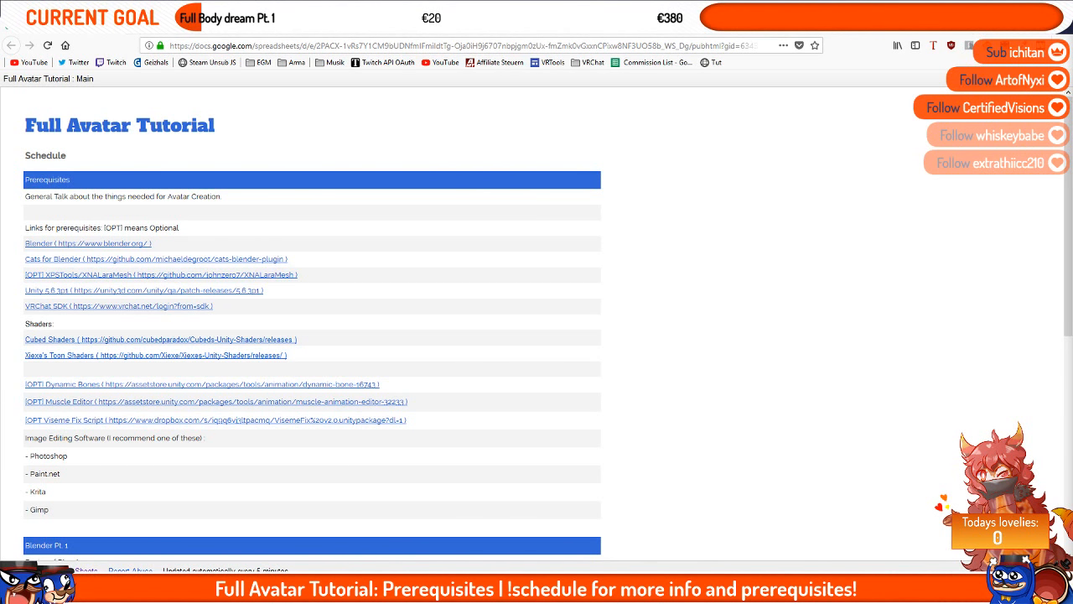
Step: Highlight the prerequisite links in the schedule sheet and open the Blender website link
drag(17, 186, 470, 288)
click(520, 293)
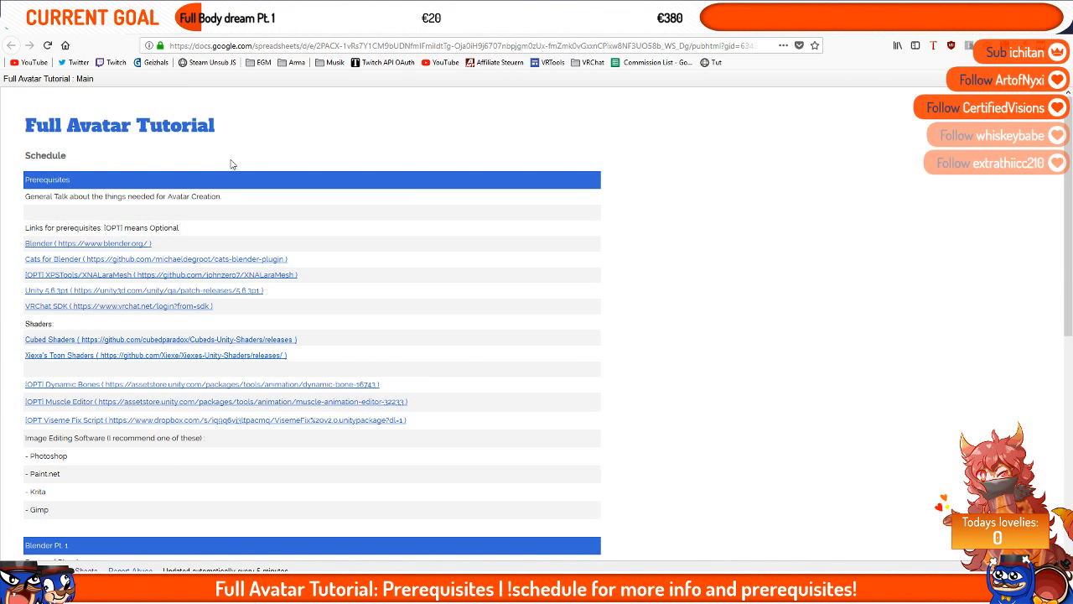
click(38, 243)
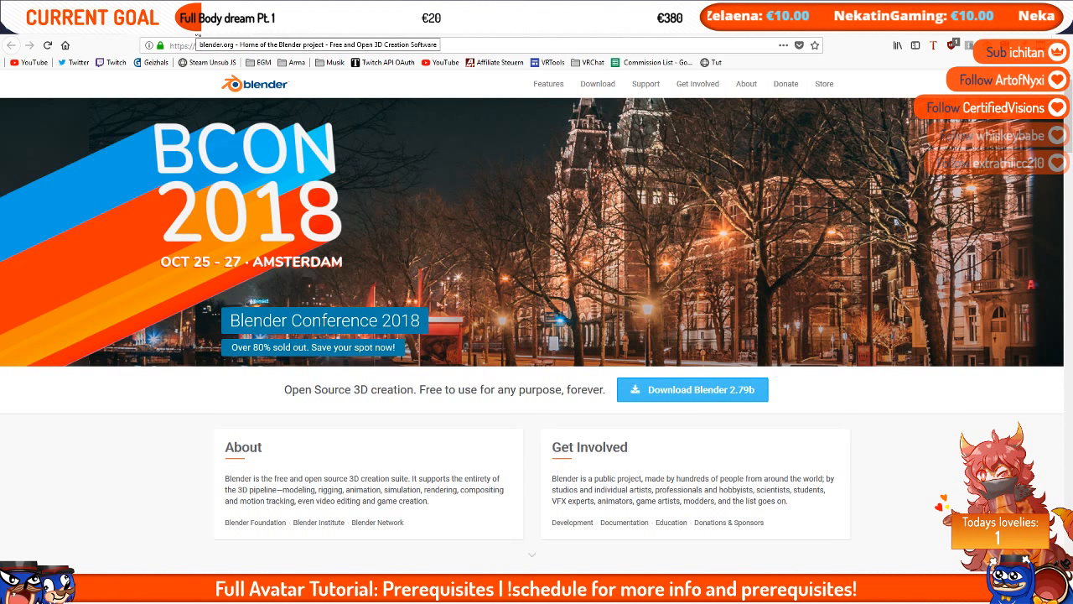
Step: Return to the schedule, open the Cats for Blender link and cancel the plugin zip download
click(121, 30)
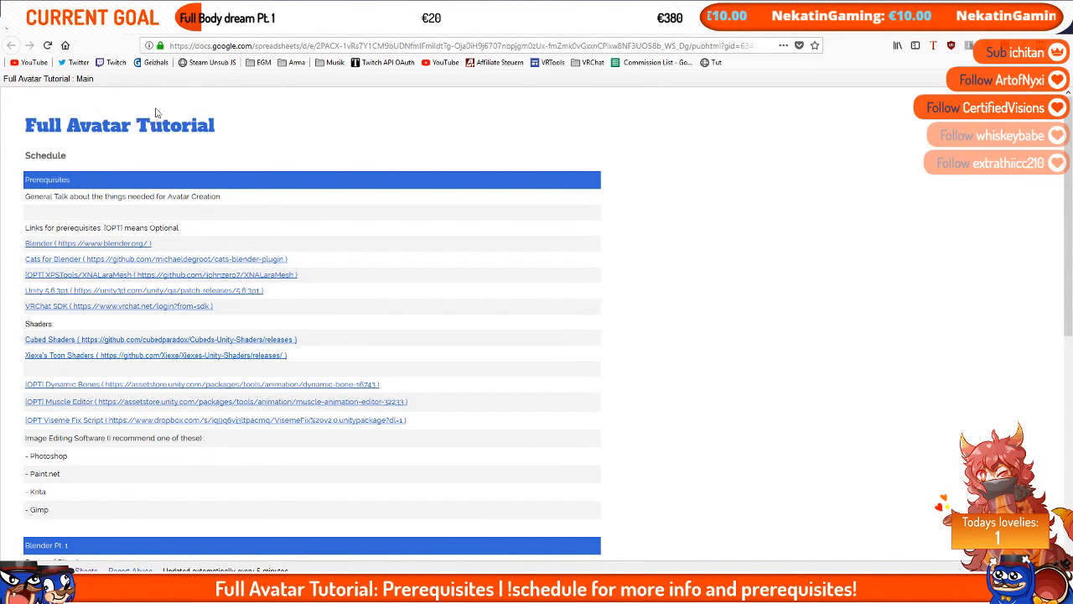
drag(132, 249, 25, 251)
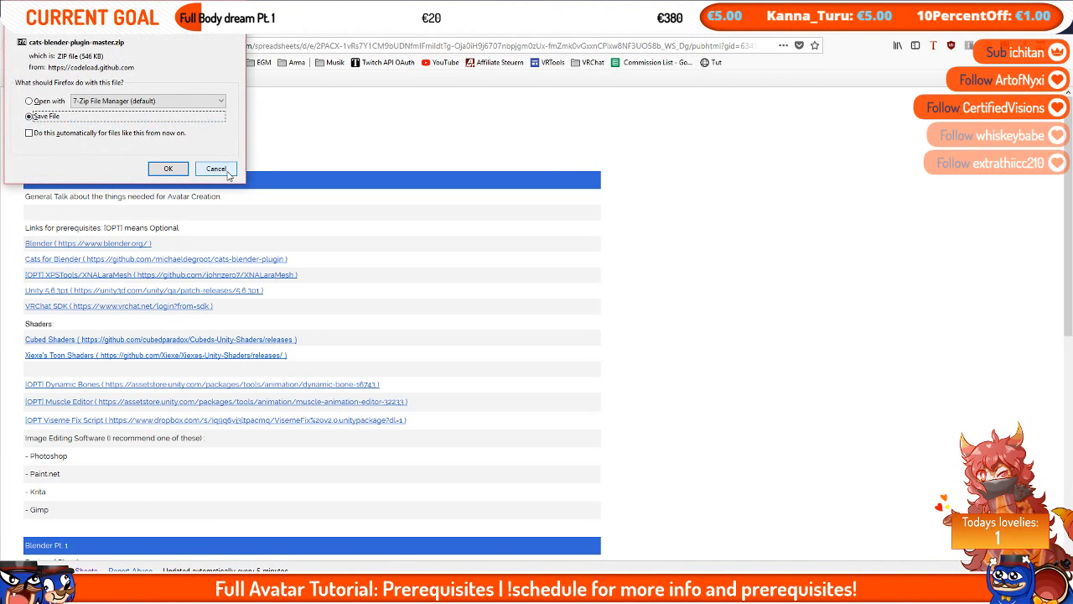
click(219, 170)
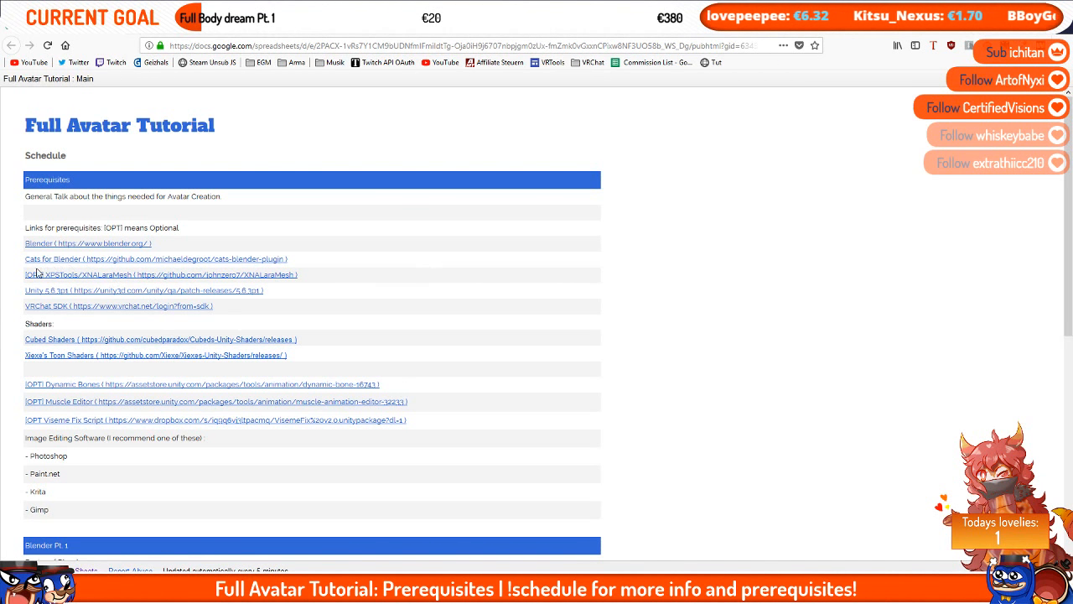
Step: Highlight the XPS Tools and Unity rows, then open the Unity 5.6.3p1 patch release page and browse its downloads
drag(20, 275, 276, 293)
click(278, 293)
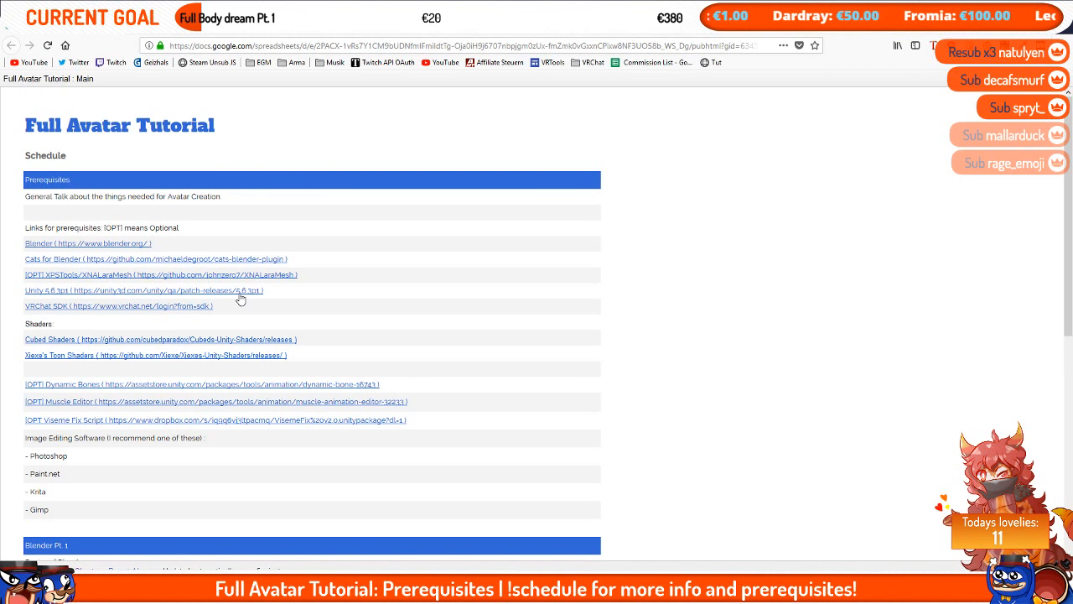
drag(302, 290, 22, 292)
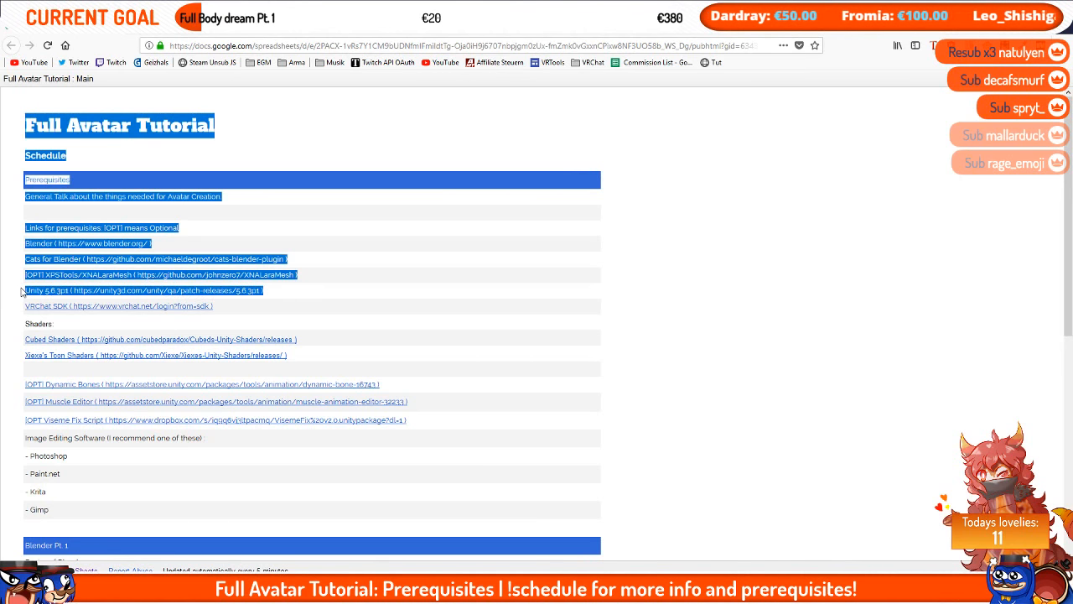
click(22, 292)
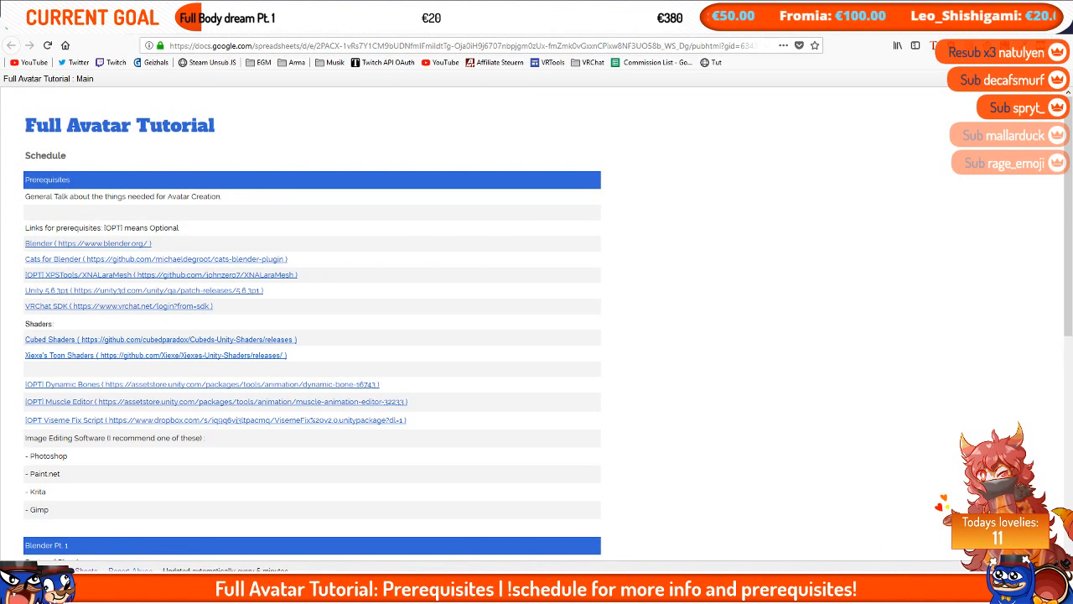
click(52, 292)
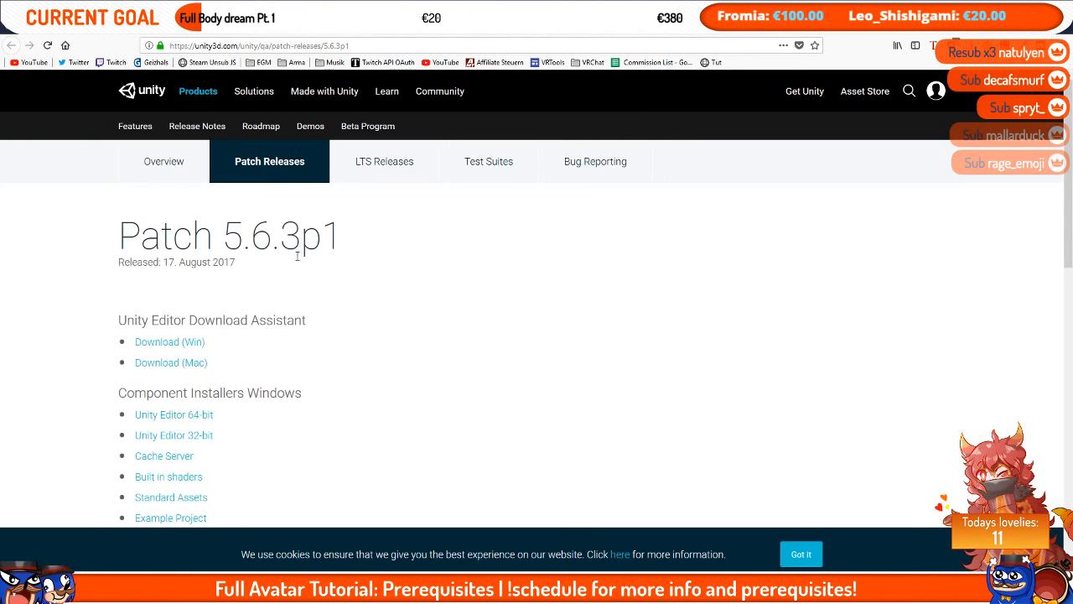
scroll(99, 243, down, 2)
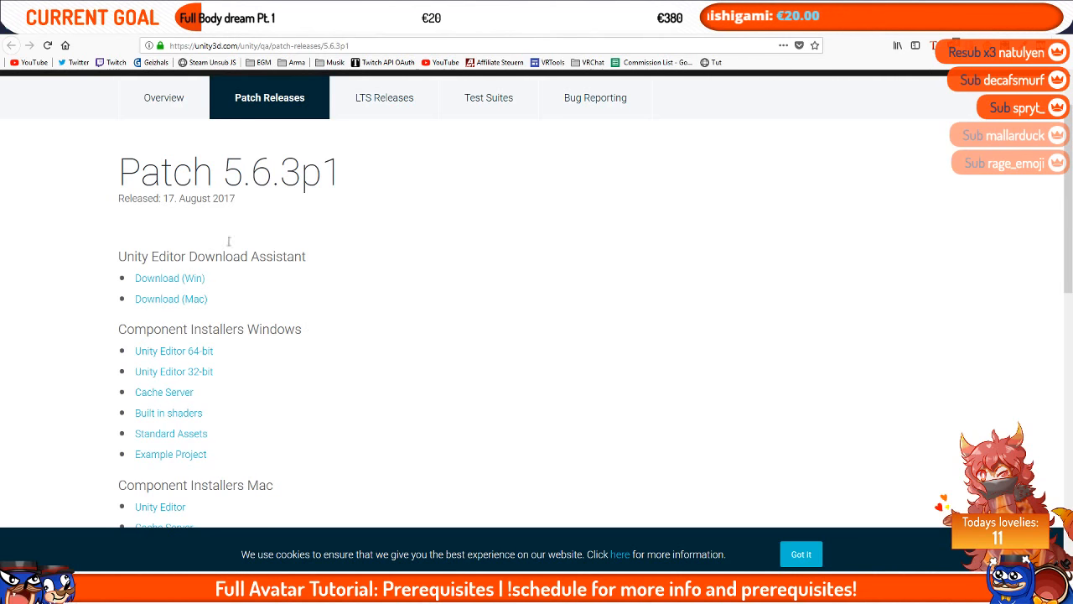
Step: Switch back to the schedule sheet and open the VRChat SDK link
click(173, 28)
click(106, 30)
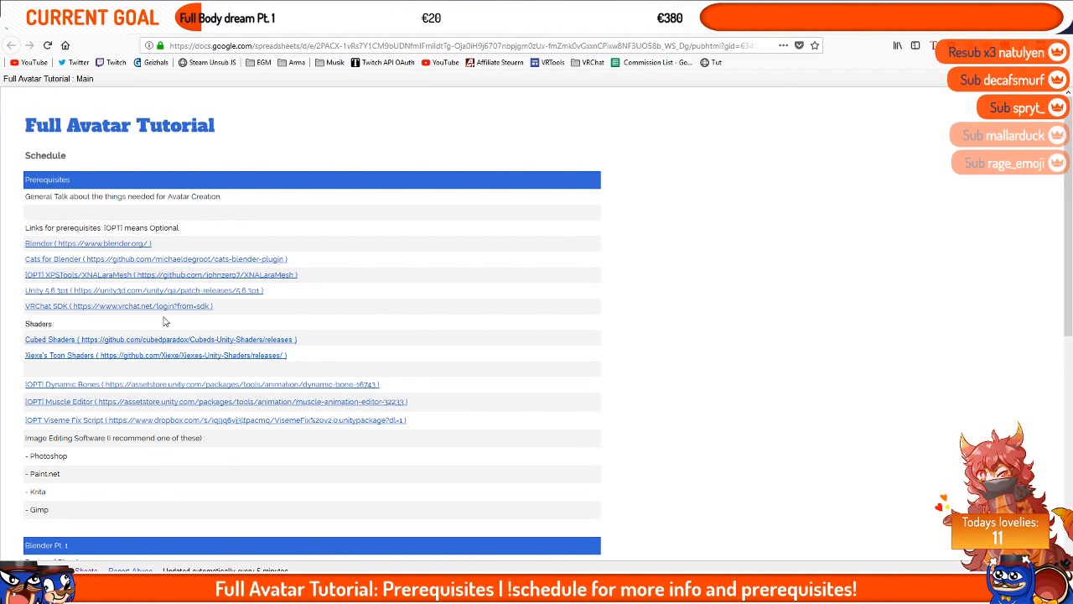
click(222, 32)
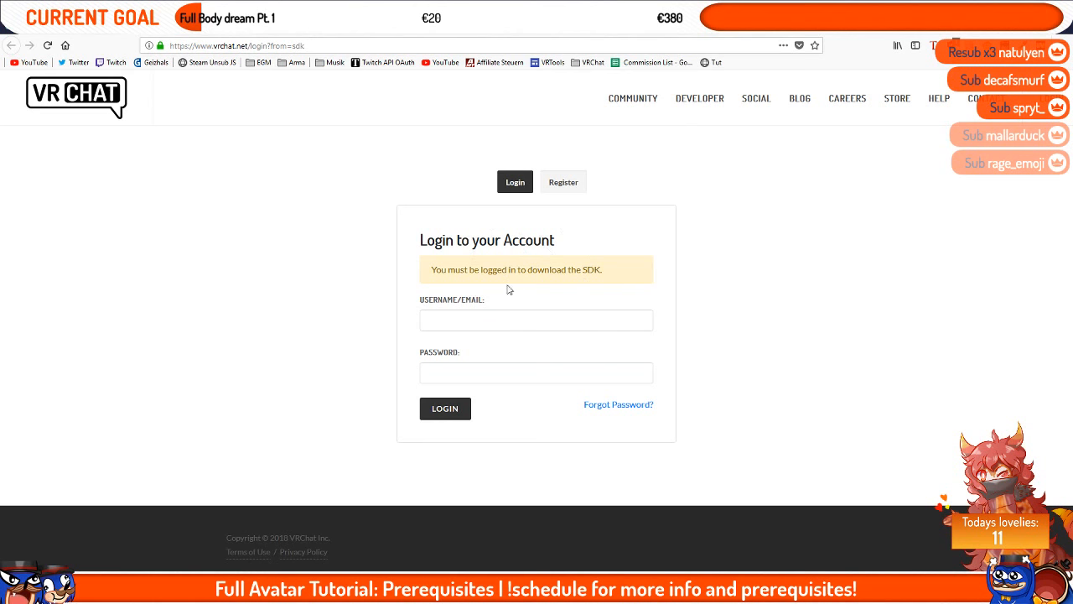
Step: Return to the schedule, highlight the shader links and open the Cubed Shaders GitHub releases page
click(155, 31)
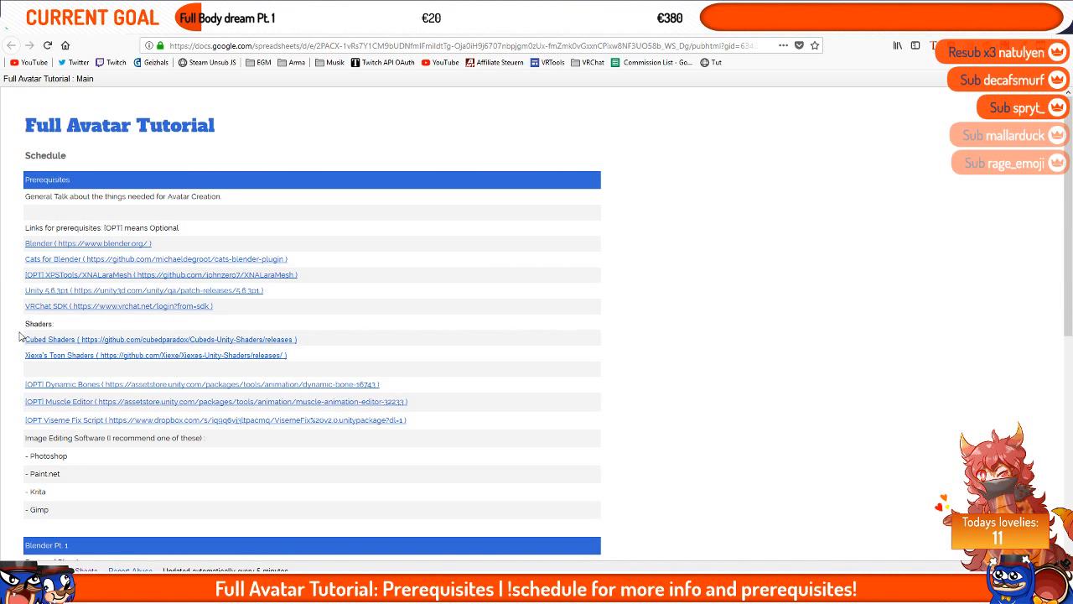
drag(20, 332, 329, 355)
click(314, 360)
drag(87, 359, 319, 355)
click(320, 359)
click(227, 35)
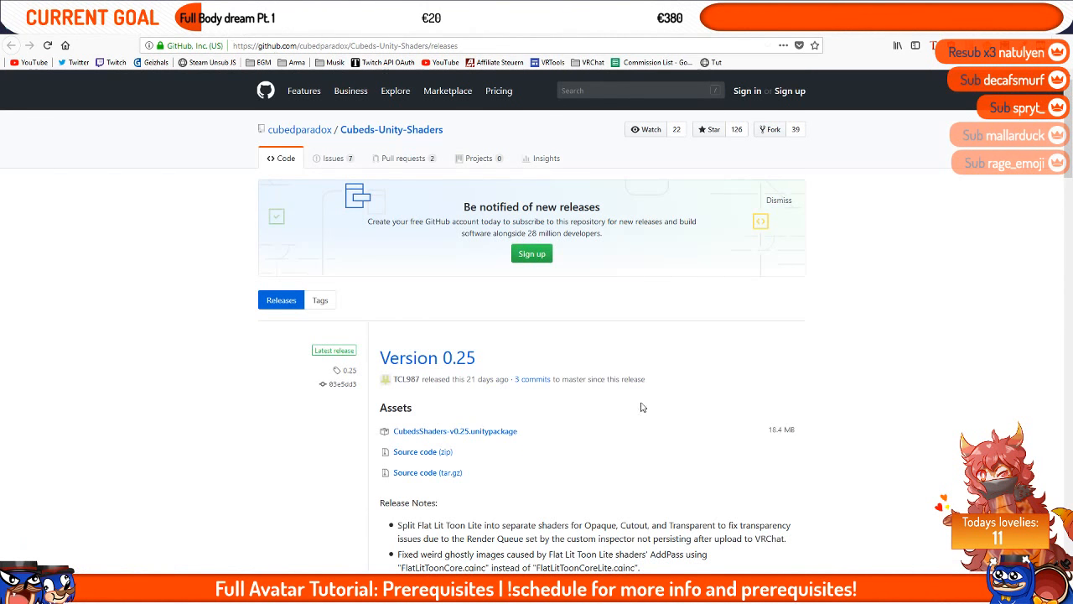
scroll(642, 416, down, 3)
scroll(641, 416, up, 2)
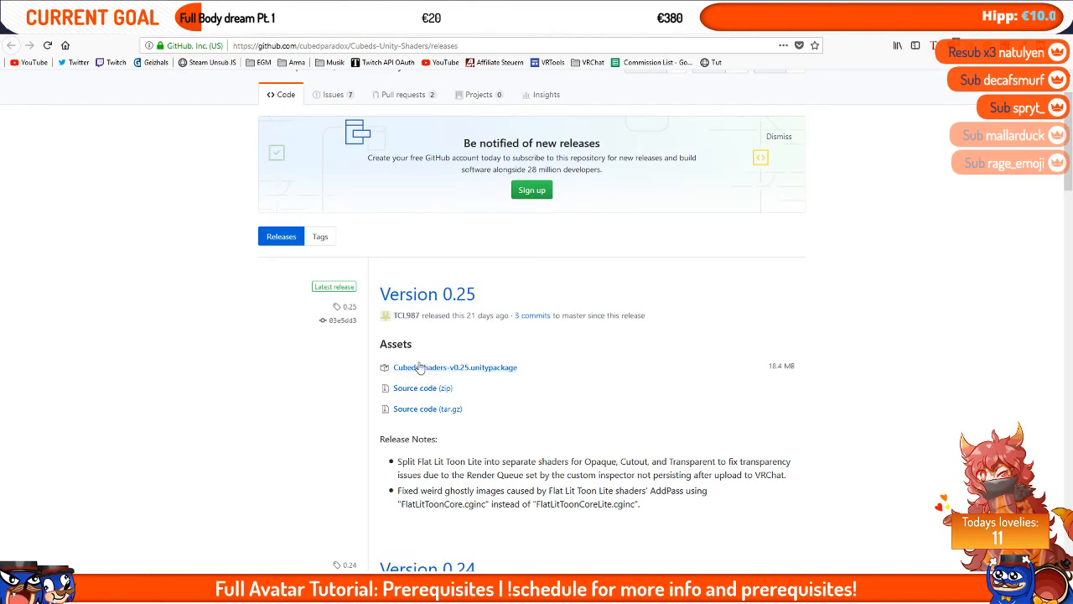
scroll(473, 369, up, 1)
Step: Return to the schedule and open the Xiexe's Toon Shaders GitHub releases page
click(82, 39)
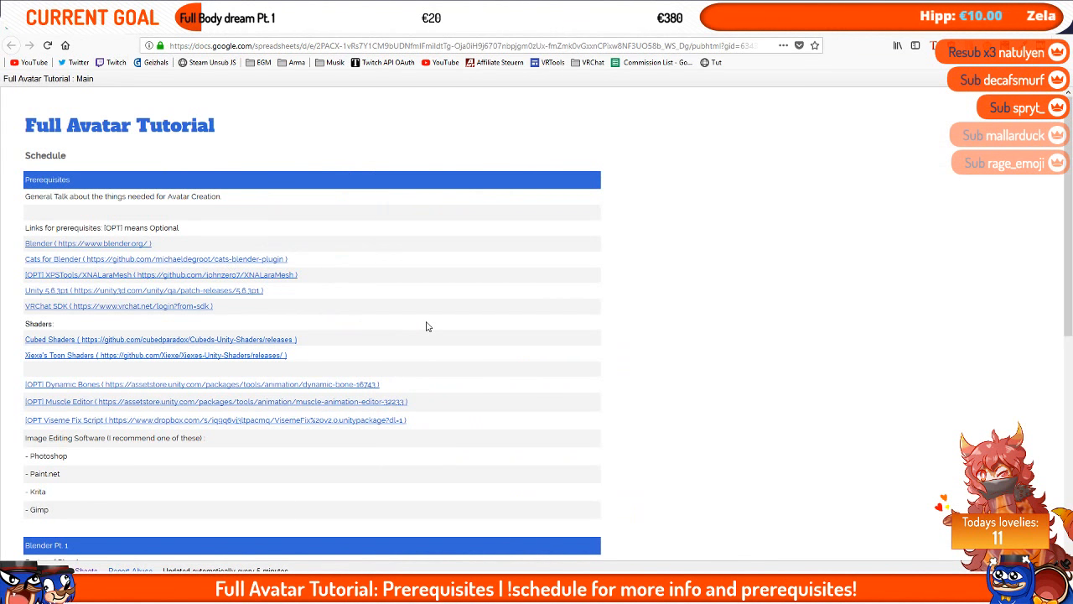
drag(27, 356, 24, 339)
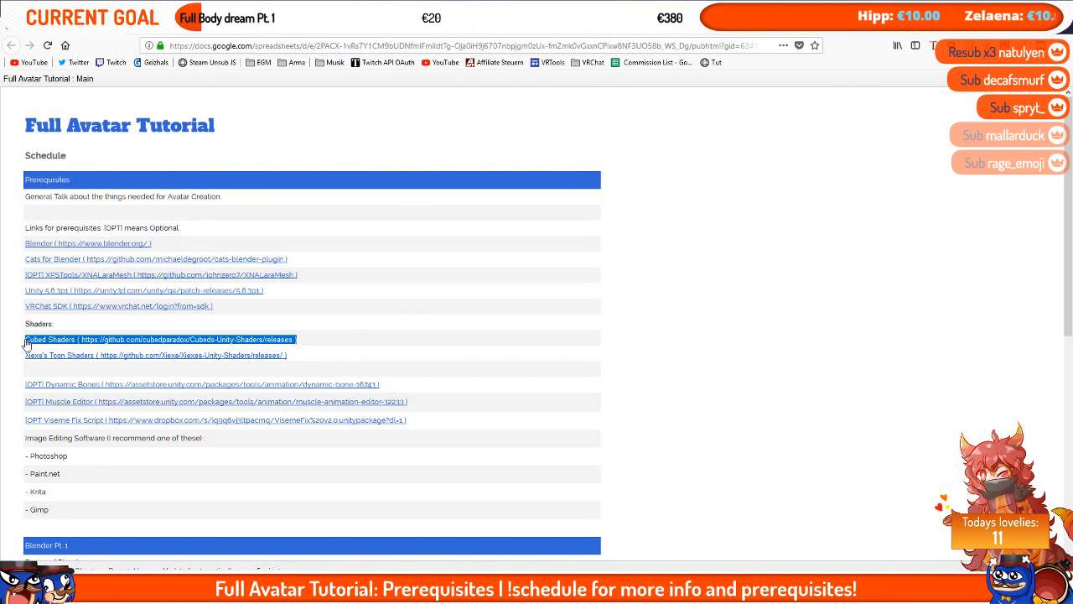
click(509, 336)
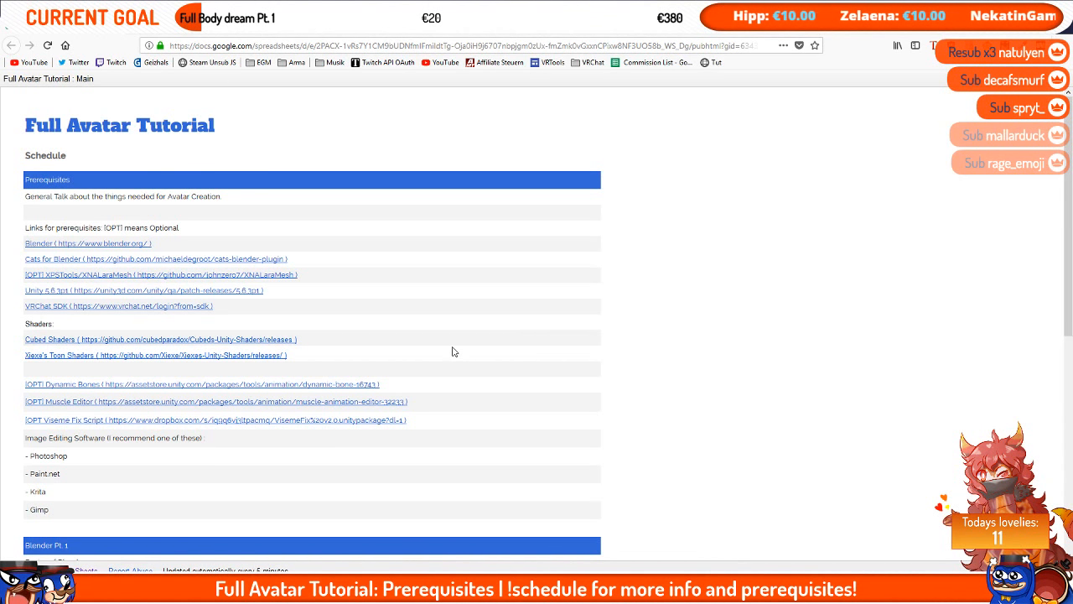
drag(307, 357, 26, 362)
click(85, 372)
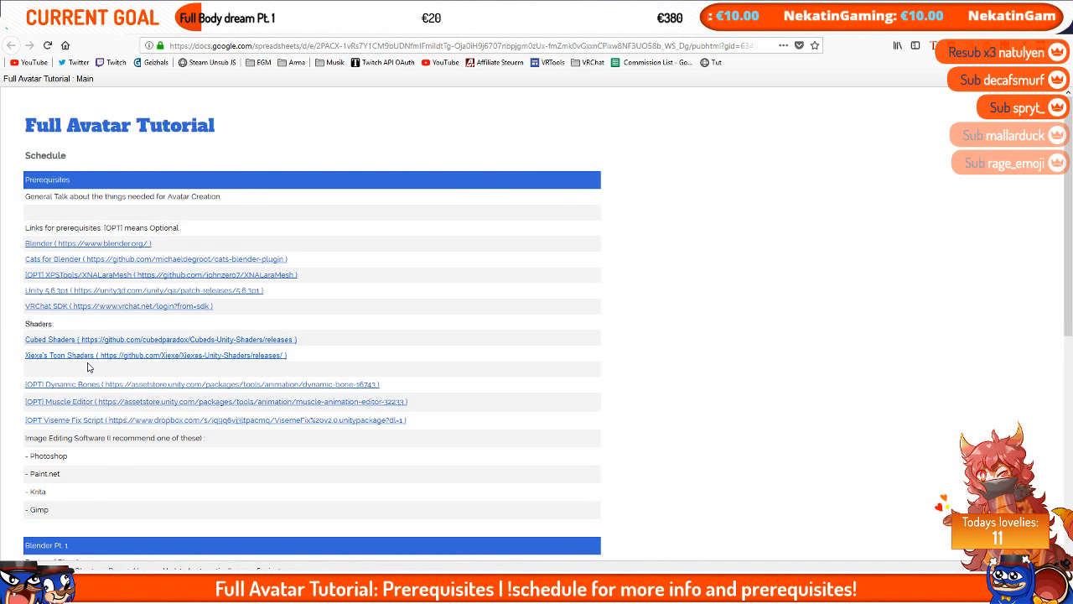
click(120, 360)
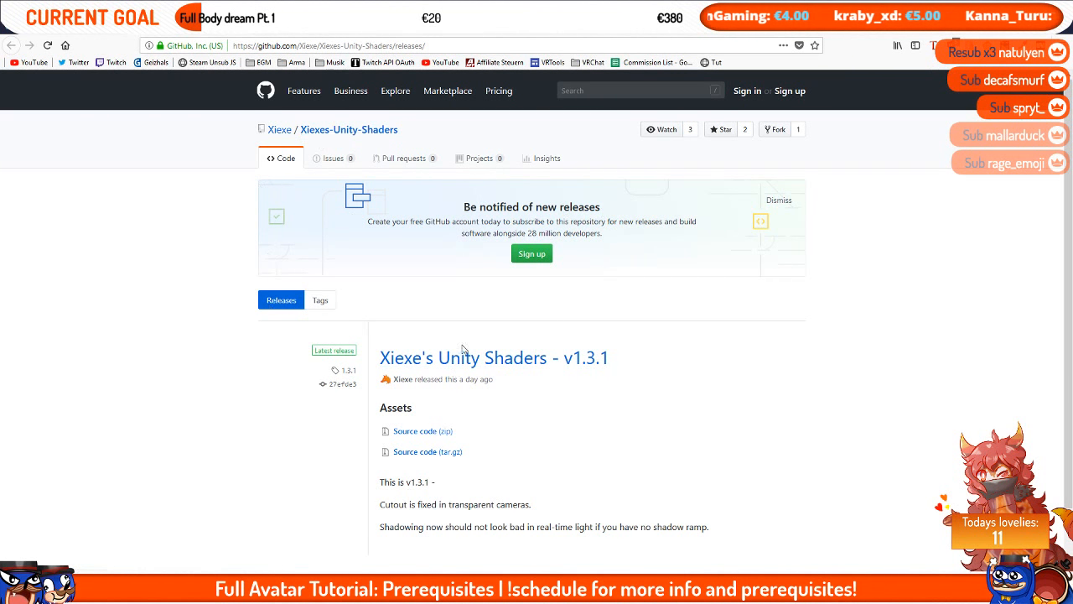
Step: Switch back to the schedule, scroll down and open the optional Dynamic Bones Asset Store page
key(ctrl+Tab)
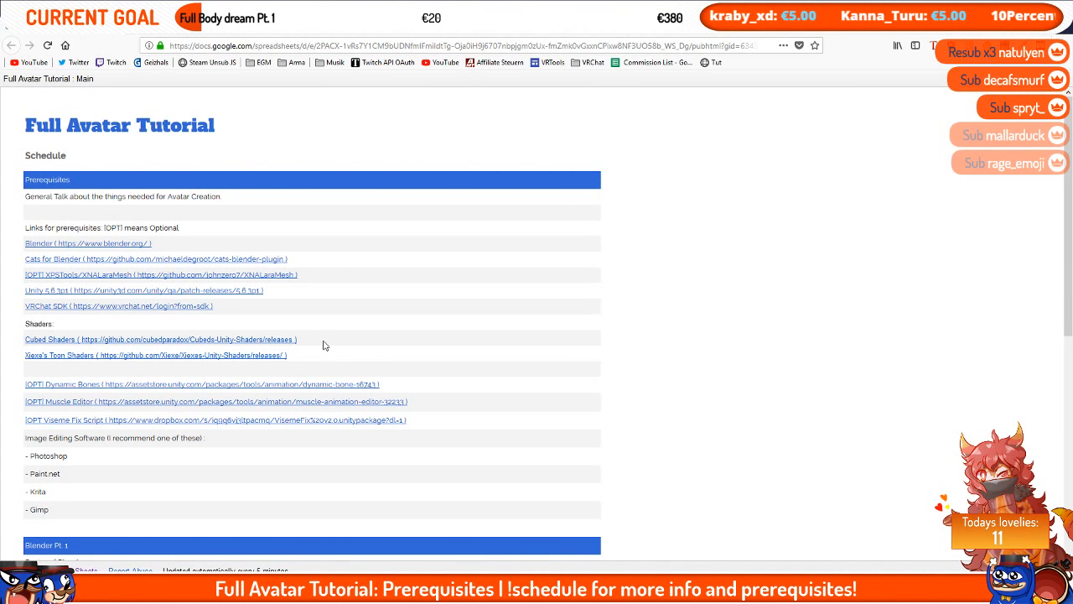
drag(322, 345, 34, 344)
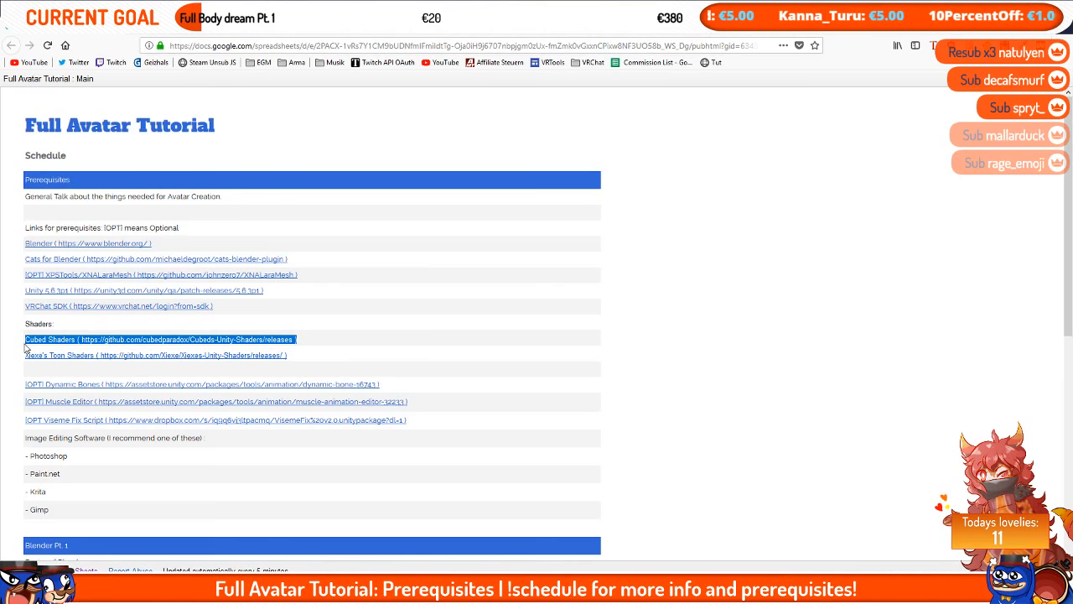
click(3, 370)
scroll(372, 376, down, 1)
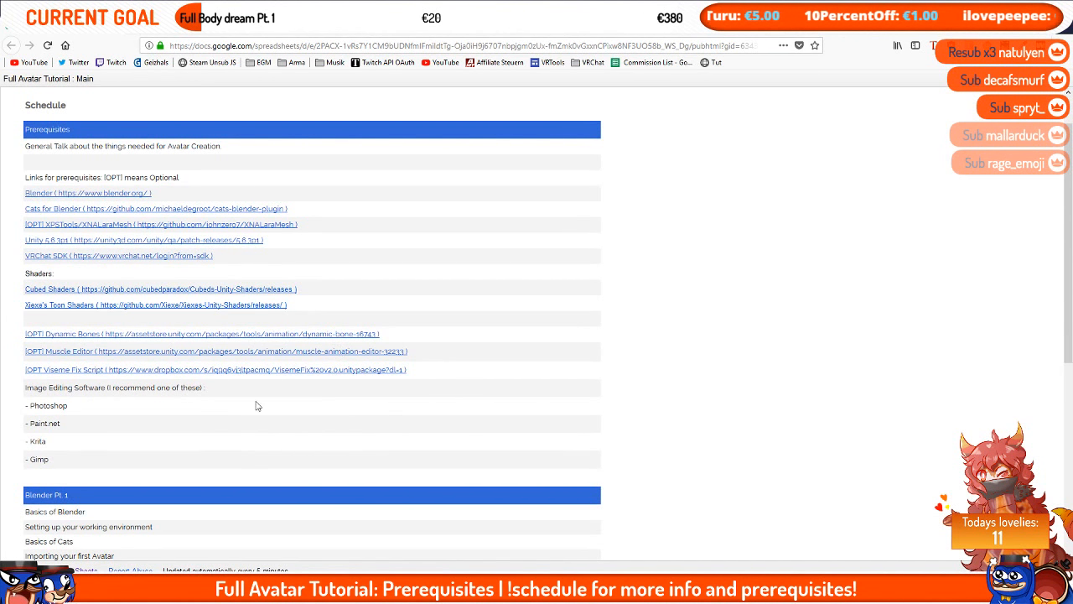
click(201, 334)
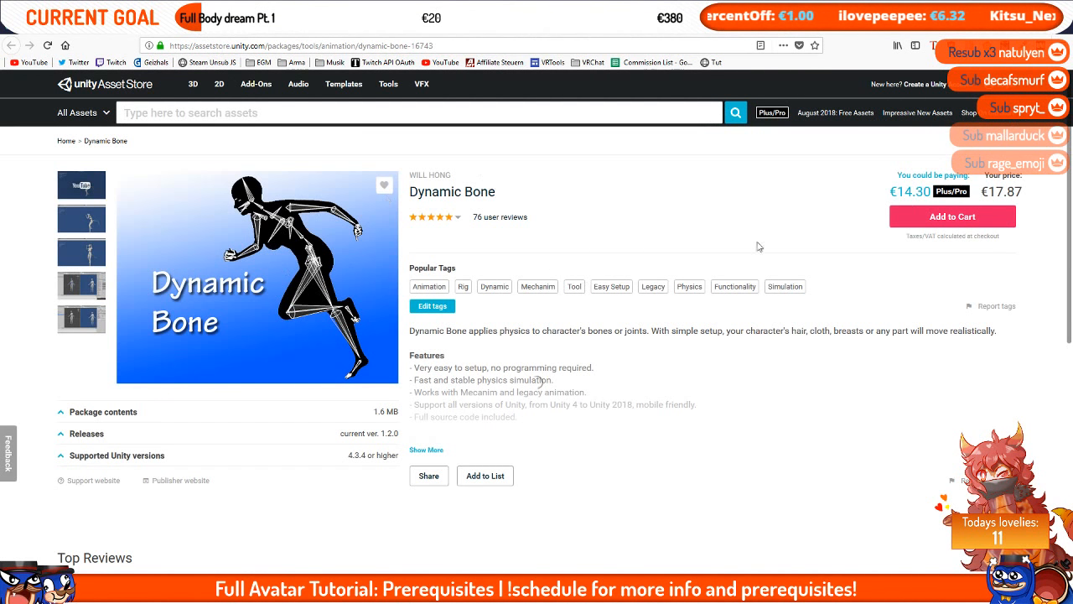
Step: View the Dynamic Bone preview screenshots, close the gallery and return to the schedule
click(97, 223)
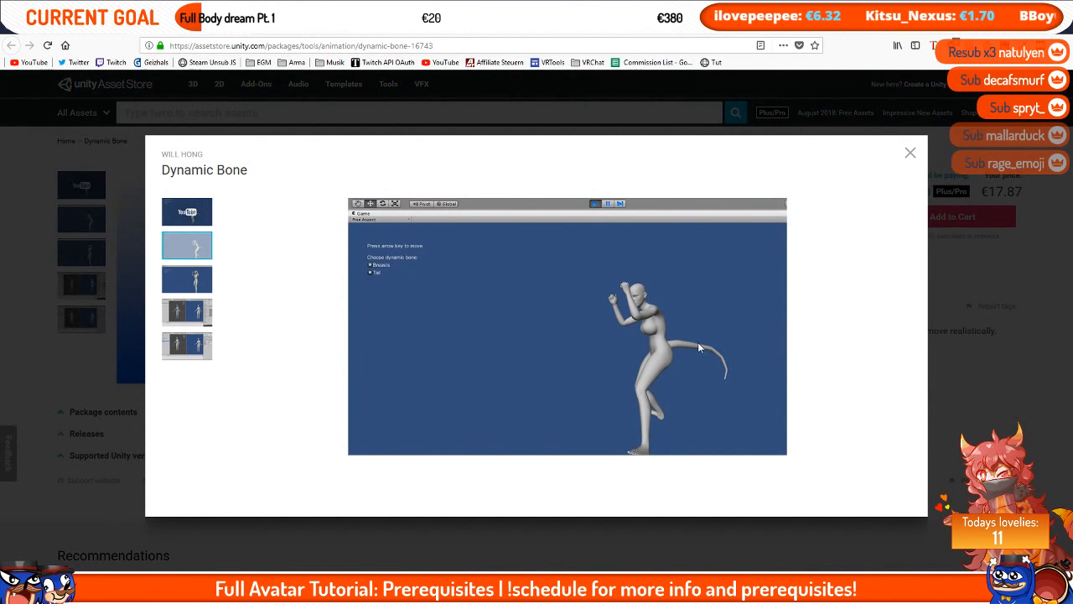
click(110, 270)
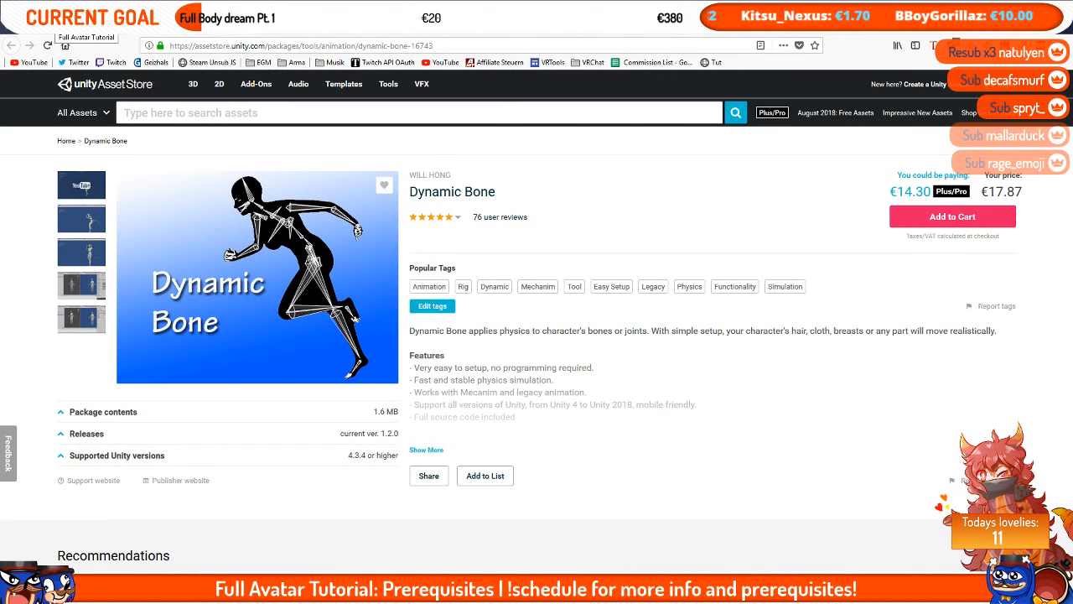
click(63, 24)
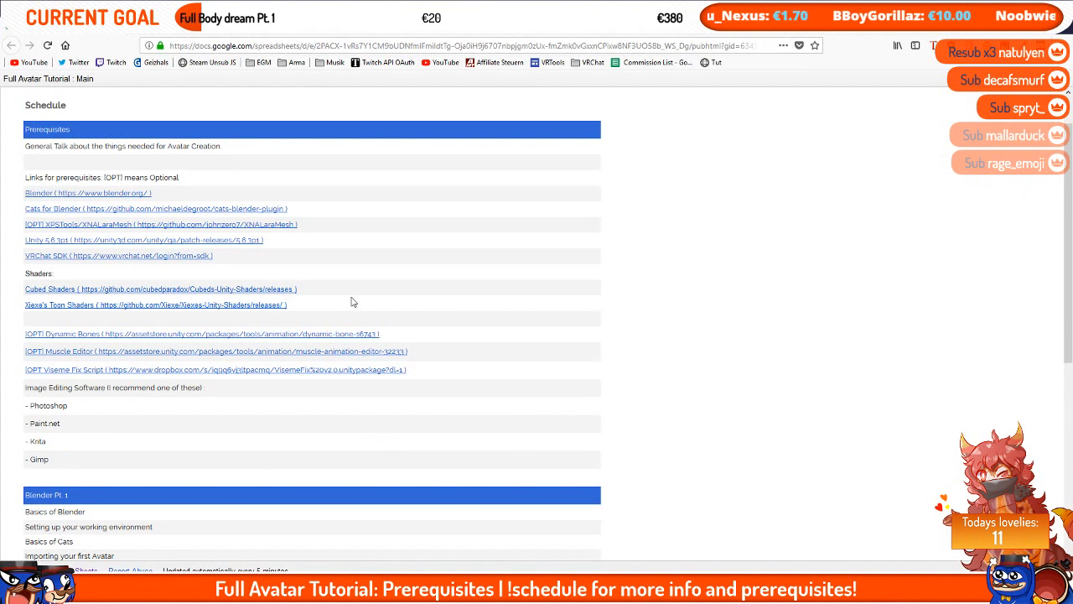
Step: Open the optional Muscle Editor Asset Store page, then return to the schedule sheet
click(397, 356)
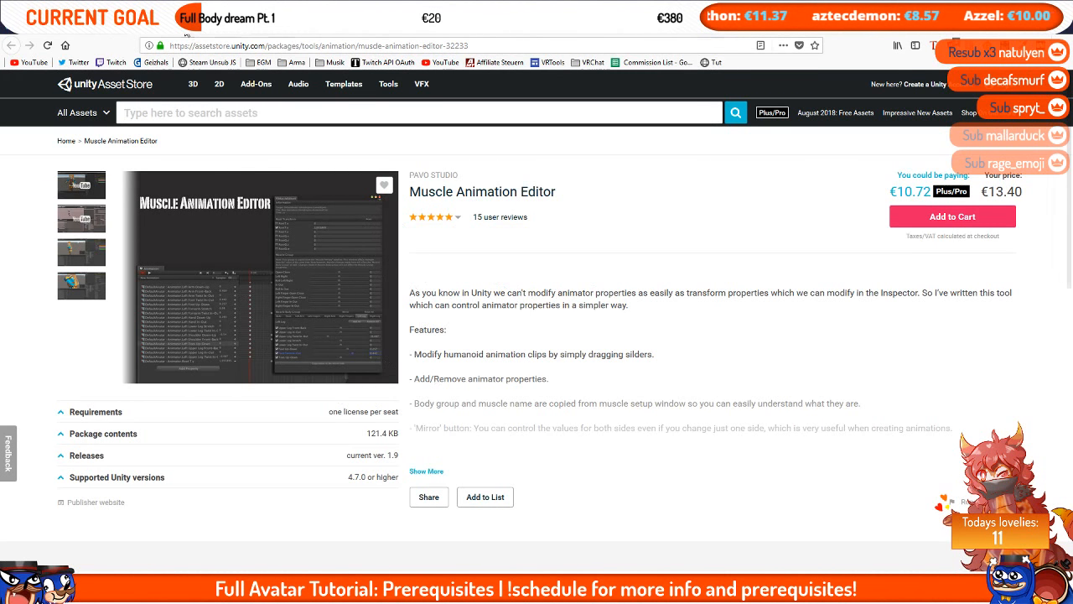
click(79, 28)
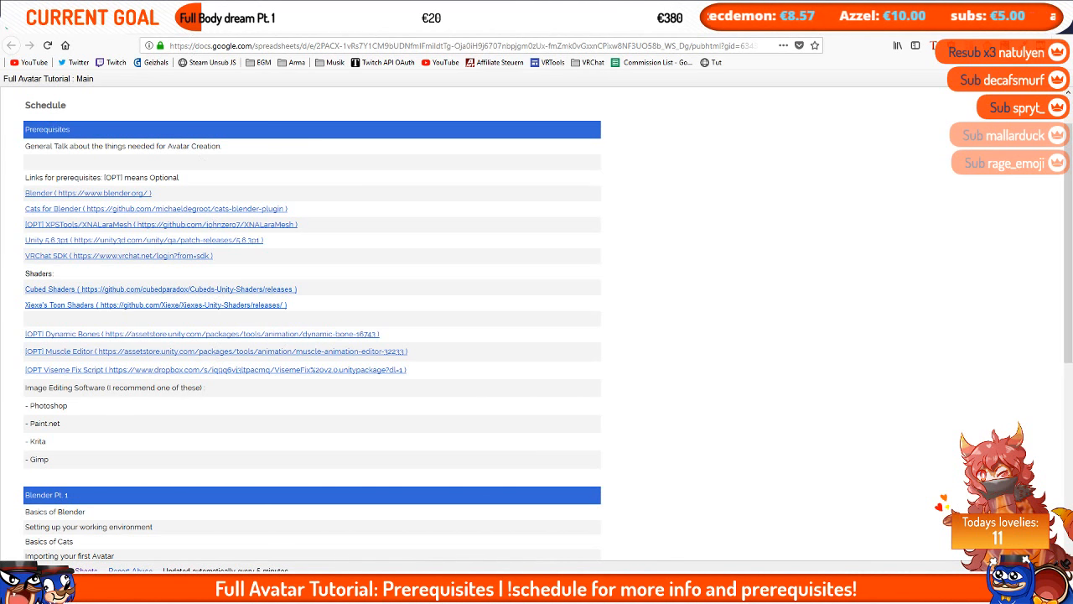
click(218, 169)
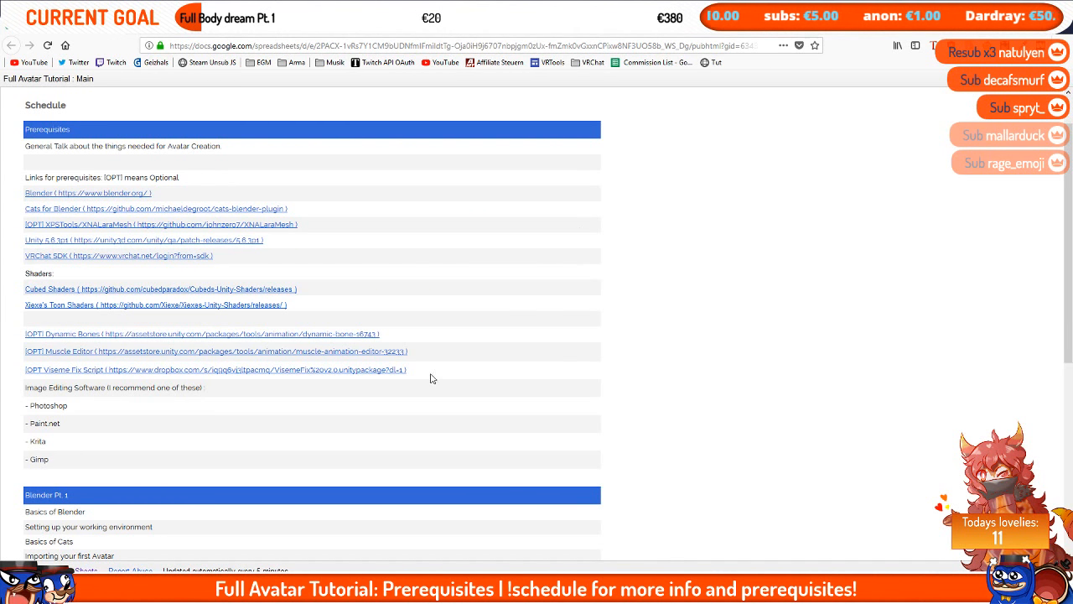
Step: Highlight the Viseme Fix Script link and the list of recommended image editing software
drag(431, 377, 26, 378)
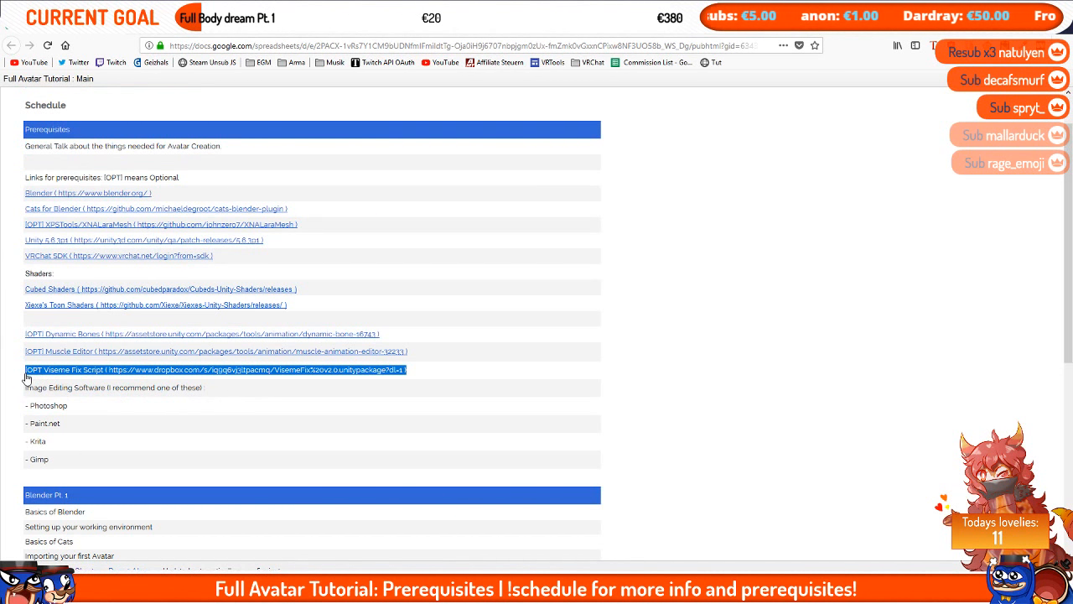
click(23, 380)
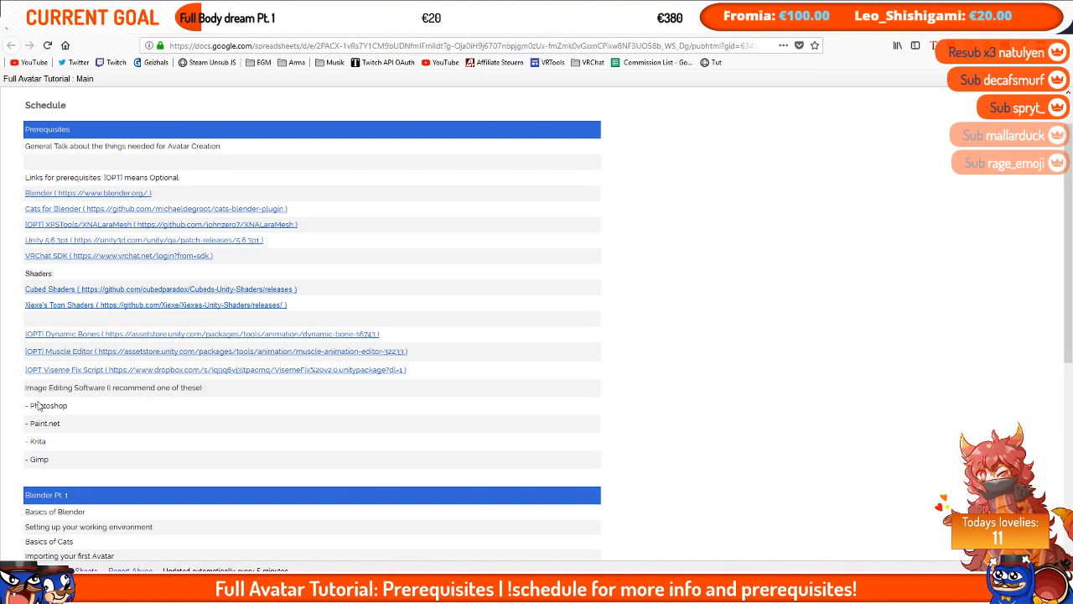
drag(26, 389, 106, 459)
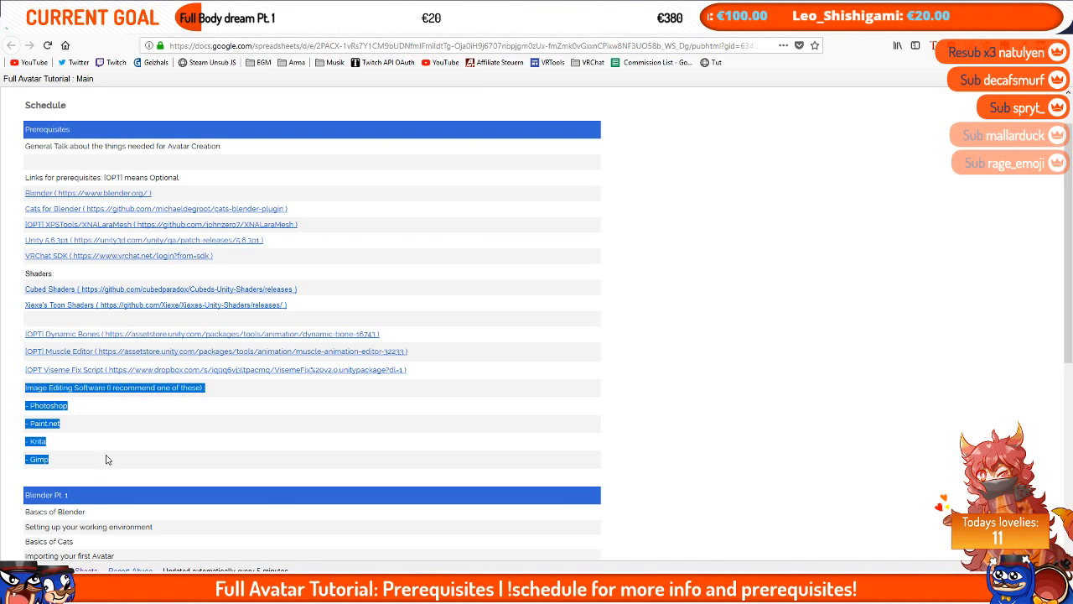
click(106, 459)
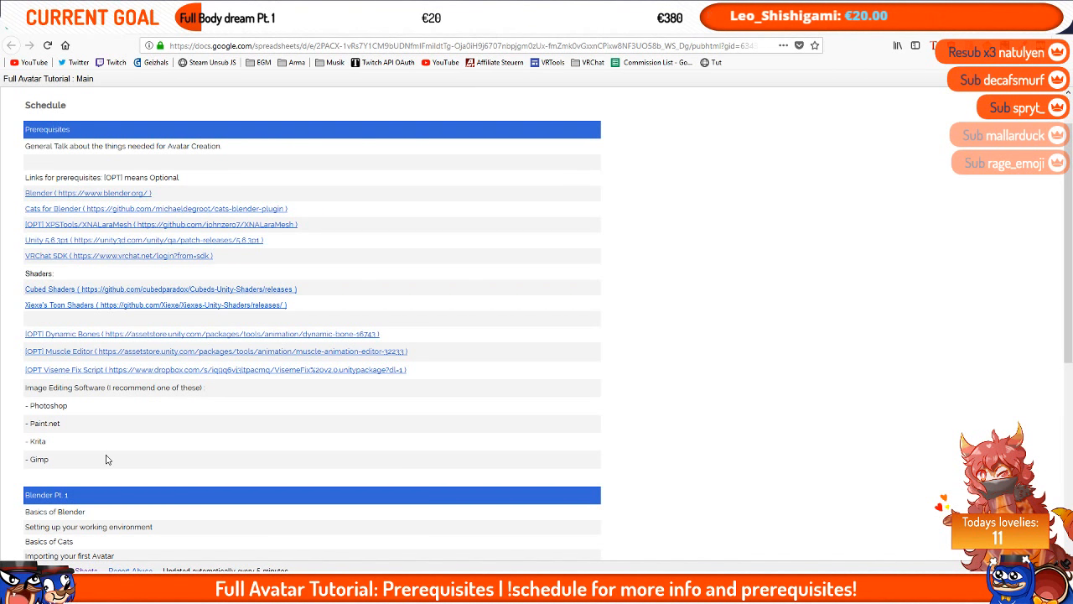
click(27, 407)
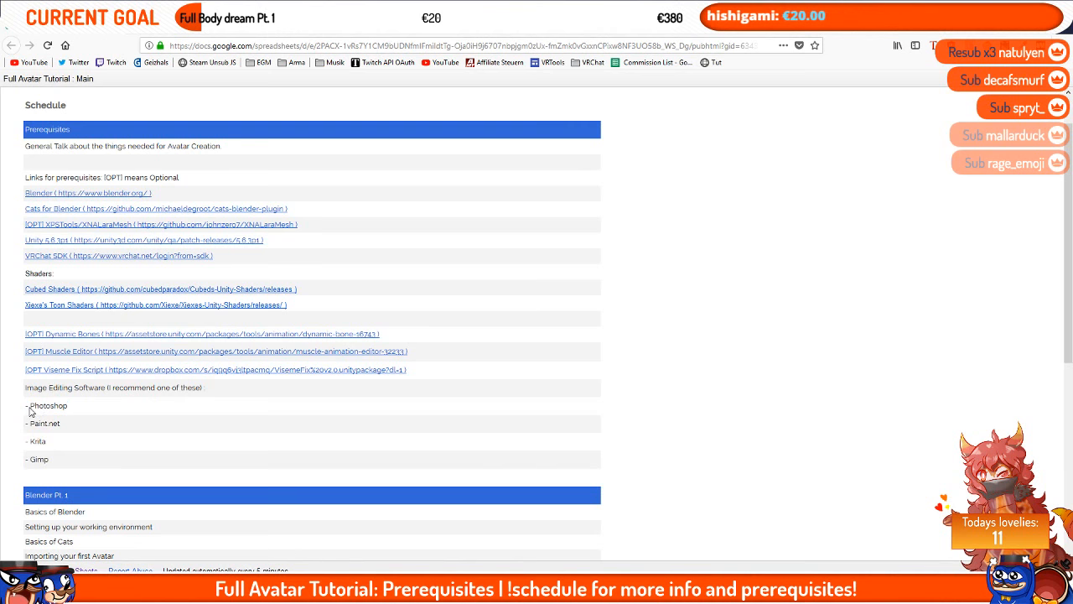
Step: Point out the Photoshop, Paint.net, Krita and Gimp entries in the recommended image editing software list
drag(29, 407, 67, 408)
click(68, 408)
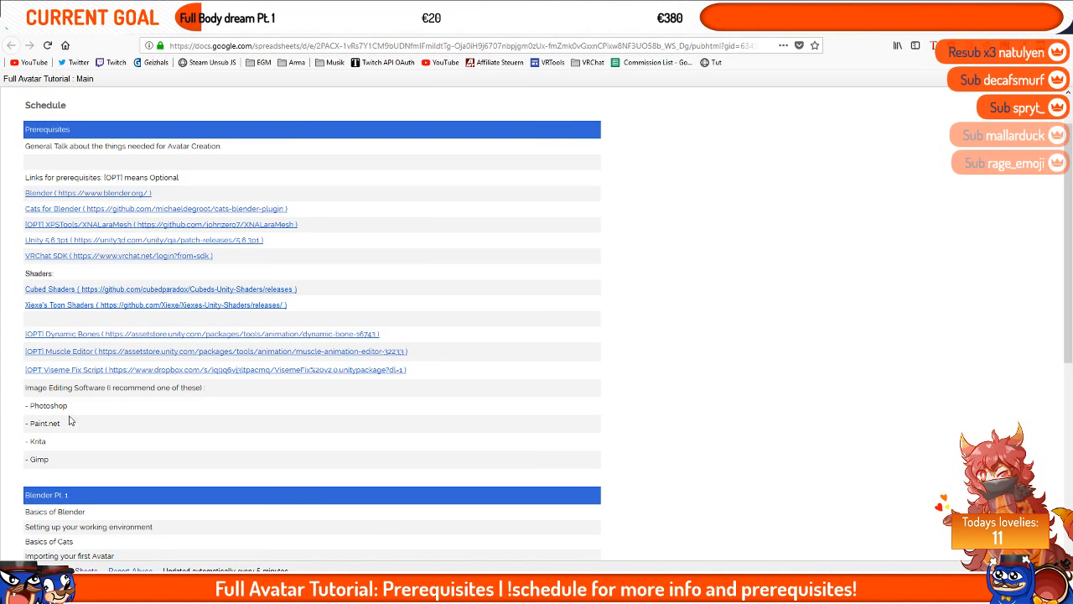
mouse_move(62, 425)
mouse_down()
mouse_move(22, 434)
mouse_move(25, 425)
mouse_move(75, 424)
mouse_move(25, 430)
mouse_move(17, 443)
mouse_move(44, 408)
mouse_move(66, 409)
mouse_move(26, 442)
mouse_move(27, 462)
mouse_up()
click(25, 430)
click(28, 424)
click(28, 426)
click(26, 431)
click(26, 439)
click(66, 408)
click(51, 445)
click(102, 459)
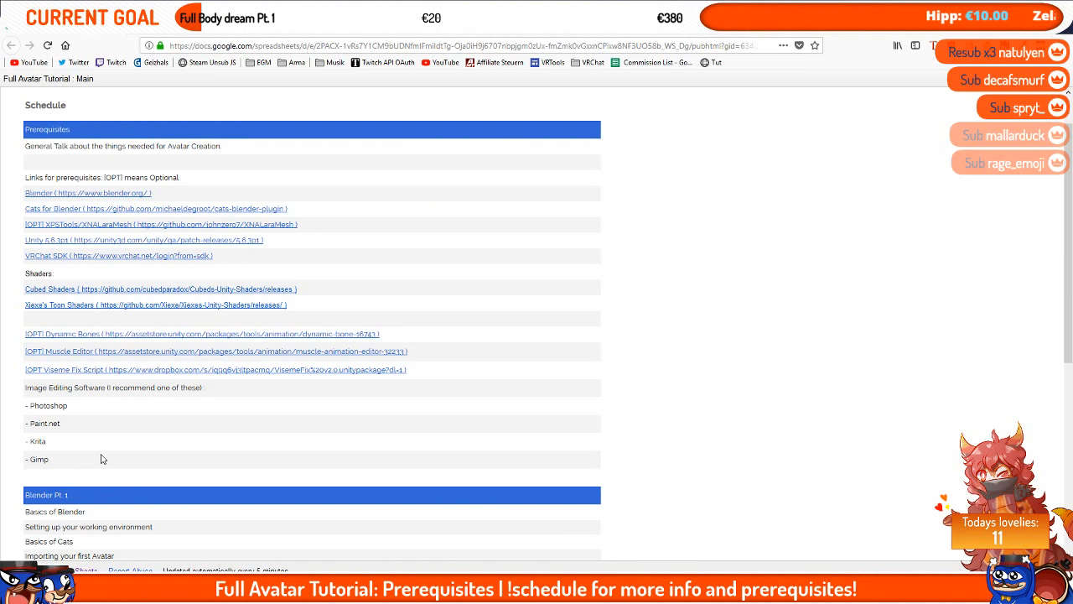
Step: Select the whole prerequisites section, then scroll to highlight the Blender Pt. 1 topics in the schedule
drag(26, 147, 154, 462)
click(153, 464)
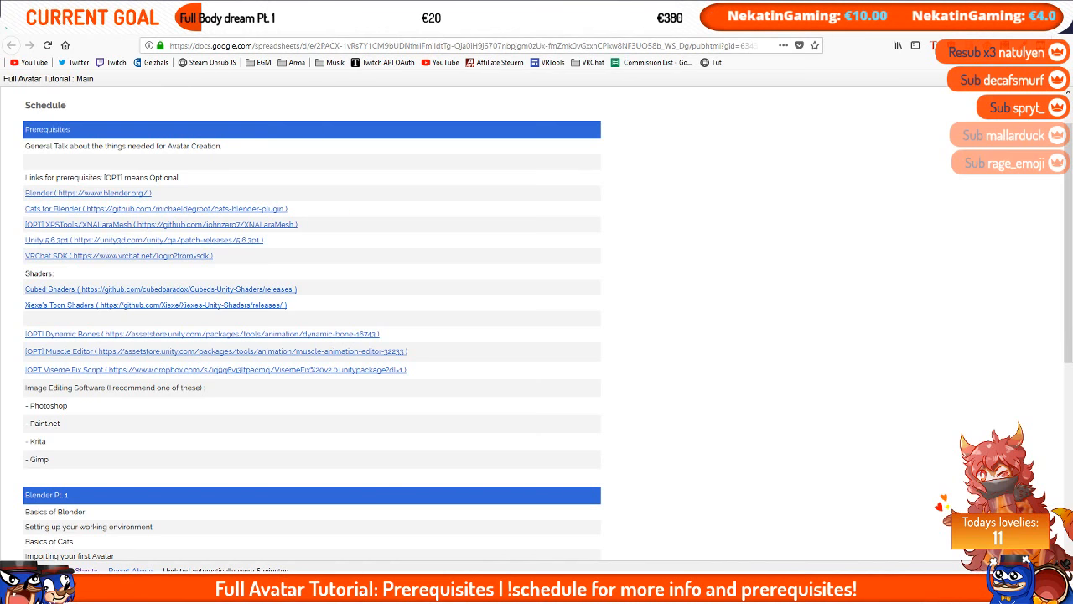
drag(4, 92, 399, 448)
click(398, 447)
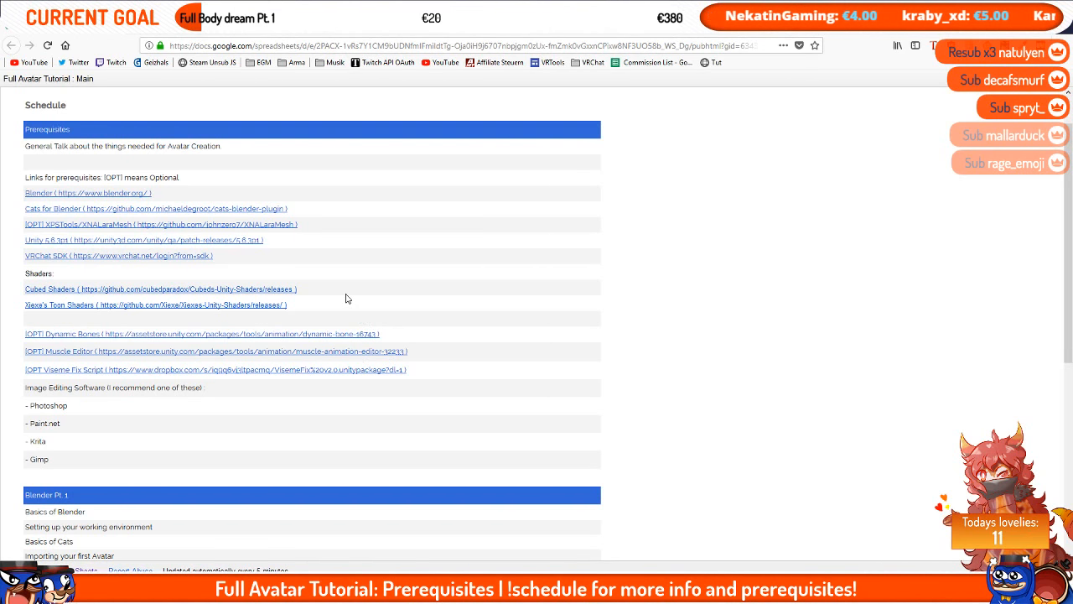
scroll(343, 280, down, 3)
drag(25, 295, 68, 302)
click(87, 301)
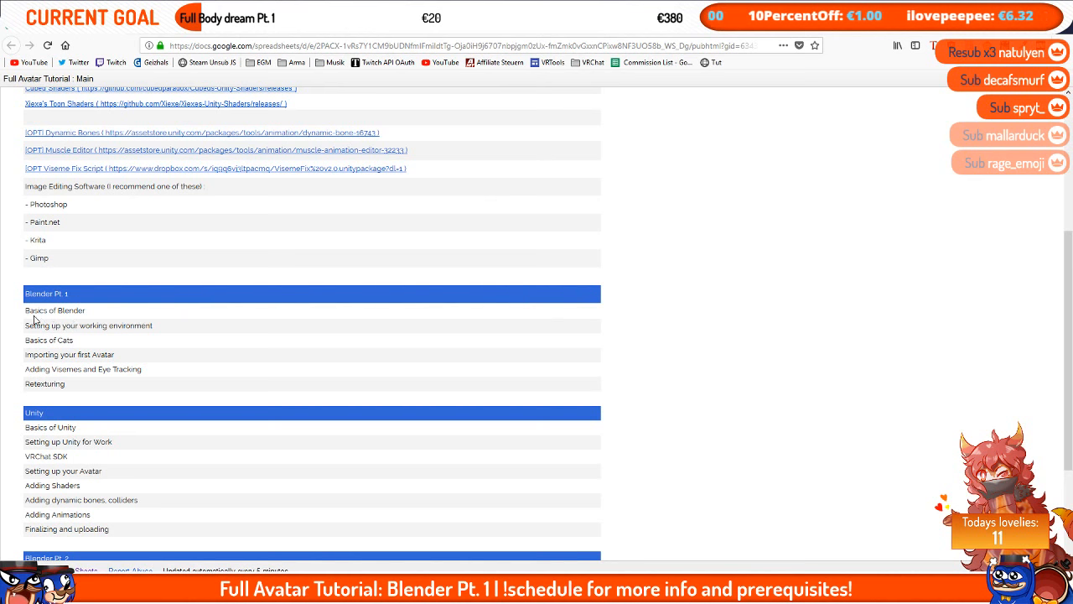
scroll(49, 314, up, 3)
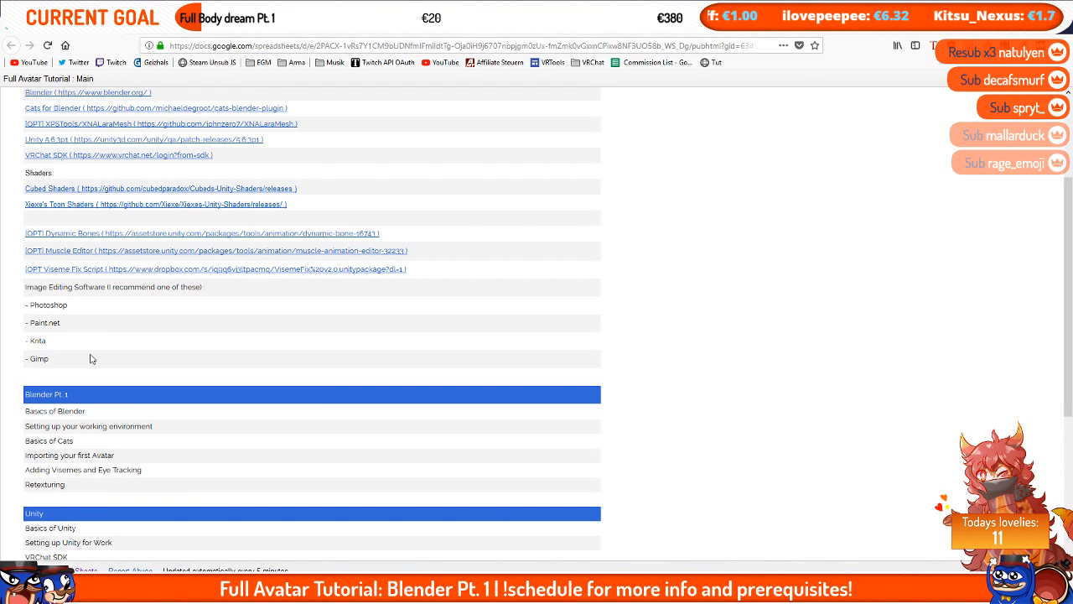
Step: Launch Blender from the Start menu search
key(super)
text(blender)
key(Return)
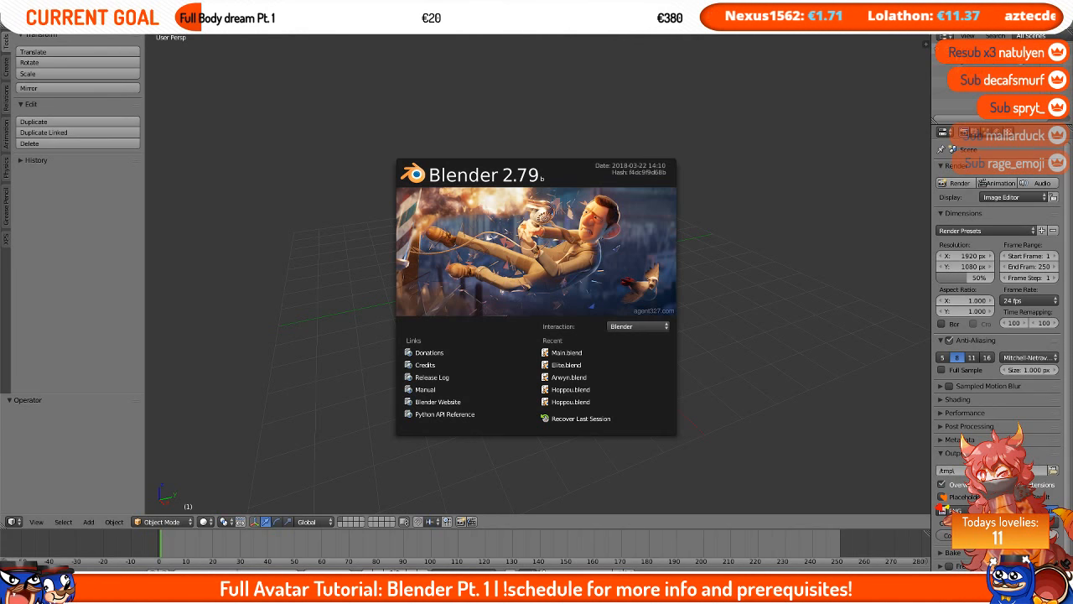
Step: Switch back to the schedule, scroll through the prerequisites and Blender Pt. 1 sections, and return to Blender
key(alt+Tab)
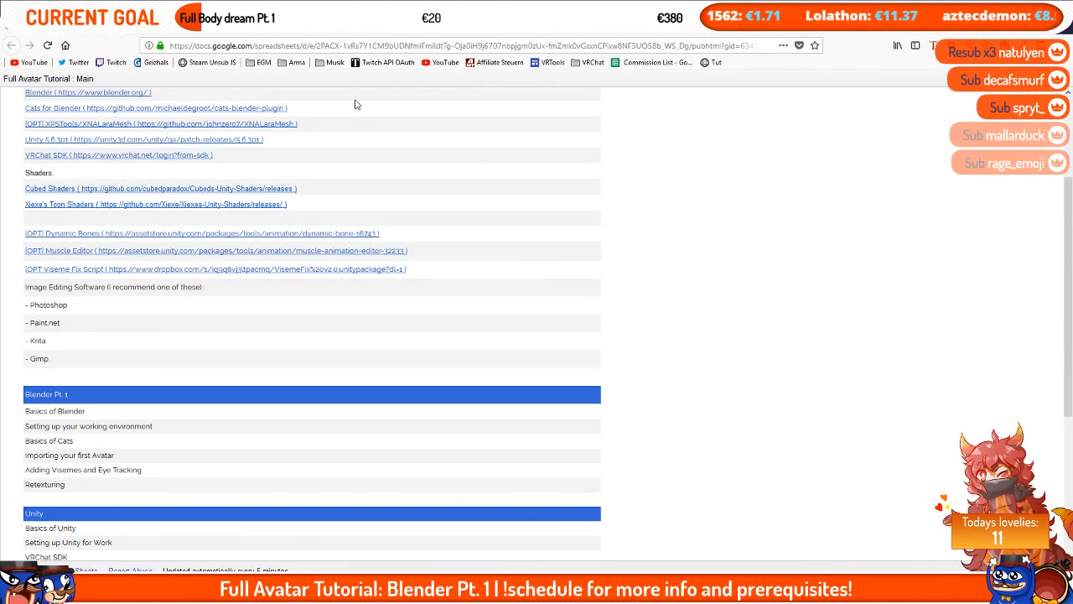
scroll(434, 278, up, 4)
ctrl+scroll(434, 278, up, 1)
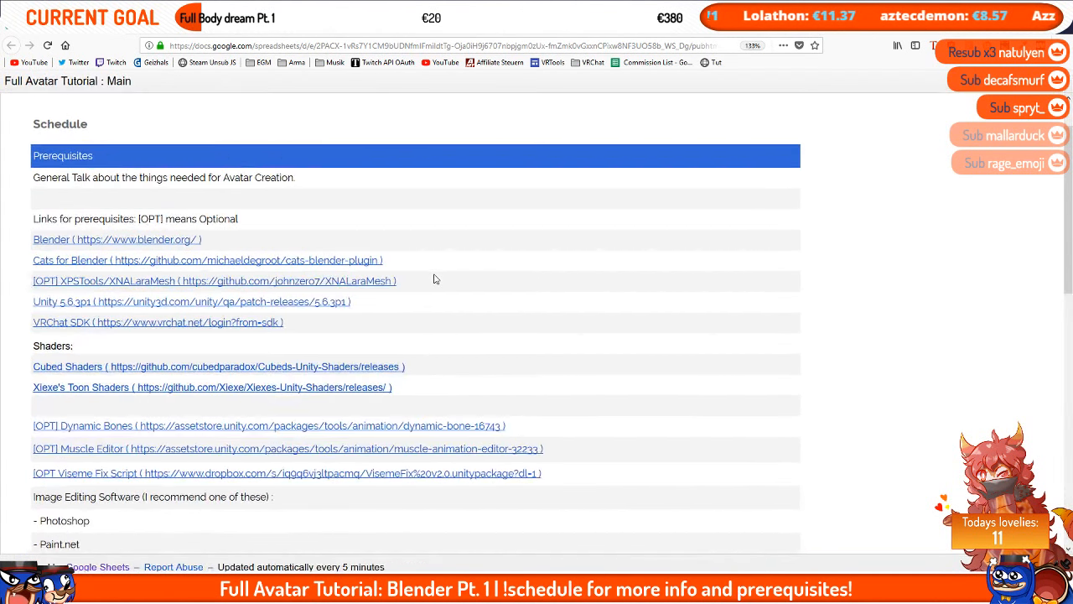
scroll(435, 279, down, 5)
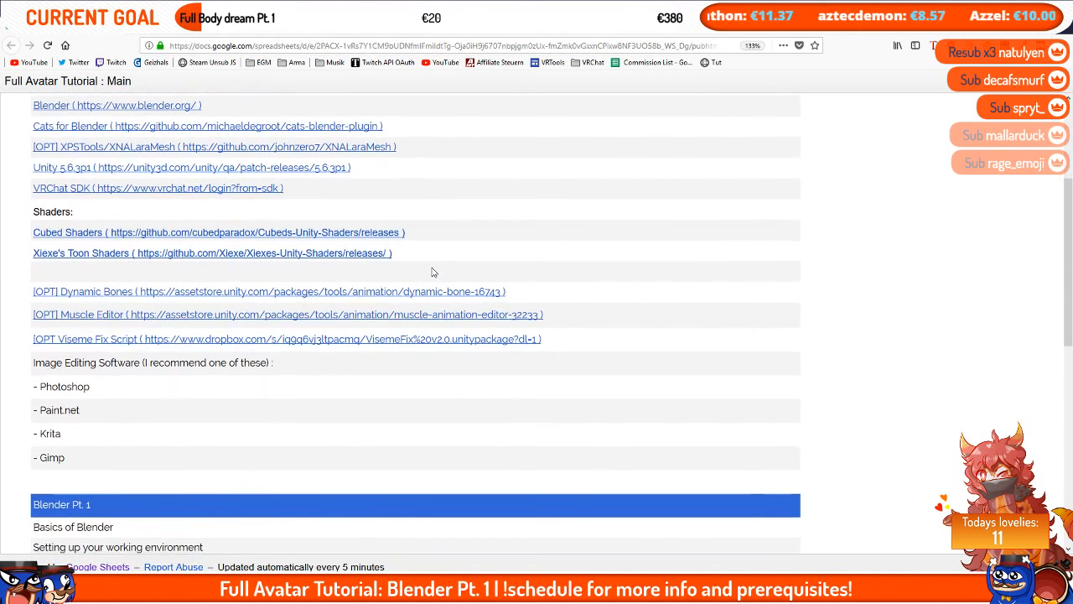
scroll(429, 270, down, 3)
scroll(428, 270, up, 8)
scroll(430, 270, down, 3)
scroll(430, 271, up, 1)
scroll(430, 271, up, 1)
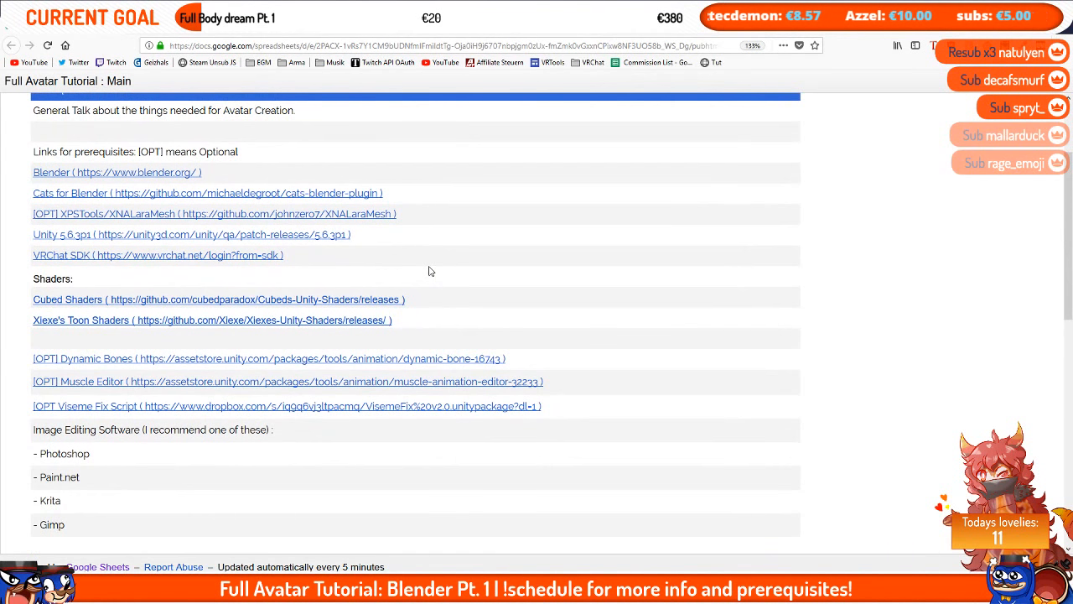
scroll(429, 271, down, 4)
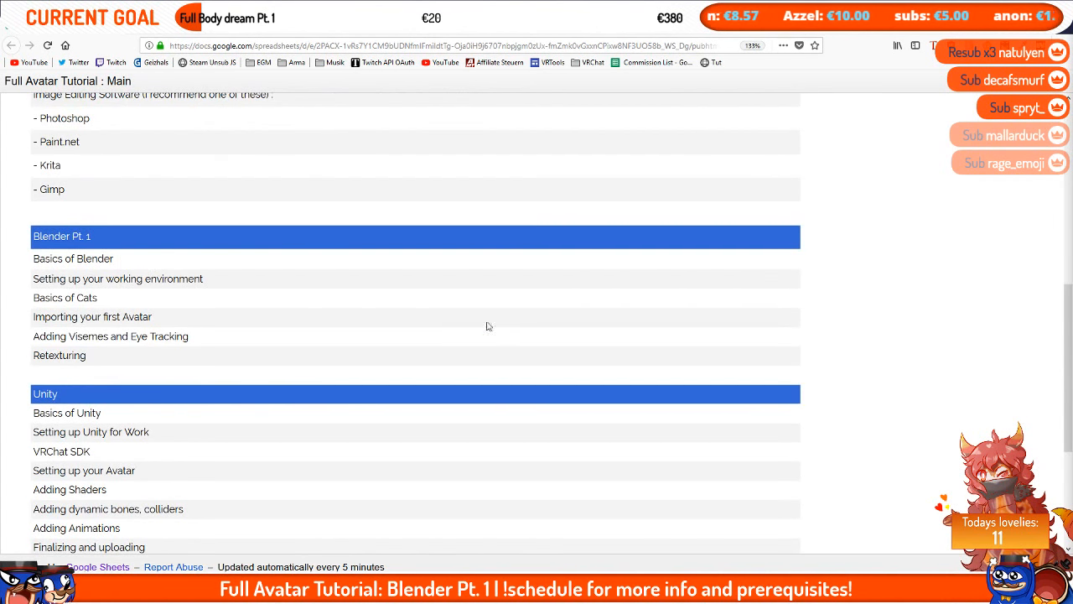
key(alt+Tab)
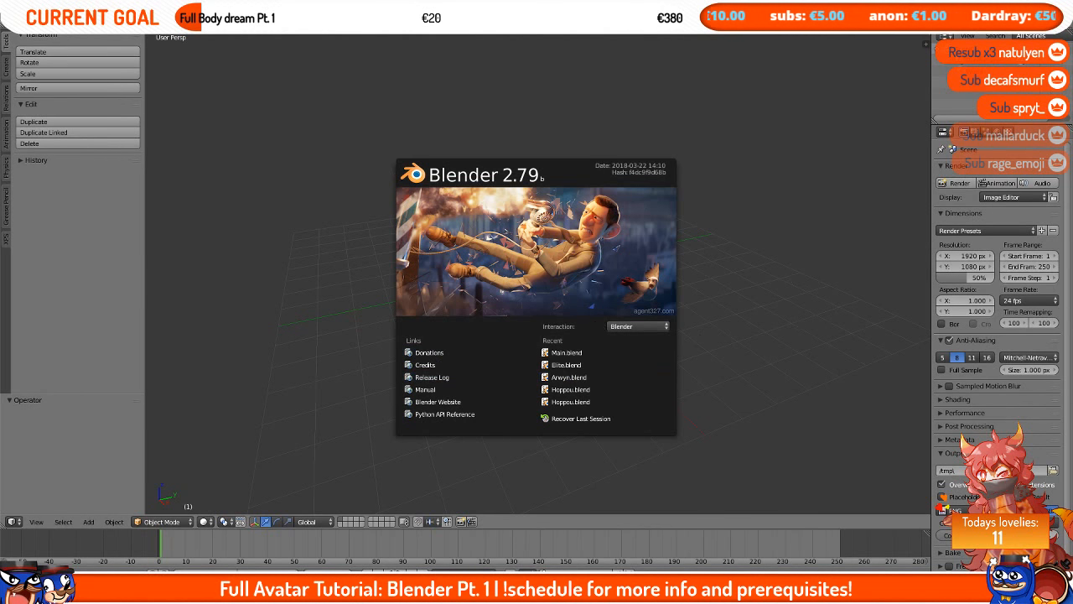
Step: Dismiss the splash screen and delete the default selected objects from the scene
click(803, 261)
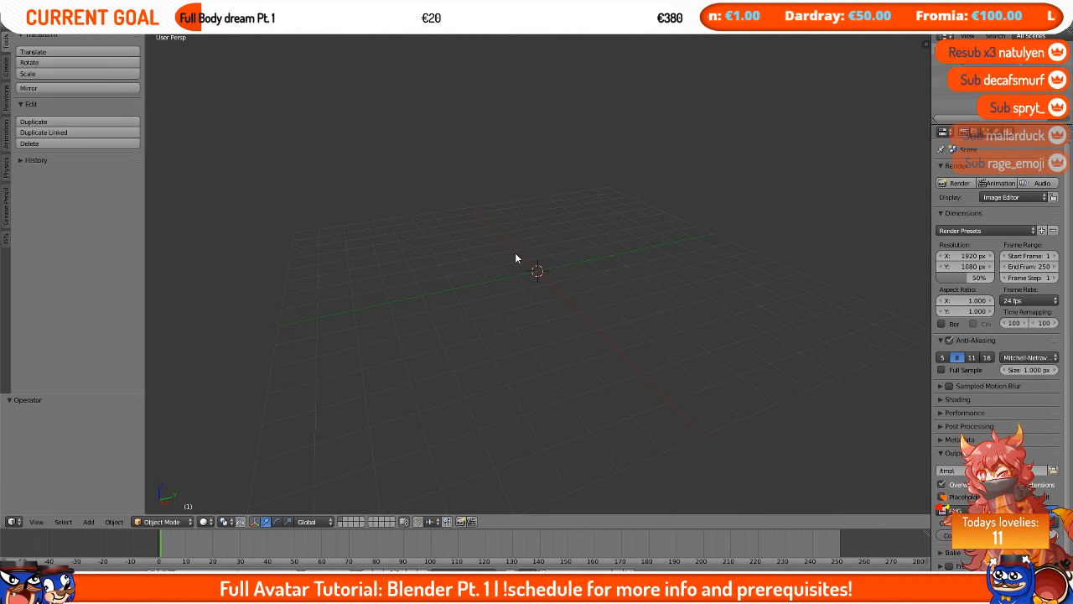
key(x)
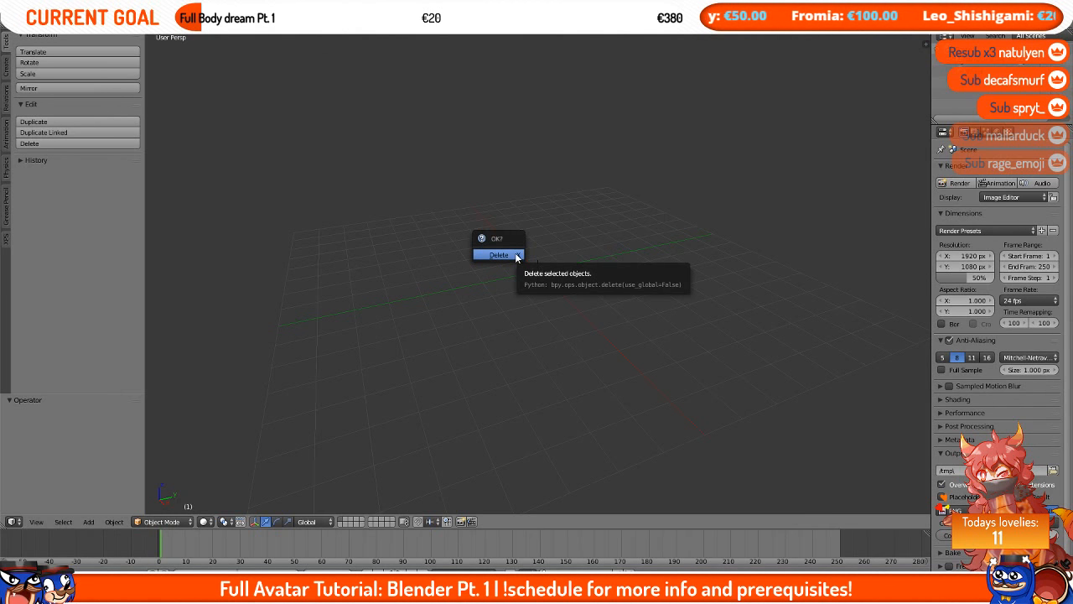
click(499, 255)
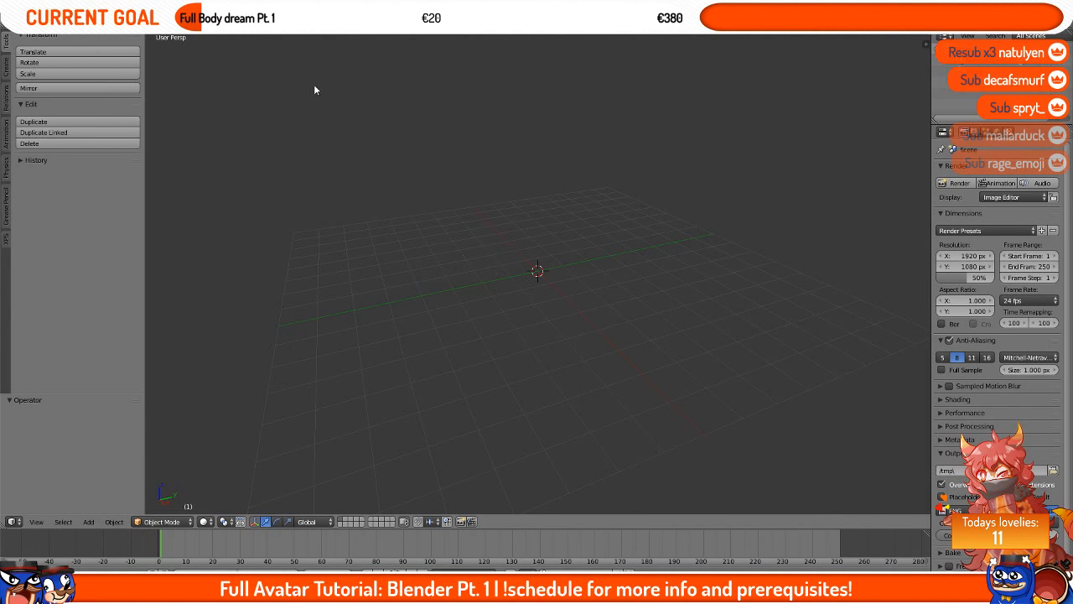
Step: Open User Preferences, start Install Add-on from File, and paste the E:\Models\Tutorial\ folder path
click(35, 24)
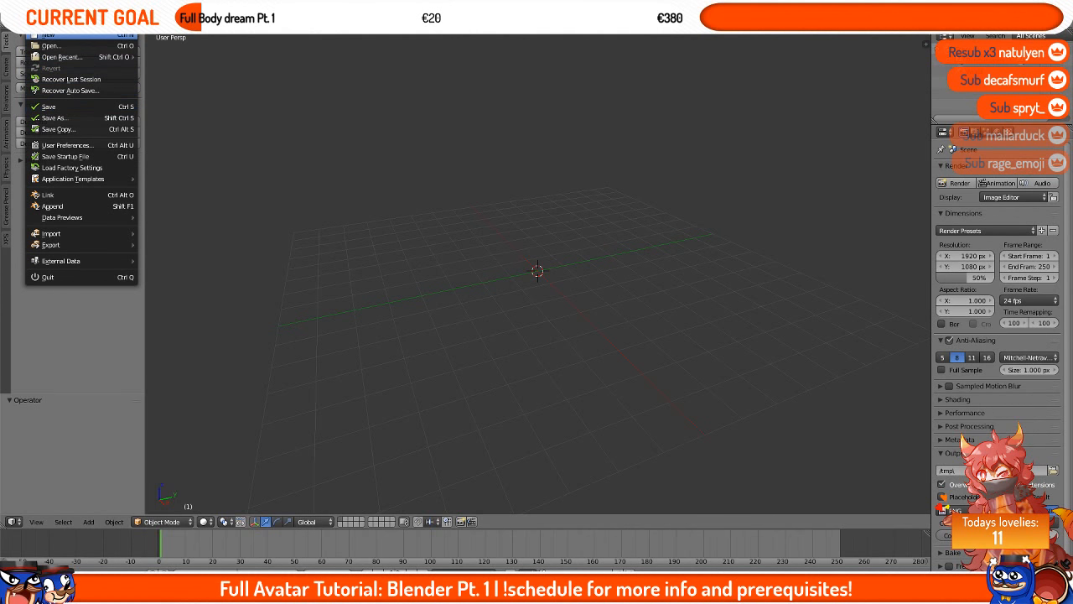
click(66, 146)
drag(131, 48, 349, 164)
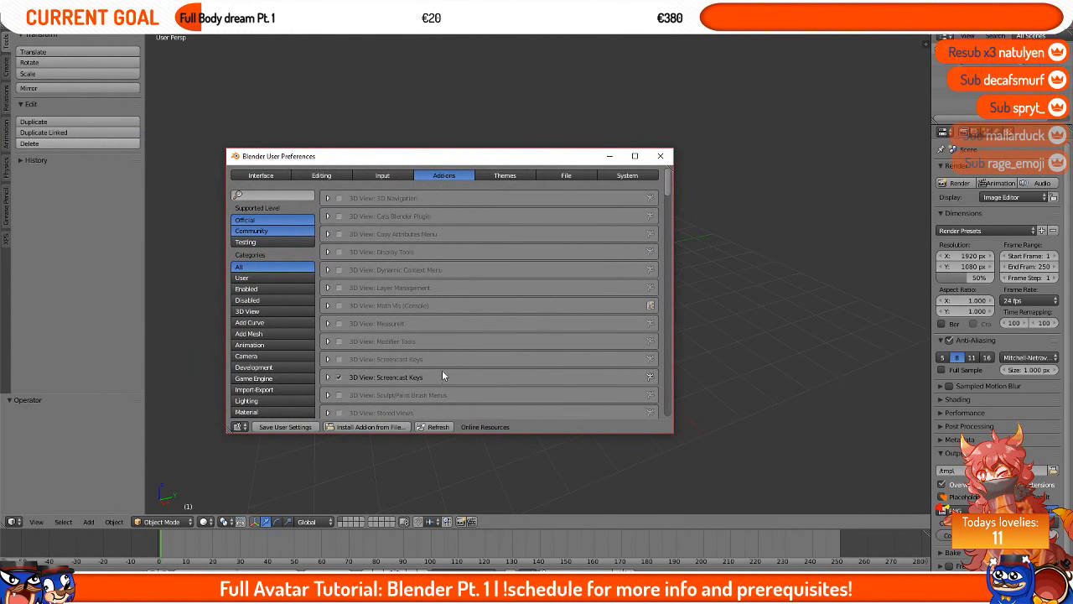
click(342, 427)
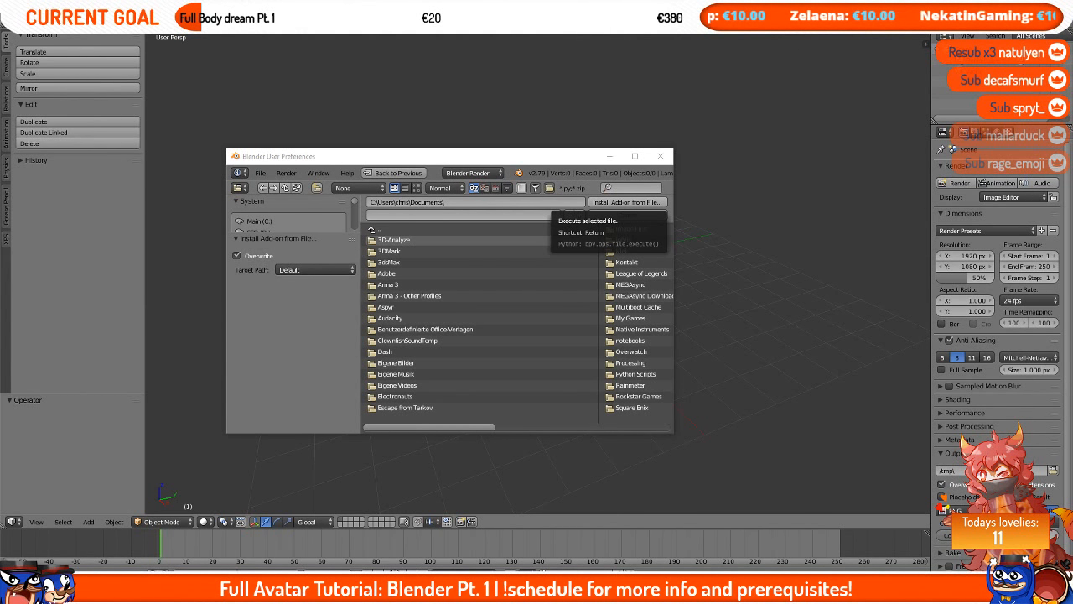
click(480, 203)
text(E:\Models\Tutorial\)
key(Return)
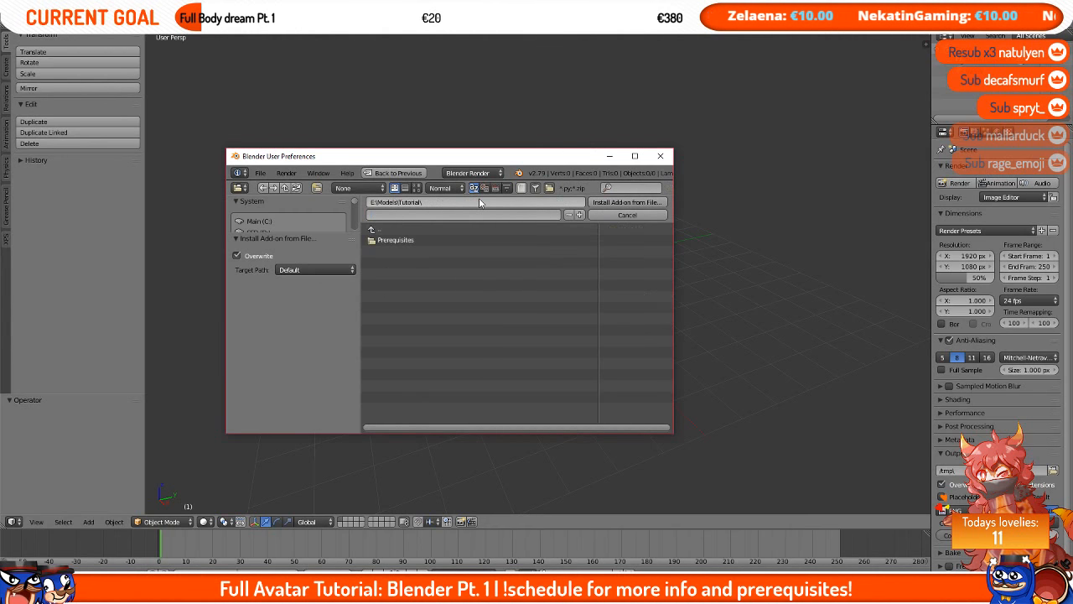
click(479, 202)
key(Return)
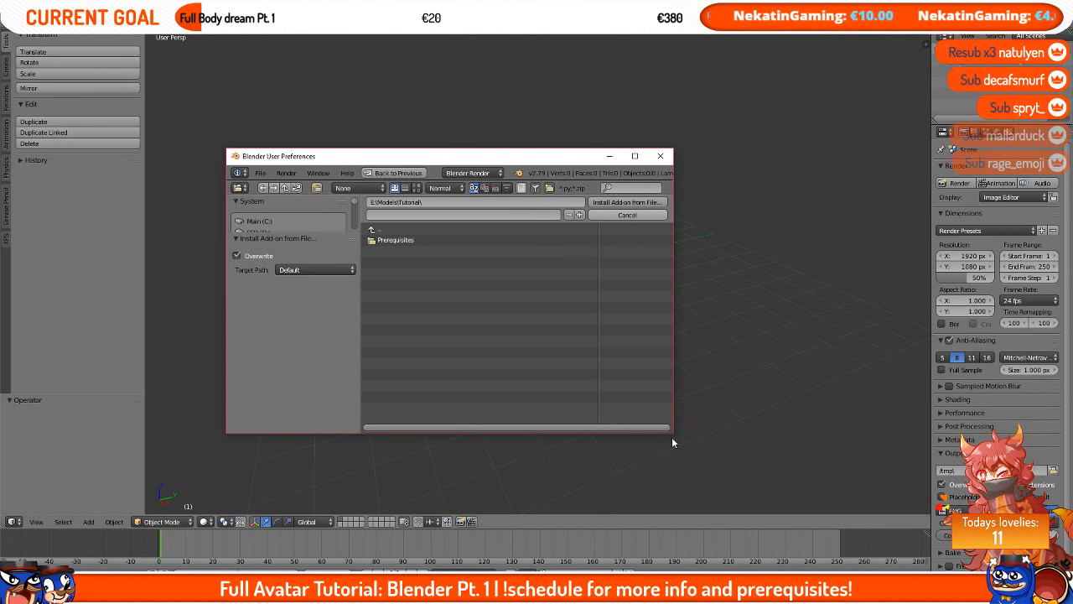
drag(673, 432, 855, 488)
drag(635, 150, 662, 119)
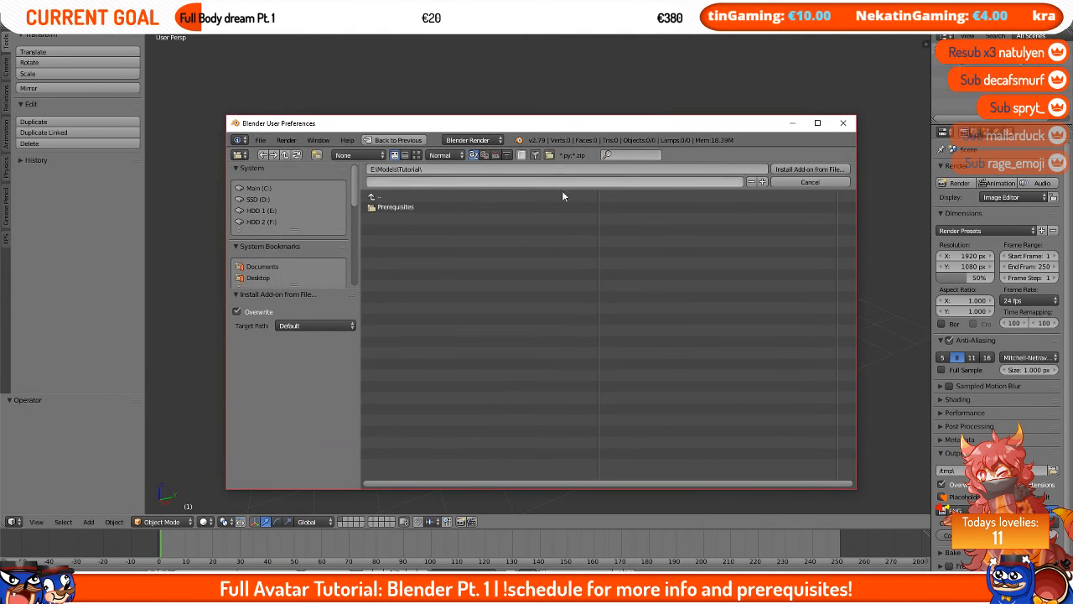
Step: Browse into Prerequisites > Blender and install cats-blender-plugin-master.zip as an add-on
click(404, 207)
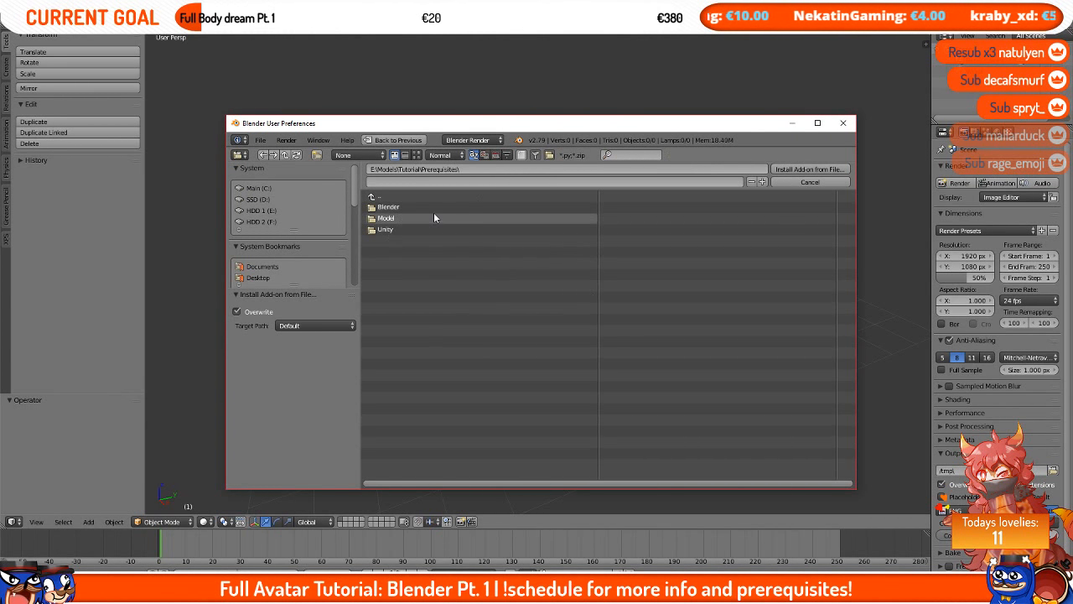
click(460, 210)
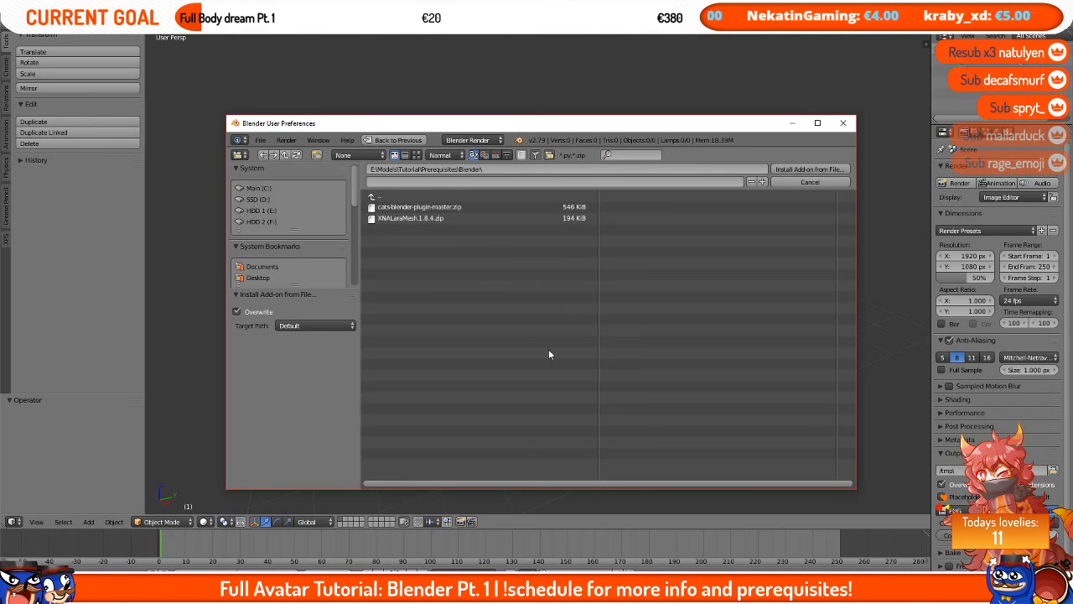
click(484, 207)
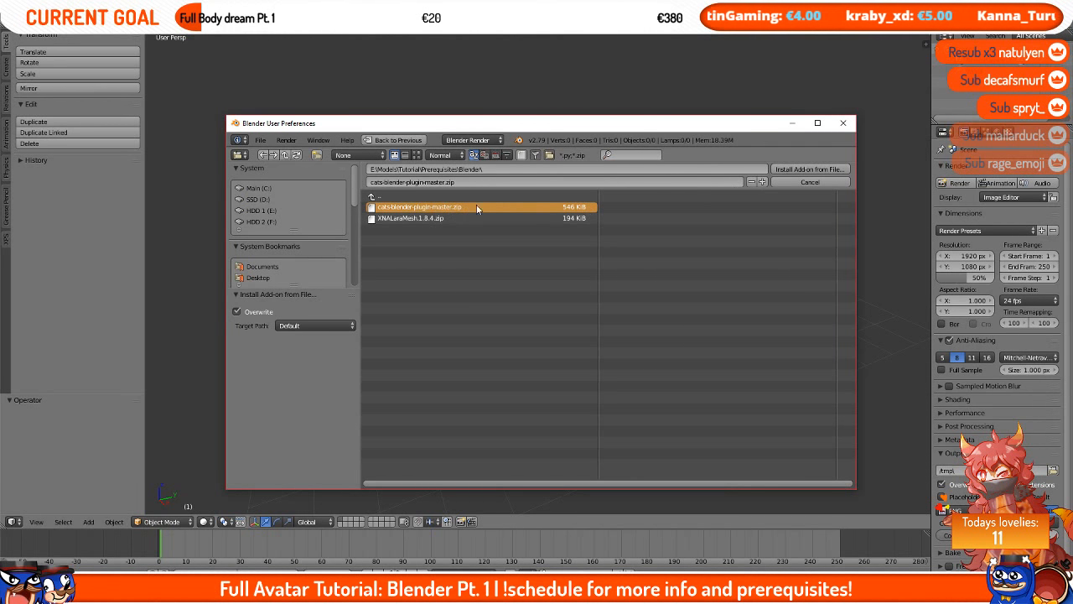
click(810, 170)
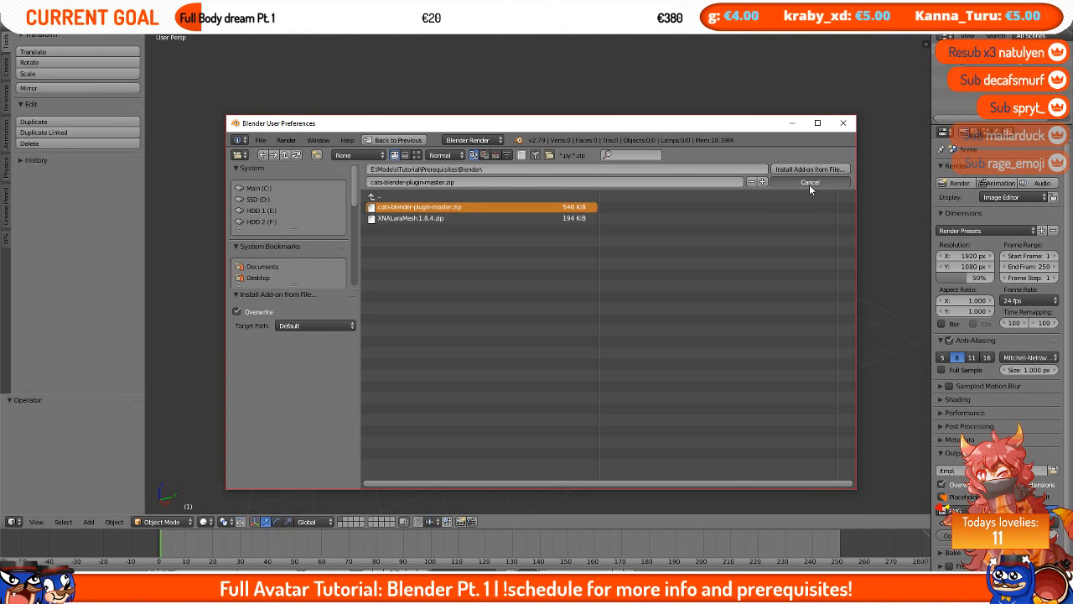
Step: Filter the add-ons by cats and enable the 3D View: Cats Blender Plugin
click(307, 160)
text(cats)
key(Return)
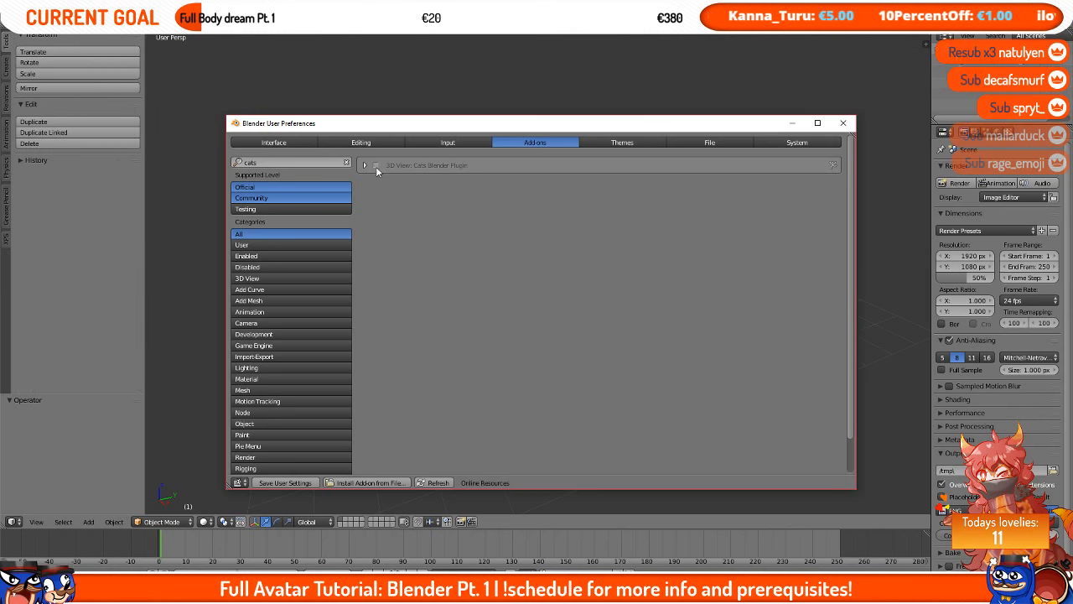
click(375, 165)
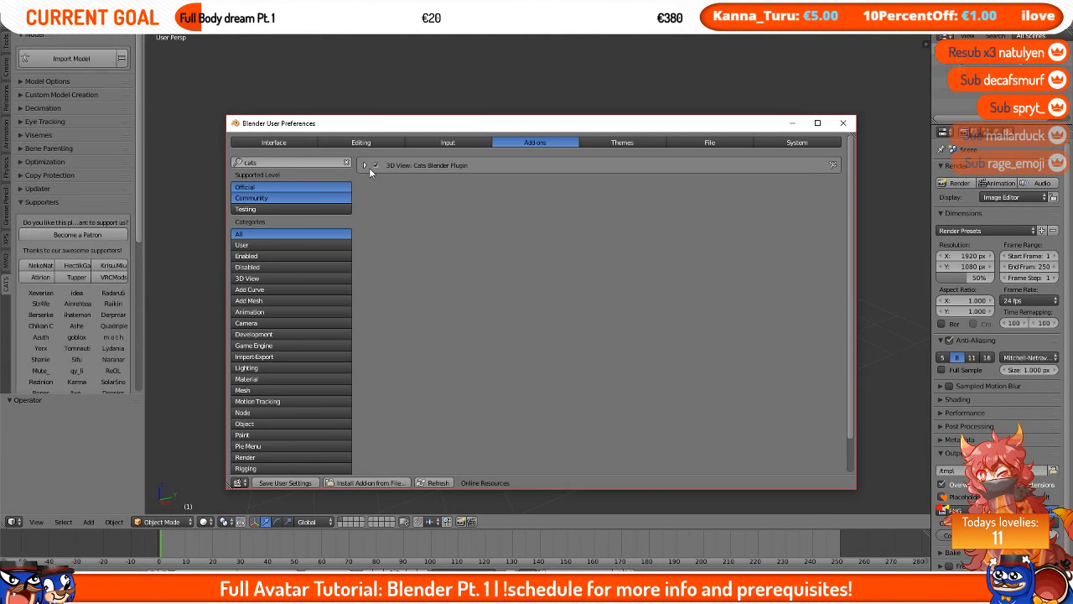
Step: Install XNALaraMesh.1.8.4.zip from file and filter the add-ons by xps to show the XNALara/XPS Import/Export entry
click(369, 482)
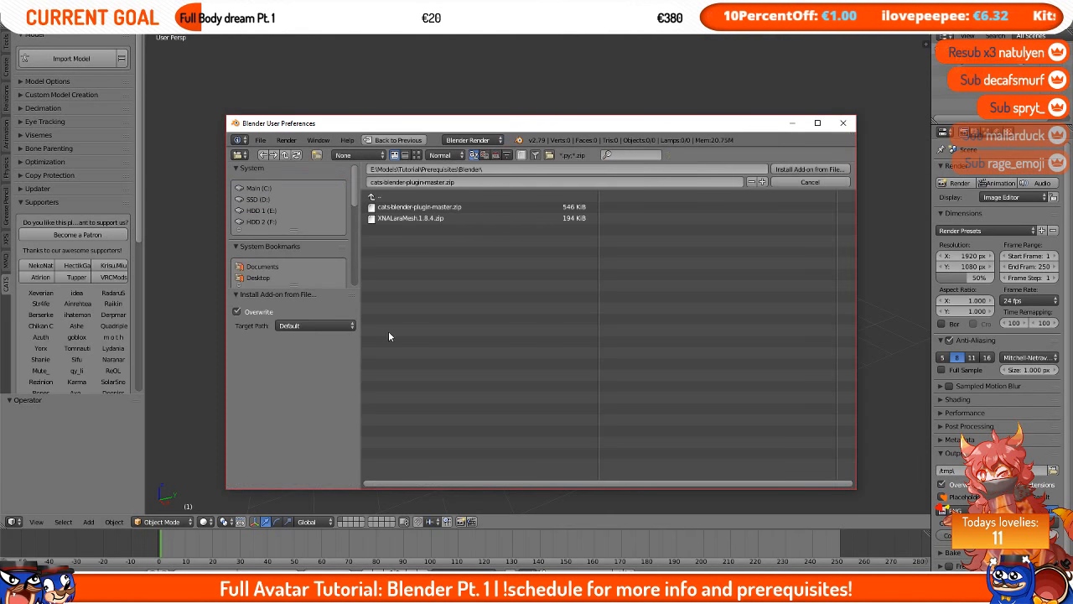
double_click(469, 218)
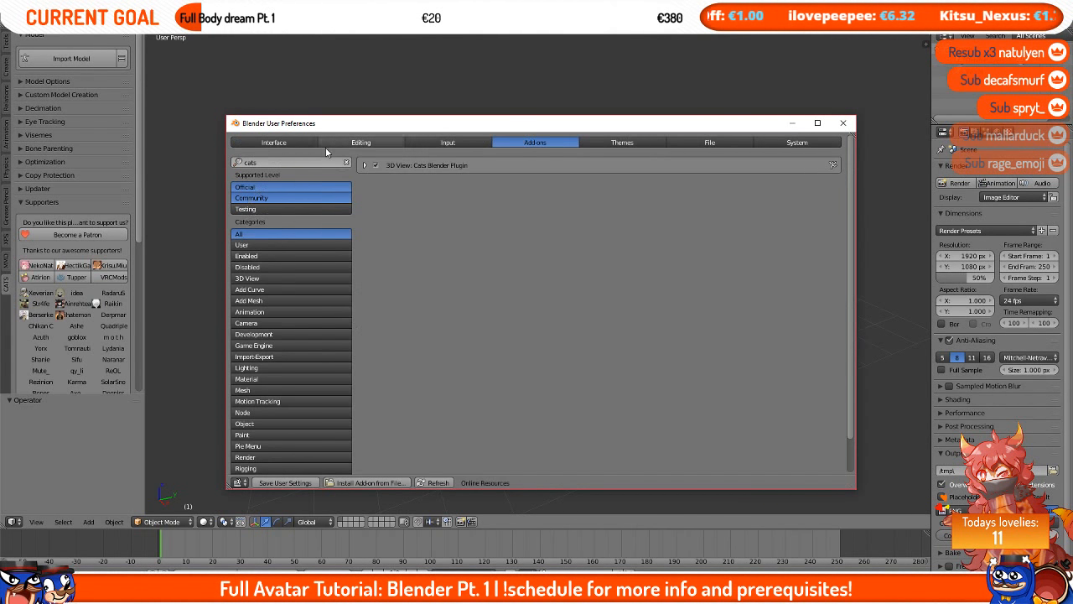
drag(314, 161, 173, 161)
text(xps)
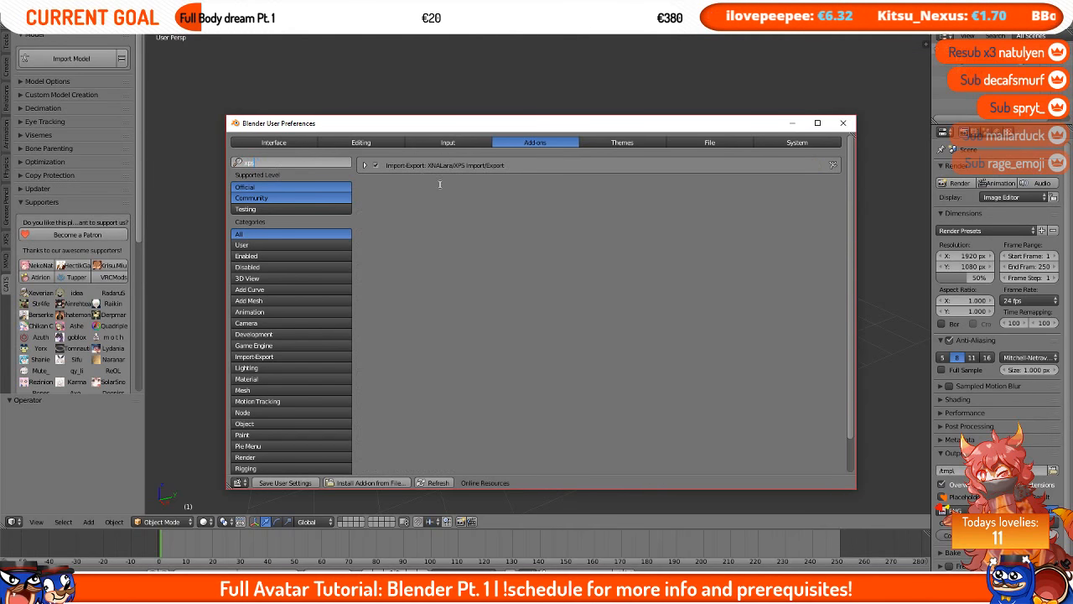
click(478, 177)
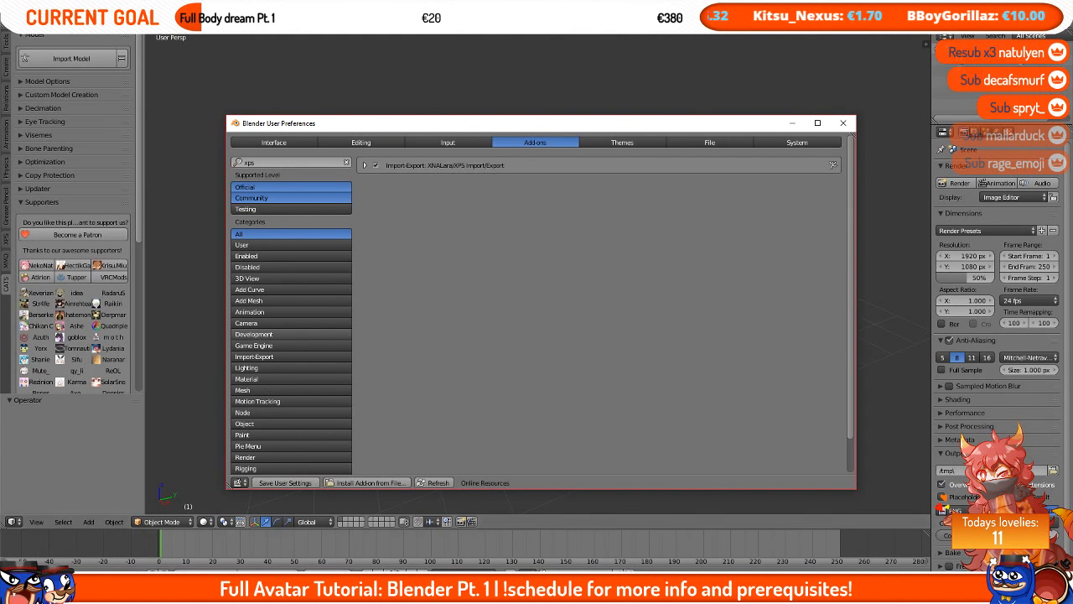
Step: Close User Preferences and switch the tool shelf back to the Tools tab
click(843, 123)
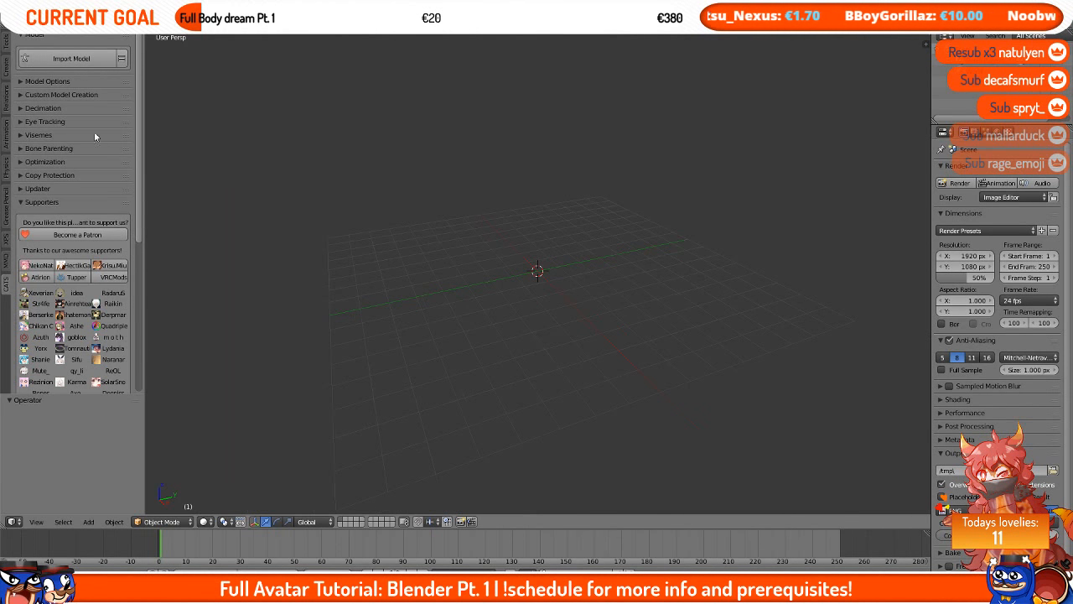
click(6, 46)
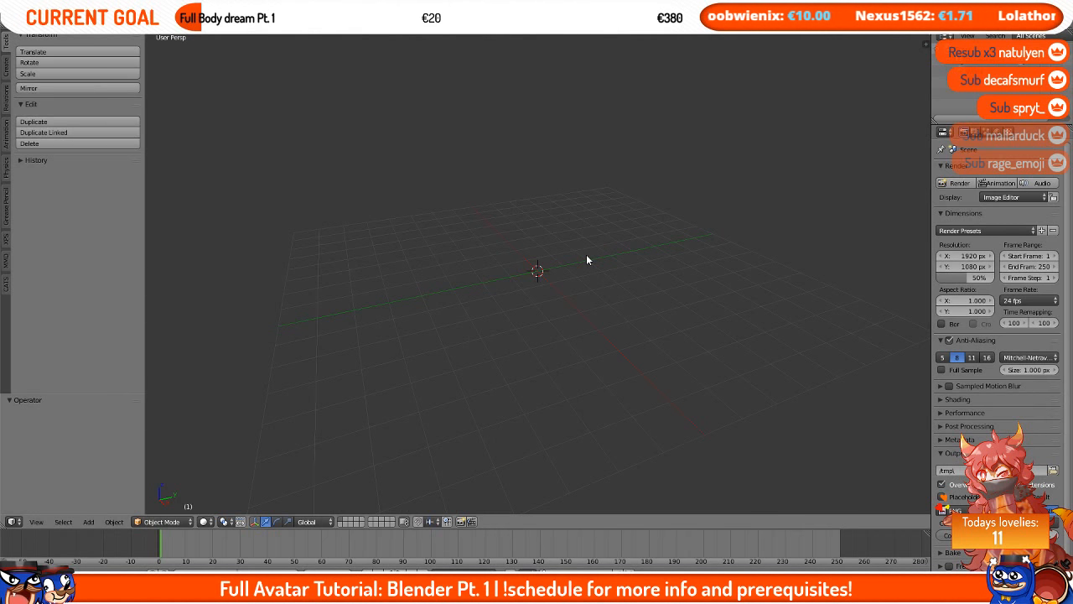
middle_drag(561, 217, 696, 208)
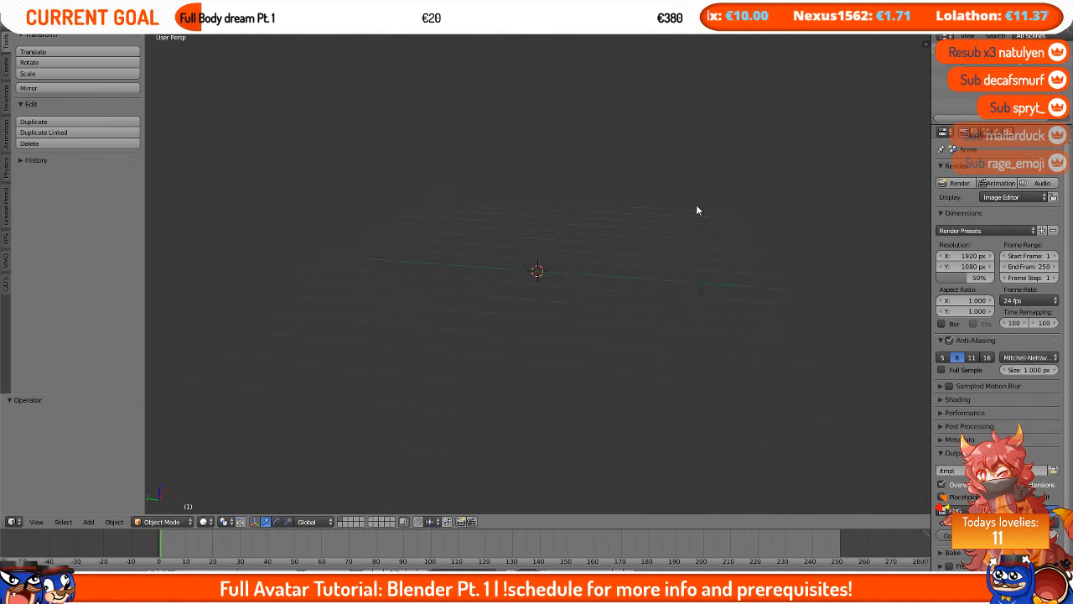
Step: Orbit and zoom the empty 3D viewport to show basic mouse navigation
middle_drag(591, 218, 385, 217)
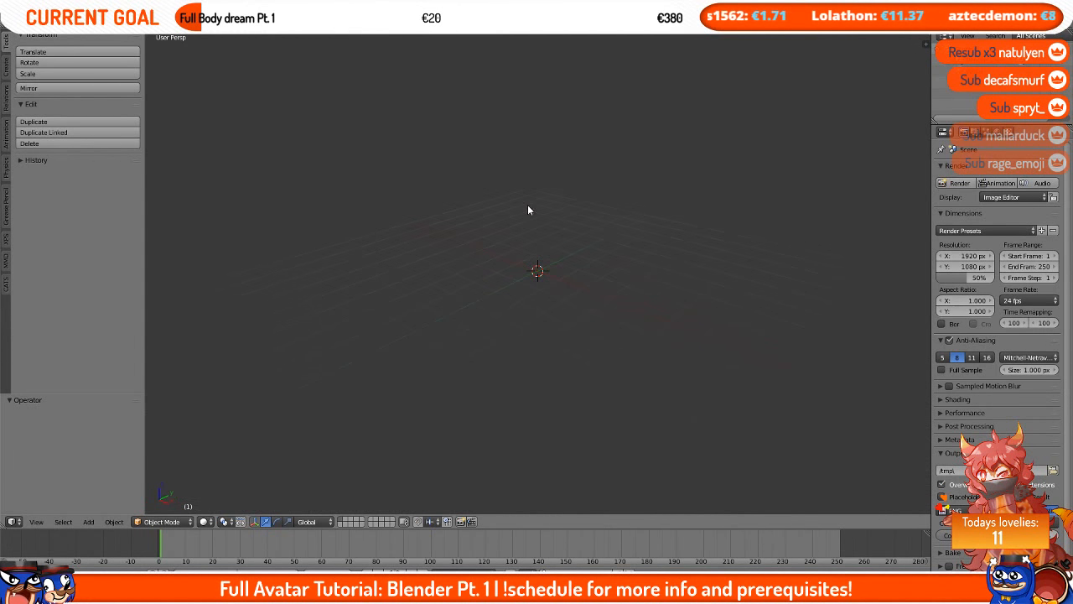
middle_drag(661, 207, 576, 222)
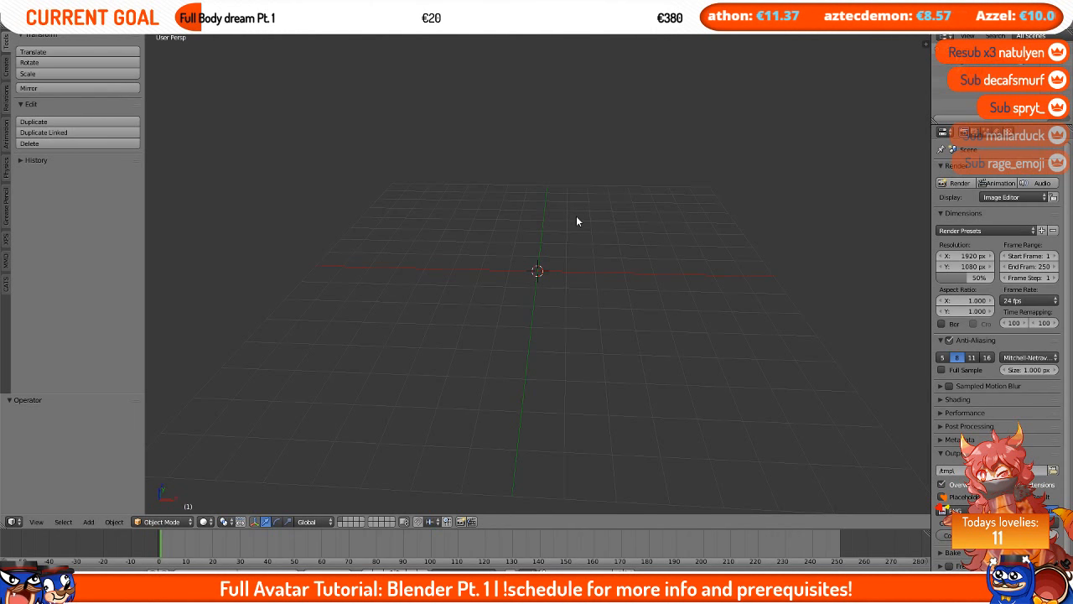
middle_drag(576, 222, 584, 324)
scroll(584, 324, down, 6)
scroll(584, 324, up, 5)
scroll(584, 323, down, 4)
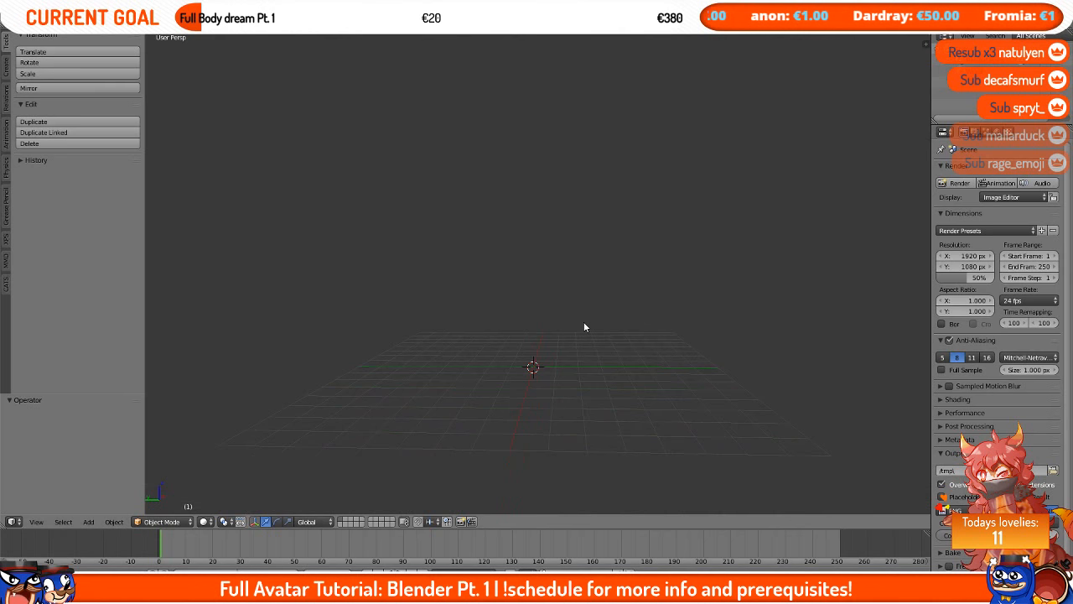
Step: Open the viewport properties sidebar and start the Screencast Keys display
click(926, 43)
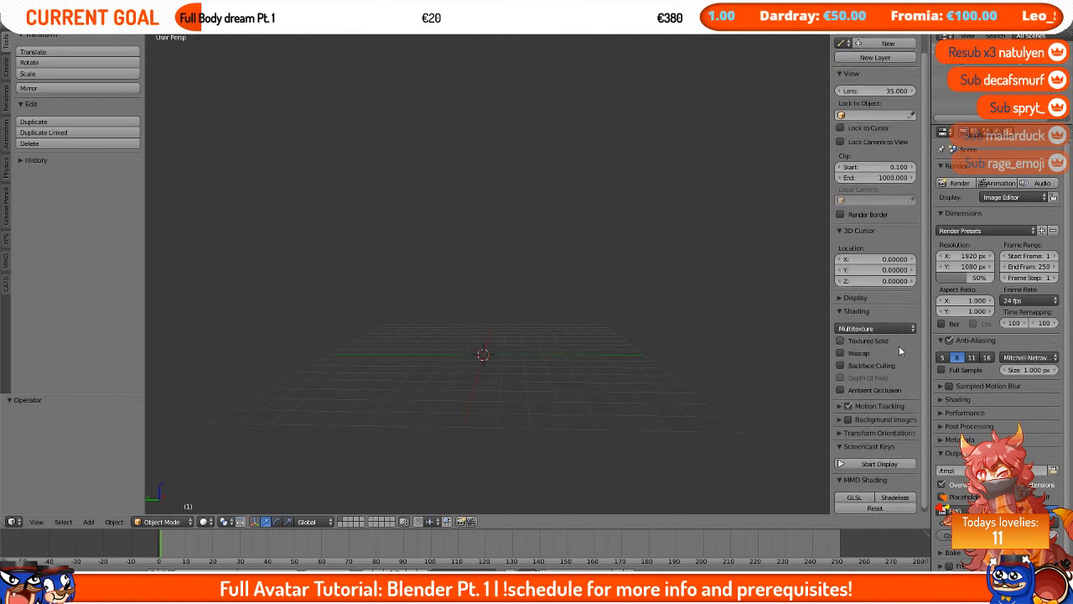
click(872, 460)
scroll(873, 461, up, 2)
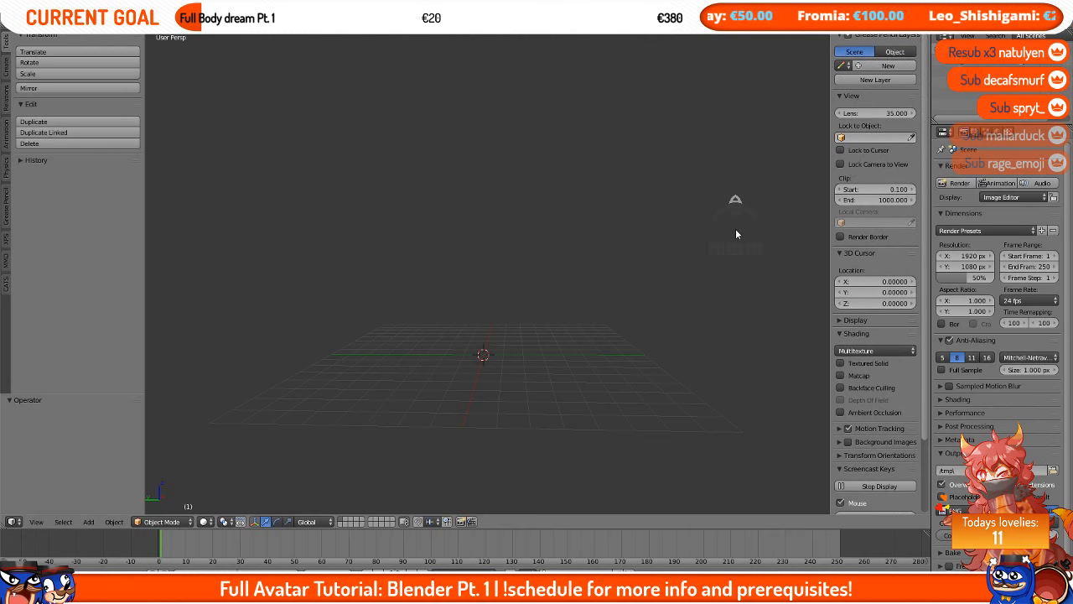
Step: Open User Preferences, filter the add-ons by scree, and toggle the 3D View: Screencast Keys add-on
click(34, 17)
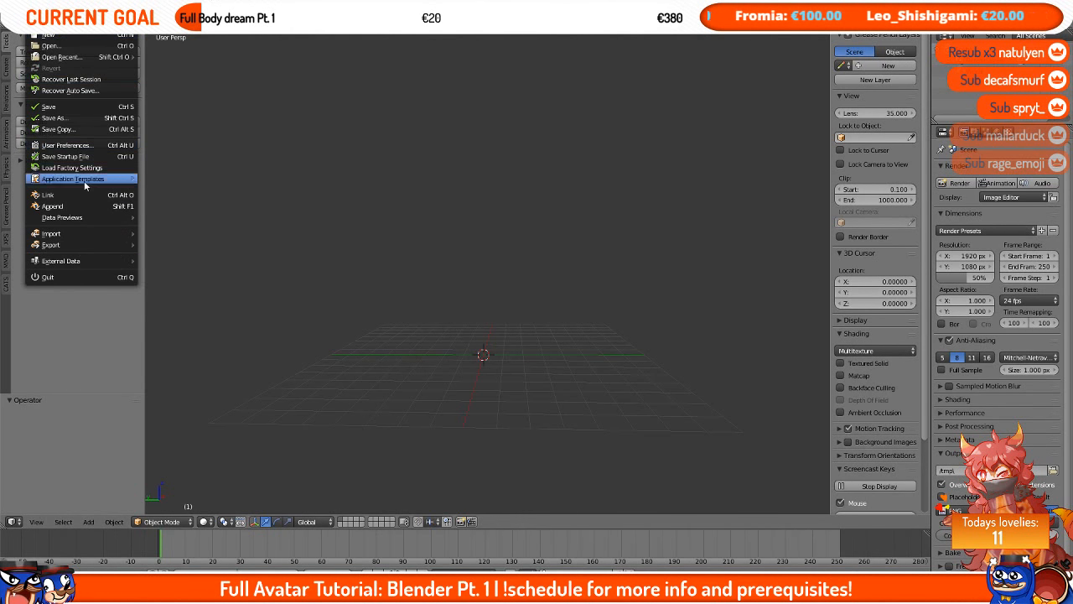
click(84, 144)
click(53, 62)
text(scree)
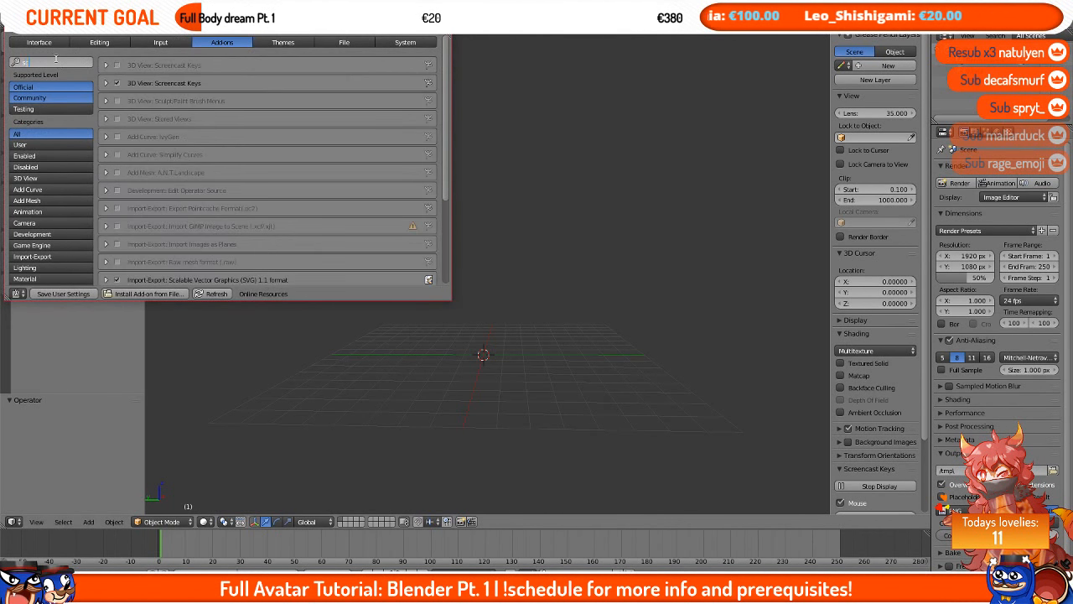
click(118, 83)
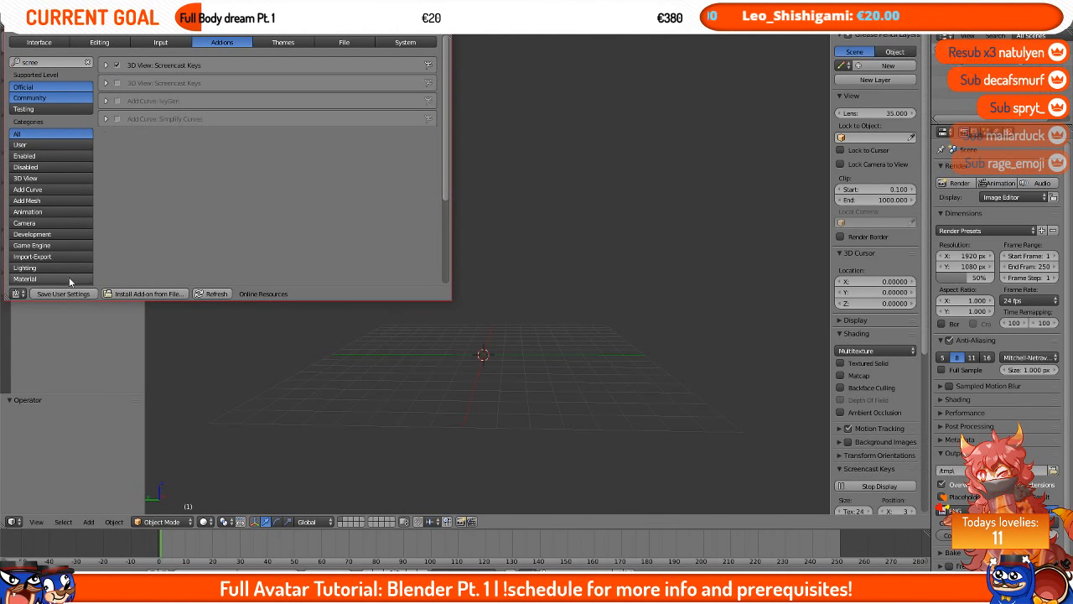
Step: Close User Preferences and restart the Screencast Keys display
click(438, 23)
click(876, 487)
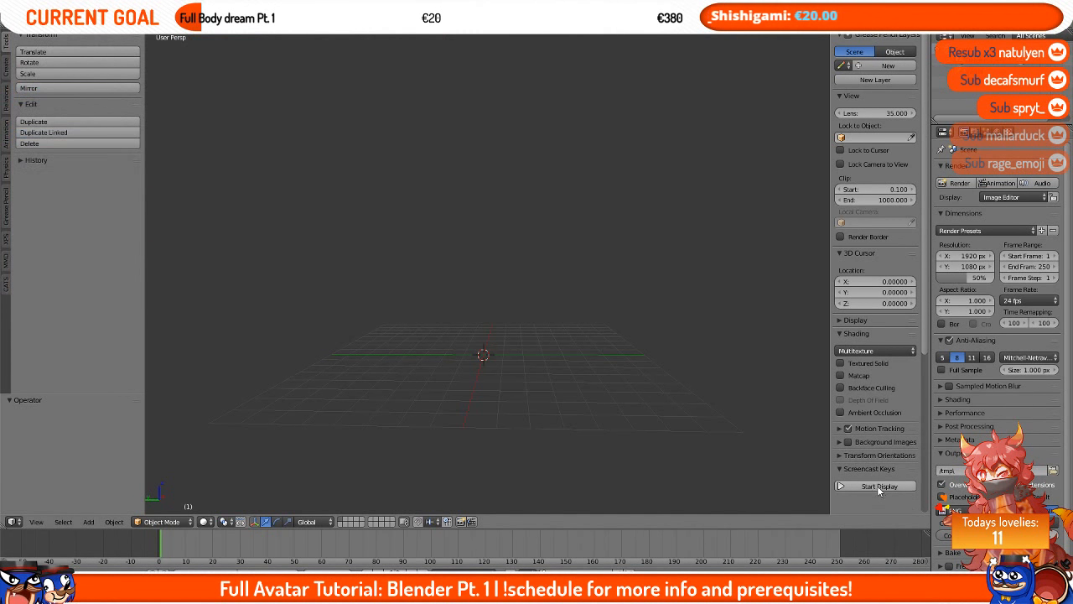
click(876, 487)
Step: Toggle select all and the tool shelf, then hide the properties sidebar
middle_drag(225, 463, 230, 462)
key(a)
key(a)
key(a)
key(a)
key(a)
key(a)
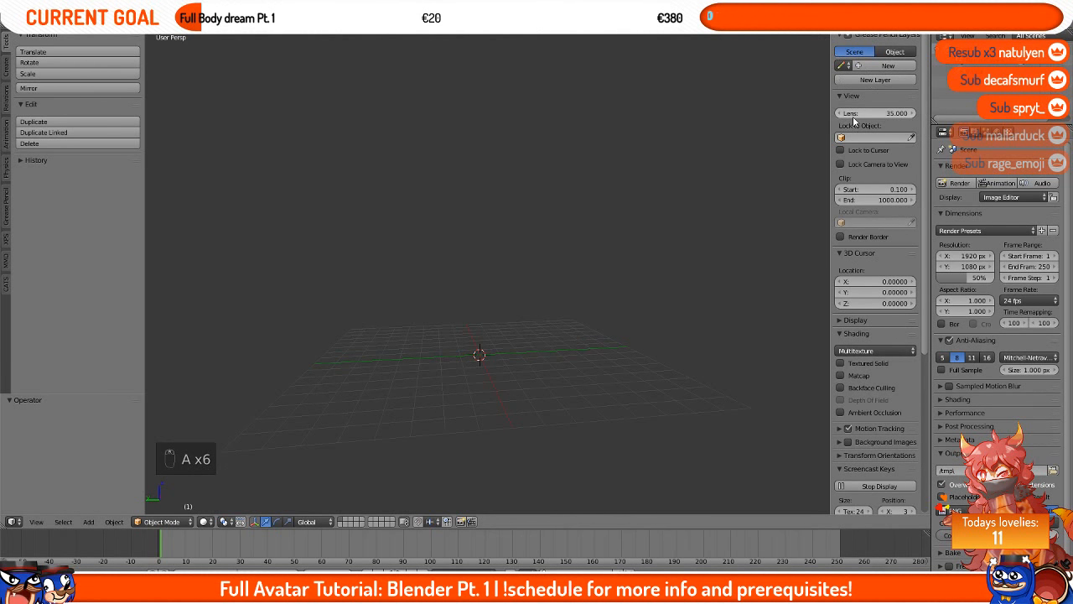
key(t)
key(t)
key(n)
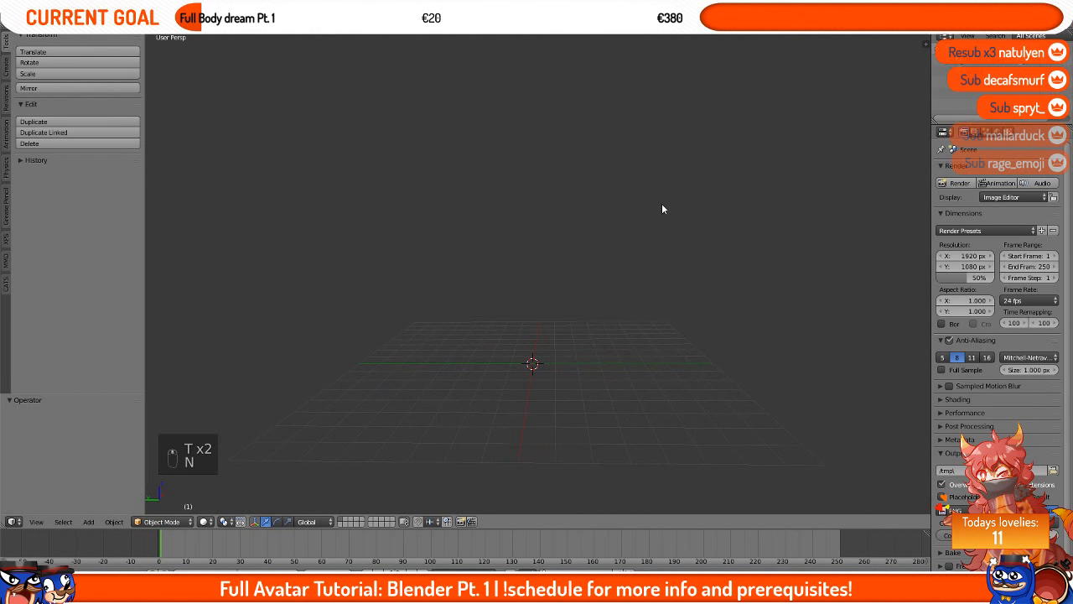
Step: Switch between front, right, left and back views with the numpad view keys and orbit the viewport
middle_drag(354, 271, 471, 269)
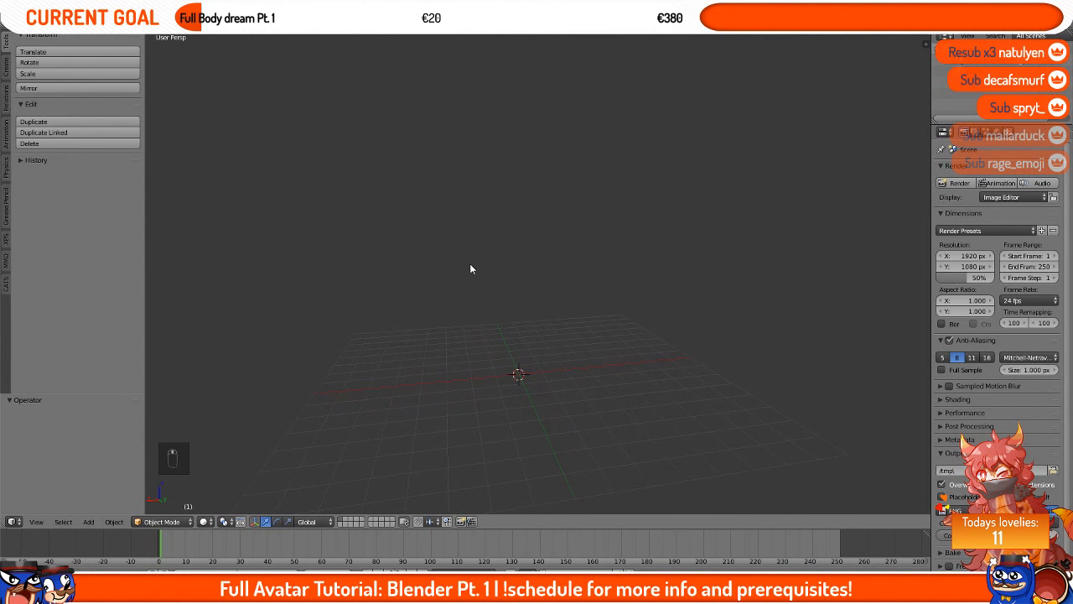
key(KP_1)
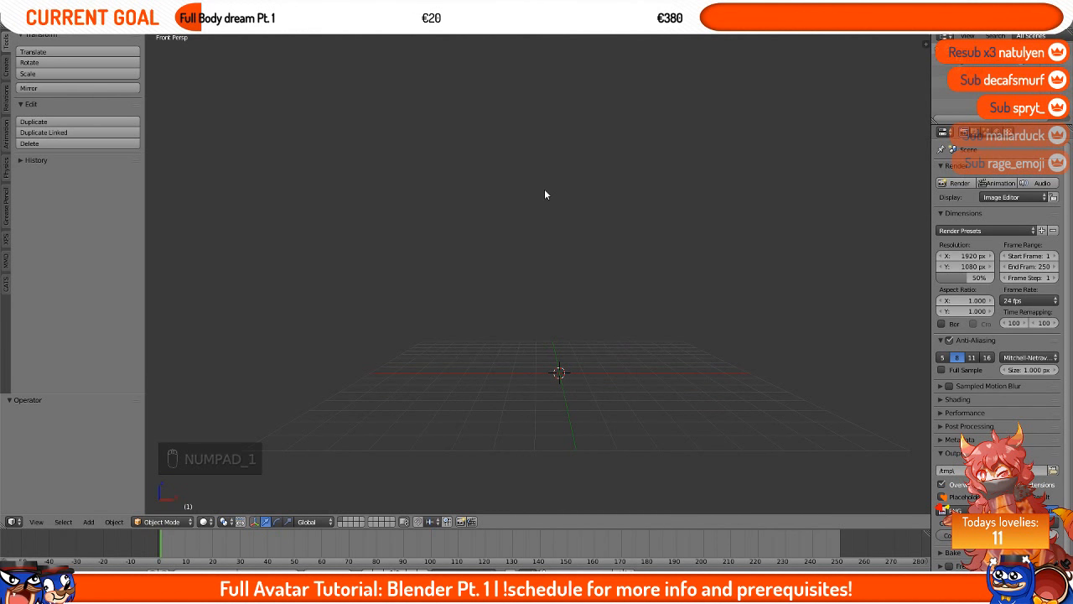
key(KP_3)
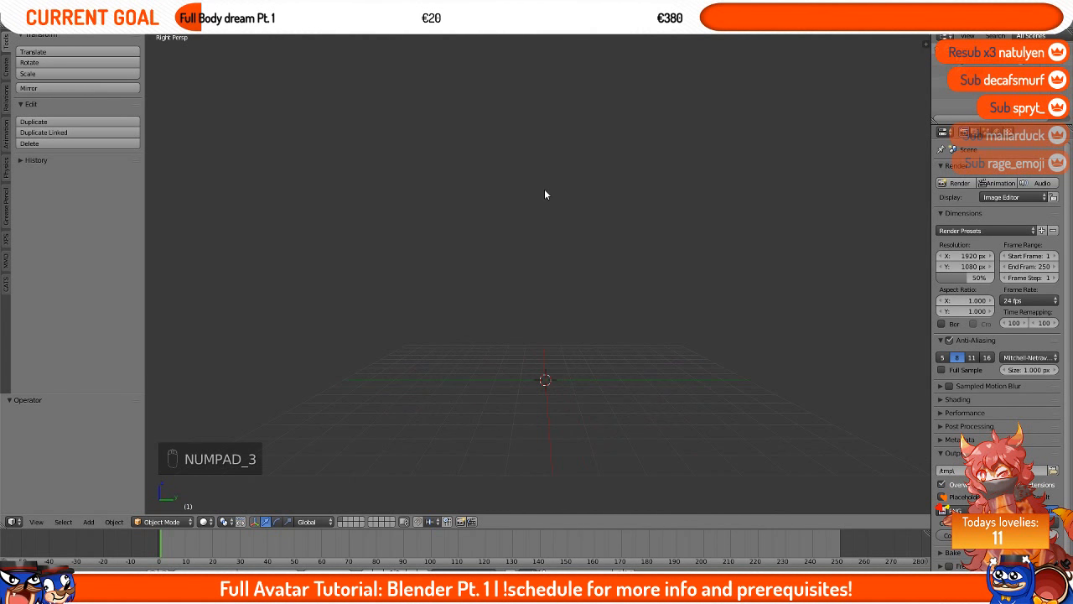
key(KP_9)
key(KP_9)
key(KP_9)
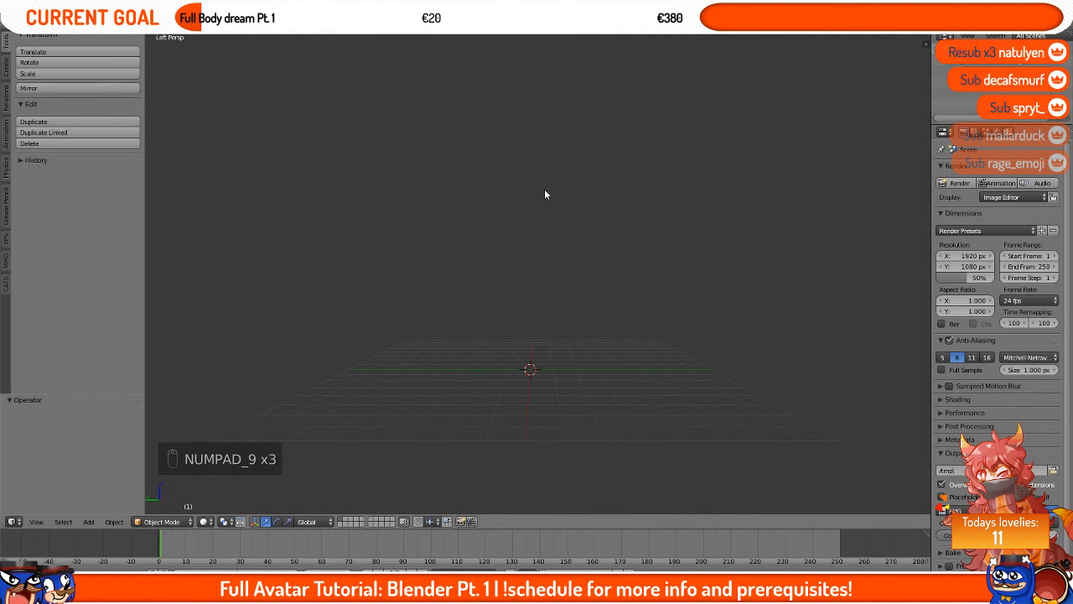
key(KP_1)
key(KP_9)
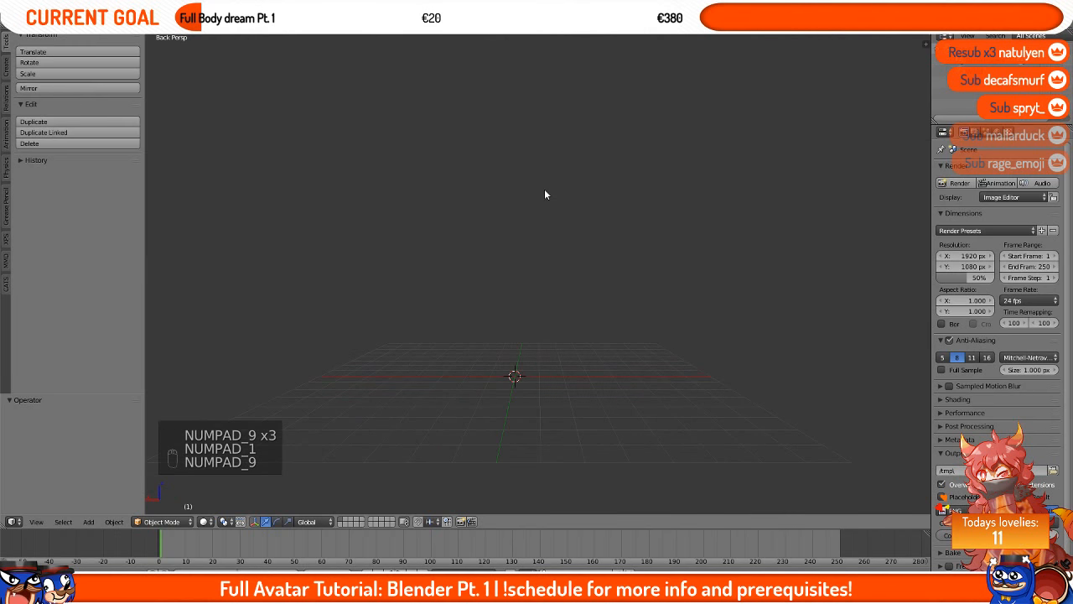
key(KP_1)
key(KP_3)
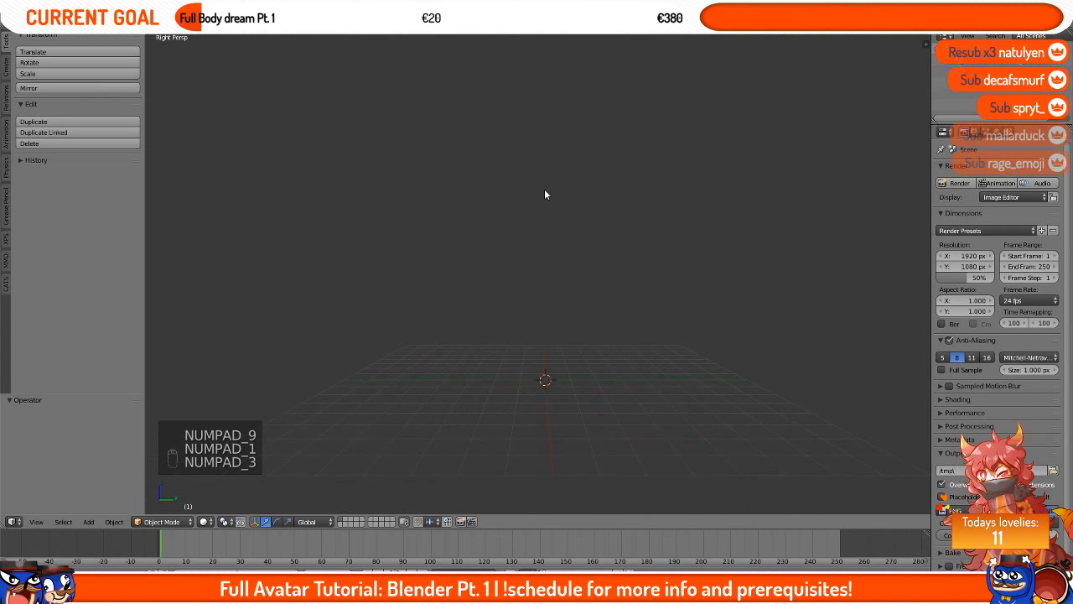
key(KP_9)
key(KP_1)
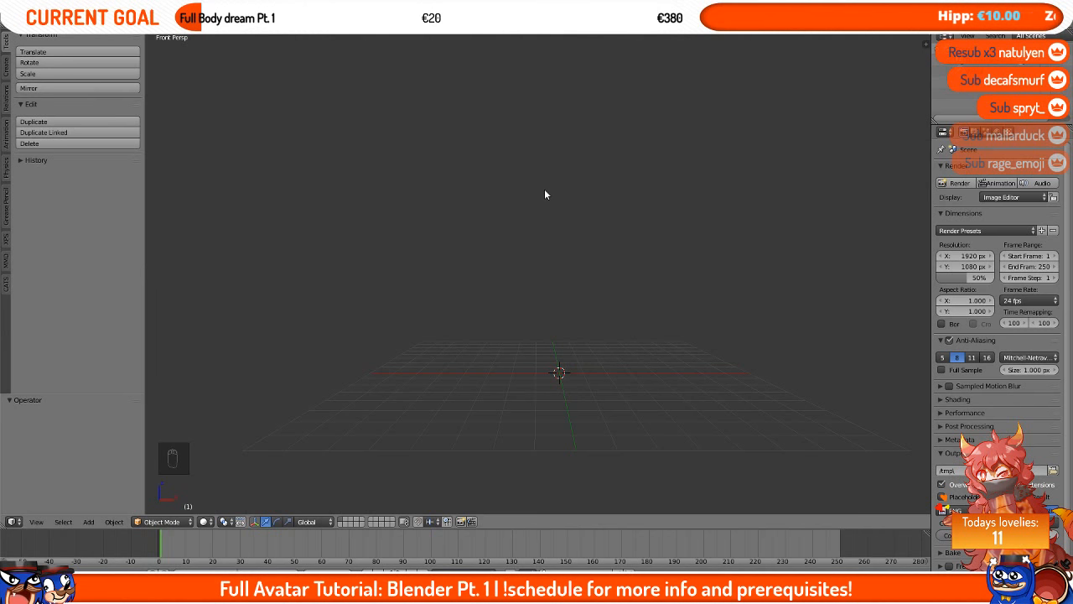
shift+middle_drag(544, 194, 534, 215)
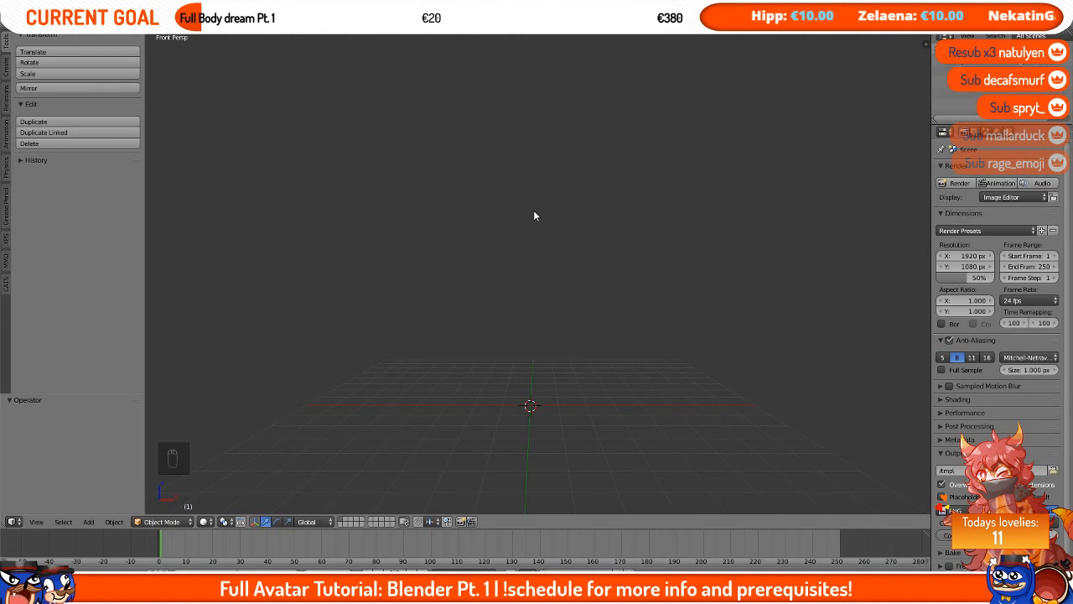
Step: Toggle the viewport between perspective and orthographic projection, zooming and orbiting in between
key(KP_5)
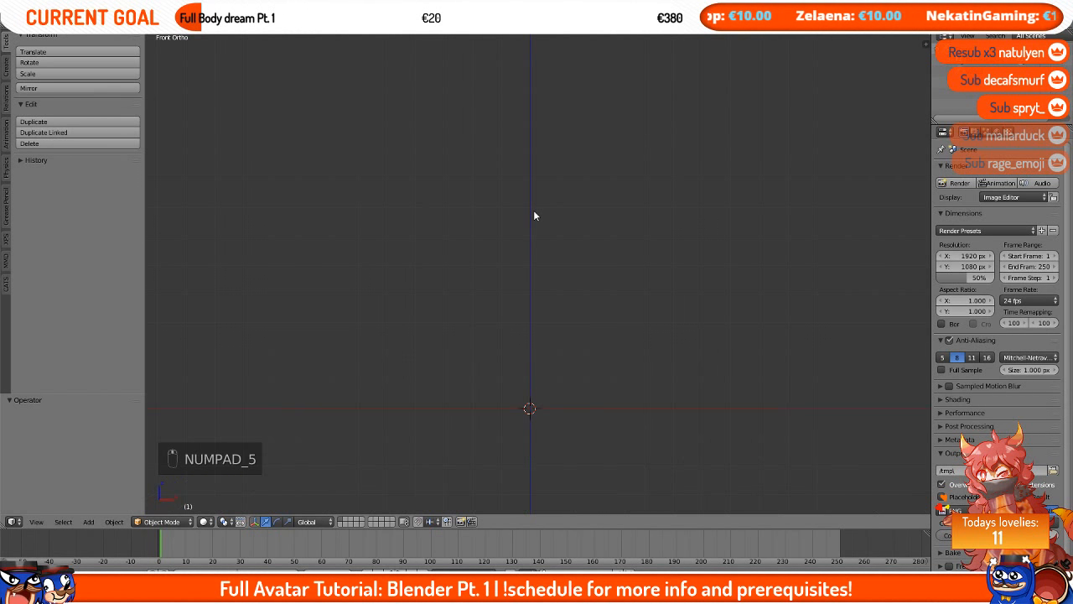
scroll(534, 215, down, 4)
scroll(534, 216, up, 3)
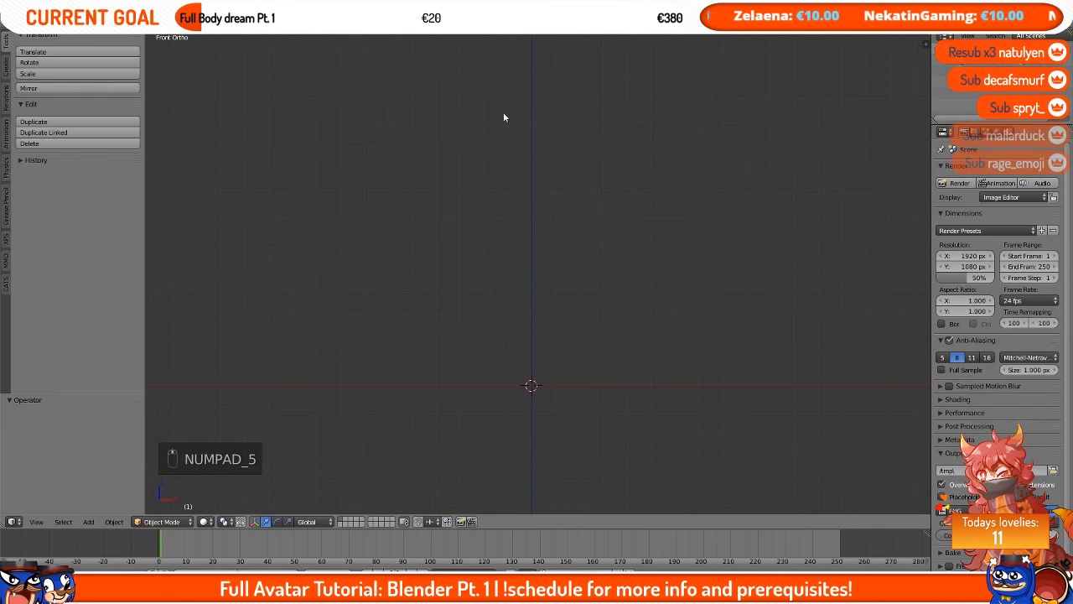
key(KP_5)
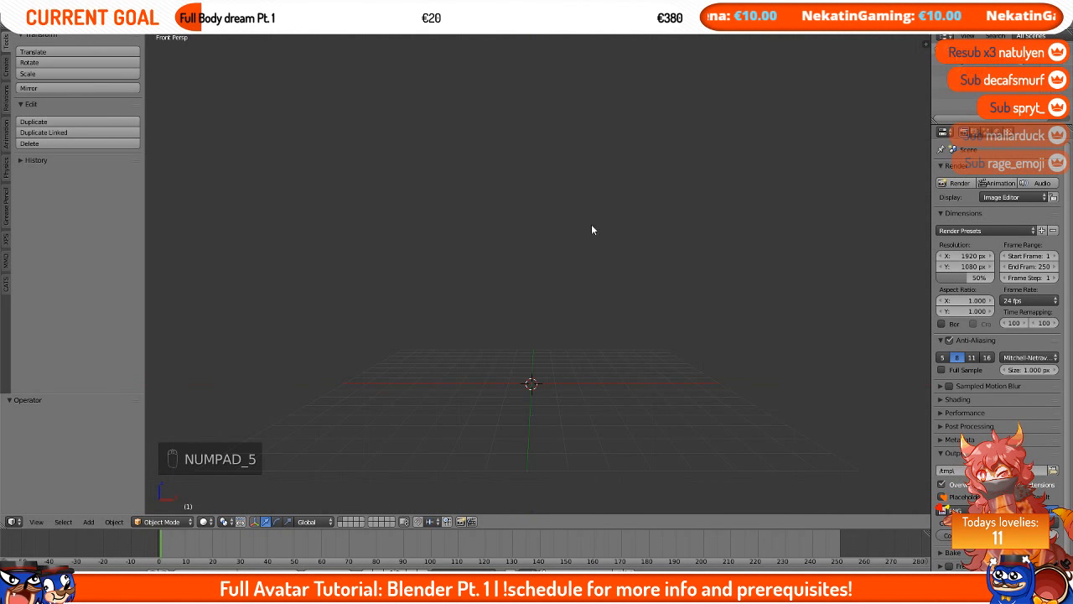
key(KP_5)
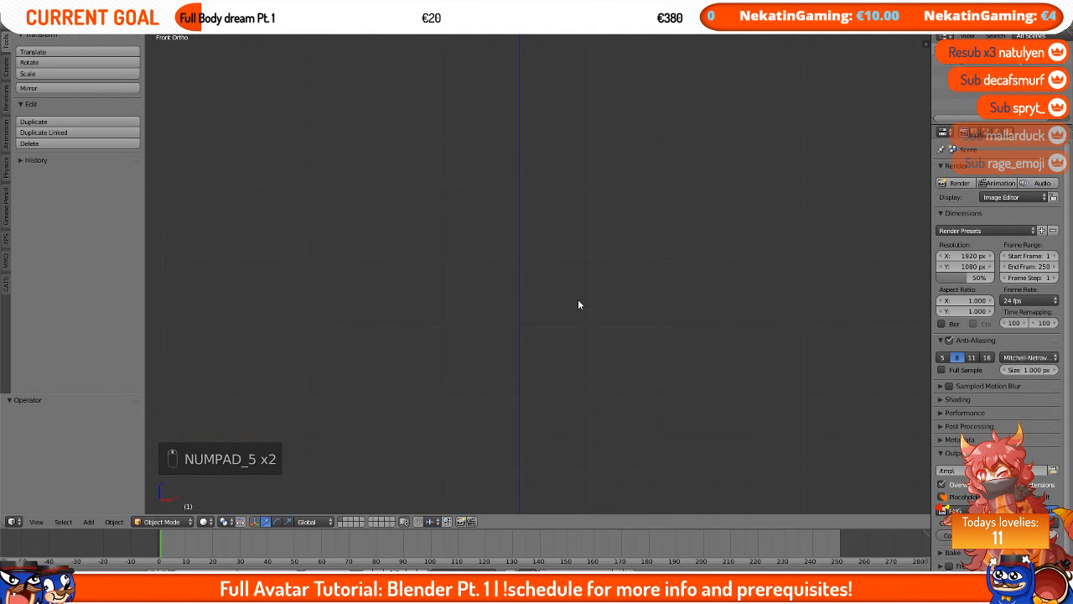
key(KP_5)
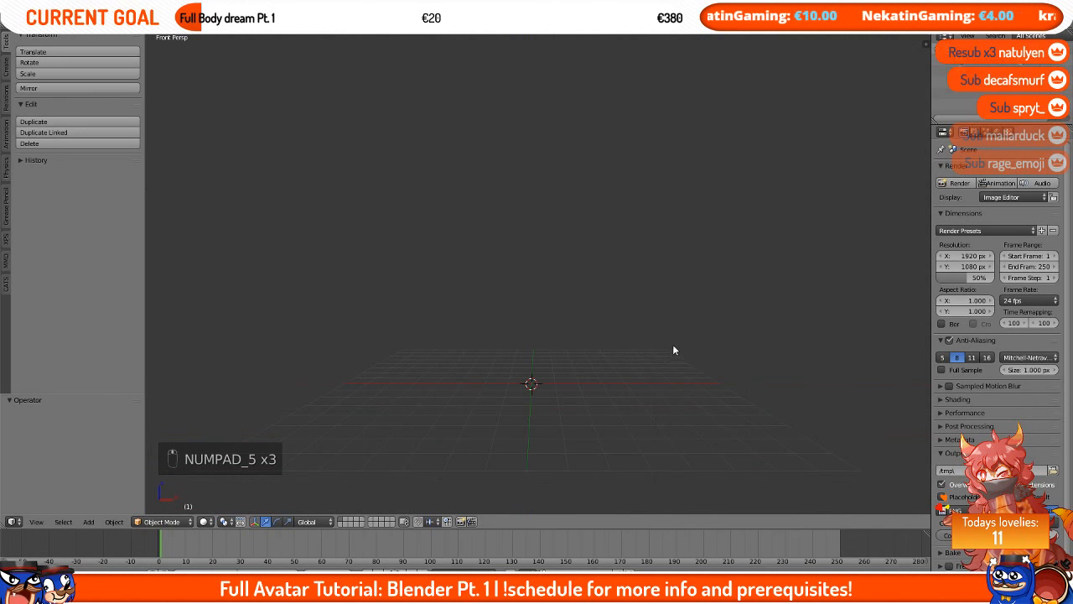
key(KP_5)
middle_drag(660, 369, 532, 343)
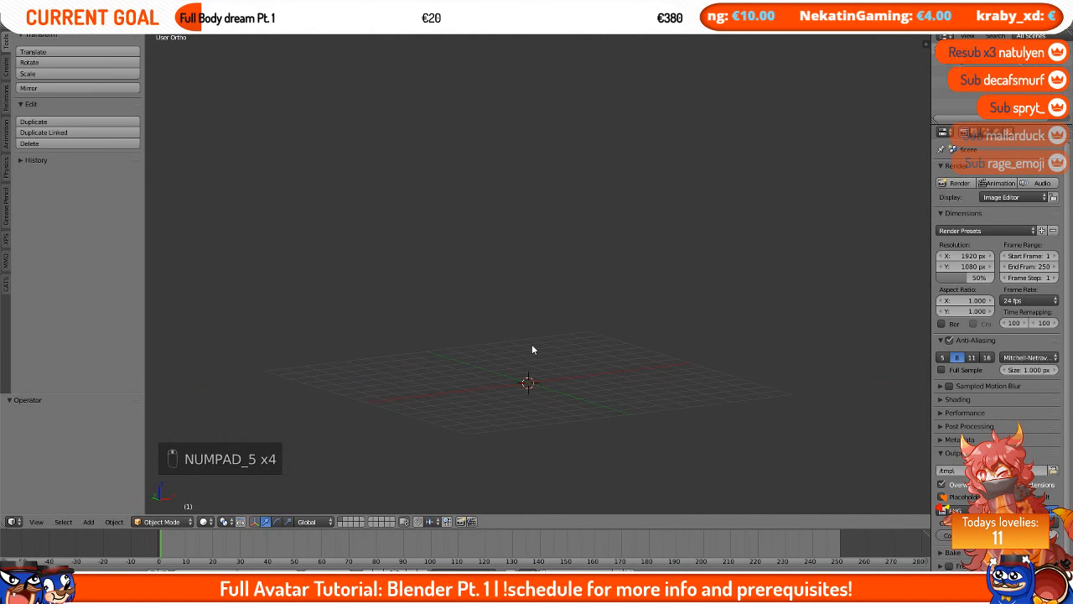
Step: Cycle through front, right, top and bottom views with the numpad and orbit back to the front view
key(KP_1)
key(KP_3)
key(KP_1)
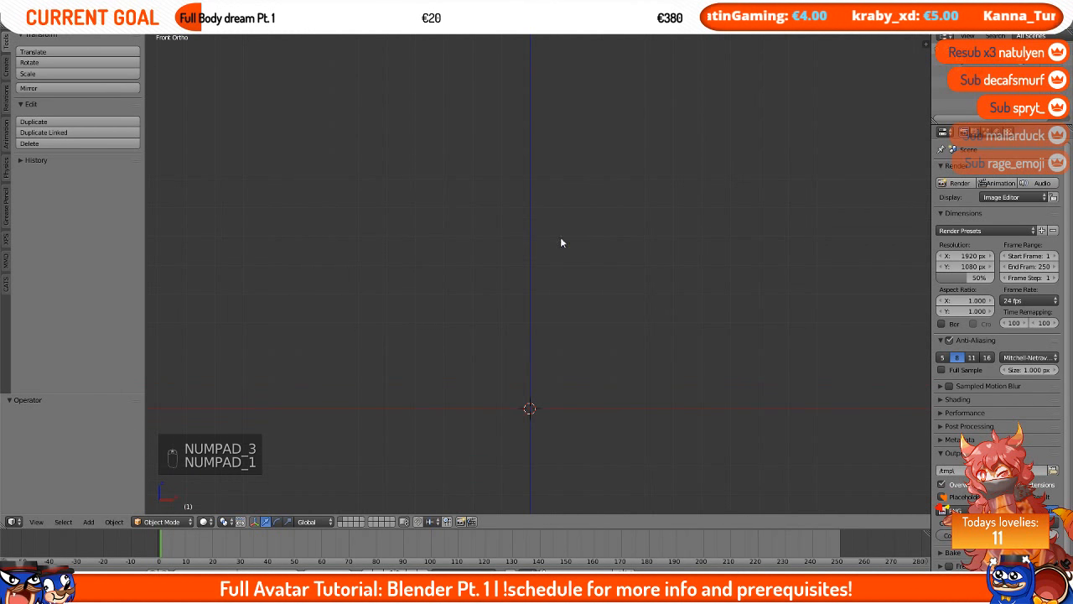
key(KP_5)
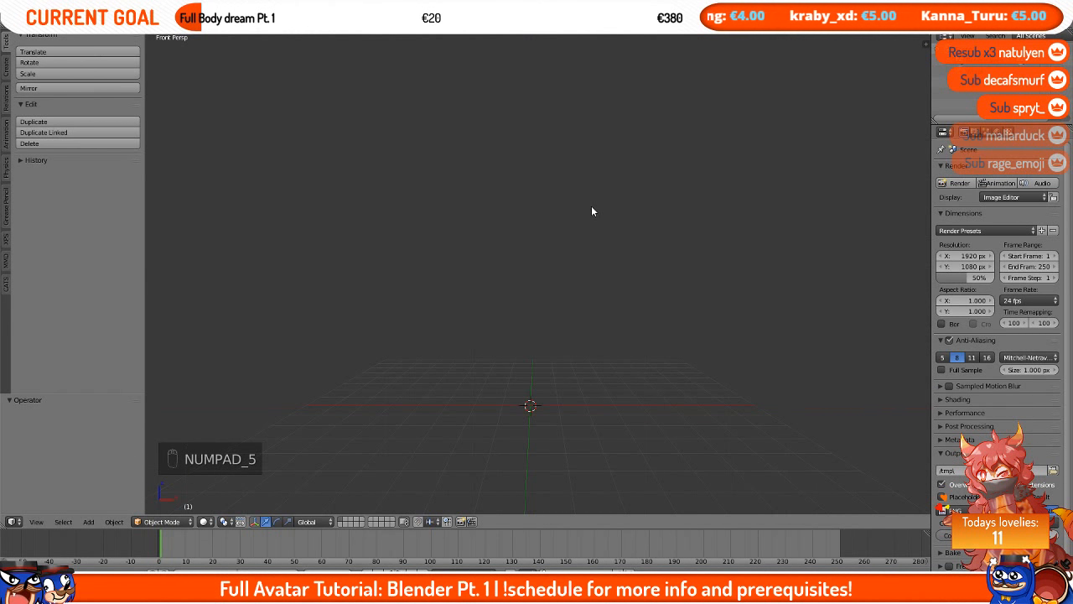
key(KP_7)
key(KP_9)
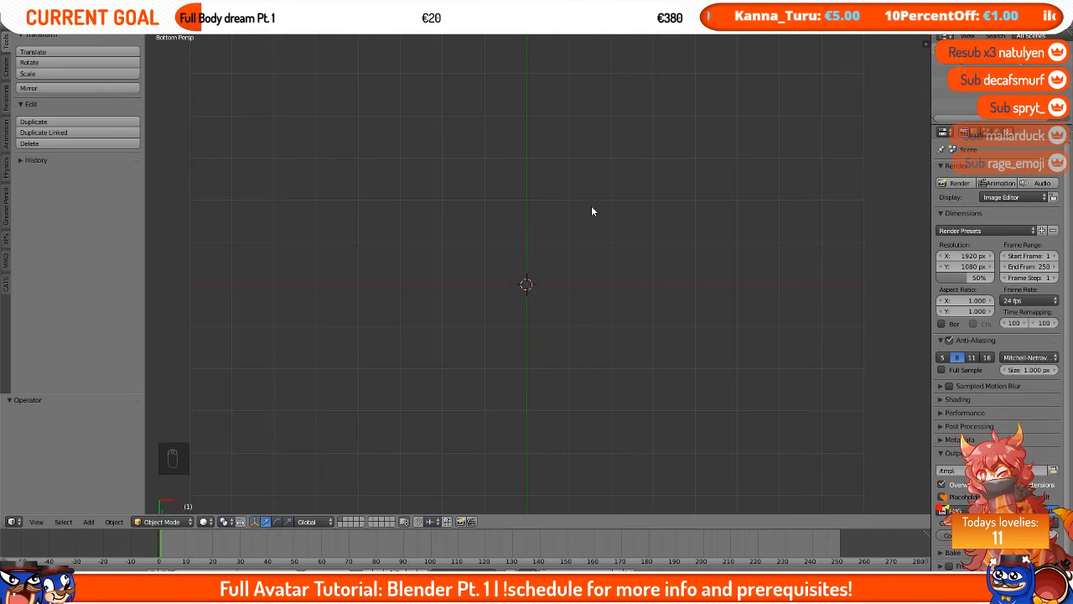
key(KP_1)
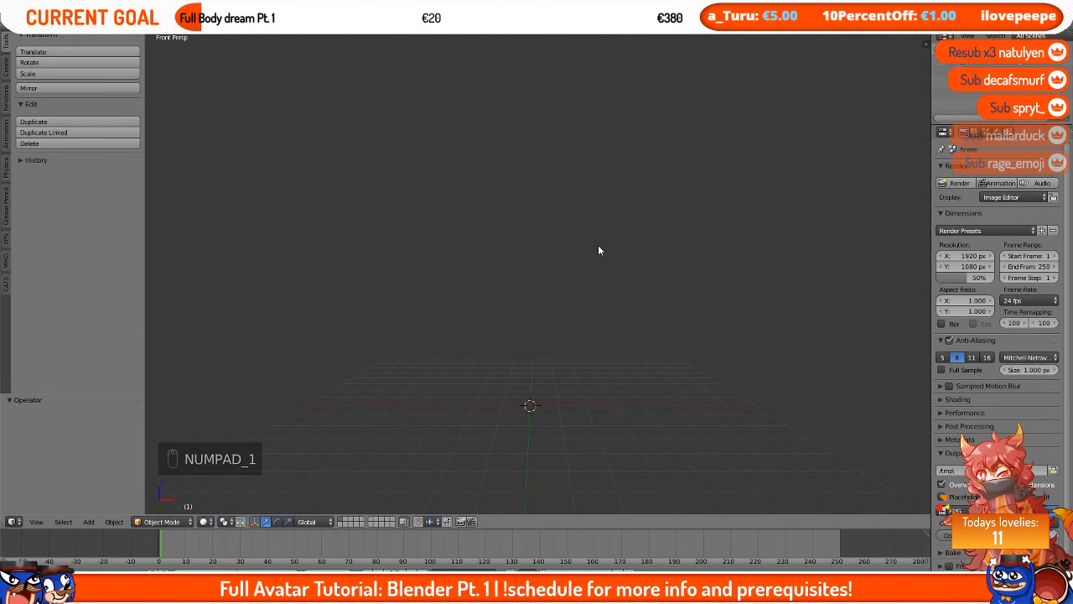
middle_drag(444, 256, 656, 325)
key(KP_1)
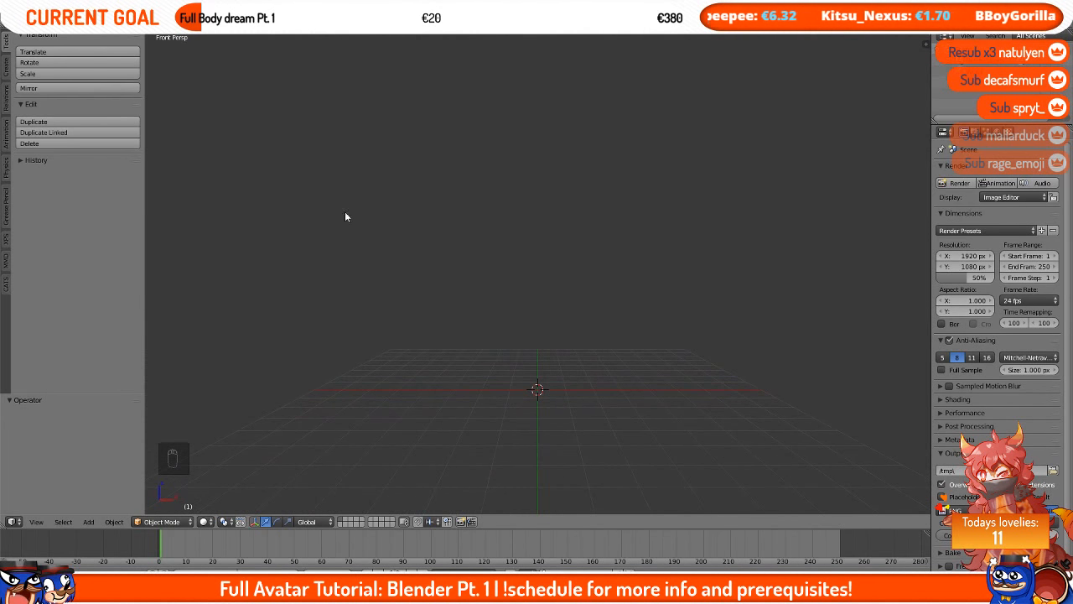
Step: Browse the tool shelf tabs including CATS, return to Tools, and reopen the properties sidebar
key(t)
key(t)
click(4, 101)
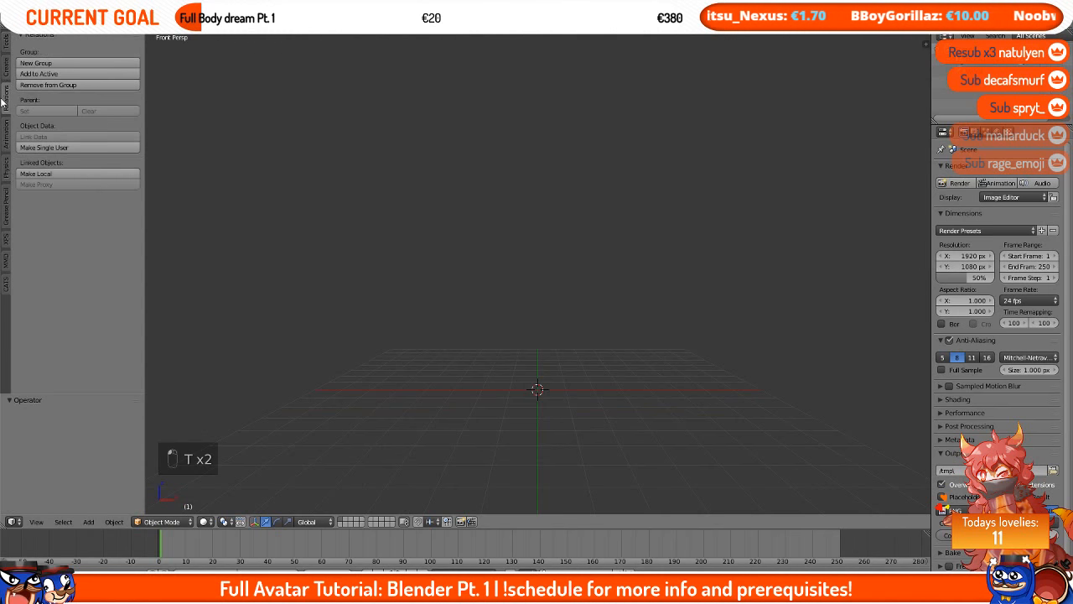
click(4, 279)
click(5, 45)
key(n)
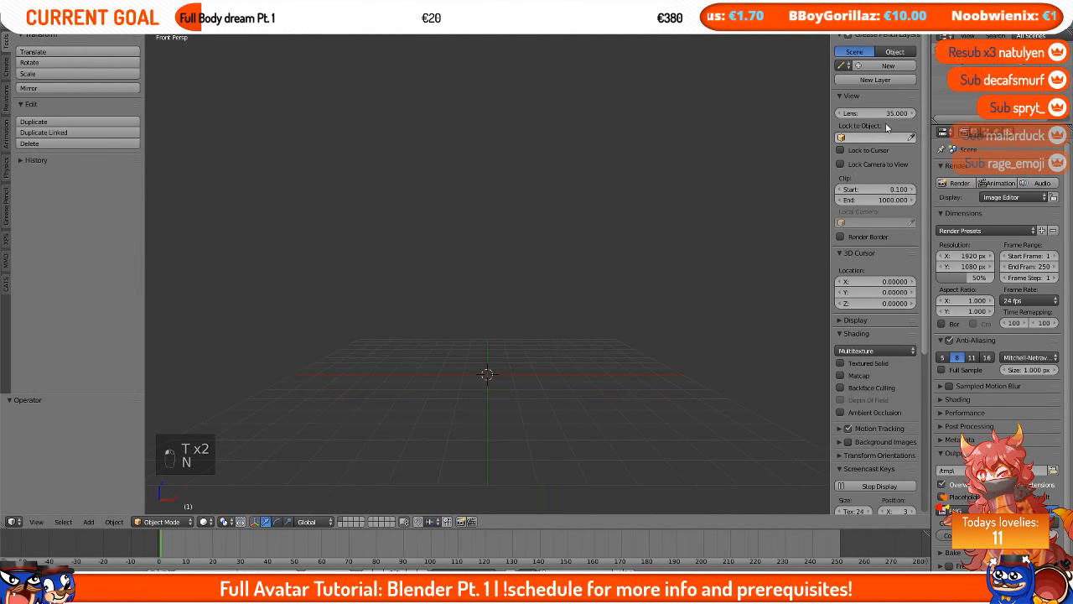
Step: Scroll through the sidebar's Screencast Keys settings, toggle the panels, and zoom the viewport out
scroll(880, 252, down, 5)
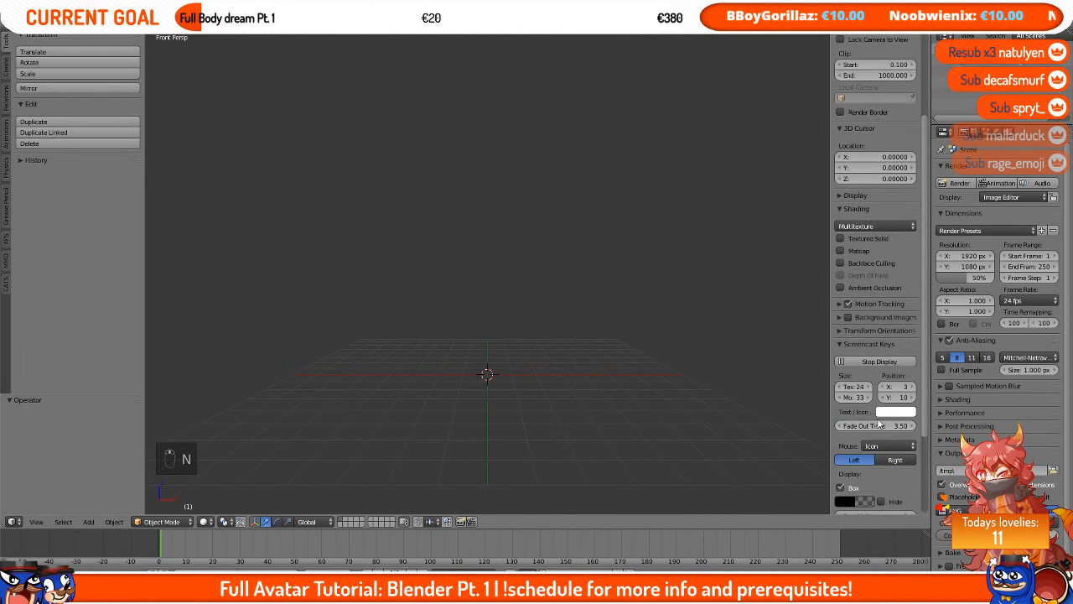
scroll(879, 424, up, 5)
key(t)
key(n)
key(t)
key(n)
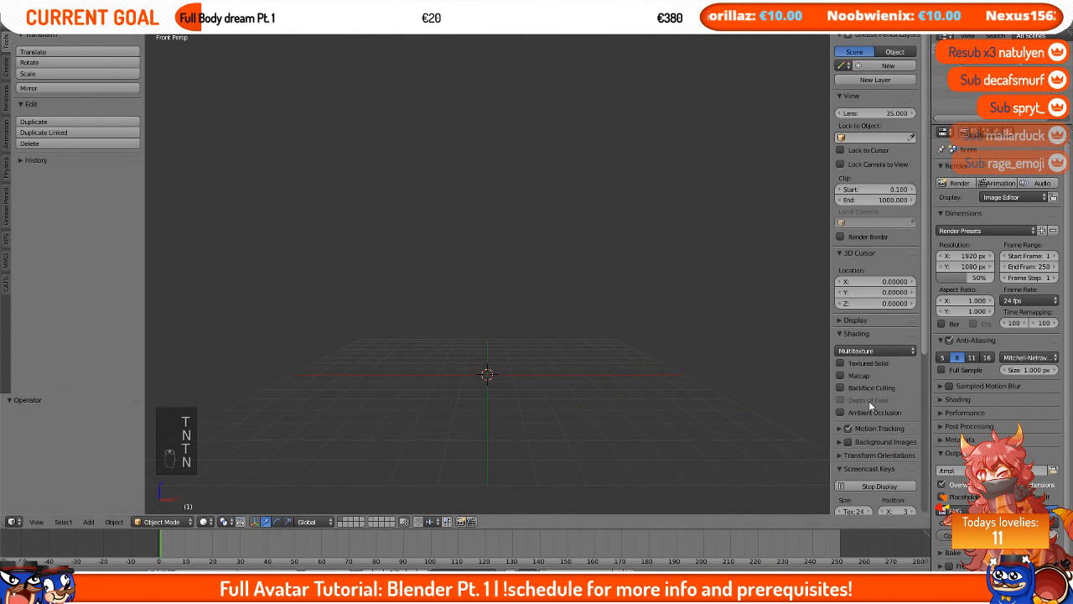
scroll(541, 320, down, 3)
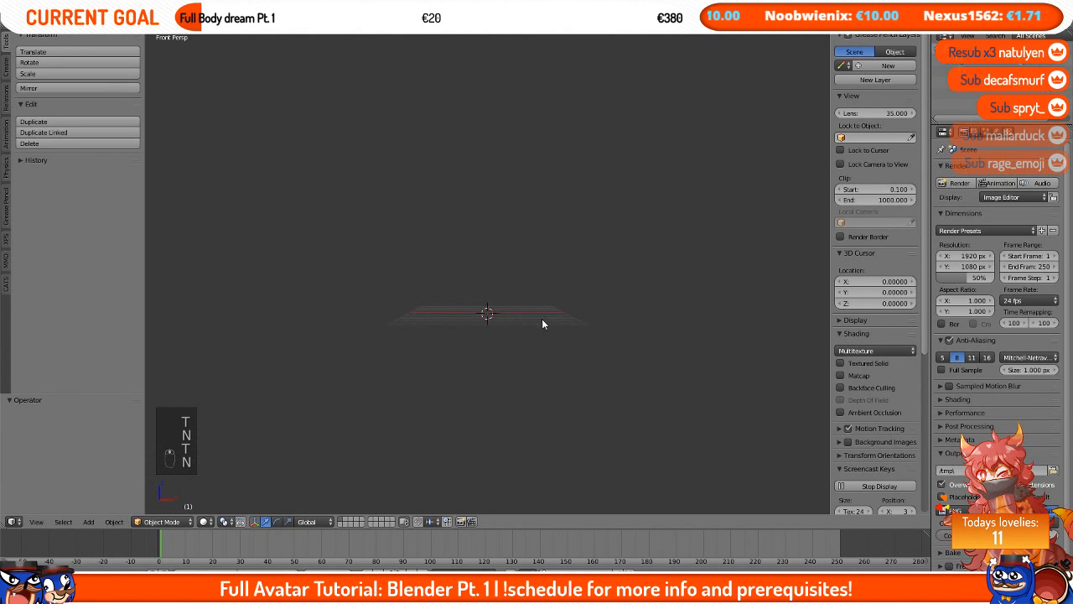
Step: Collapse the Screencast Keys panel in the viewport sidebar
middle_drag(541, 323, 565, 287)
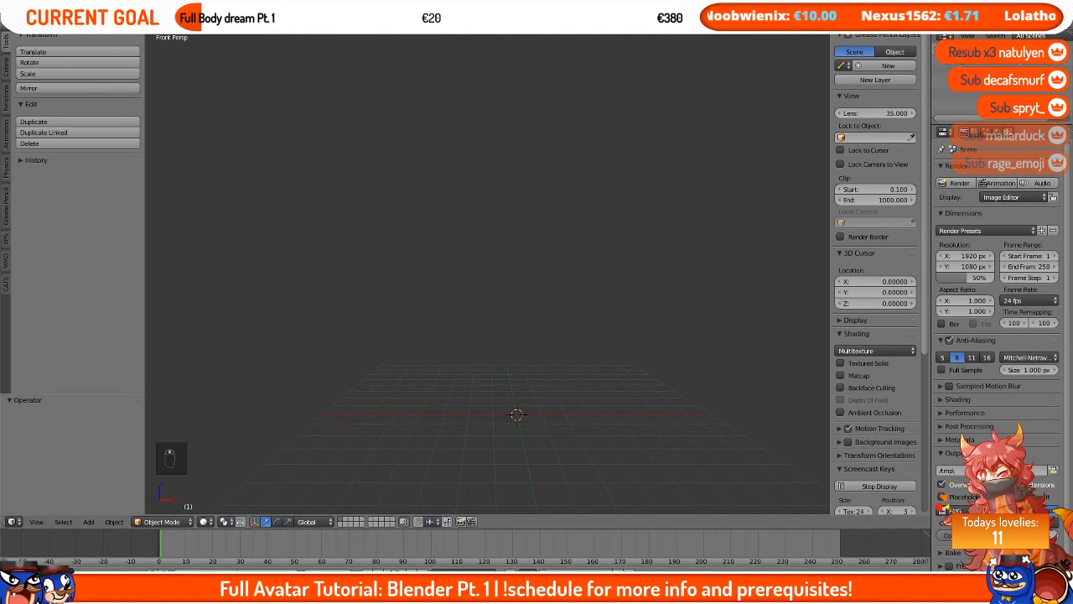
scroll(875, 378, down, 8)
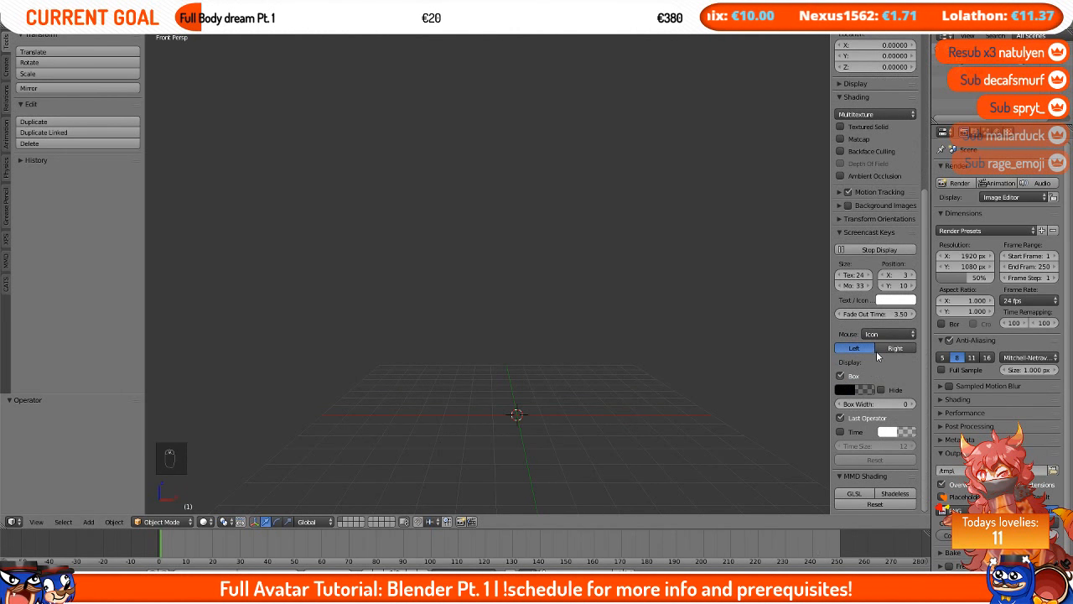
click(872, 232)
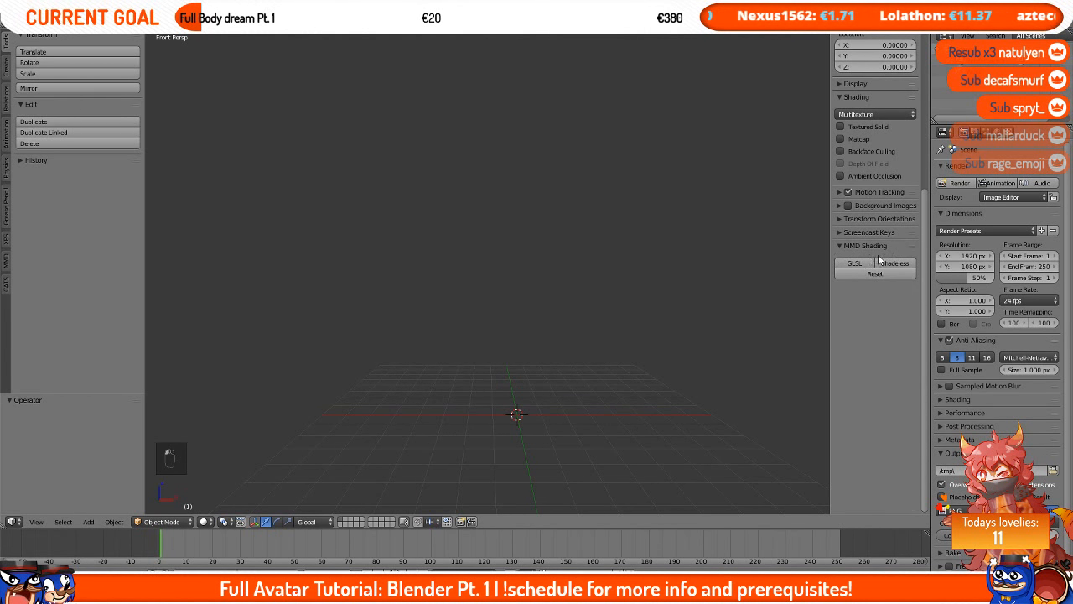
scroll(875, 258, up, 7)
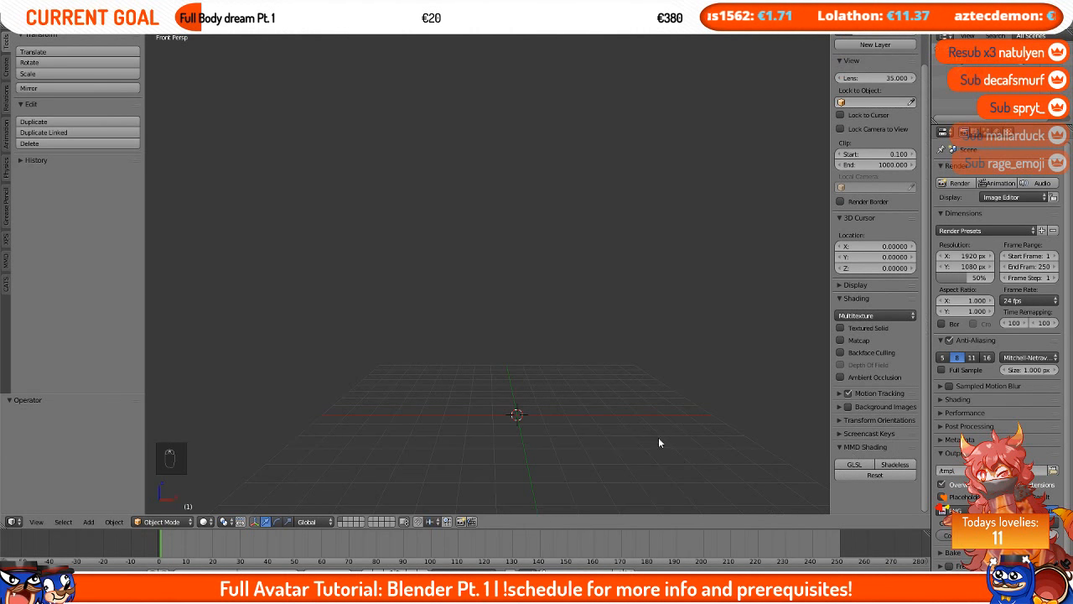
Step: Switch the tool shelf to the CATS tab and return the viewport to front view
shift+middle_drag(659, 443, 635, 395)
scroll(884, 393, up, 1)
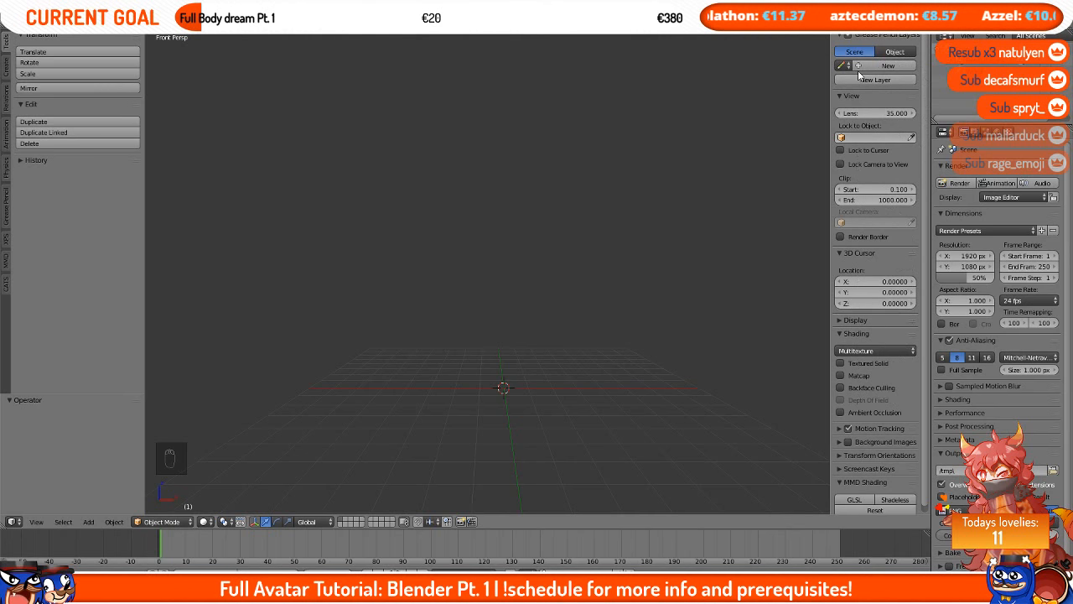
scroll(529, 242, down, 1)
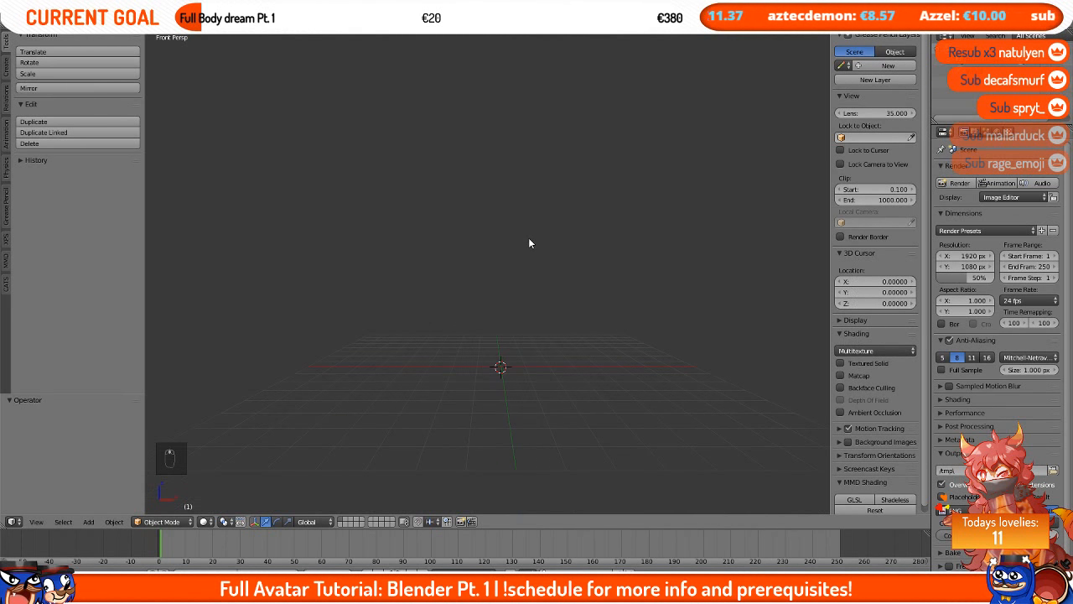
shift+middle_drag(529, 243, 517, 253)
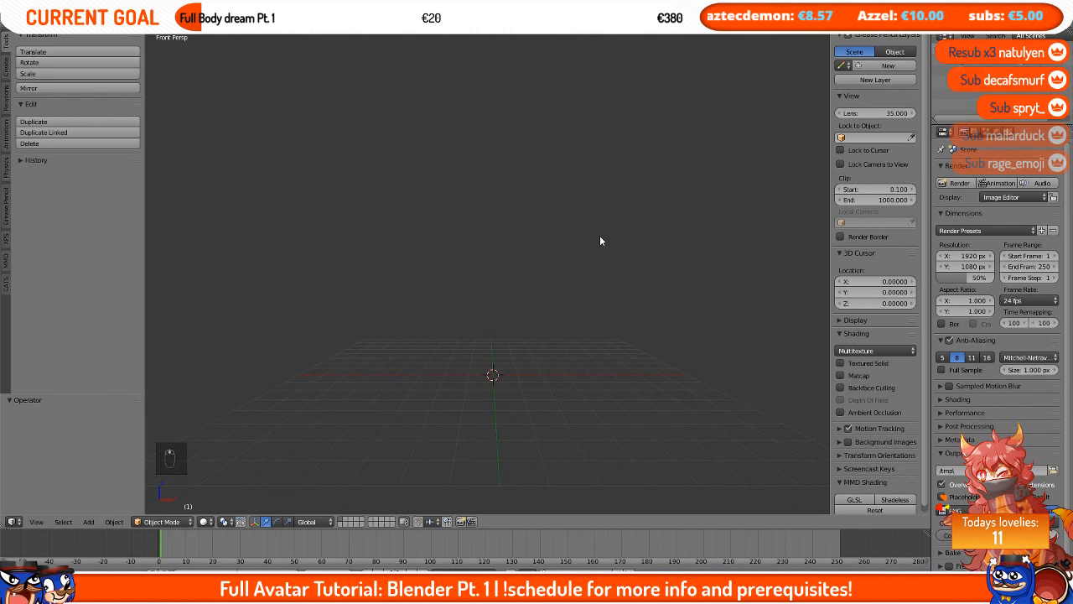
middle_drag(378, 294, 562, 306)
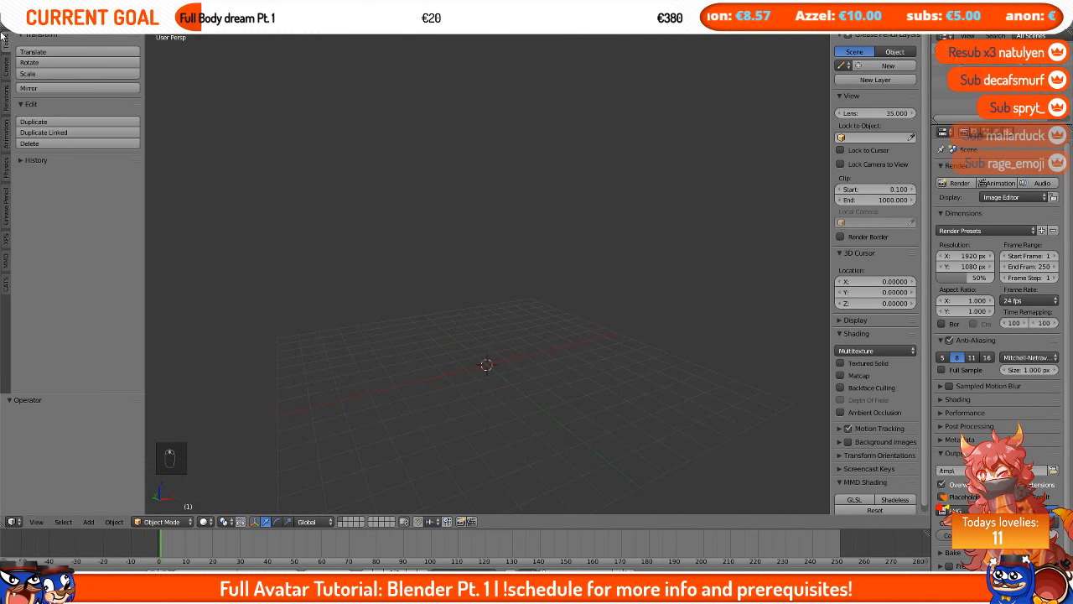
click(6, 284)
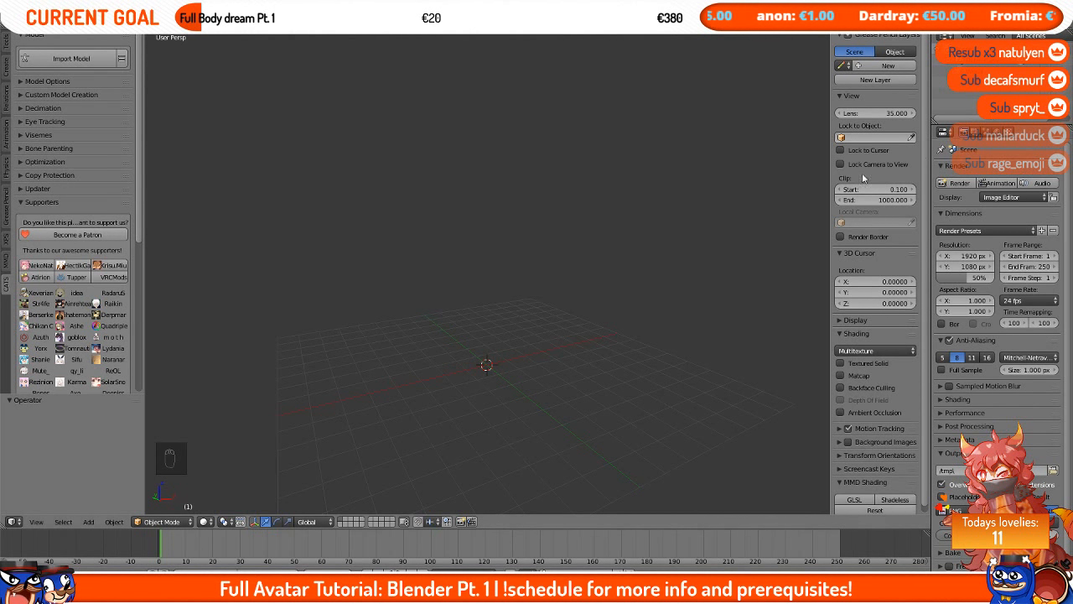
key(KP_1)
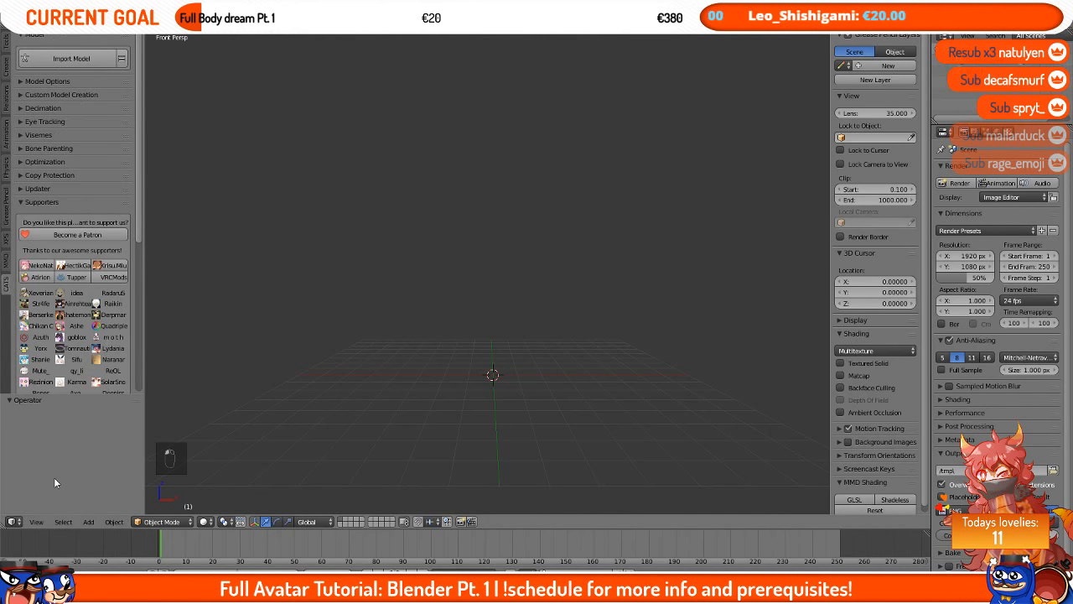
Step: Expand and collapse the CATS panels Credits, Model Options, Visemes, Optimization and Bone Parenting to explore their options
click(67, 199)
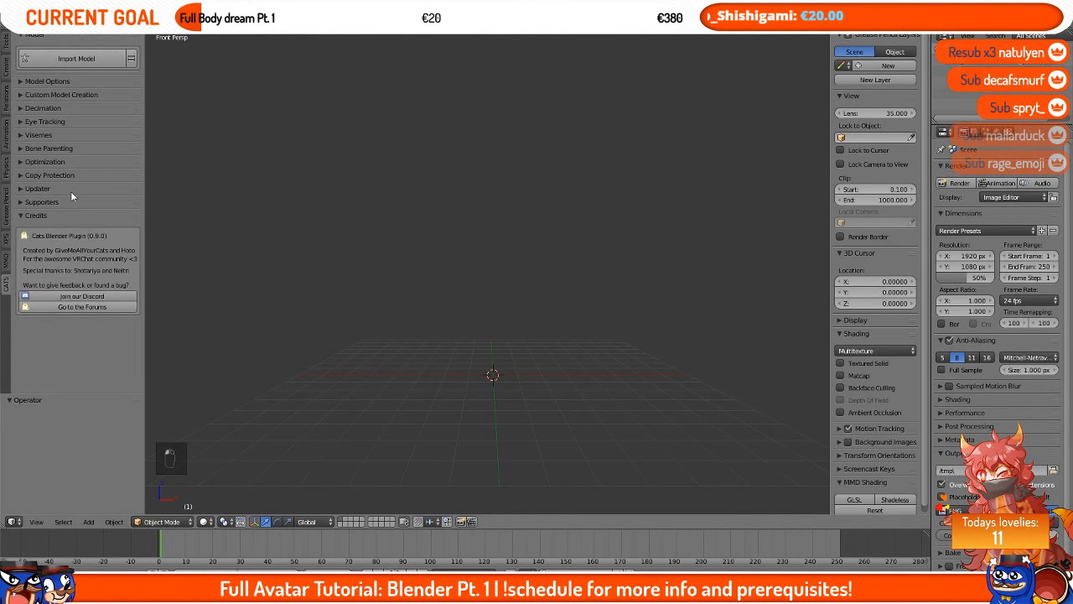
click(64, 217)
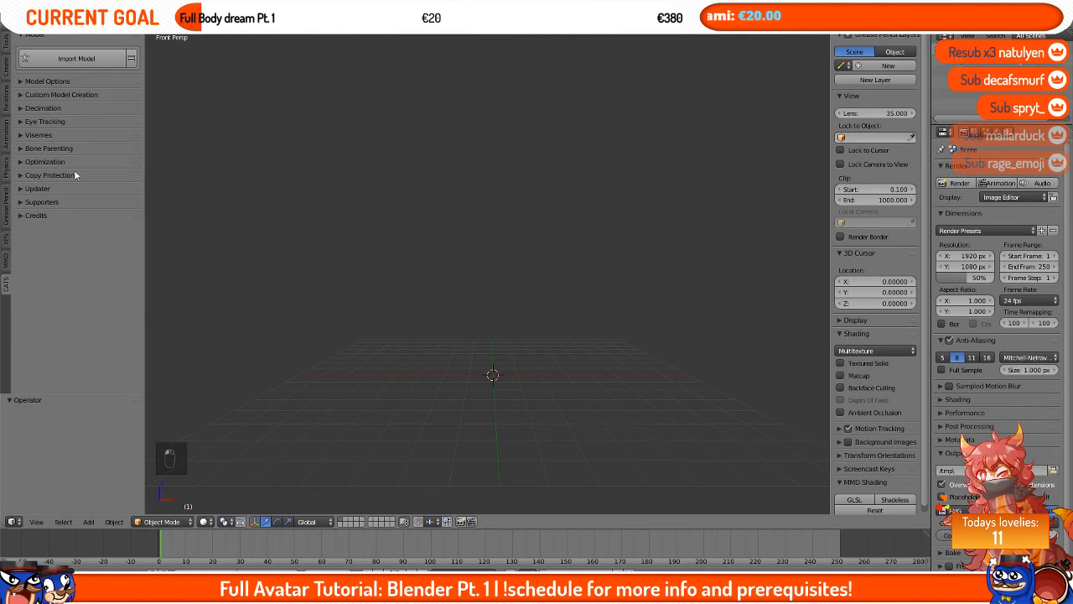
click(67, 79)
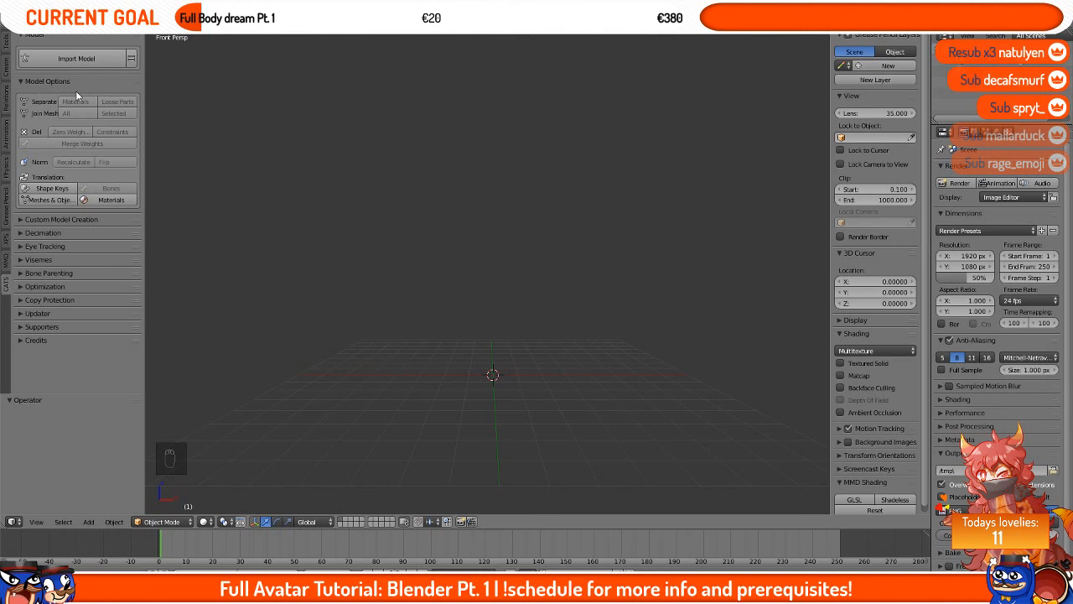
click(55, 259)
click(56, 259)
click(41, 286)
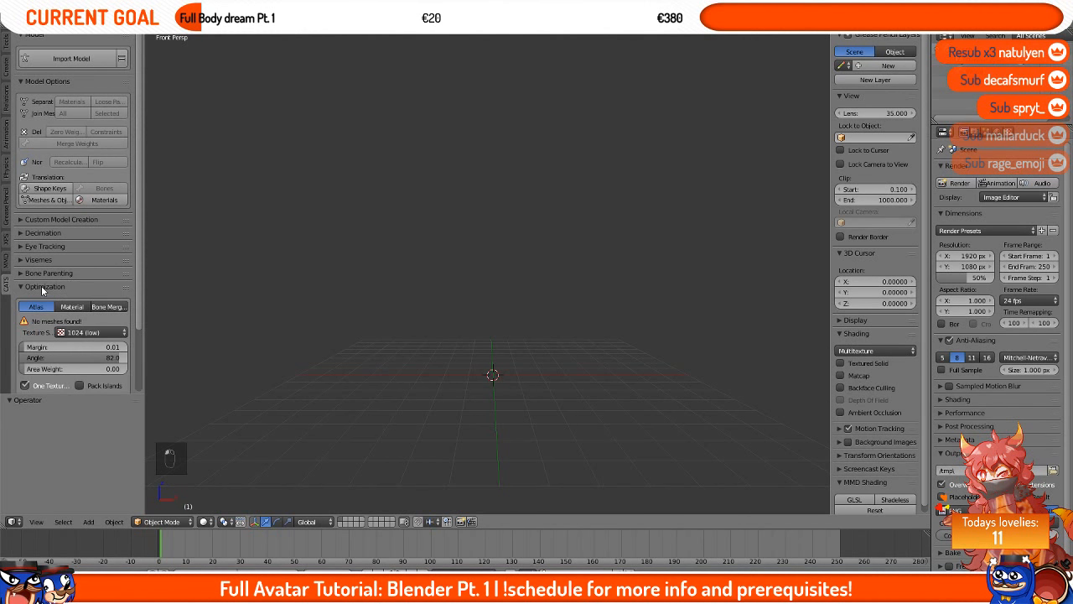
click(72, 306)
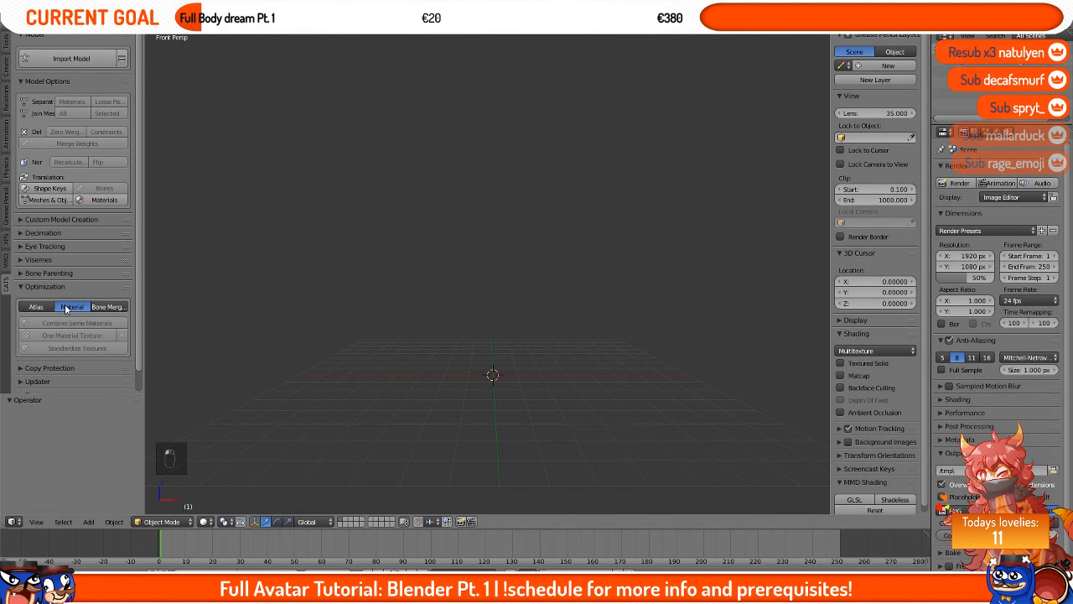
click(59, 286)
click(55, 274)
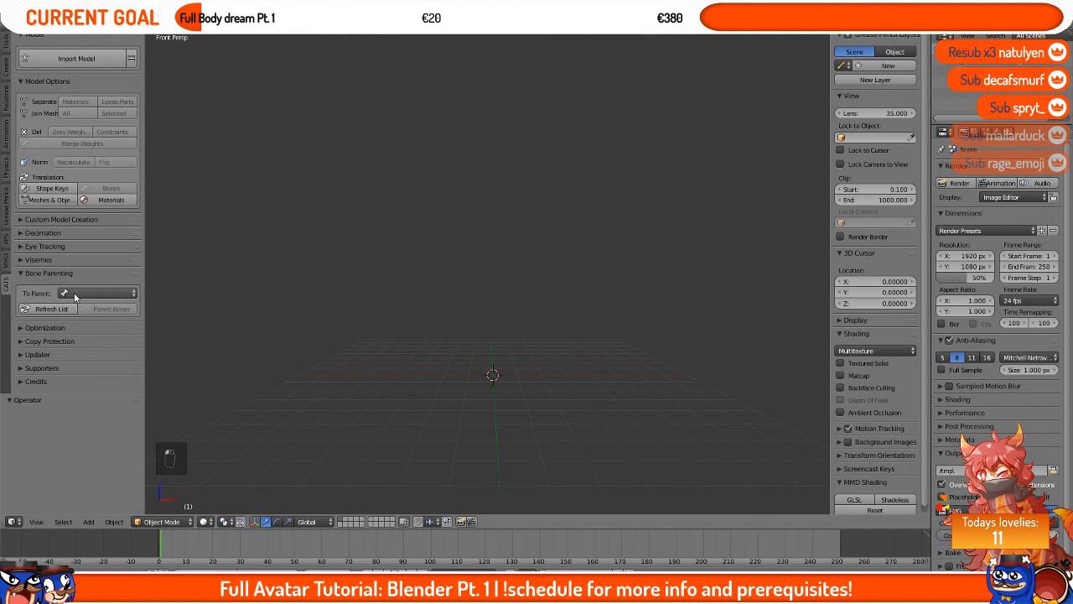
click(70, 276)
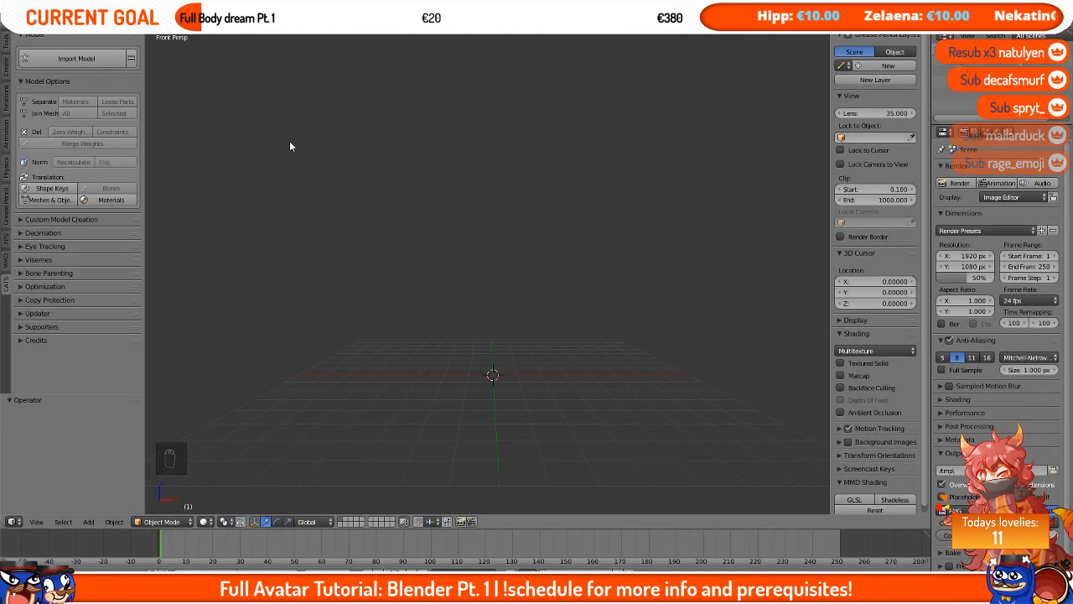
Step: Import the Miku Hatsune.pmx model from the E:\Models\Tutorial\Prerequisites\Model\TDA Gothic Miku folder
click(90, 60)
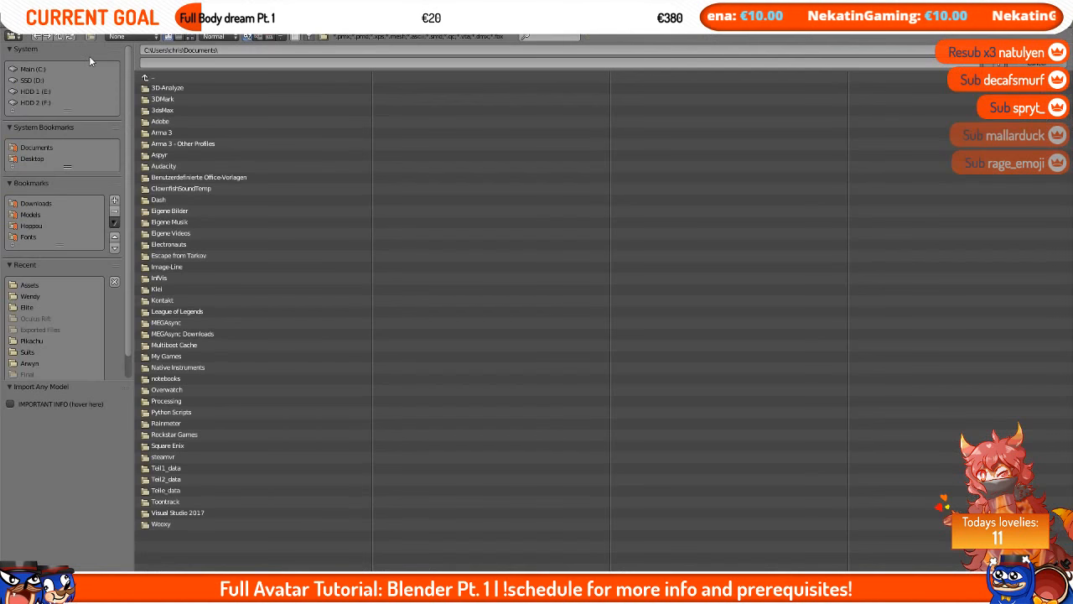
click(246, 50)
text(E:\Models\Tutorial)
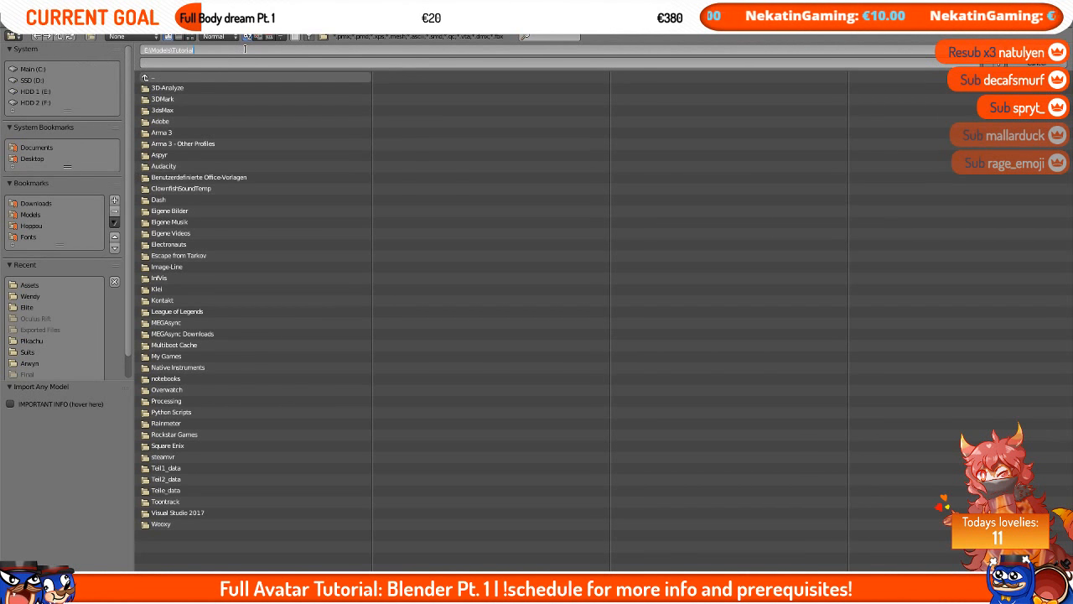
key(Return)
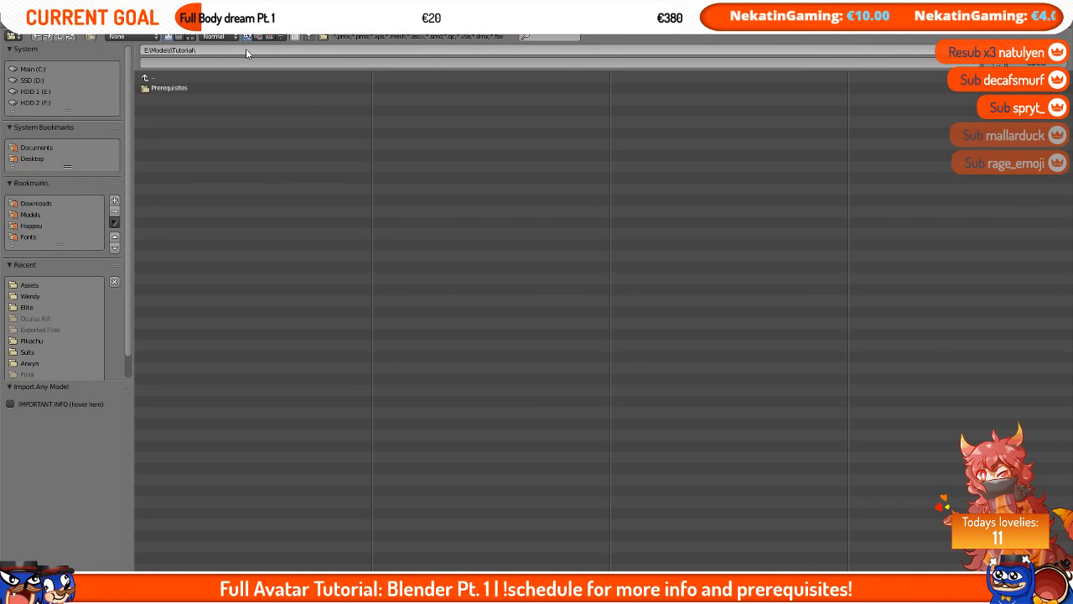
click(211, 92)
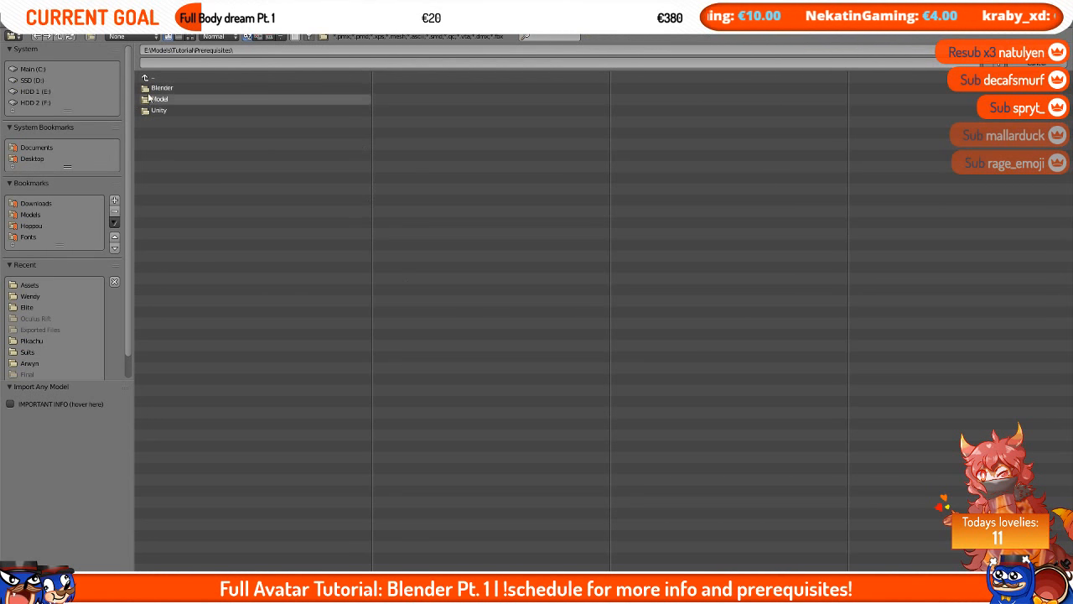
click(191, 99)
click(231, 87)
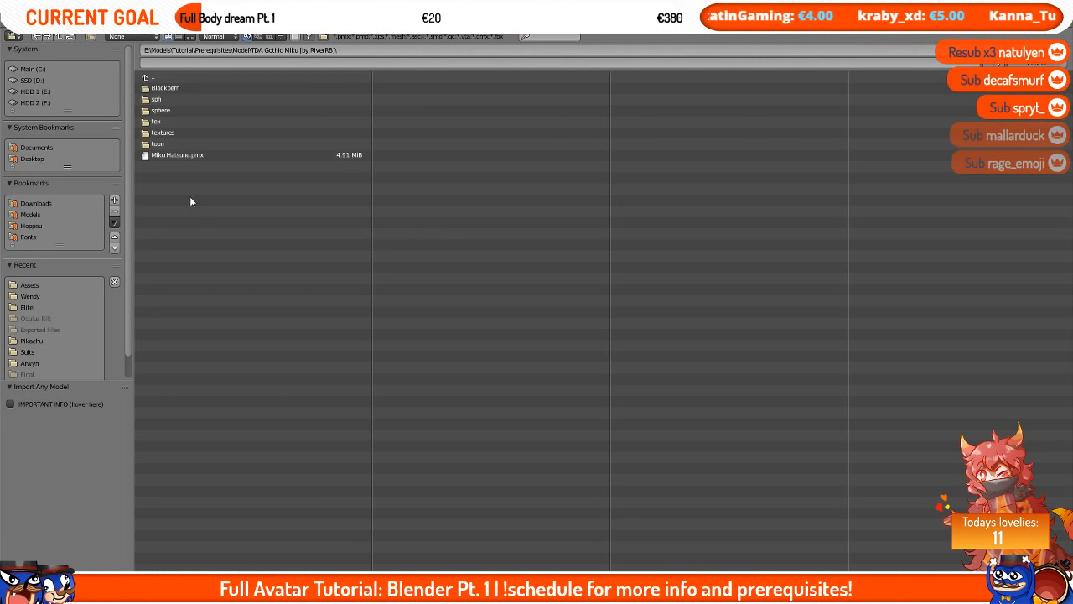
click(225, 158)
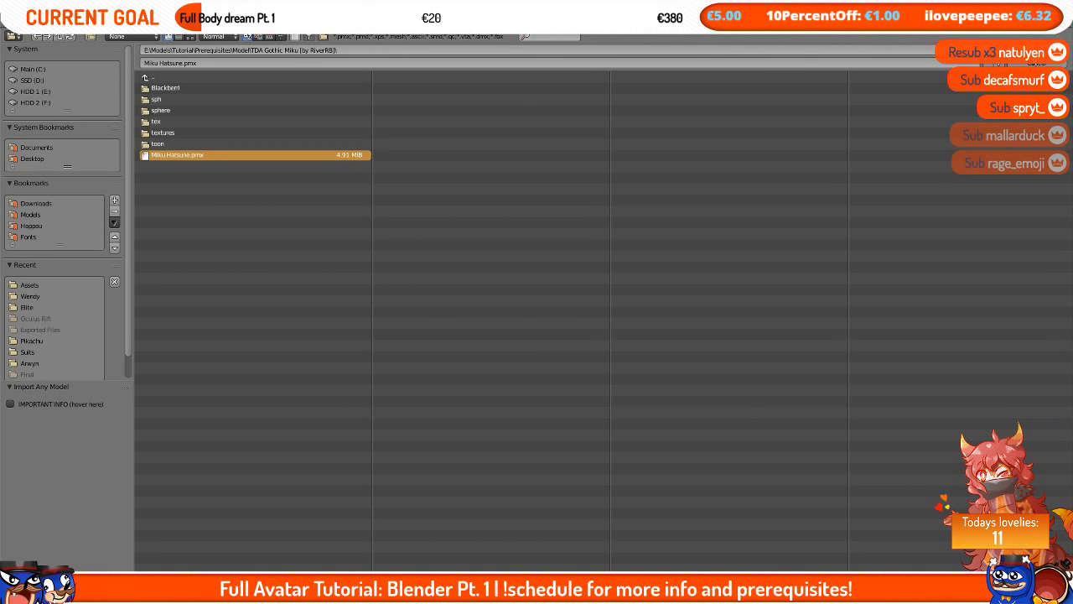
scroll(597, 343, up, 4)
scroll(597, 343, down, 6)
scroll(597, 347, up, 2)
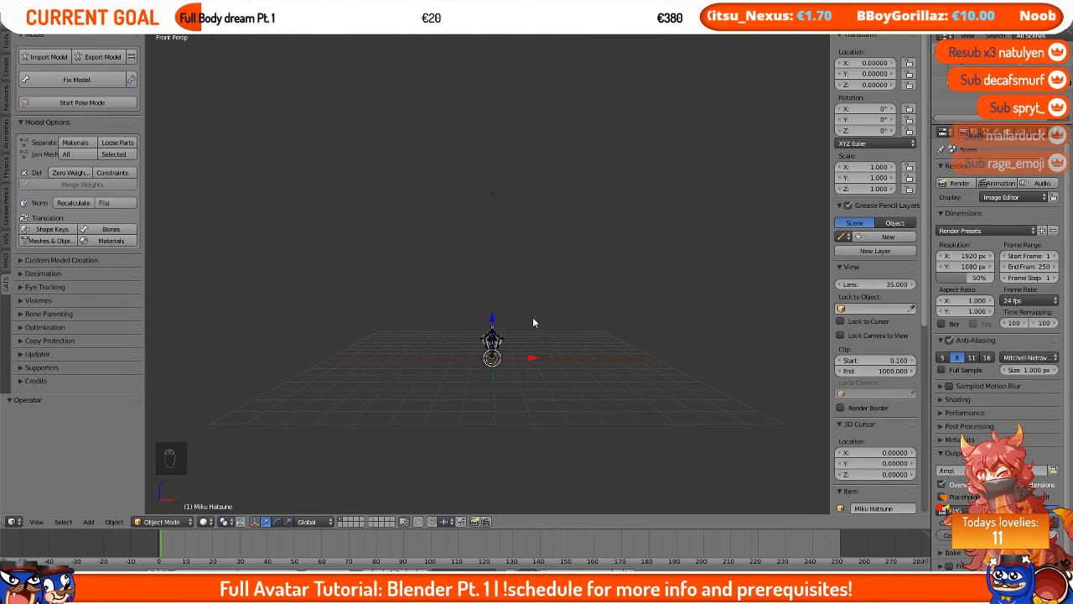
Step: Select the imported model's mesh and frame it in the viewport
right_click(502, 343)
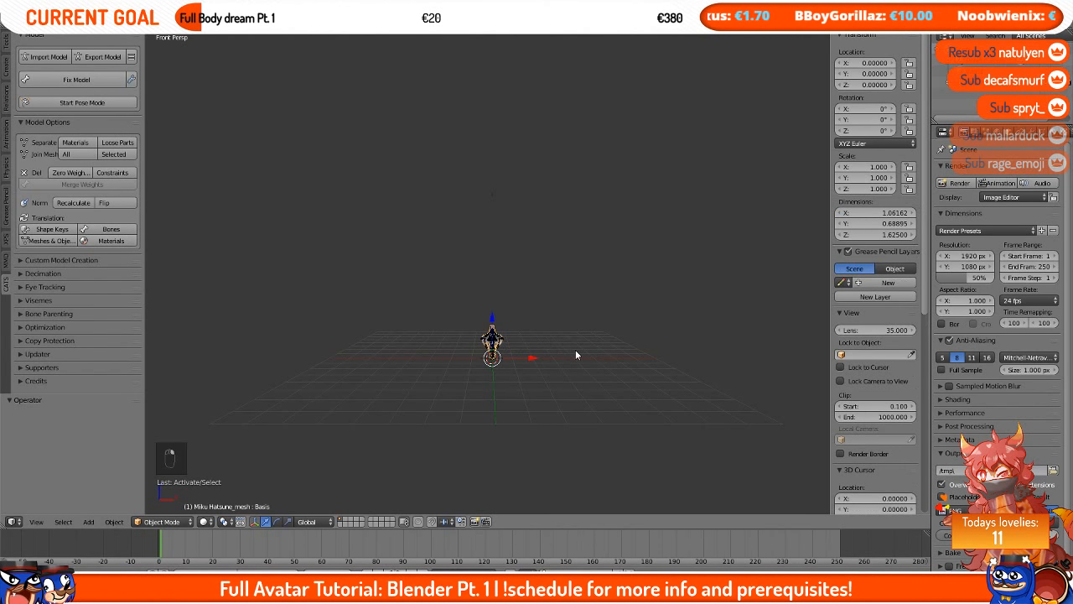
key(KP_Decimal)
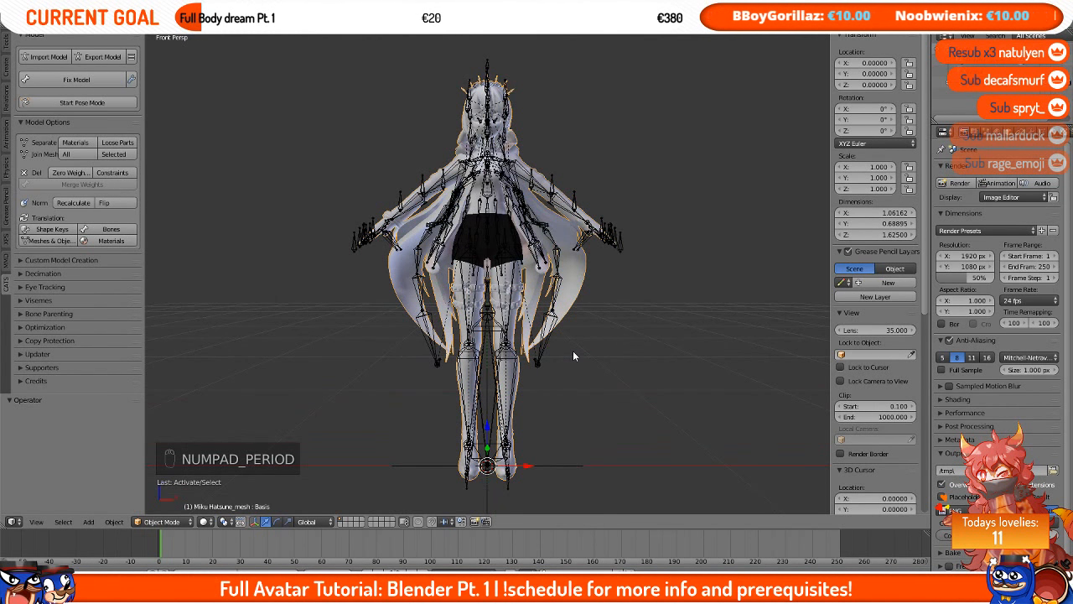
middle_drag(573, 350, 490, 339)
mouse_move(545, 262)
middle_down()
mouse_move(646, 254)
mouse_move(538, 259)
middle_up()
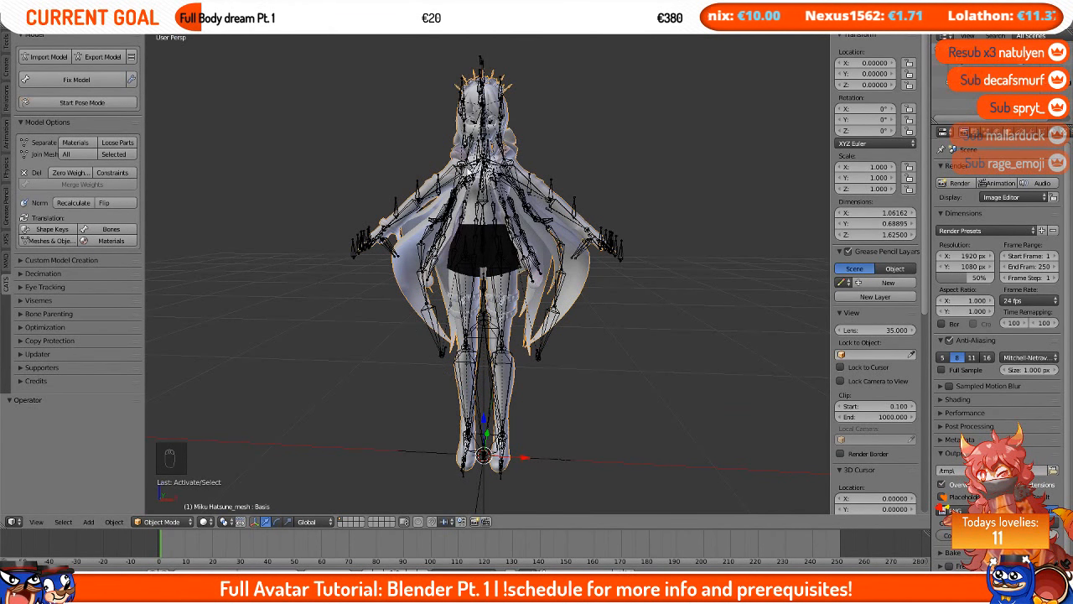
Step: Switch the viewport to MMD Shadeless shading to display the model's textures
scroll(909, 256, down, 3)
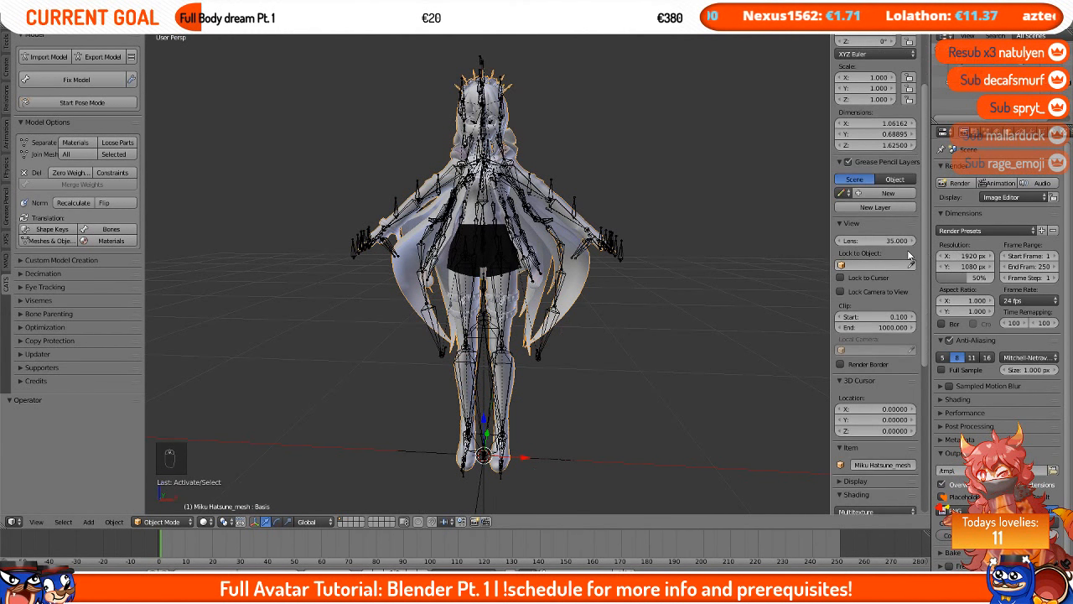
scroll(909, 256, down, 1)
scroll(889, 243, up, 5)
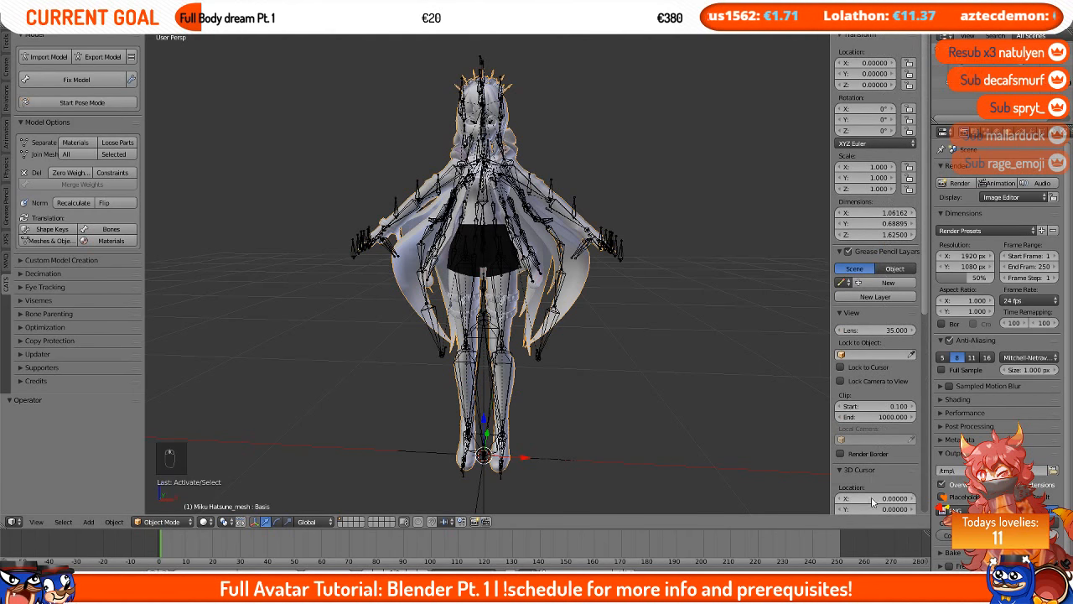
scroll(882, 457, down, 10)
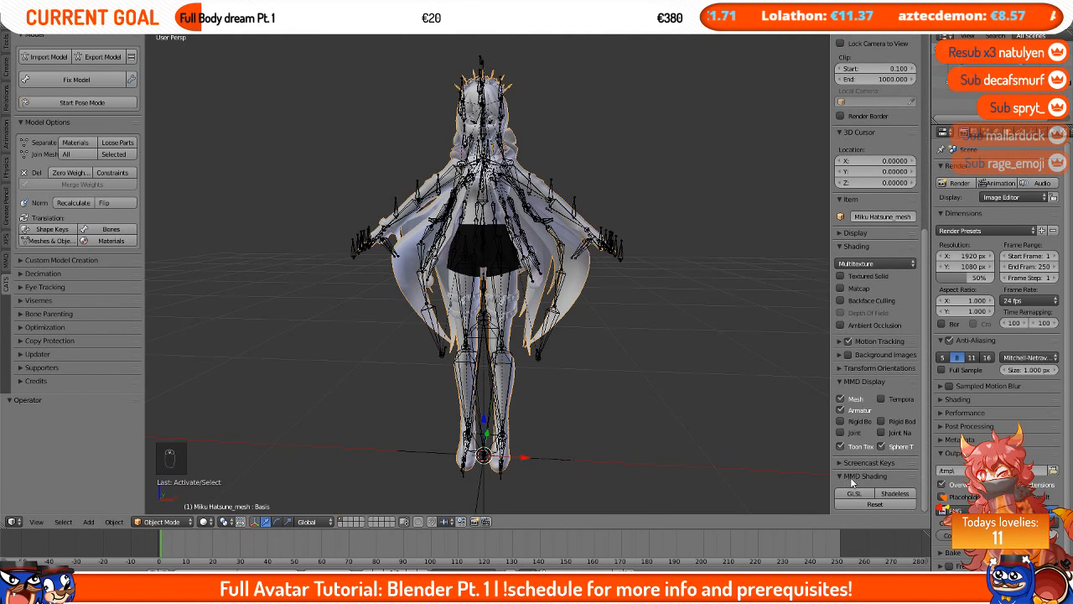
click(894, 493)
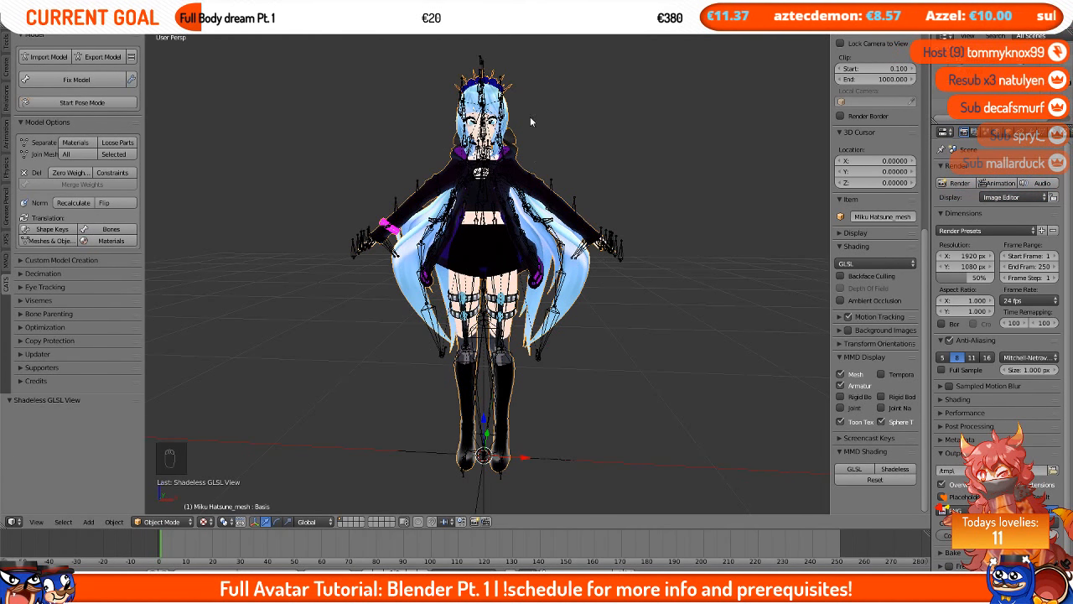
scroll(344, 208, up, 2)
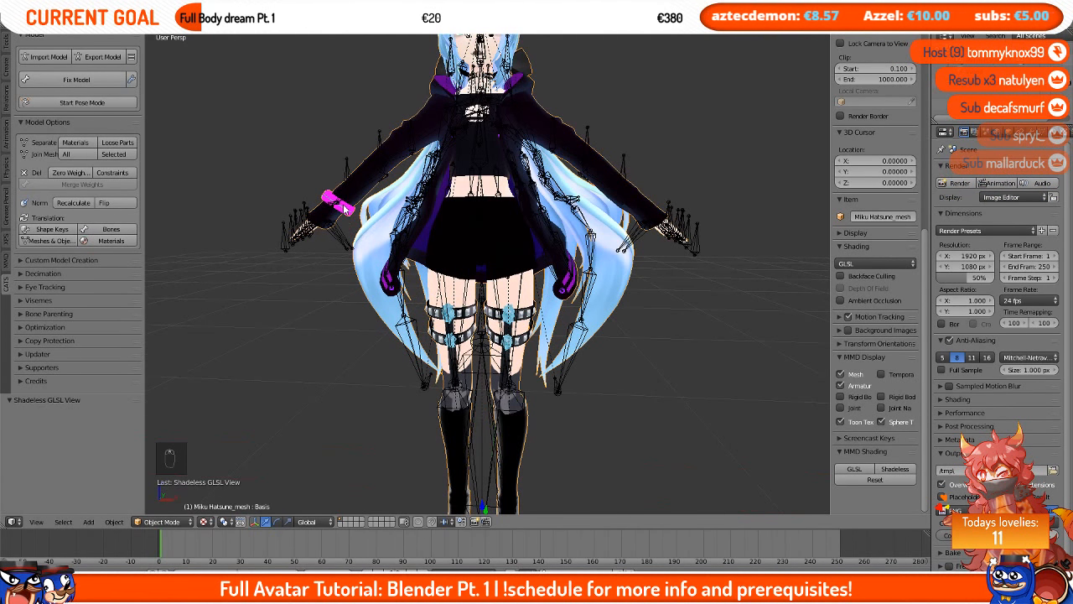
scroll(490, 233, down, 3)
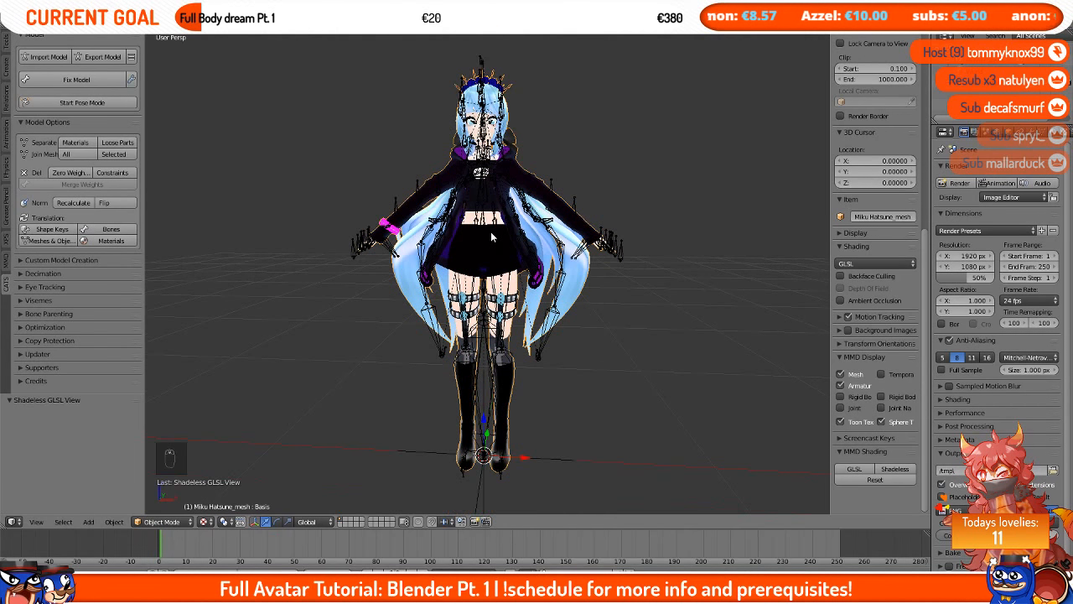
Step: Run Fix Model on the imported avatar
click(133, 80)
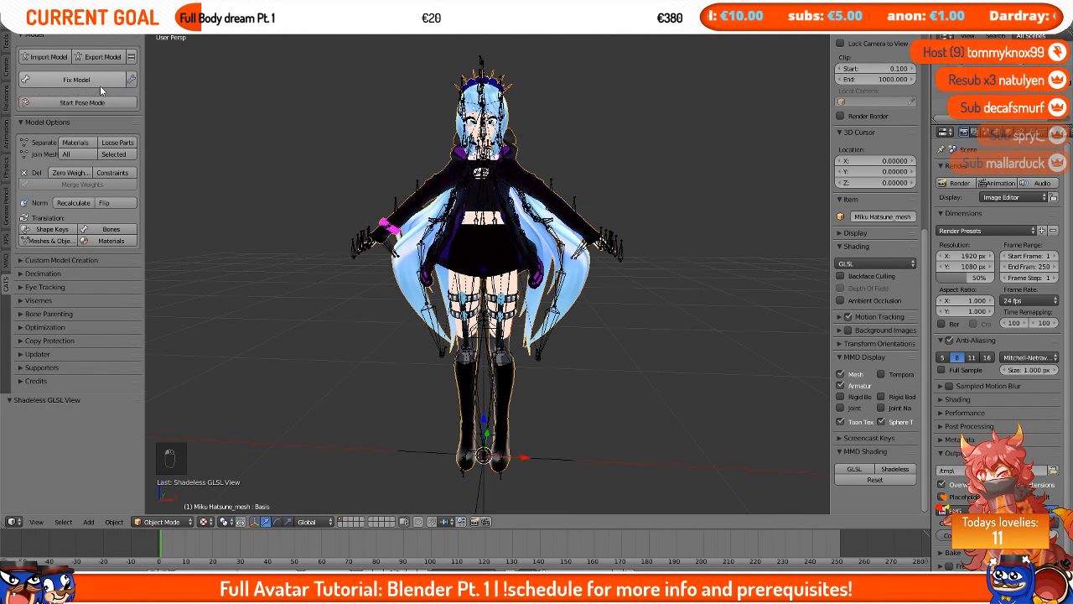
click(88, 84)
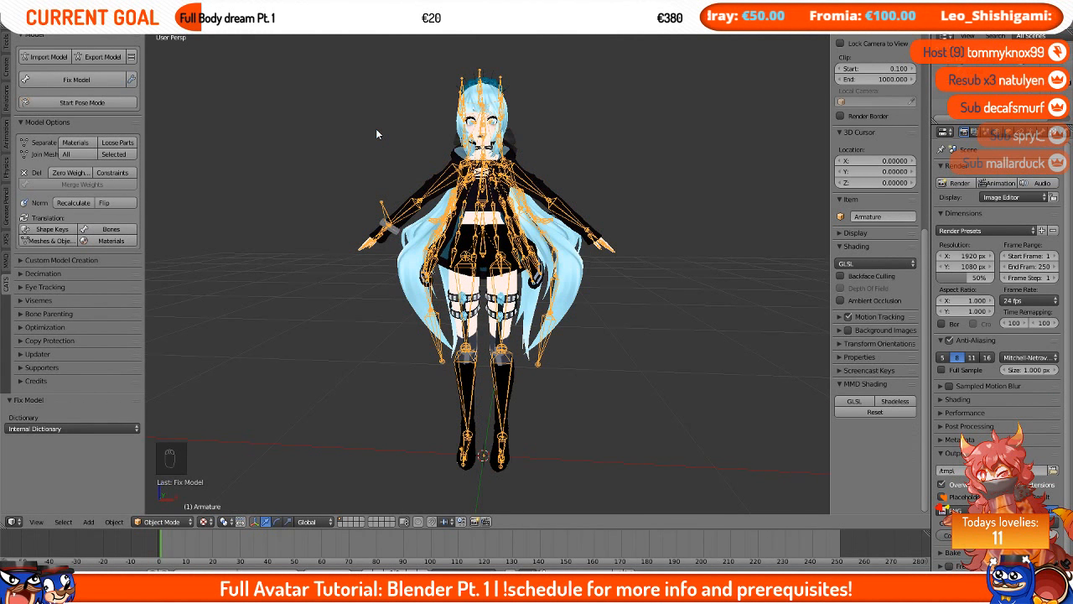
Step: Examine the fixed model and its armature from the front view
scroll(376, 134, up, 2)
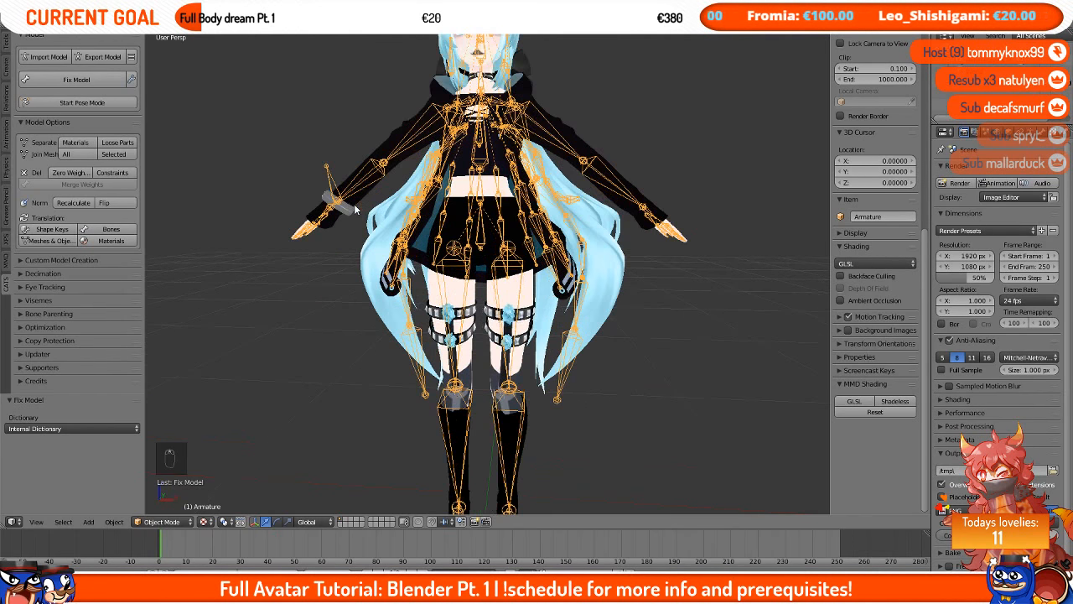
scroll(545, 326, down, 3)
scroll(550, 329, down, 1)
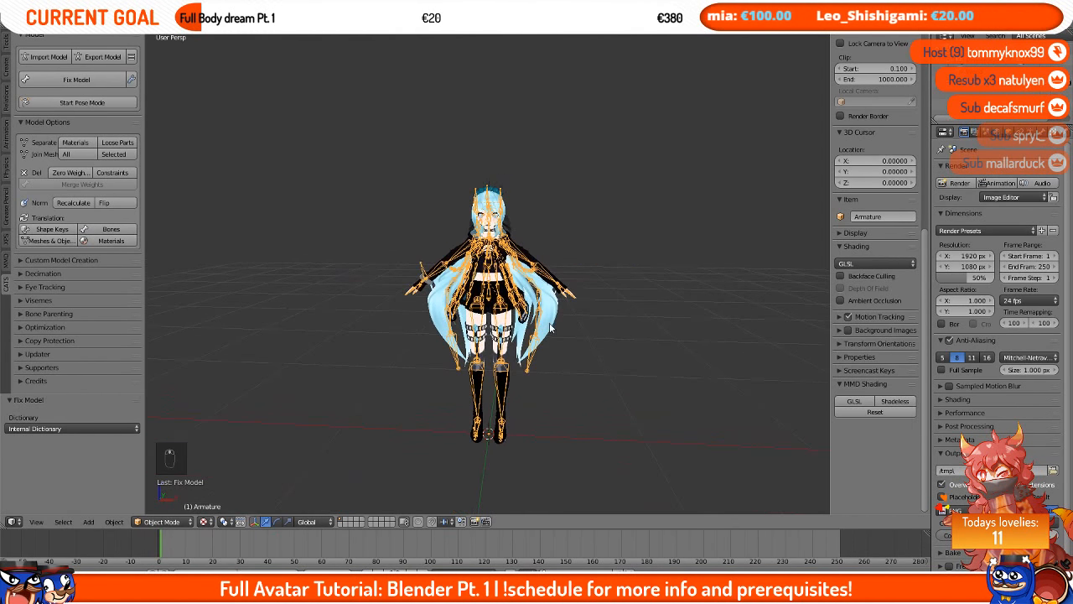
middle_drag(550, 328, 558, 324)
key(KP_1)
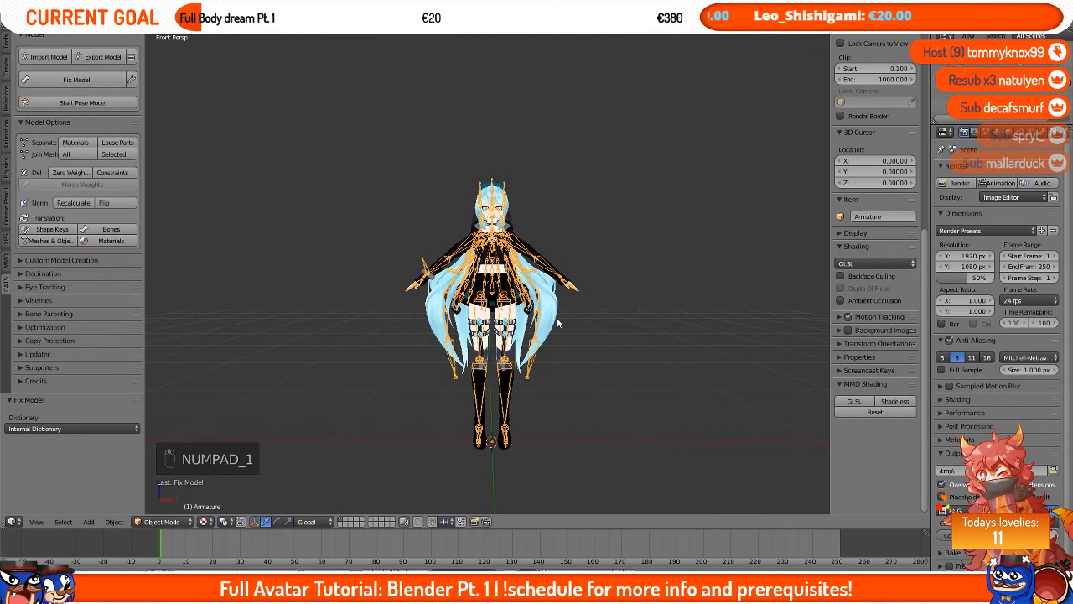
scroll(558, 323, up, 2)
shift+middle_drag(546, 192, 538, 256)
Step: Select the body mesh and the armature, hide the armature to inspect the mesh alone, then reveal it again
right_click(519, 267)
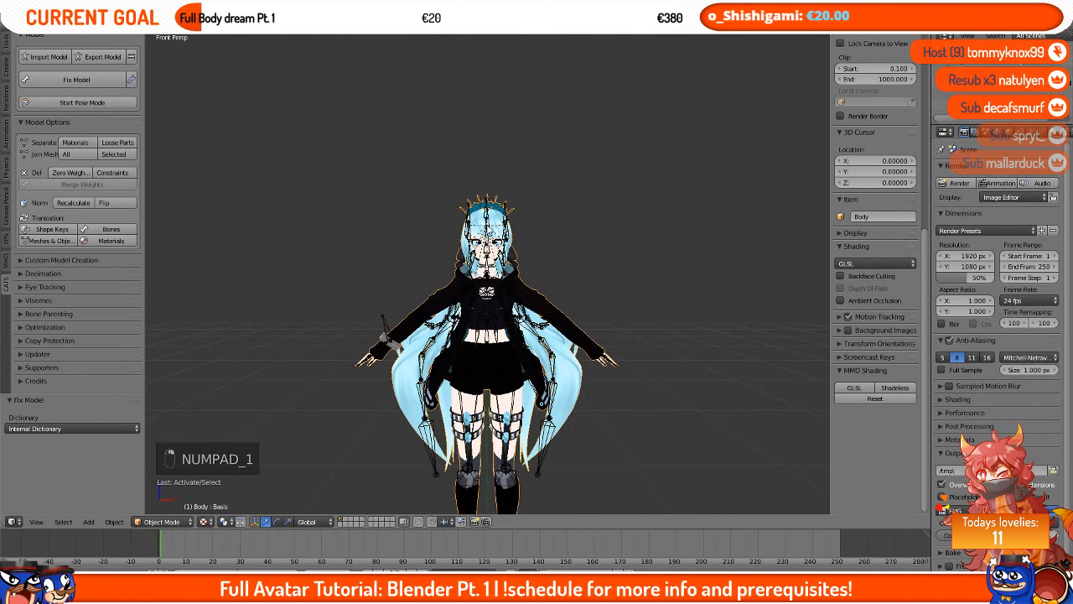
right_click(493, 231)
right_click(493, 231)
right_click(492, 228)
right_click(496, 221)
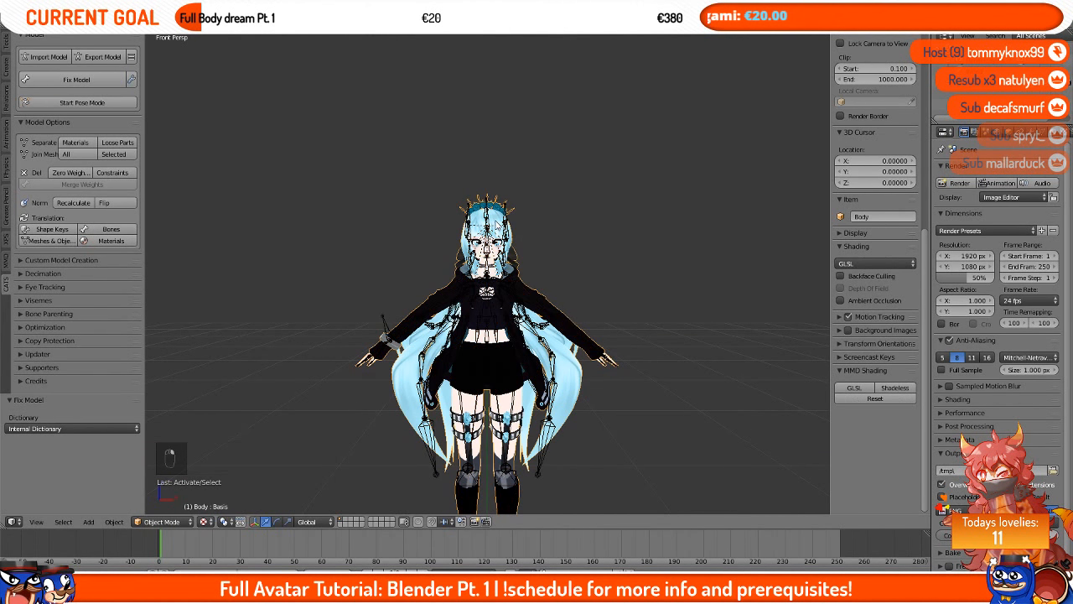
right_click(508, 226)
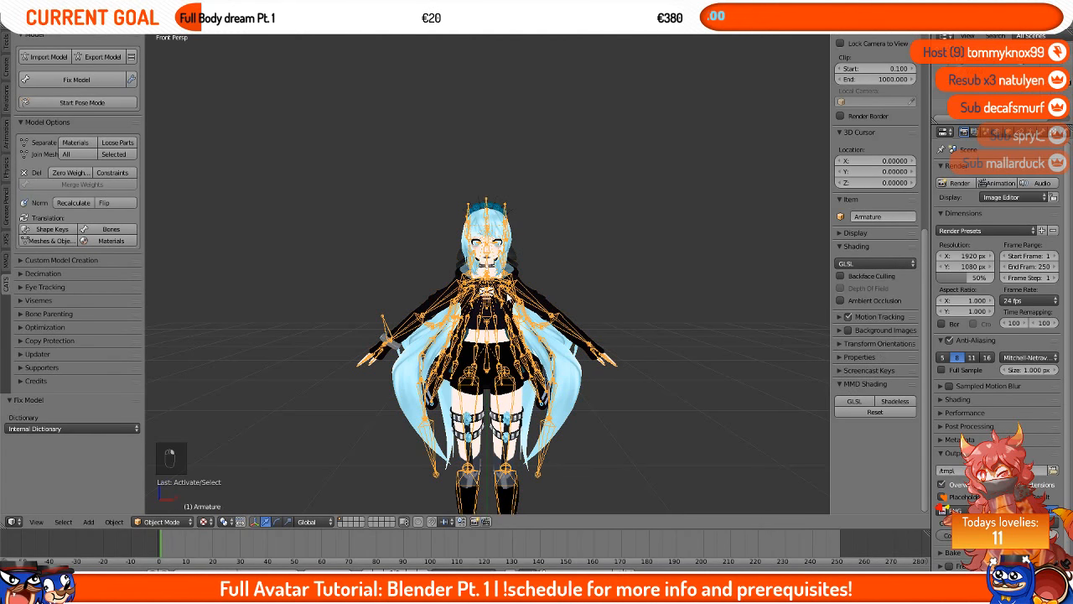
key(h)
middle_drag(577, 358, 567, 276)
scroll(545, 375, up, 4)
scroll(566, 261, down, 6)
scroll(565, 261, up, 3)
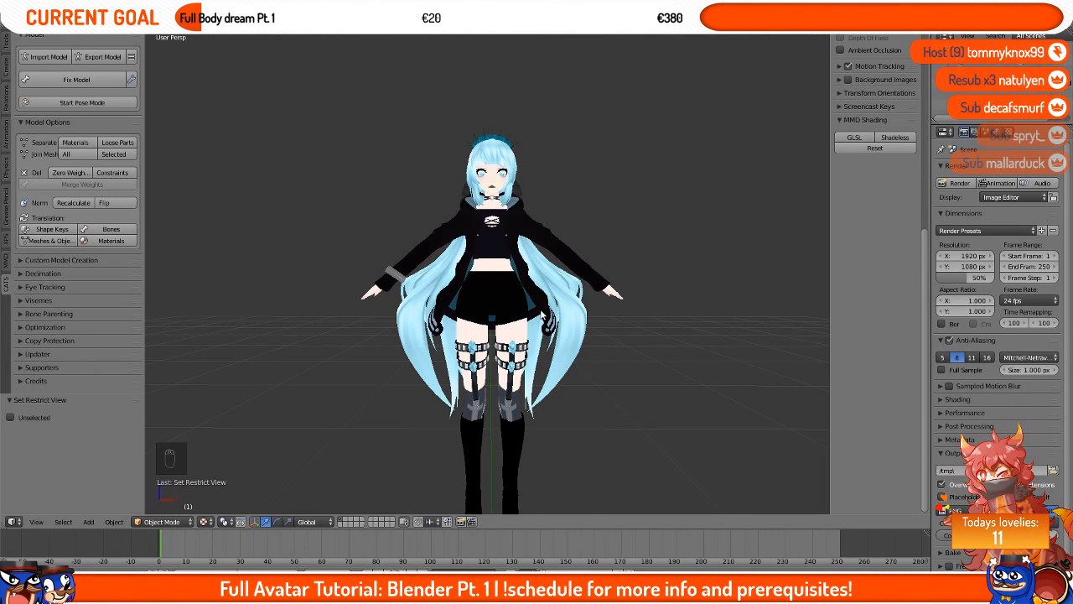
key(alt+h)
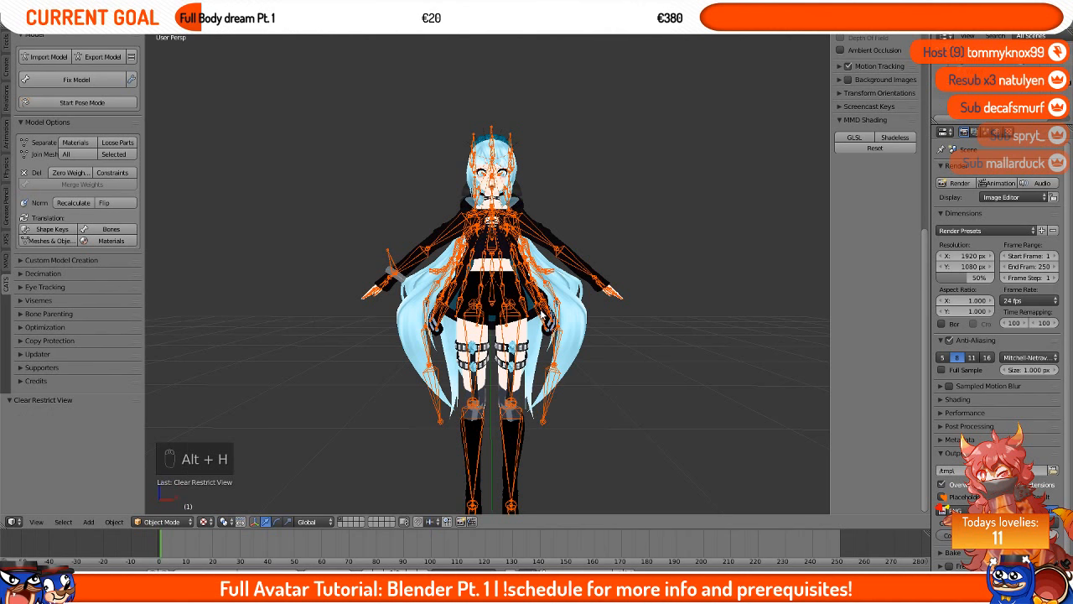
Step: Switch the viewport to orthographic view and hide the selected armature
scroll(487, 240, up, 5)
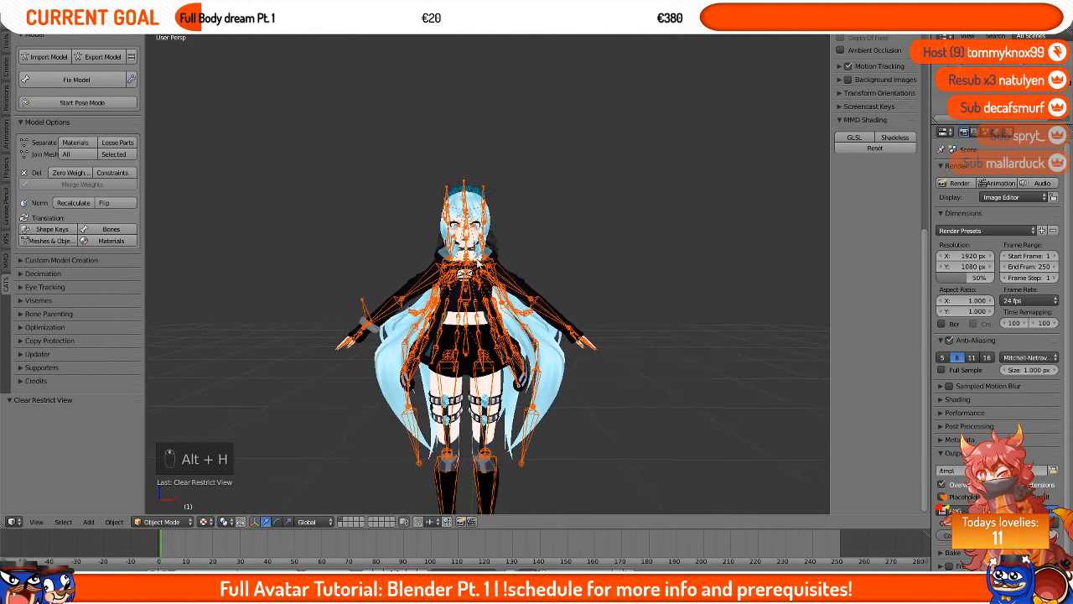
scroll(484, 307, down, 4)
middle_drag(484, 307, 486, 348)
key(KP_5)
scroll(486, 348, up, 2)
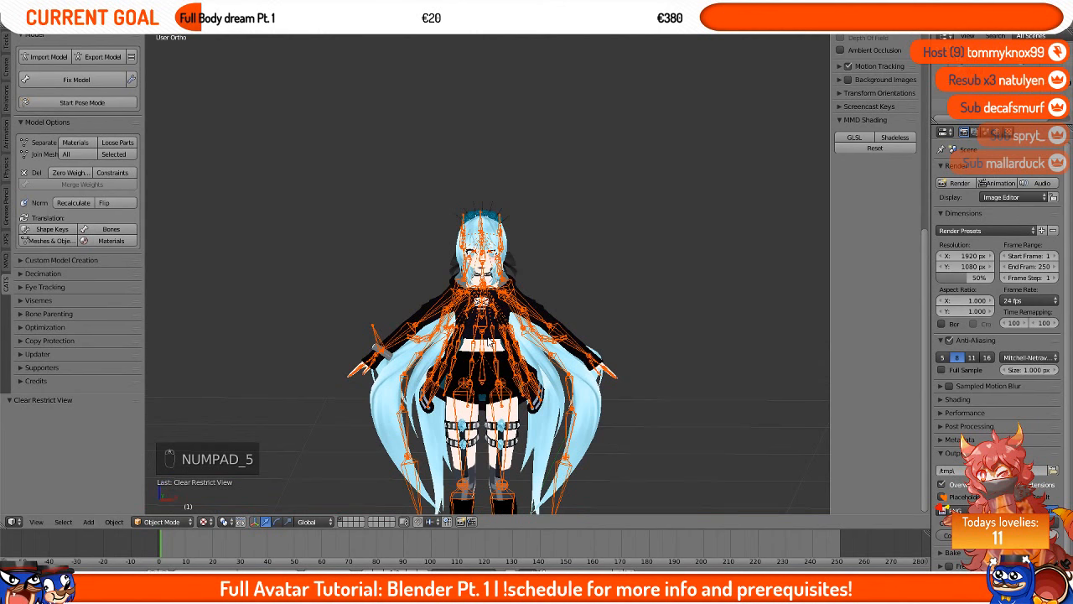
right_click(536, 211)
key(h)
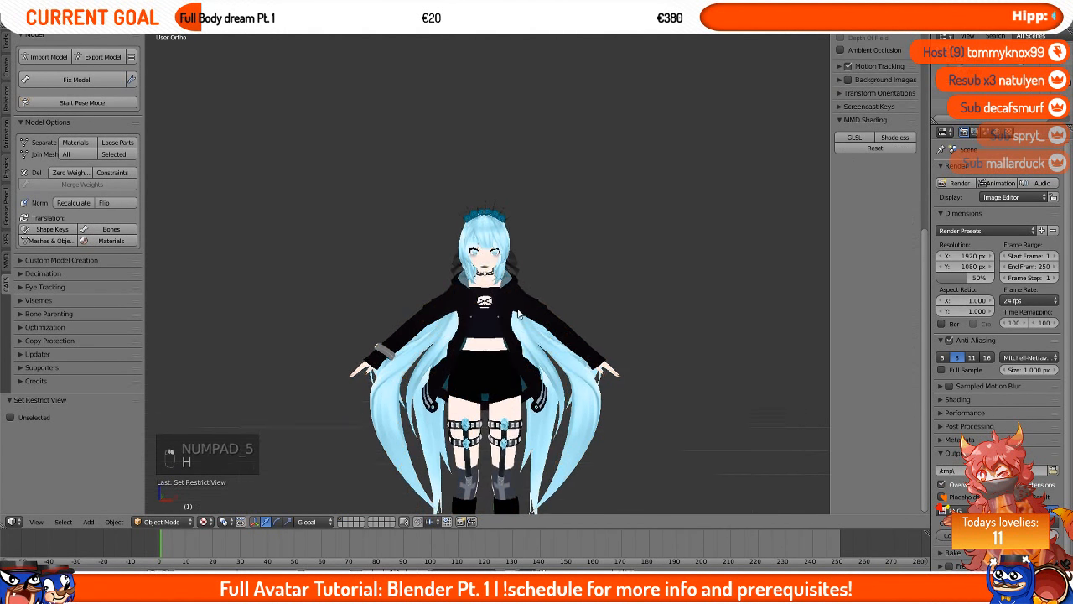
Step: Zoom in on the model's face and briefly inspect the body mesh in Edit Mode
scroll(512, 304, up, 6)
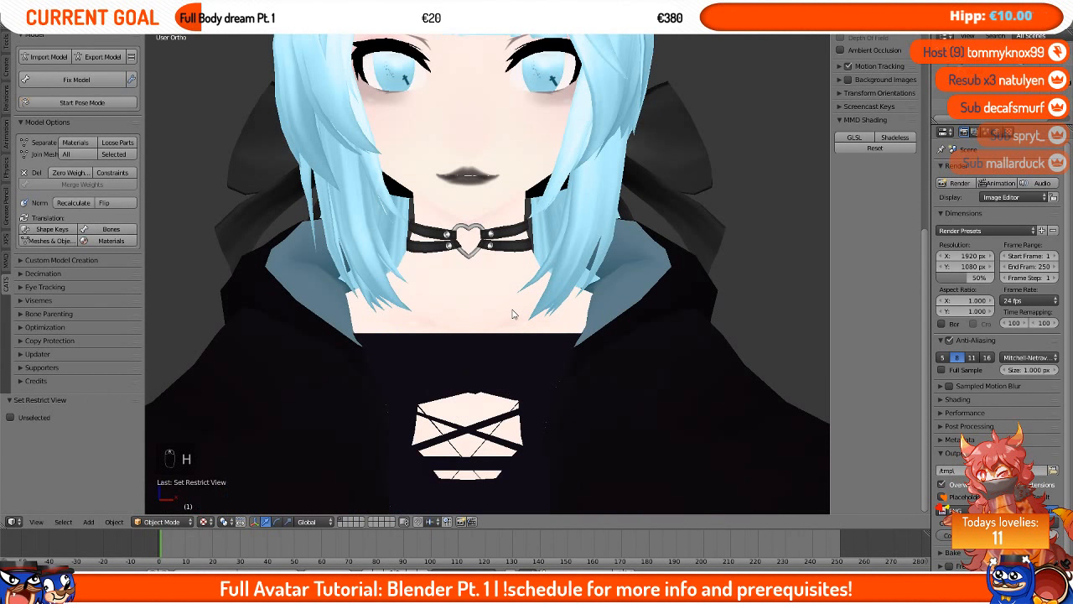
key(KP_5)
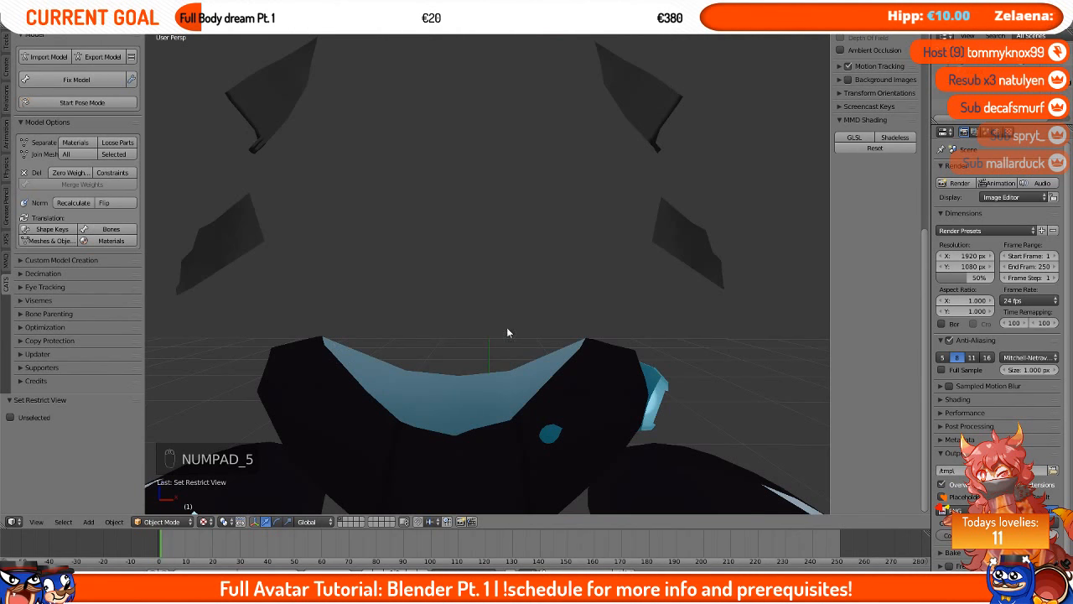
scroll(487, 260, down, 5)
scroll(479, 260, up, 4)
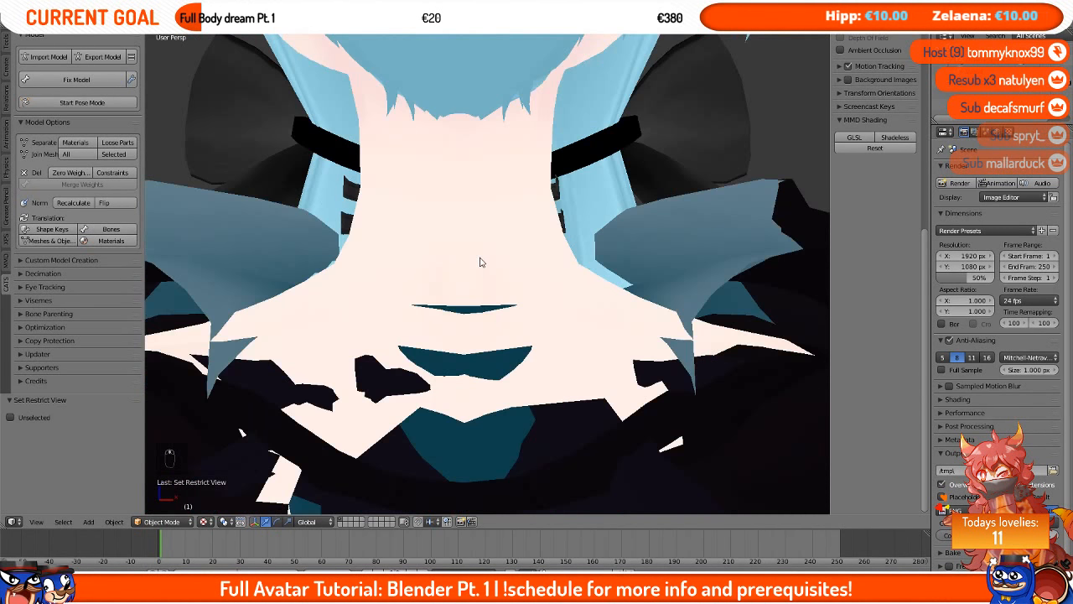
scroll(461, 239, down, 4)
key(Tab)
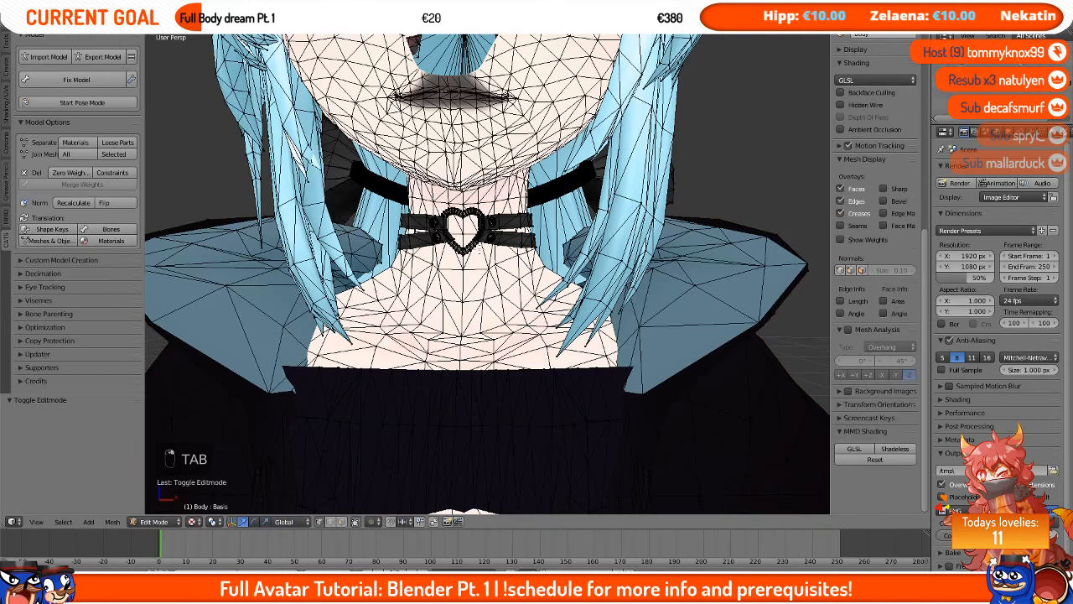
key(Tab)
Step: Frame the selected body mesh and return to the front orthographic view
key(KP_5)
scroll(483, 252, down, 2)
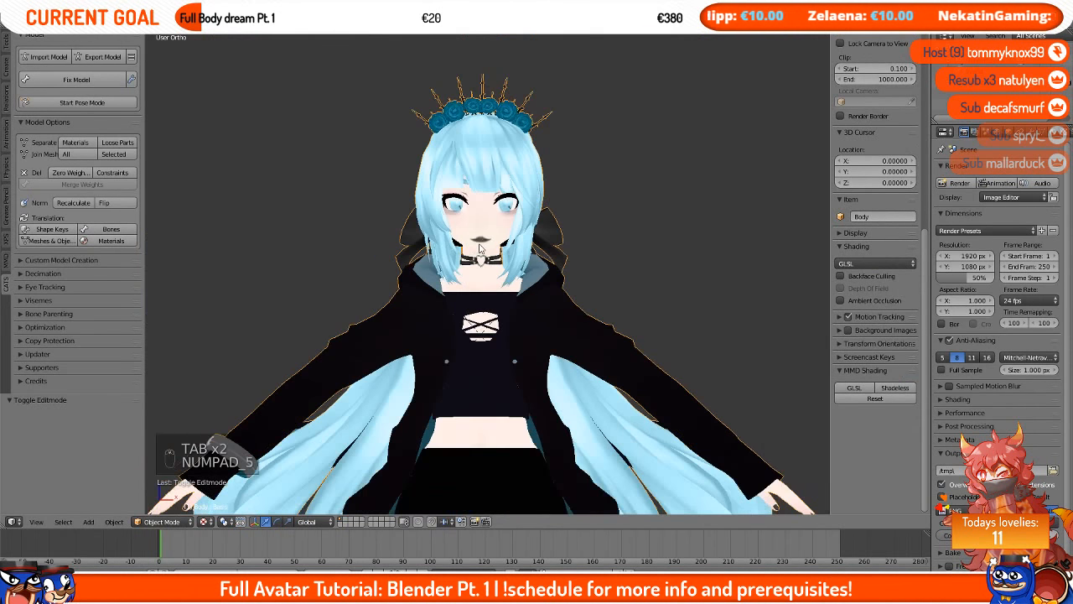
scroll(634, 248, up, 8)
scroll(634, 248, down, 5)
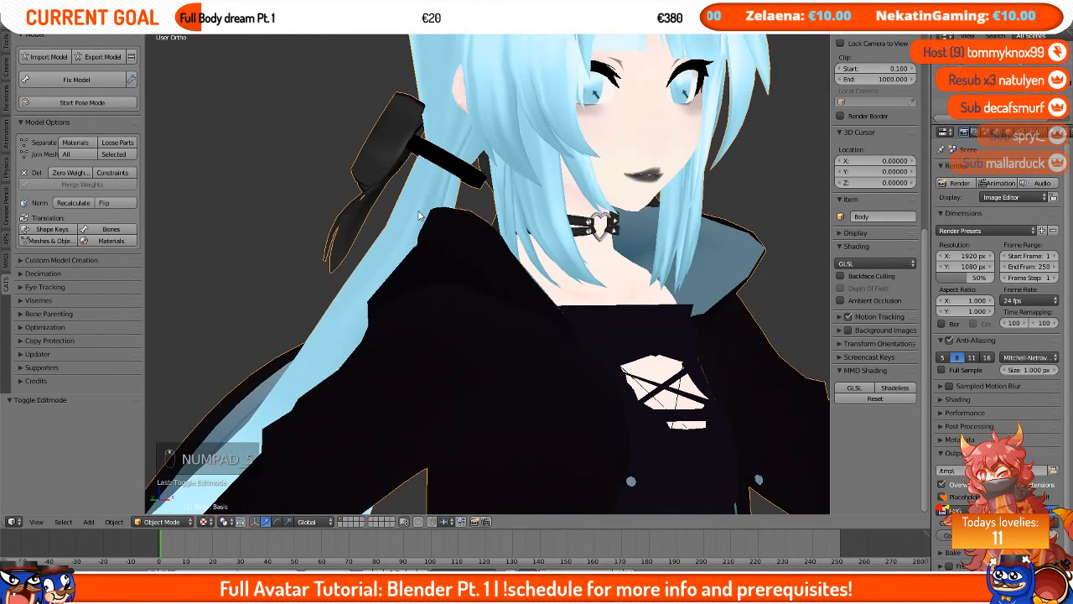
key(KP_Decimal)
scroll(421, 217, up, 3)
shift+middle_drag(544, 134, 244, 300)
scroll(478, 303, up, 3)
scroll(244, 300, down, 5)
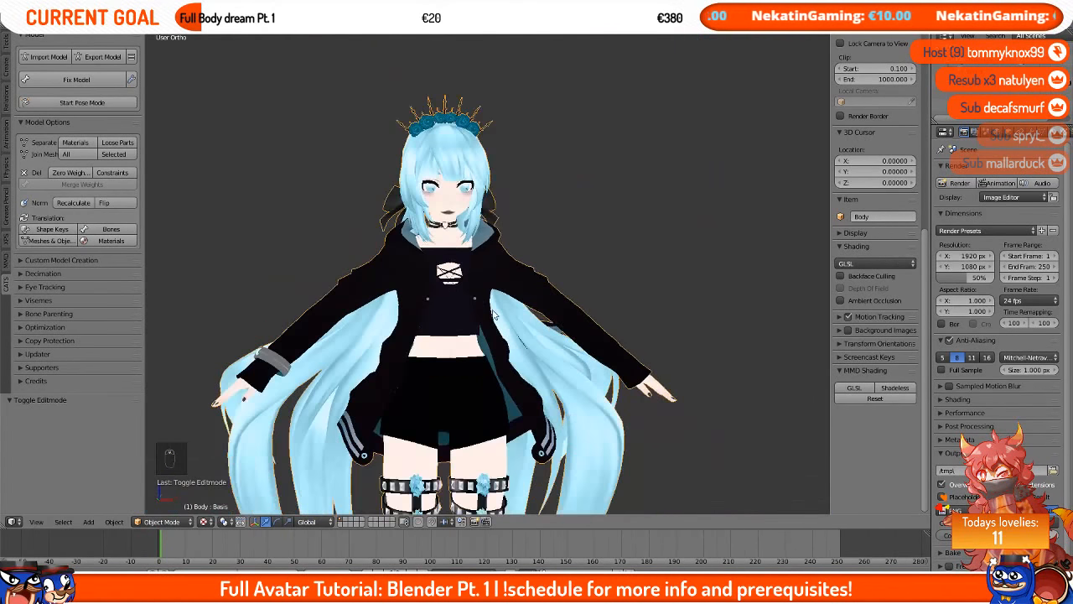
key(KP_1)
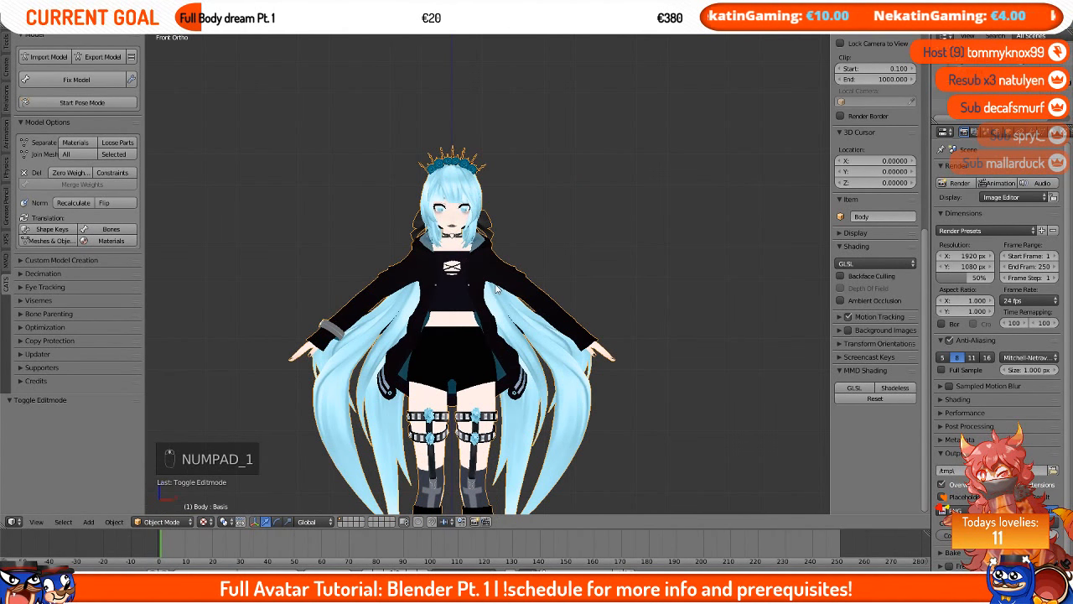
shift+middle_drag(497, 288, 503, 192)
scroll(531, 254, down, 2)
Step: Reveal the hidden armature and select it
key(alt+h)
right_click(503, 192)
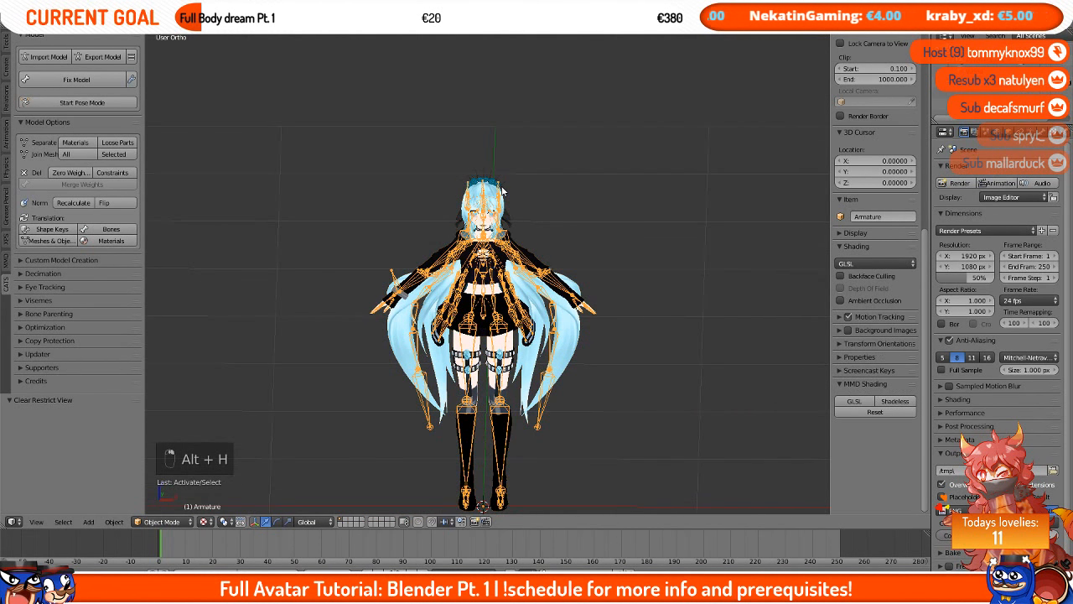
scroll(363, 175, up, 3)
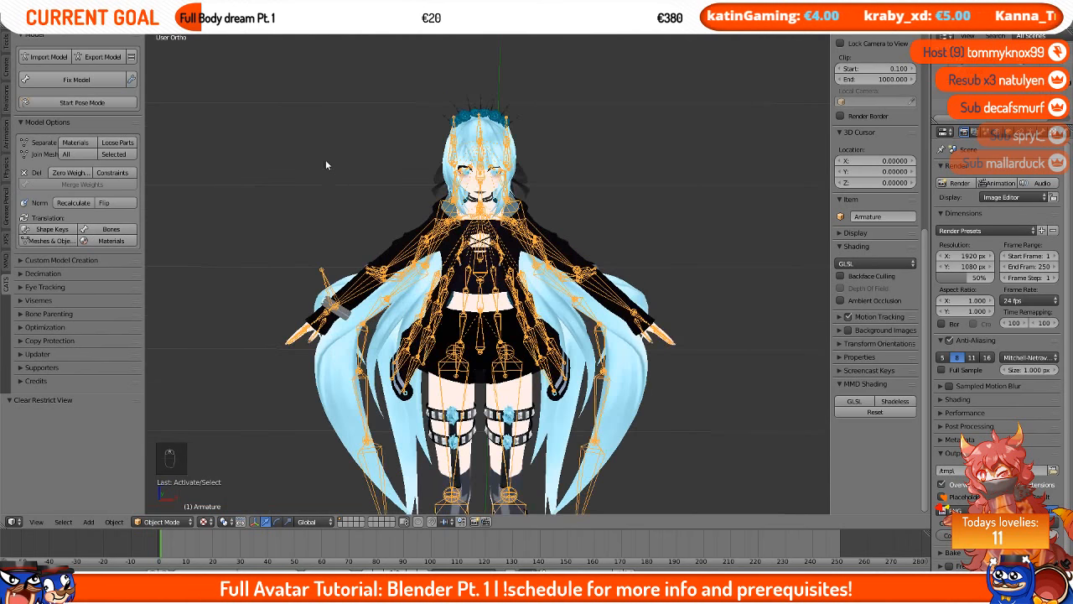
mouse_move(361, 239)
middle_down()
mouse_move(608, 228)
mouse_move(553, 241)
mouse_move(344, 236)
mouse_move(360, 243)
middle_up()
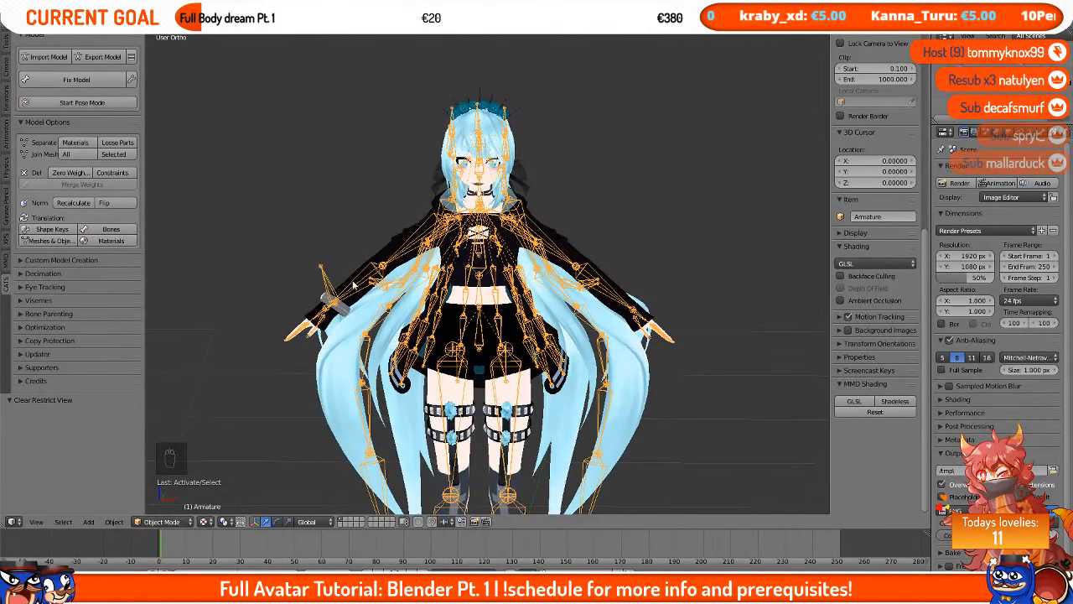
Step: Inspect the armature's bones over the model from the front orthographic view
middle_drag(379, 298, 531, 285)
scroll(549, 308, up, 1)
scroll(549, 308, down, 2)
scroll(530, 282, up, 2)
middle_drag(508, 189, 441, 241)
key(KP_1)
scroll(487, 277, down, 1)
key(KP_1)
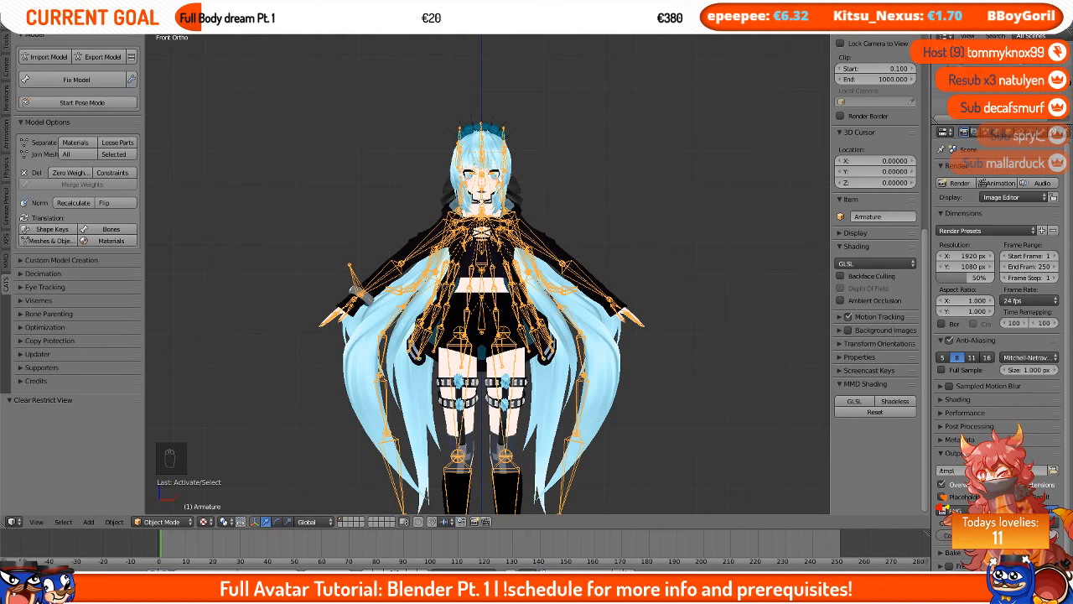
scroll(699, 112, up, 1)
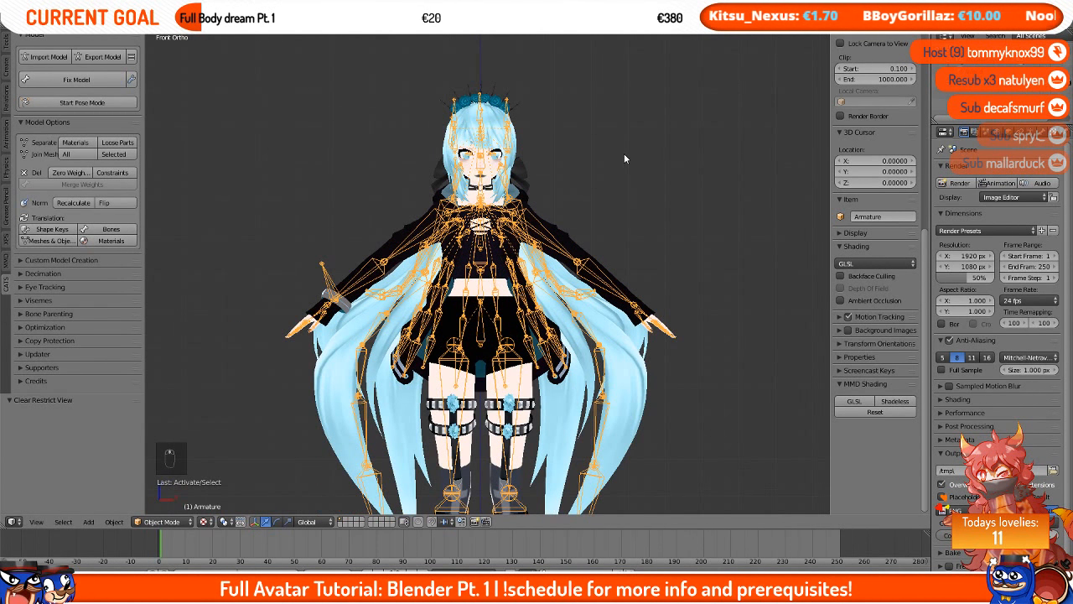
scroll(624, 153, down, 2)
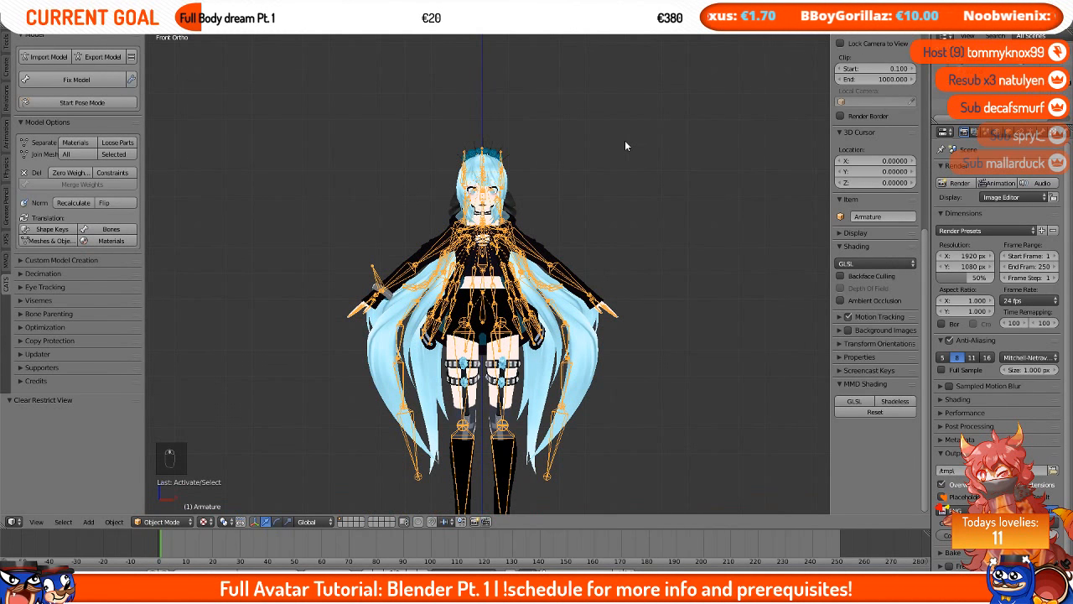
scroll(624, 146, up, 1)
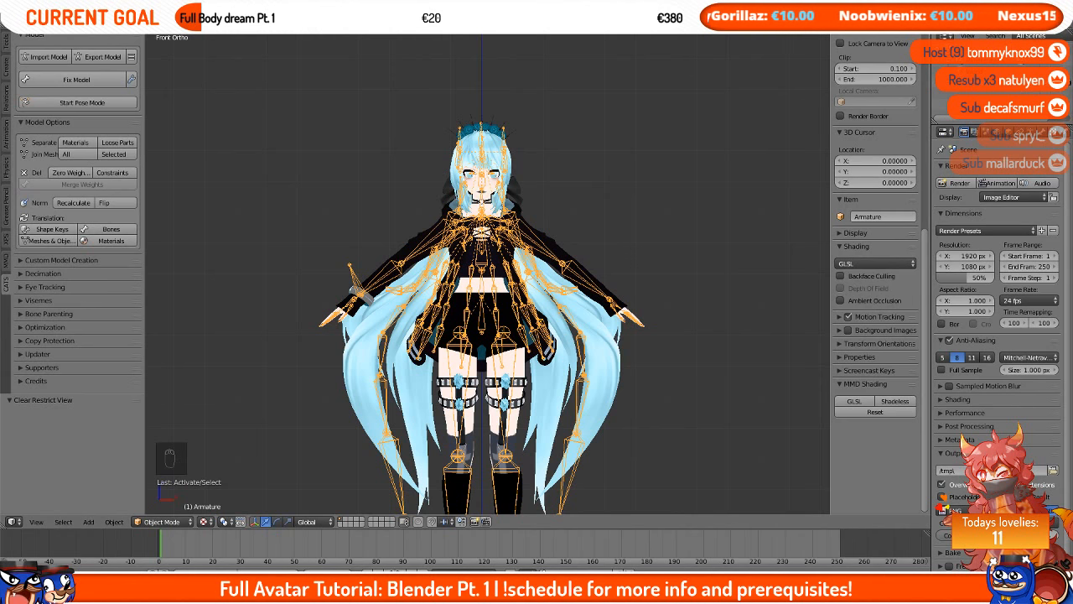
Step: Expand the Eye Tracking and Visemes sections and review their shape key settings
click(38, 287)
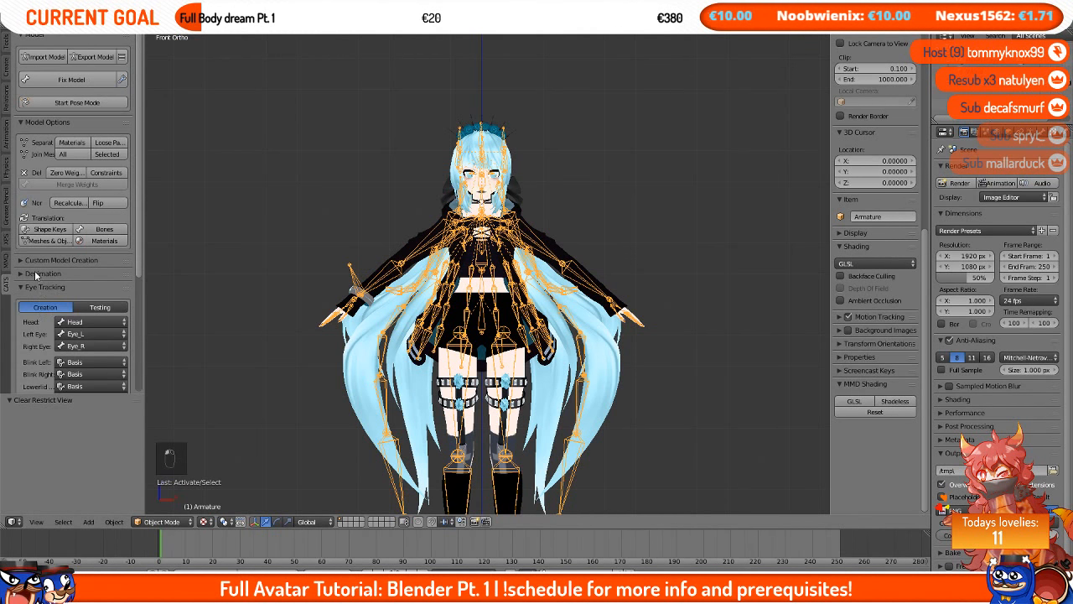
scroll(42, 294, down, 3)
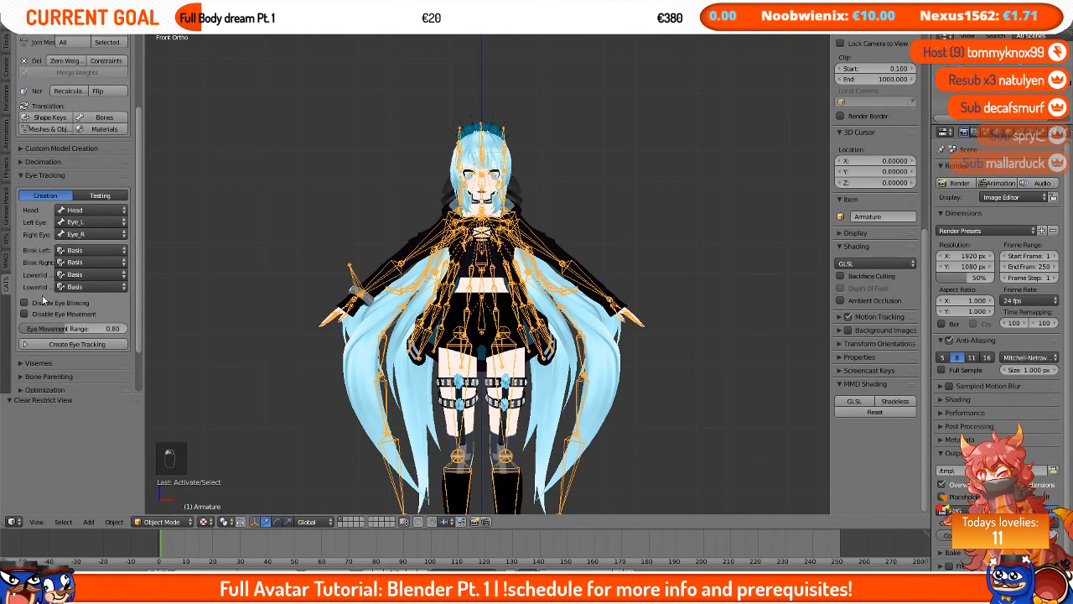
click(59, 175)
click(64, 178)
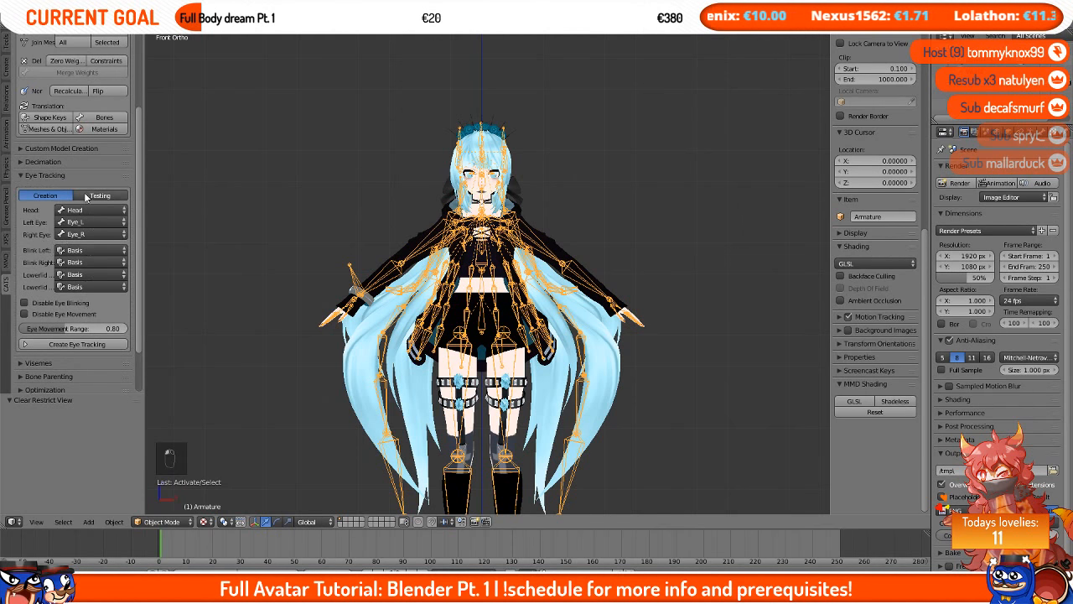
click(44, 364)
scroll(51, 353, down, 2)
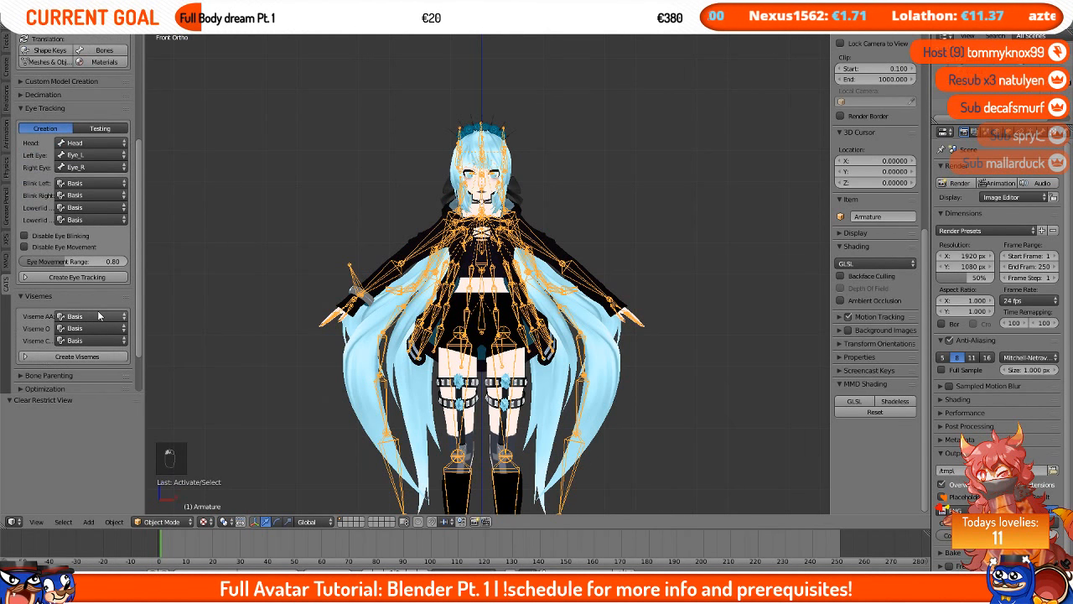
click(98, 315)
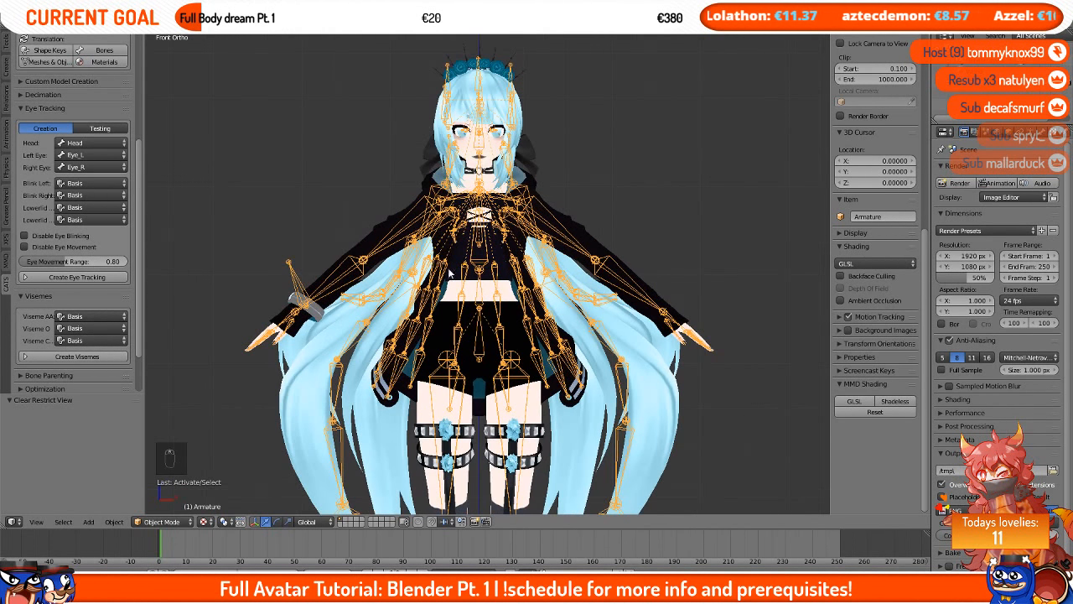
click(88, 339)
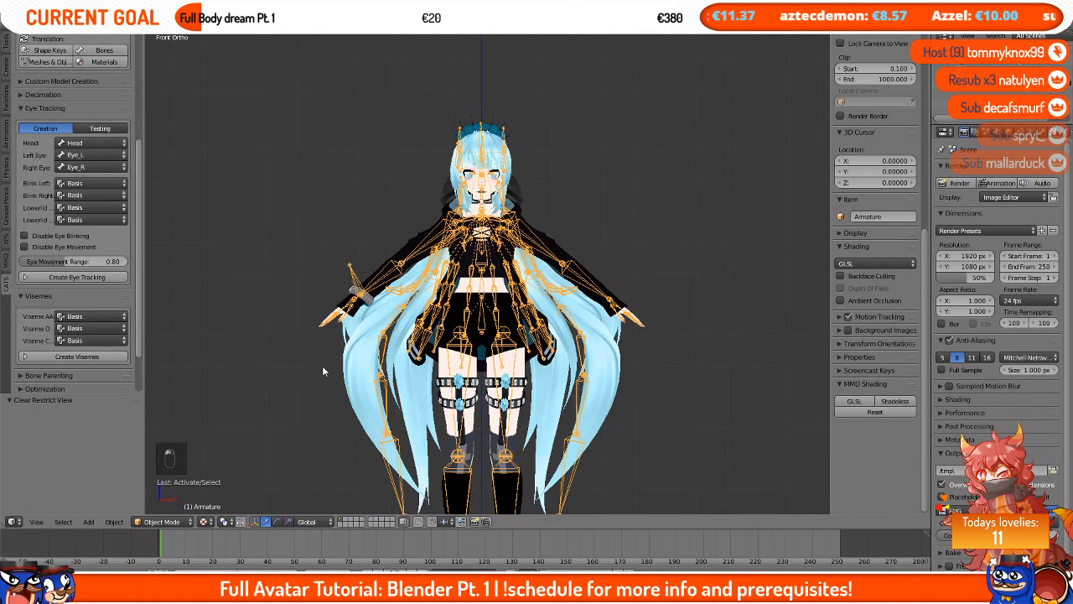
Step: Translate the model's shape key names and the meshes and objects names
scroll(64, 263, up, 5)
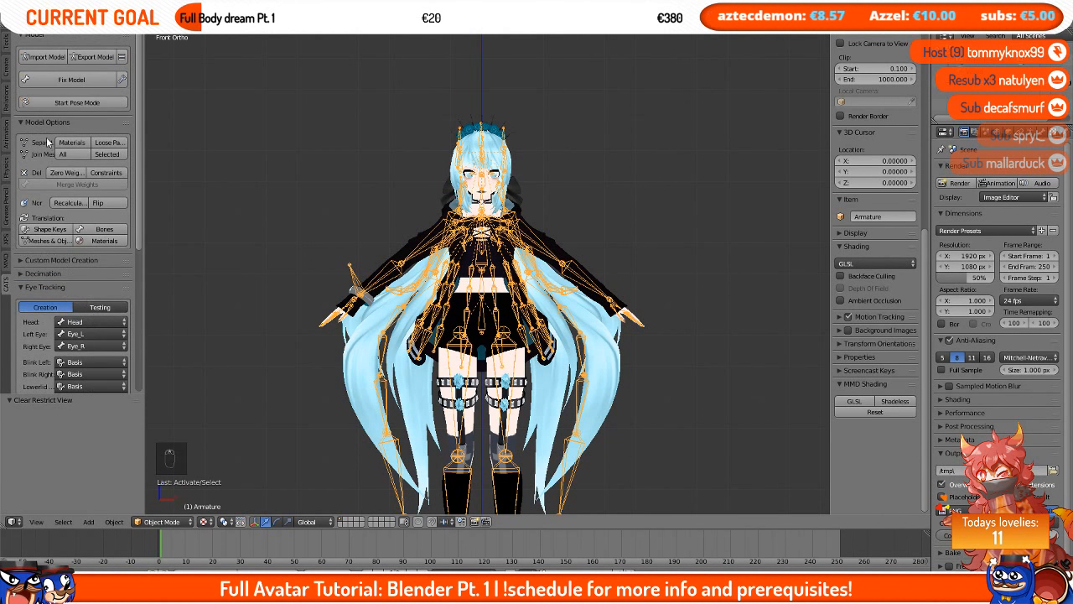
click(39, 231)
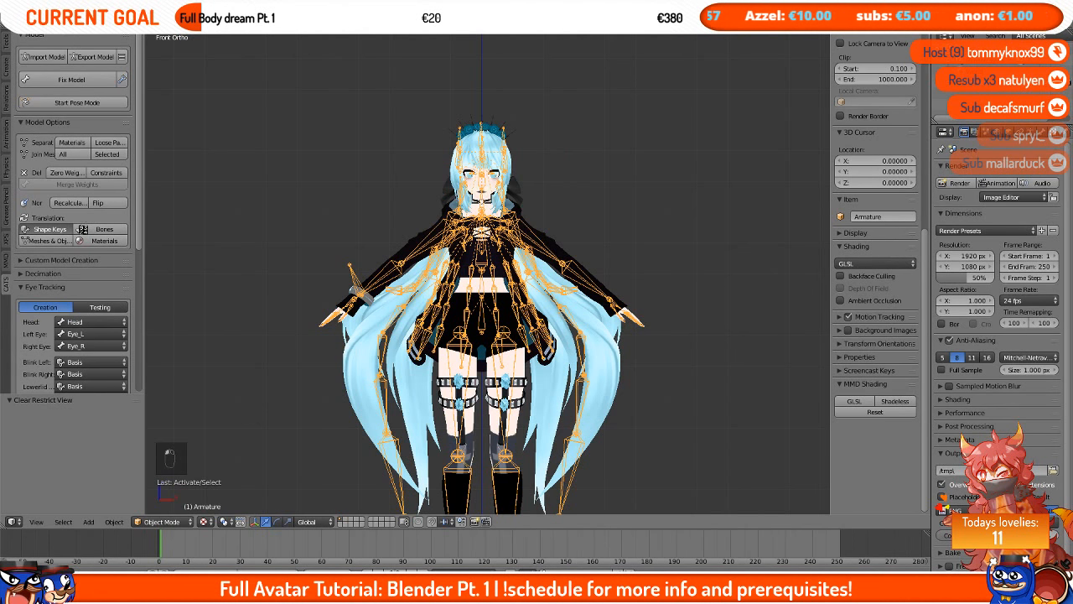
click(54, 242)
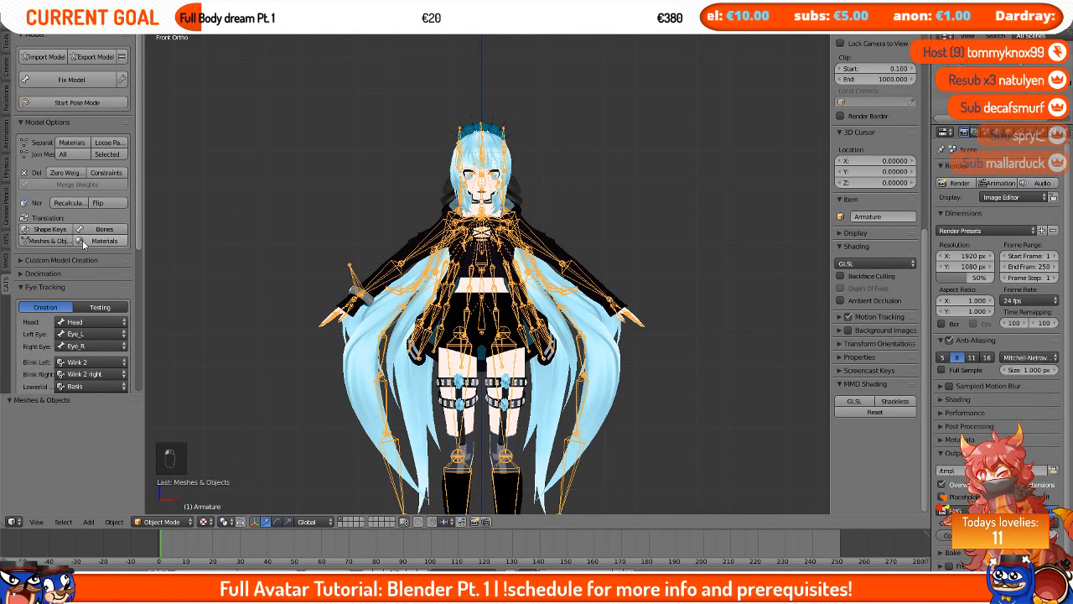
Step: Translate the model's material names with the Cats translation tool
click(82, 239)
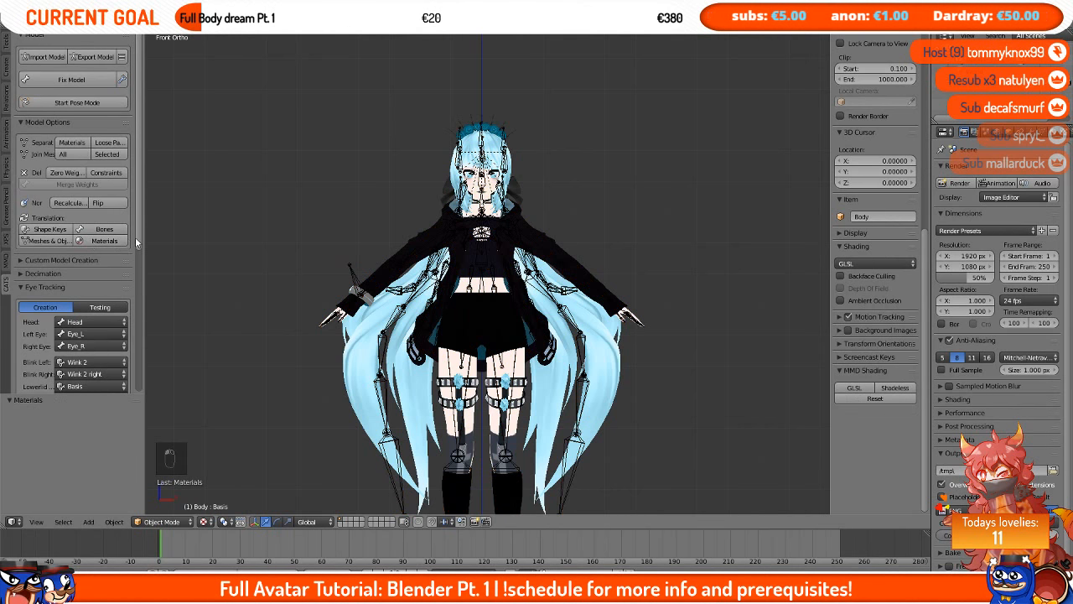
scroll(119, 253, down, 4)
scroll(120, 302, down, 2)
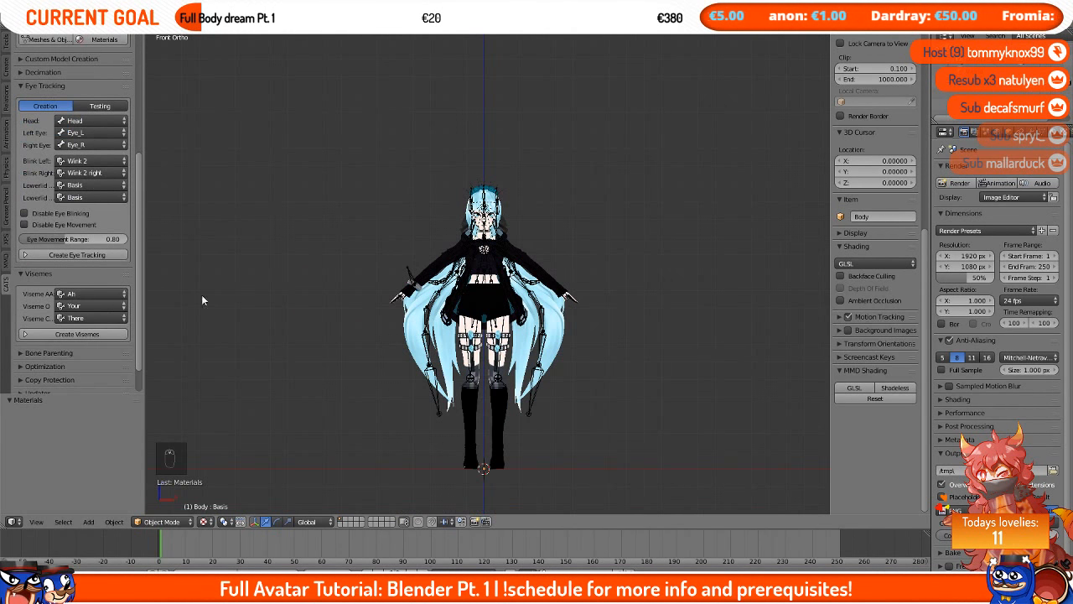
Step: Create eye tracking using the Head, Eye_L, Eye_R and Wink 2 / Wink 2 right settings
scroll(152, 298, up, 3)
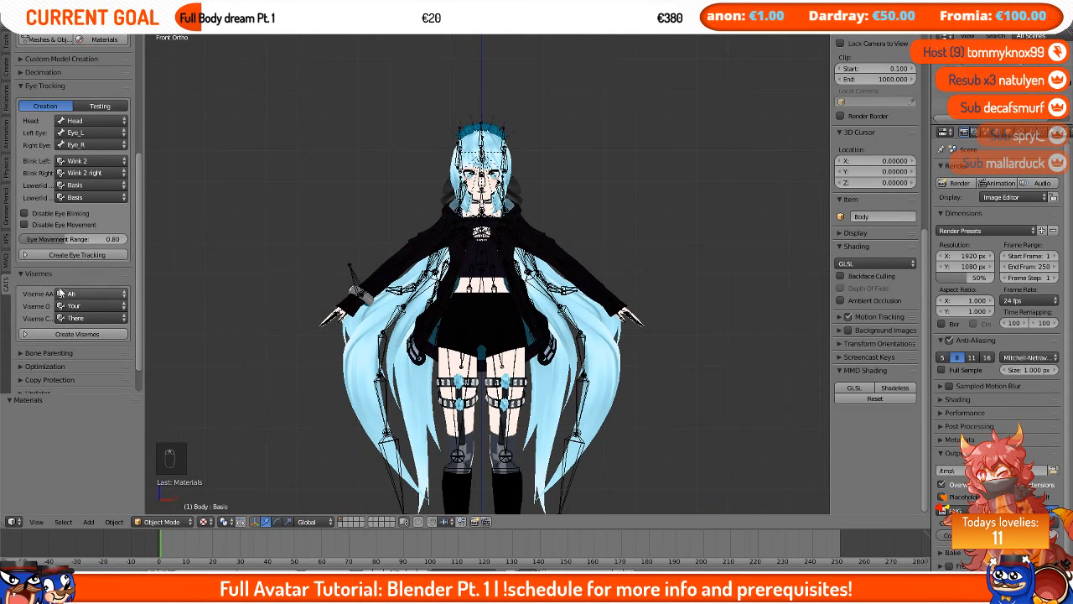
scroll(346, 224, up, 3)
scroll(351, 228, down, 3)
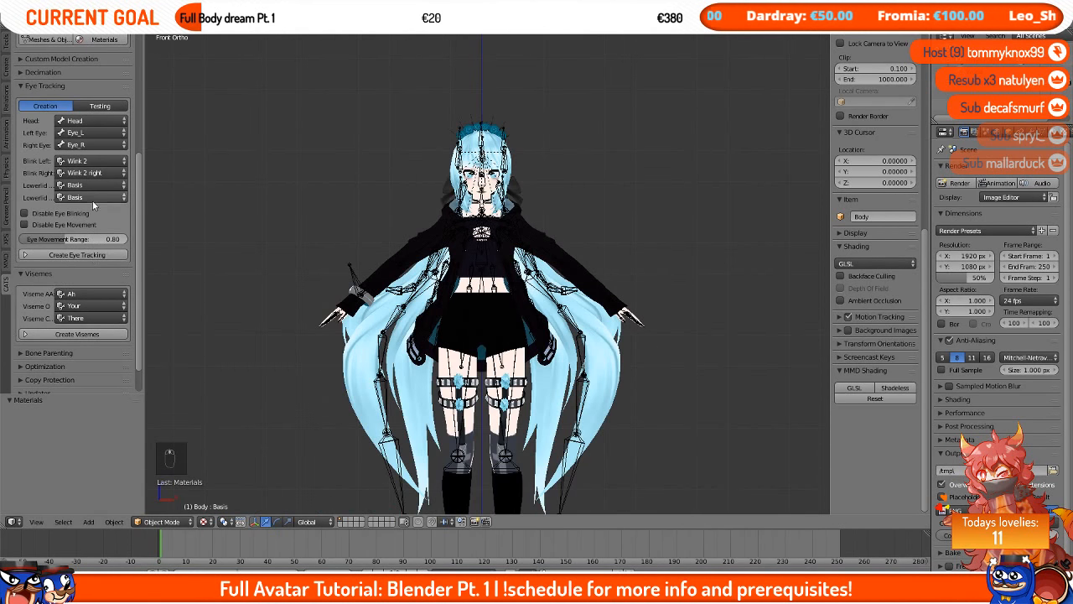
scroll(92, 200, up, 2)
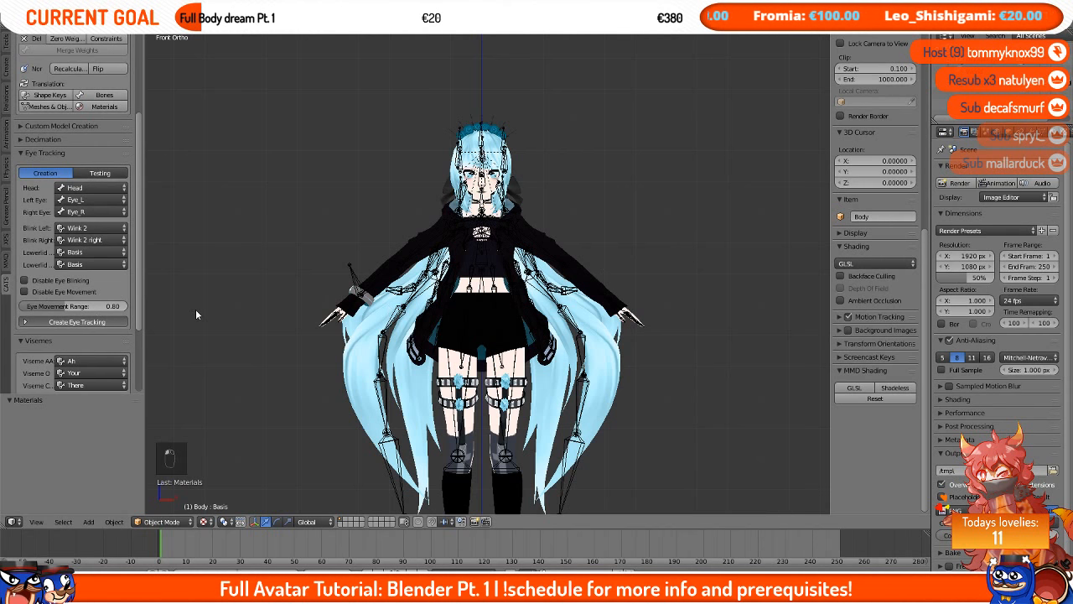
scroll(483, 282, up, 5)
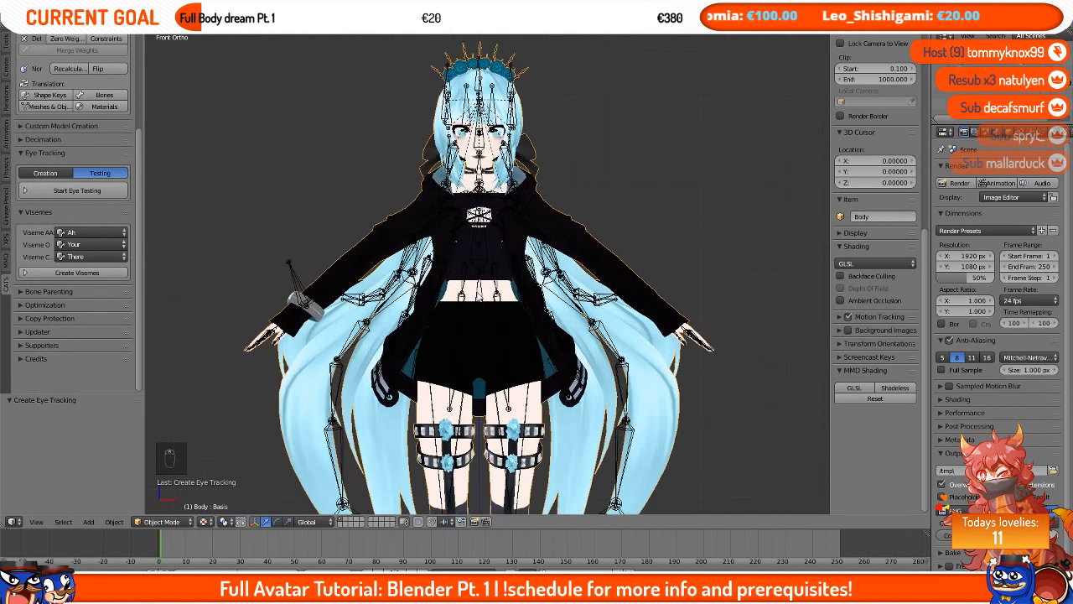
Step: Zoom in on the model's face and start eye testing
shift+middle_drag(499, 160, 518, 409)
scroll(518, 373, up, 1)
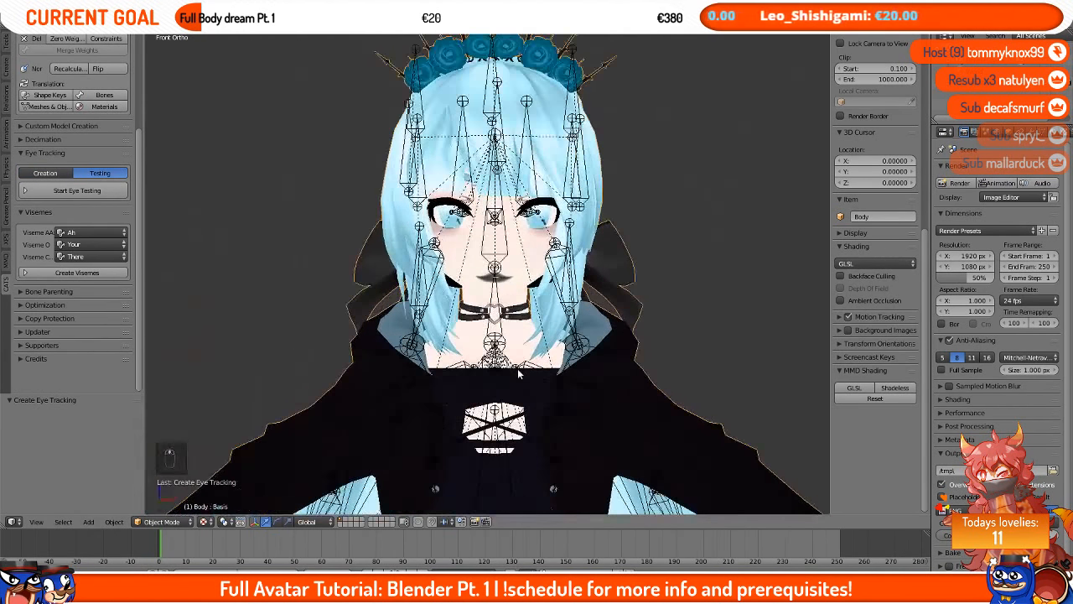
shift+middle_drag(527, 268, 530, 309)
scroll(530, 310, up, 2)
click(77, 191)
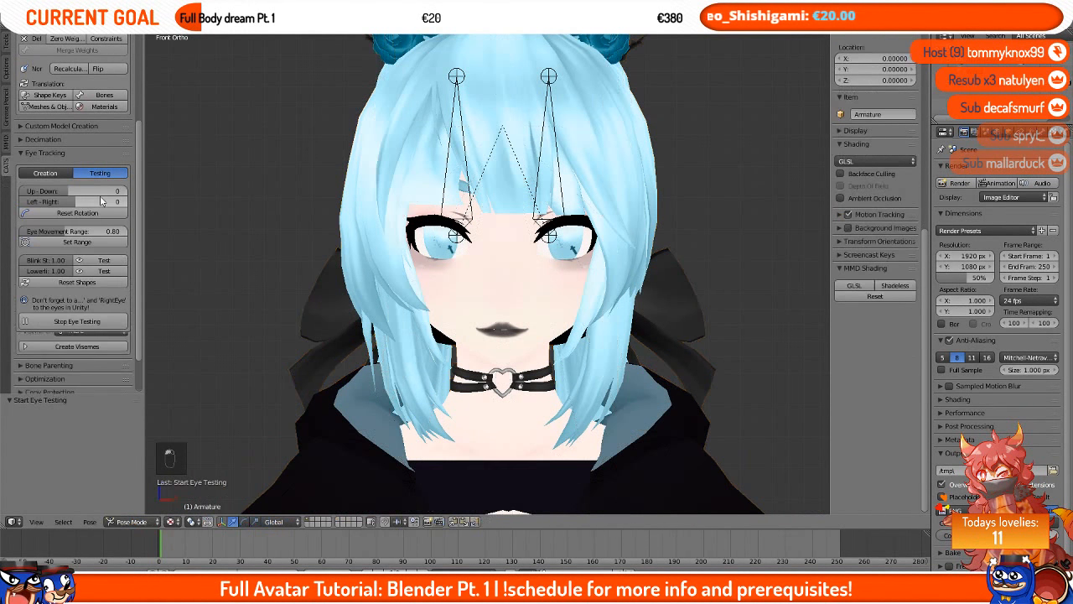
Step: Test the eye movement by adjusting the Up-Down and Left-Right sliders, then reset the rotation
drag(83, 191, 126, 204)
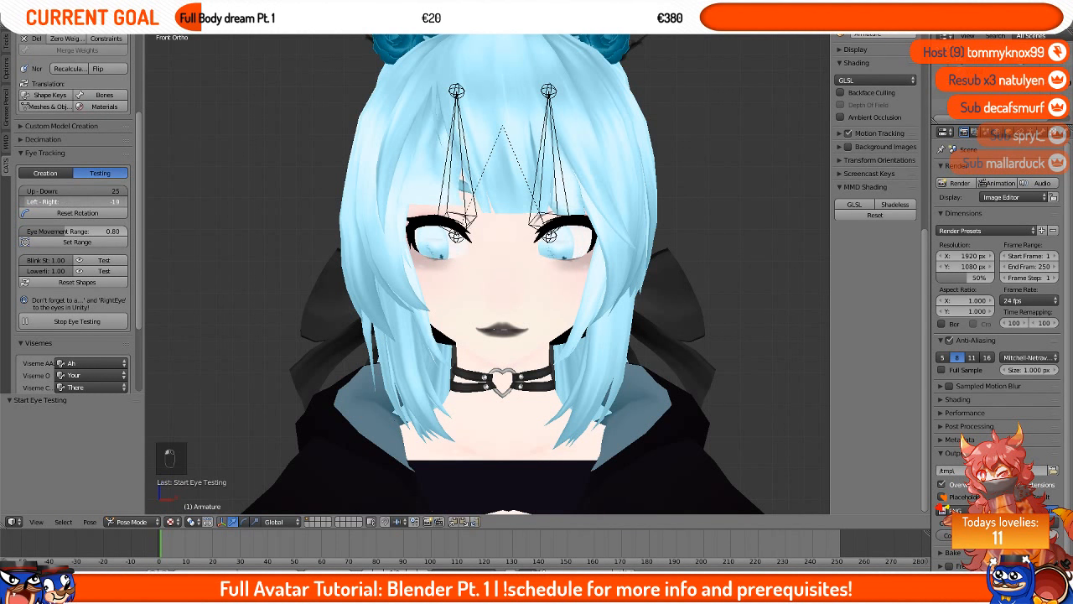
click(76, 213)
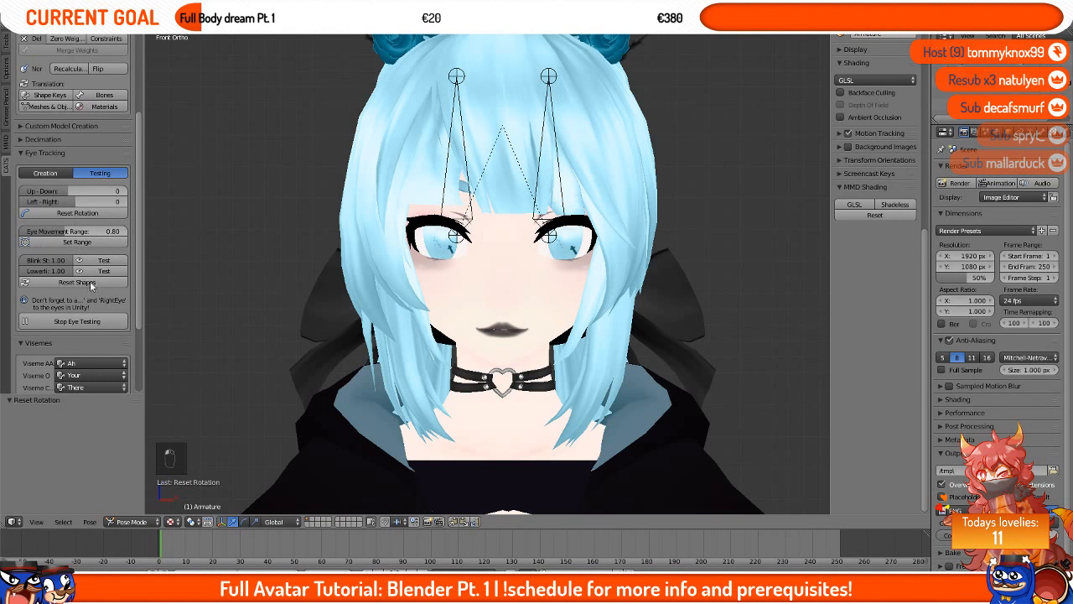
Step: Test the blink and lower-lid shapes several times, then reset the shapes
click(100, 261)
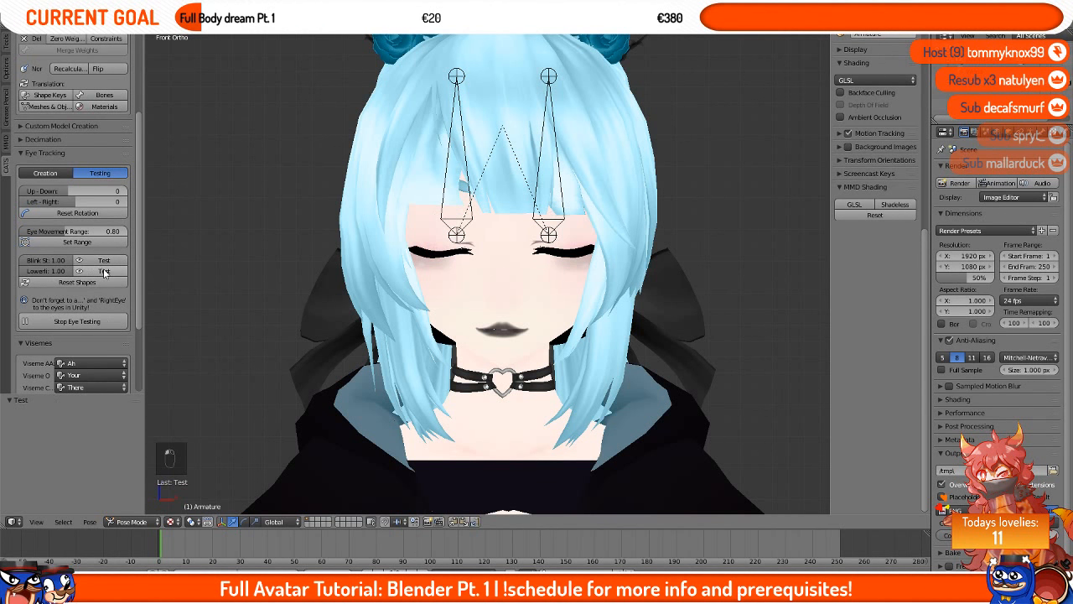
click(102, 262)
click(103, 262)
click(105, 263)
click(104, 263)
click(77, 281)
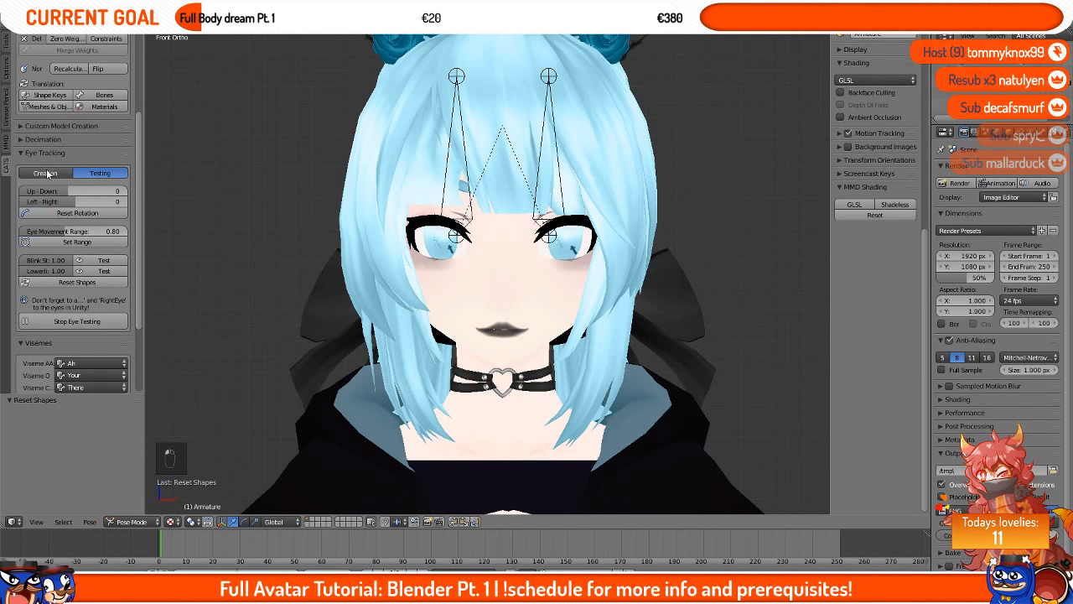
Step: Stop eye testing, create the visemes, and select the body mesh
click(76, 322)
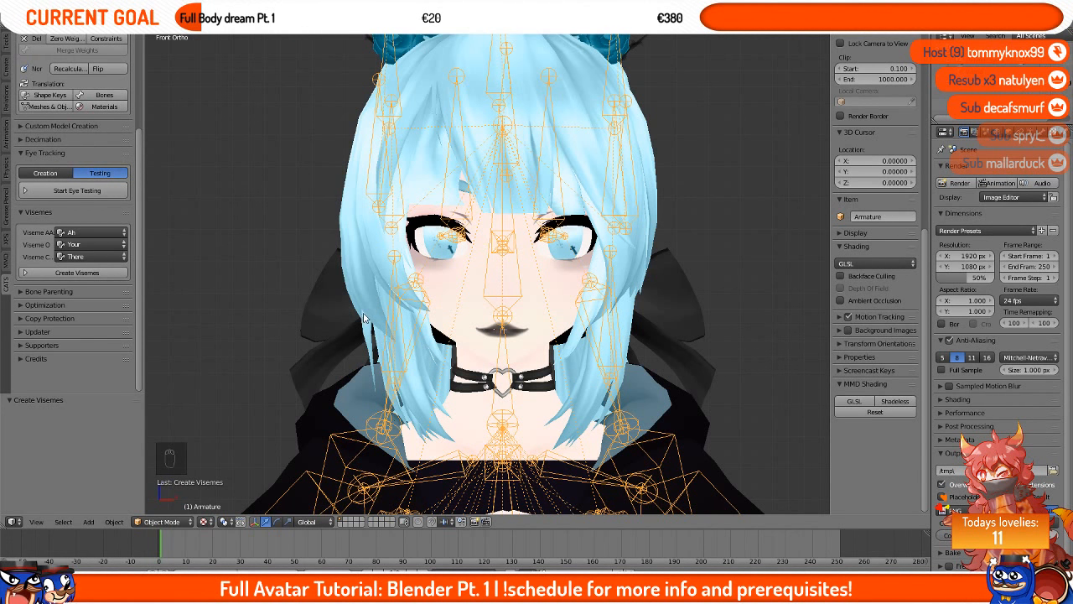
right_click(448, 289)
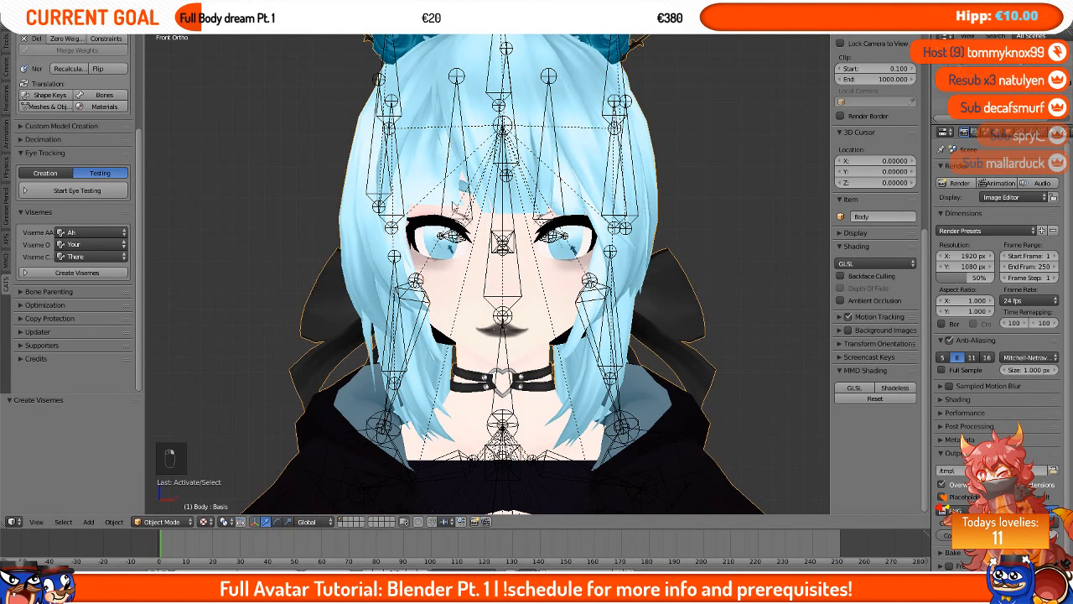
right_click(502, 165)
right_click(424, 205)
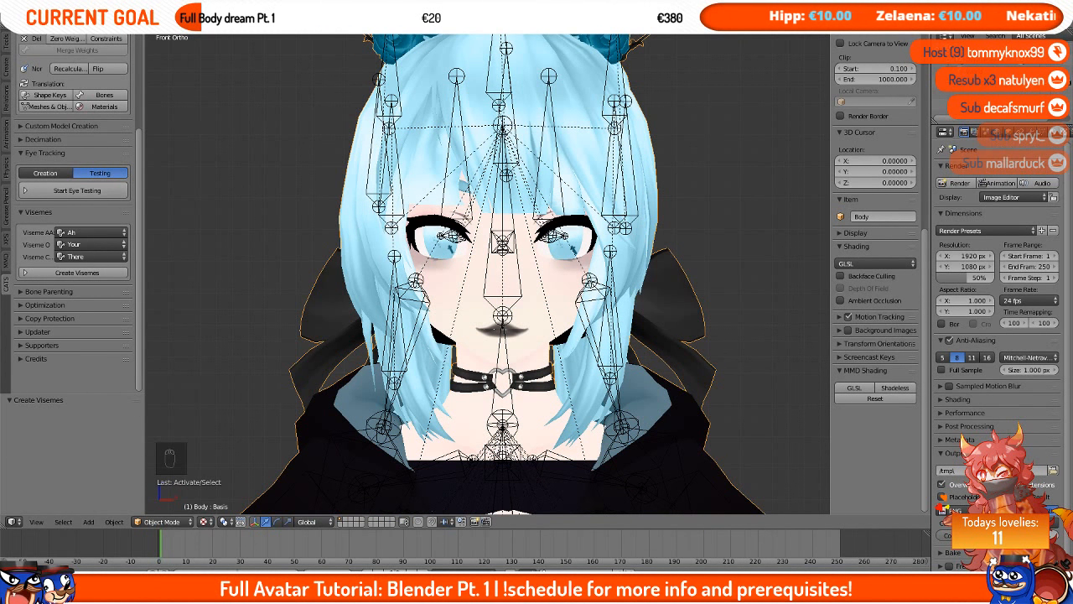
Step: Open the body's mesh data properties and select the vrc.v_aa shape key
click(1042, 132)
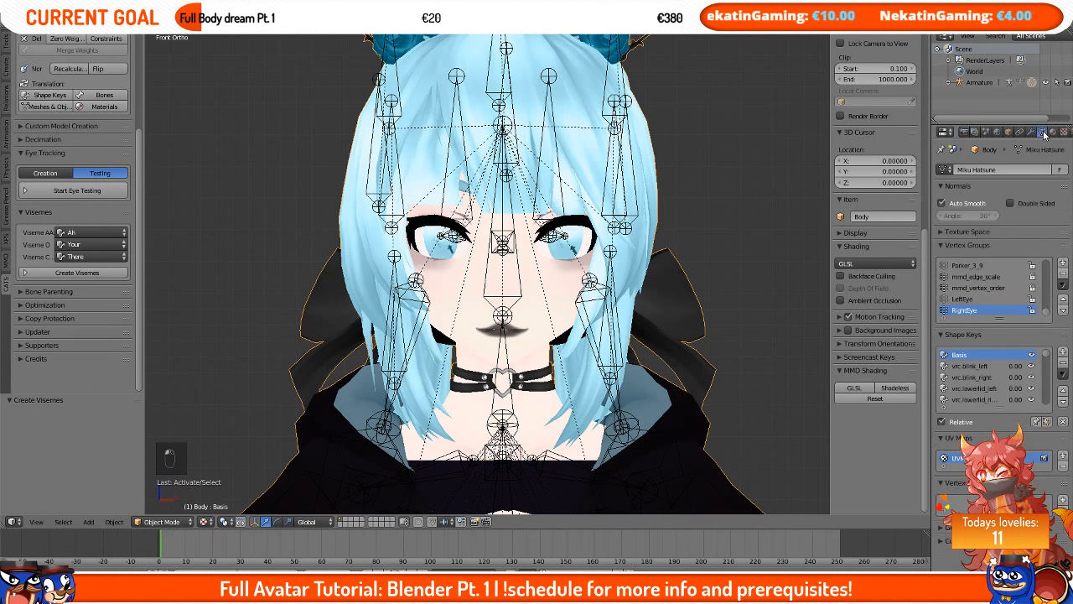
scroll(988, 378, down, 2)
click(981, 369)
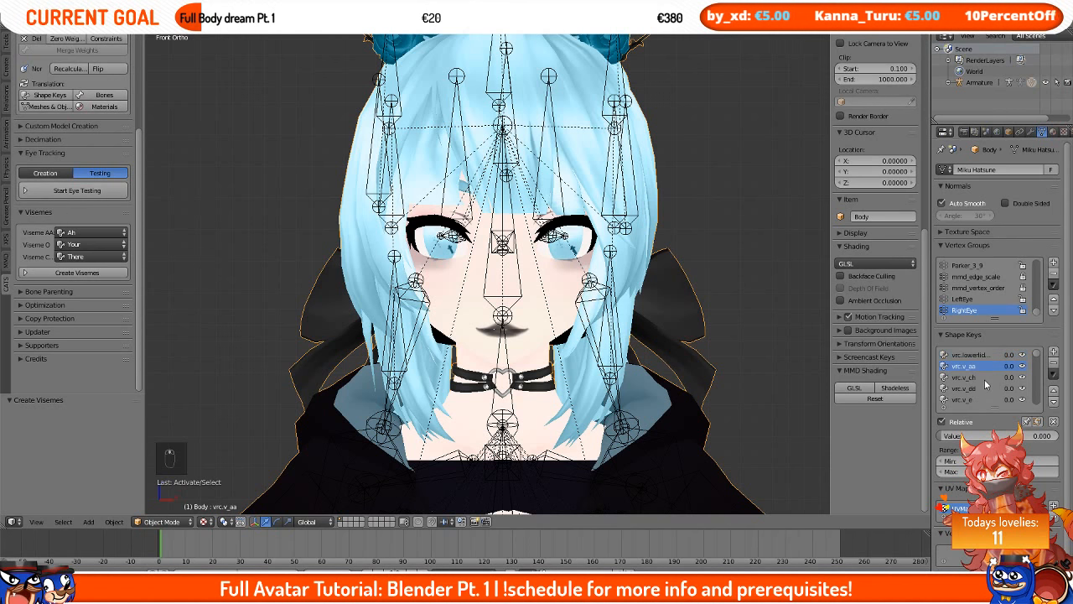
Step: Preview the vrc.v_aa viseme by setting its value to 1 and back to 0
middle_drag(559, 351, 578, 352)
key(KP_1)
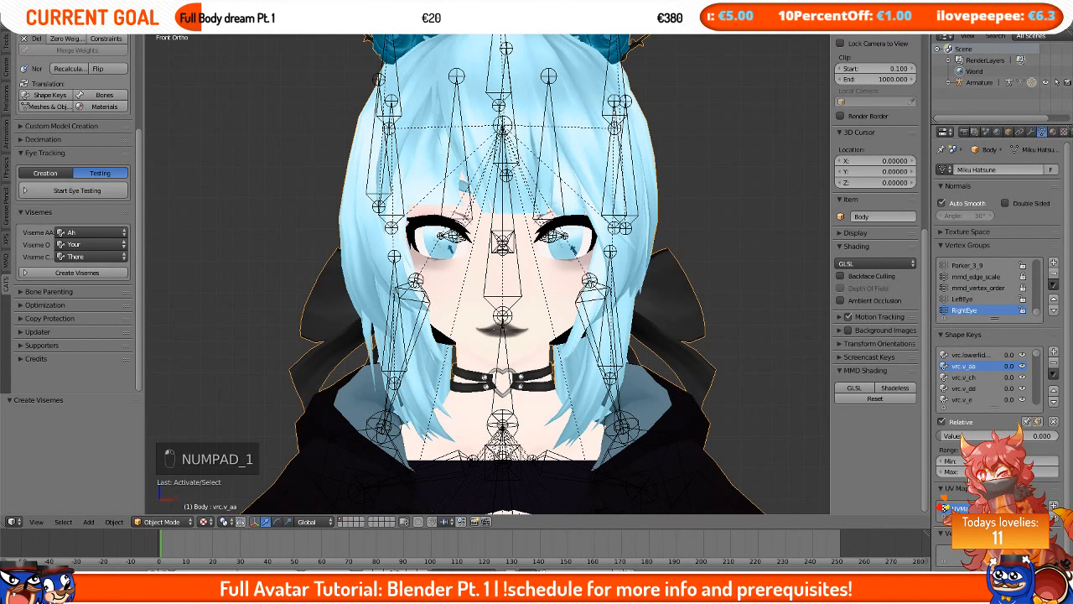
drag(946, 435, 1058, 435)
scroll(652, 392, up, 1)
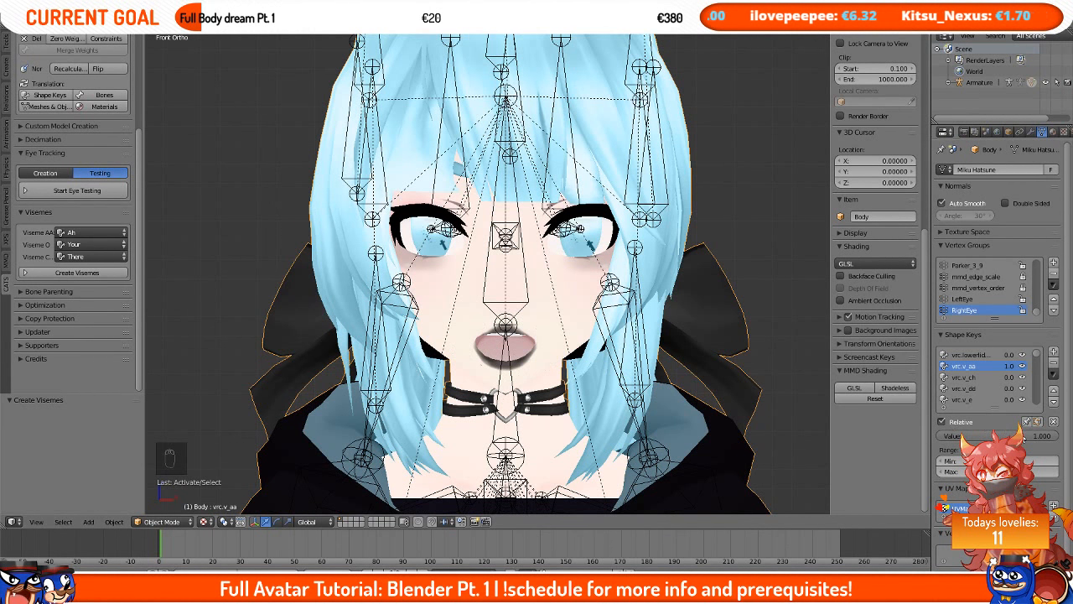
drag(1023, 438, 939, 436)
Step: Browse the body's shape key list, selecting keys such as A laugh and Hachu eyes collapse
scroll(969, 381, down, 2)
click(970, 379)
scroll(960, 387, down, 1)
click(962, 389)
scroll(982, 383, up, 7)
scroll(981, 380, down, 20)
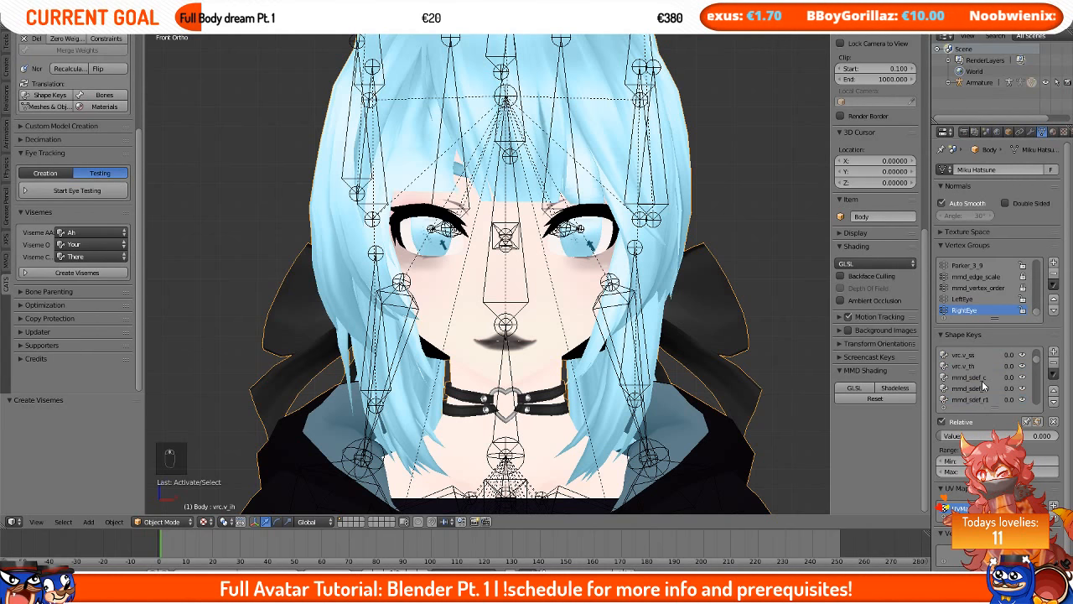
click(964, 377)
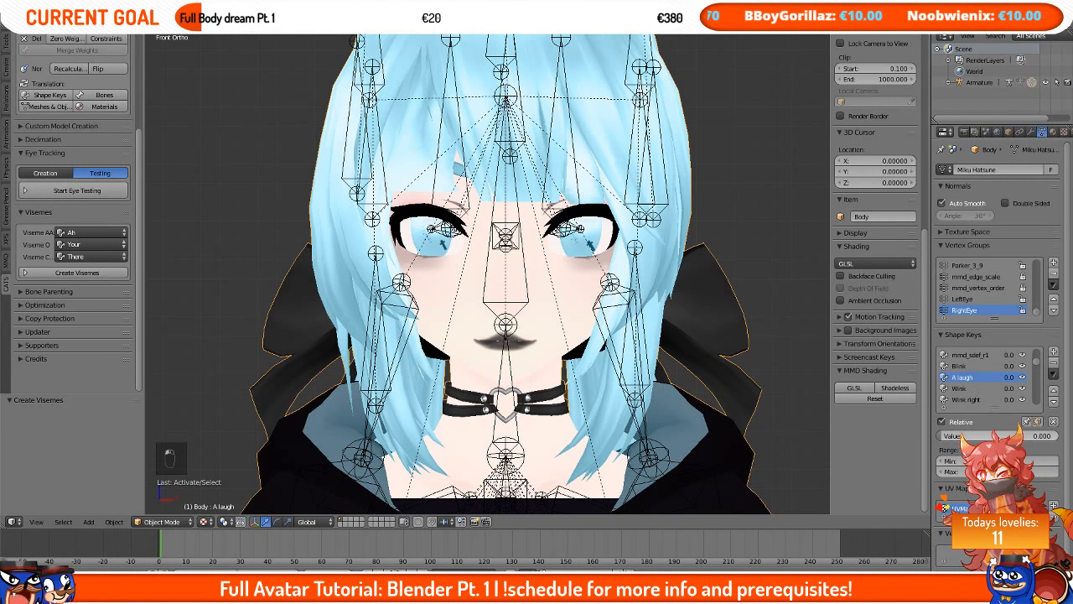
mouse_move(964, 436)
mouse_down()
mouse_move(1058, 436)
mouse_move(943, 436)
mouse_move(1058, 437)
mouse_move(943, 437)
mouse_up()
scroll(999, 392, down, 3)
scroll(1000, 392, down, 4)
click(965, 365)
scroll(952, 387, up, 2)
click(966, 378)
scroll(983, 389, down, 7)
click(971, 378)
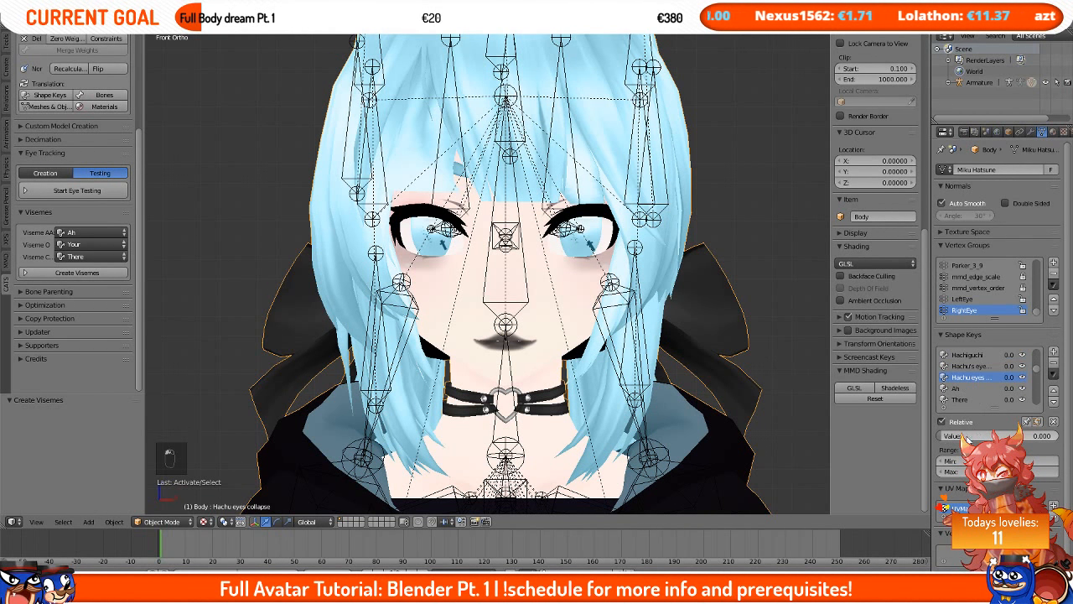
Step: Preview the Ah and vrc viseme shape keys by adjusting their values back to zero
scroll(967, 384, down, 1)
click(968, 378)
mouse_move(956, 436)
mouse_down()
mouse_move(1043, 436)
mouse_move(941, 436)
mouse_up()
scroll(971, 373, down, 3)
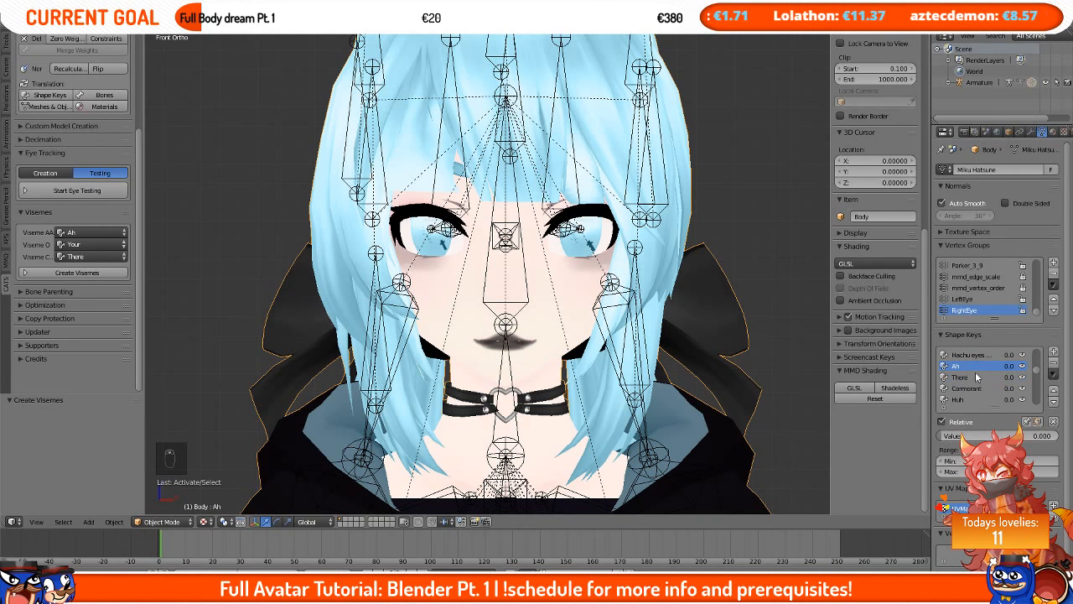
click(960, 388)
drag(973, 436, 941, 436)
scroll(976, 391, down, 8)
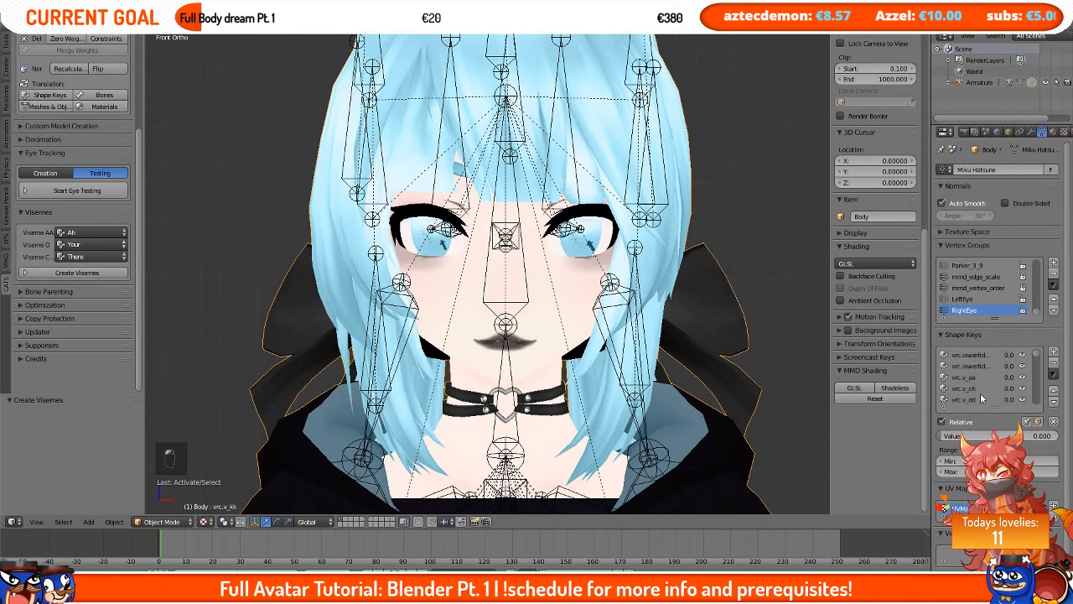
drag(972, 435, 941, 436)
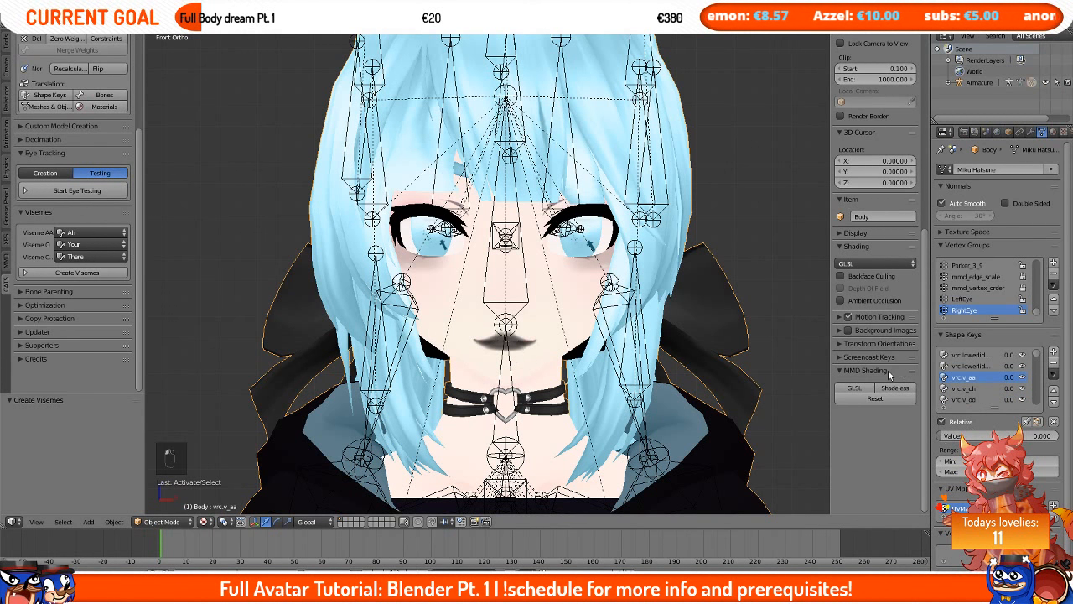
Step: Inspect the model's face and upper body from the front view
scroll(682, 332, down, 2)
scroll(682, 331, down, 3)
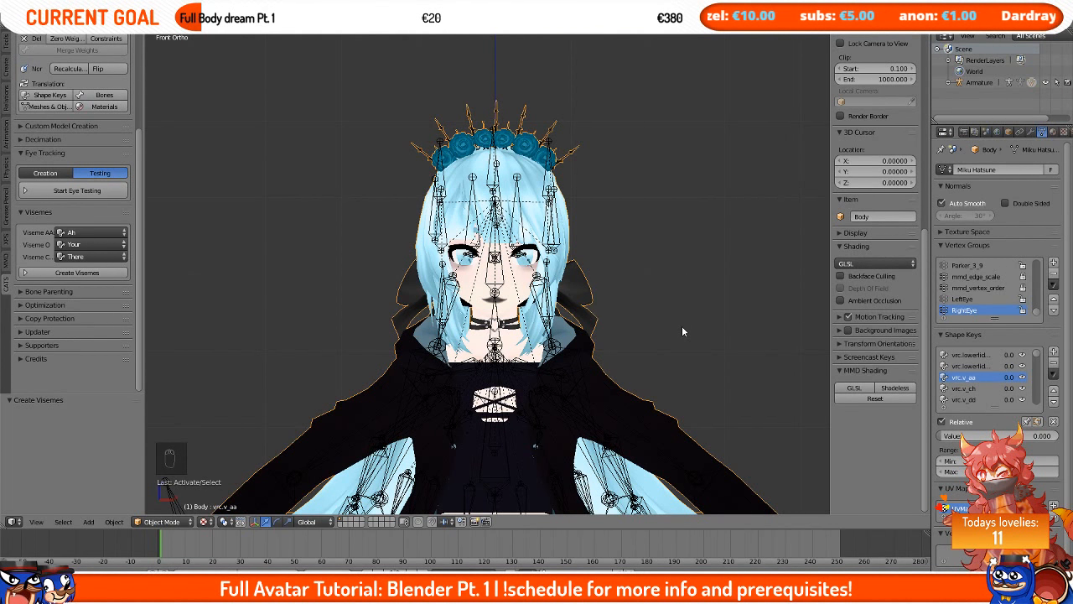
scroll(682, 331, down, 4)
scroll(109, 151, up, 4)
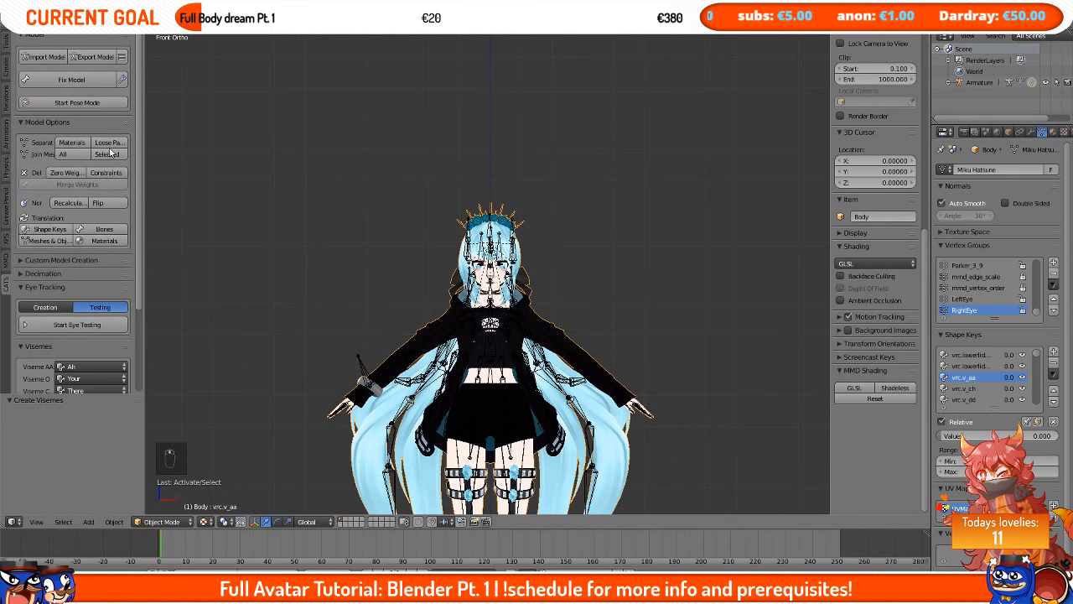
scroll(317, 186, up, 3)
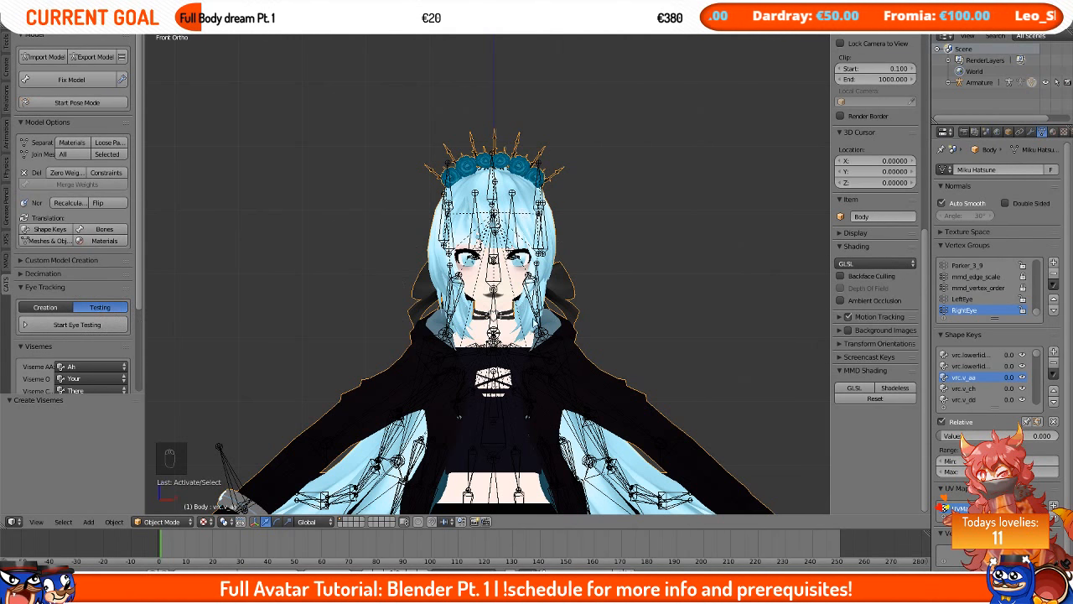
scroll(125, 342, down, 1)
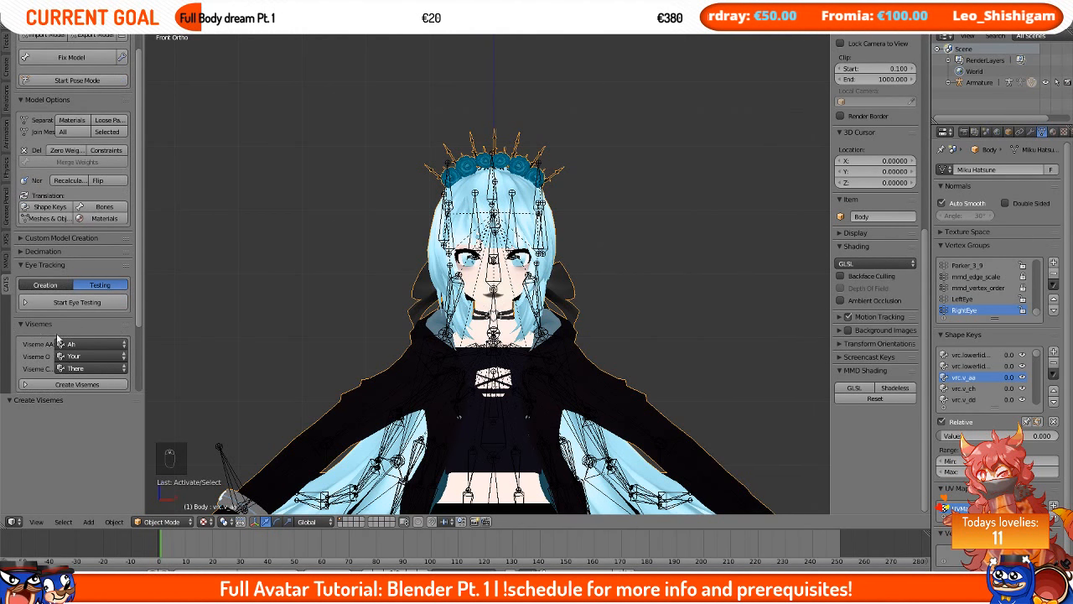
scroll(402, 338, up, 2)
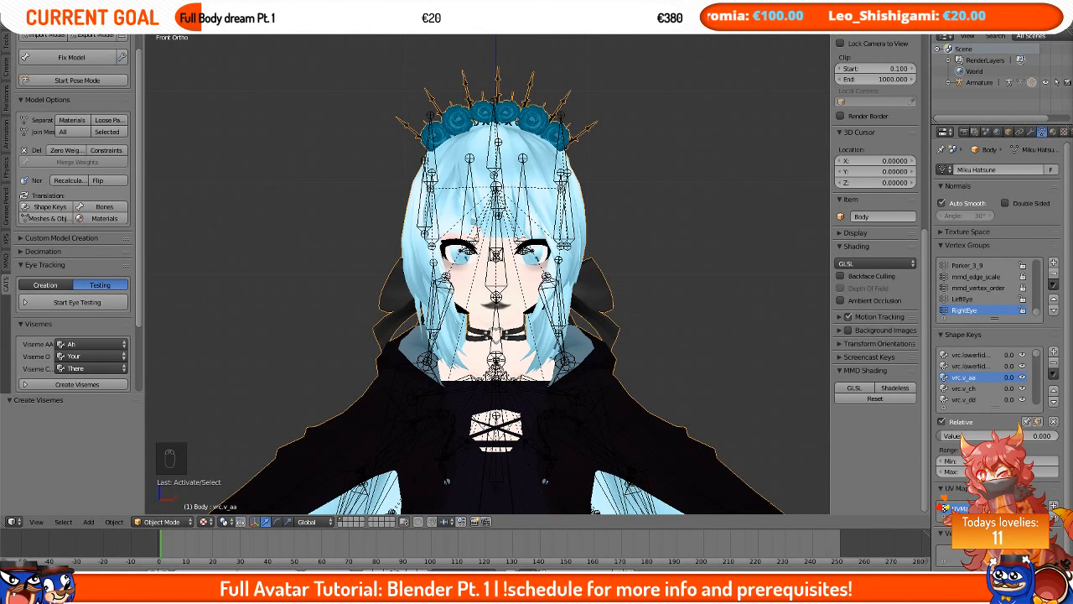
scroll(743, 241, down, 1)
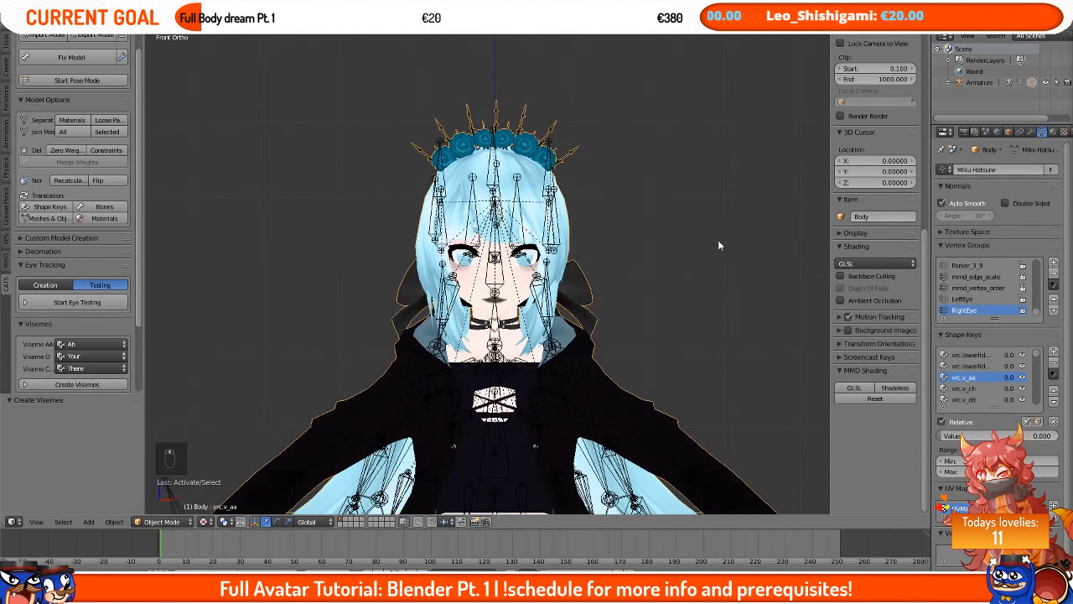
middle_drag(482, 247, 517, 193)
key(KP_1)
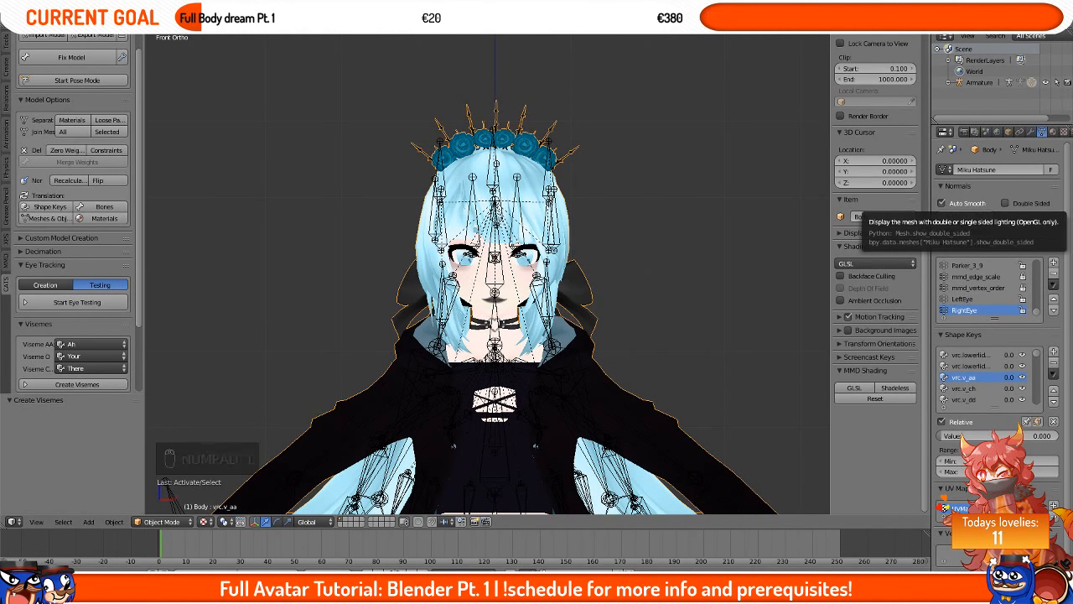
Step: Switch to File Explorer, open the model's Blackberri texture folder and select ga.png
drag(1072, 141, 300, 111)
double_click(369, 241)
double_click(373, 229)
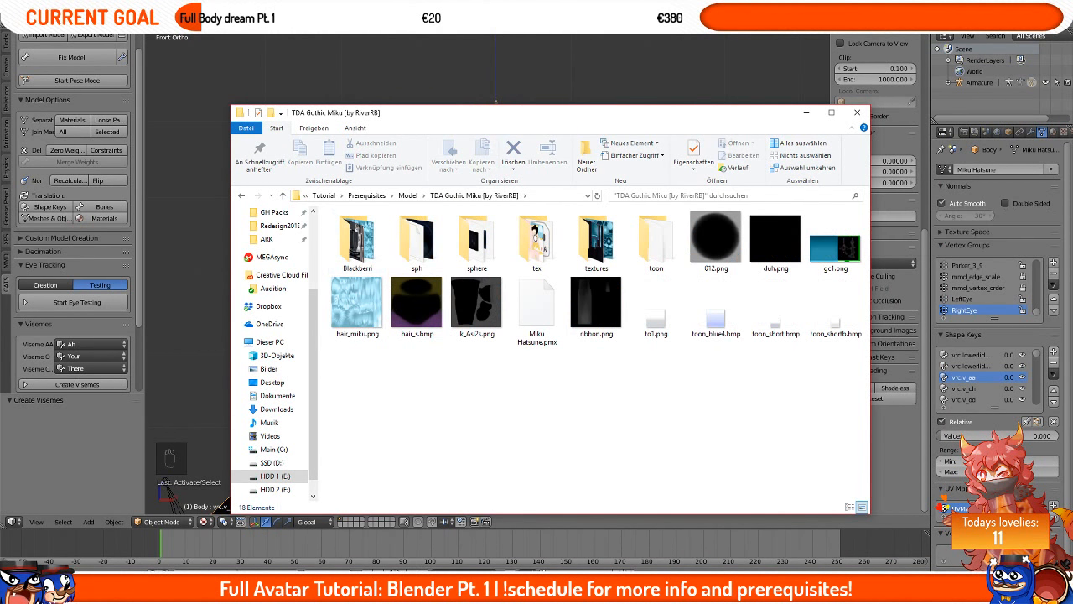
click(807, 112)
scroll(520, 194, up, 2)
key(alt+Tab)
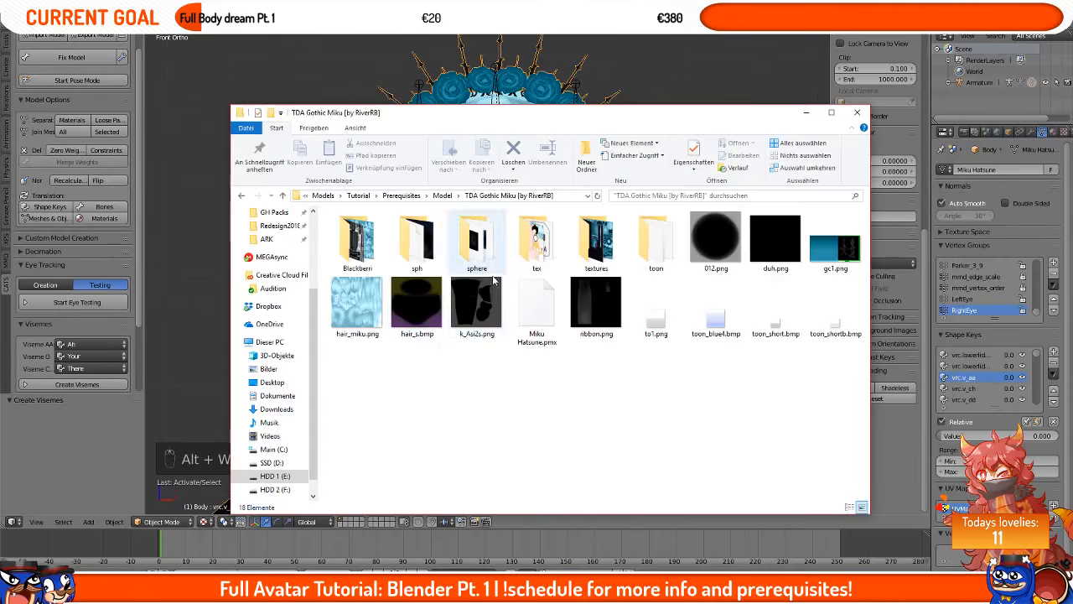
double_click(358, 239)
click(367, 266)
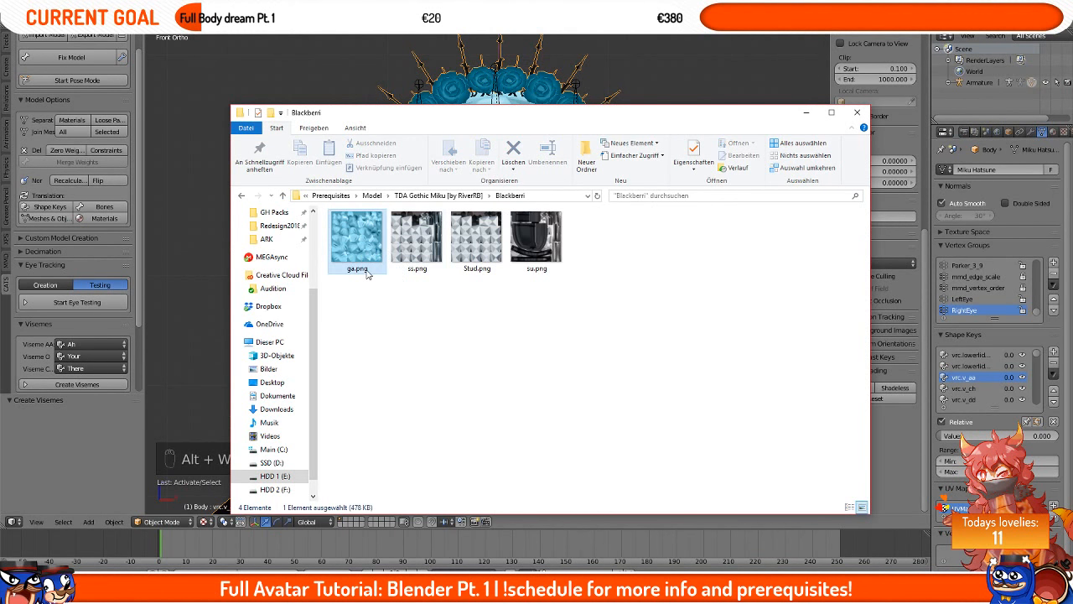
Step: Browse the model's tex, sph and textures folders in File Explorer
key(BackSpace)
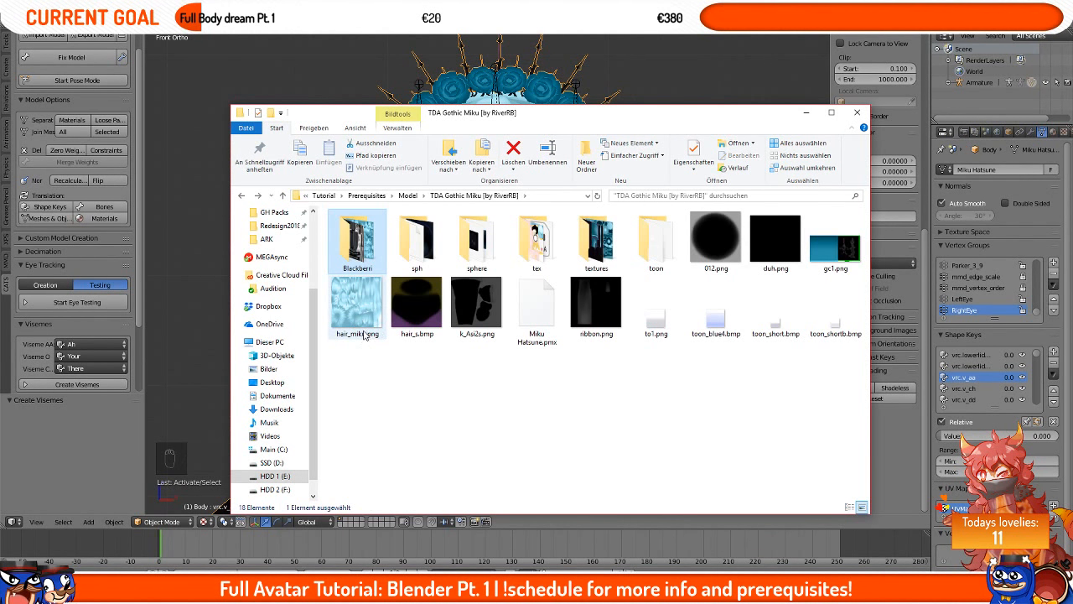
double_click(536, 240)
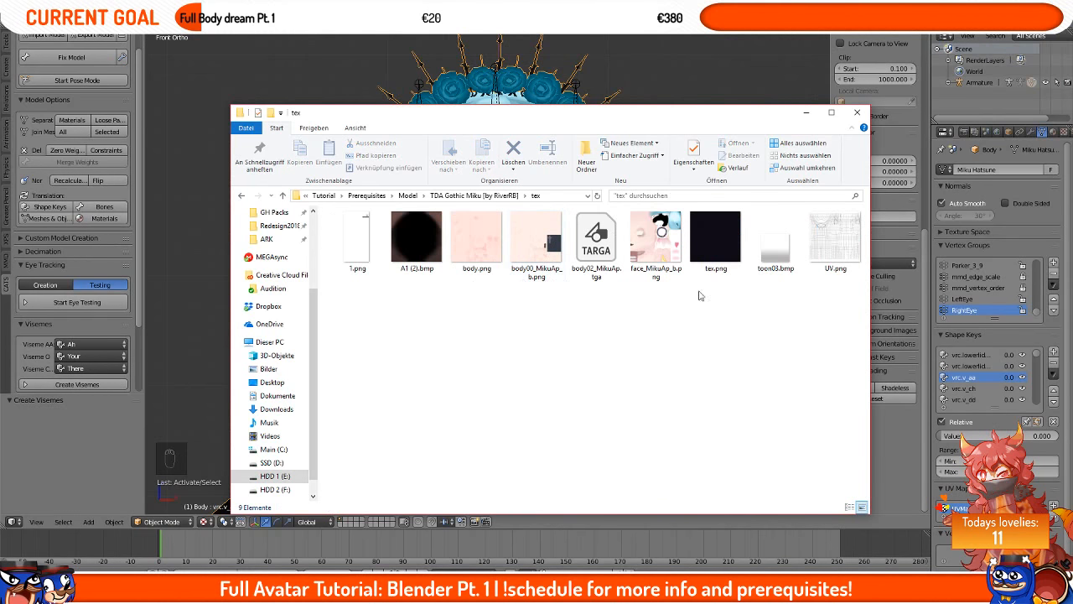
key(BackSpace)
double_click(477, 241)
key(BackSpace)
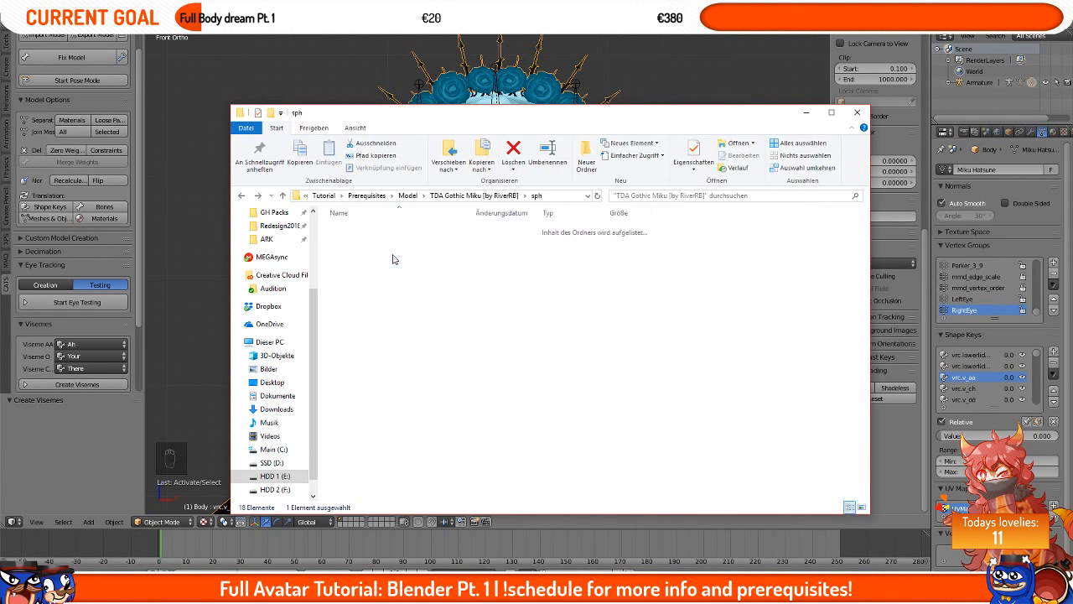
click(598, 251)
double_click(599, 252)
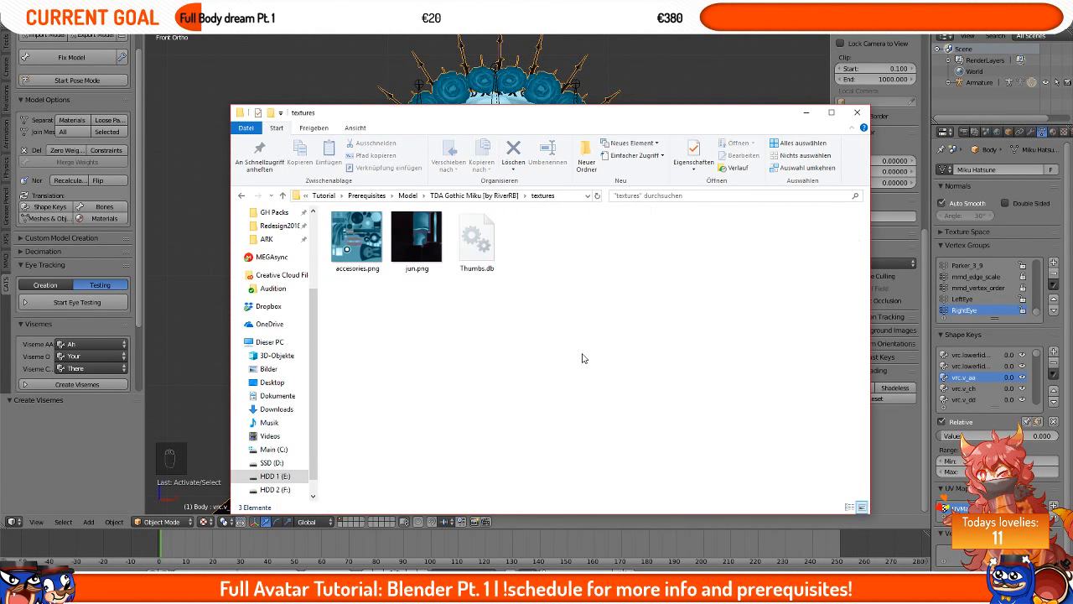
key(BackSpace)
Step: Return to Blender, separate the model's mesh by materials and select the right hair part
click(471, 63)
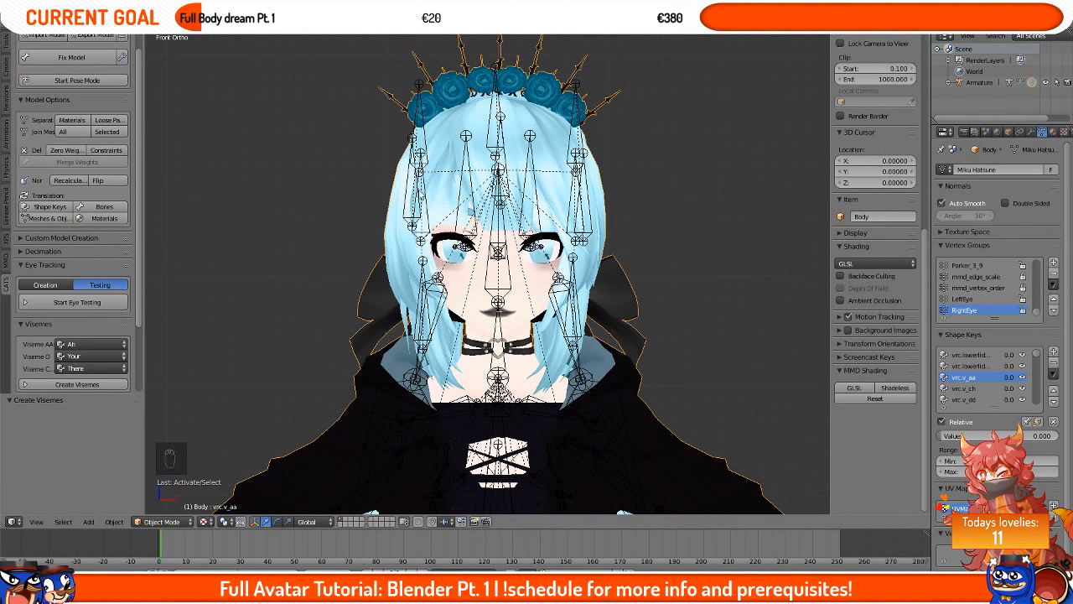
scroll(129, 199, up, 1)
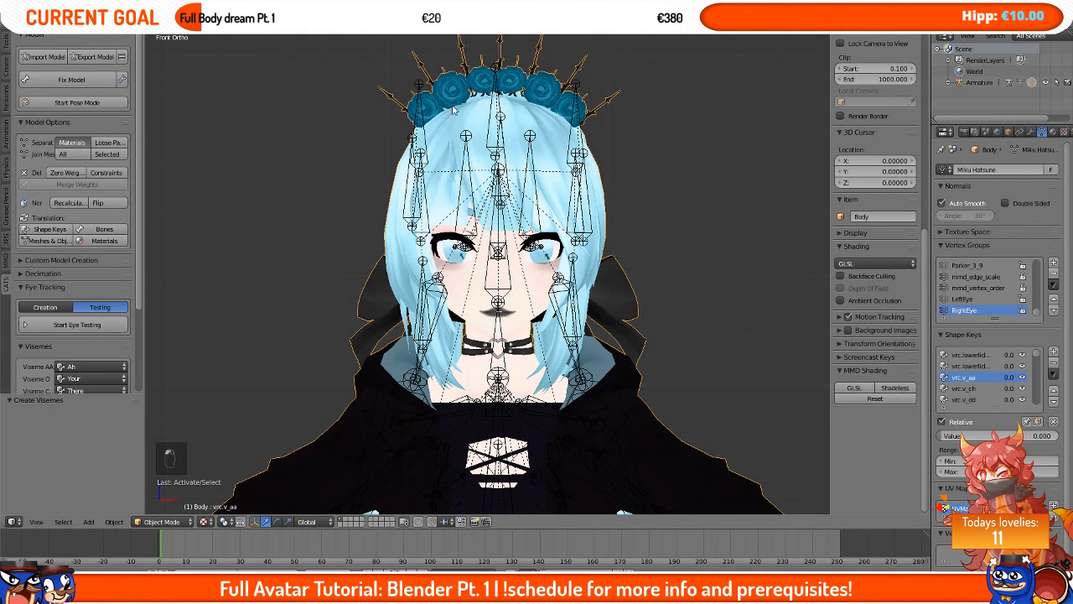
right_click(430, 195)
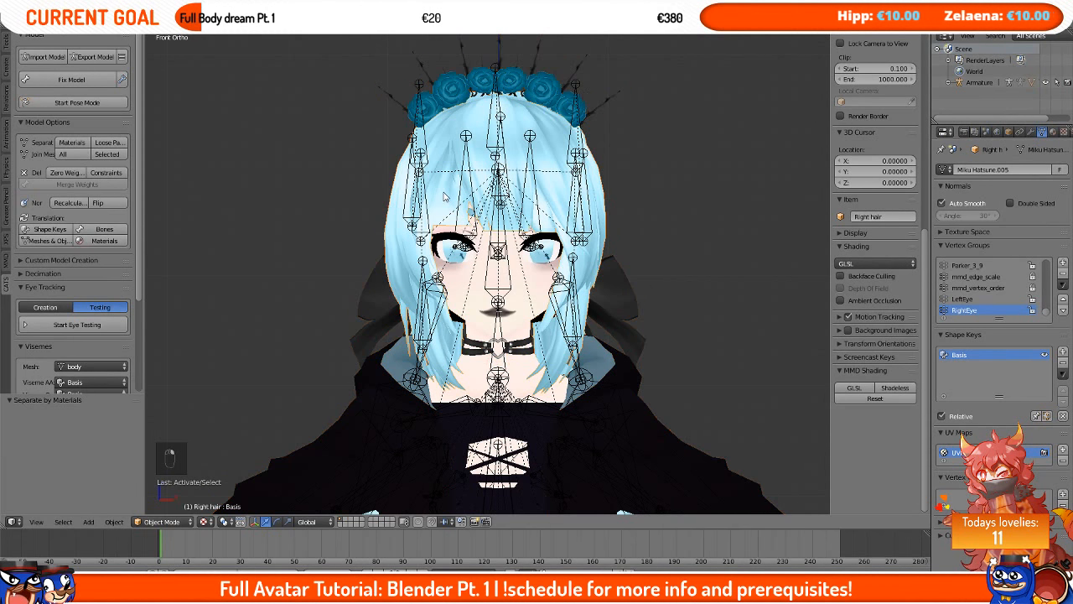
key(g)
right_click(367, 237)
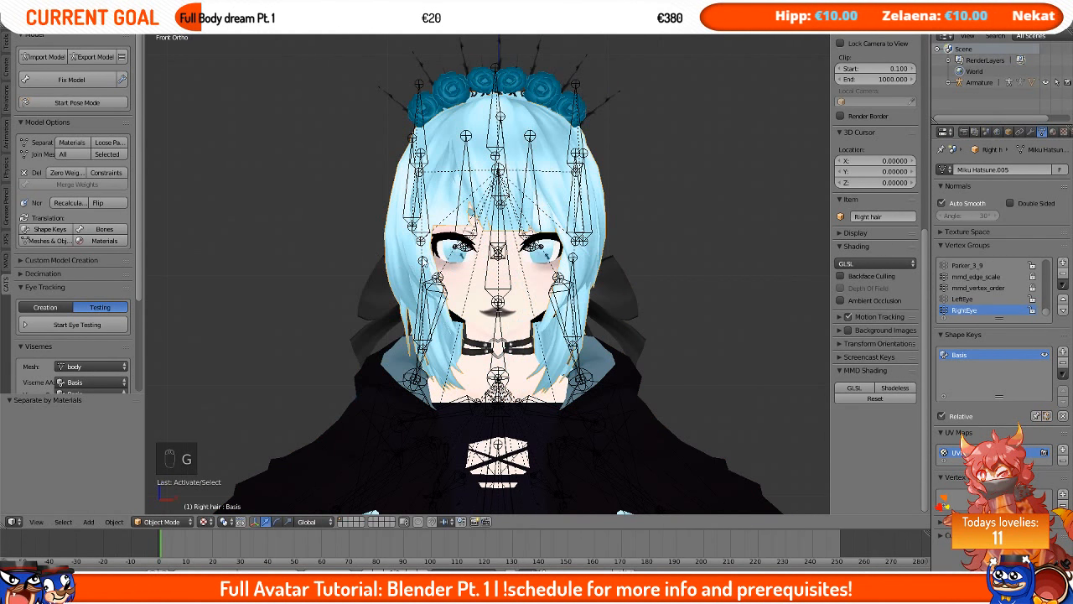
Step: Orbit around the head and try moving the right hair part, cancelling the move
middle_drag(421, 258, 522, 266)
middle_drag(545, 216, 480, 211)
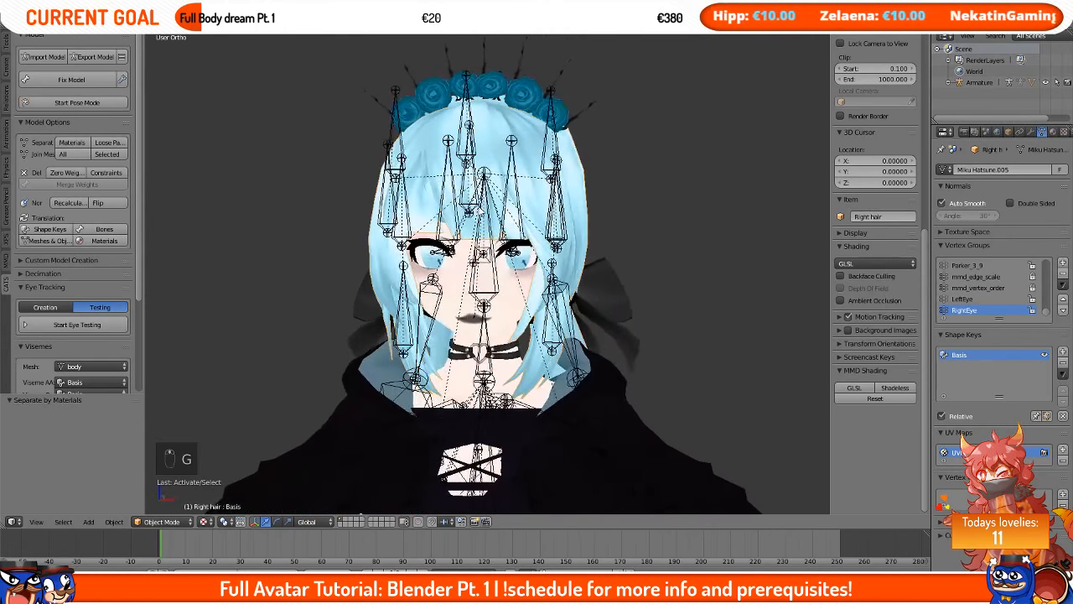
key(KP_1)
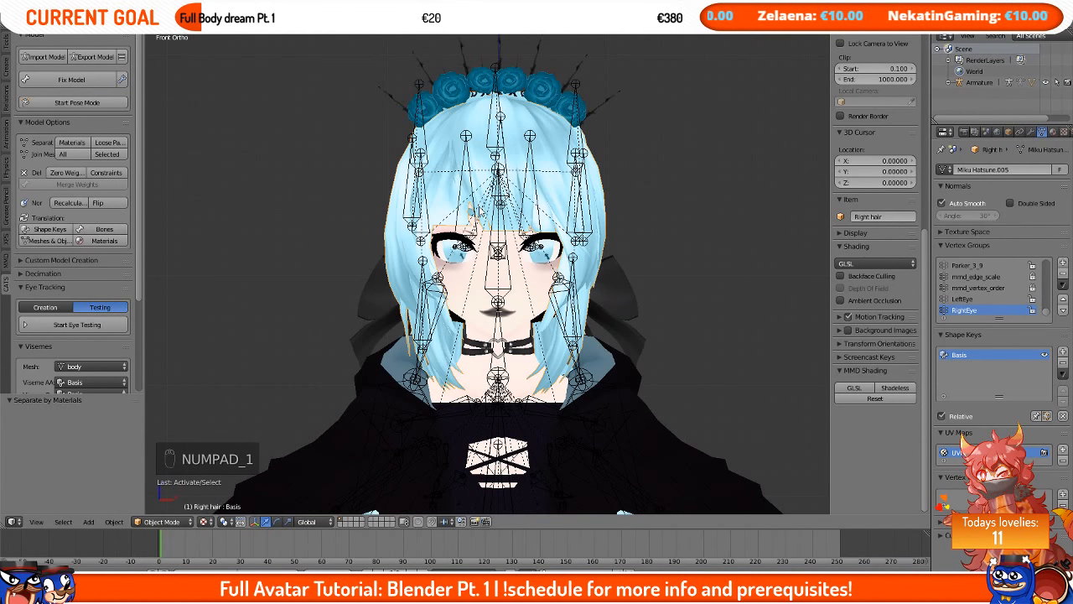
key(g)
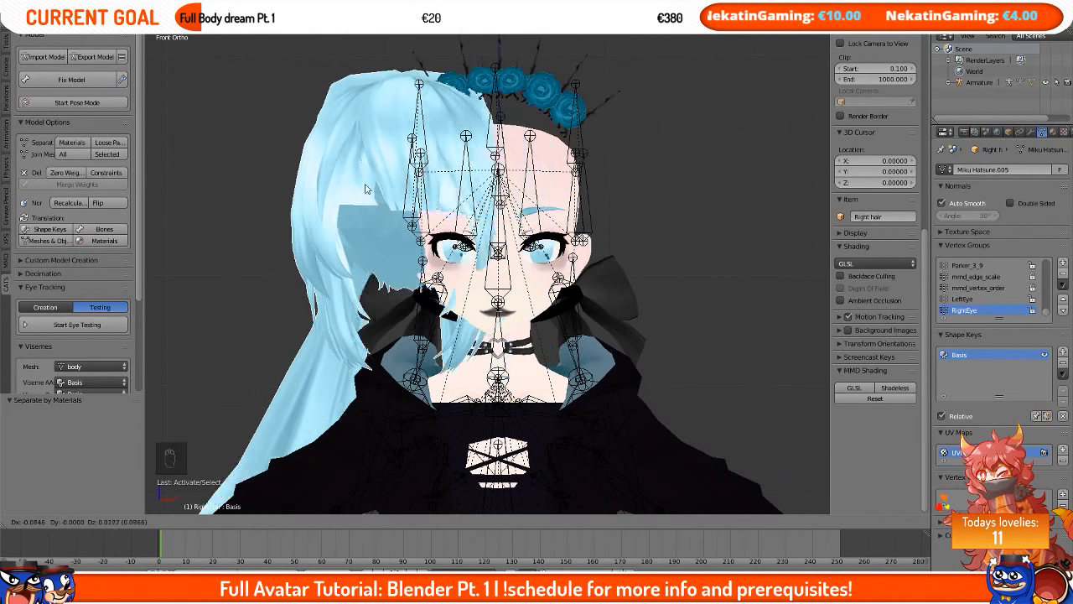
right_click(465, 192)
Step: Open the right hair's texture settings and toggle the hair_miku texture off and back on
scroll(498, 222, up, 1)
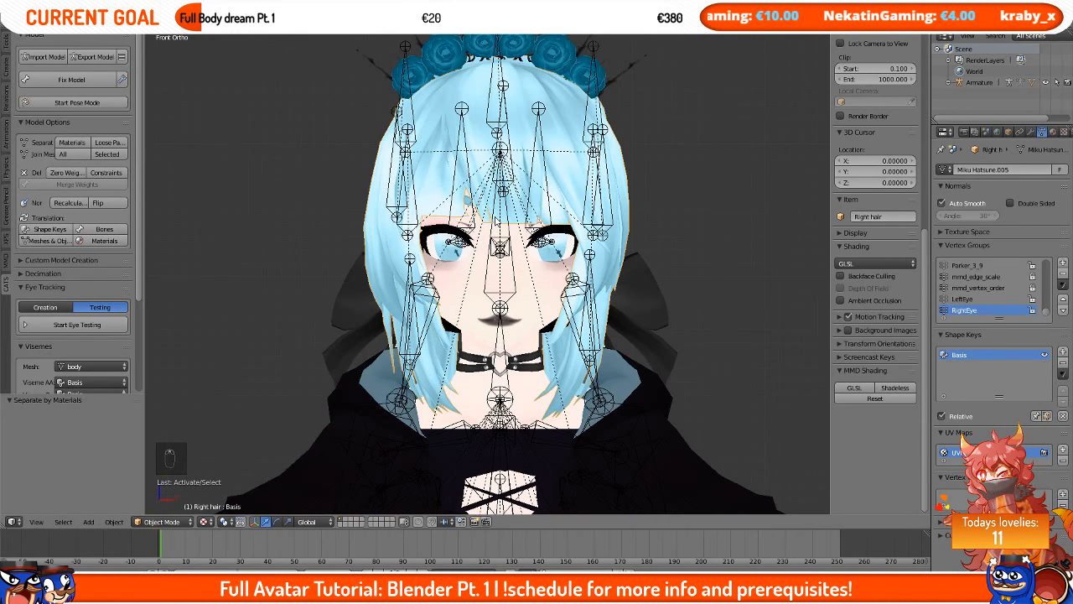
scroll(493, 216, up, 2)
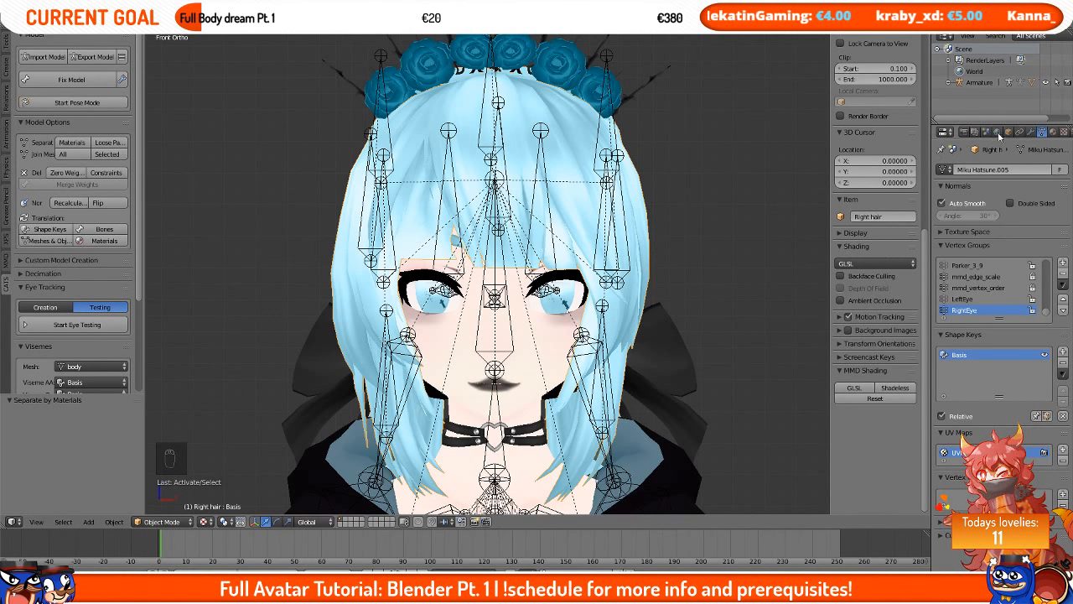
click(1054, 134)
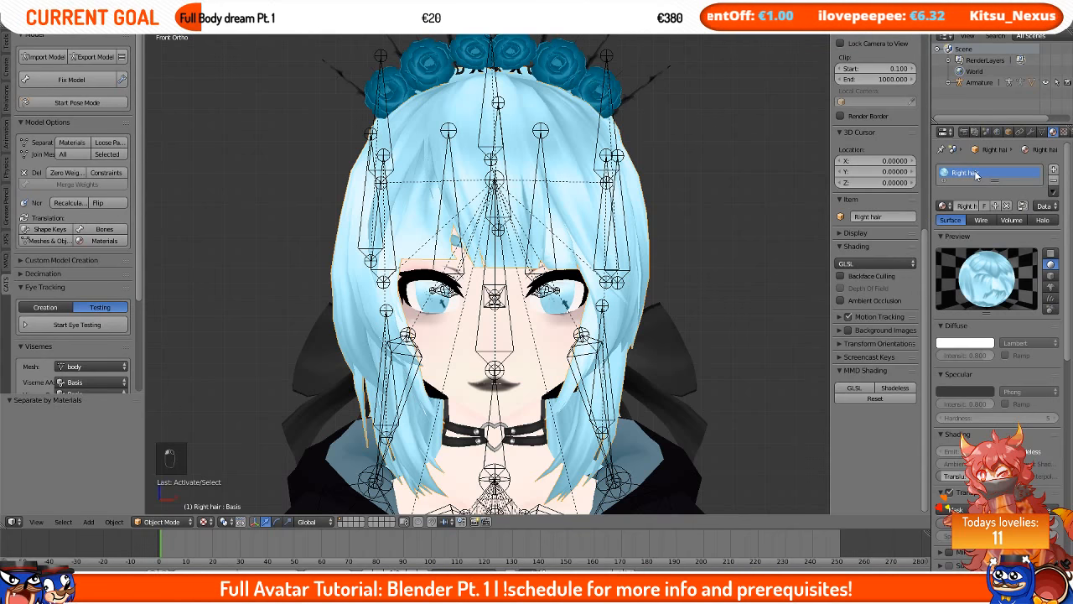
click(1063, 132)
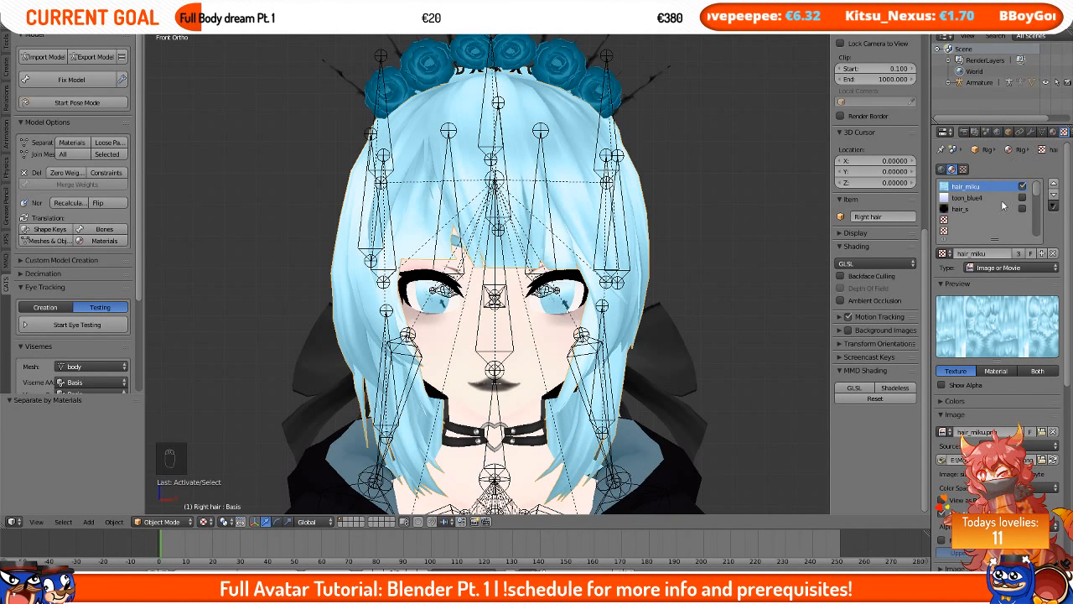
click(1023, 187)
click(1022, 187)
click(1023, 187)
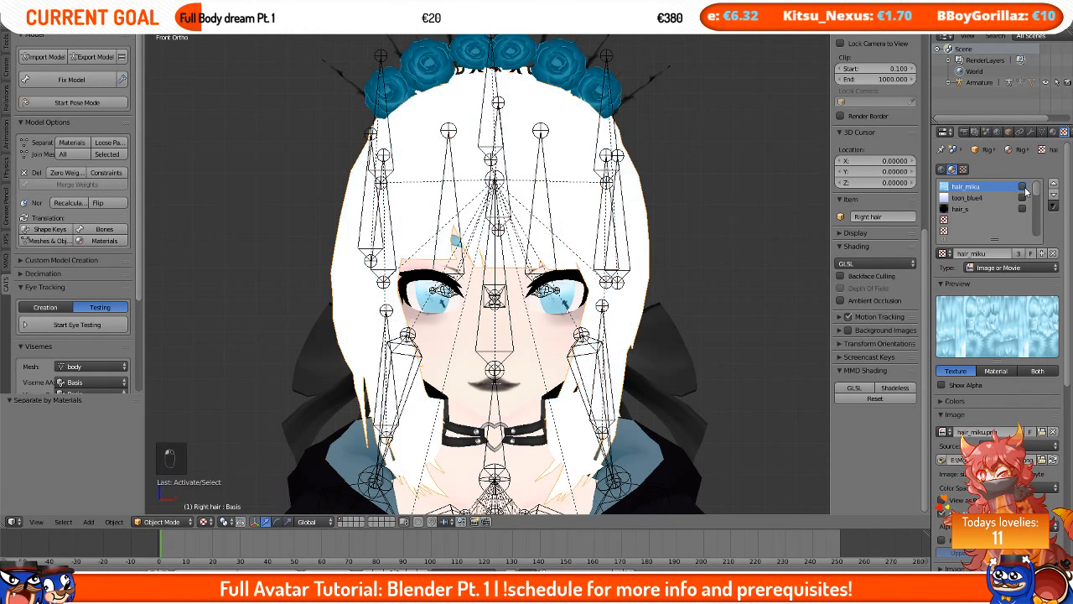
click(1023, 187)
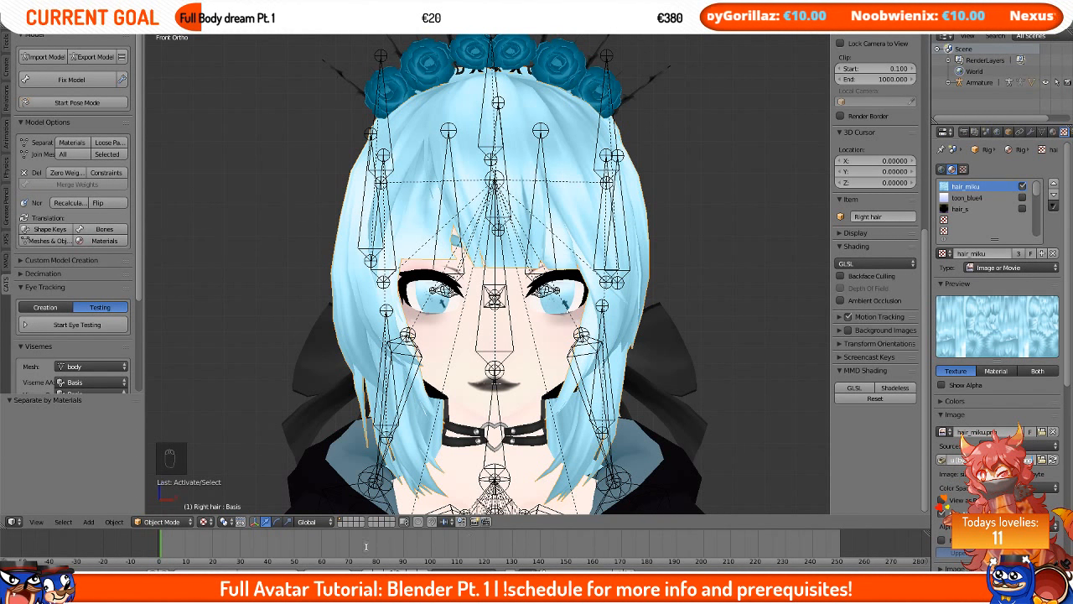
Step: Switch to File Explorer, open hair_miku.png in Photoshop and close the Untitled-2 document
key(alt+Tab)
drag(357, 309, 353, 343)
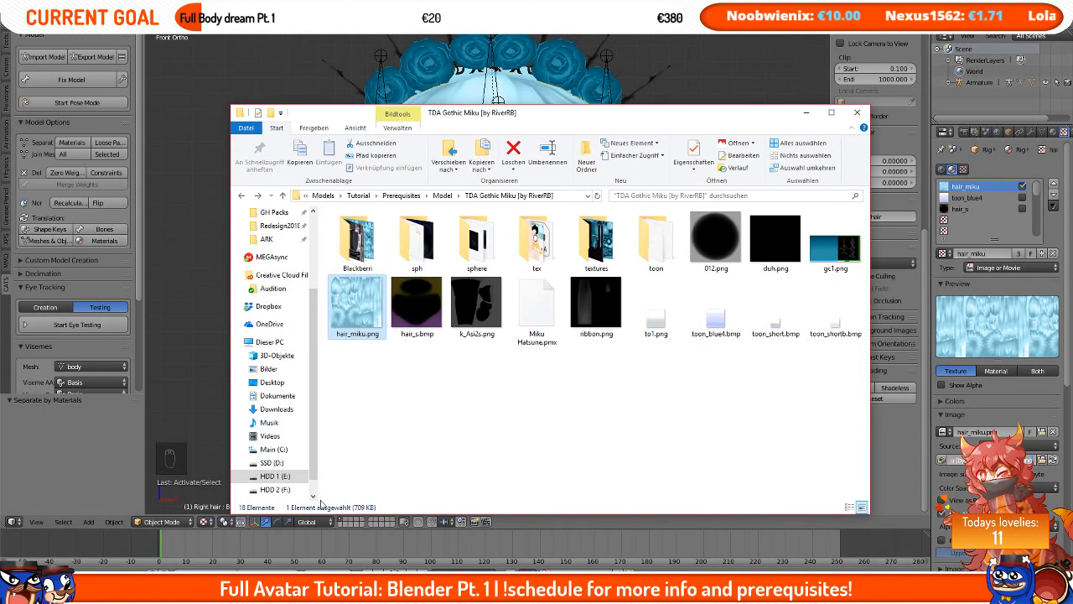
drag(320, 558, 684, 46)
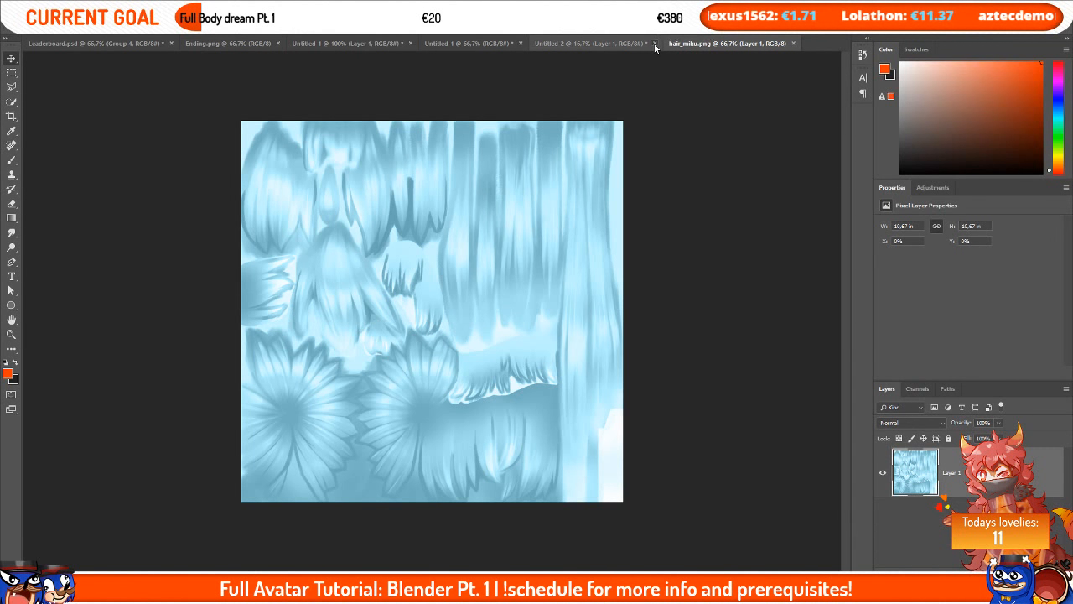
click(655, 44)
click(533, 221)
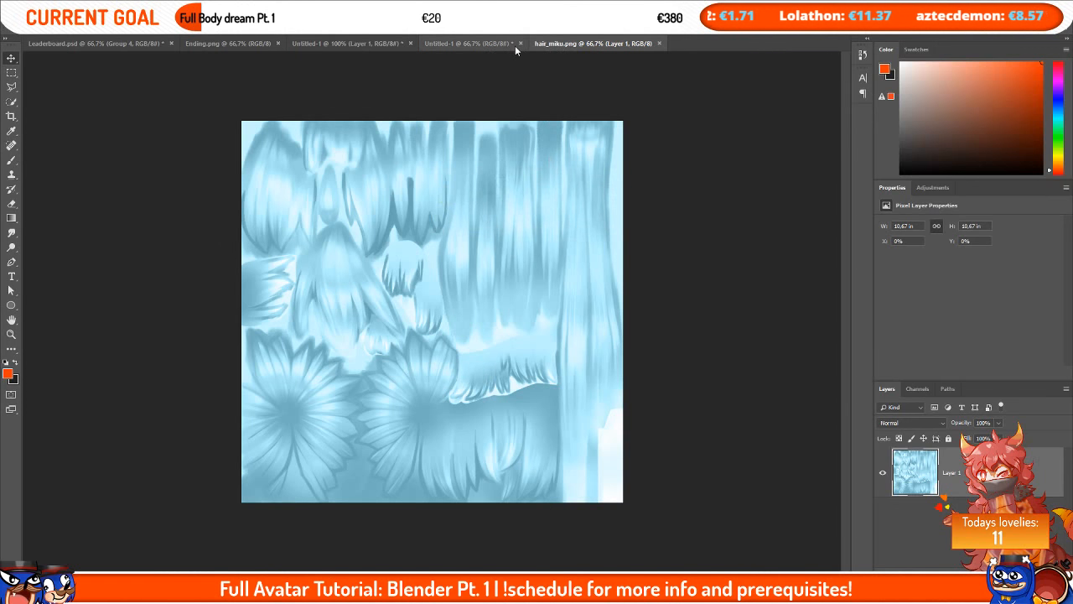
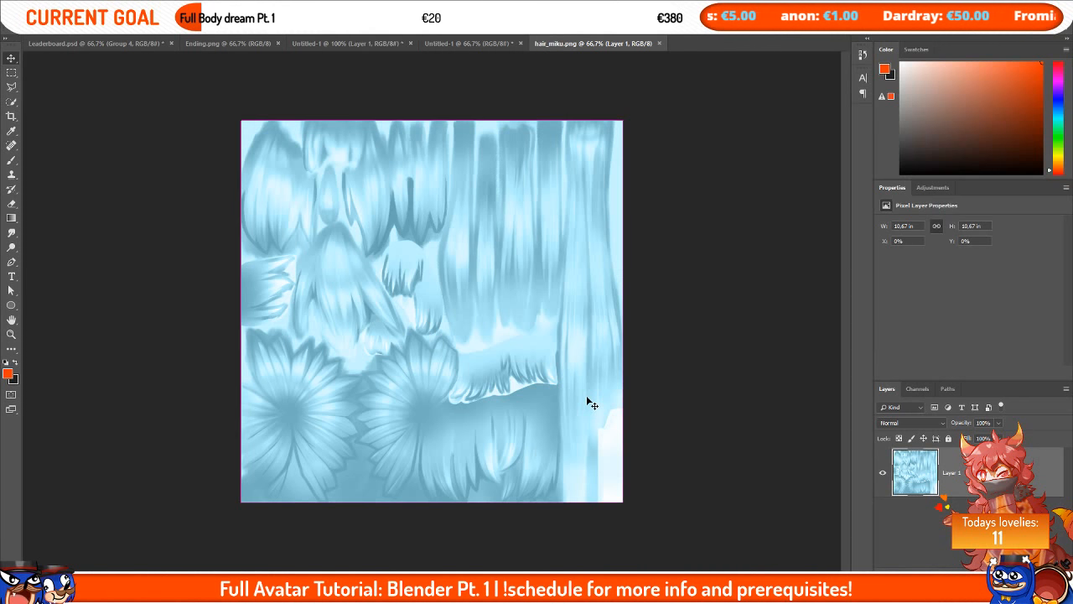
Step: Recolour the hair texture with Hue/Saturation, setting hue to +142 and saturation to +32
key(ctrl+u)
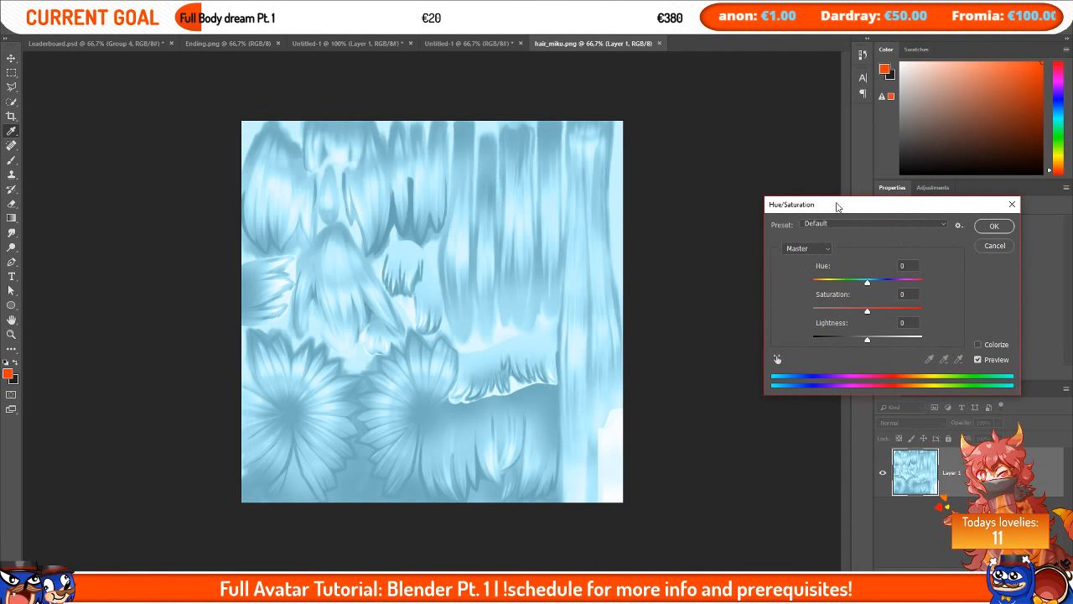
drag(837, 207, 689, 159)
drag(718, 237, 732, 264)
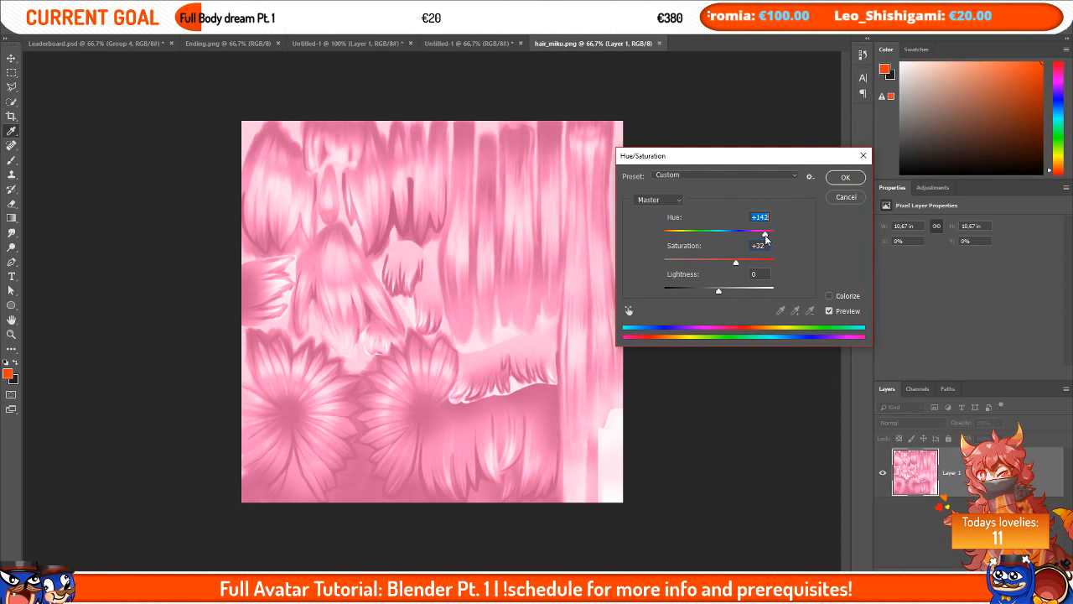
drag(769, 239, 768, 238)
click(845, 177)
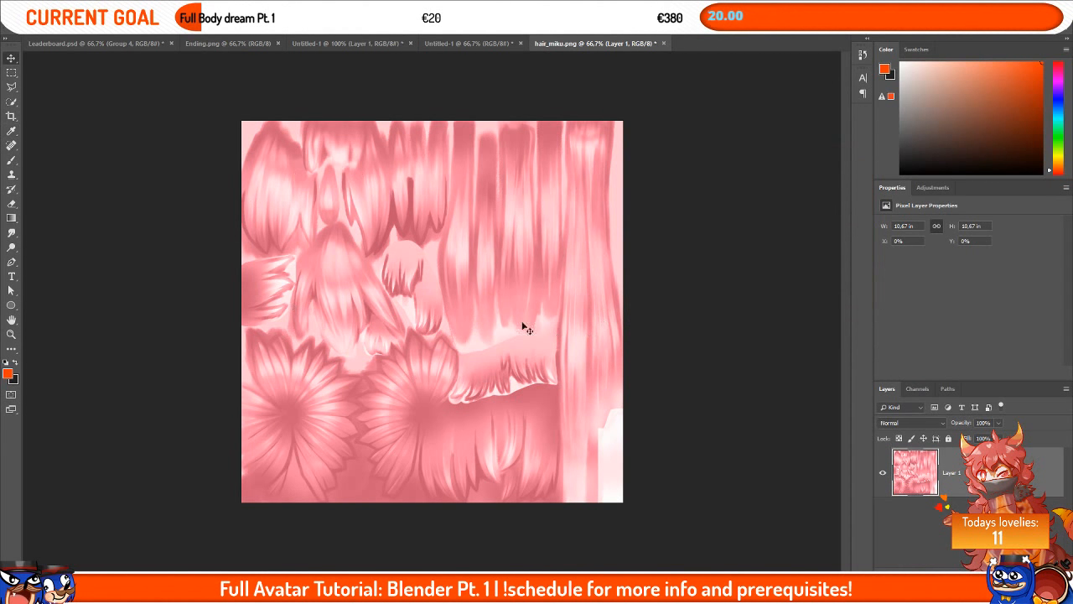
Step: Save hair_miku.png and reload the hair image in Blender's texture settings
key(ctrl+s)
click(378, 545)
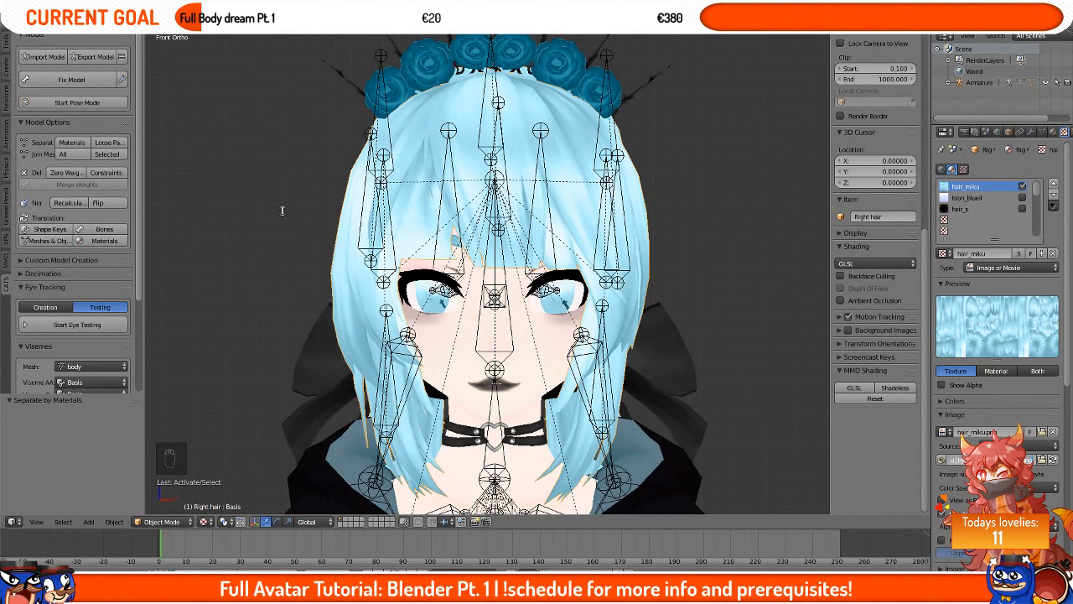
mouse_move(421, 241)
middle_down()
mouse_move(519, 252)
mouse_move(452, 243)
mouse_move(470, 235)
mouse_move(404, 245)
middle_up()
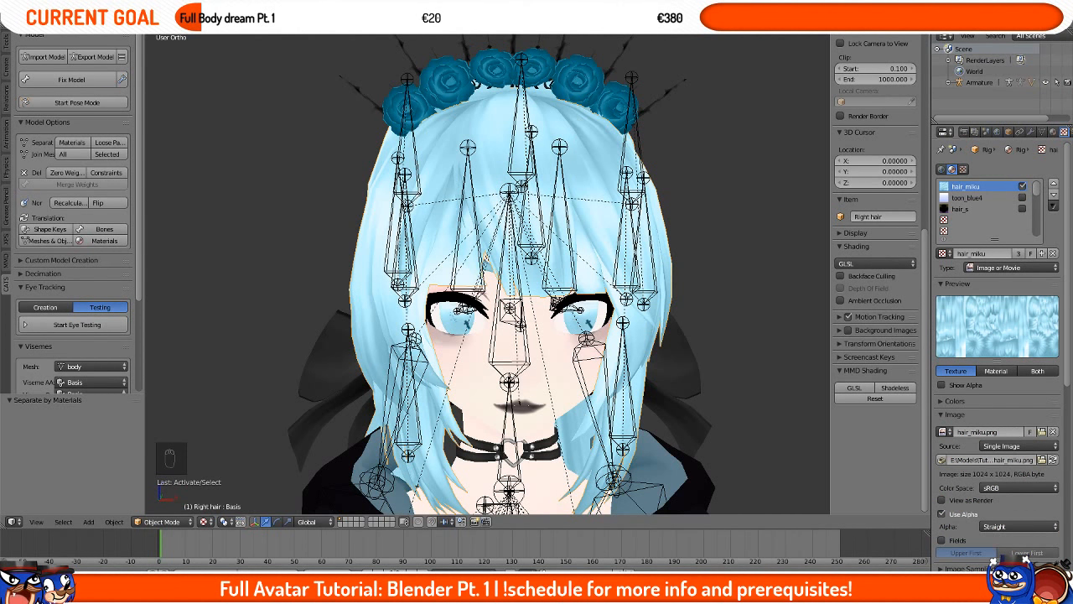
click(1054, 460)
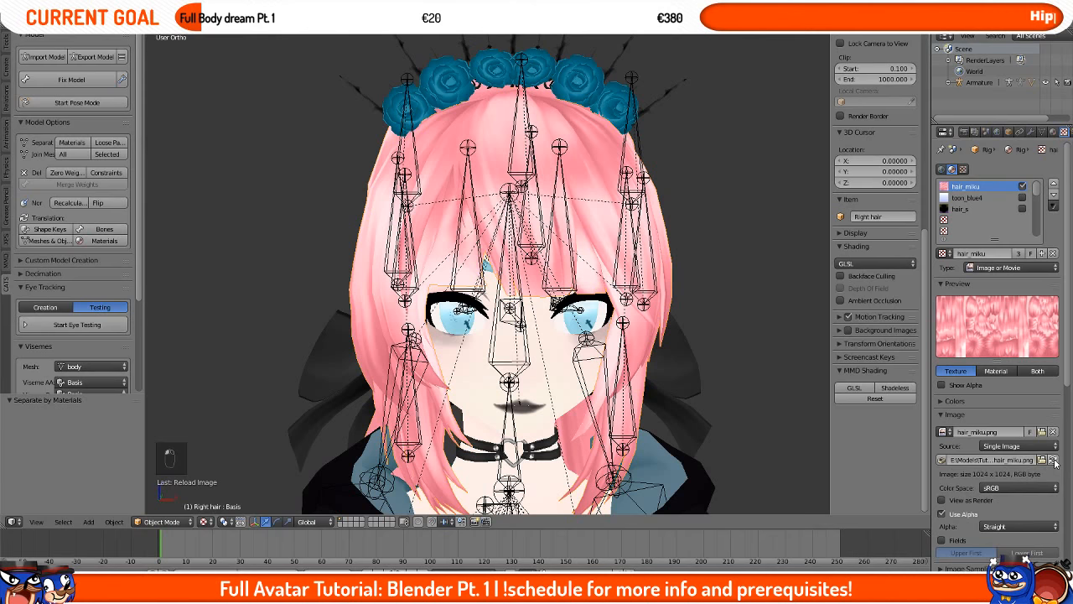
Step: Select the right hair part and hide it to expose the face underneath
mouse_move(533, 243)
middle_down()
mouse_move(593, 251)
mouse_move(725, 237)
mouse_move(640, 245)
mouse_move(562, 224)
mouse_move(517, 231)
middle_up()
scroll(560, 224, down, 12)
scroll(517, 232, up, 10)
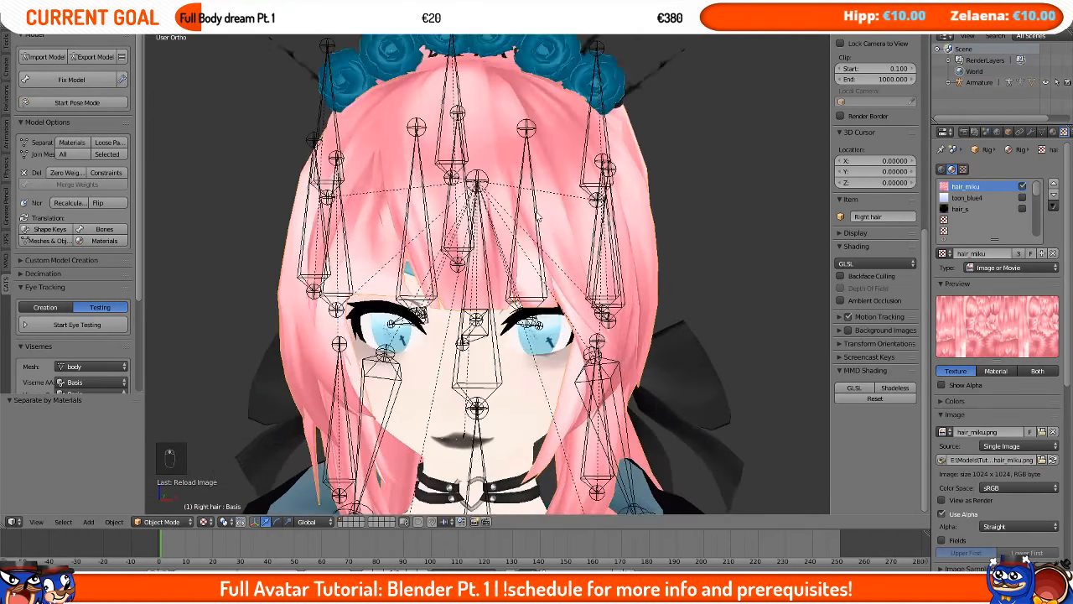
middle_drag(510, 325, 533, 319)
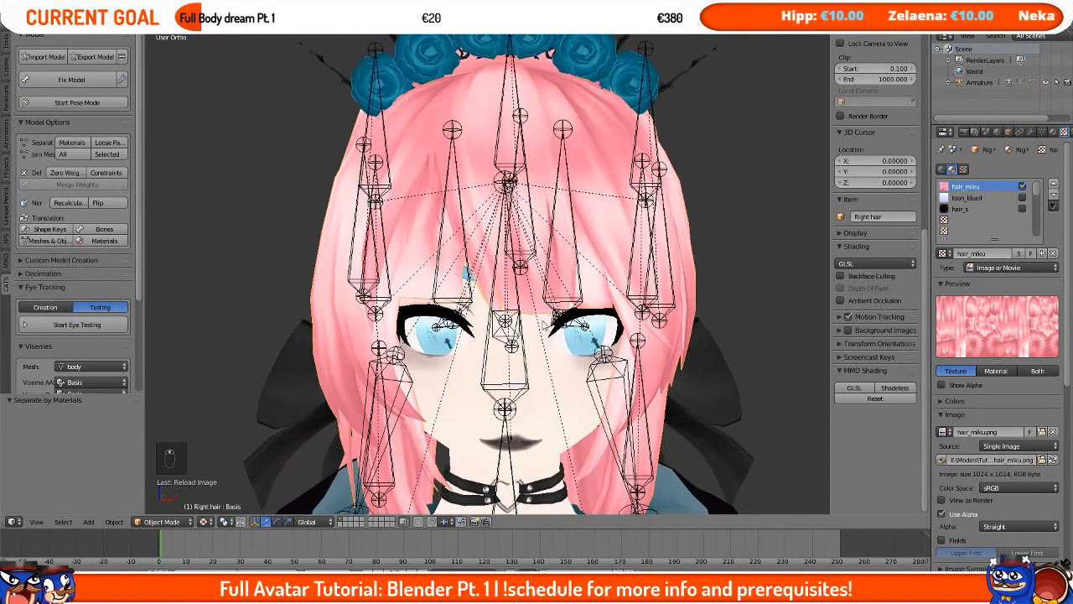
scroll(533, 318, up, 3)
right_click(458, 276)
middle_drag(458, 277, 462, 205)
right_click(426, 131)
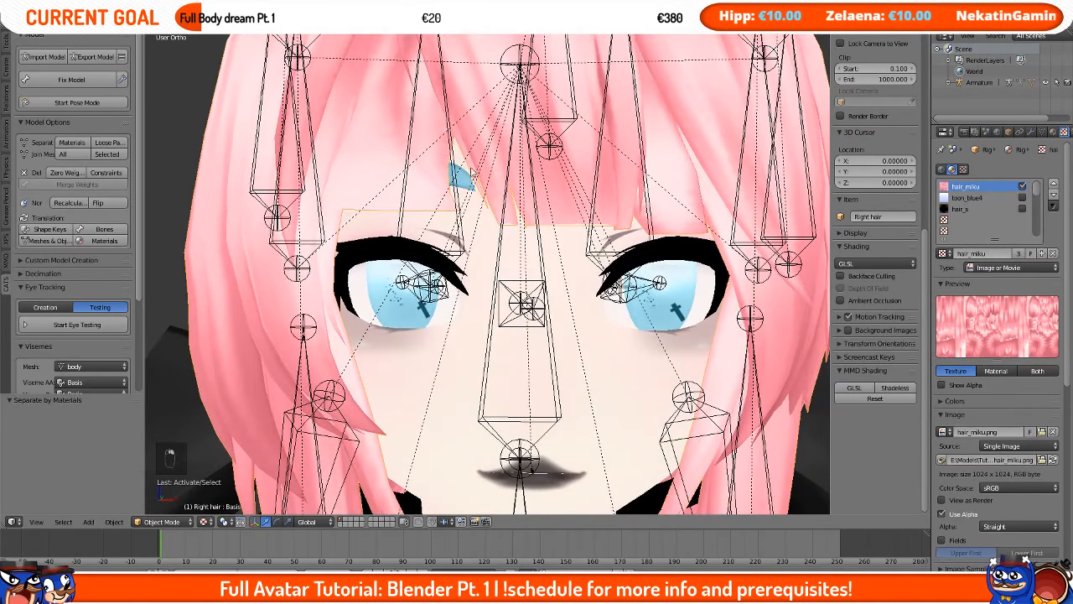
scroll(474, 172, down, 4)
right_click(537, 155)
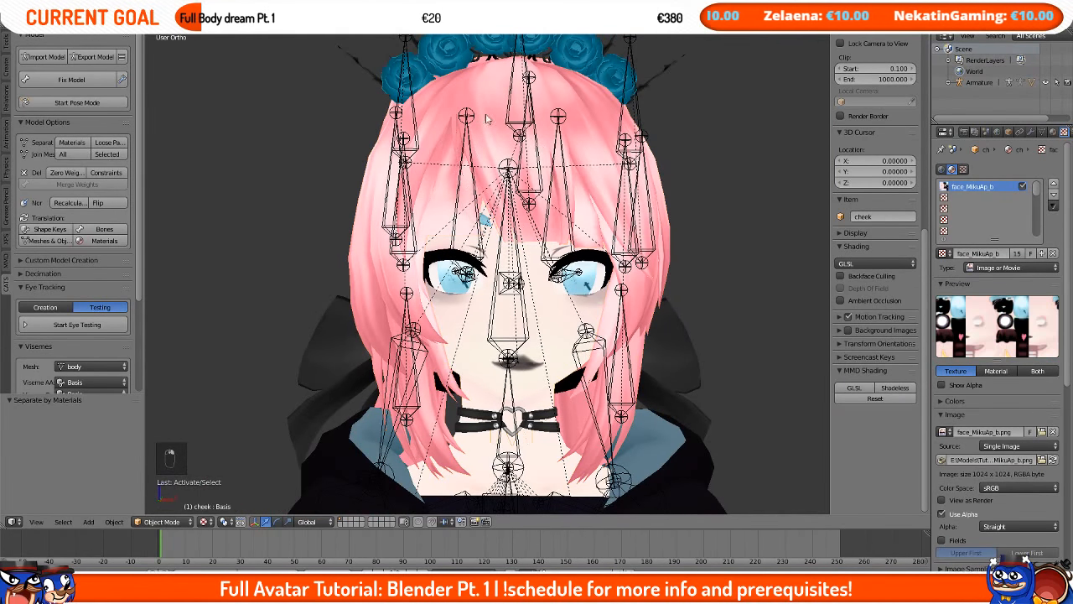
right_click(537, 154)
right_click(537, 154)
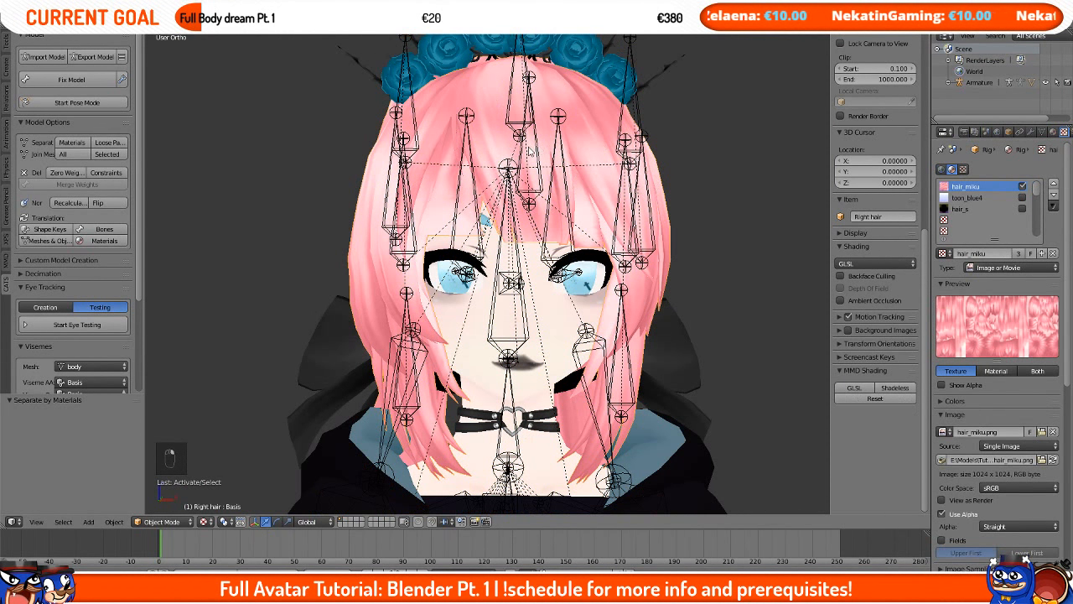
key(h)
Step: Select the face mesh, switch to File Explorer and open face_MikuAp_b.png in Photoshop
scroll(453, 223, up, 3)
right_click(453, 223)
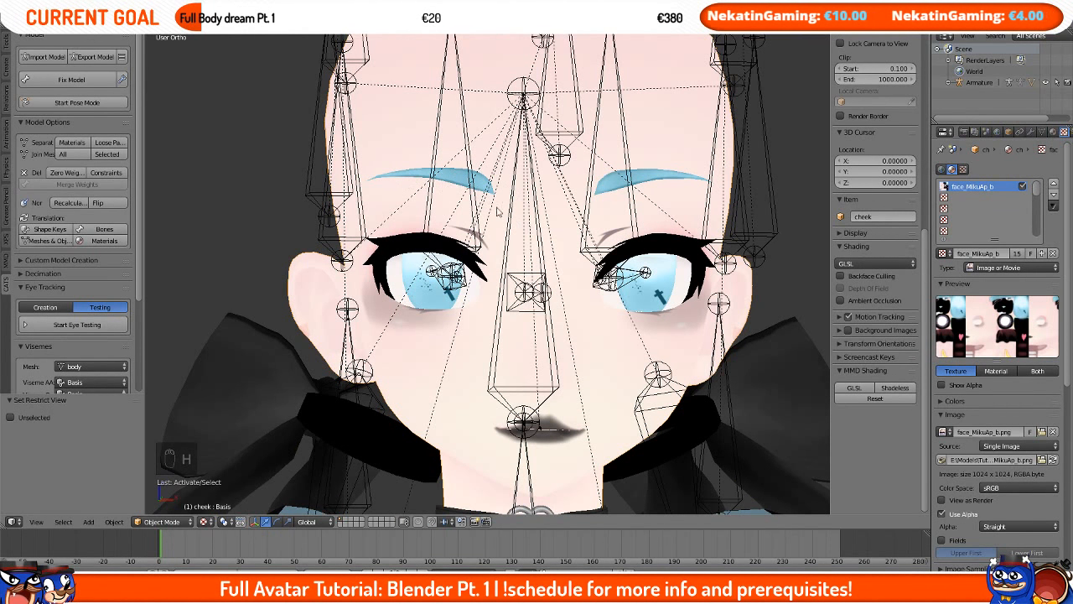
key(alt+Tab)
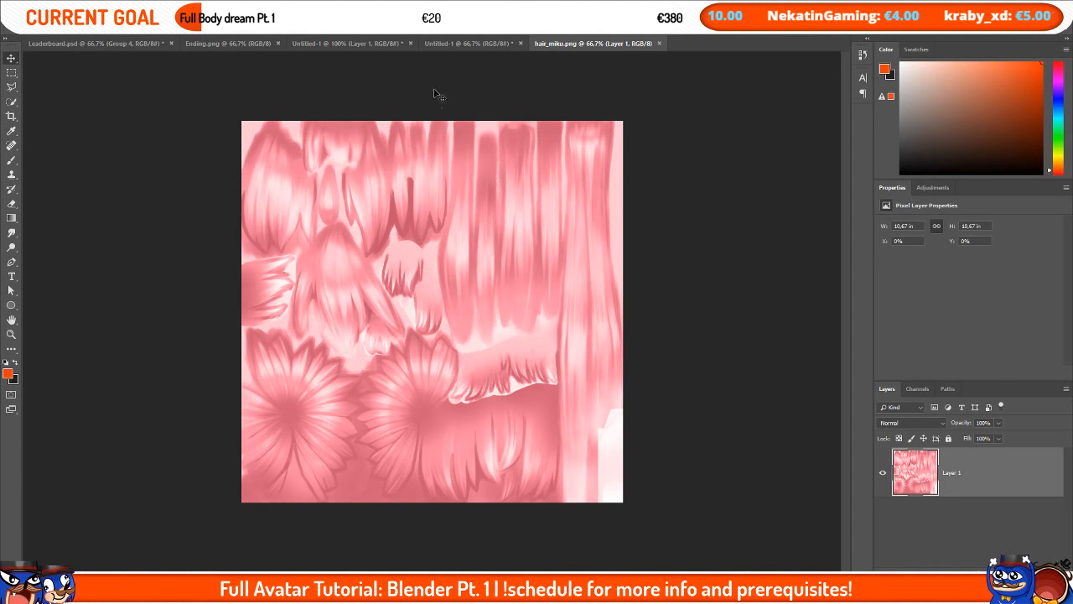
key(alt+Tab)
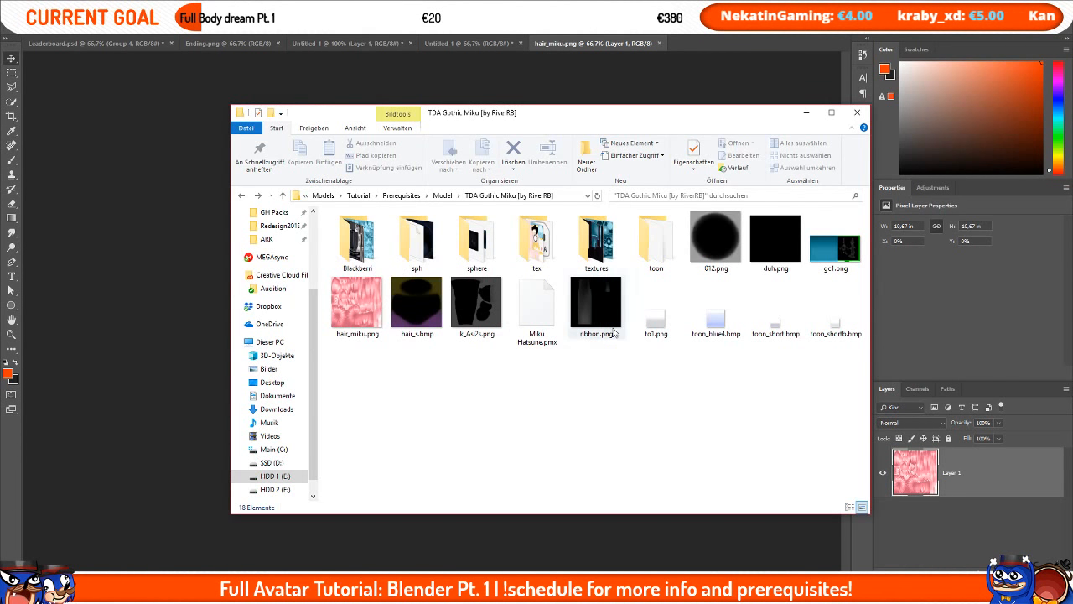
double_click(537, 241)
drag(655, 239, 719, 38)
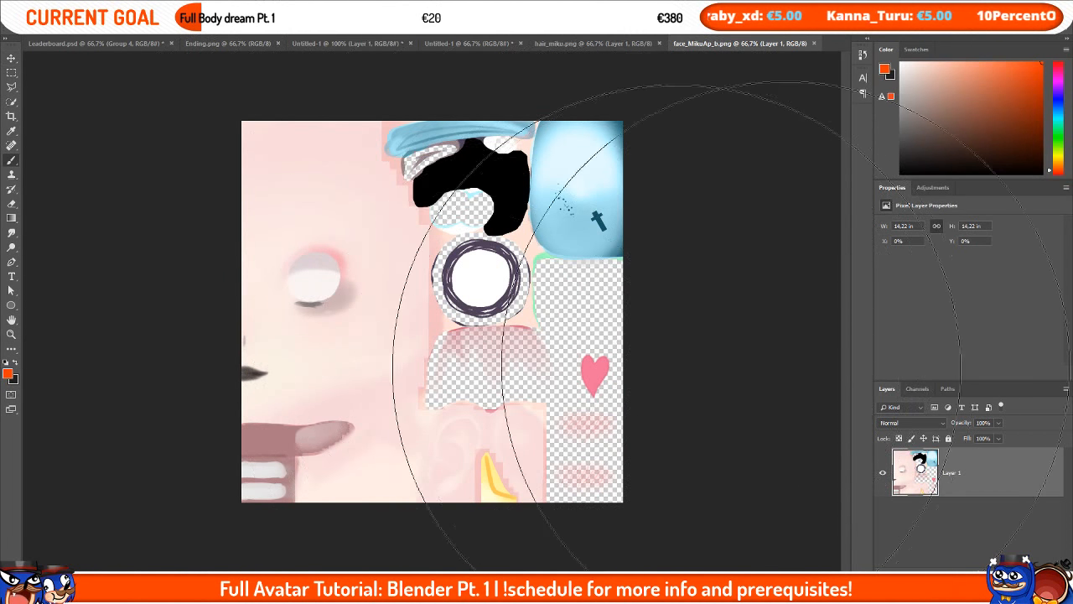
Step: Add a new layer on the face texture and sample the pink hair colour from hair_miku.png
mouse_move(567, 300)
alt+right_down()
mouse_move(395, 334)
mouse_move(470, 383)
alt+right_up()
key(ctrl+shift+alt+n)
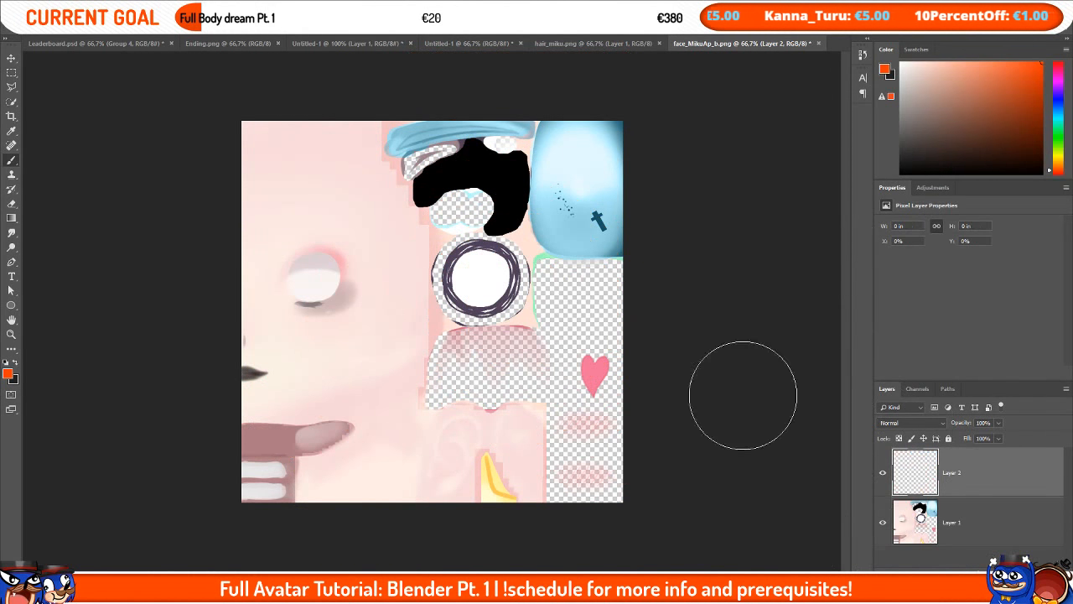
alt+right_drag(431, 268, 403, 270)
click(585, 43)
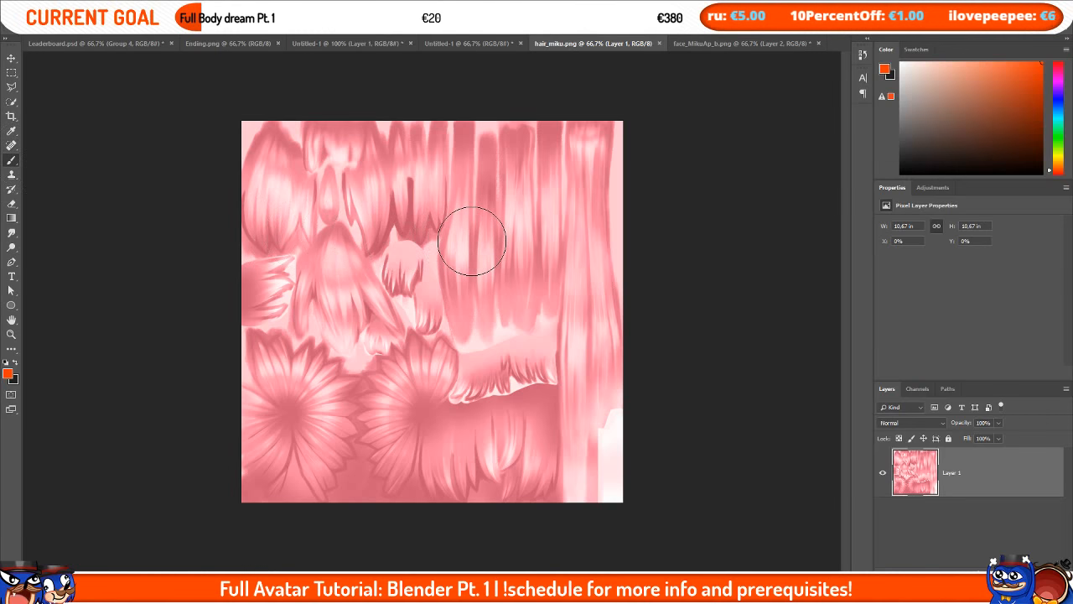
alt+drag(359, 268, 314, 244)
click(742, 42)
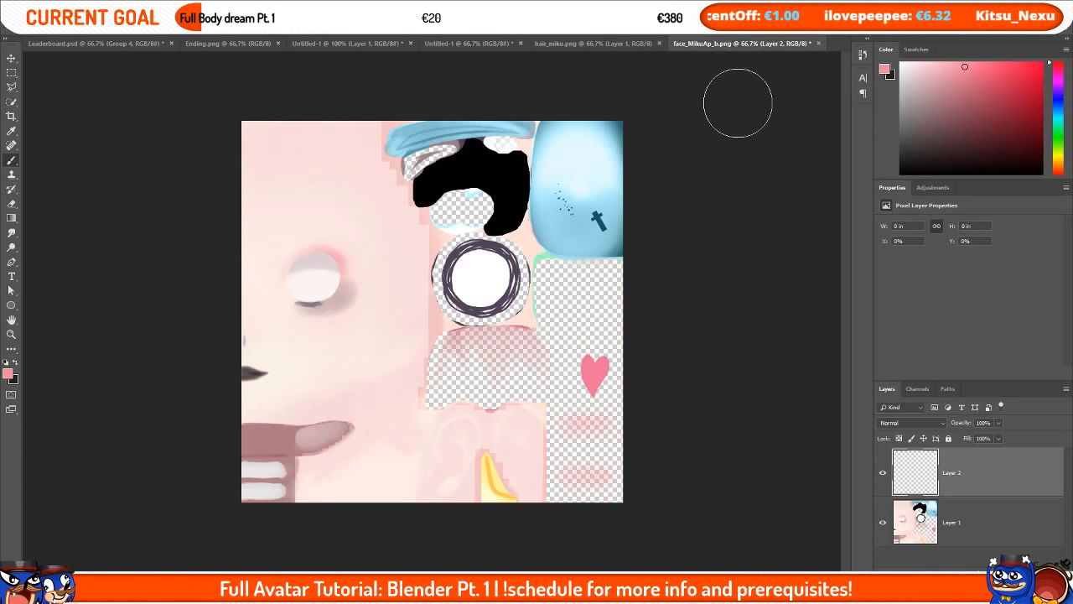
Step: Zoom in and paint pink over the blue hair strip at the top of the face texture
key(ctrl+plus)
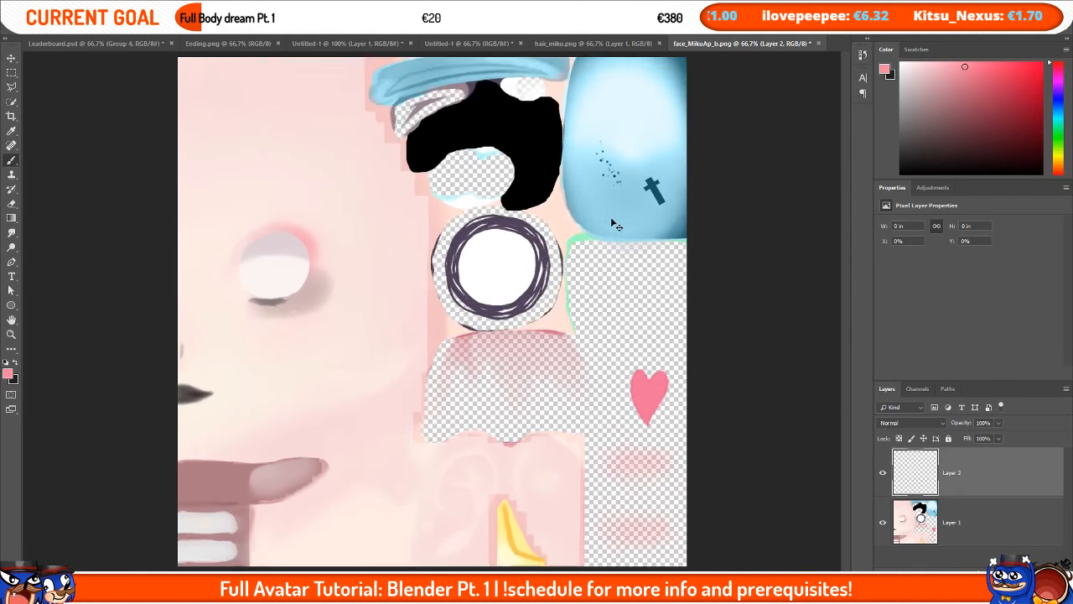
scroll(611, 191, up, 3)
alt+right_drag(436, 166, 387, 188)
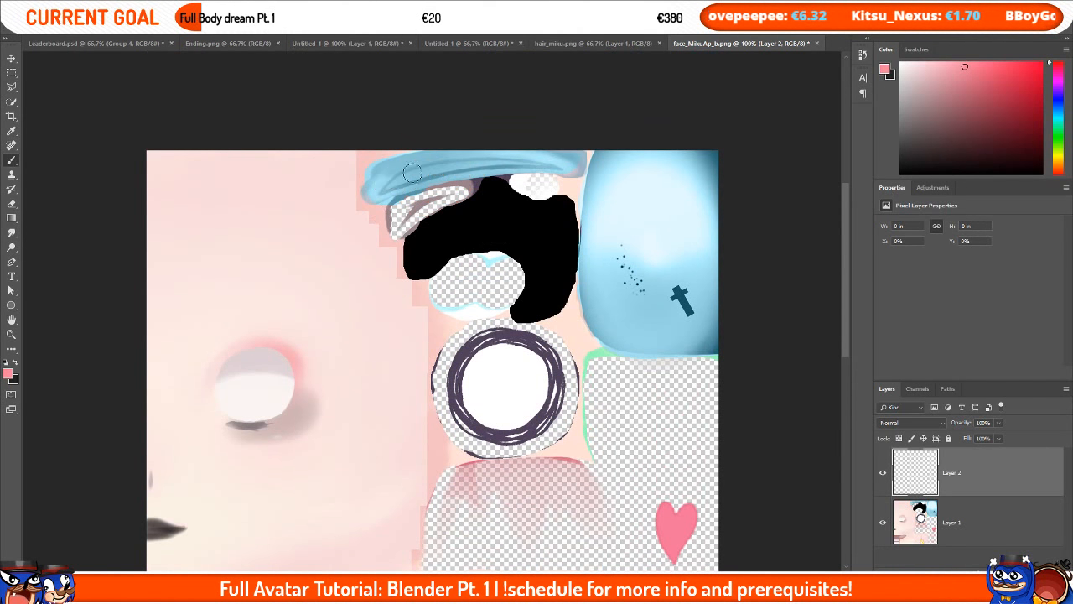
mouse_move(385, 190)
mouse_down()
mouse_move(374, 191)
mouse_move(403, 171)
mouse_move(568, 158)
mouse_move(535, 154)
mouse_up()
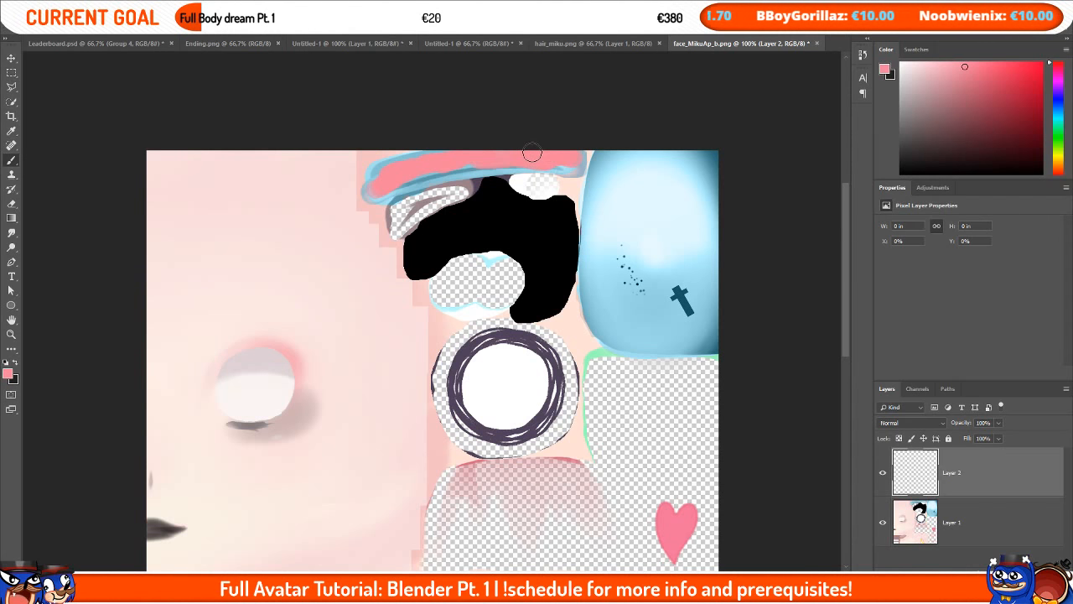
drag(410, 162, 377, 178)
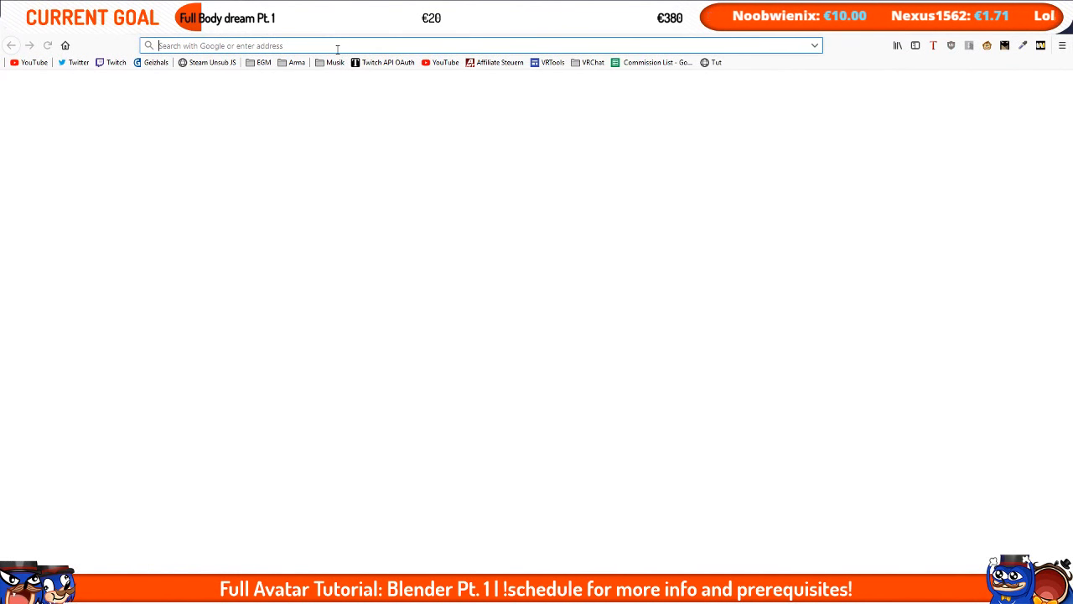
Step: Search the web for mmd model download and browse a DeviantArt model gallery
text(mmd model download)
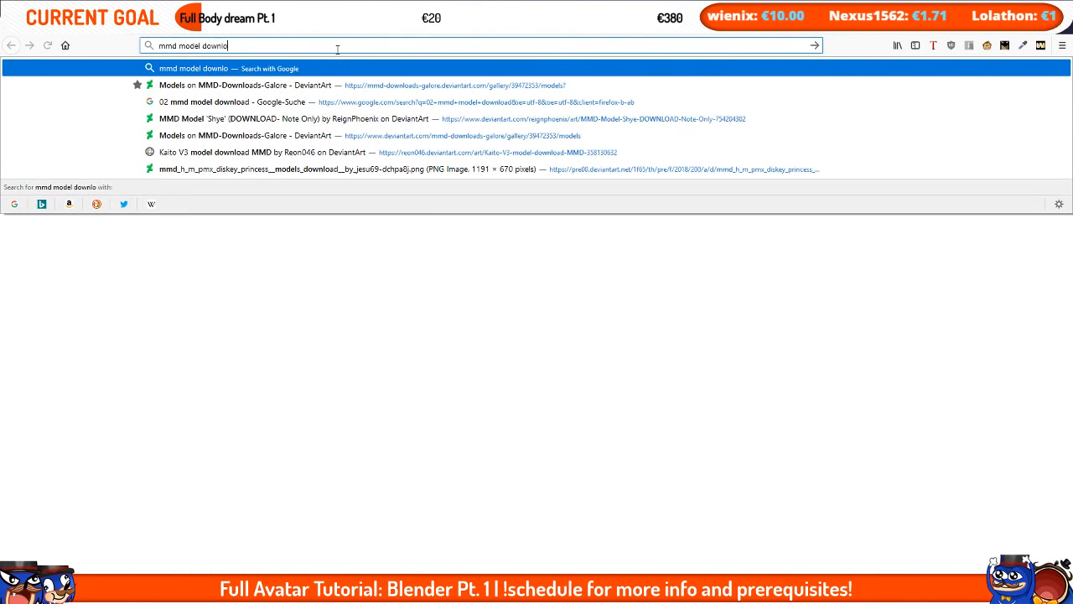
key(Return)
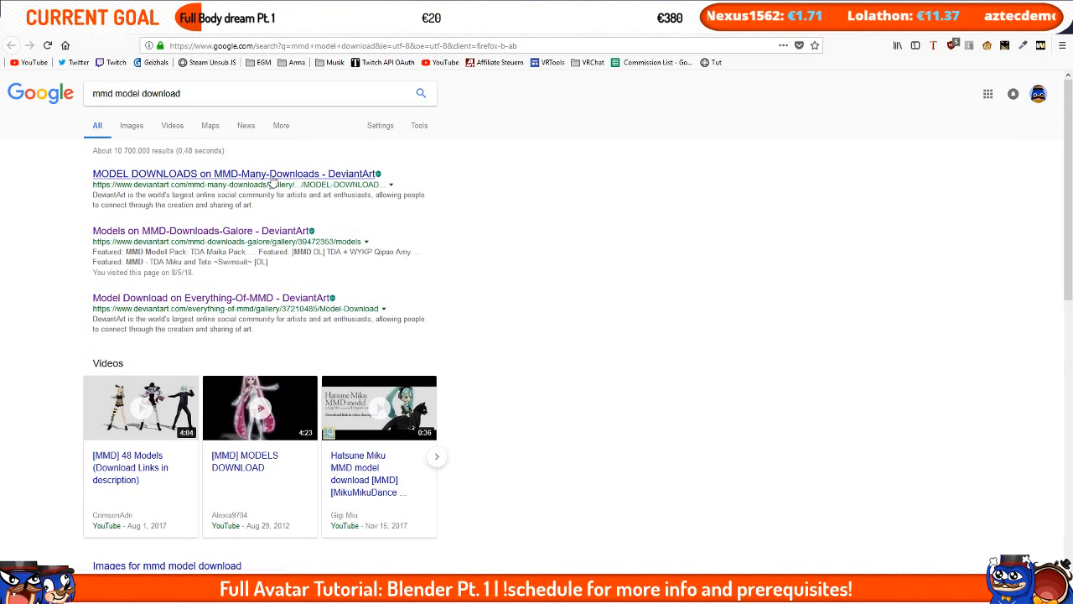
click(209, 175)
scroll(517, 144, down, 8)
scroll(517, 144, down, 15)
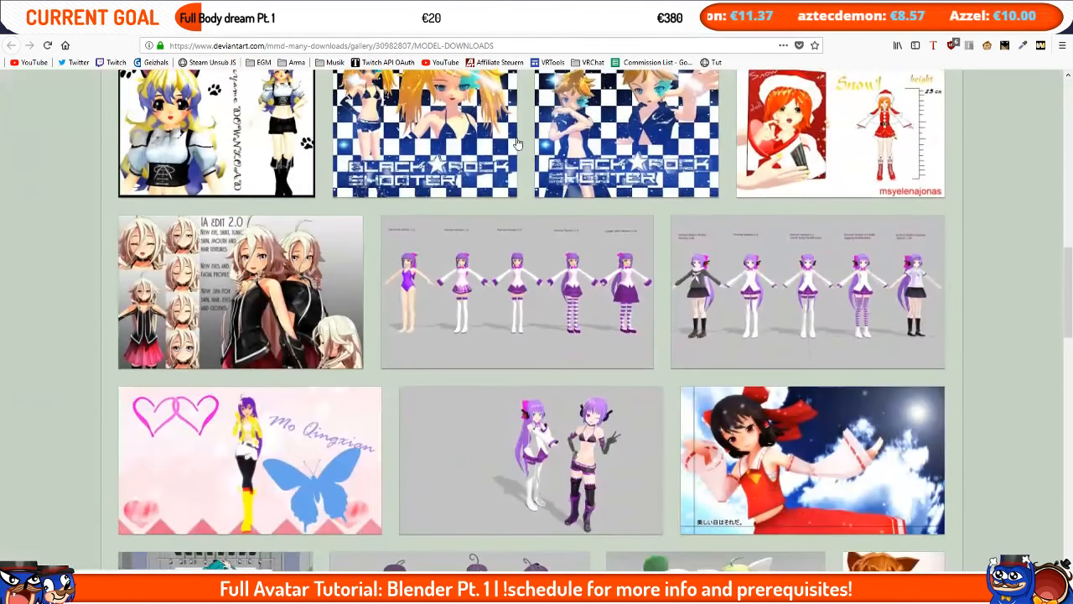
scroll(718, 352, down, 15)
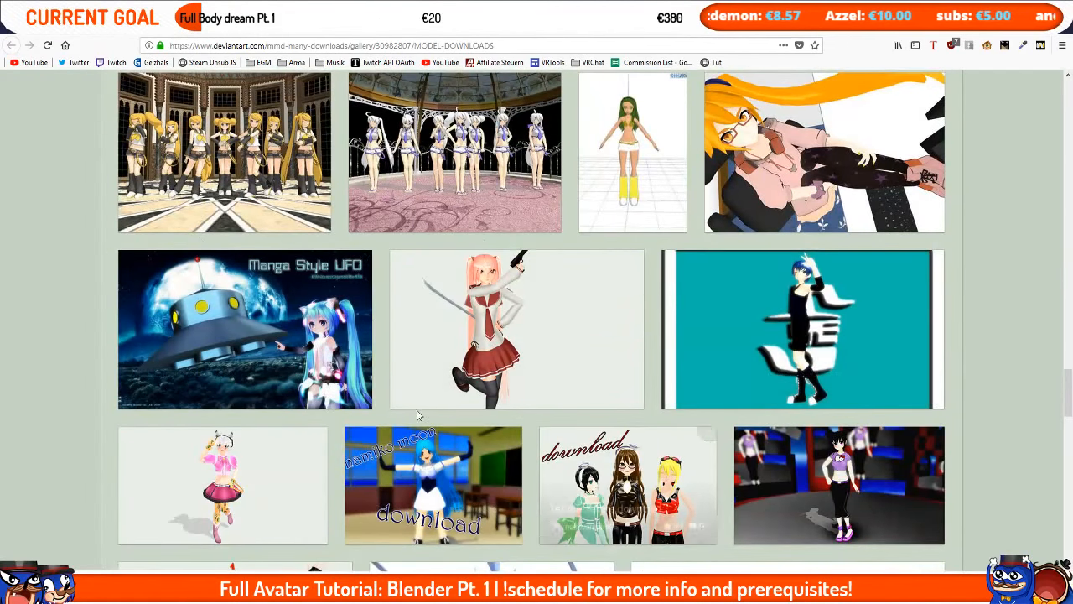
scroll(922, 314, down, 4)
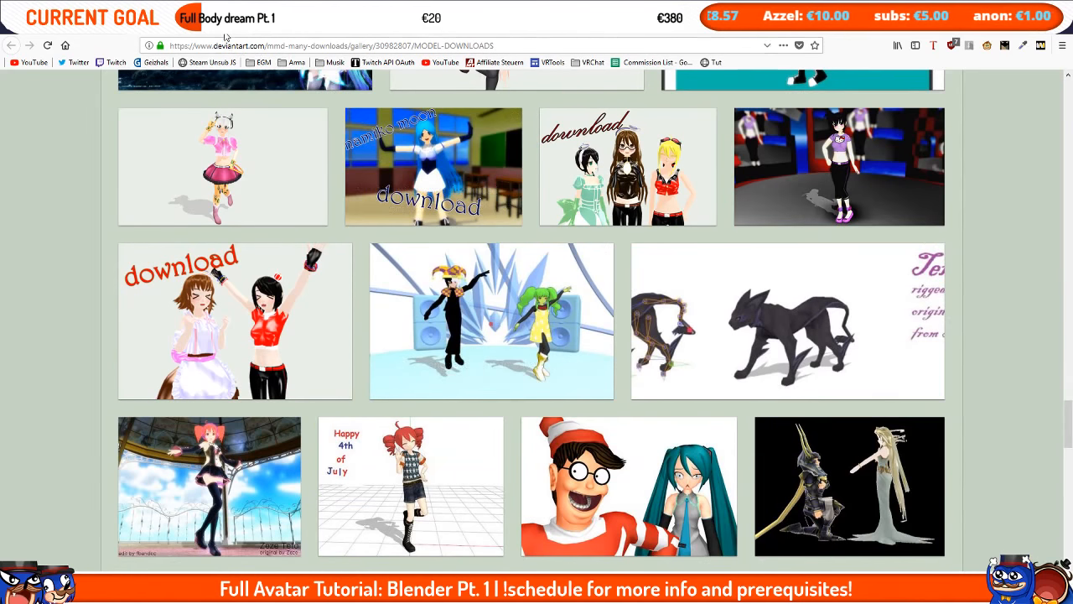
key(alt+Left)
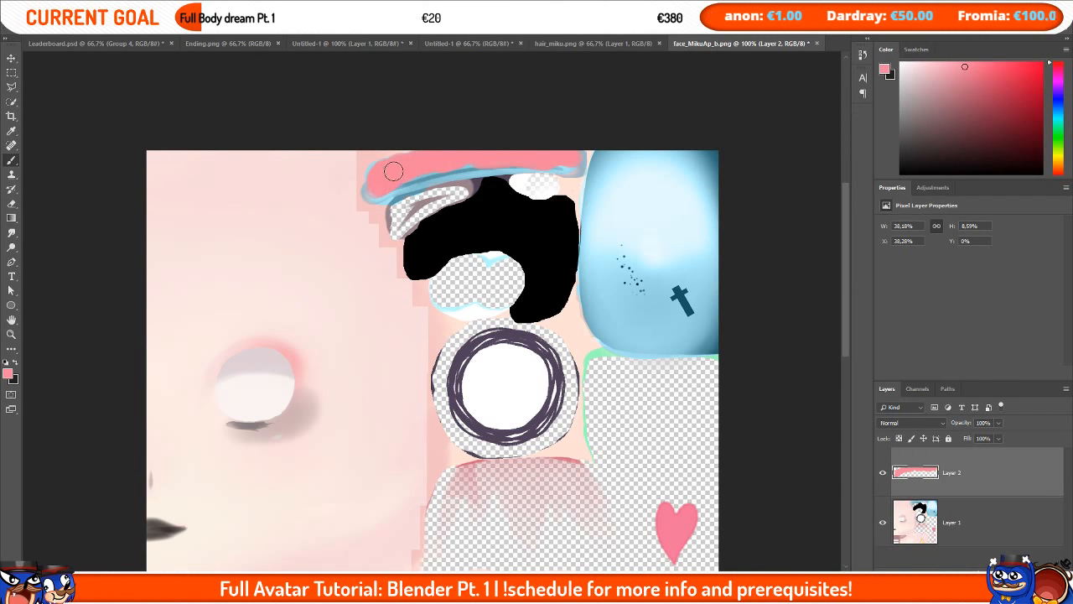
Step: Paint over the rest of the hair strip in pink and toggle the paint layer's visibility to compare
mouse_move(381, 172)
mouse_down()
mouse_move(382, 193)
mouse_move(523, 161)
mouse_up()
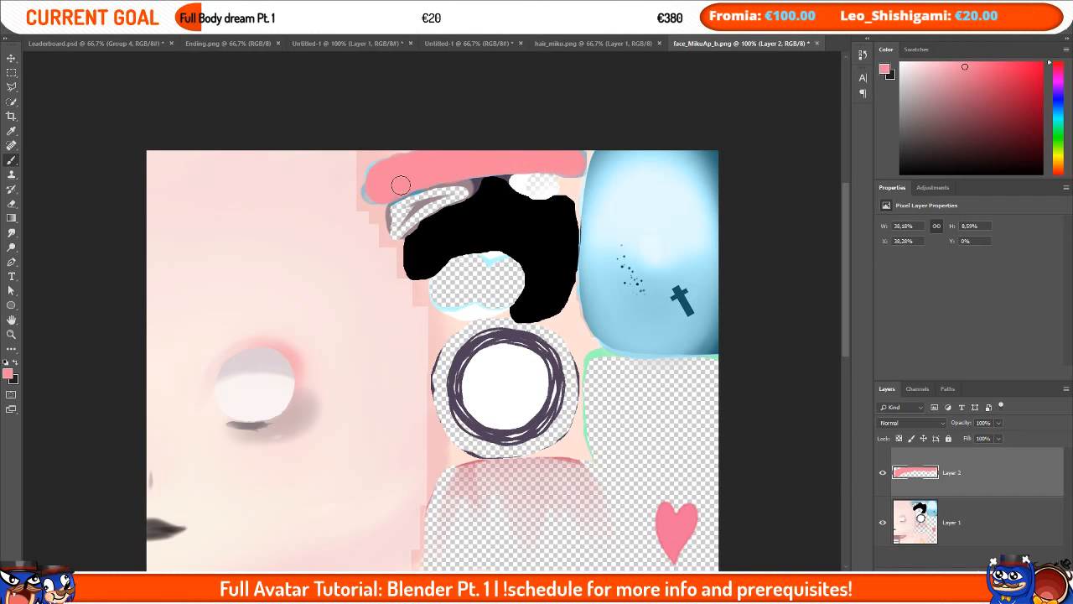
drag(386, 166, 571, 156)
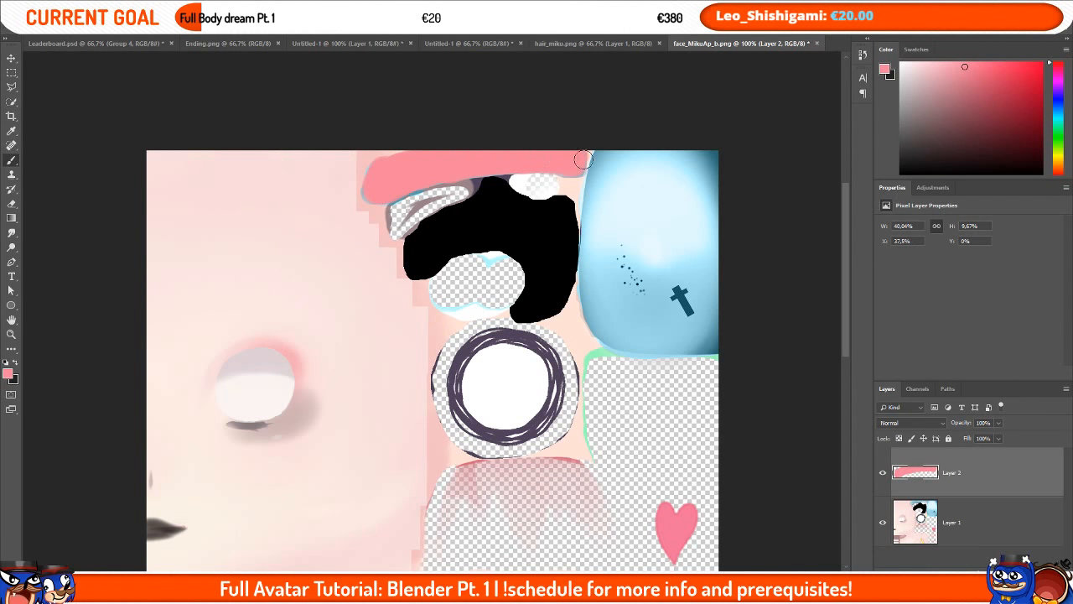
click(882, 472)
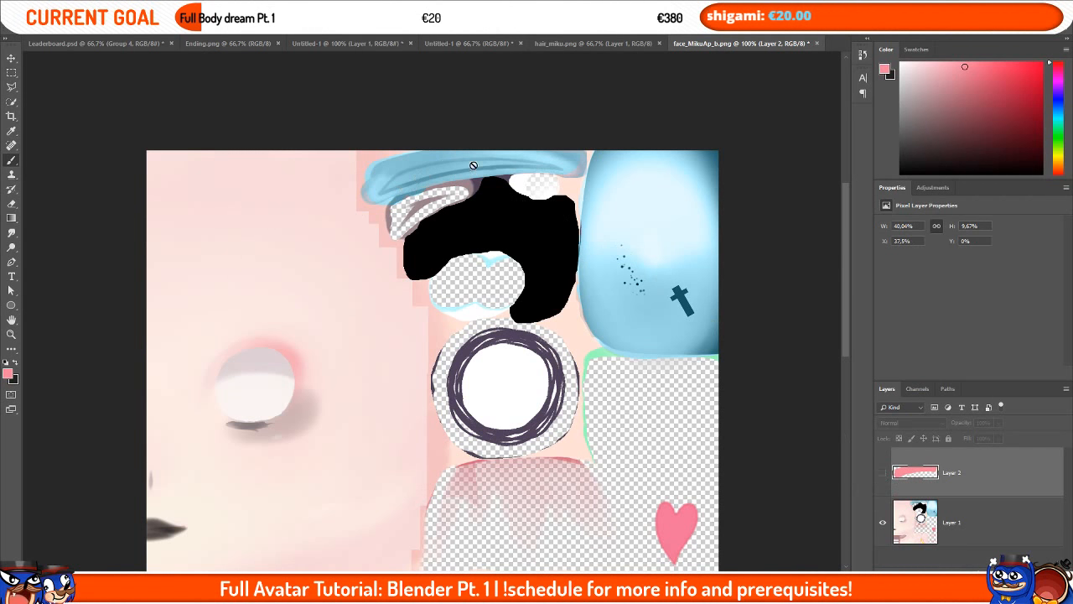
click(882, 472)
Step: Set the paint layer's blend mode to Color, merge it down, and switch back to Blender
click(899, 423)
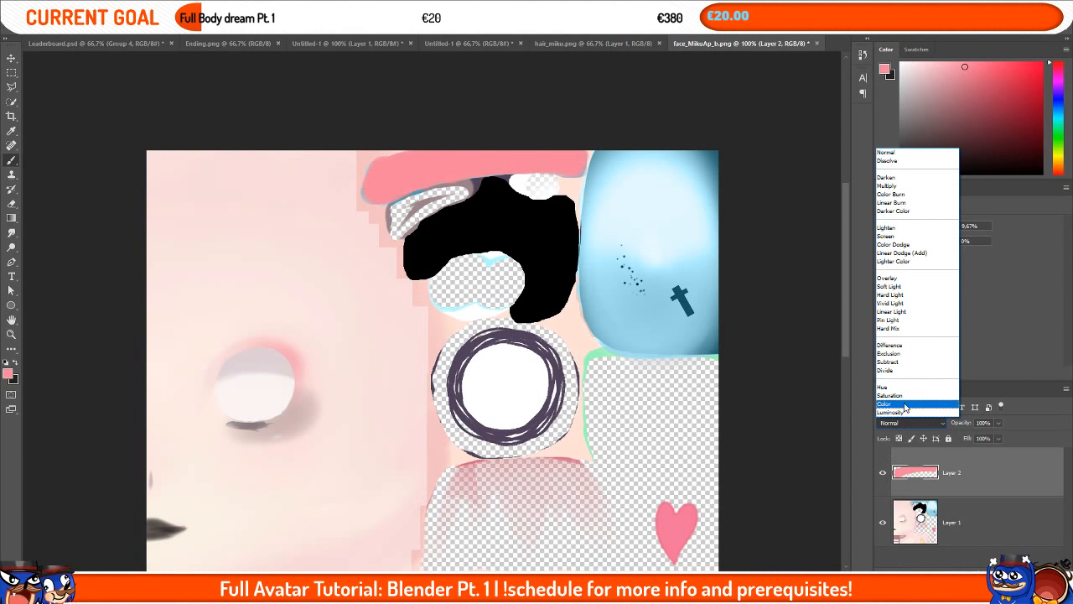
click(885, 403)
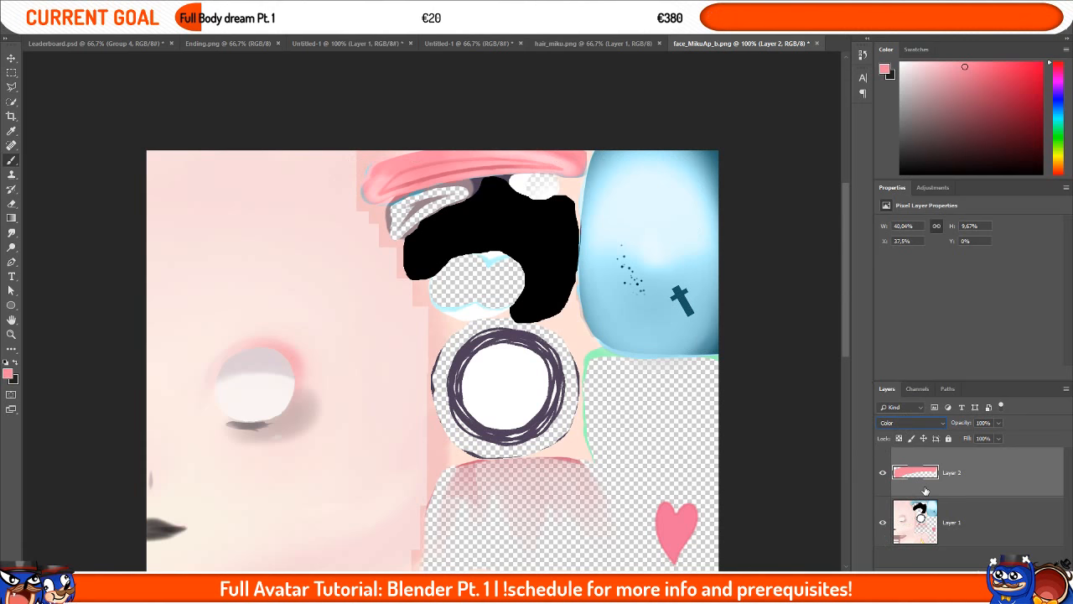
key(ctrl+e)
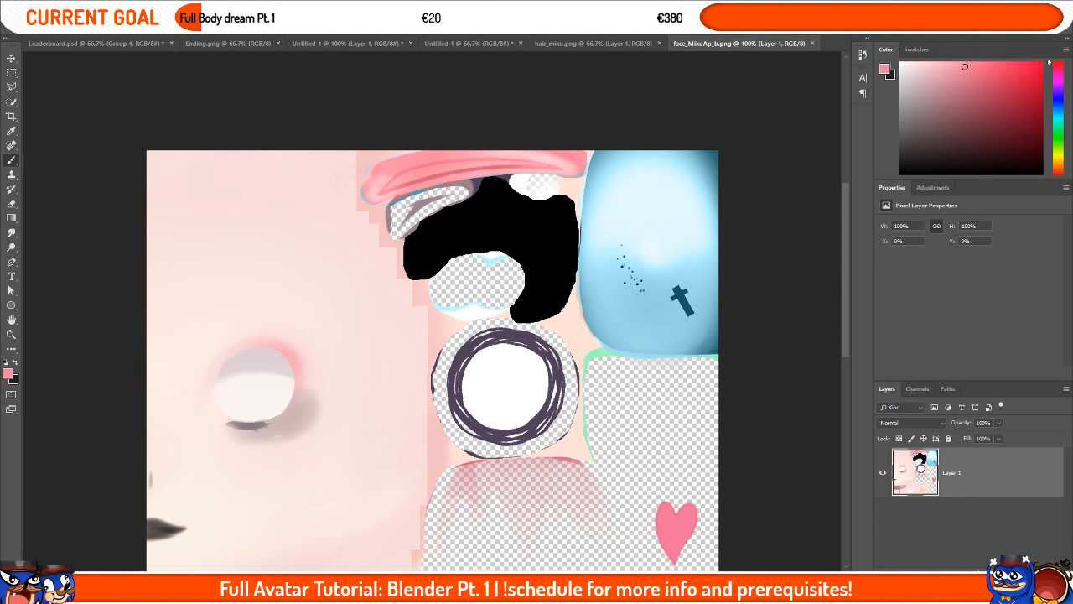
mouse_move(318, 586)
click(373, 551)
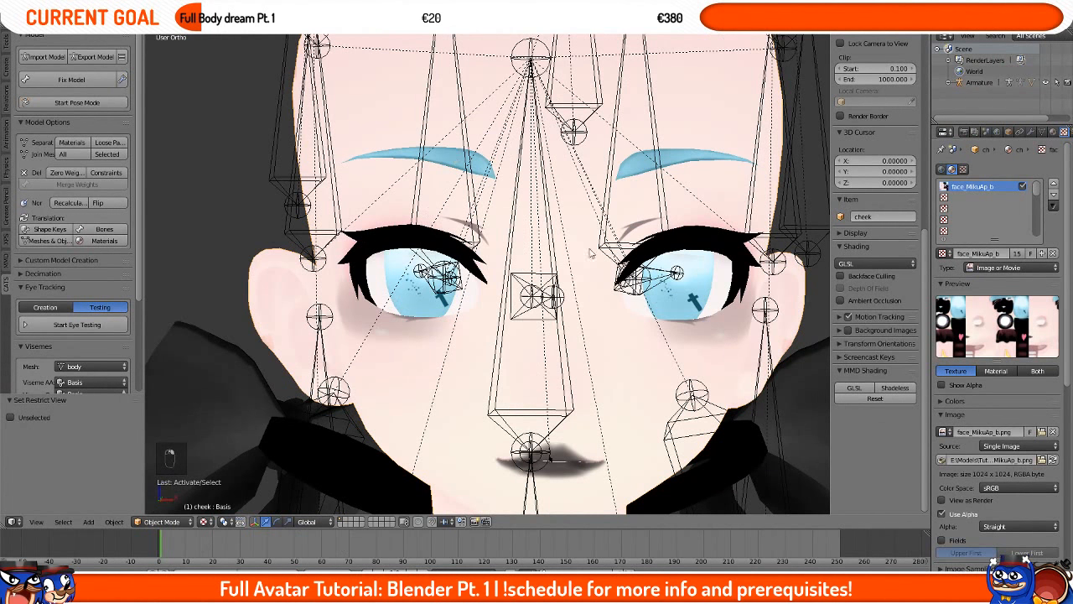
Step: Reload the edited face texture in Blender
click(1050, 459)
scroll(549, 209, down, 5)
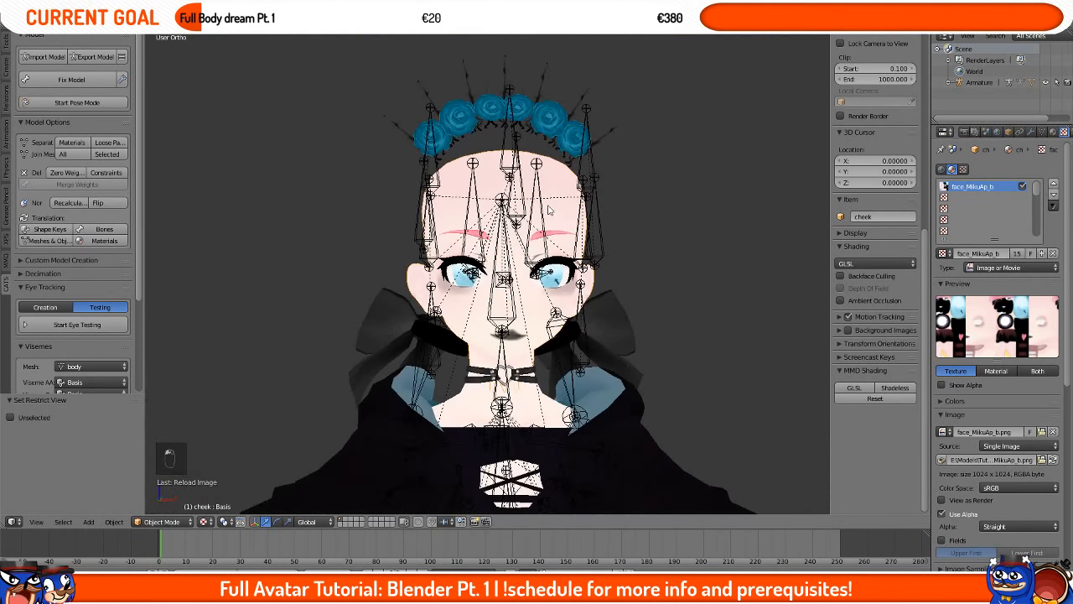
Step: Unhide all hidden meshes, select the hair and other parts, and join everything into the Body mesh
key(alt+h)
scroll(549, 209, up, 3)
right_click(487, 201)
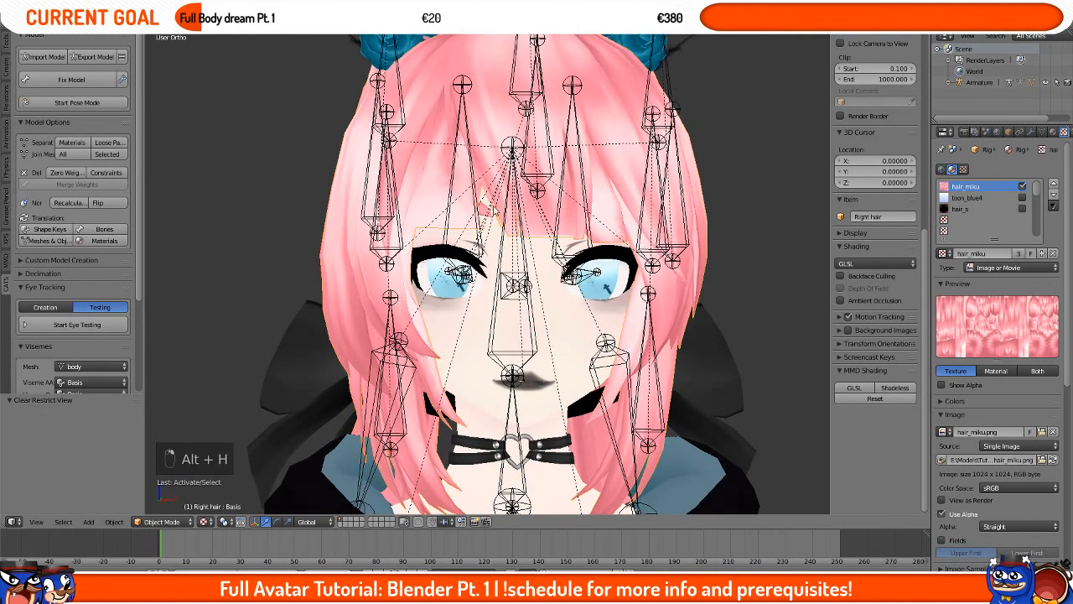
scroll(518, 212, down, 4)
middle_drag(517, 214, 515, 328)
scroll(515, 328, down, 2)
scroll(514, 330, down, 2)
key(g)
right_click(606, 276)
right_click(587, 372)
key(g)
right_click(597, 244)
scroll(605, 247, up, 2)
middle_drag(617, 254, 597, 251)
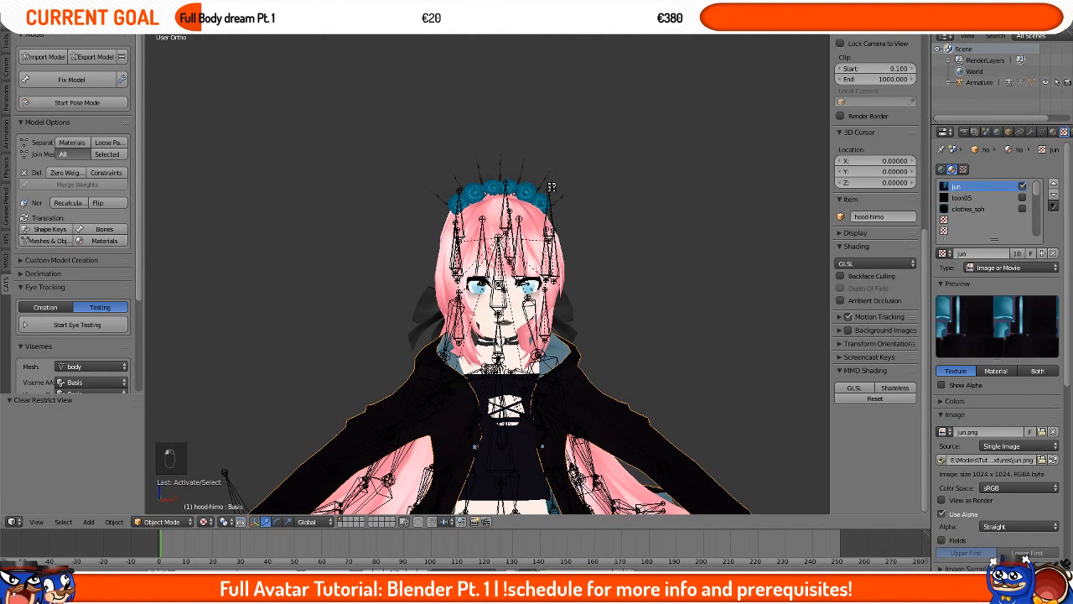
middle_drag(573, 223, 551, 226)
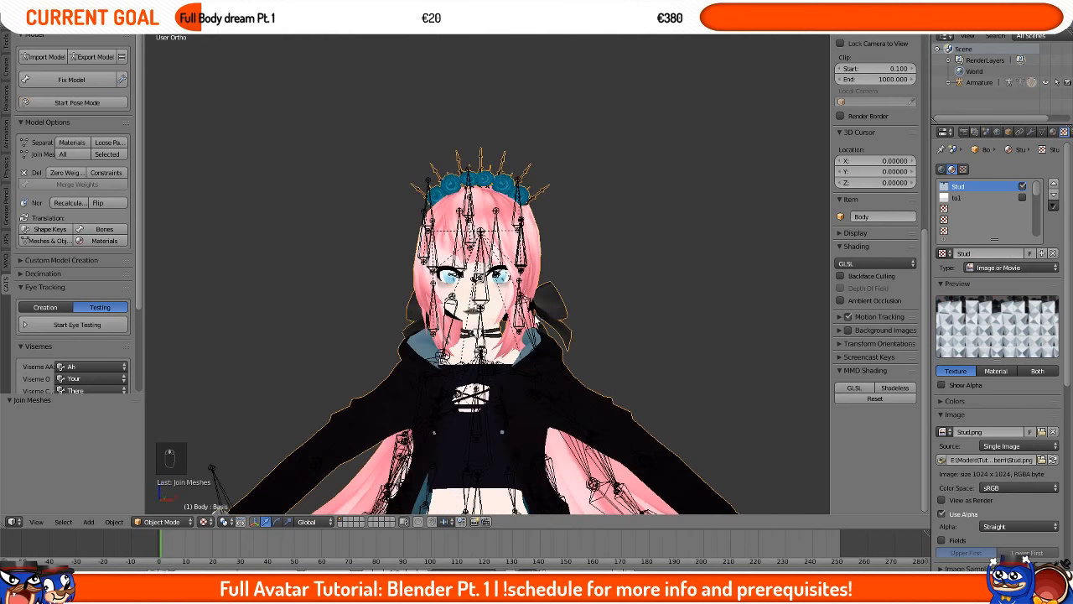
key(g)
right_click(596, 368)
shift+middle_drag(596, 368, 609, 340)
scroll(507, 311, down, 3)
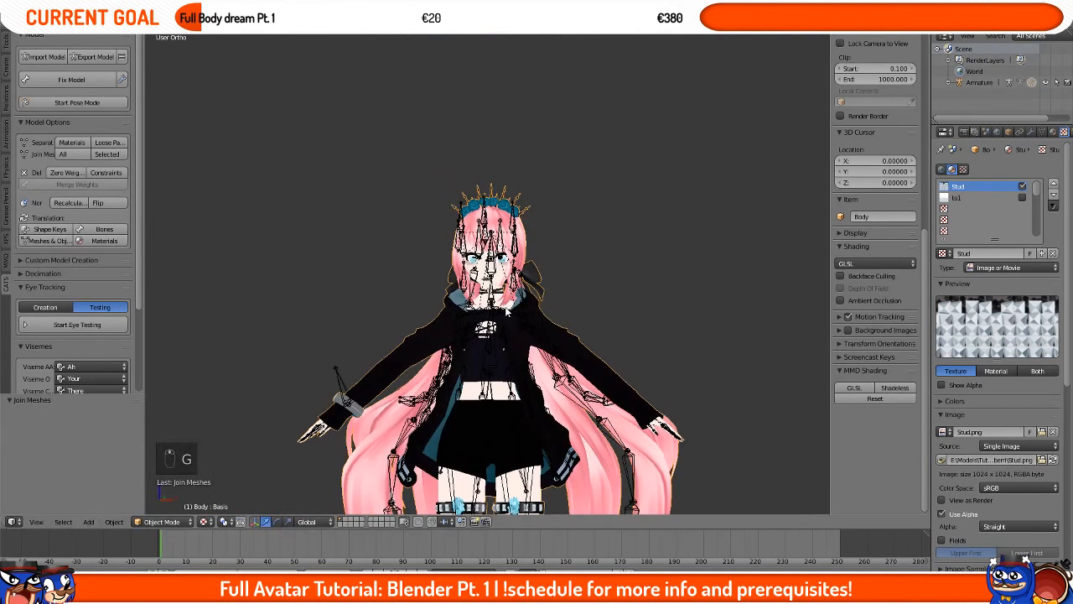
key(KP_1)
scroll(508, 312, up, 2)
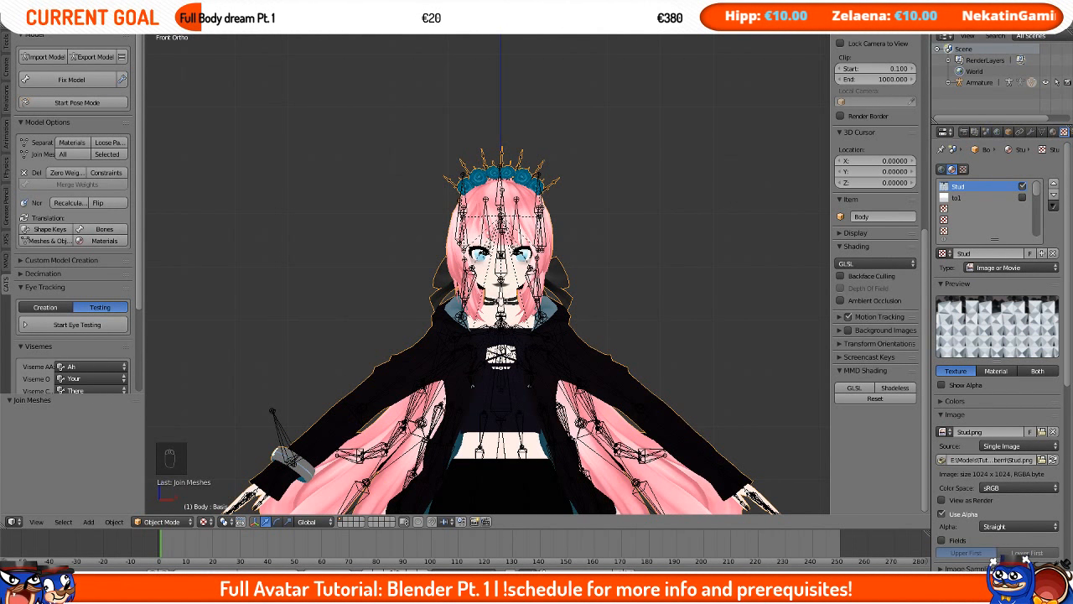
Step: Open body.png from the model's tex folder in Photoshop
click(187, 592)
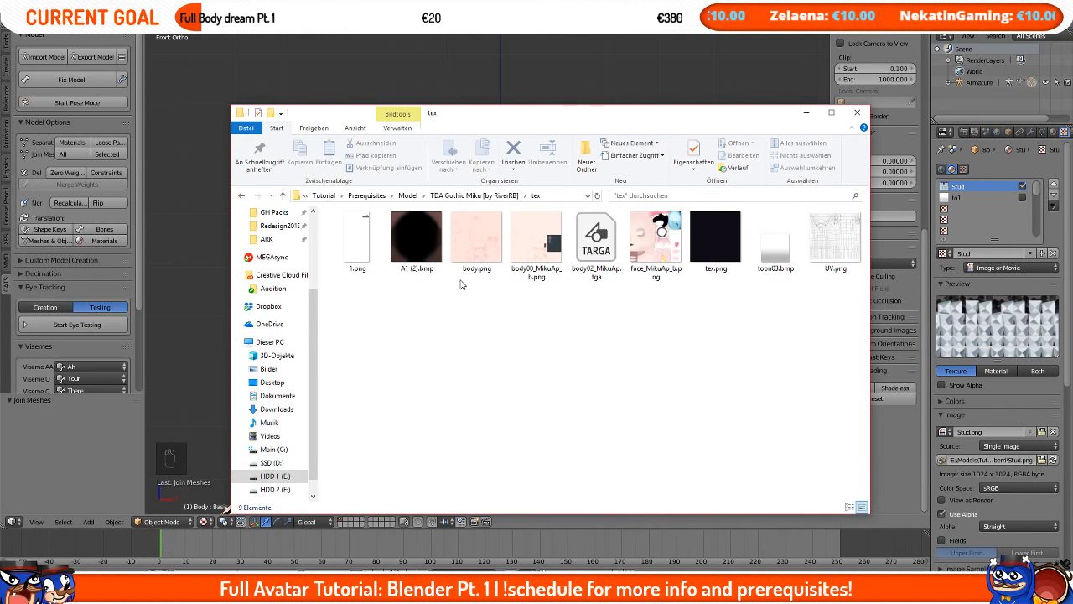
drag(478, 252, 827, 46)
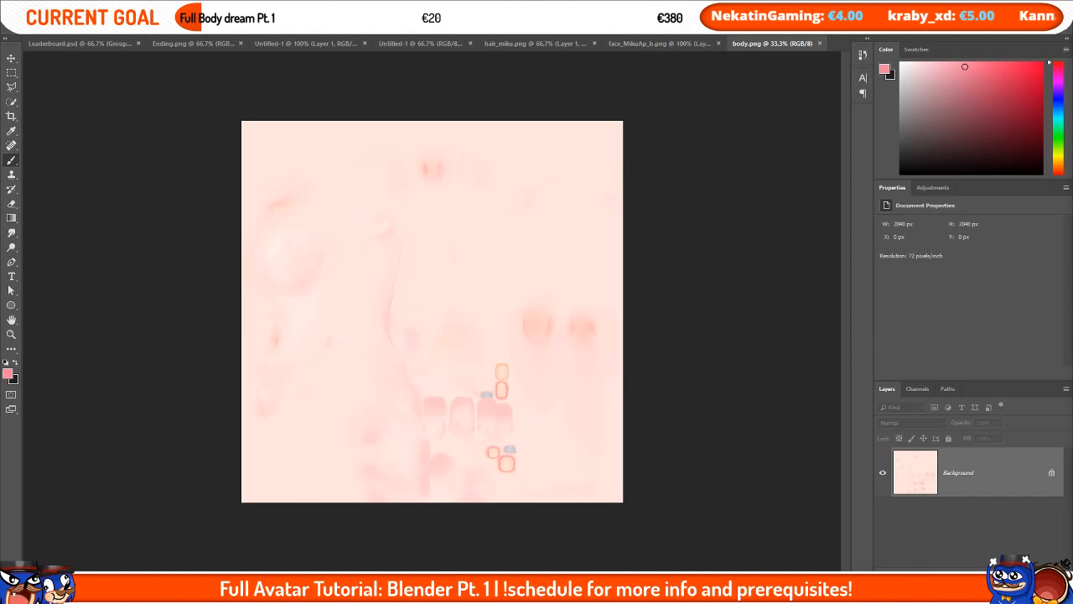
Step: Review the tutorial outline in the browser's schedule sheet
mouse_move(123, 590)
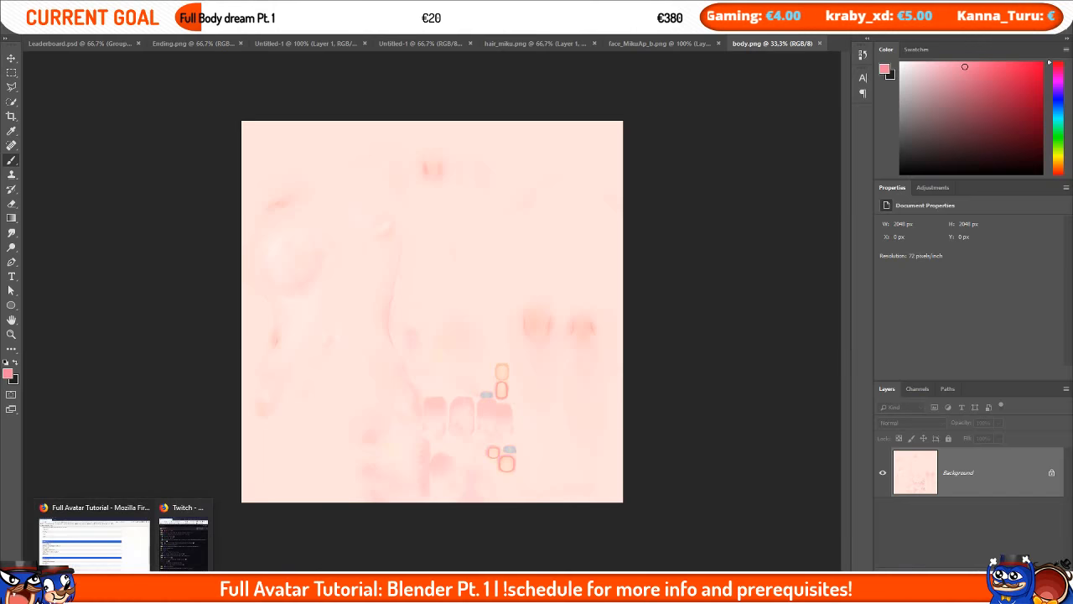
click(117, 540)
scroll(241, 229, down, 3)
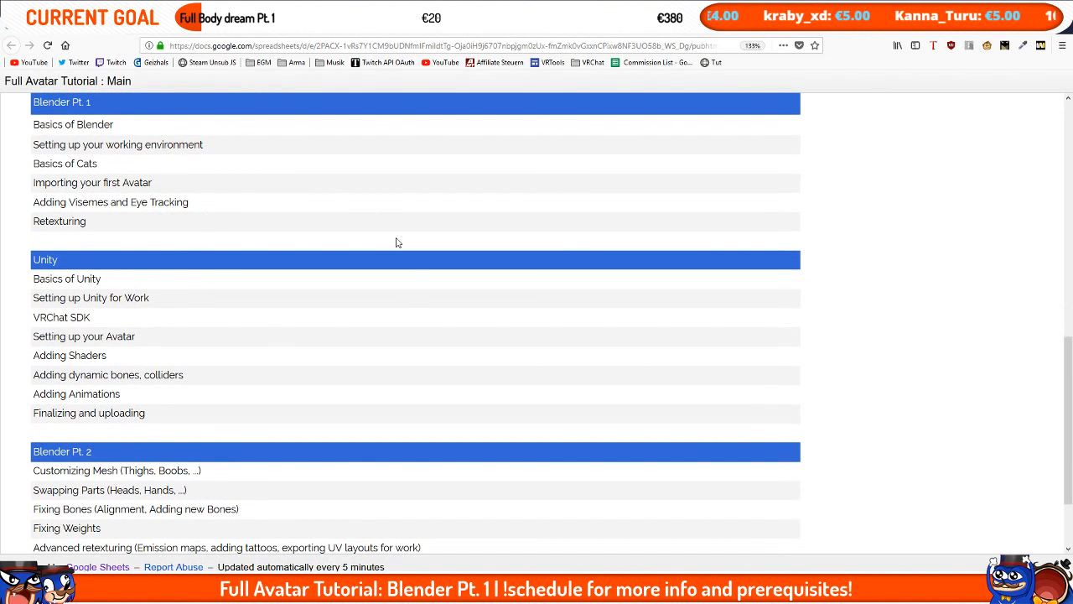
drag(122, 392, 35, 403)
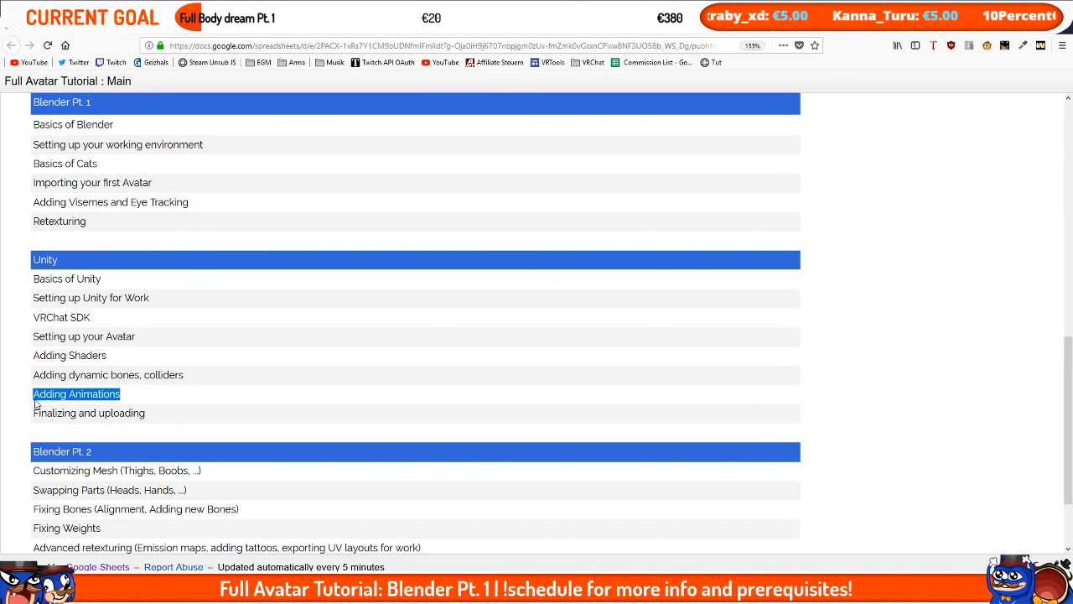
scroll(379, 390, up, 7)
scroll(179, 301, down, 4)
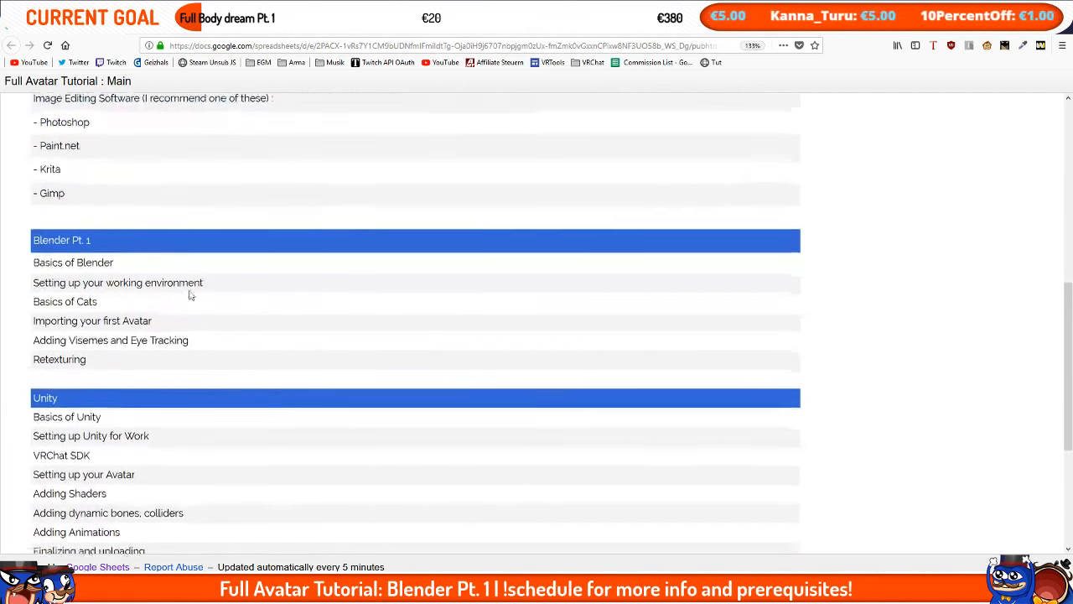
scroll(205, 281, down, 5)
drag(278, 491, 38, 489)
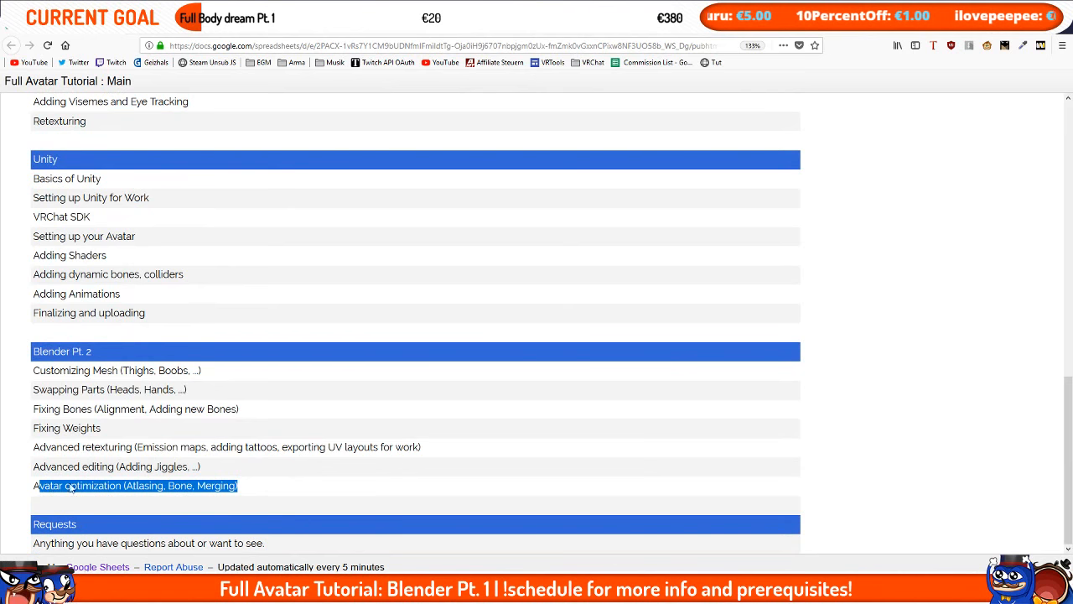
click(153, 489)
drag(137, 495, 160, 497)
click(204, 489)
scroll(382, 466, up, 1)
scroll(380, 465, up, 3)
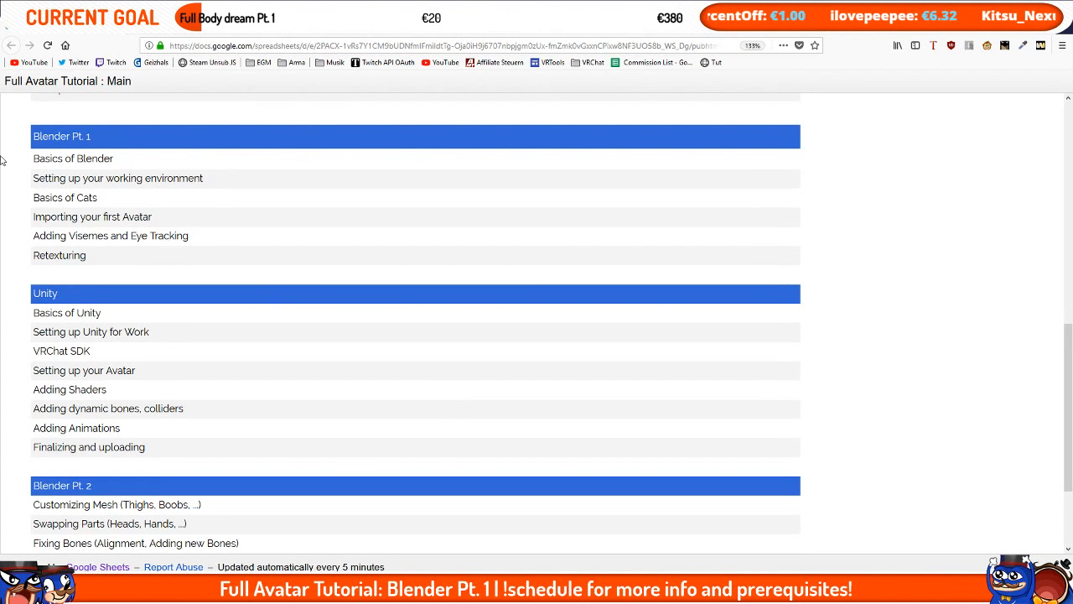
drag(39, 259, 93, 259)
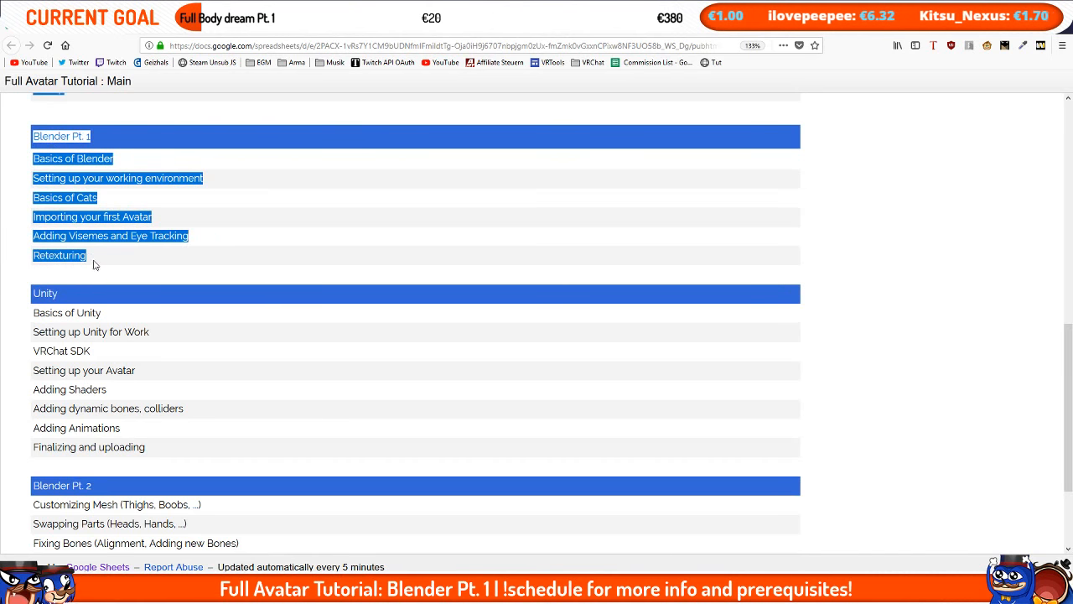
click(87, 259)
Step: Add a new layer on the body texture, pick a pale skin colour and paint over the cheek area
key(alt+Tab)
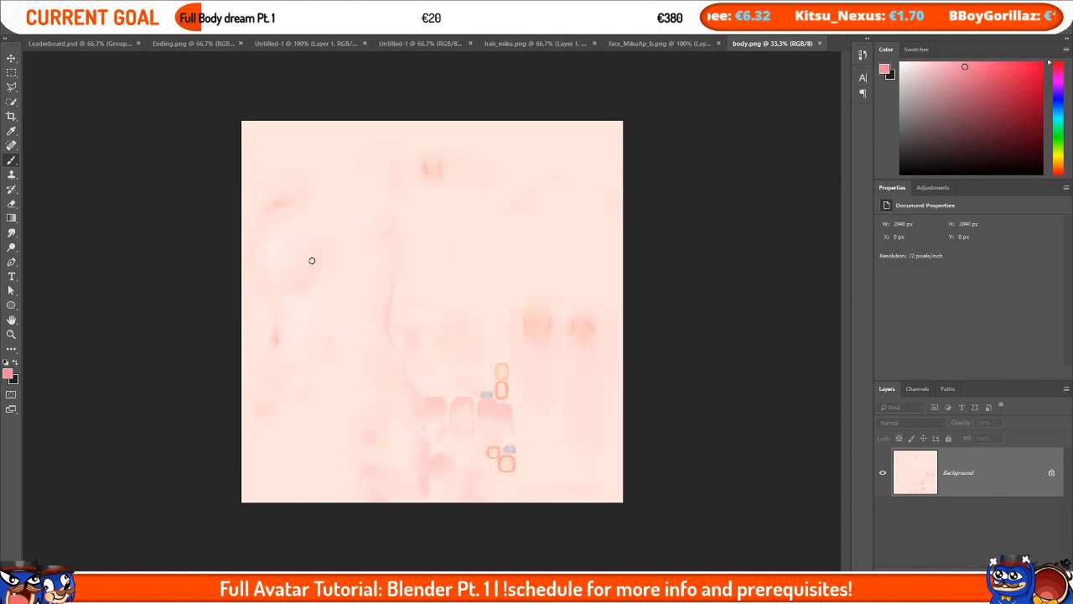
alt+right_drag(316, 265, 323, 264)
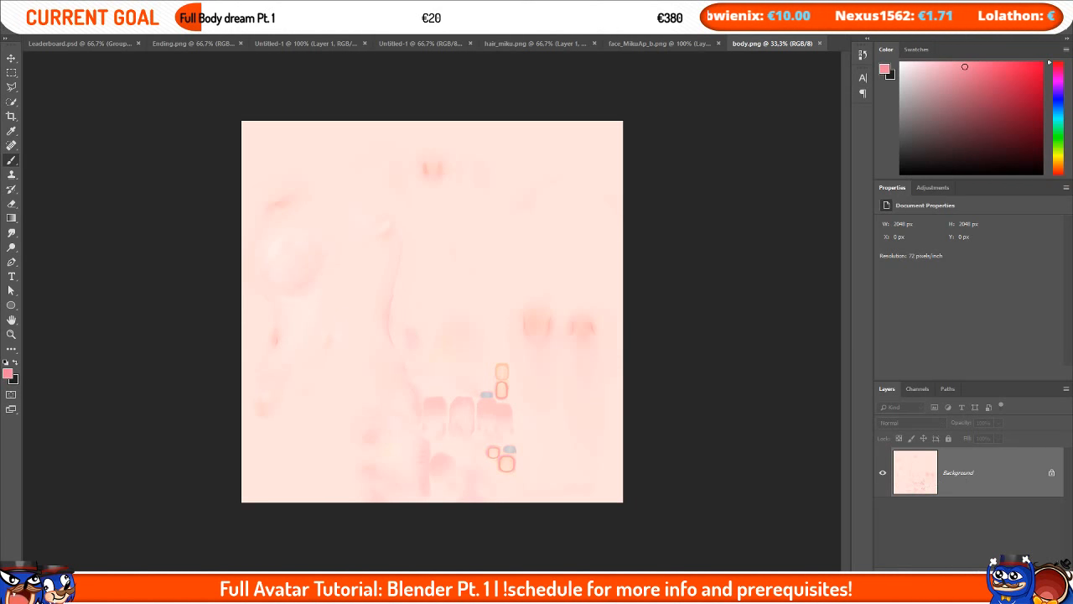
key(ctrl+shift+alt+n)
key(ctrl+plus)
key(ctrl+plus)
scroll(165, 265, up, 1)
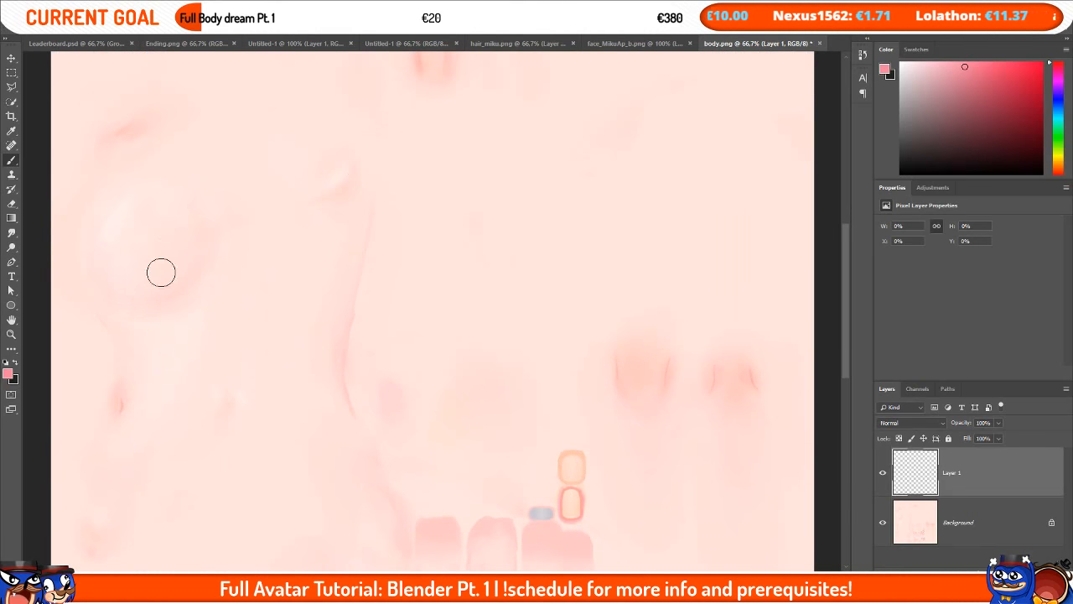
alt+click(144, 257)
alt+right_drag(298, 273, 290, 109)
alt+right_drag(313, 373, 316, 139)
alt+right_drag(313, 285, 317, 284)
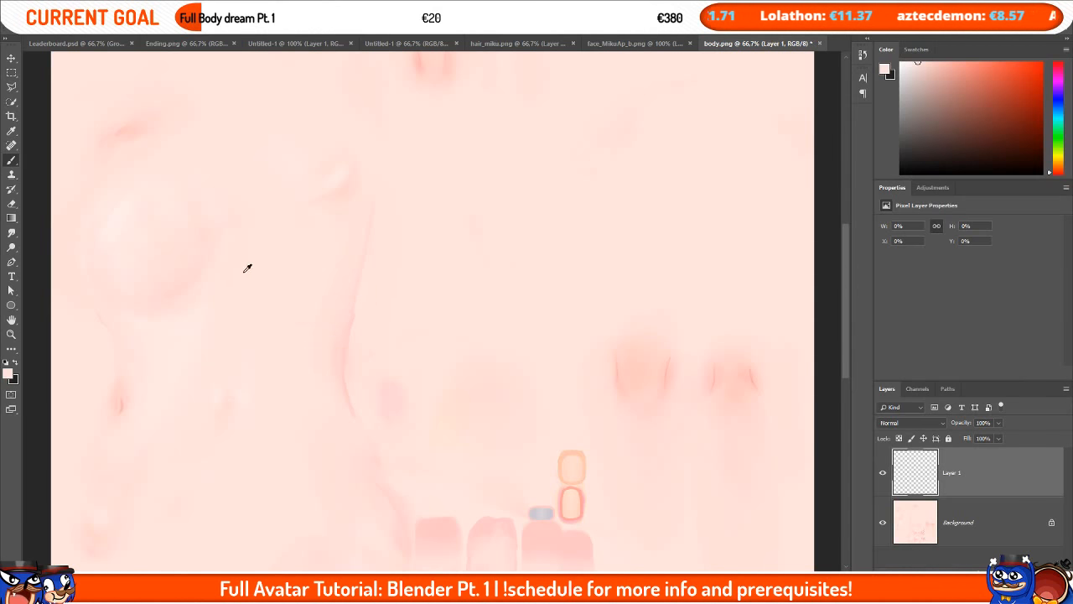
click(138, 266)
click(140, 261)
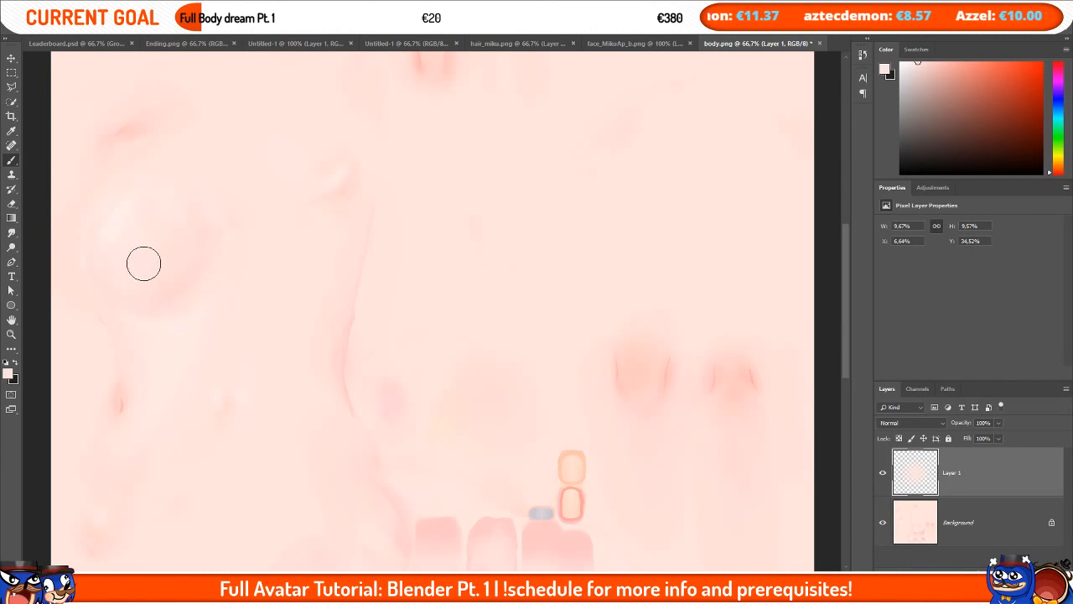
Step: Merge the paint layer down, save body.png, and switch back to Blender
key(ctrl+e)
key(ctrl+s)
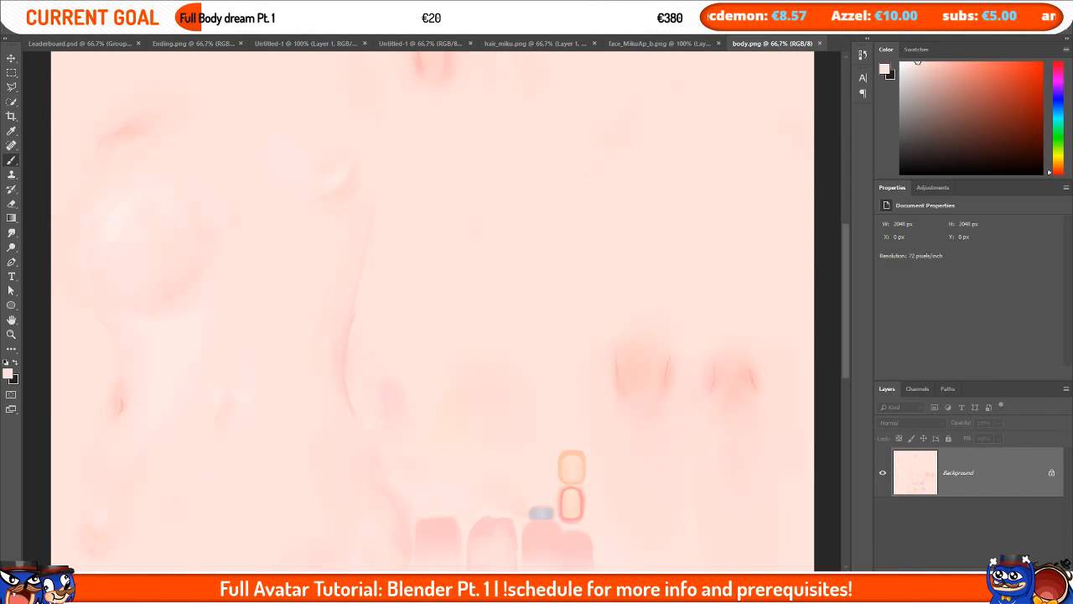
mouse_move(316, 588)
click(399, 553)
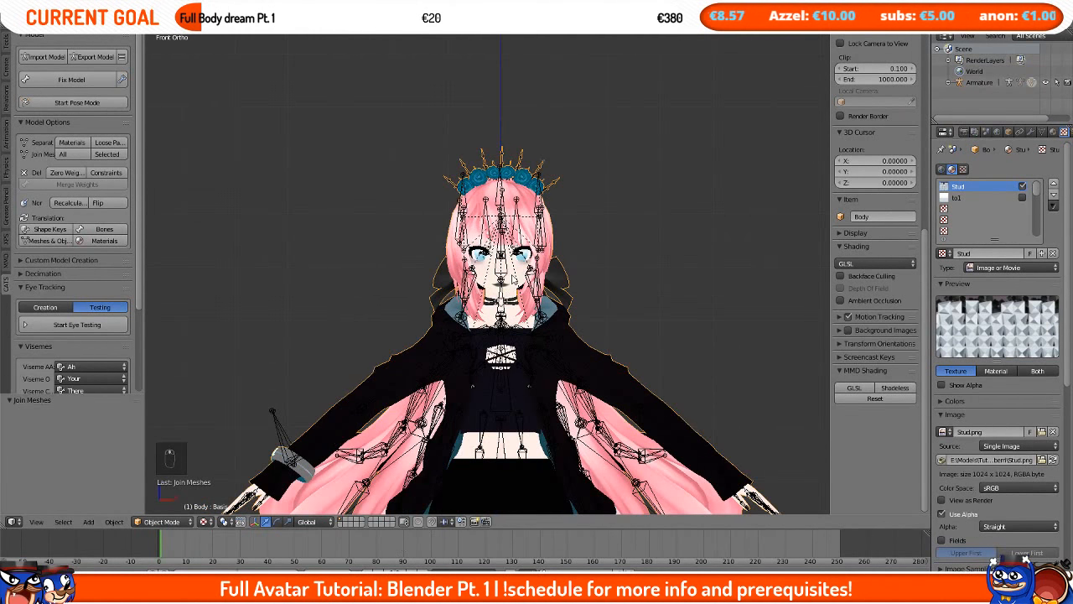
Step: Run Combine Same Materials from the Cats Optimization material options
shift+middle_drag(514, 278, 502, 175)
scroll(494, 197, down, 4)
scroll(492, 216, up, 3)
scroll(483, 298, down, 3)
mouse_move(491, 218)
shift+middle_down()
mouse_move(483, 298)
mouse_move(484, 232)
shift+middle_up()
scroll(484, 233, down, 2)
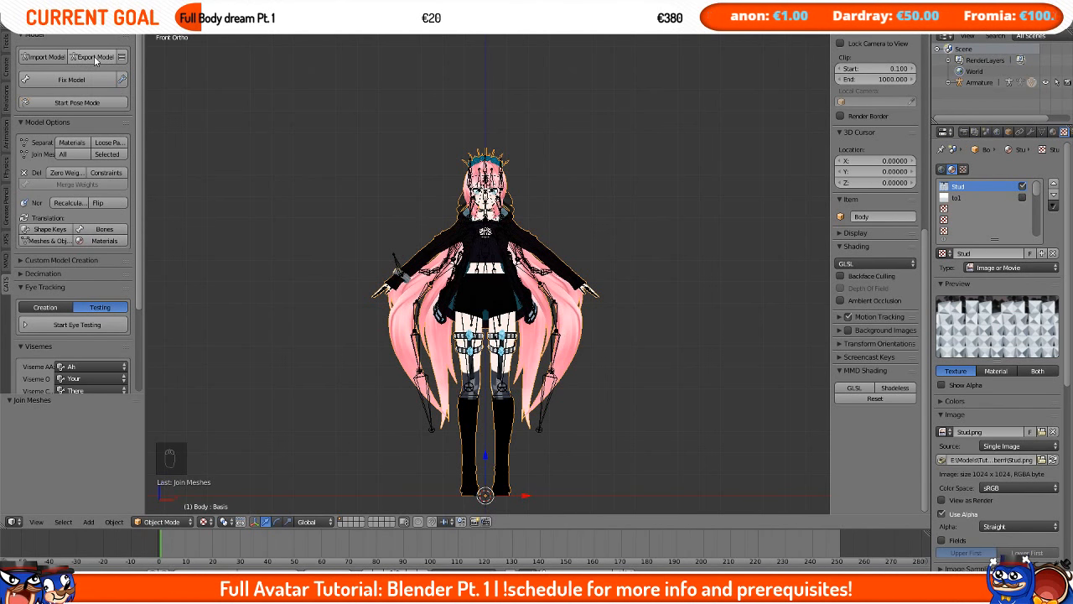
scroll(130, 252, down, 5)
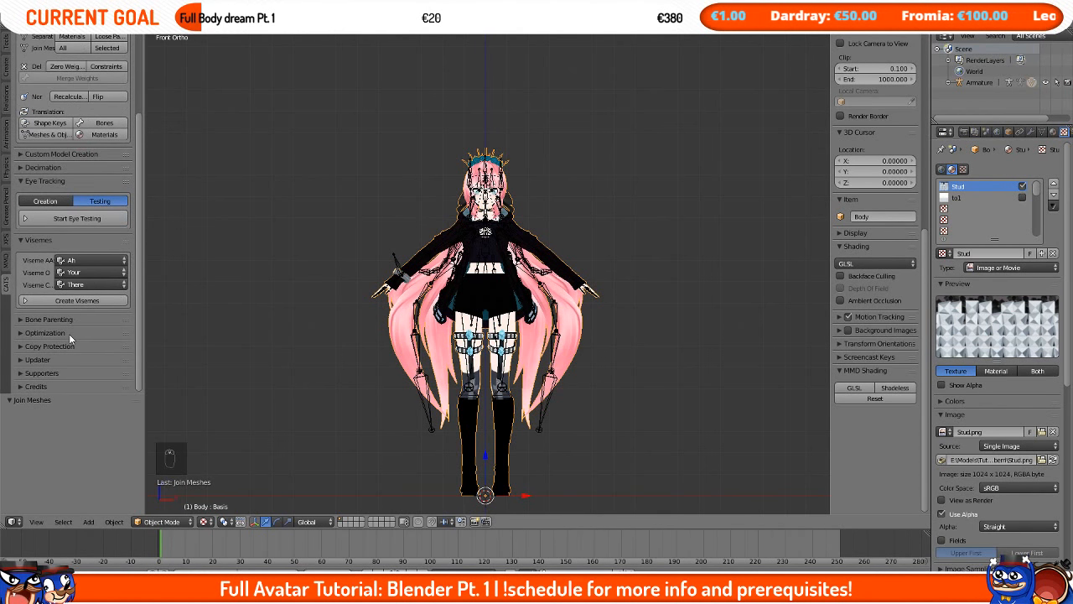
click(66, 332)
scroll(79, 319, down, 2)
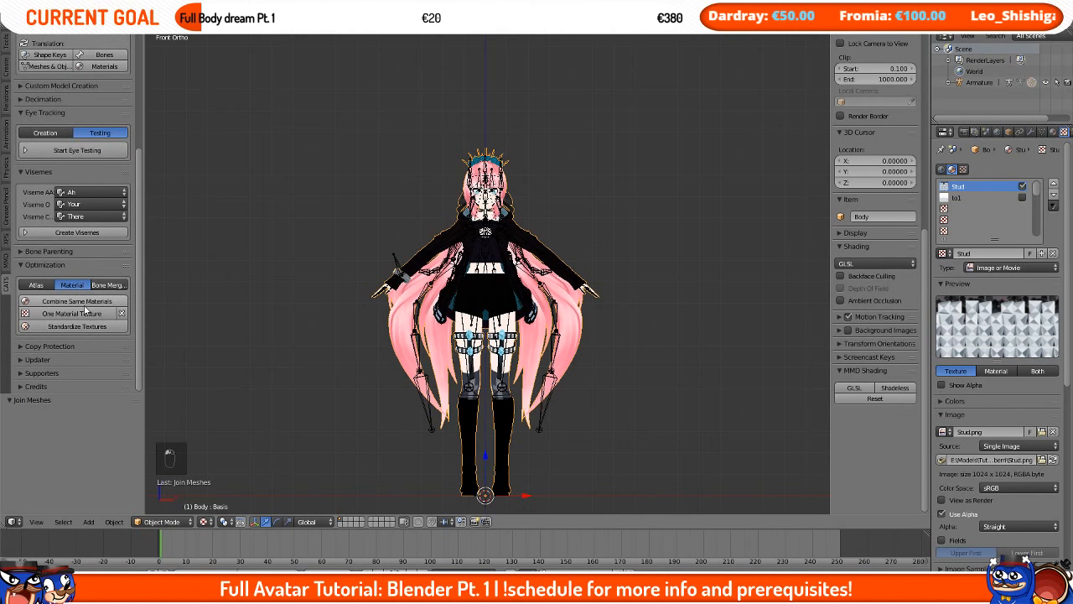
click(83, 304)
Step: Examine the Fix Model settings options
scroll(351, 282, up, 4)
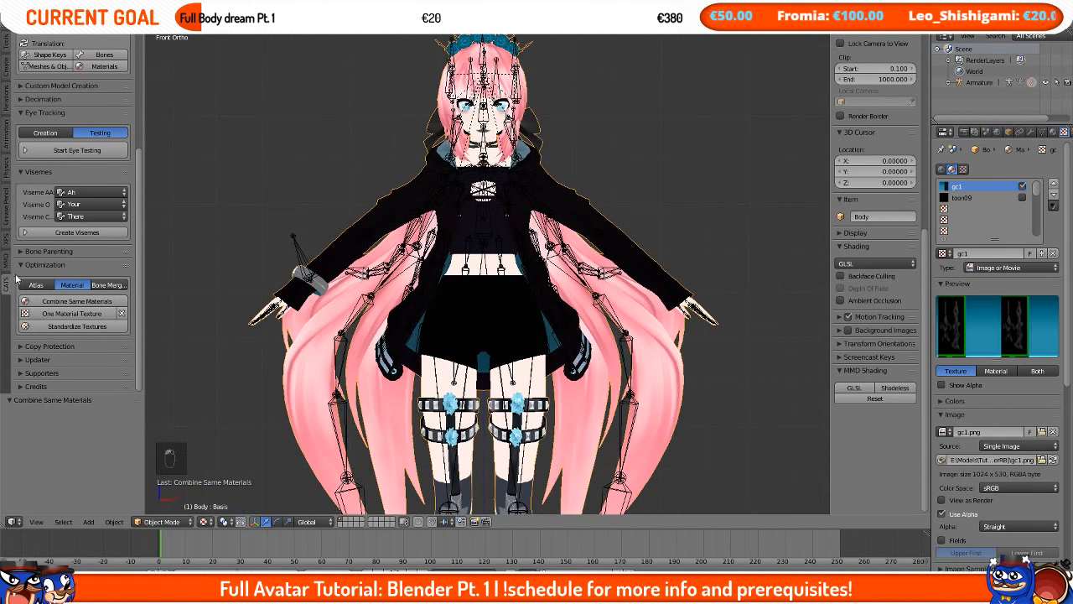
scroll(75, 209, up, 5)
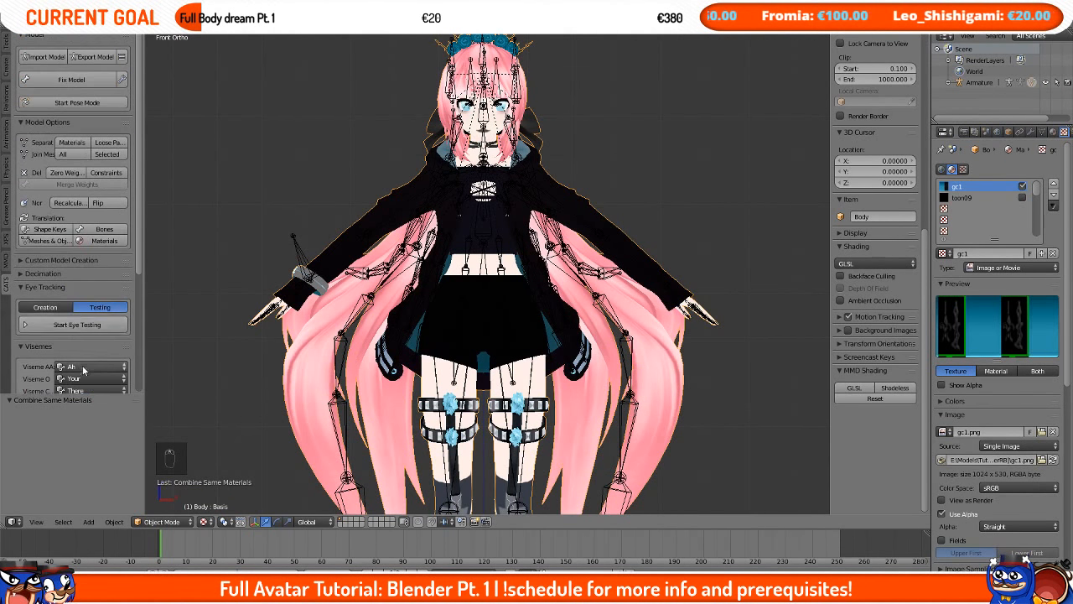
click(123, 80)
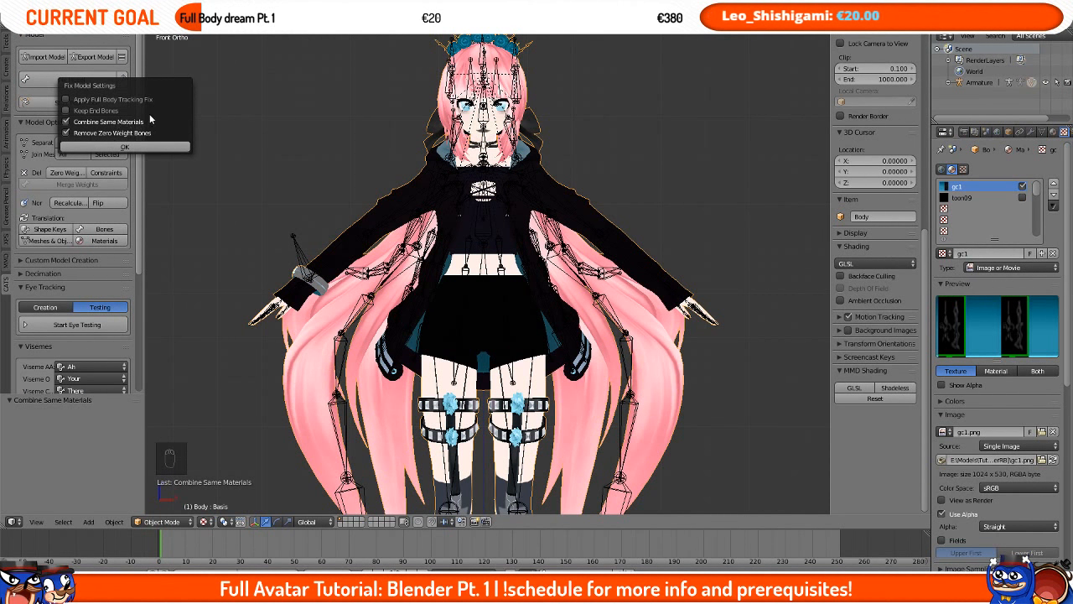
scroll(78, 251, down, 4)
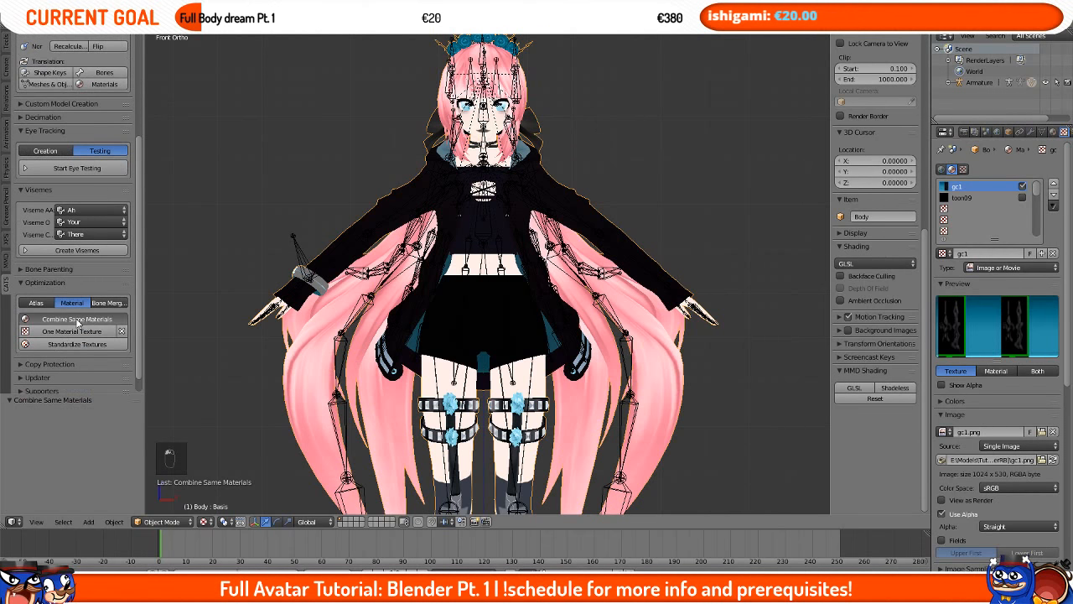
scroll(92, 341, up, 4)
scroll(385, 184, down, 2)
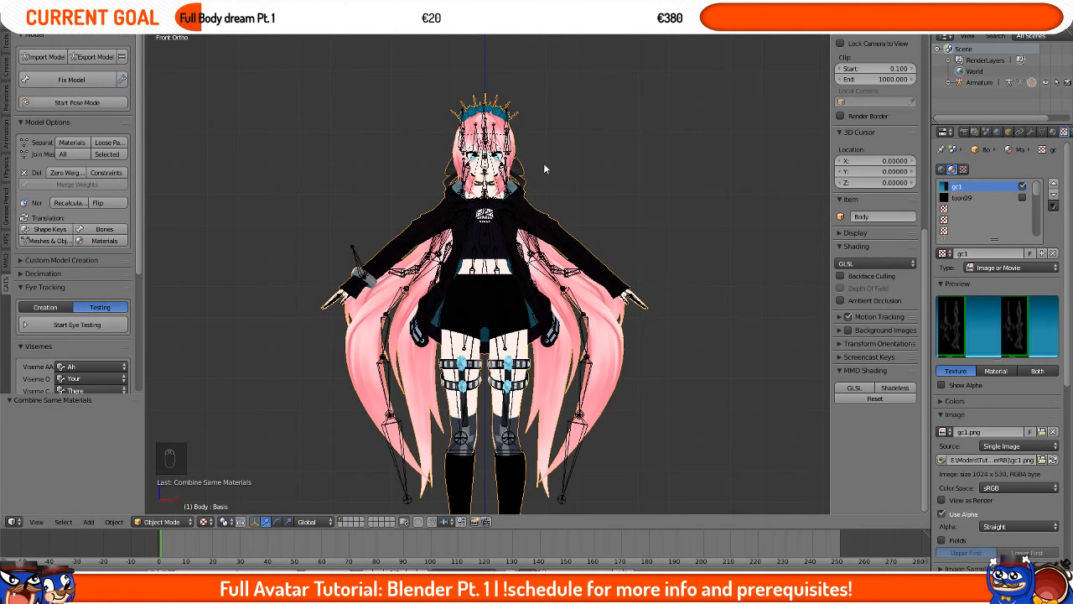
Step: Export the model as FBX into the TDA Gothic Miku [by RiverRB] model folder, pasting its path
click(95, 56)
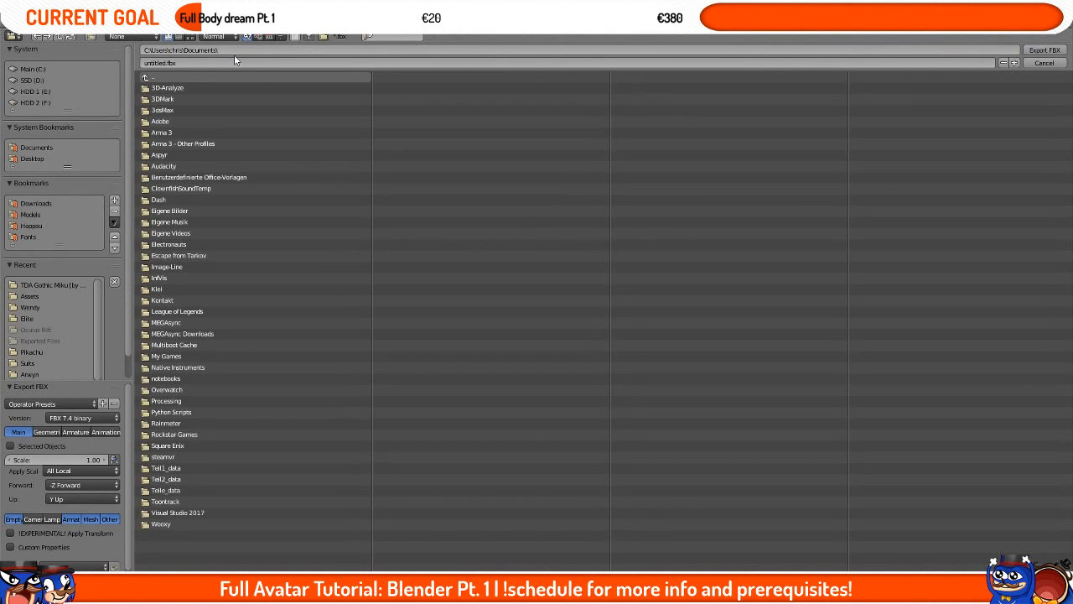
key(alt+Tab)
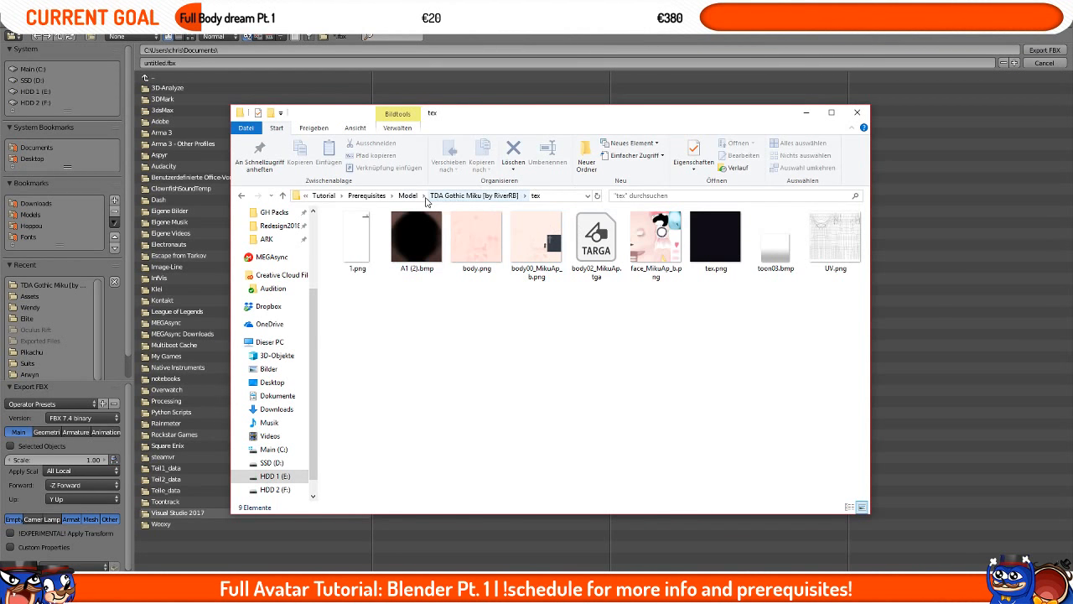
click(470, 195)
click(563, 199)
key(ctrl+c)
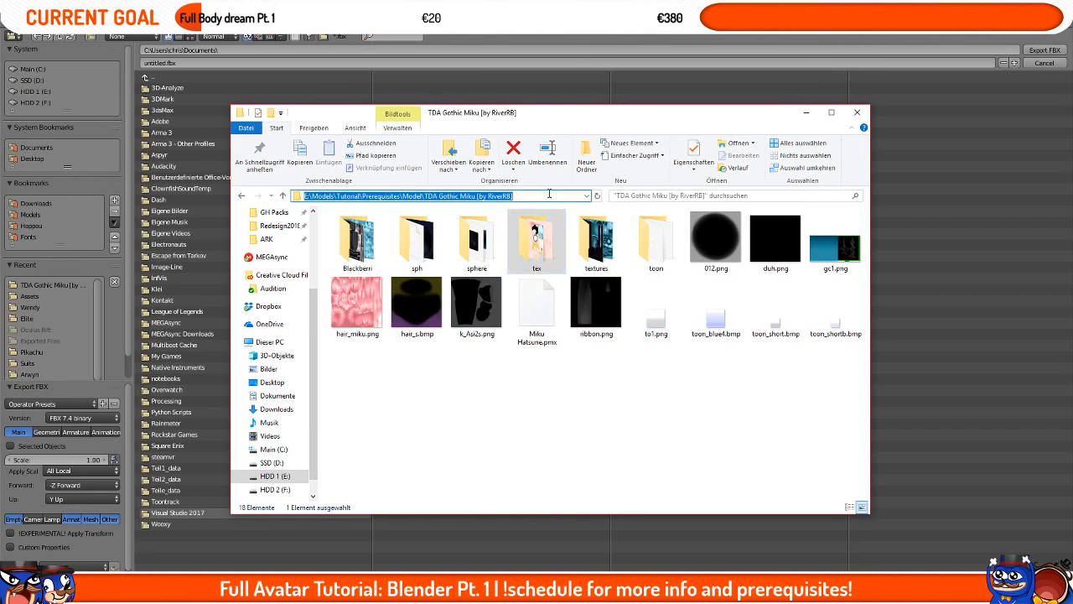
click(292, 63)
key(Escape)
click(302, 54)
key(ctrl+v)
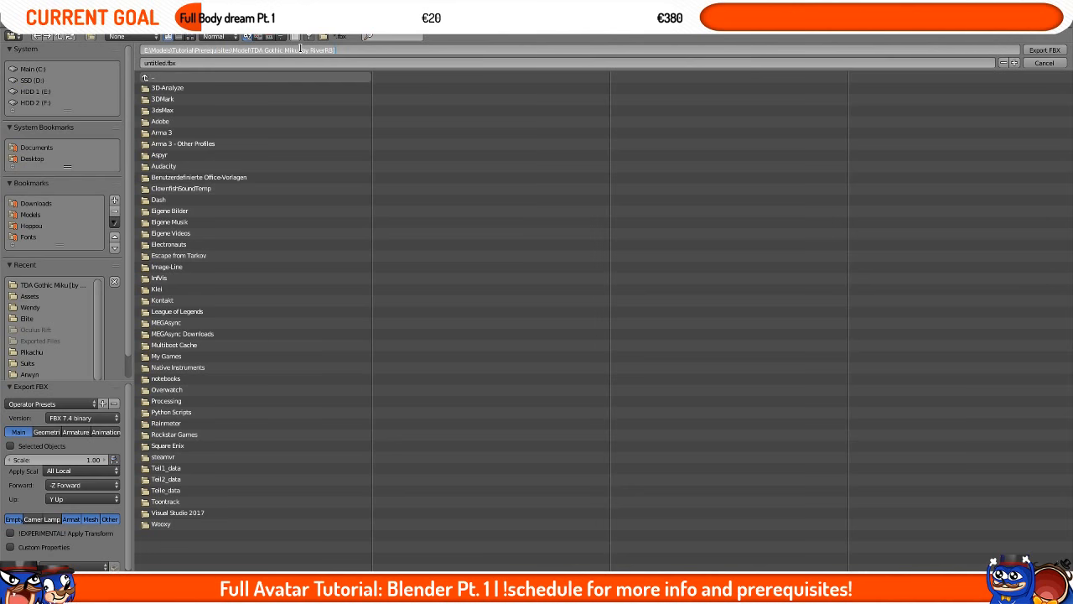
key(Return)
click(1047, 50)
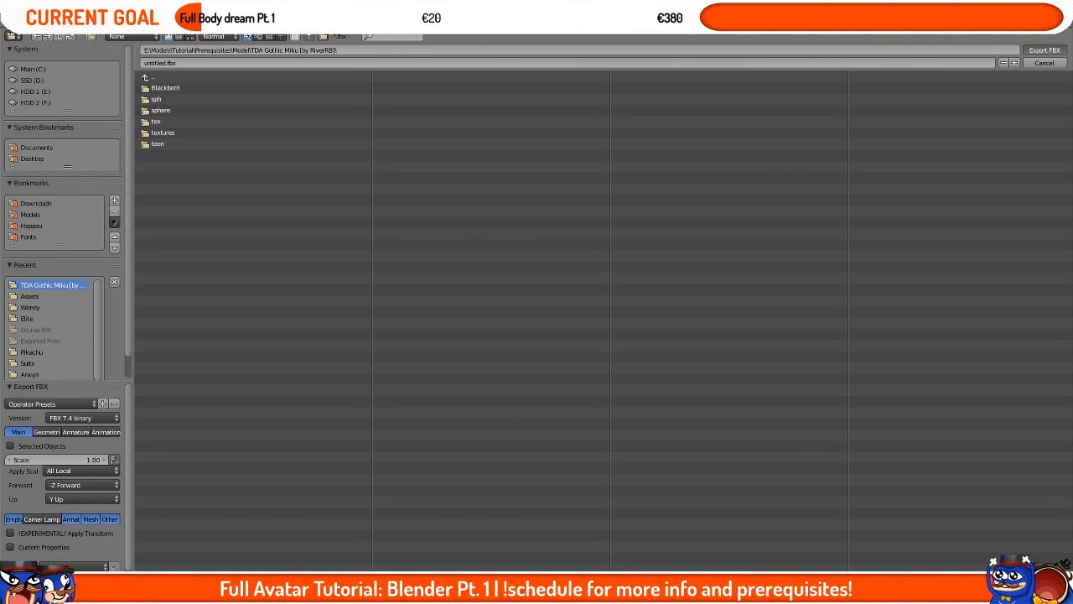
Step: Inspect the model from several angles, toggling into edit mode to check the mesh
mouse_move(96, 591)
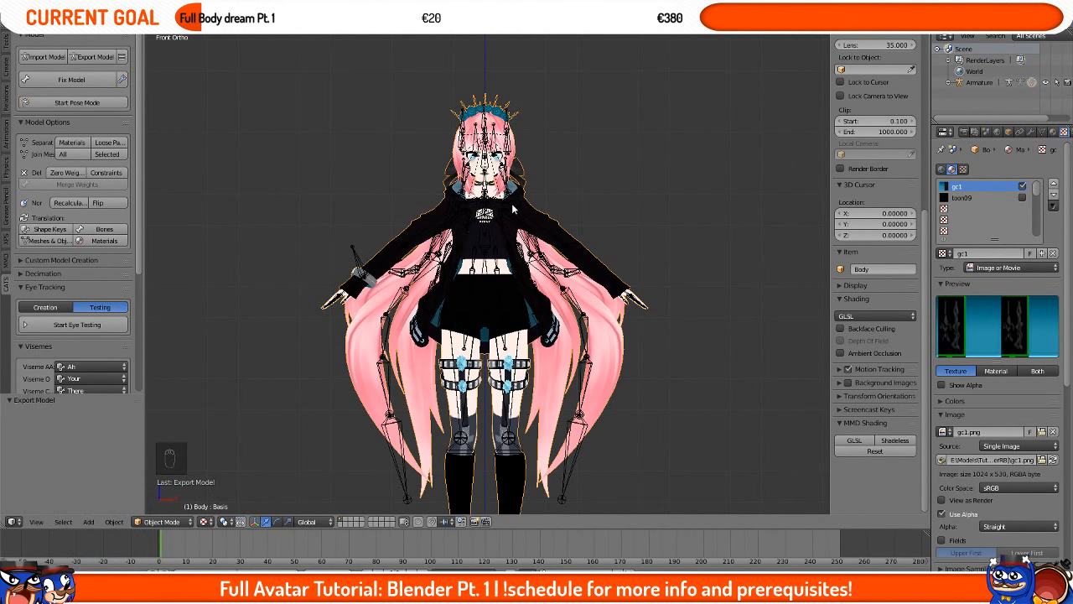
scroll(513, 208, up, 3)
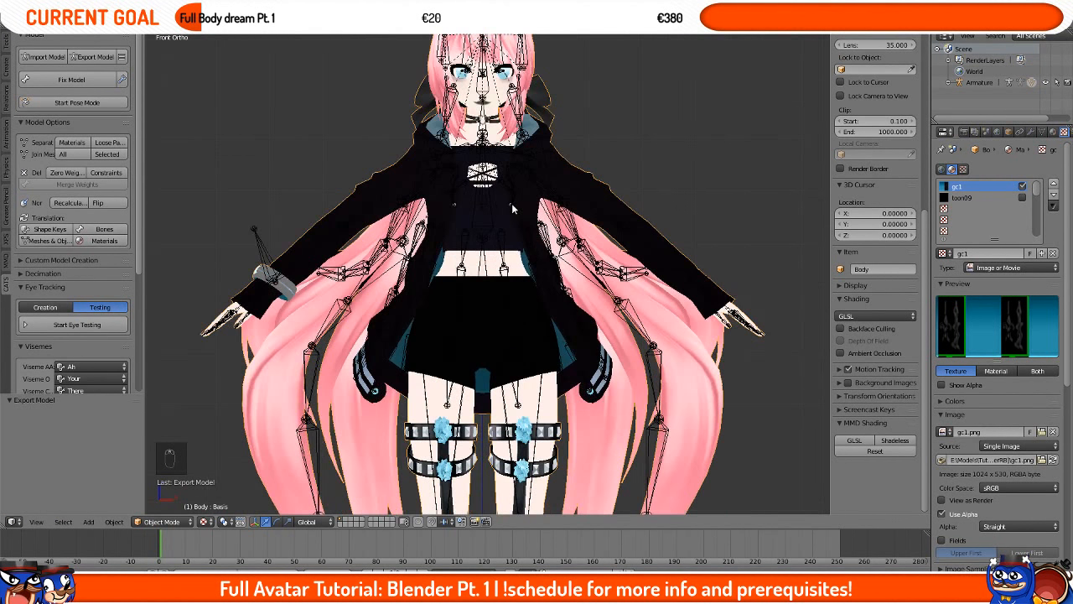
scroll(513, 208, down, 3)
middle_drag(387, 262, 583, 278)
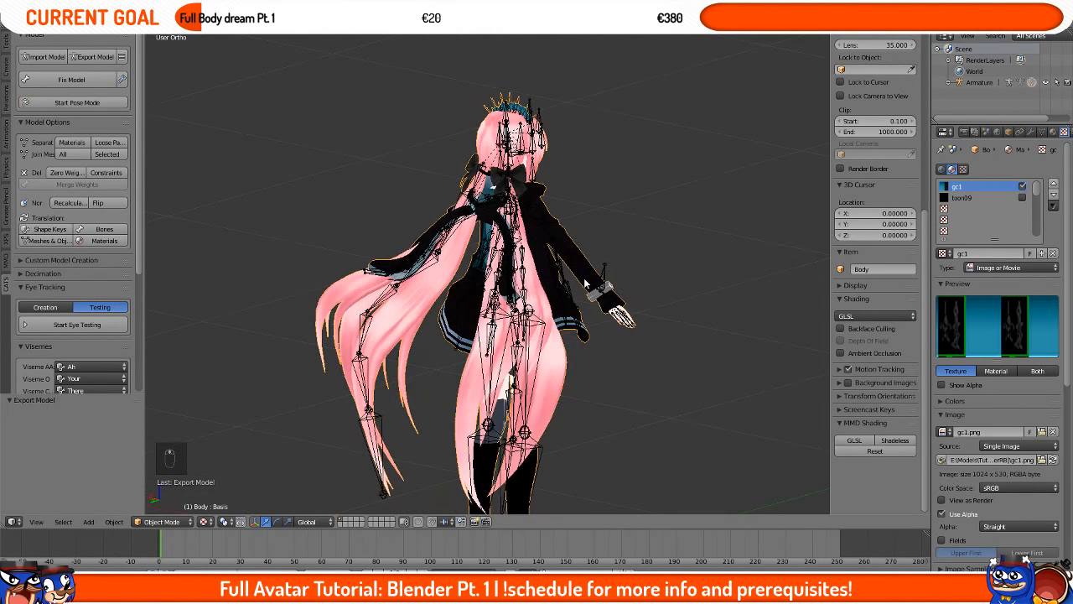
key(KP_1)
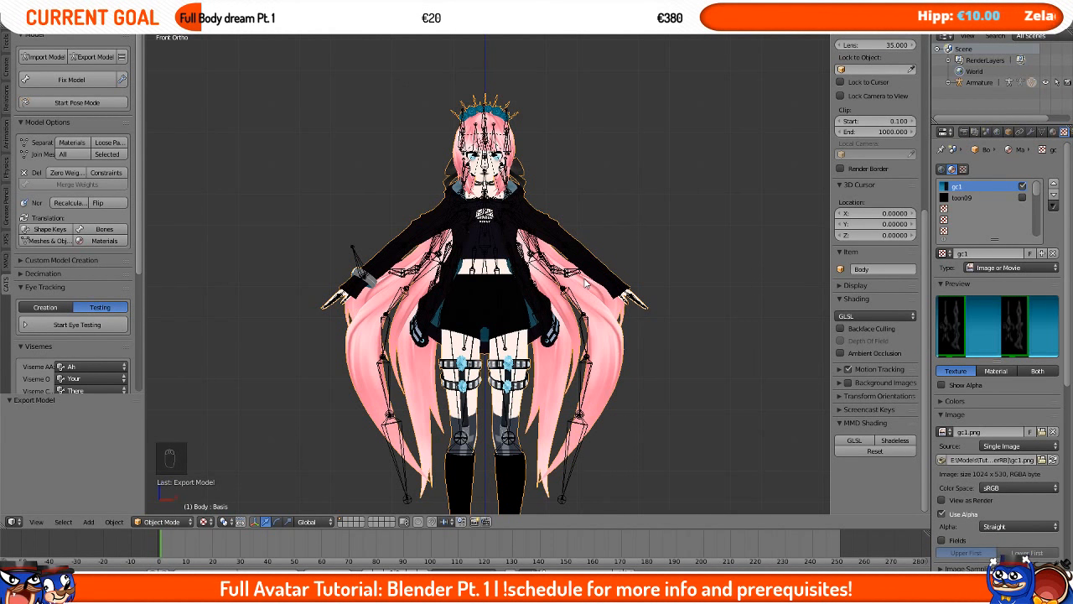
key(Tab)
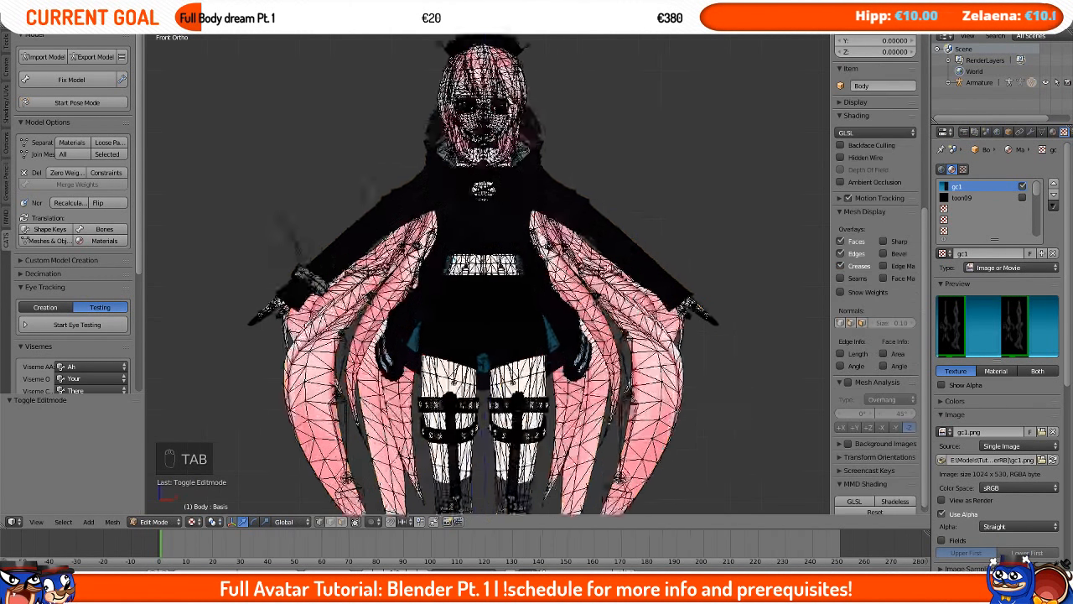
key(c)
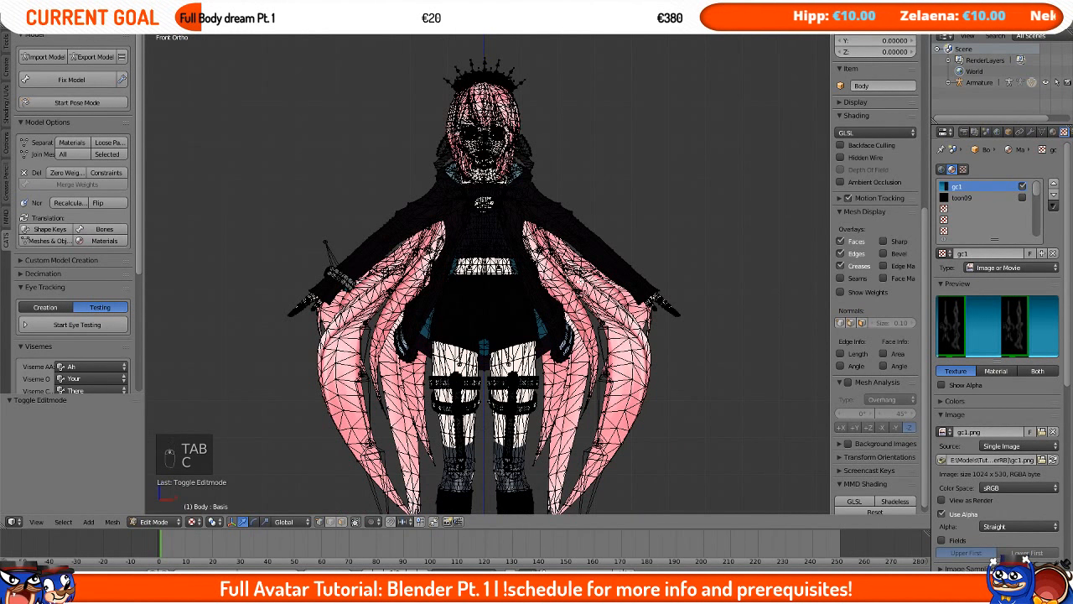
key(Tab)
scroll(486, 277, down, 3)
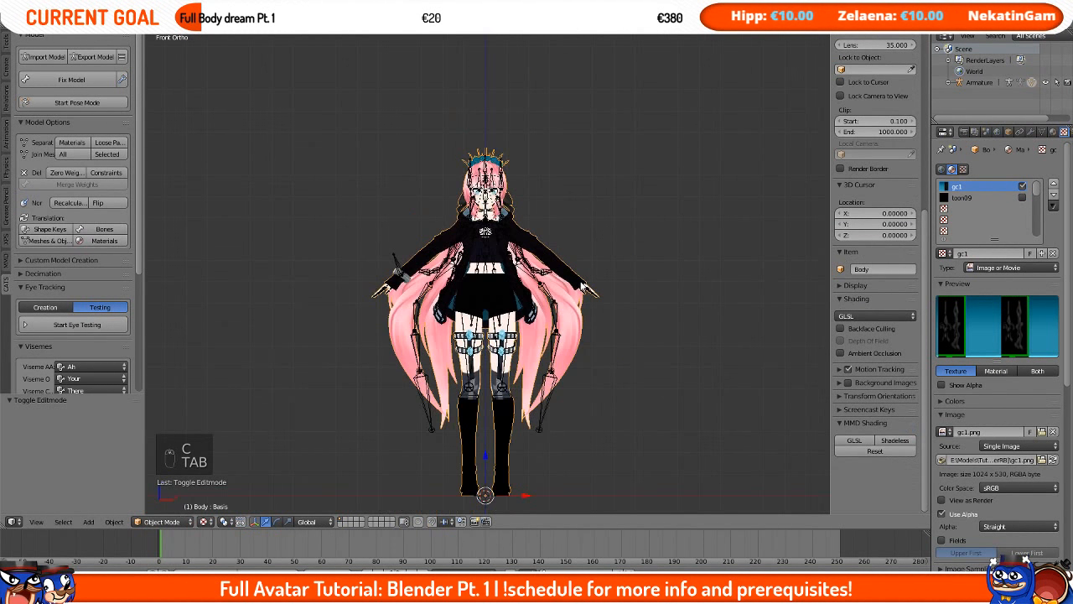
shift+middle_drag(582, 286, 583, 259)
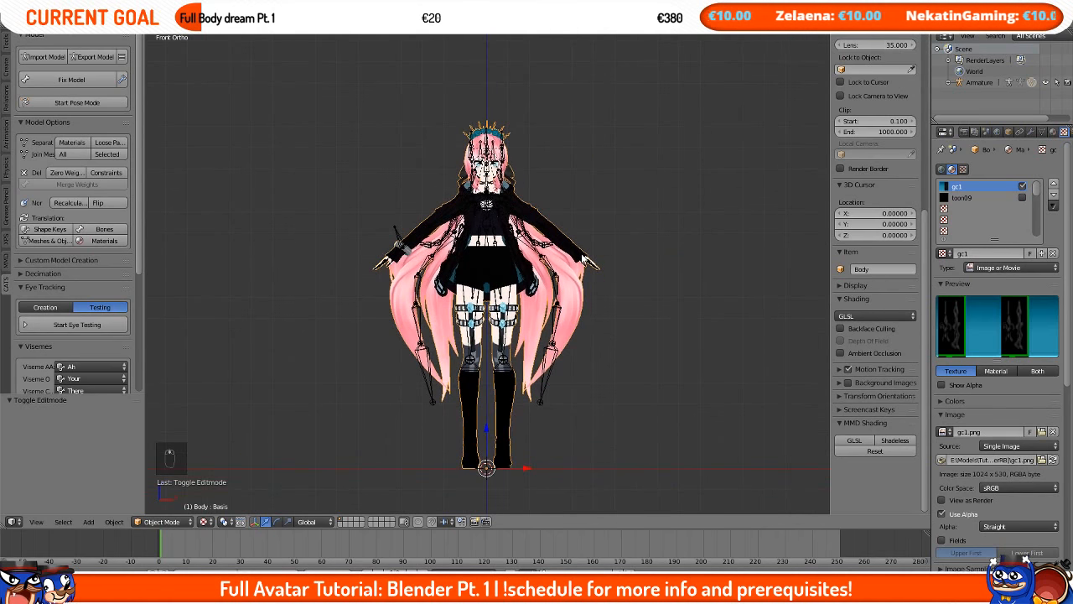
scroll(585, 236, up, 2)
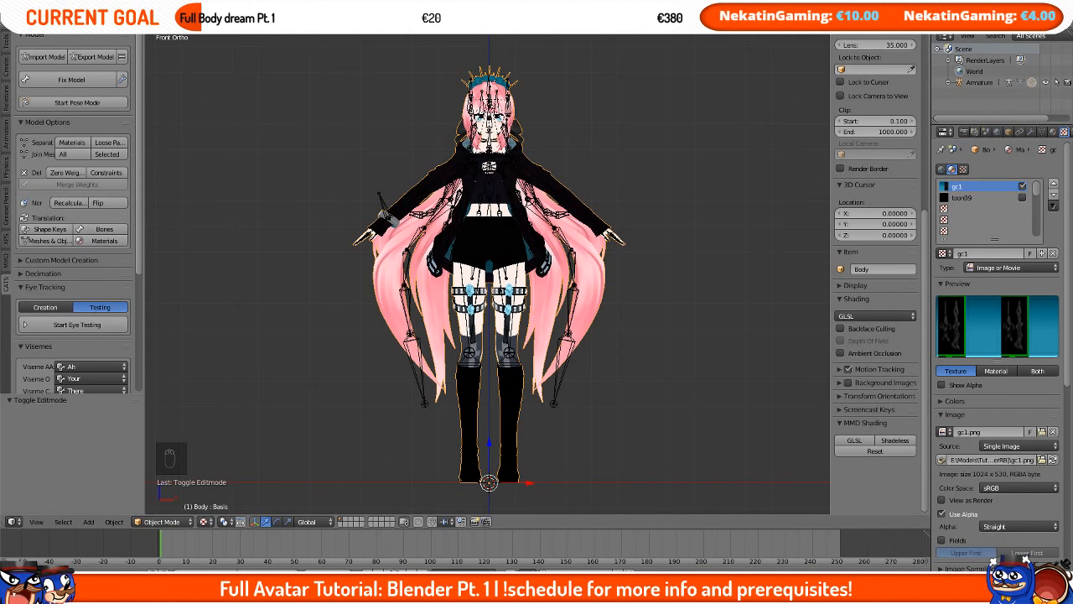
Step: Circle-select the lower-body vertices in edit mode and run Remove Doubles on them
key(Tab)
key(c)
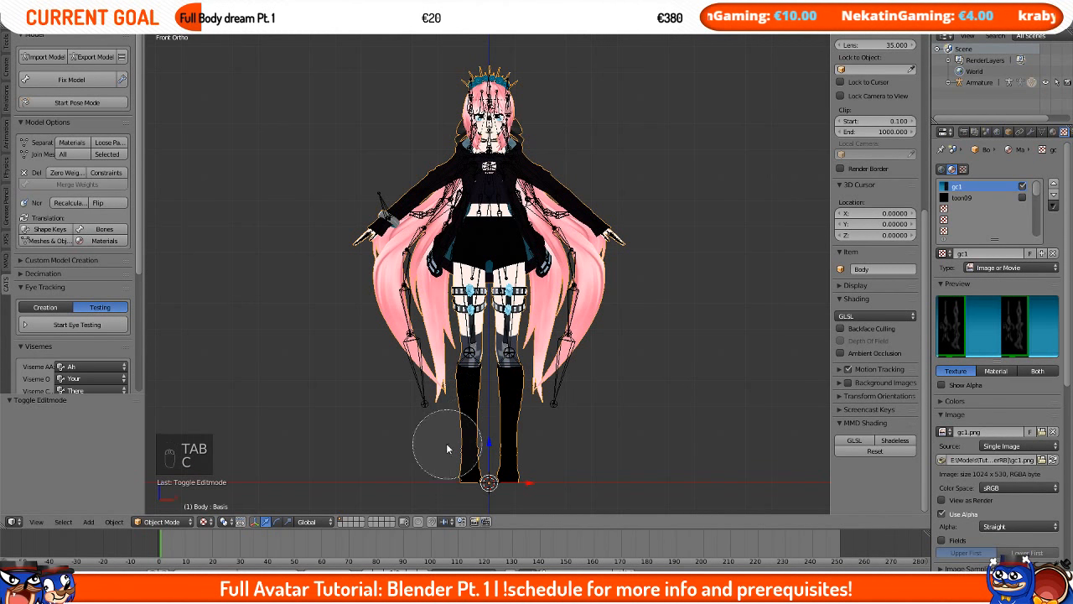
key(Tab)
key(c)
scroll(434, 447, down, 3)
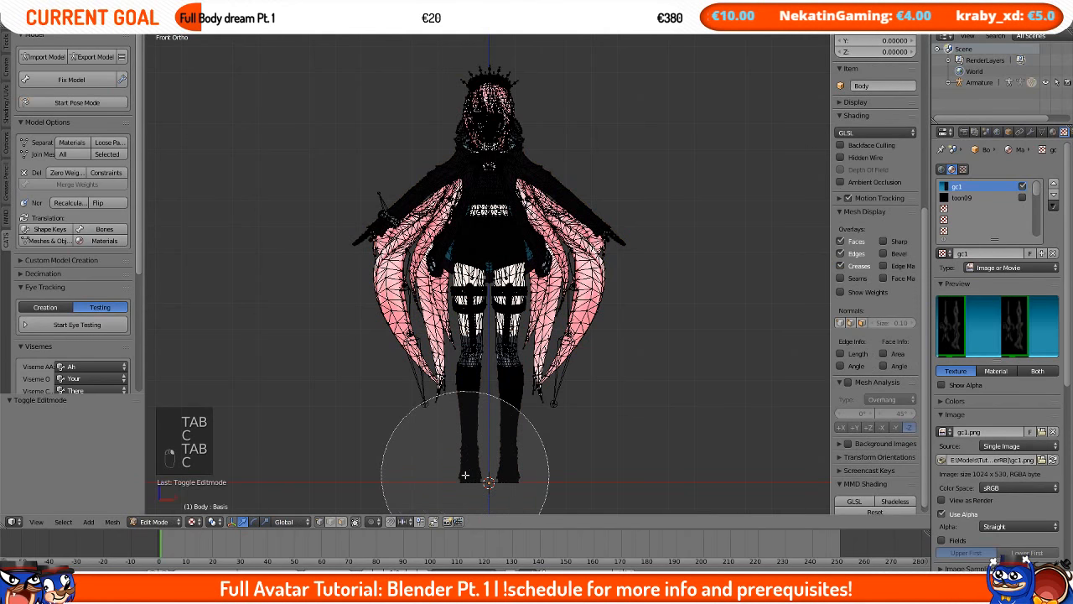
mouse_move(433, 453)
mouse_down()
mouse_move(383, 443)
mouse_move(552, 356)
mouse_move(351, 314)
mouse_up()
right_click(488, 377)
key(space)
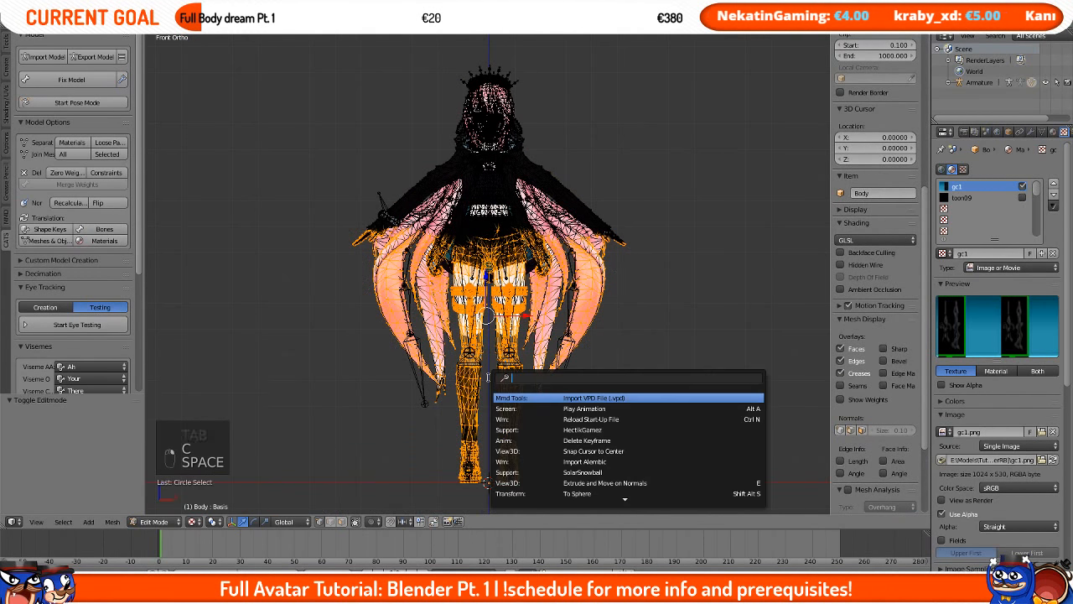
text(remove doubles)
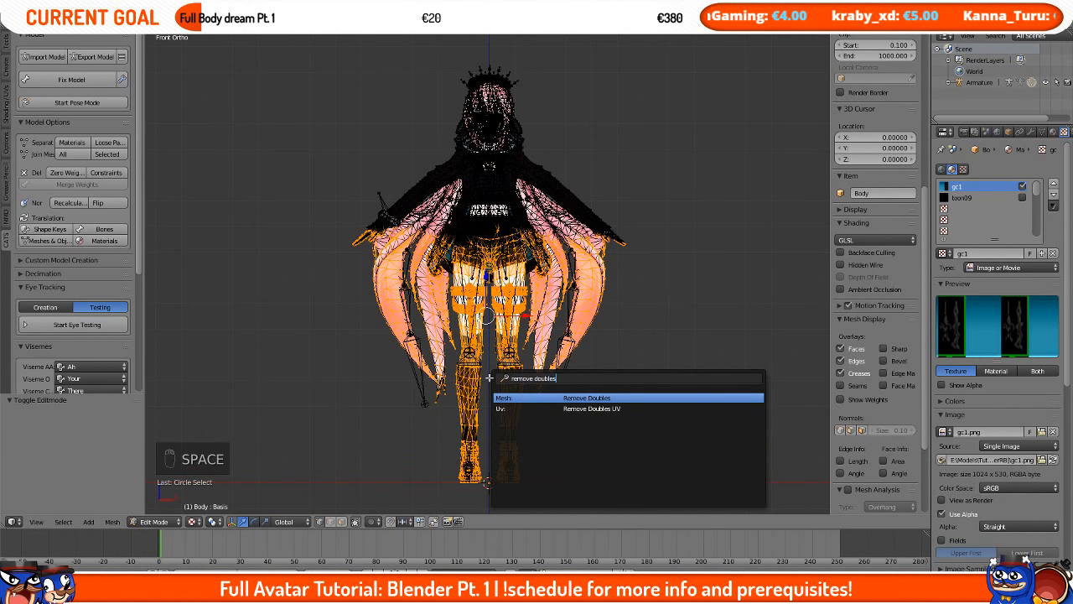
key(Return)
key(Tab)
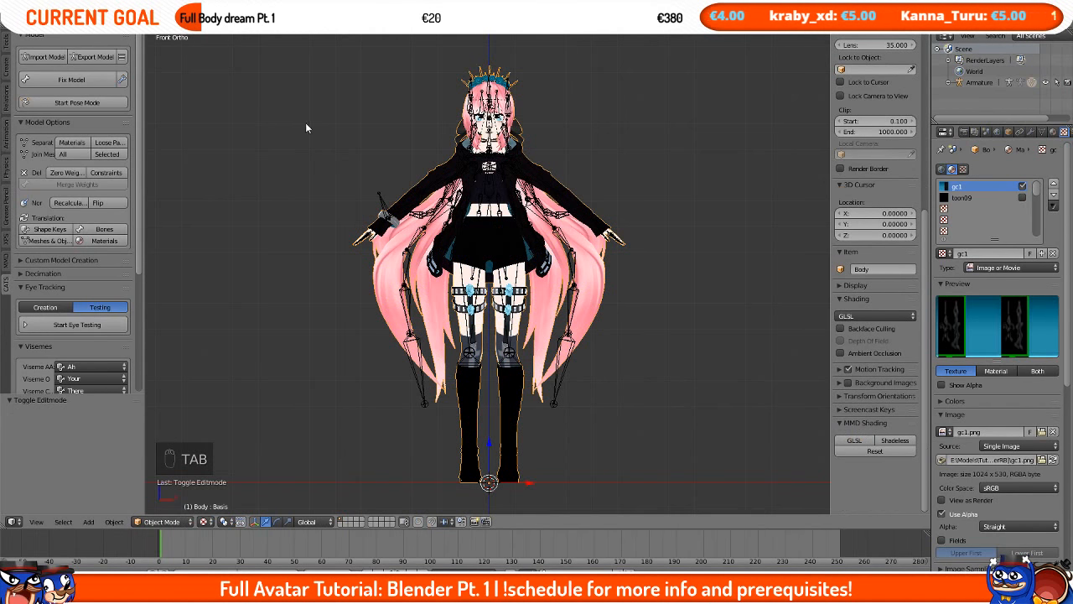
Step: Select more of the mesh in edit mode and run Remove Doubles on it again
click(84, 55)
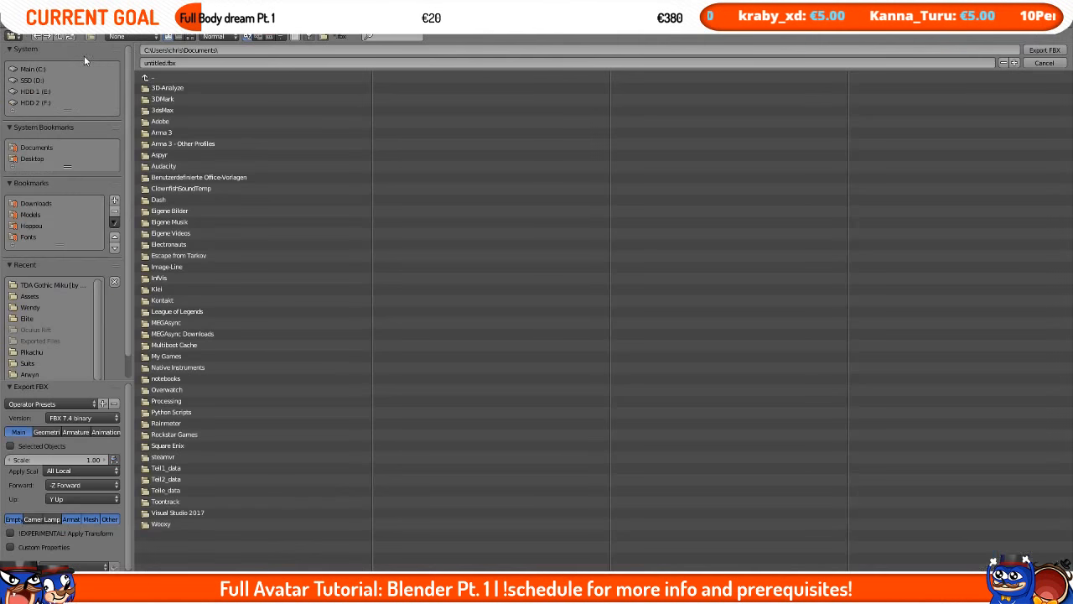
click(1044, 51)
key(Tab)
key(c)
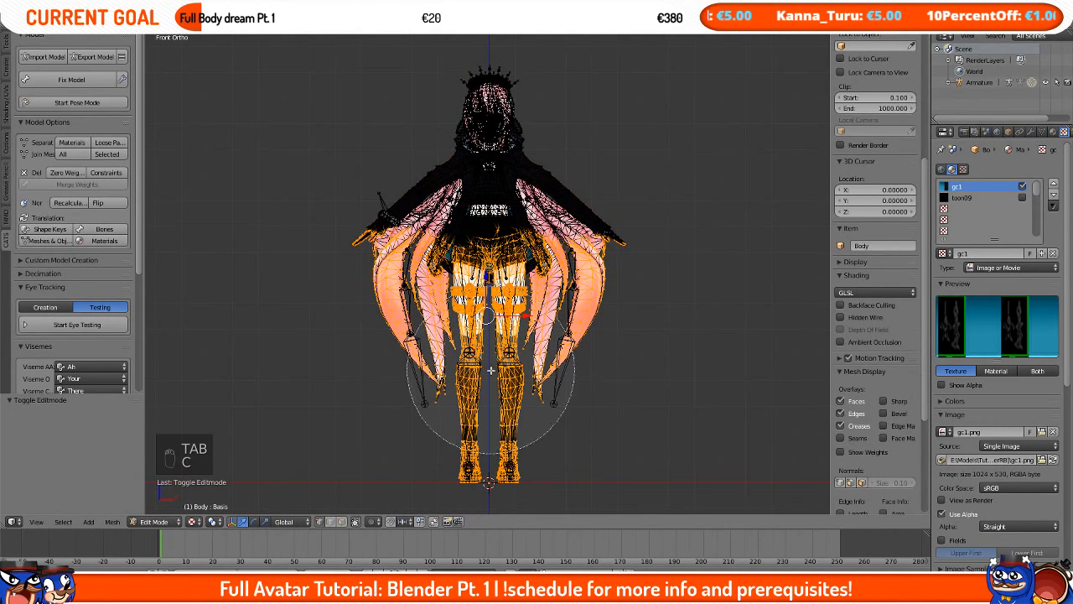
mouse_move(599, 384)
mouse_down()
mouse_move(460, 391)
mouse_move(545, 337)
mouse_move(381, 269)
mouse_move(626, 269)
mouse_up()
right_click(593, 341)
mouse_move(646, 404)
mouse_down()
mouse_move(443, 389)
mouse_move(608, 298)
mouse_up()
right_click(609, 298)
key(Tab)
key(space)
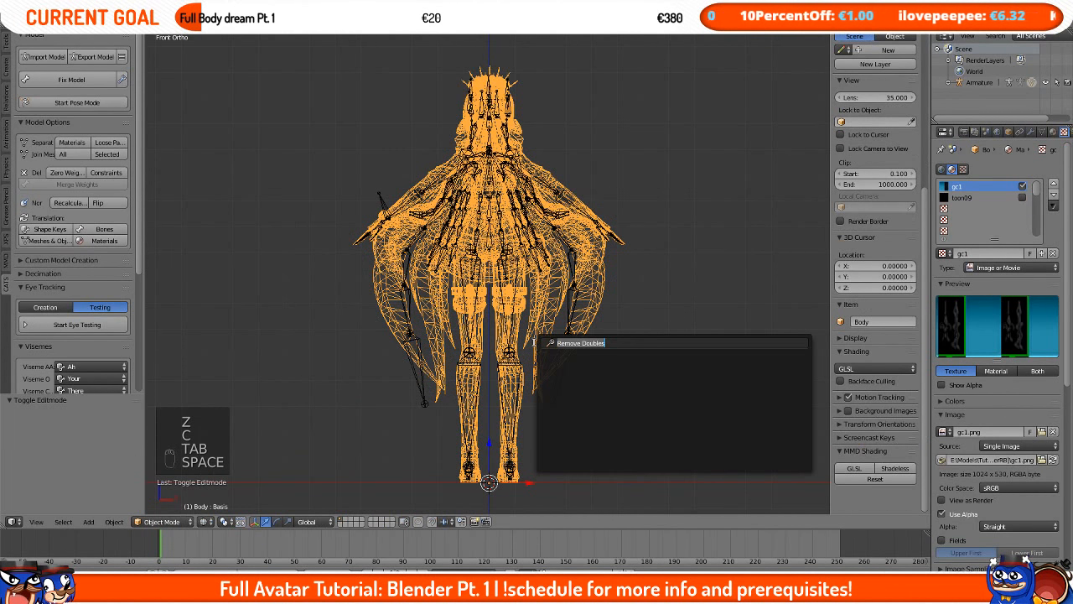
key(Tab)
key(space)
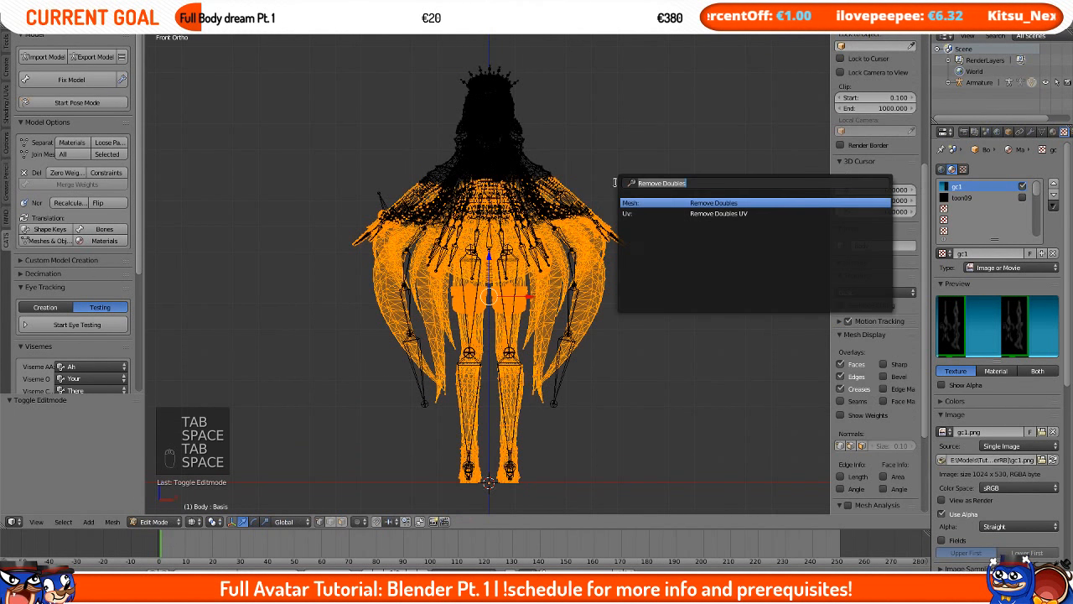
key(Tab)
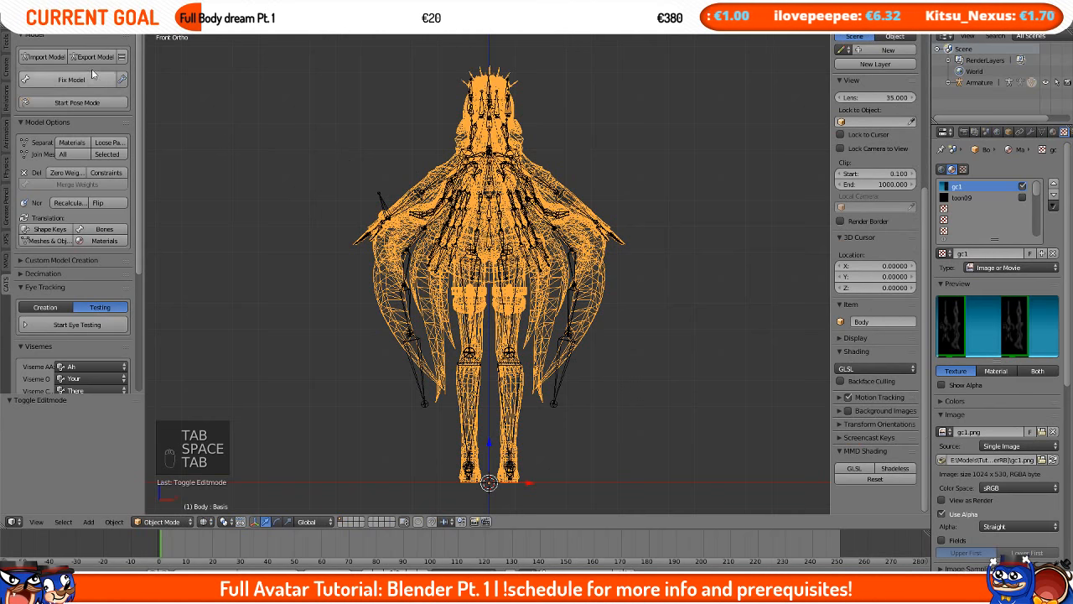
Step: Export the model again as FBX into the TDA Gothic Miku [by RiverRB] folder, overwriting untitled.fbx
click(890, 469)
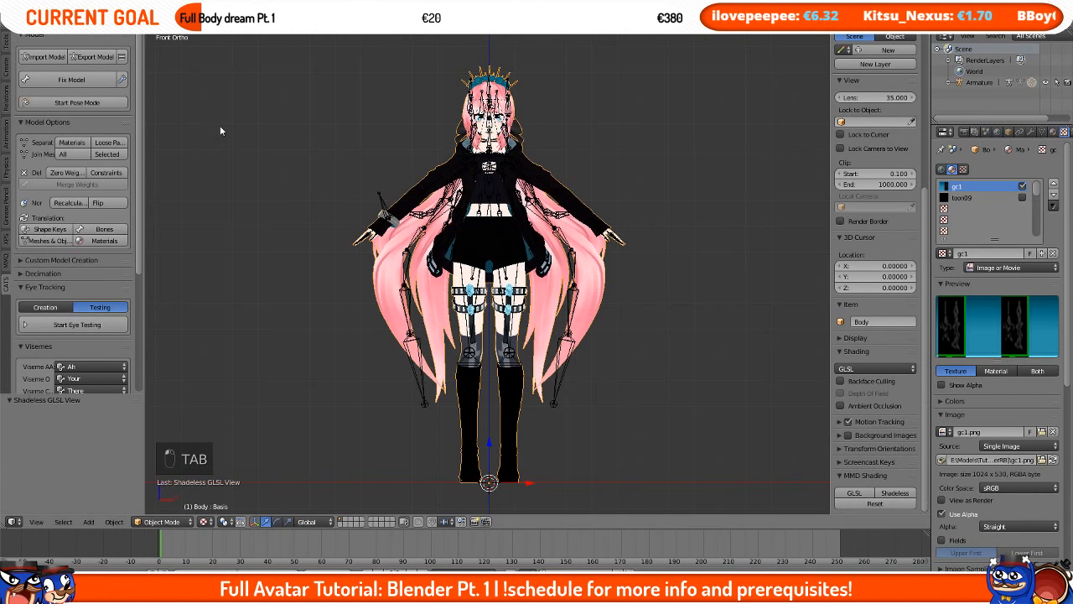
click(95, 57)
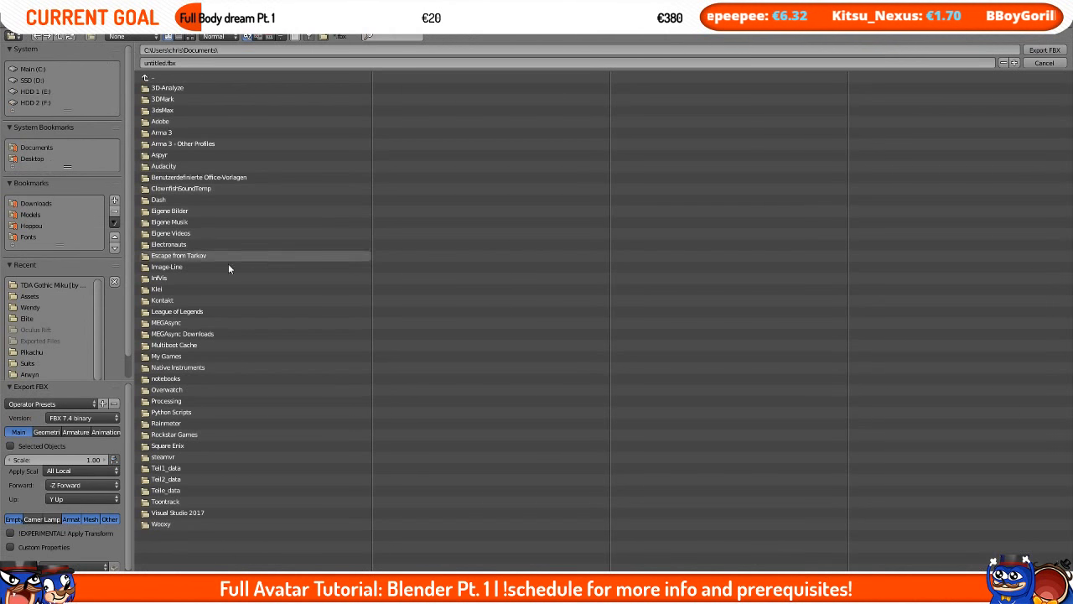
click(264, 50)
text(E:\Models\Tutorial\Prerequisites\Models\TDA Gothic Miku (by RiverRB)\)
key(Return)
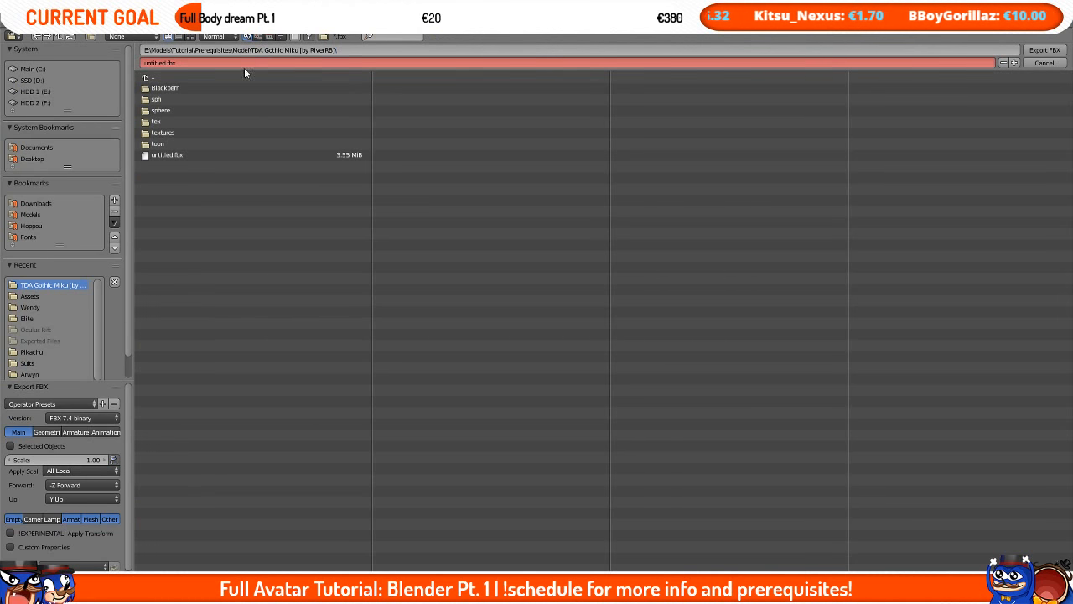
click(197, 155)
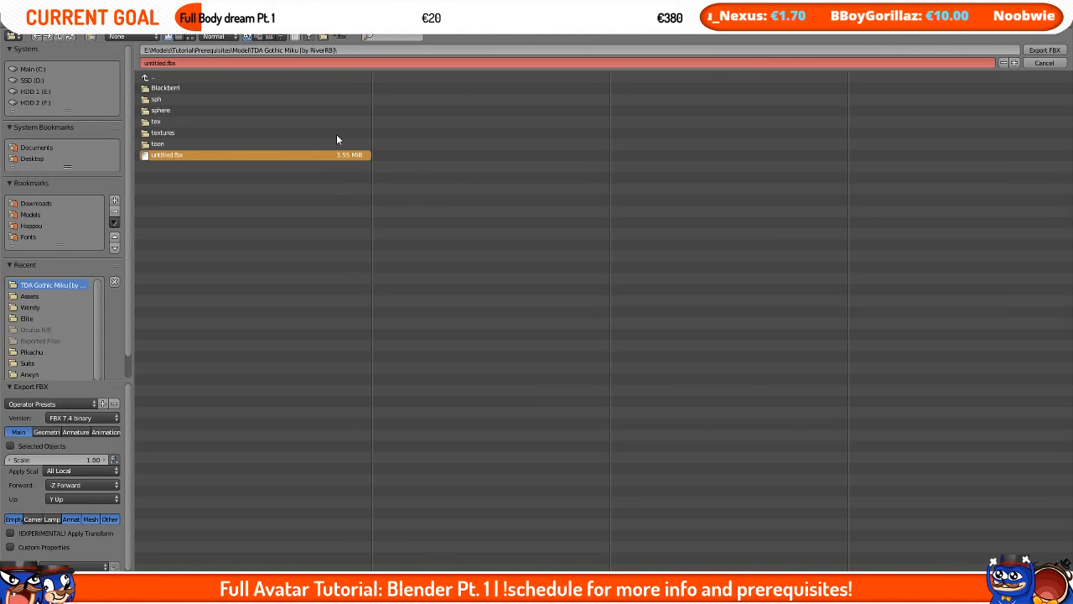
click(1044, 51)
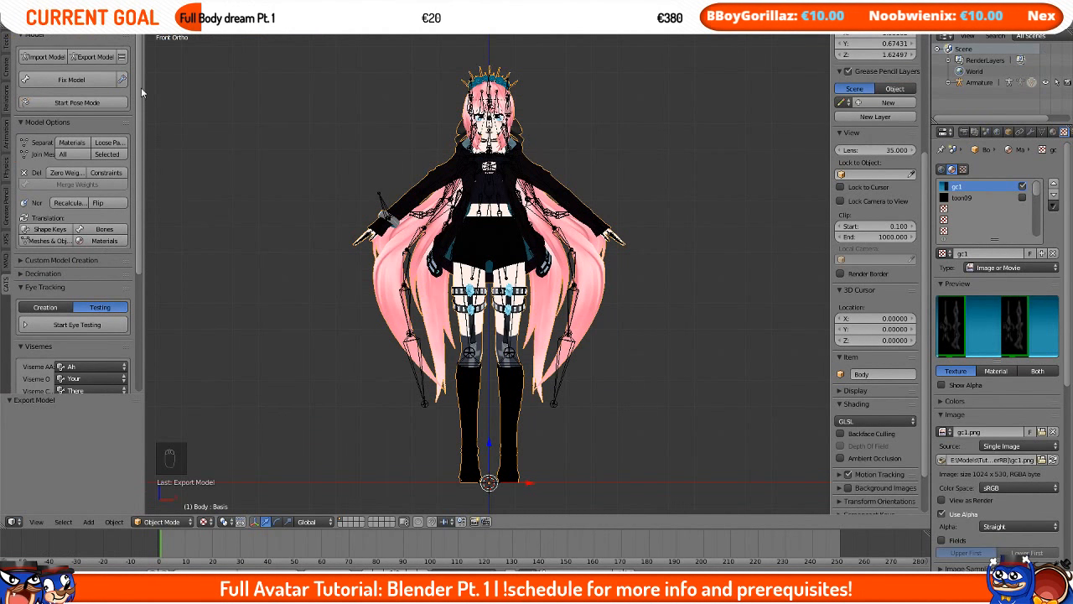
Step: Save the Blender file as Model in the TDA Gothic Miku [by RiverRB] folder, pasting its path
key(ctrl+s)
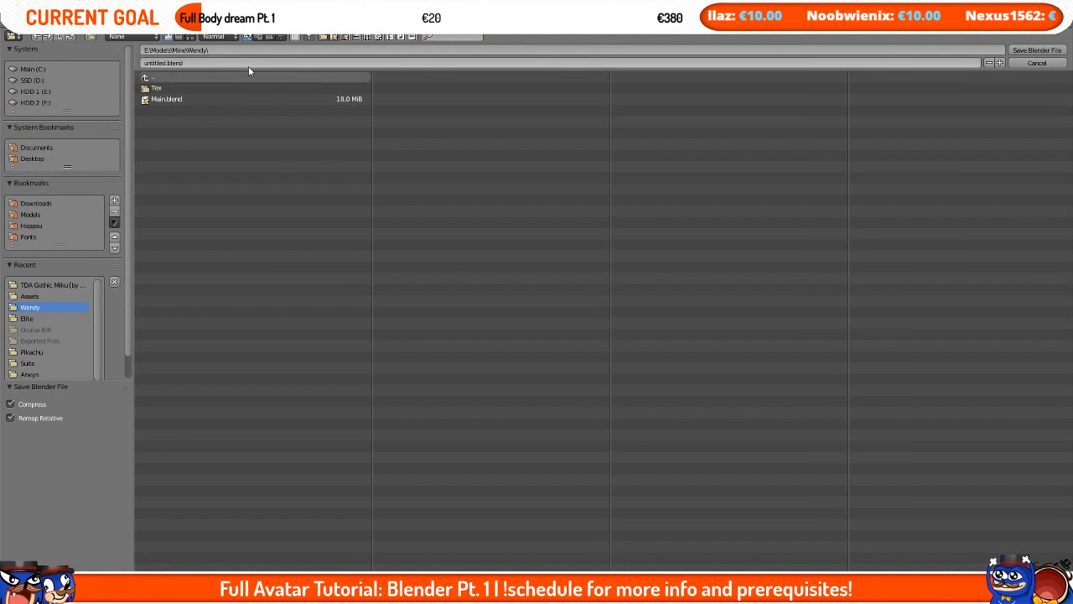
click(208, 52)
text(E:\Models\Tutorial\Prerequisites\Model\TDA Gothic Miku [by RiverRB])
key(Return)
click(254, 64)
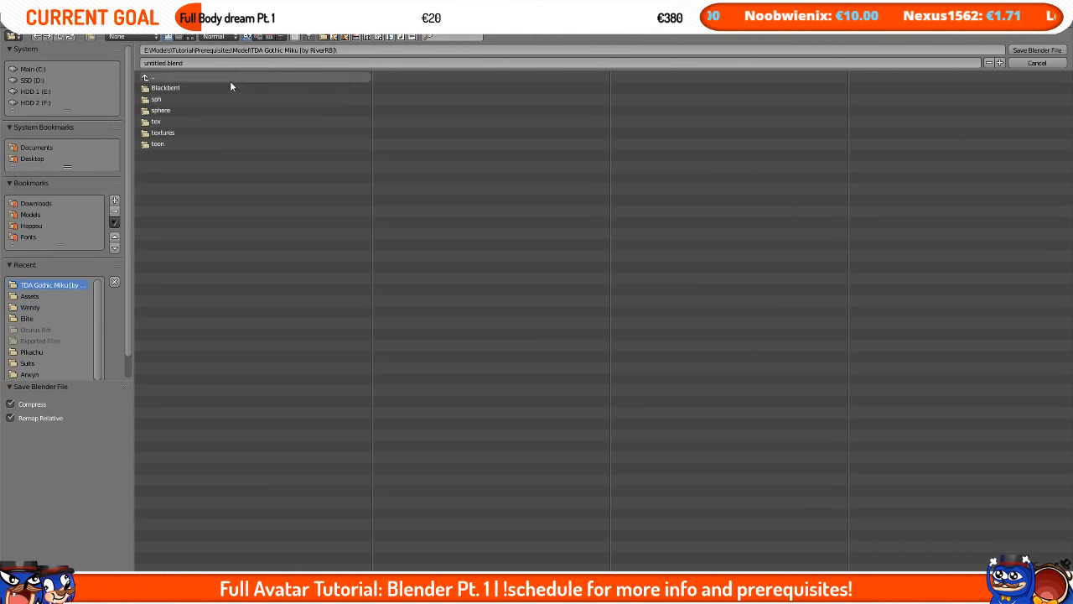
text(Model)
key(Return)
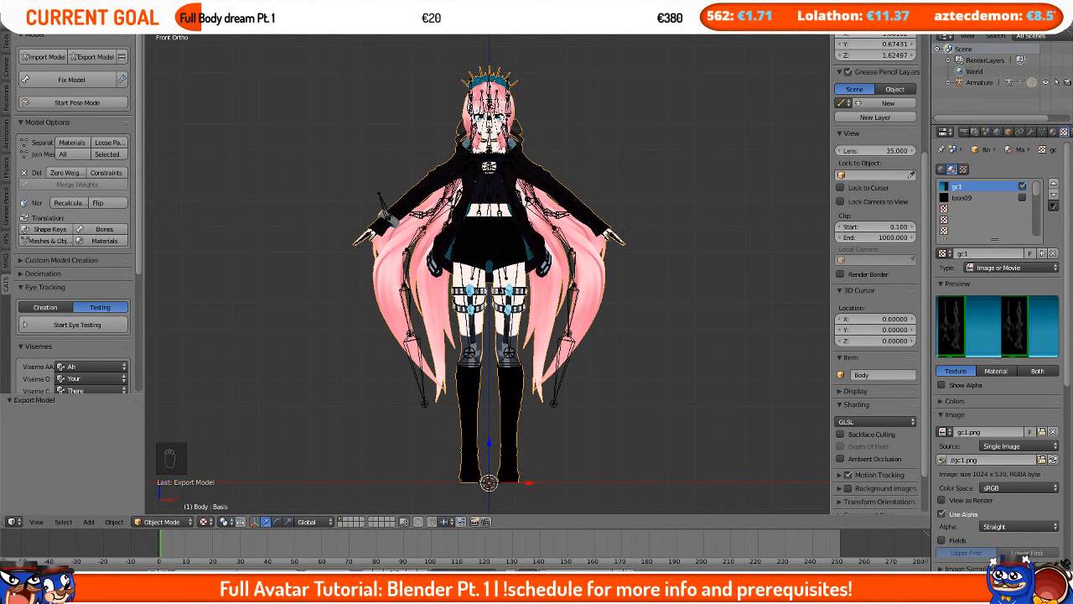
Step: Check the exported files in the TDA Gothic Miku [by RiverRB] folder and minimize the Explorer window
key(alt+Tab)
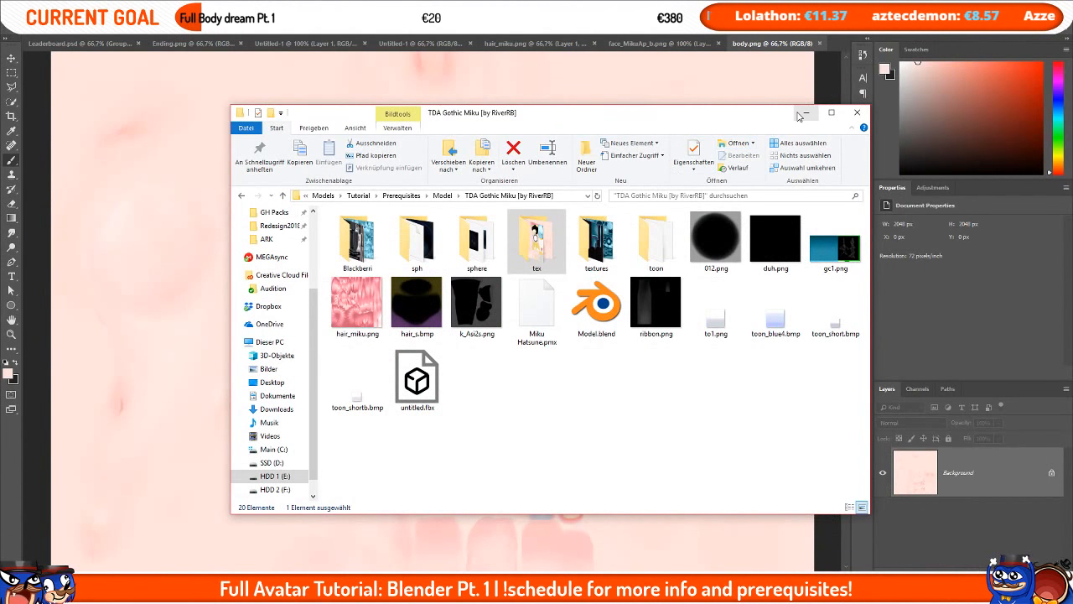
click(798, 109)
key(alt+Tab)
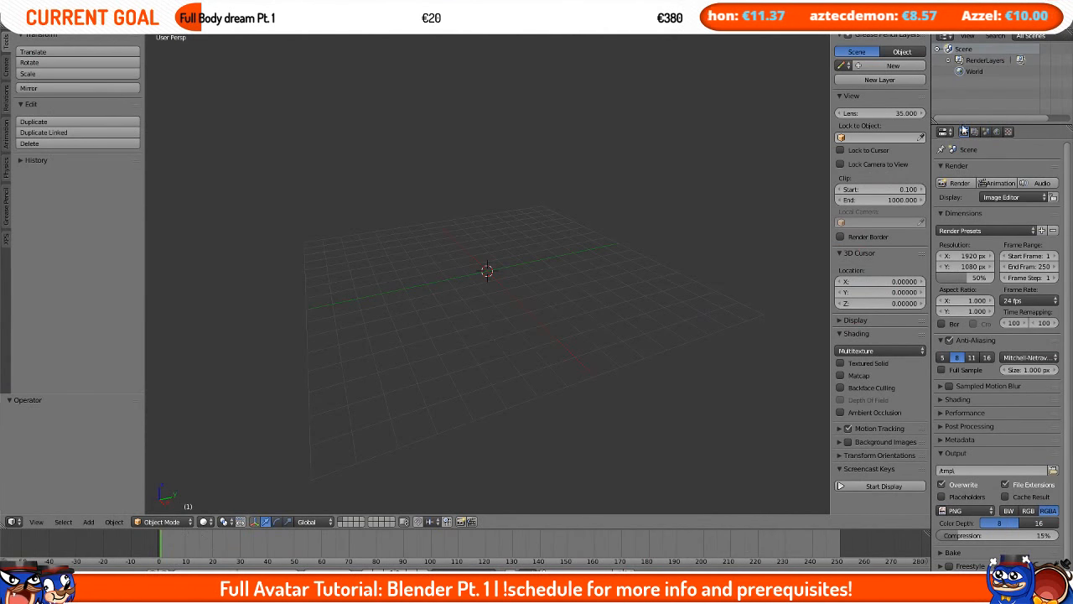
Step: Switch to the browser showing the Full Avatar Tutorial schedule
key(super+d)
mouse_move(96, 587)
click(96, 528)
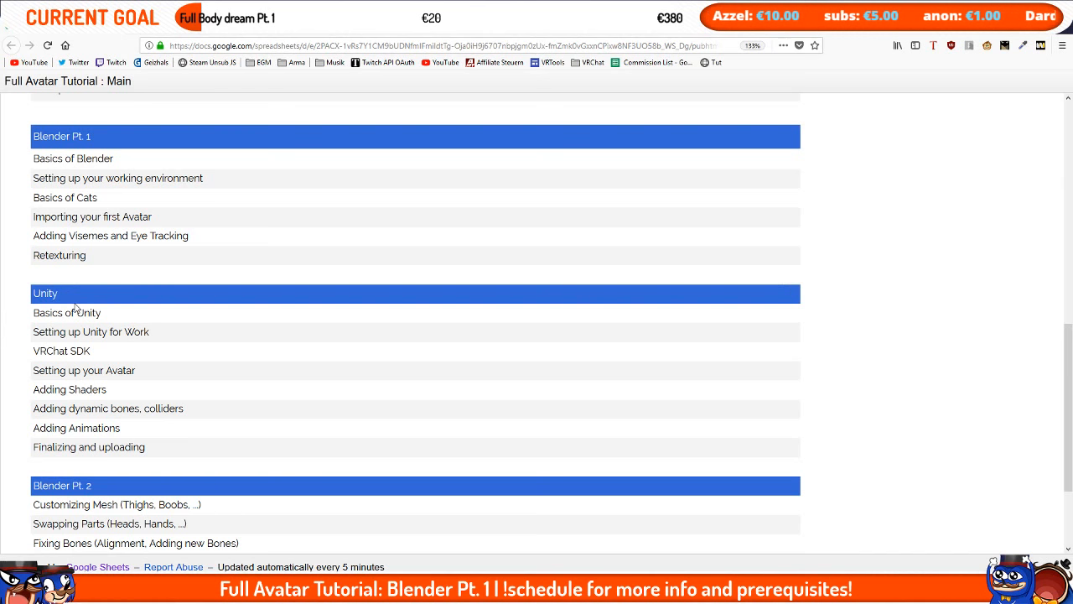
Step: Launch Unity from the Start menu search
key(super)
text(unity)
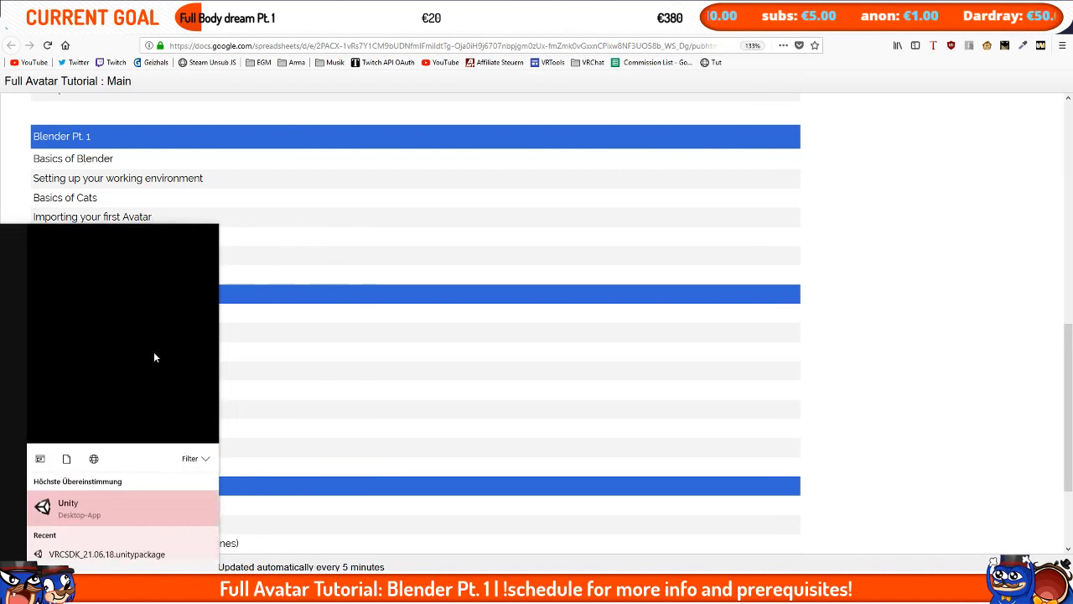
key(Return)
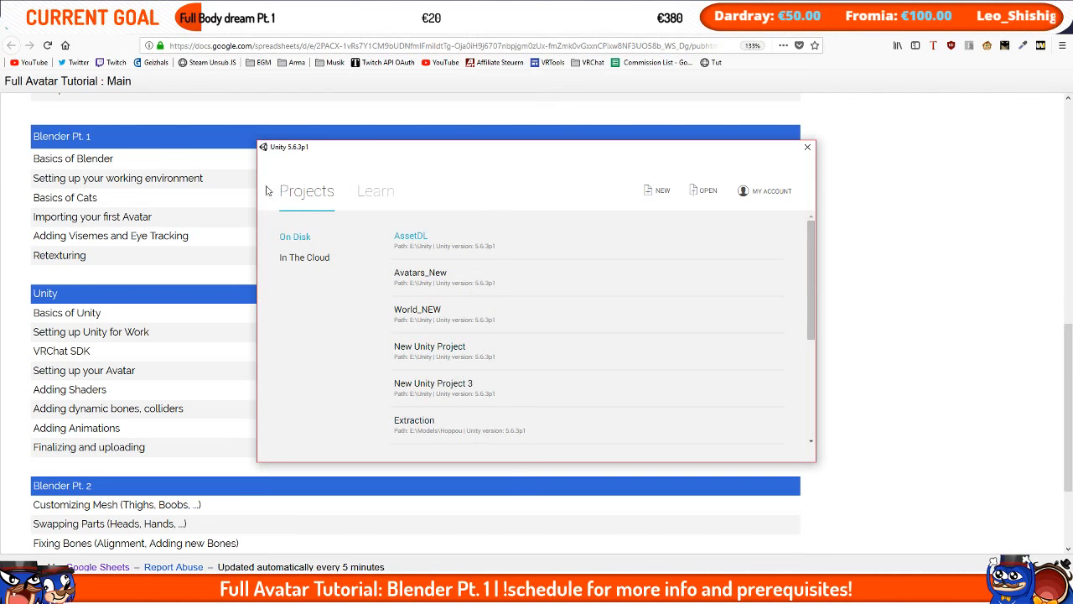
Step: Create a new 3D Unity project named Tutorial in the E:\Unity folder
click(660, 191)
triple_click(467, 271)
text(Tutorial)
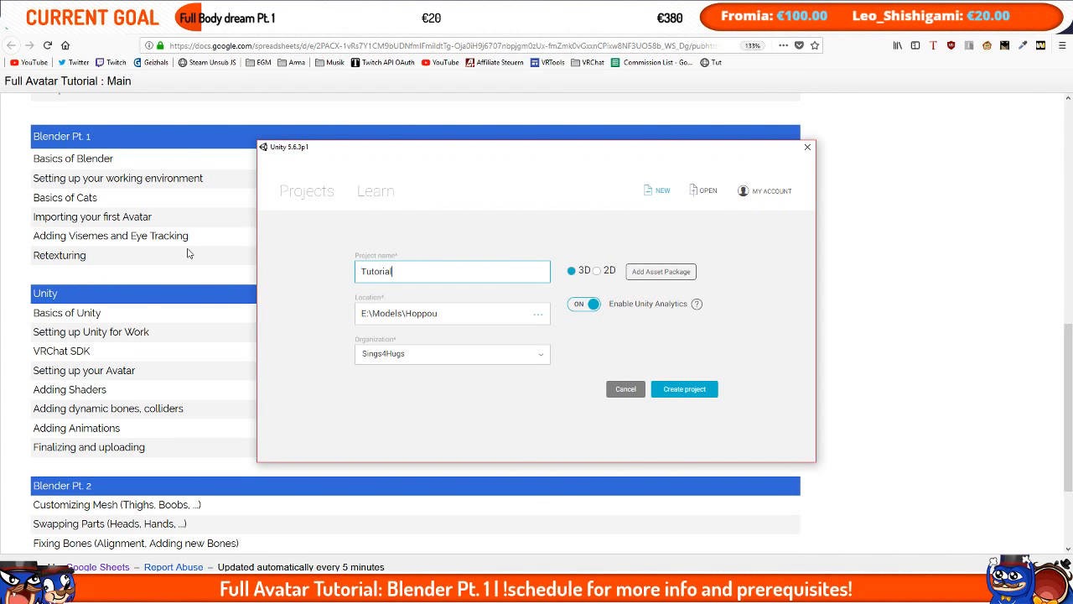
click(538, 313)
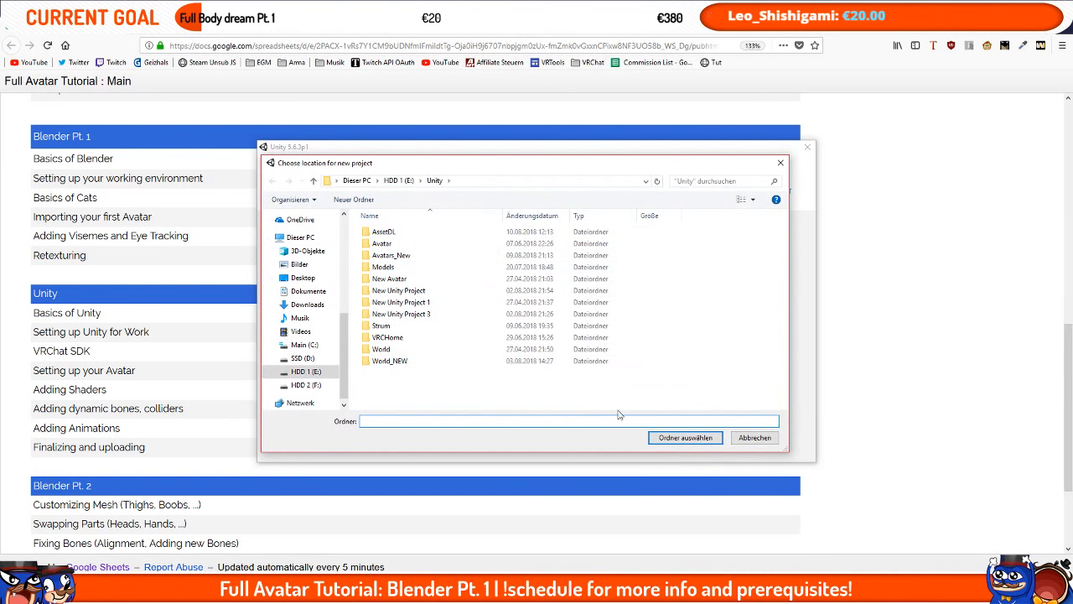
click(685, 438)
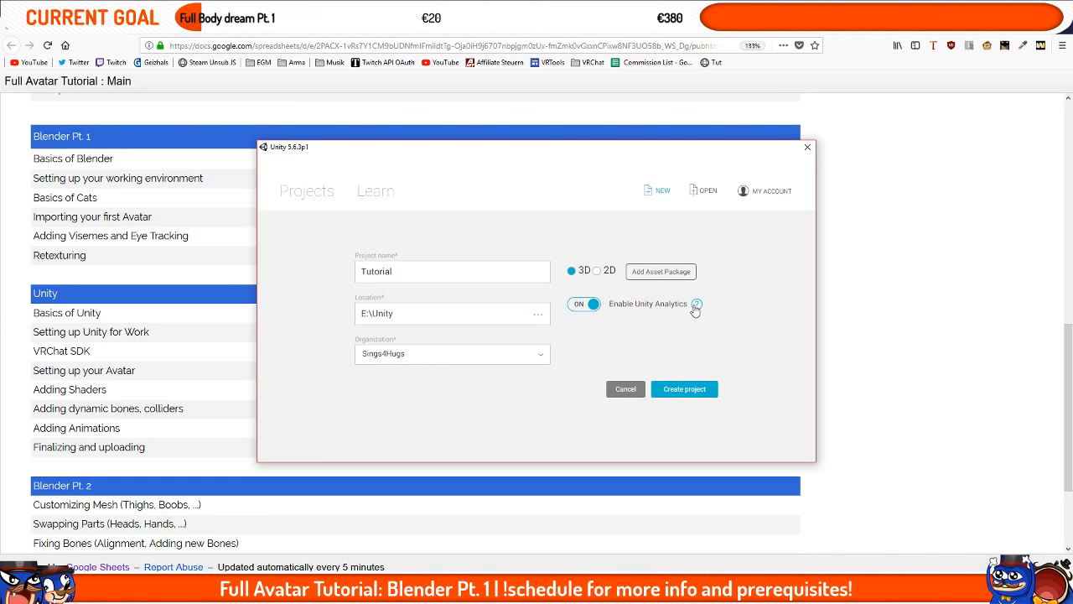
click(682, 390)
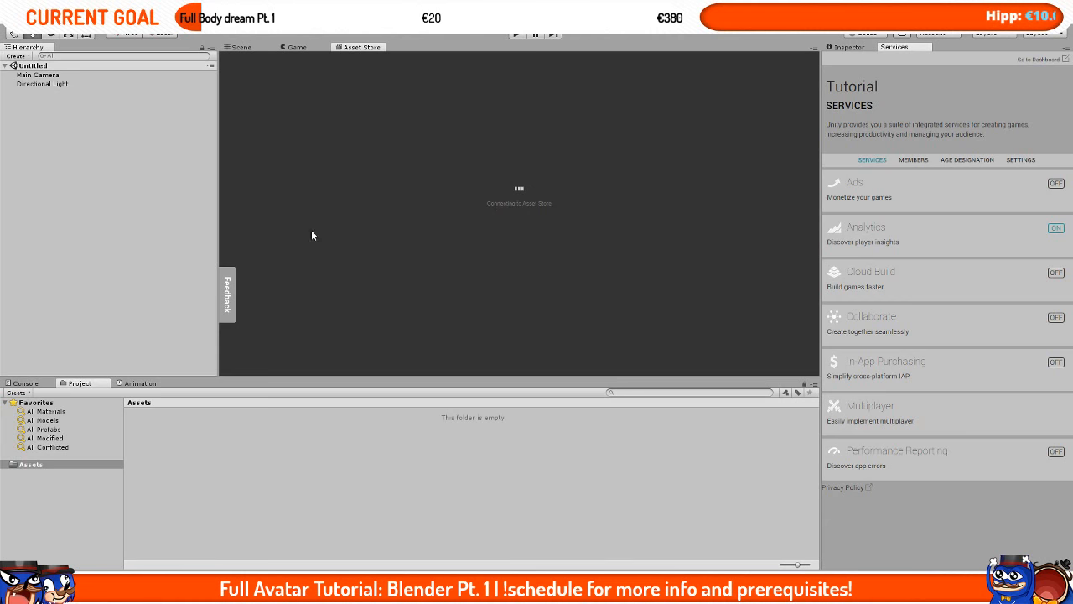
Step: Switch to the Scene view and close the Services tab
click(258, 47)
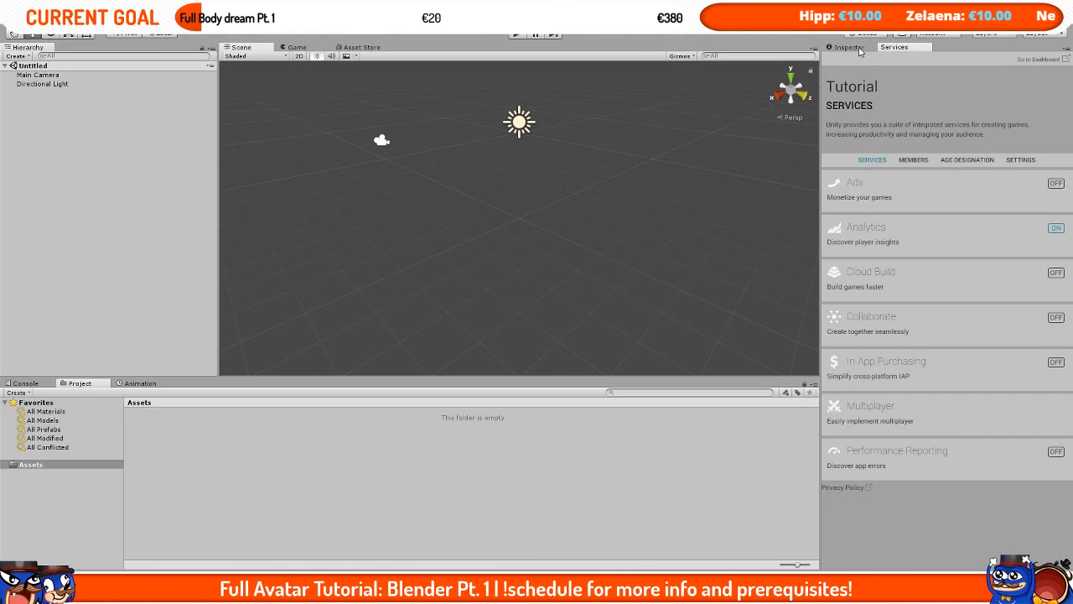
right_click(890, 48)
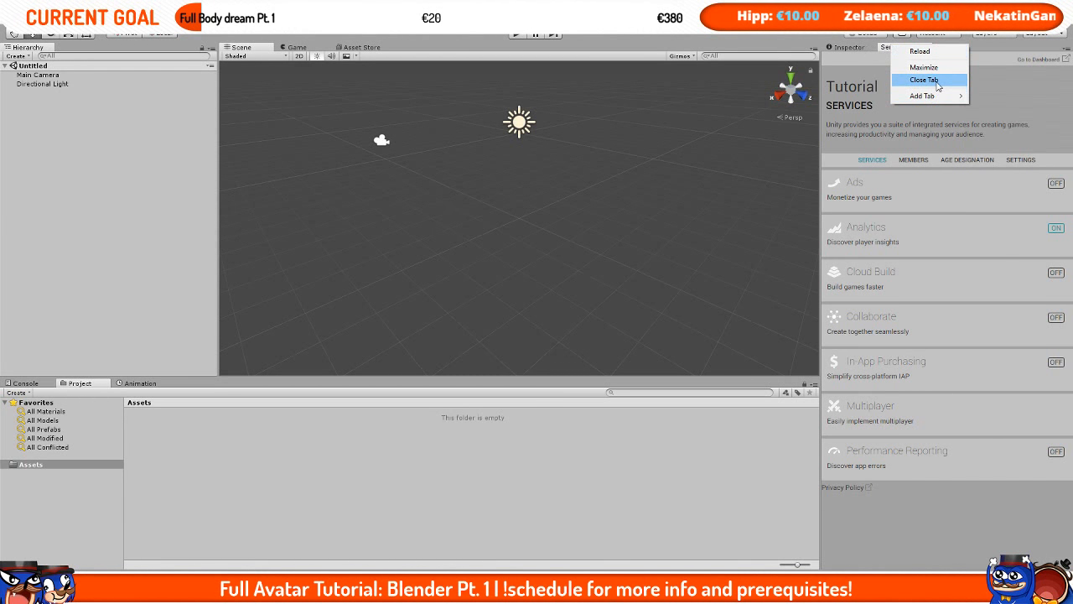
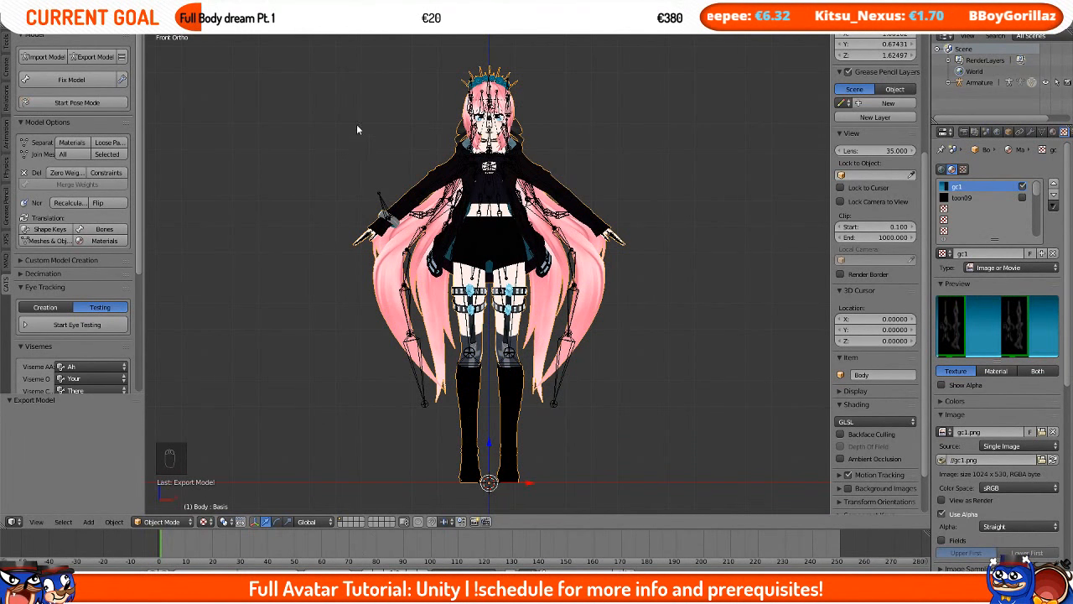
Step: Pack all external data into the .blend file
click(38, 25)
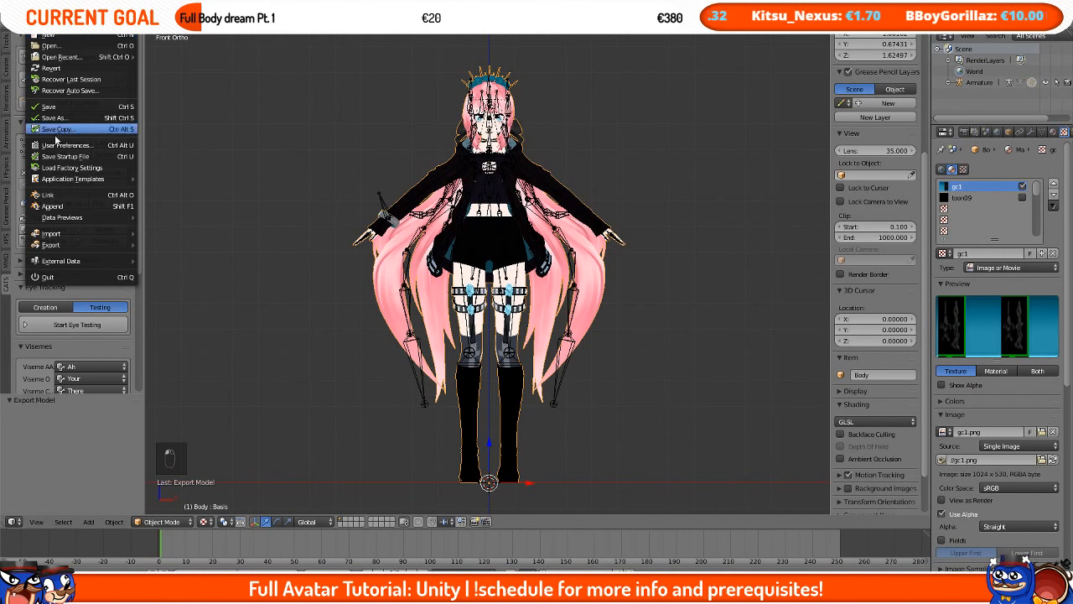
mouse_move(86, 261)
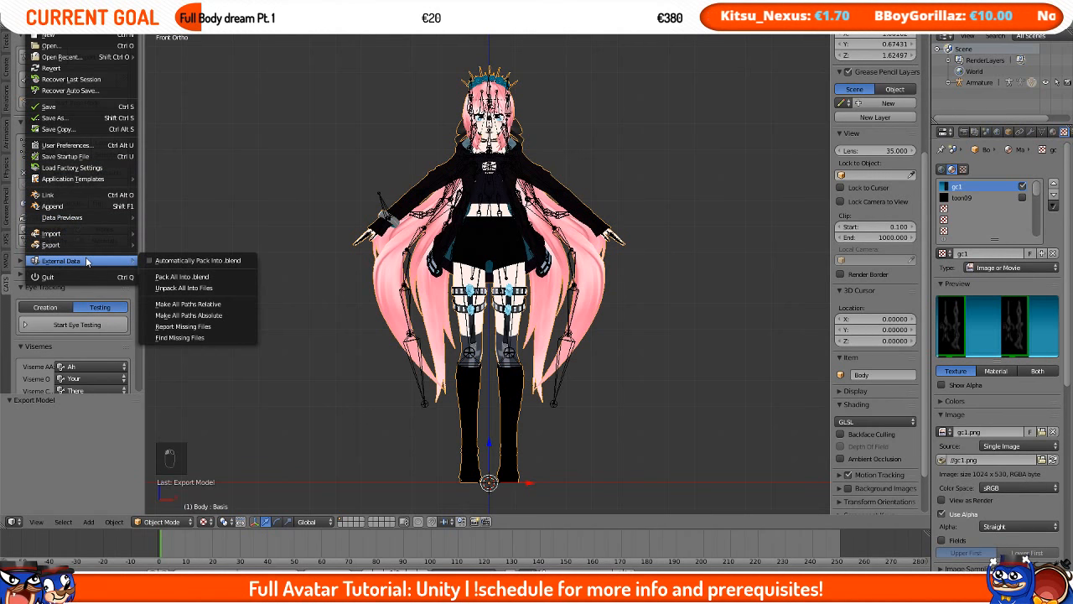
click(187, 274)
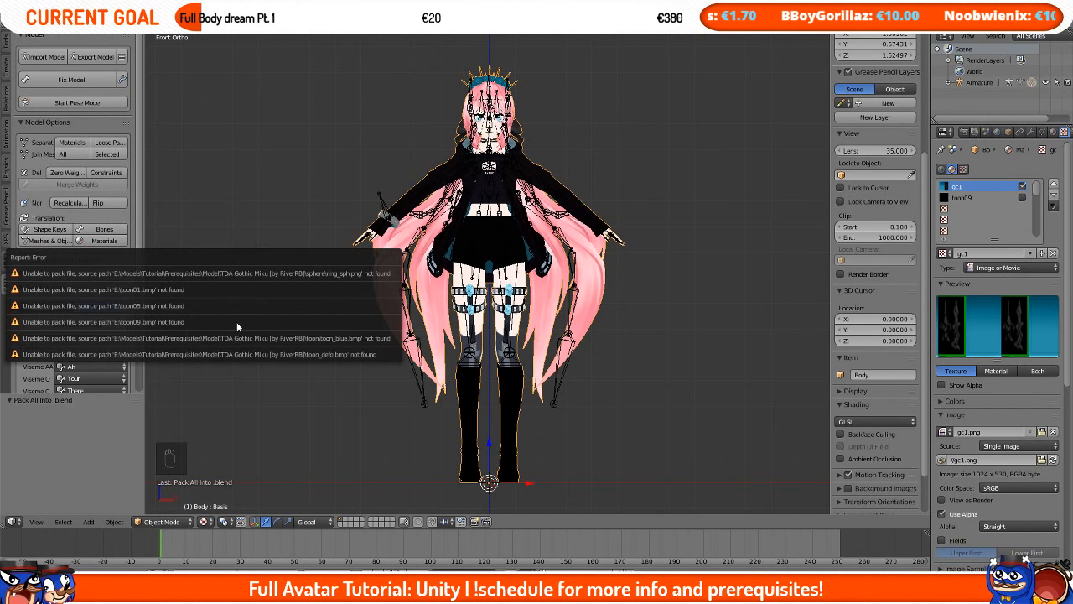
Step: Save the blend file over the existing Model.blend
key(ctrl+s)
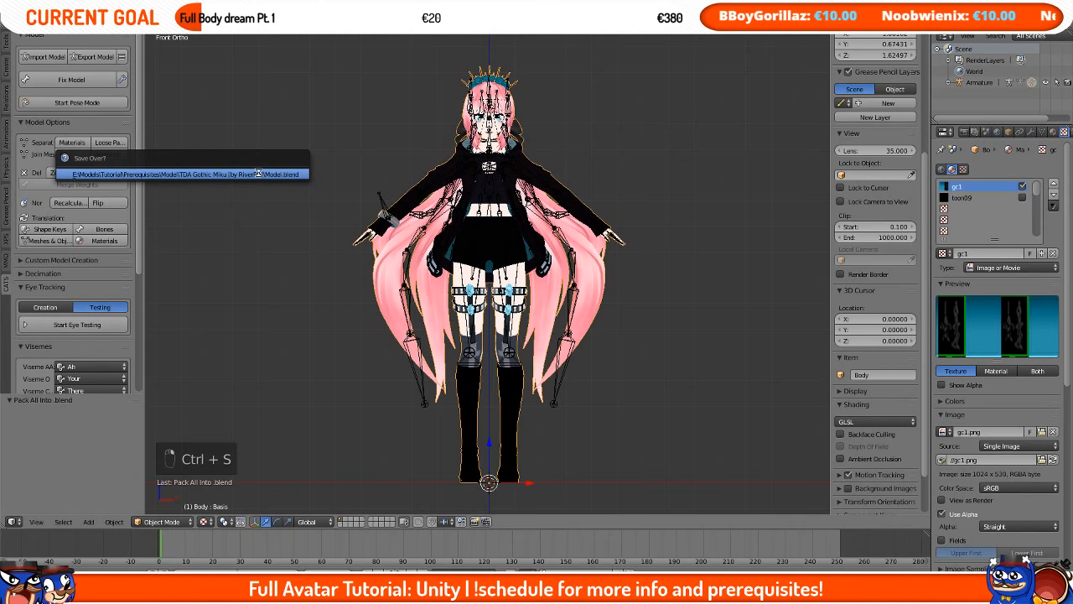
click(258, 174)
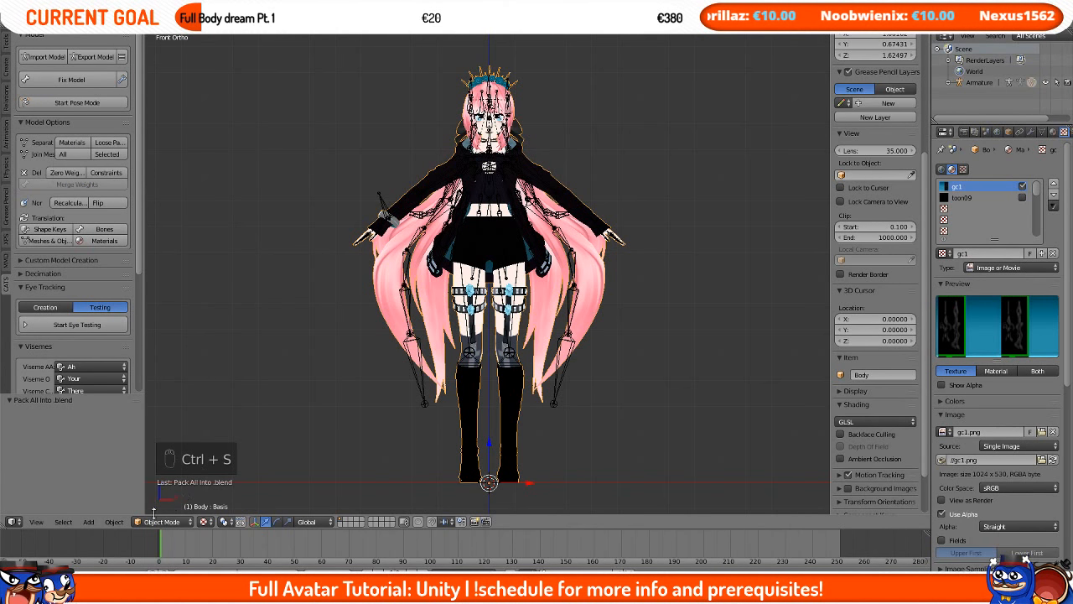
Step: Create a new folder named Final in the TDA Gothic Miku model folder
click(147, 590)
right_click(577, 408)
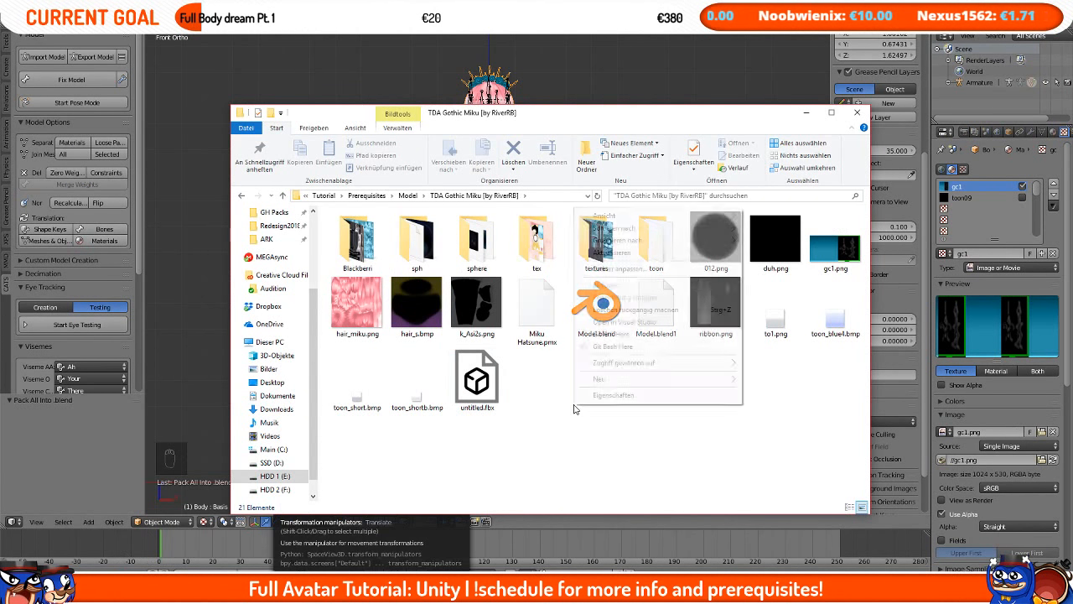
mouse_move(637, 382)
click(759, 384)
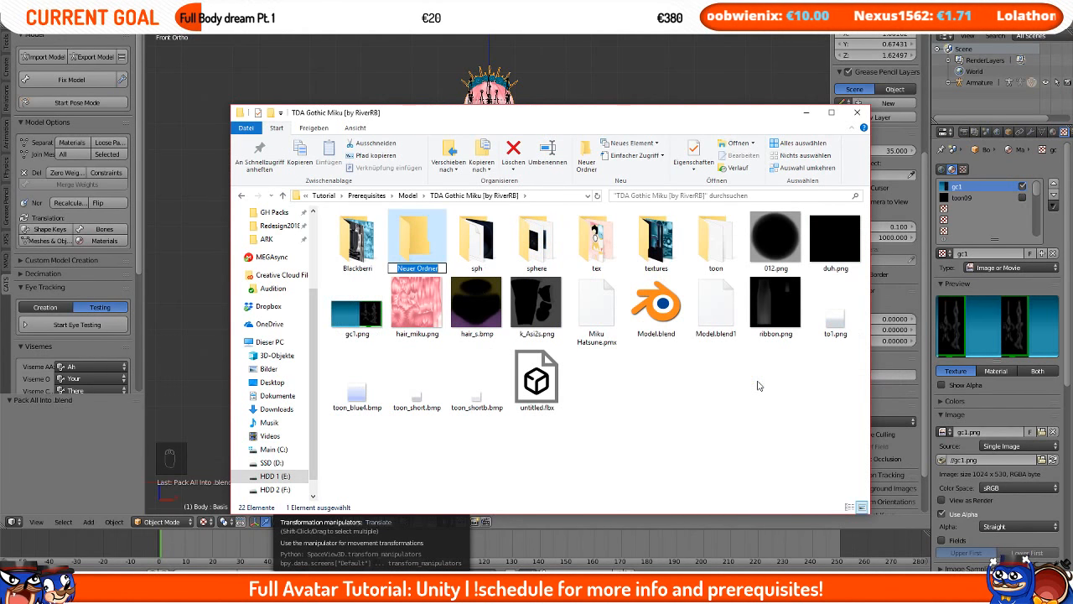
text(Col)
key(BackSpace)
key(BackSpace)
key(BackSpace)
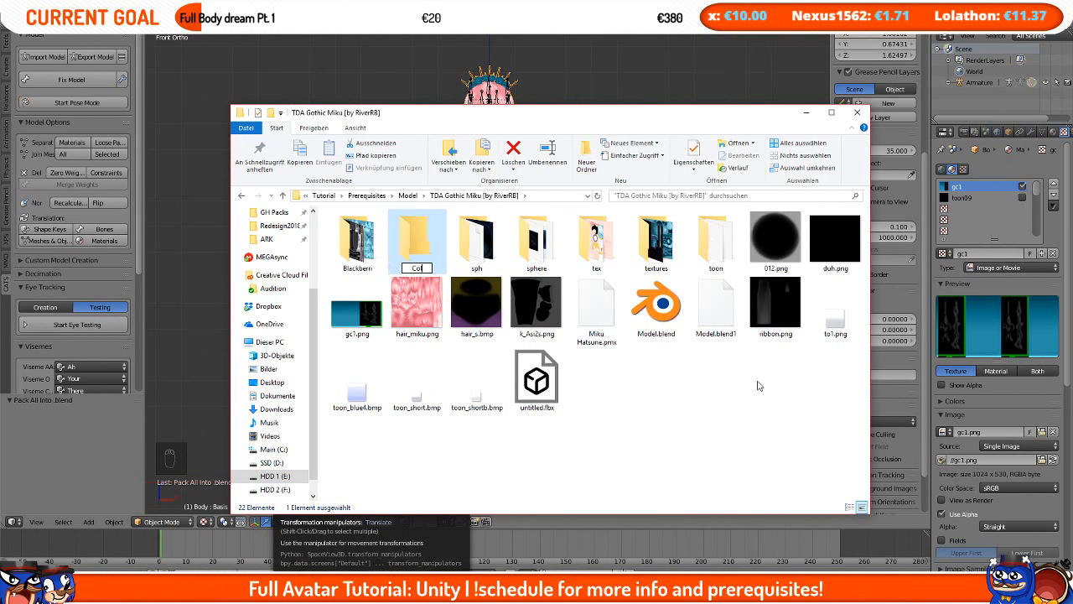
text(Final)
key(Return)
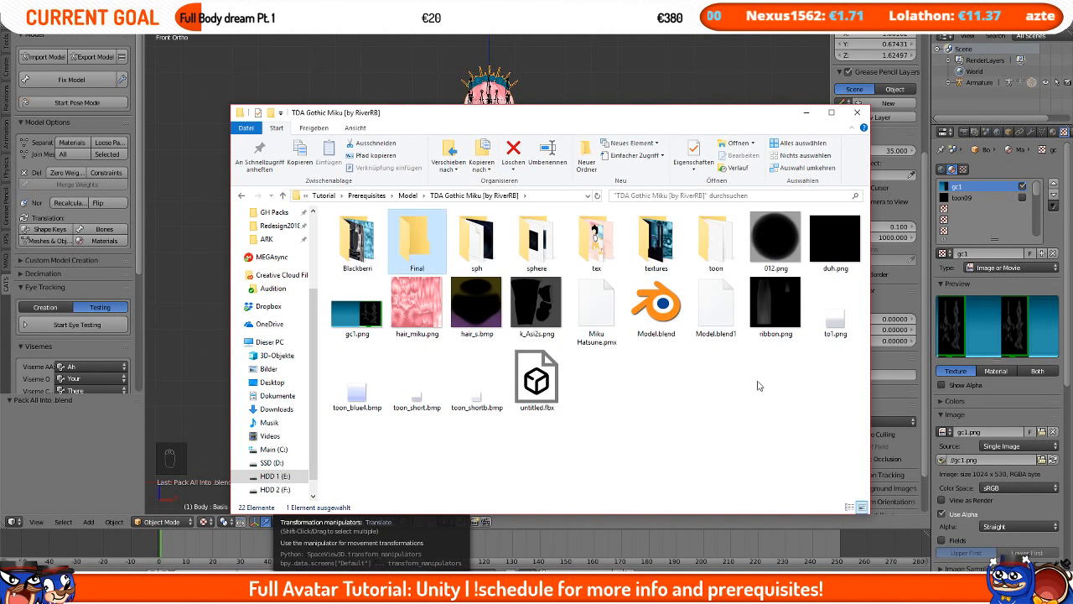
Step: Move Model.blend into the Final folder
click(659, 312)
click(451, 243)
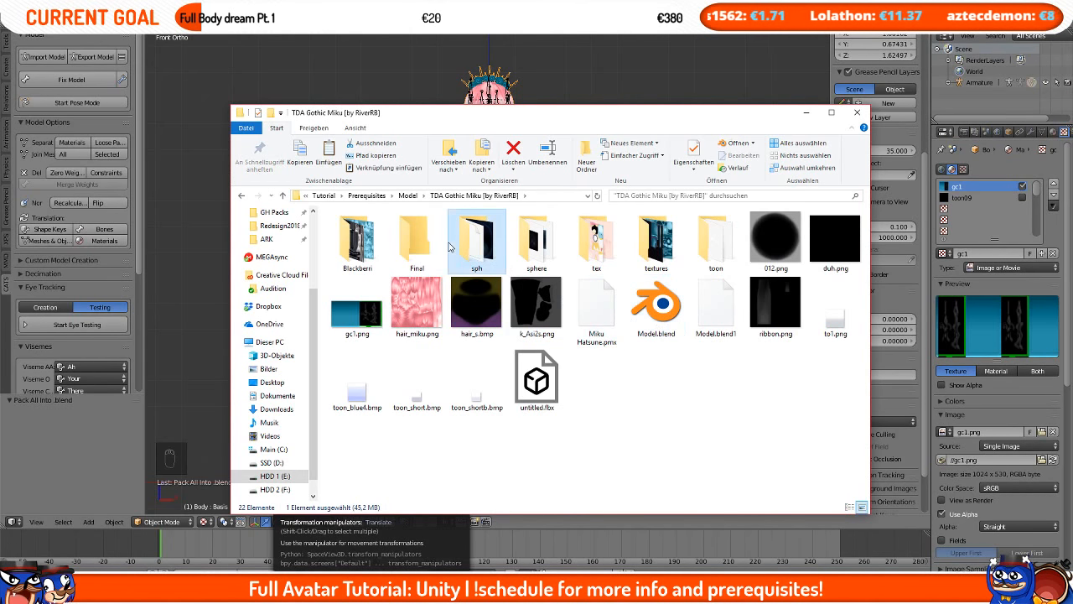
double_click(433, 244)
key(ctrl+v)
Step: Open the Model.blend from the Final folder
click(265, 592)
click(265, 592)
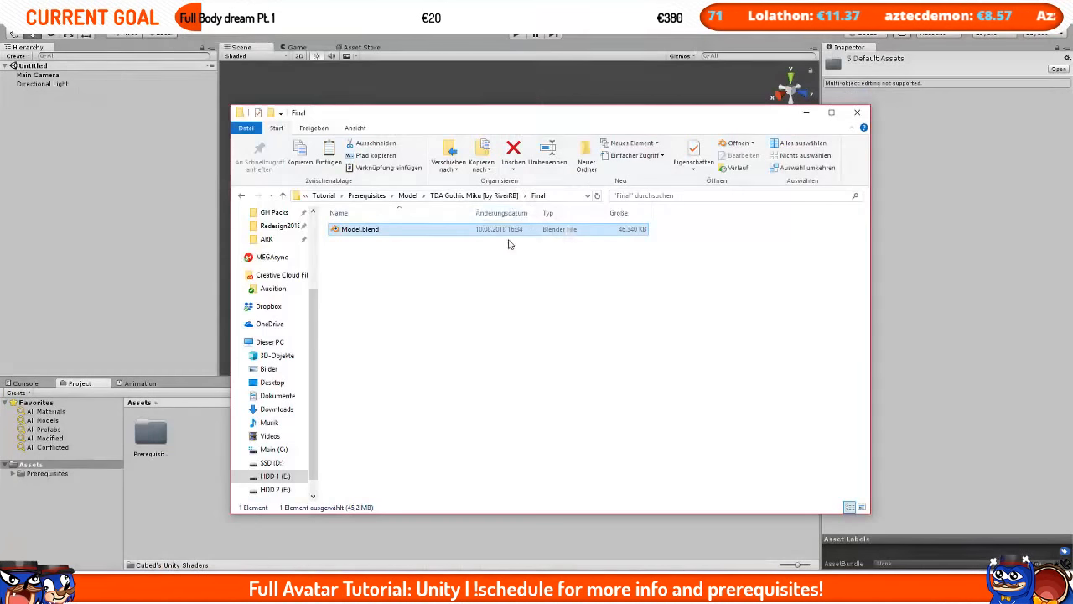
double_click(383, 228)
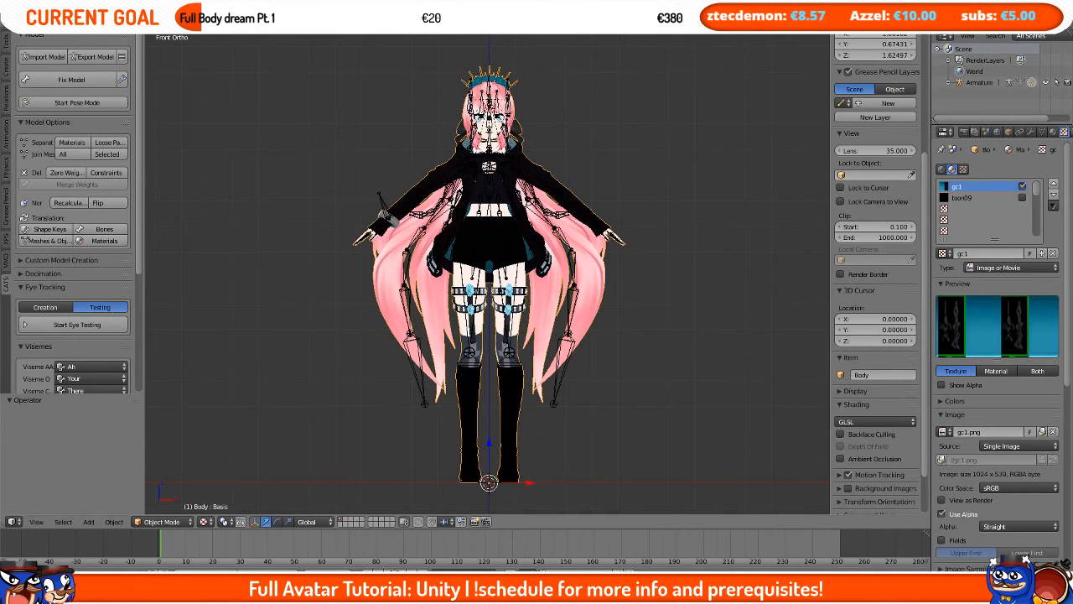
Step: Unpack all packed files, writing them to the current directory and overwriting existing files
click(34, 25)
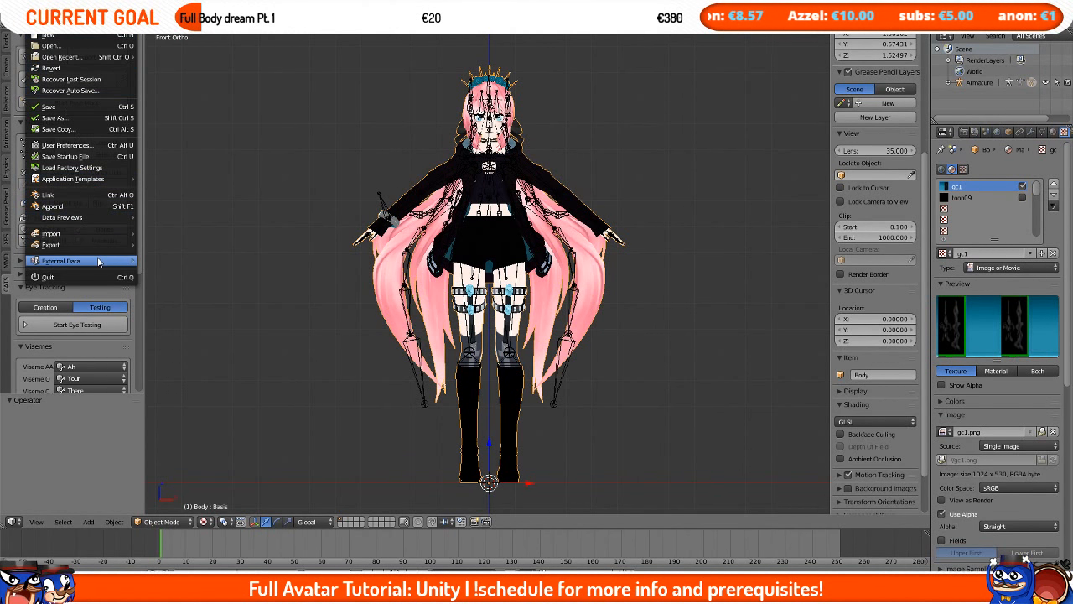
mouse_move(99, 262)
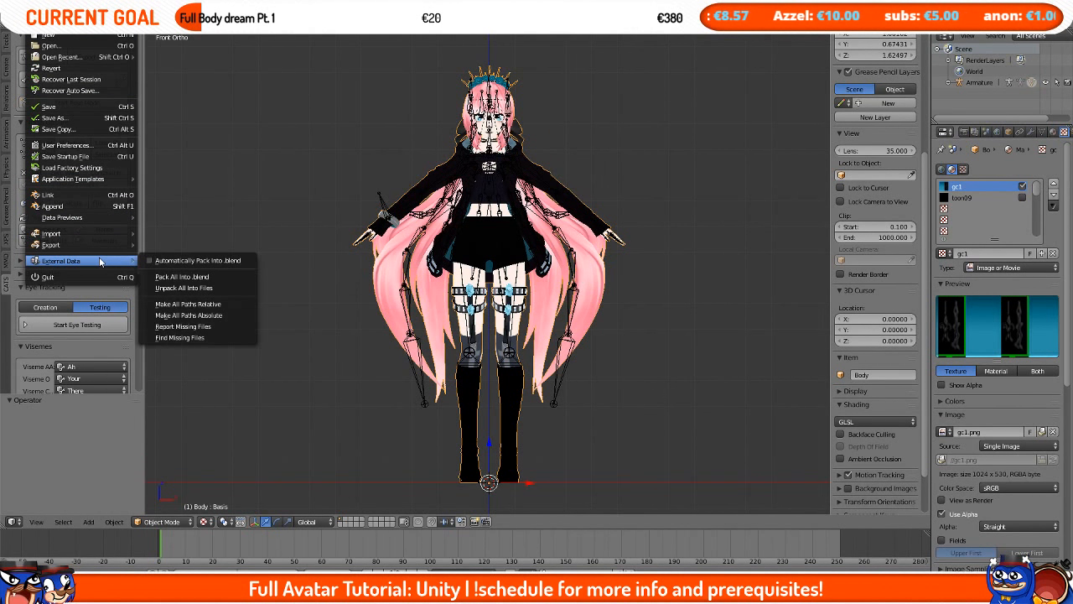
click(216, 290)
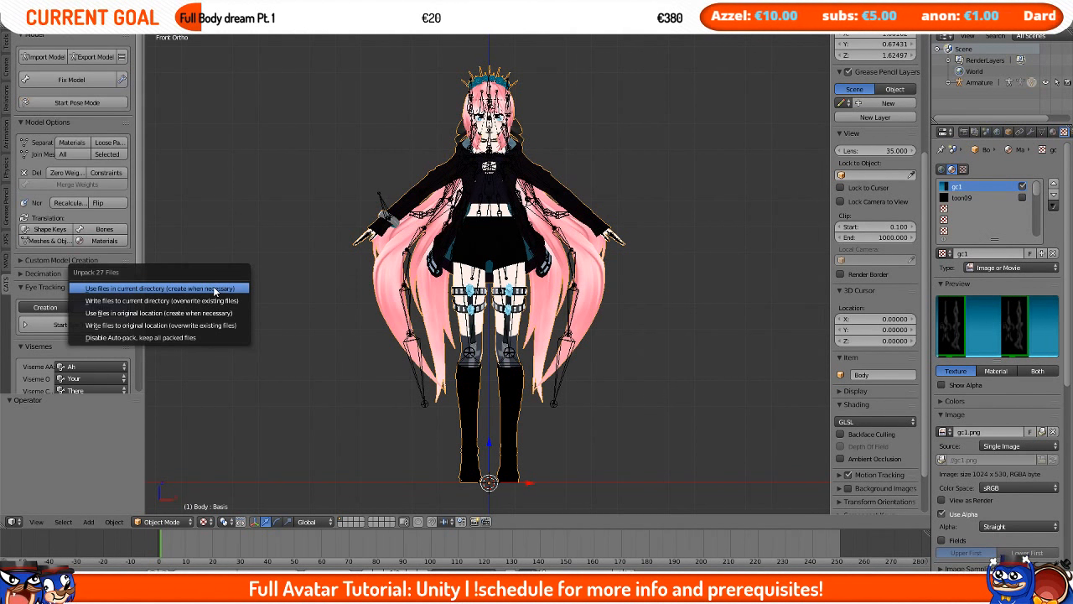
click(150, 303)
Step: Save the blend file over Model.blend in the Final folder
key(ctrl+s)
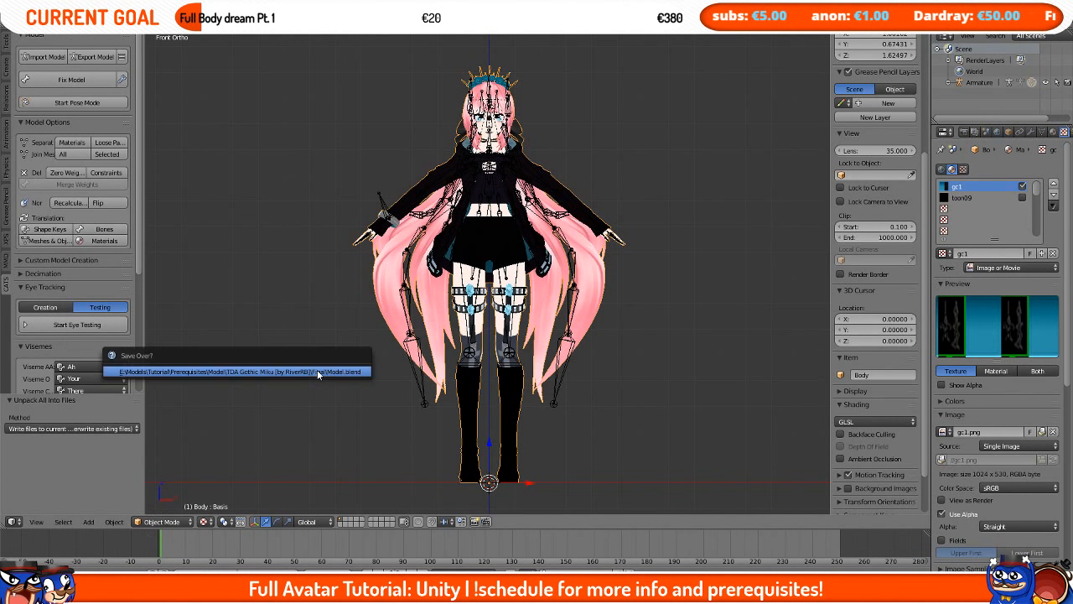
click(317, 372)
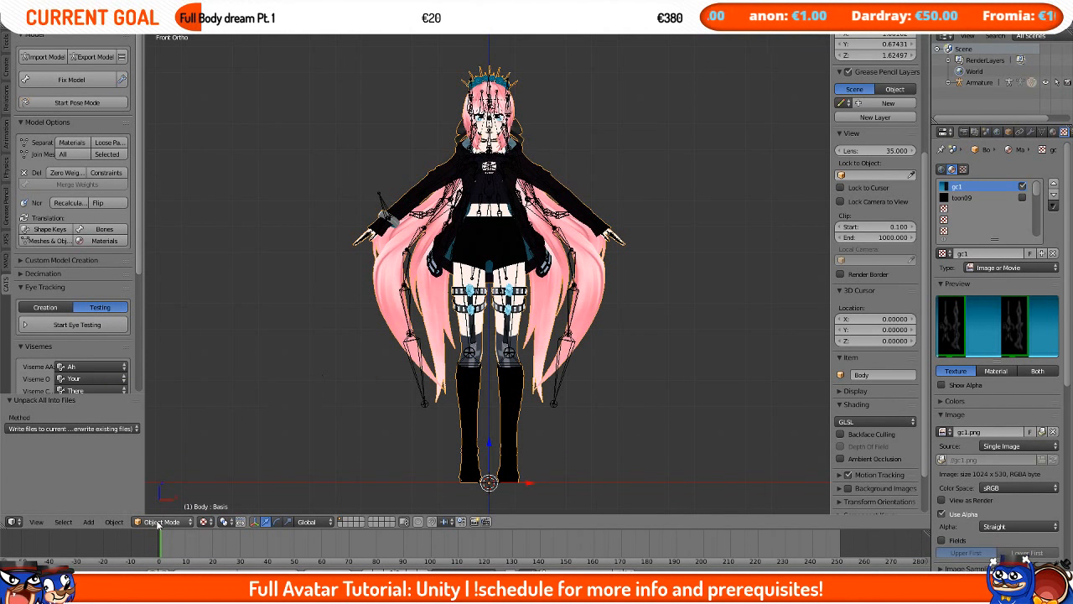
Step: Open the unpacked textures folder inside Final and review its files
key(alt+Tab)
double_click(402, 236)
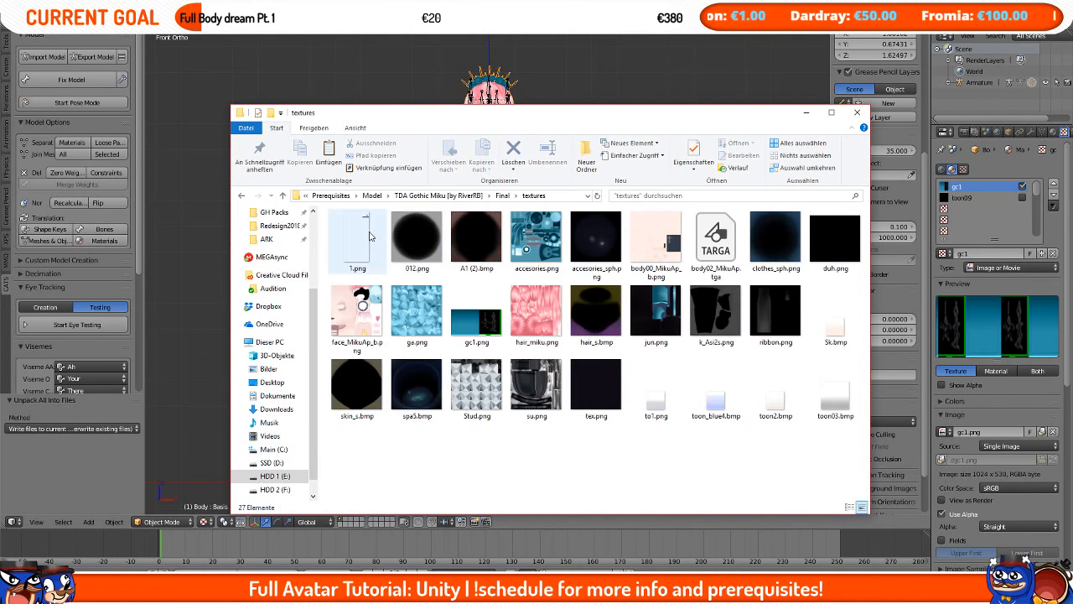
drag(832, 446, 281, 170)
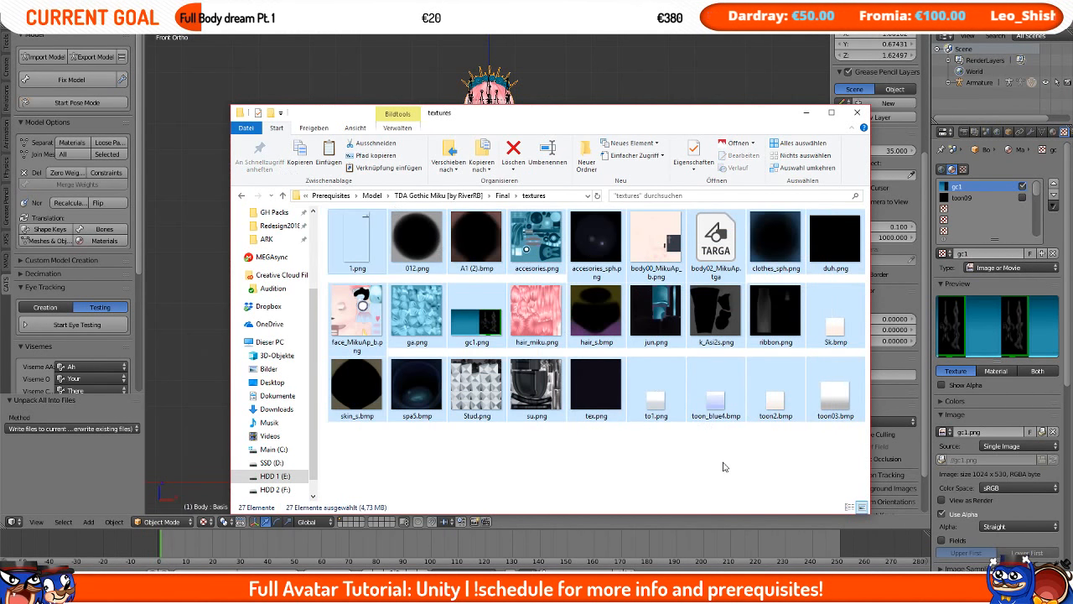
click(704, 459)
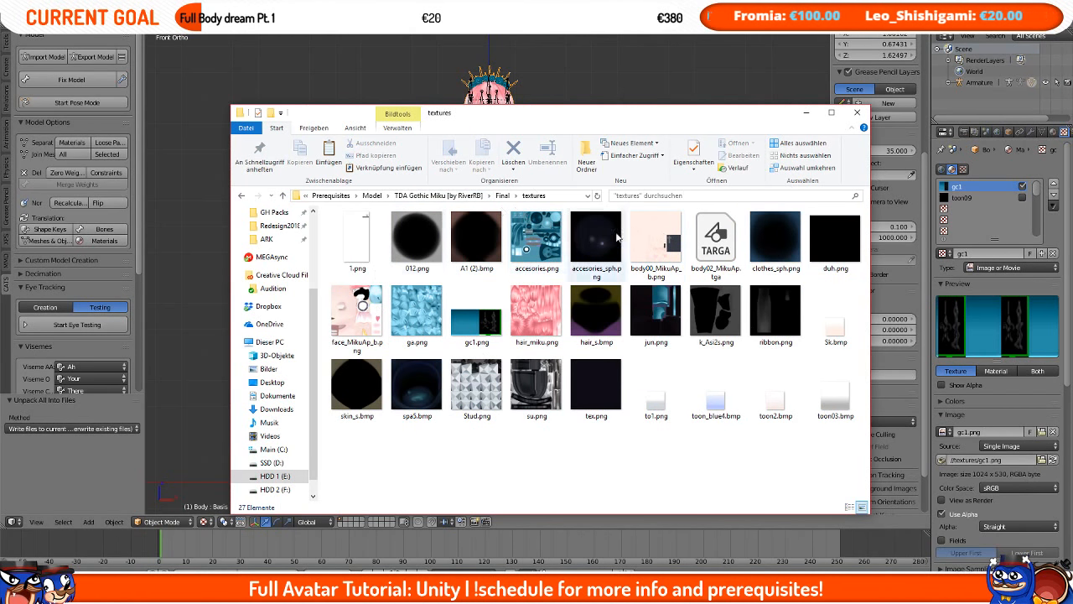
Step: Export the model as Model.fbx into the Final folder and check it there
click(438, 195)
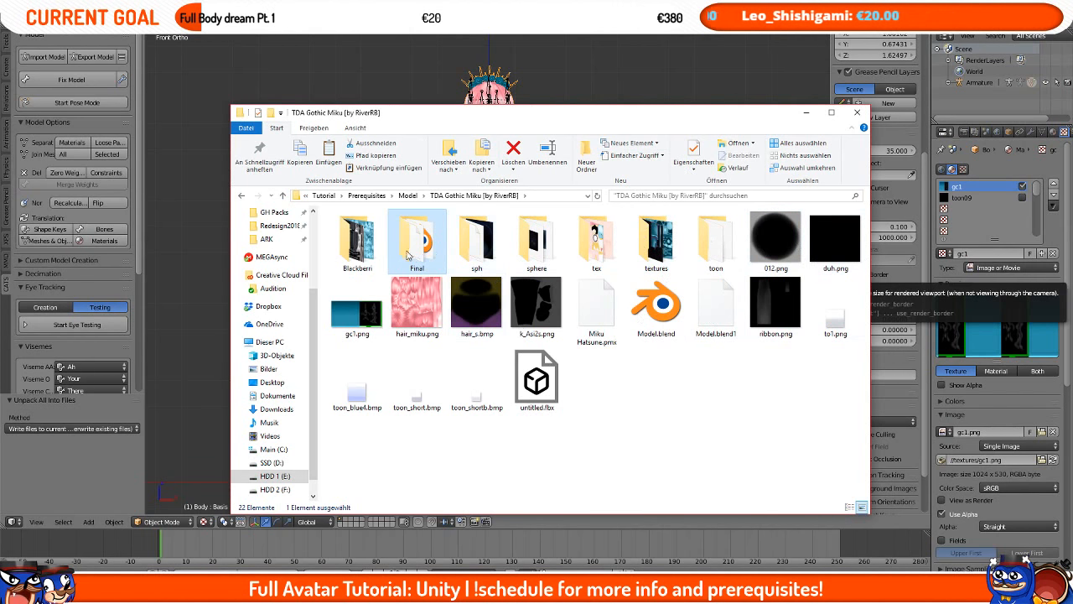
key(Return)
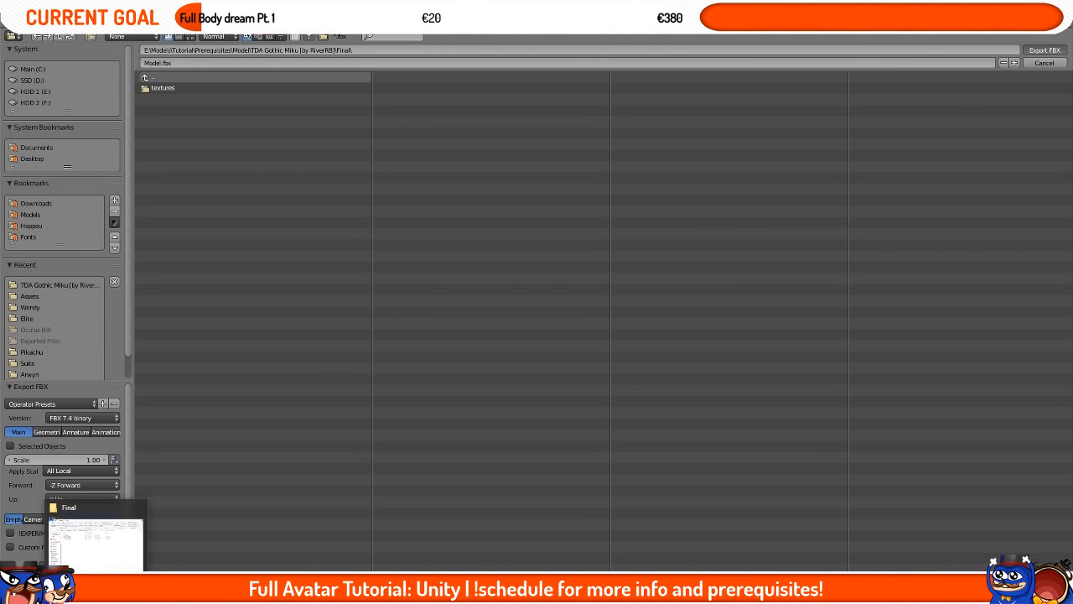
click(95, 593)
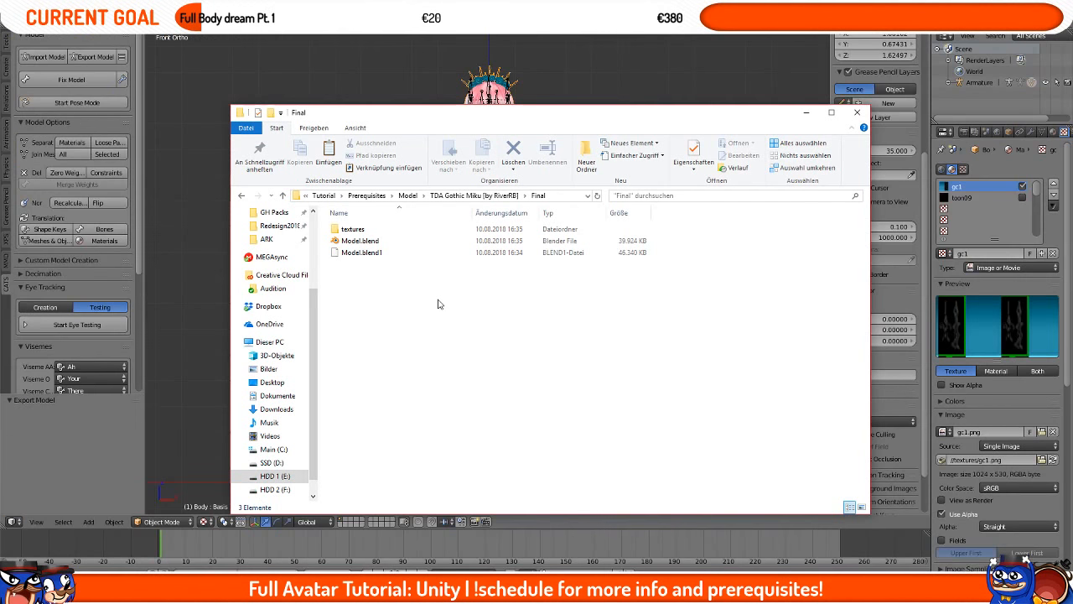
click(399, 268)
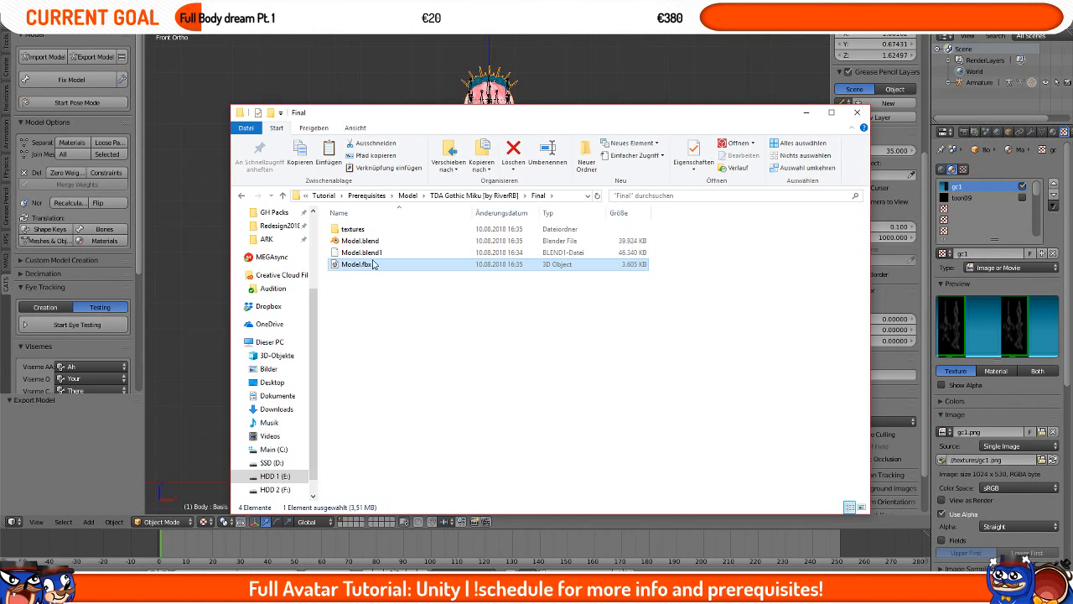
Step: Import the textures folder and Model.fbx into the Unity project's Assets
key(alt+Tab)
key(alt+Tab)
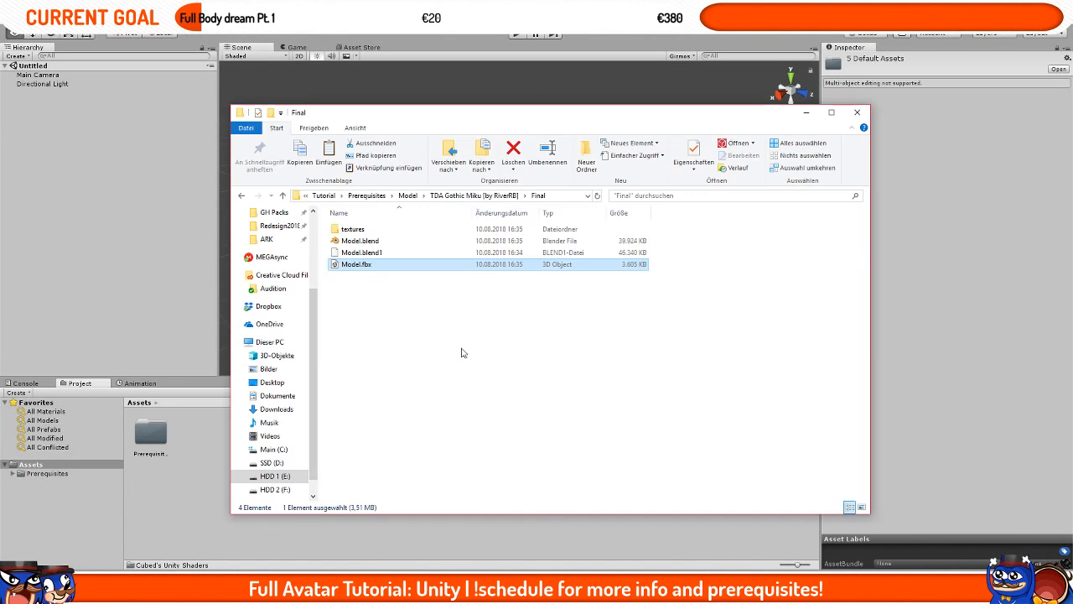
ctrl+click(367, 232)
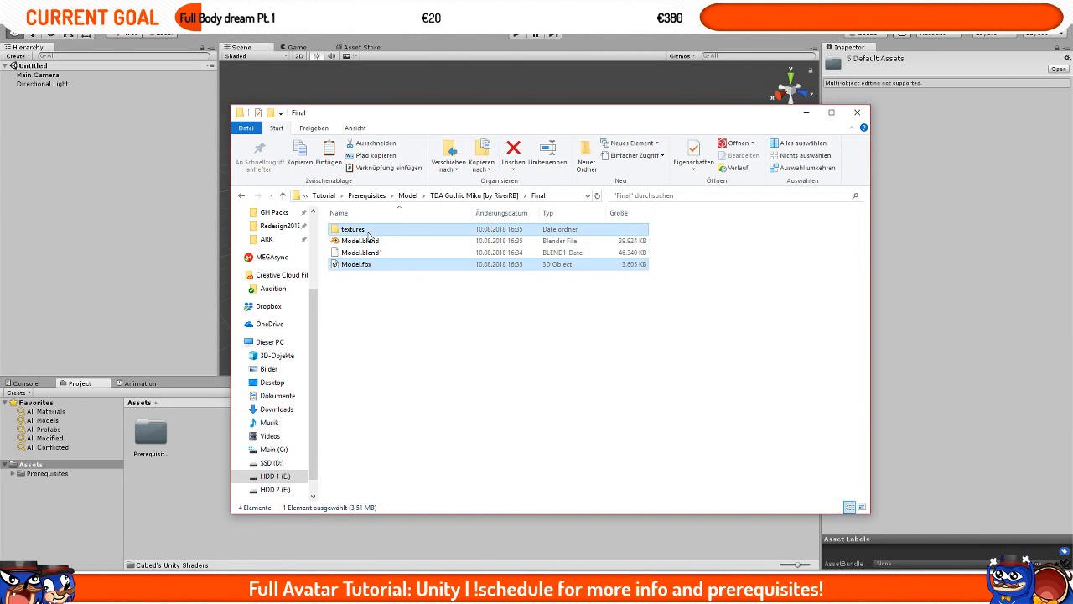
drag(364, 265, 196, 480)
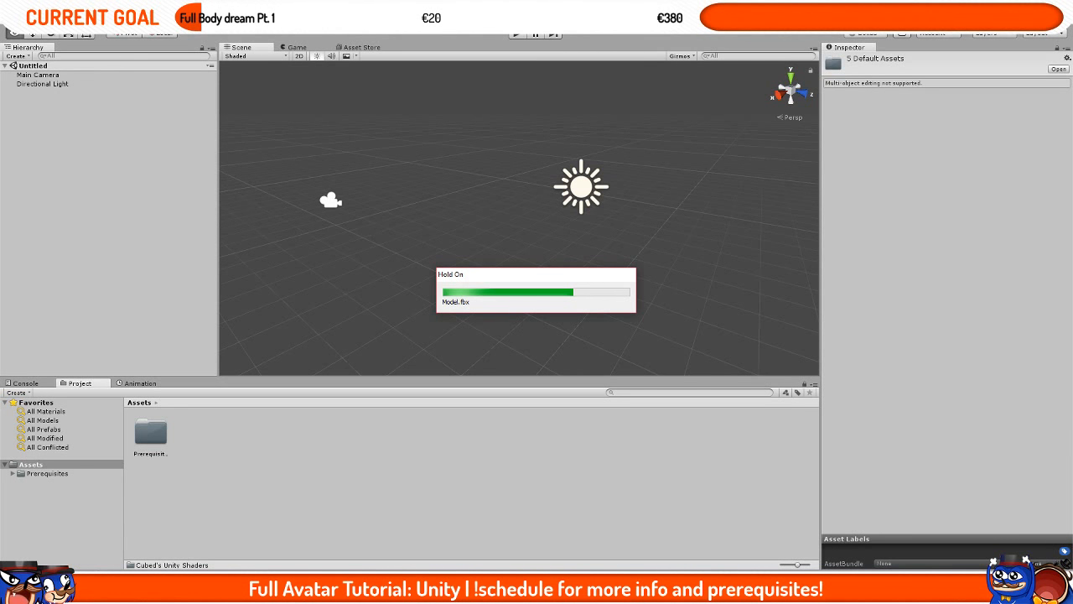
click(104, 590)
drag(318, 329, 386, 241)
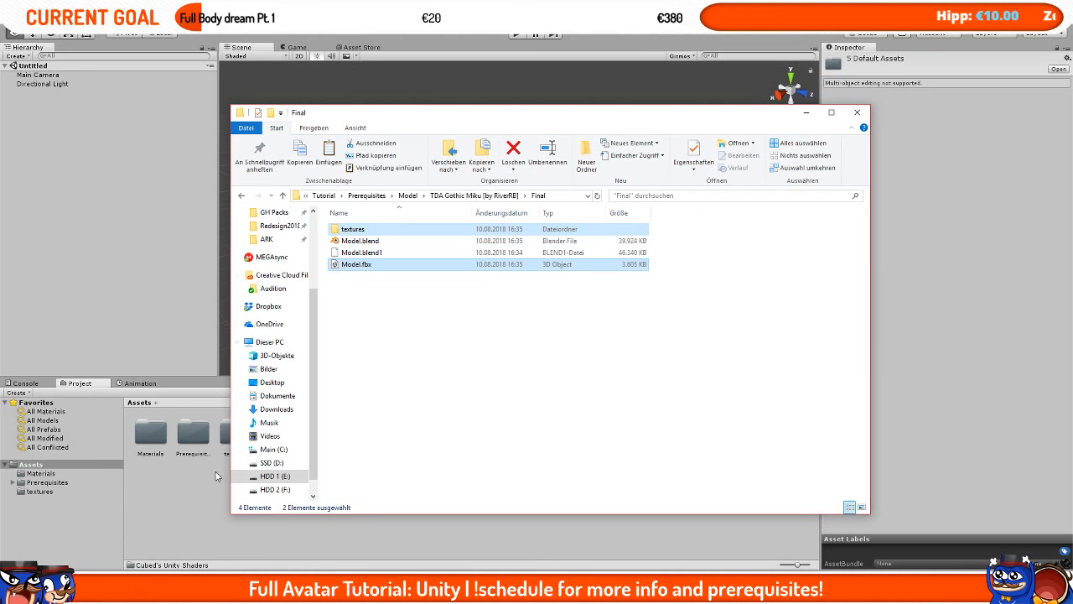
Step: Set the Model asset's rig animation type to Humanoid
click(207, 488)
click(275, 443)
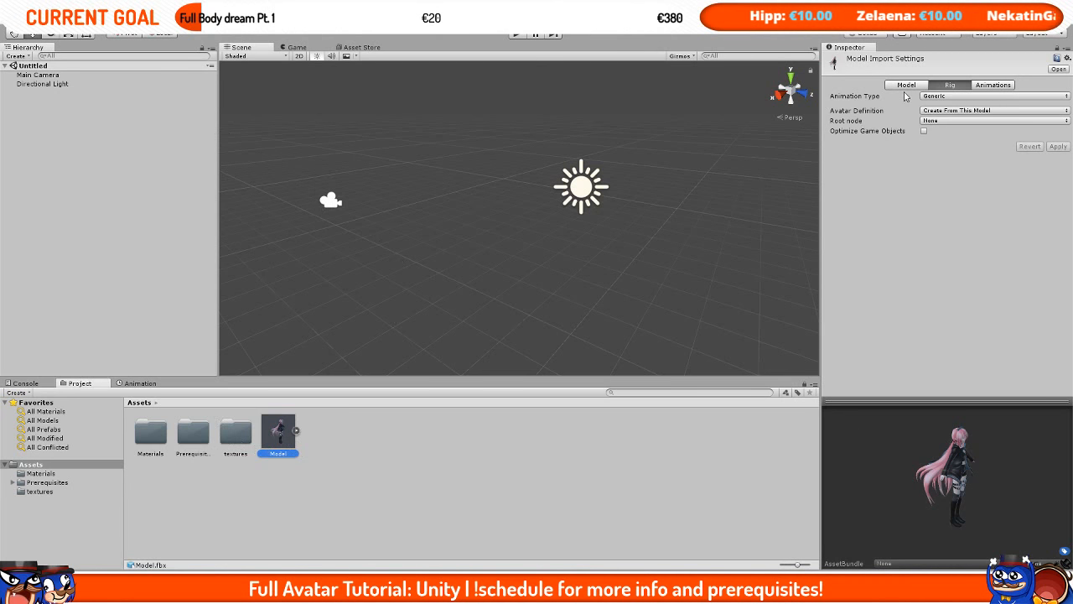
click(947, 96)
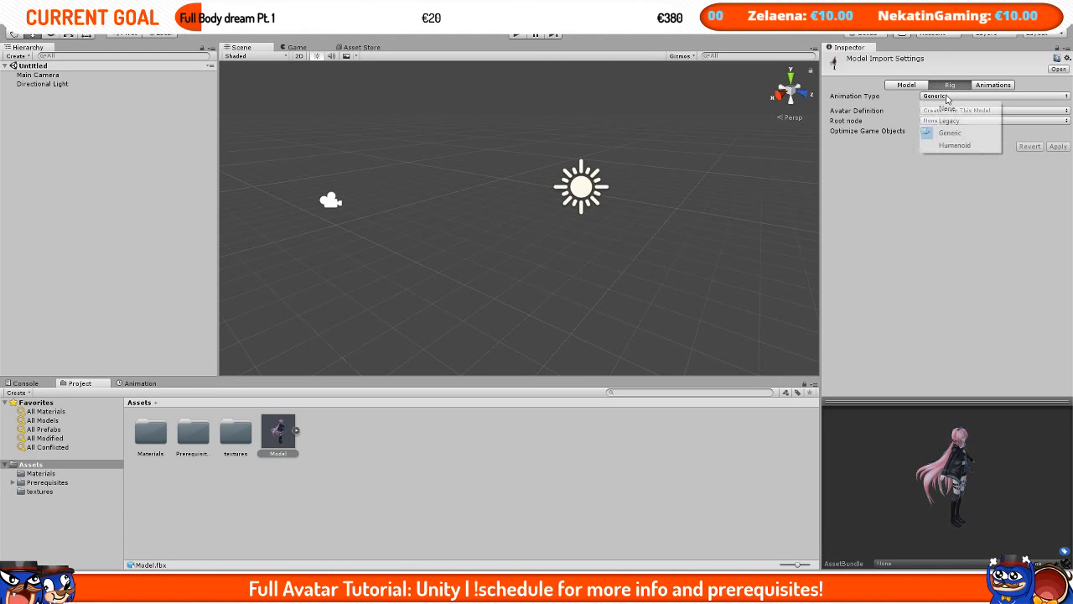
click(954, 145)
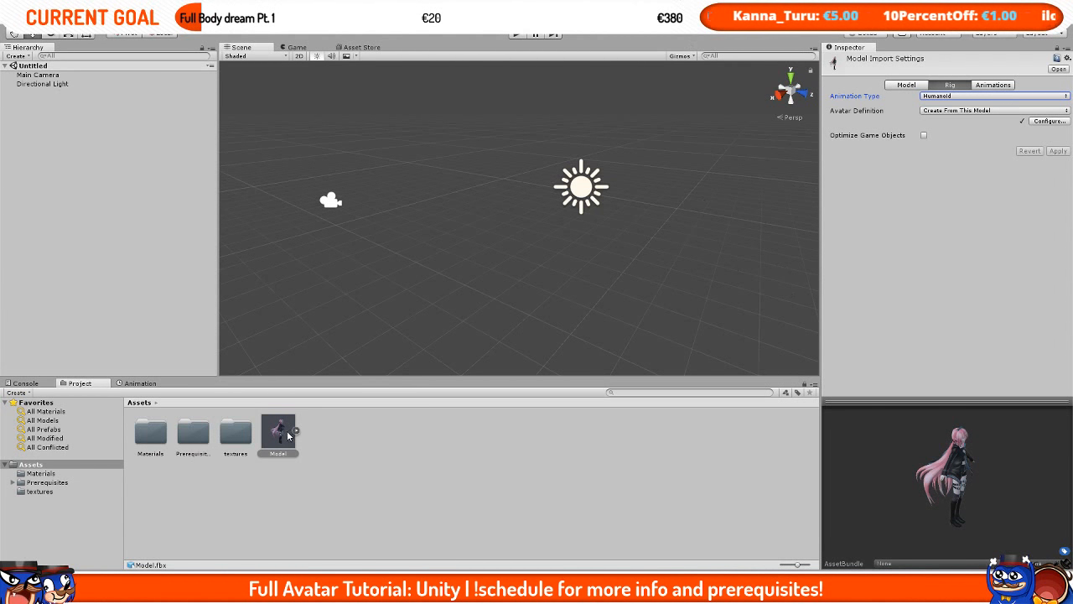
Step: Place the Model asset into the scene hierarchy and frame it in the Scene view
drag(288, 432, 75, 160)
key(f)
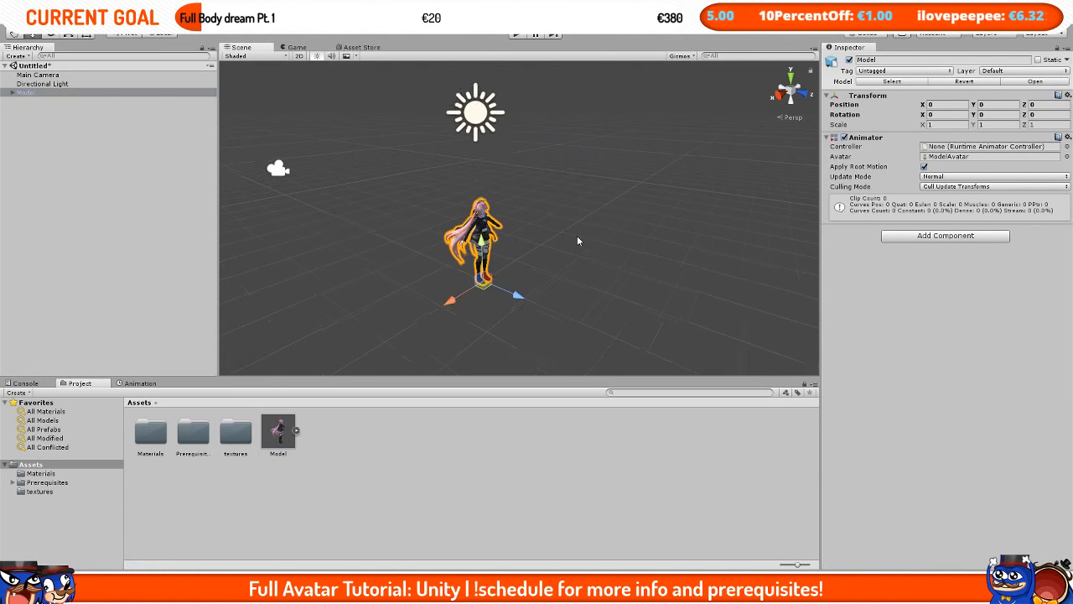
Step: Zoom and orbit the Scene view to inspect the placed model
scroll(579, 240, up, 10)
alt+drag(654, 264, 607, 168)
scroll(607, 168, up, 6)
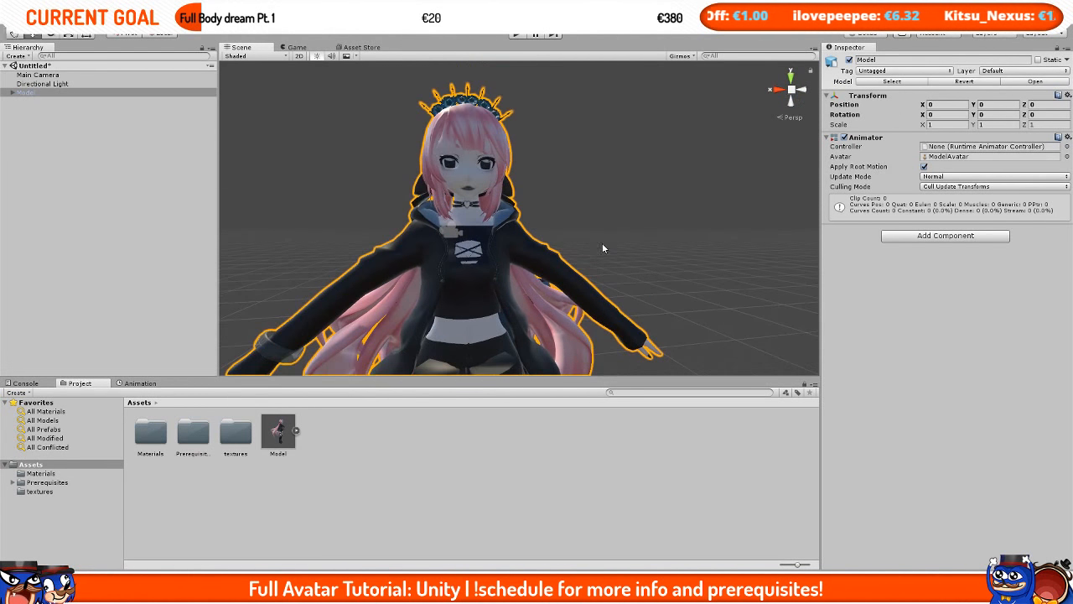
alt+drag(602, 248, 628, 314)
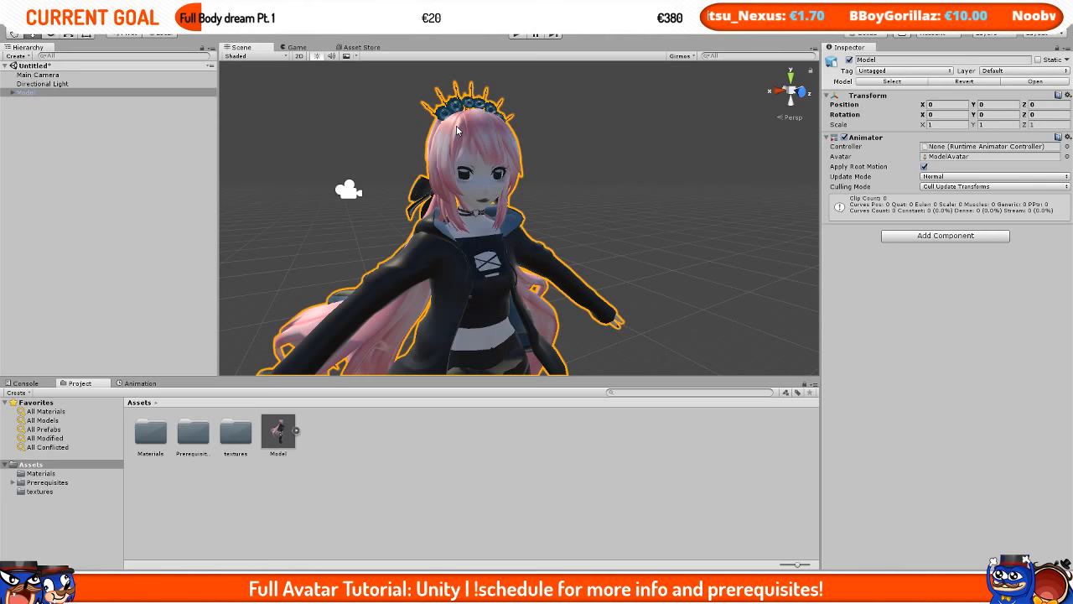
click(311, 488)
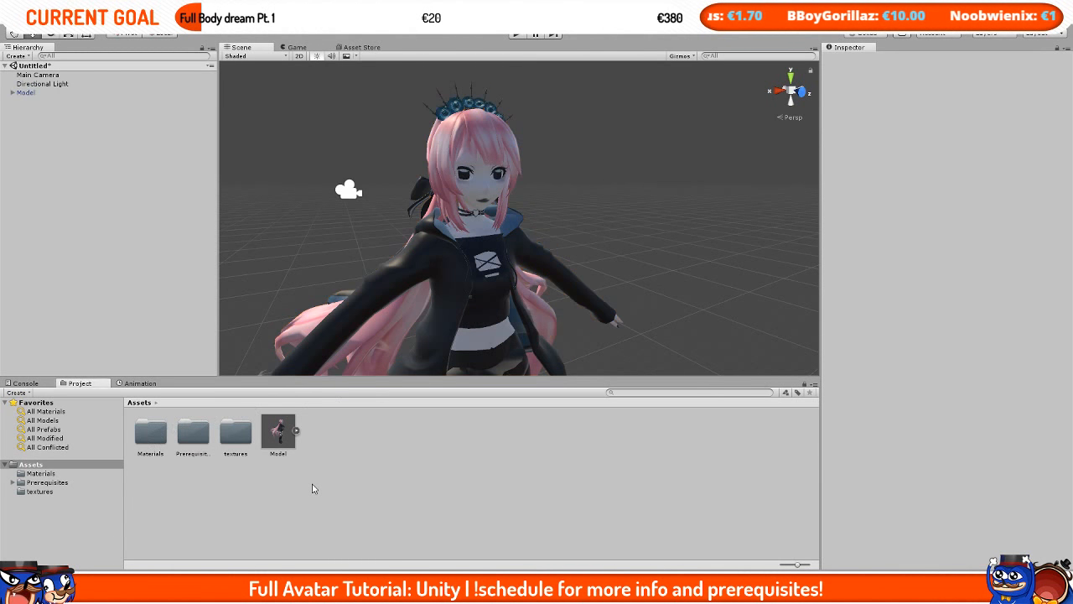
Step: Select all materials in the Materials folder and set their shader to CubedParadox/Flat Lit Toon
double_click(145, 436)
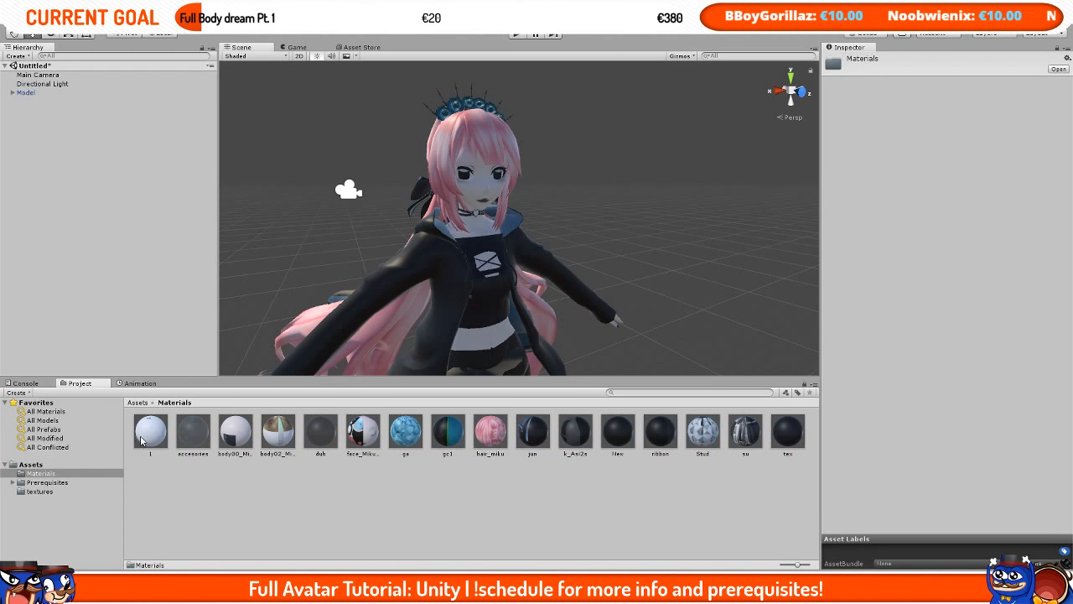
click(140, 472)
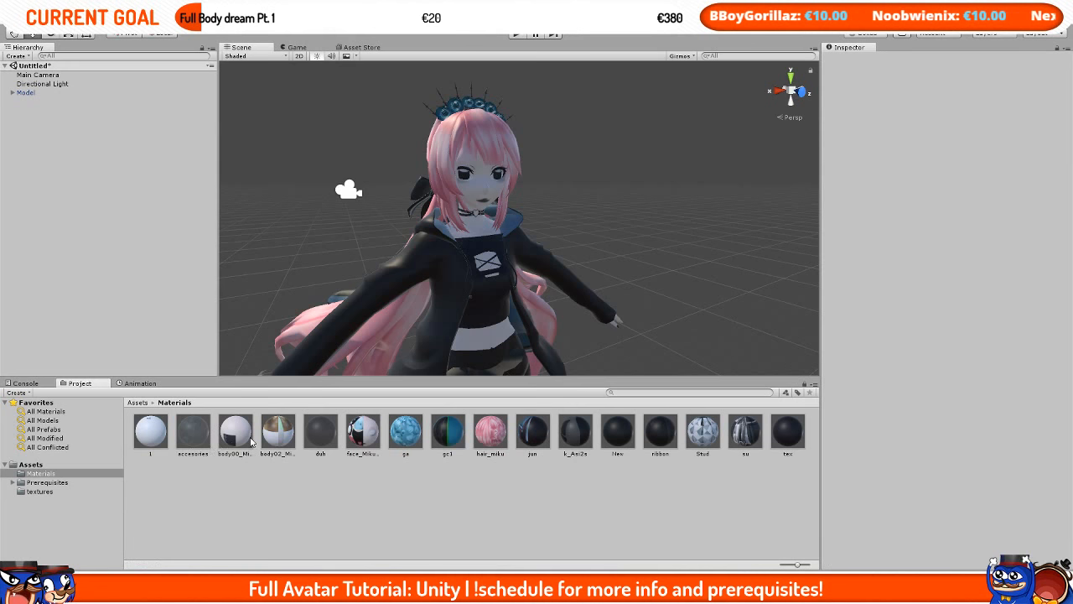
click(788, 440)
shift+click(151, 432)
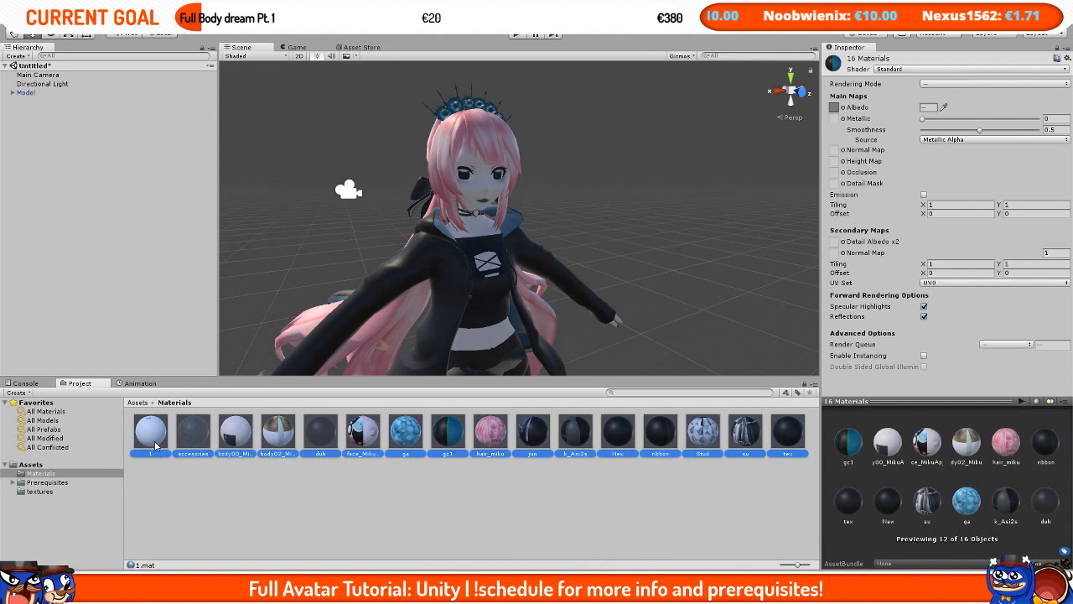
click(155, 445)
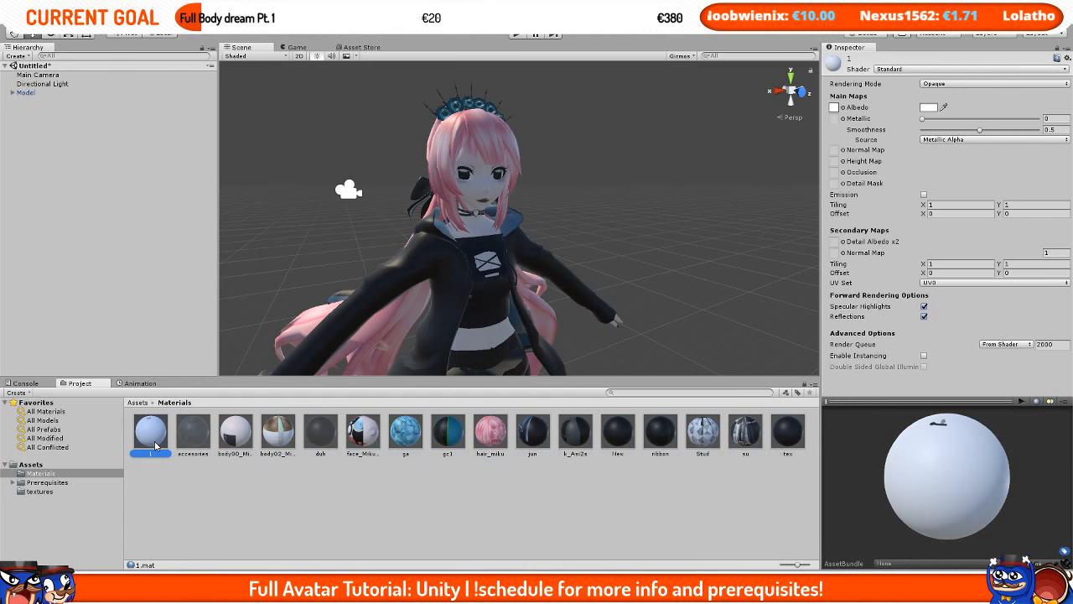
shift+click(789, 450)
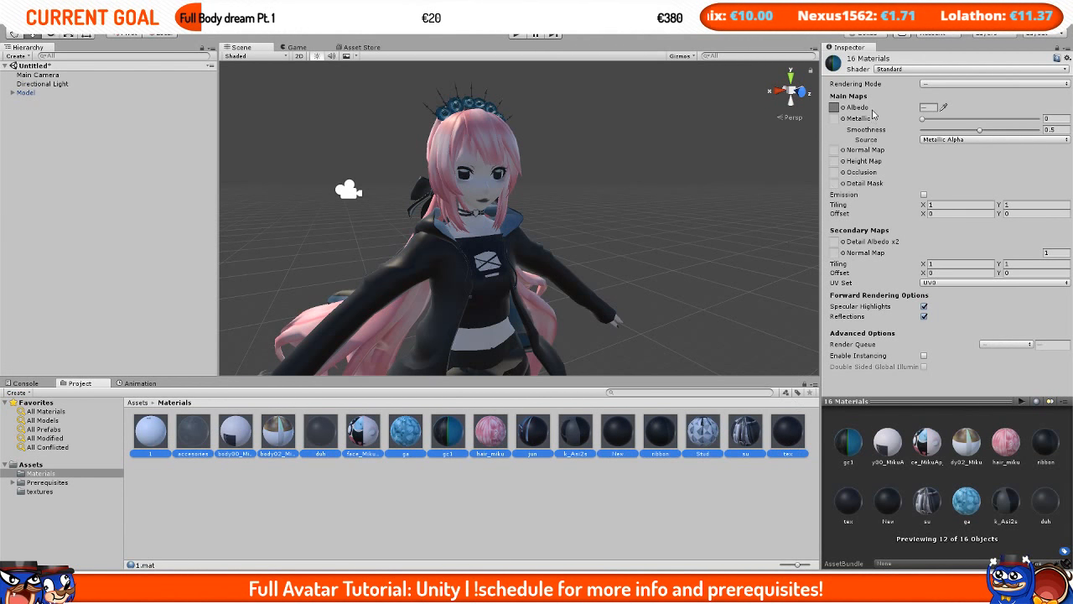
click(906, 69)
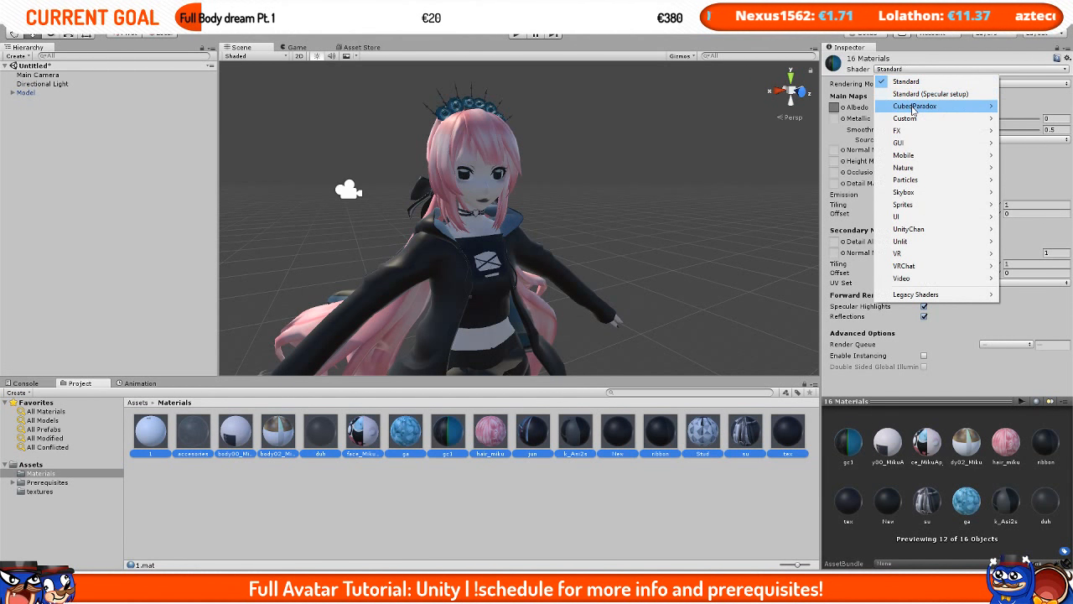
mouse_move(914, 108)
click(831, 107)
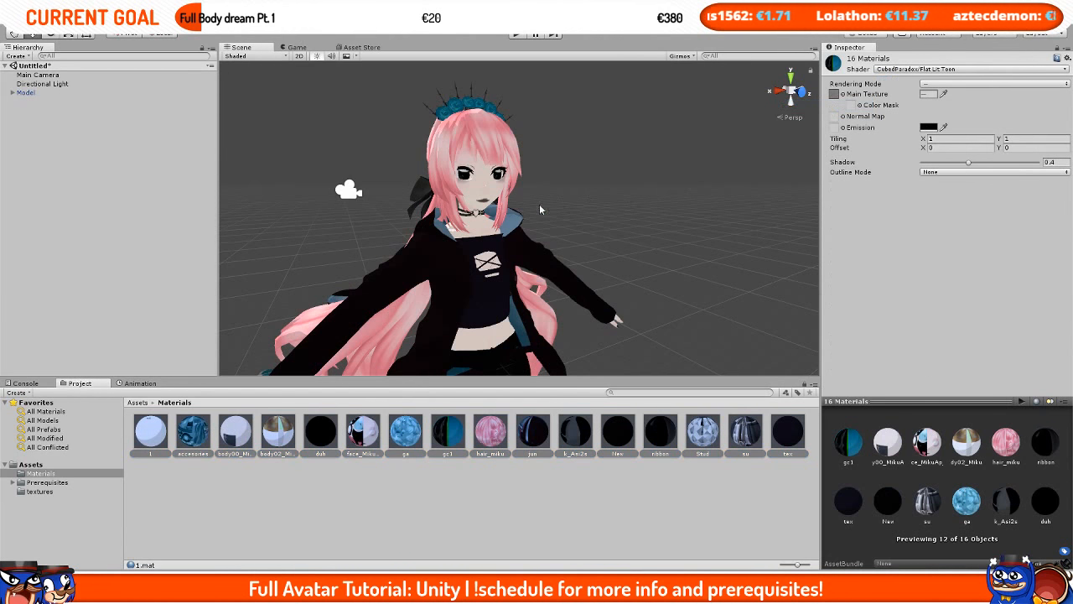
Step: Set the rendering mode of all selected materials to Opaque
alt+drag(626, 200, 663, 296)
alt+drag(706, 223, 633, 271)
middle_drag(604, 311, 547, 270)
scroll(547, 269, up, 10)
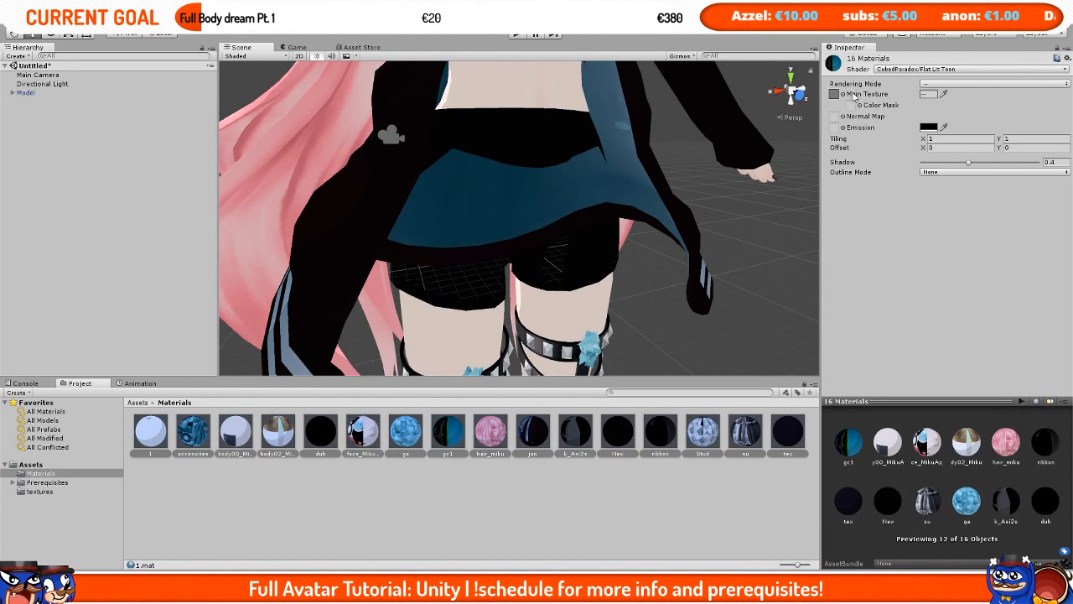
click(957, 84)
click(951, 95)
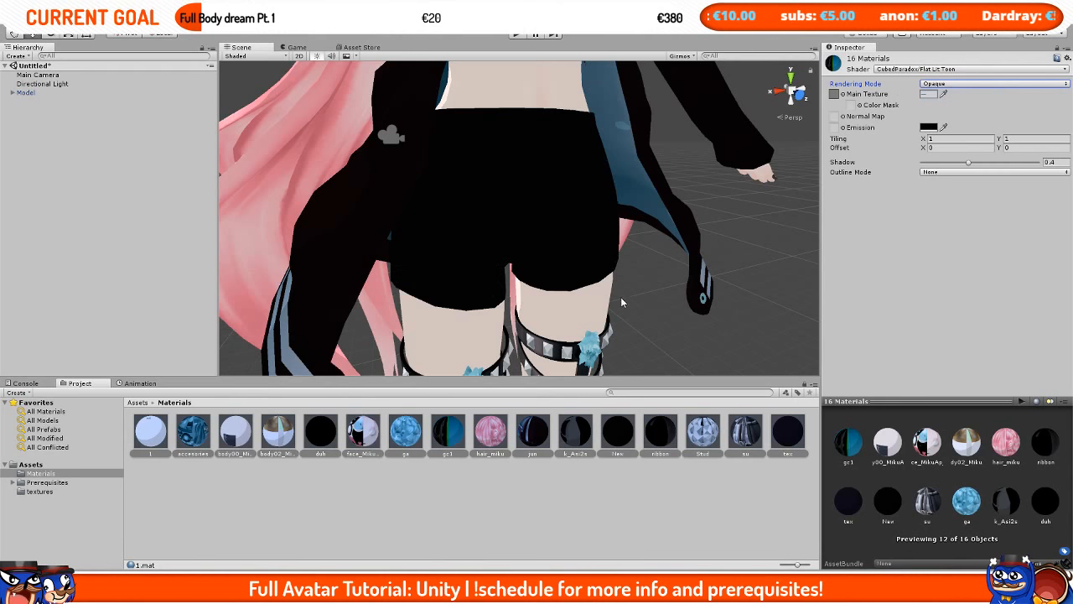
Step: Orbit and zoom around the model in the Scene view to inspect the toon-shaded materials
scroll(637, 276, down, 10)
scroll(625, 279, up, 6)
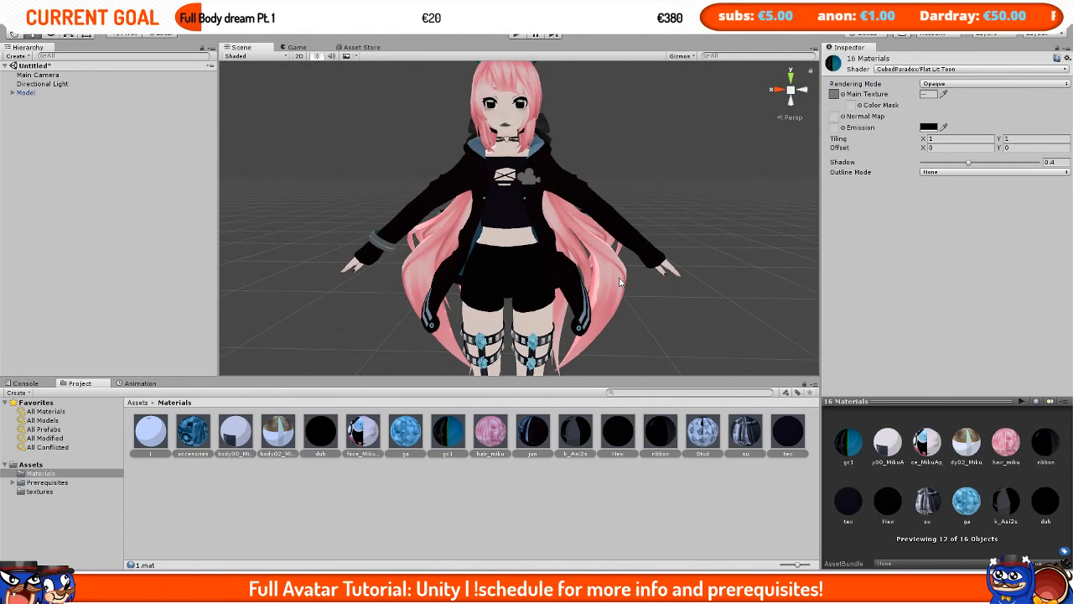
scroll(462, 240, down, 1)
mouse_move(462, 240)
middle_down()
mouse_move(601, 261)
mouse_move(474, 250)
middle_up()
scroll(623, 266, up, 4)
scroll(623, 265, down, 6)
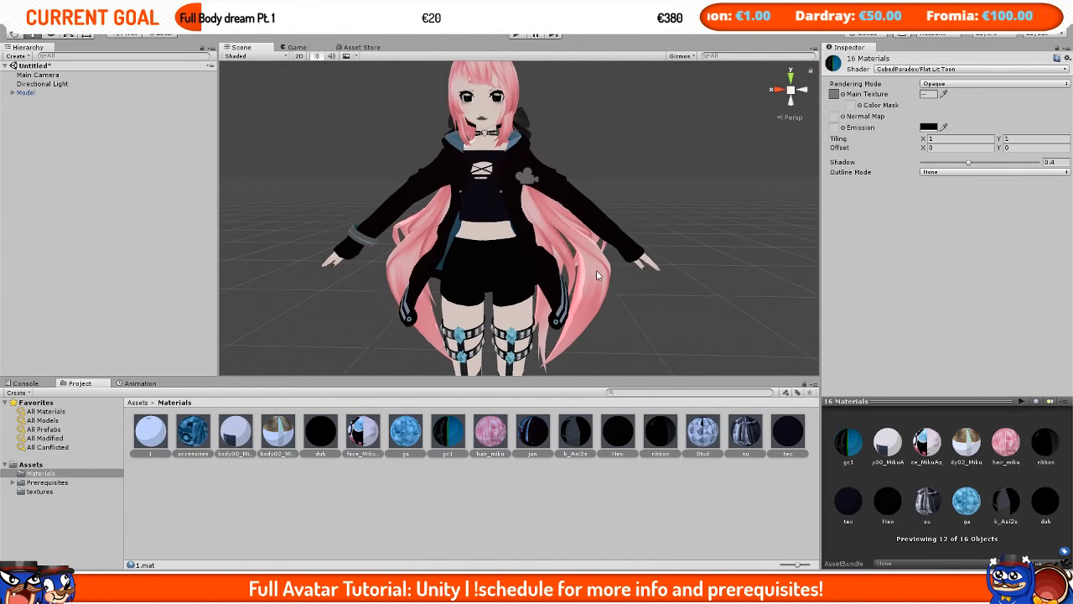
right_drag(596, 270, 503, 280)
middle_drag(503, 281, 399, 243)
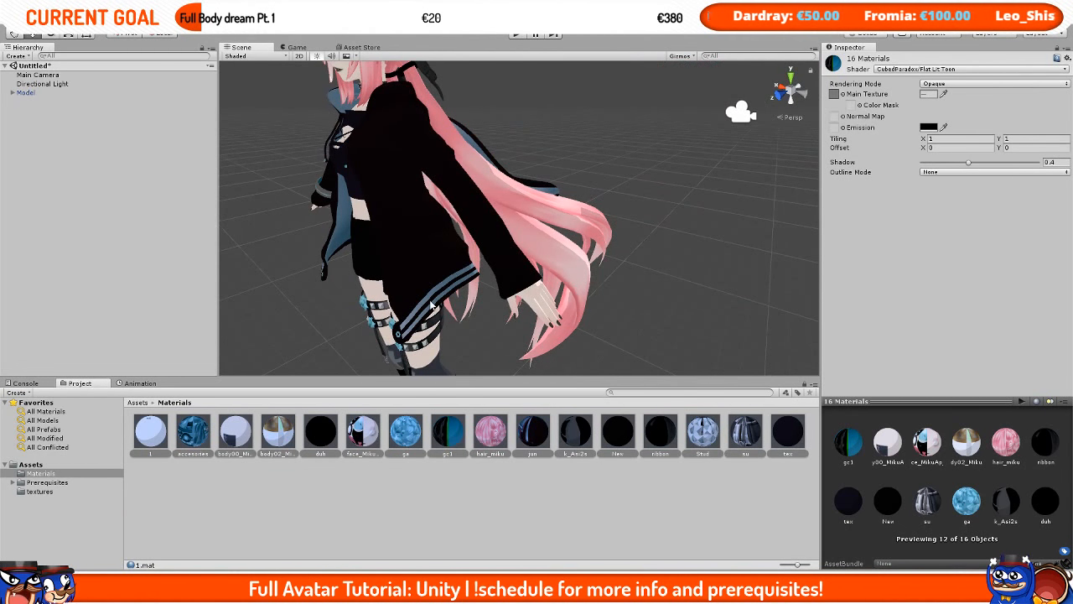
middle_drag(431, 305, 528, 287)
right_drag(528, 286, 788, 248)
middle_drag(558, 240, 635, 235)
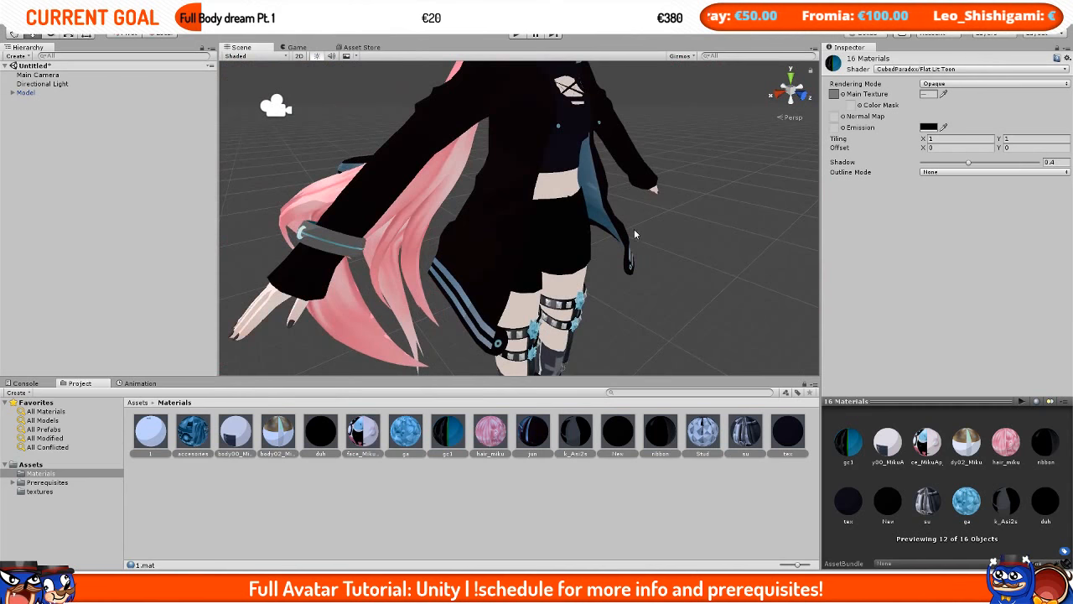
middle_drag(686, 187, 694, 227)
scroll(694, 228, up, 3)
scroll(694, 227, down, 5)
alt+drag(693, 228, 571, 250)
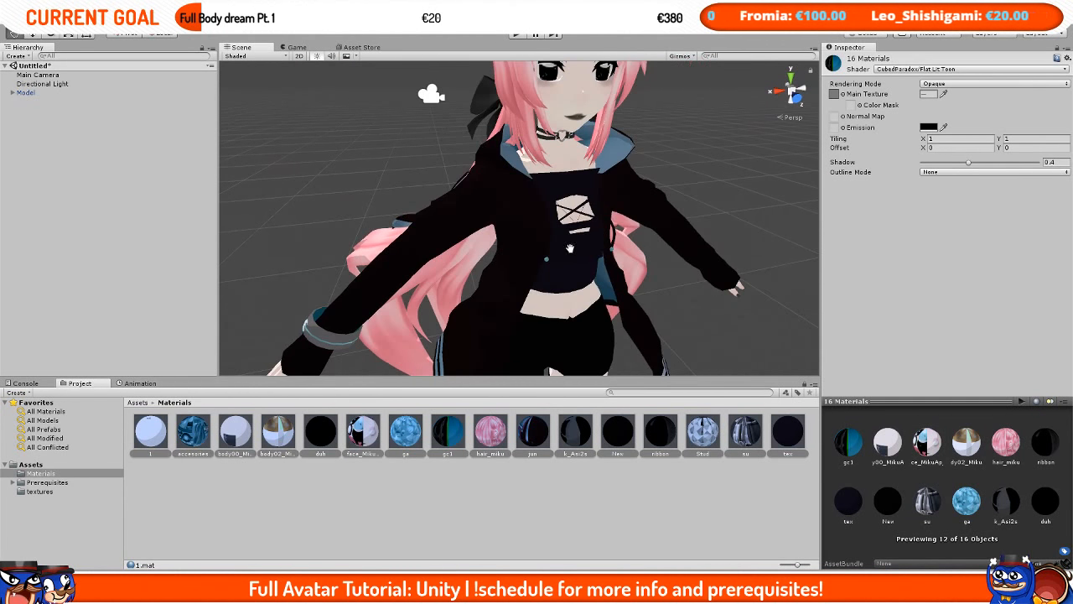
middle_drag(643, 275, 607, 178)
scroll(649, 240, up, 4)
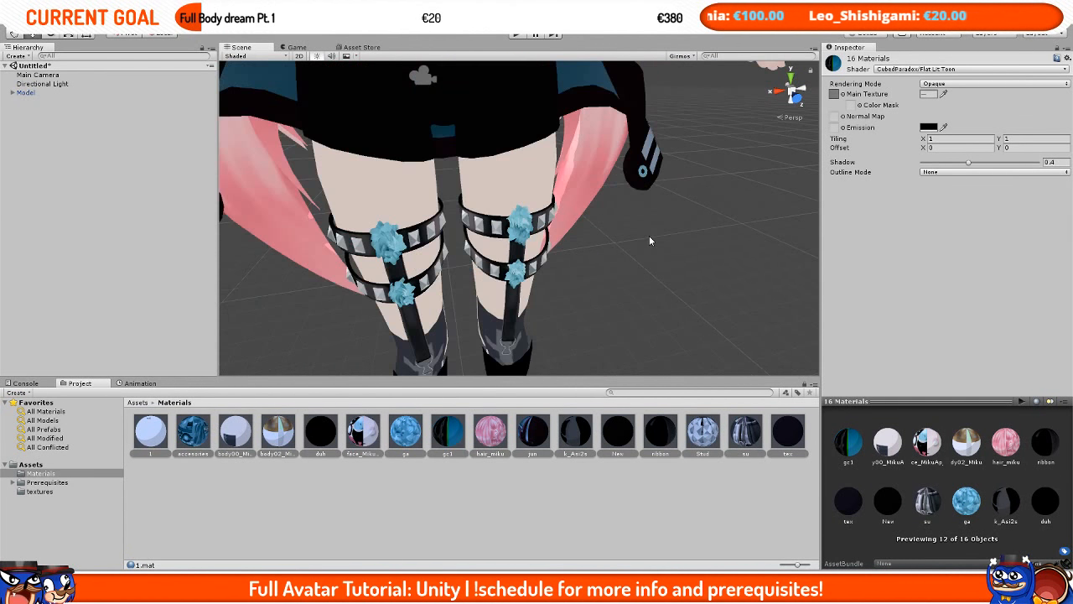
scroll(649, 239, down, 4)
Step: Reselect all materials and set their outline mode to Tinted, with white outline color and width 0
click(188, 474)
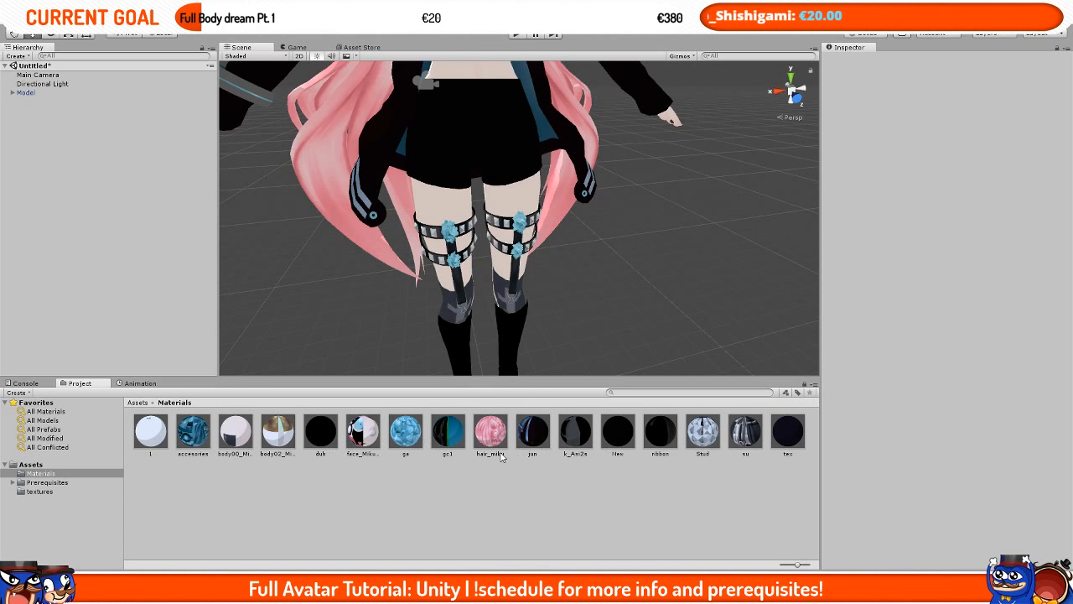
click(151, 432)
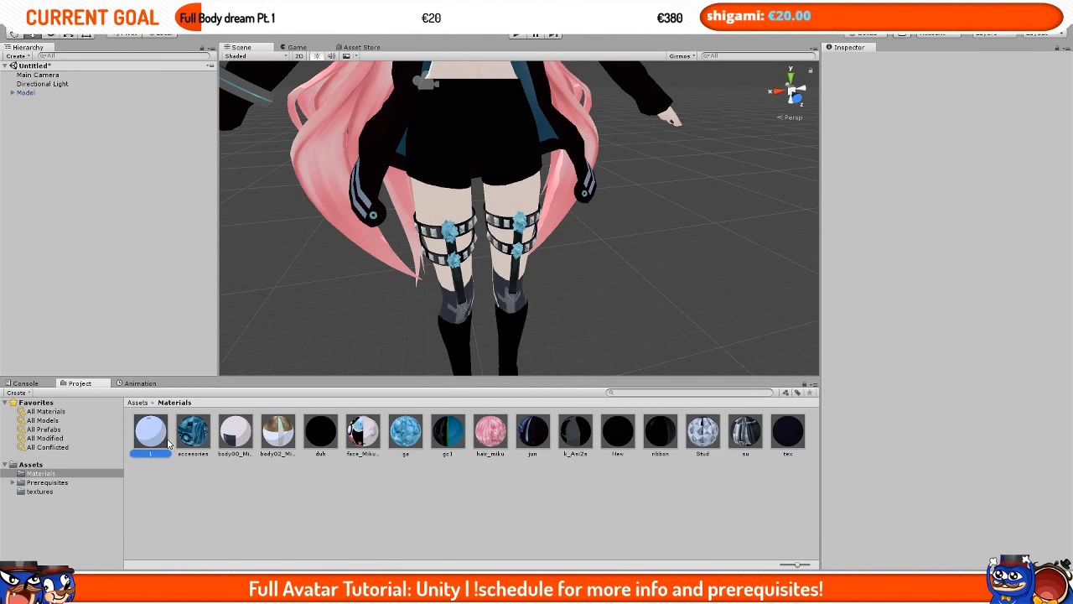
shift+click(781, 430)
click(933, 173)
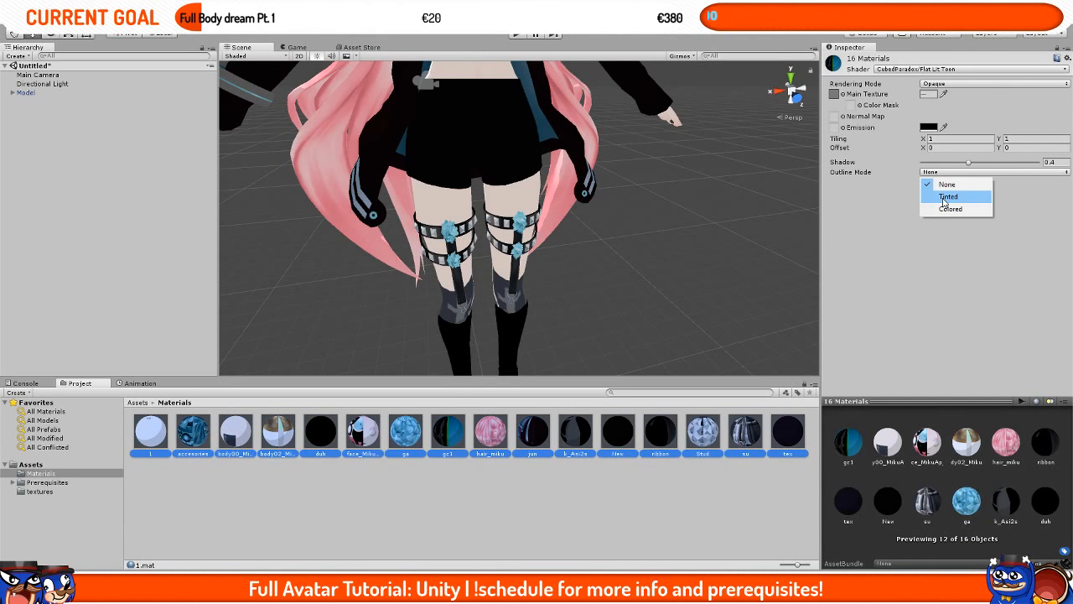
click(948, 197)
click(950, 182)
click(37, 74)
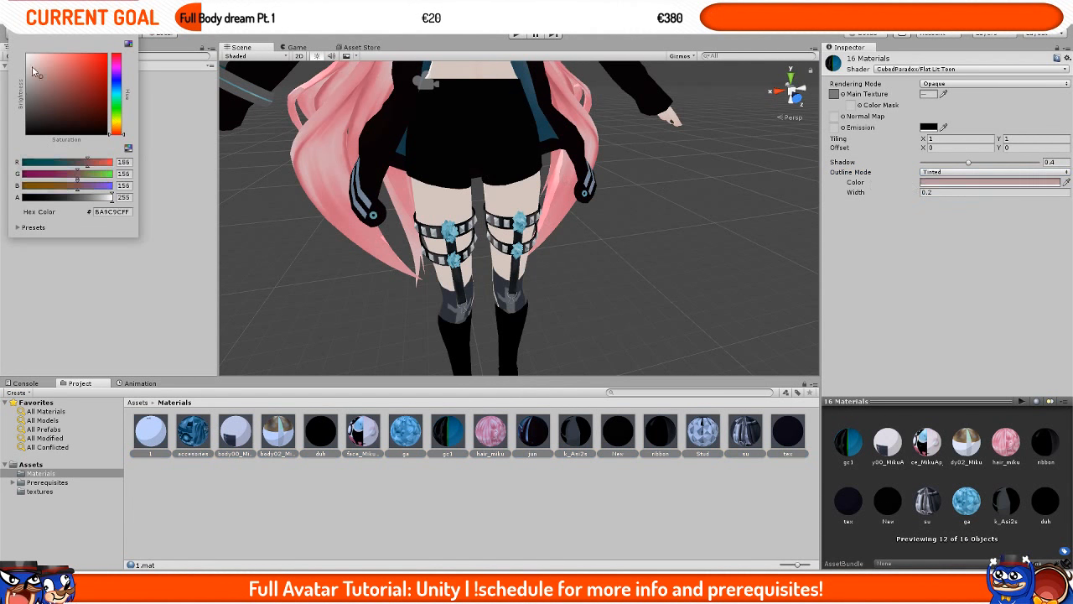
drag(34, 72, 28, 56)
click(962, 192)
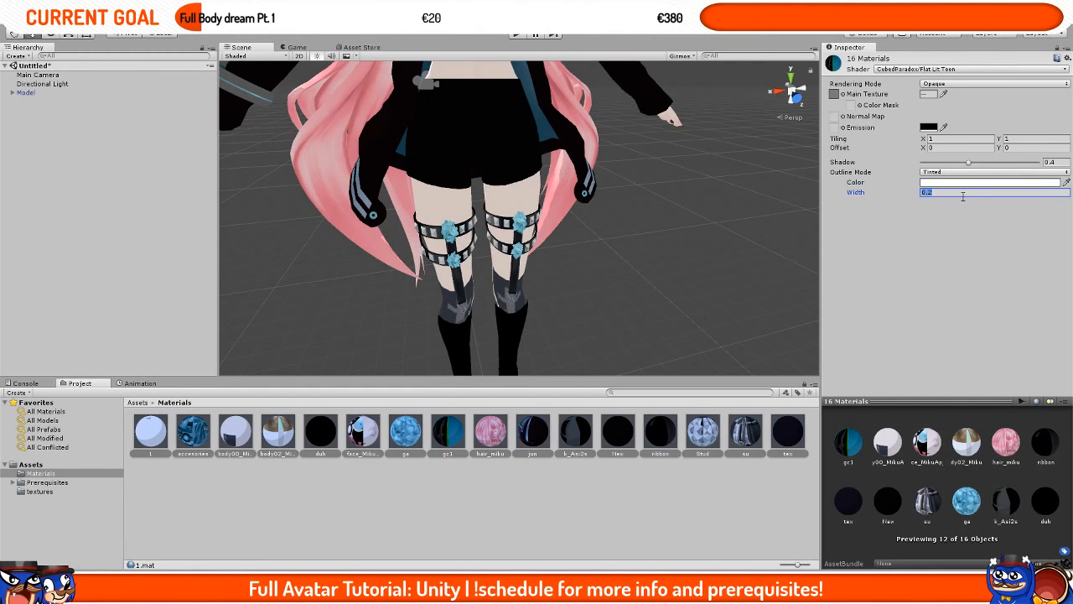
middle_drag(713, 240, 725, 280)
right_drag(725, 280, 723, 237)
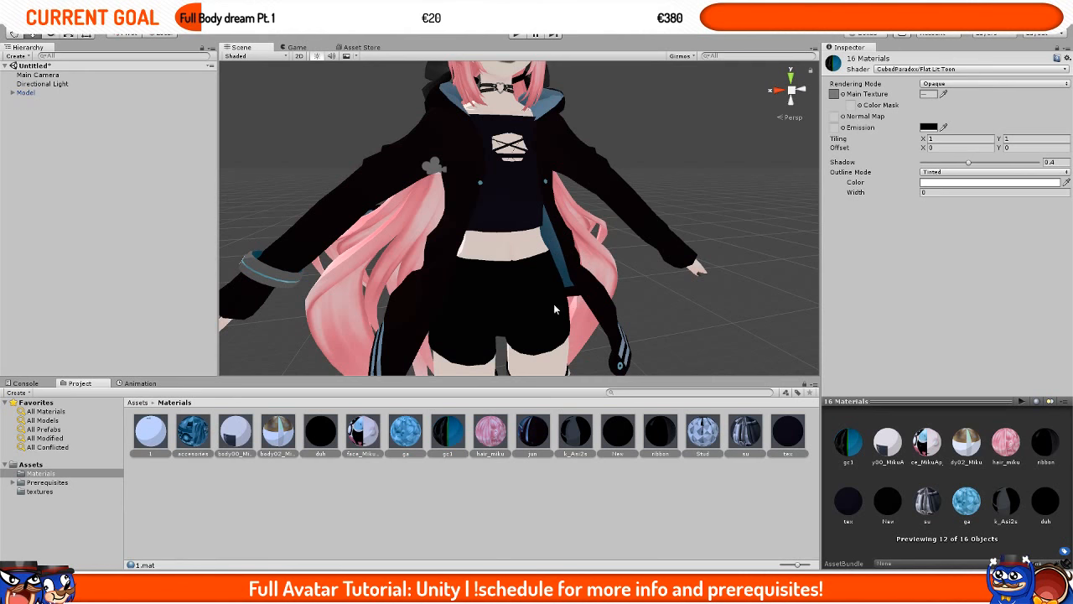
Step: Zoom and orbit the Scene view to inspect the model's face up close
scroll(618, 315, down, 5)
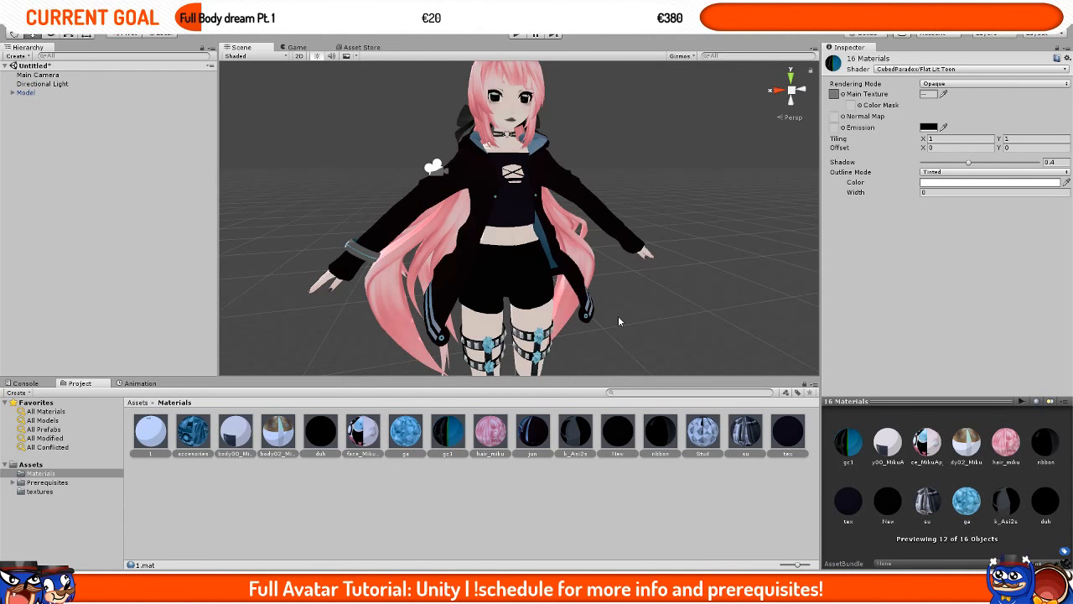
middle_drag(617, 316, 551, 284)
scroll(551, 283, down, 3)
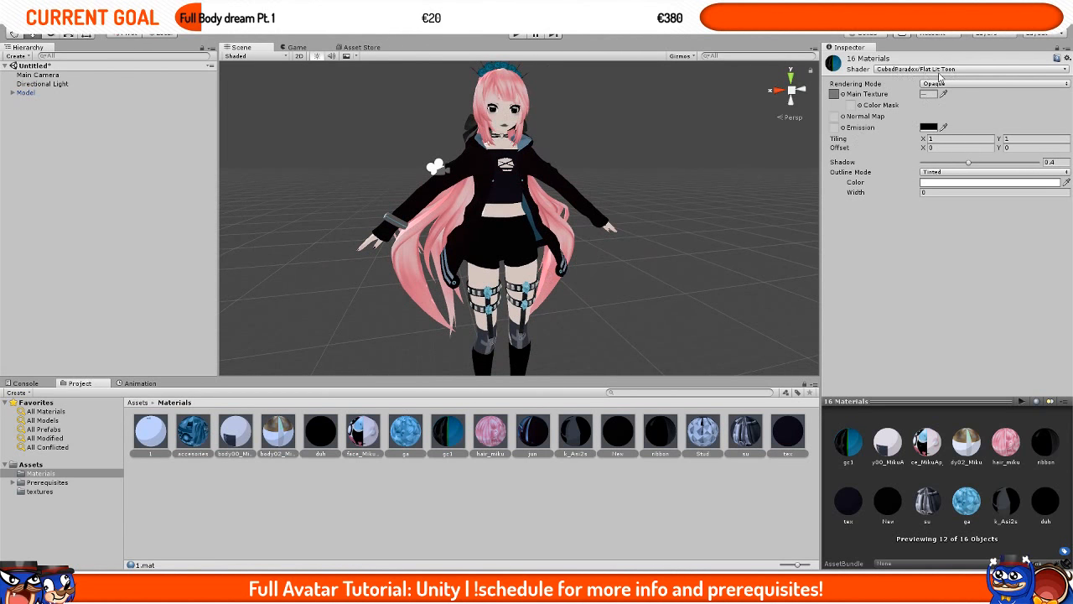
click(928, 70)
click(939, 235)
scroll(541, 266, up, 6)
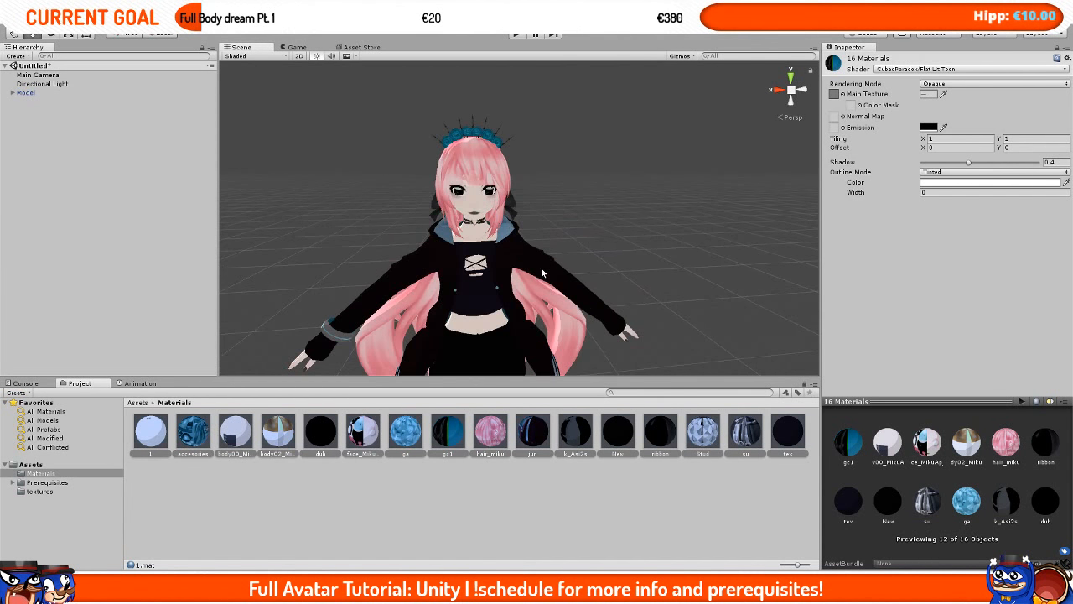
scroll(540, 267, up, 8)
middle_drag(432, 202, 528, 242)
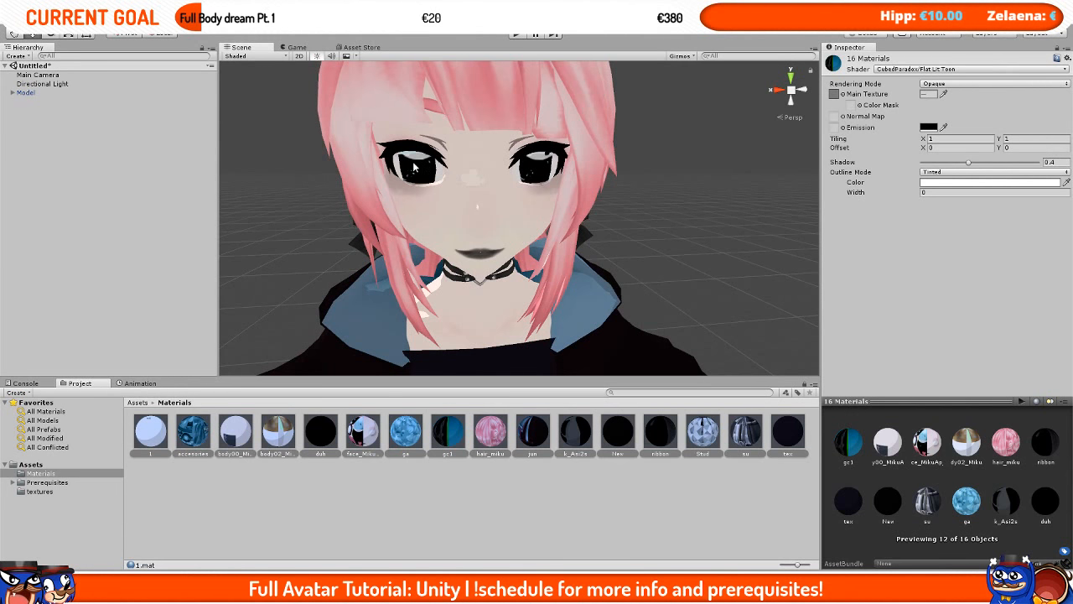
Step: Set the face_MikuAp_b material's rendering mode to Cutout
click(571, 513)
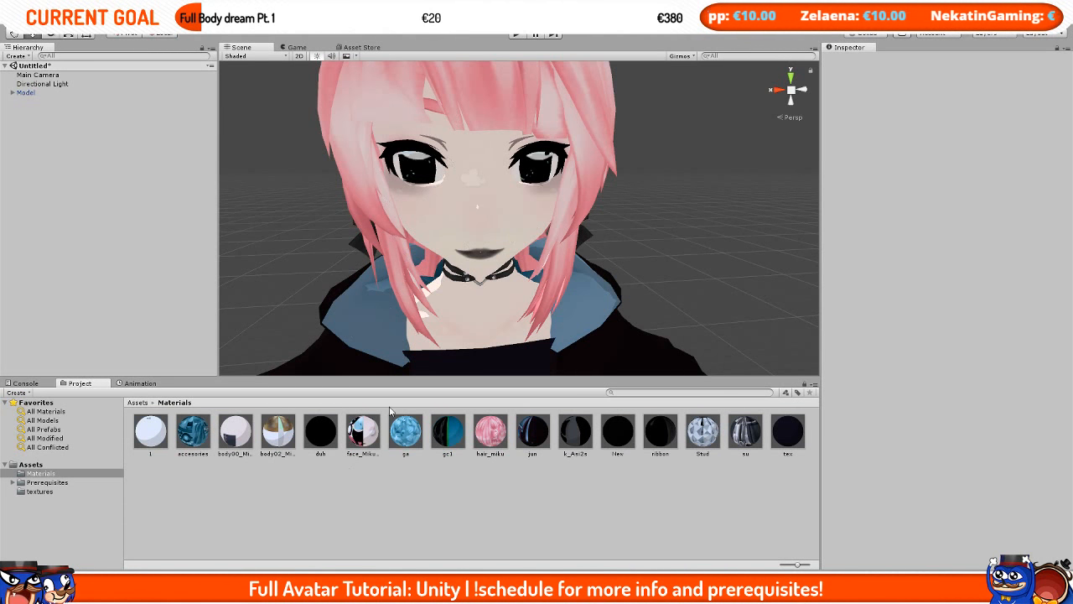
click(356, 434)
click(956, 85)
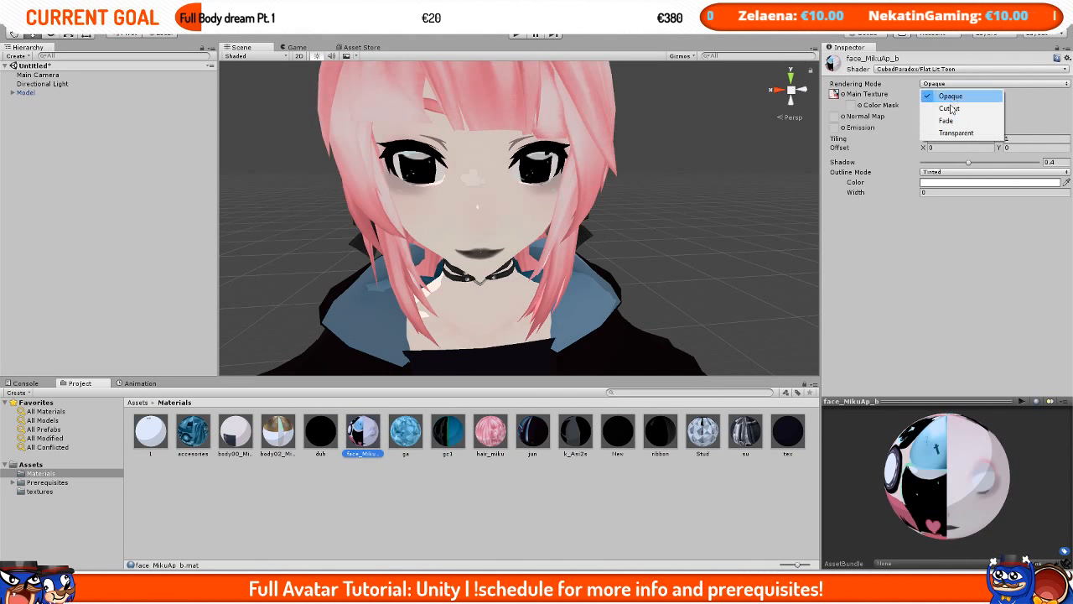
click(952, 109)
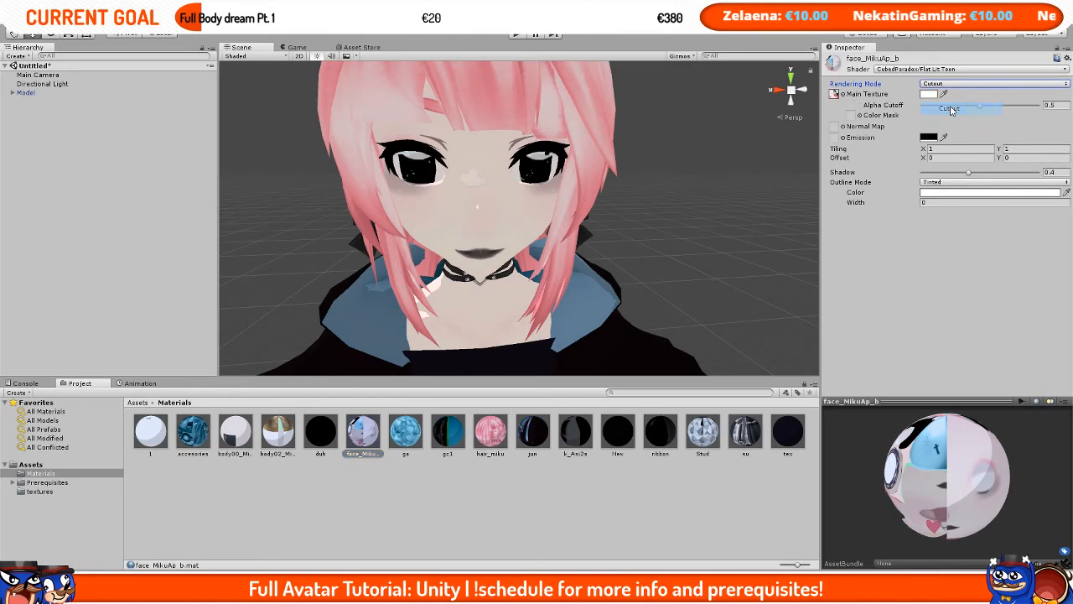
Step: Select all materials and set their rendering mode to Cutout
click(533, 432)
key(ctrl+a)
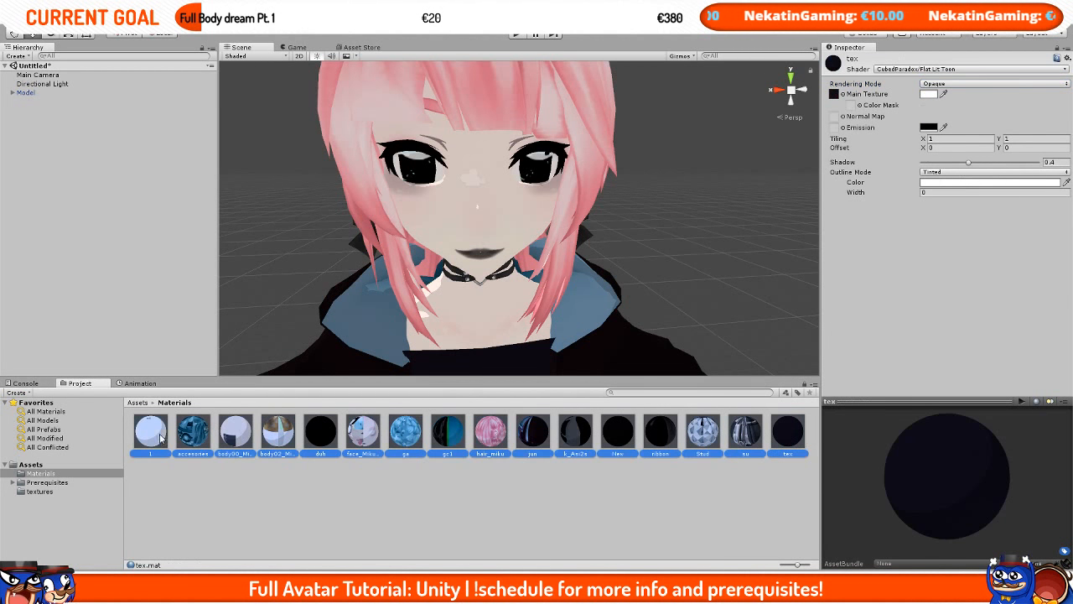
click(969, 83)
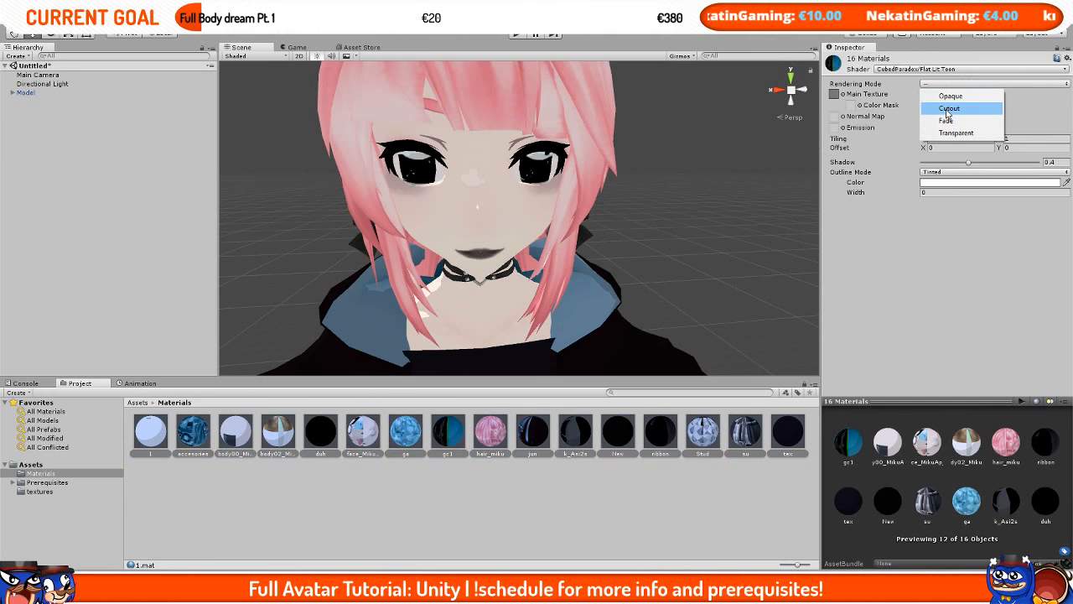
click(947, 108)
scroll(585, 206, up, 5)
scroll(584, 206, down, 5)
middle_drag(563, 218, 579, 199)
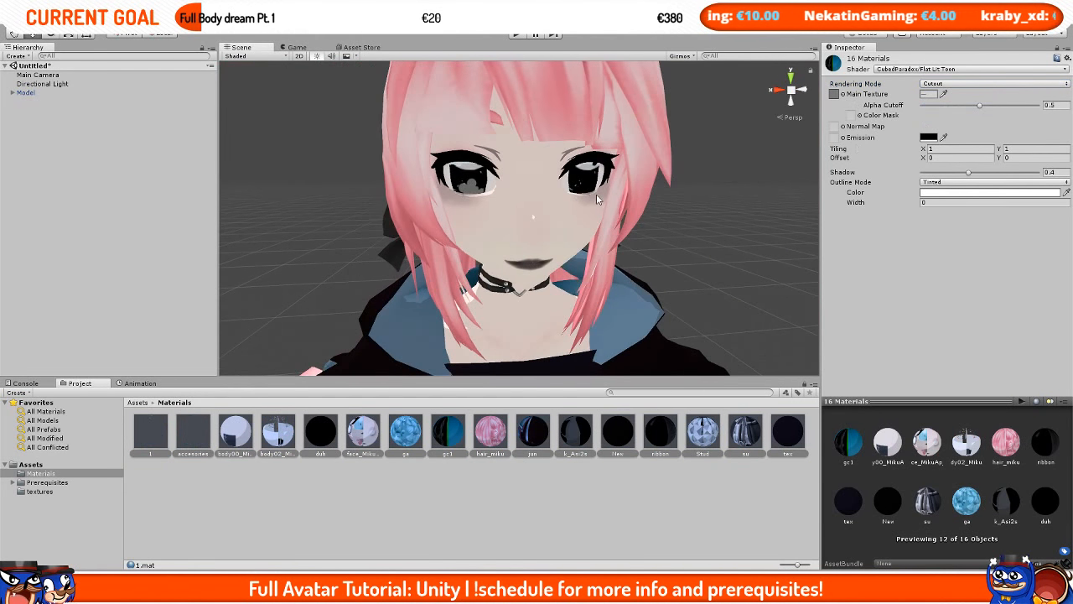
alt+right_drag(580, 200, 631, 200)
Step: Try switching the gc1 material's rendering mode to Fade and back to Cutout
click(614, 442)
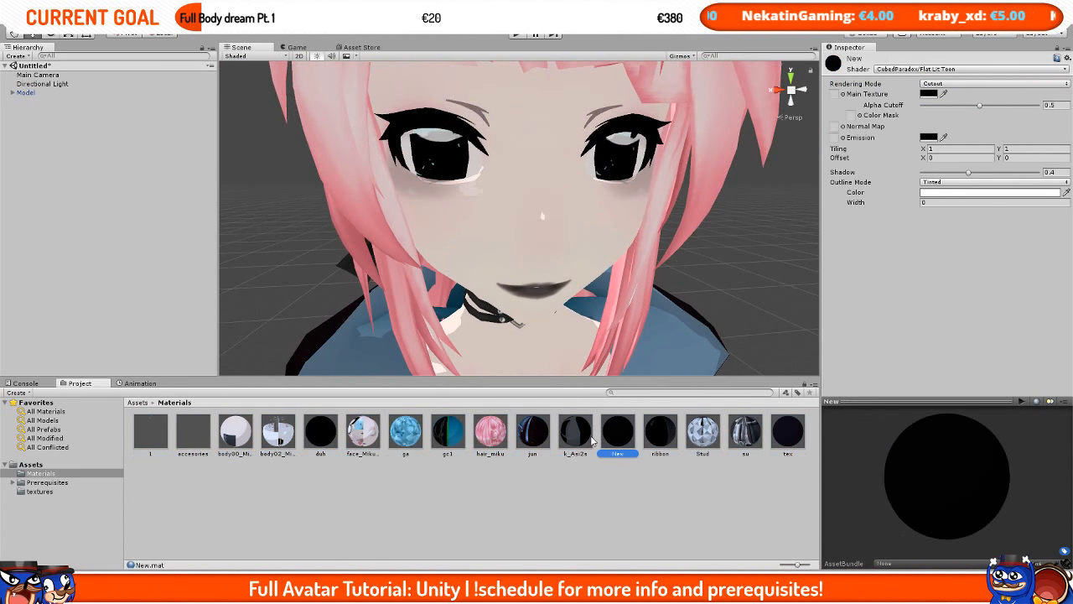
click(449, 432)
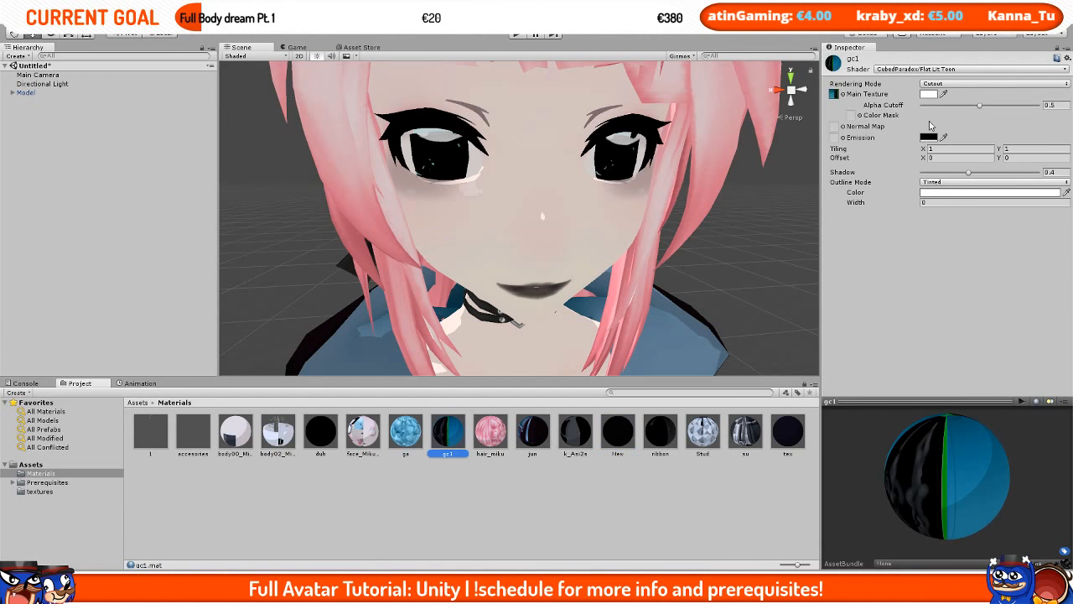
click(946, 83)
click(955, 122)
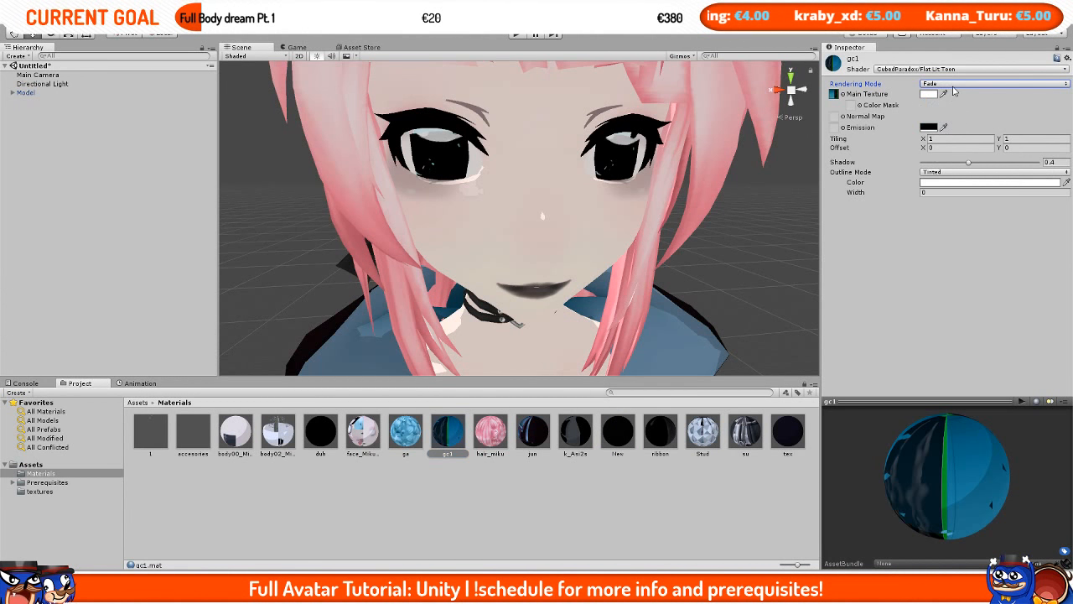
click(953, 85)
click(958, 109)
scroll(472, 328, down, 5)
scroll(471, 322, up, 6)
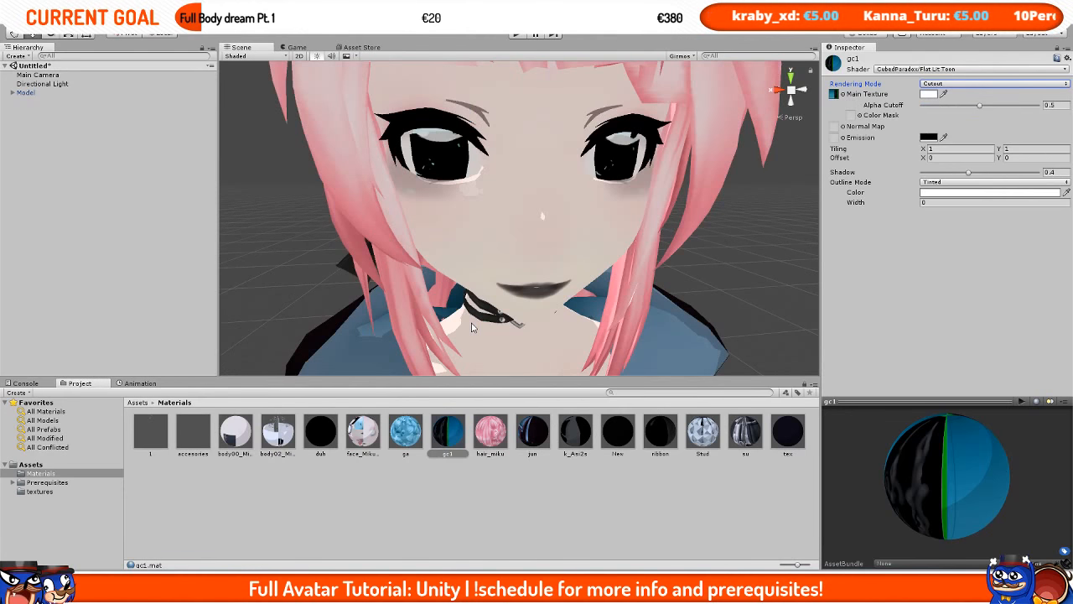
Step: Zoom and orbit the Scene view to review the whole model with the Cutout materials applied
scroll(471, 146, down, 5)
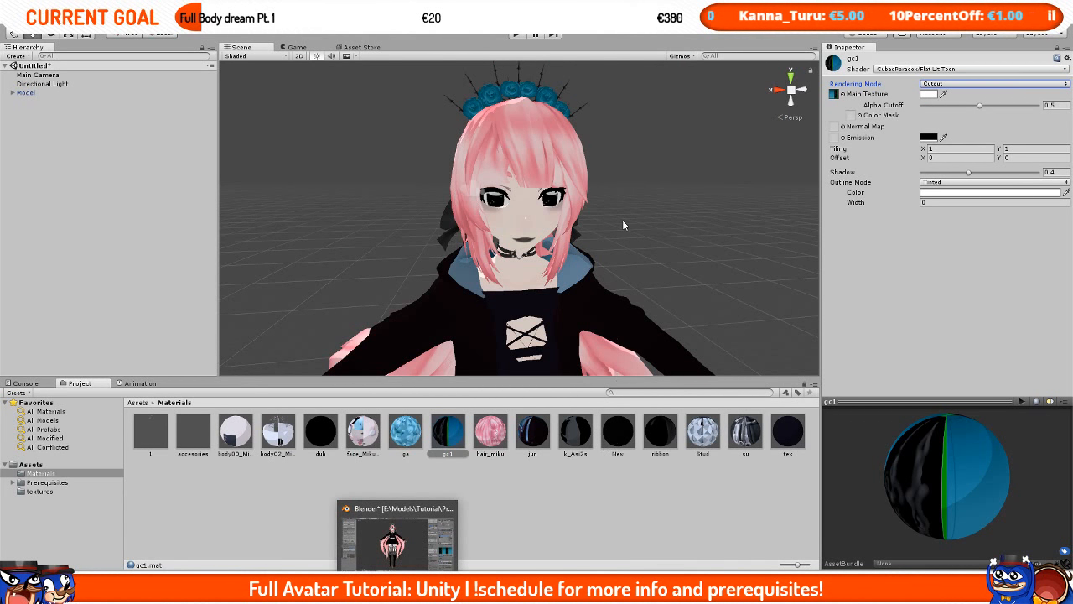
scroll(622, 220, up, 5)
scroll(622, 220, down, 5)
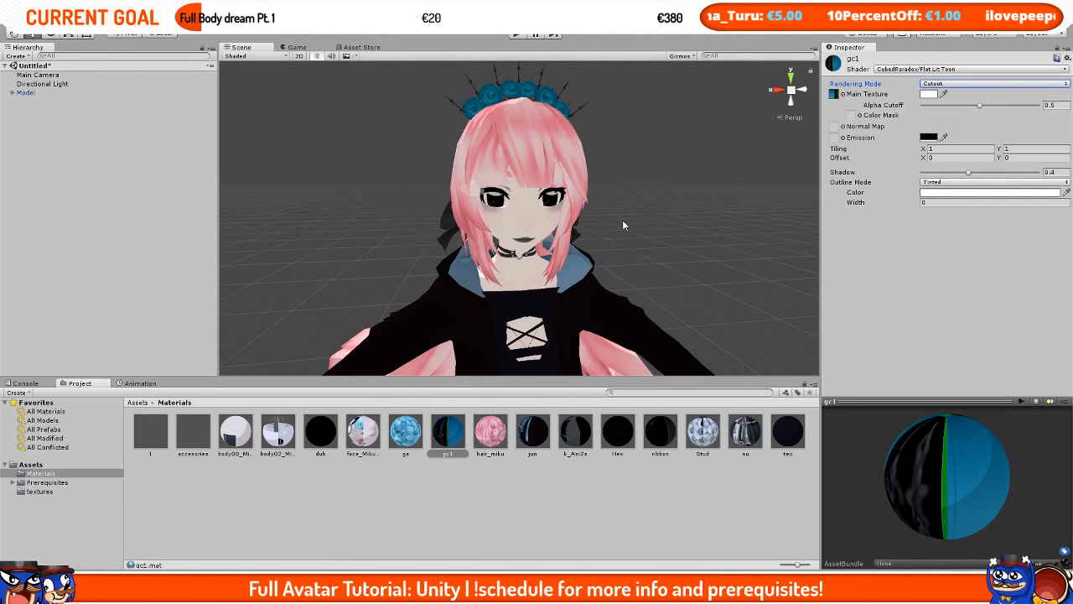
scroll(627, 207, up, 5)
scroll(629, 213, down, 5)
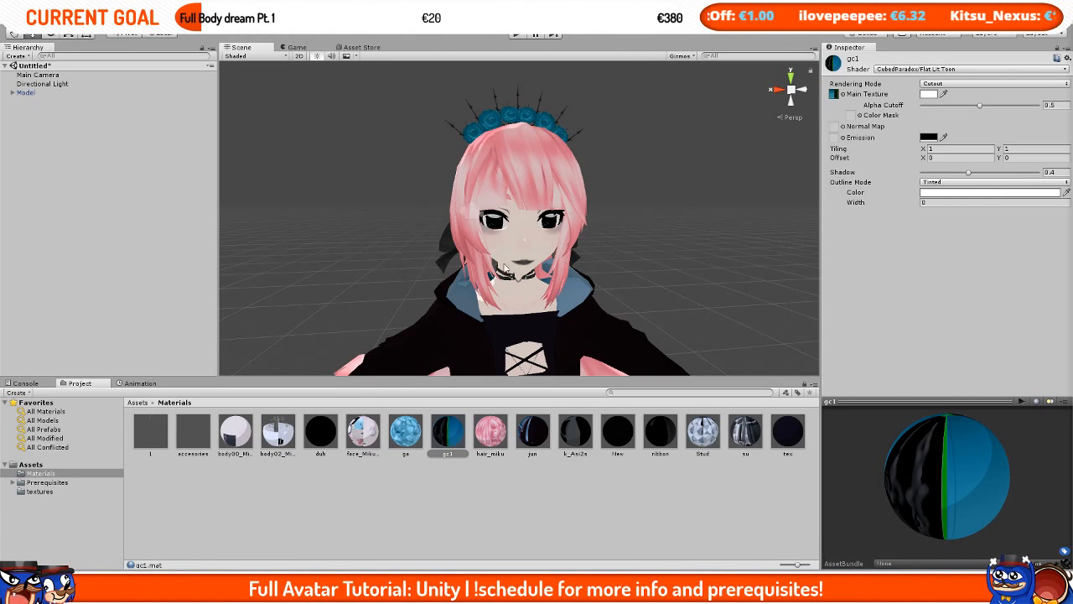
scroll(574, 266, down, 5)
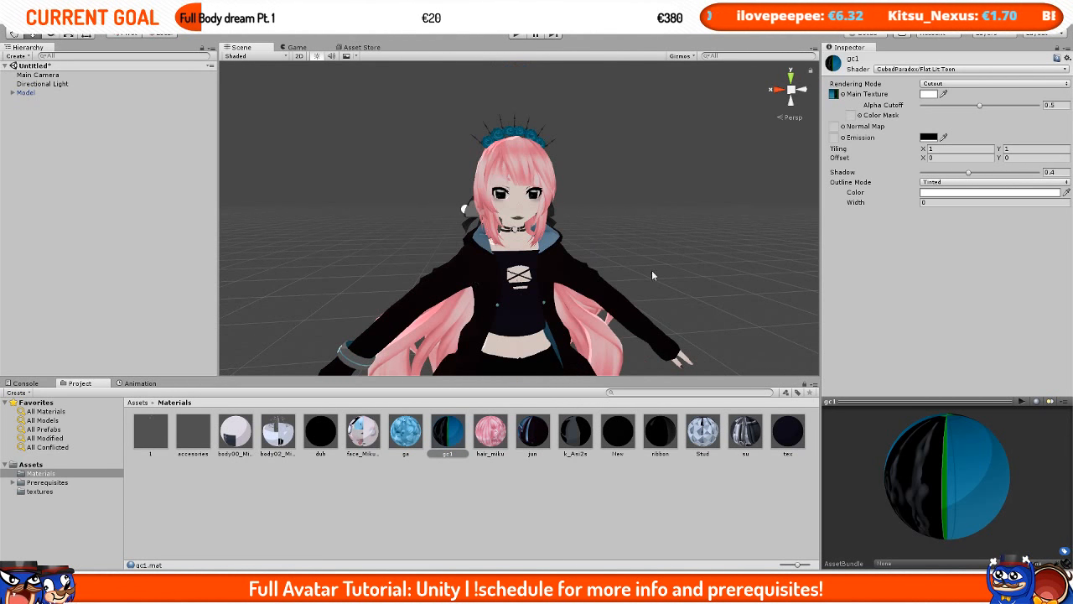
mouse_move(506, 300)
middle_down()
mouse_move(461, 280)
mouse_move(508, 294)
middle_up()
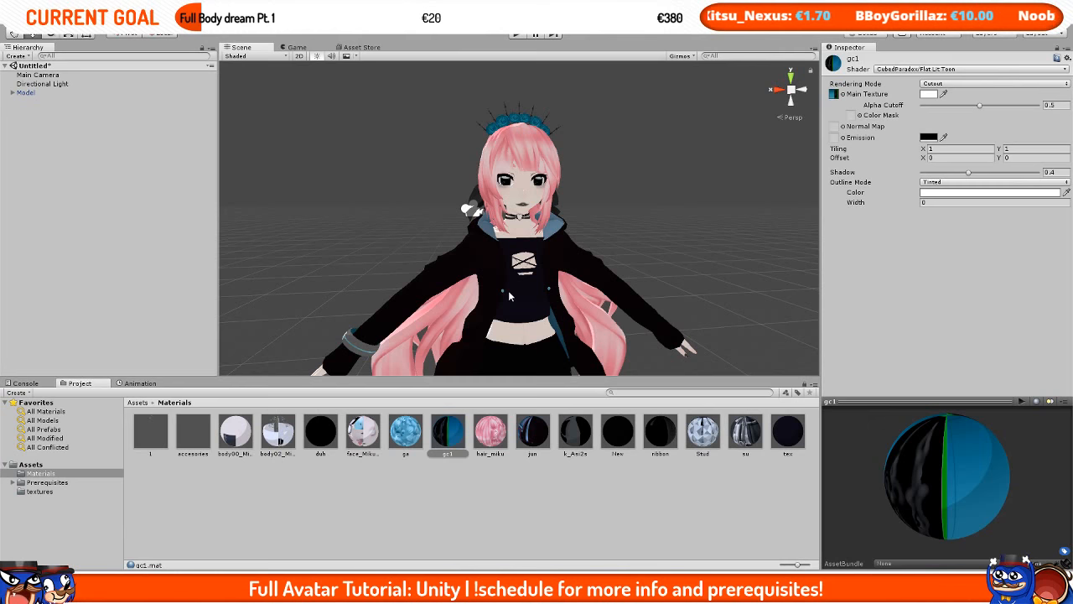
Step: Open the VRChat SDK settings window and log out of the current account
click(176, 25)
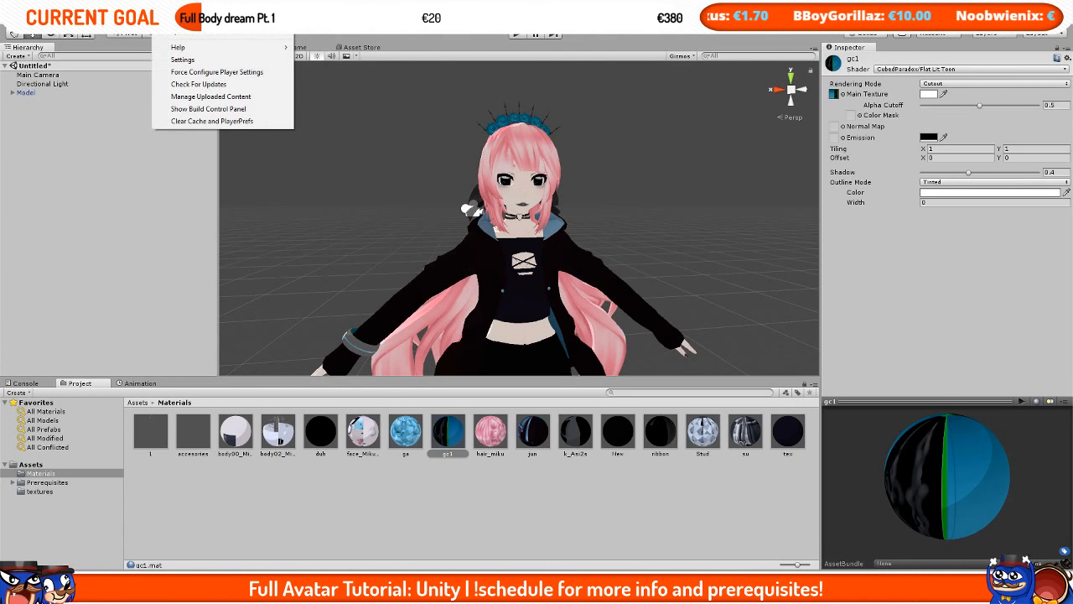
click(179, 24)
click(179, 24)
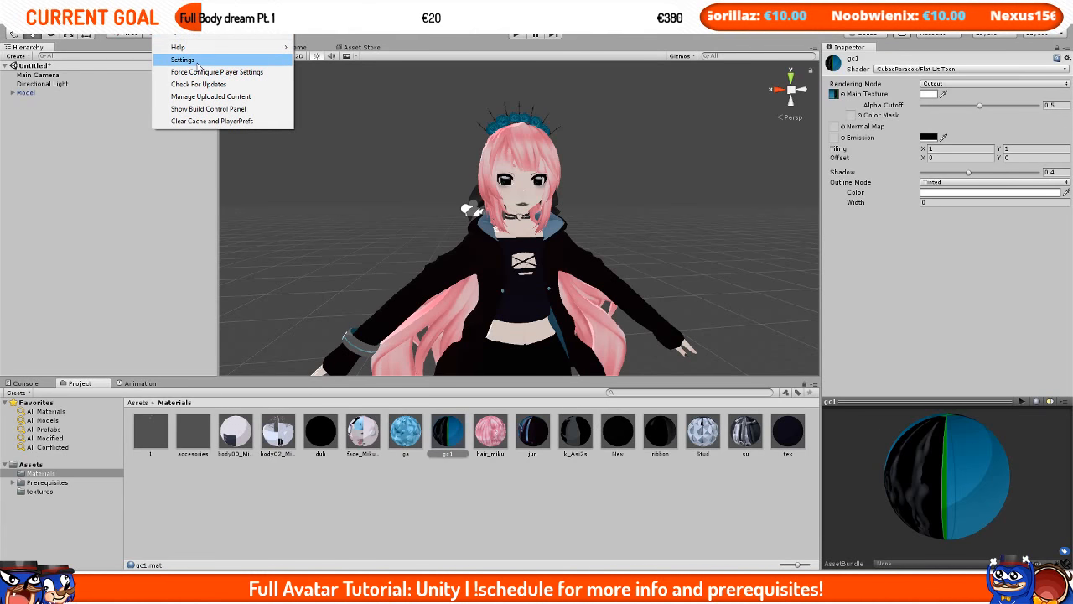
click(182, 59)
drag(560, 208, 498, 207)
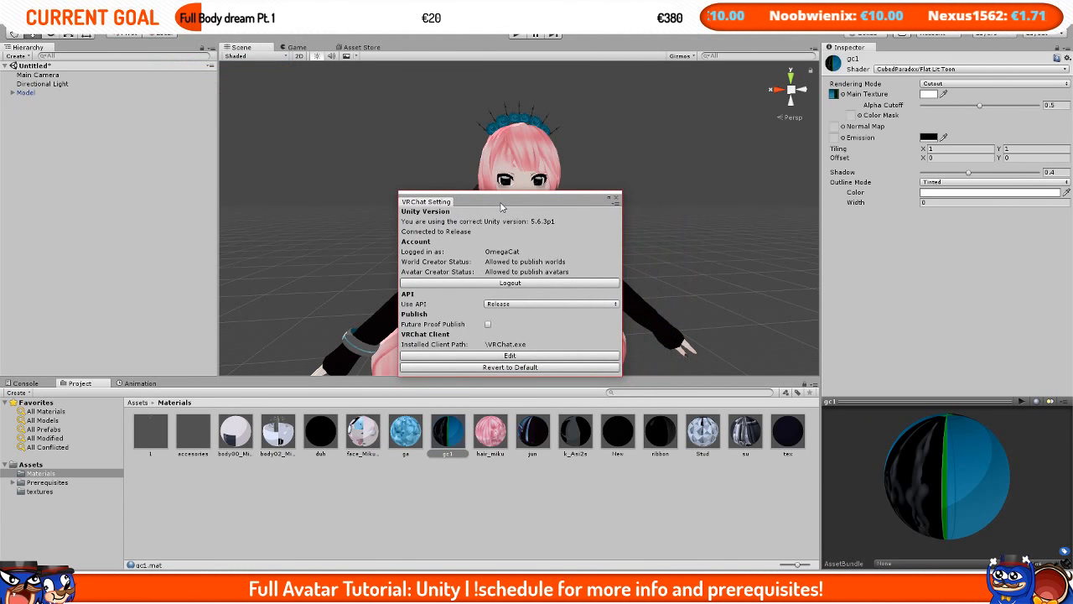
click(467, 283)
Step: Sign in to the VRChat SDK with the account username and password
click(518, 251)
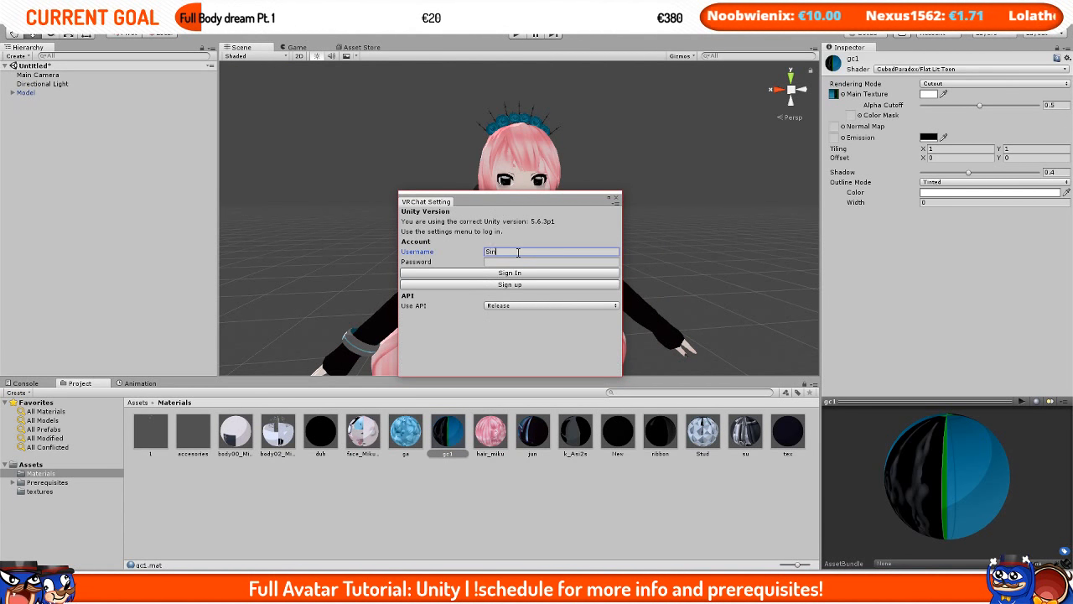
text(Sings4Hugs)
key(Tab)
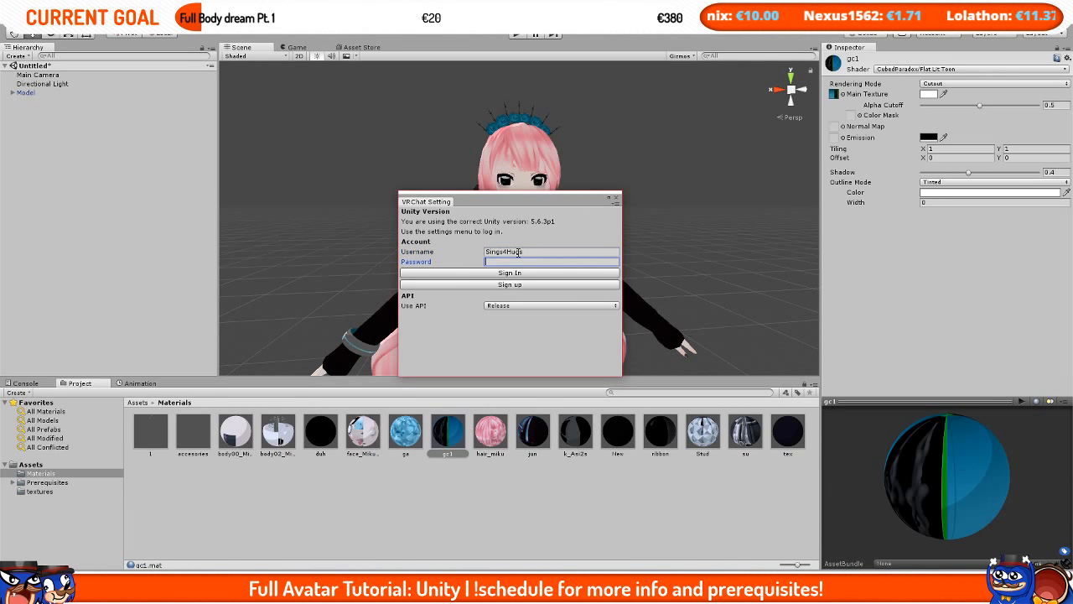
key(ctrl+BackSpace)
text(*)
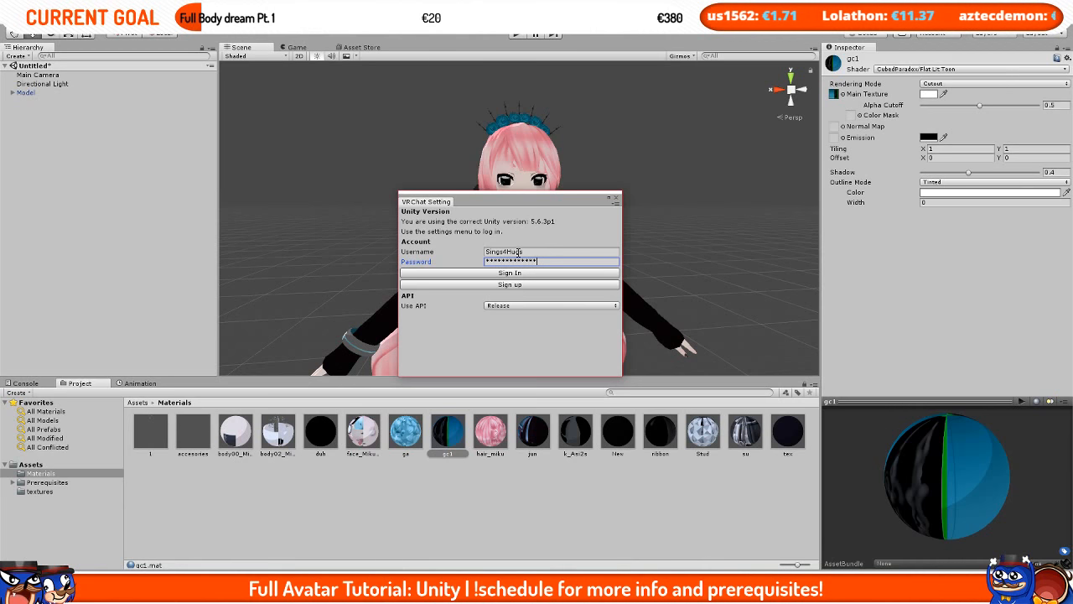
click(499, 275)
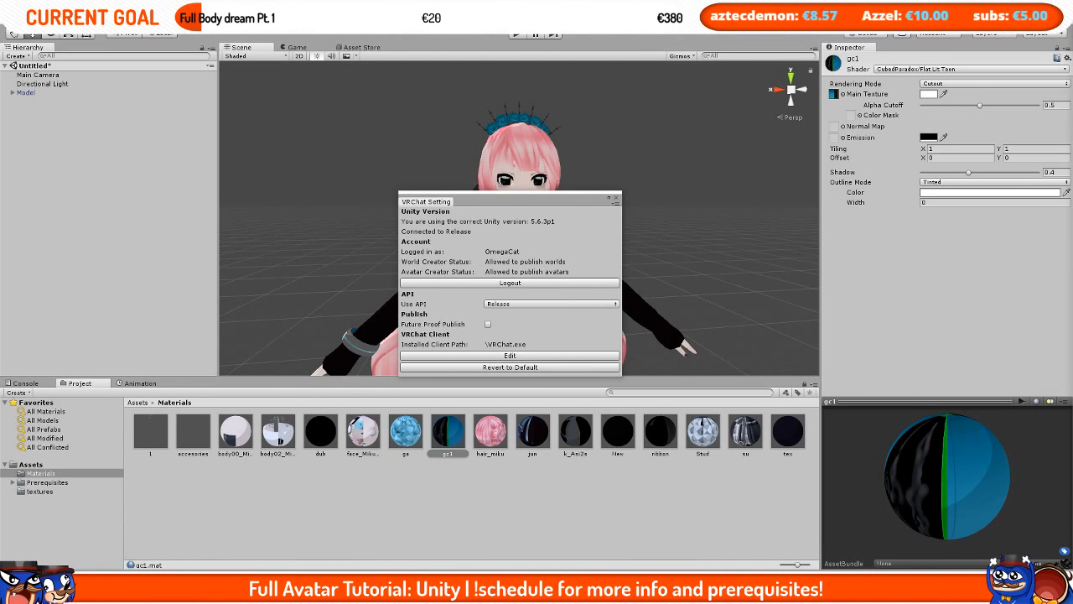
Step: Close the settings and Unity, saving the modified scene as Miku
click(617, 200)
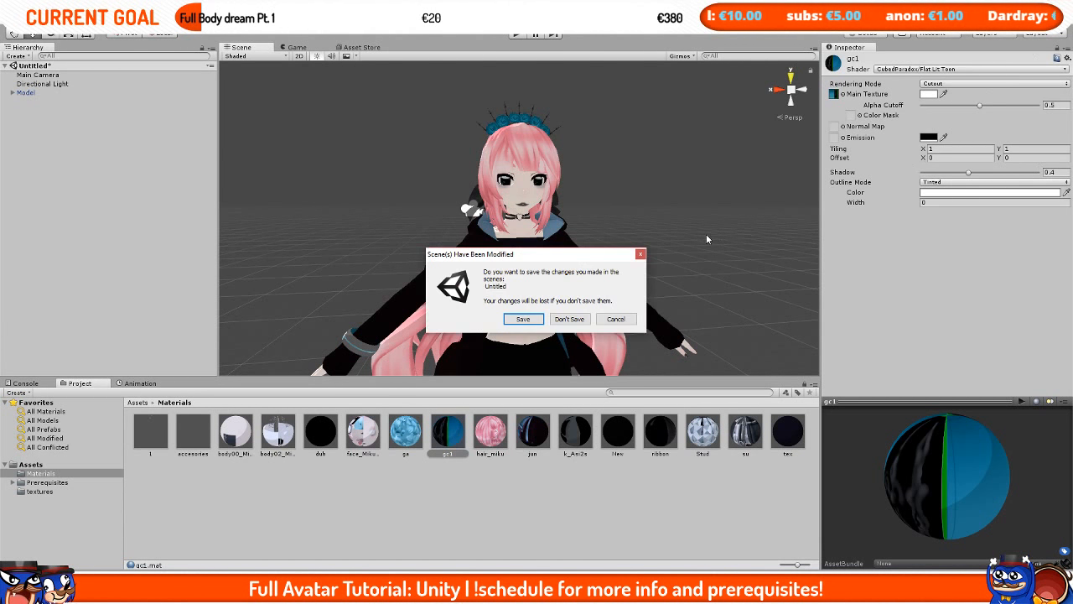
click(529, 322)
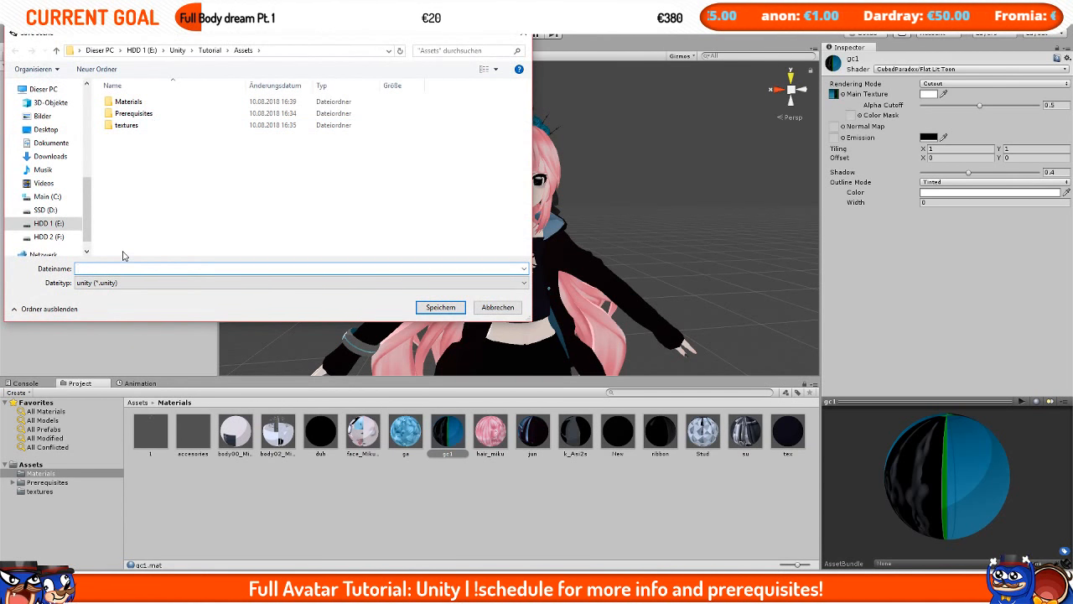
text(Miku)
key(Return)
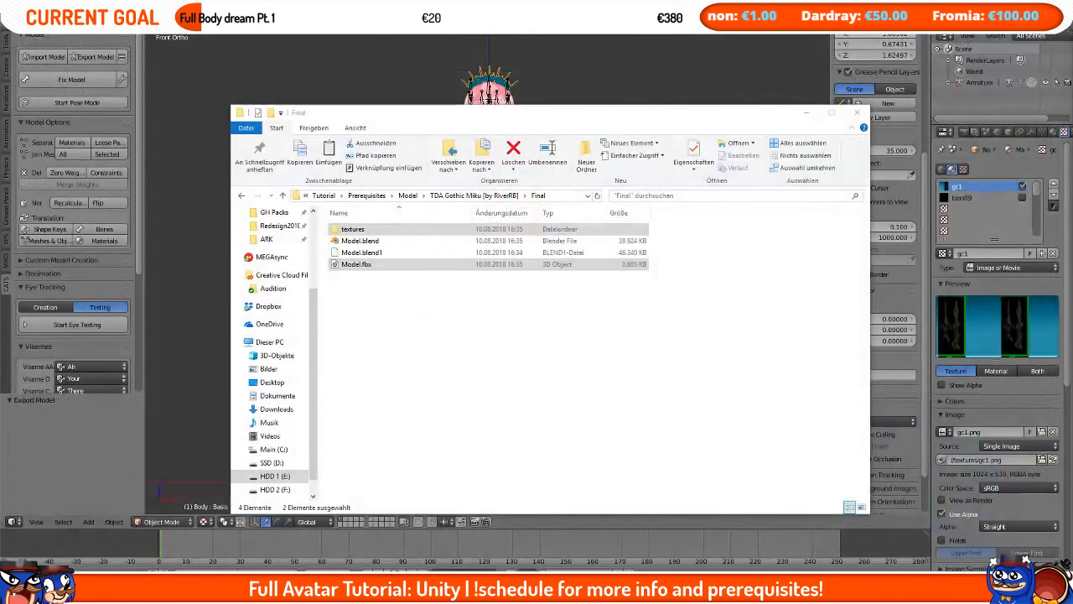
Step: Relaunch Unity from the Start menu and open the project
key(super)
text(unity)
key(Return)
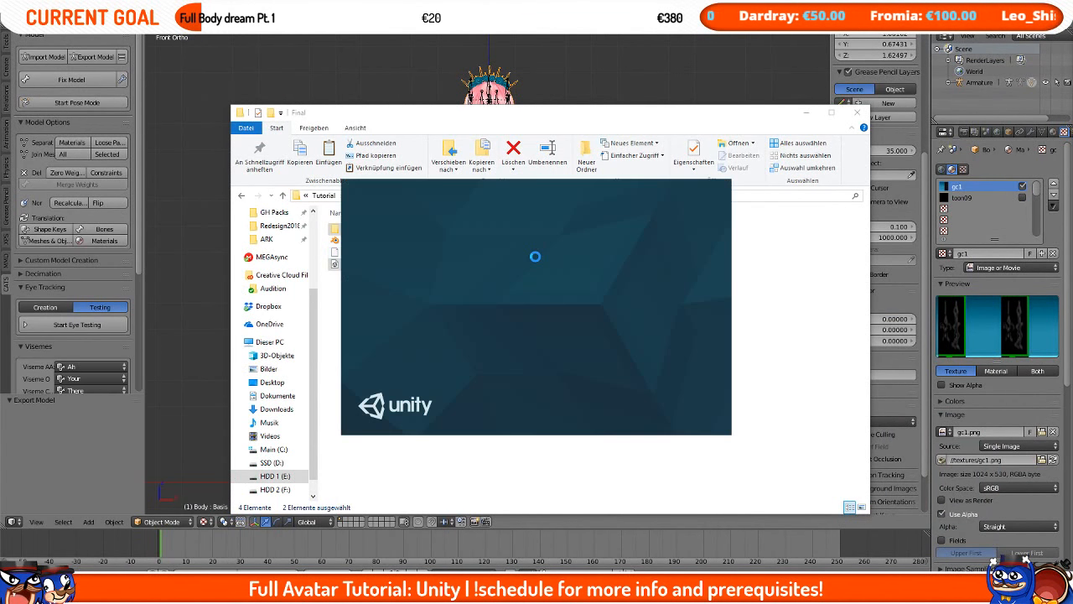
click(535, 248)
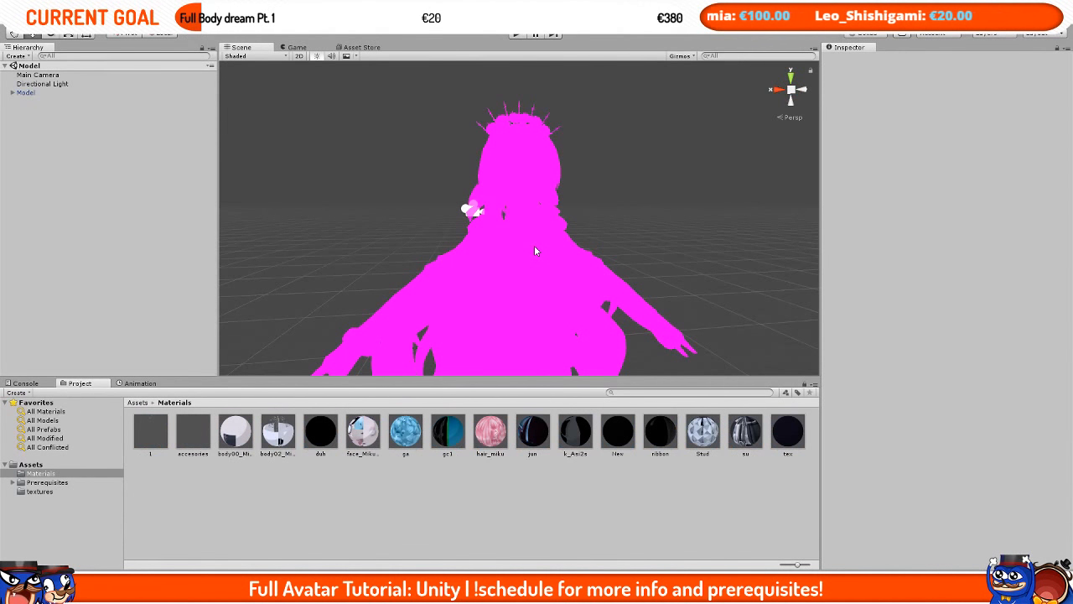
Step: Import the CubedsShaders-v0.25 unity package from the Prerequisites Unity folder on disk into the project
click(140, 404)
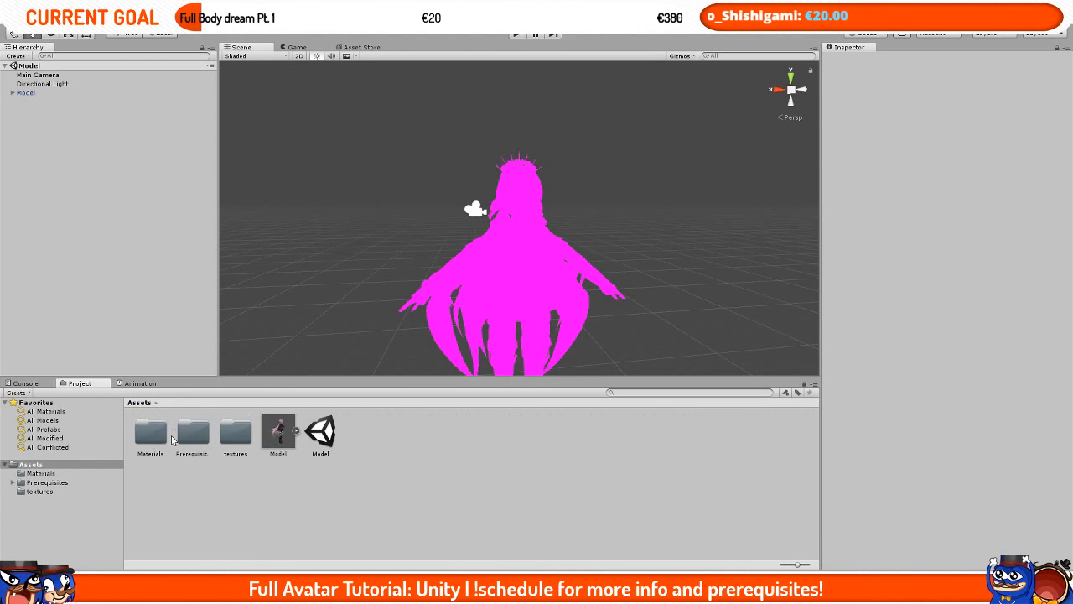
double_click(186, 436)
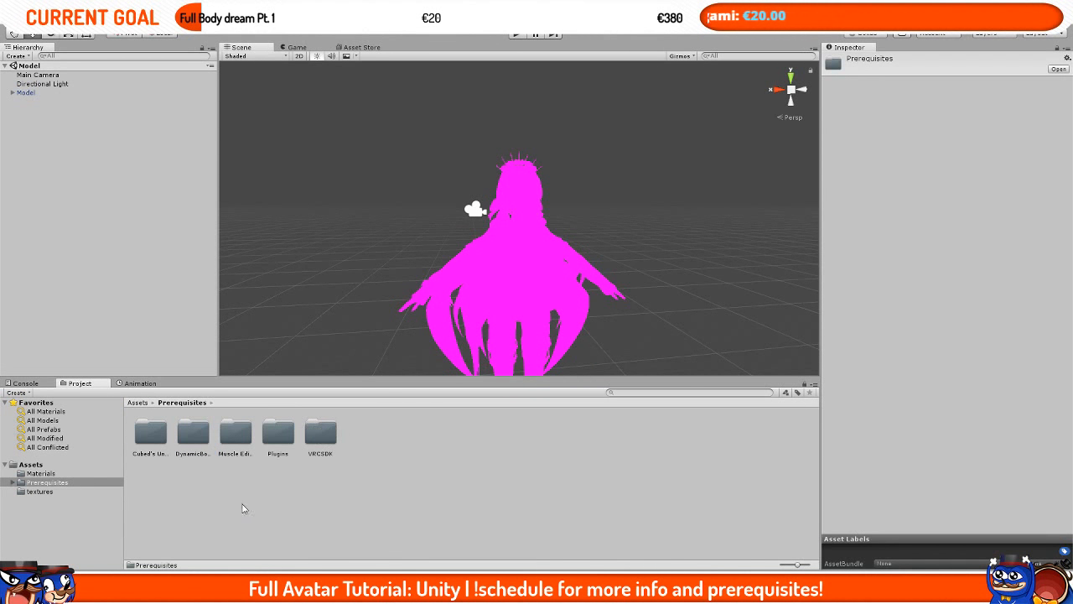
click(155, 434)
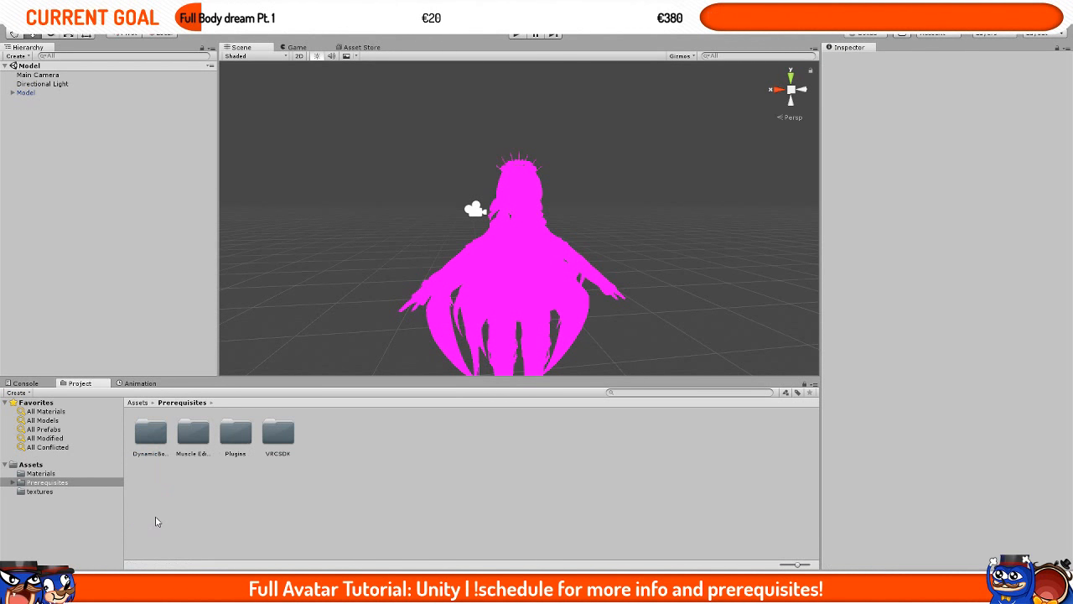
key(alt+Tab)
click(408, 195)
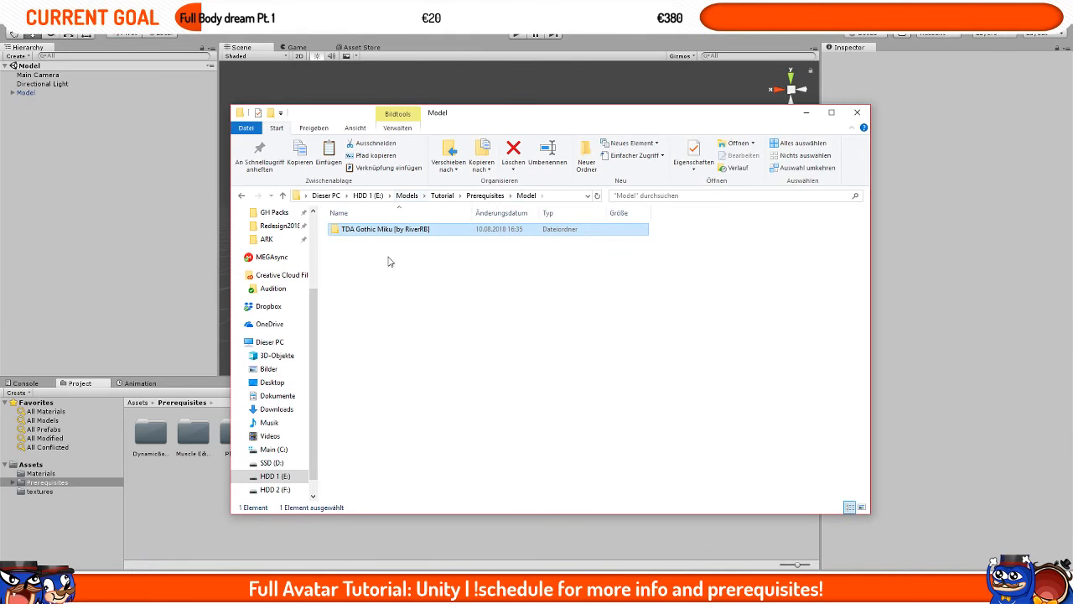
click(442, 195)
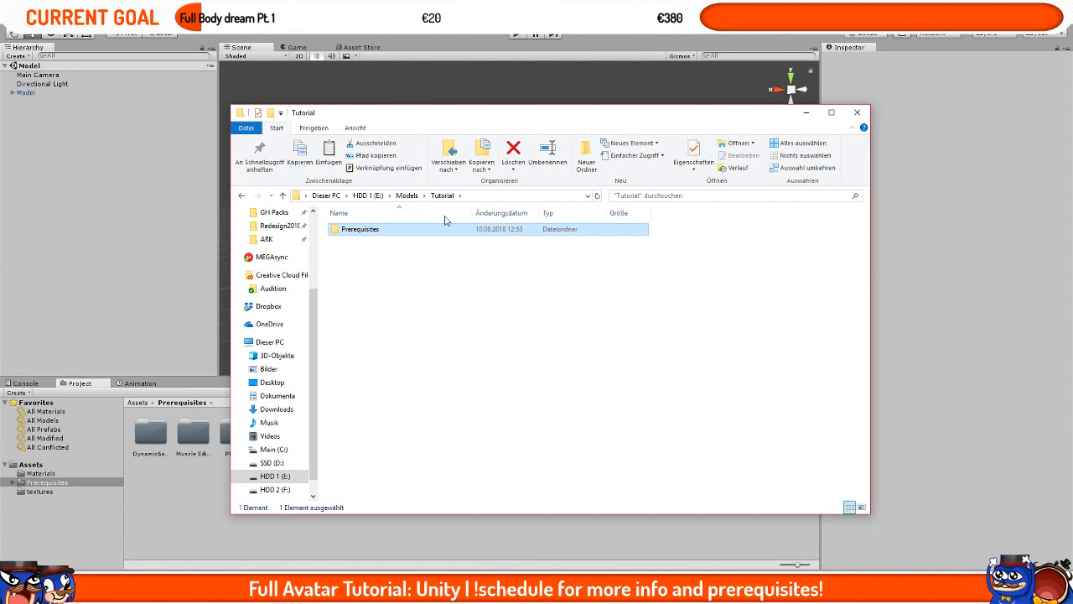
double_click(391, 229)
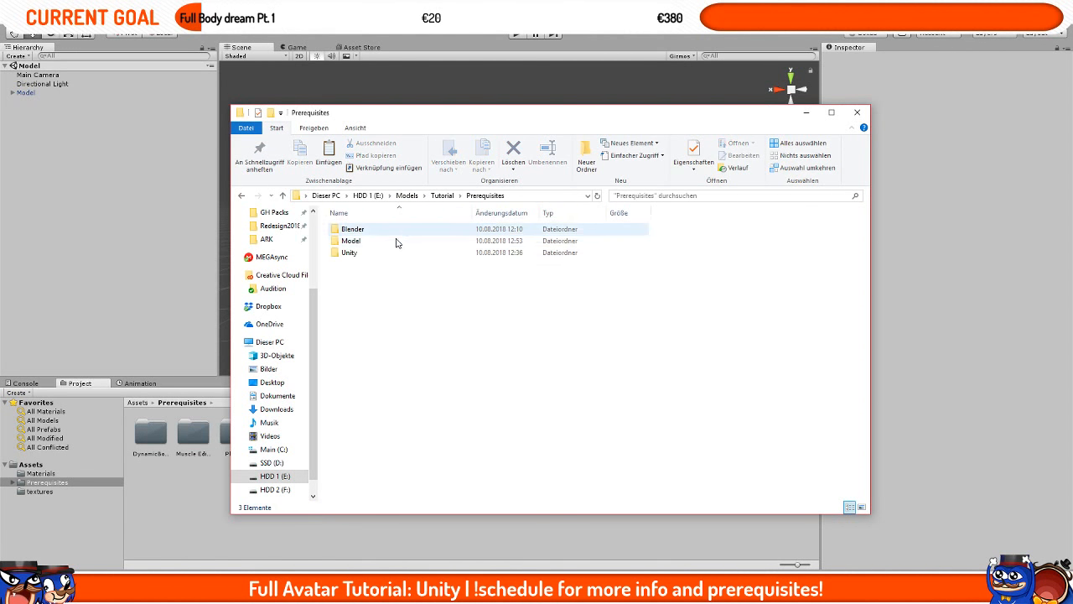
double_click(378, 252)
click(377, 242)
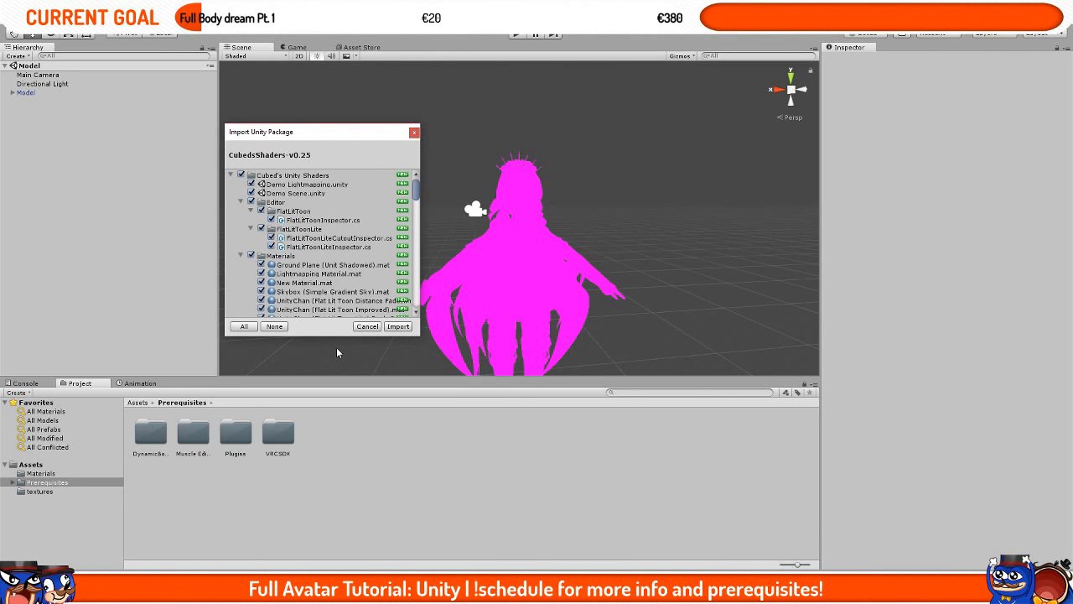
click(397, 326)
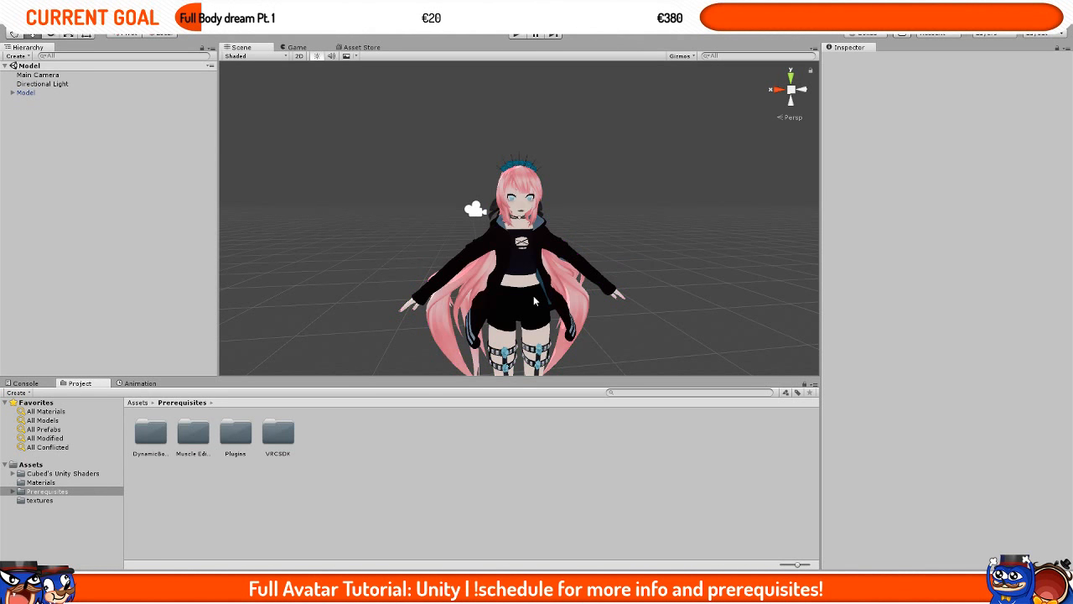
Step: Open the Materials folder and zoom and orbit the Scene view to check the model's shading
scroll(533, 295, up, 6)
scroll(520, 297, down, 2)
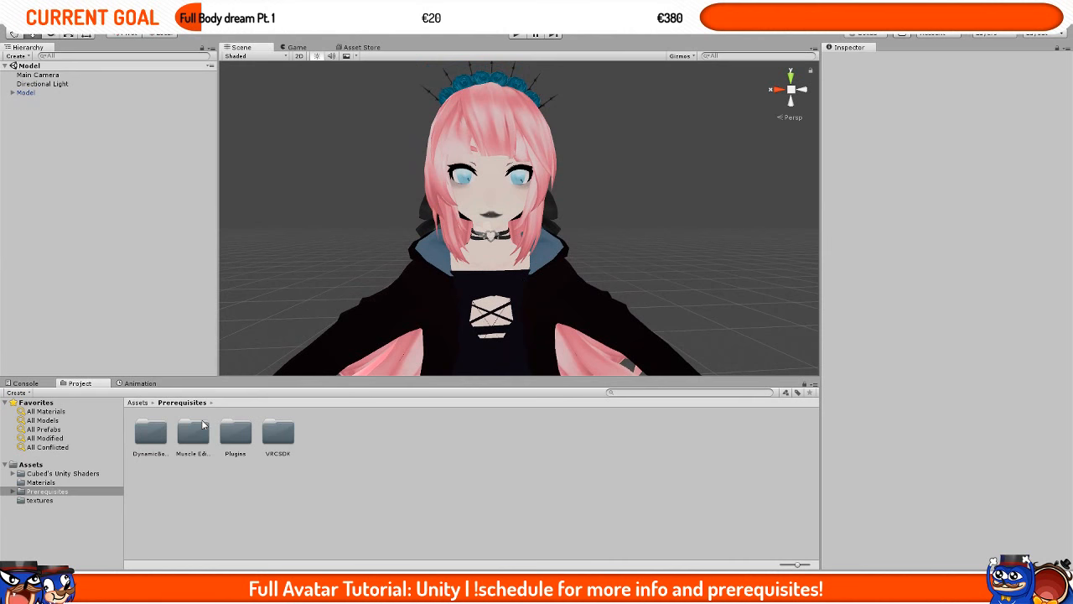
click(139, 401)
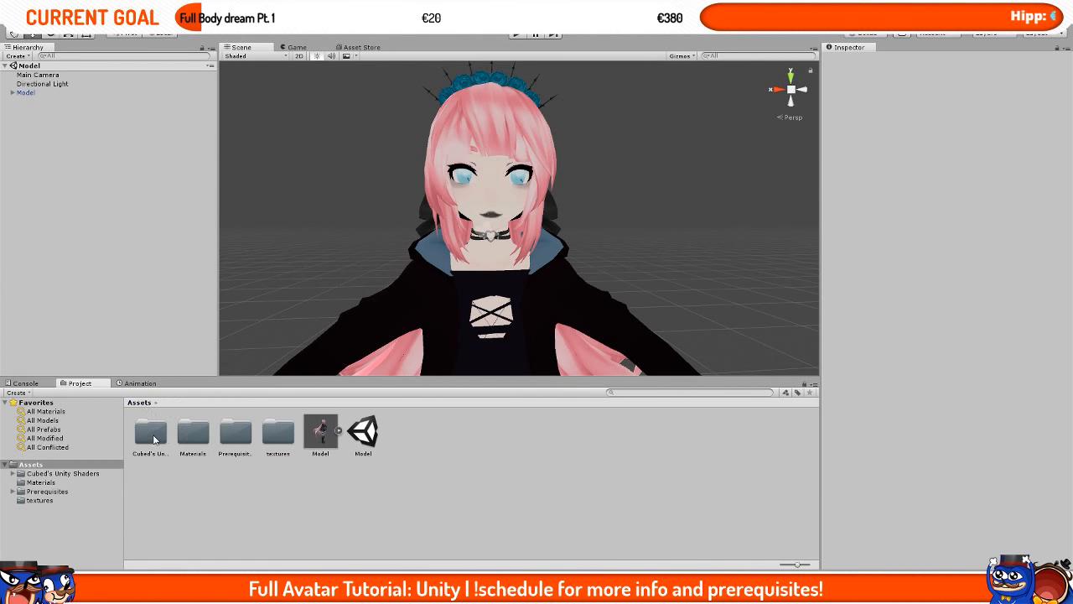
click(209, 440)
double_click(210, 439)
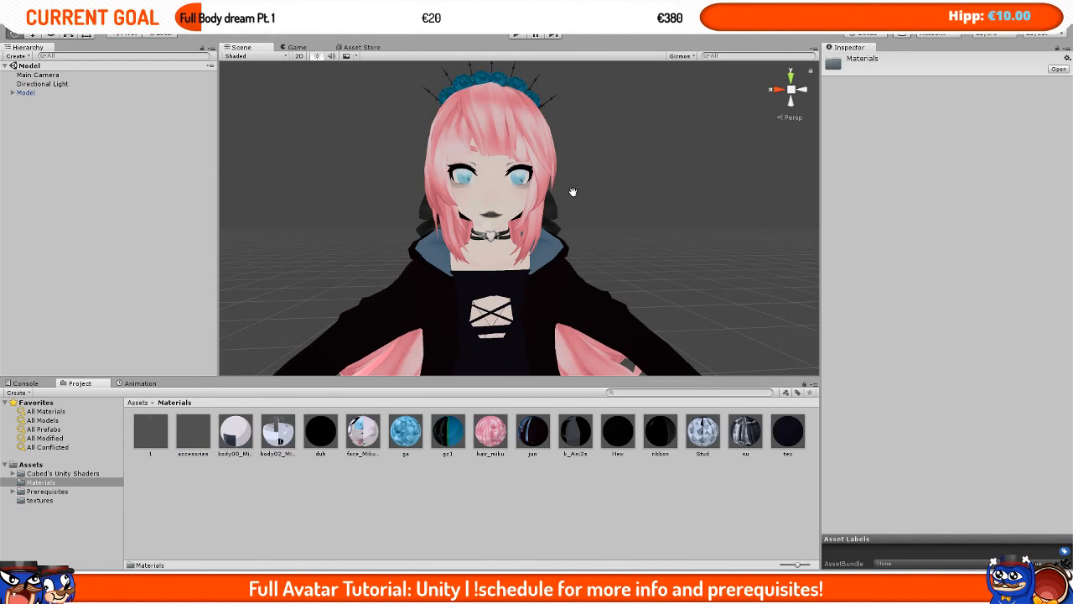
scroll(577, 214, up, 5)
alt+drag(486, 269, 618, 241)
scroll(576, 247, down, 5)
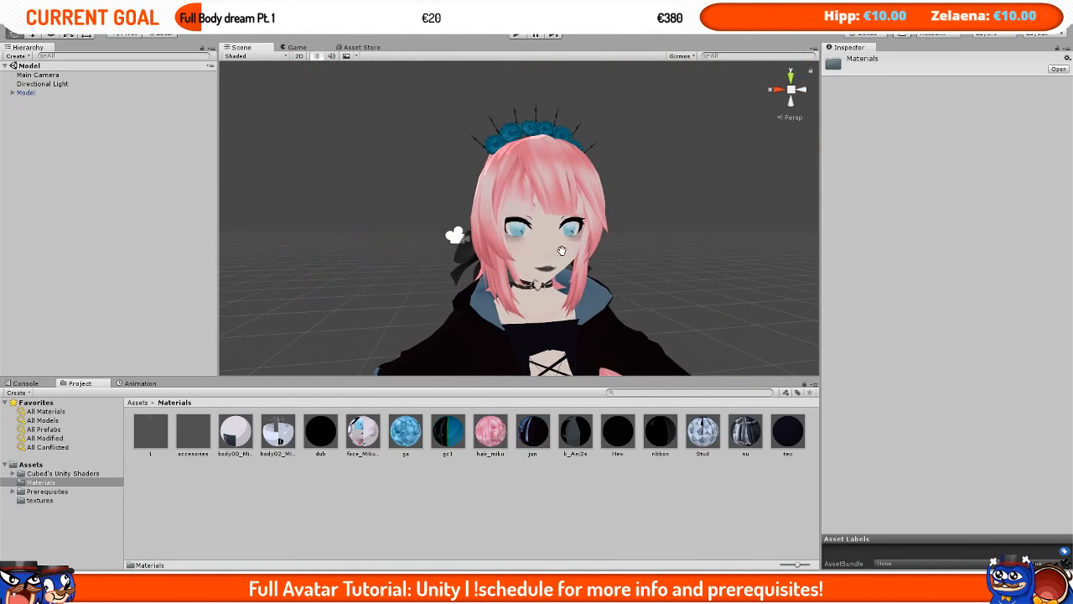
scroll(539, 216, down, 3)
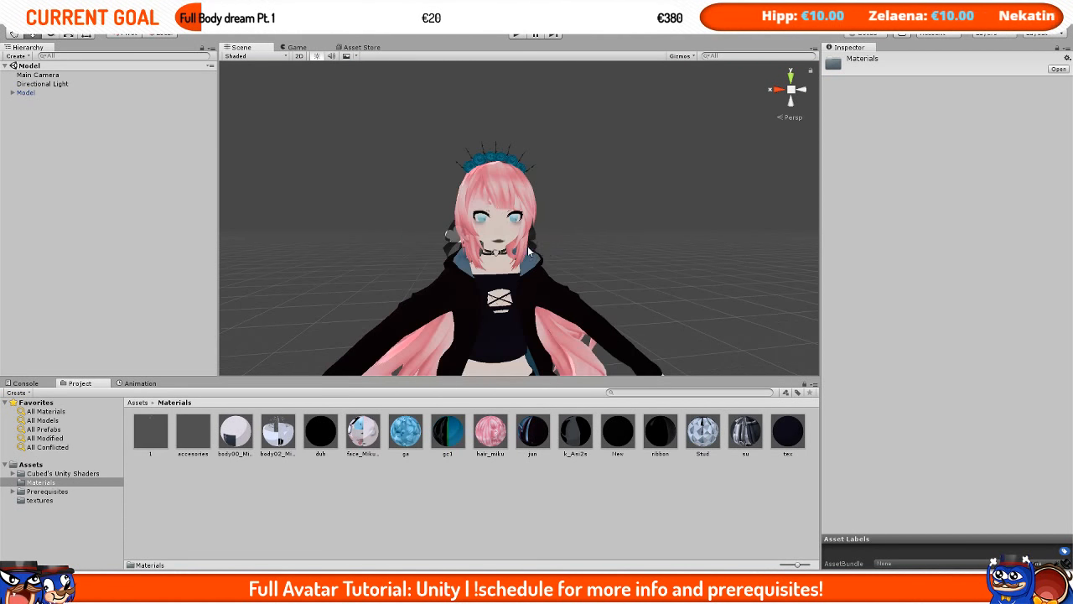
scroll(529, 265, up, 6)
scroll(529, 265, down, 5)
scroll(529, 259, up, 4)
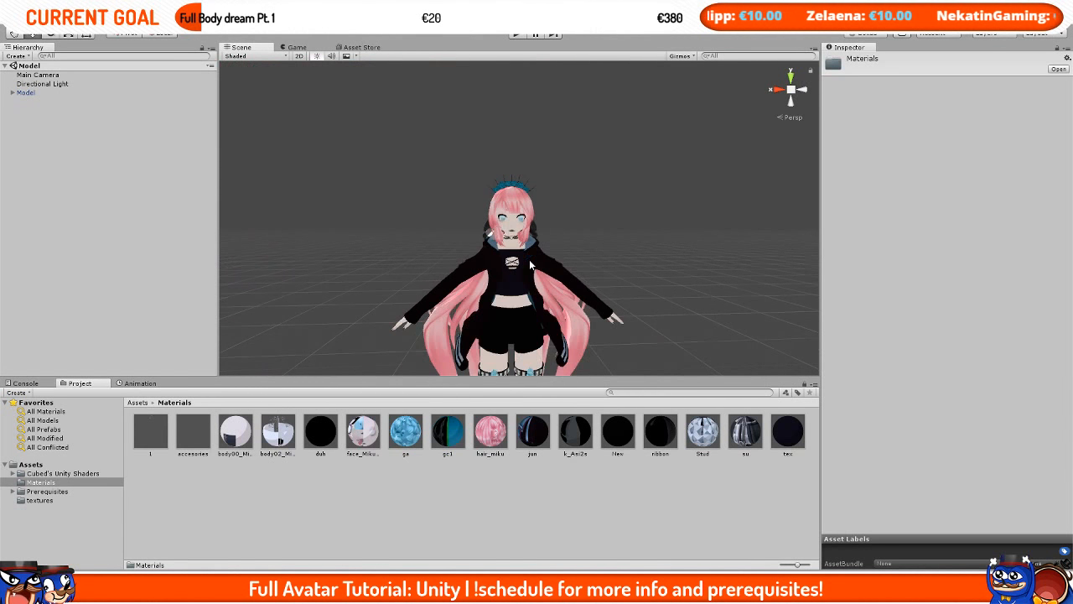
Step: Select the Model in the hierarchy and open the VRChat SDK Build Control Panel
click(70, 93)
click(175, 27)
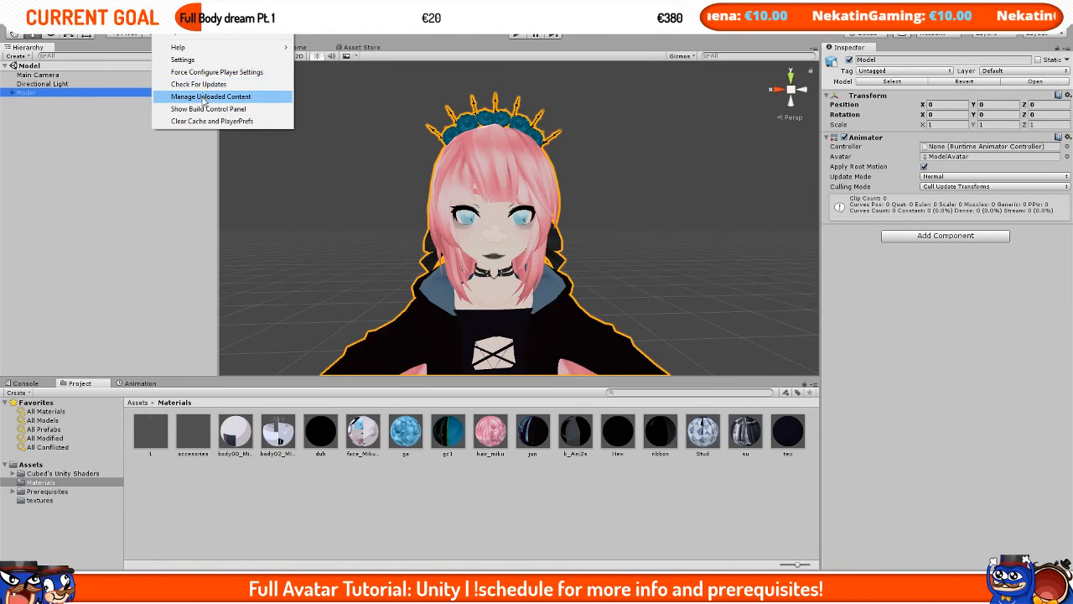
click(182, 59)
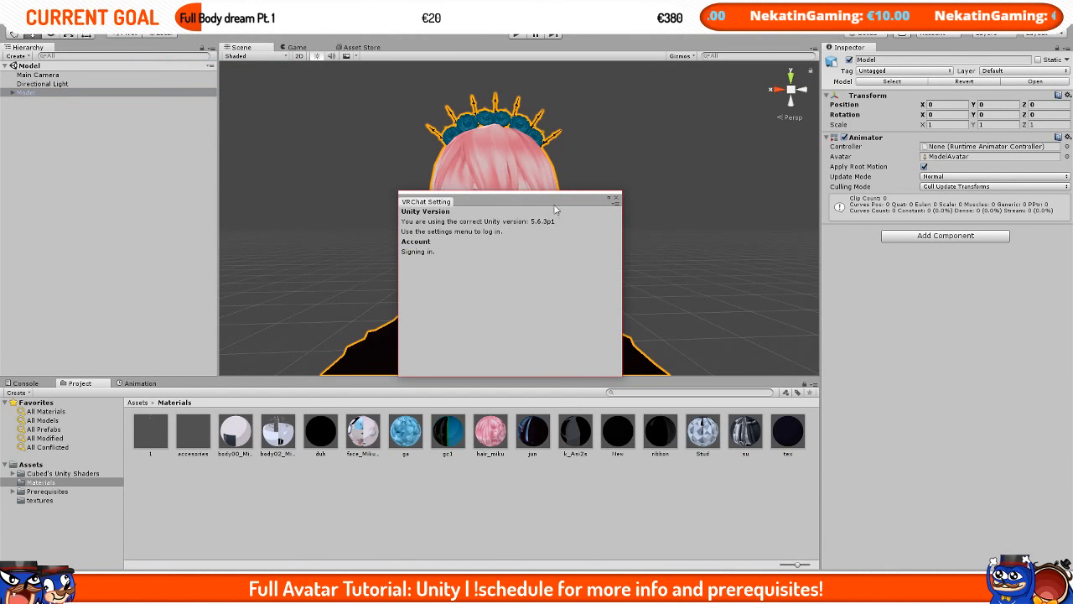
click(617, 200)
click(174, 27)
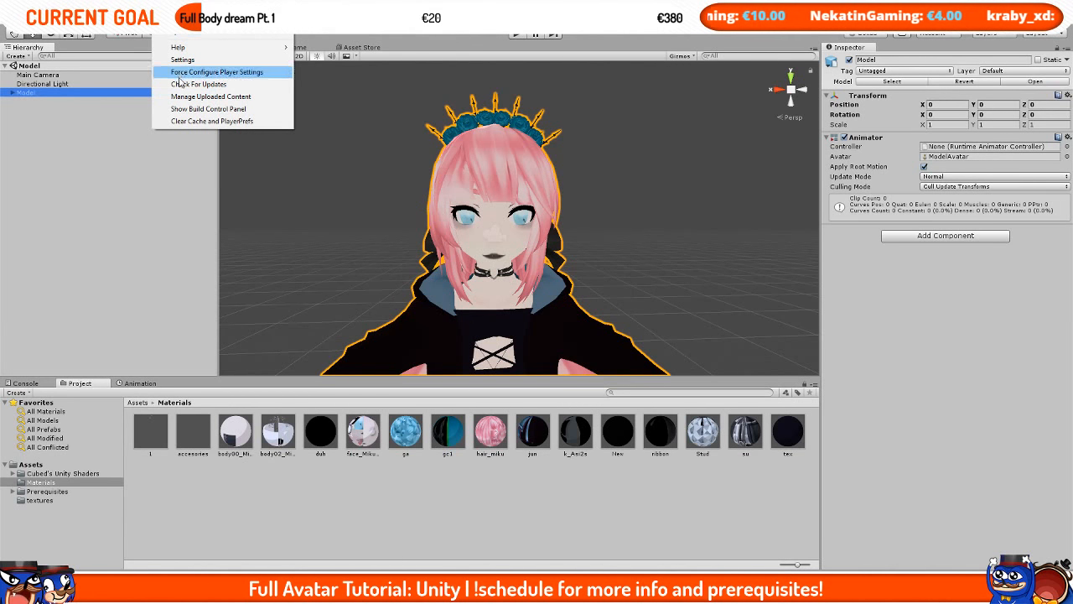
click(209, 108)
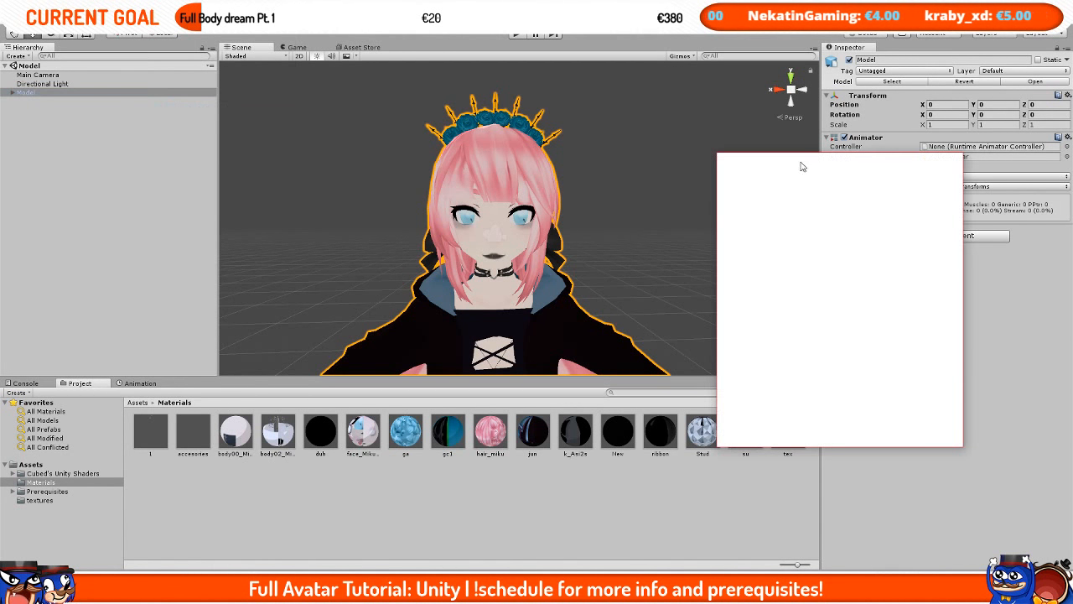
Step: Review the VRChat SDK control panel's status messages, then close the panel
drag(805, 166, 556, 129)
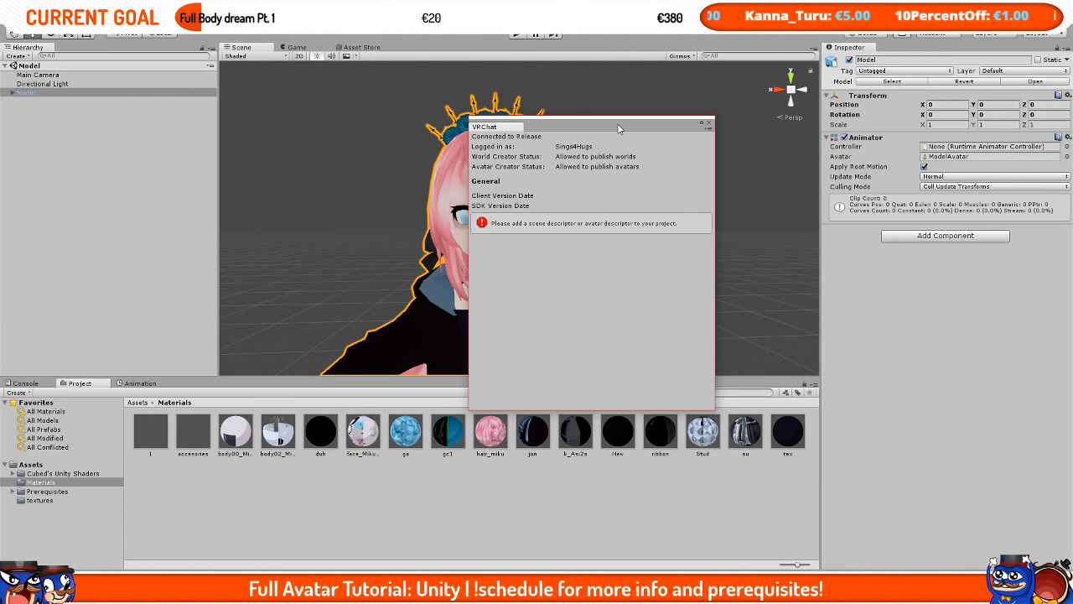
click(46, 94)
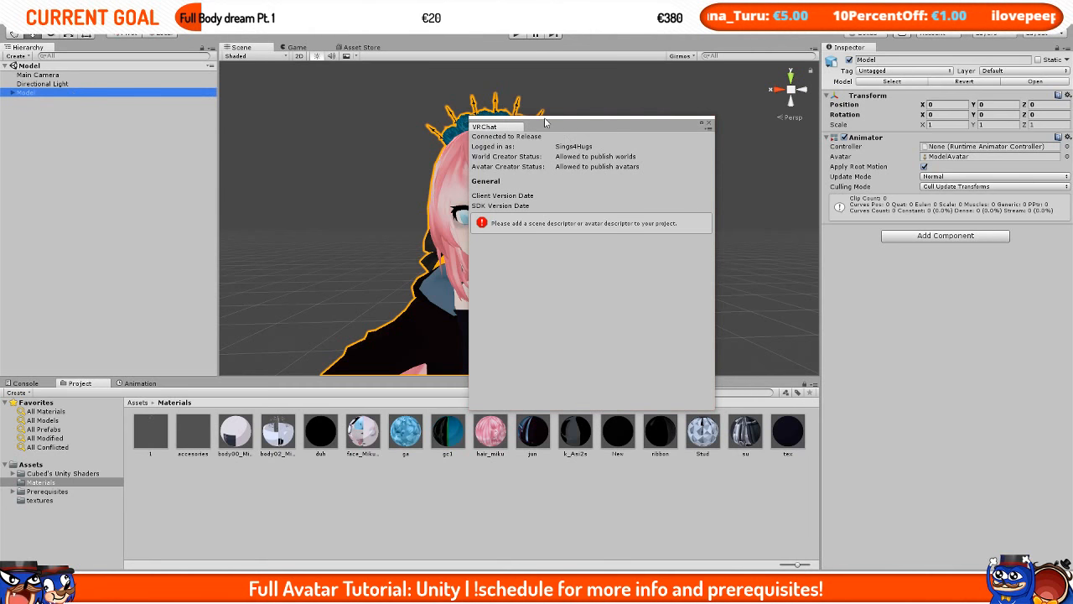
click(708, 123)
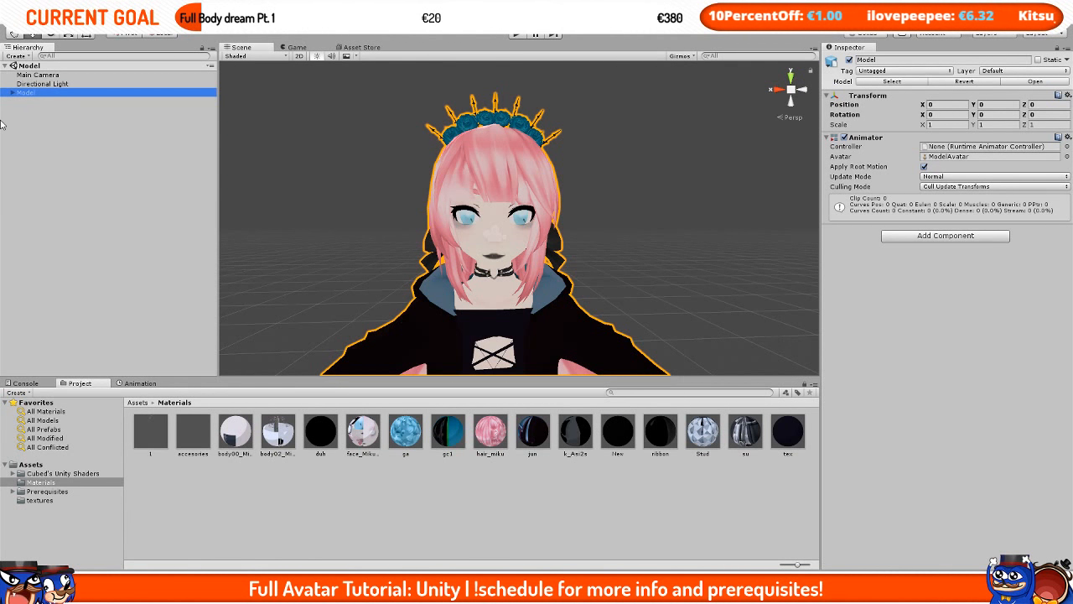
Step: Add a VRC_Avatar Descriptor component to the Model
click(915, 284)
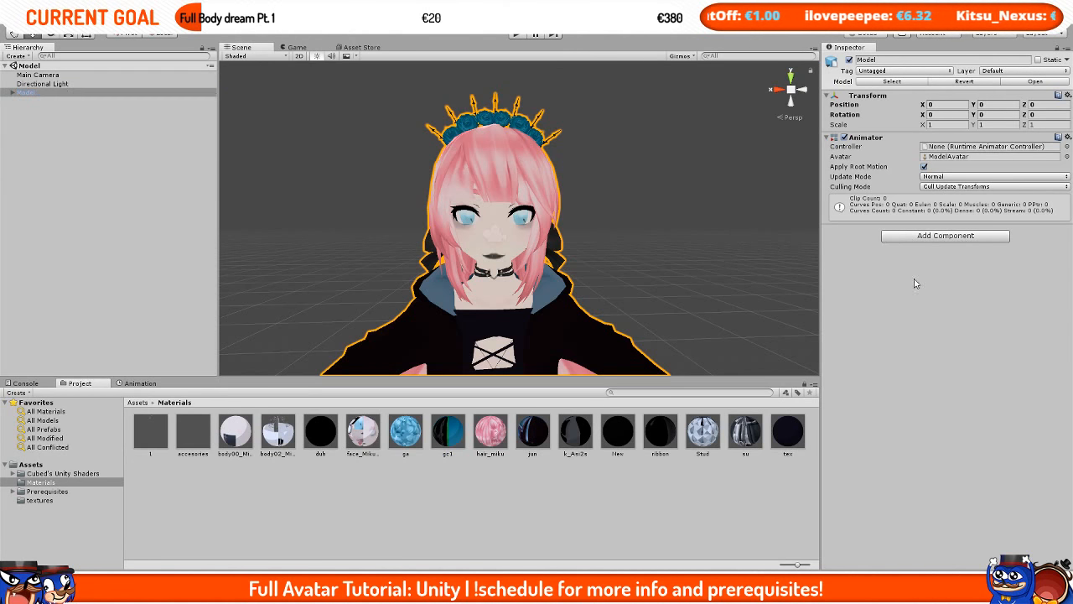
click(962, 237)
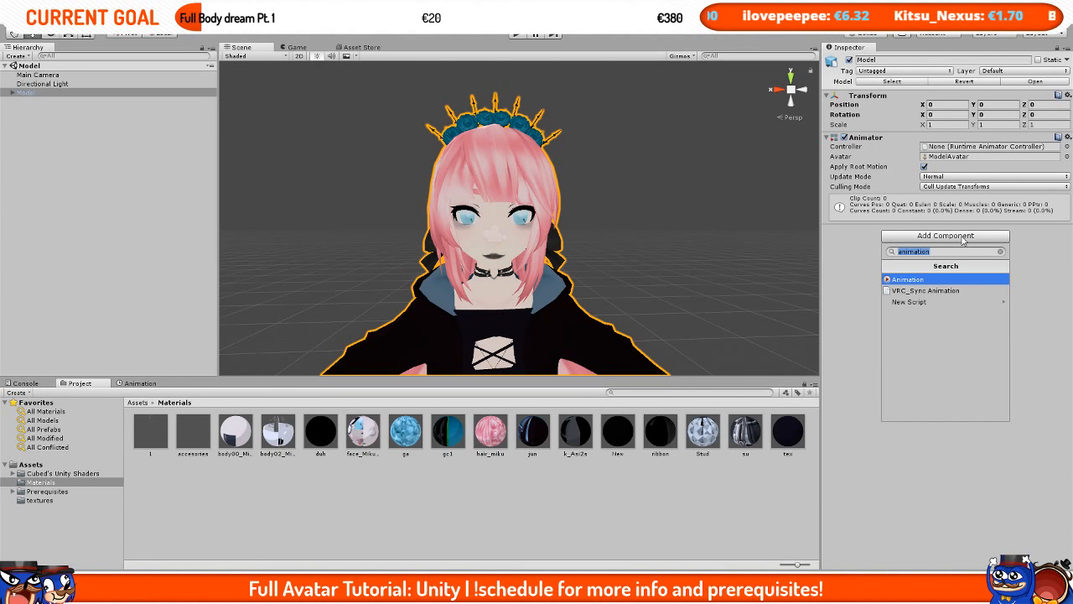
text(avat)
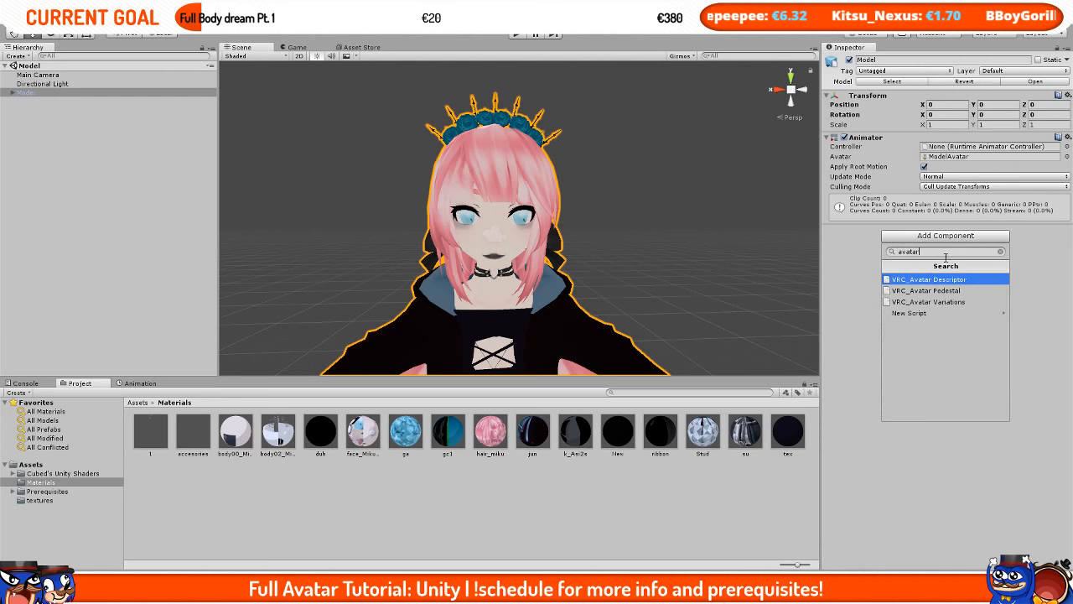
text(ar)
click(927, 280)
scroll(721, 257, down, 2)
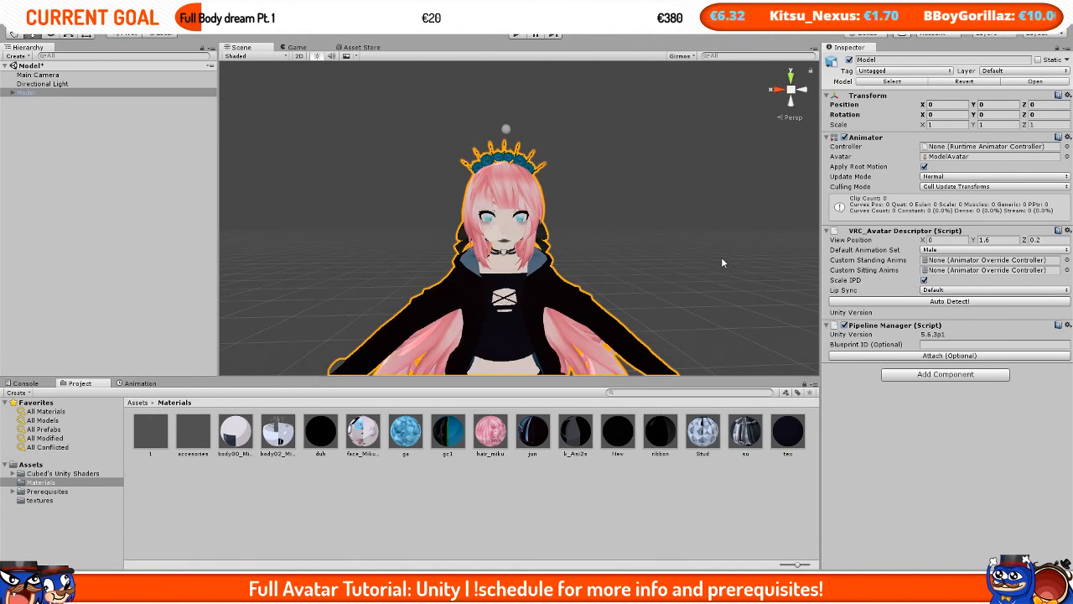
Step: Set the descriptor's Default Animation Set to Female
click(987, 250)
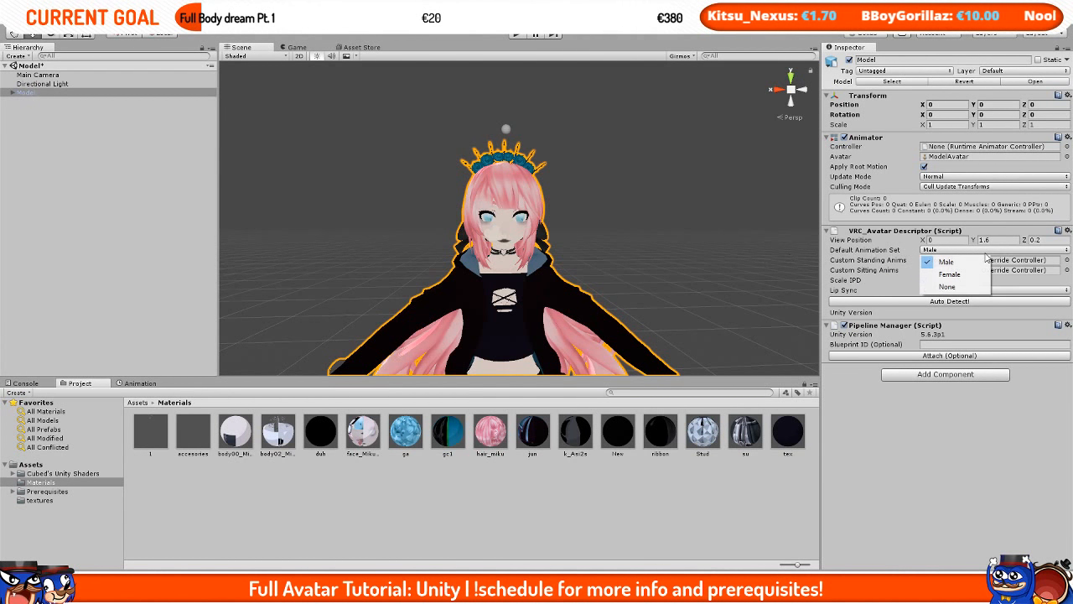
click(951, 274)
scroll(605, 213, up, 2)
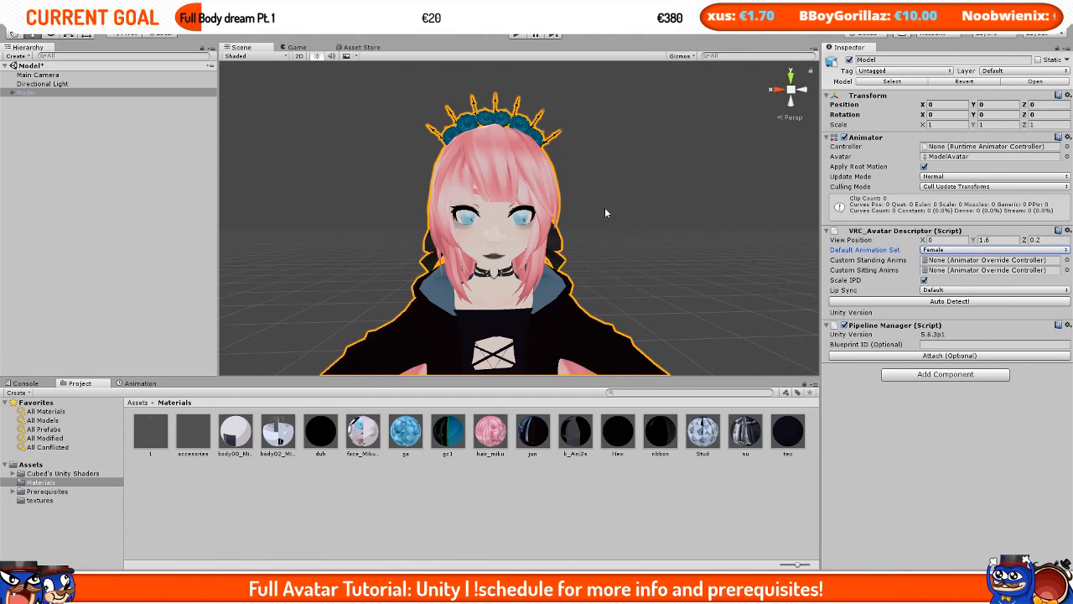
Step: Run Auto Detect on the avatar descriptor to fill in lip sync and visemes
scroll(606, 211, up, 2)
scroll(606, 210, down, 2)
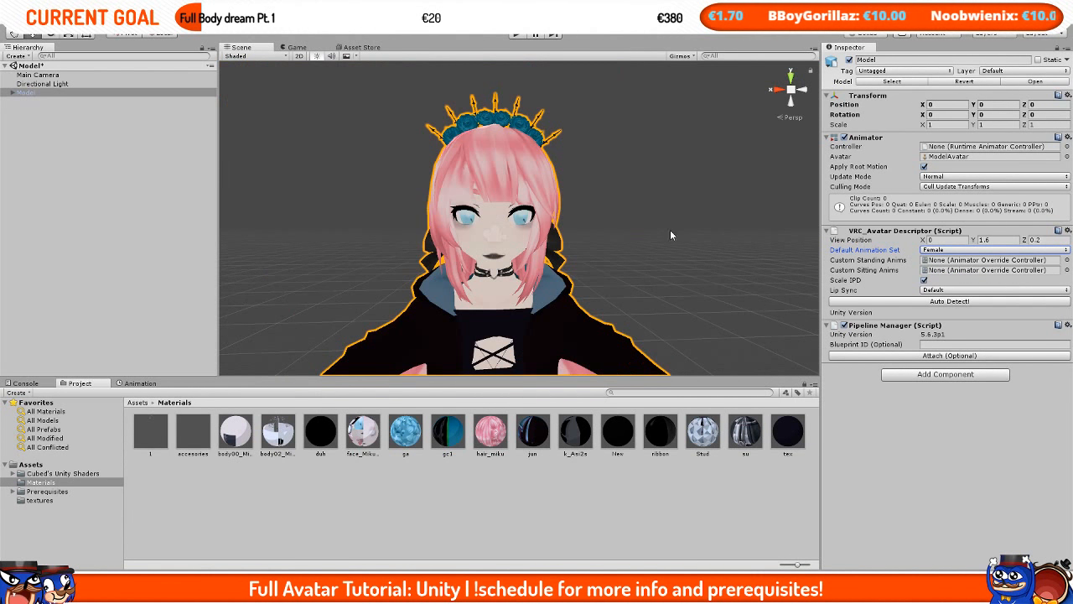
click(982, 302)
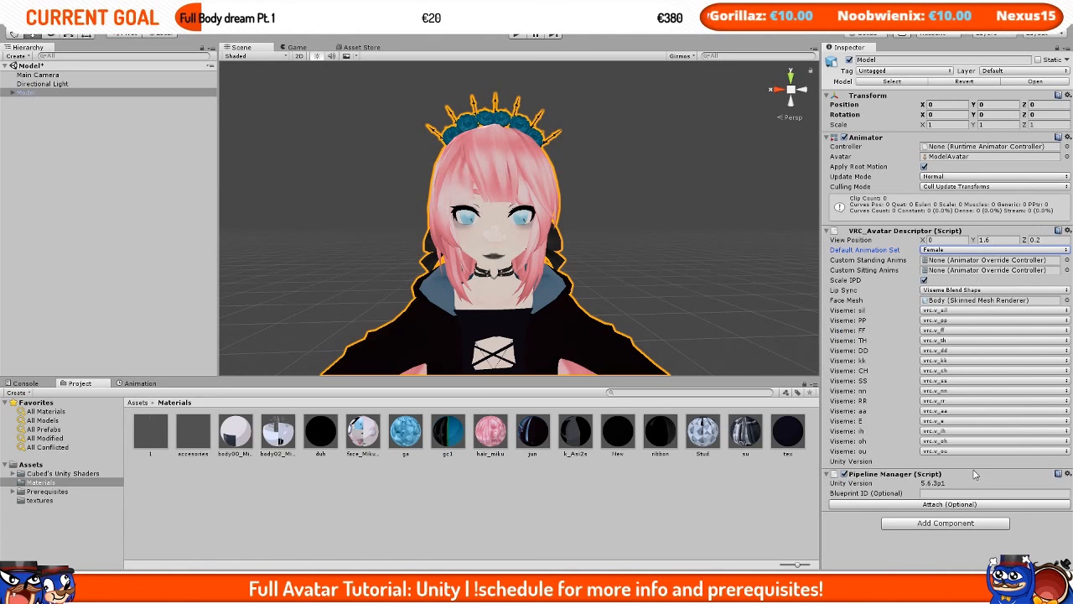
Step: Switch Lip Sync to Default and back to Viseme Blend Shape
click(974, 290)
click(973, 302)
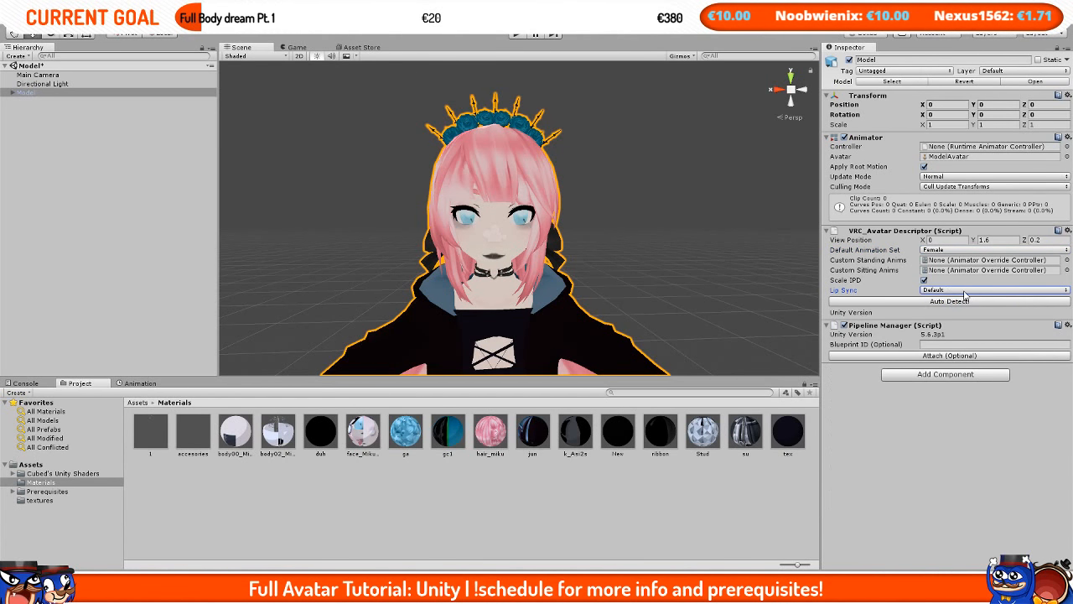
click(969, 290)
click(968, 340)
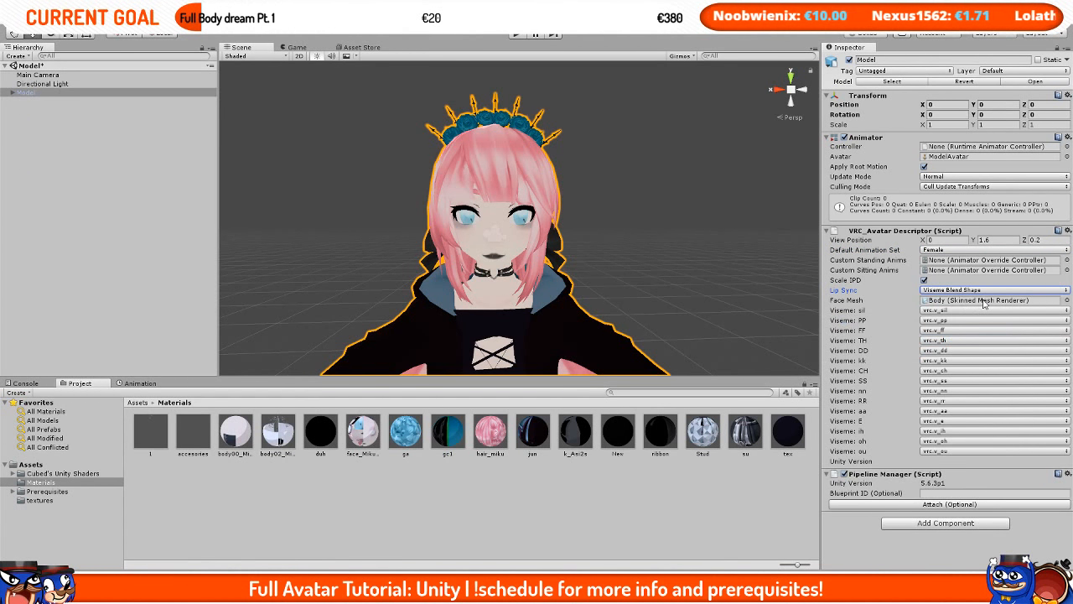
Step: Expand the Model in the hierarchy and assign its Body mesh to the descriptor's Face Mesh slot
double_click(933, 303)
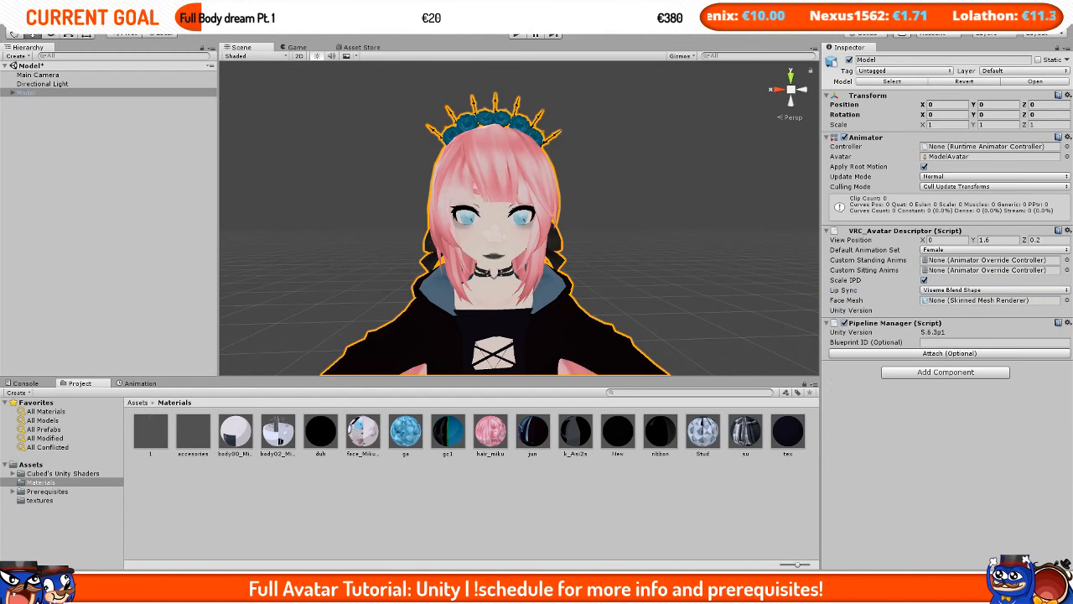
click(11, 94)
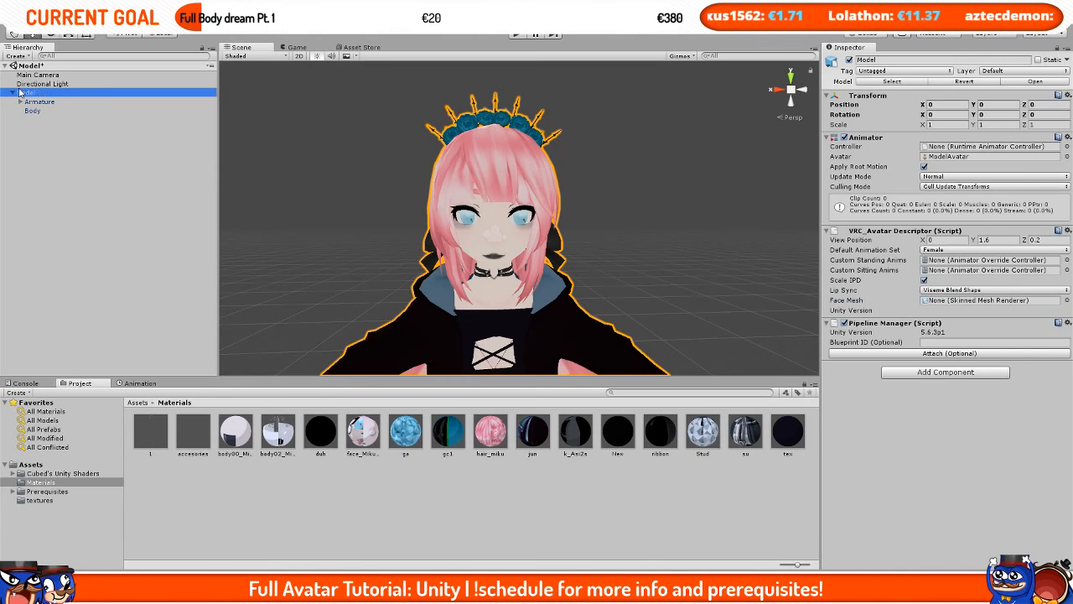
click(34, 112)
drag(76, 110, 947, 301)
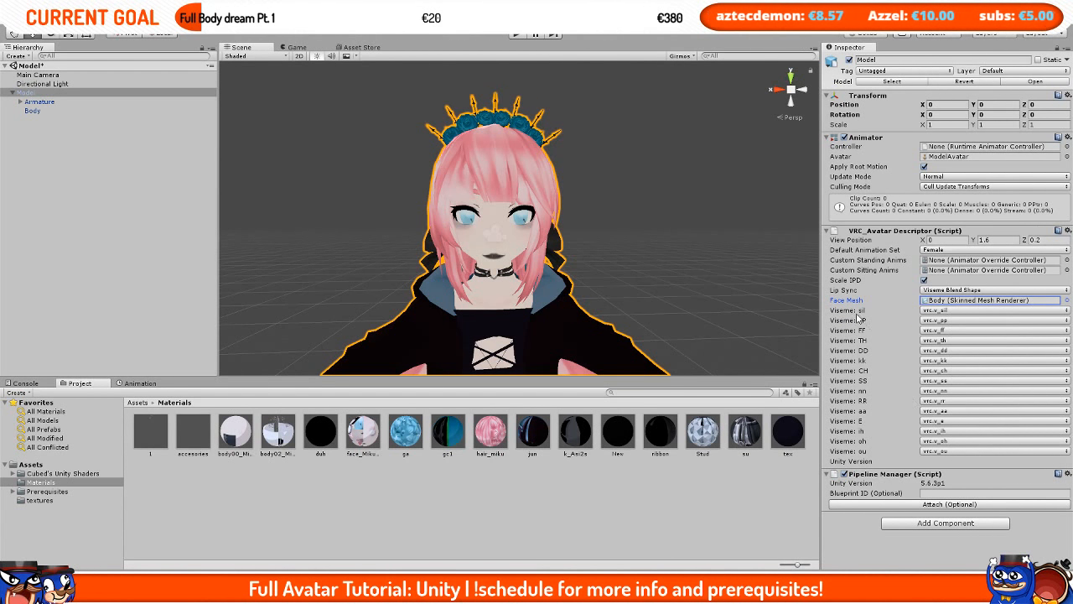
Step: Open the sil and PP viseme lists to check their assigned blend shapes
click(931, 311)
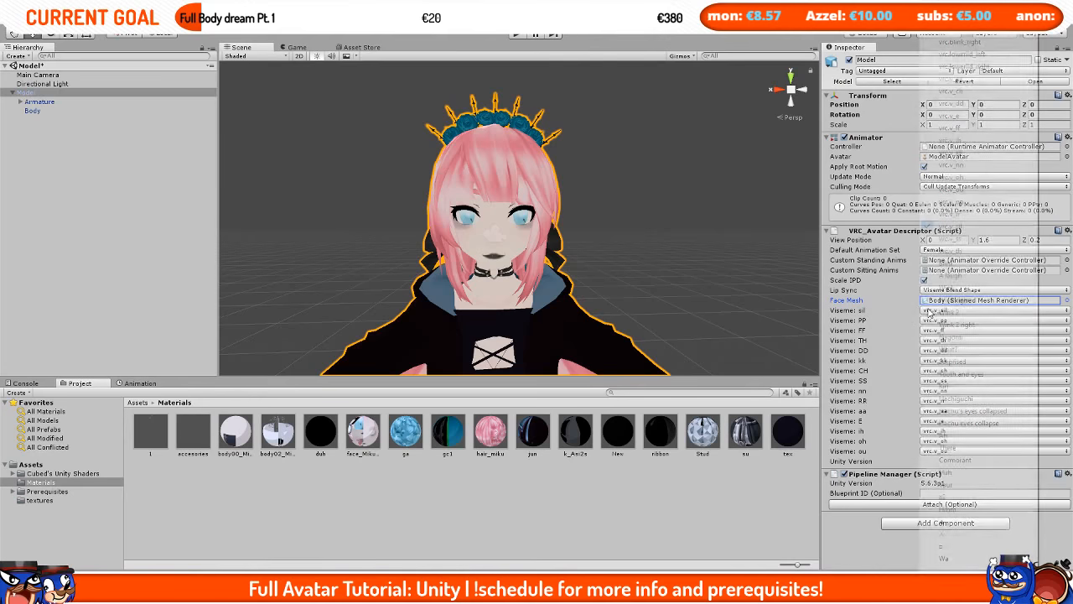
click(977, 227)
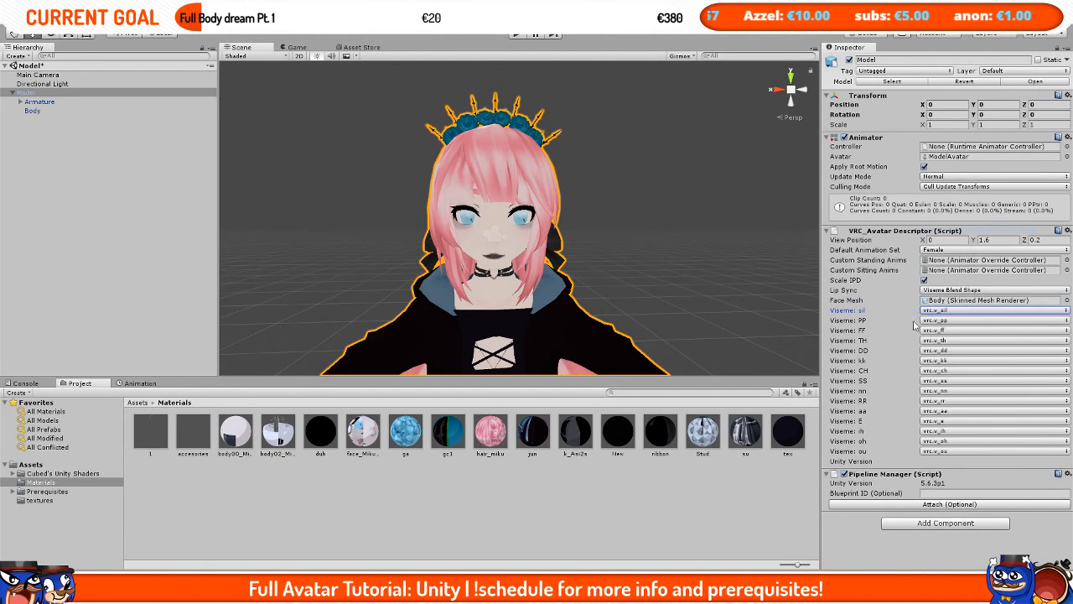
click(961, 321)
click(950, 202)
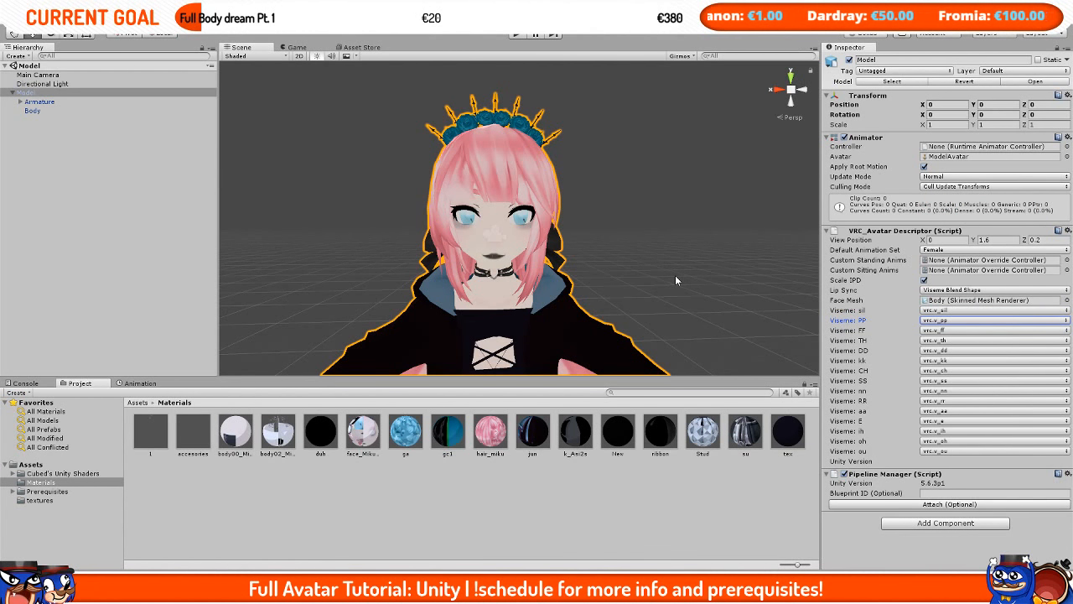
Step: Set the avatar's View Position Y to 1.425, level with the eyes
scroll(693, 260, down, 10)
scroll(693, 260, up, 10)
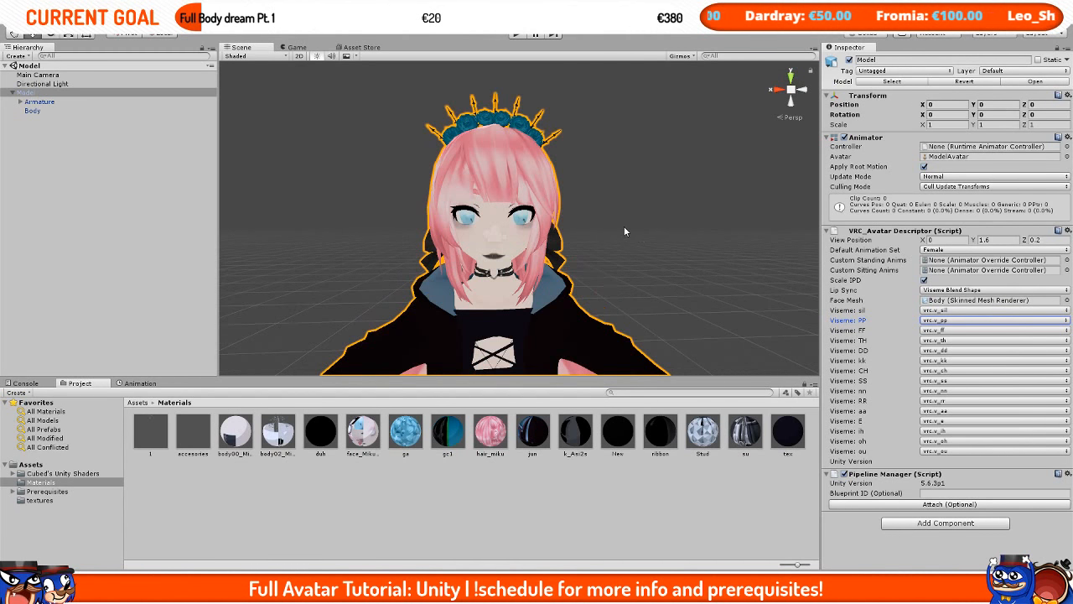
scroll(623, 228, down, 4)
middle_drag(615, 220, 626, 246)
scroll(615, 247, up, 4)
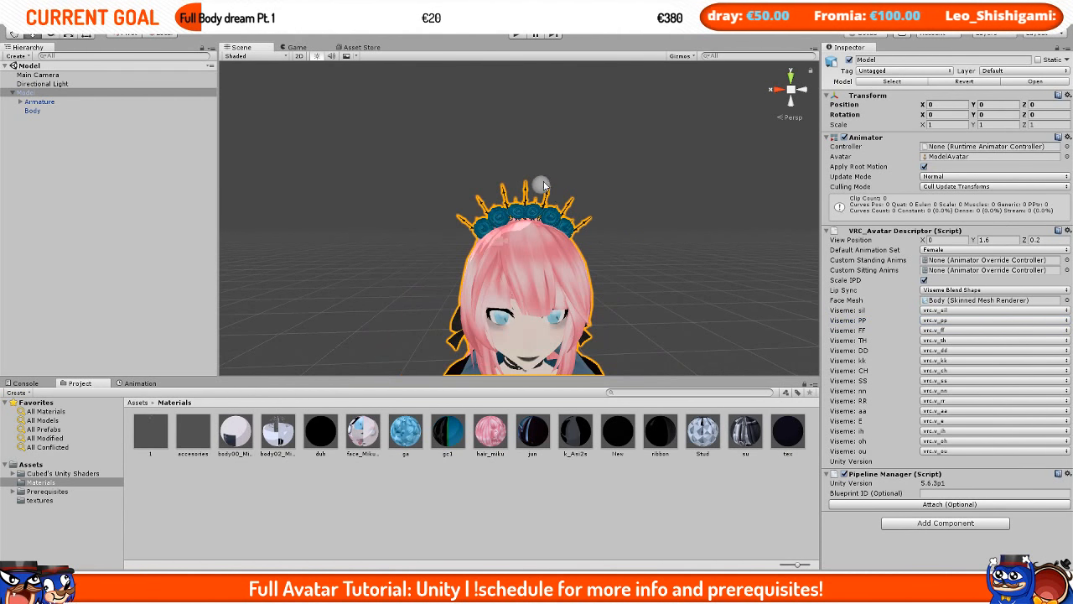
alt+drag(538, 179, 590, 192)
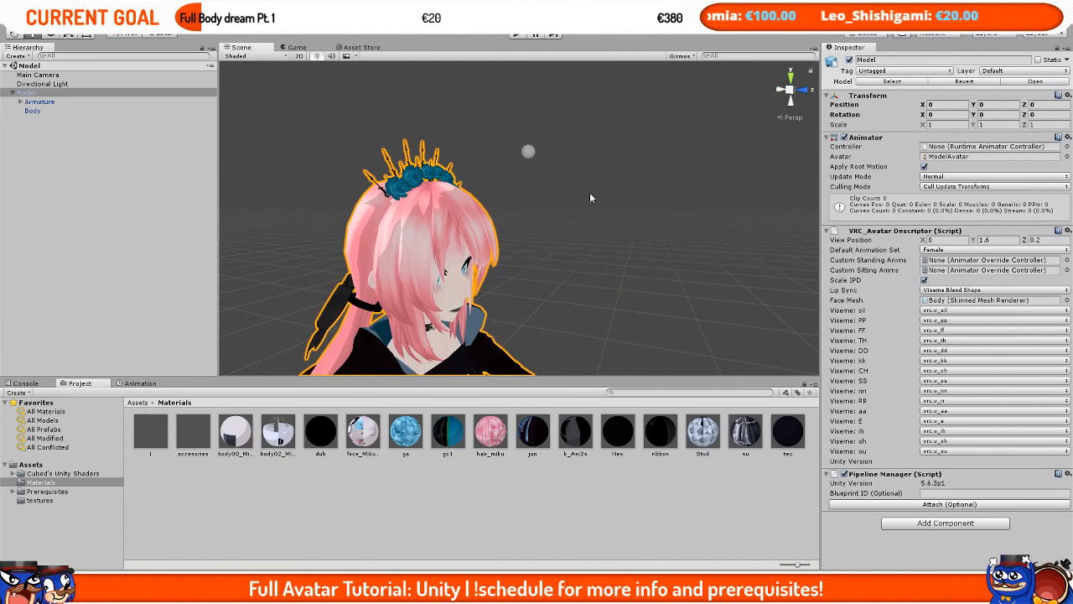
middle_drag(516, 228, 520, 173)
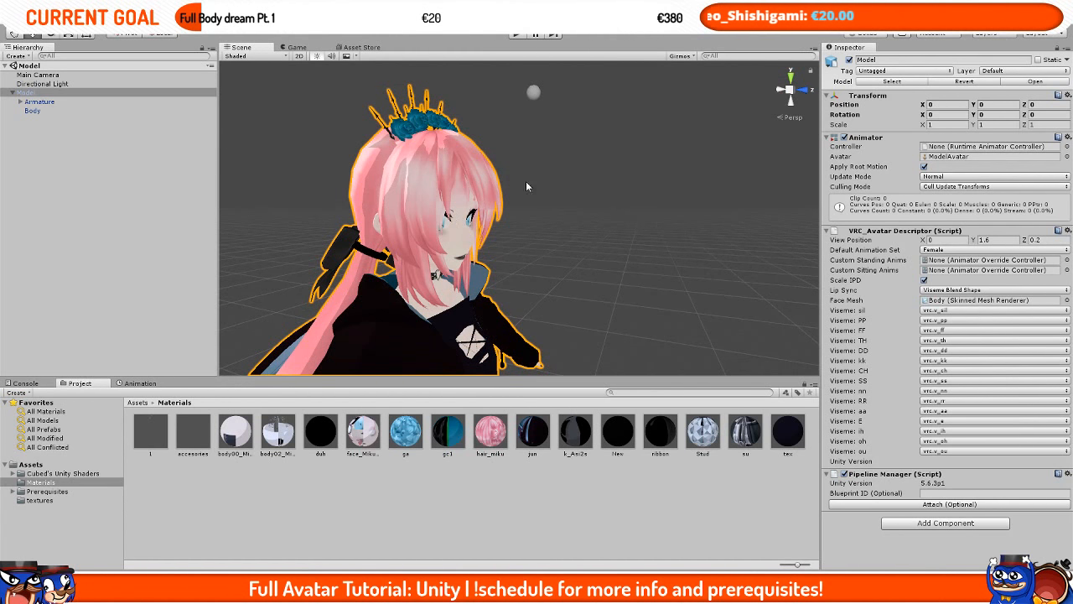
click(986, 241)
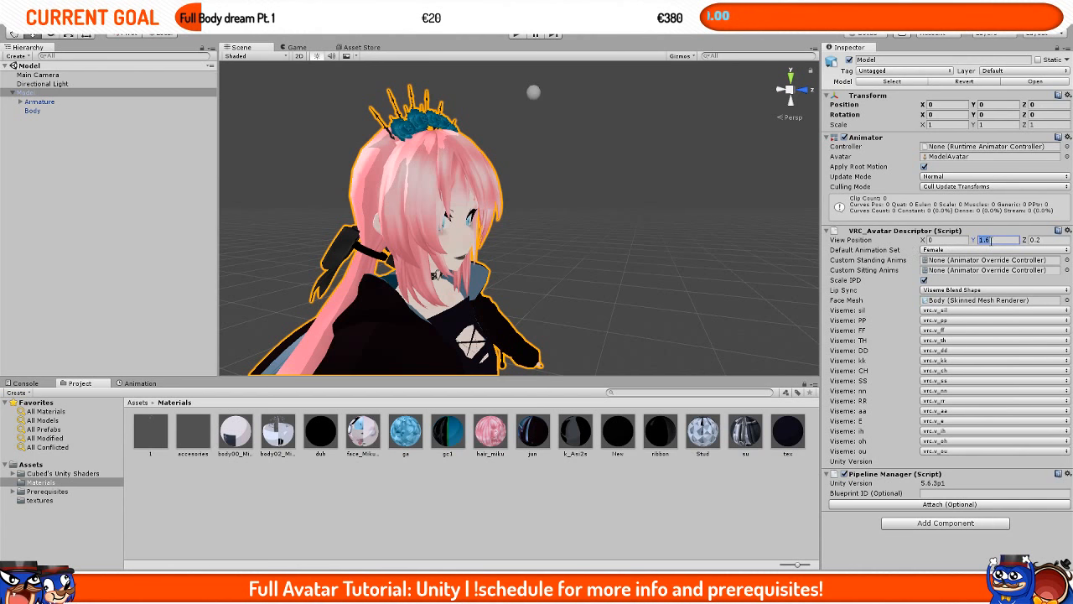
text(1.4)
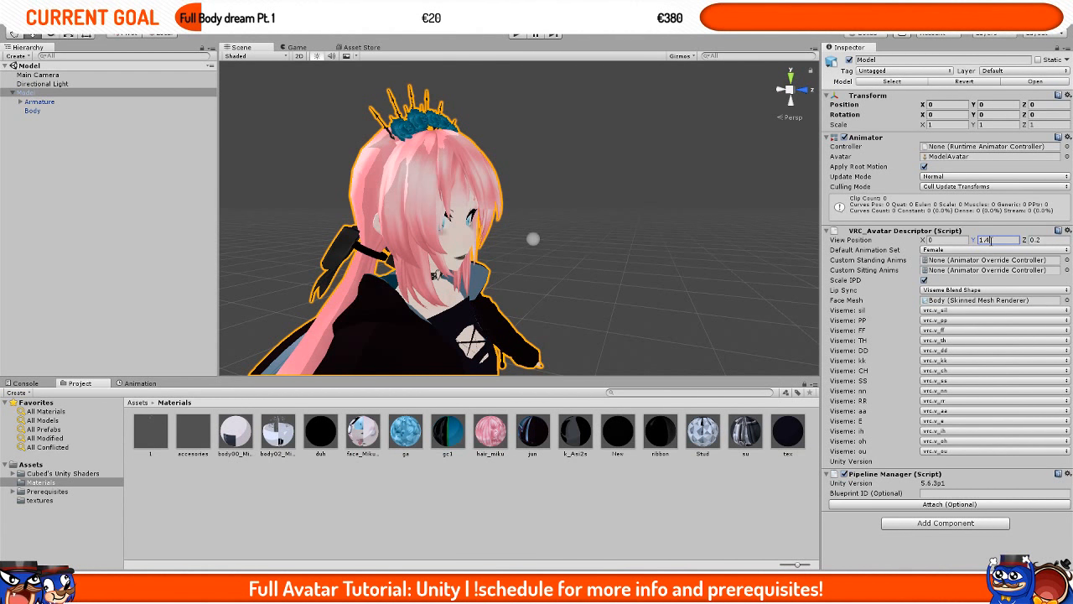
text(25)
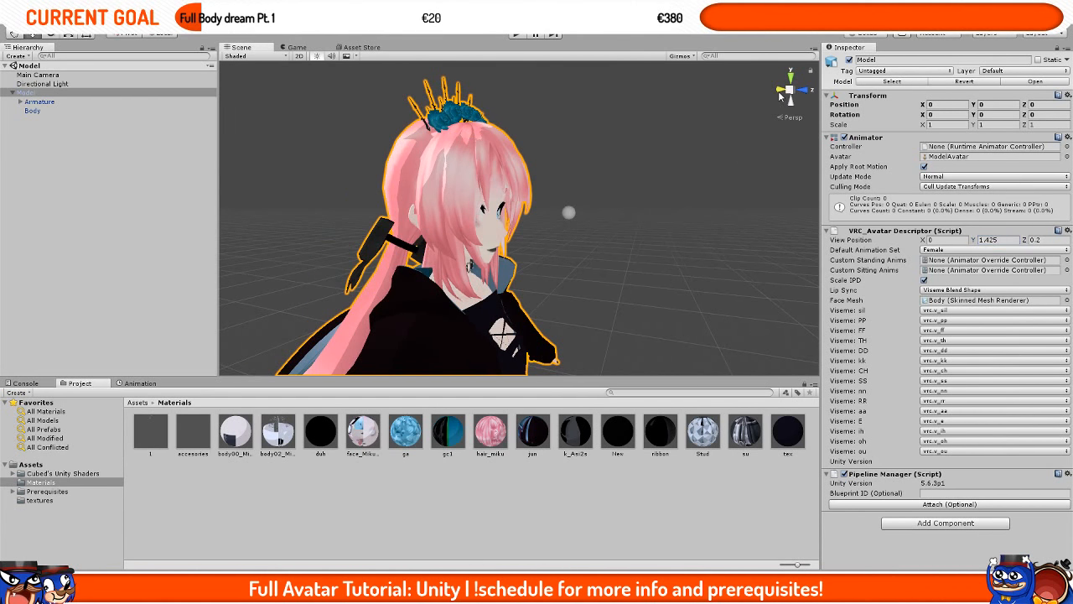
Step: Switch to a side view and set the View Position Z to 0.05
click(803, 92)
click(803, 93)
middle_drag(650, 202, 561, 206)
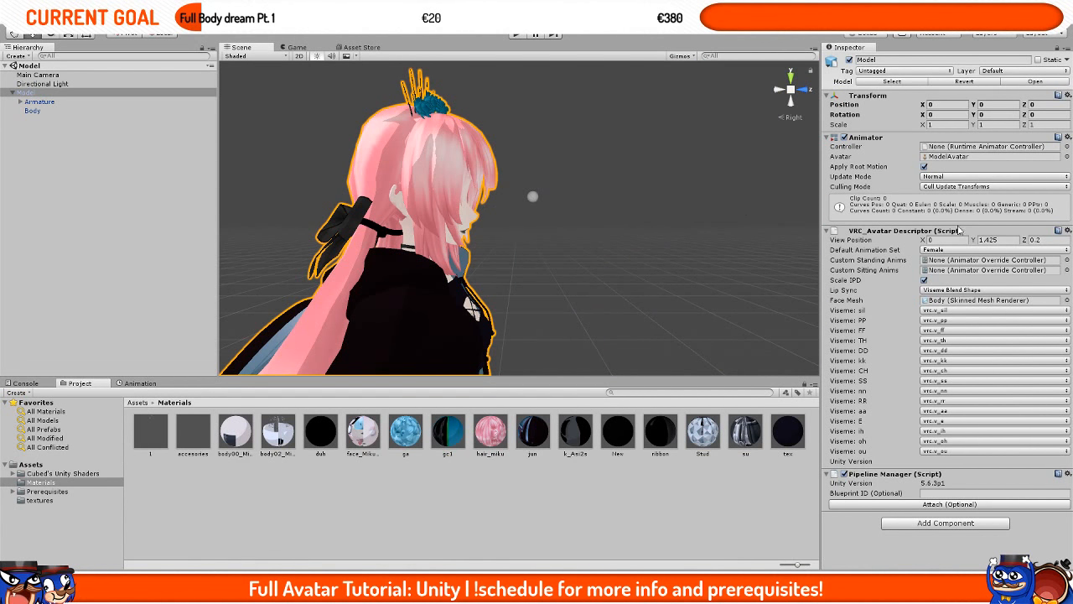
click(1053, 239)
text(0.)
middle_drag(597, 238, 630, 255)
scroll(620, 264, up, 5)
alt+drag(476, 274, 484, 225)
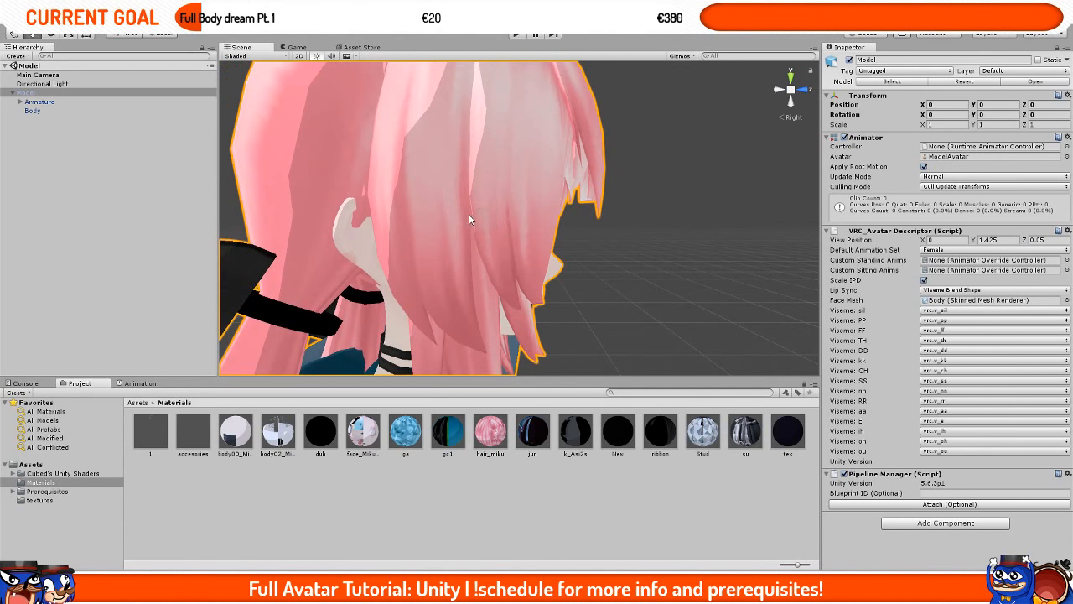
Step: Orbit and zoom around the head to check the view position marker's placement
scroll(478, 216, down, 6)
scroll(516, 221, up, 3)
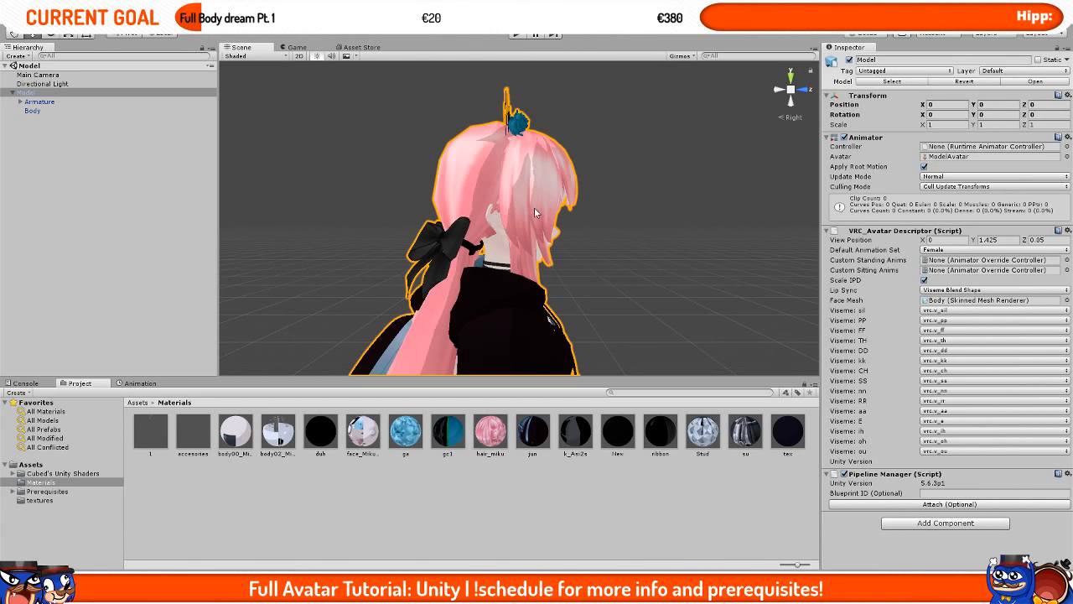
scroll(530, 211, up, 5)
scroll(529, 212, down, 5)
right_drag(667, 219, 536, 219)
key(d)
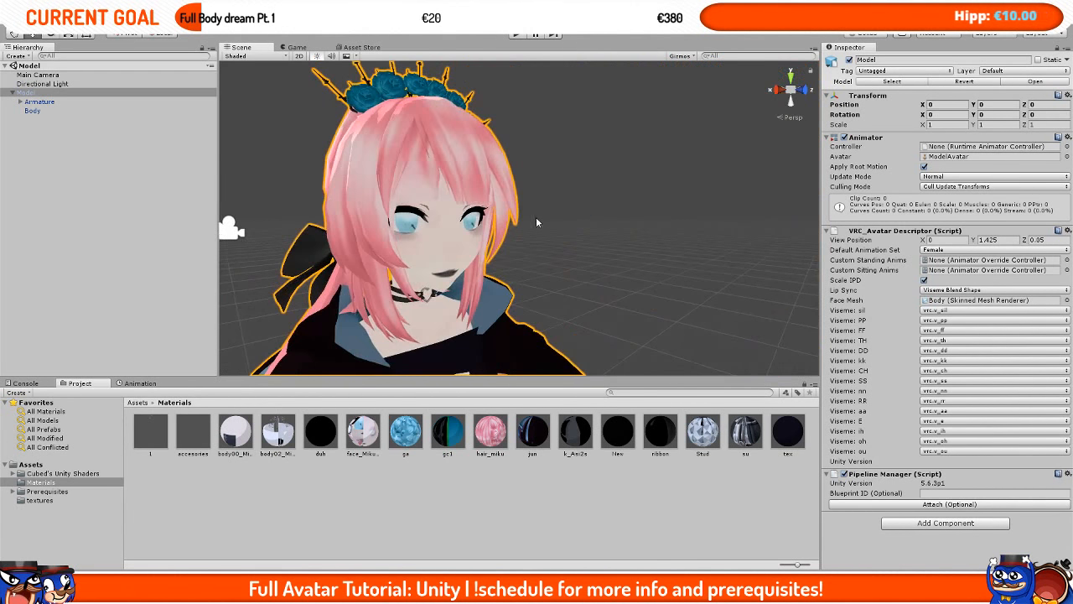
scroll(443, 217, down, 6)
right_drag(689, 238, 586, 246)
key(d)
scroll(702, 238, down, 4)
middle_drag(703, 237, 682, 241)
scroll(683, 240, up, 3)
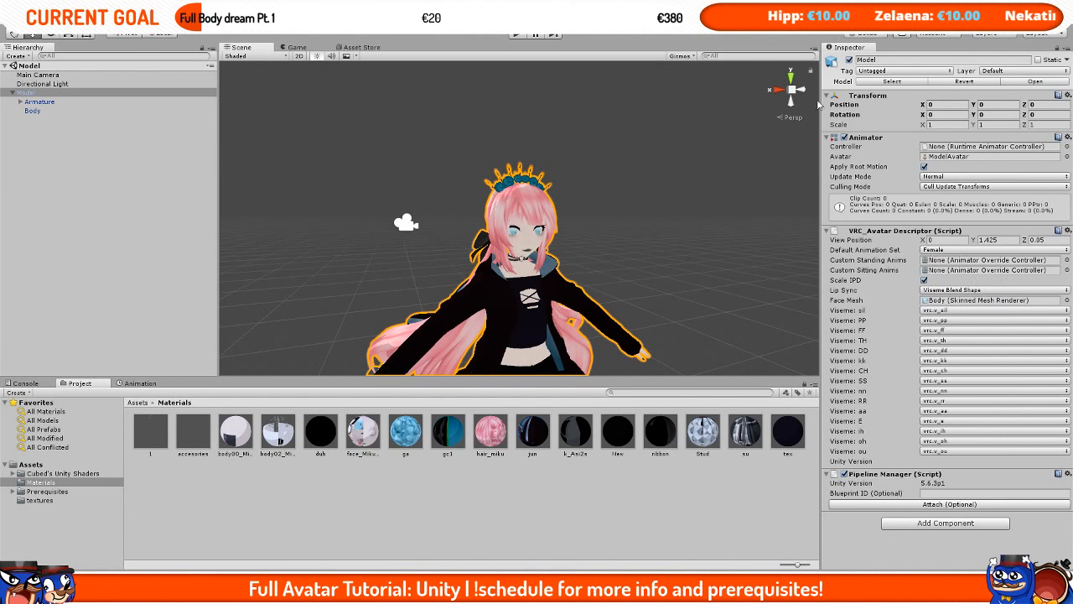
Step: Open the VRChat SDK's Build Control Panel window
click(176, 25)
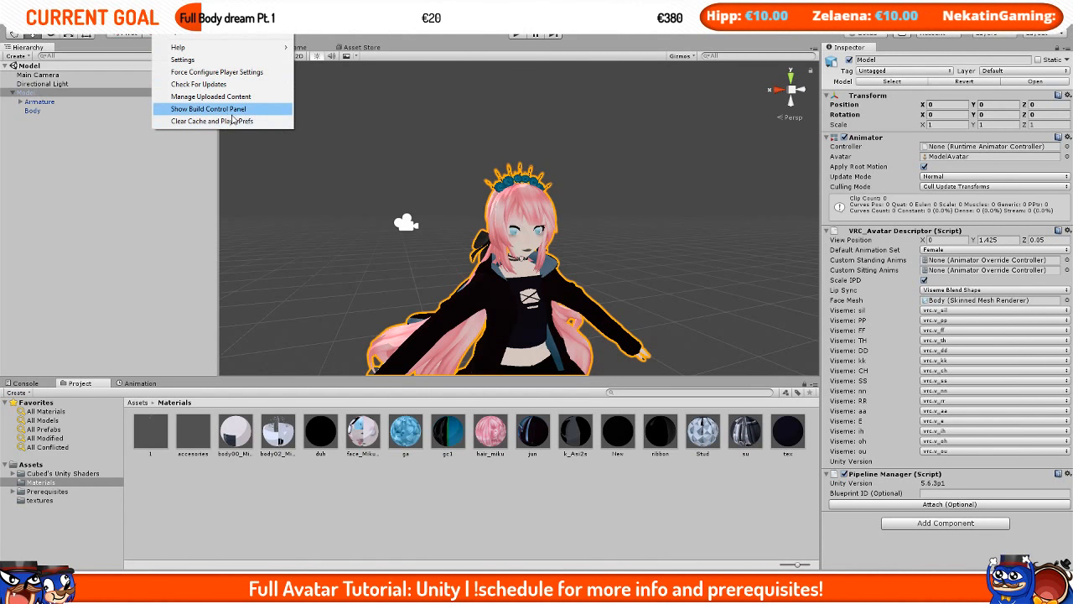
click(240, 114)
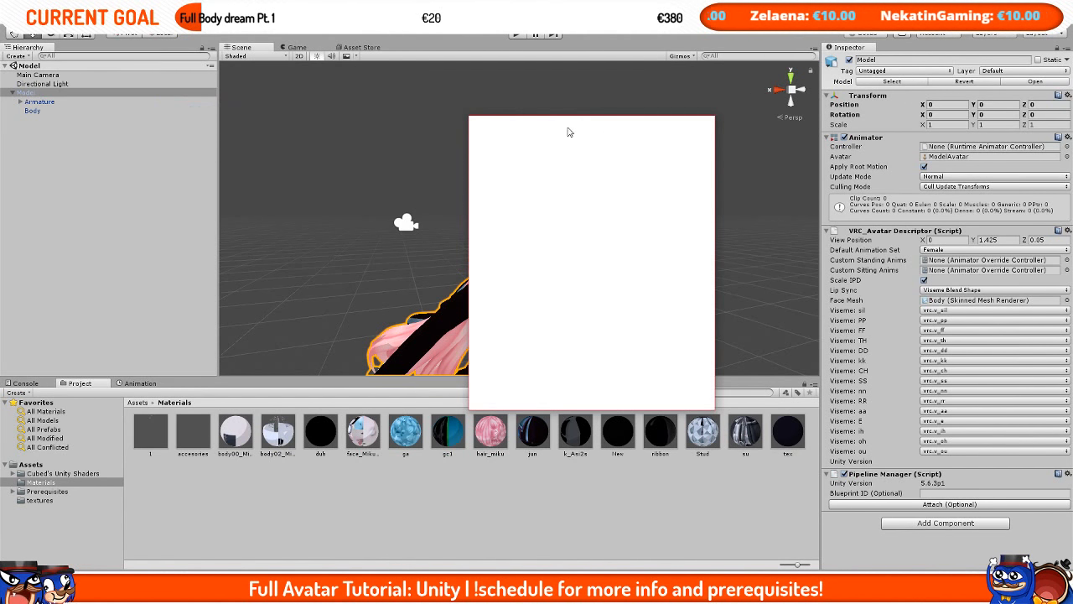
drag(565, 124, 1072, 336)
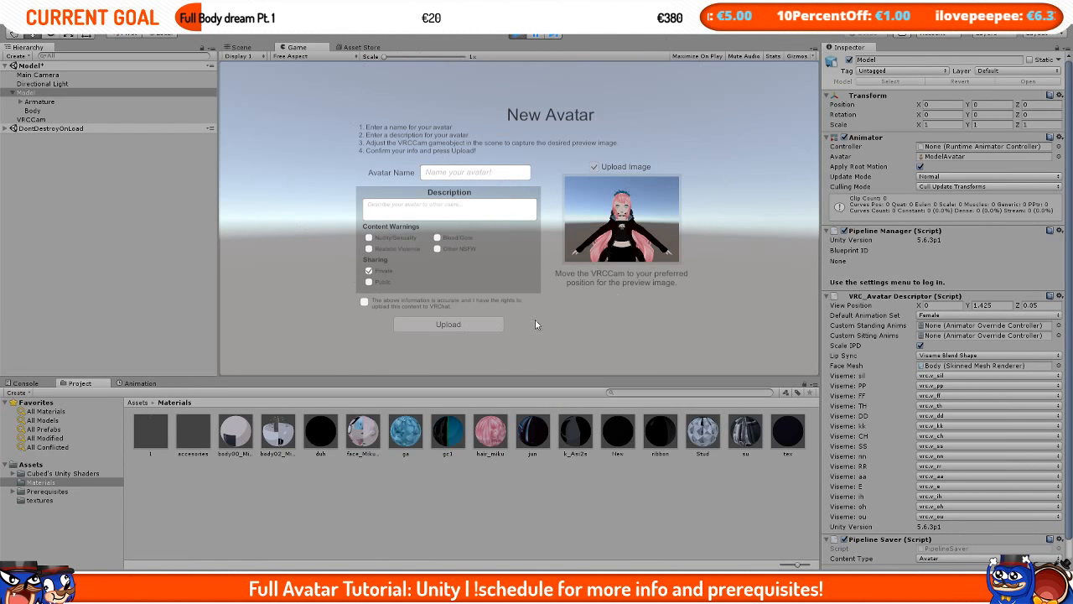
Step: Name the new avatar Pink Haired Avatar and tick the content rights agreement in the upload form
click(463, 172)
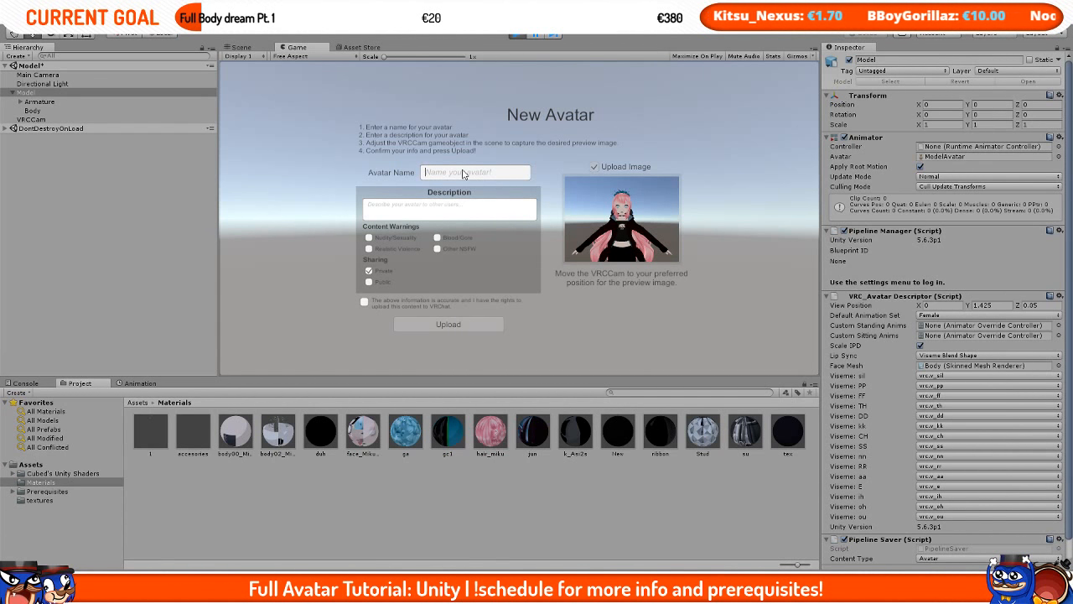
text(Pink Haired Avatar)
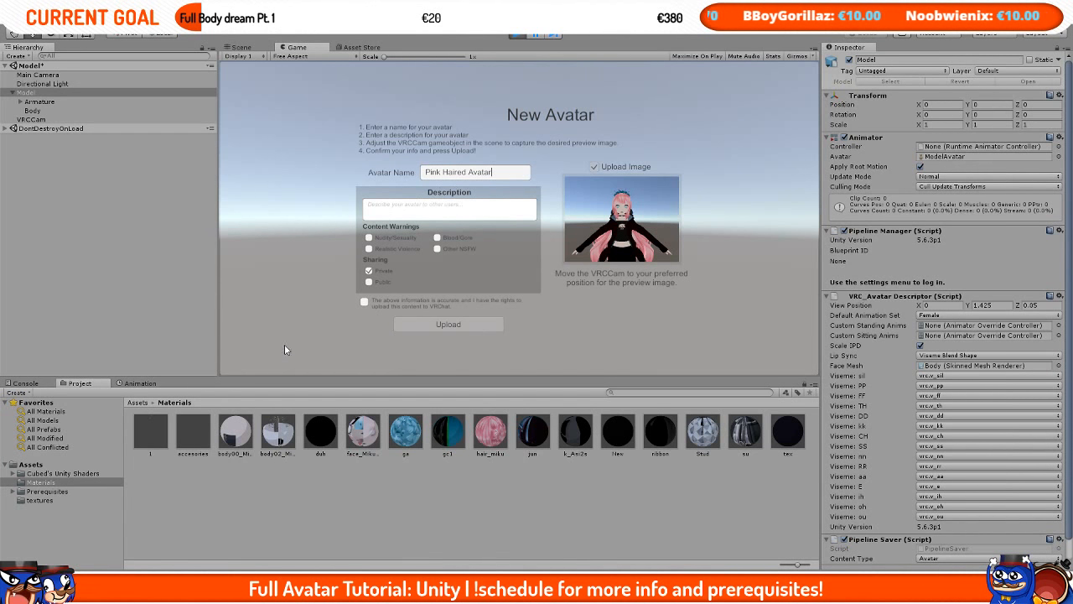
click(389, 305)
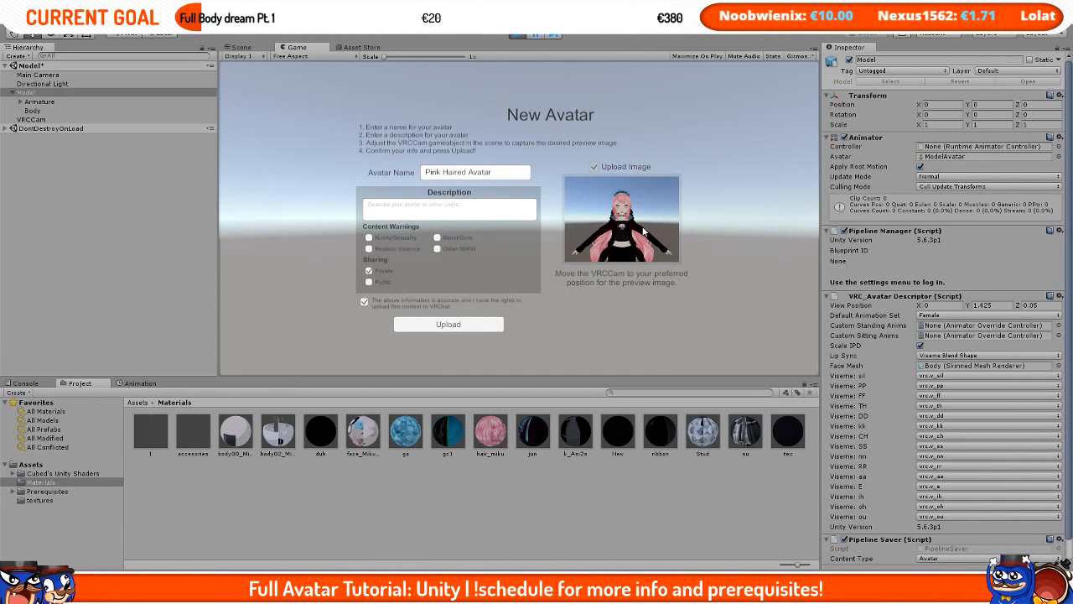
Step: Return to the scene, orbit to a side view, select the VRCCam and nudge it slightly forward
click(256, 50)
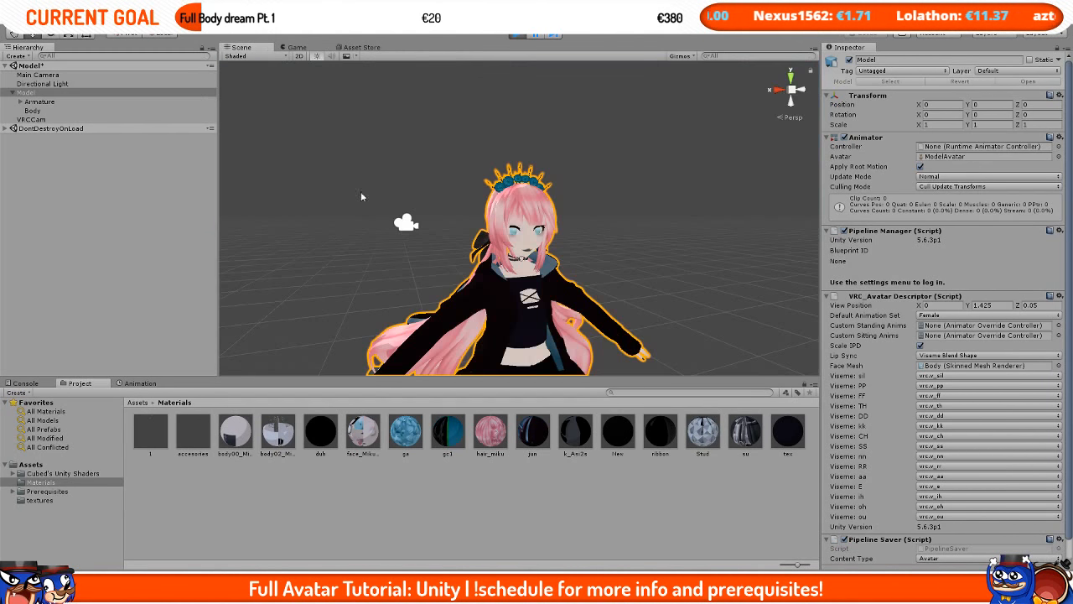
alt+drag(534, 290, 650, 274)
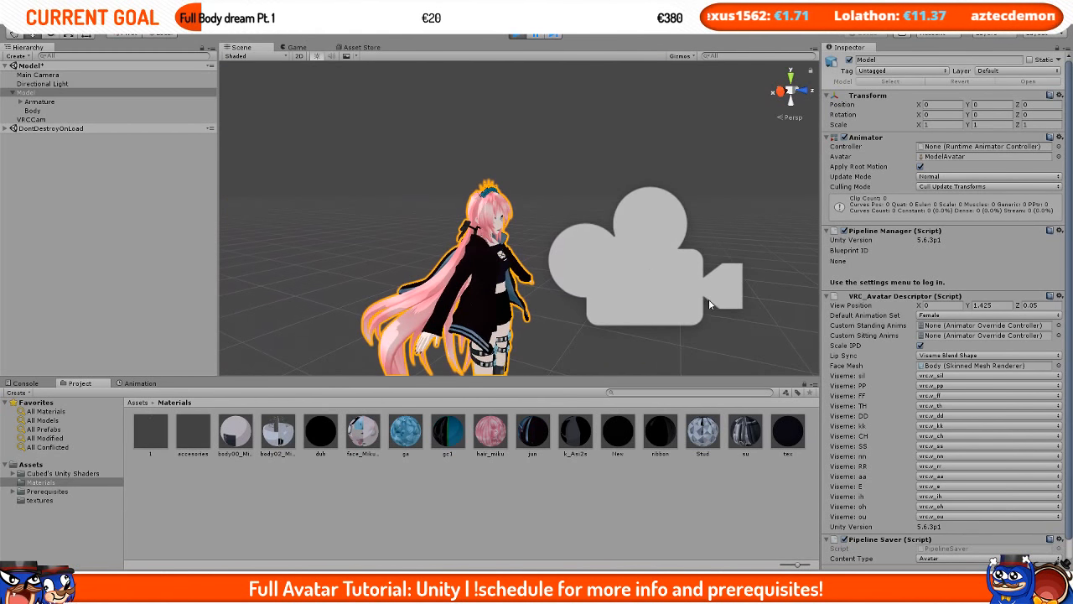
click(650, 273)
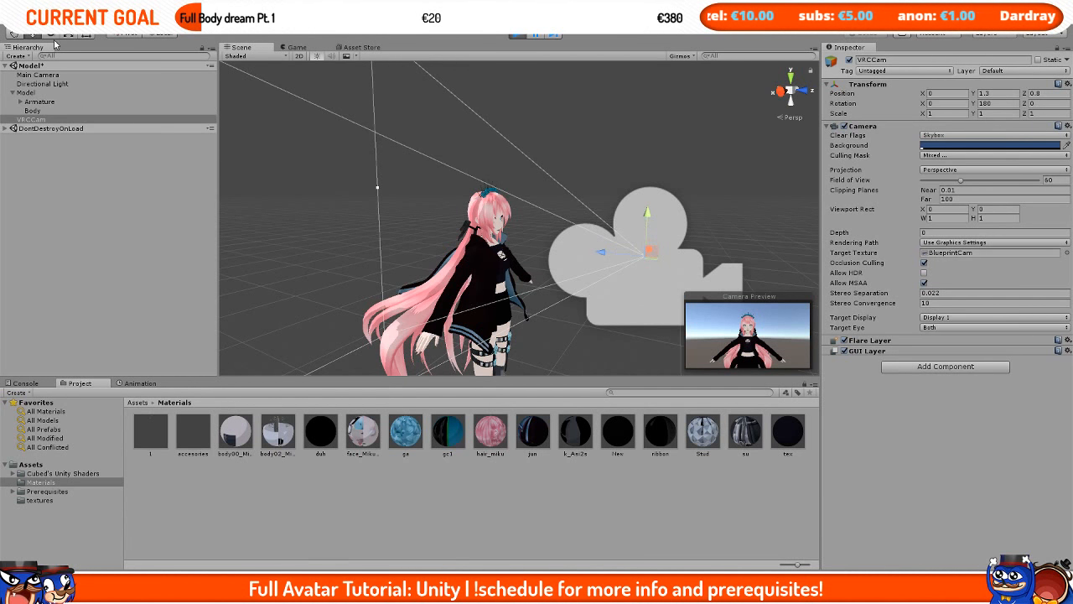
mouse_move(603, 251)
mouse_down()
mouse_move(592, 252)
mouse_move(608, 253)
mouse_up()
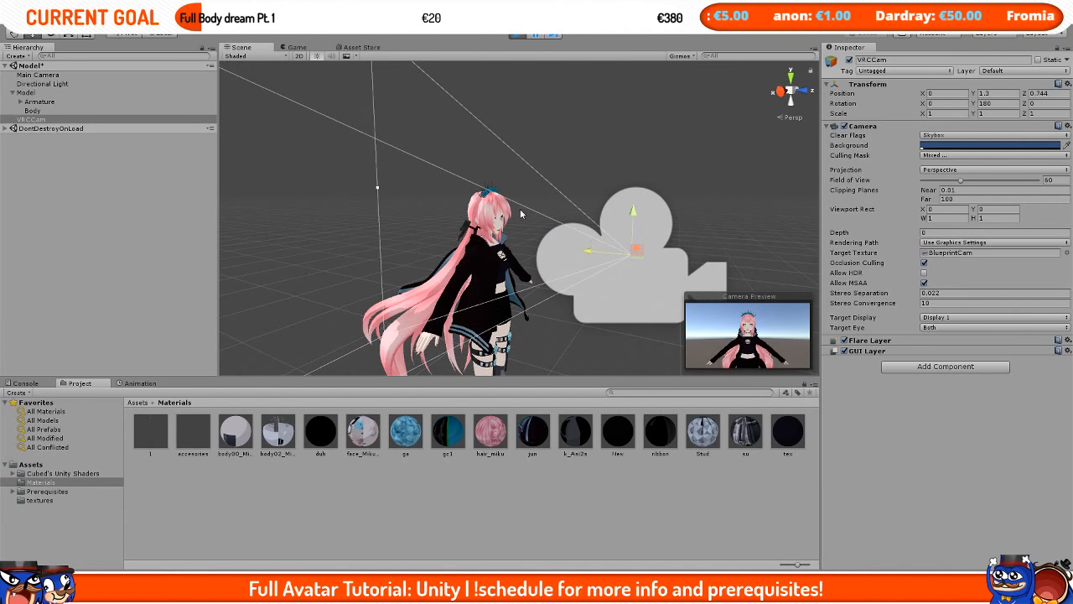
click(51, 34)
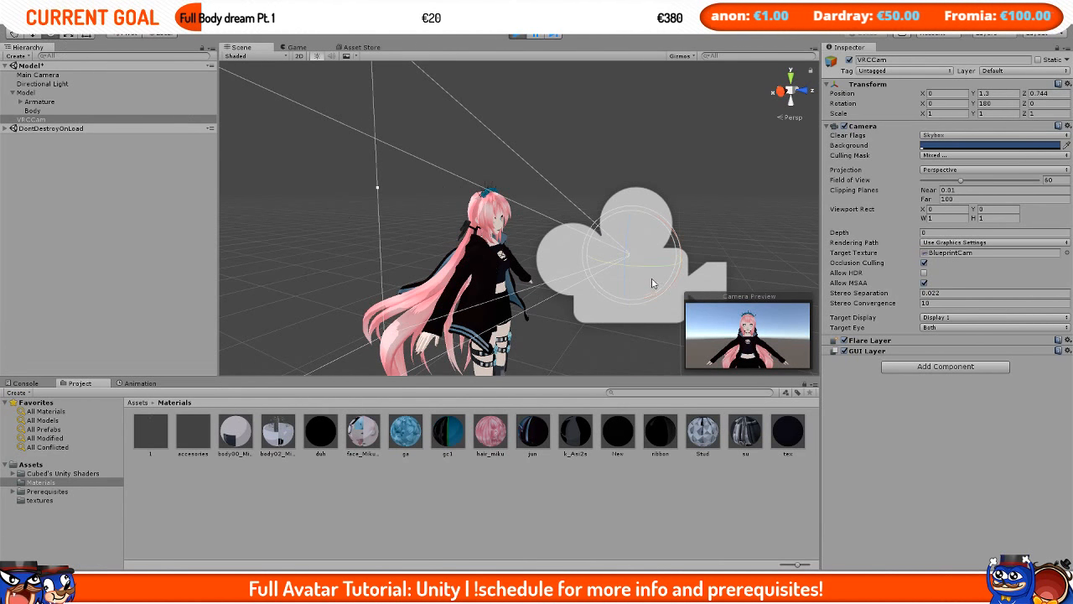
drag(653, 279, 592, 273)
key(ctrl+z)
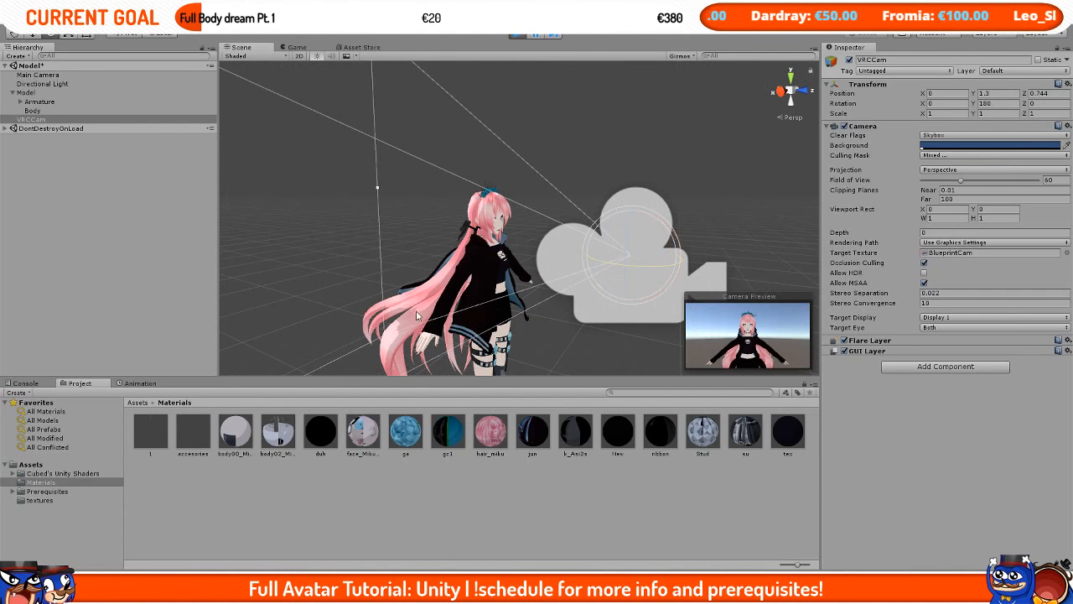
key(w)
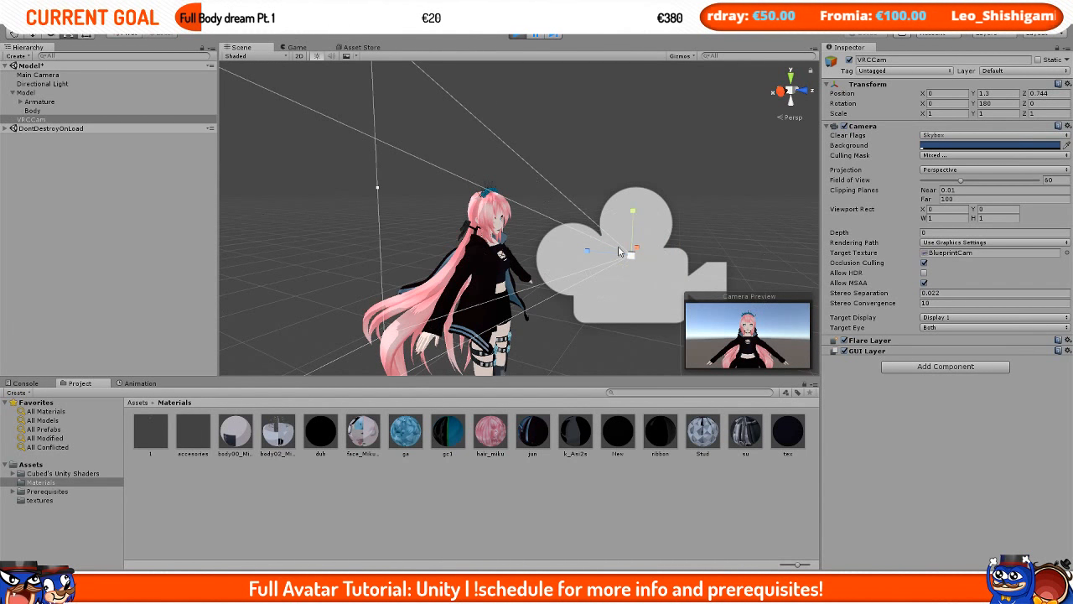
key(r)
drag(635, 214, 633, 171)
drag(613, 250, 650, 243)
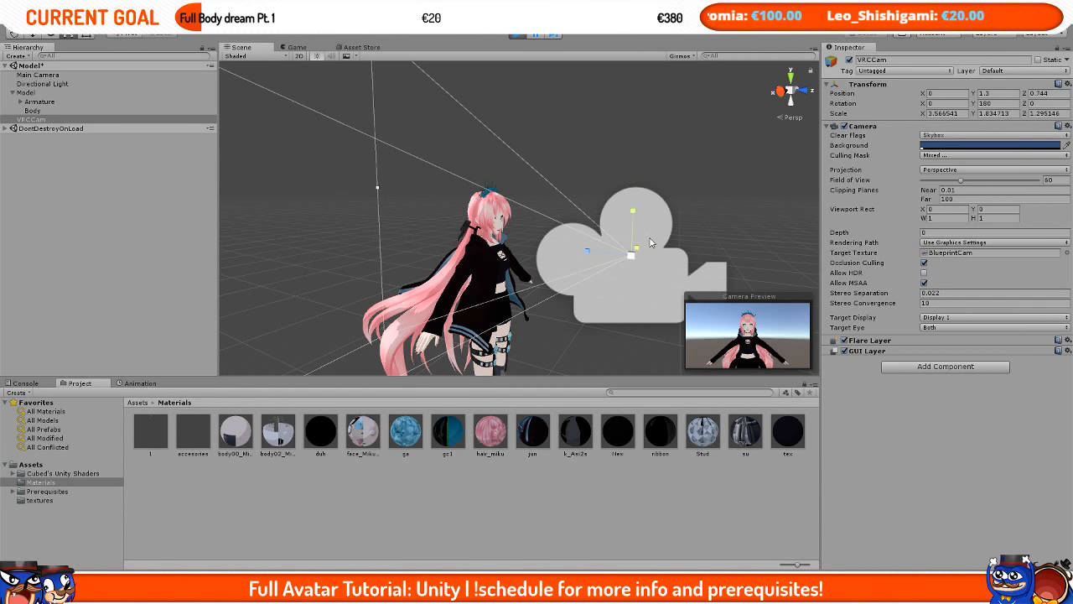
key(ctrl+z)
key(ctrl+z)
key(ctrl+z)
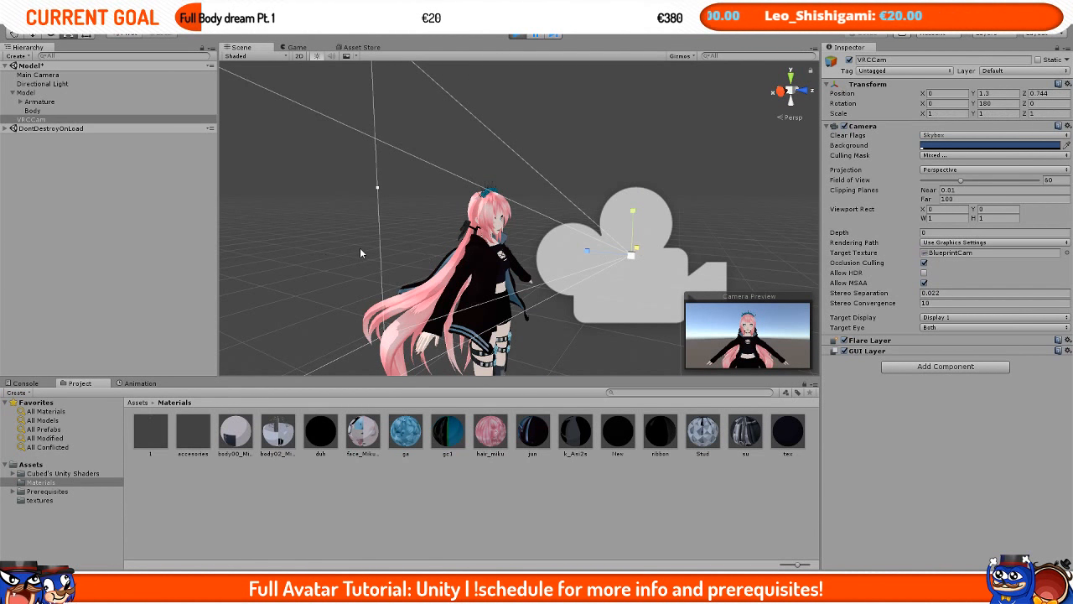
Step: Move the VRCCam up and in front of the avatar's face, at about 1.45 height, for a close-up preview
alt+drag(558, 250, 578, 186)
key(w)
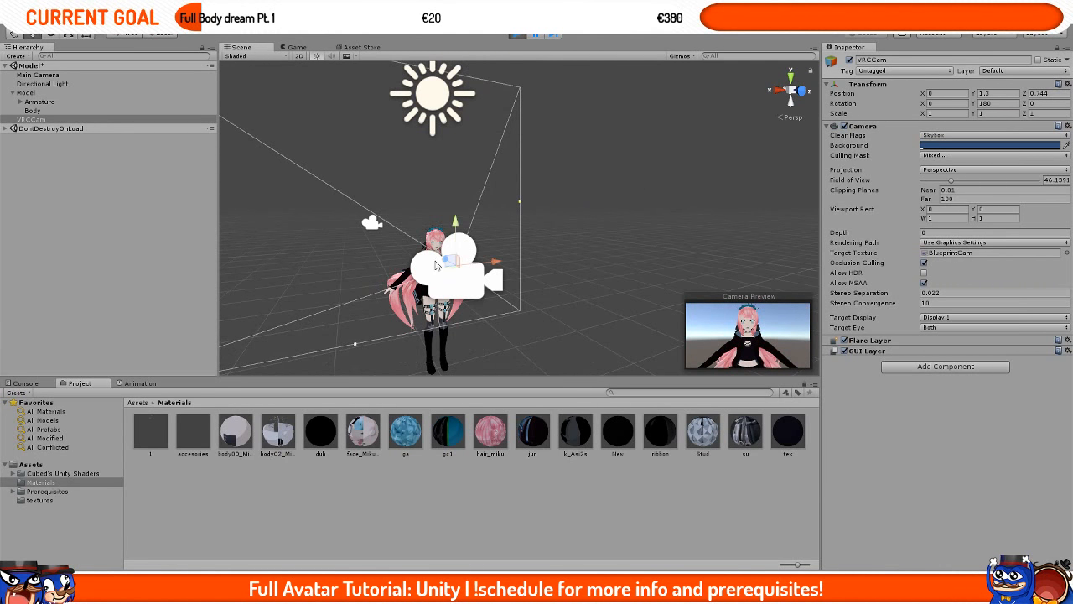
middle_drag(464, 268, 554, 256)
drag(560, 259, 555, 215)
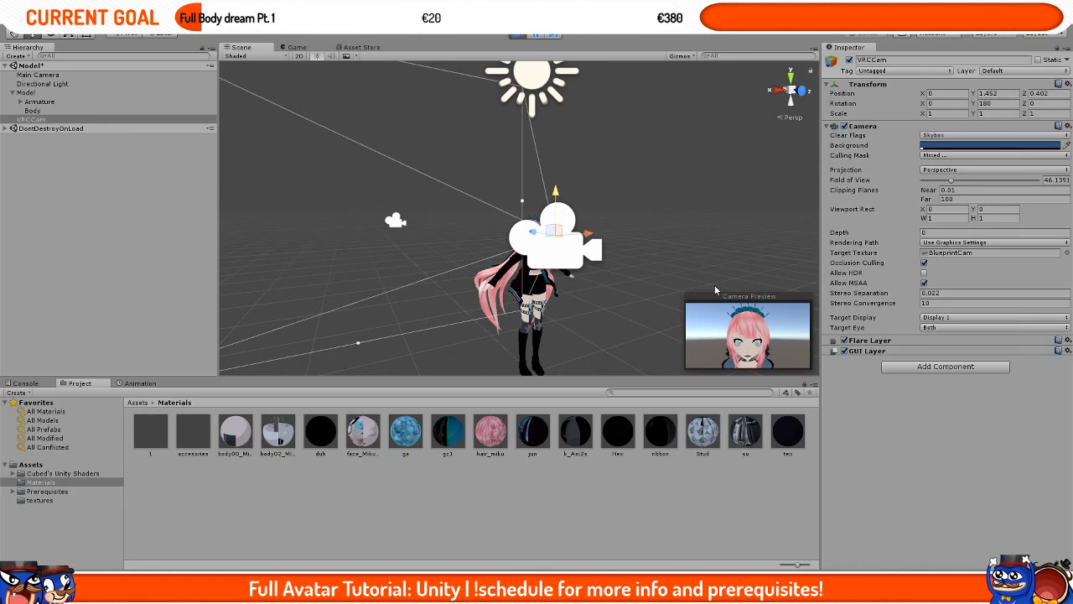
Step: Set the VRCCam's Clear Flags to Solid Color with a black background
click(935, 137)
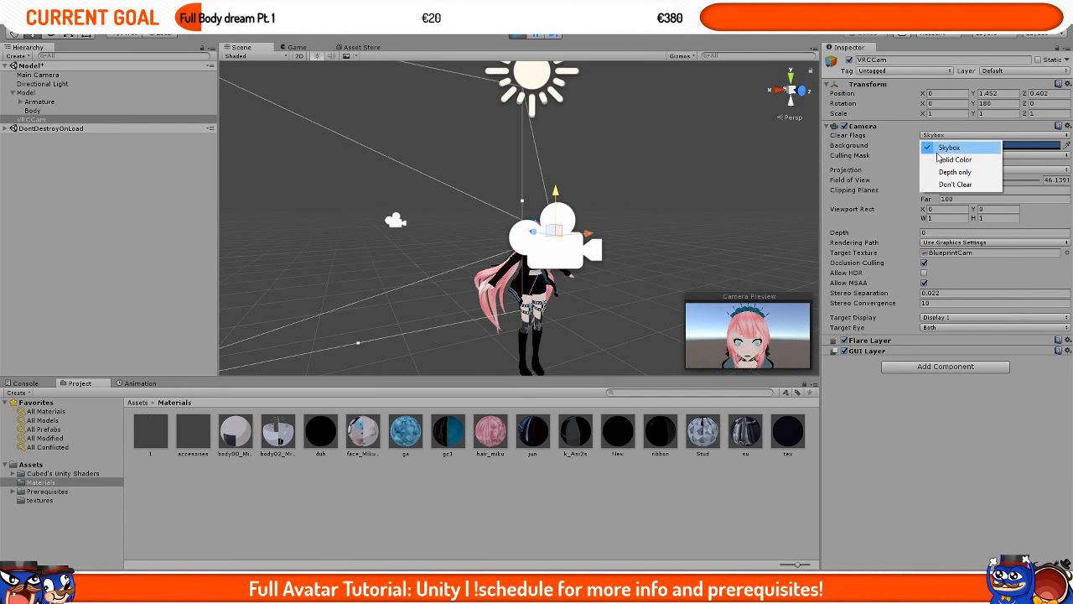
click(952, 159)
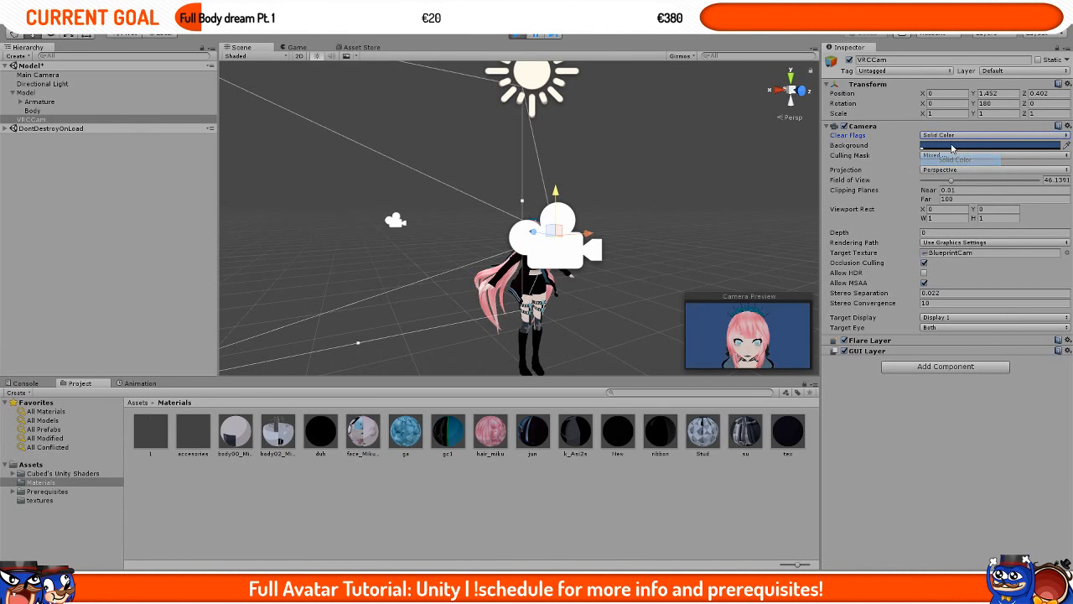
click(953, 146)
click(37, 130)
drag(38, 130, 2, 166)
click(128, 27)
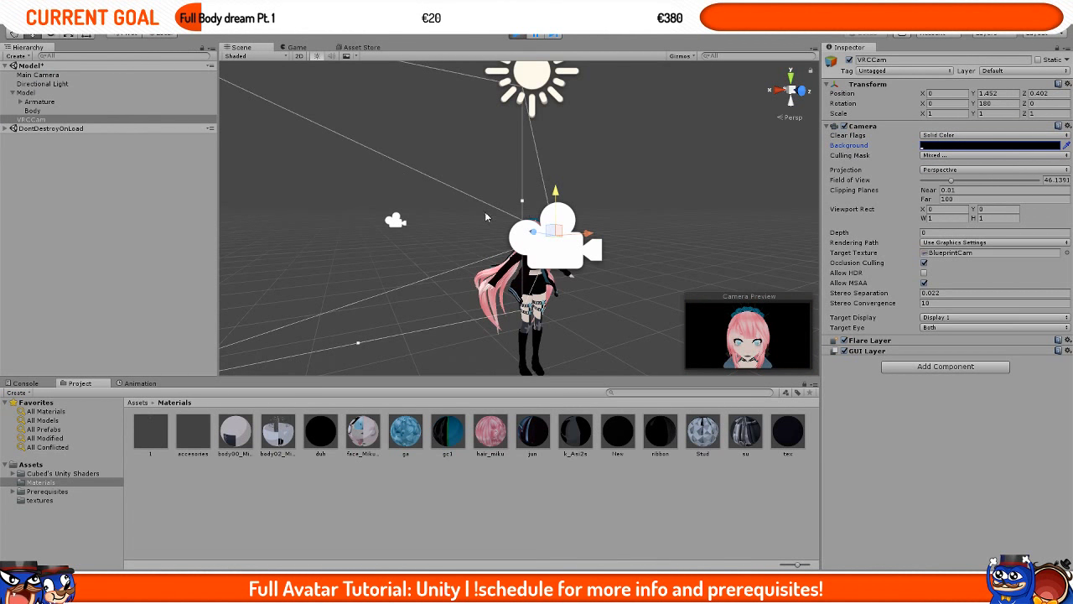
middle_drag(485, 213, 478, 206)
Step: Review the updated preview image in the upload form and stop play mode
click(298, 48)
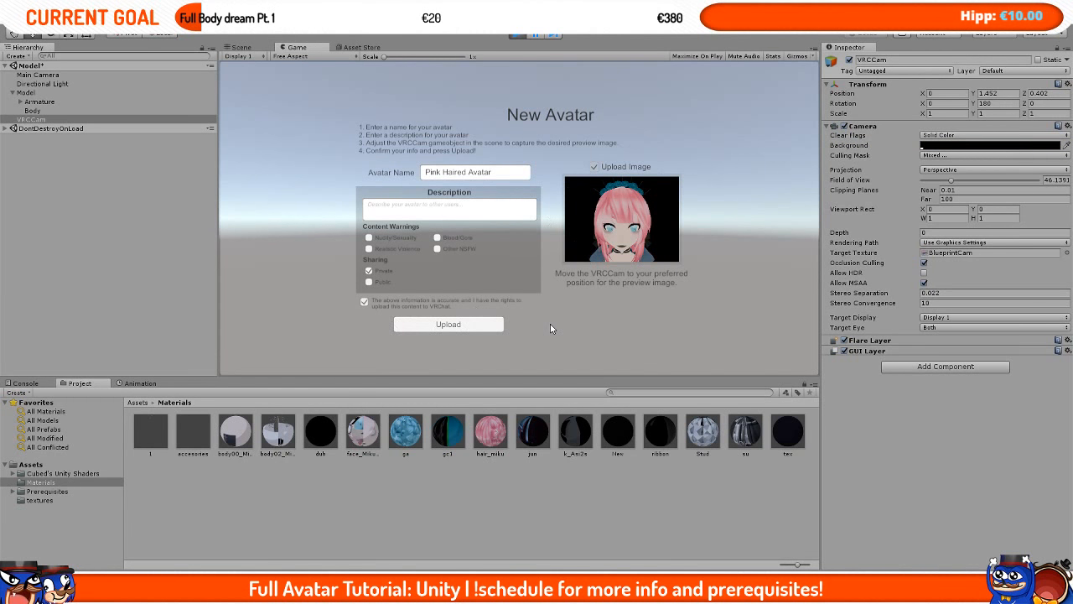
click(517, 34)
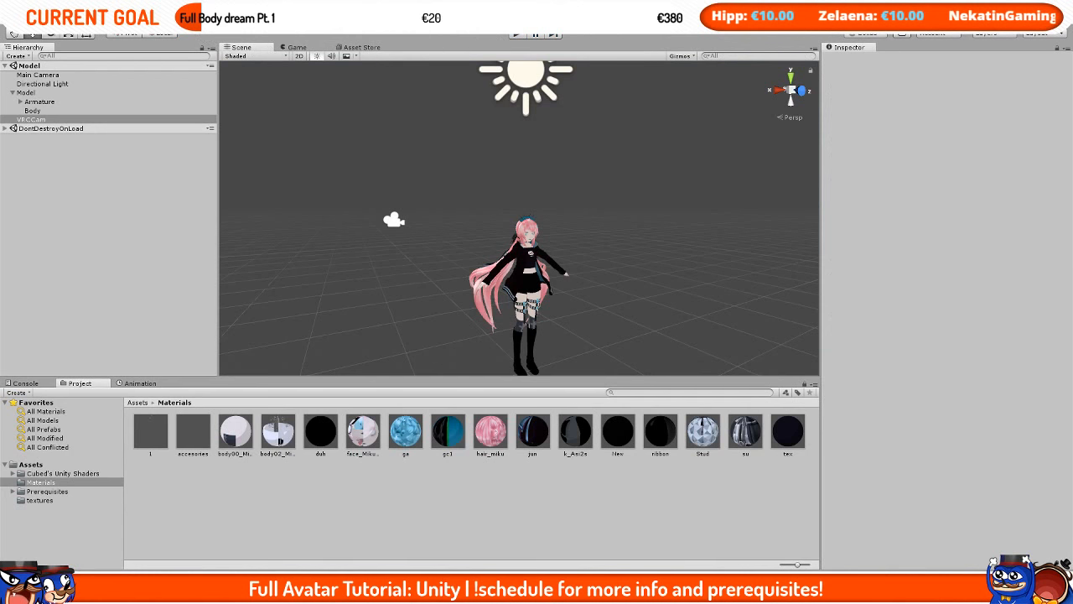
Step: Open the VRChat SDK settings window
click(171, 23)
click(183, 60)
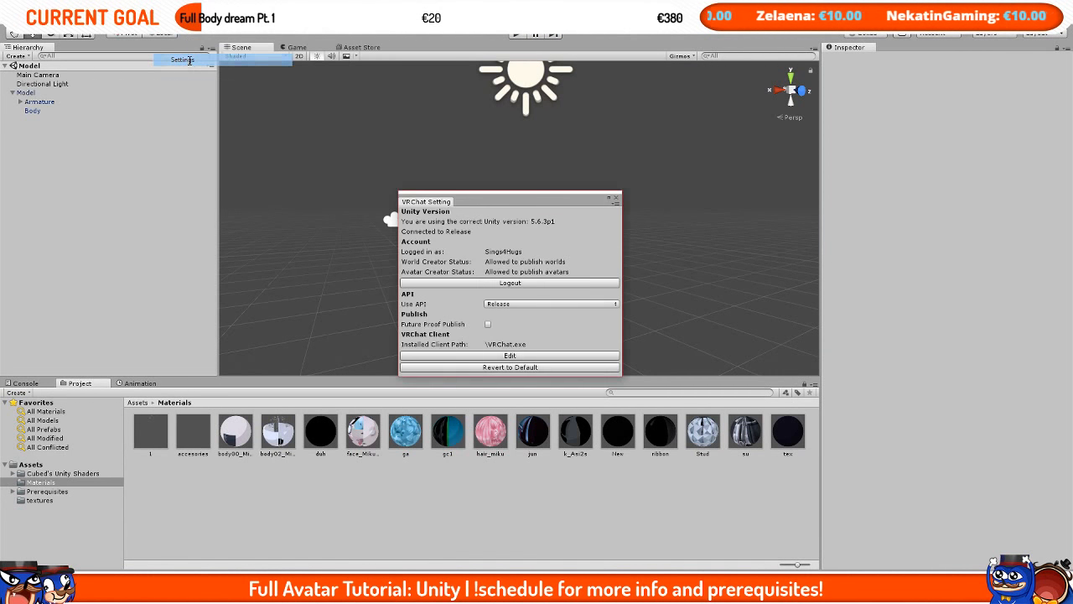
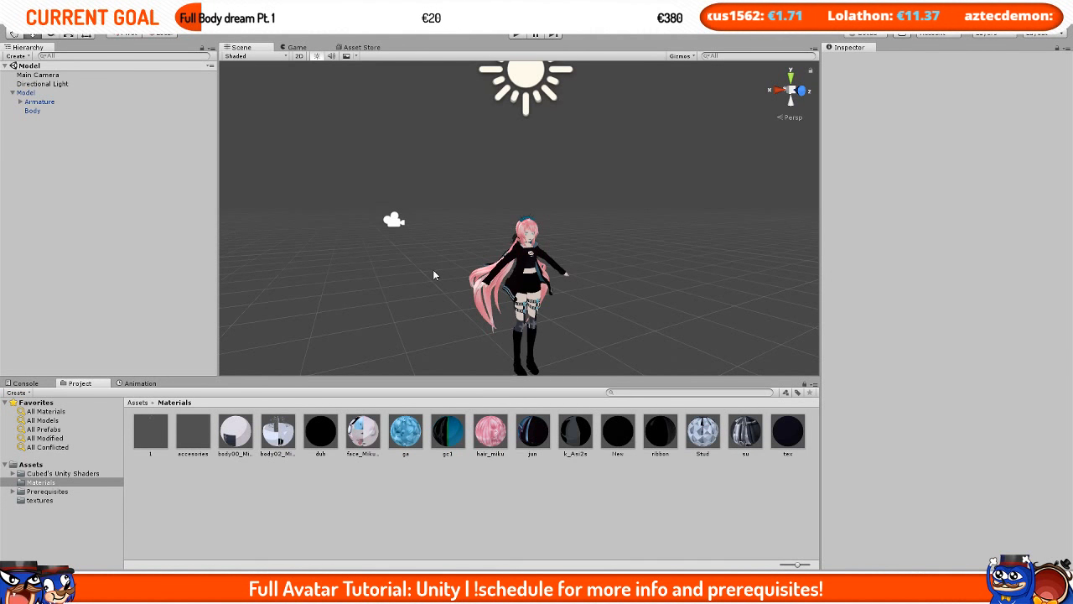
Step: Add a Dynamic Bone component to the Model object
scroll(433, 271, up, 10)
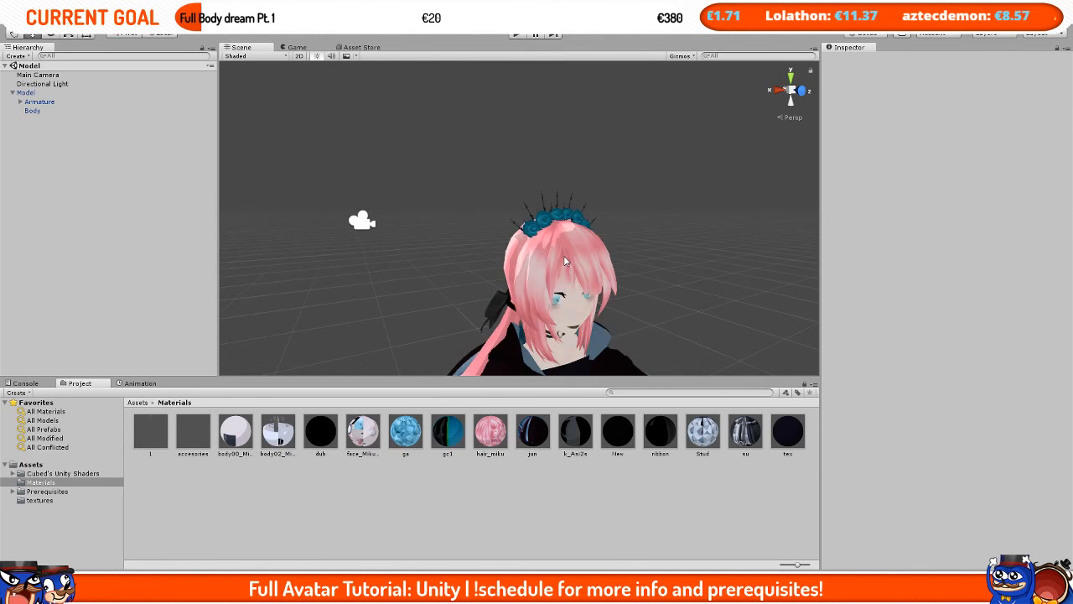
middle_drag(565, 262, 550, 236)
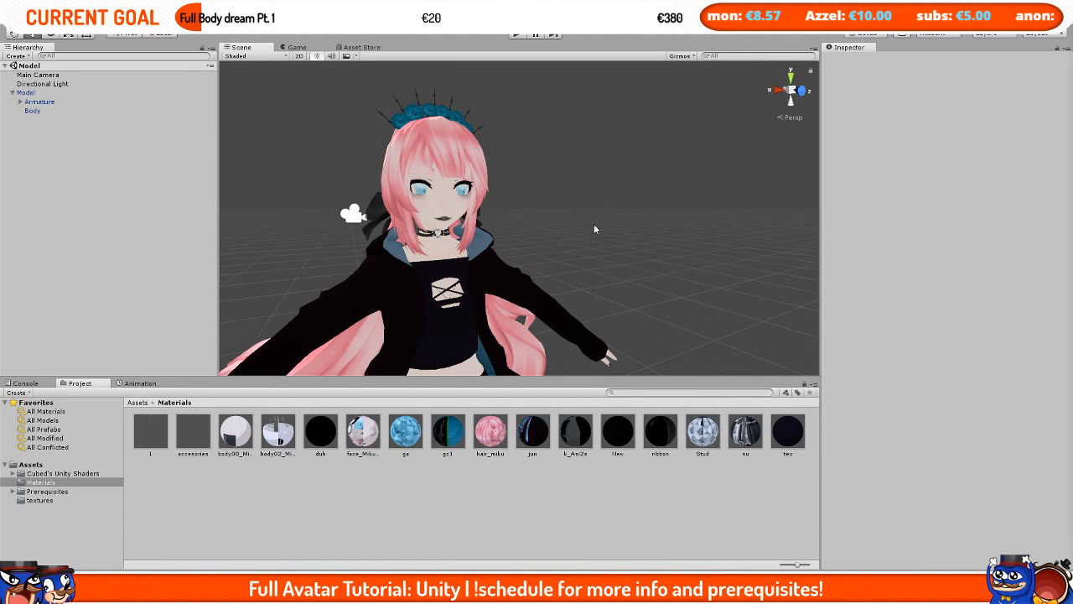
middle_drag(520, 212, 534, 213)
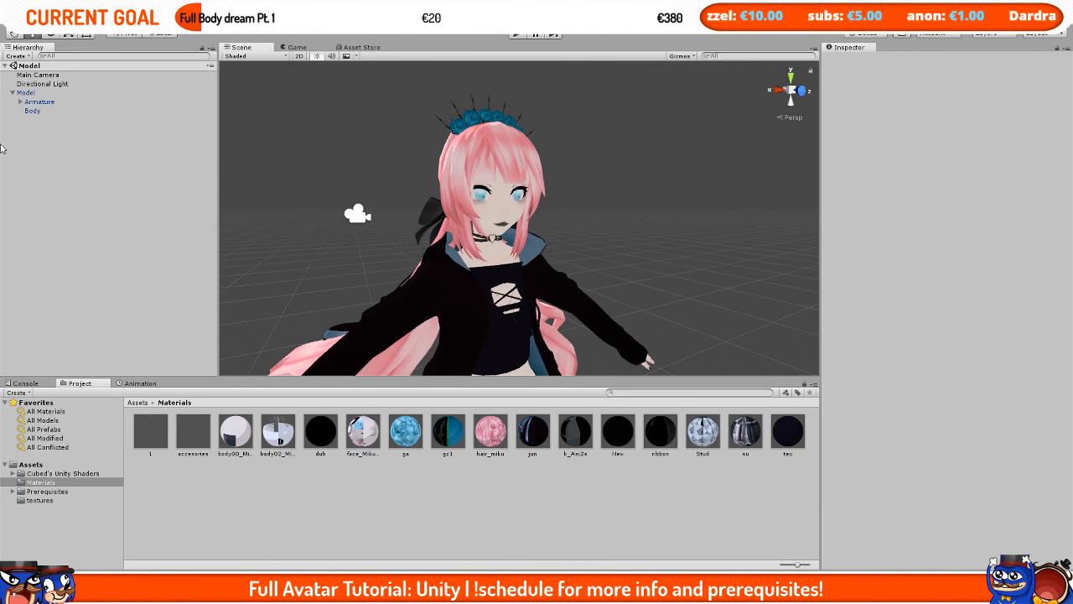
click(45, 93)
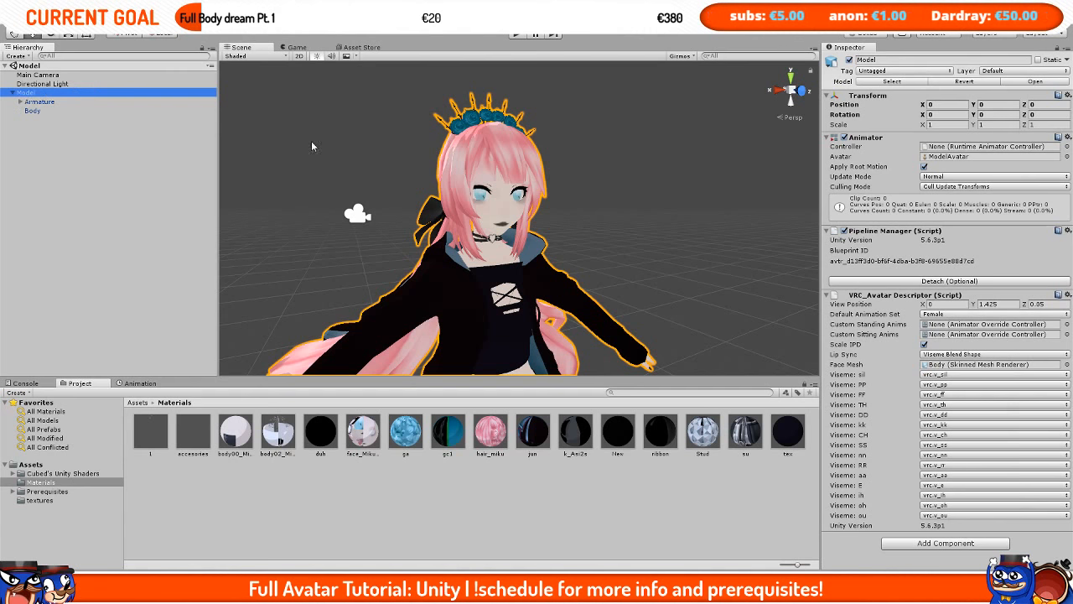
click(857, 296)
click(874, 233)
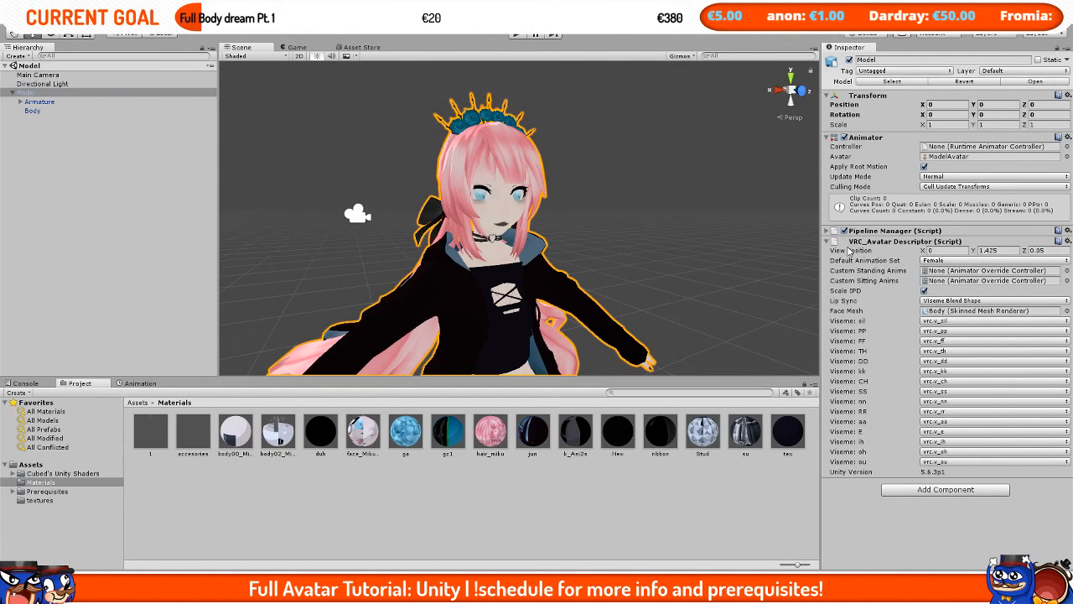
click(855, 242)
click(970, 265)
text(dynamic)
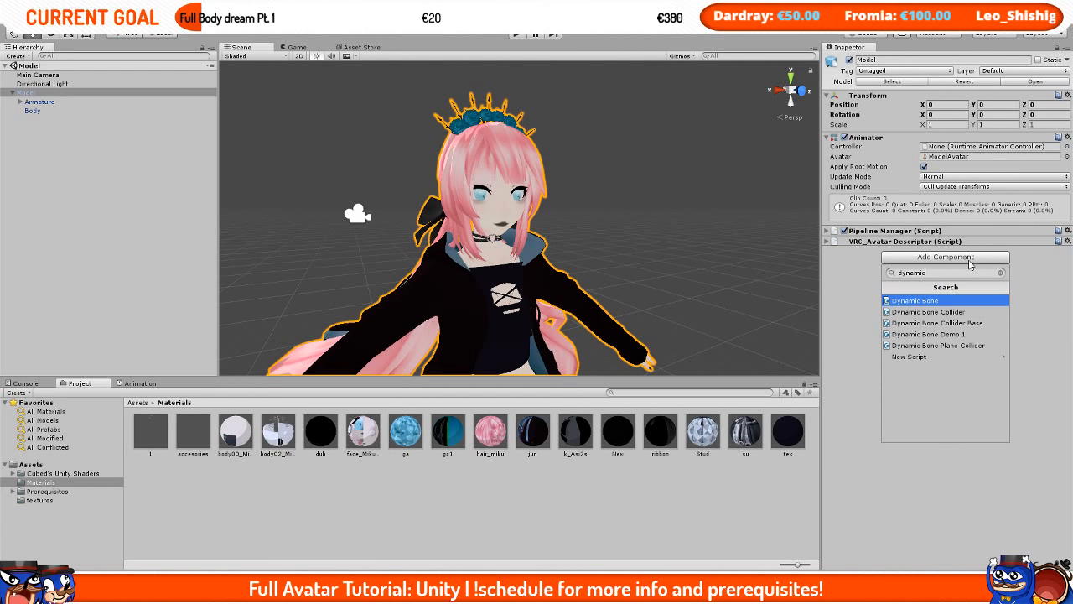
click(937, 302)
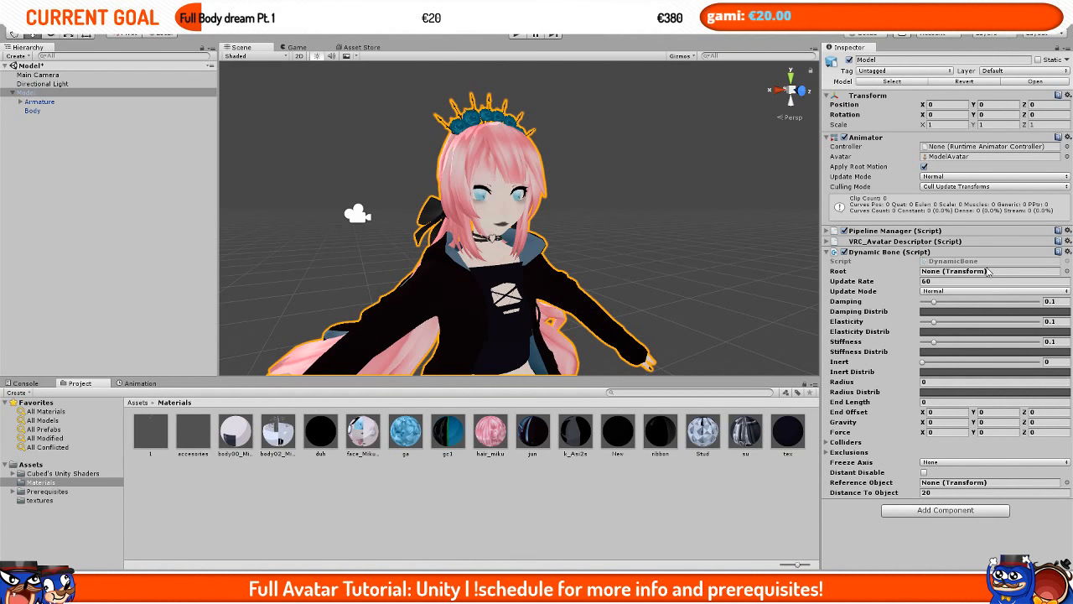
Step: Set the Dynamic Bone's Root to the Head bone of the armature
click(20, 103)
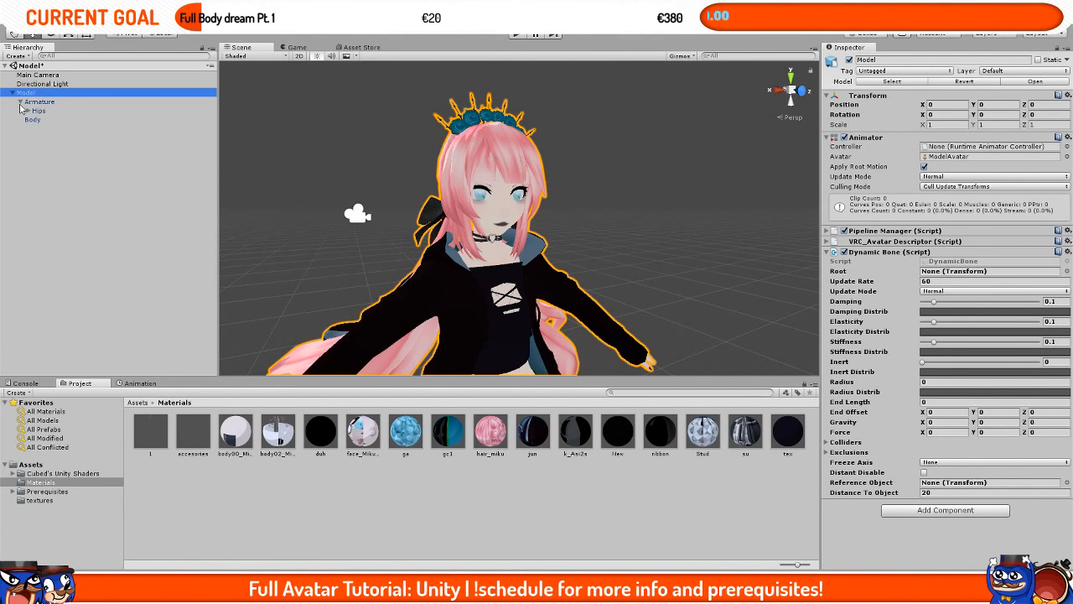
click(29, 110)
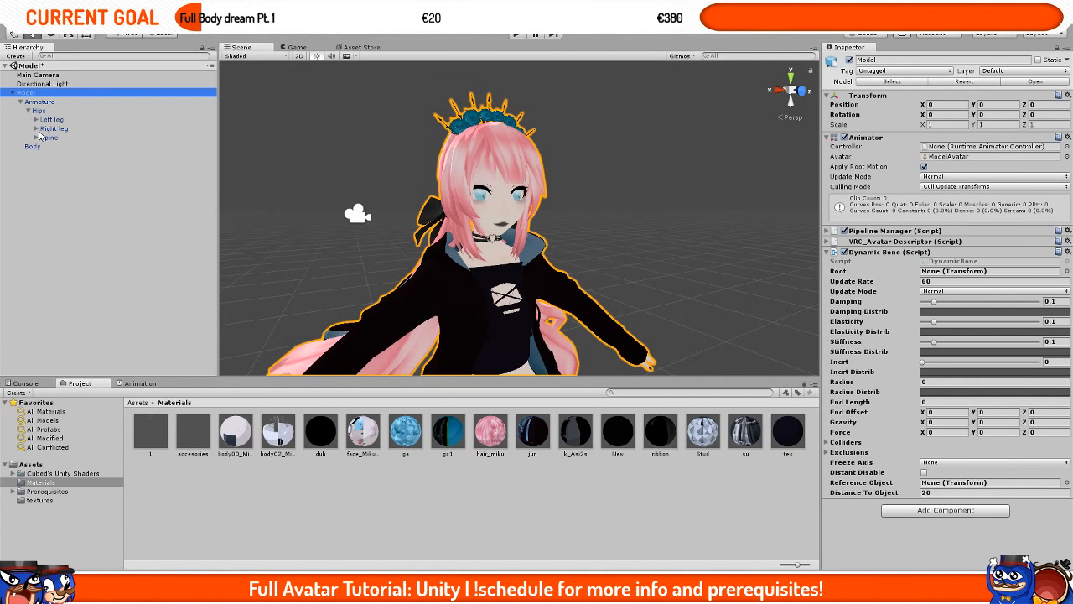
click(36, 138)
click(43, 147)
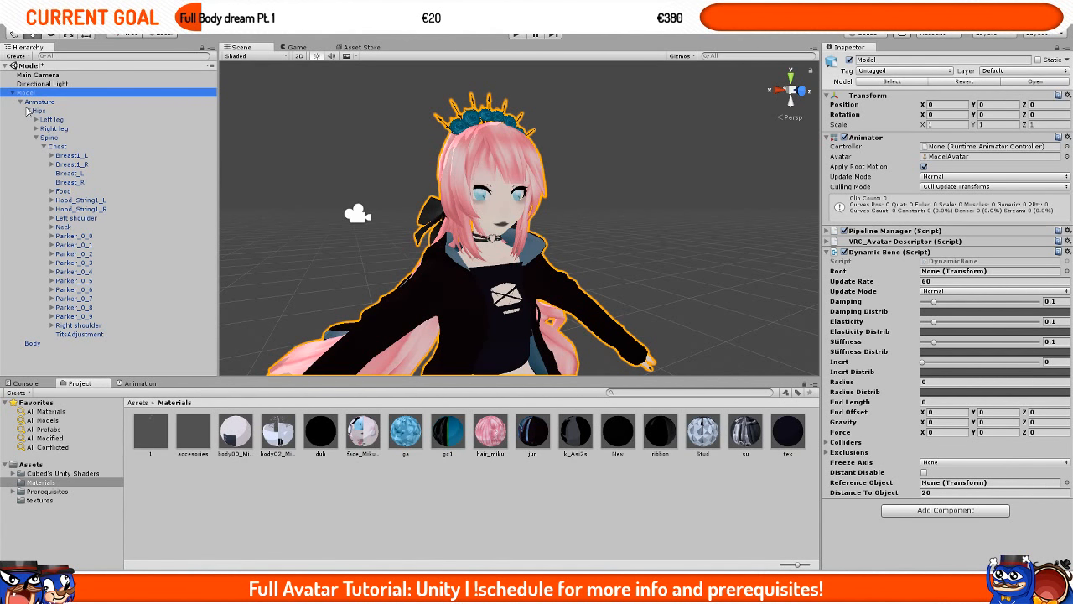
click(52, 227)
click(75, 237)
drag(74, 237, 939, 275)
click(59, 235)
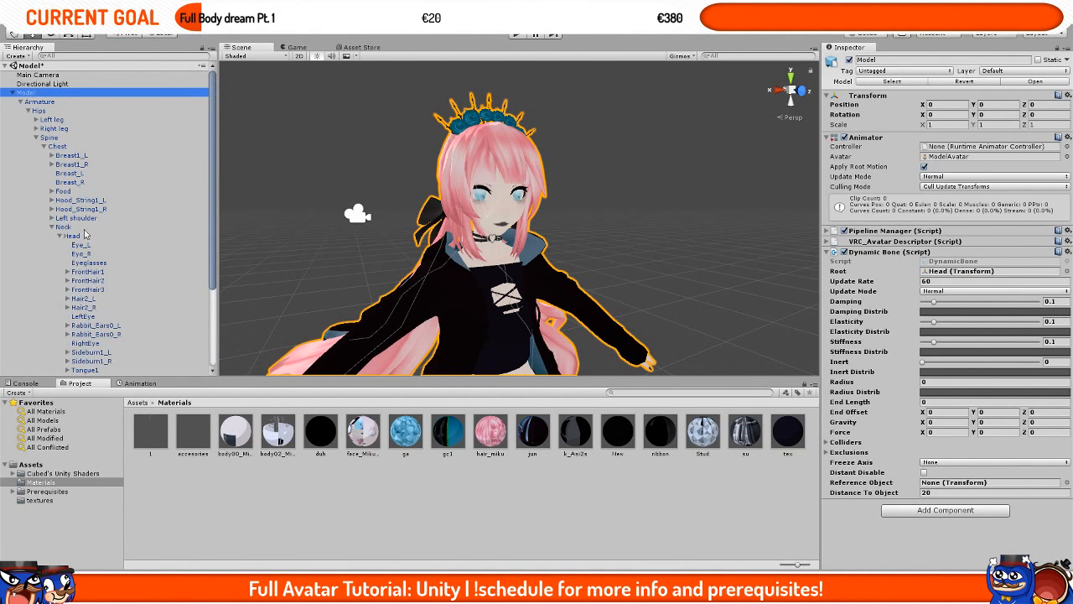
Step: Expand the Dynamic Bone's Colliders and Exclusions, and add Eye_L, Eye_R and Eyeglasses as exclusions
scroll(119, 227, down, 2)
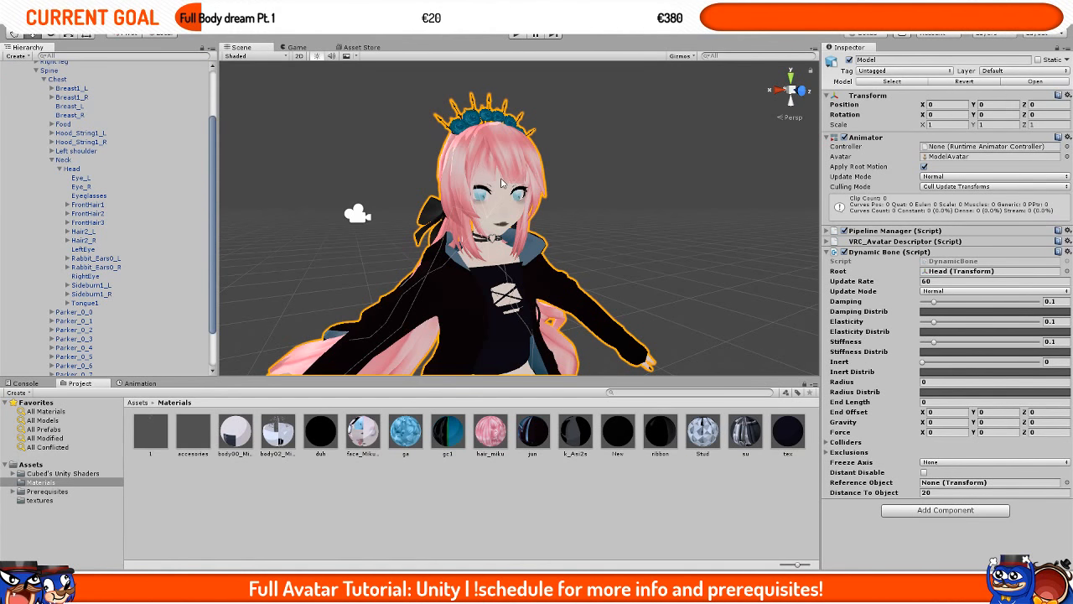
key(f)
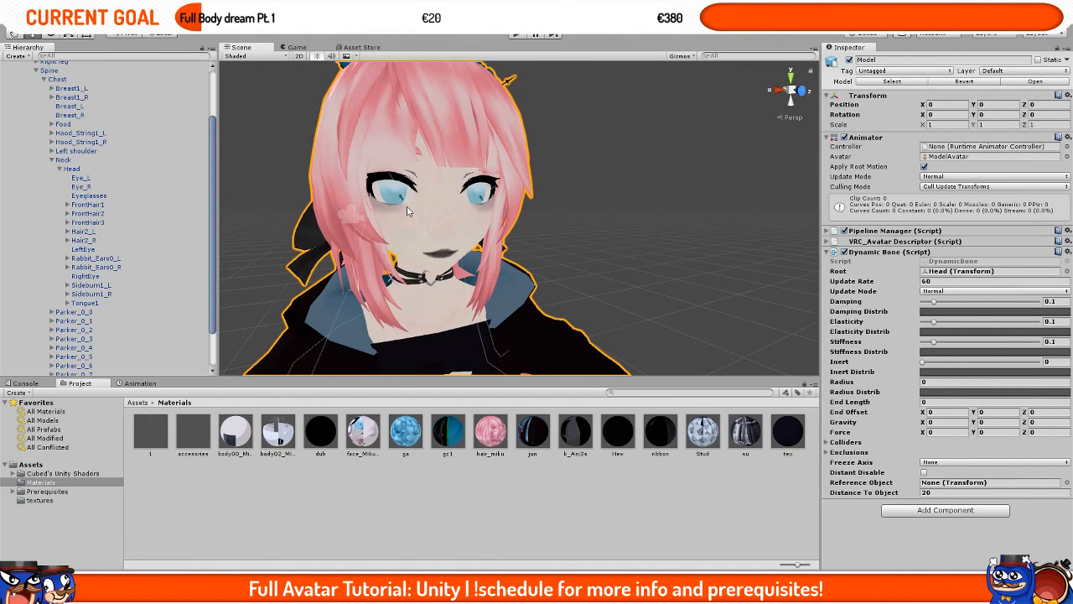
scroll(410, 212, down, 5)
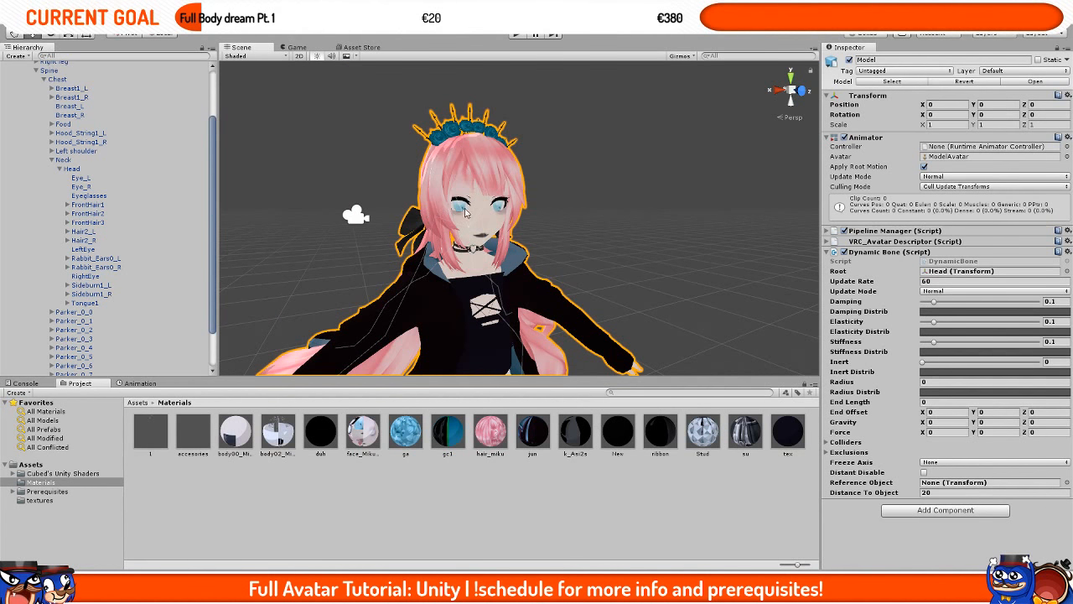
click(847, 443)
click(847, 442)
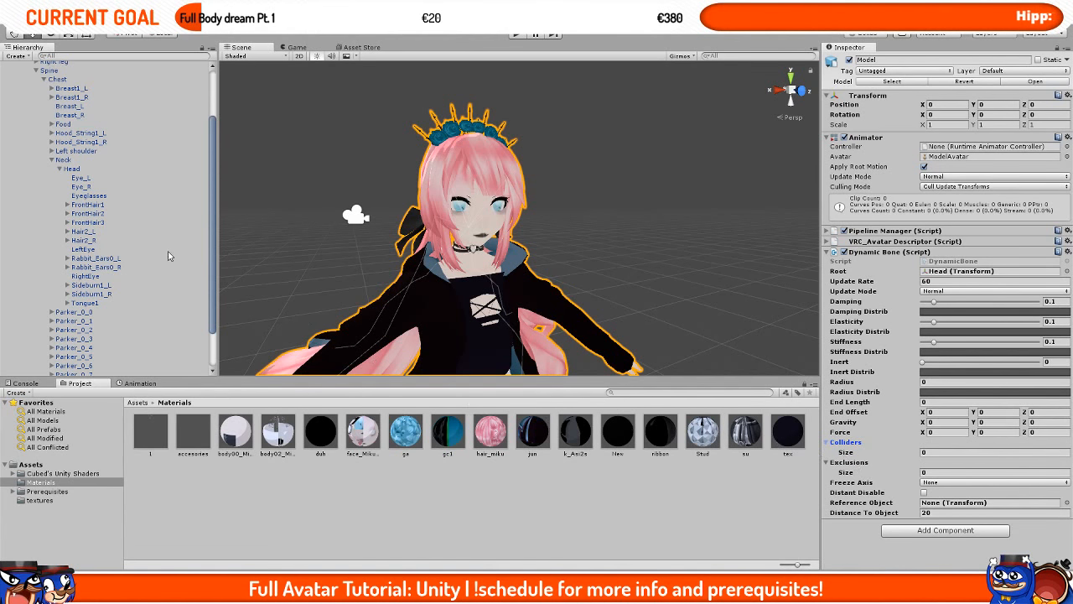
drag(80, 177, 856, 466)
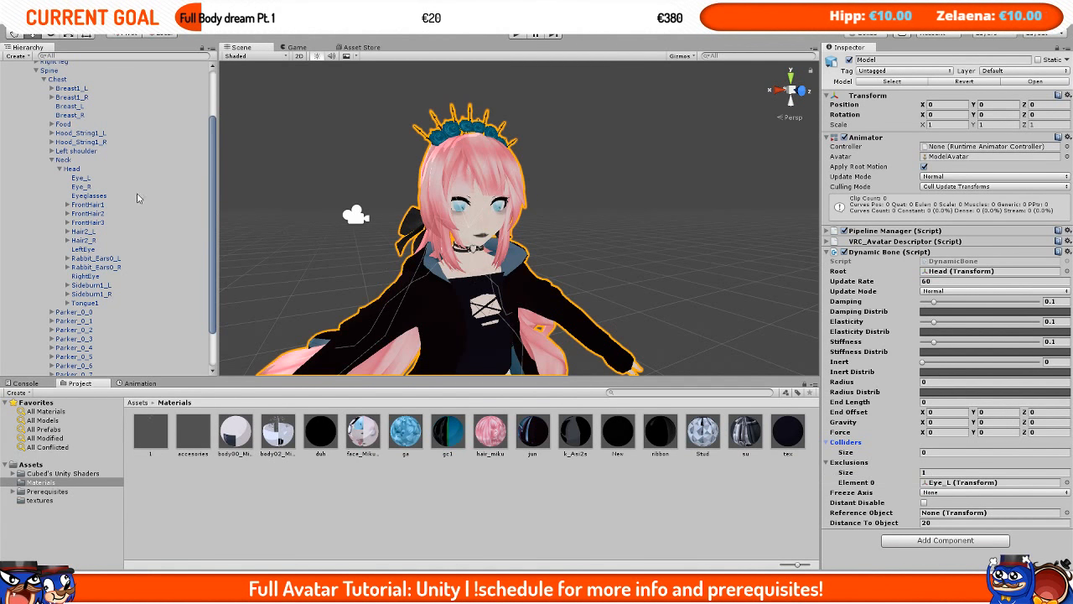
drag(81, 189, 860, 470)
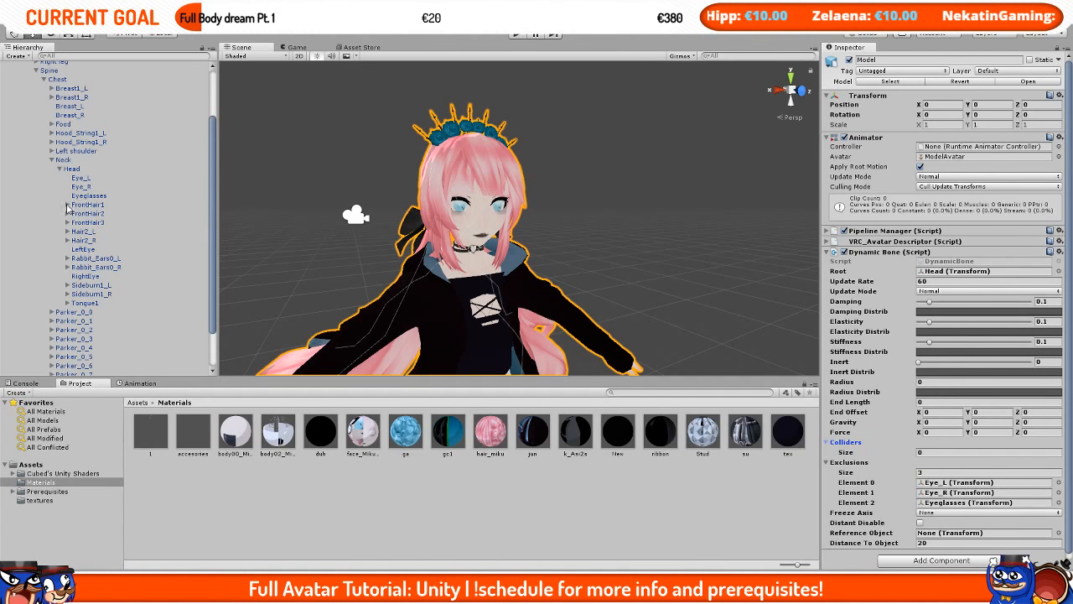
Step: Add LeftEye, RightEye and Tongue1 to the Dynamic Bone's exclusions
drag(96, 249, 857, 468)
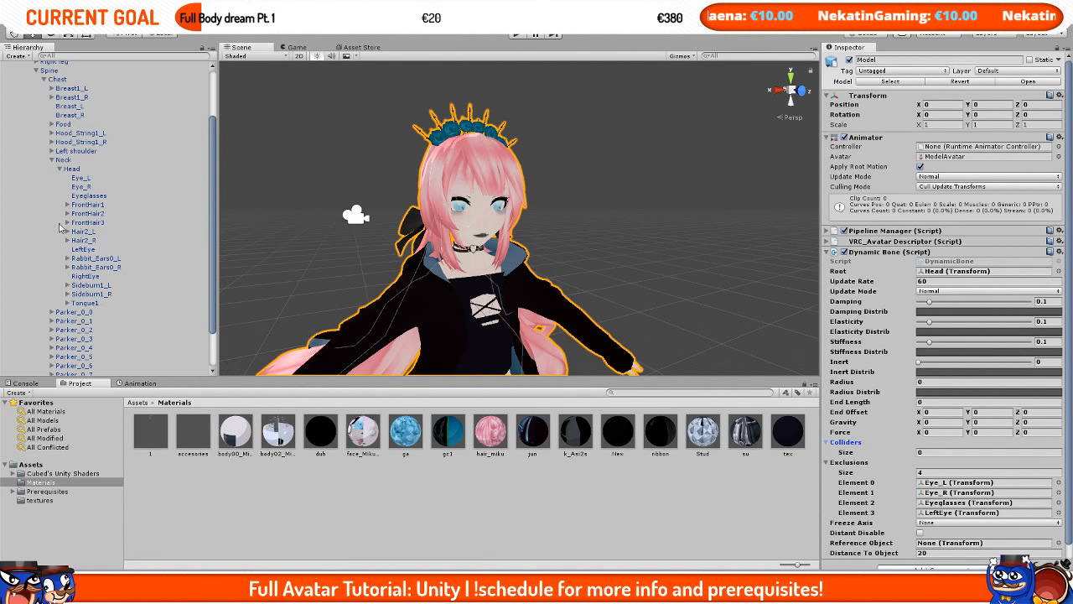
drag(96, 201, 827, 458)
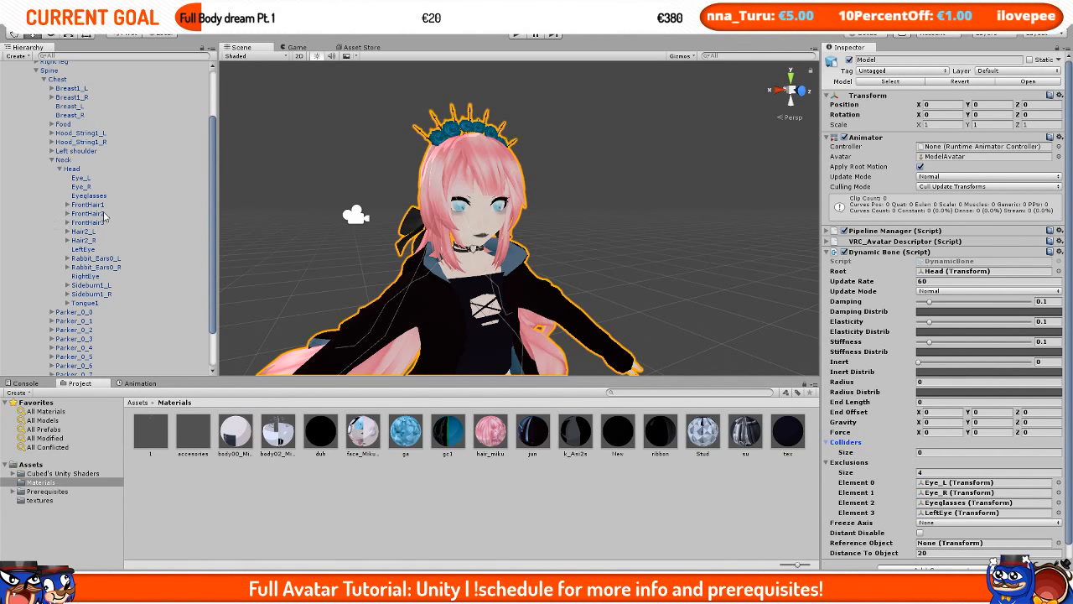
drag(85, 280, 856, 463)
scroll(211, 165, up, 3)
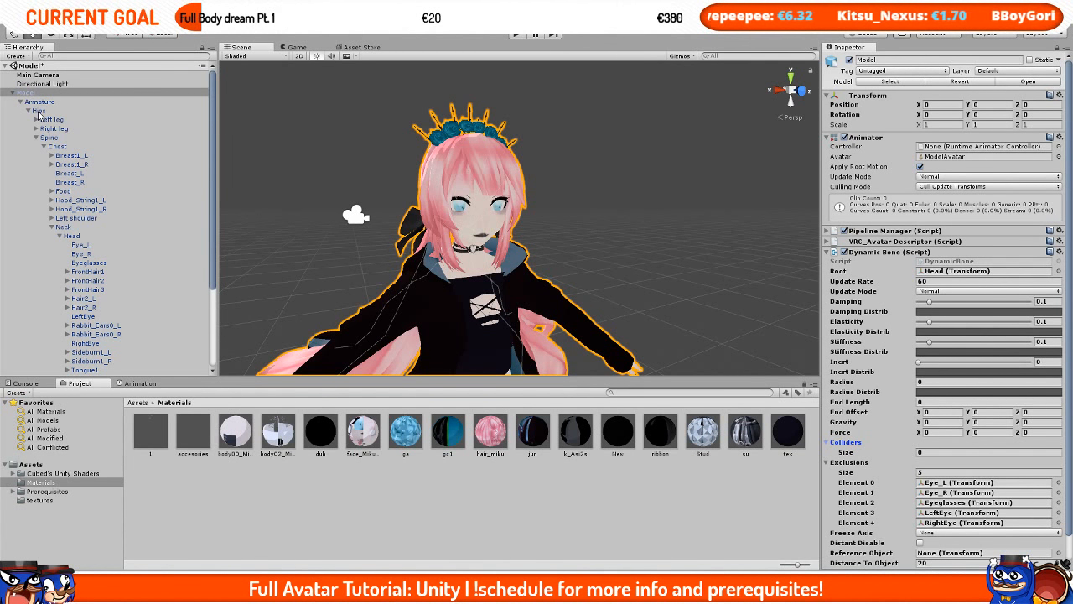
scroll(80, 262, down, 5)
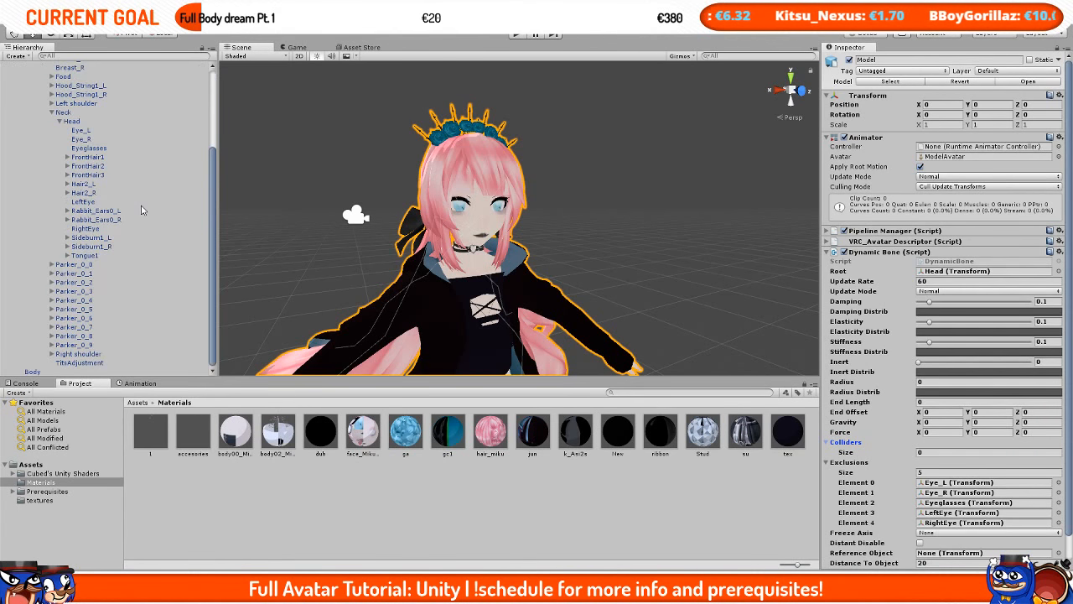
drag(81, 255, 852, 467)
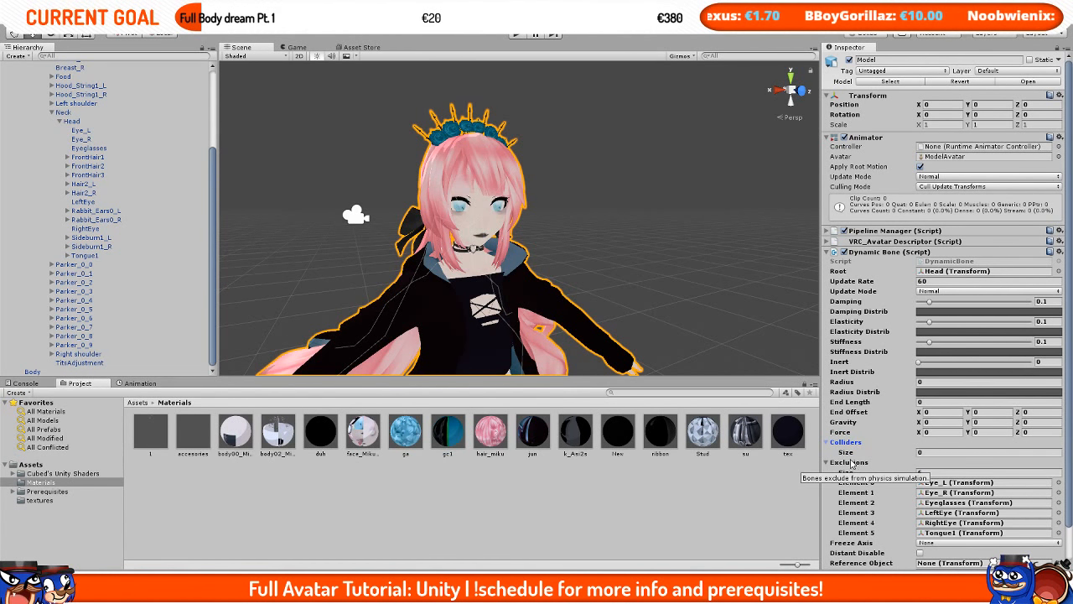
Step: Try moving the Armature along its X axis, then undo the move
scroll(851, 464, down, 2)
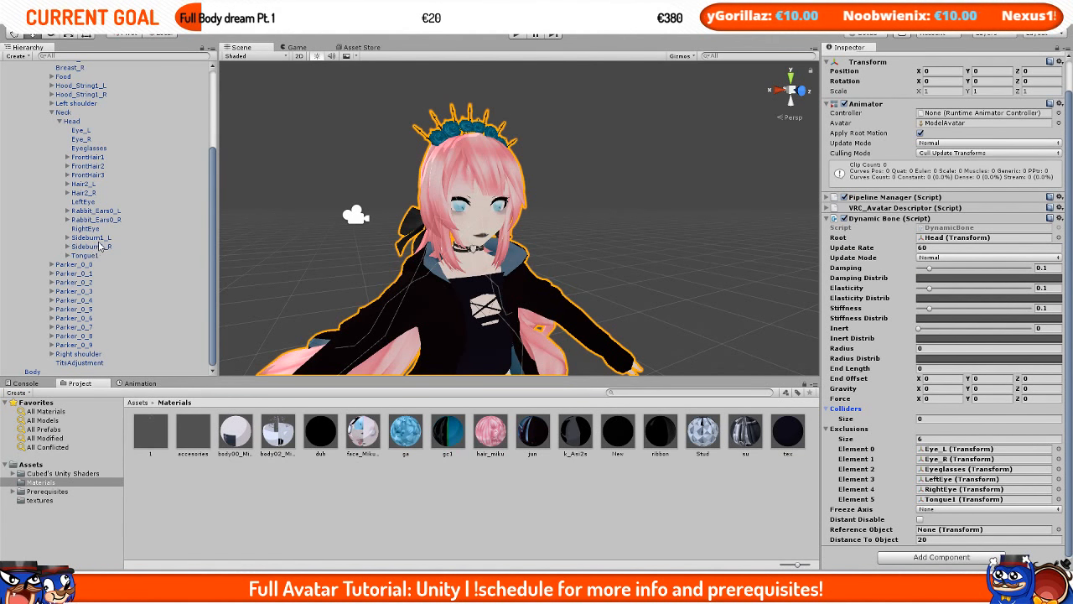
scroll(99, 246, up, 2)
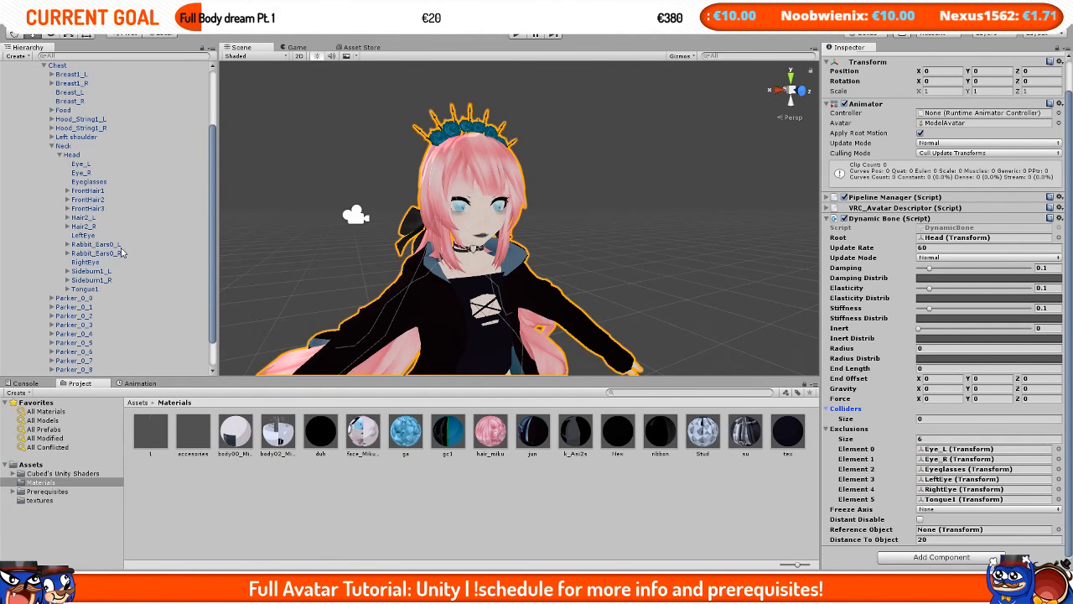
scroll(124, 256, up, 2)
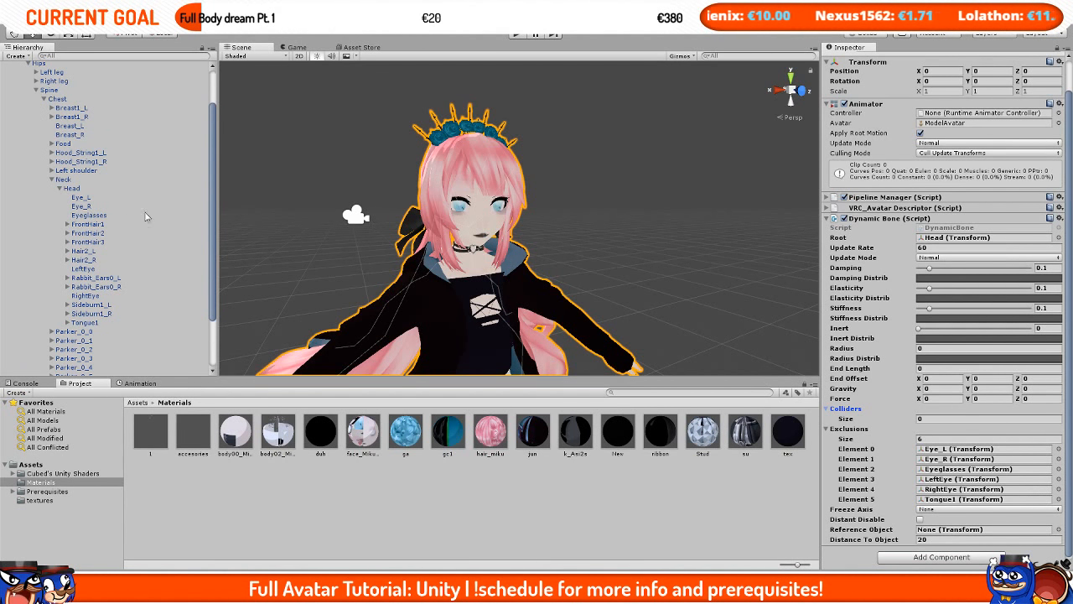
scroll(145, 216, up, 3)
key(f)
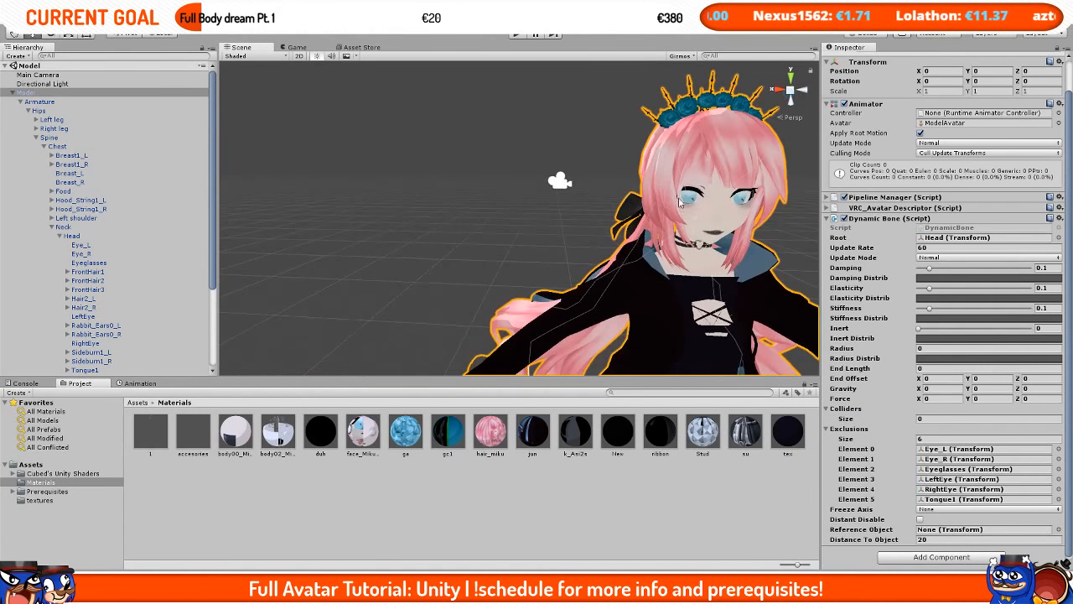
click(69, 102)
key(w)
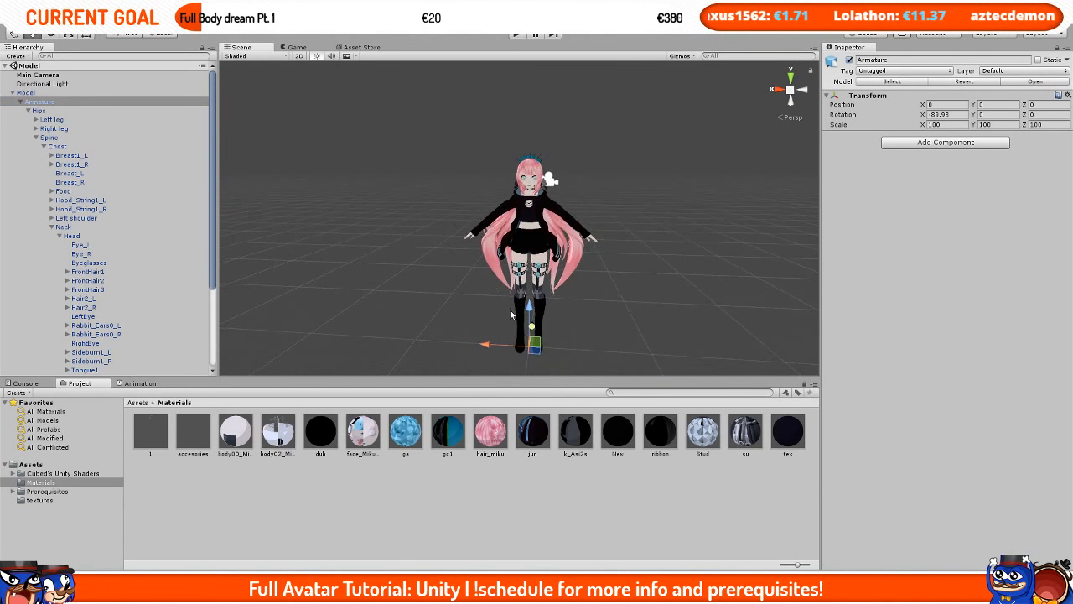
drag(508, 350, 537, 352)
key(ctrl+z)
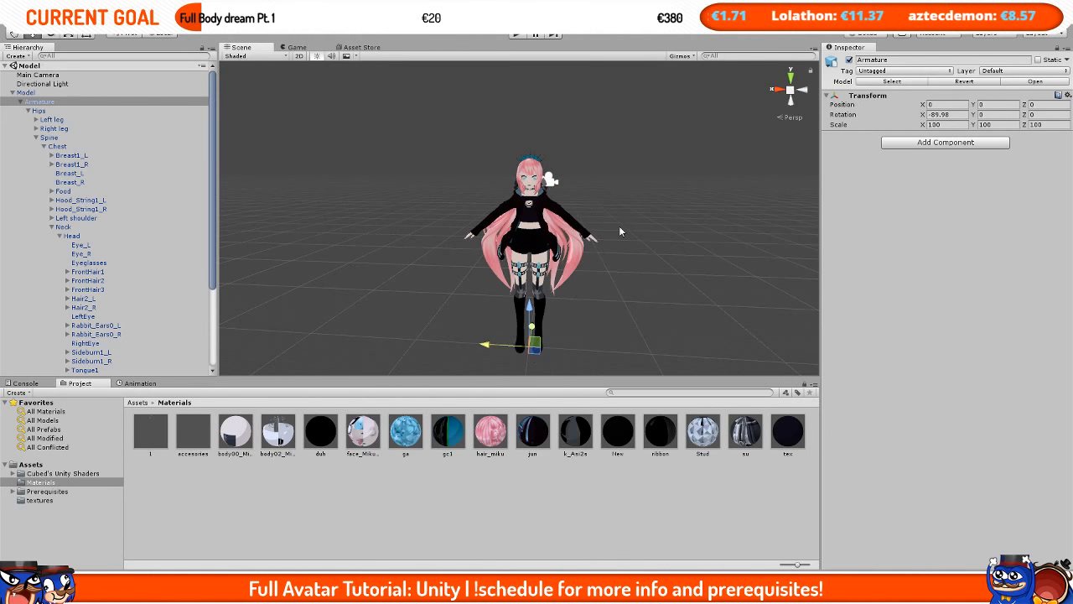
Step: Enter play mode and move the Armature sideways in the Scene view to test the hair physics
scroll(604, 223, up, 5)
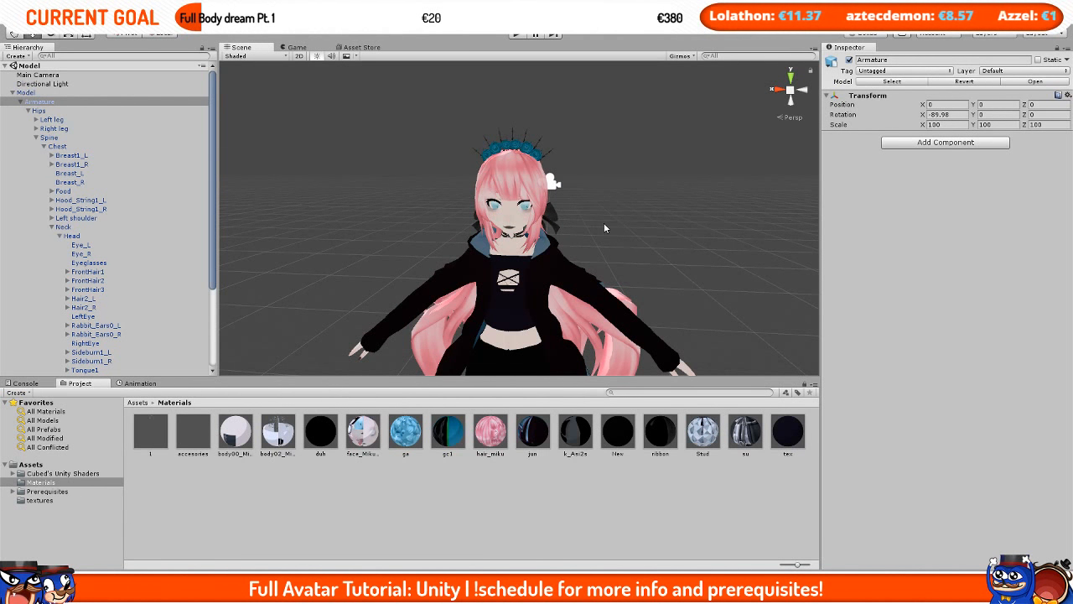
click(516, 34)
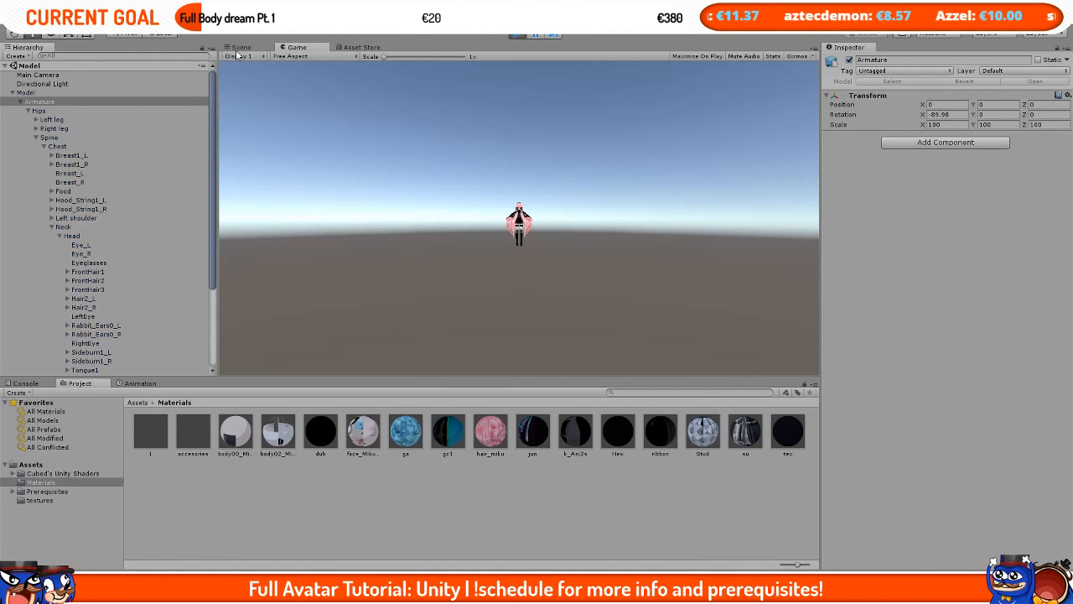
click(241, 47)
scroll(531, 258, down, 5)
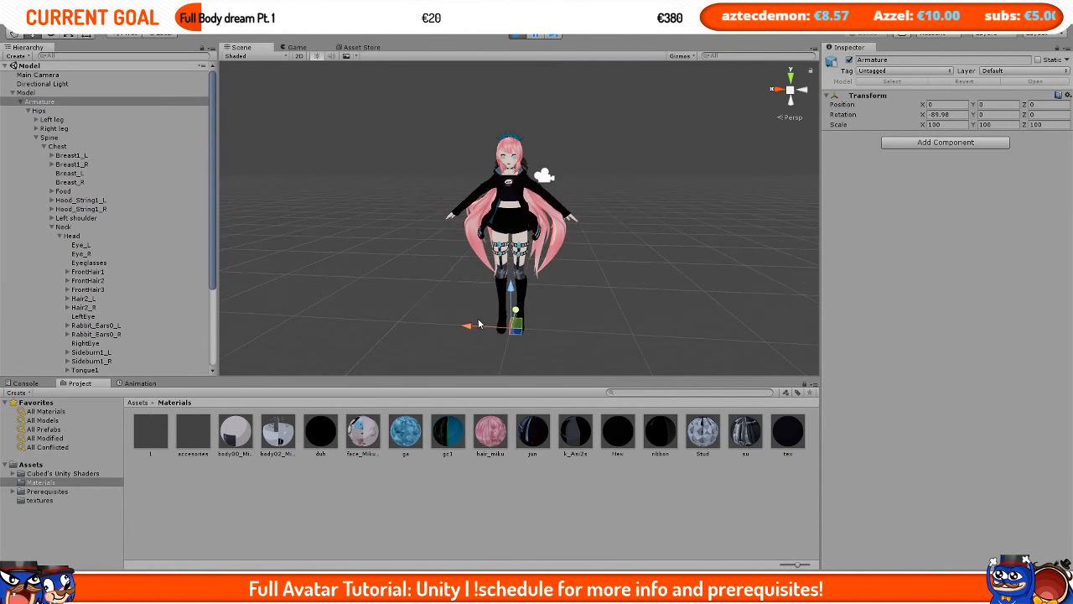
drag(475, 328, 605, 224)
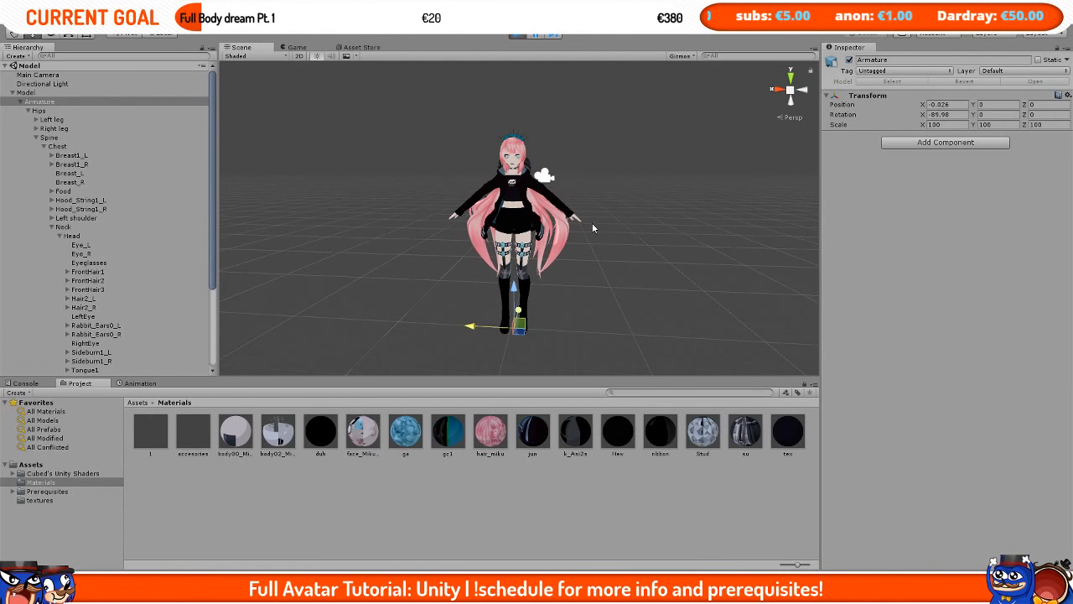
drag(477, 329, 473, 364)
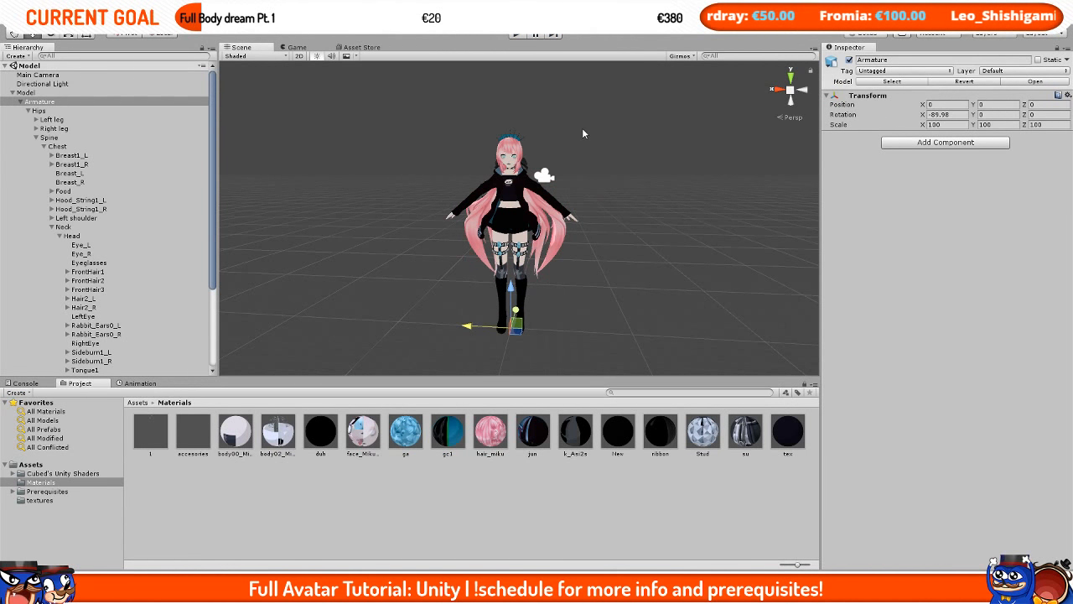
scroll(527, 171, up, 5)
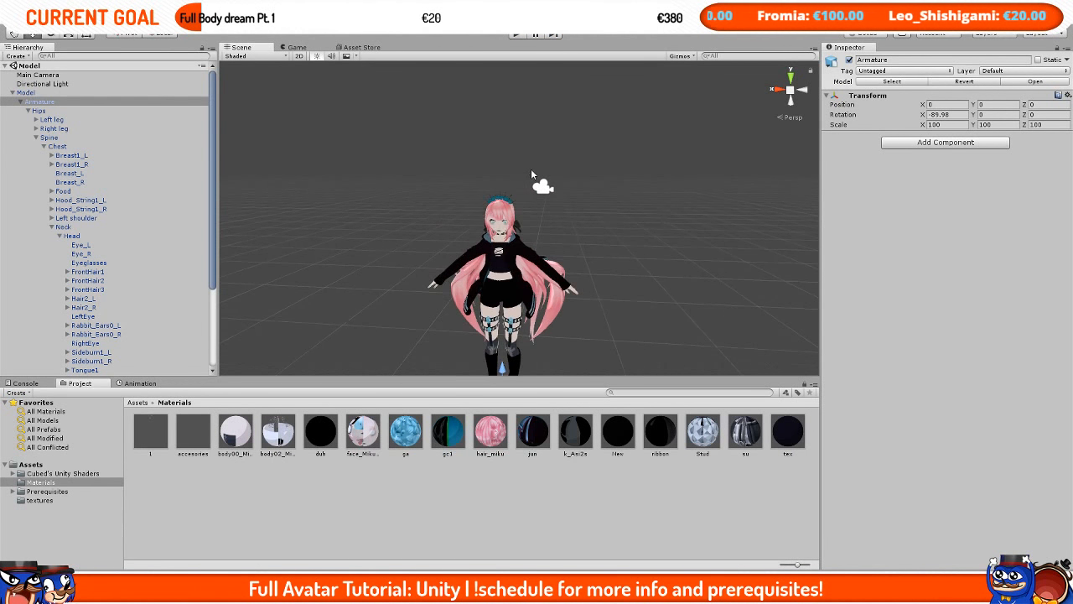
scroll(166, 237, down, 3)
scroll(164, 237, up, 3)
double_click(29, 92)
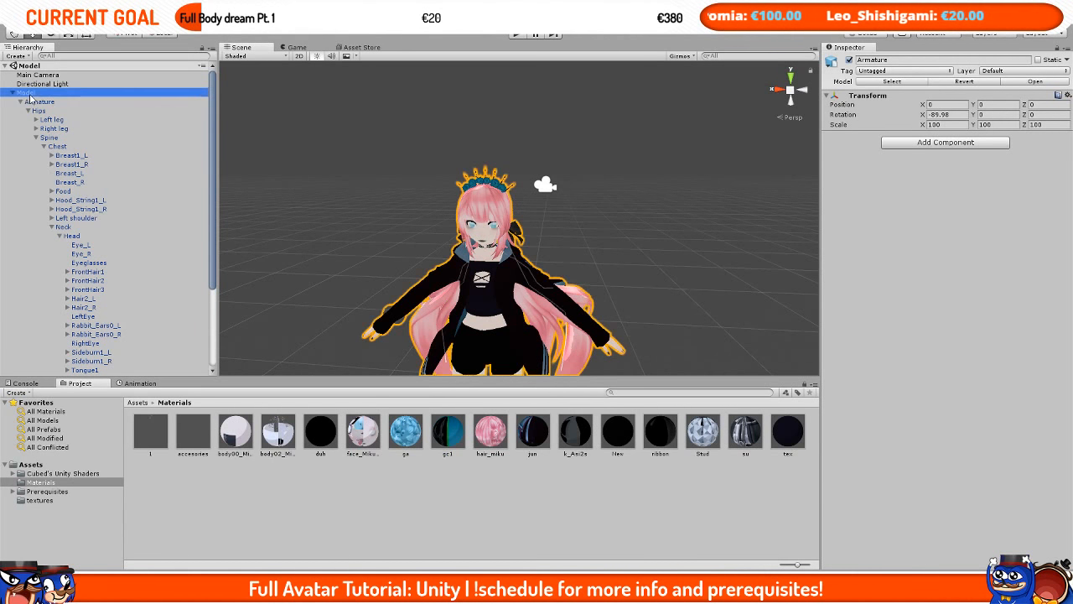
Step: Open the Bangs.PNG reference screenshot of Dynamic Bone settings in a separate window next to Unity
scroll(877, 292, down, 2)
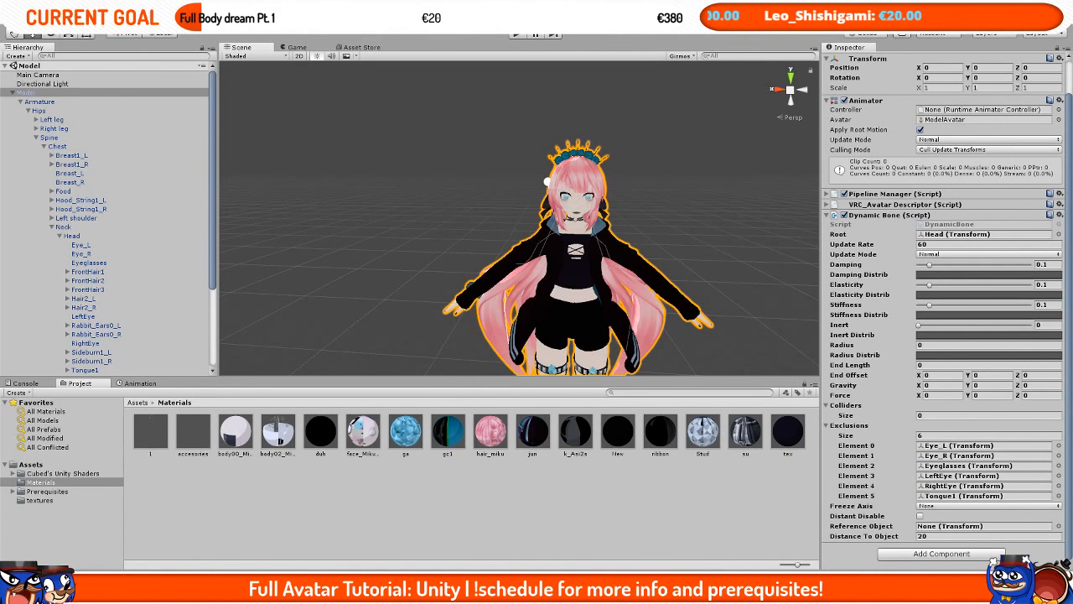
key(alt+Tab)
scroll(275, 295, up, 4)
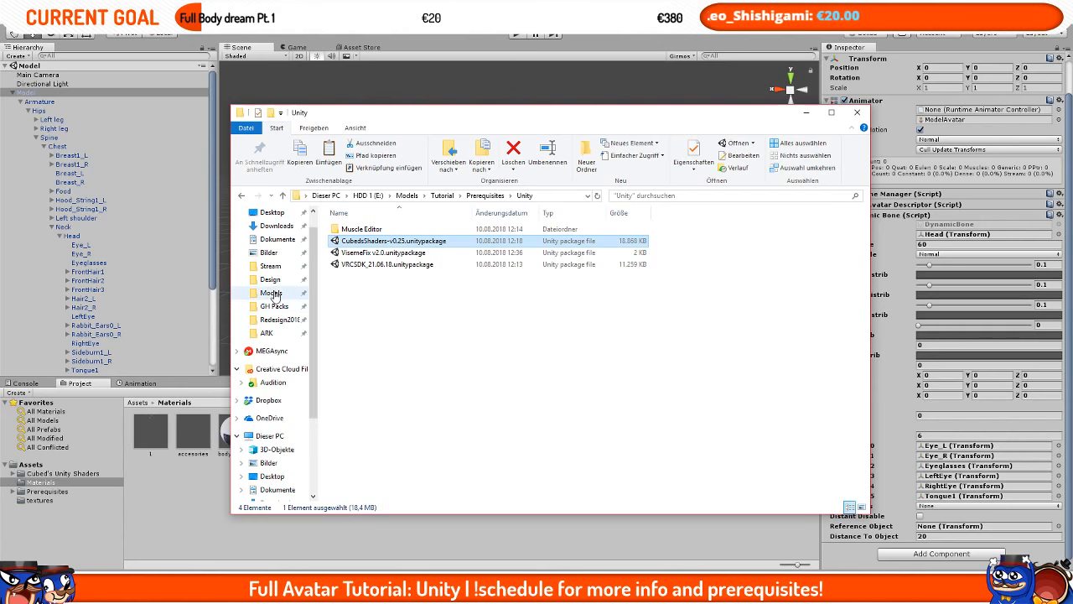
click(272, 292)
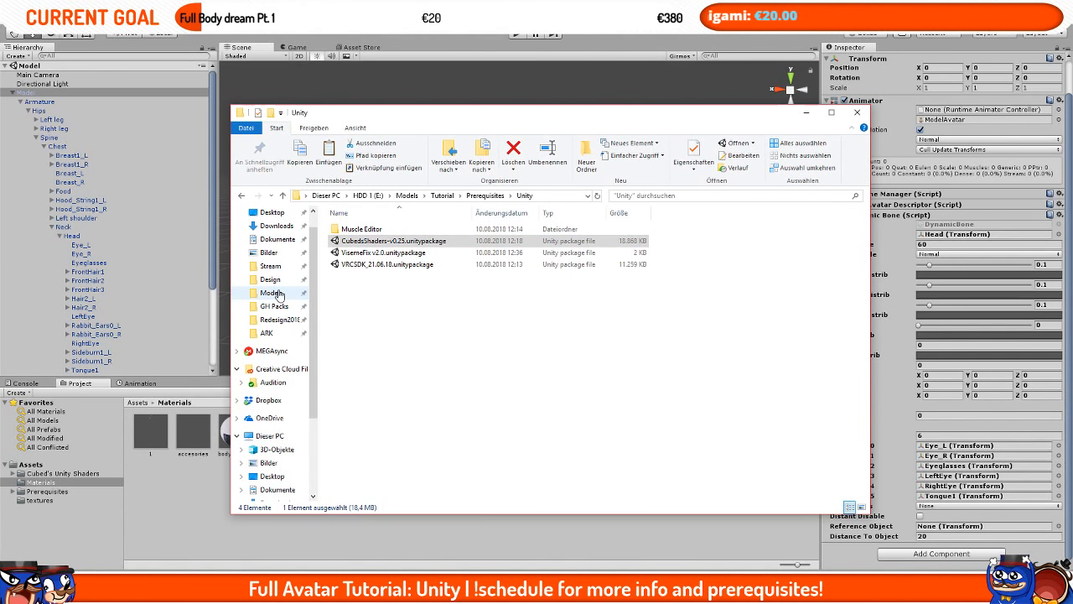
click(553, 352)
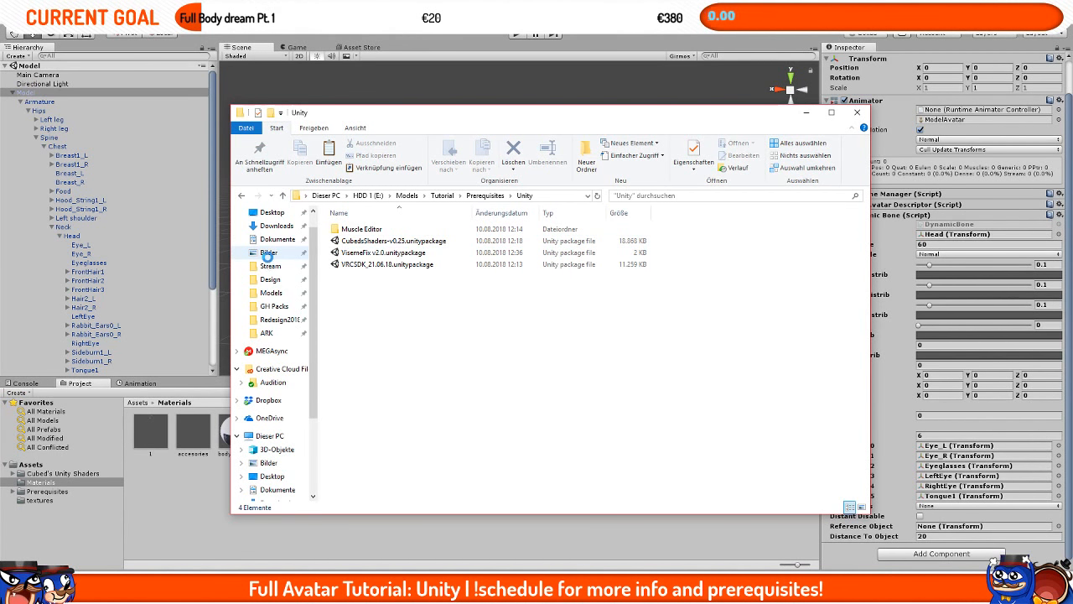
right_click(267, 253)
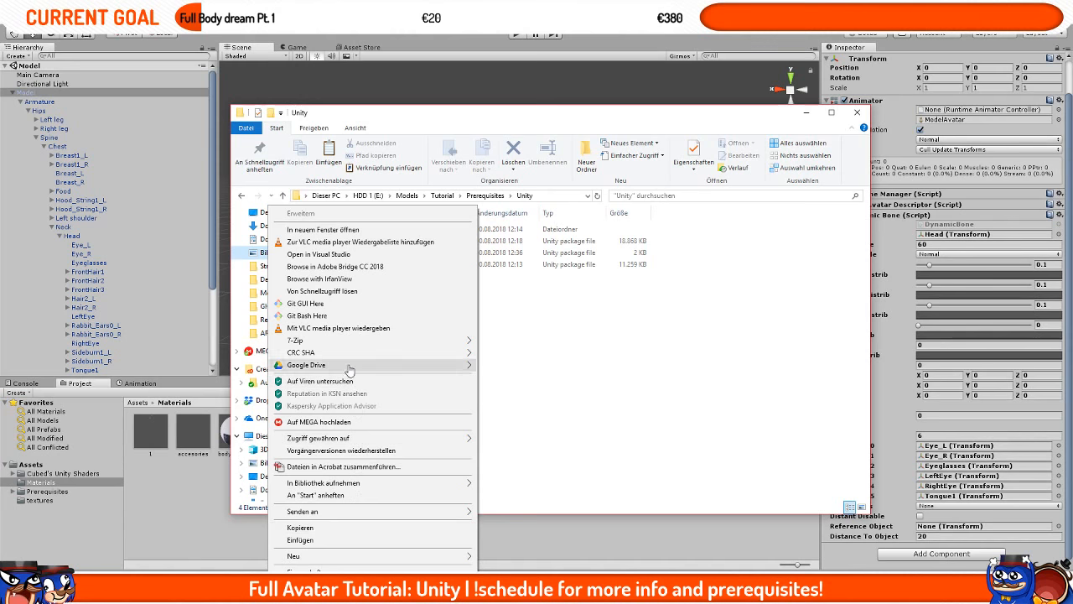
click(327, 230)
drag(580, 119, 1072, 66)
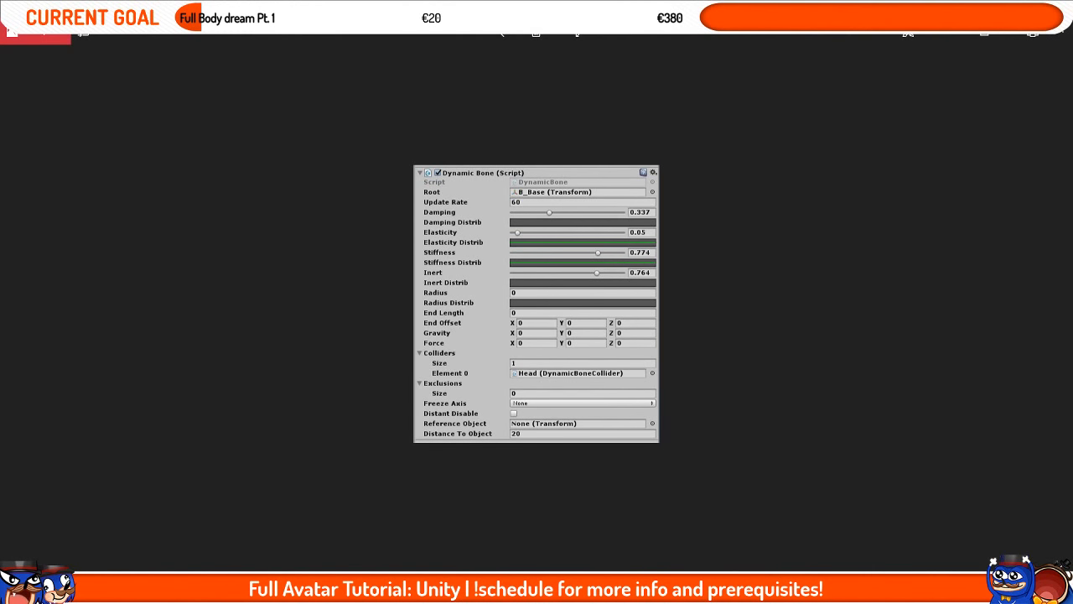
drag(537, 9, 407, 109)
click(806, 114)
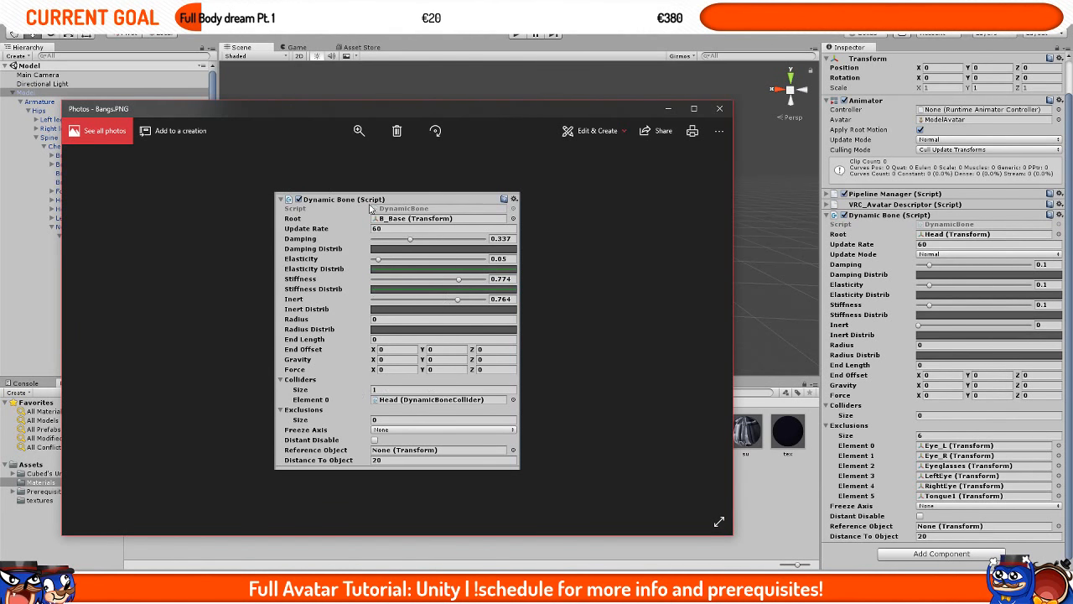
Step: Copy the reference values into the Dynamic Bone: Damping 0.337, Elasticity 0.05, Stiffness 0.774 and Inert 0.764
click(1039, 264)
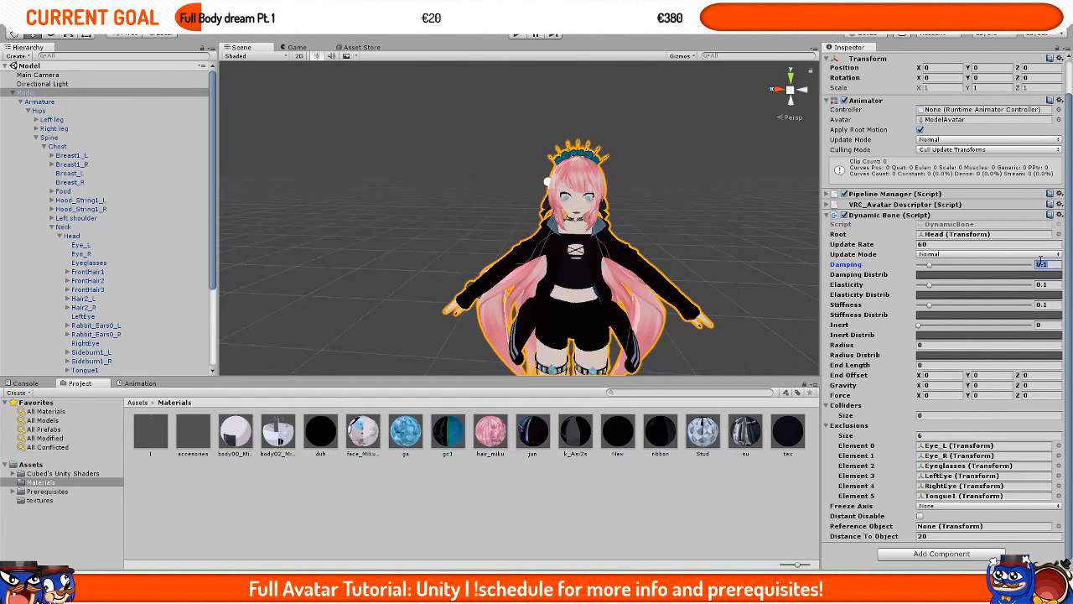
text(0.337)
key(alt+Tab)
click(1044, 284)
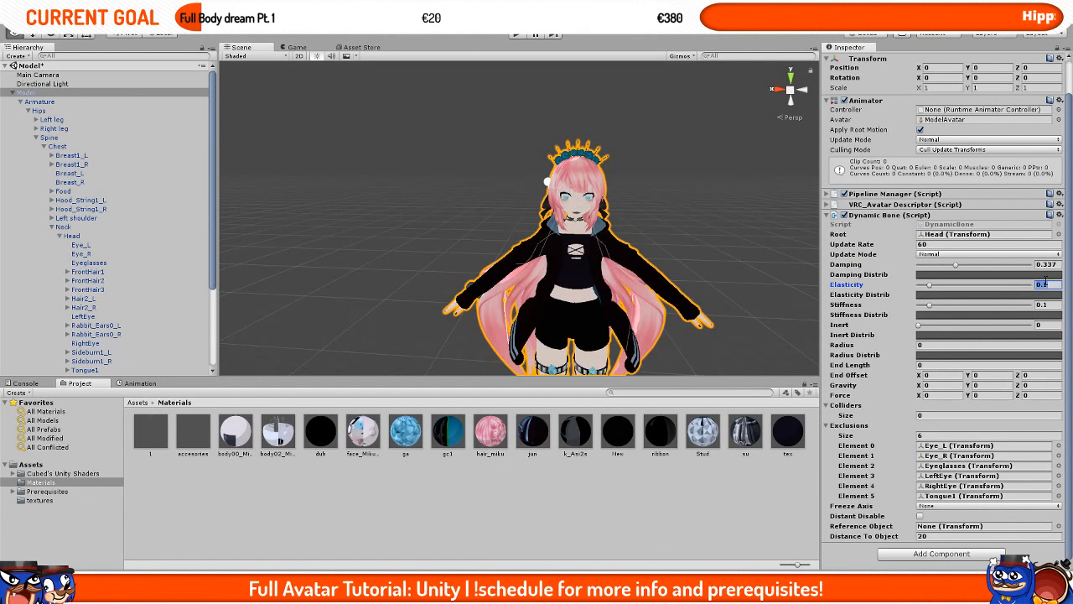
text(0.05)
key(alt+Tab)
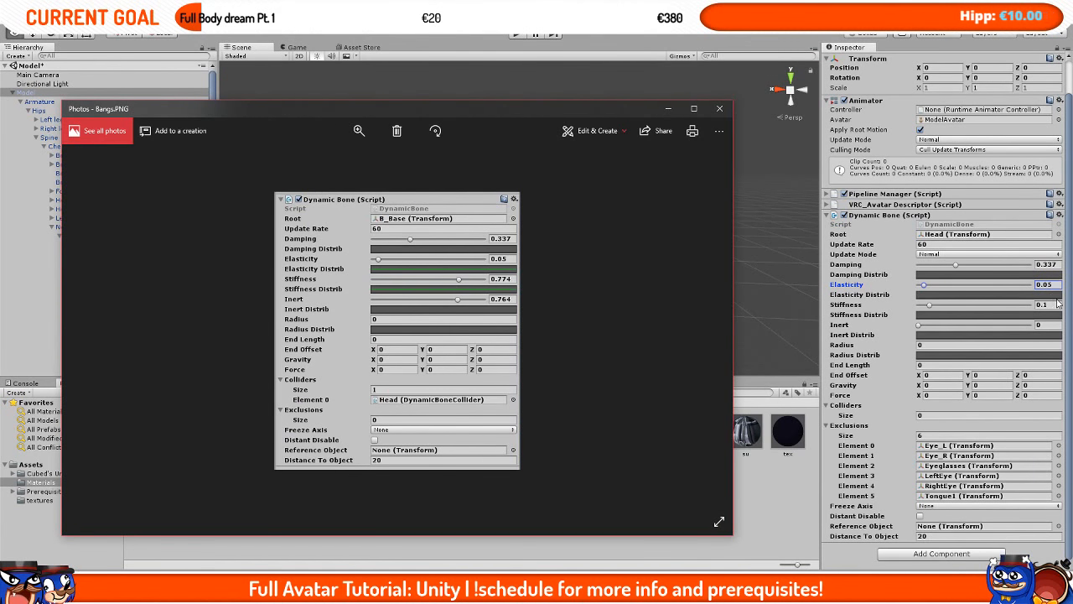
click(1048, 304)
text(0.774)
key(alt+Tab)
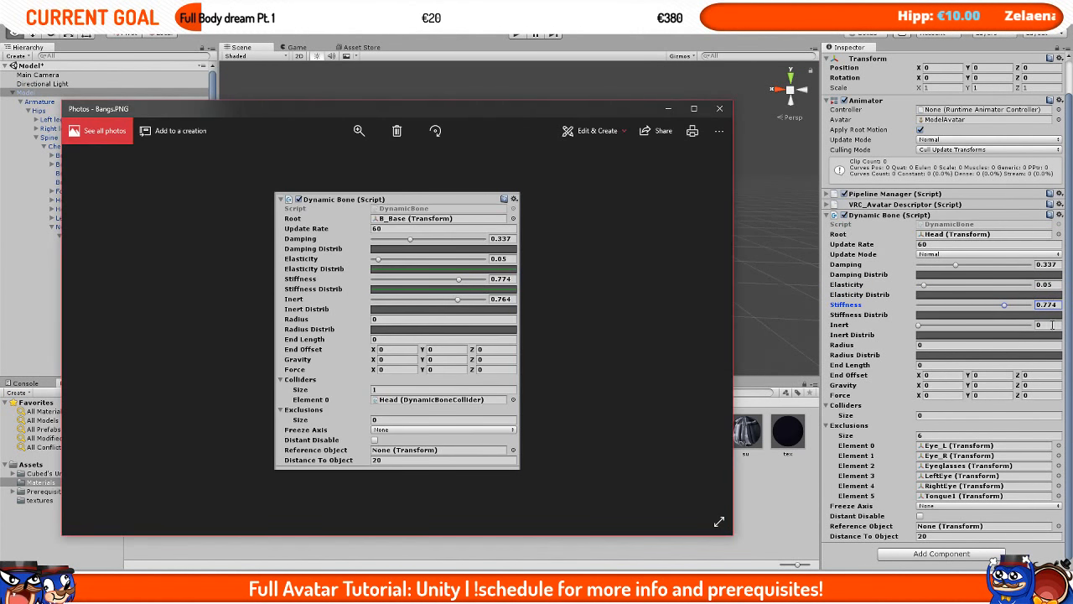
click(1048, 325)
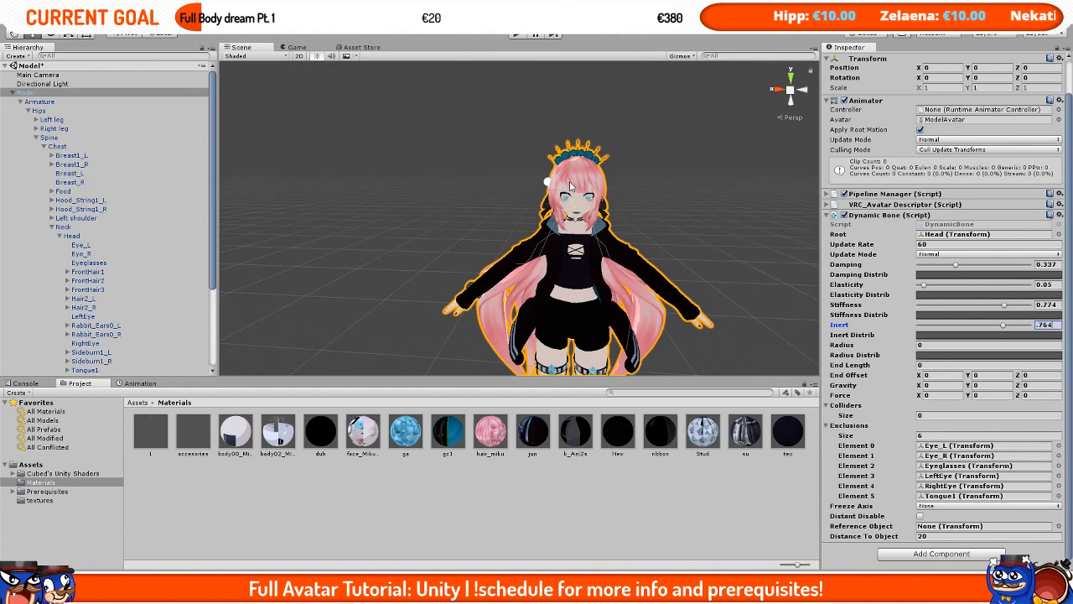
Step: Enter play mode, move the model sideways in the Scene view to test the hair, and exit play mode
click(512, 36)
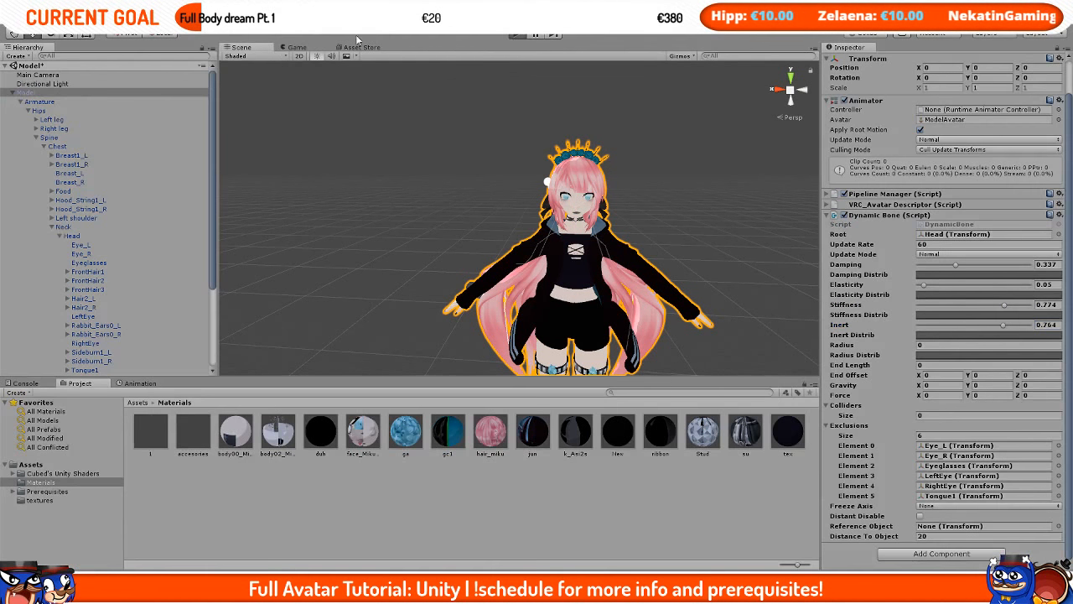
click(252, 48)
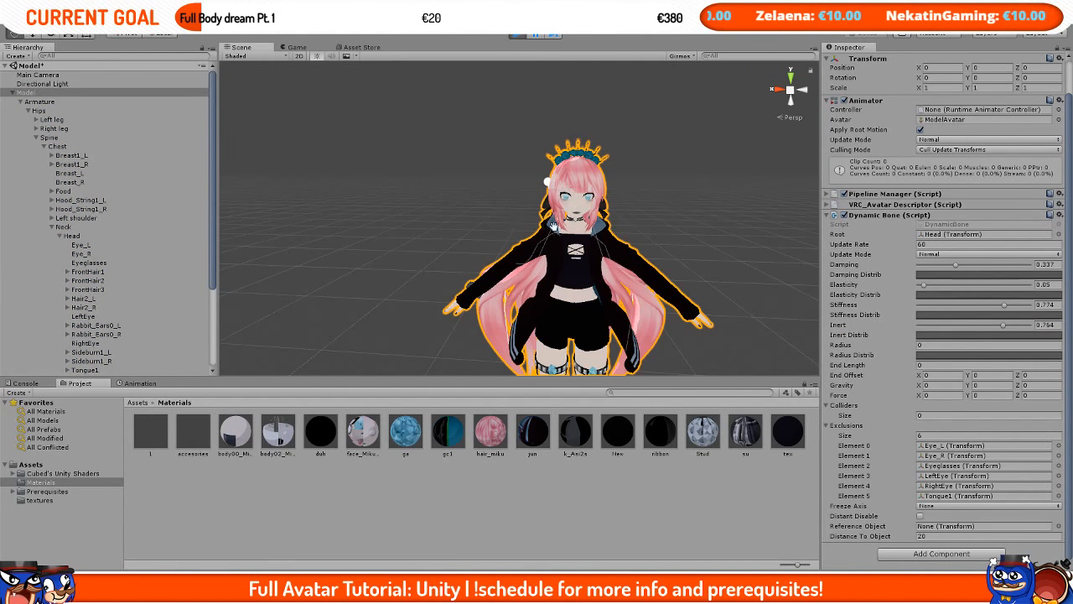
scroll(460, 344, down, 3)
drag(463, 355, 496, 356)
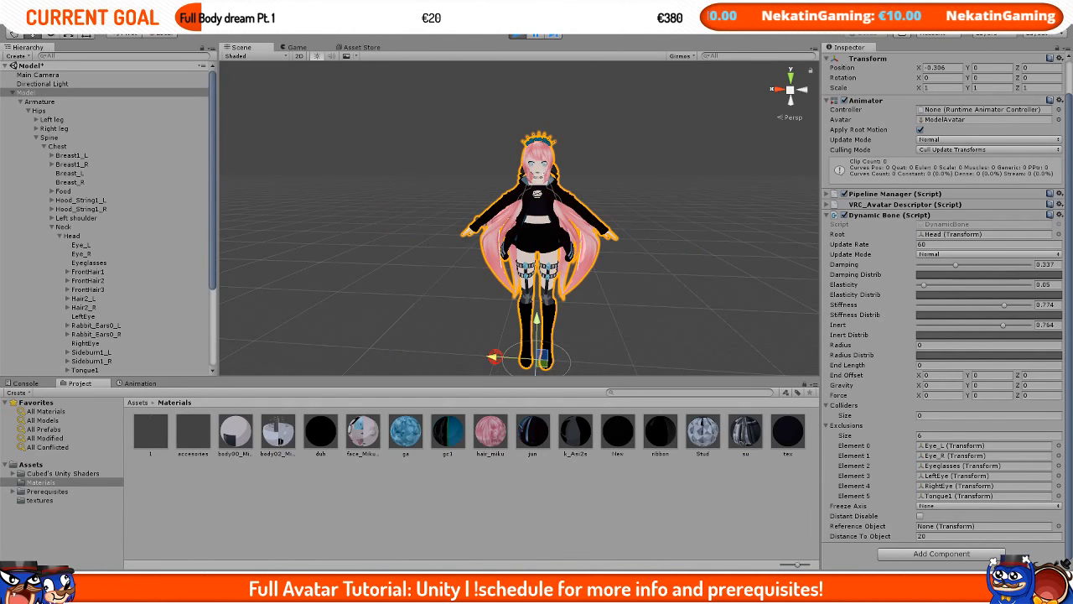
click(516, 33)
scroll(581, 168, up, 4)
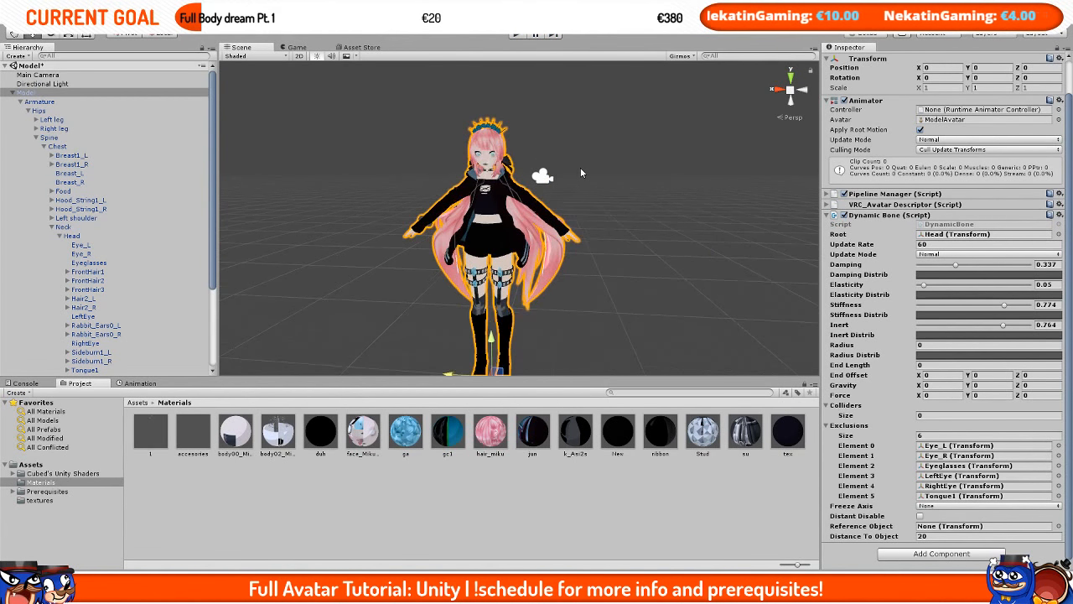
Step: Set the Dynamic Bone's Damping to 0.5, Elasticity to 0.1, Stiffness to 0.1 and Inert to 0.95
key(alt+Tab)
click(710, 115)
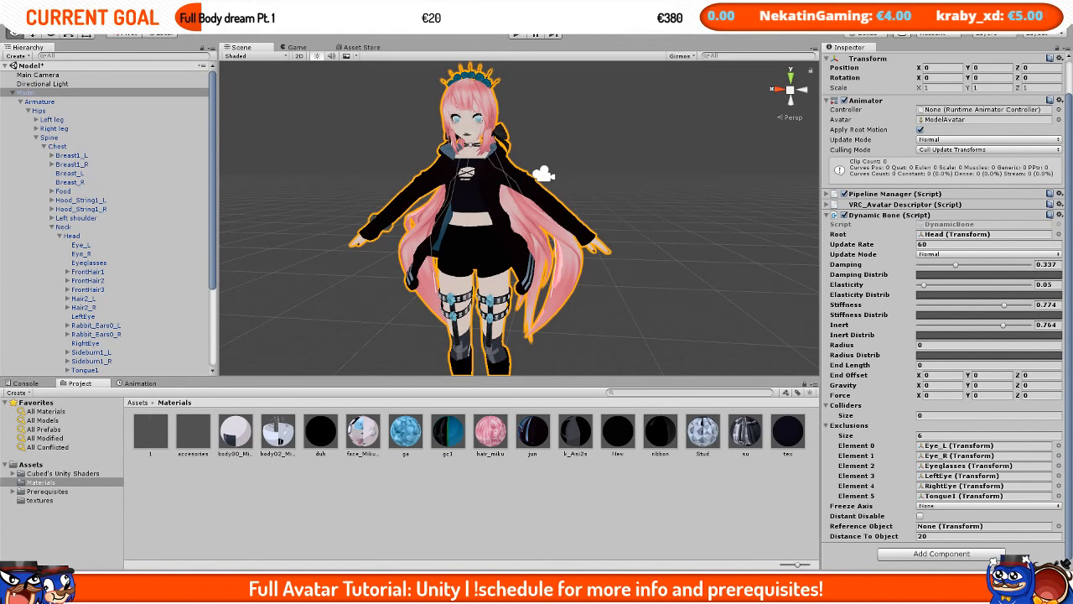
key(alt+Tab)
drag(473, 112, 0, 112)
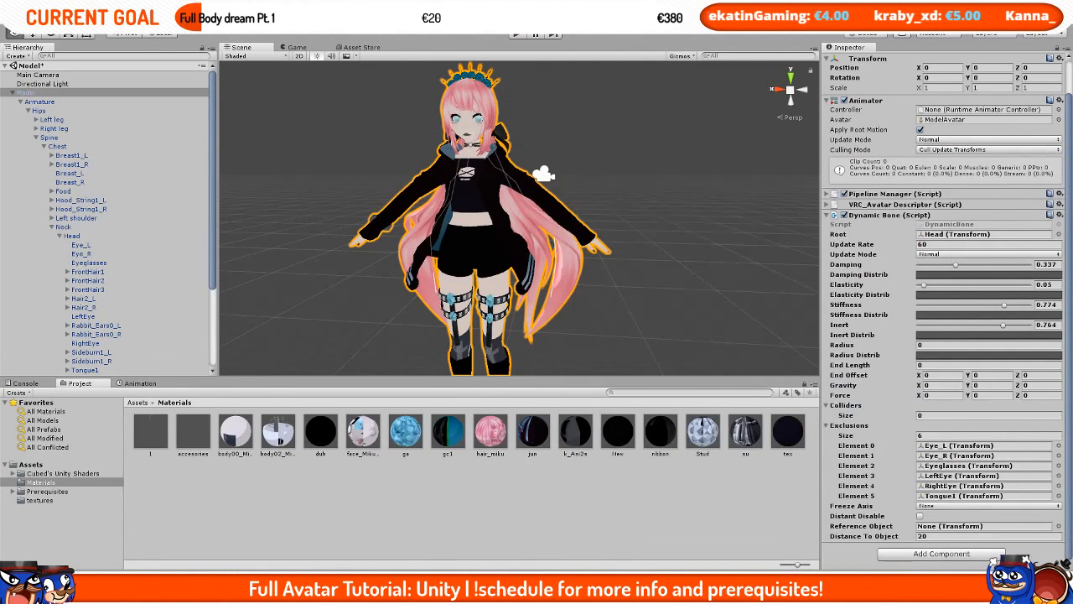
drag(1072, 174, 1072, 125)
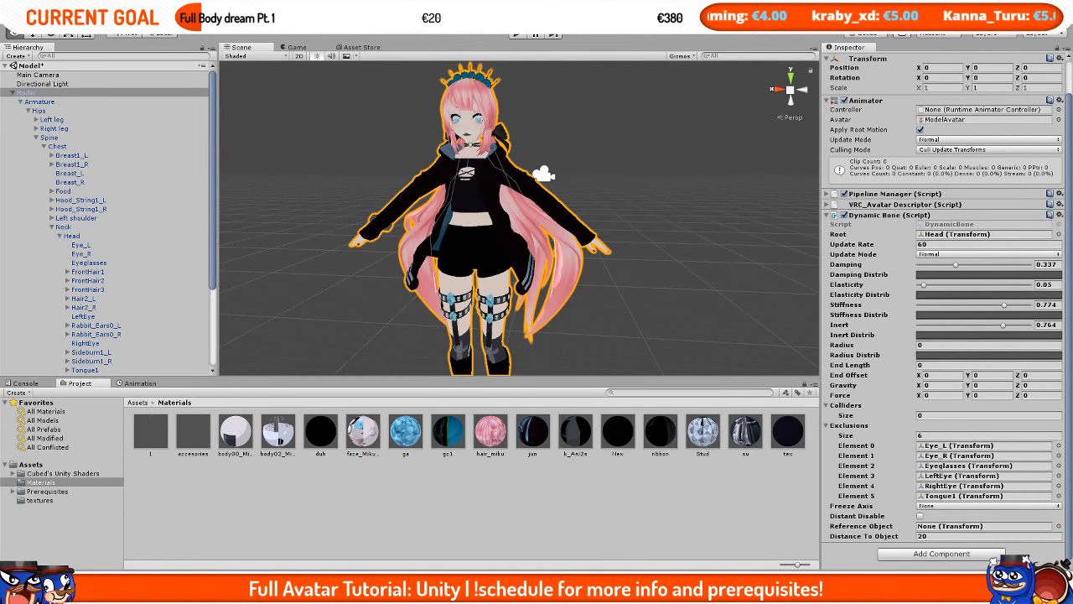
click(1048, 264)
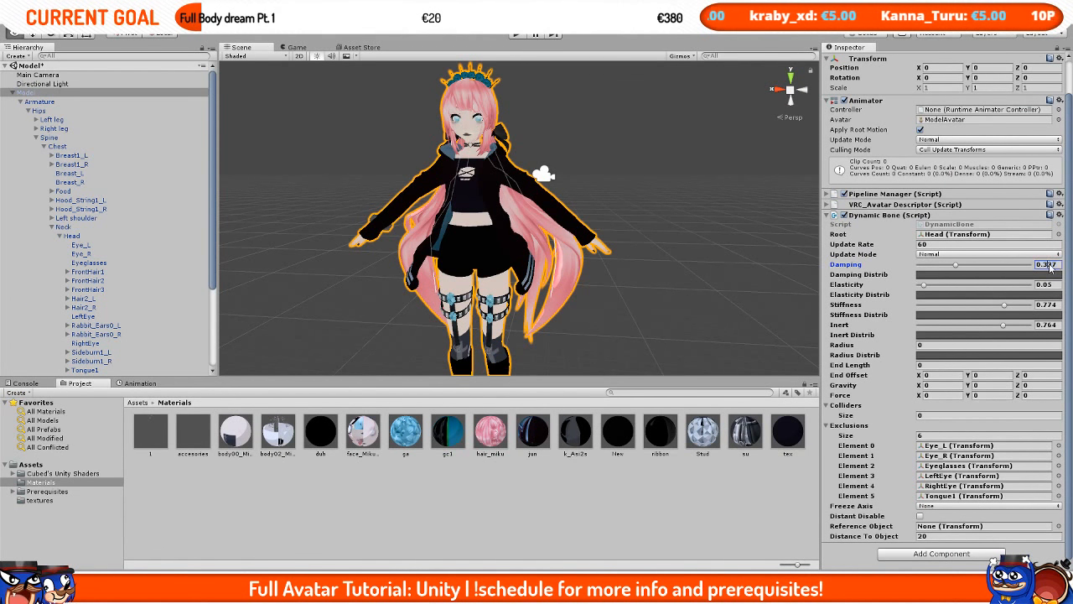
double_click(1048, 265)
text(0.5)
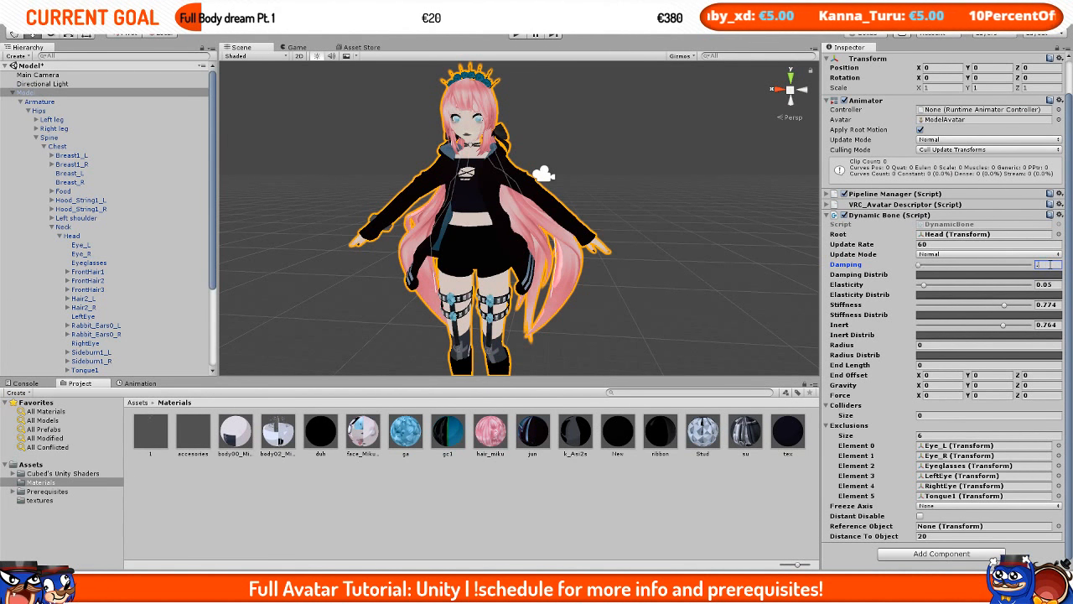
key(Tab)
text(0.1)
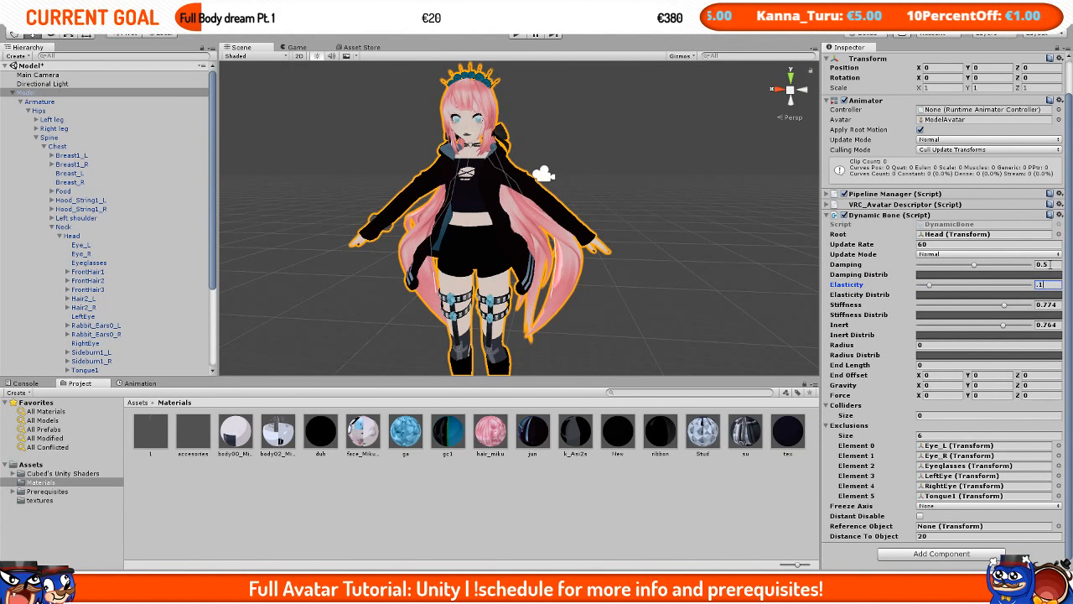
key(Tab)
text(0.1)
key(Tab)
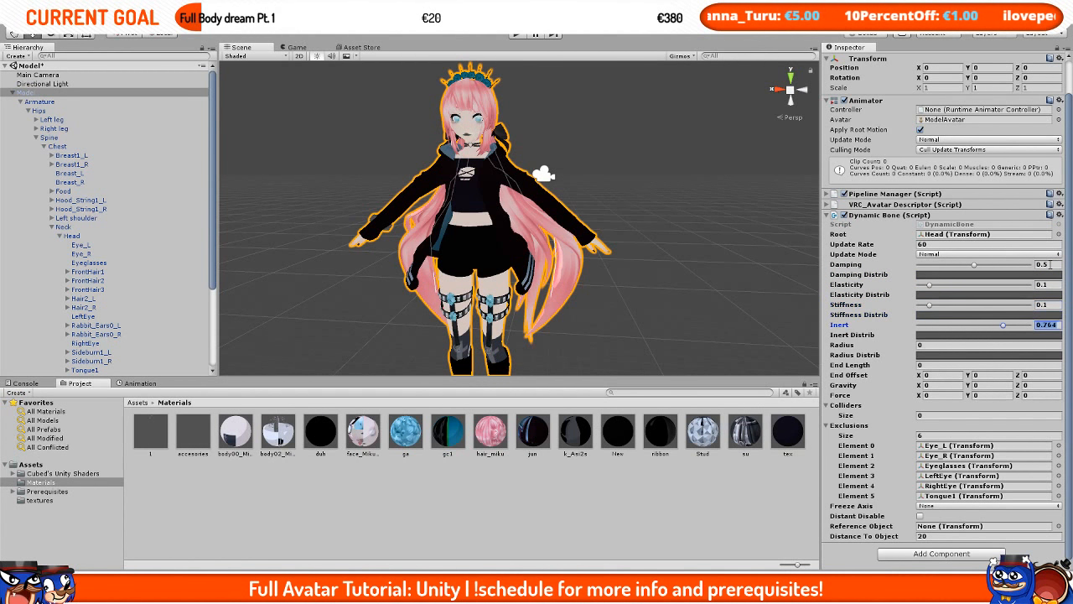
text(.95)
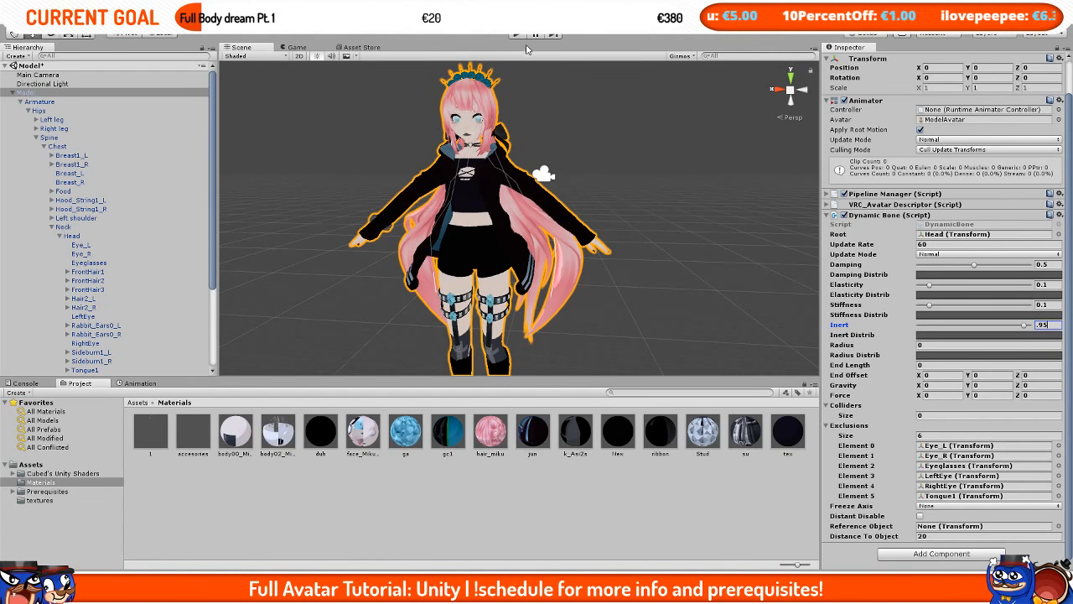
Step: Test the hair again in play mode by moving the model sideways, then lower Inert to about 0.567
click(520, 36)
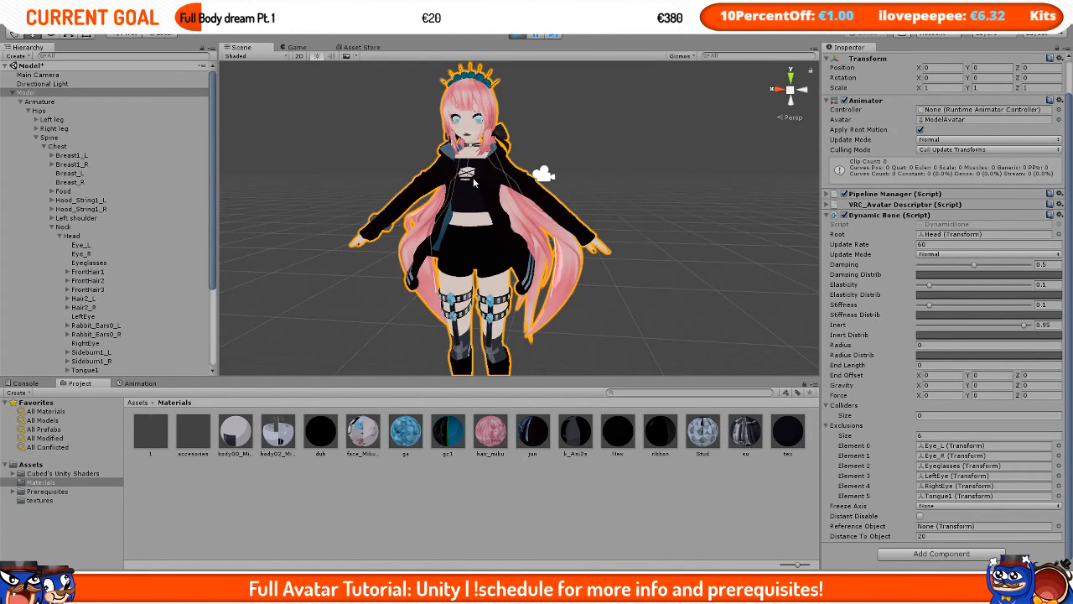
drag(464, 357, 415, 371)
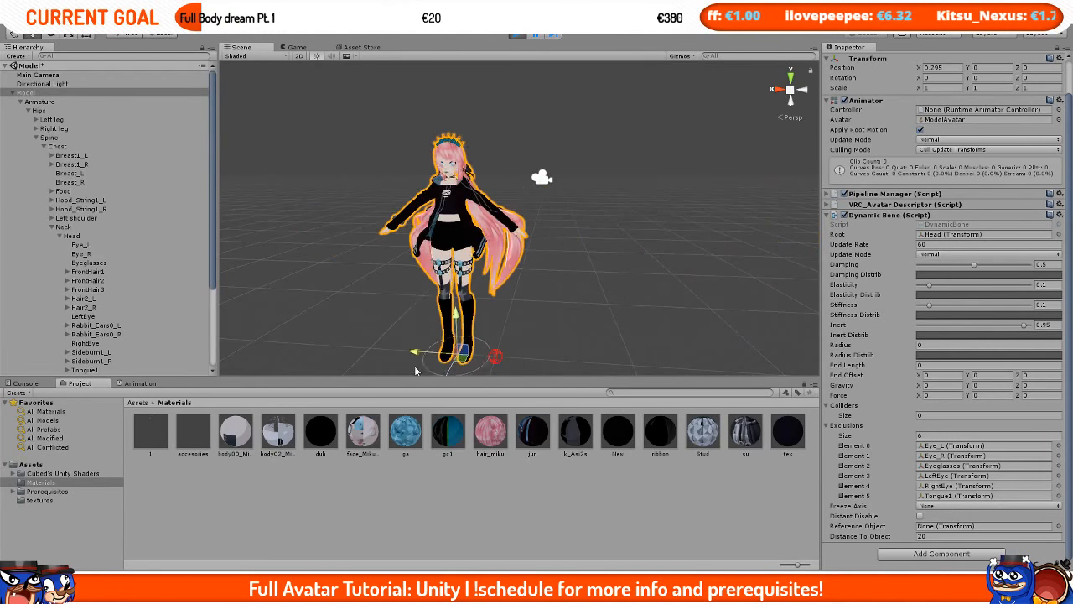
click(517, 36)
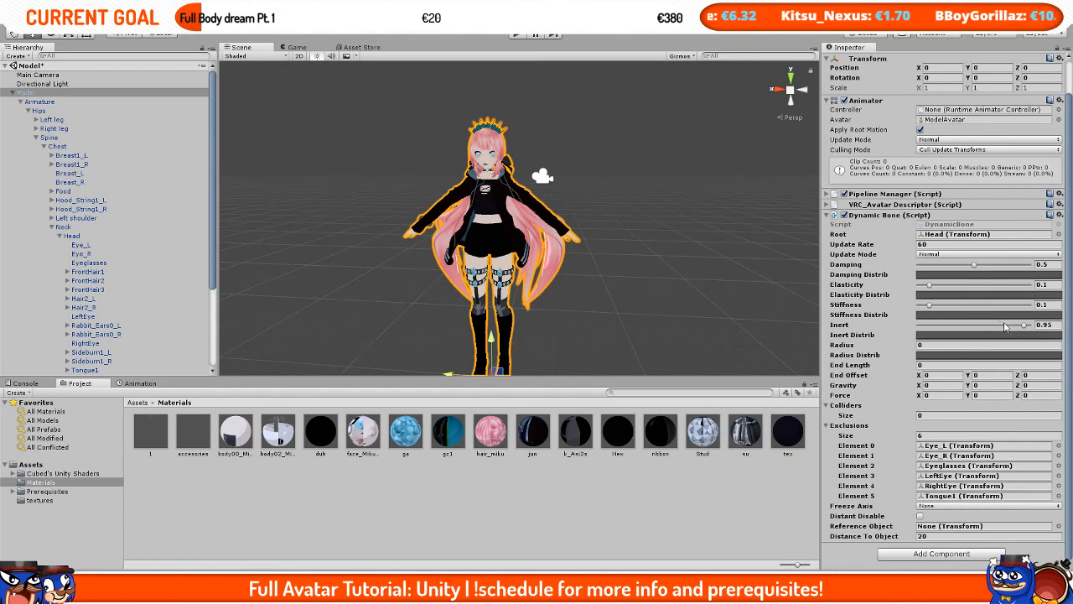
drag(1006, 326, 983, 334)
Step: In play mode, raise Damping to about 0.736 and lower Inert to about 0.49 while moving the model to test the hair
click(517, 35)
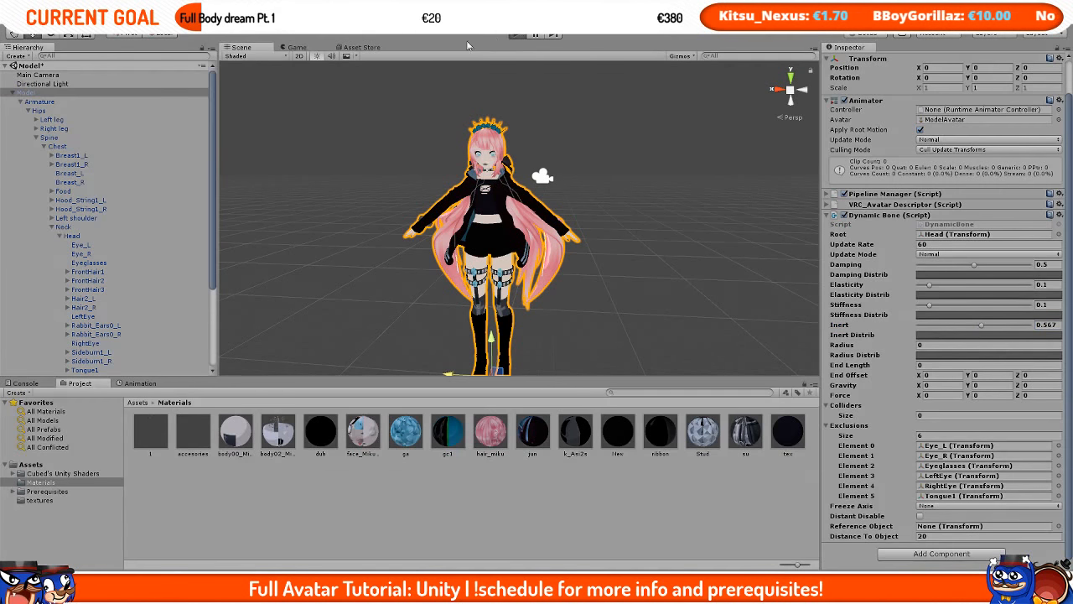
click(254, 50)
scroll(467, 316, down, 2)
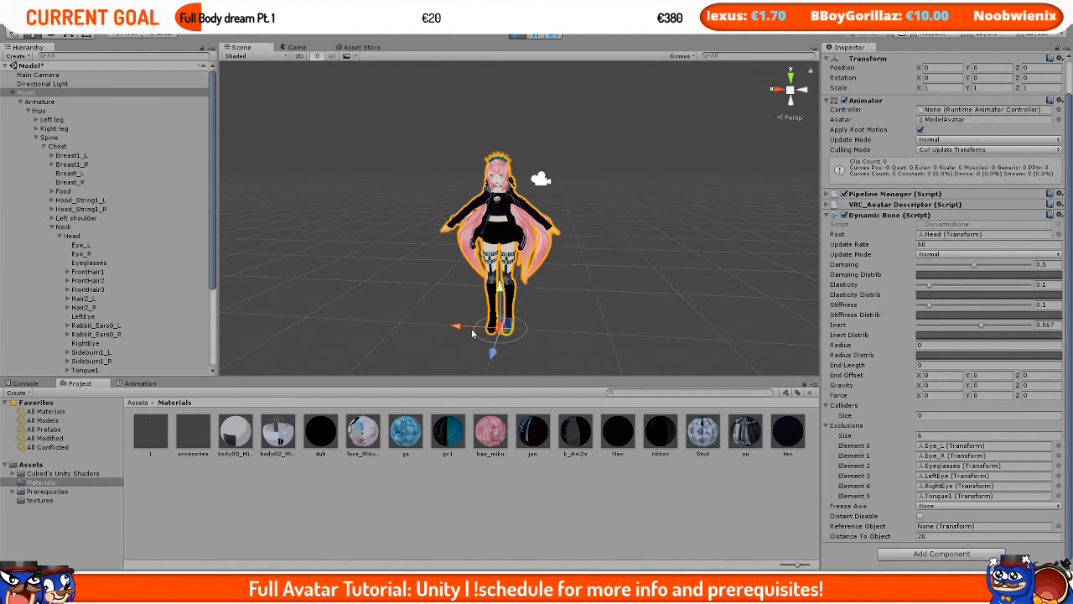
mouse_move(482, 332)
mouse_down()
mouse_move(582, 332)
mouse_move(420, 340)
mouse_move(462, 341)
mouse_up()
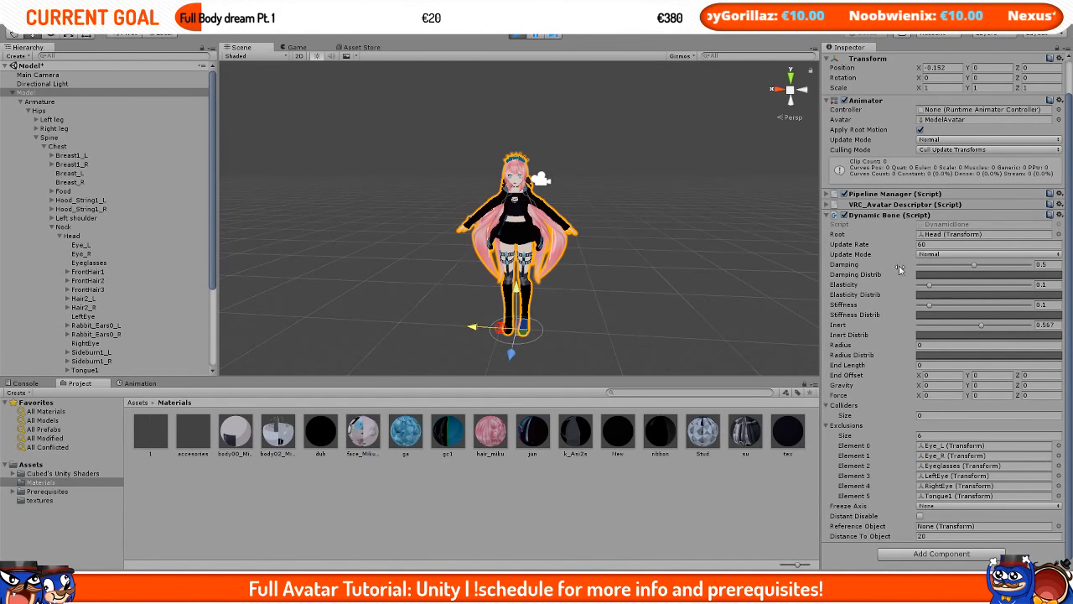
drag(974, 266, 995, 268)
drag(979, 319, 976, 328)
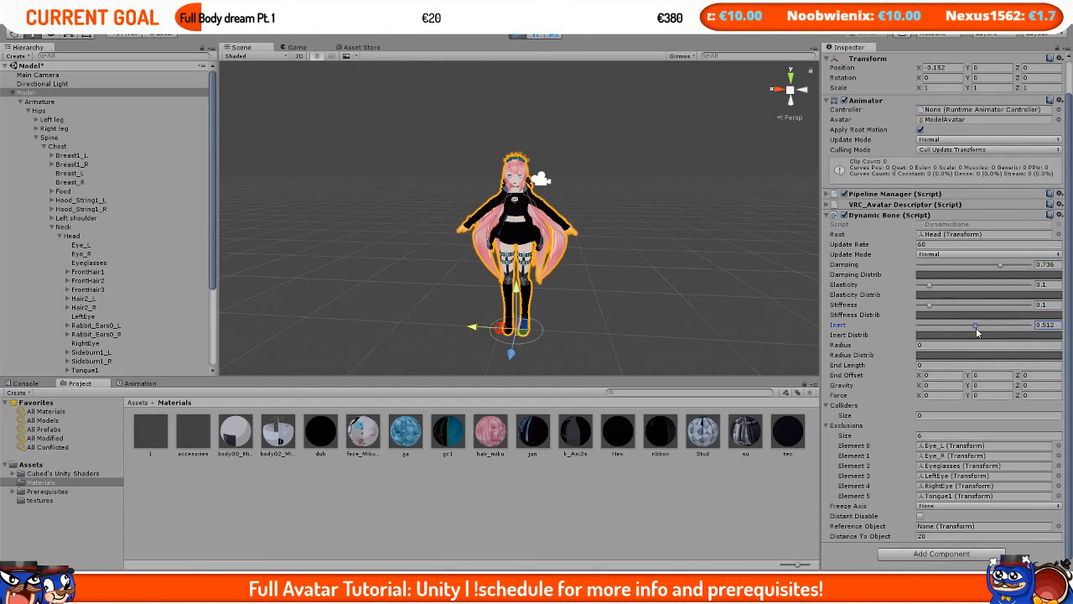
drag(480, 330, 437, 436)
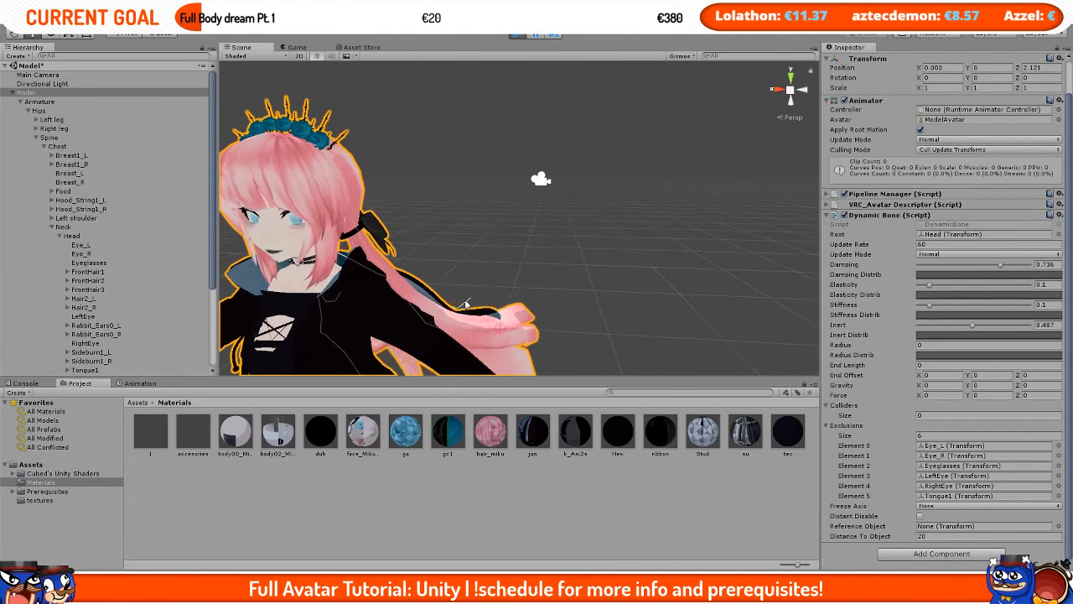
key(ctrl+z)
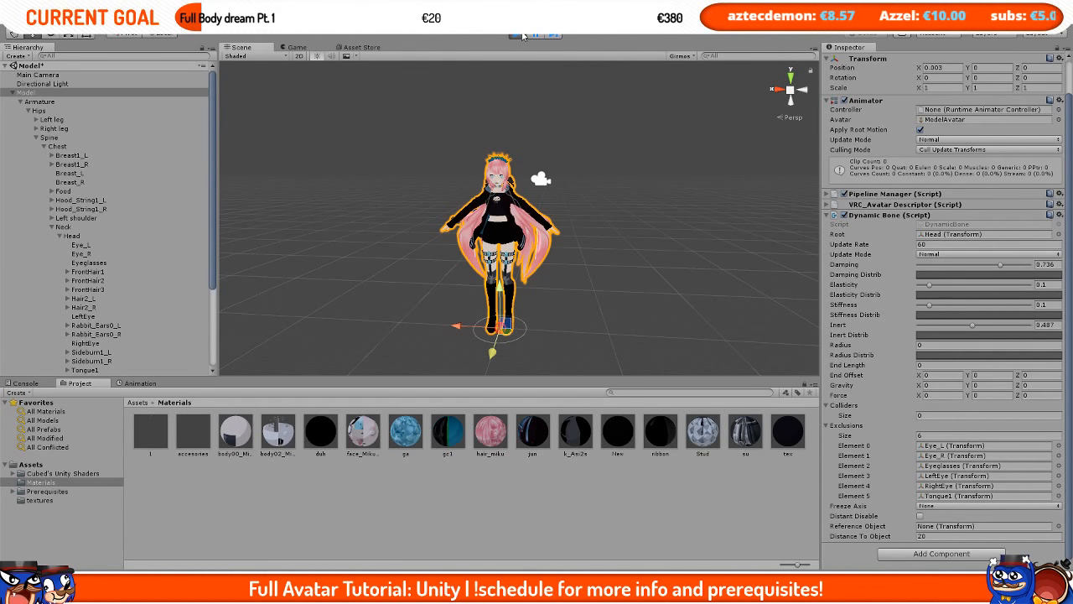
Step: Copy the Dynamic Bone component with its play-mode values and exit play mode
click(1059, 216)
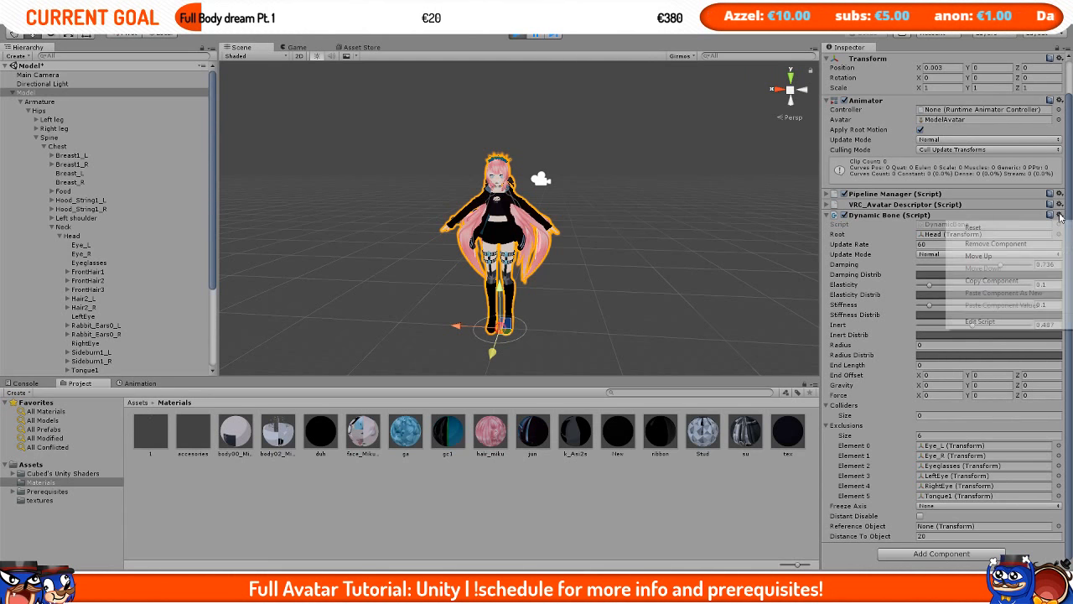
click(1016, 282)
click(515, 35)
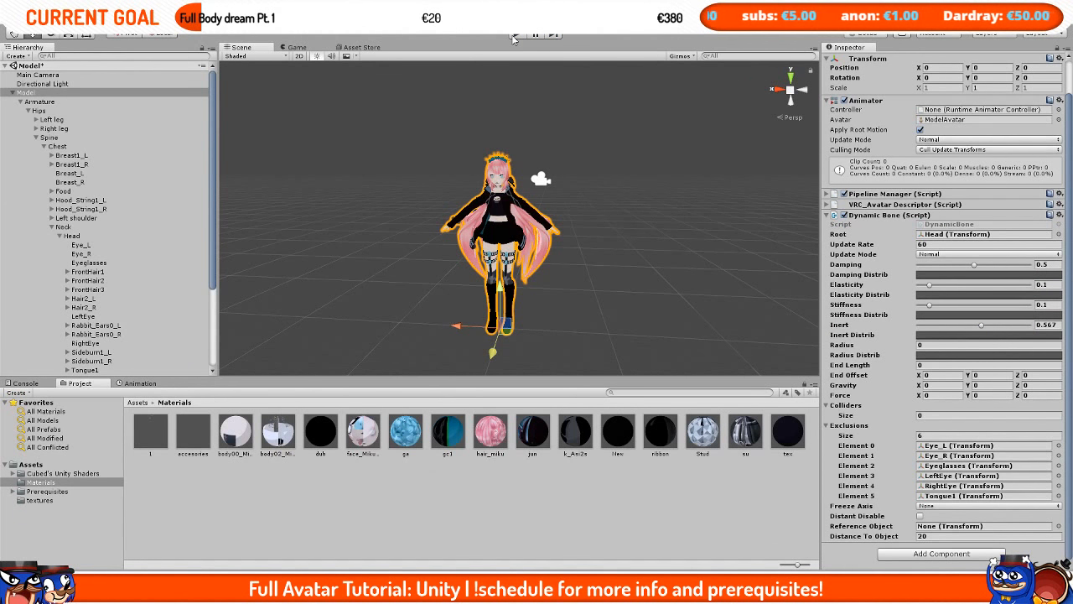
Step: Paste the copied play-mode values into the hair's Dynamic Bone component
click(1060, 216)
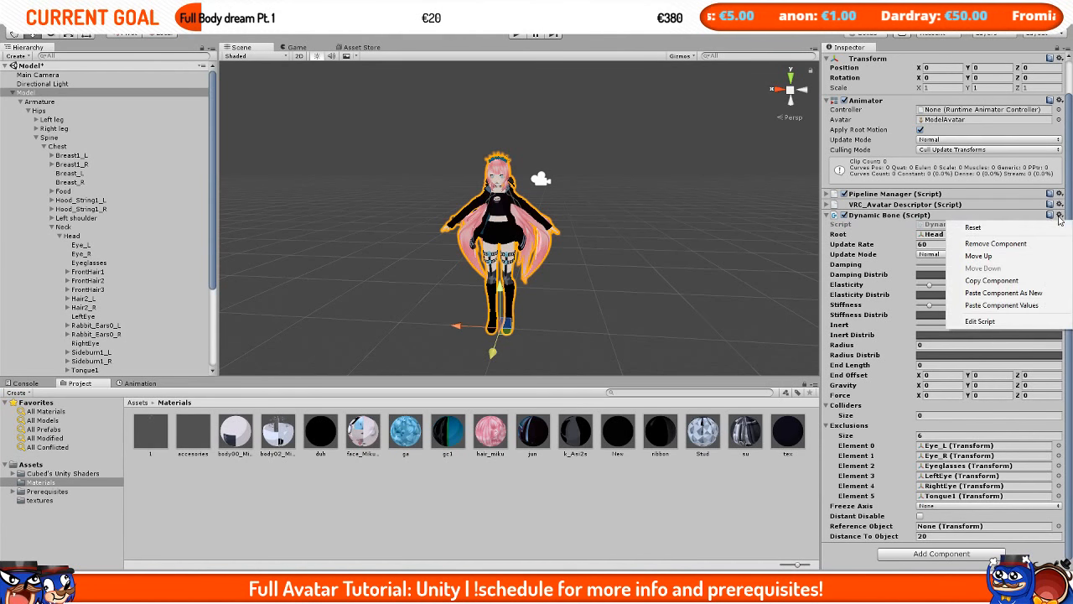
click(1001, 305)
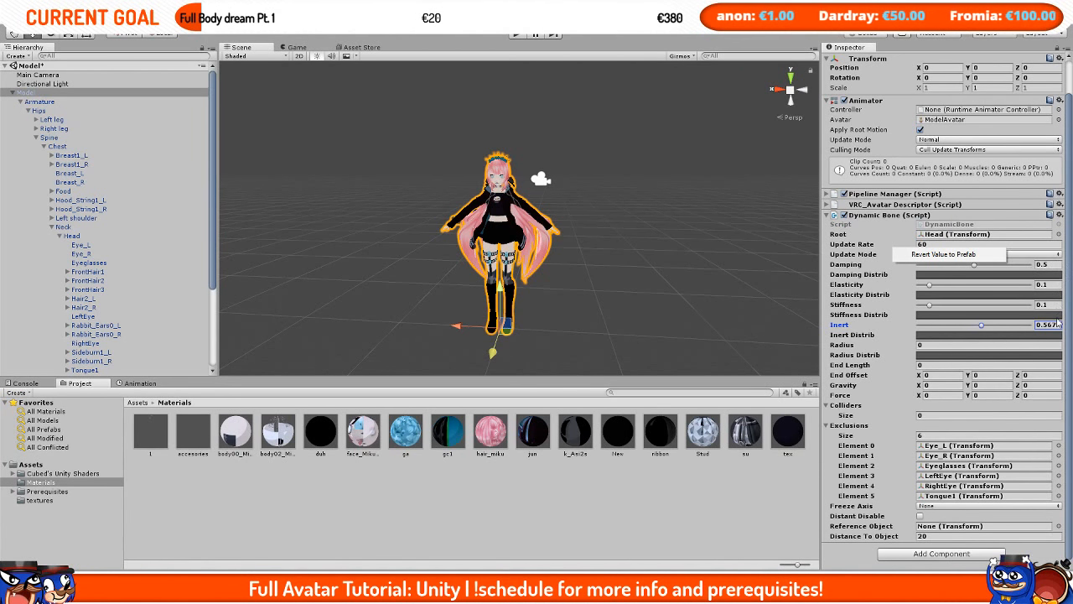
click(1059, 216)
click(998, 302)
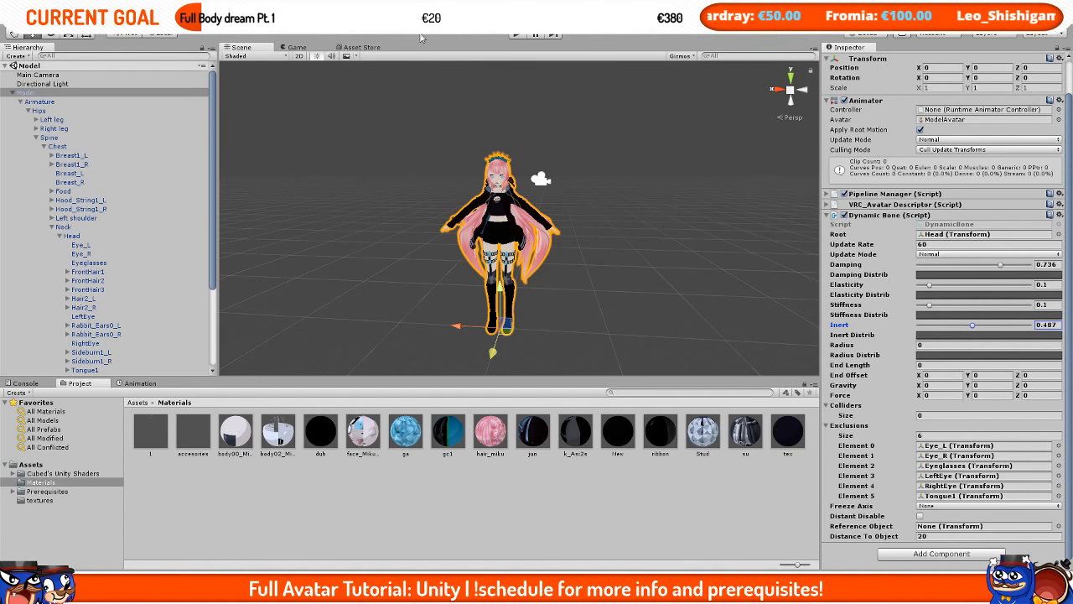
Step: Add a Dynamic Bone Collider to the left hand's MiddleFinger1_L bone
scroll(519, 258, up, 5)
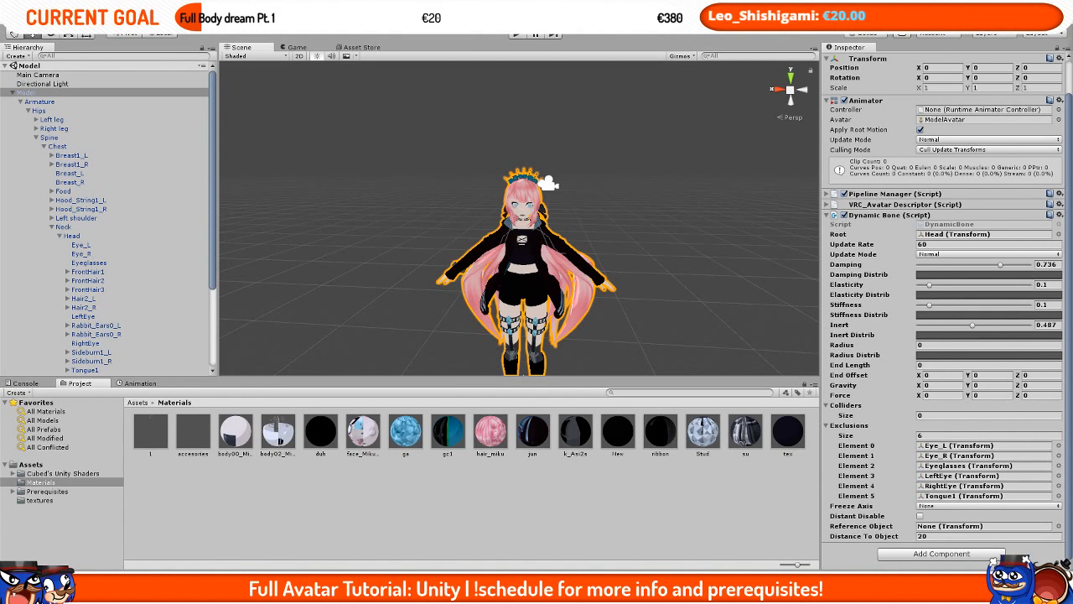
scroll(671, 222, up, 5)
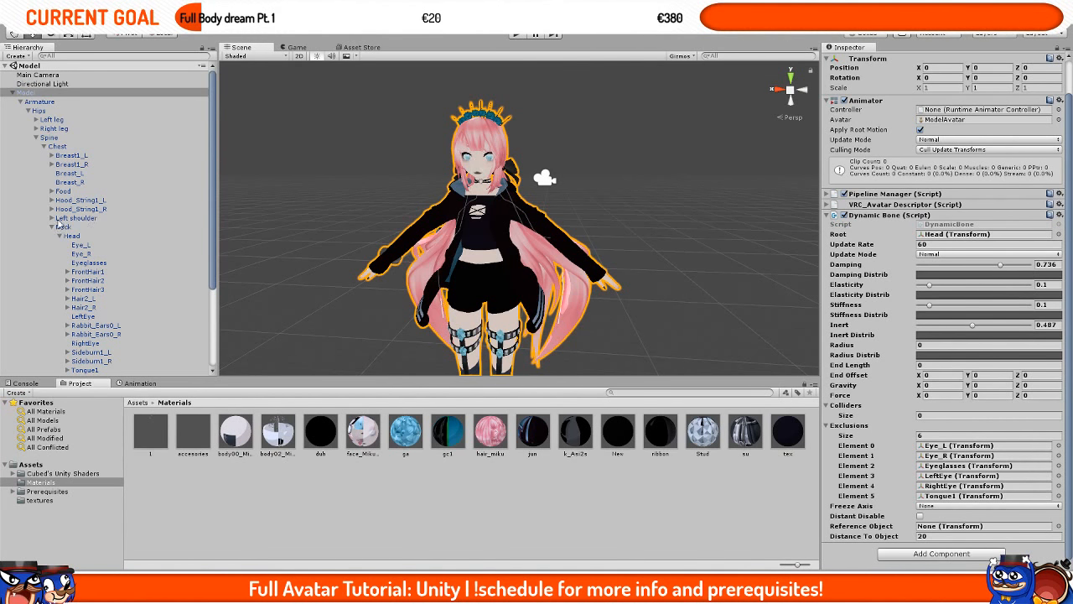
scroll(61, 224, down, 3)
scroll(667, 270, up, 3)
scroll(592, 226, up, 3)
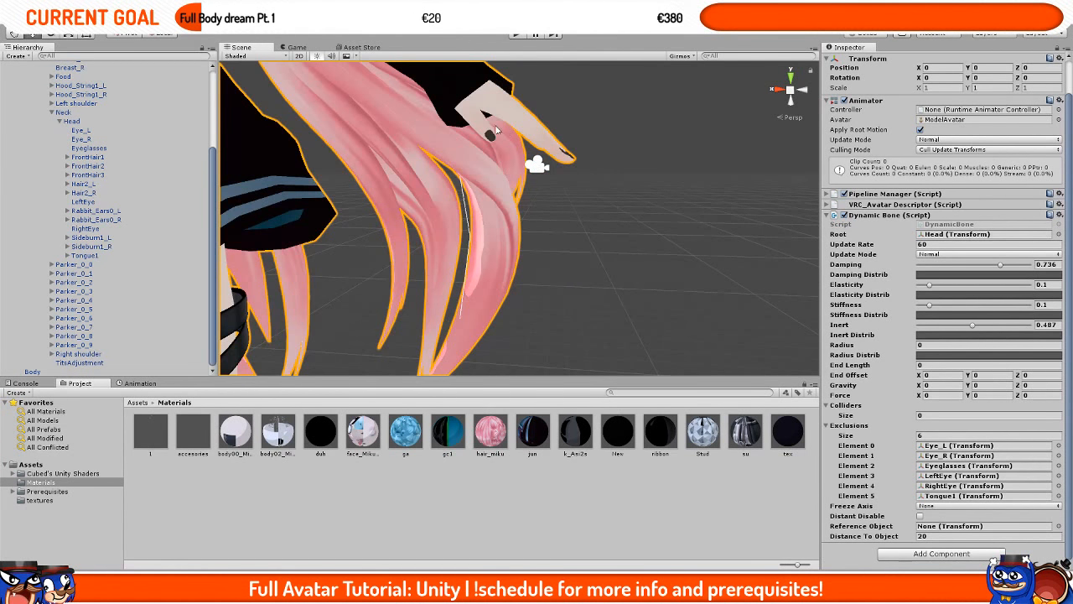
scroll(428, 223, down, 4)
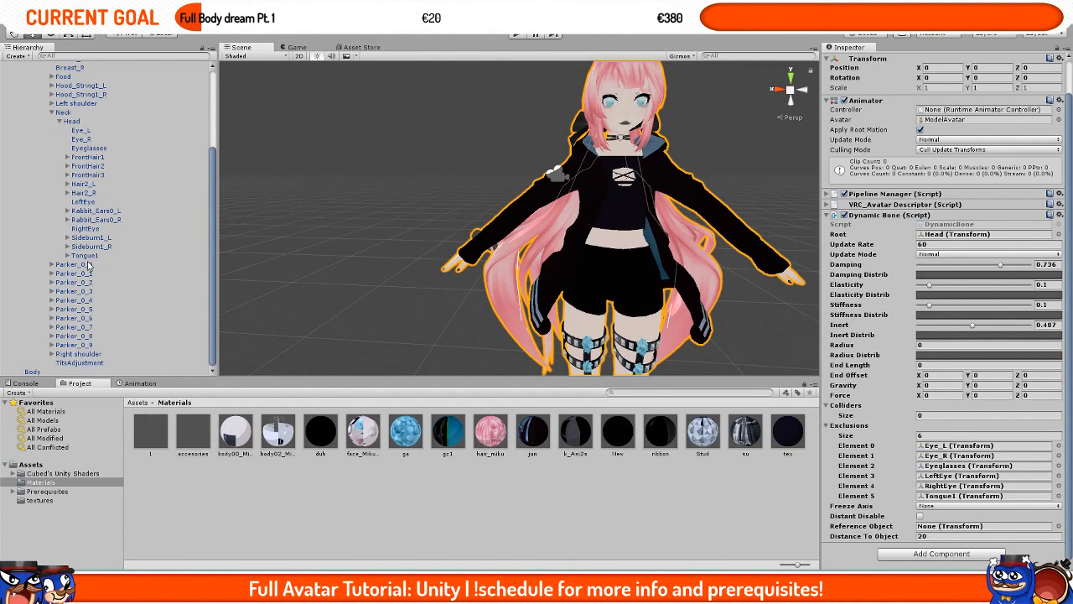
scroll(92, 251, up, 4)
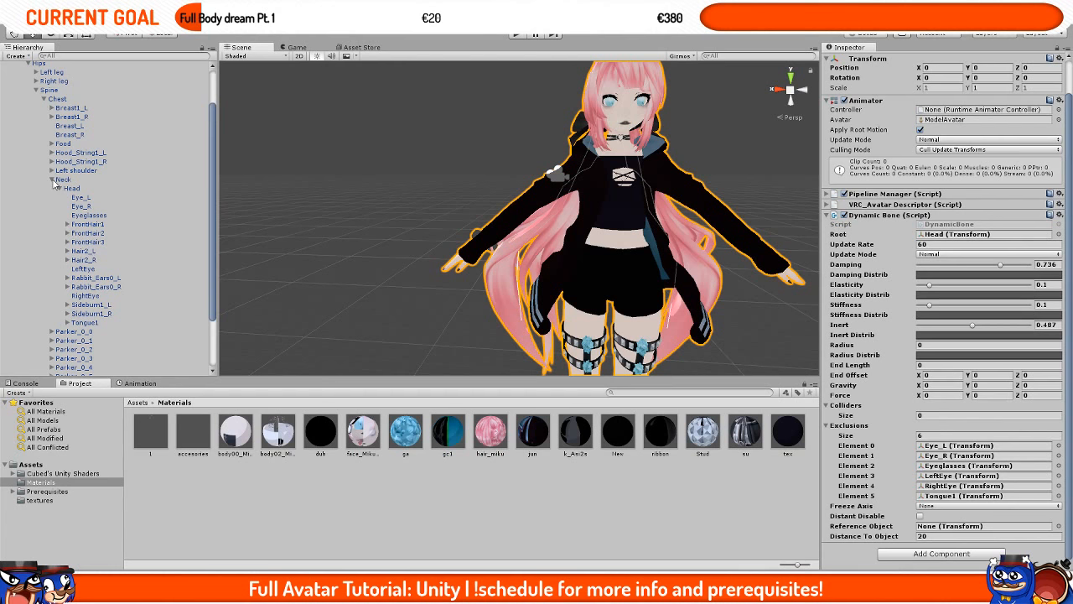
click(52, 180)
click(52, 217)
click(59, 226)
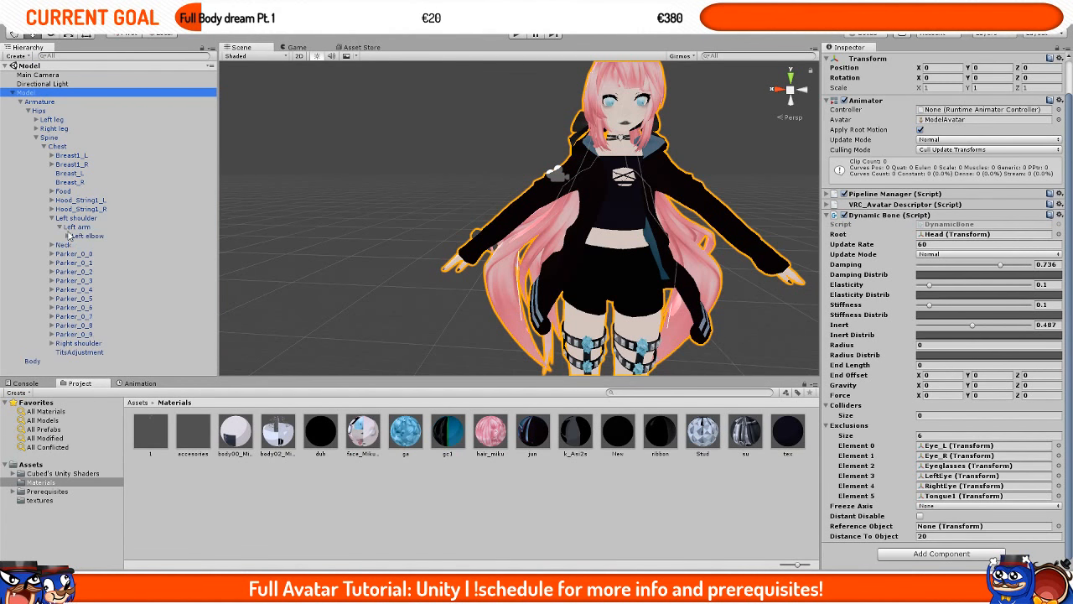
click(67, 236)
click(75, 244)
click(112, 272)
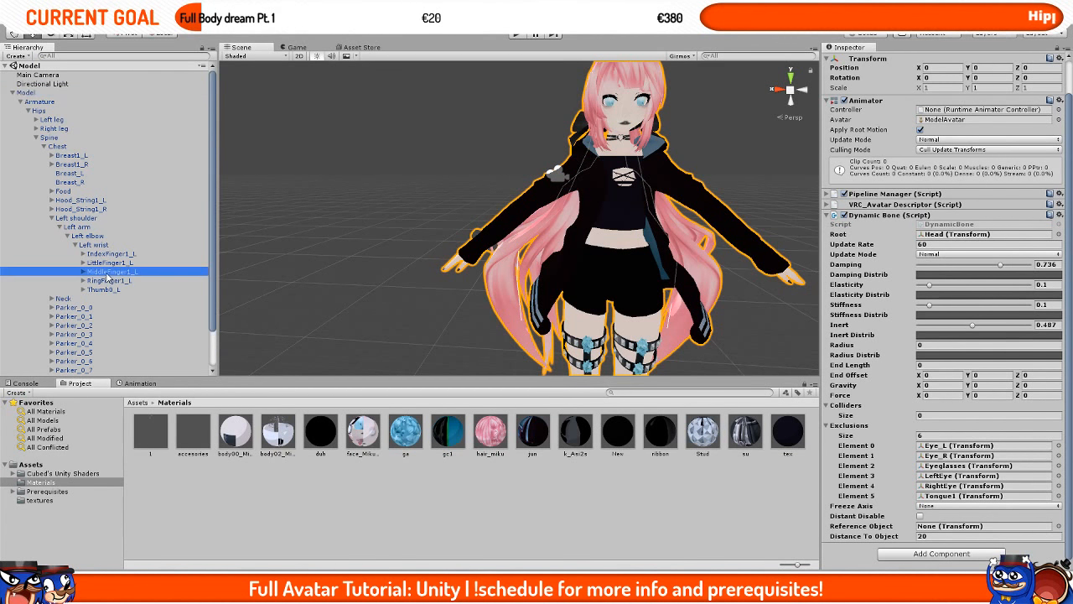
key(f)
click(930, 148)
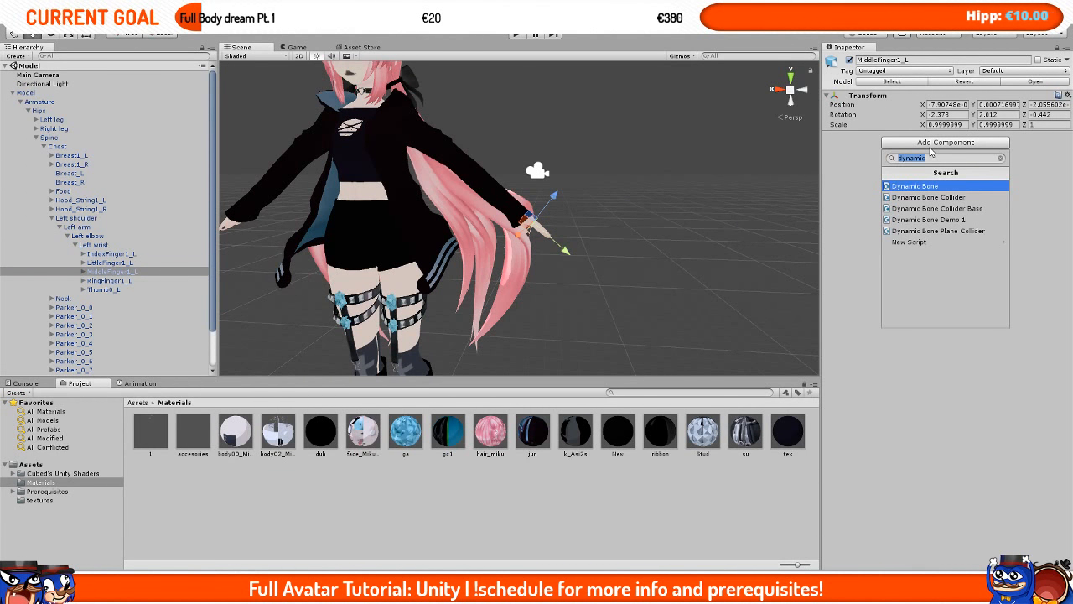
click(930, 198)
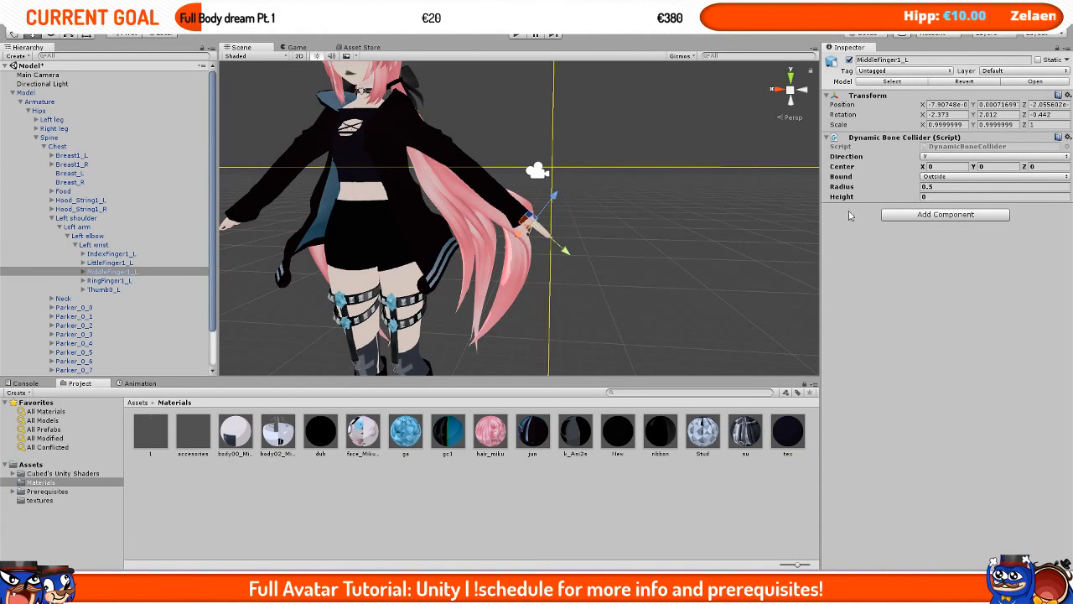
Step: Set the finger collider's Radius to 0.0005 and copy the collider component
scroll(669, 211, down, 3)
scroll(669, 211, up, 4)
click(941, 196)
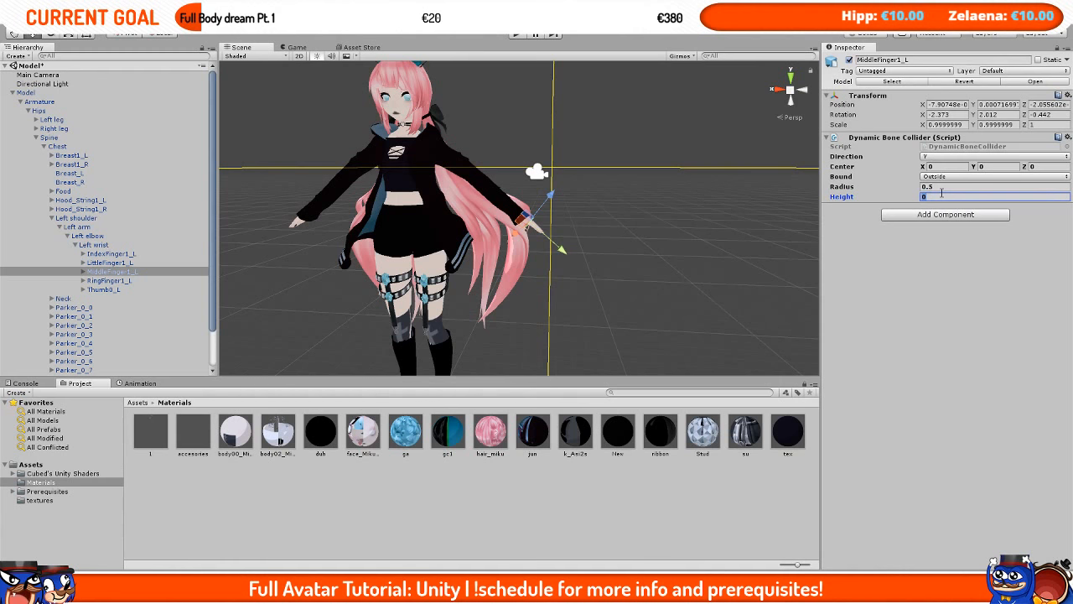
click(943, 187)
text(.0005)
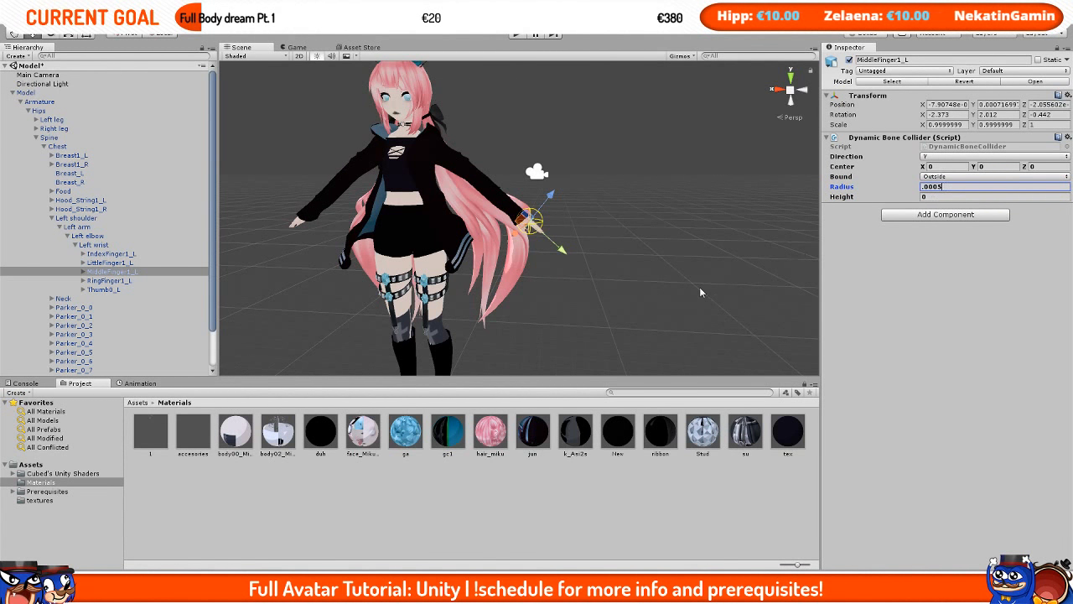
scroll(699, 287, up, 5)
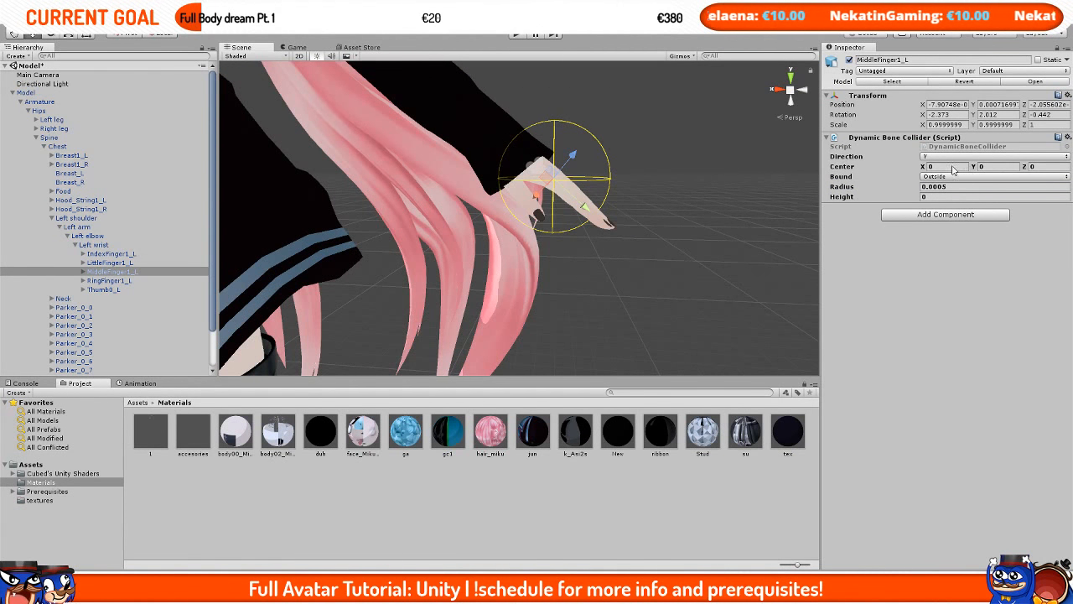
alt+drag(444, 251, 571, 140)
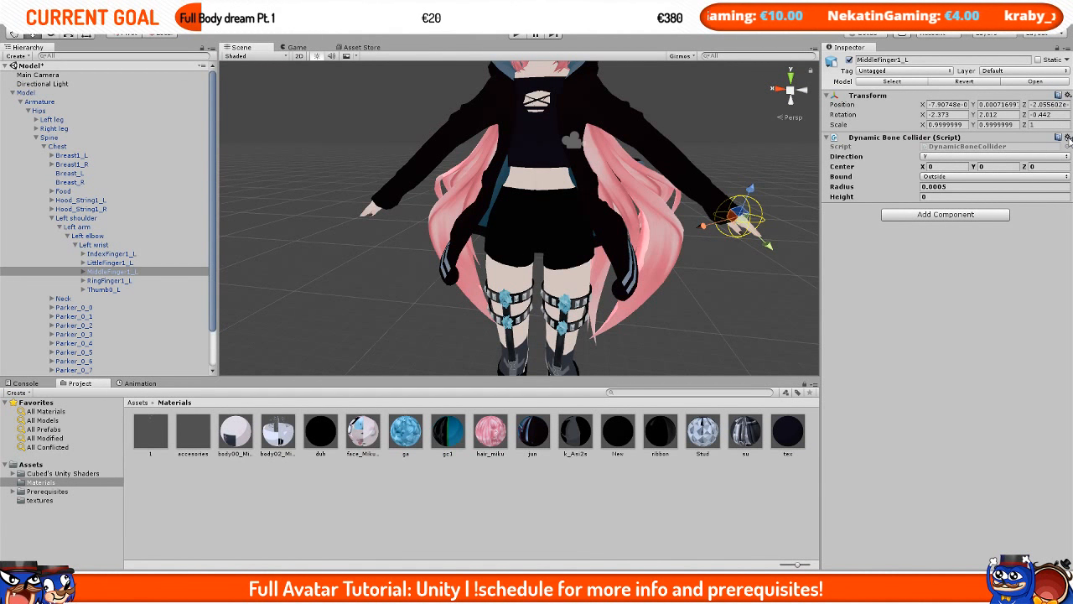
click(1068, 139)
click(997, 206)
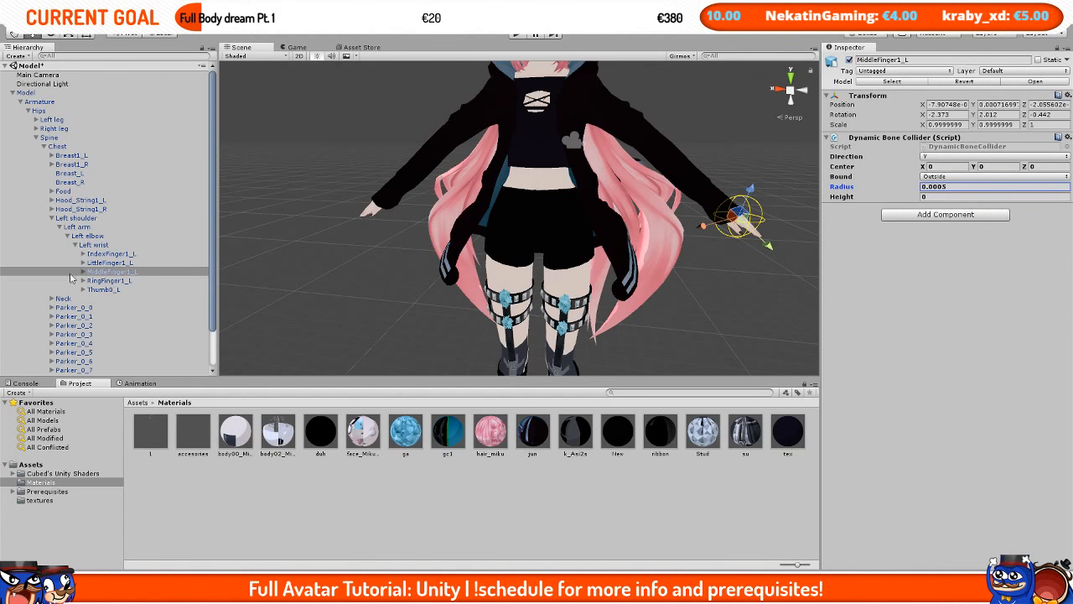
Step: Paste the copied collider as a new component onto the right hand's MiddleFinger1_R bone
scroll(47, 209, down, 2)
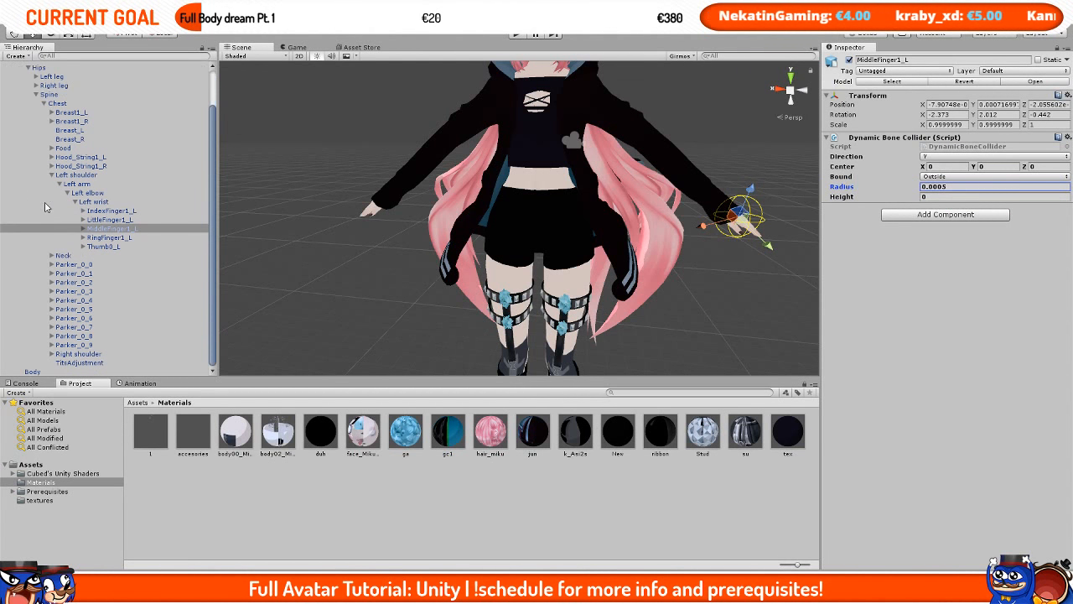
click(51, 353)
click(60, 353)
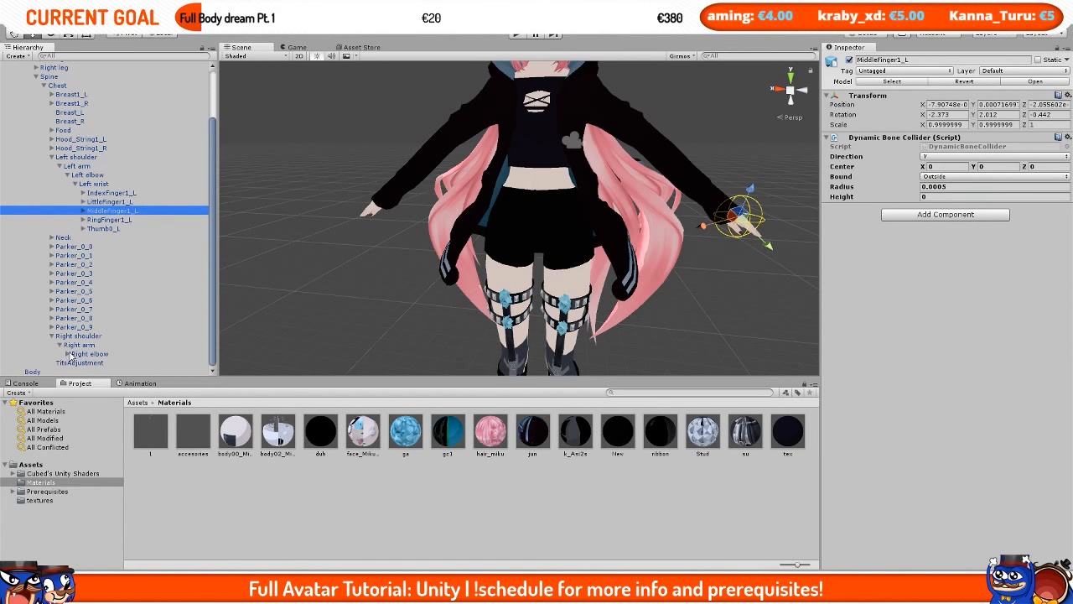
click(67, 354)
click(76, 354)
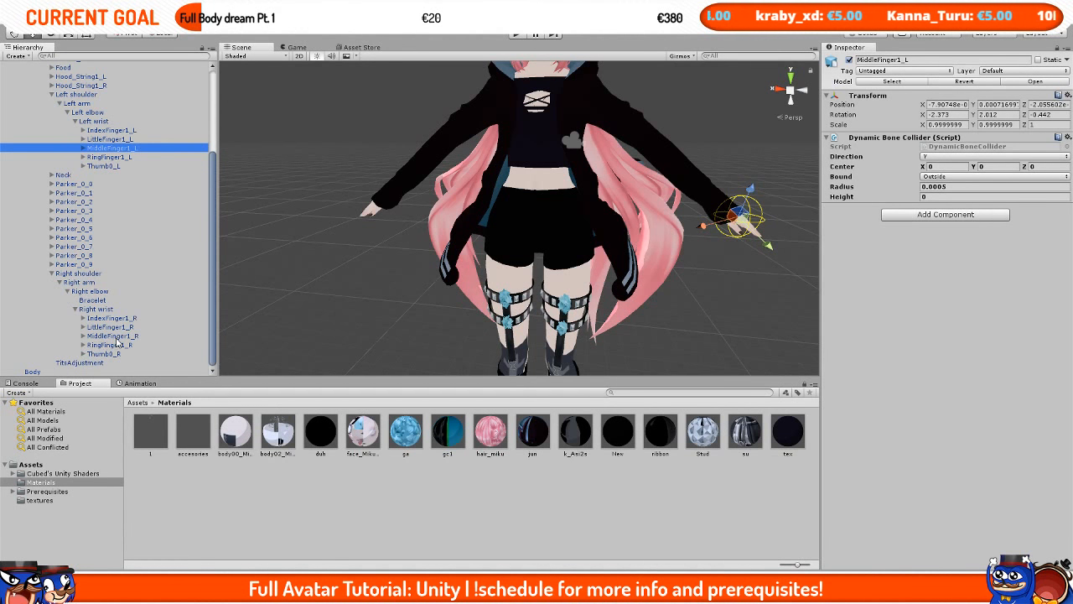
click(114, 336)
click(961, 144)
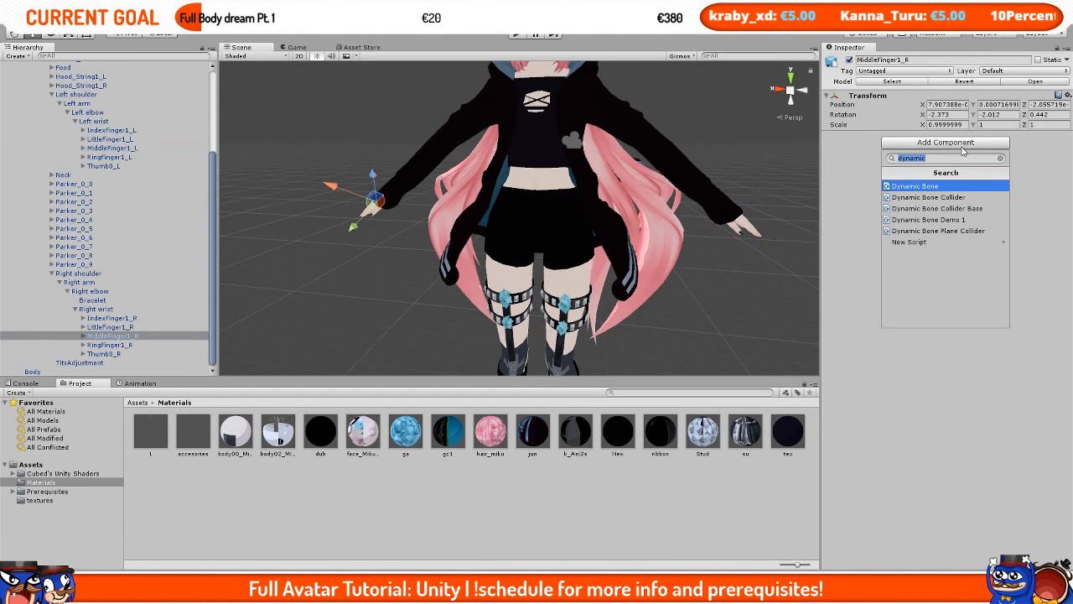
click(1057, 96)
click(1023, 174)
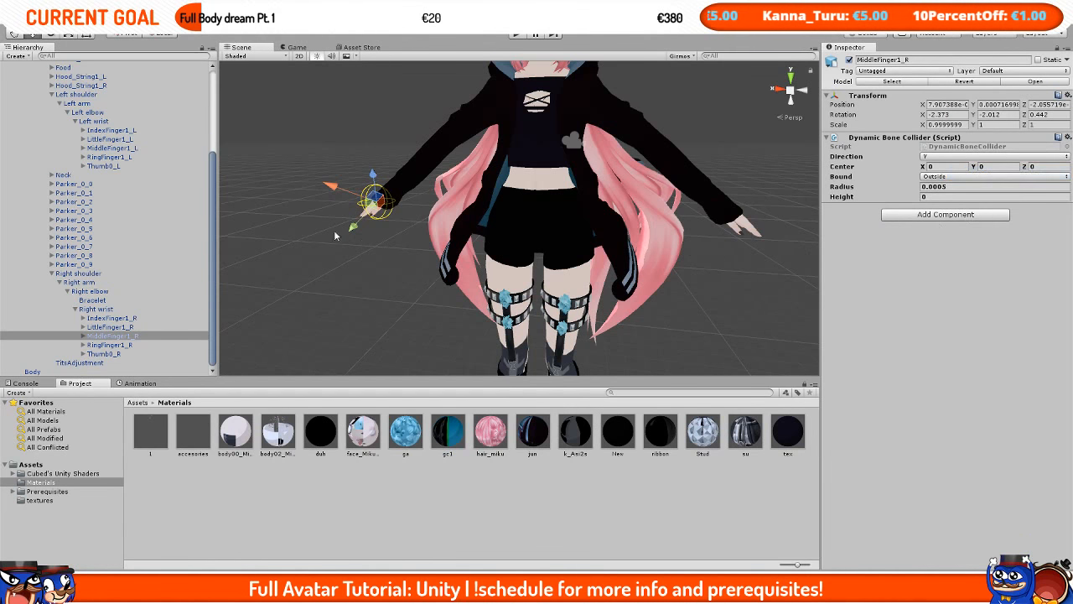
Step: Assign the MiddleFinger1_R and MiddleFinger1_L colliders to the hair Dynamic Bone's Colliders list on the model
key(f)
scroll(559, 239, down, 3)
alt+drag(503, 252, 249, 210)
scroll(559, 238, down, 3)
scroll(138, 226, up, 5)
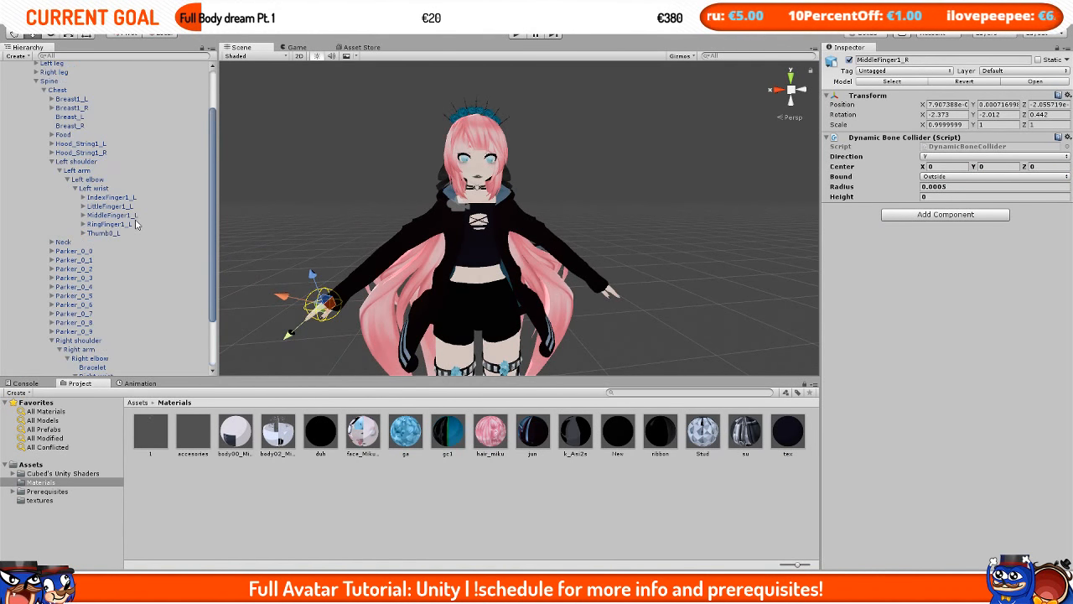
click(34, 93)
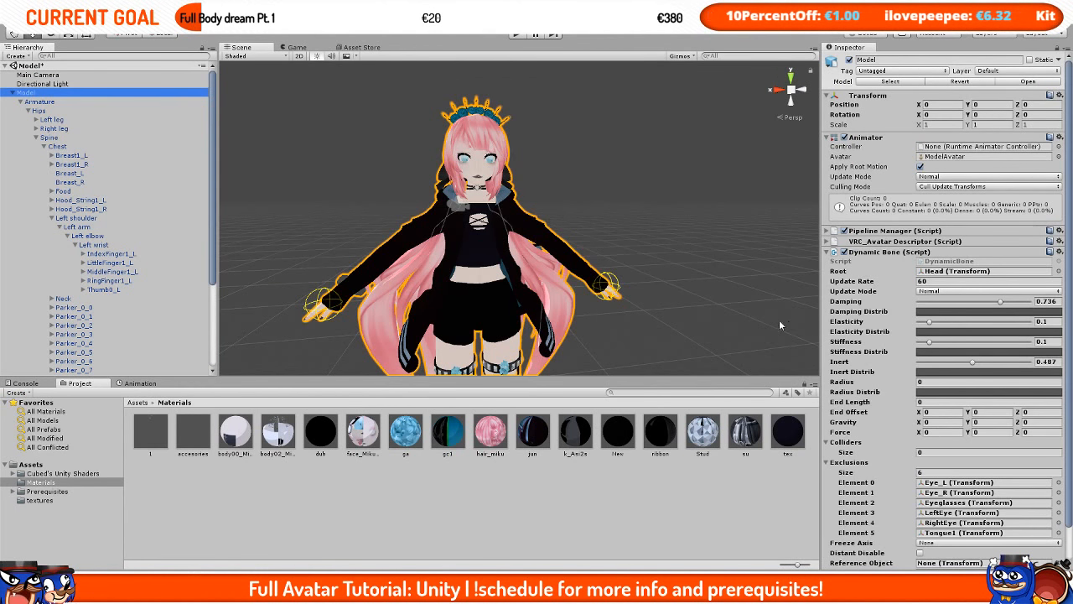
middle_drag(559, 178, 593, 188)
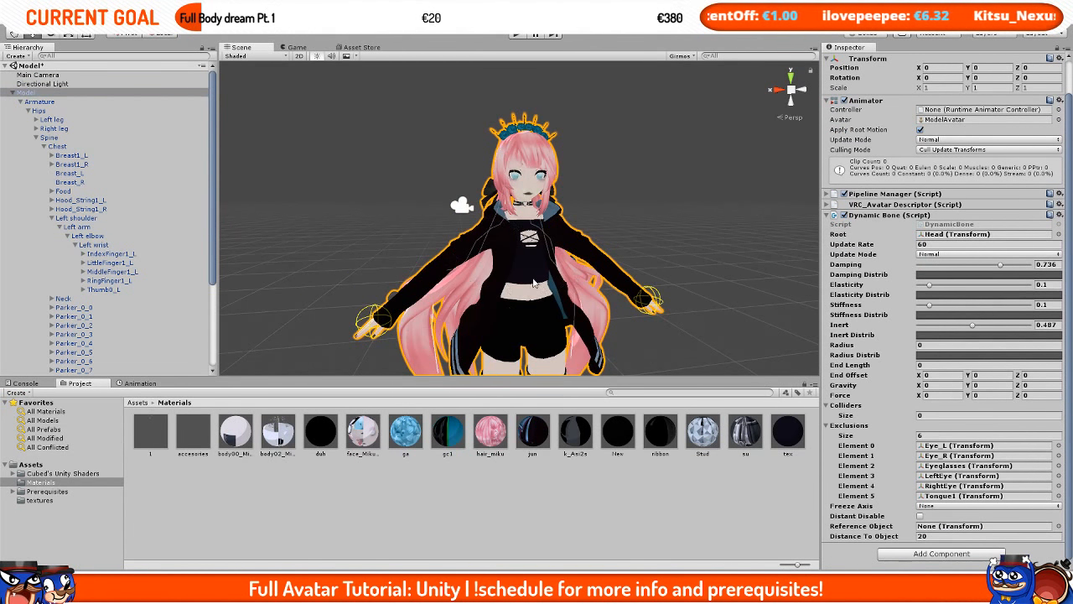
middle_drag(572, 304, 567, 262)
scroll(179, 239, down, 5)
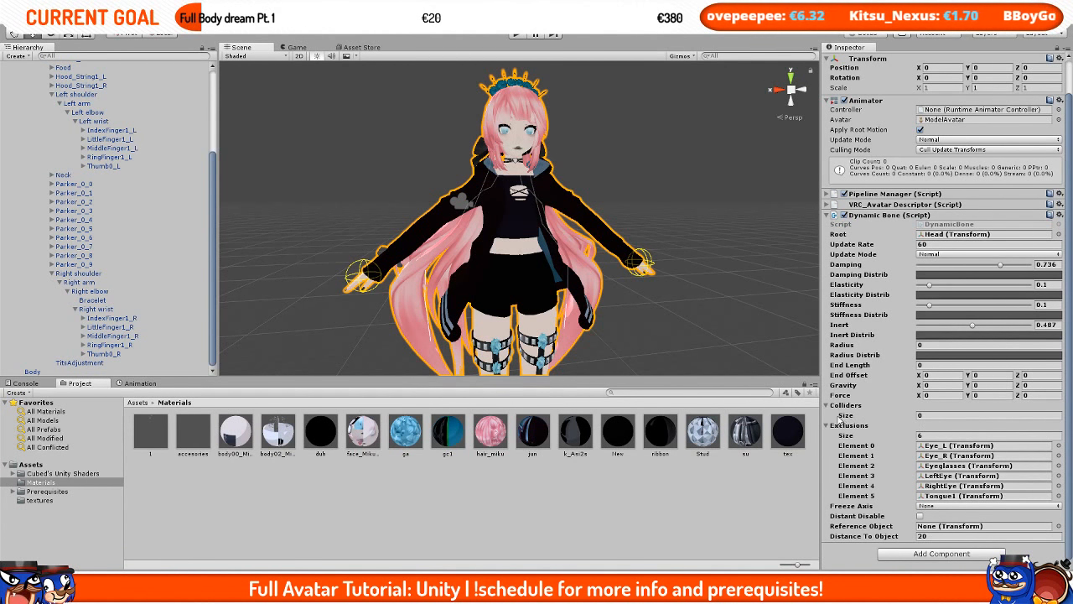
drag(107, 339, 852, 407)
drag(113, 148, 846, 411)
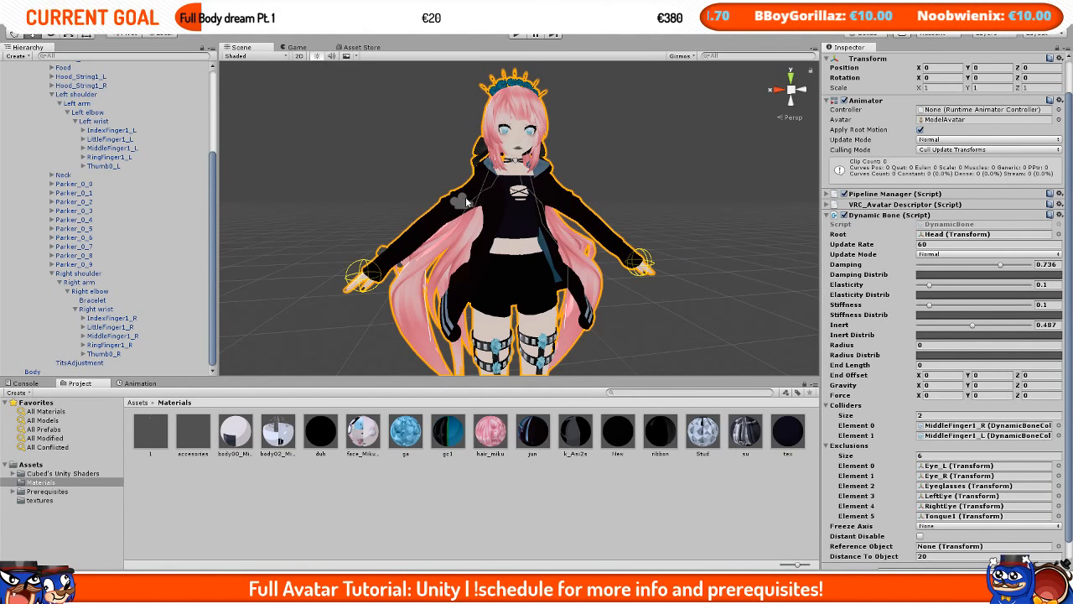
Step: Set the hair Dynamic Bone's Radius to 0.02
scroll(489, 177, up, 2)
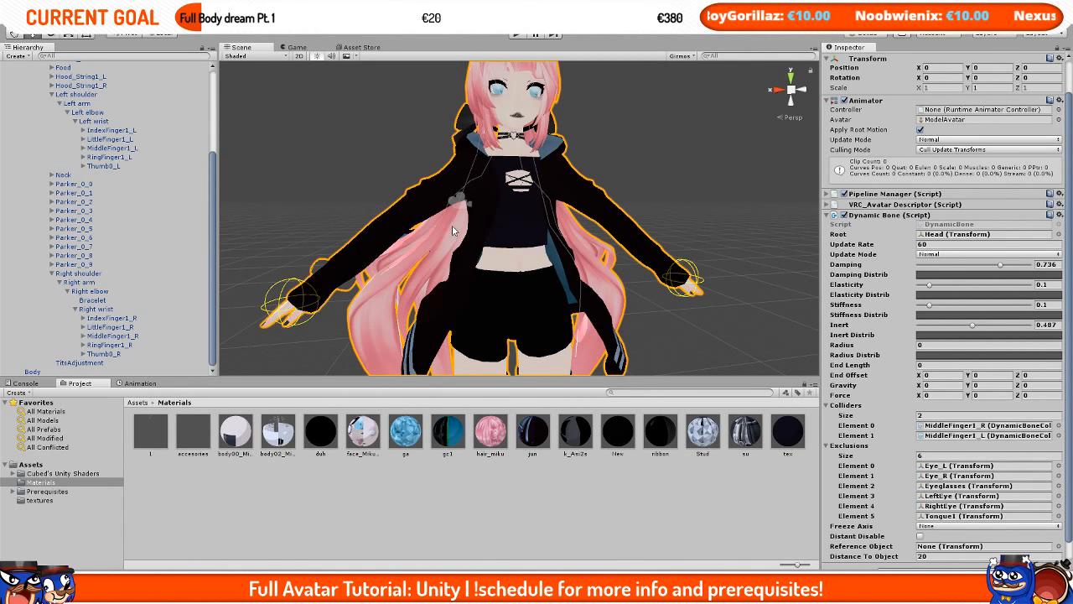
click(936, 345)
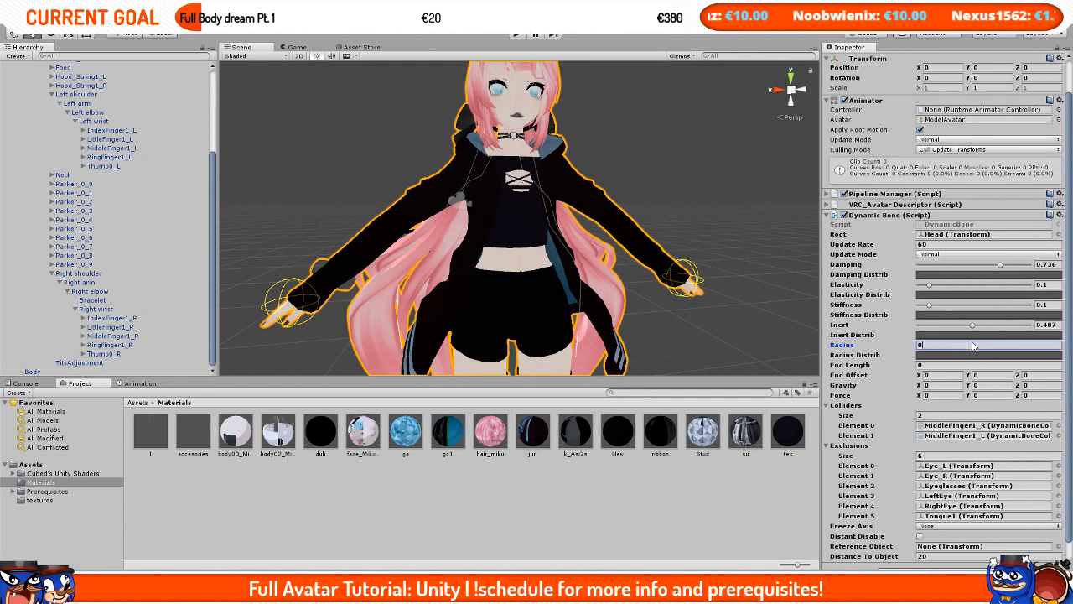
text(.01)
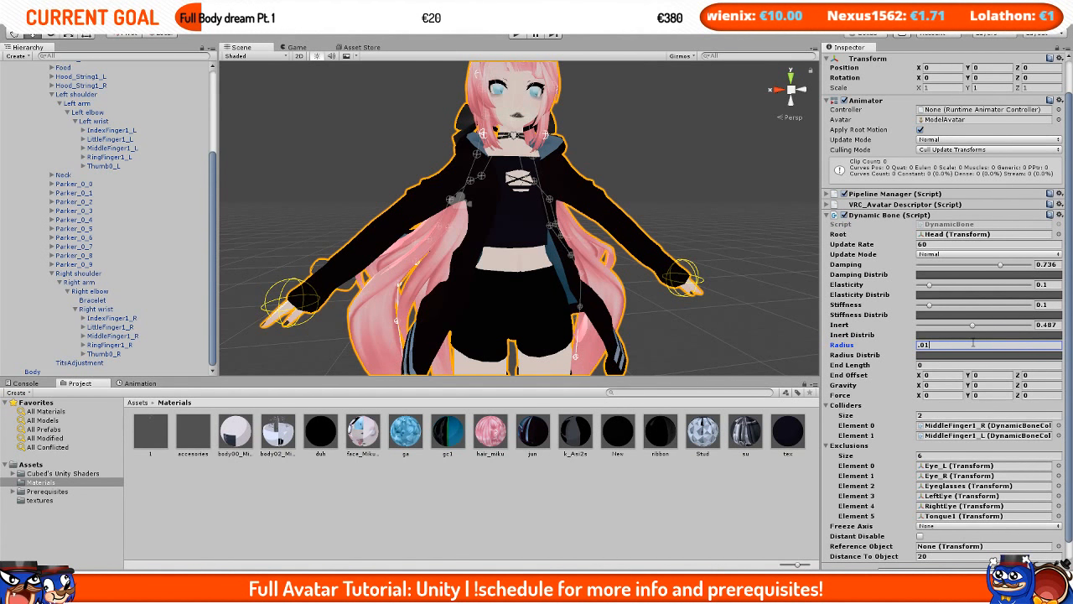
key(BackSpace)
text(5)
key(BackSpace)
text(2)
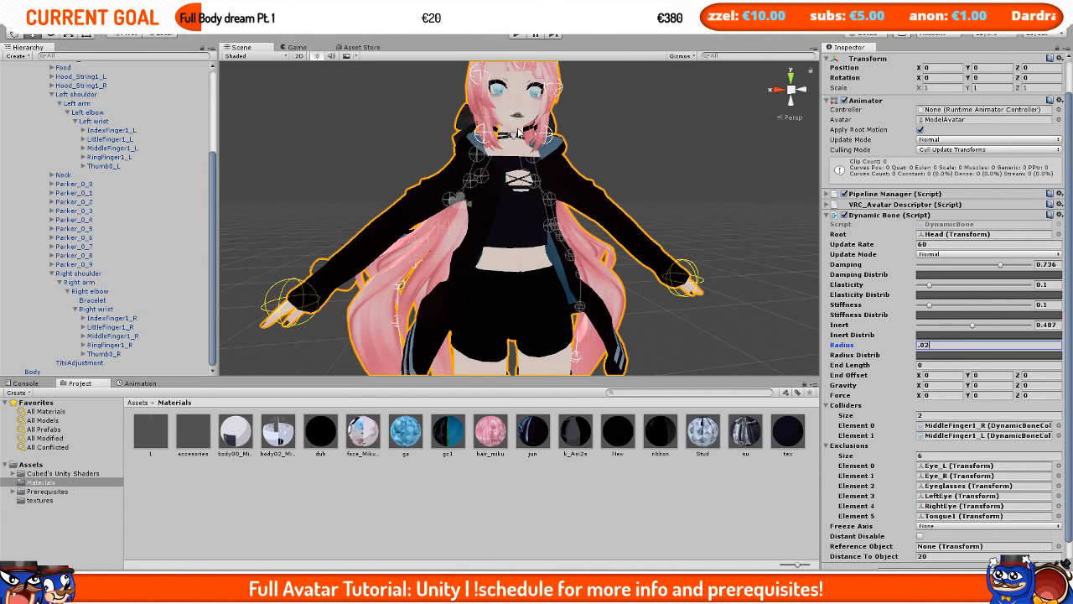
Step: Orbit around the model to examine the hair bones' collision spheres against the body and hands
scroll(469, 233, up, 3)
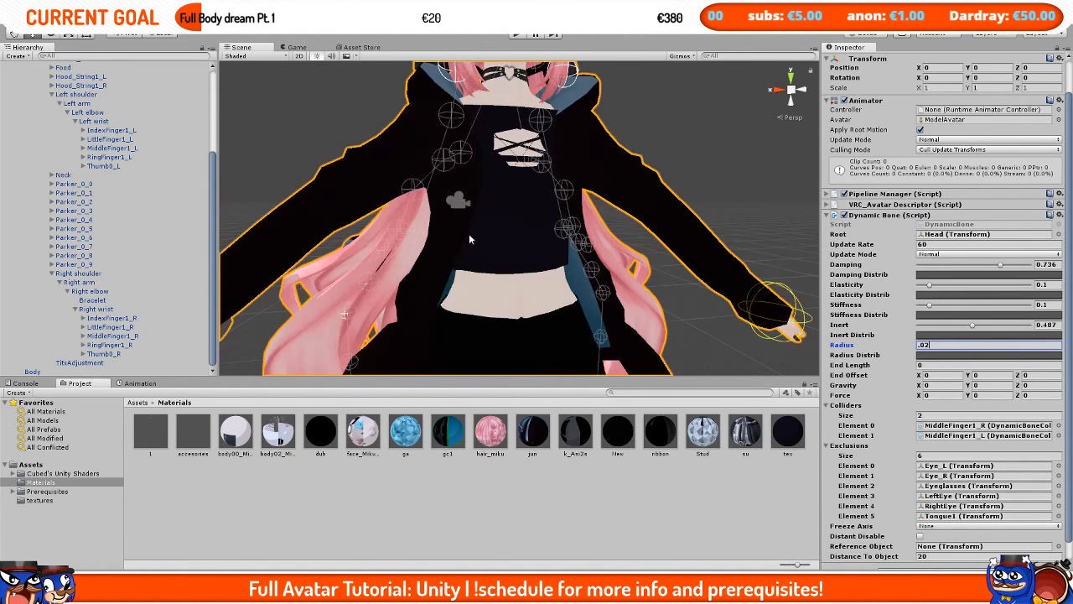
alt+drag(469, 233, 587, 226)
scroll(553, 226, down, 5)
middle_drag(532, 220, 574, 281)
scroll(574, 282, up, 2)
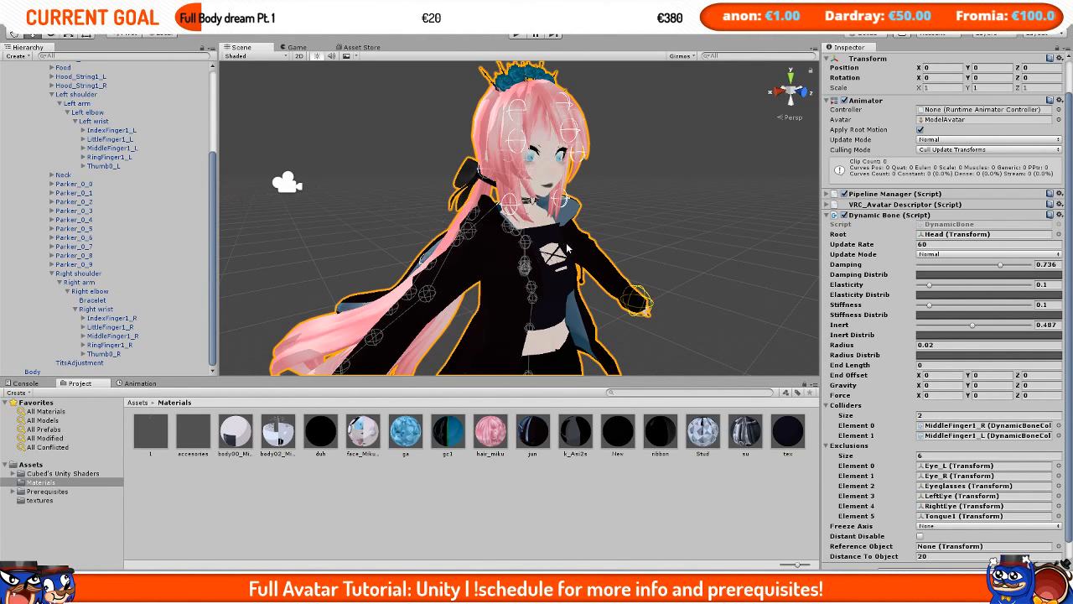
scroll(659, 300, down, 2)
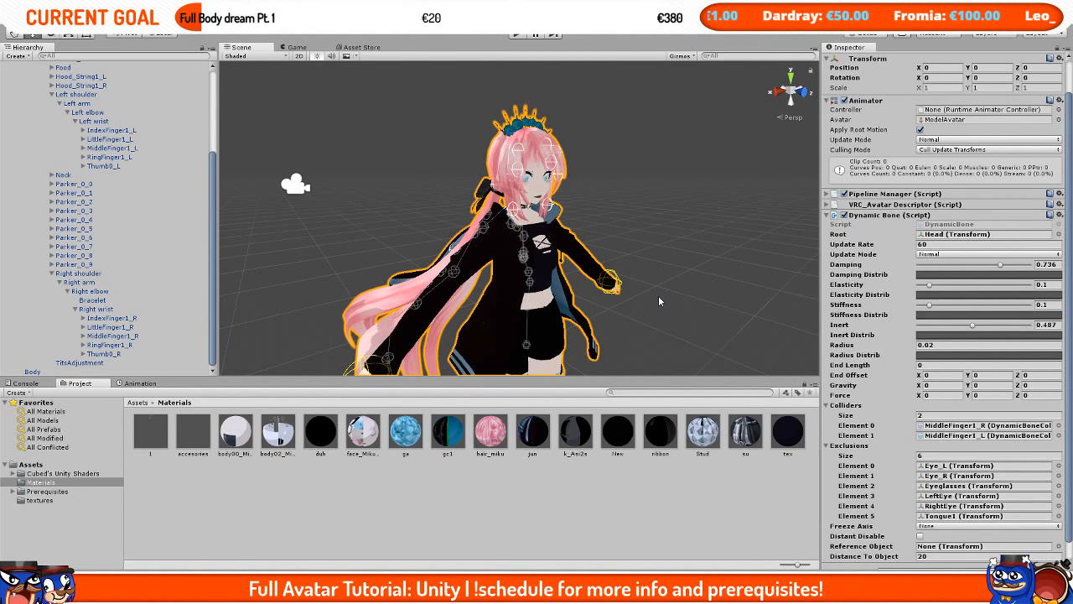
middle_drag(659, 301, 630, 173)
middle_drag(433, 160, 433, 212)
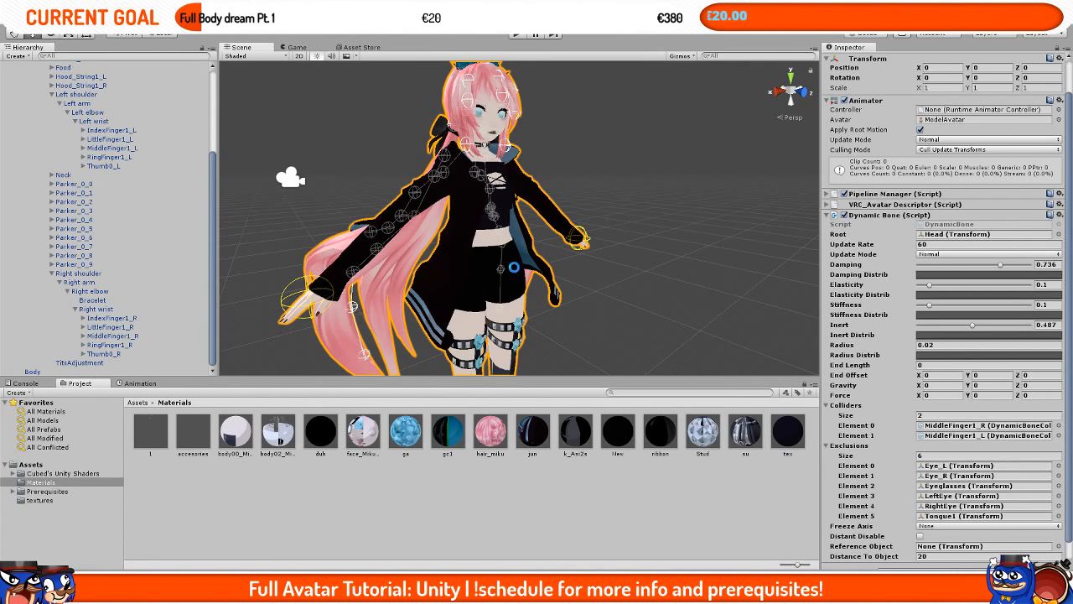
Step: Orbit the scene view around the model and collapse the shoulder bone branches in the hierarchy
middle_drag(618, 152, 641, 176)
alt+drag(643, 177, 556, 174)
scroll(555, 174, down, 3)
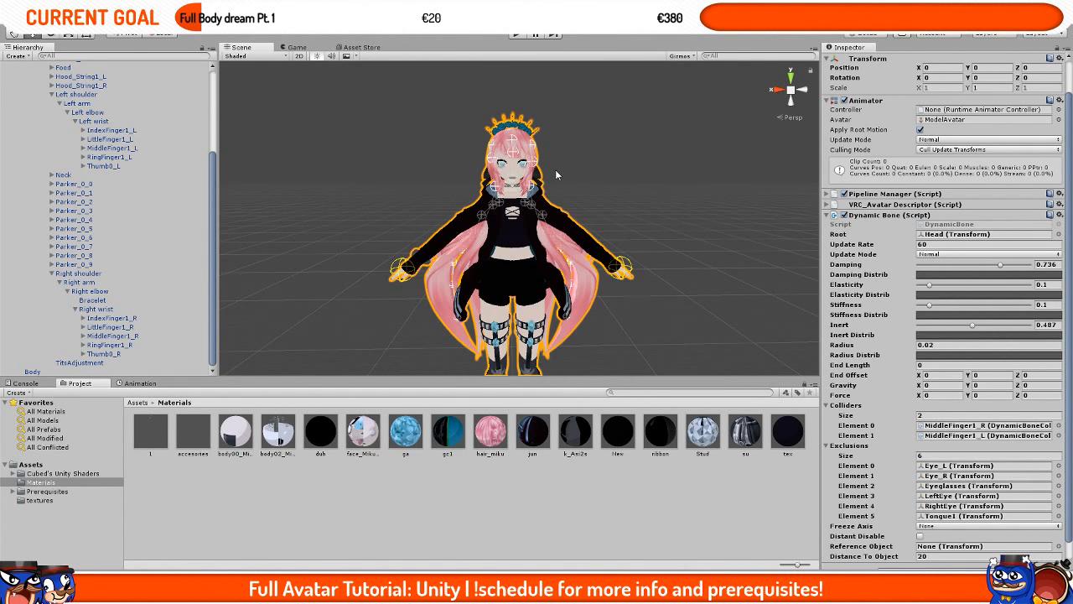
scroll(162, 215, up, 4)
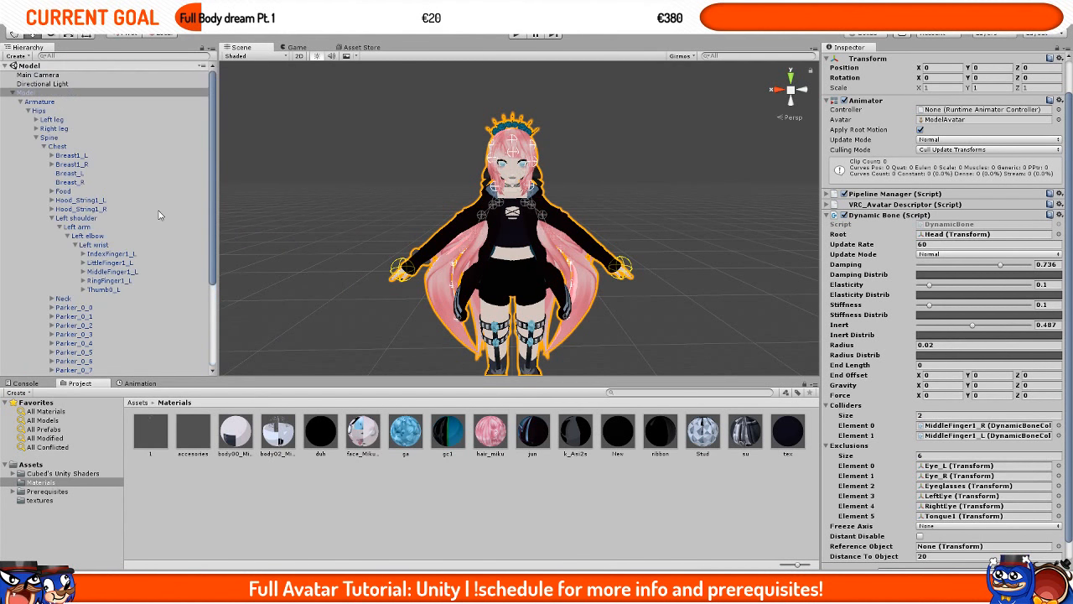
click(52, 218)
click(52, 325)
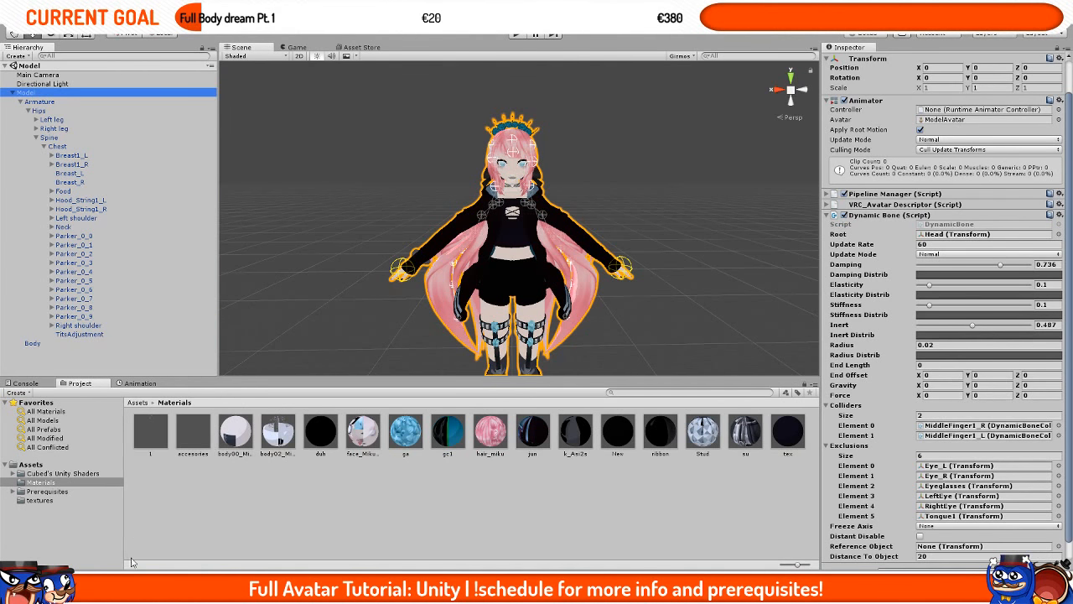
Step: Switch to the browser to check the tutorial's Unity topic list in the Google Sheets schedule, then return
mouse_move(133, 579)
click(94, 537)
scroll(211, 269, down, 3)
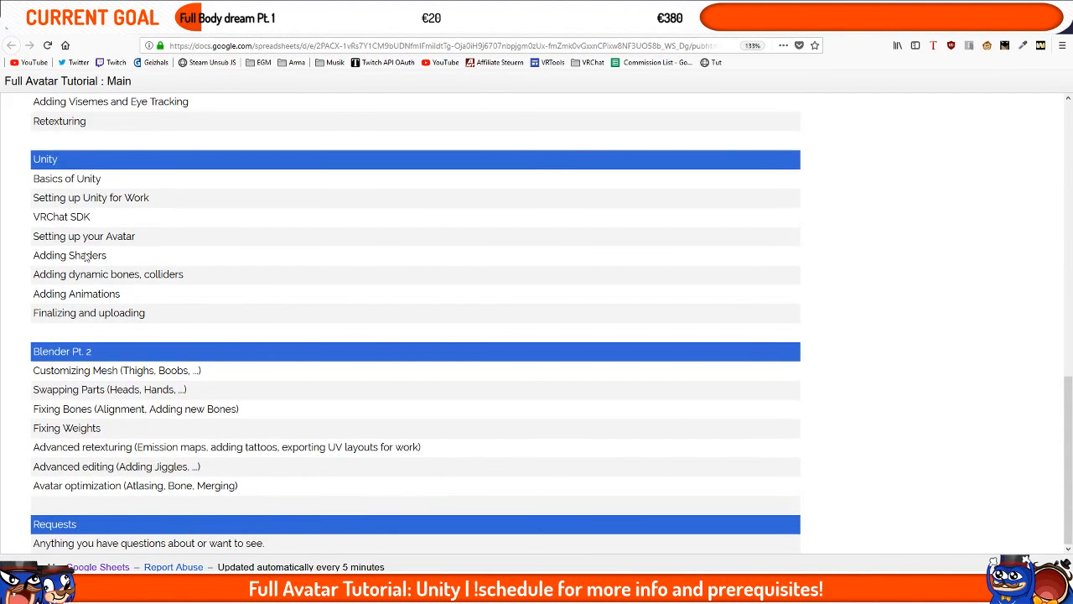
drag(234, 266, 134, 300)
click(63, 306)
click(138, 299)
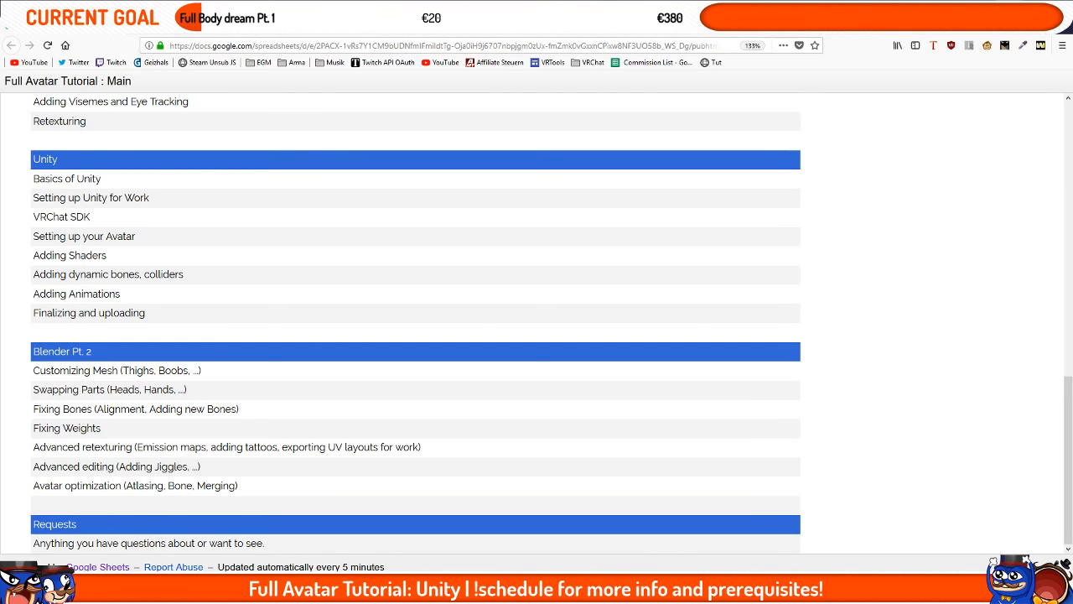
click(1009, 6)
Step: Zoom in on the model's face and hair to examine them up close
scroll(592, 157, up, 3)
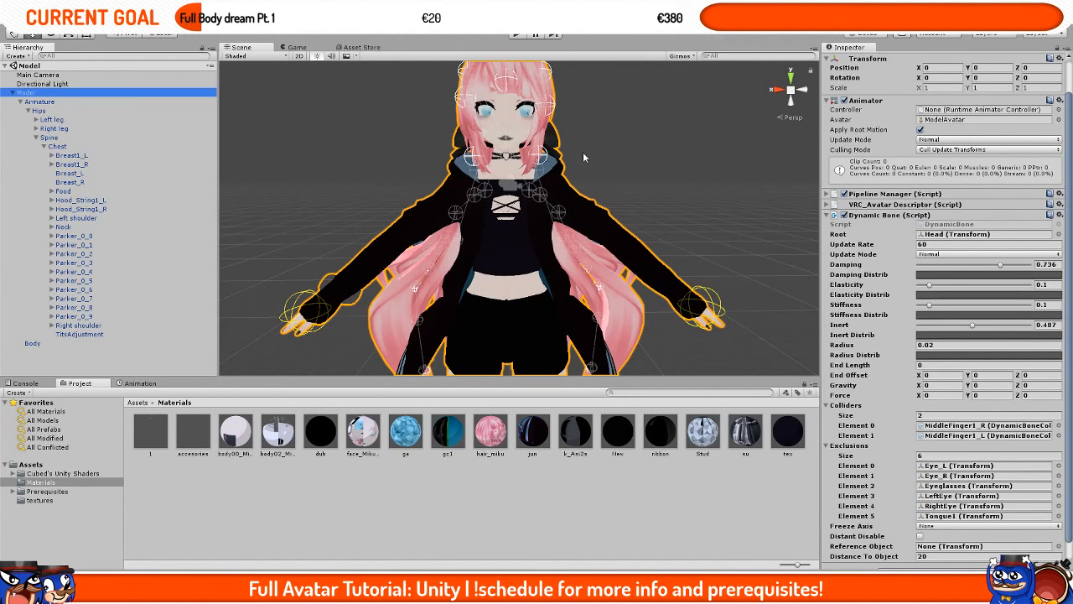
scroll(590, 175, up, 5)
middle_drag(584, 159, 587, 198)
scroll(589, 178, down, 7)
scroll(588, 198, up, 3)
scroll(588, 201, up, 4)
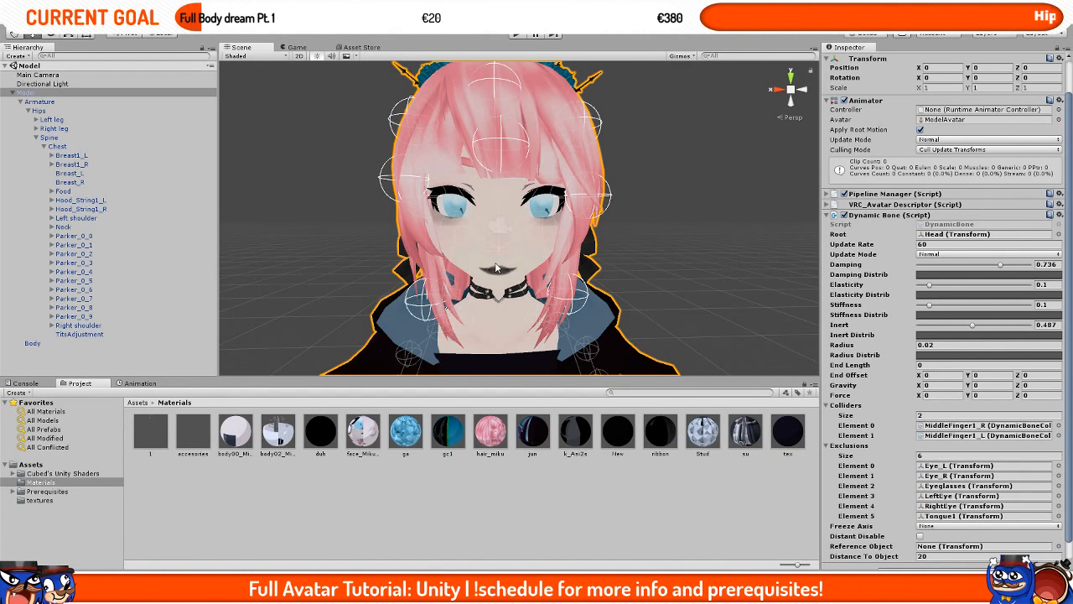
scroll(497, 266, down, 5)
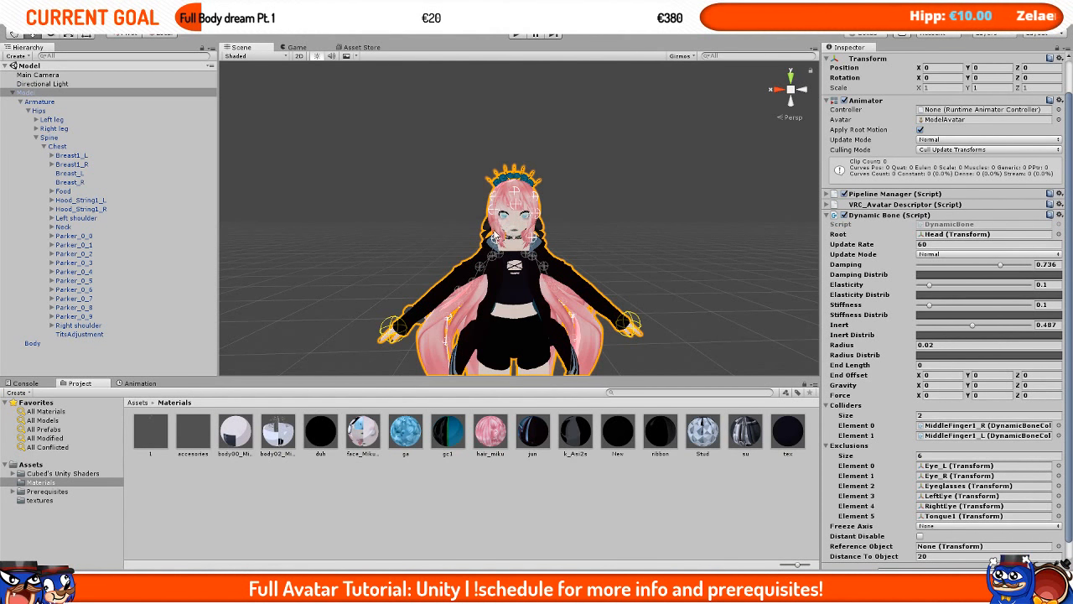
Step: Duplicate the Model object and deactivate the original Model
click(10, 94)
key(ctrl+d)
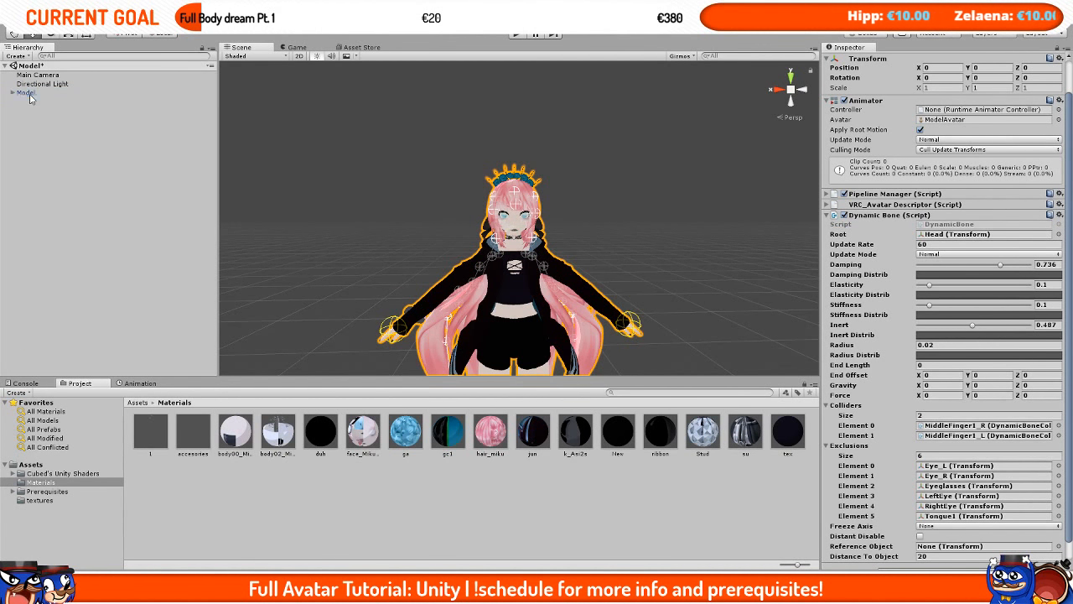
click(33, 95)
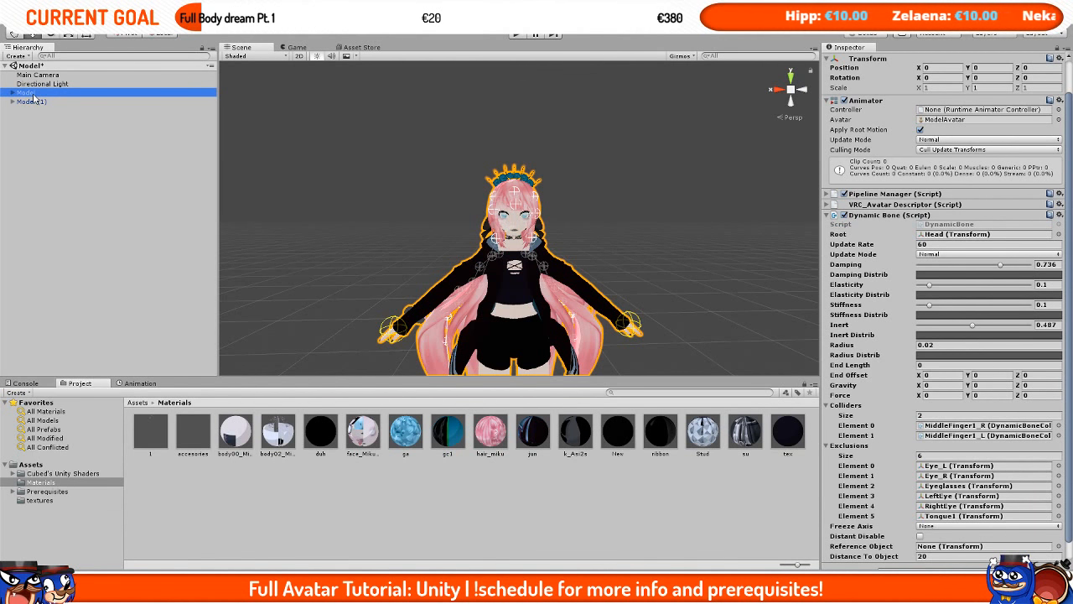
scroll(872, 151, up, 2)
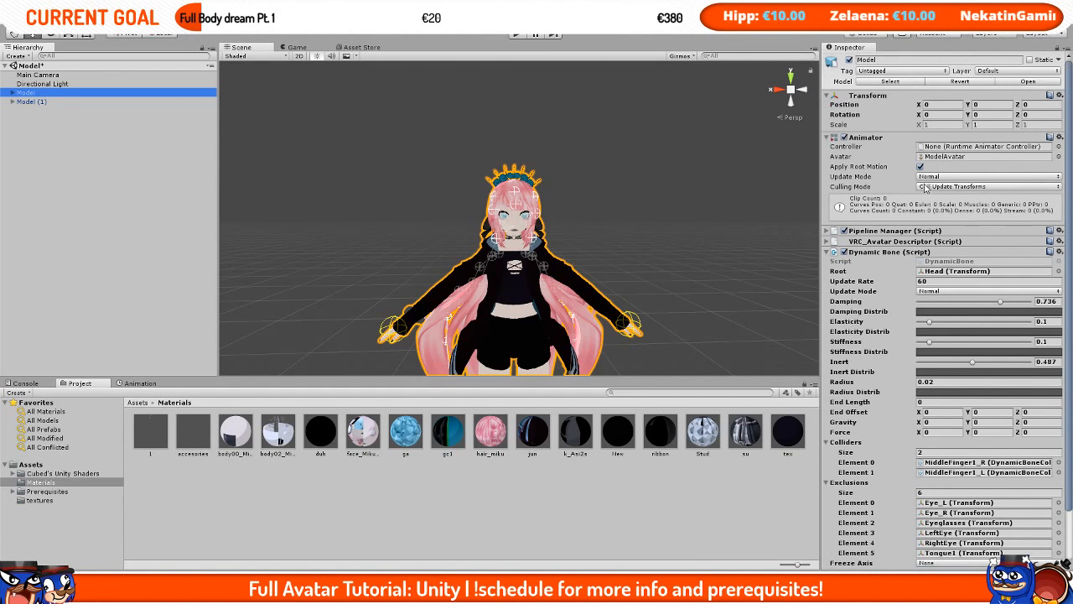
click(90, 95)
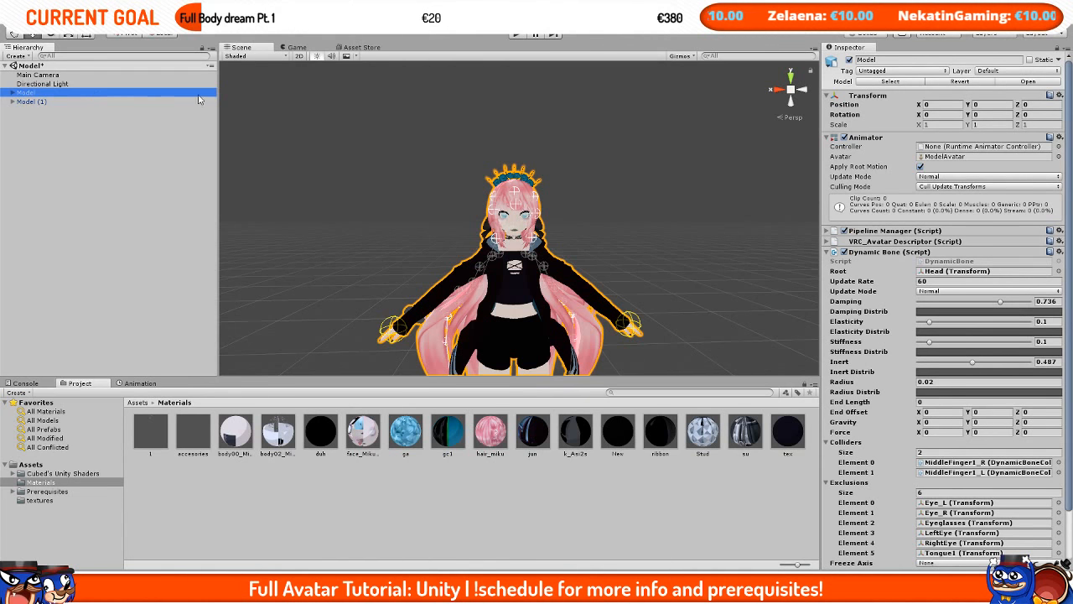
click(849, 60)
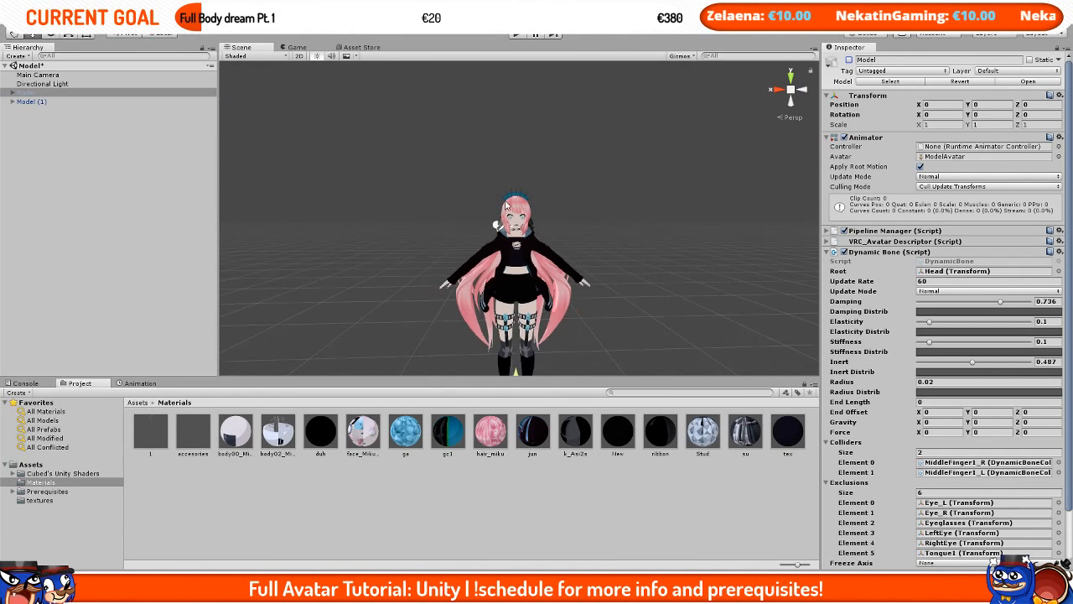
Step: Select the Model (1) duplicate and open the Animation window
click(34, 102)
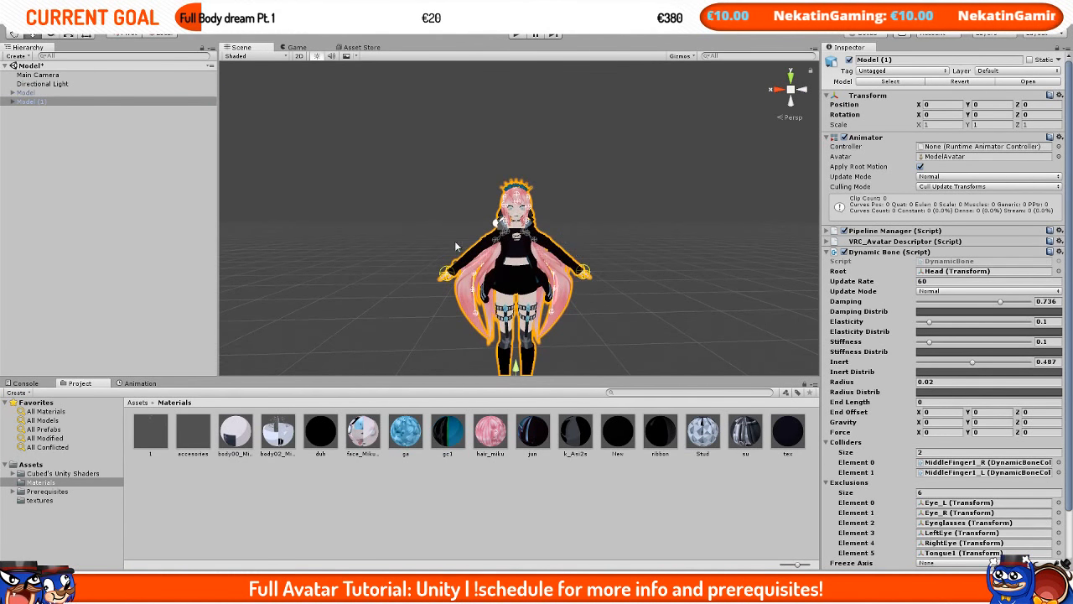
click(139, 383)
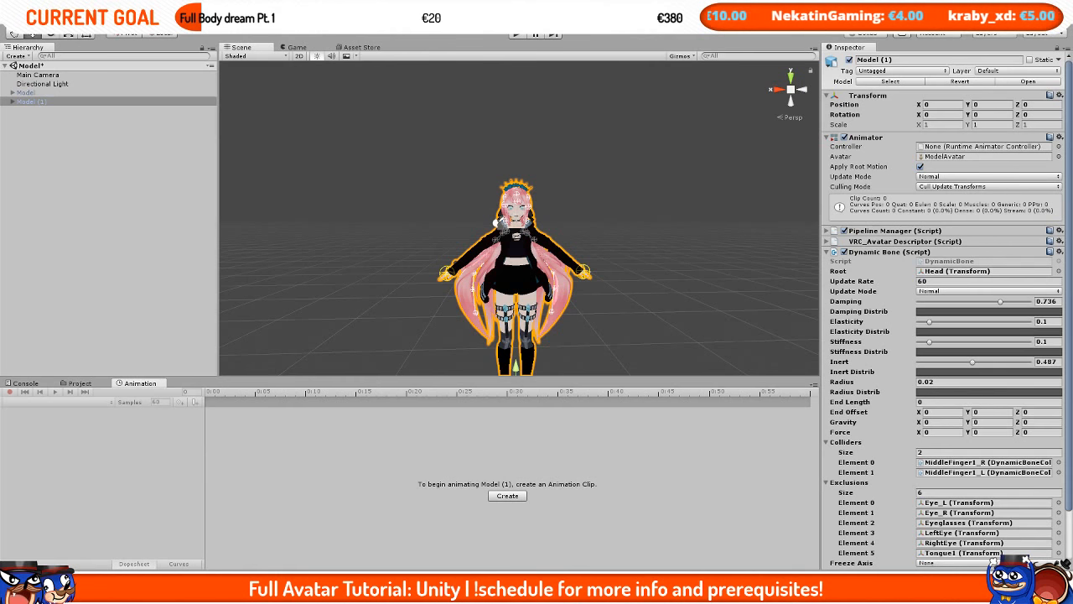
click(211, 27)
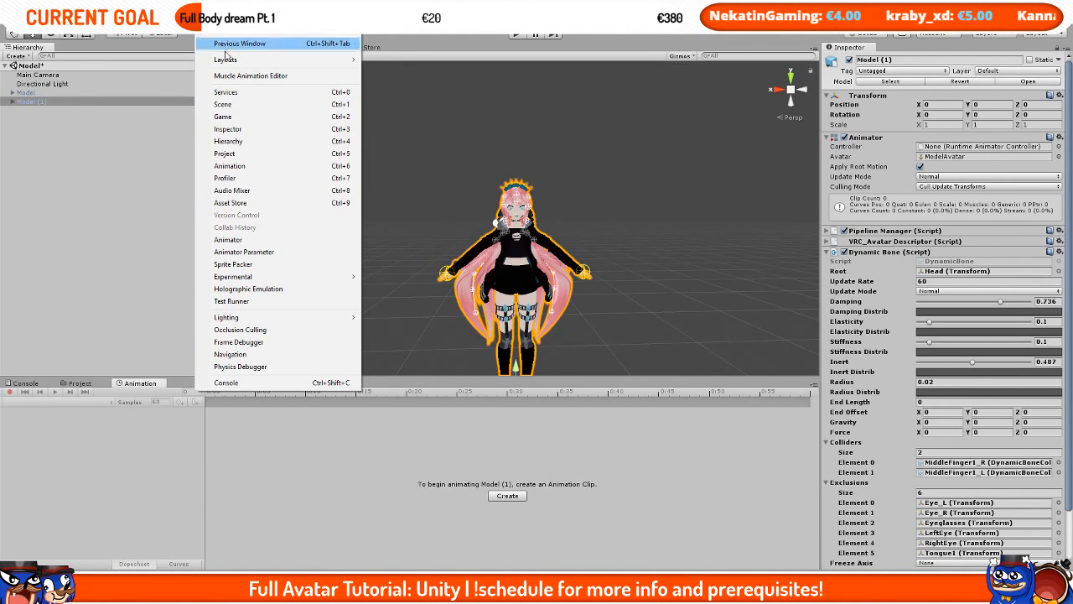
click(236, 168)
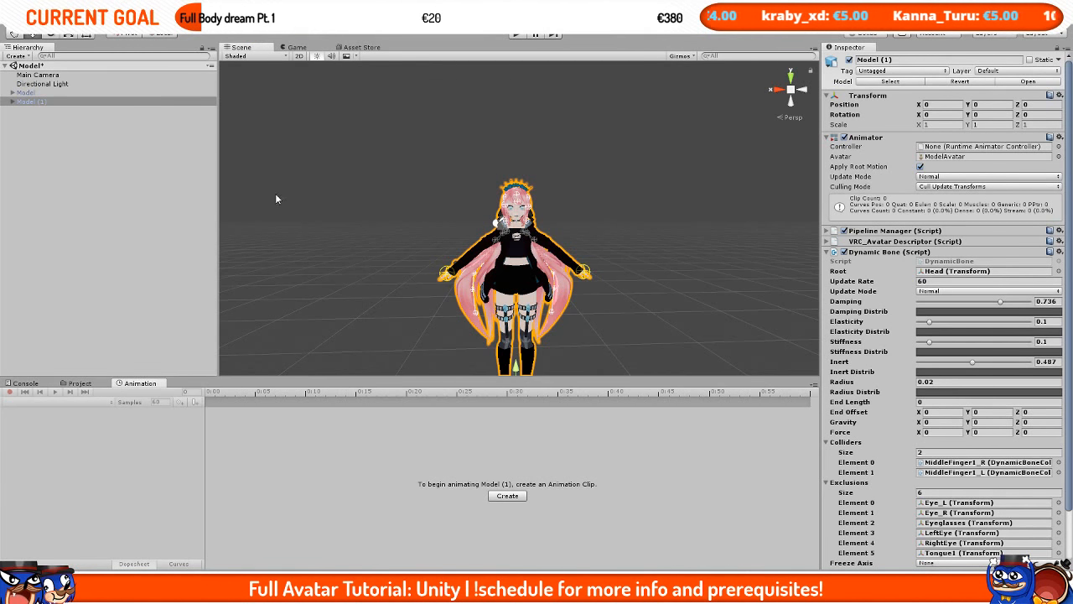
drag(155, 382, 269, 269)
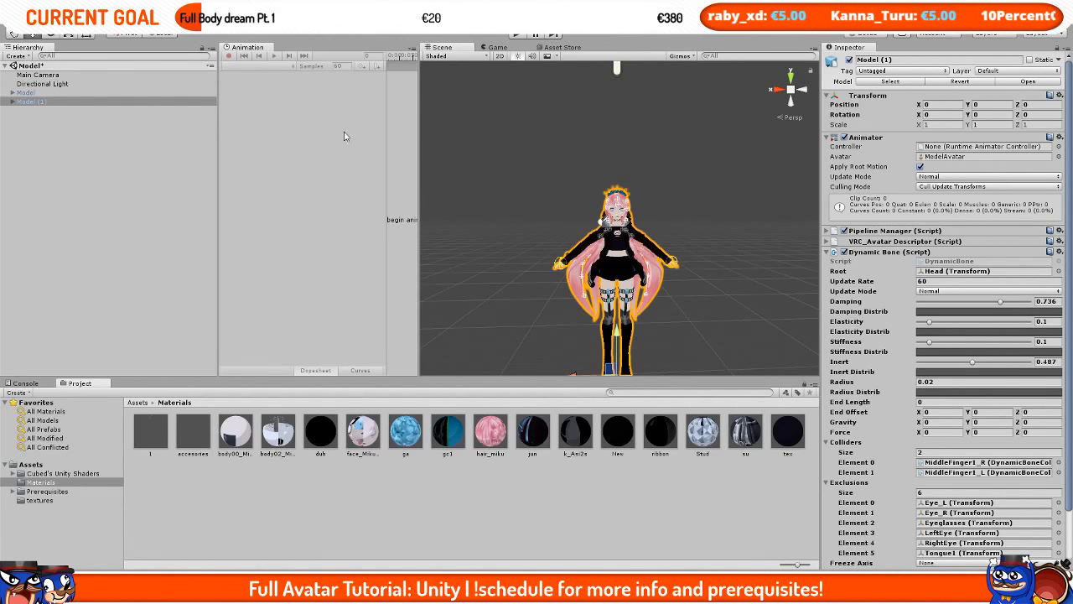
click(268, 55)
drag(279, 87, 279, 84)
drag(293, 6, 453, 185)
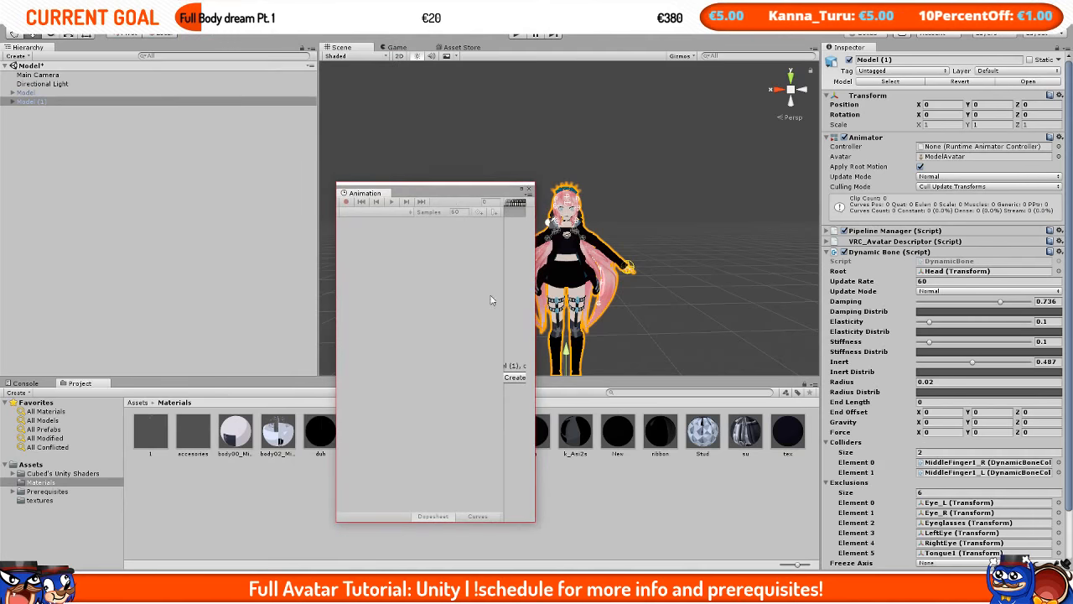
drag(540, 521, 743, 478)
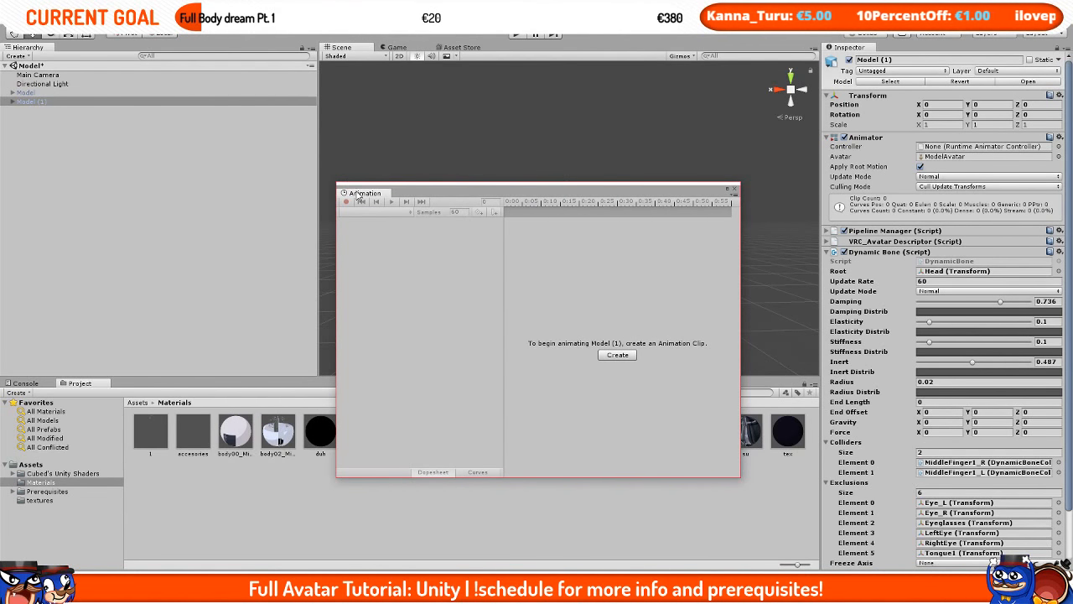
drag(363, 193, 130, 386)
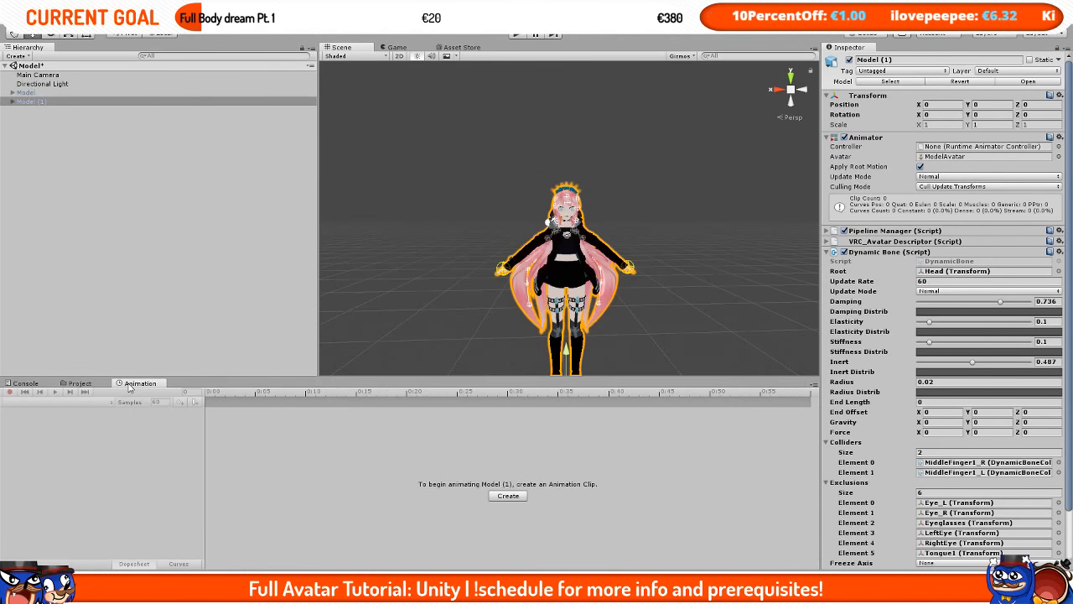
Step: Create a new animation clip named Happy in the Assets folder for Model (1)
scroll(472, 225, down, 2)
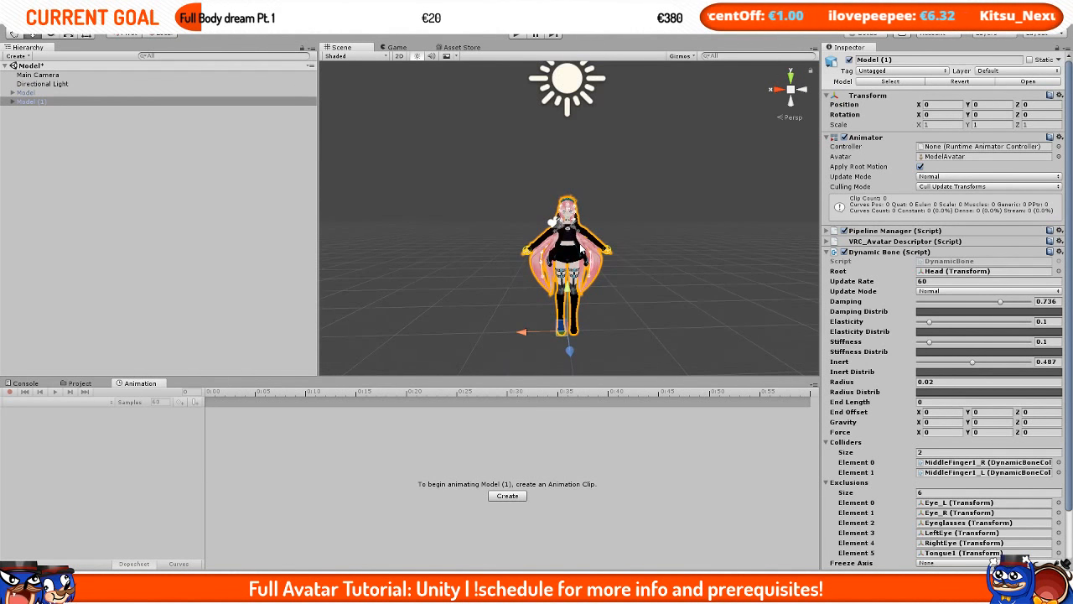
scroll(563, 228, up, 3)
scroll(563, 228, down, 2)
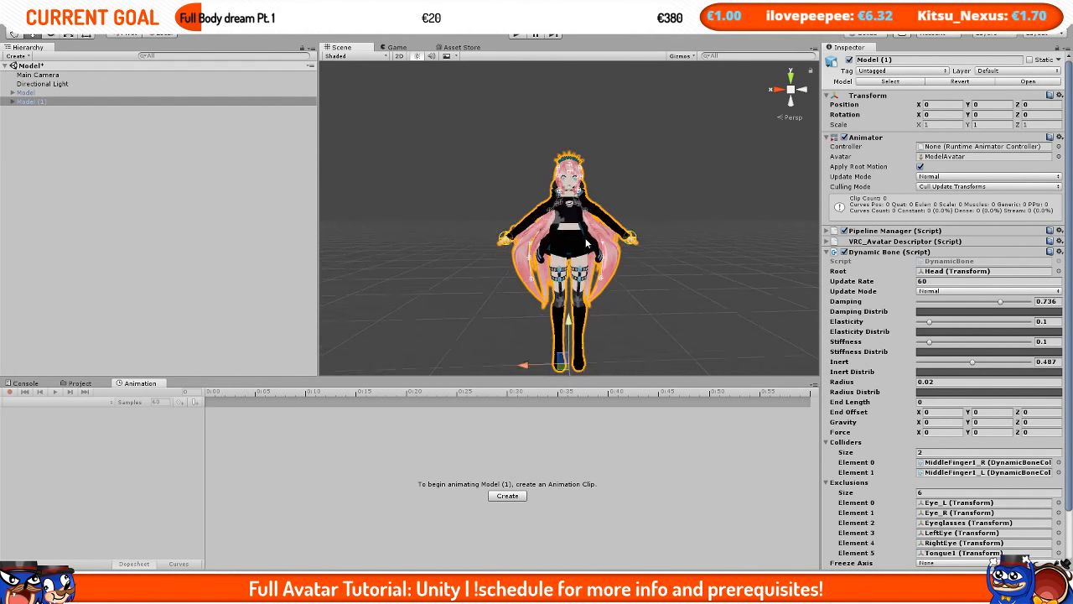
drag(318, 249, 210, 268)
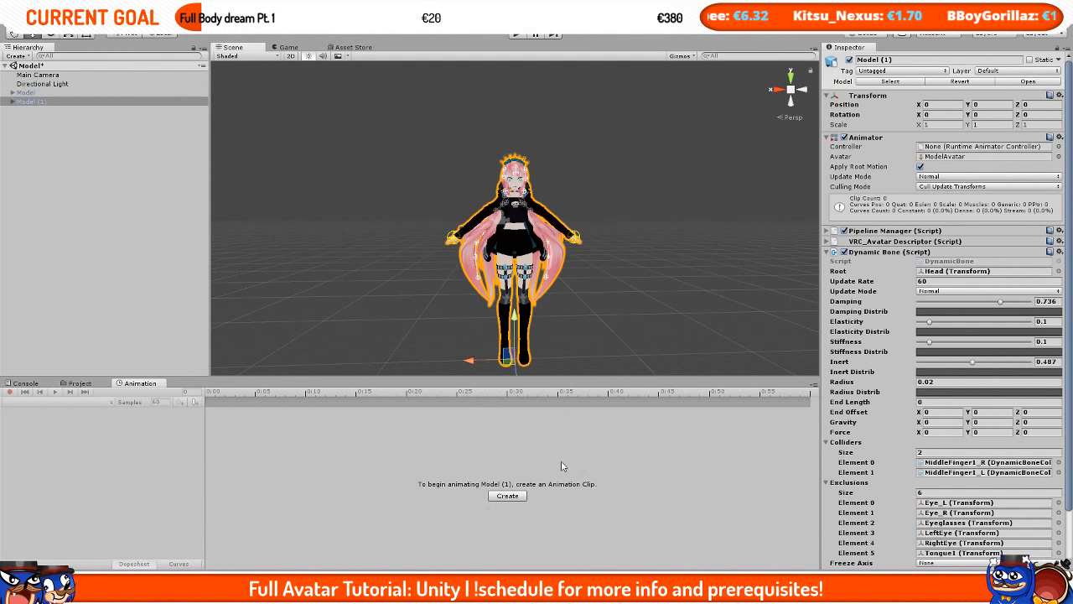
scroll(603, 325, up, 2)
click(507, 499)
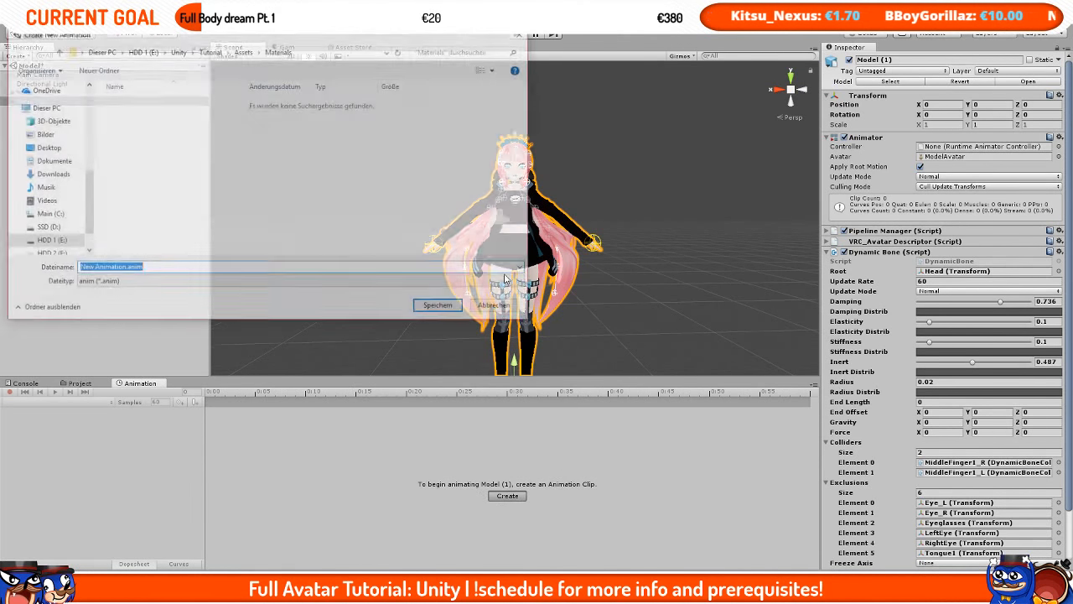
click(317, 91)
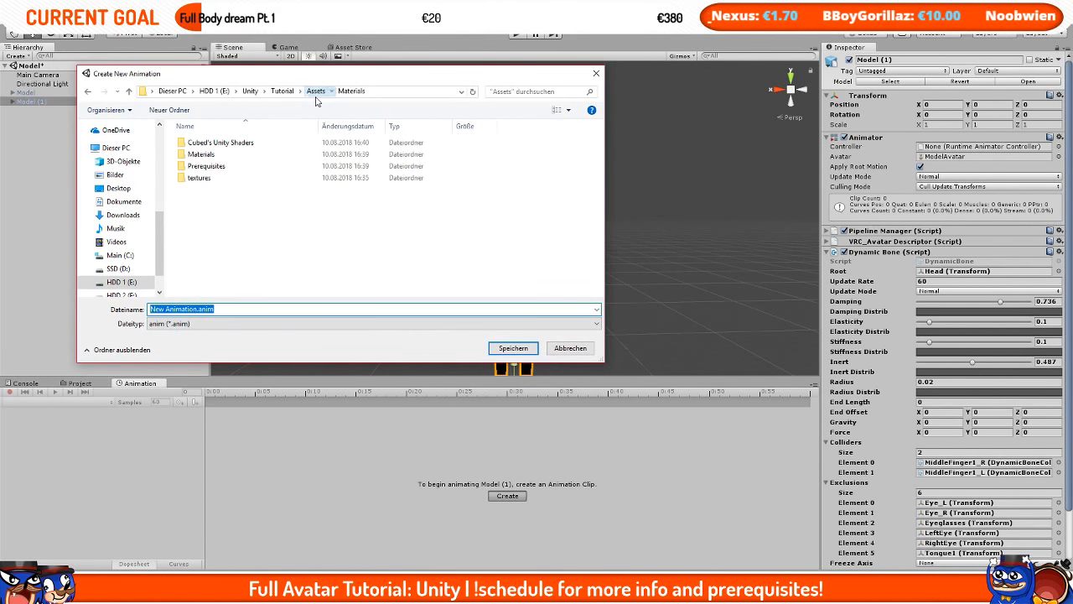
text(Happy)
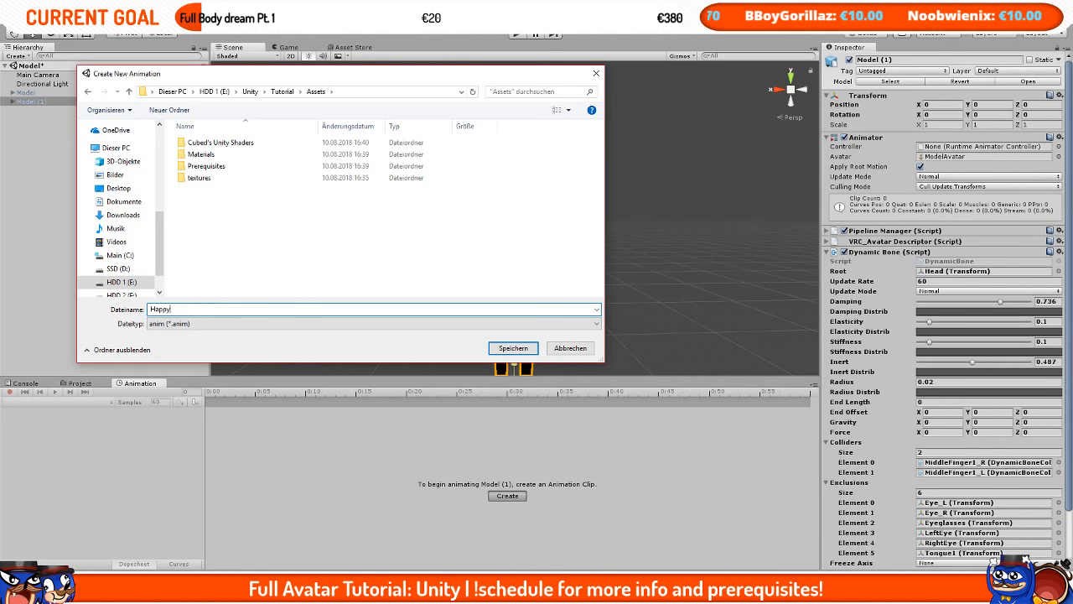
key(Return)
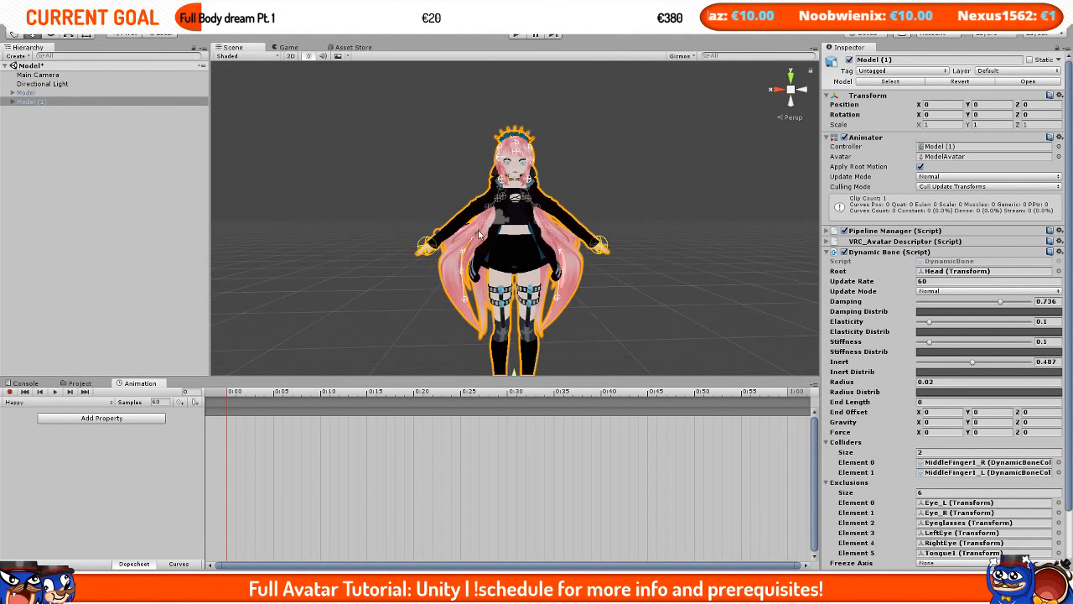
Step: Select the duplicate's Body mesh and expand its BlendShapes list to review the available shape keys
click(832, 251)
click(828, 138)
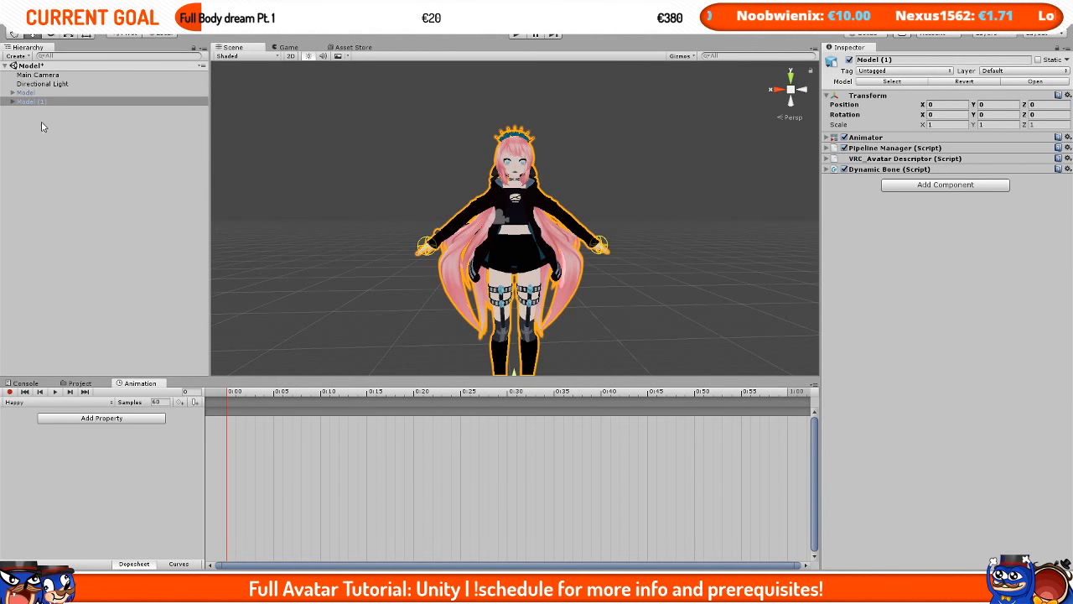
click(46, 102)
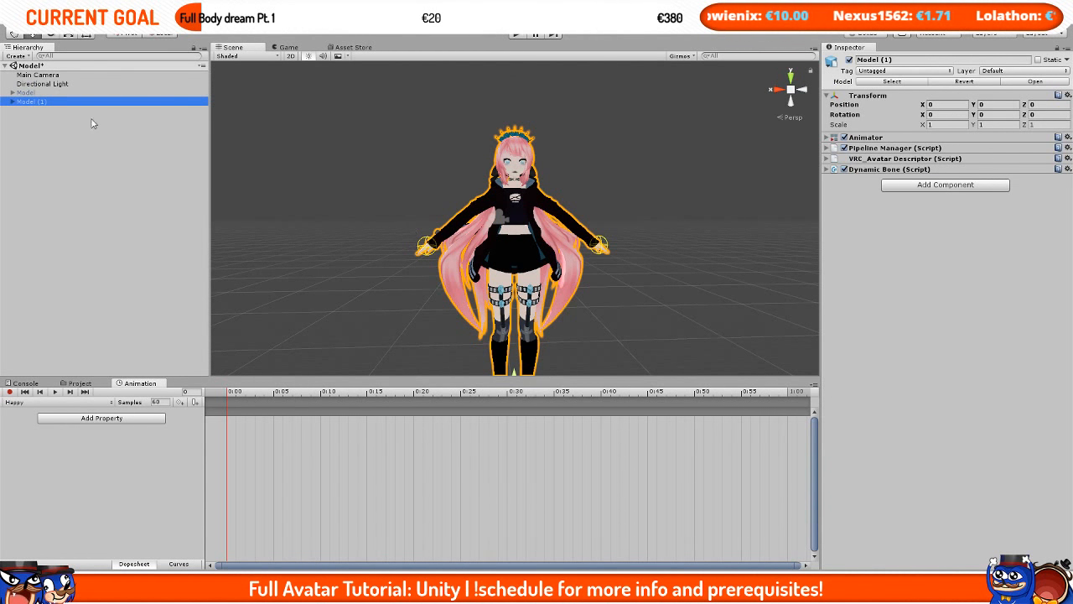
click(11, 102)
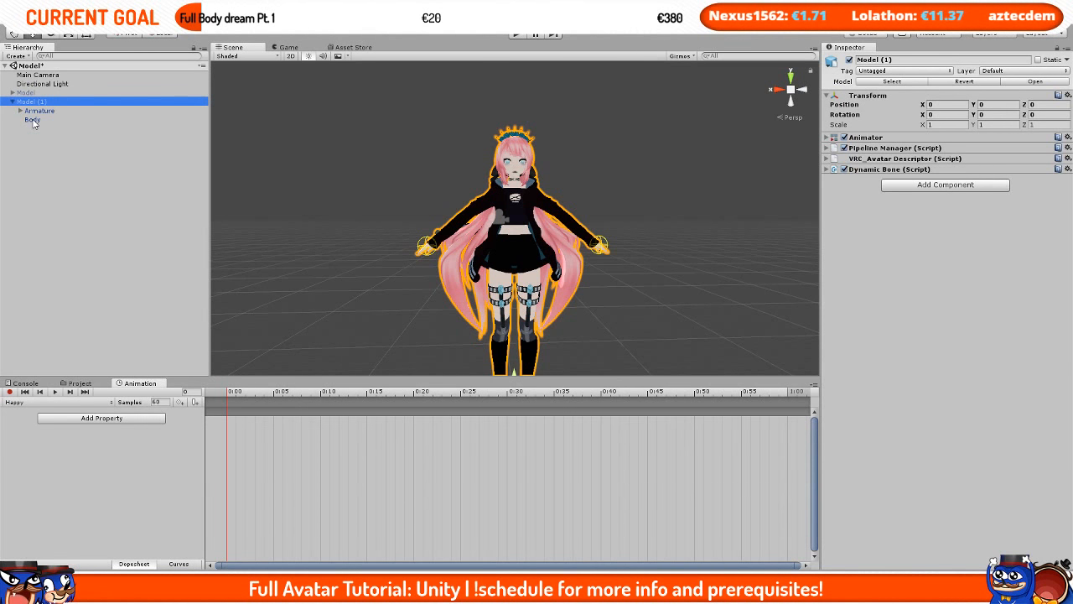
click(32, 120)
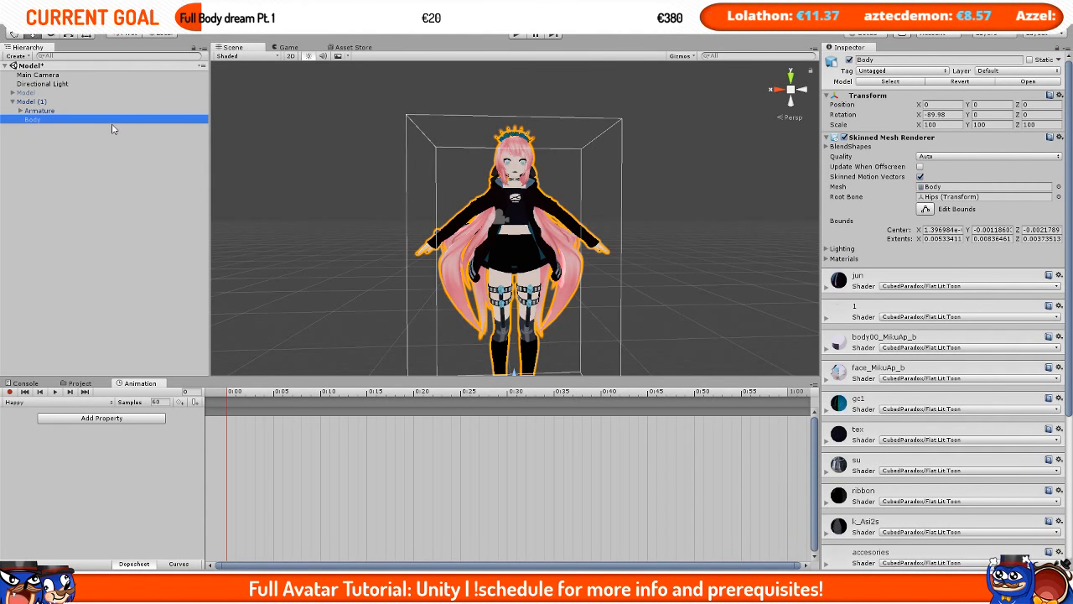
click(850, 146)
scroll(868, 171, down, 5)
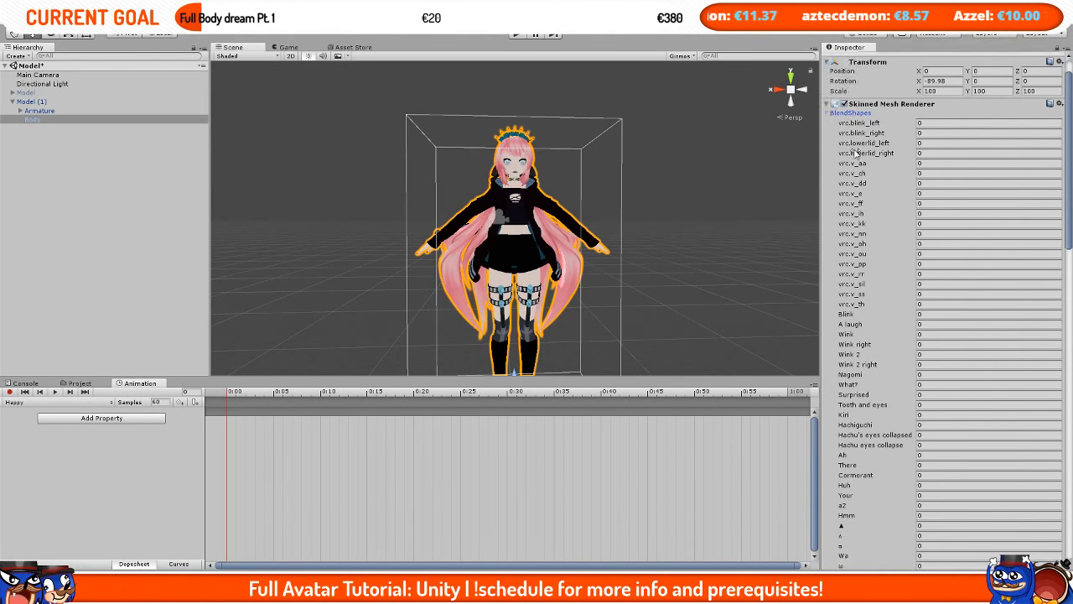
scroll(868, 172, down, 5)
scroll(939, 159, up, 12)
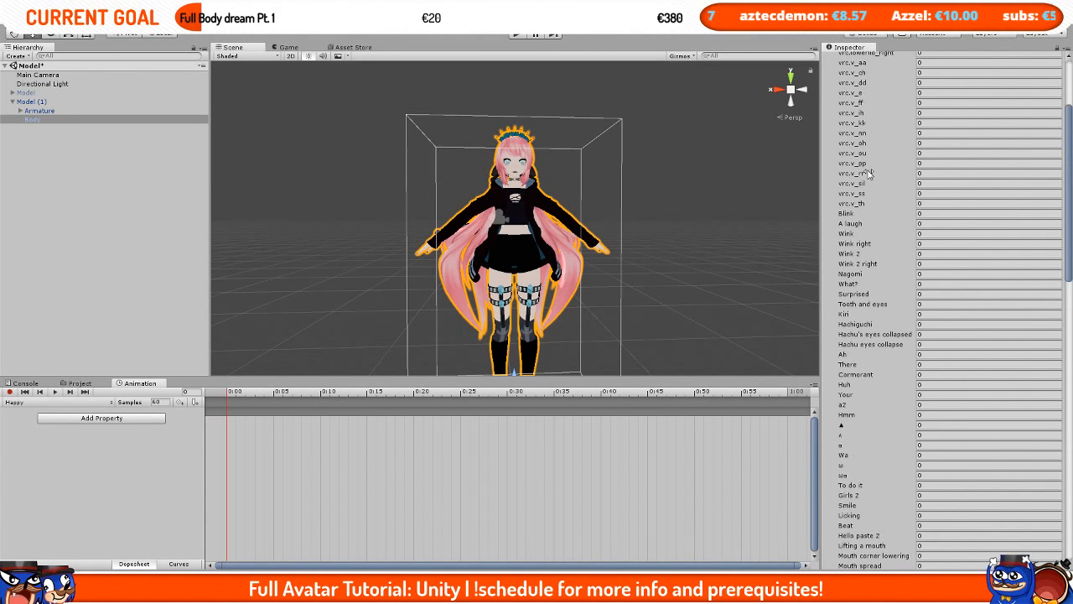
scroll(553, 222, up, 6)
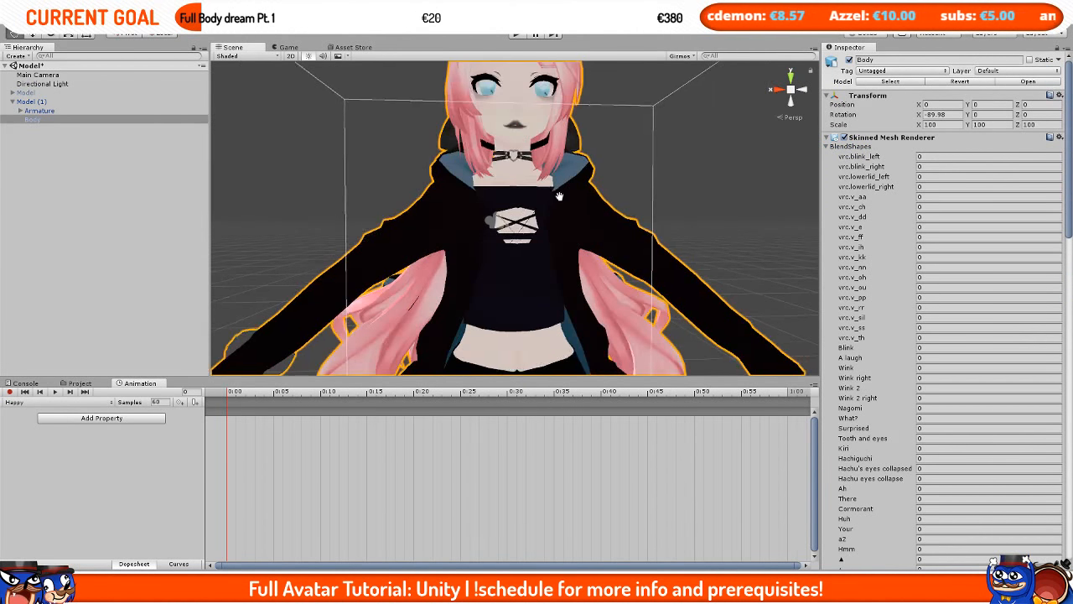
Step: Preview the vrc.blink_left blend shape at 100 and reset it to 0
click(924, 157)
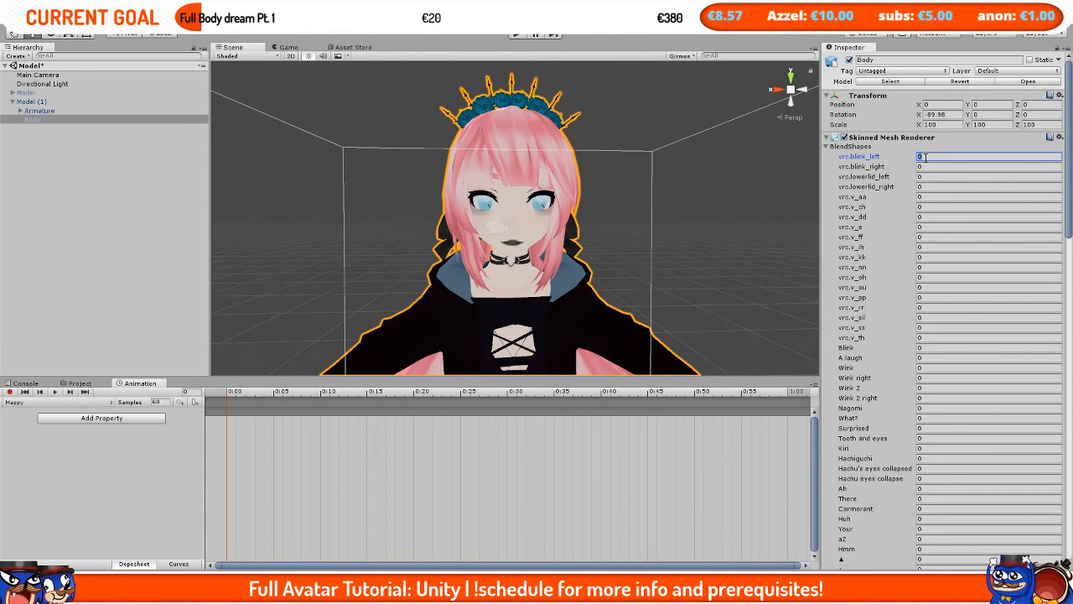
text(100)
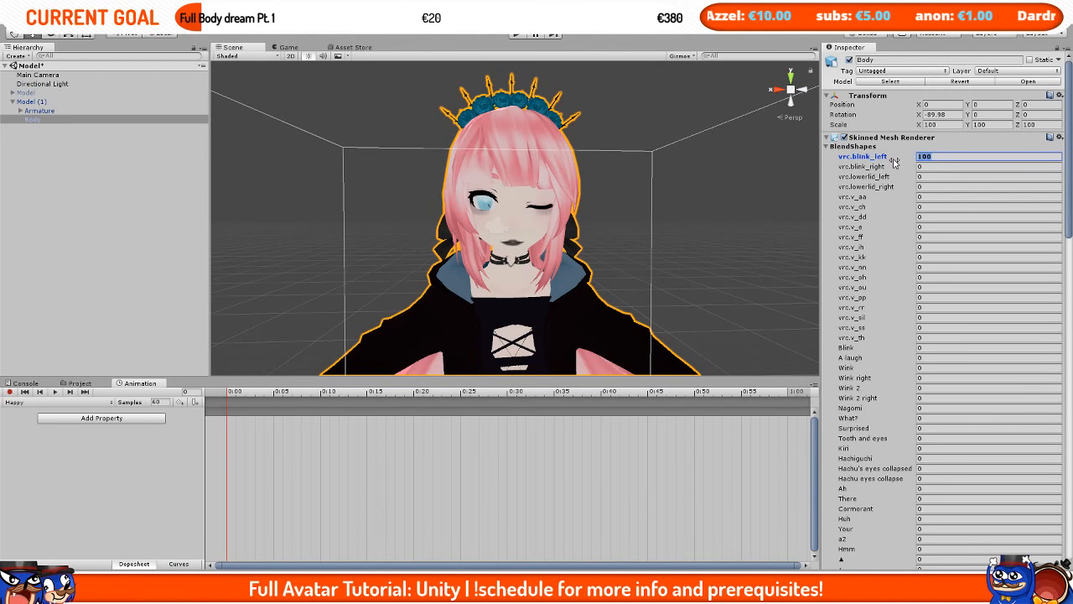
text(0)
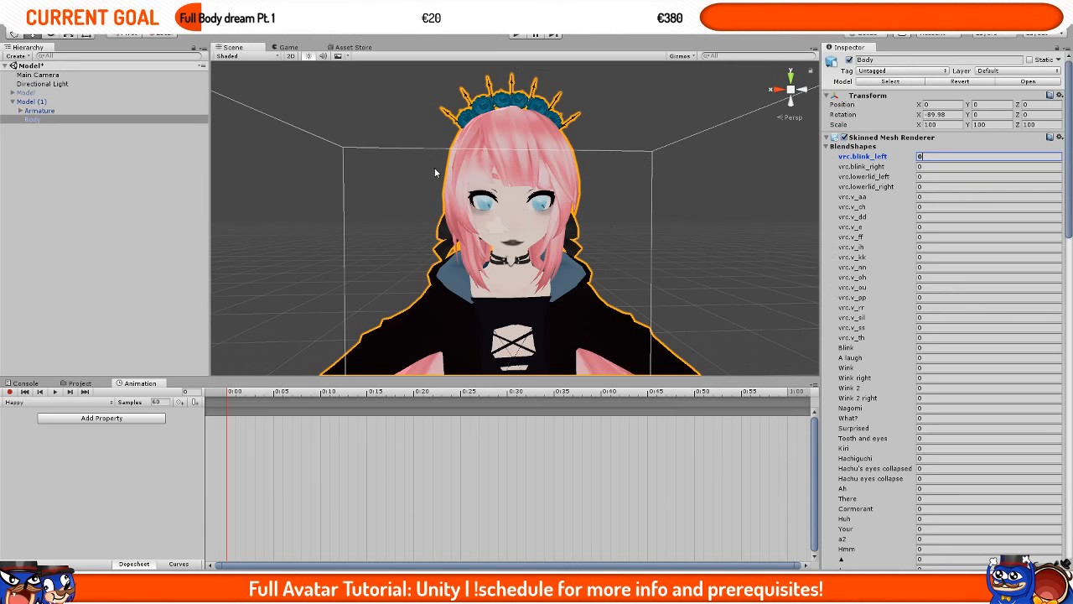
scroll(434, 172, down, 3)
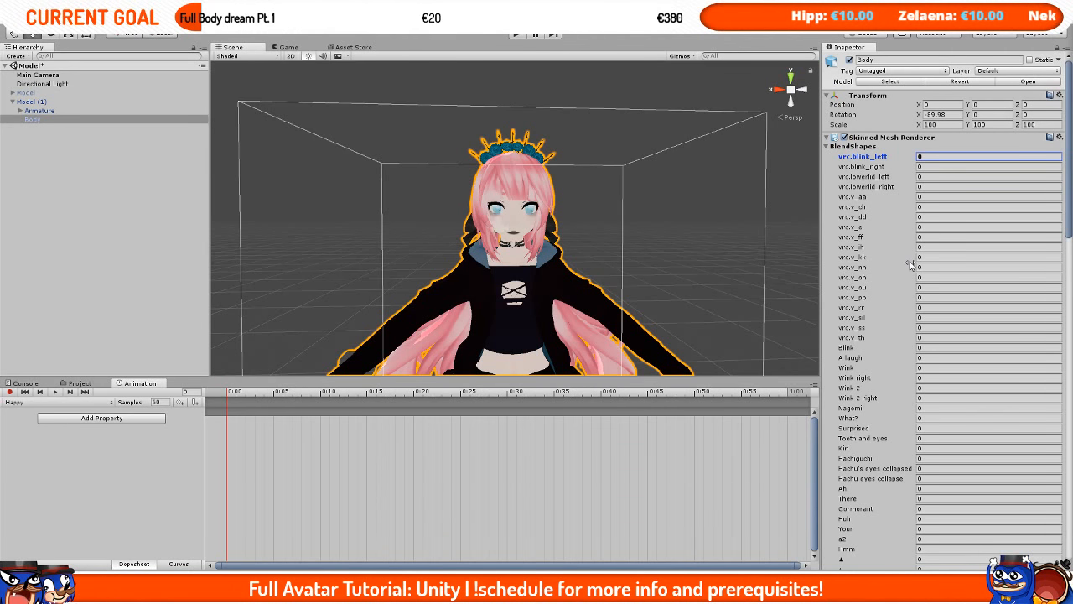
scroll(906, 277, down, 5)
scroll(899, 290, up, 3)
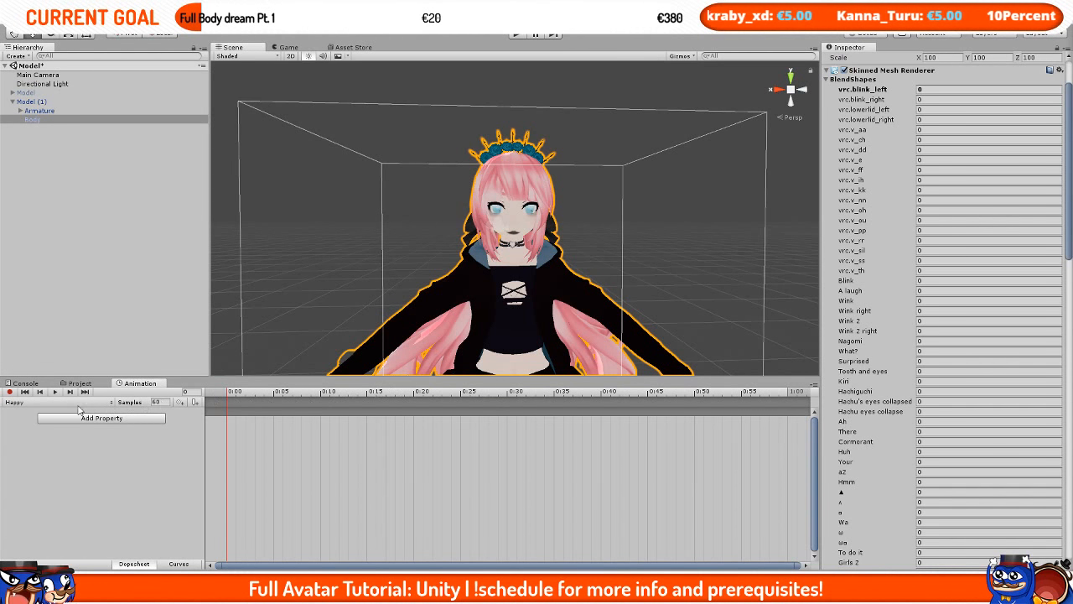
Step: Turn on animation recording and set the A laugh blend shape to 100 to key it in the Happy clip
click(9, 393)
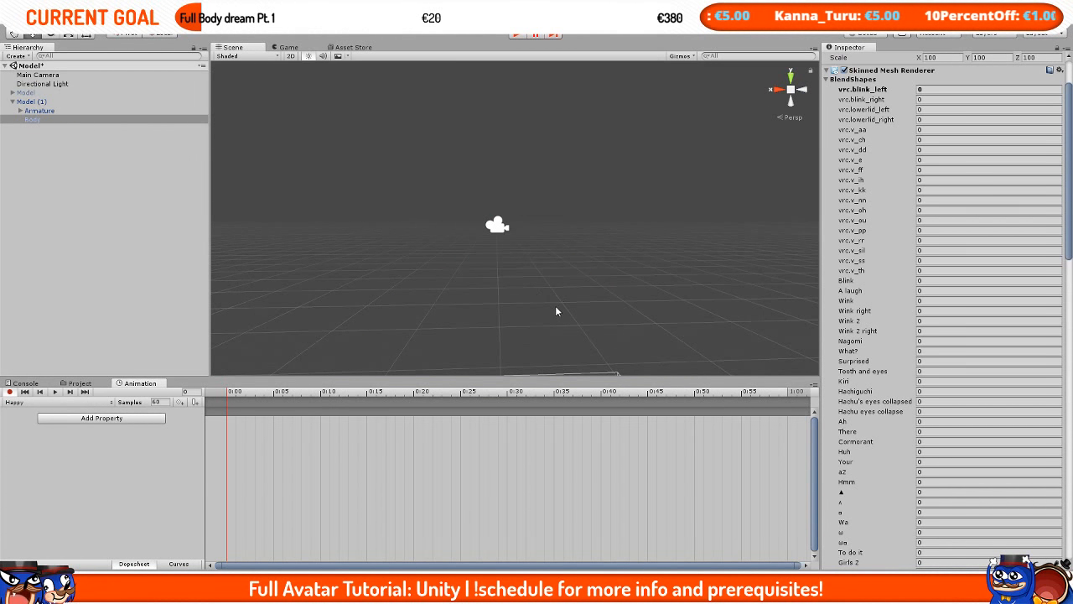
middle_drag(555, 305, 565, 63)
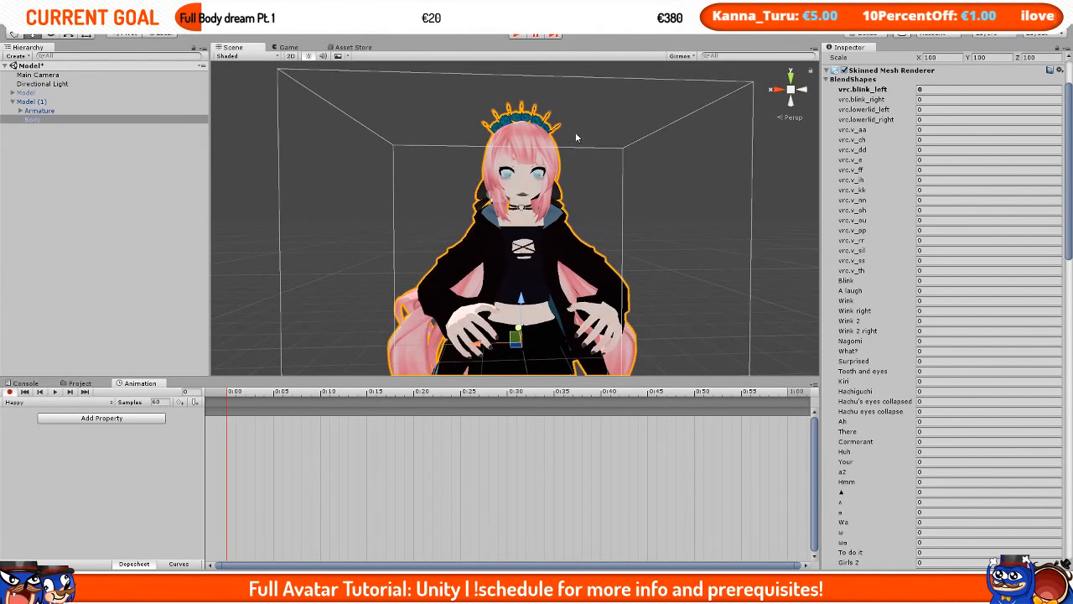
middle_drag(575, 134, 572, 133)
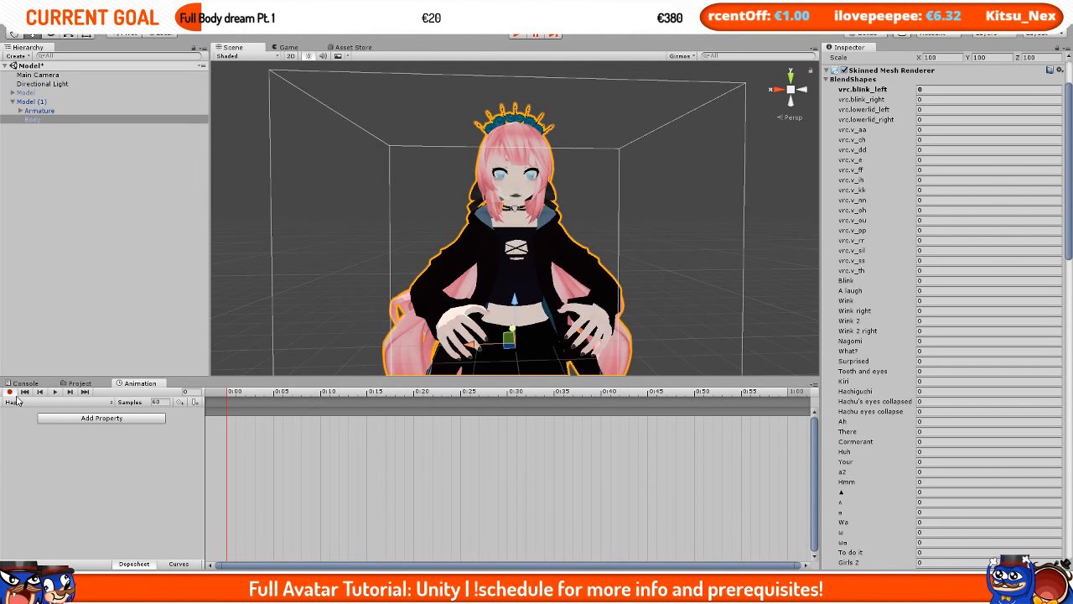
scroll(559, 188, up, 8)
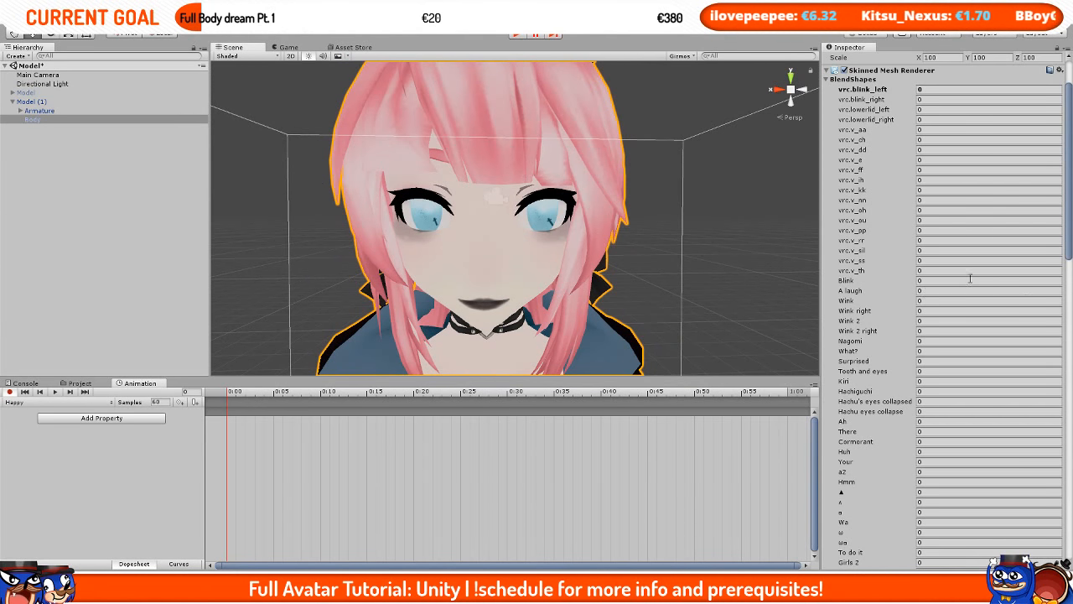
click(939, 295)
text(100)
Step: Try the ω blend shape at 100 in the recorded clip
scroll(672, 254, down, 8)
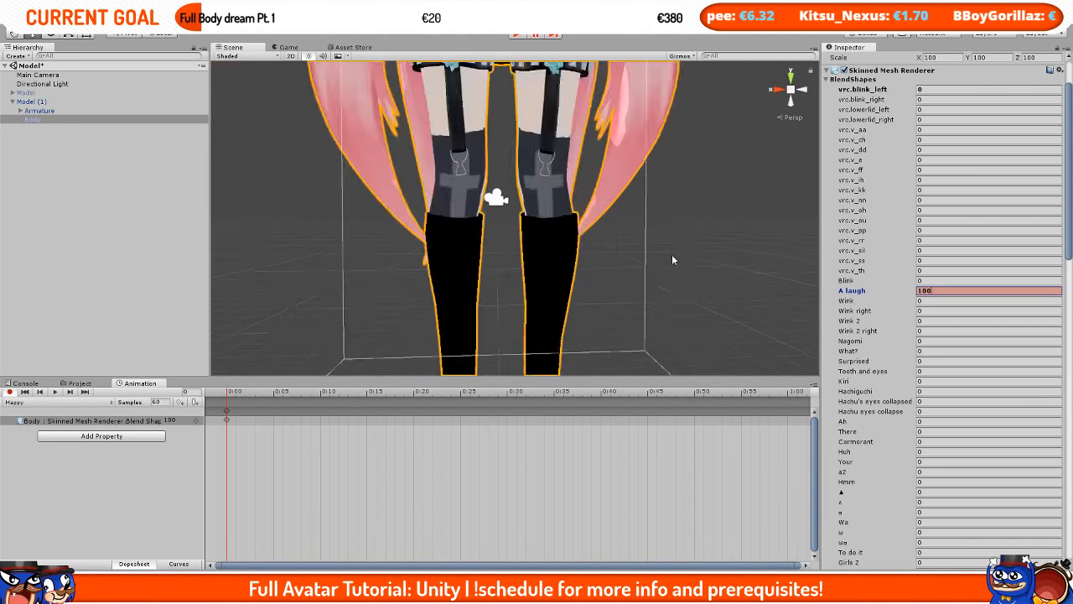
middle_drag(602, 205, 572, 262)
scroll(600, 293, up, 5)
scroll(562, 245, up, 3)
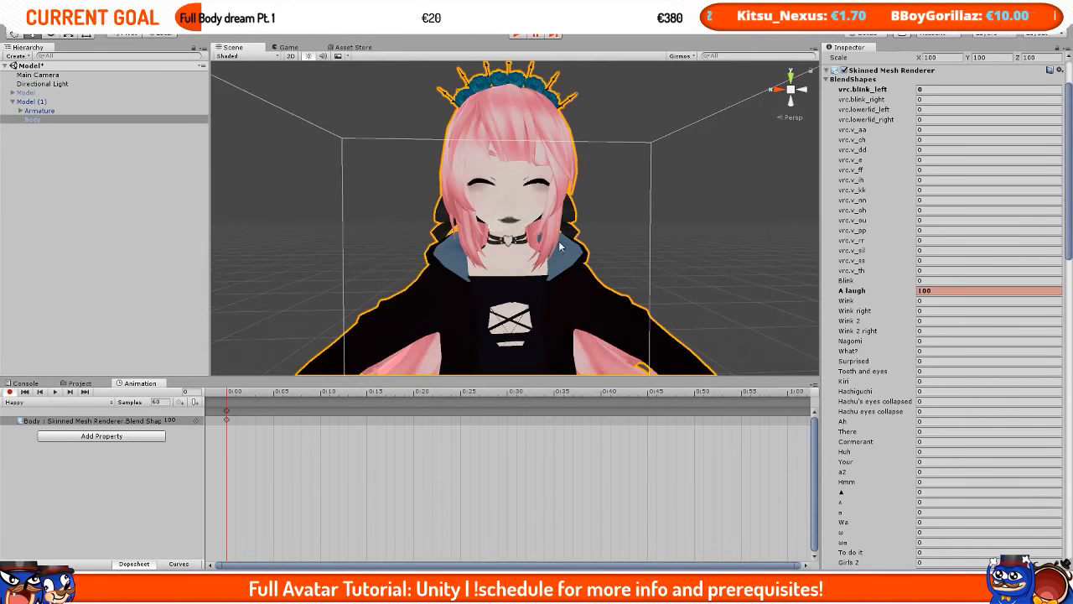
scroll(912, 304, down, 5)
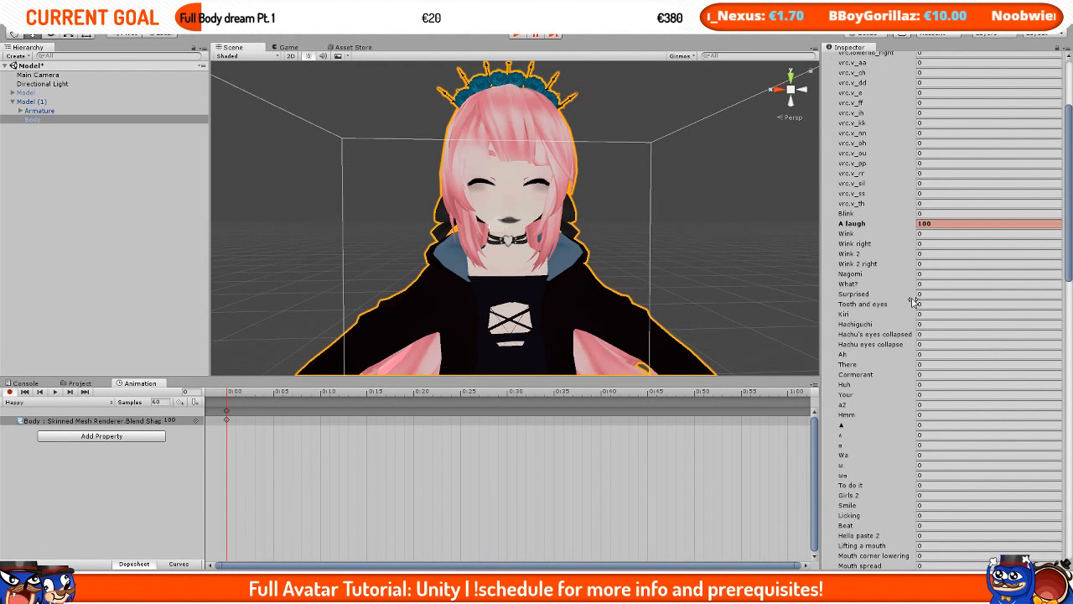
click(936, 364)
text(100)
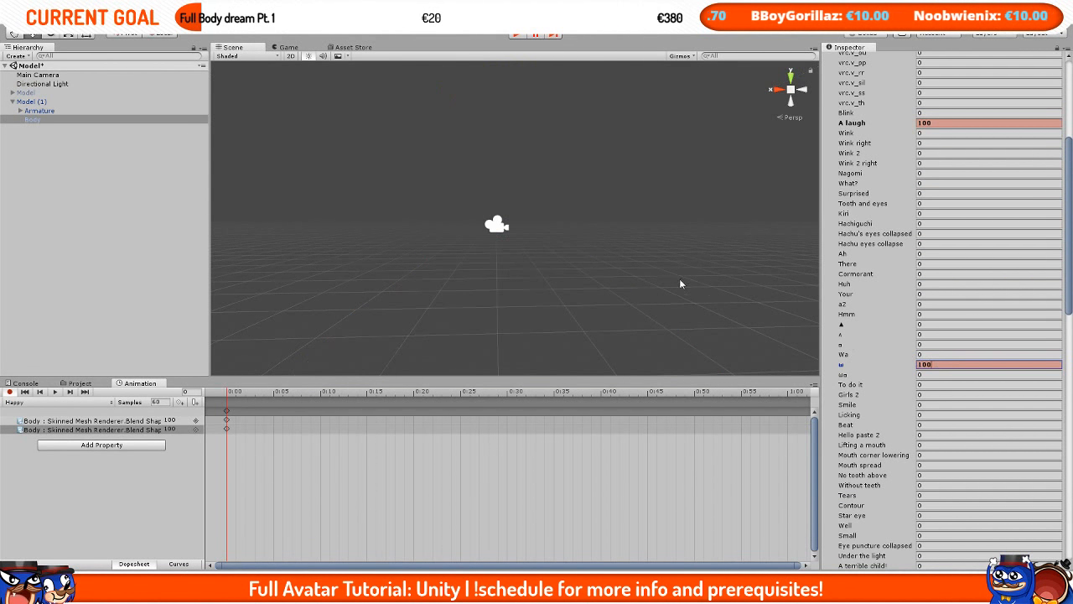
middle_drag(680, 280, 643, 109)
scroll(644, 254, down, 3)
middle_drag(643, 254, 678, 108)
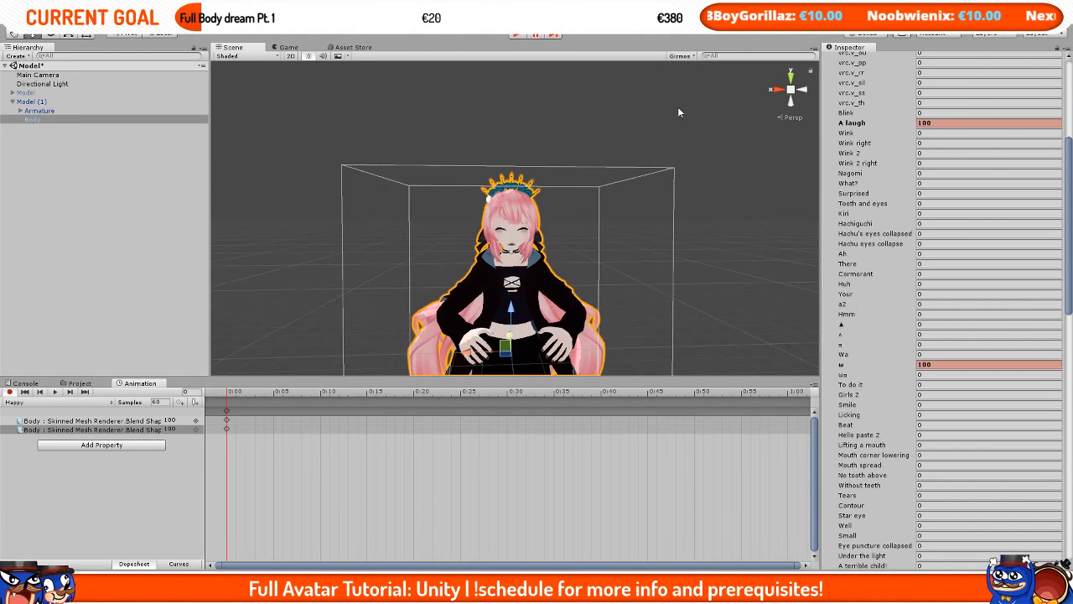
scroll(600, 365, up, 5)
scroll(525, 278, down, 4)
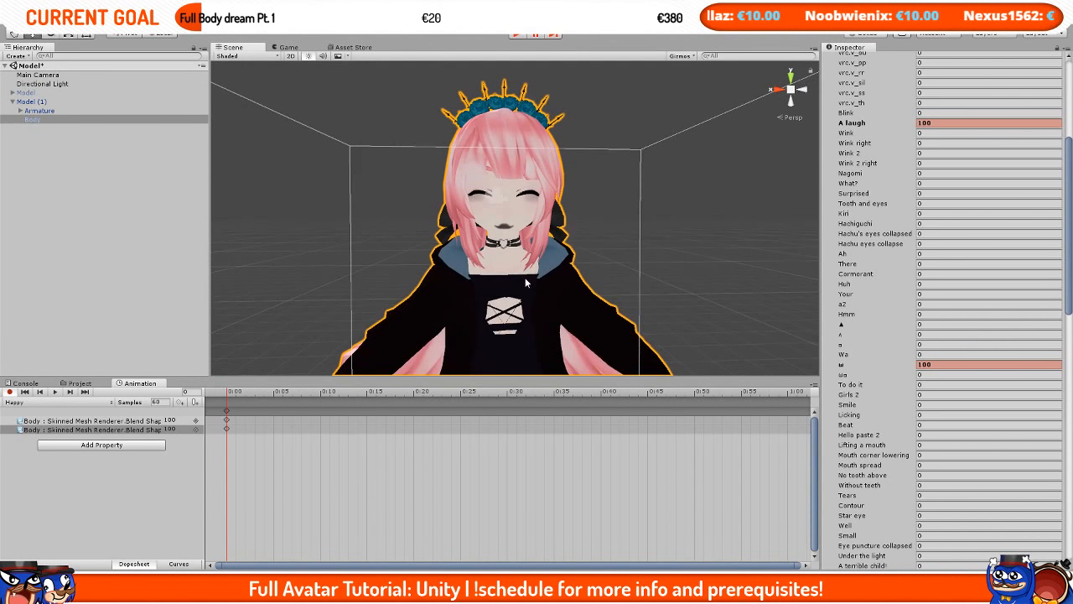
scroll(525, 278, up, 4)
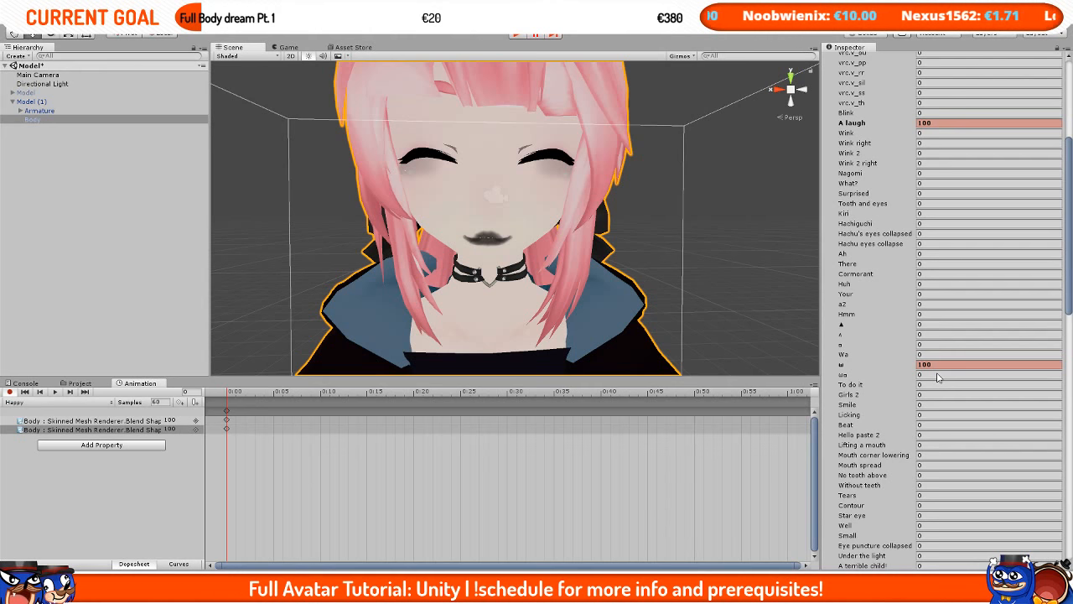
Step: Try the Licking blend shape at 100, then reset it to 0
click(929, 404)
click(929, 414)
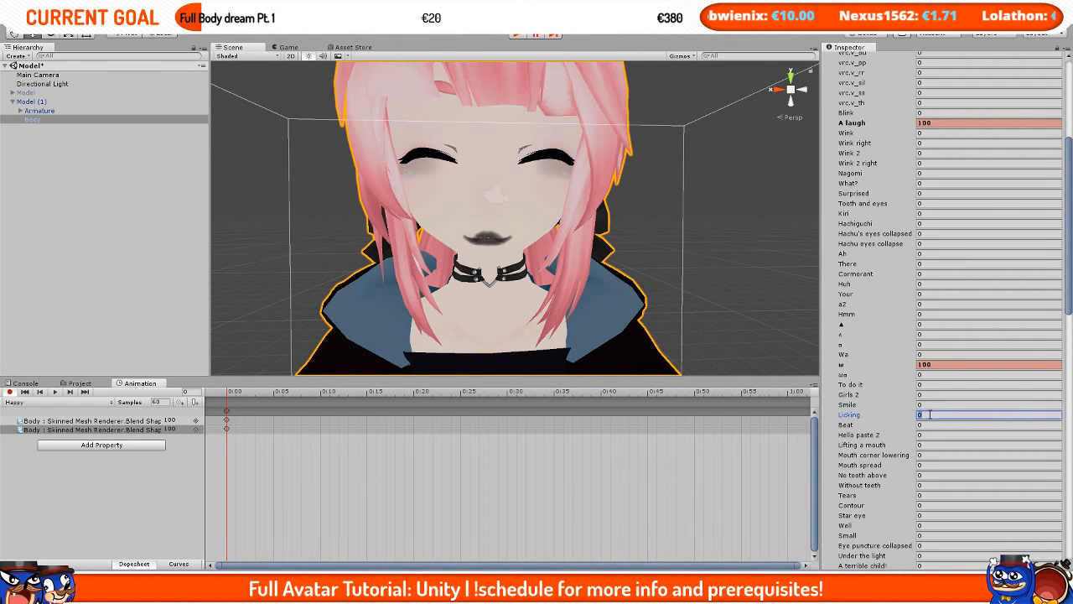
text(100)
key(Return)
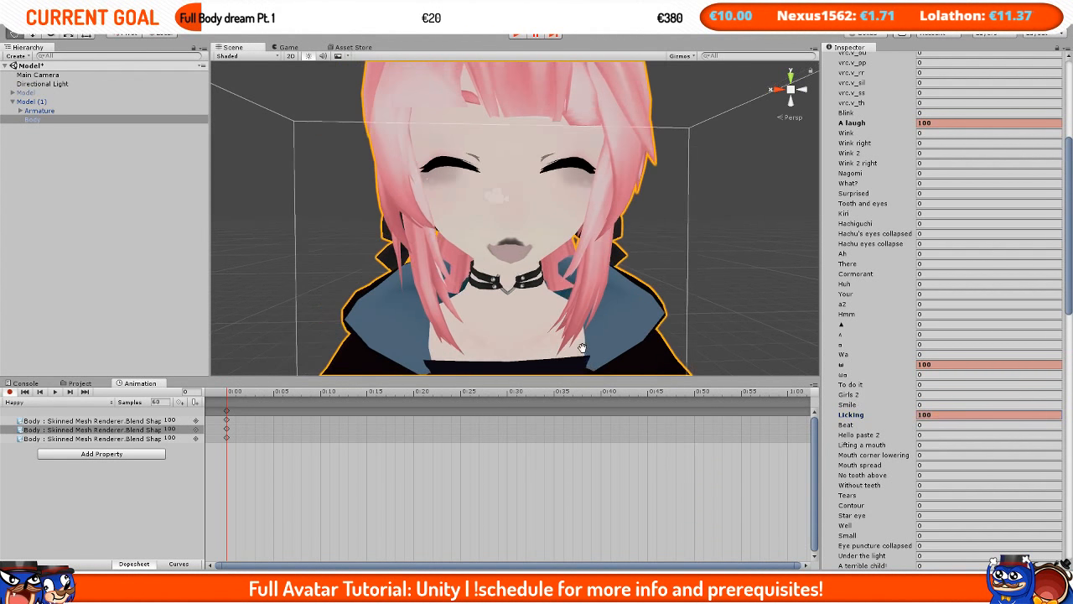
click(932, 415)
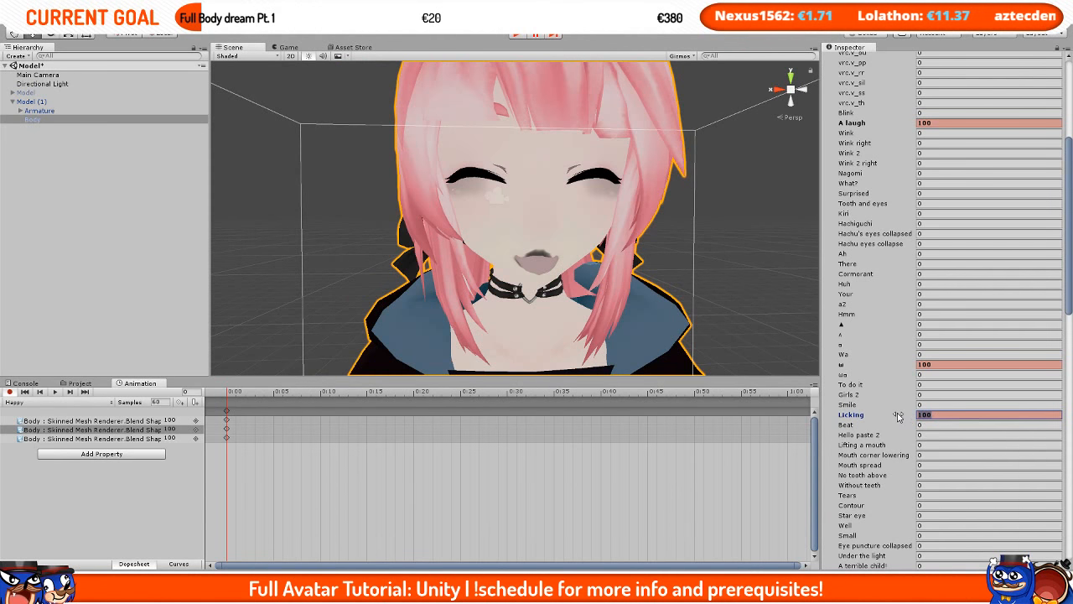
text(0)
Step: Try the Beat blend shape at 100 and reset Beat and ω back to 0
click(938, 425)
text(100)
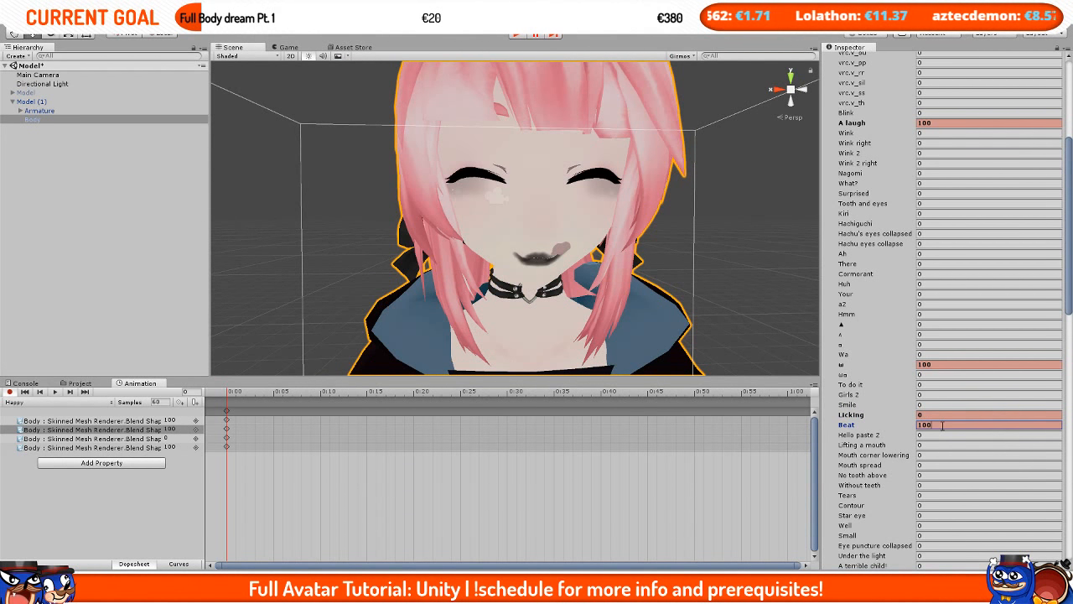
drag(943, 425, 887, 426)
text(0)
drag(935, 367, 897, 379)
text(0)
drag(937, 426, 901, 428)
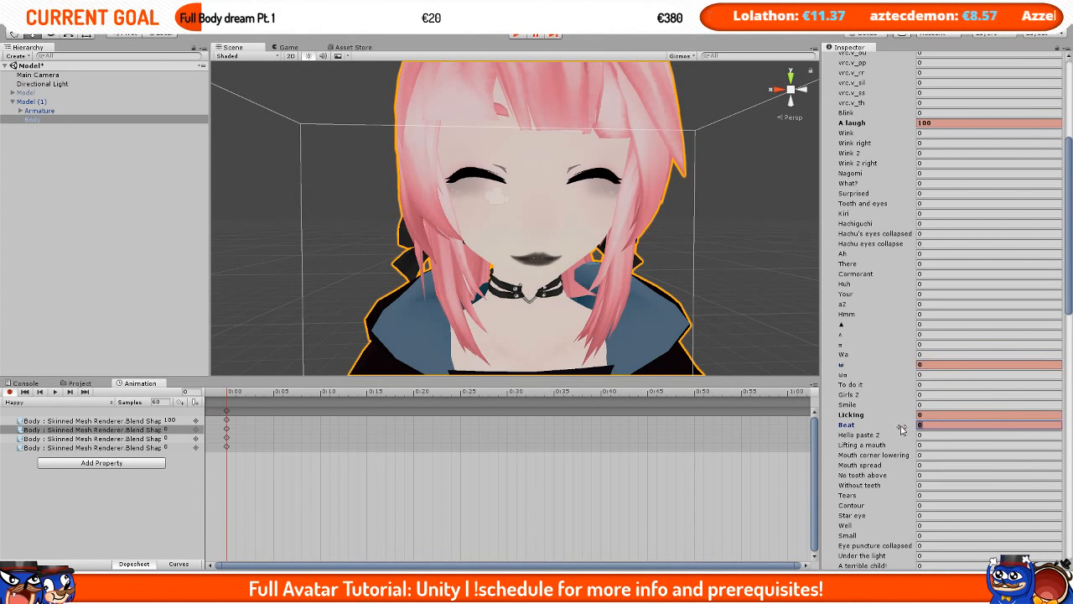
text(100)
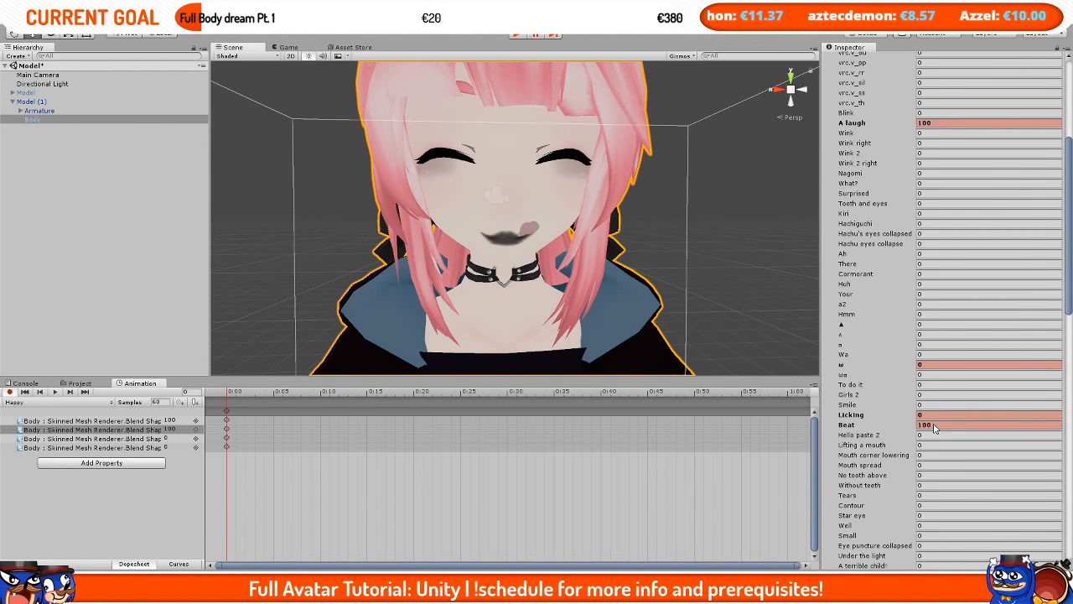
click(945, 426)
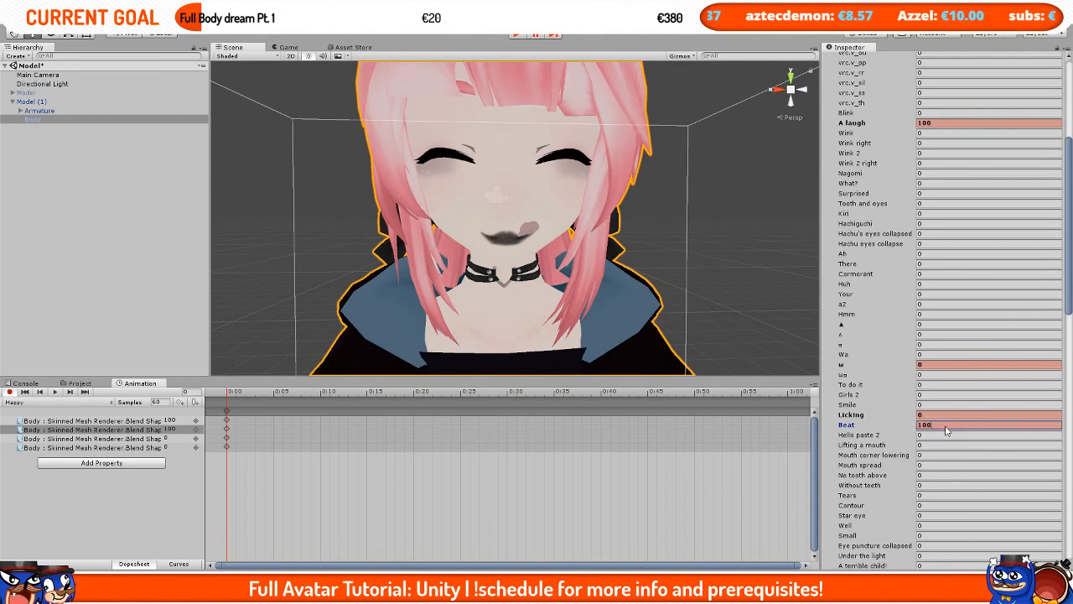
text(0)
Step: Set the Hello paste 2 blend shape to 100 in the recorded clip
click(936, 435)
text(100)
scroll(629, 224, down, 3)
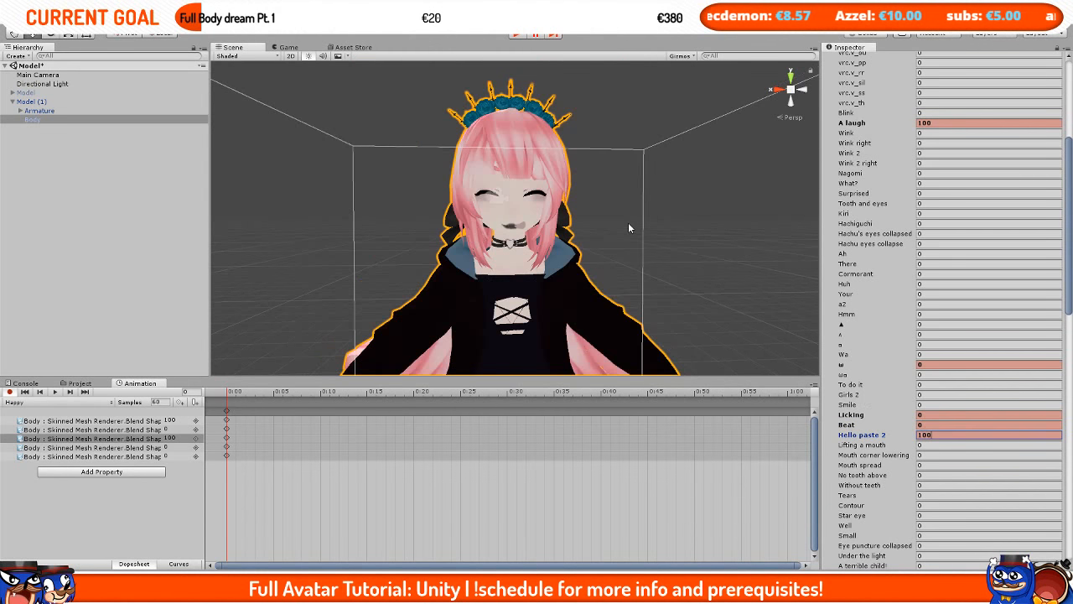
scroll(629, 225, up, 3)
scroll(629, 225, down, 3)
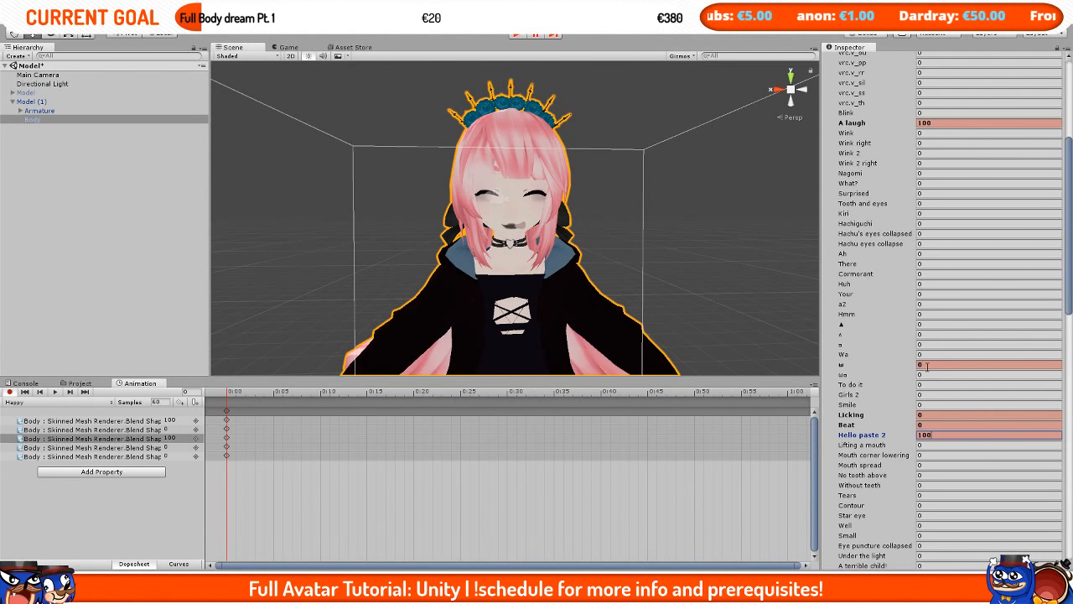
Step: Delete the three zero-value blend shape tracks from the Happy clip, keeping A laugh and Hello paste 2
click(76, 430)
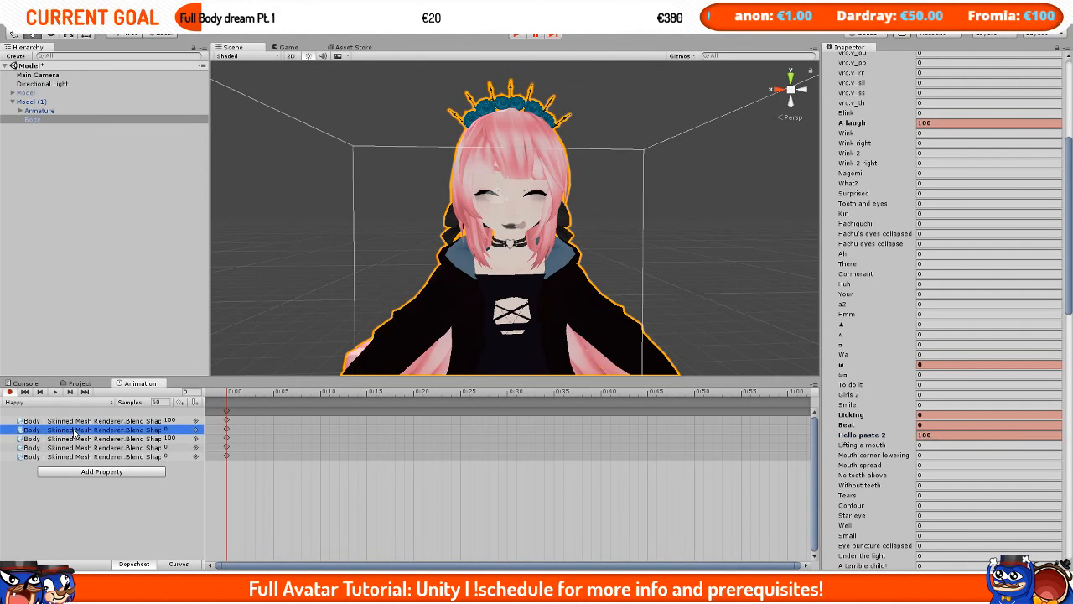
key(Delete)
click(107, 447)
key(Delete)
click(126, 439)
key(Delete)
Step: Copy the start keyframes of both tracks to a frame just after 0:00 on the timeline
click(147, 421)
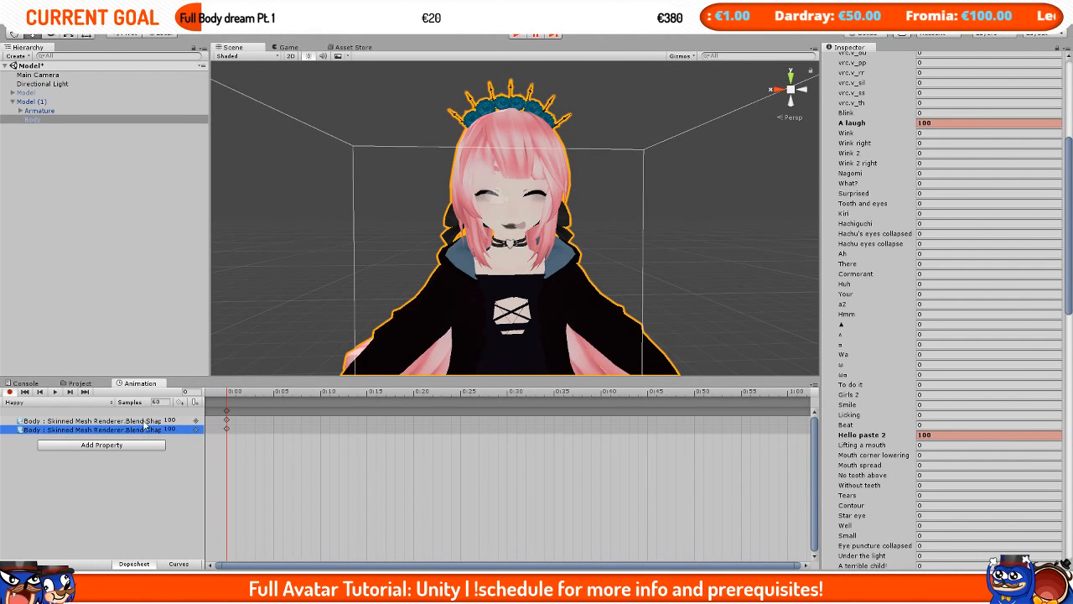
click(238, 395)
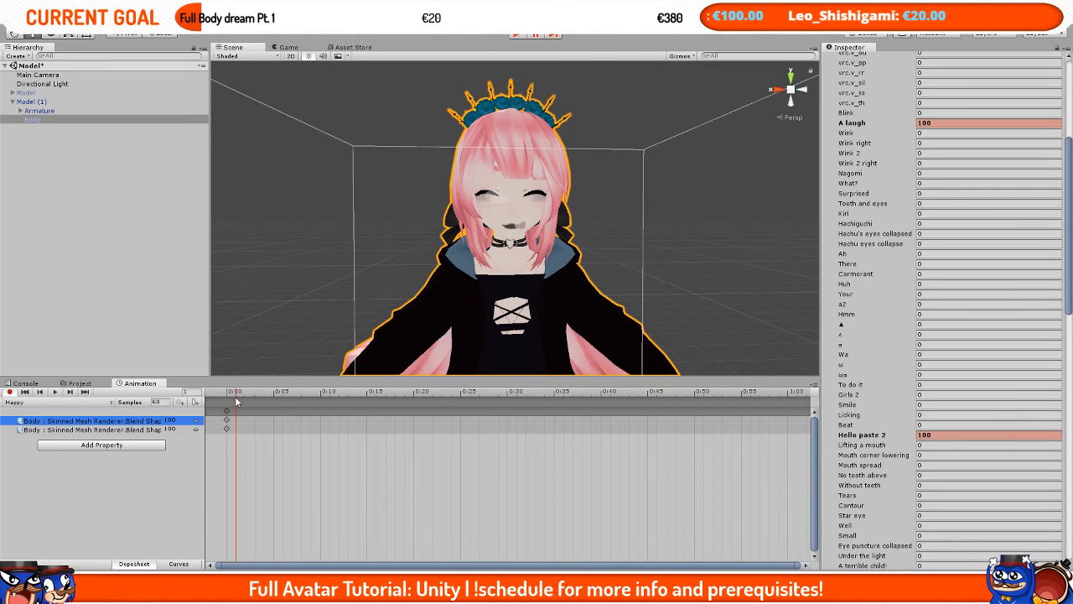
click(226, 413)
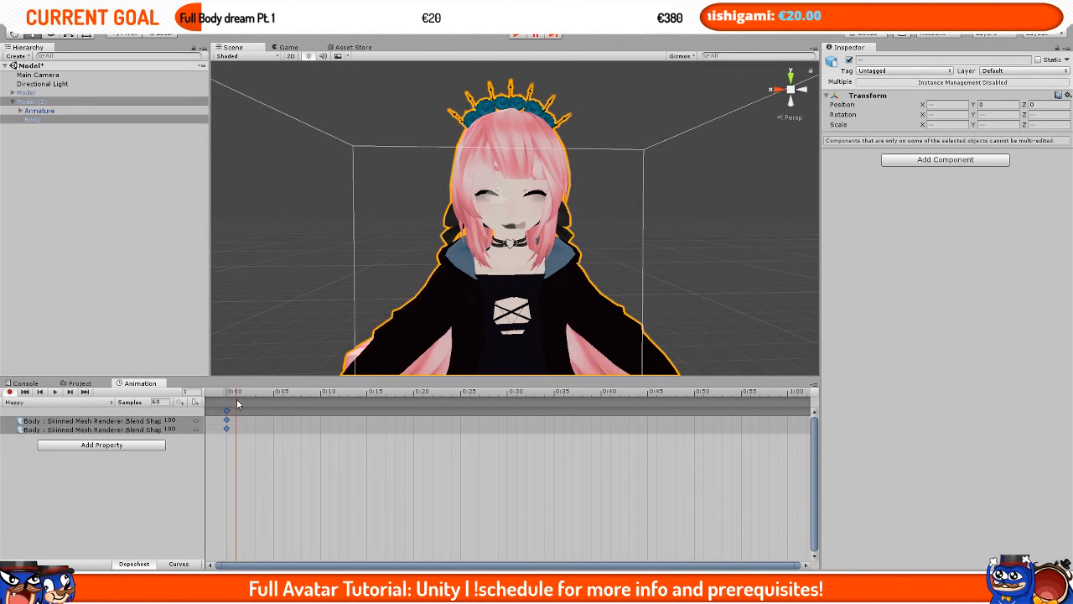
key(ctrl+v)
click(237, 399)
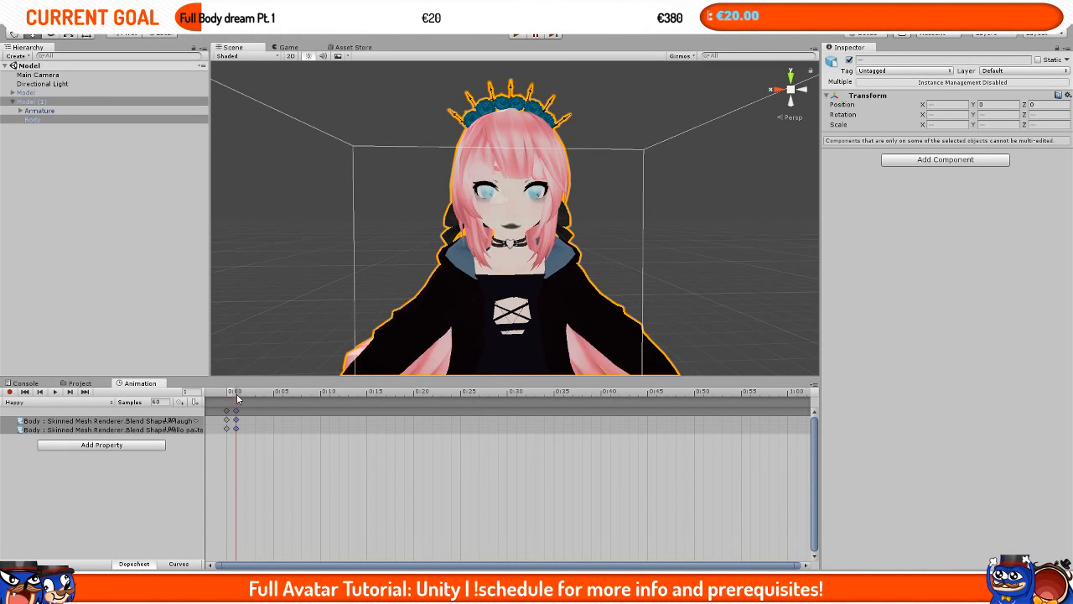
Step: Play the Happy clip to preview it and return the playhead to the start
click(55, 393)
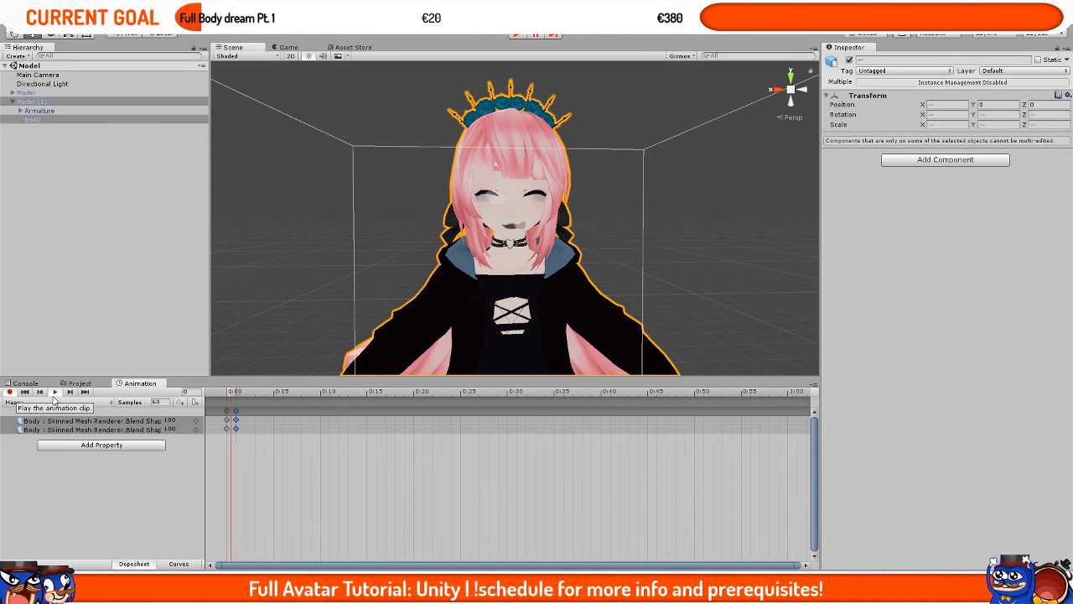
click(54, 393)
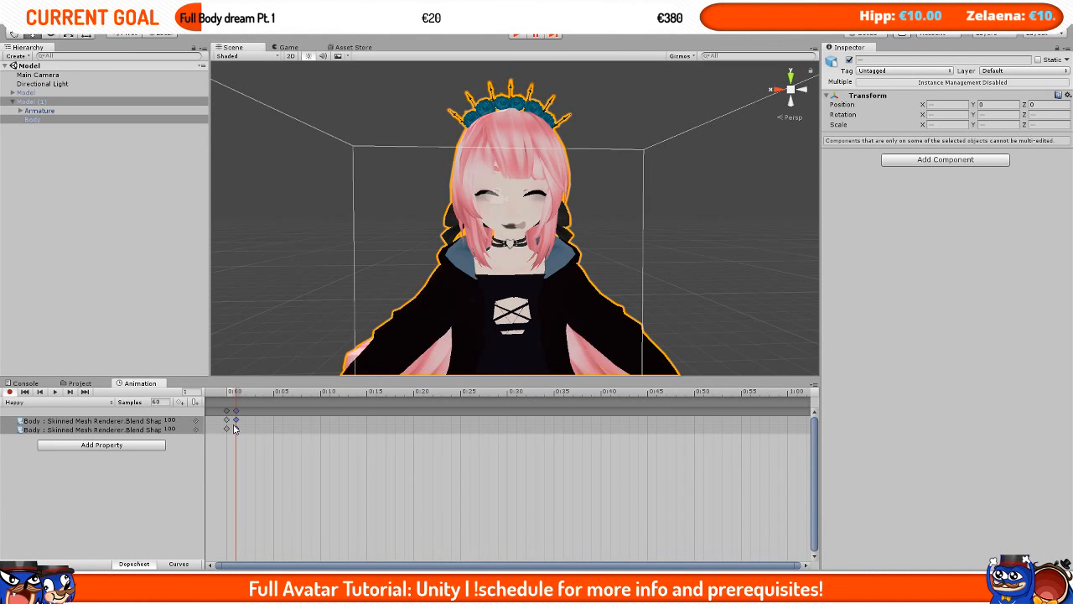
mouse_move(236, 393)
mouse_down()
mouse_move(226, 409)
mouse_move(238, 407)
mouse_move(227, 409)
mouse_up()
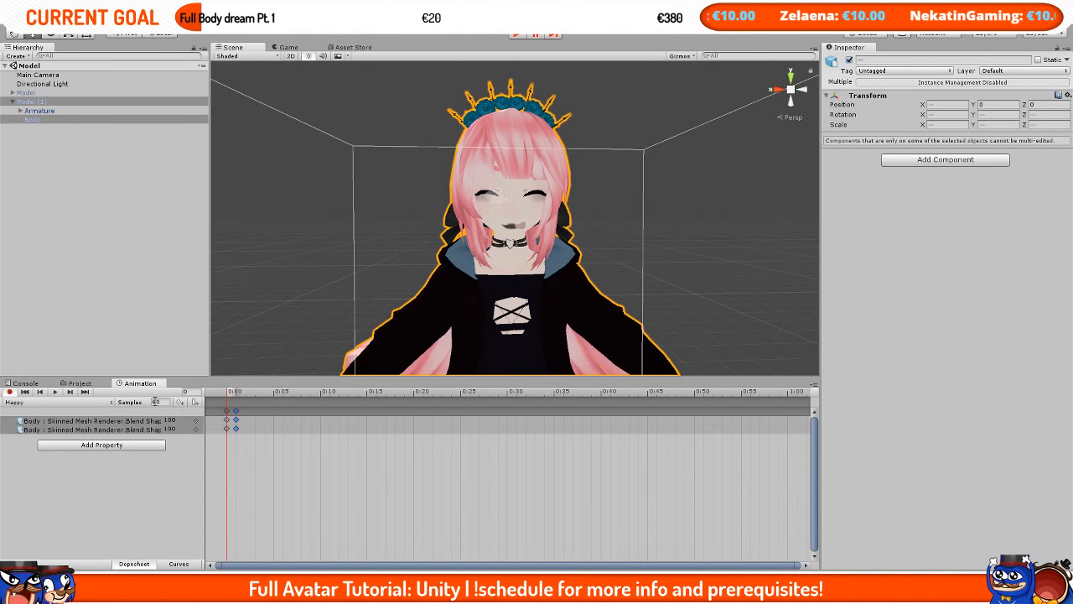
middle_drag(458, 369, 468, 253)
right_drag(478, 288, 508, 313)
key(a)
scroll(508, 313, down, 3)
middle_drag(508, 313, 493, 322)
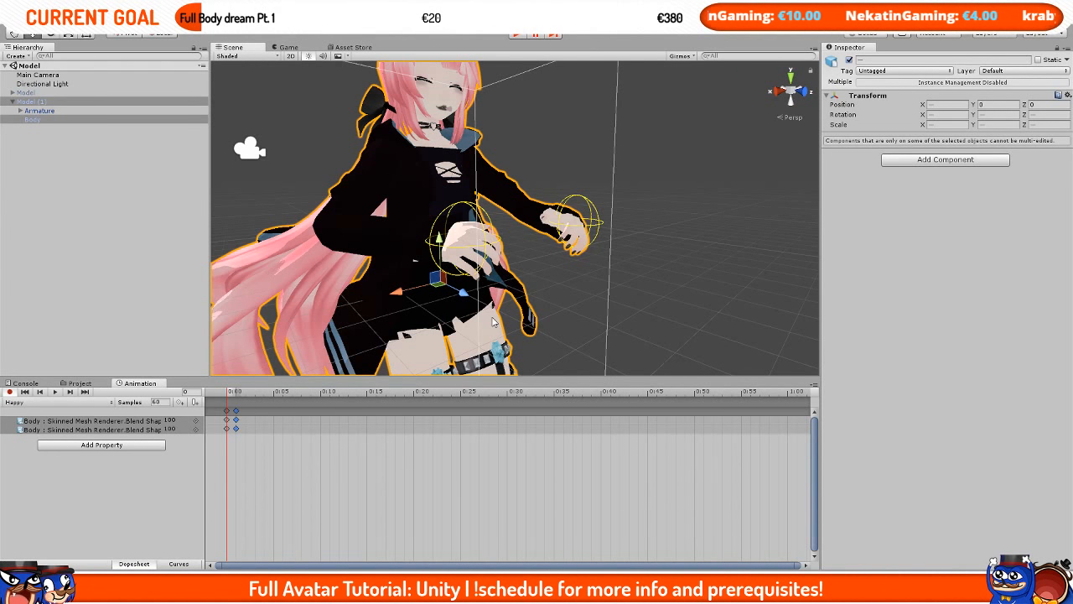
scroll(529, 301, up, 3)
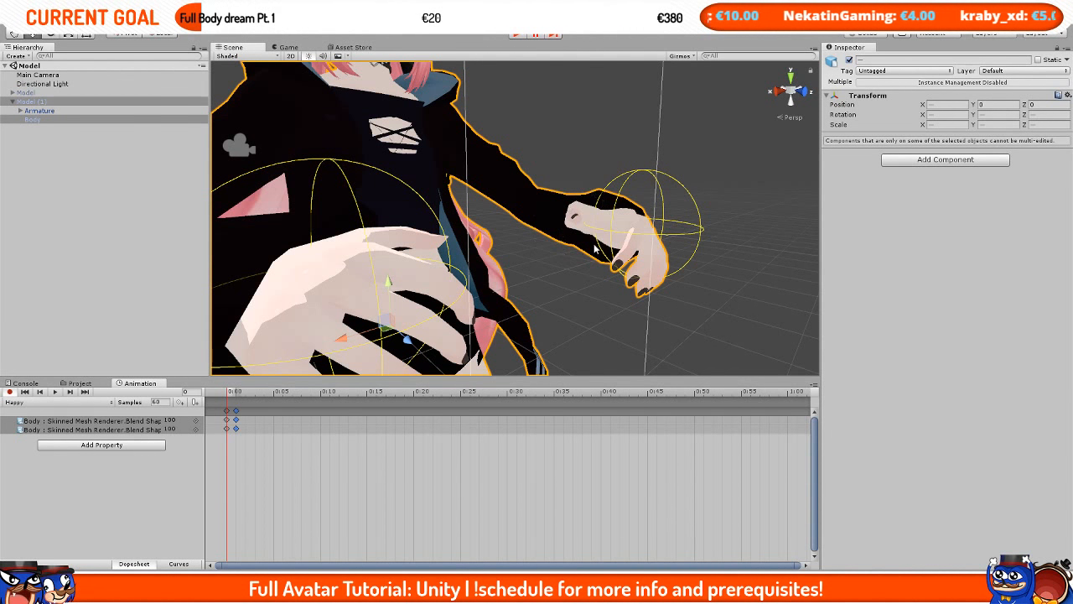
Step: Open the Muscle Animation Editor and dock it beside the Inspector
middle_drag(595, 246, 579, 259)
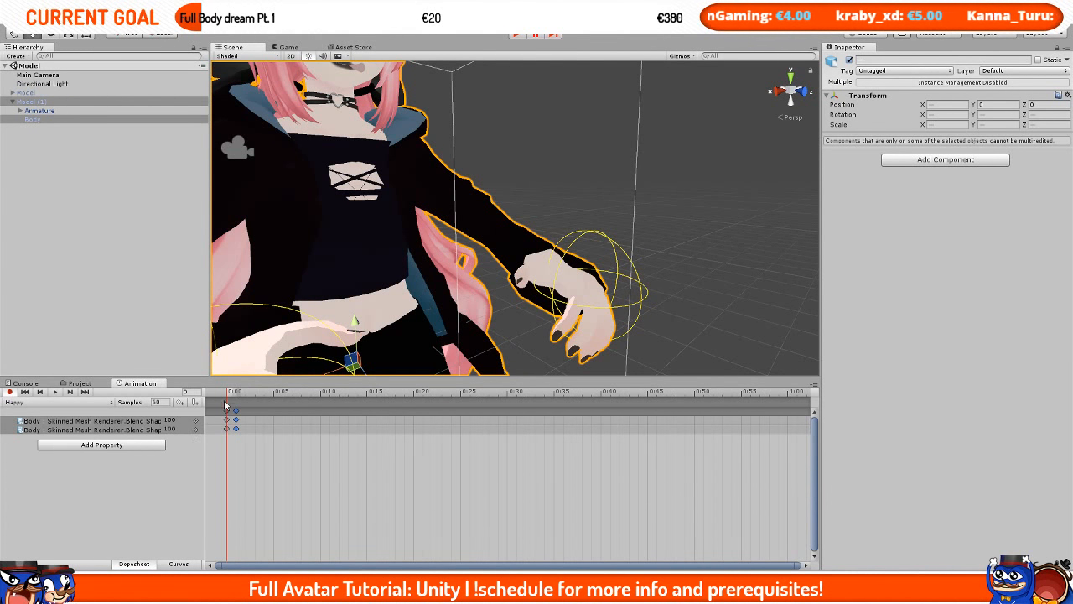
click(173, 19)
mouse_move(209, 19)
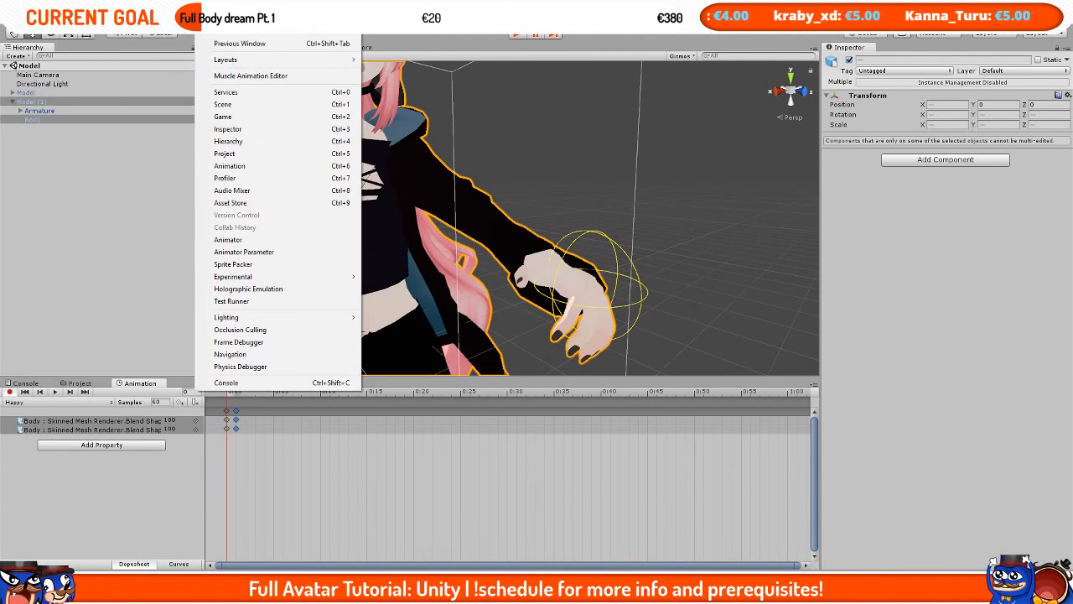
click(251, 76)
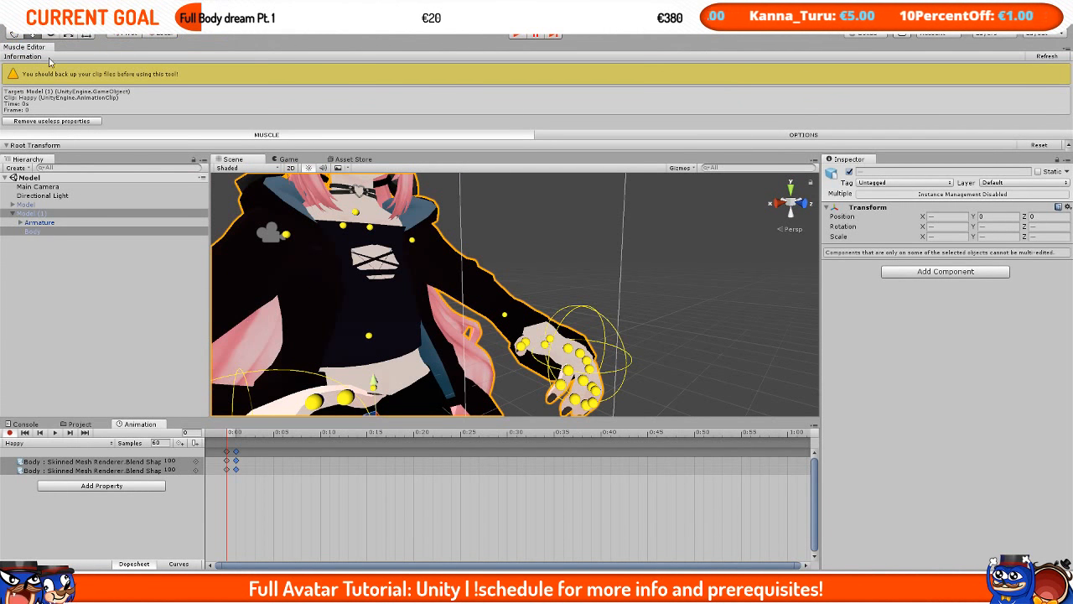
drag(26, 47, 908, 164)
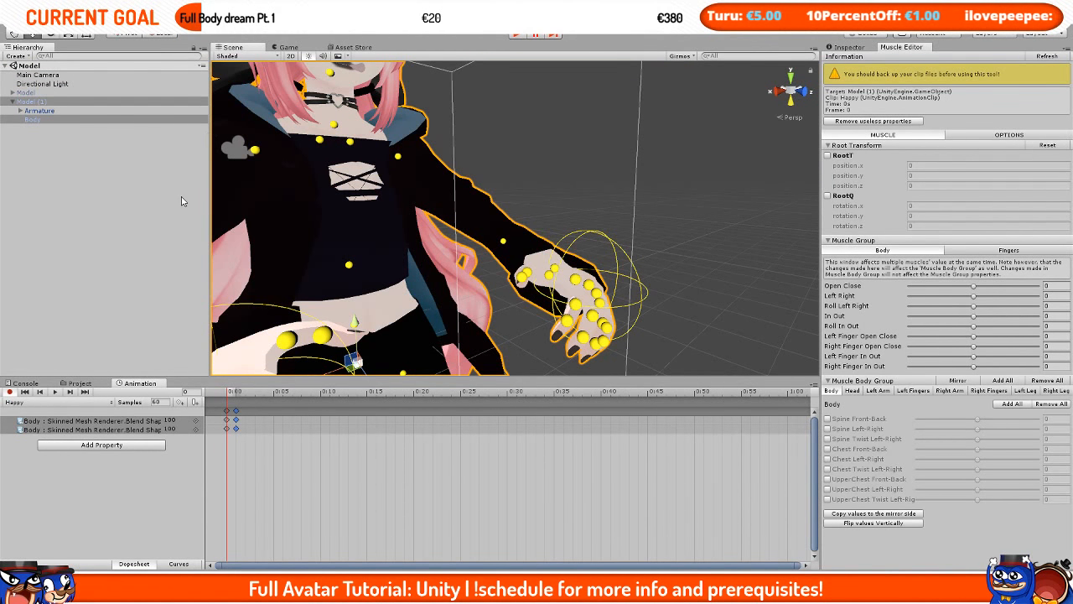
Step: Expand the Model (1) armature down to the left wrist and frame IndexFinger1_L in the scene view
scroll(503, 167, down, 5)
scroll(503, 167, up, 5)
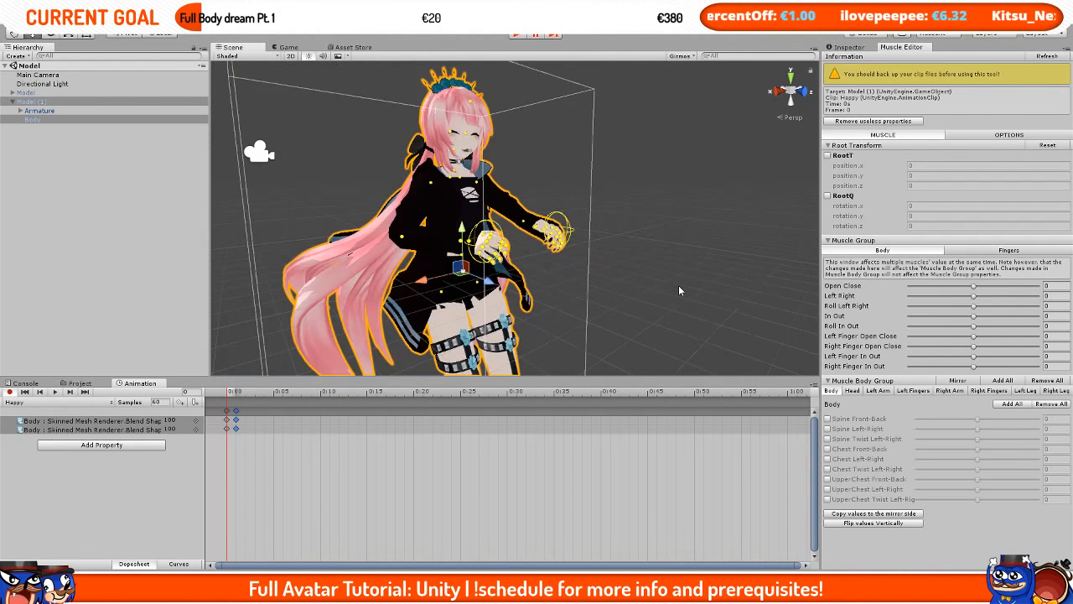
scroll(682, 290, down, 5)
scroll(498, 197, up, 3)
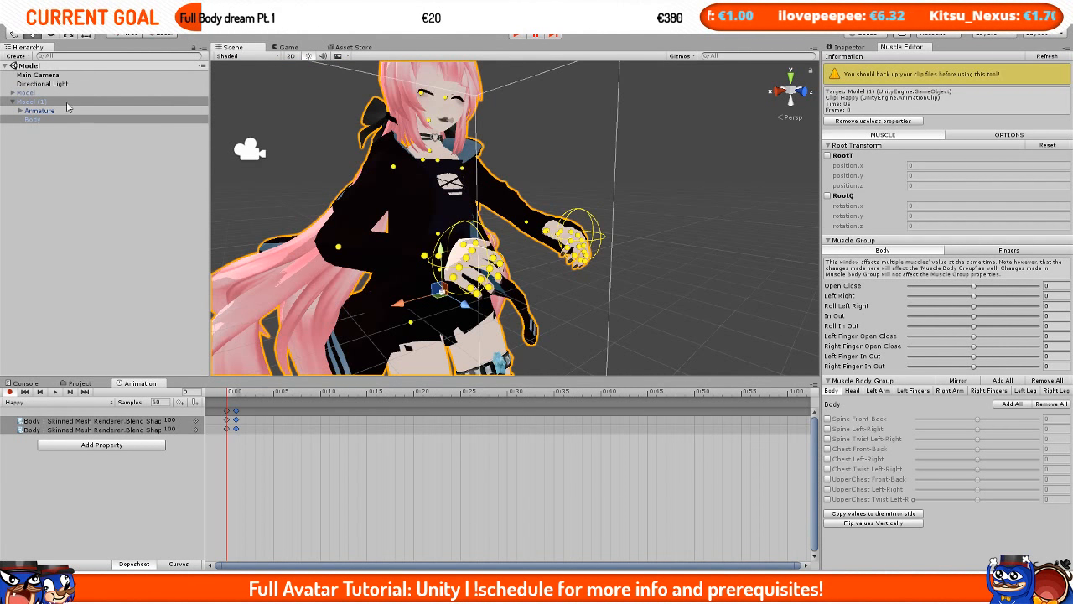
click(19, 111)
click(28, 120)
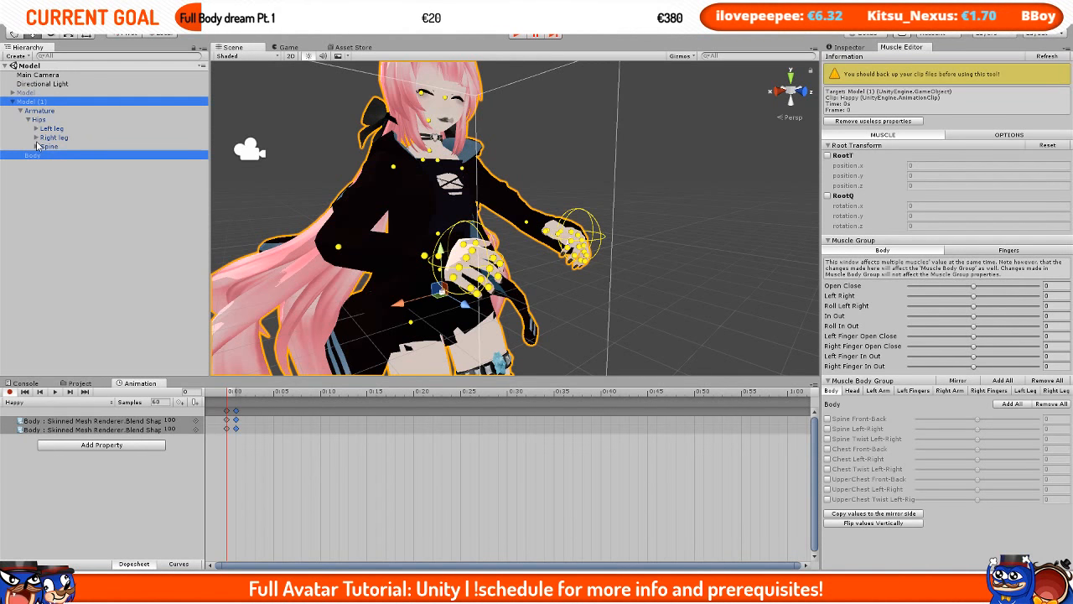
click(36, 145)
click(45, 155)
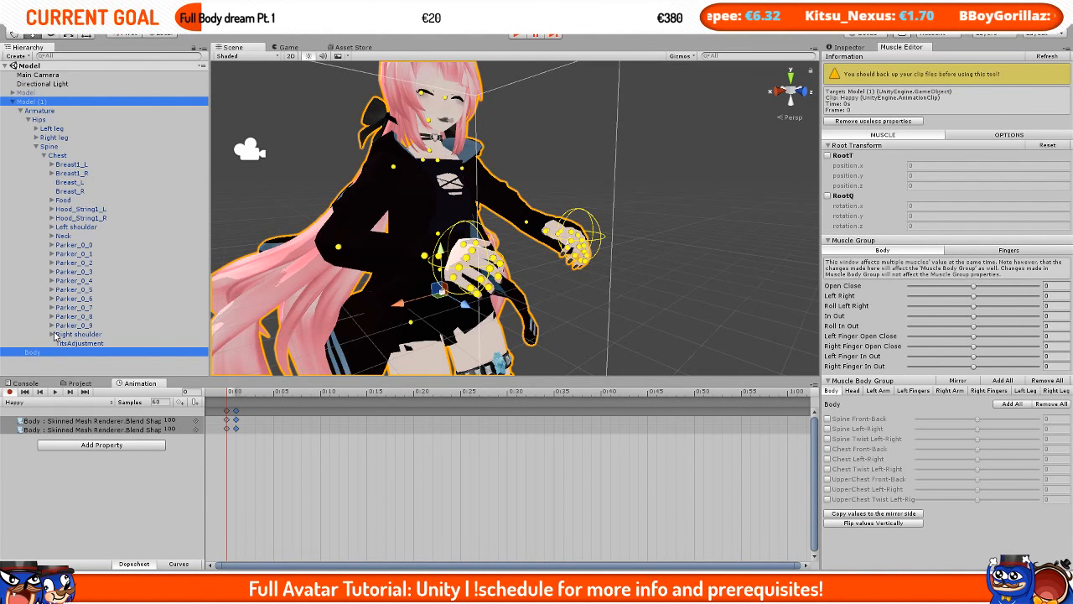
click(51, 227)
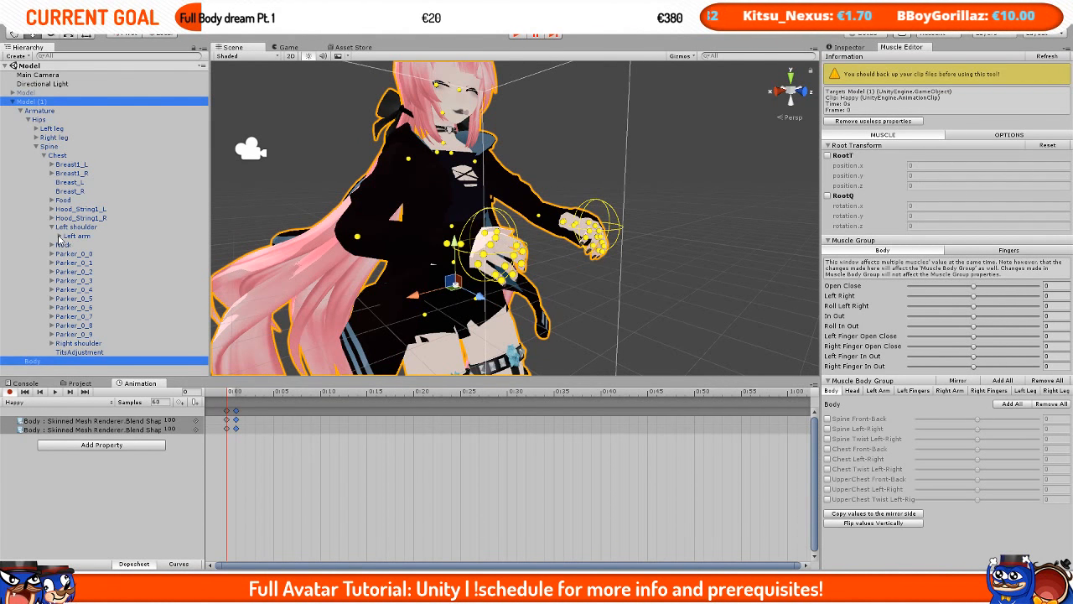
click(60, 236)
click(67, 244)
click(75, 253)
click(83, 262)
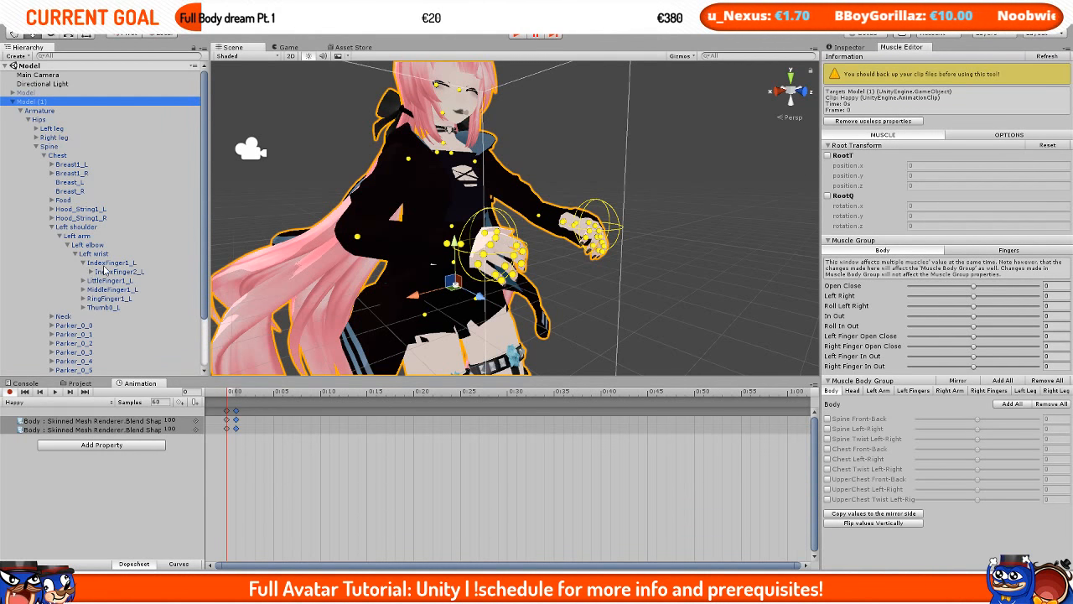
double_click(109, 263)
Step: Collapse the hierarchy and examine the model's left hand from several angles
scroll(588, 275, down, 3)
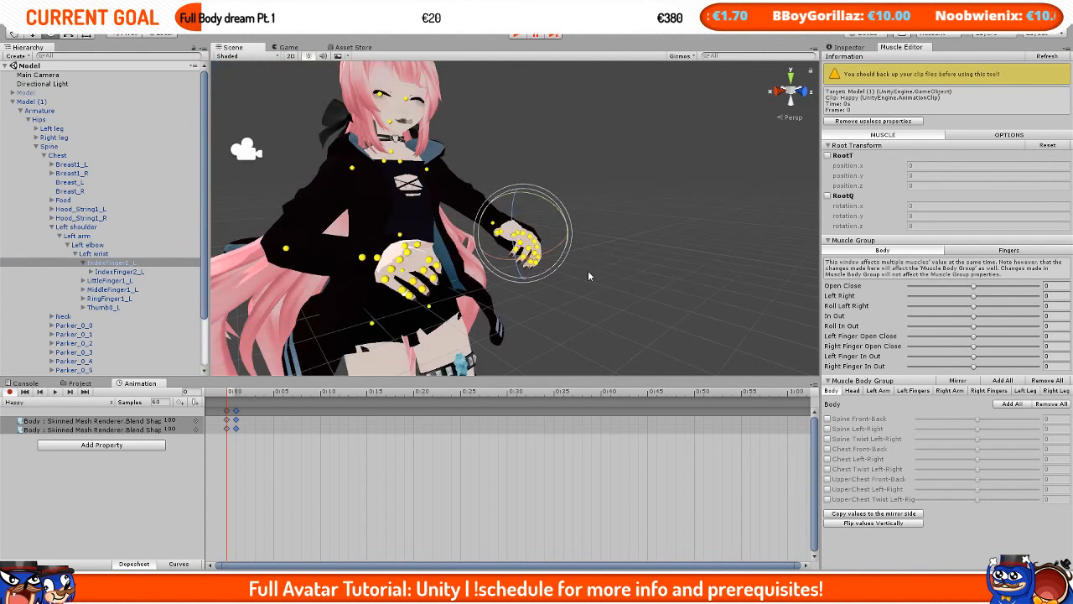
middle_drag(589, 275, 573, 271)
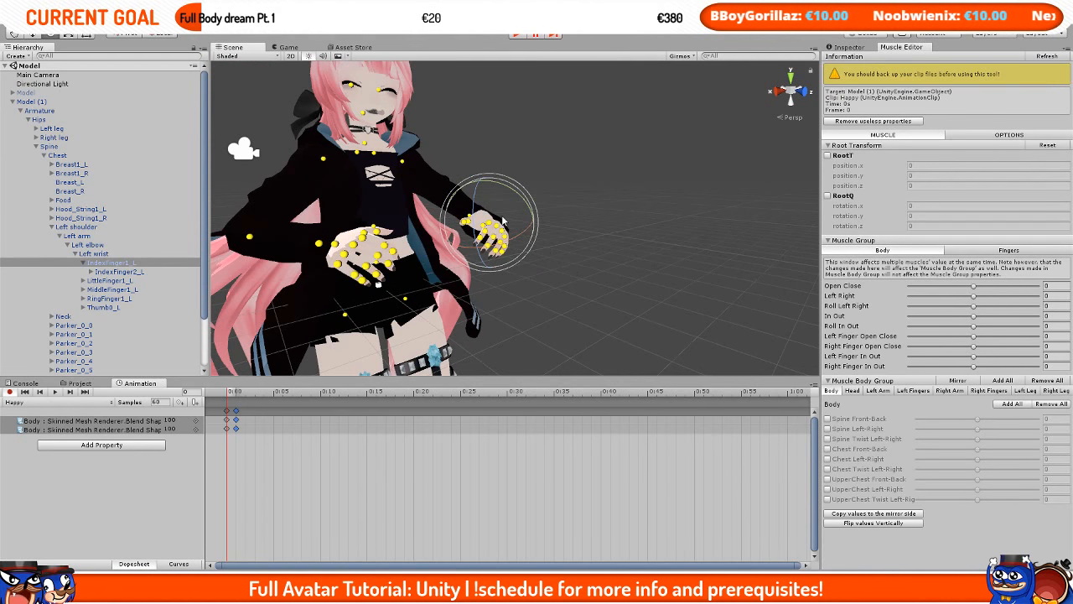
drag(528, 237, 545, 233)
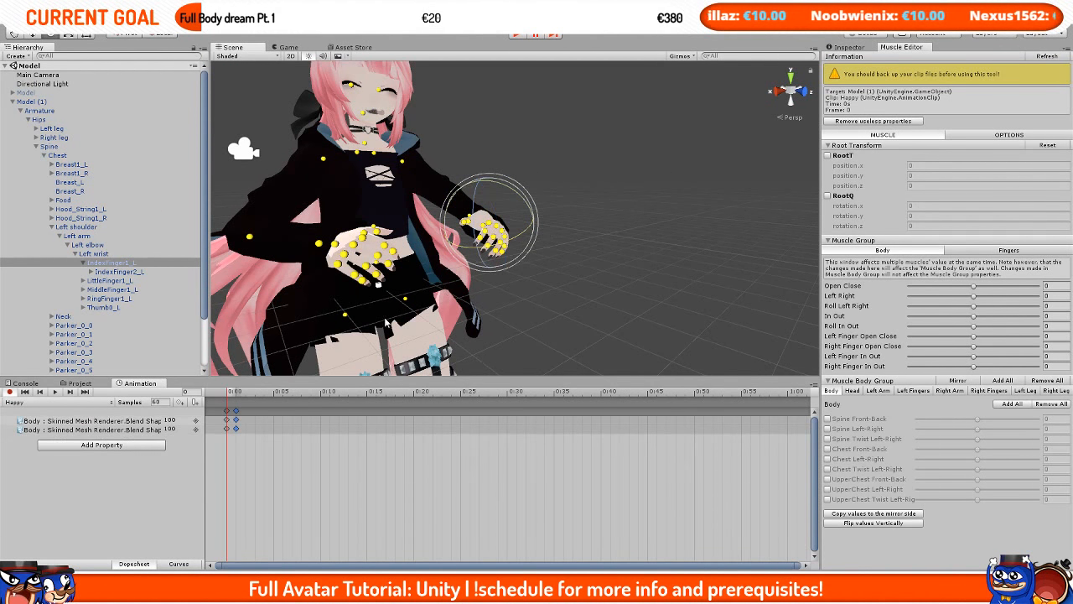
click(84, 263)
click(12, 102)
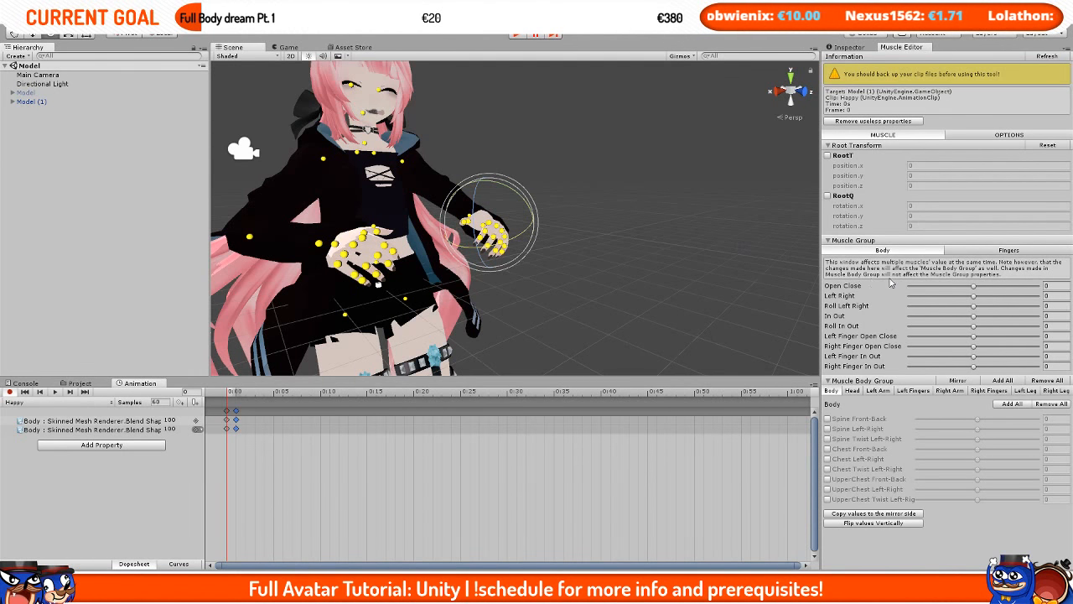
scroll(600, 277, up, 3)
scroll(600, 277, down, 5)
middle_drag(578, 275, 656, 275)
scroll(656, 275, up, 5)
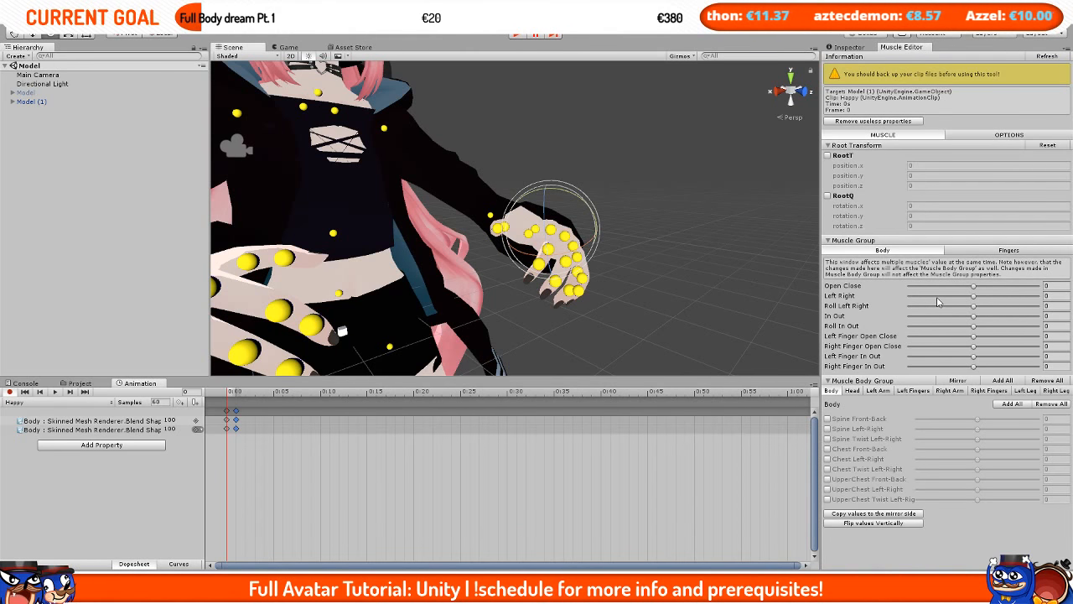
Step: In the Fingers muscle group, bend the left thumb slightly and set Left Index Stretched to 0
click(1005, 253)
middle_drag(617, 289, 620, 227)
alt+drag(620, 232, 605, 201)
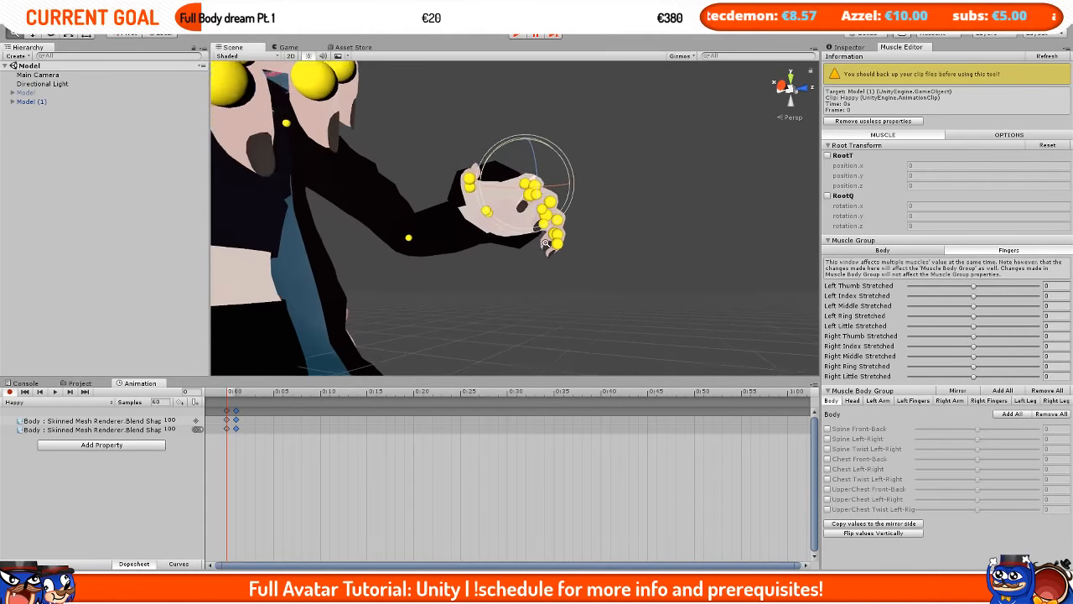
alt+right_drag(605, 202, 622, 207)
alt+drag(621, 206, 558, 280)
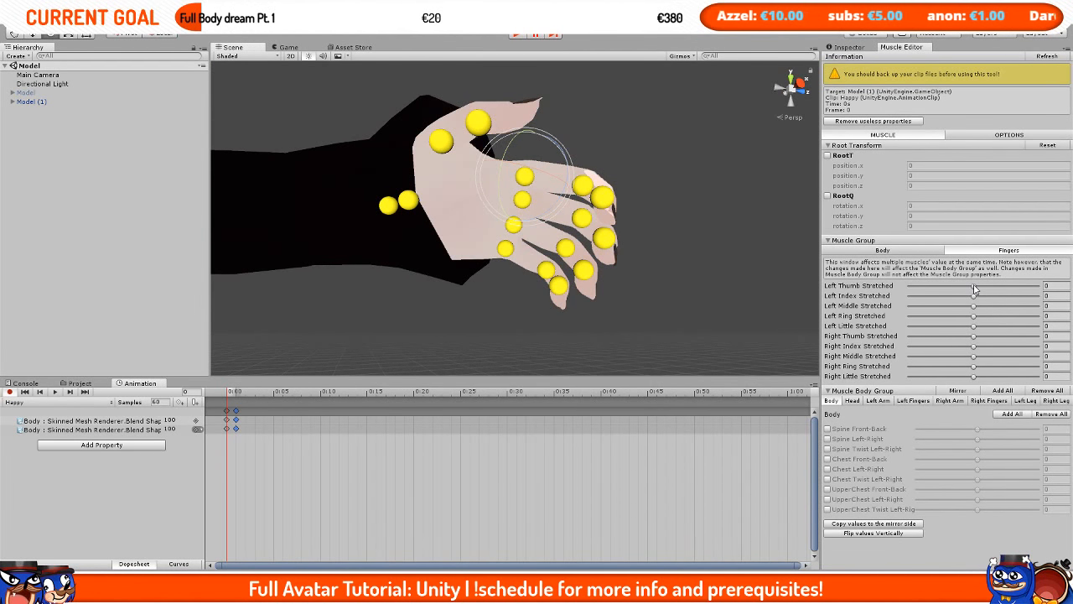
mouse_move(975, 289)
mouse_down()
mouse_move(956, 288)
mouse_move(964, 301)
mouse_up()
click(1053, 295)
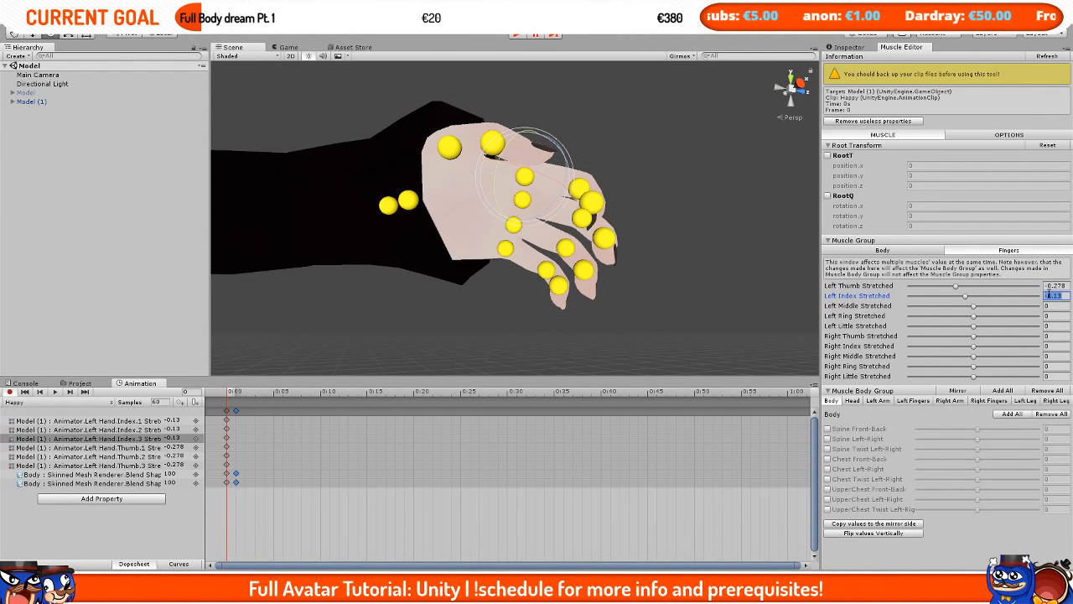
text(0)
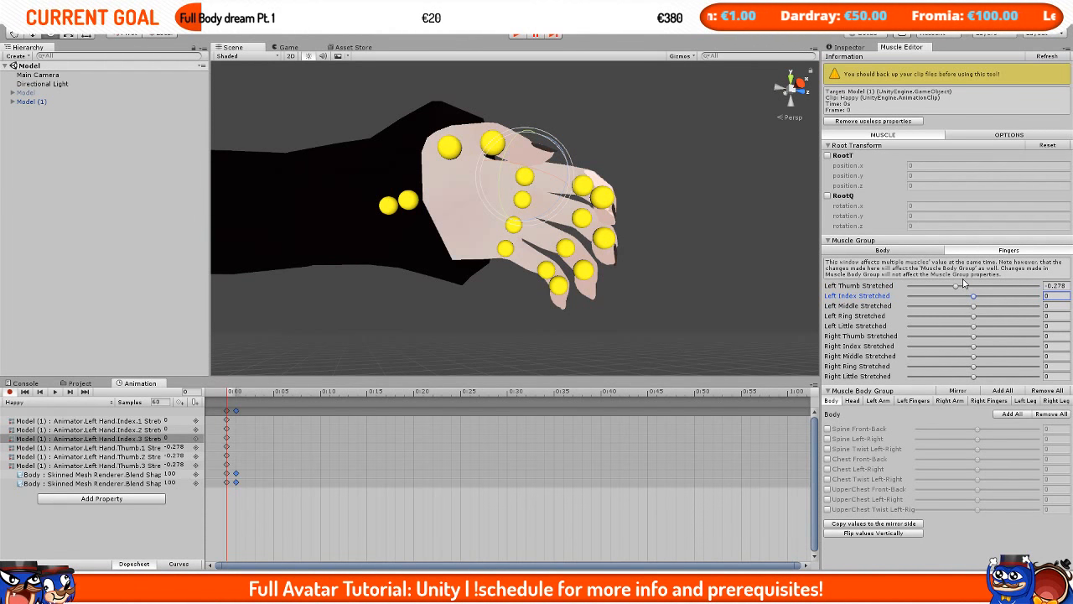
Step: Set Left Thumb Stretched to -0.4 and raise Thumb 3 Stretched to about 0.3 in the Left Fingers group
drag(956, 286, 948, 286)
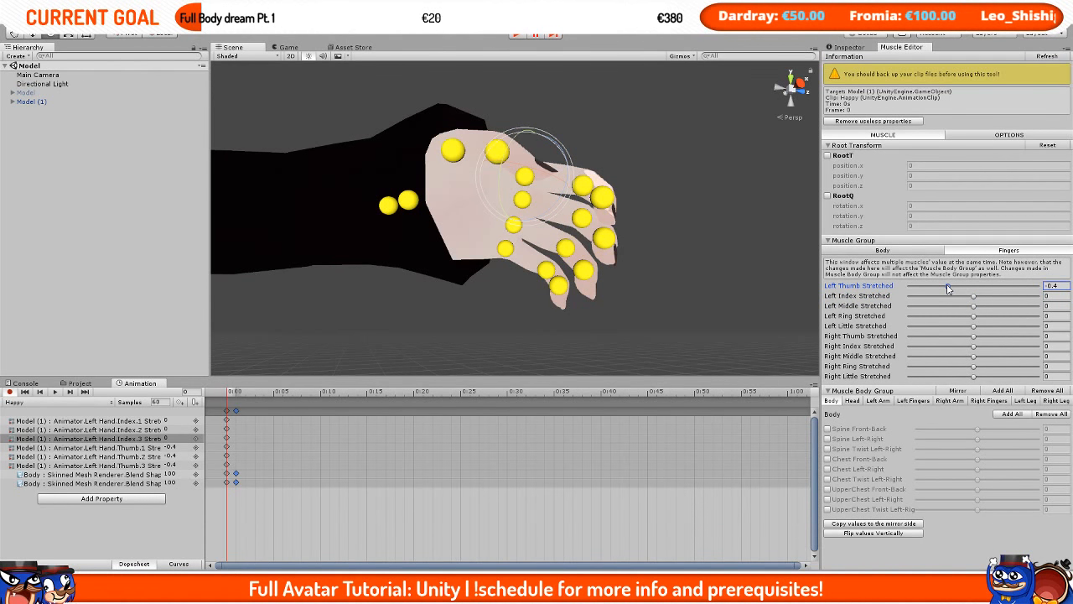
click(912, 402)
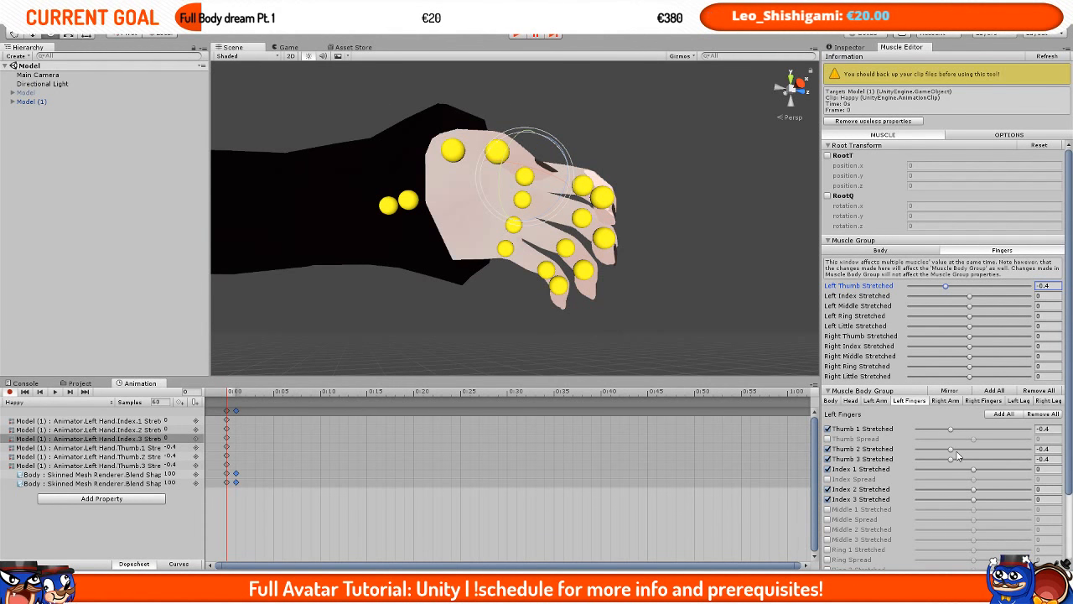
mouse_move(958, 455)
mouse_down()
mouse_move(989, 460)
mouse_move(952, 450)
mouse_up()
right_drag(668, 273, 662, 181)
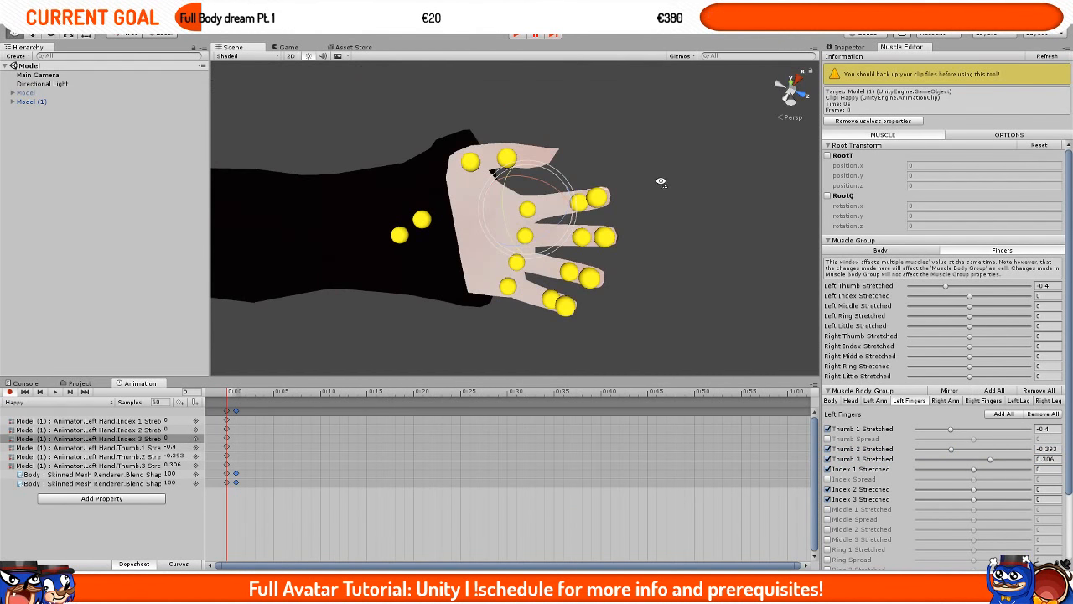
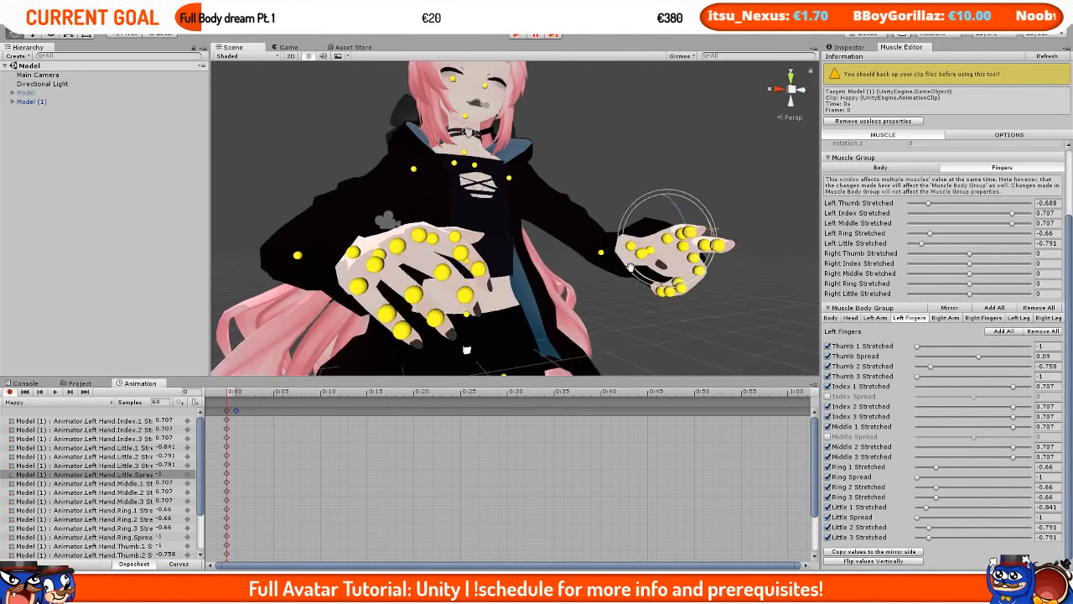
Step: Copy the left finger muscle values to the mirror side and inspect both hands from several angles
click(872, 554)
middle_drag(634, 289, 752, 290)
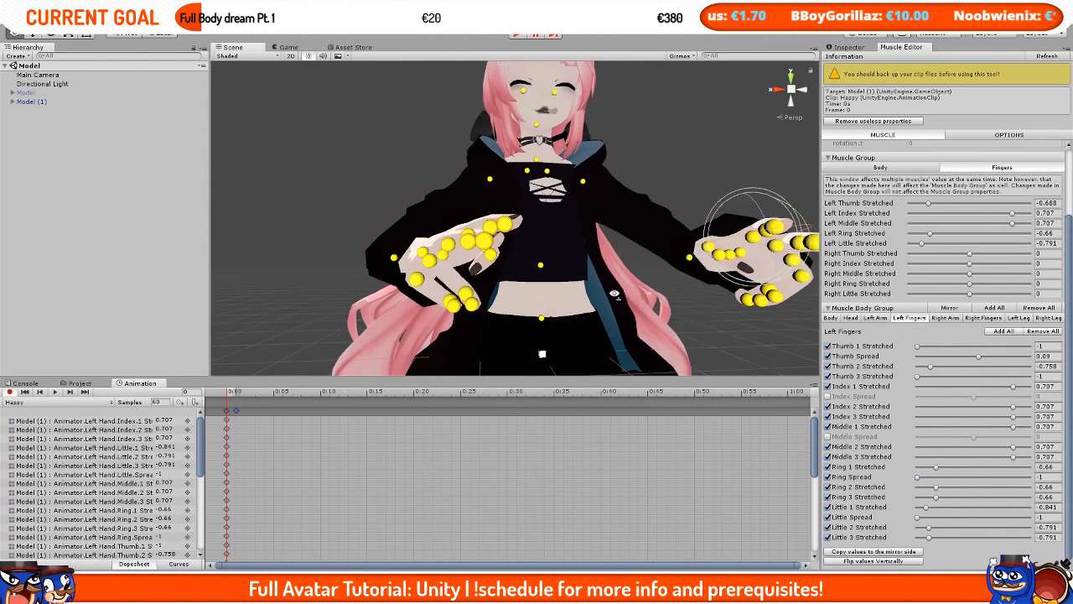
alt+drag(752, 290, 638, 226)
middle_drag(503, 327, 511, 281)
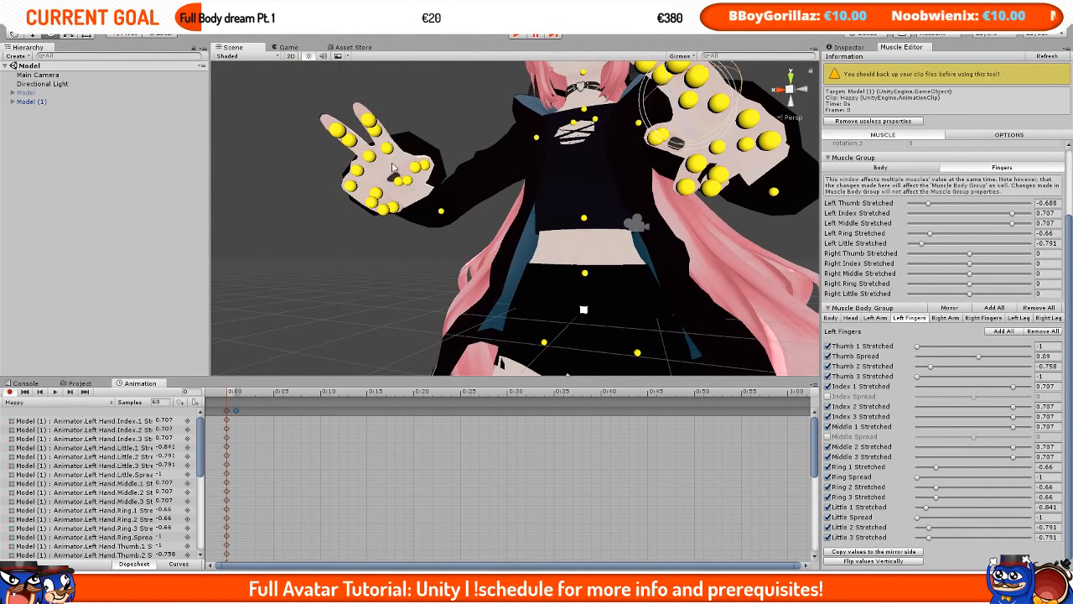
alt+drag(392, 166, 455, 238)
middle_drag(454, 239, 451, 204)
middle_drag(426, 122, 427, 167)
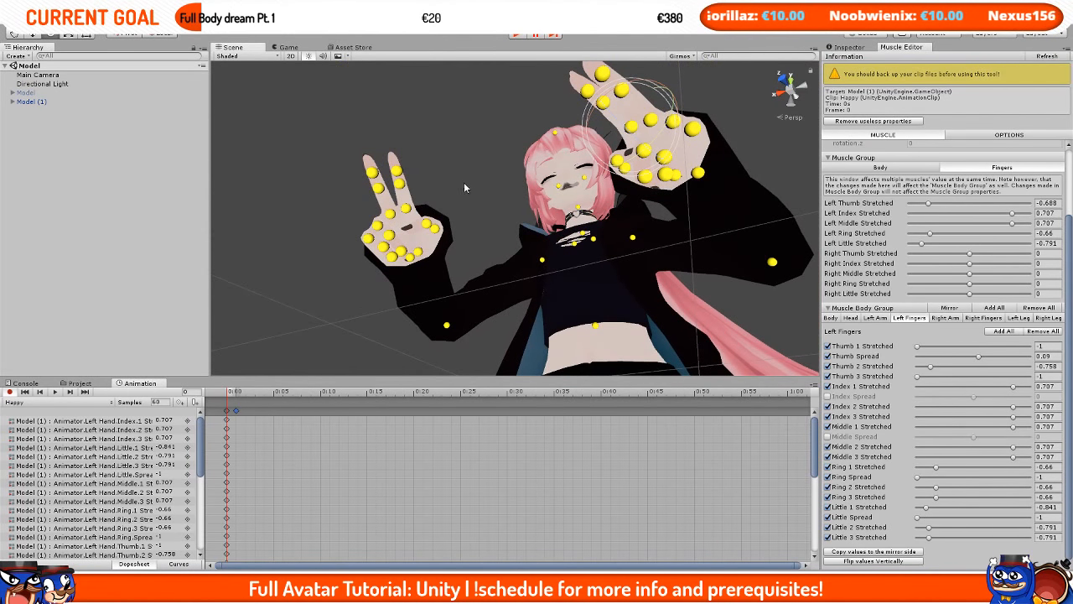
alt+drag(463, 182, 572, 329)
mouse_move(572, 328)
middle_down()
mouse_move(575, 294)
mouse_move(579, 335)
middle_up()
alt+drag(578, 336, 635, 327)
middle_drag(636, 327, 664, 222)
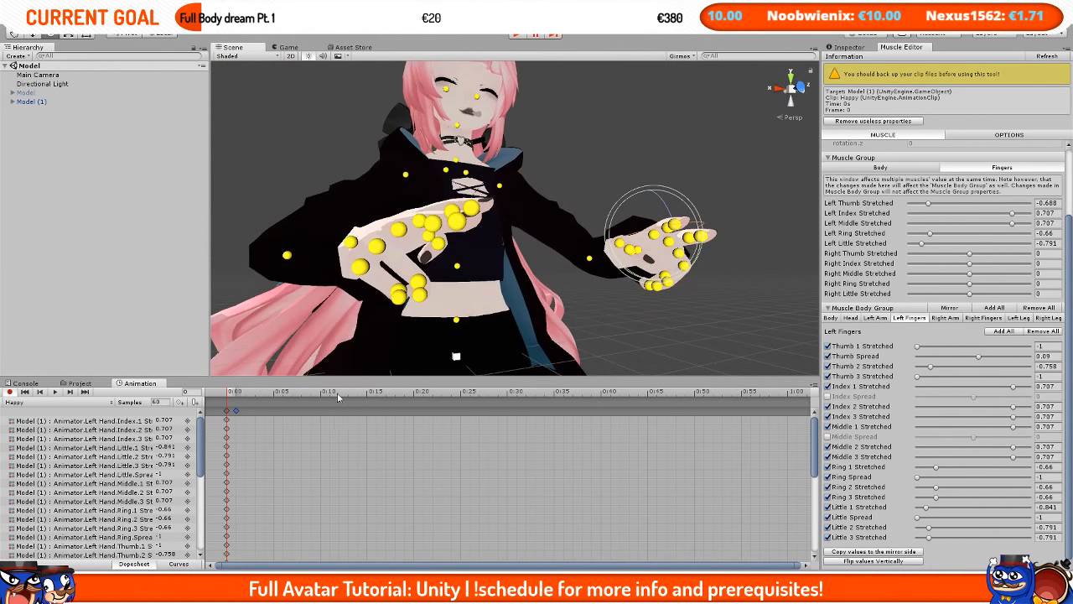
Step: Scrub between the first frames and play the Happy animation to preview the hand pose on the model
click(228, 410)
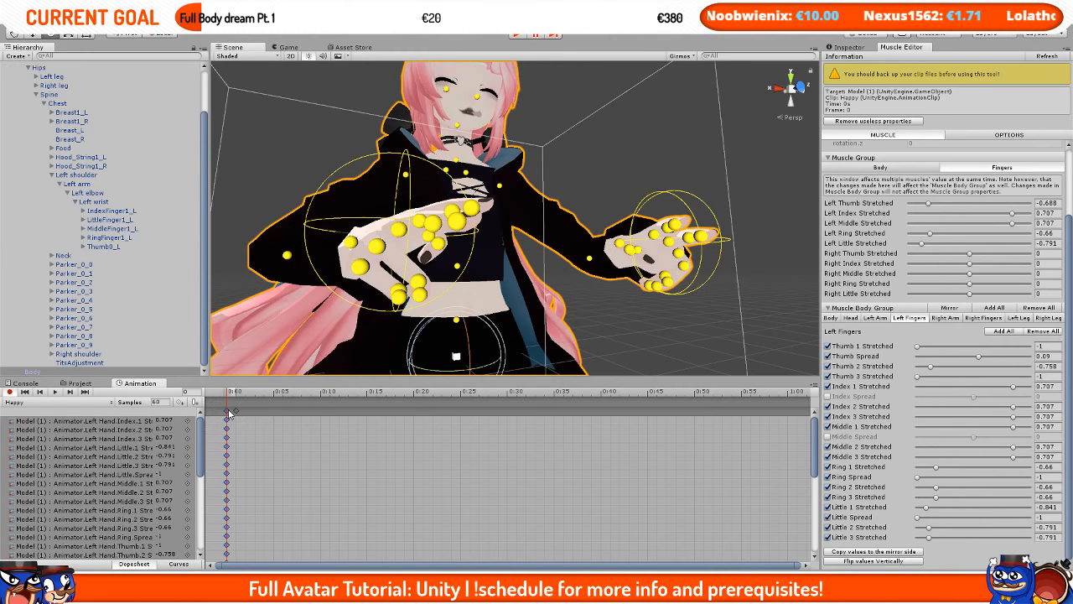
click(239, 392)
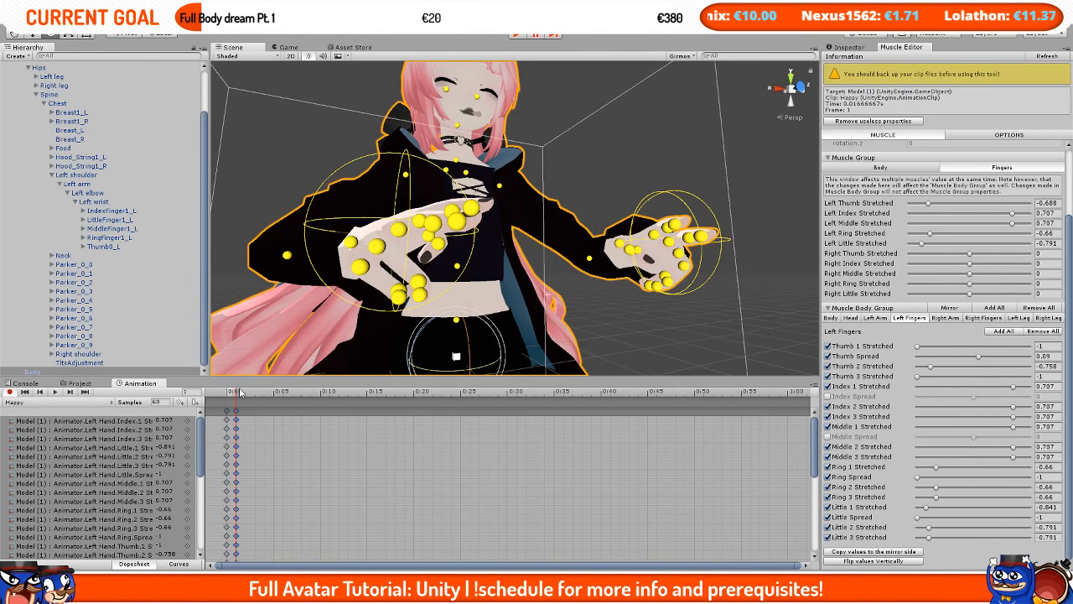
click(229, 392)
click(57, 393)
middle_drag(626, 233, 623, 270)
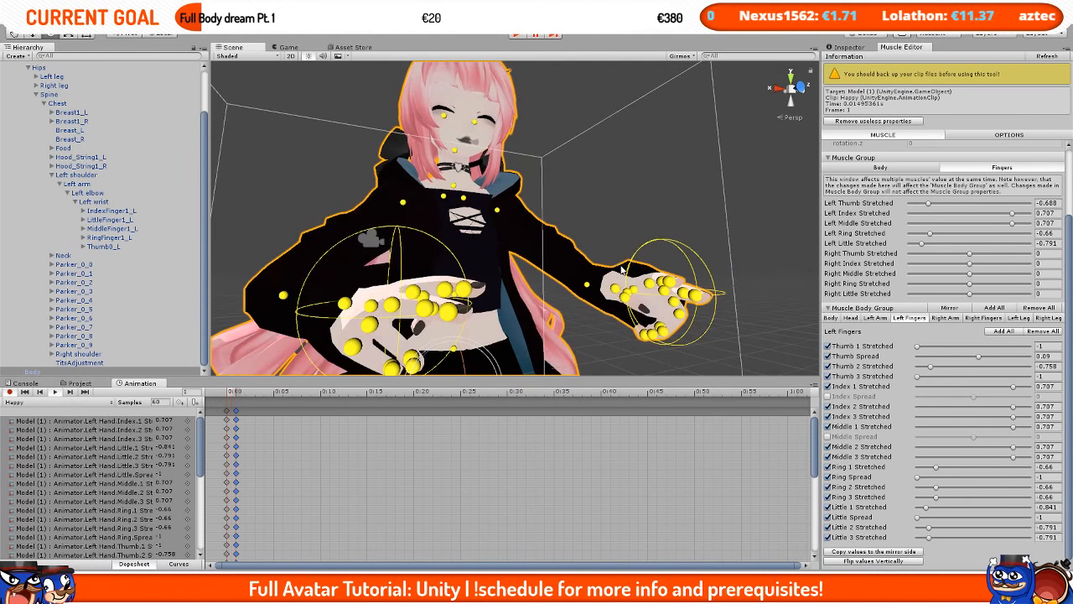
alt+drag(621, 268, 497, 335)
middle_drag(498, 335, 578, 361)
alt+drag(579, 360, 563, 293)
scroll(565, 281, down, 6)
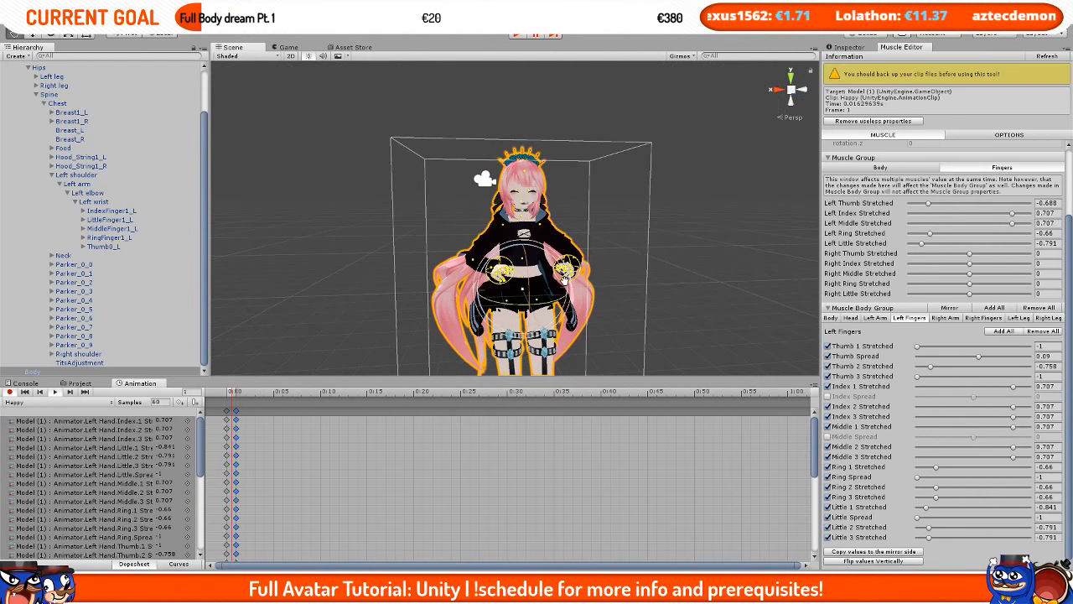
click(703, 206)
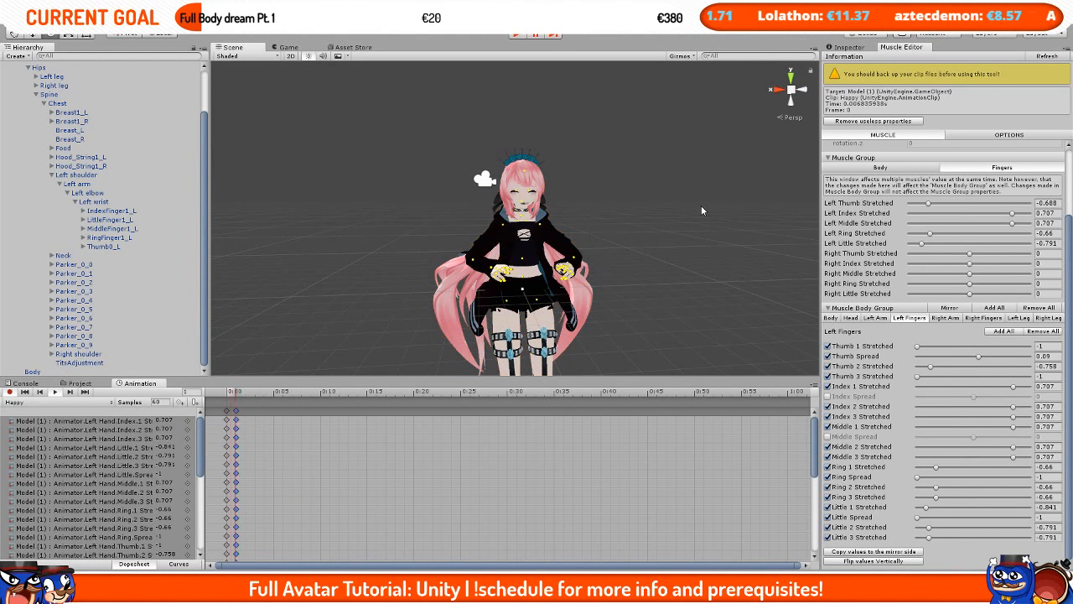
click(57, 394)
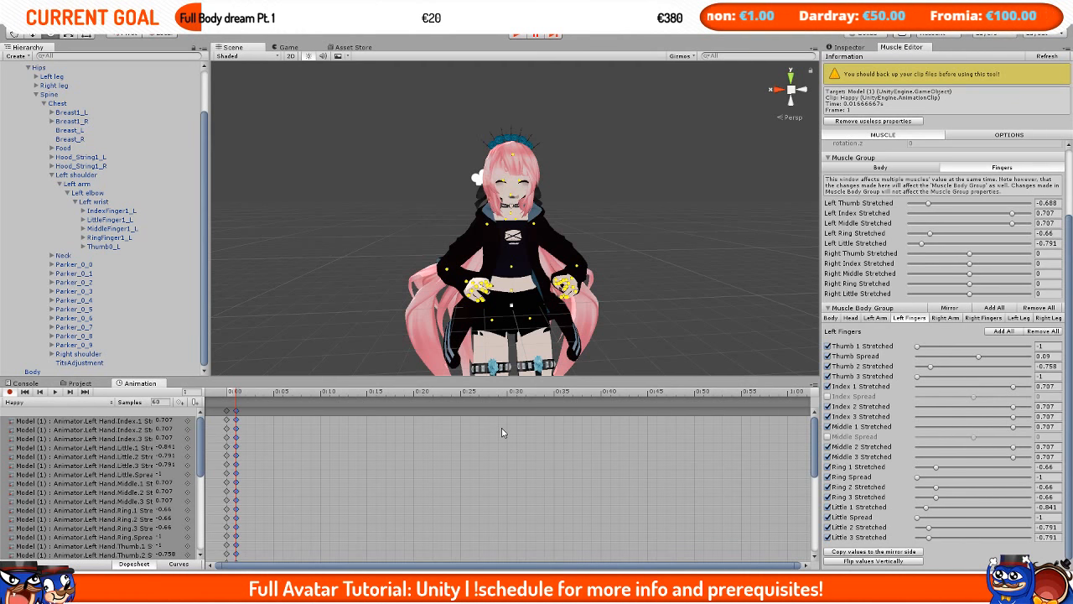
scroll(571, 243, up, 5)
scroll(572, 244, down, 3)
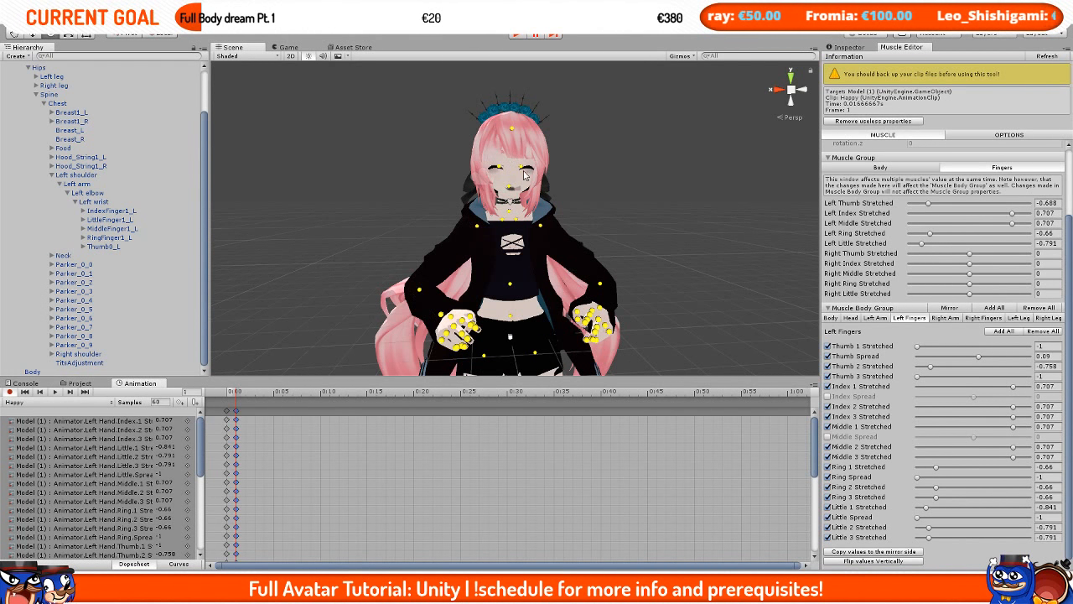
click(53, 392)
Step: Delete the Model (1) object from the scene hierarchy
click(100, 385)
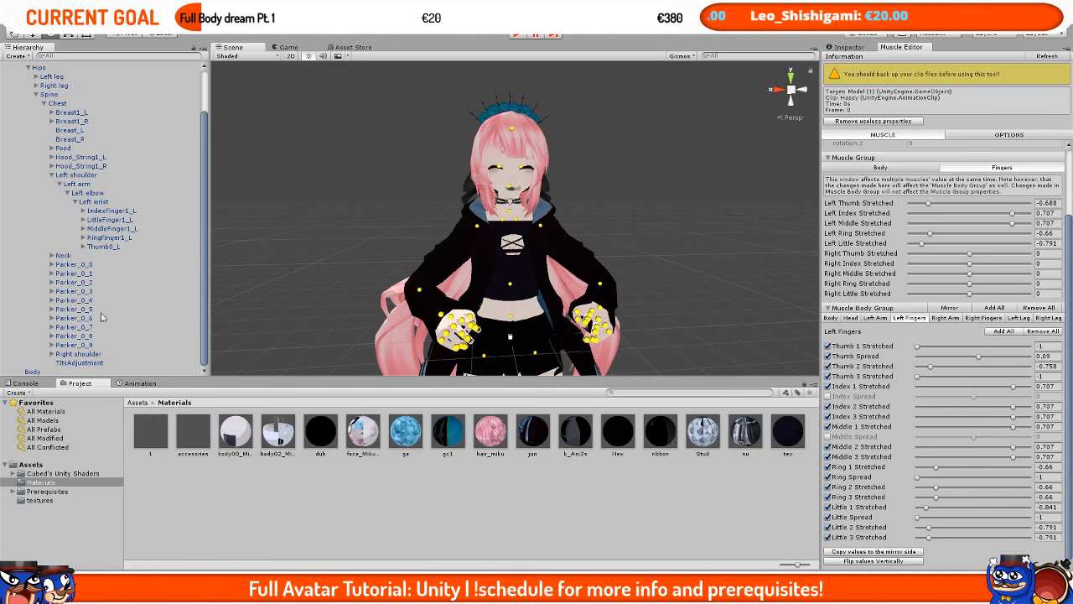
scroll(102, 315, up, 3)
click(27, 102)
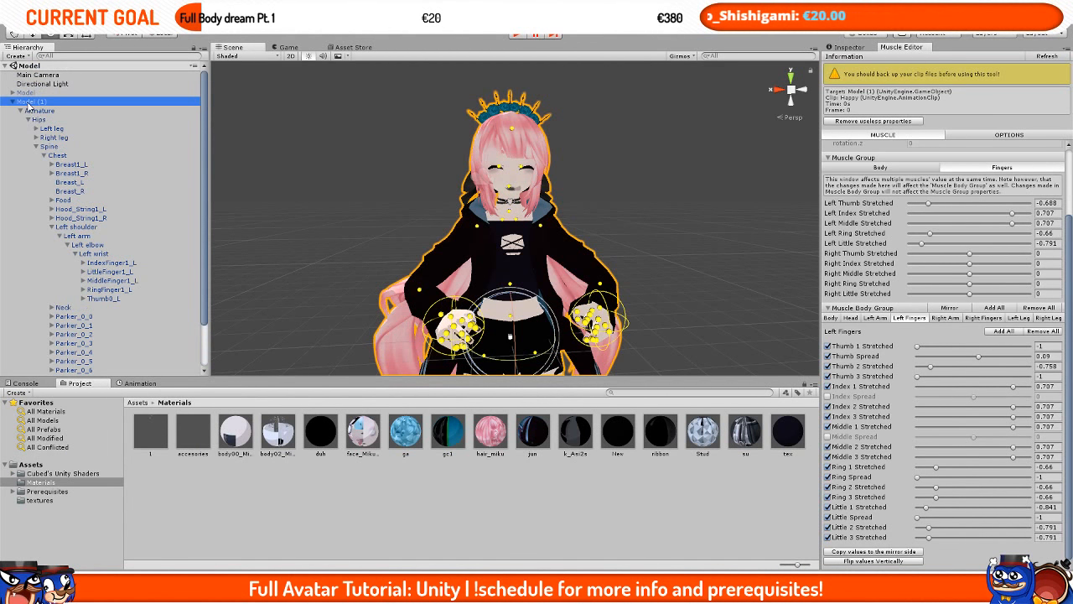
key(Delete)
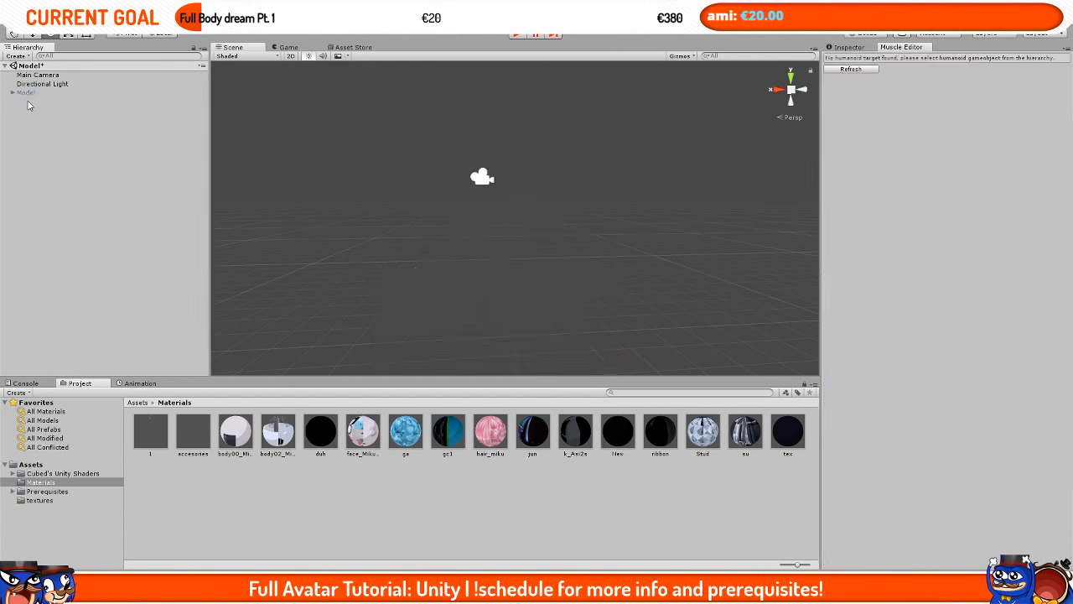
Step: Re-enable the original Model object and save the scene
click(32, 94)
click(845, 48)
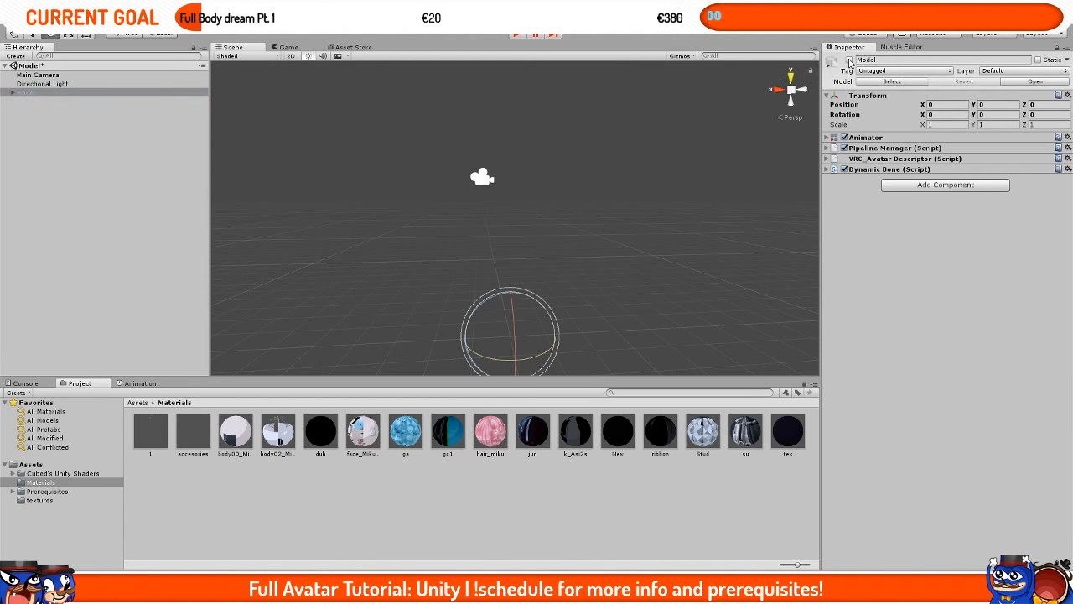
click(849, 60)
middle_drag(514, 219, 513, 357)
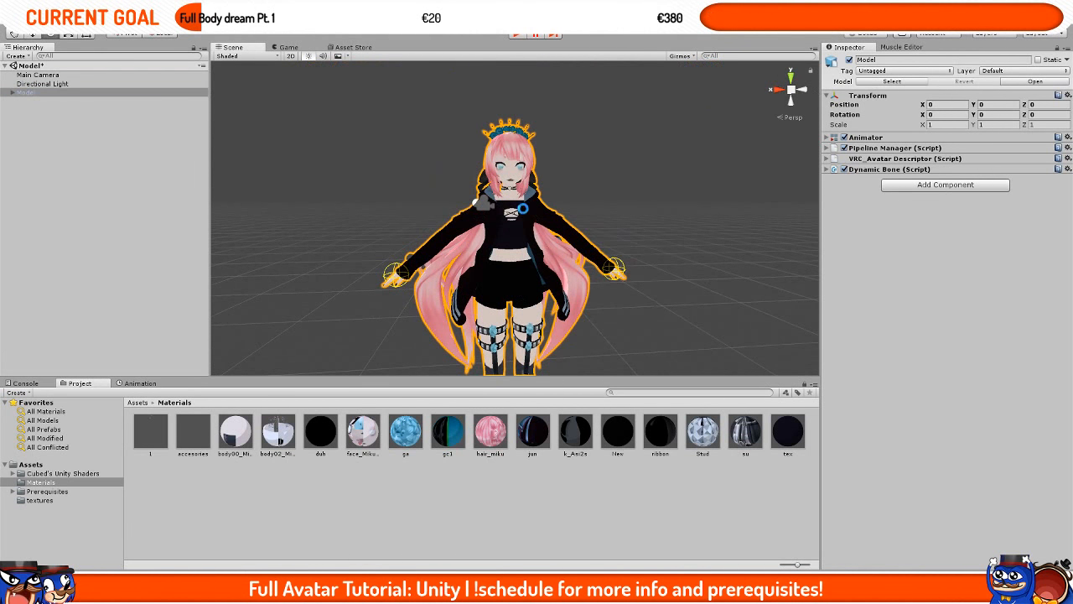
key(ctrl+s)
scroll(660, 288, up, 6)
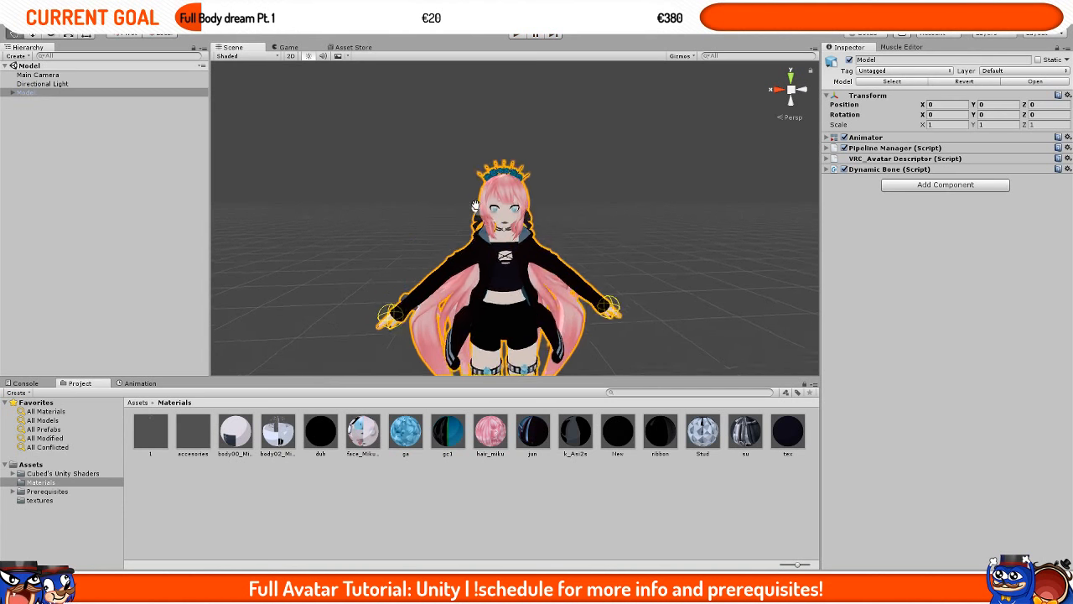
Step: Expand the avatar descriptor and open the Prerequisites/VRCSDK/Examples/Sample Assets/Animation folder in the project
click(920, 159)
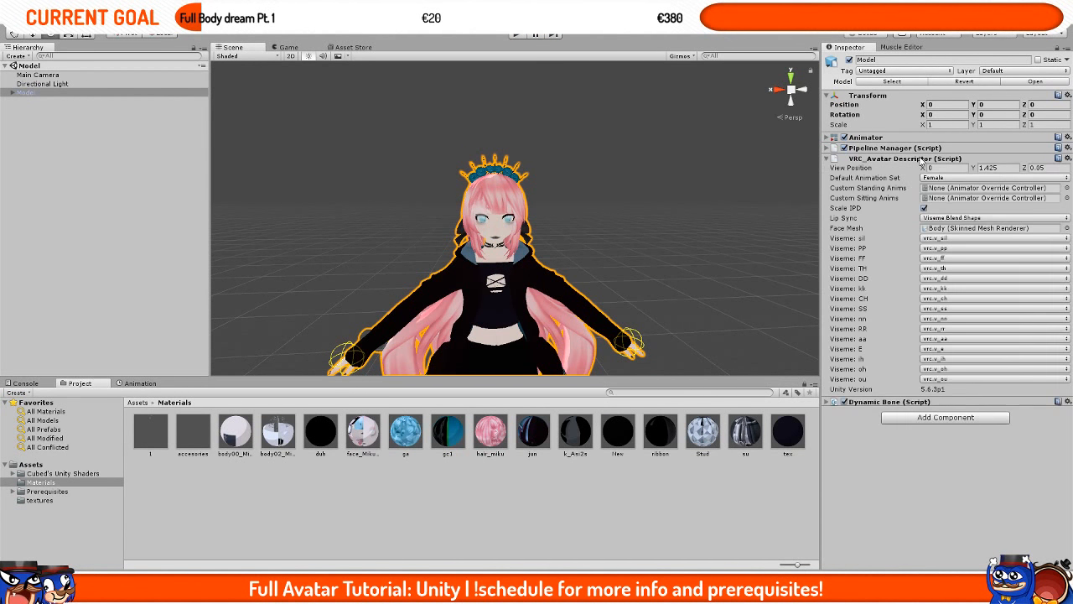
click(138, 403)
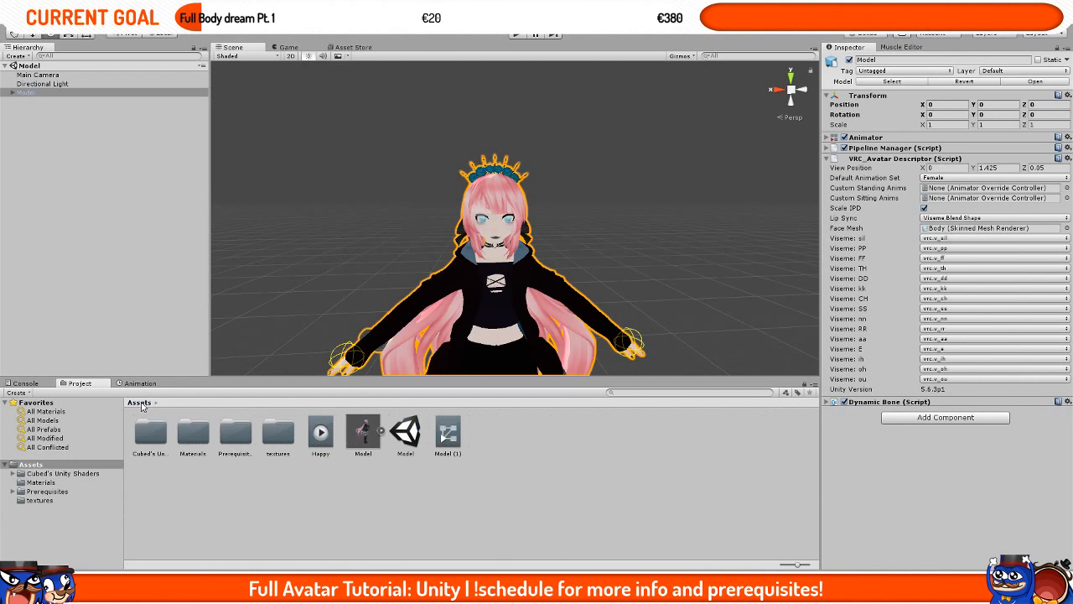
double_click(235, 432)
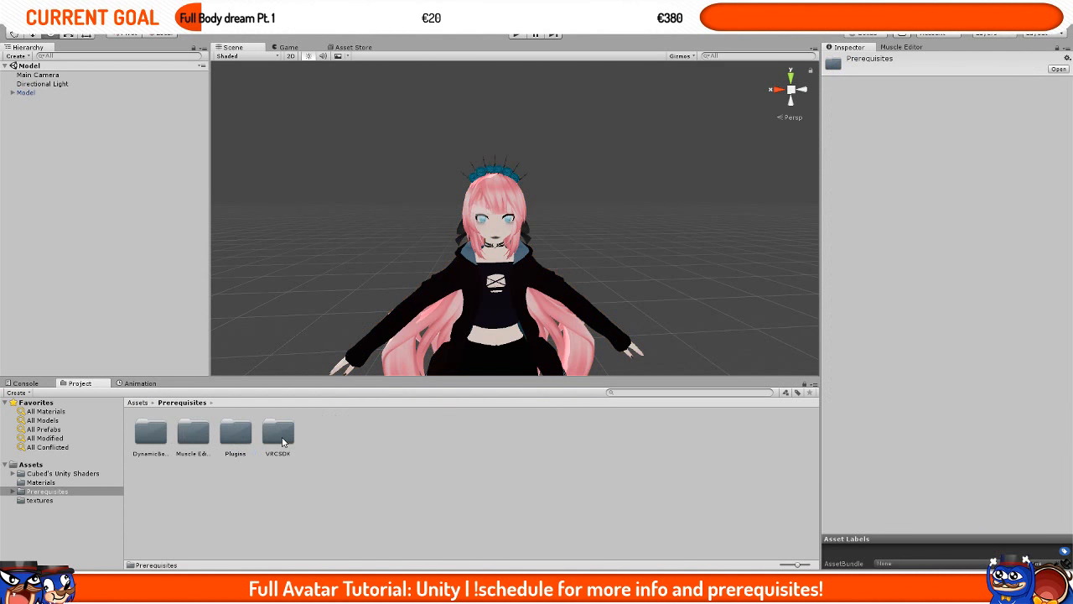
double_click(280, 434)
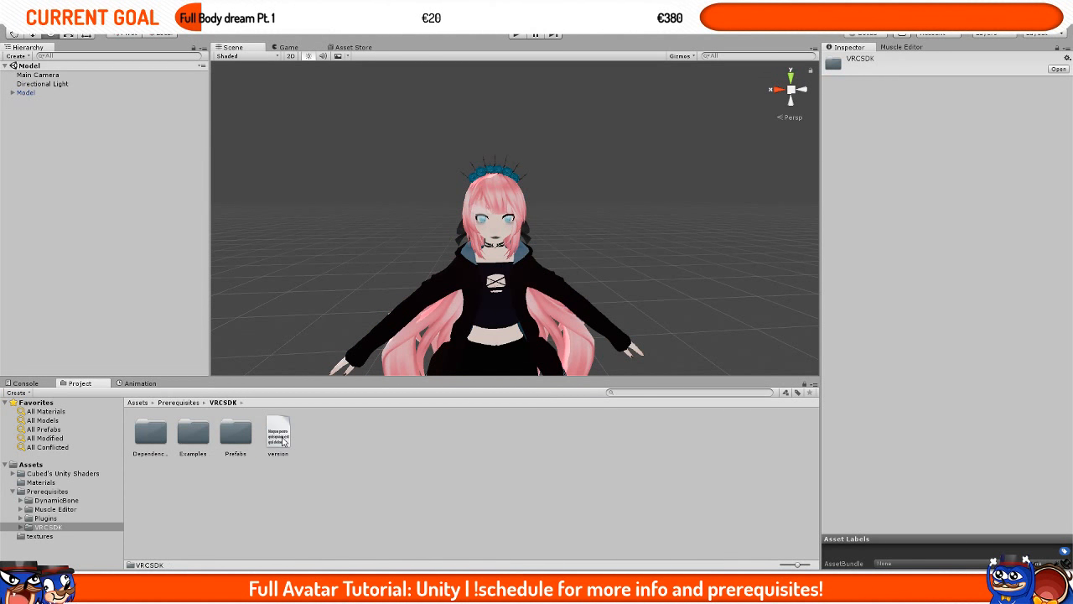
double_click(206, 430)
double_click(152, 440)
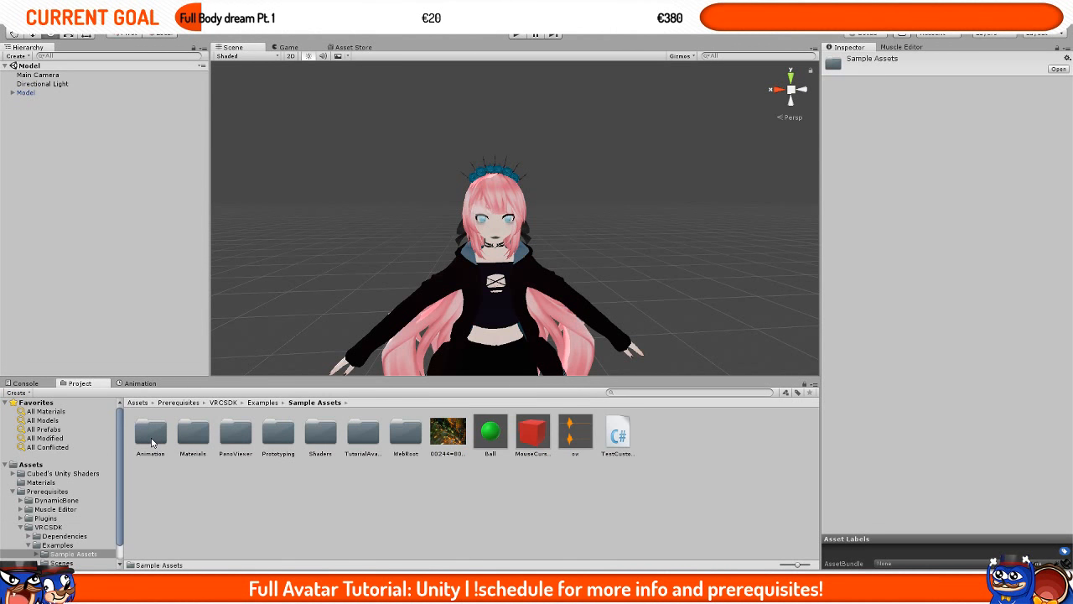
double_click(151, 433)
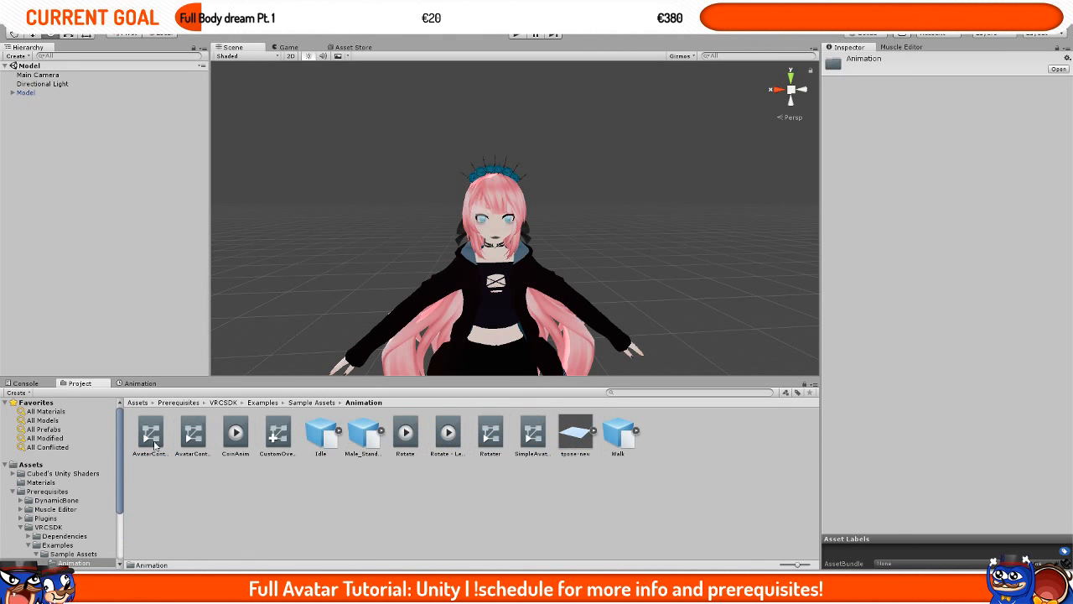
Step: Duplicate the CustomOverrideEmpty controller and move the copy into the Assets folder
click(283, 457)
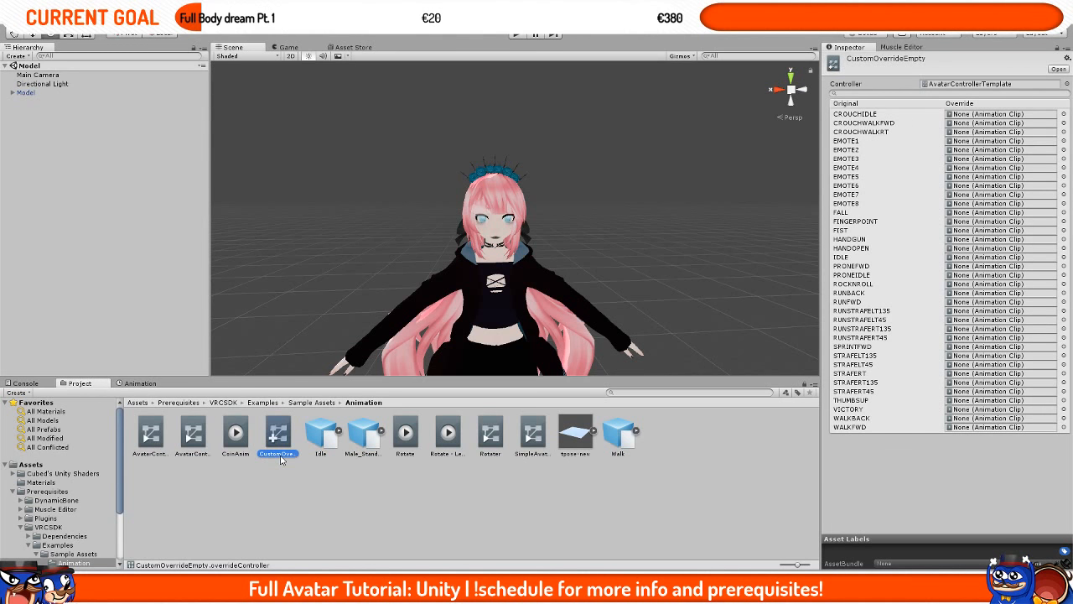
key(ctrl+d)
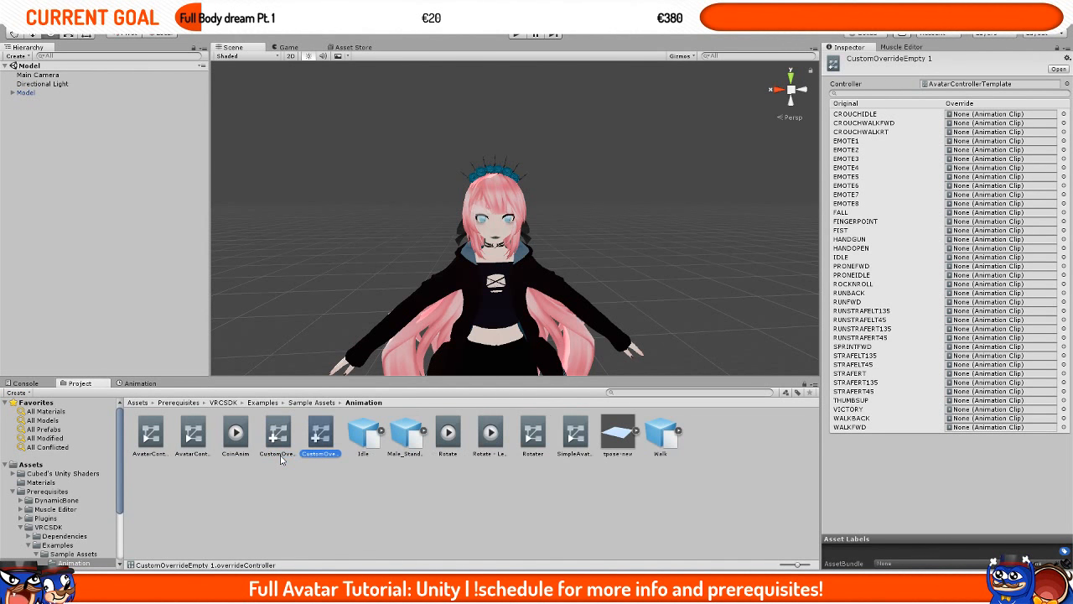
drag(329, 455, 50, 468)
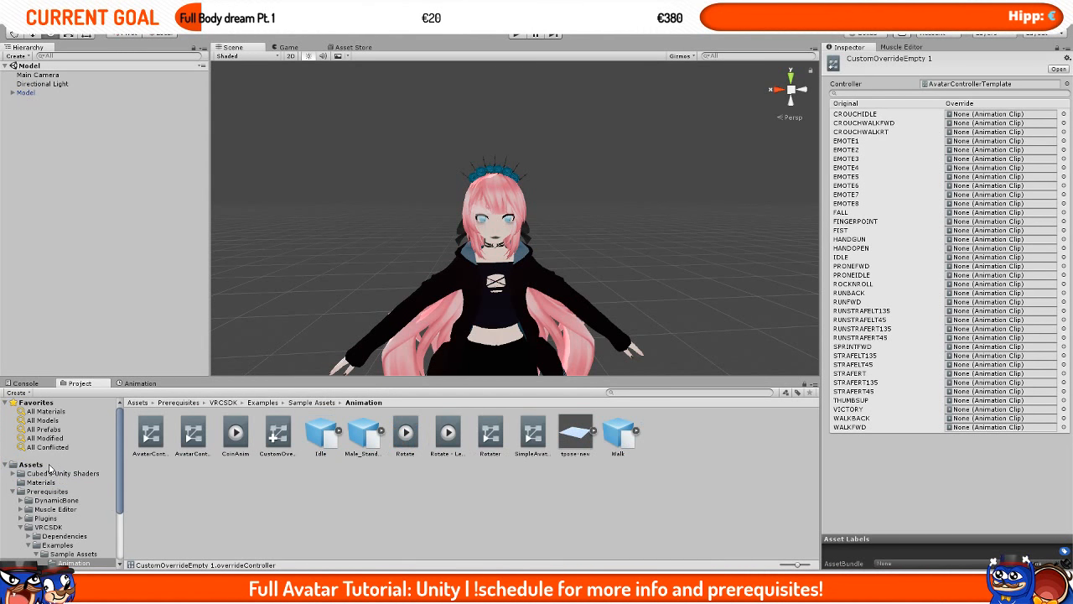
Step: Rename the copied override controller as ModelAnimations
click(50, 466)
click(327, 441)
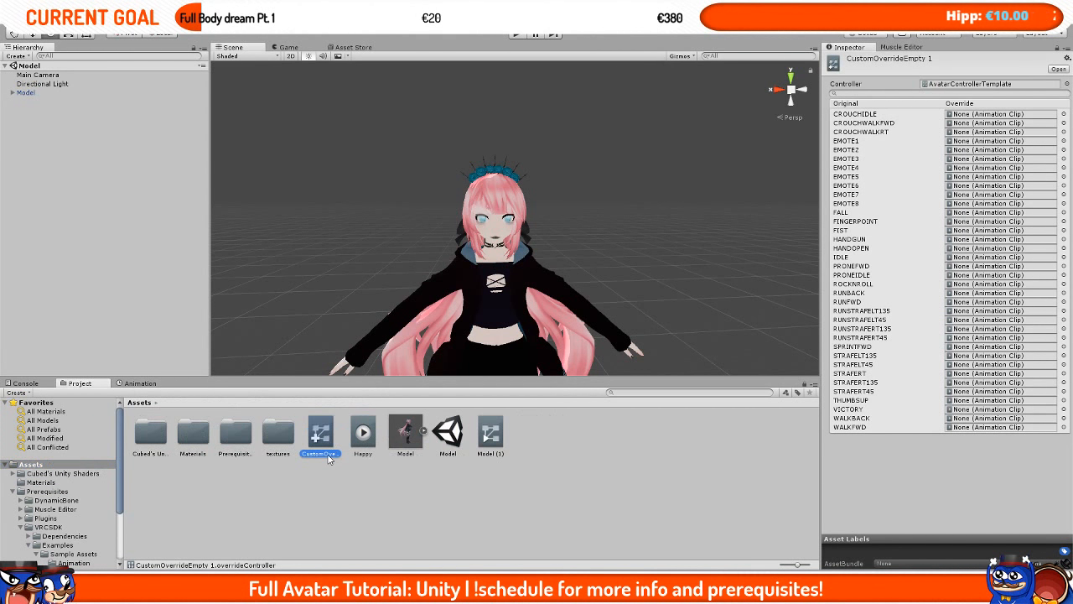
click(330, 456)
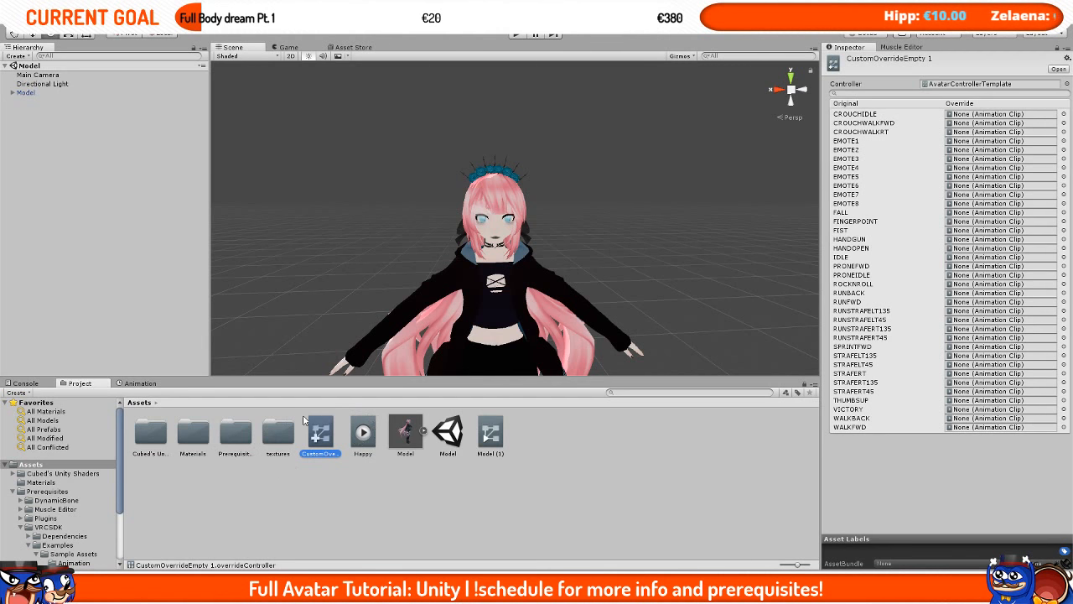
text(ModelAnimations)
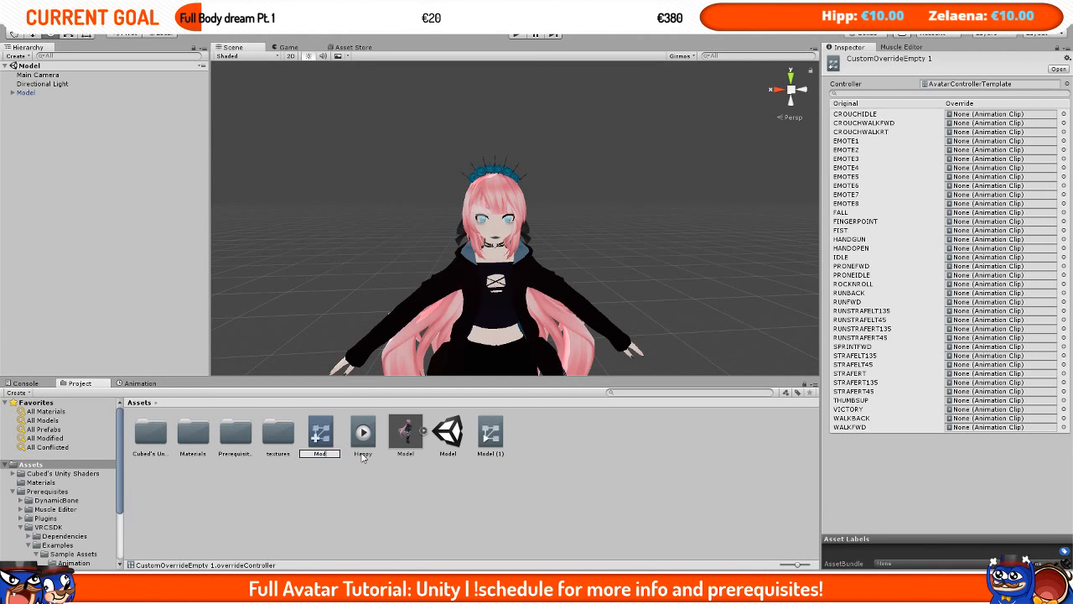
key(Return)
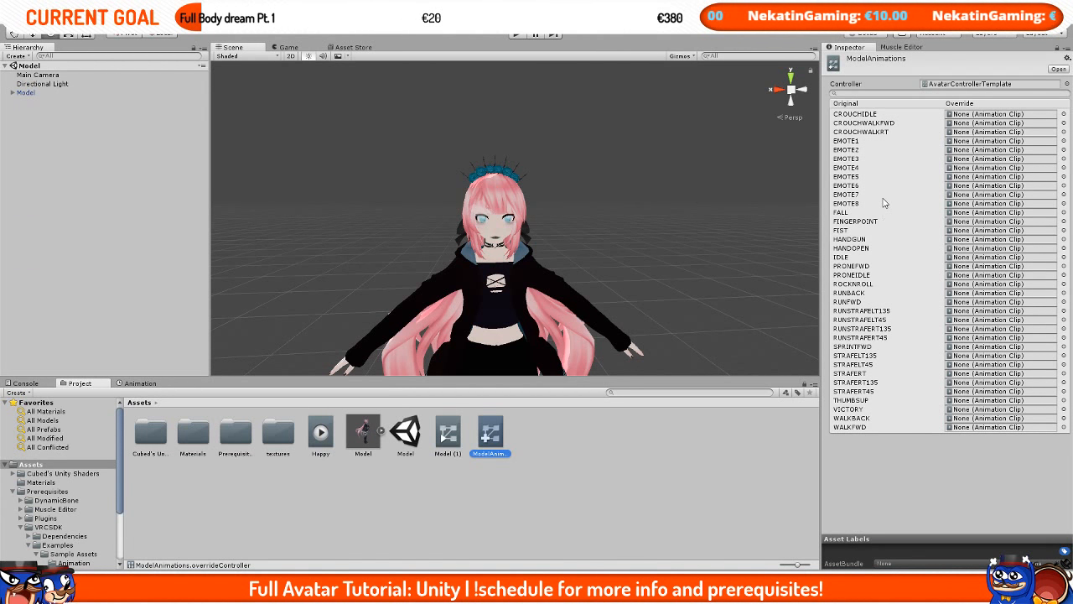
Step: Examine the gesture entries such as VICTORY, THUMBSUP, ROCKNROLL, HANDOPEN and HANDGUN in the override list
click(850, 409)
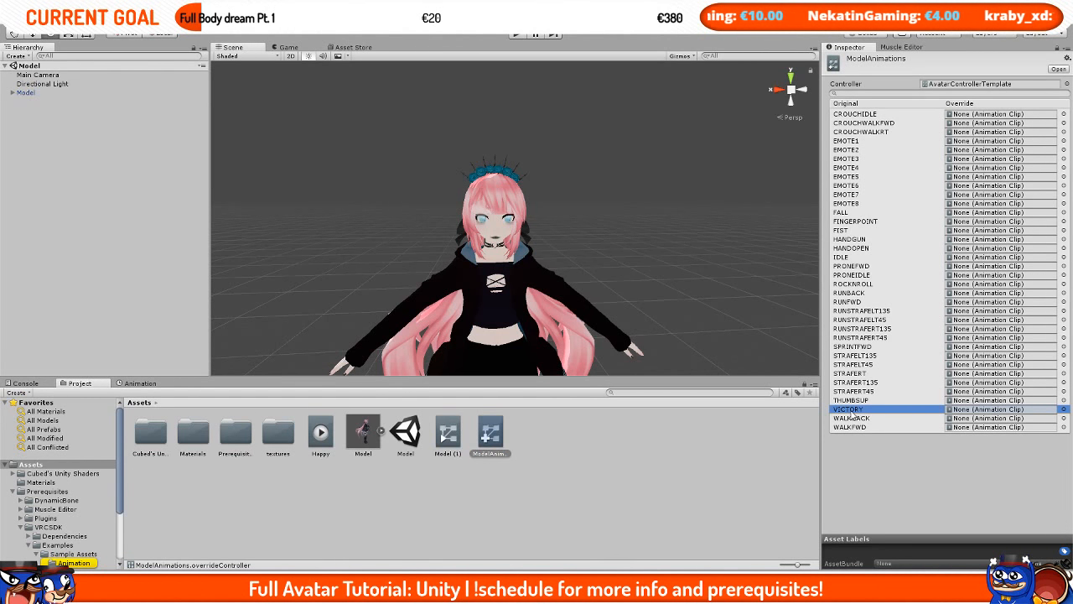
key(Up)
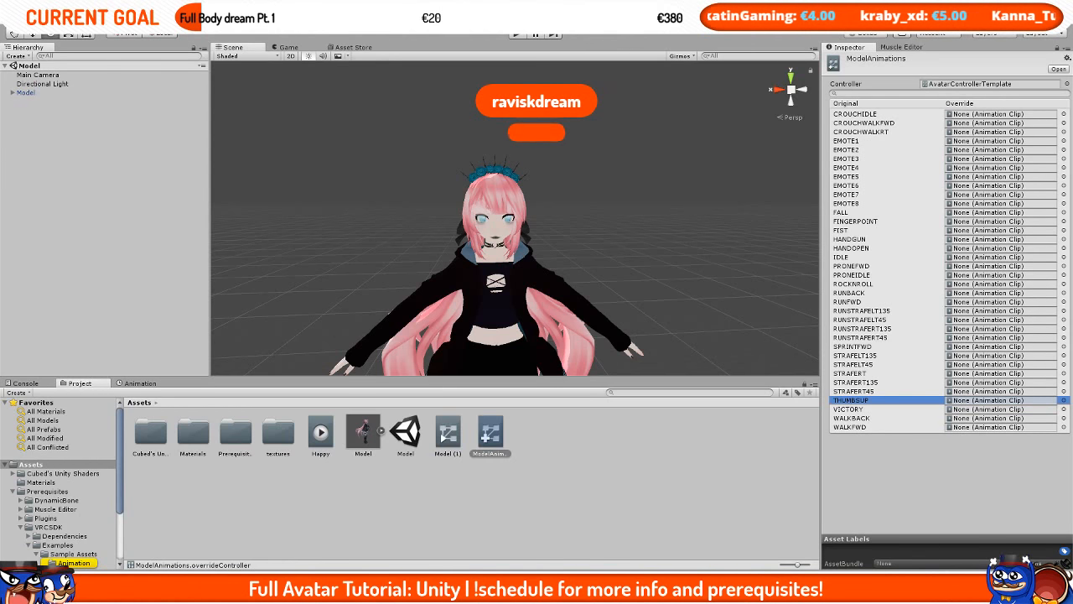
click(856, 284)
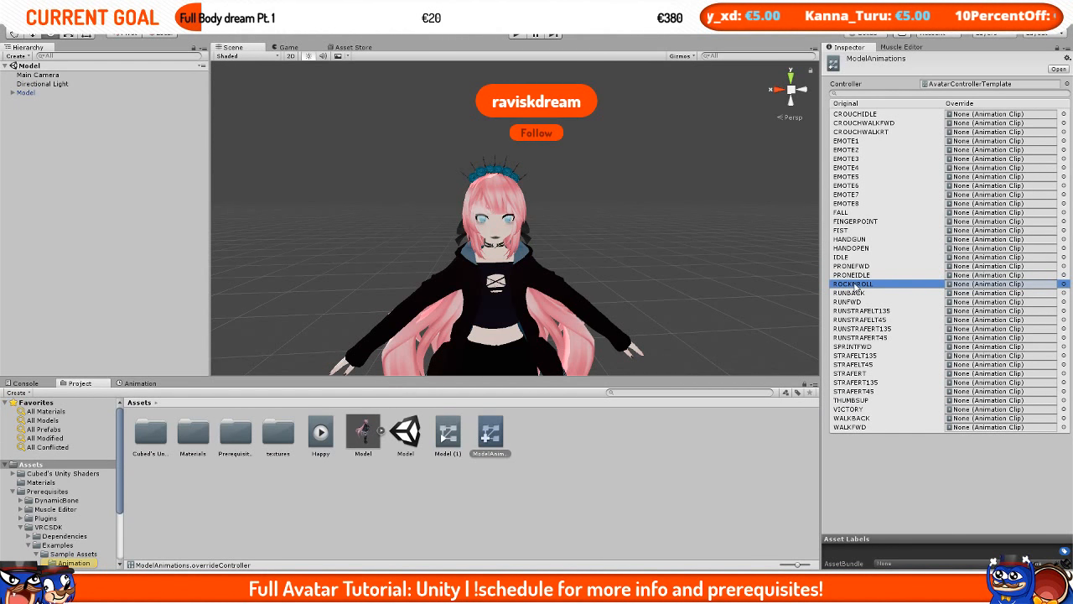
click(853, 248)
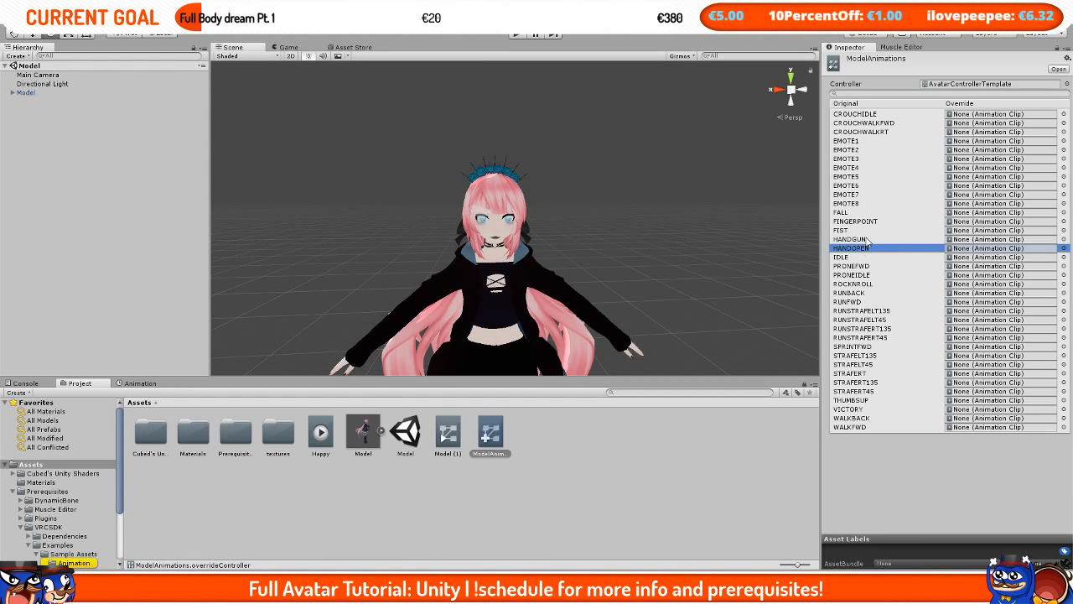
click(868, 240)
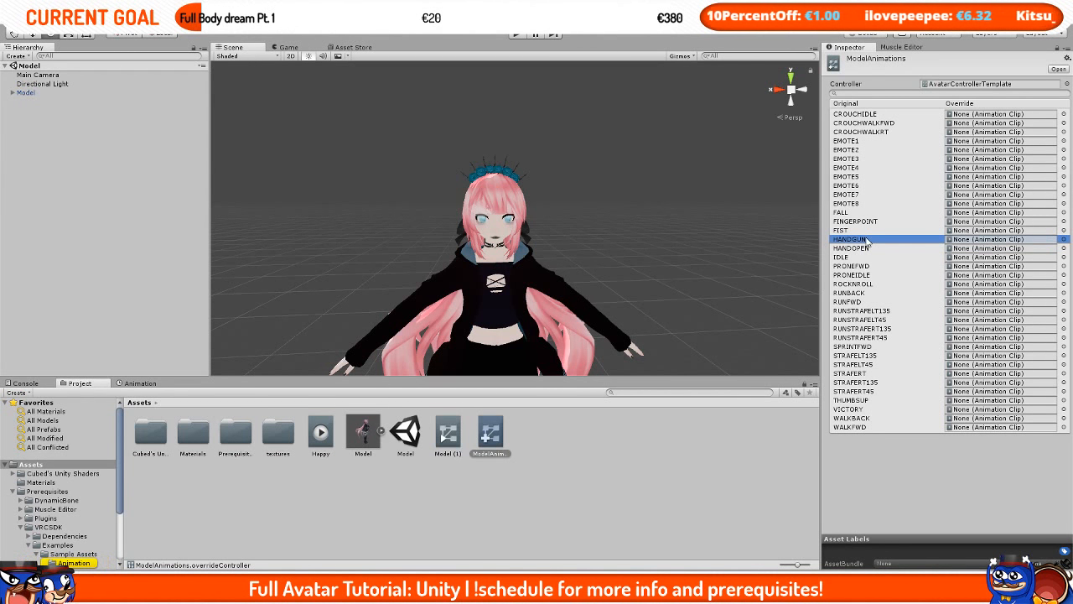
Step: Assign the Happy clip as the VICTORY override in the ModelAnimations controller
click(867, 234)
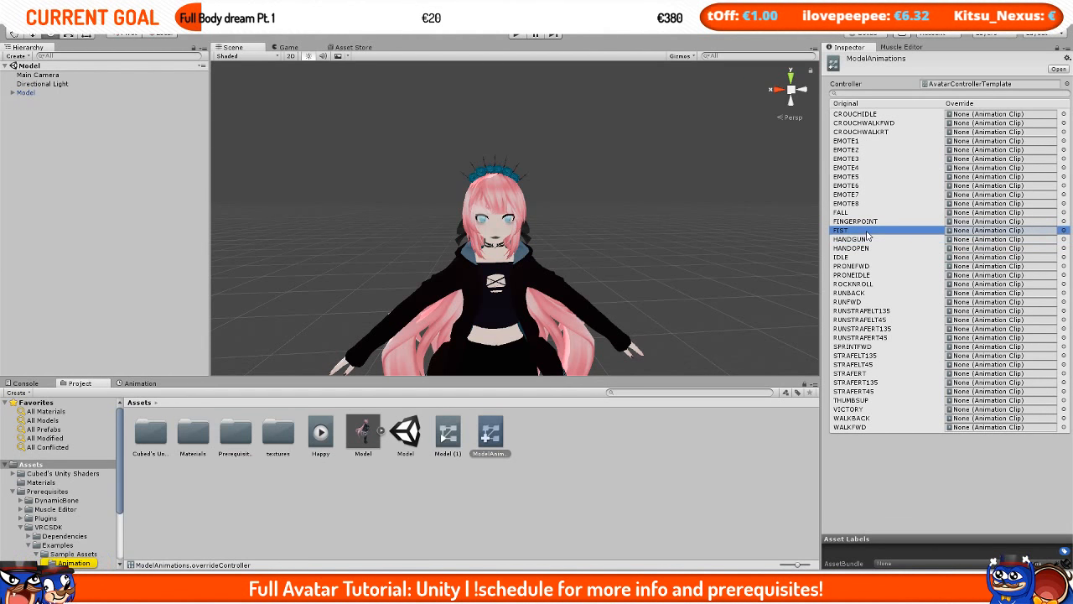
click(868, 222)
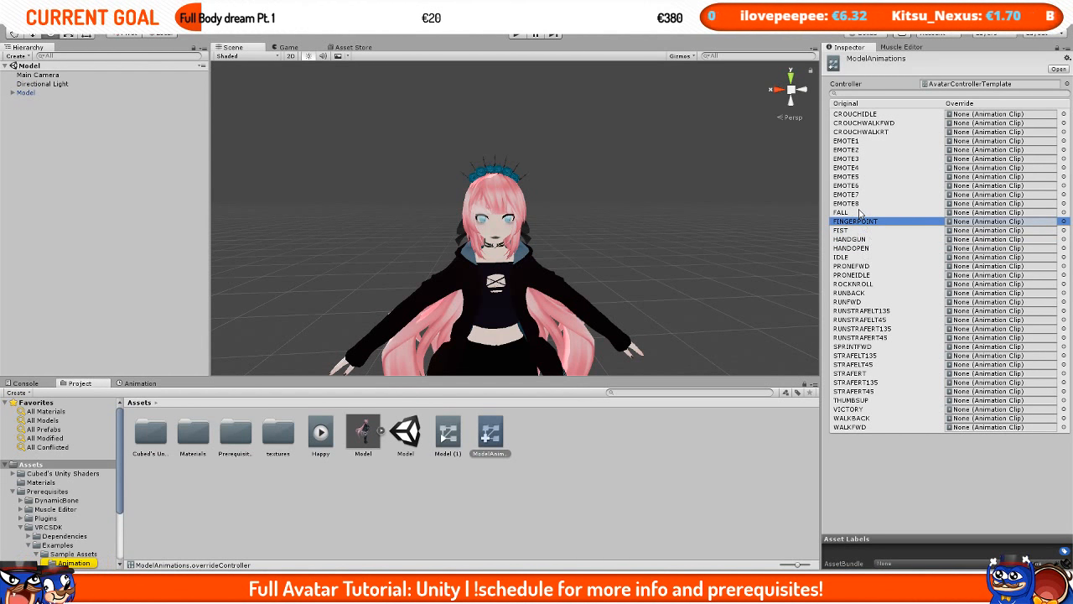
click(862, 204)
click(864, 141)
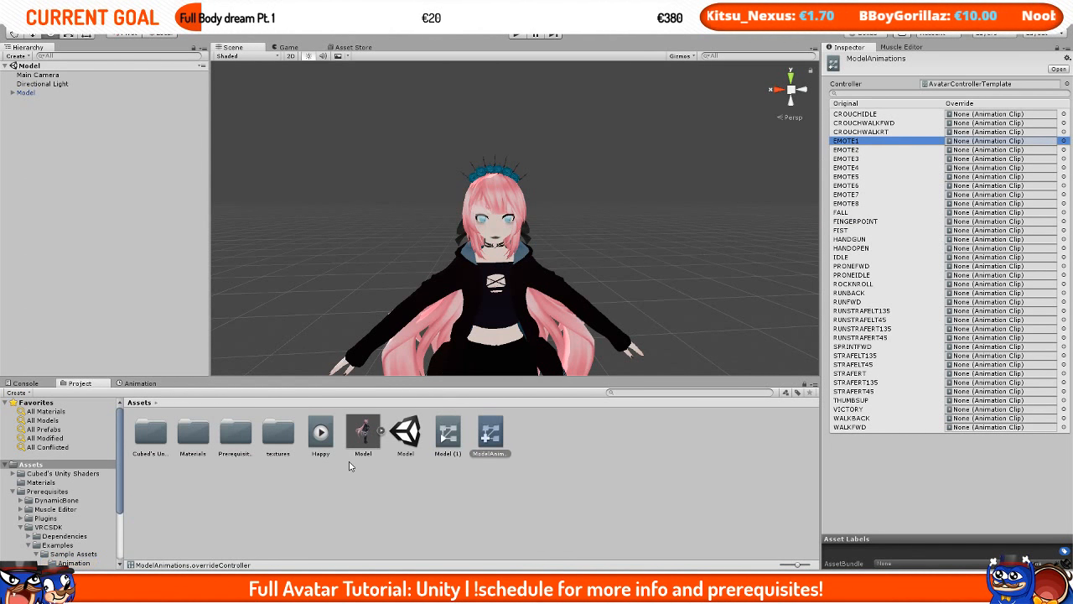
click(960, 409)
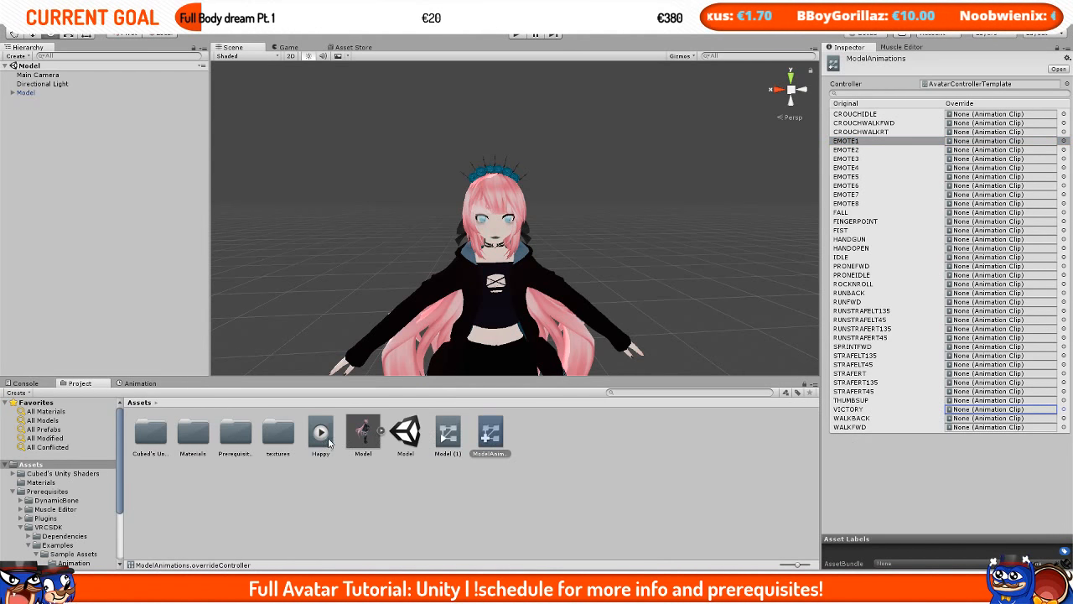
drag(323, 451, 957, 413)
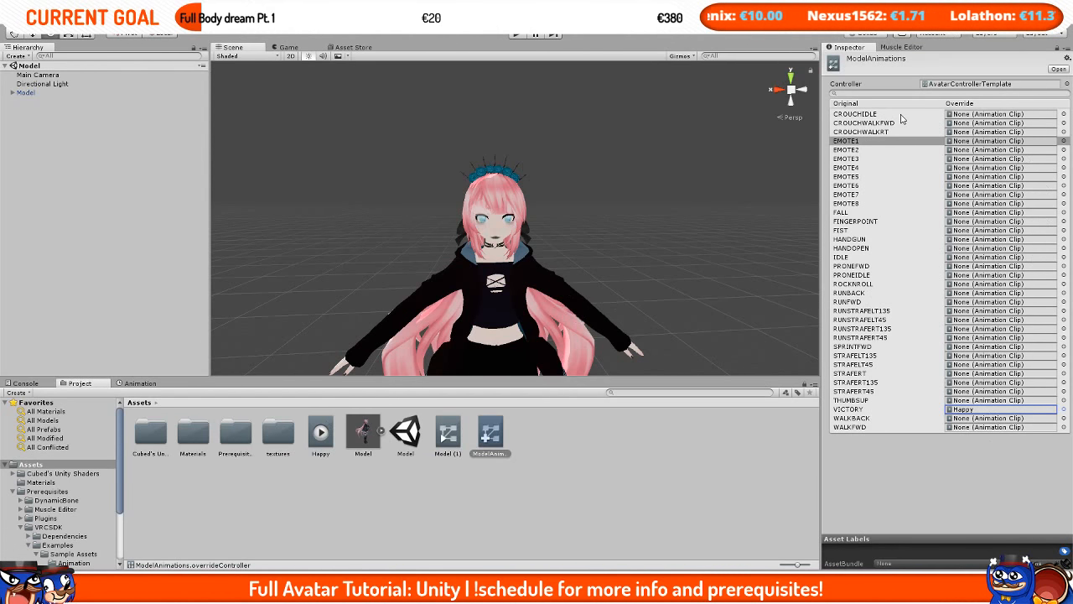
Step: Assign ModelAnimations as the avatar's custom standing and sitting animations
click(36, 92)
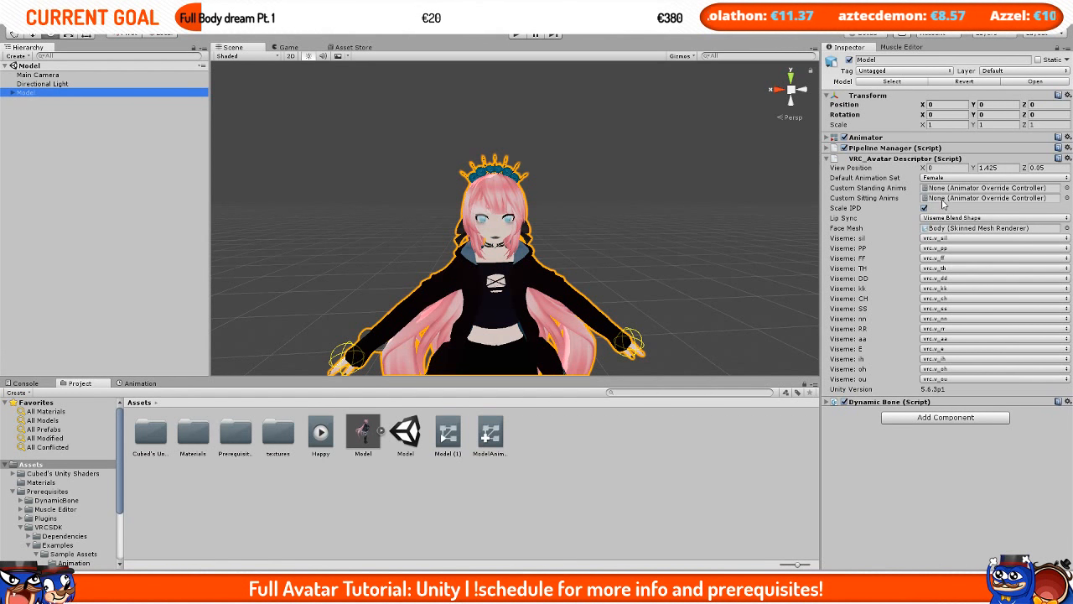
drag(491, 434, 942, 201)
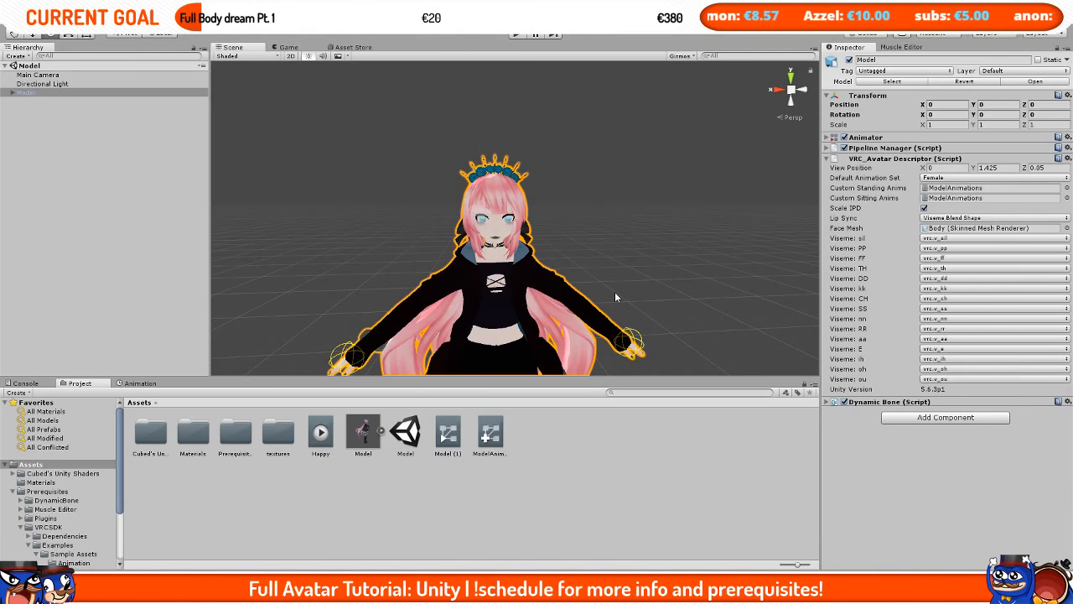
Step: Duplicate the avatar and apply the Happy clip to the Model (1) copy
click(491, 433)
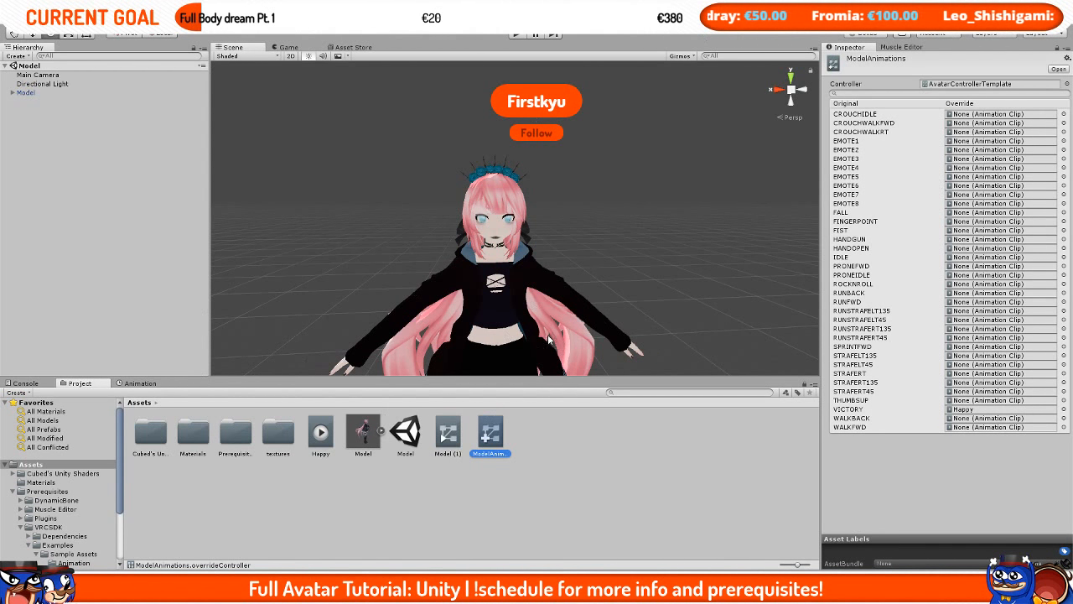
click(320, 431)
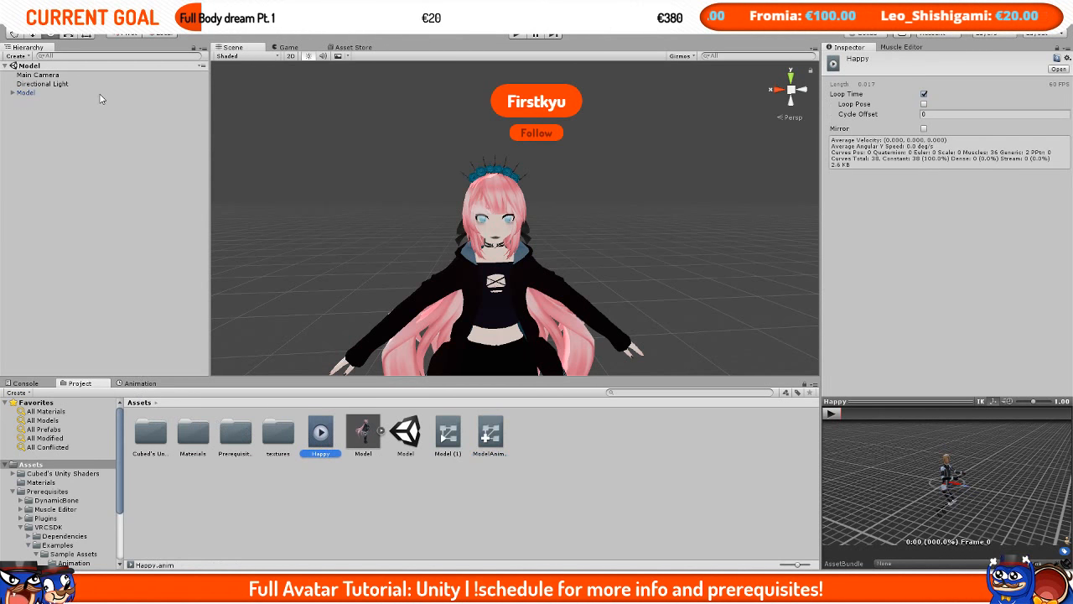
click(73, 93)
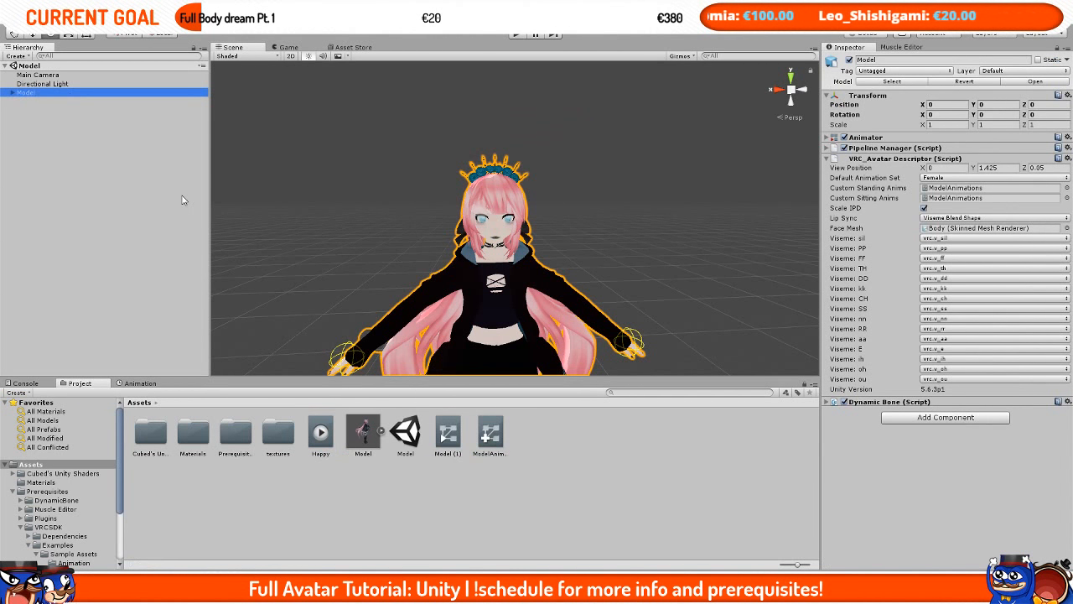
key(ctrl+d)
click(60, 93)
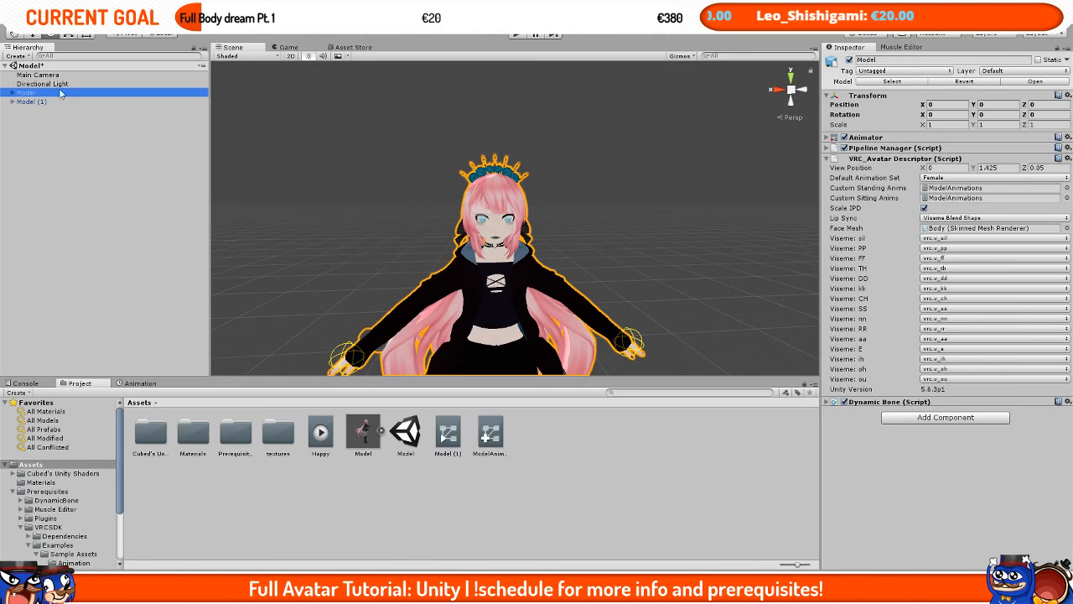
click(103, 102)
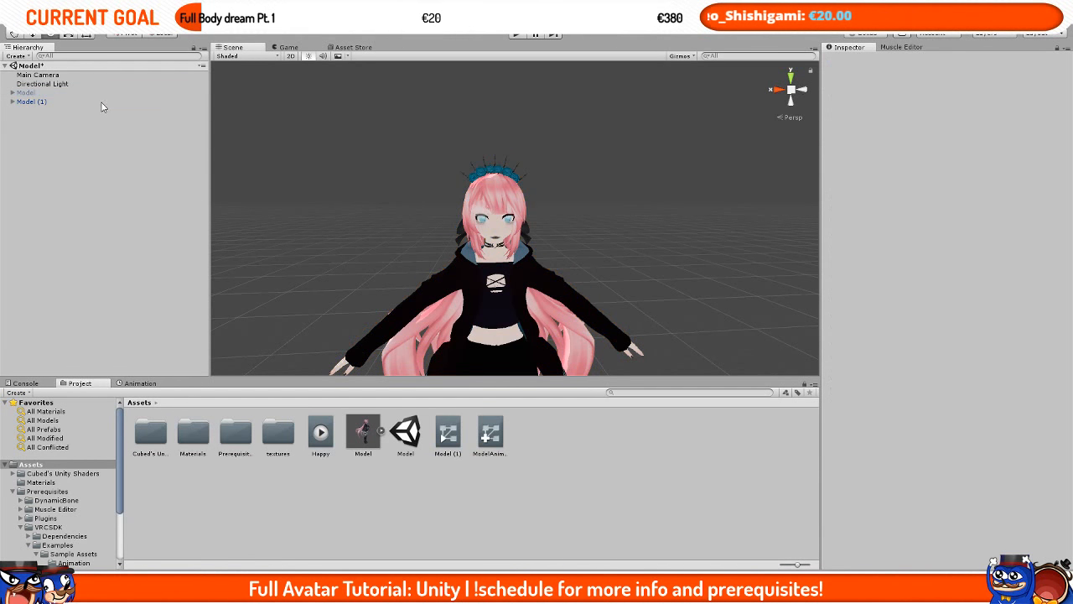
drag(317, 441, 140, 104)
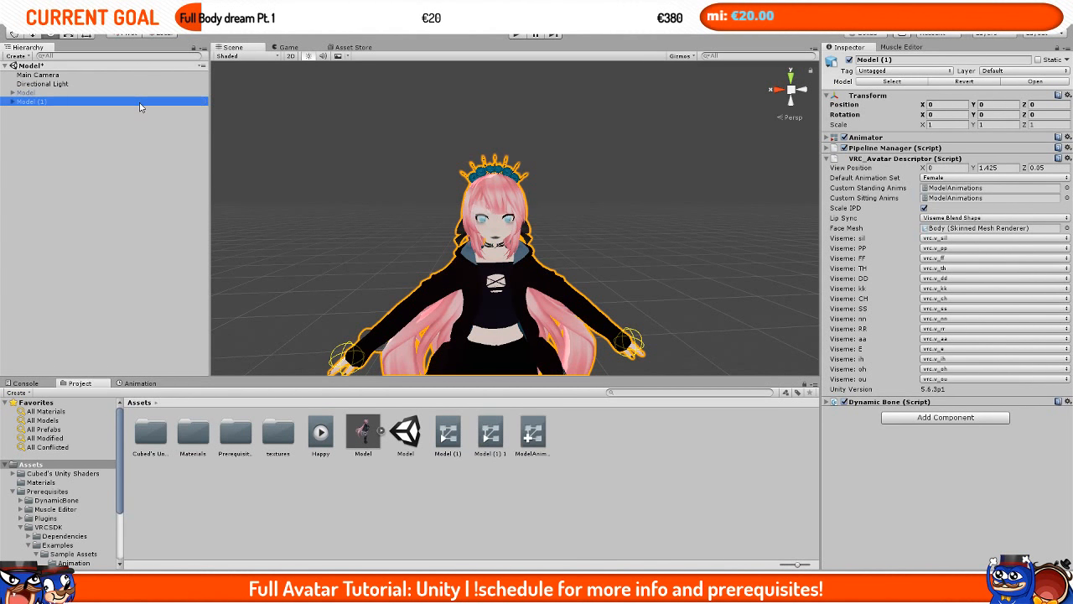
Step: Create a new animation clip named Thumbsup on the copy in the Animation window
click(145, 383)
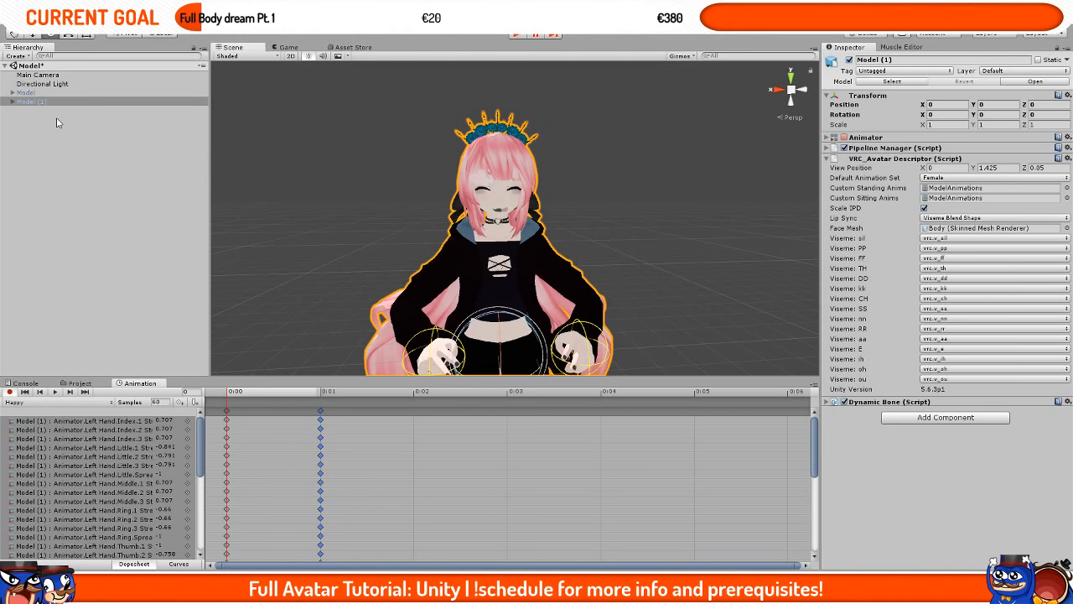
click(56, 404)
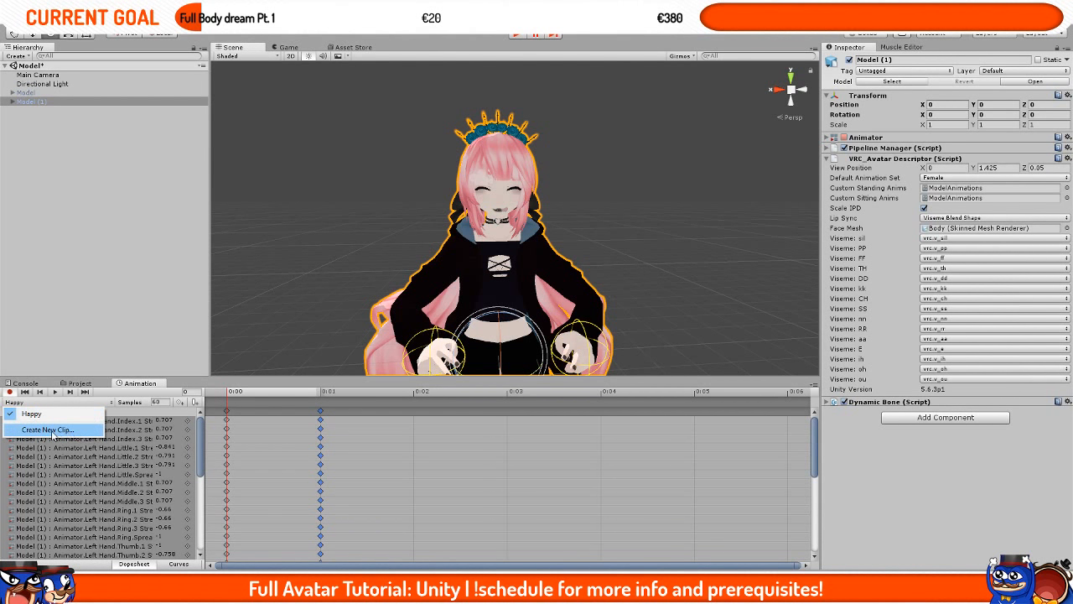
click(73, 430)
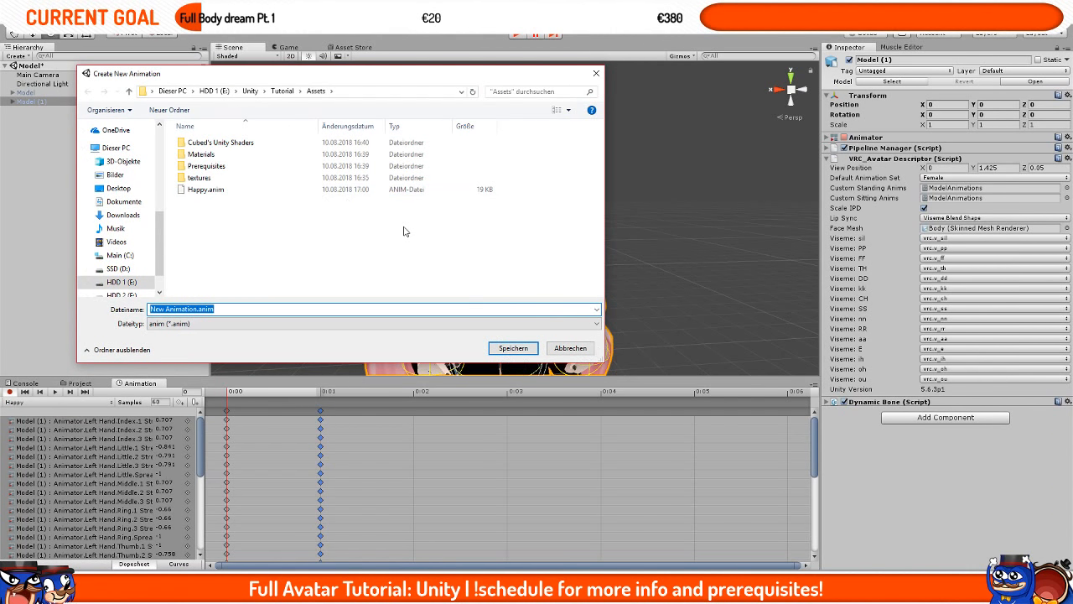
text(Thumbsup)
key(Return)
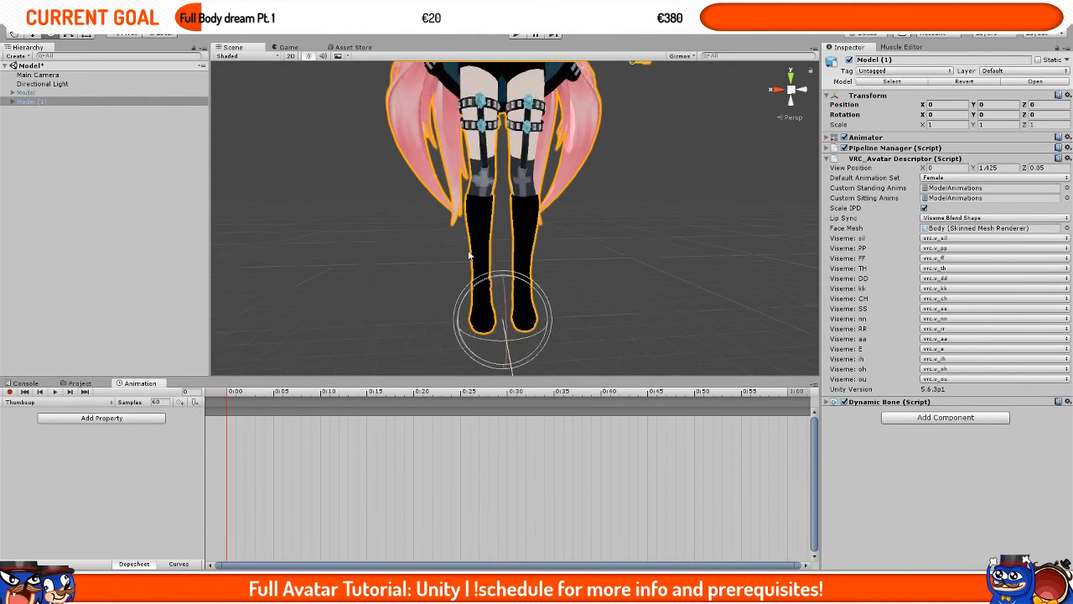
key(f)
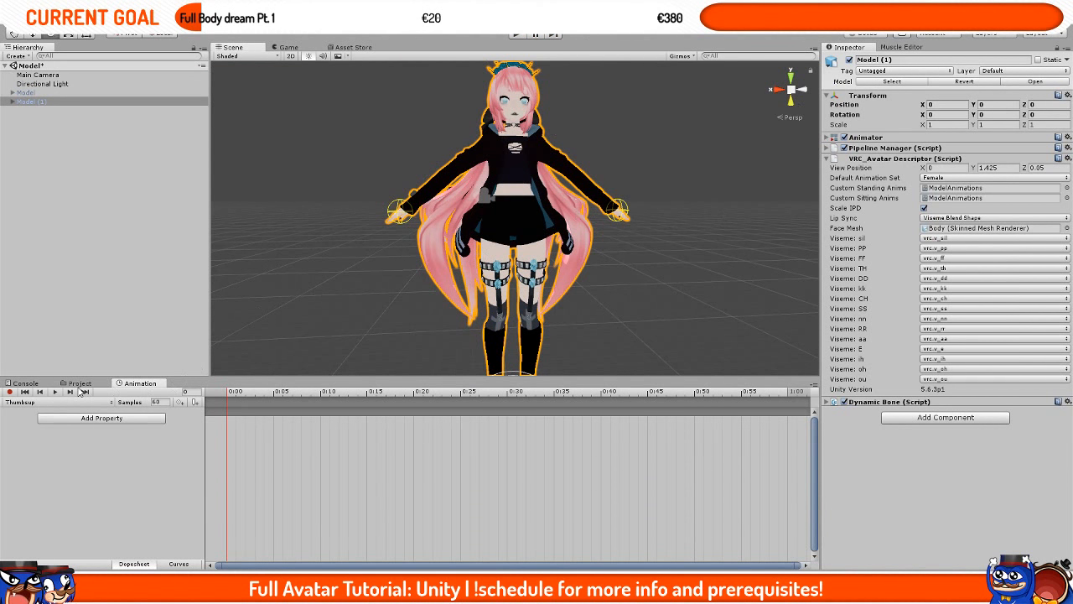
Step: Assign the Thumbsup clip as the THUMBSUP override in the ModelAnimations controller
click(79, 383)
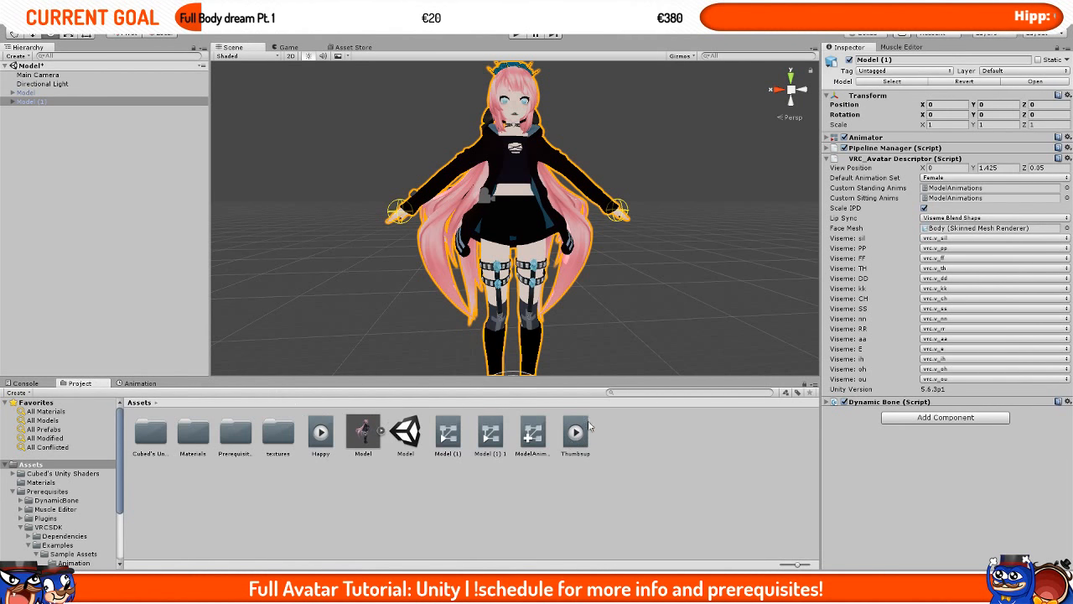
drag(534, 434, 956, 403)
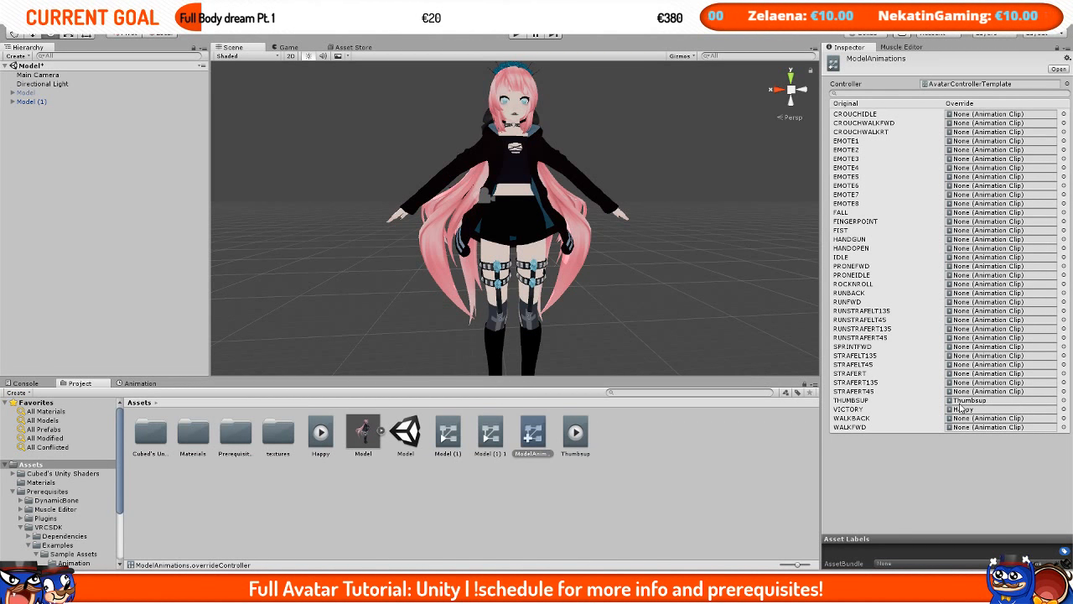
click(578, 453)
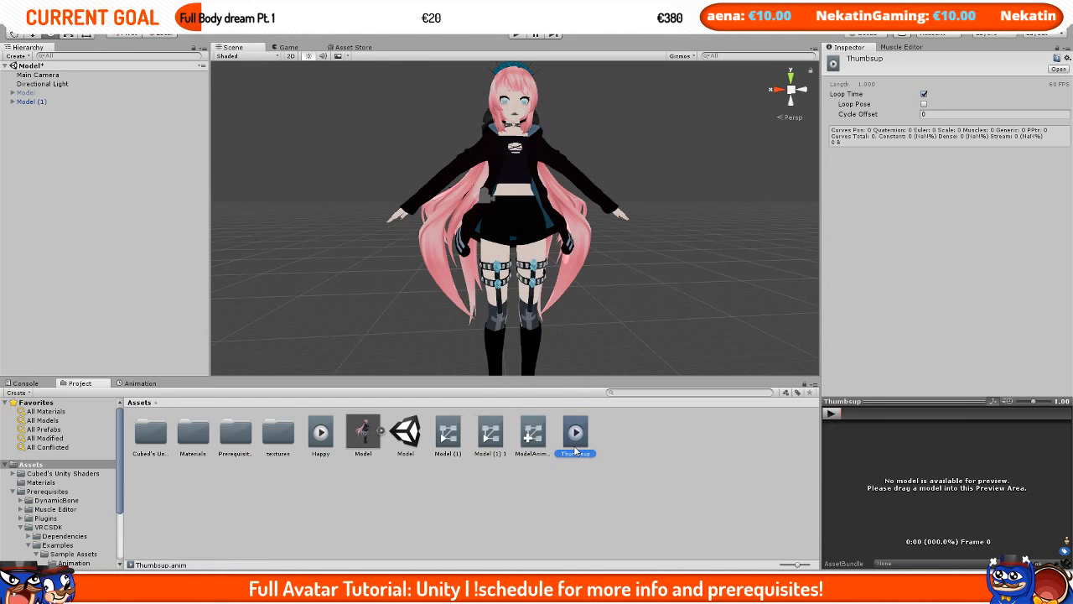
Step: Delete the Model (1) duplicate and re-enable the original Model object
click(363, 432)
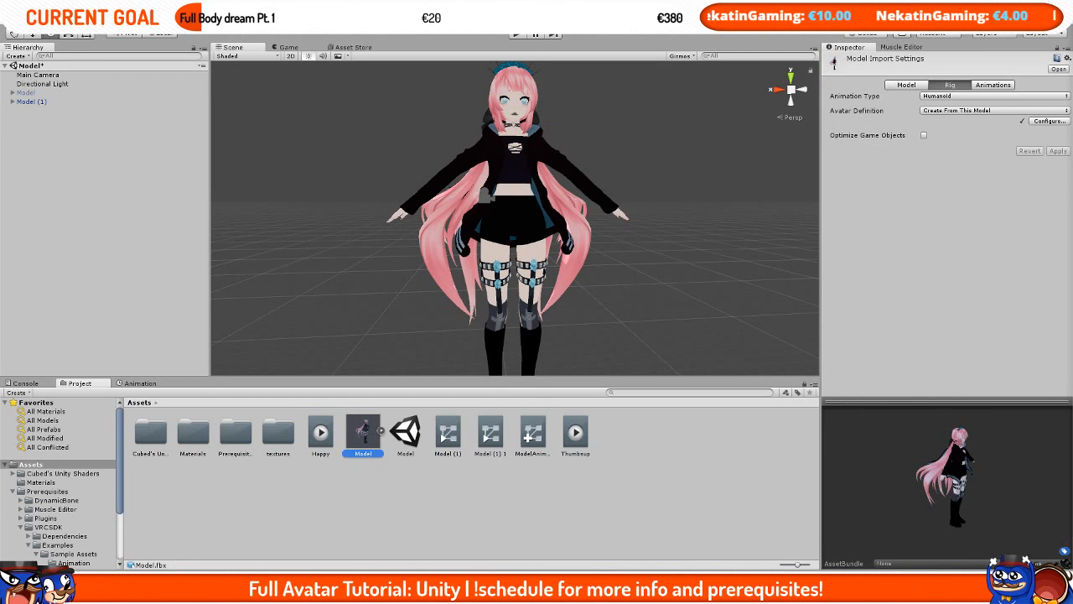
scroll(516, 174, up, 6)
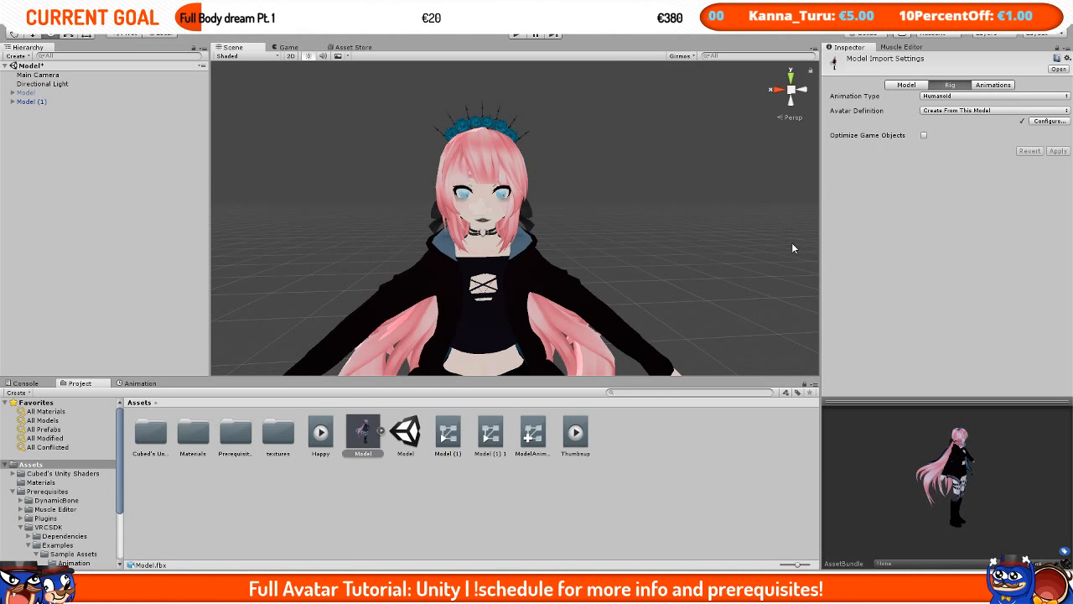
click(57, 102)
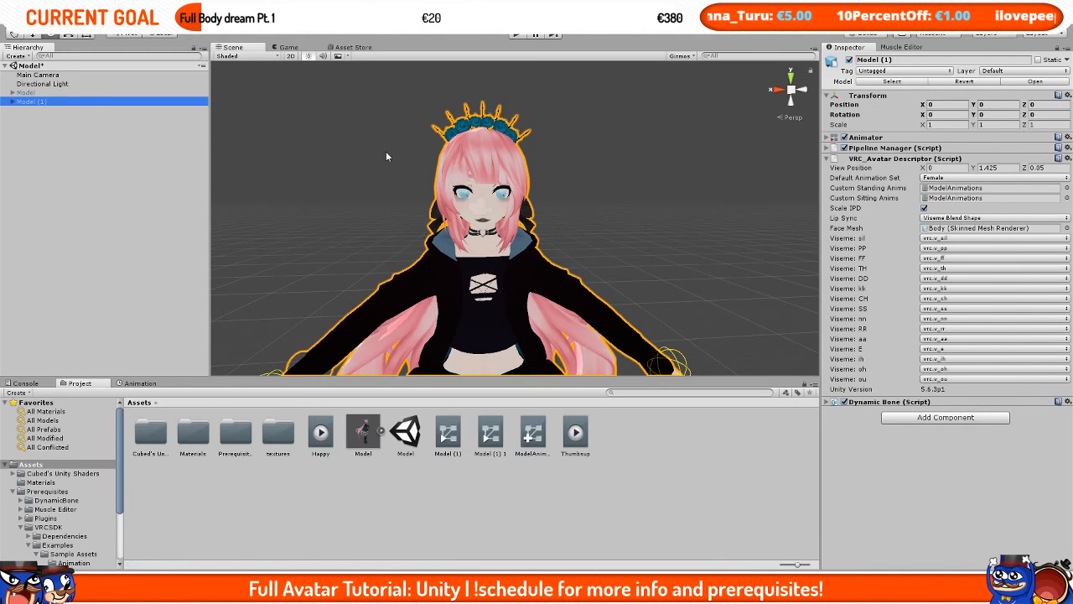
key(Delete)
click(42, 92)
click(849, 61)
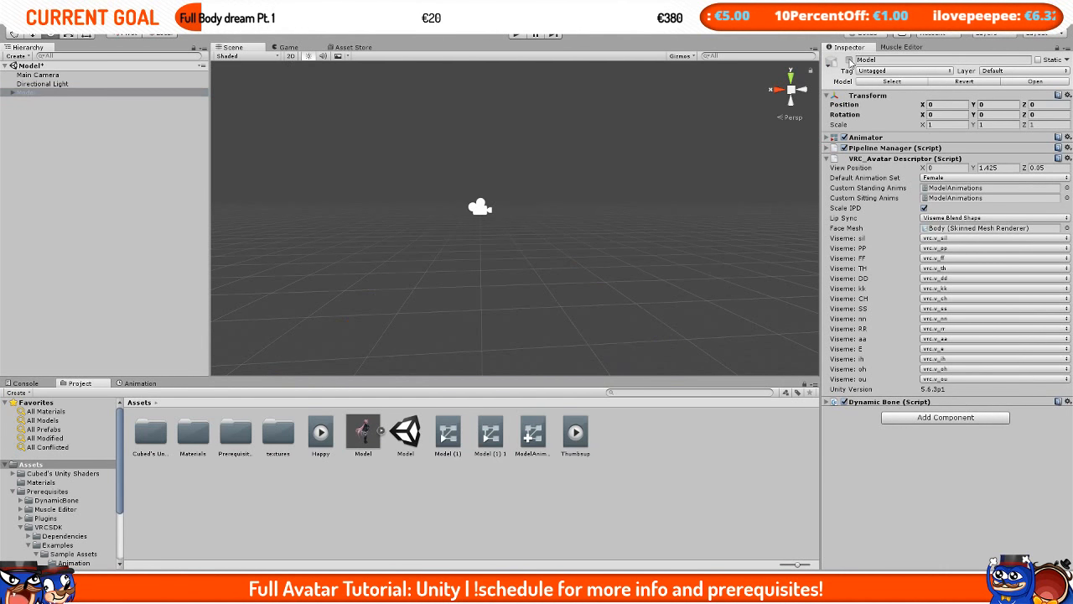
scroll(629, 244, up, 5)
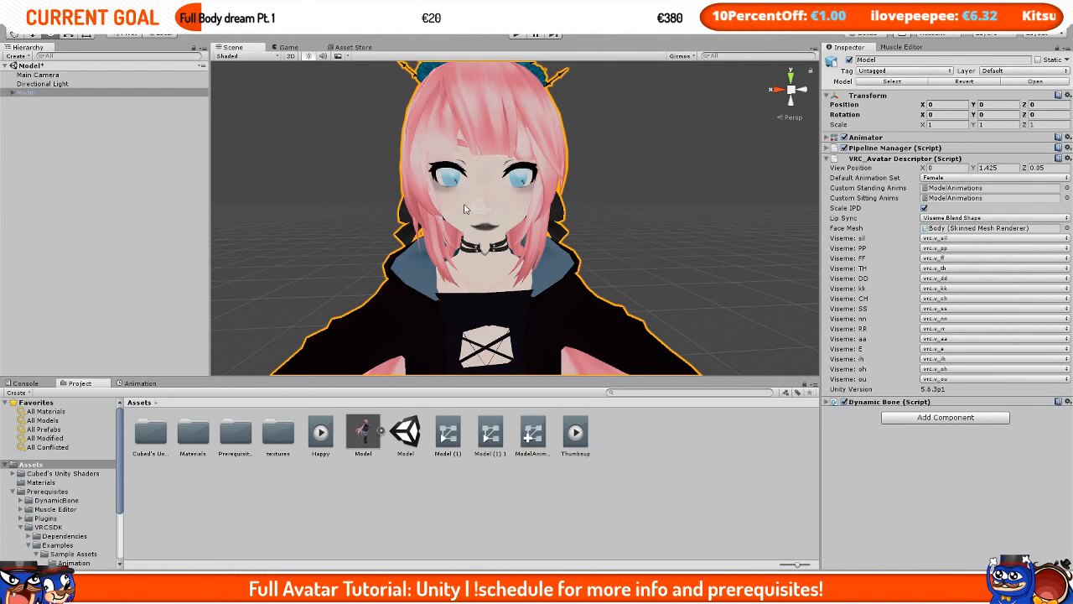
Step: Switch to Blender to view the Eye Tracking creation settings, and return to Unity
key(alt+Tab)
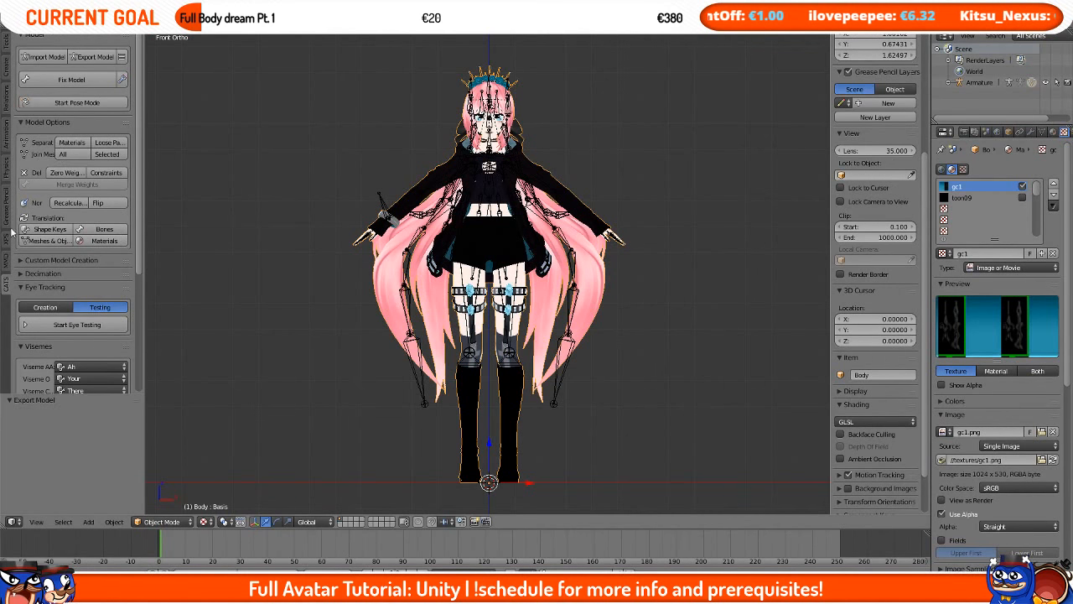
scroll(72, 277, down, 4)
click(45, 173)
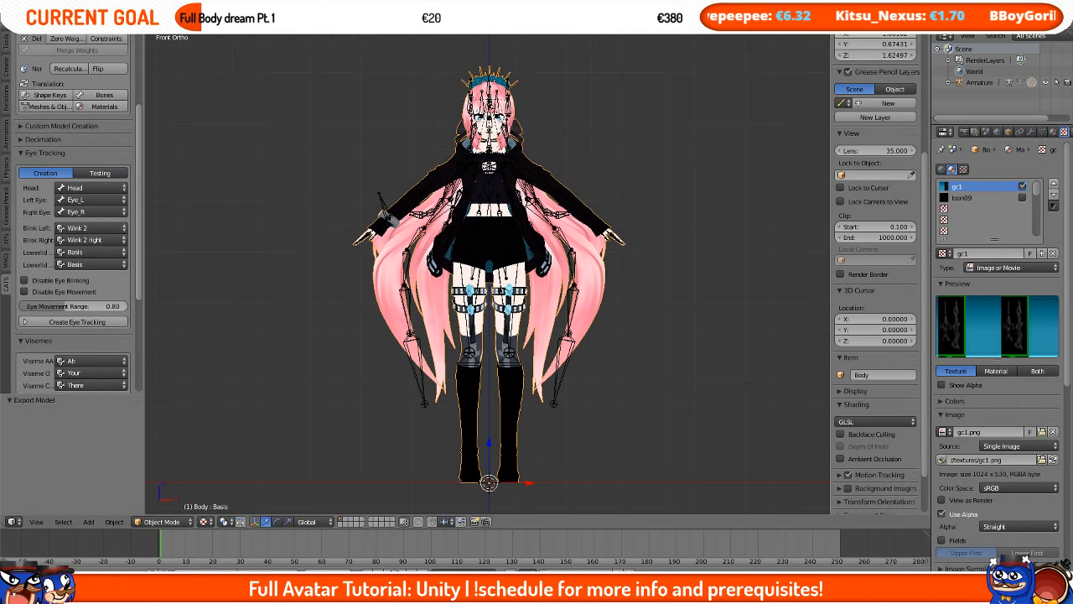
key(alt+Tab)
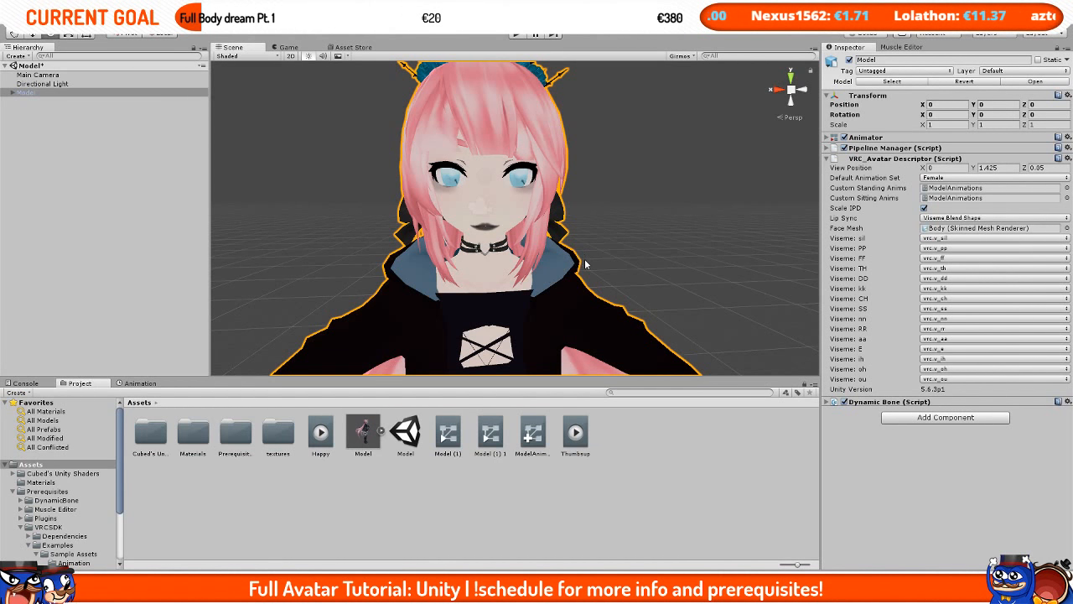
Step: Try the Male default animation set on the avatar descriptor and switch it back to Female
scroll(586, 252, down, 4)
scroll(586, 252, down, 3)
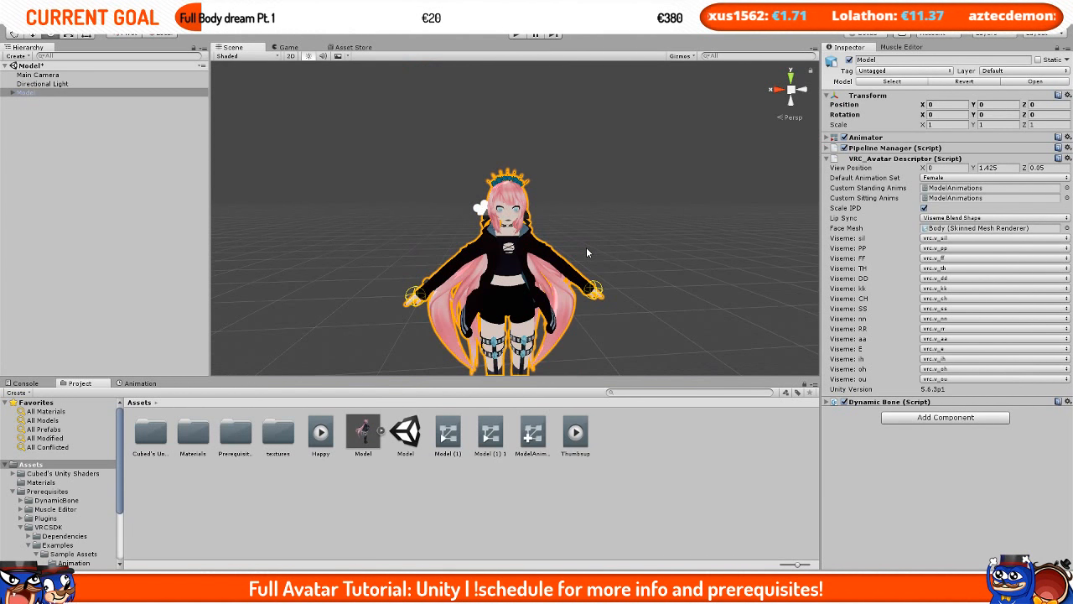
scroll(586, 251, up, 3)
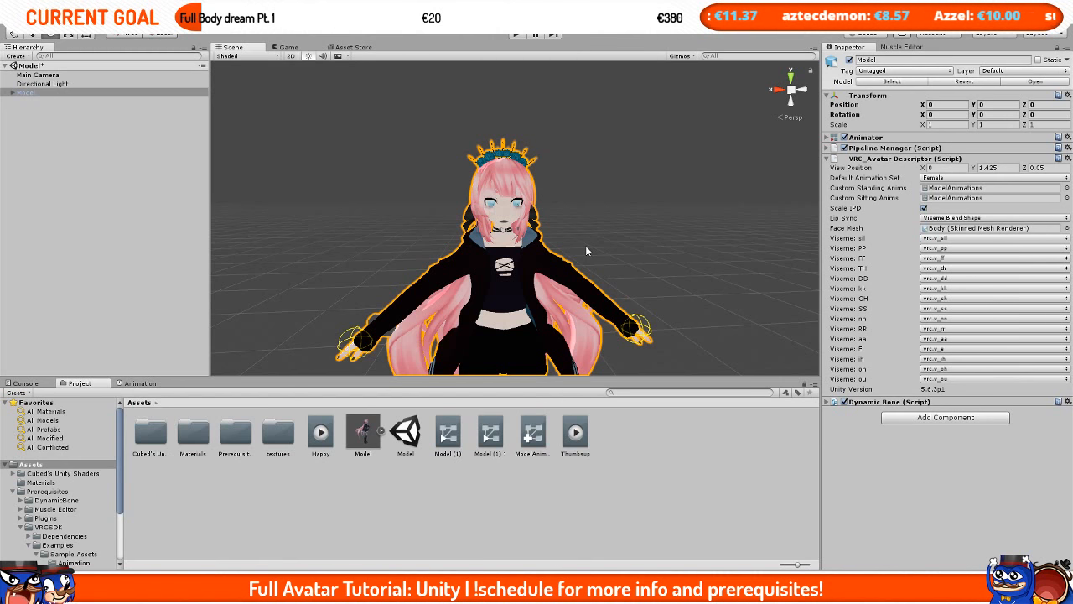
click(541, 434)
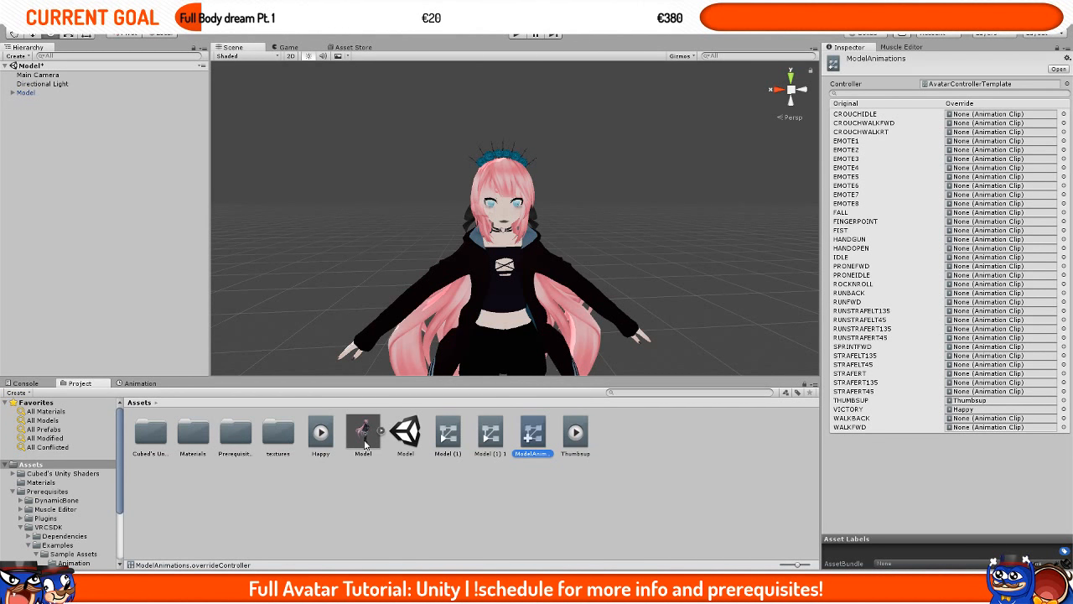
click(49, 92)
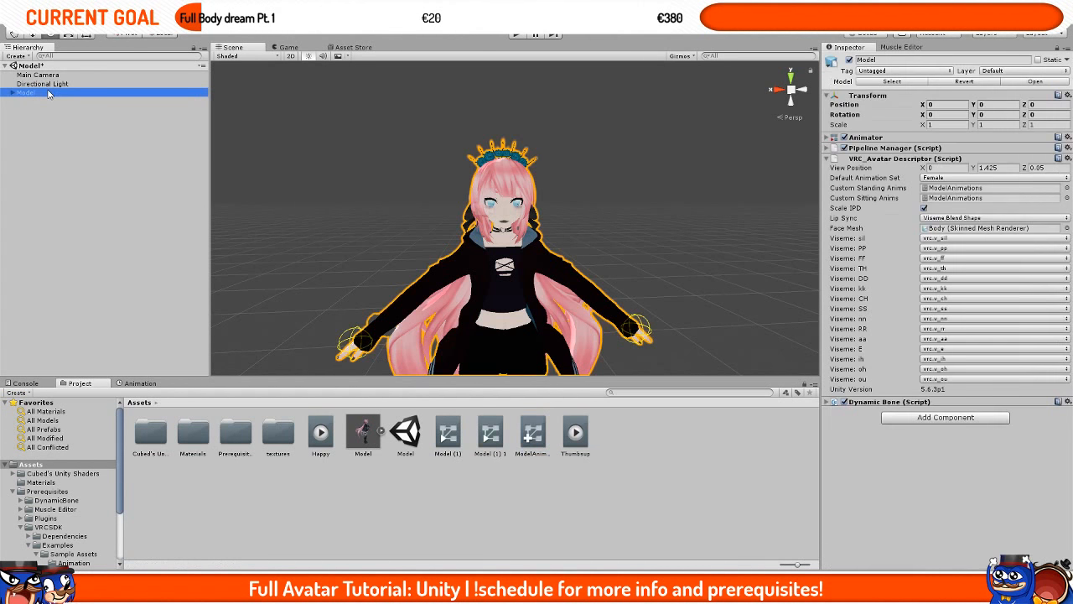
click(972, 178)
click(947, 189)
click(955, 178)
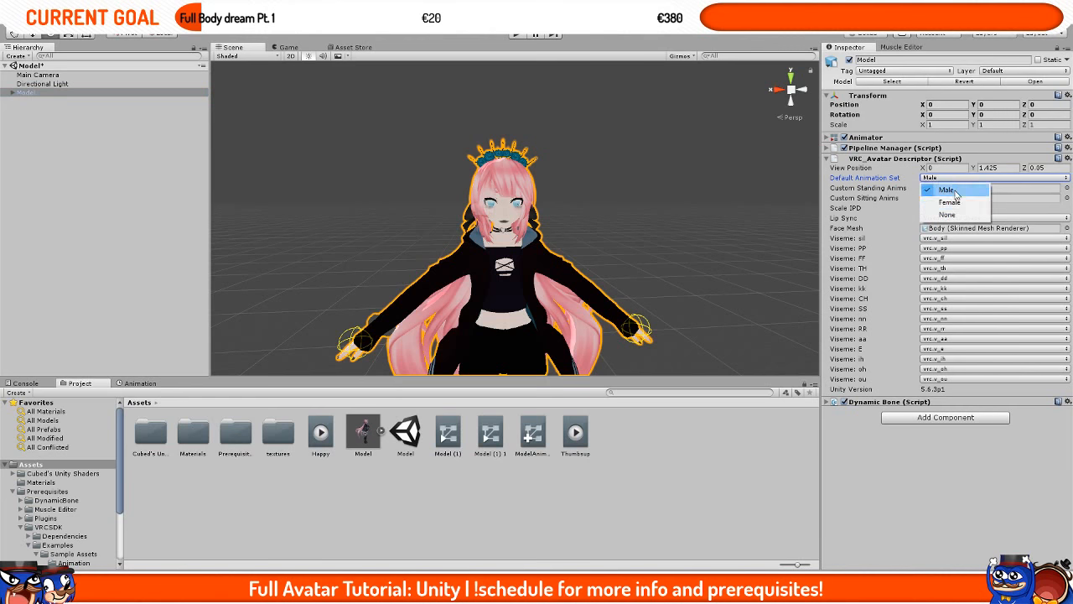
click(949, 202)
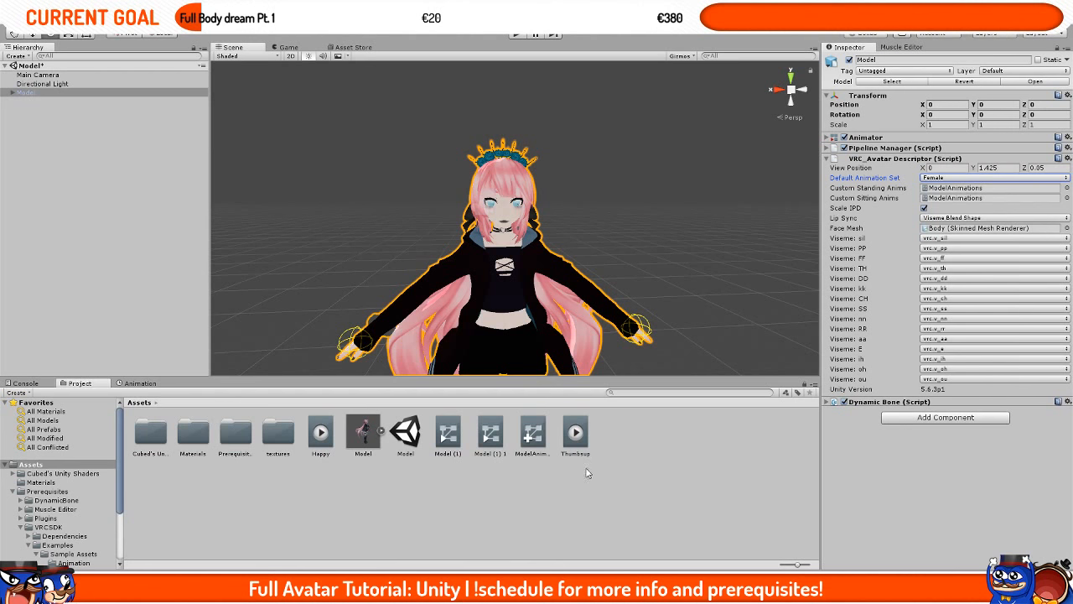
Step: Review the ModelAnimations override controller and the Model's avatar descriptor settings
click(536, 436)
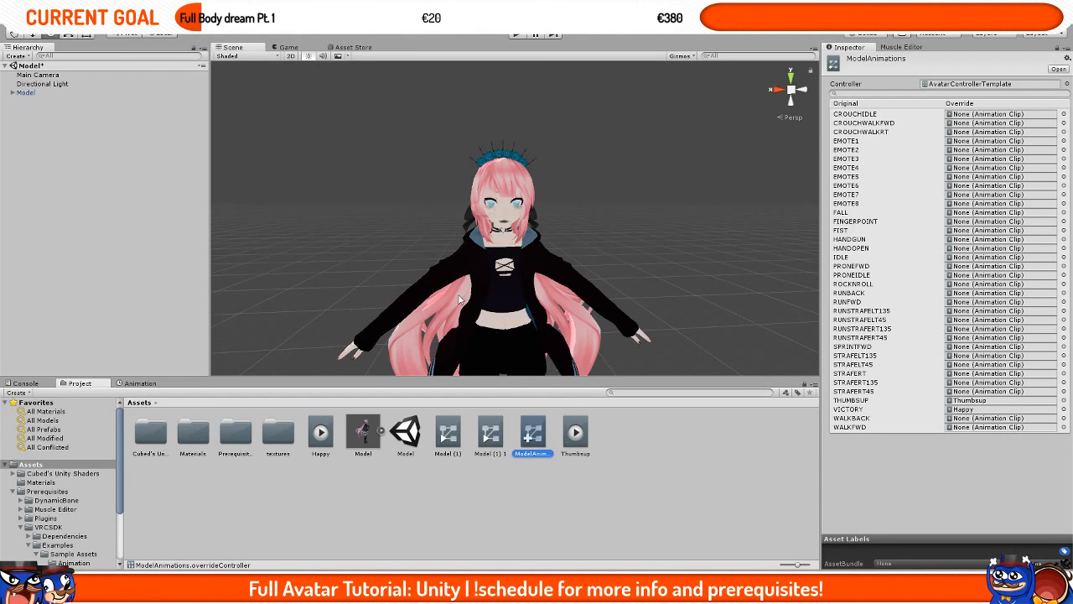
click(26, 92)
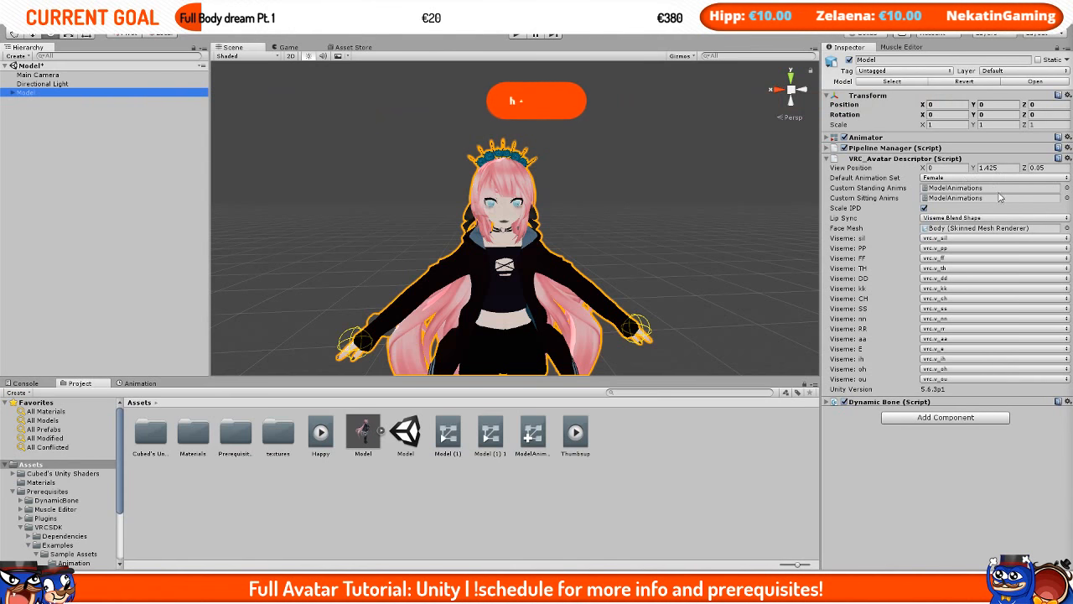
click(956, 178)
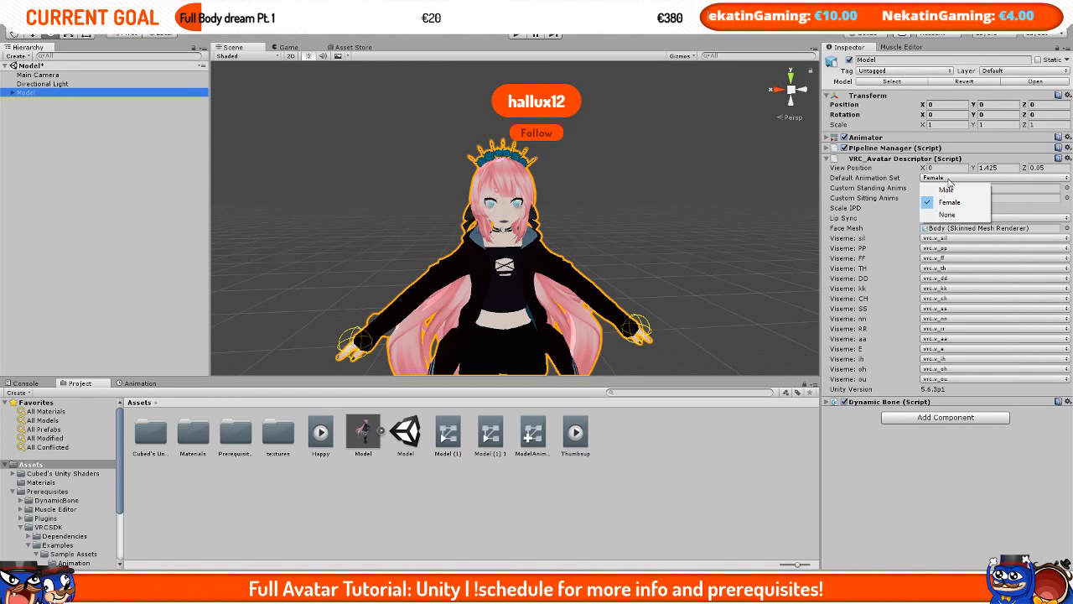
click(516, 510)
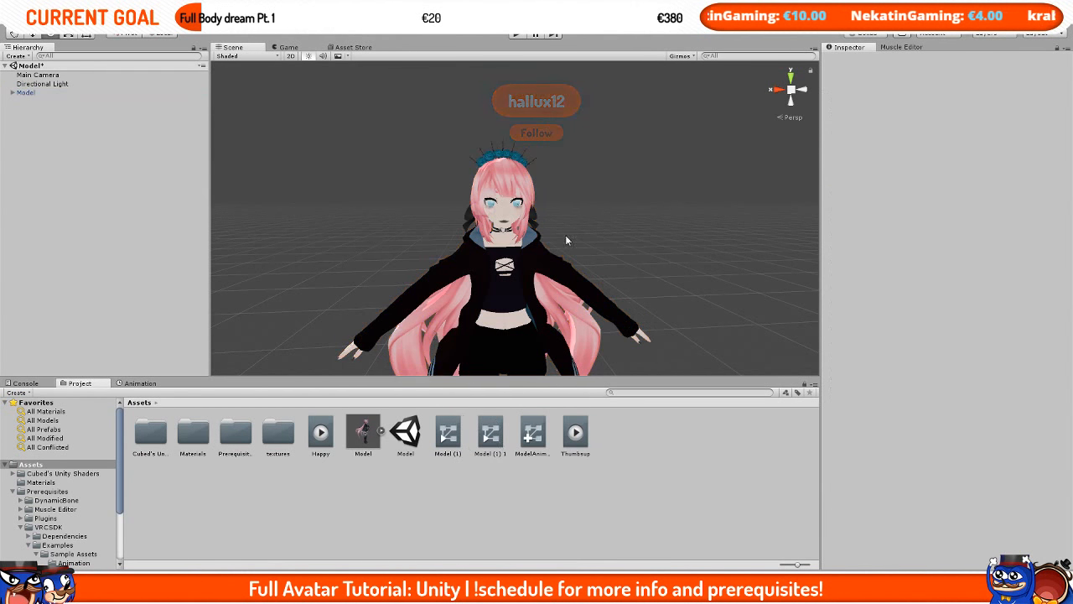
click(61, 94)
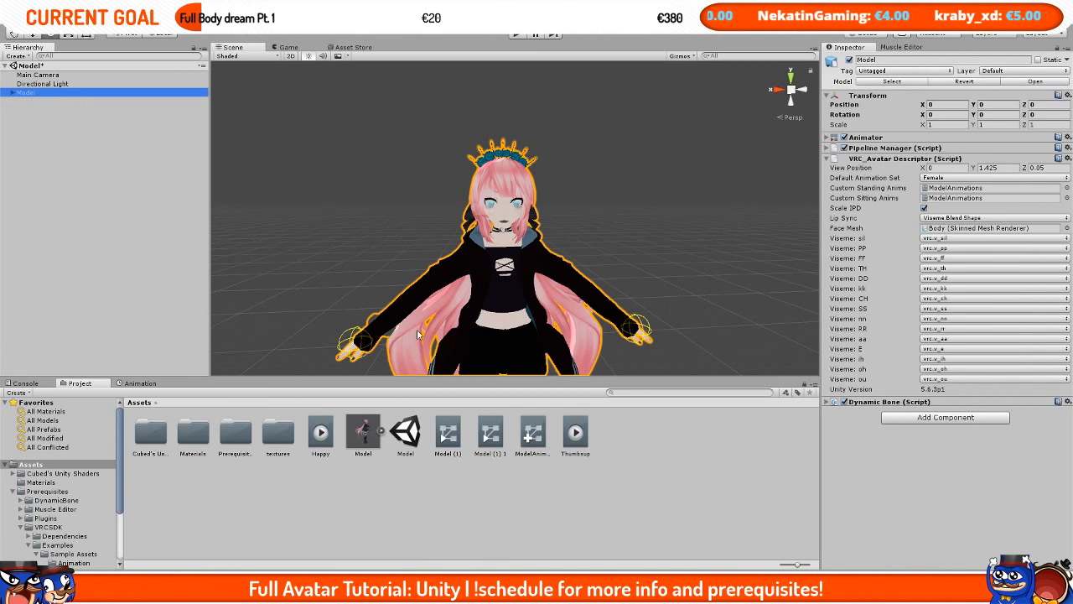
Step: Switch to Blender, enable Disable Eye Blinking and create the eye tracking
click(295, 590)
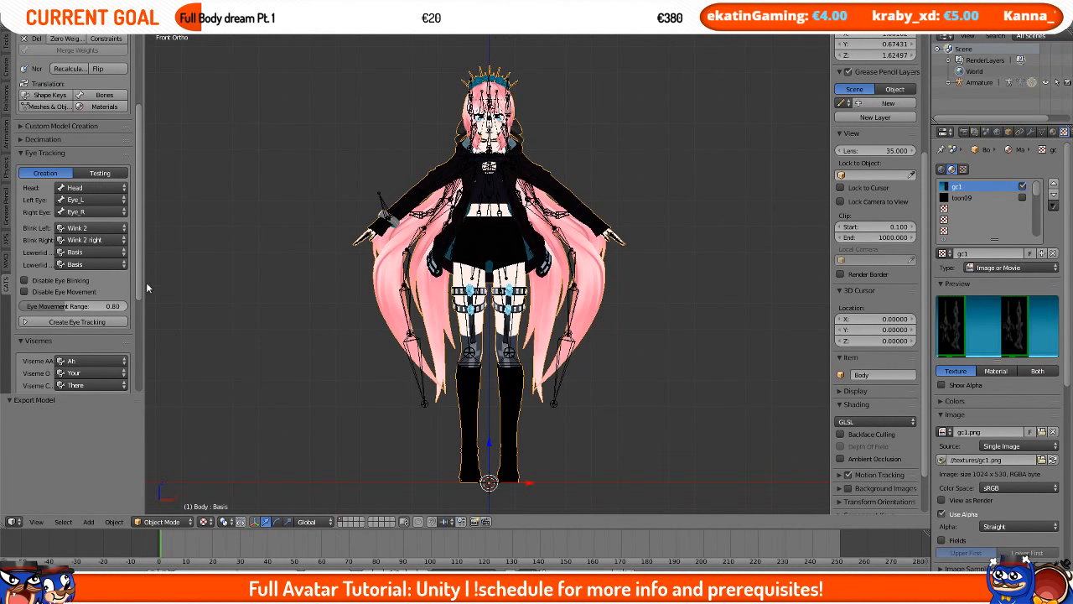
click(54, 280)
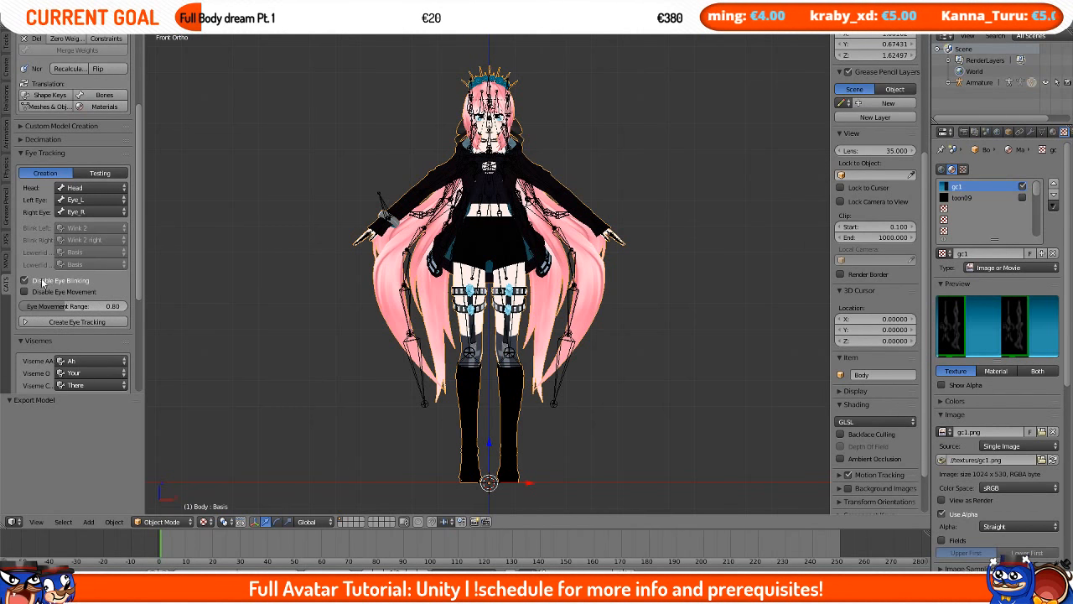
click(99, 322)
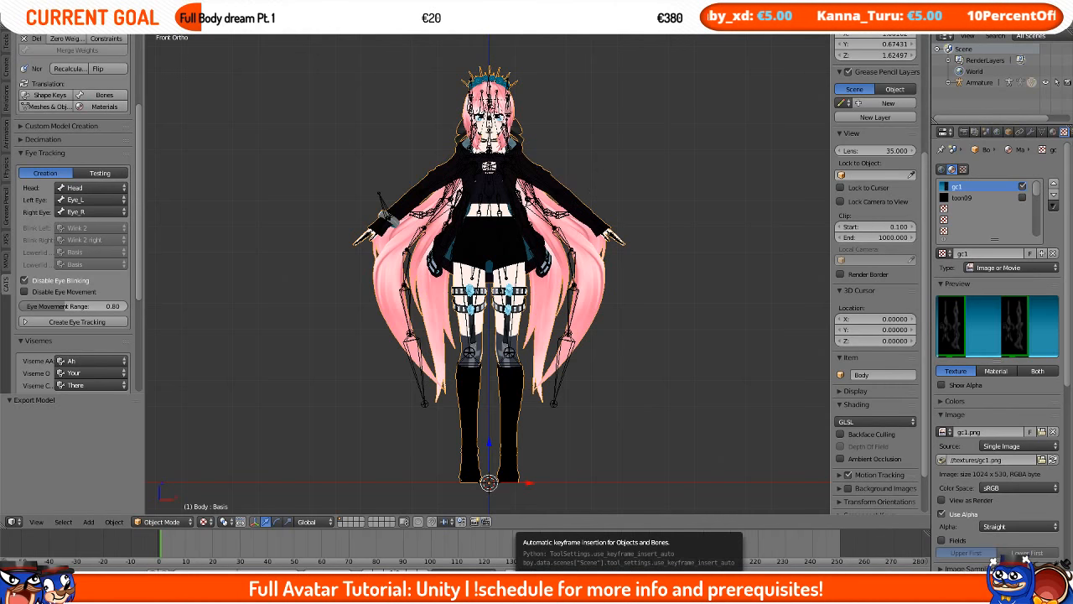
Step: Delete the vrc.blink_left, vrc.blink_right, vrc.lowerlid_left and vrc.lowerlid_right shape keys from the Body mesh
click(1052, 134)
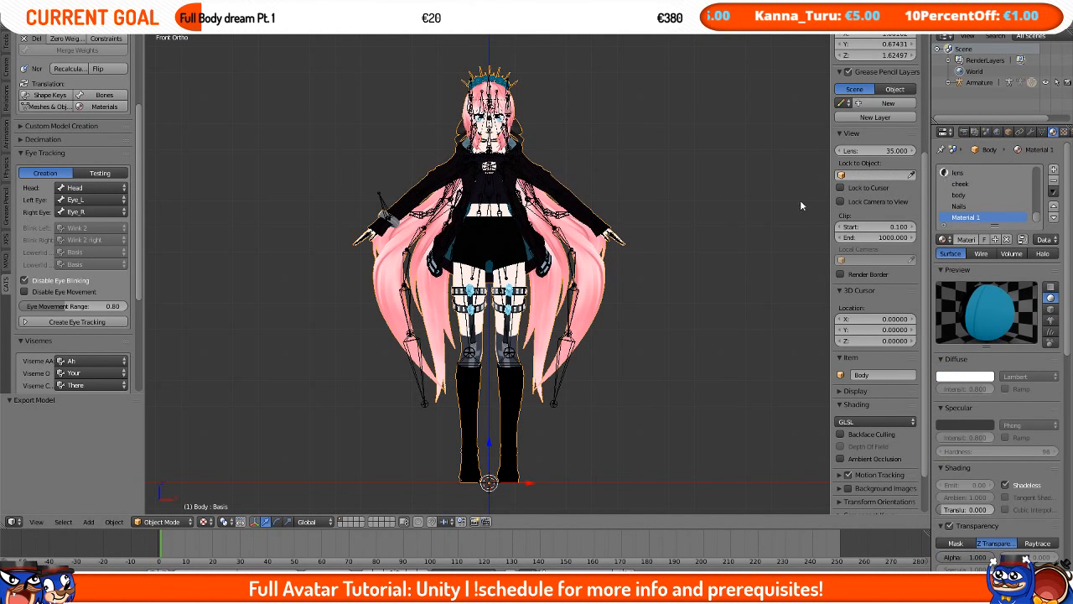
click(979, 82)
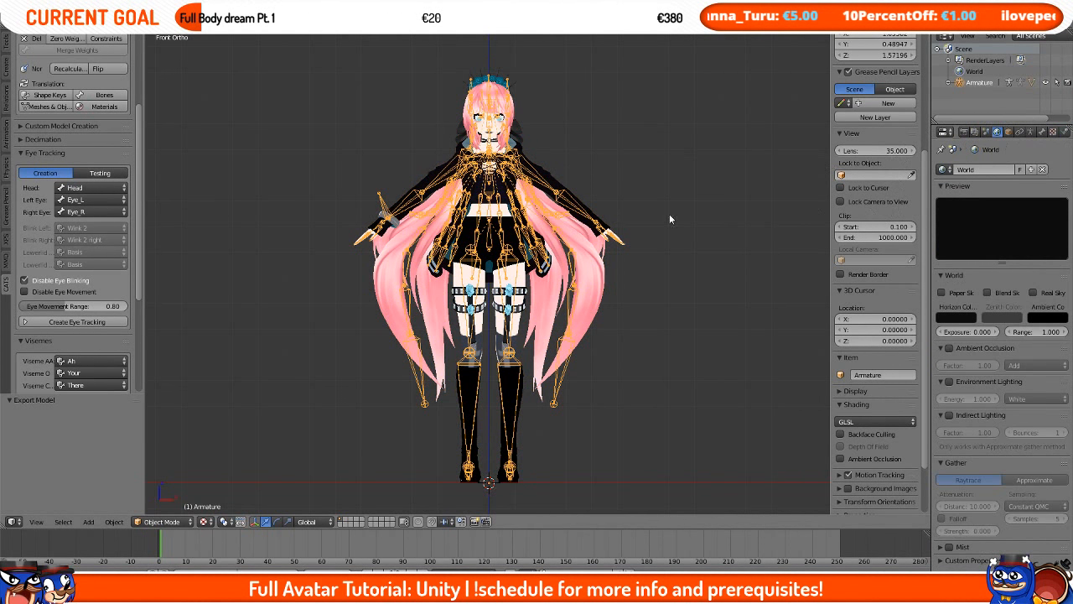
right_click(556, 180)
click(1042, 133)
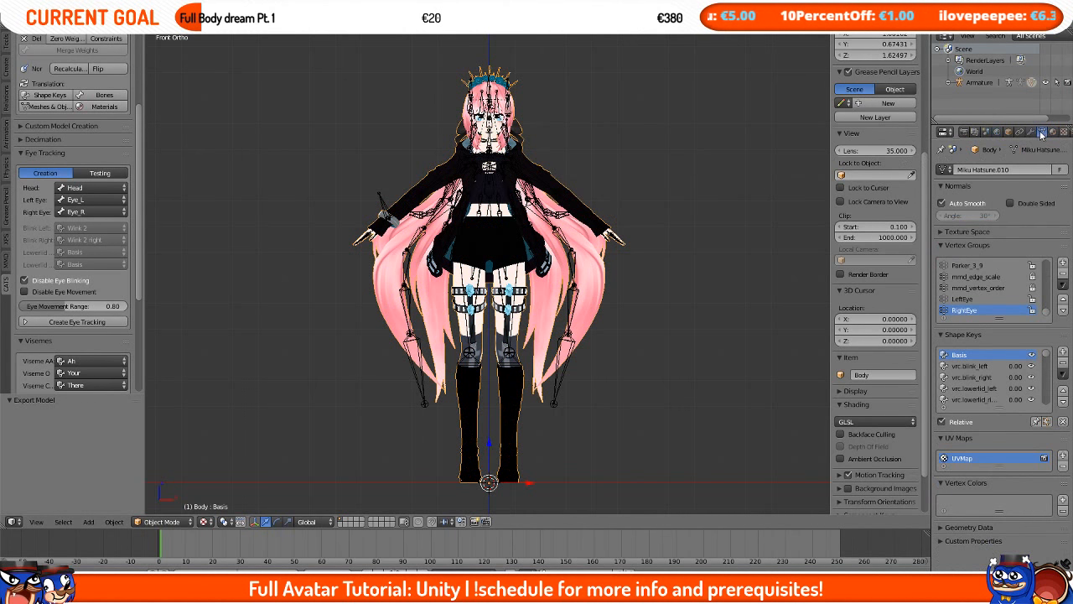
click(972, 367)
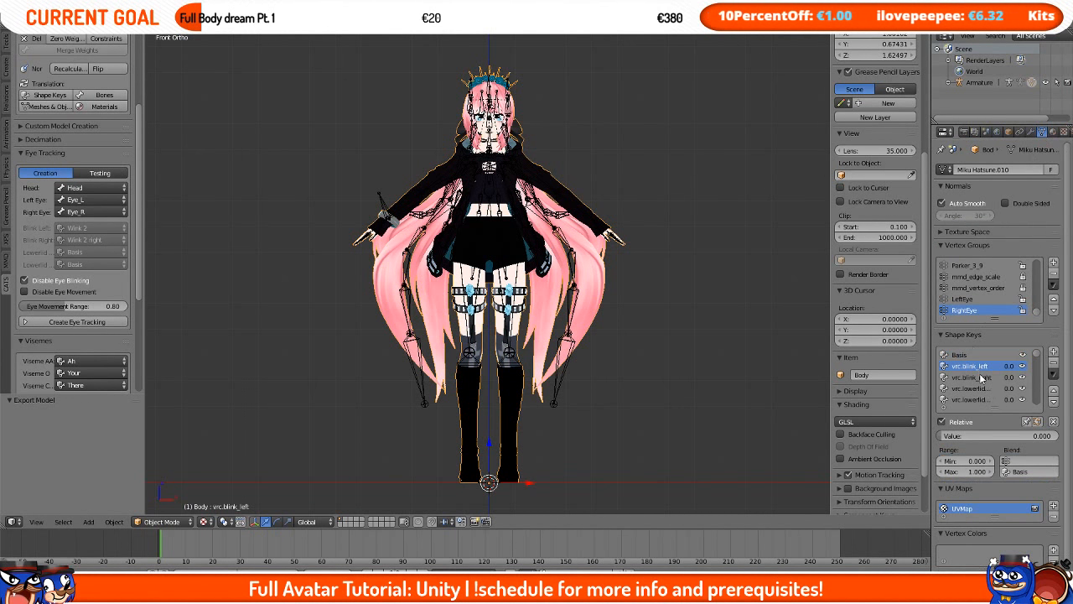
click(1054, 364)
click(998, 366)
click(1054, 361)
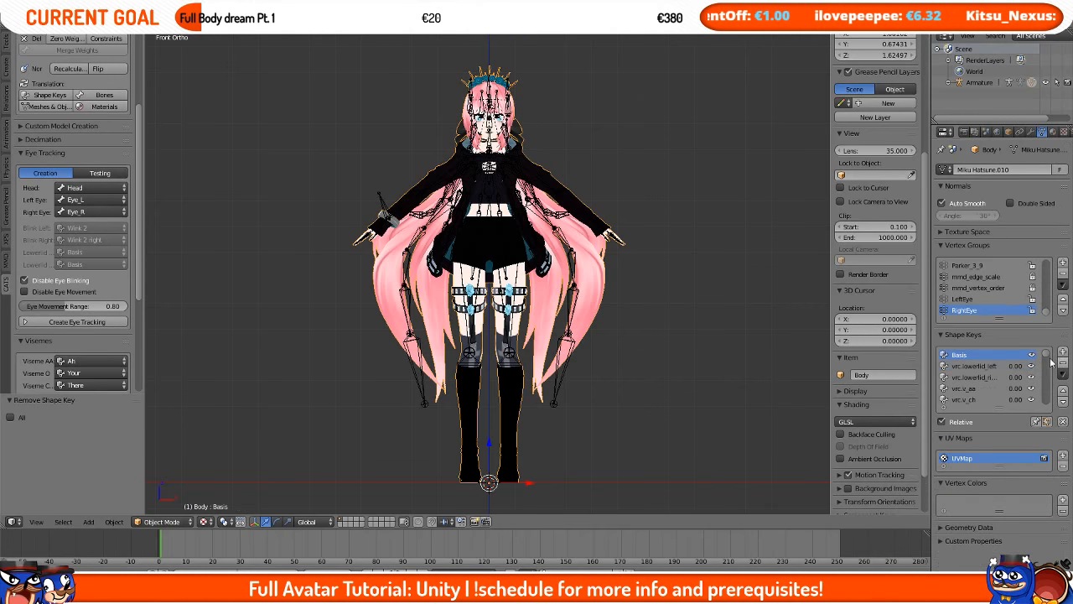
click(998, 367)
click(1054, 365)
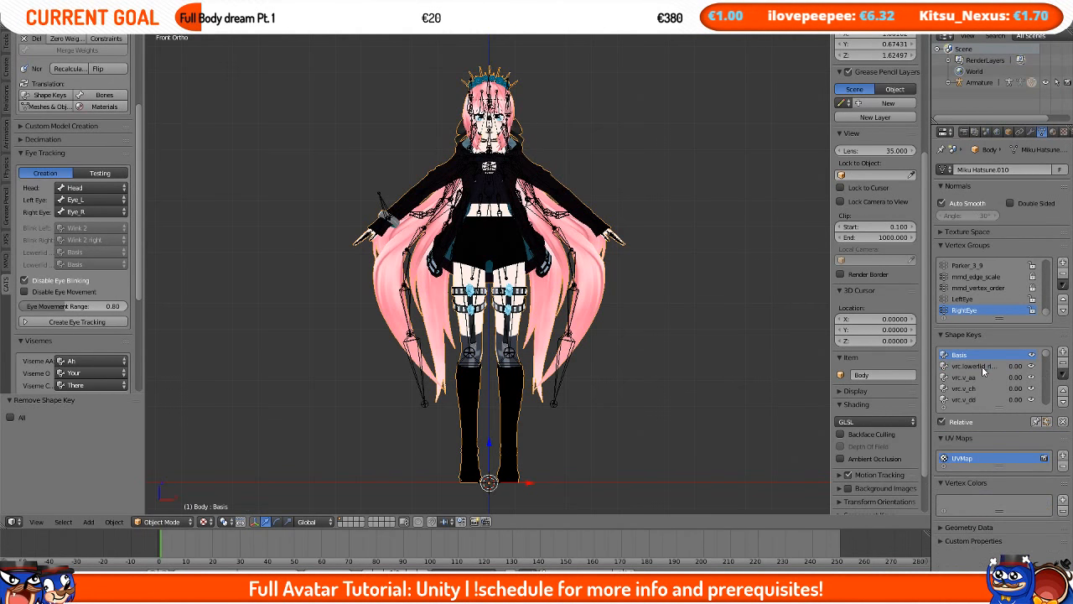
click(1054, 366)
Step: Export the edited model as Model.fbx into the Final folder
middle_drag(503, 202, 435, 192)
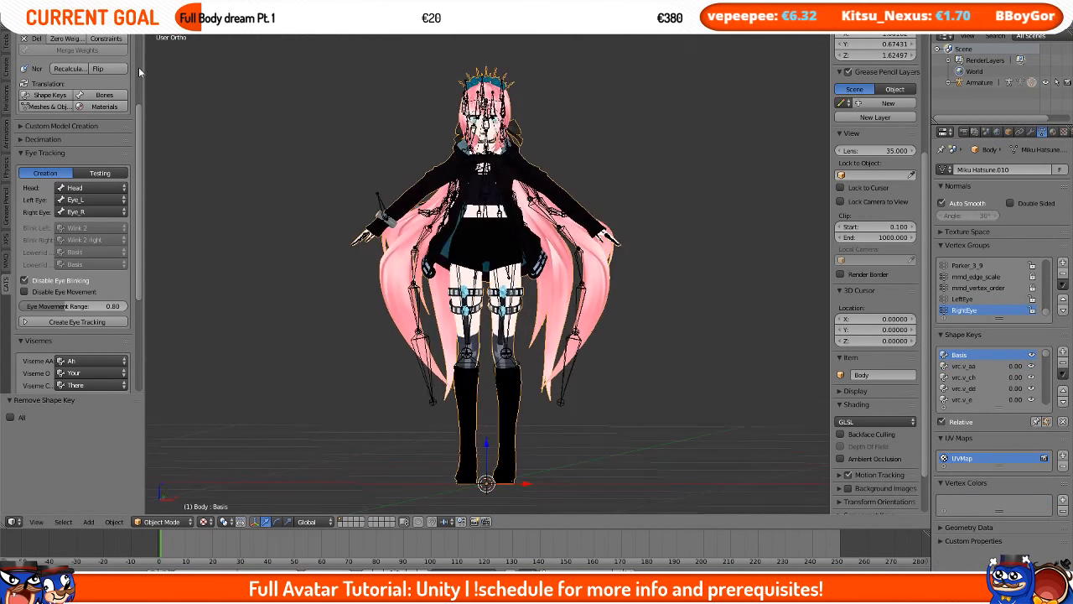
scroll(84, 90, up, 5)
click(91, 57)
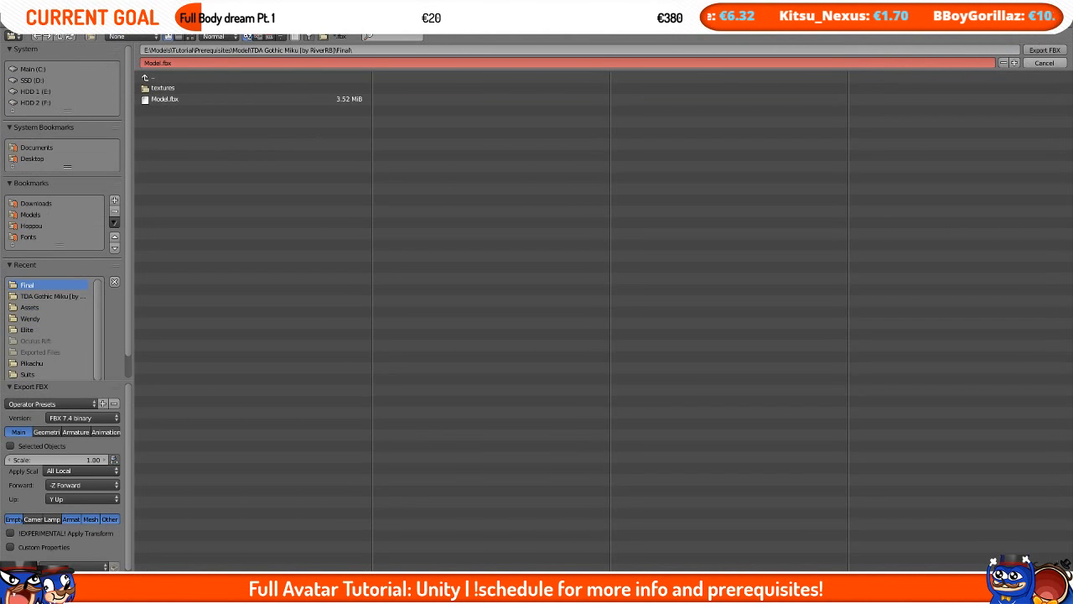
Step: Switch to File Explorer and open the TDA Gothic Miku Final folder to select Model.fbx
mouse_move(84, 587)
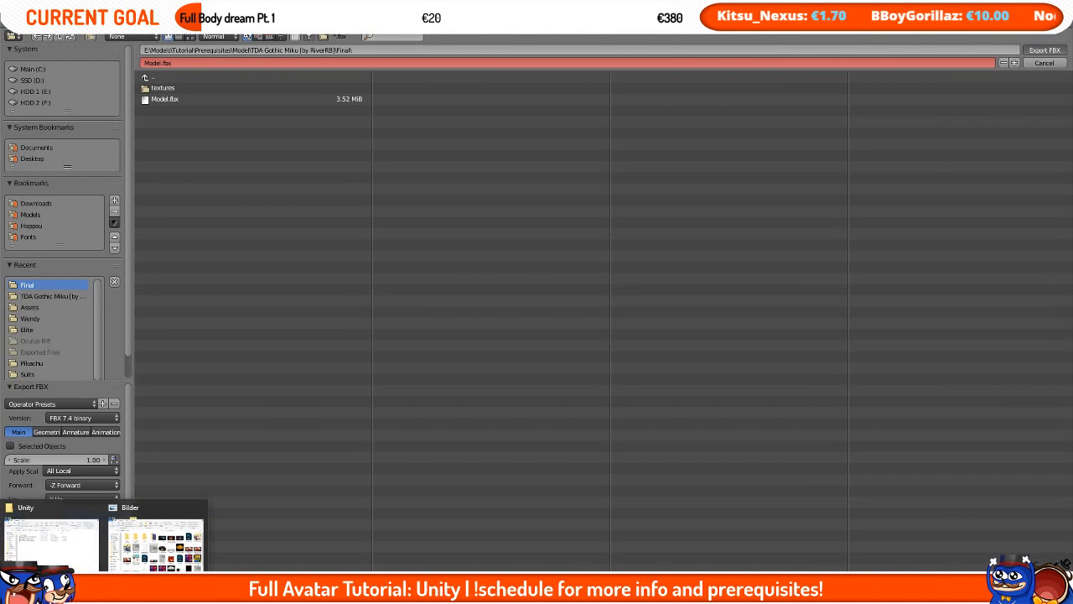
click(65, 545)
click(283, 195)
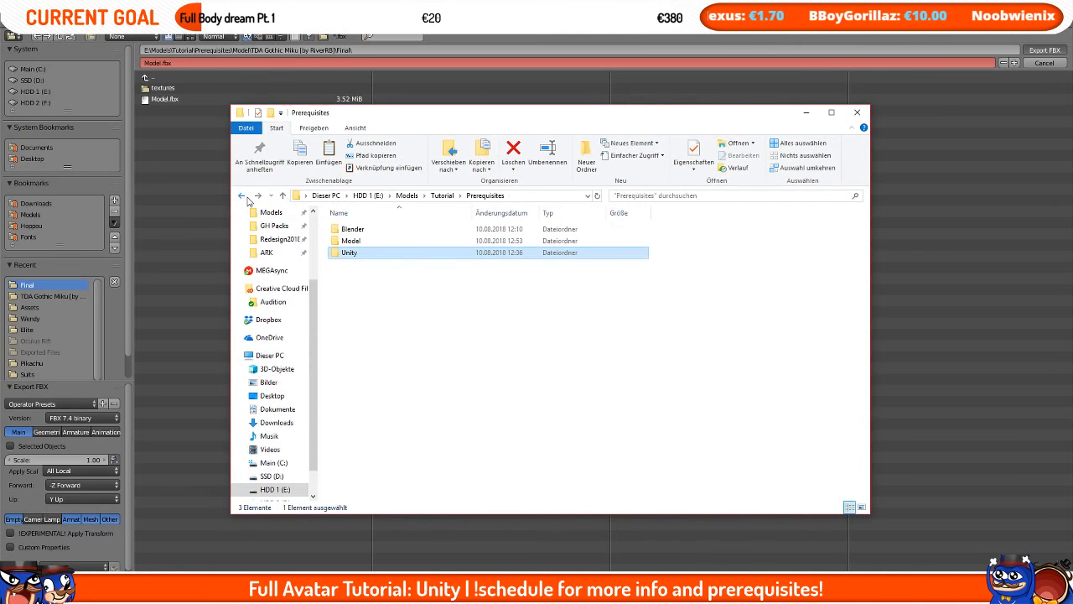
double_click(369, 241)
double_click(399, 230)
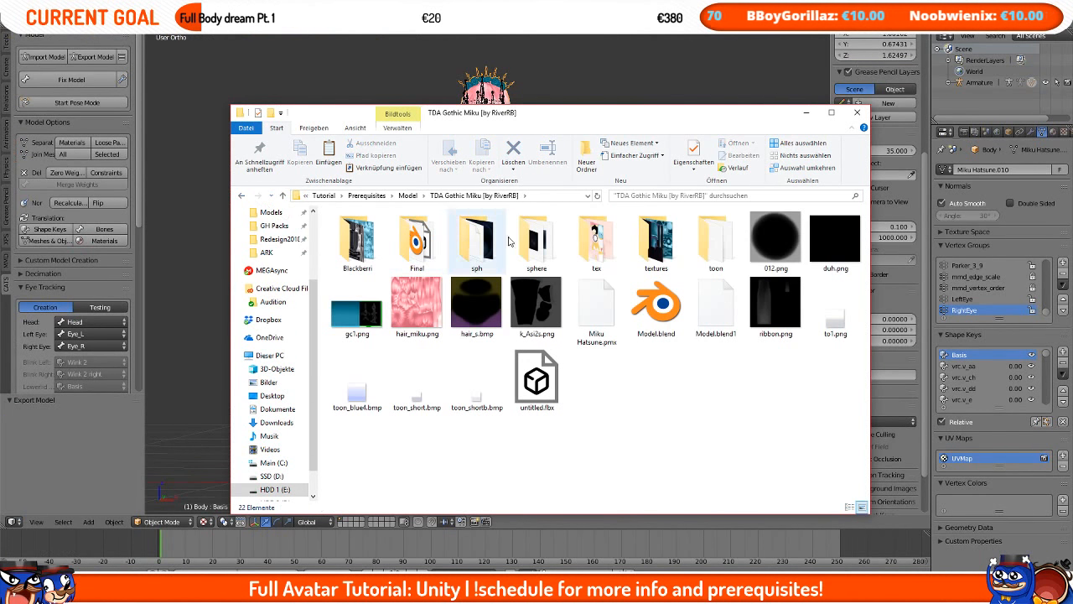
double_click(417, 243)
click(372, 266)
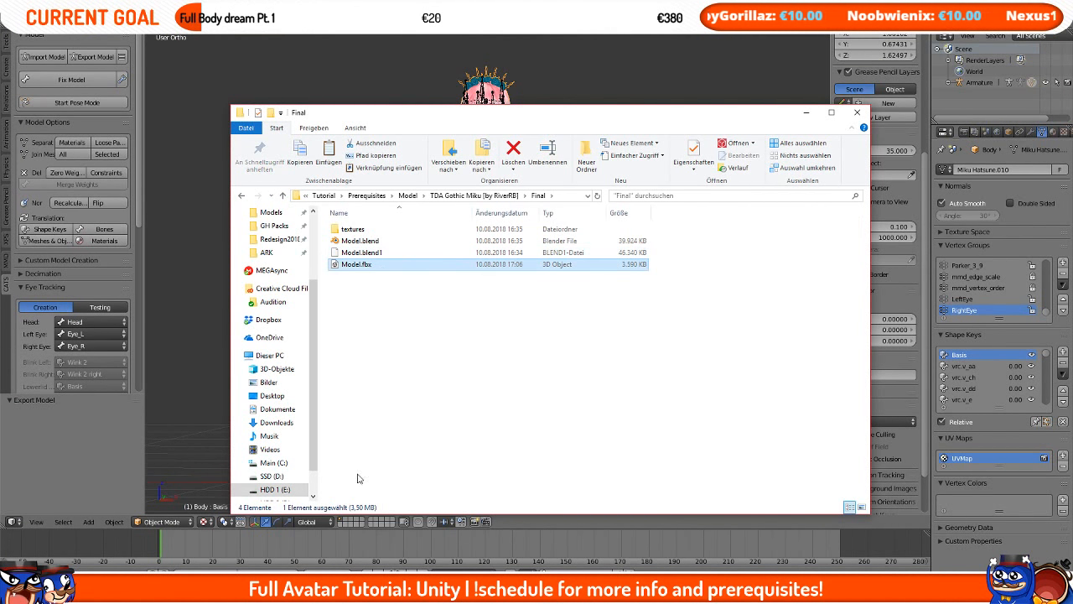
Step: Return to Unity and open the project's Assets folder in Explorer
click(341, 587)
right_click(316, 499)
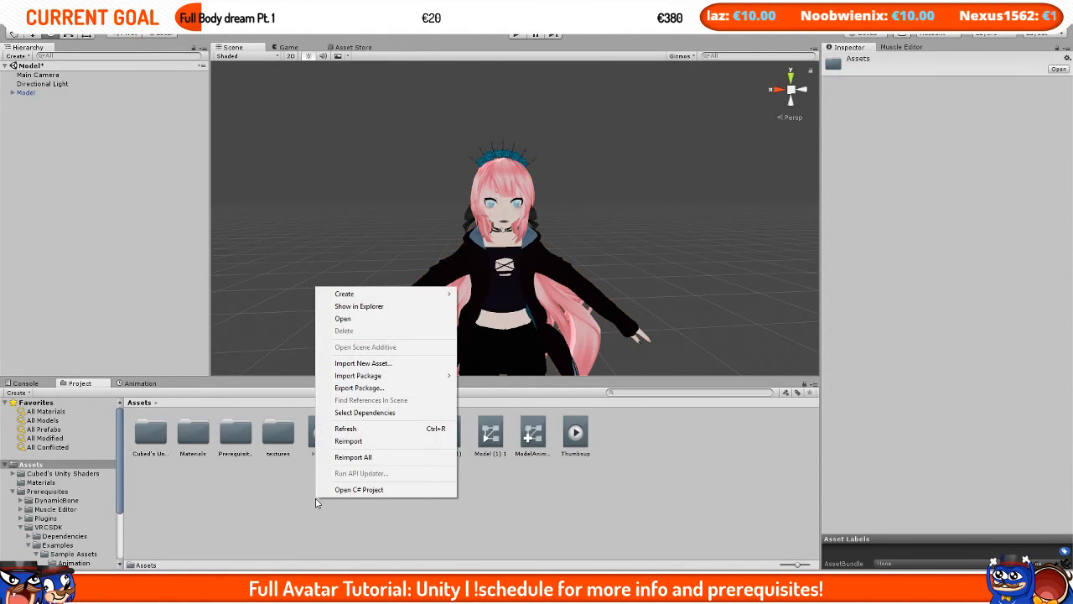
click(358, 309)
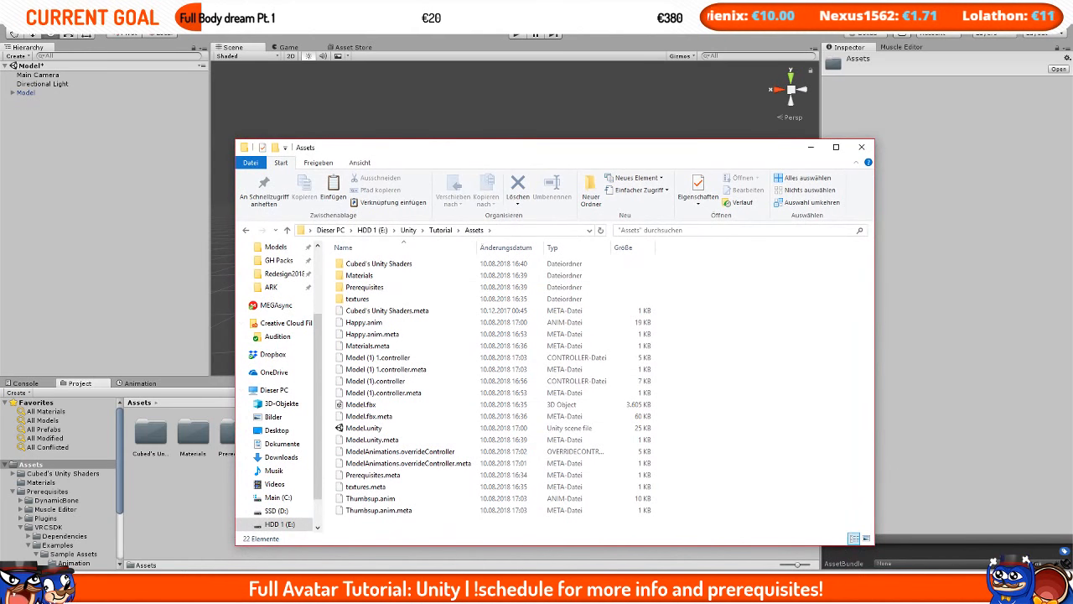
Step: Copy Model.fbx from the Final folder into the Unity Assets folder, replacing the existing file
click(122, 587)
click(260, 539)
click(119, 587)
click(80, 542)
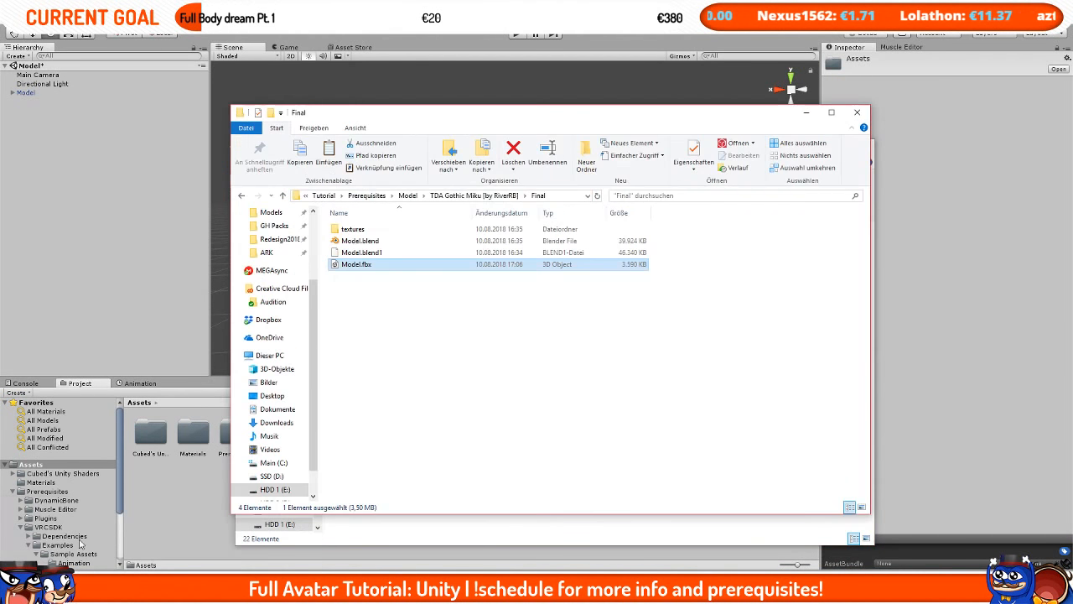
click(460, 286)
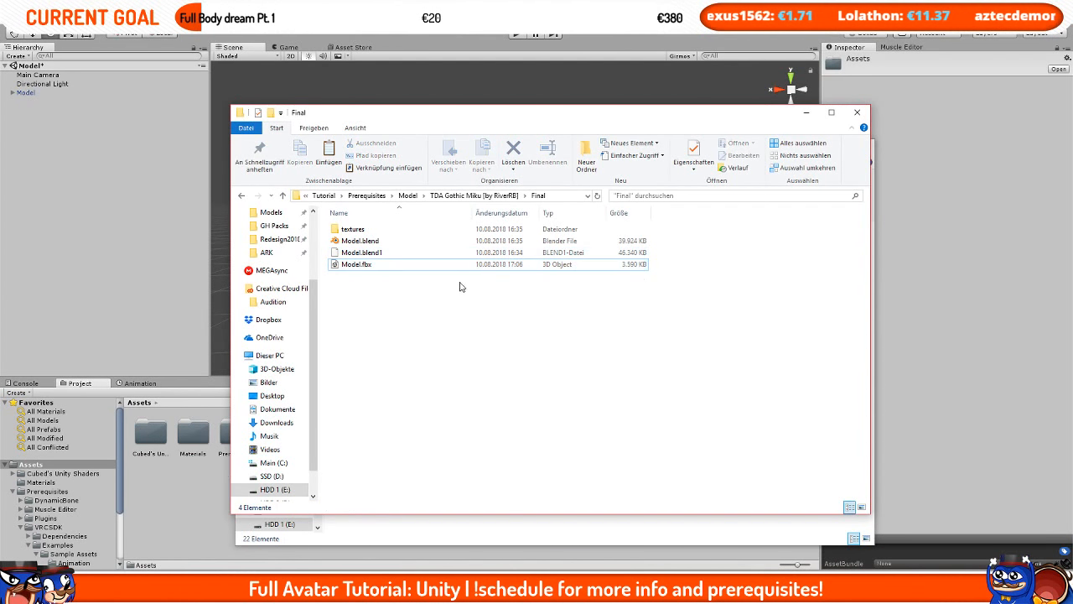
click(443, 264)
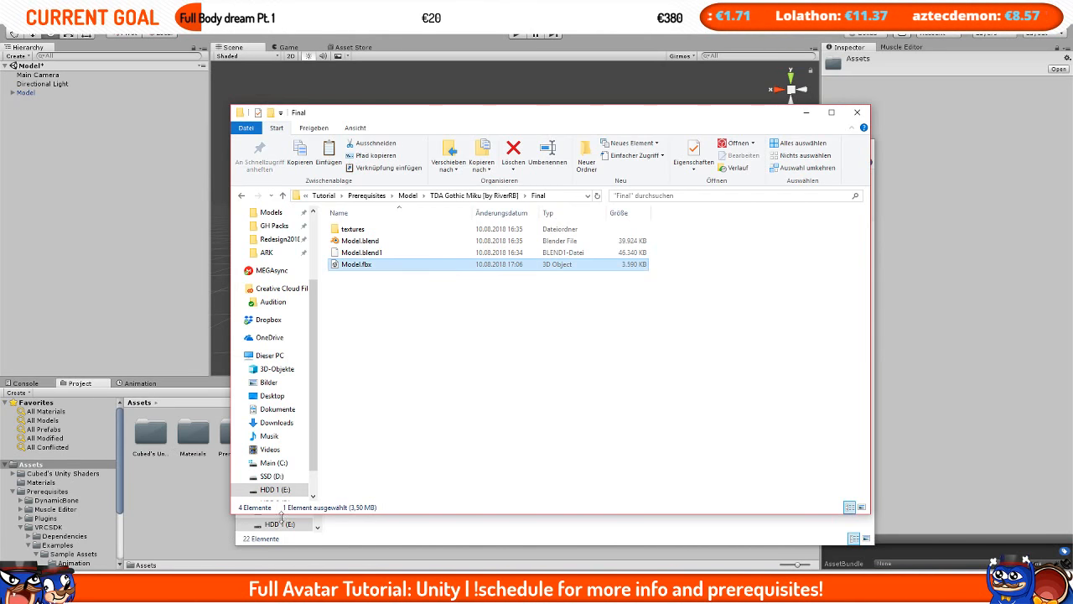
click(433, 525)
key(ctrl+v)
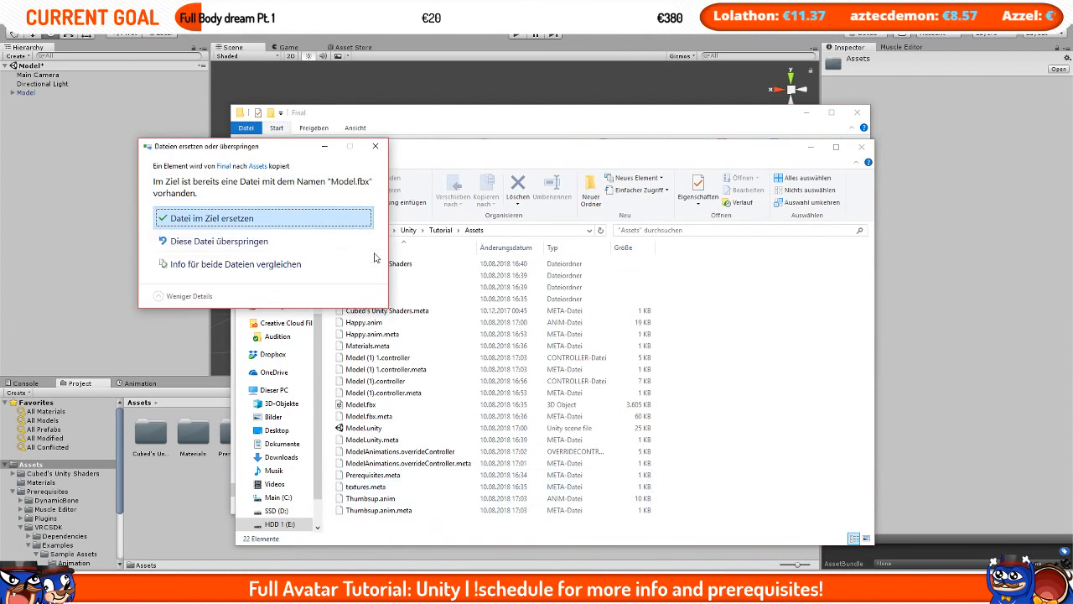
click(316, 219)
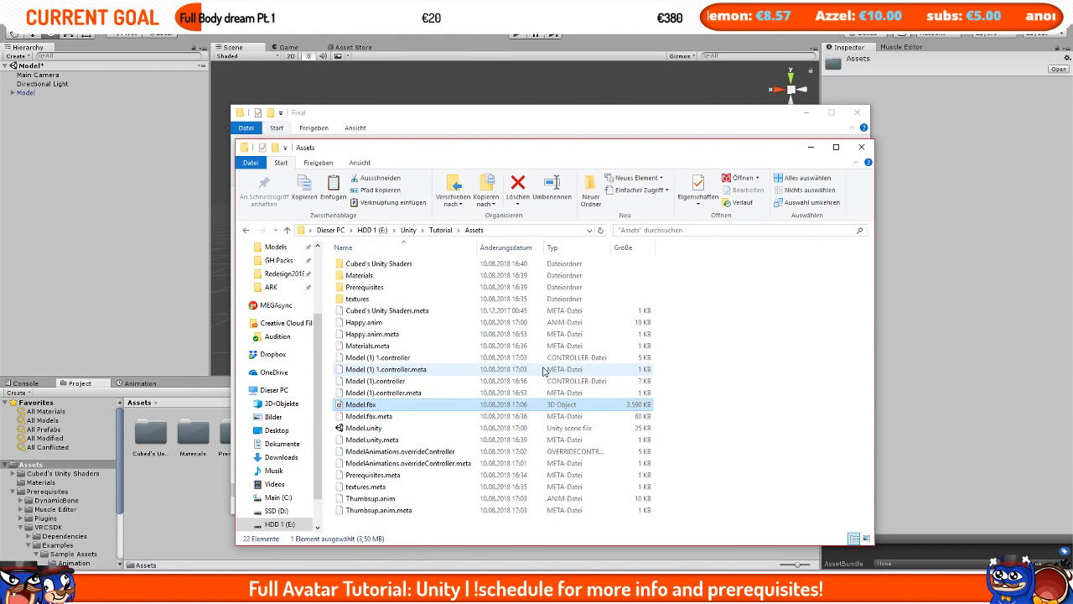
Step: Back in Unity, disable the original Model object in the hierarchy and select Model (1)
click(206, 504)
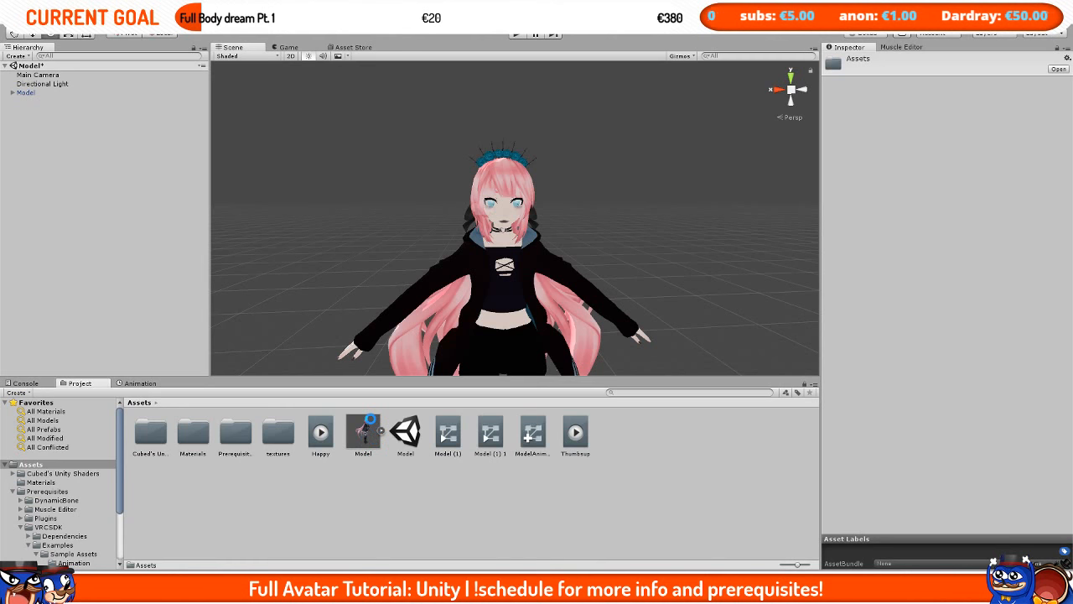
click(370, 422)
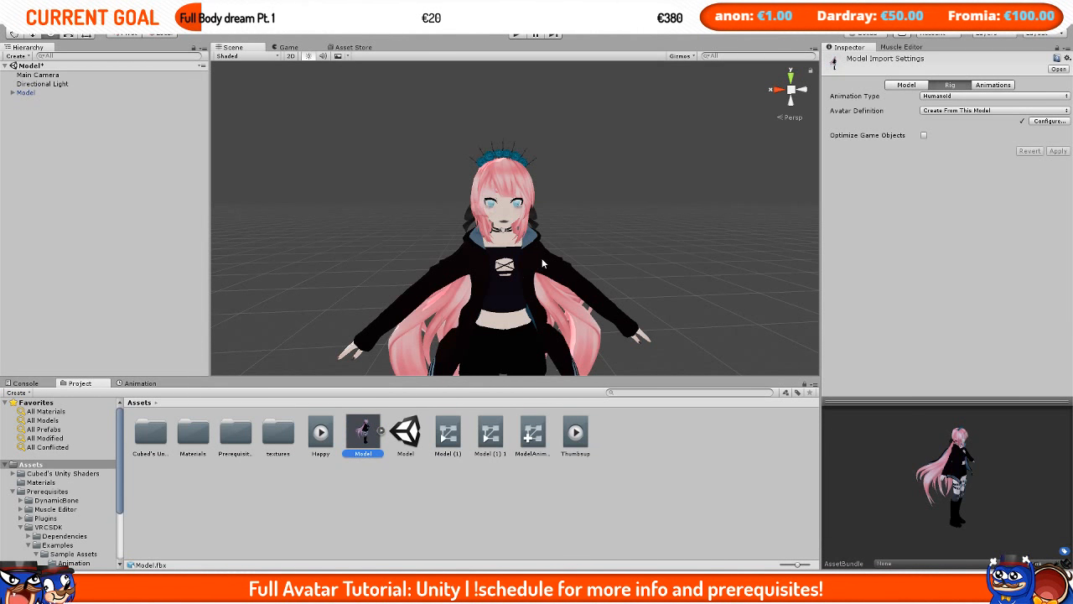
scroll(542, 260, up, 5)
scroll(257, 330, up, 2)
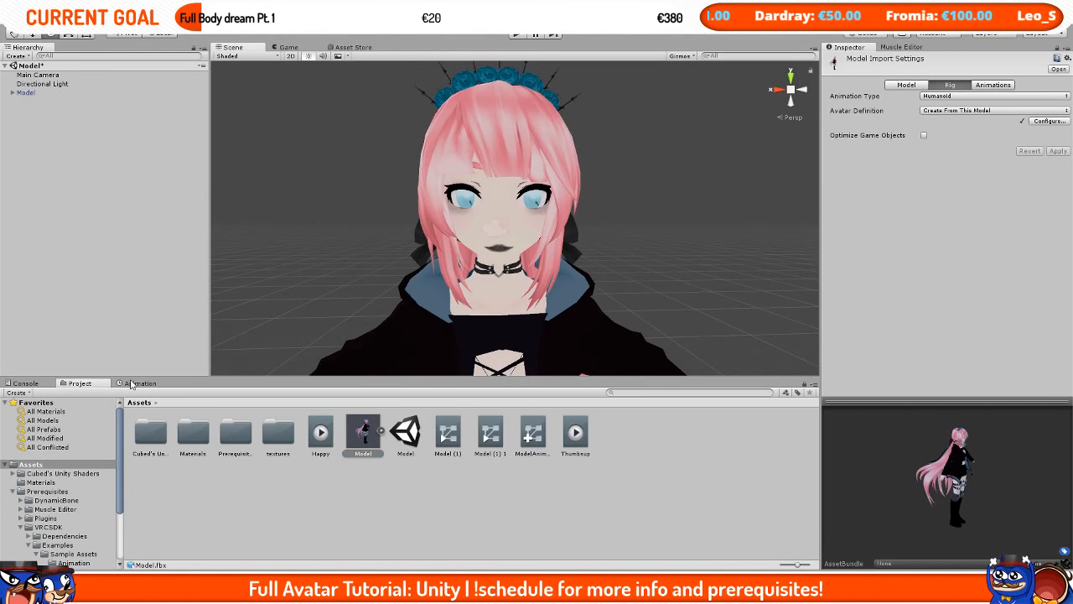
click(37, 94)
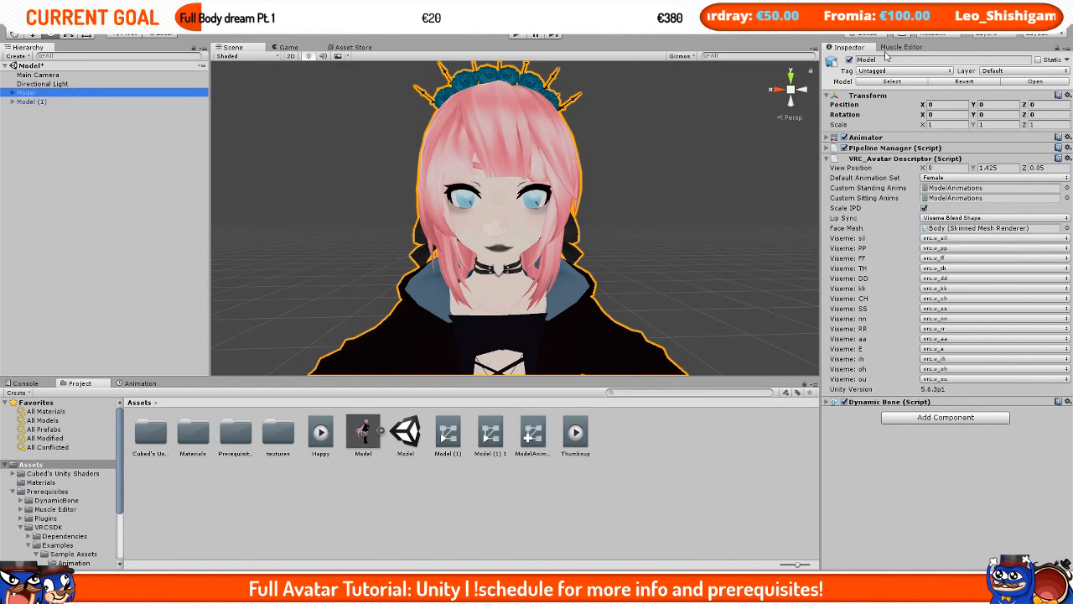
click(849, 60)
click(109, 101)
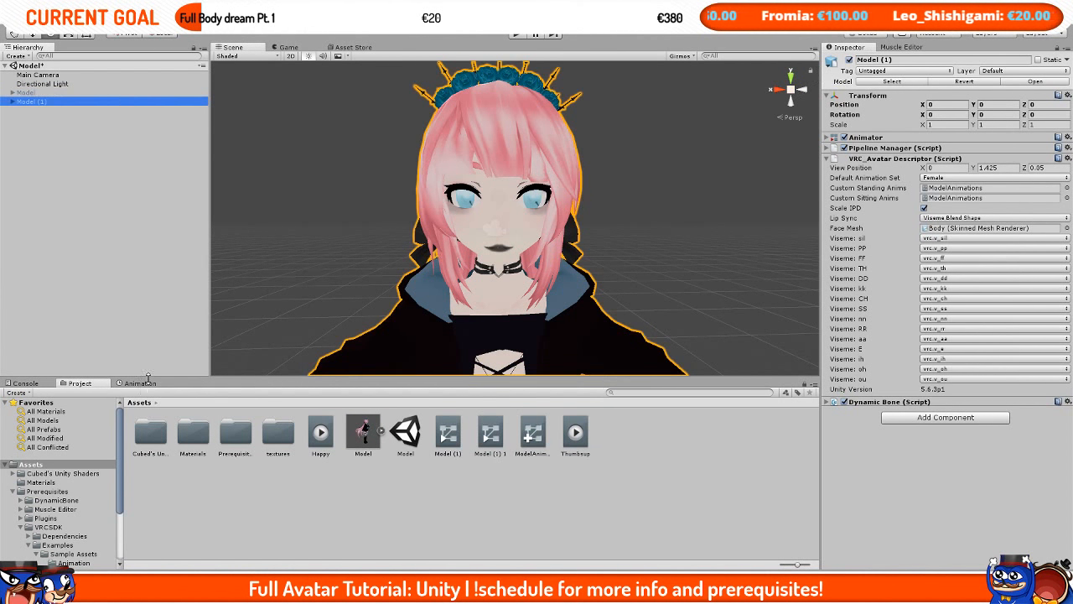
Step: Create a new animation clip for the model named Blinking
click(140, 383)
click(507, 495)
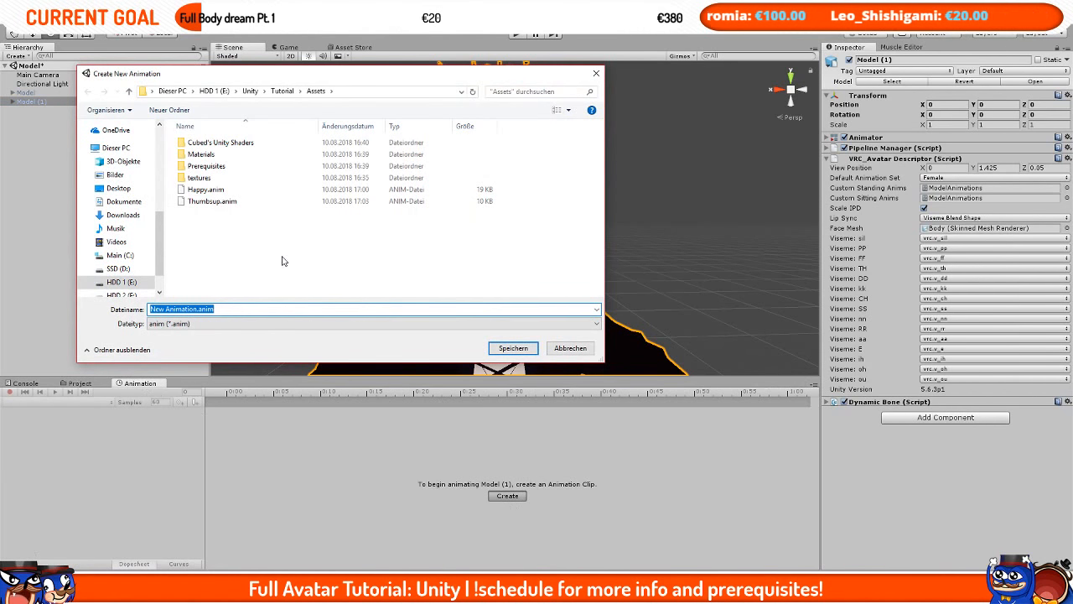
text(Blinking)
key(Return)
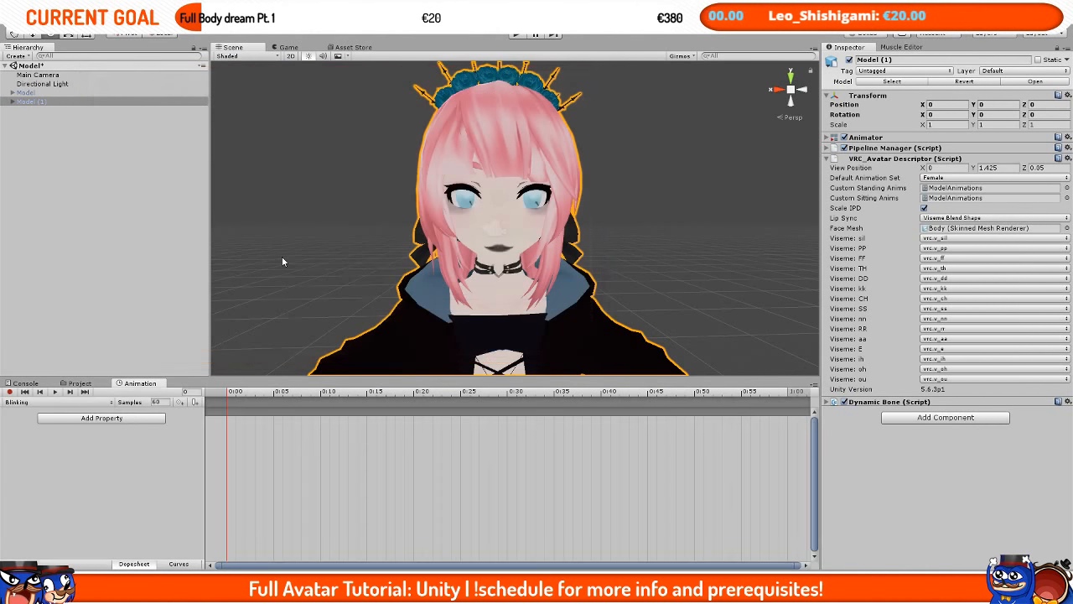
Step: Select the Body of Model (1), start recording, and key the Blink blend shape at 0 on the first frame
click(117, 417)
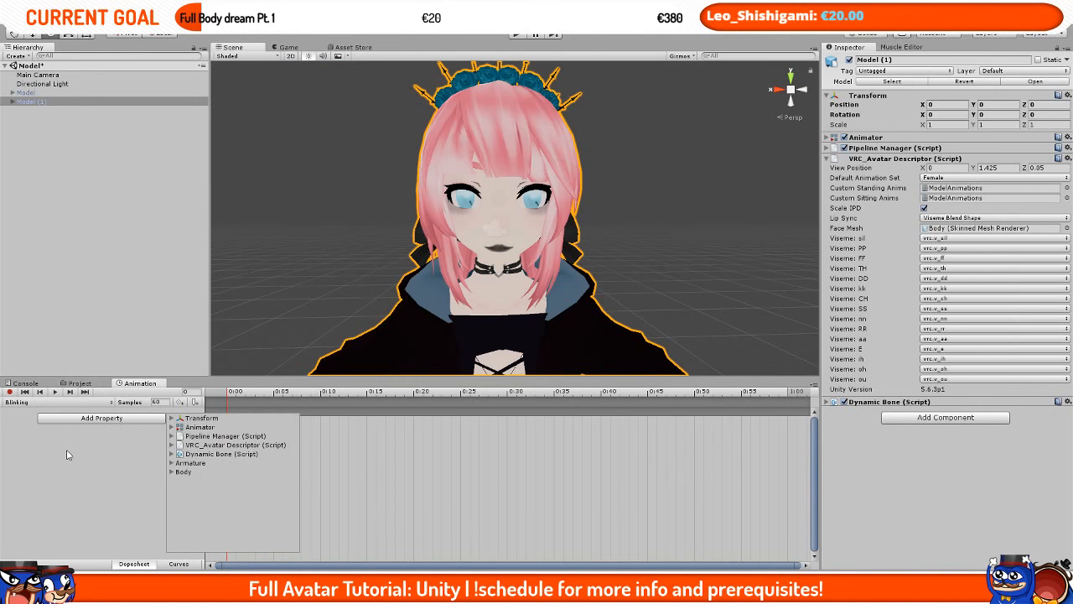
click(12, 101)
click(12, 101)
click(32, 120)
click(9, 391)
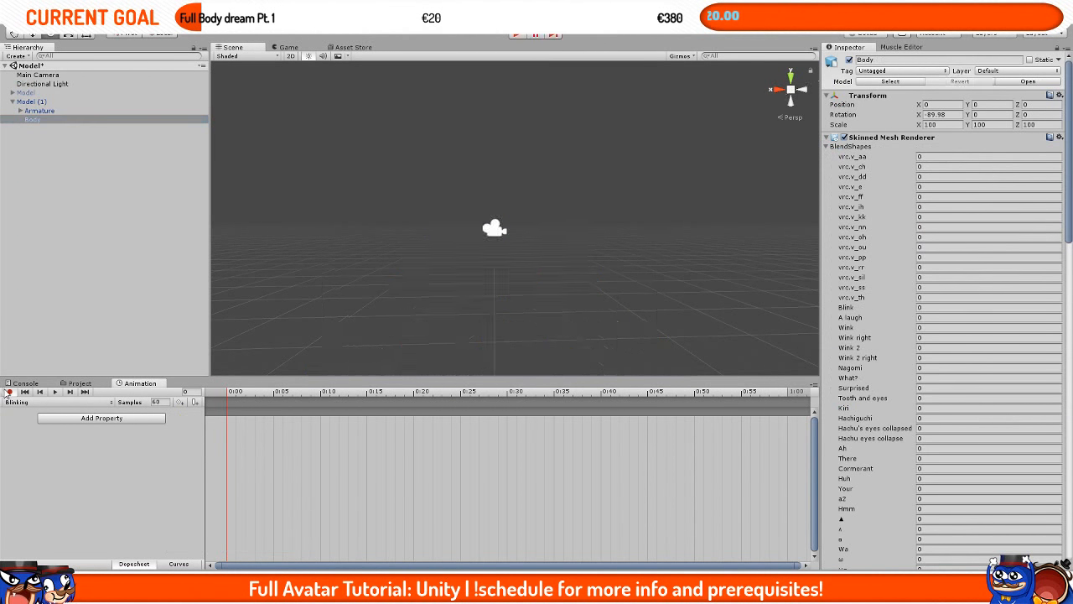
key(f)
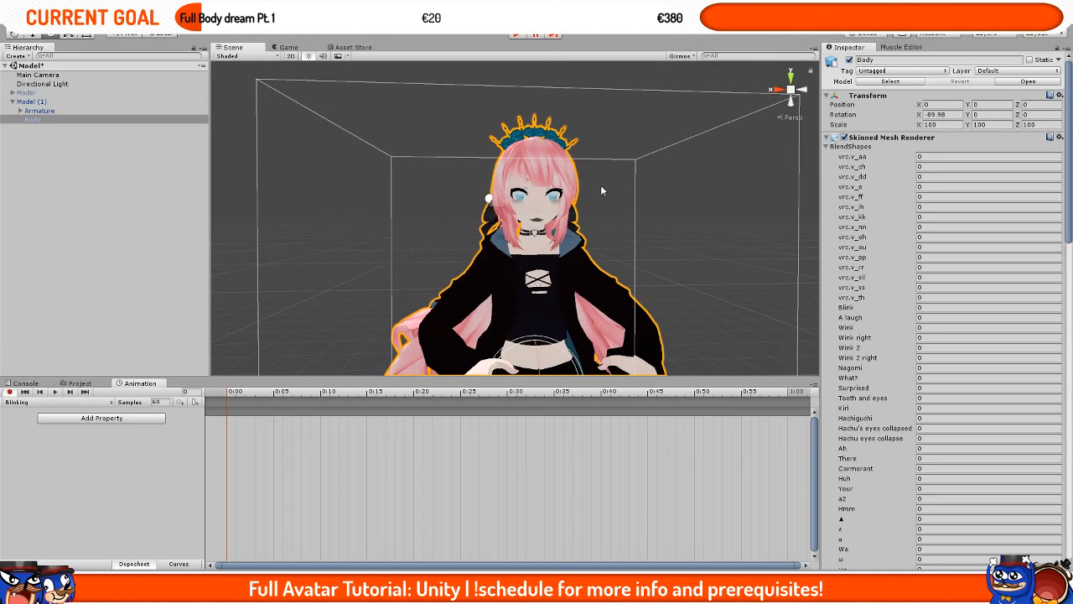
scroll(600, 191, up, 2)
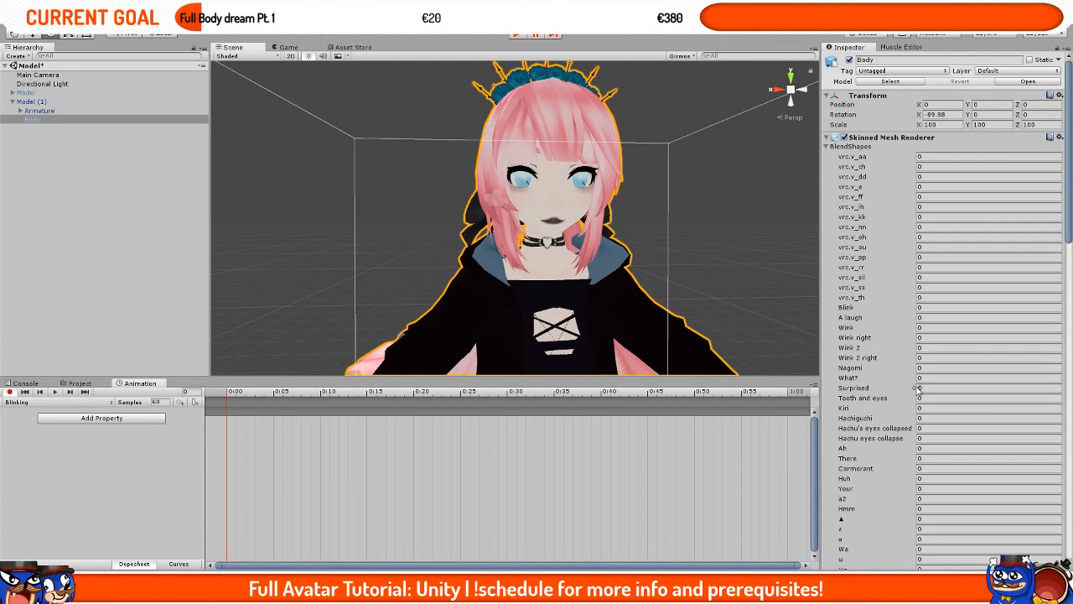
click(931, 307)
text(1)
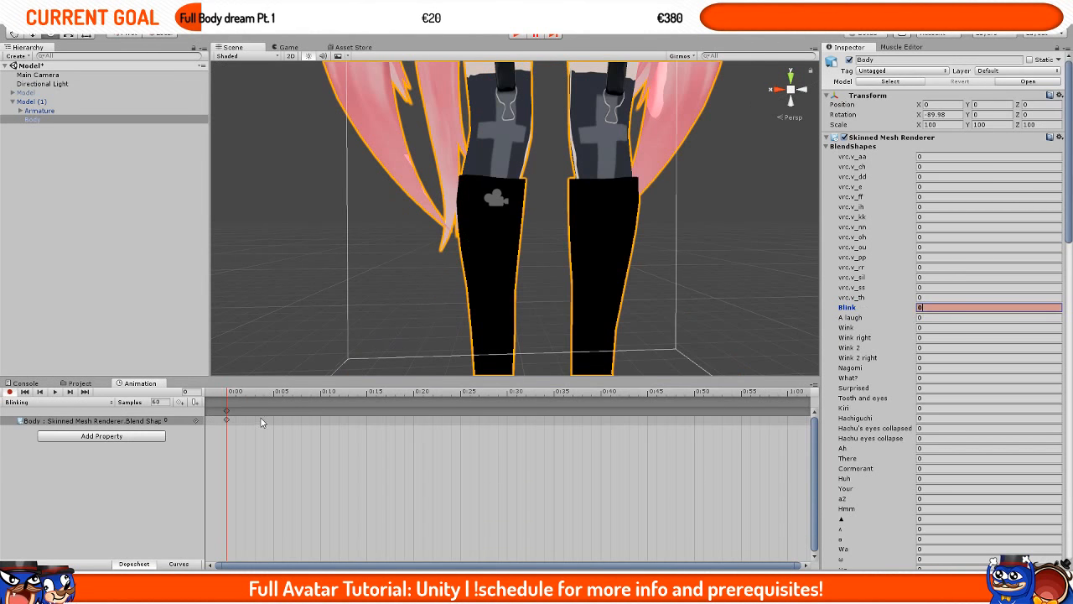
Step: Key the Blink blend shape at 100 at frame 20
scroll(432, 218, down, 8)
scroll(432, 218, up, 4)
click(415, 392)
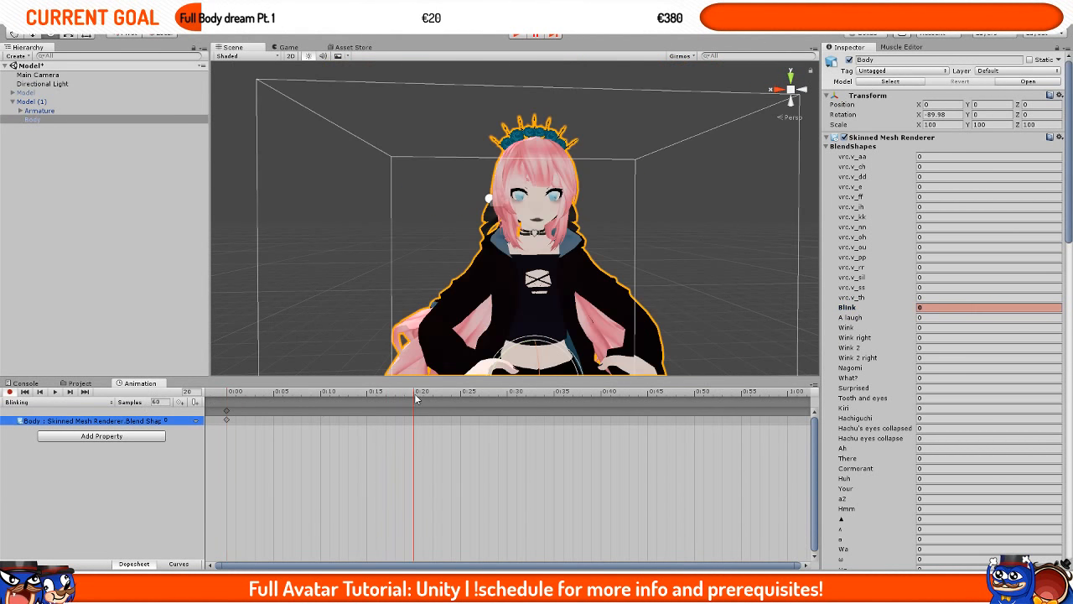
click(931, 306)
text(100)
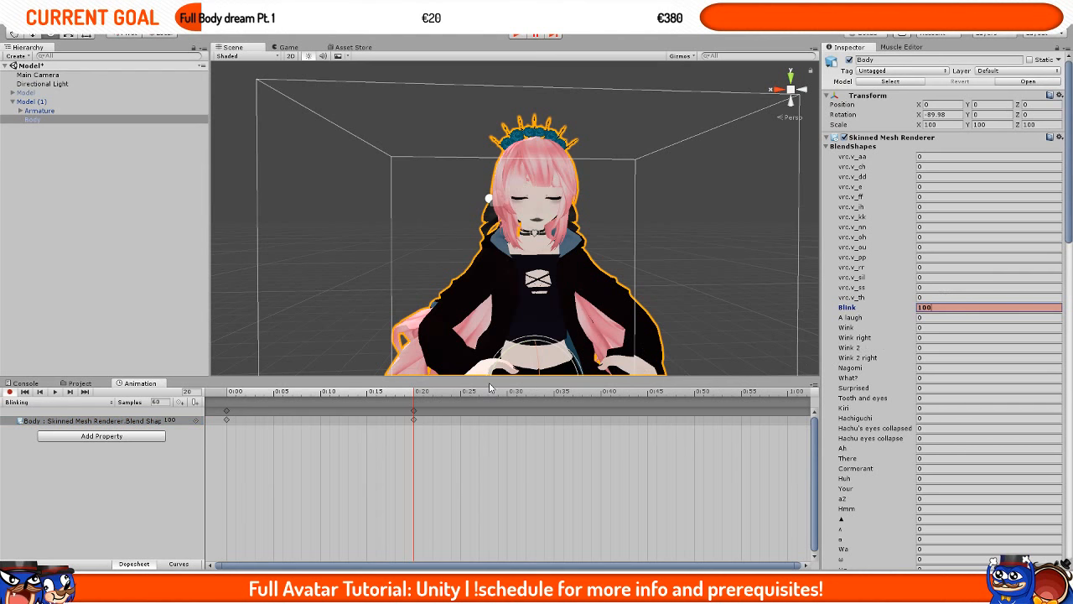
Step: Key the Blink blend shape back to 0 at frame 40
drag(508, 394, 602, 401)
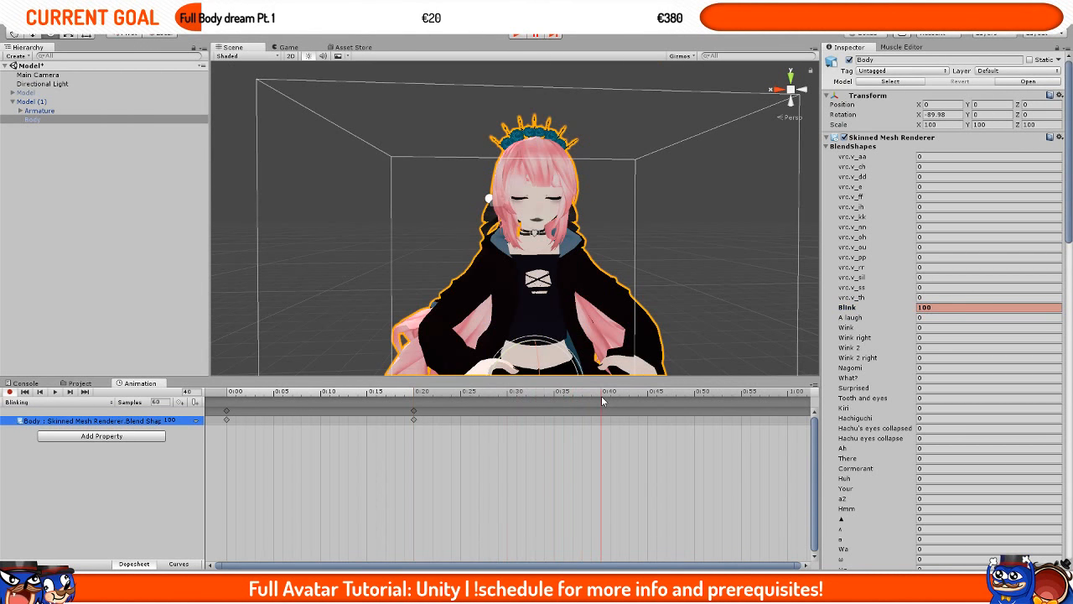
click(927, 307)
text(0)
Step: Preview the clip and move the closing and reopening keyframes earlier to frames 10 and 20
click(226, 395)
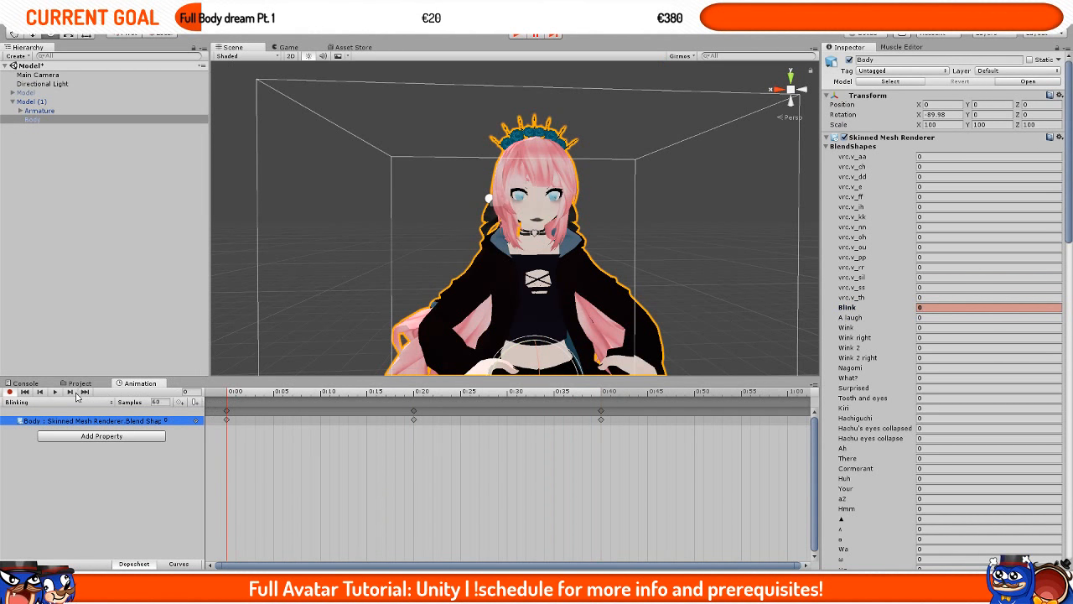
click(56, 393)
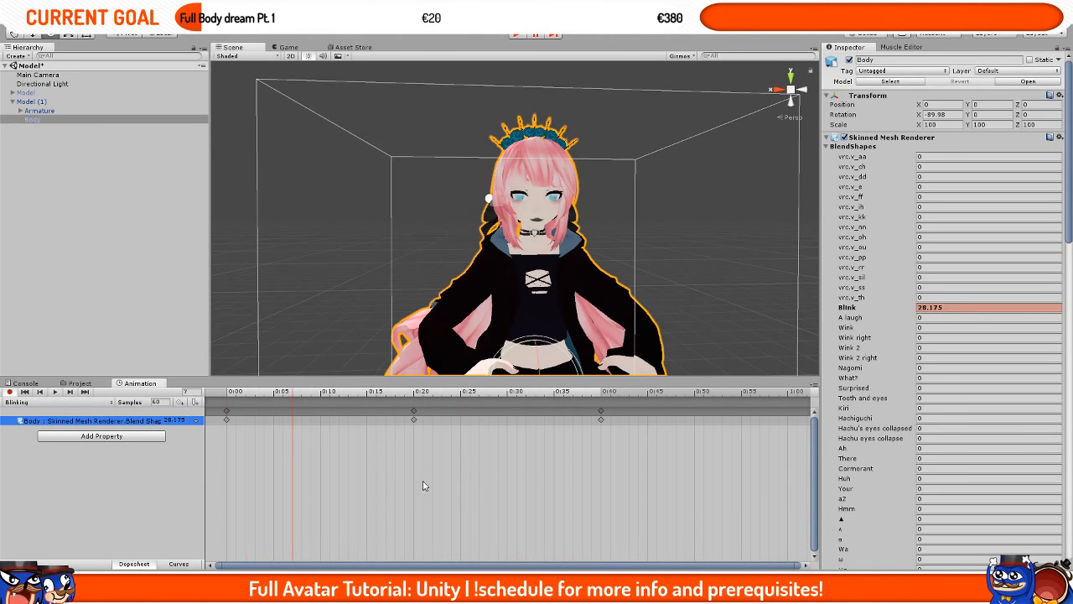
drag(453, 463, 321, 417)
click(463, 419)
drag(628, 424, 424, 401)
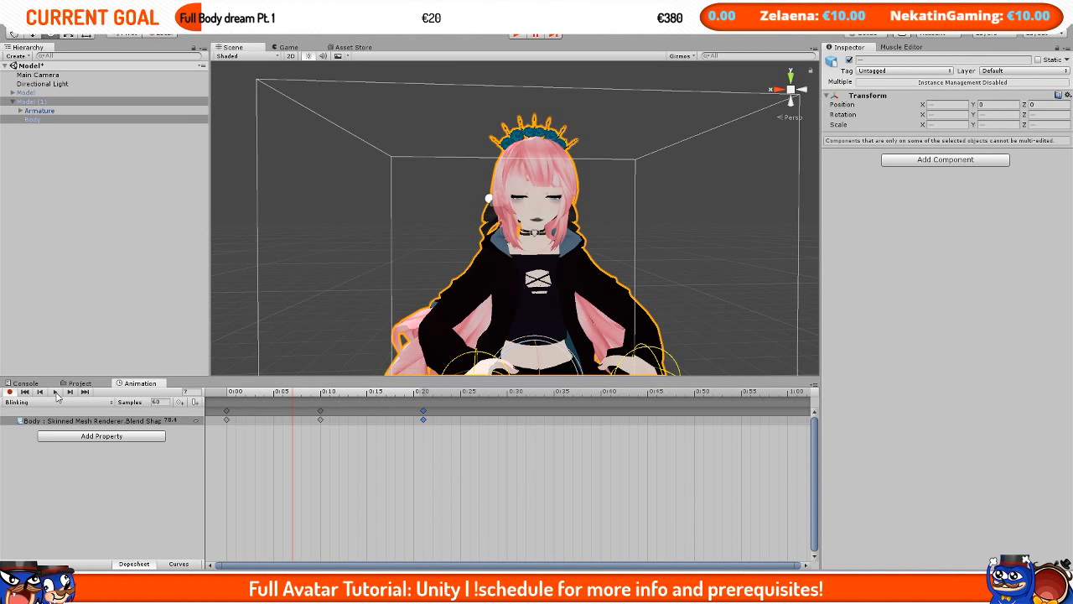
Step: Add a Blink keyframe at 0 around frame 110 to hold the eyes open
click(55, 392)
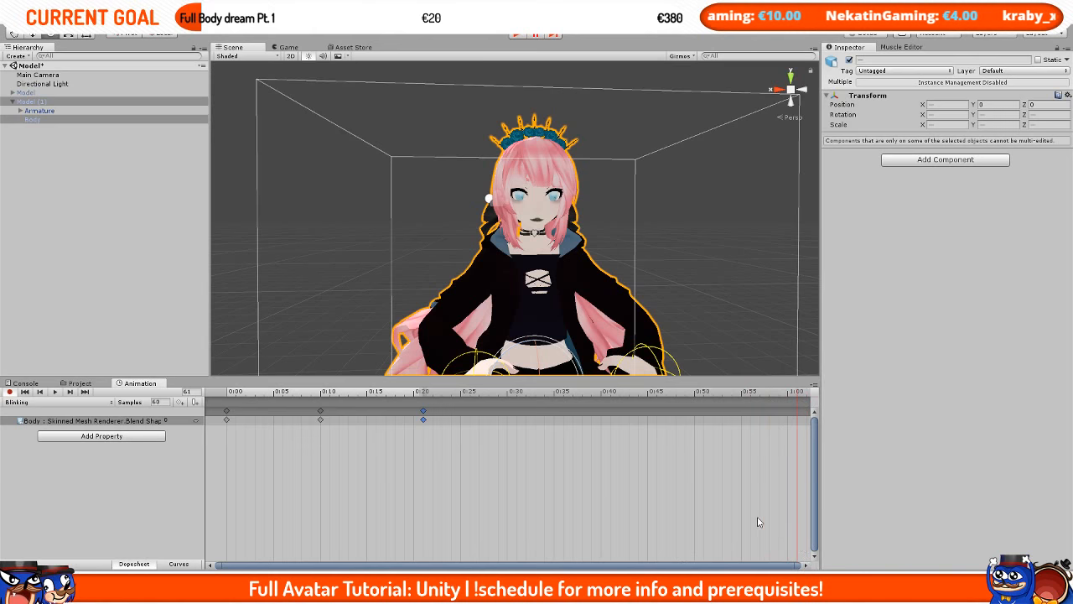
scroll(729, 503, down, 5)
drag(709, 399, 787, 399)
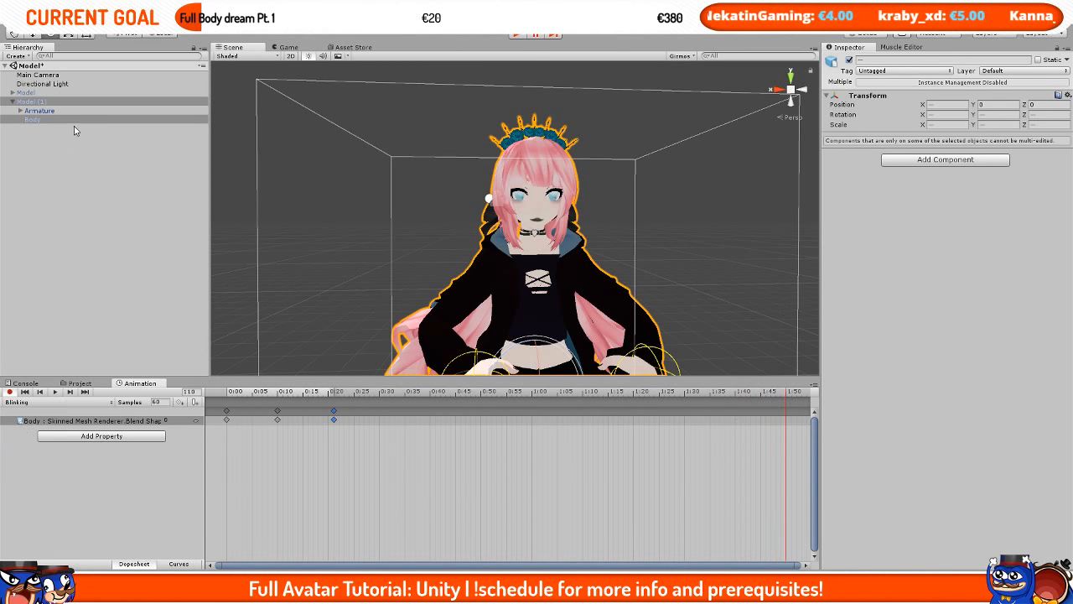
click(72, 120)
click(956, 307)
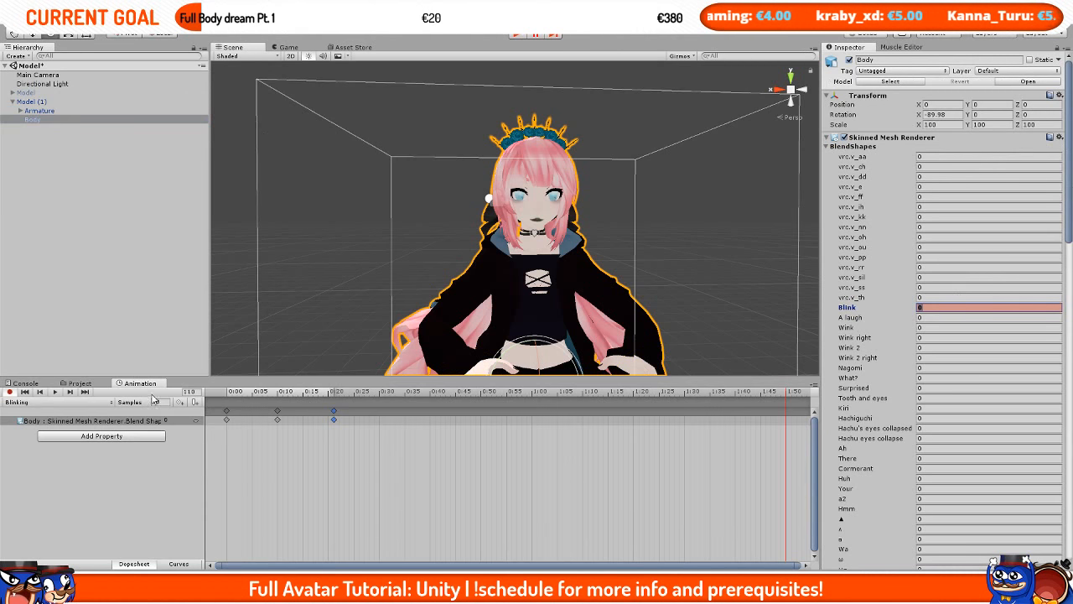
click(179, 402)
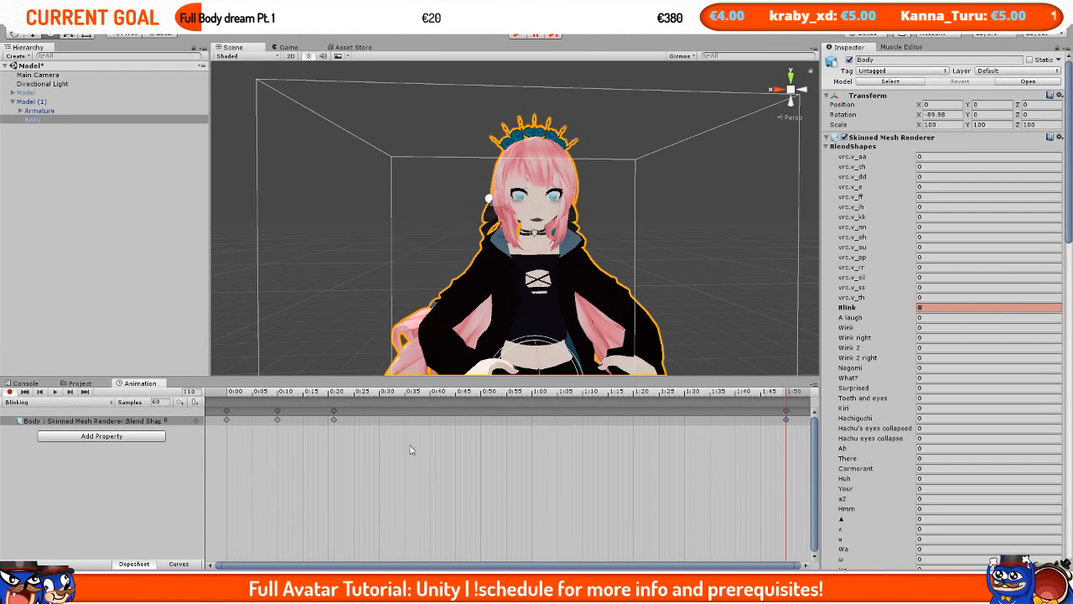
Step: Preview the clip and add another Blink keyframe at 0 around frame 210
click(226, 405)
click(59, 392)
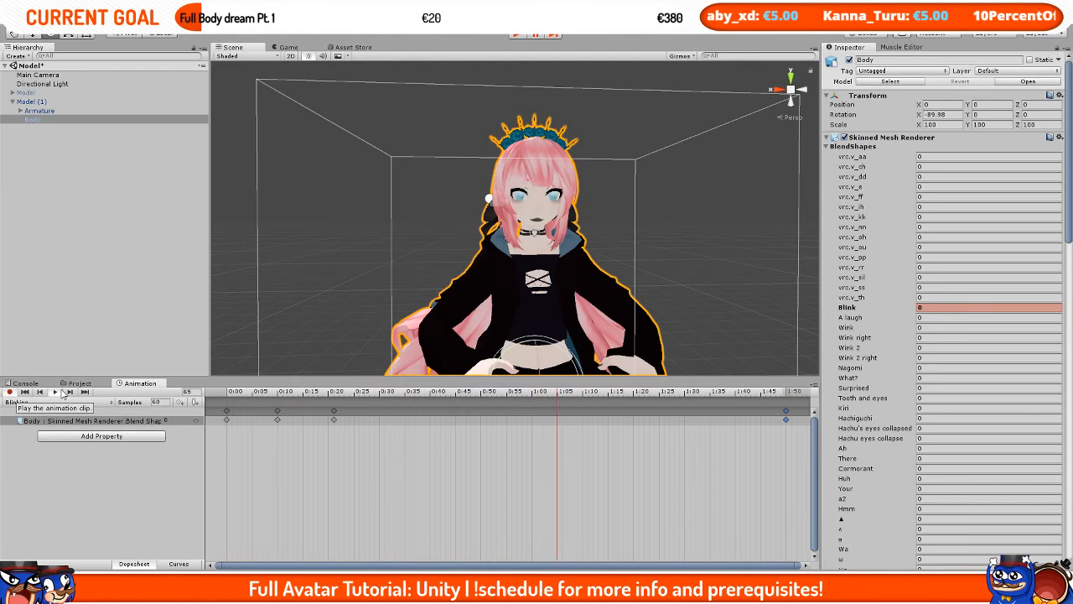
click(62, 392)
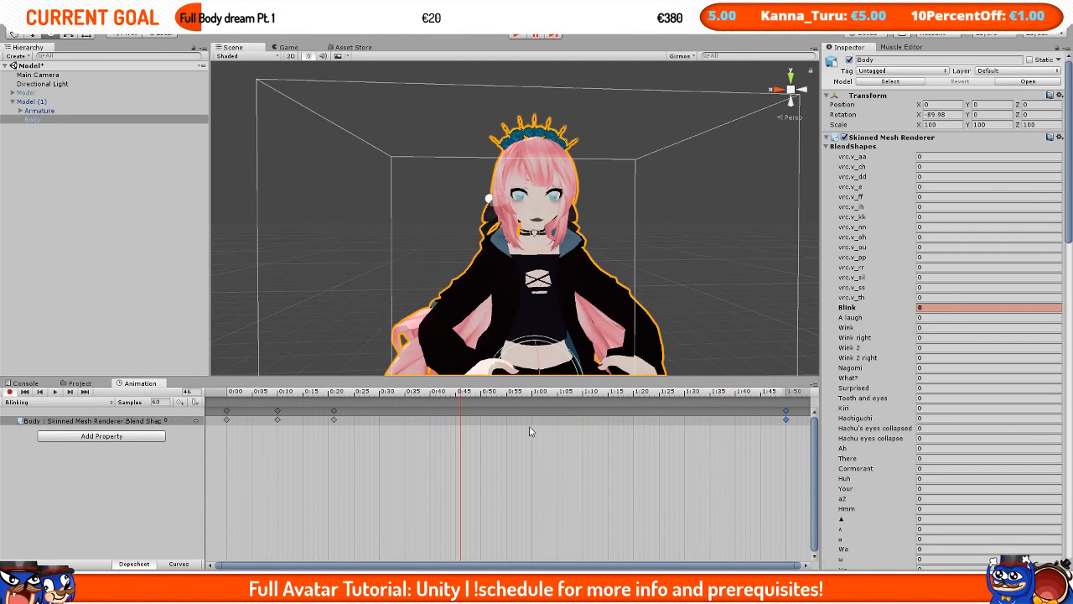
drag(788, 391, 867, 390)
scroll(695, 462, down, 5)
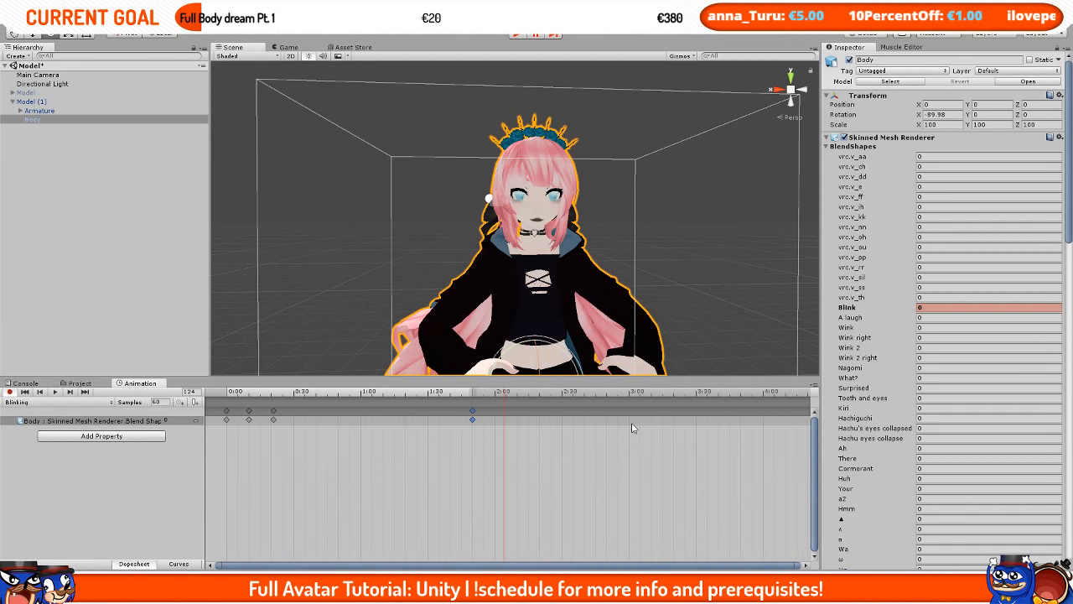
scroll(633, 429, down, 1)
drag(651, 391, 643, 392)
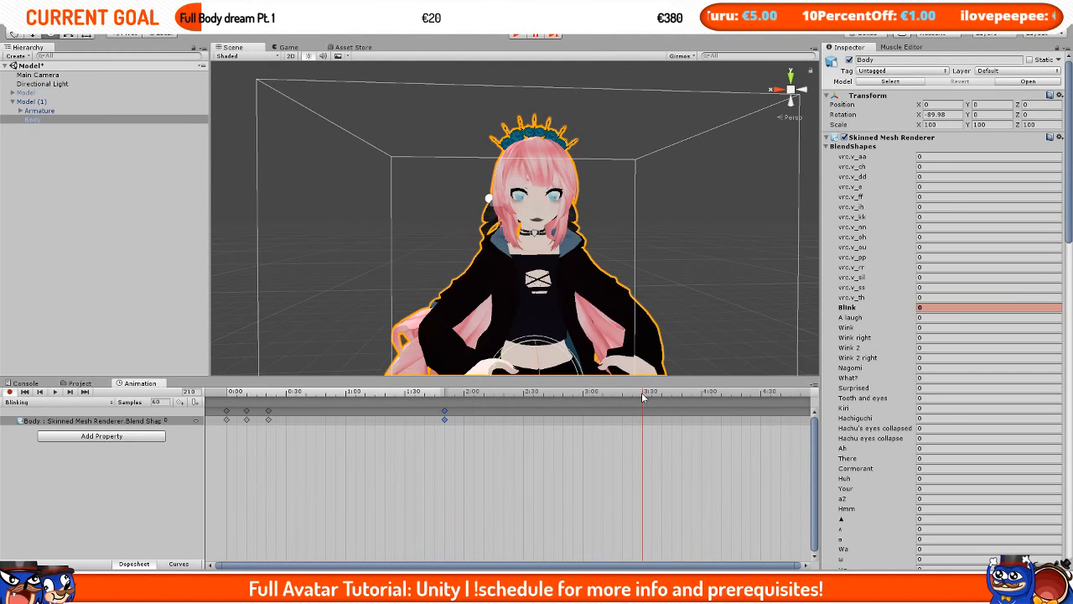
click(950, 308)
click(179, 403)
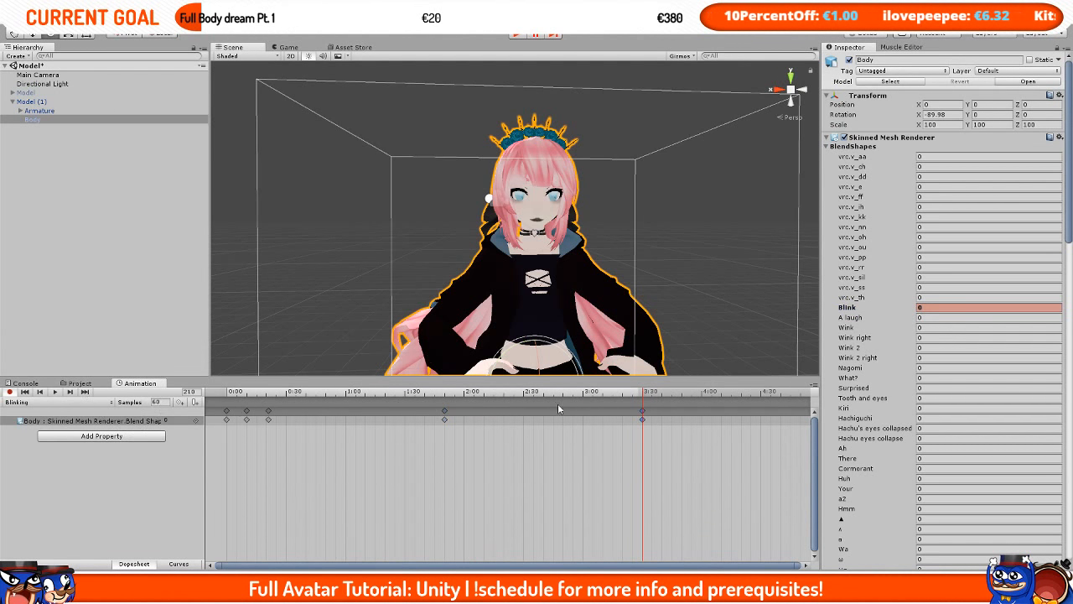
Step: Key Blink at 100 at frame 215 and back to 0 at frame 220
click(652, 392)
click(973, 308)
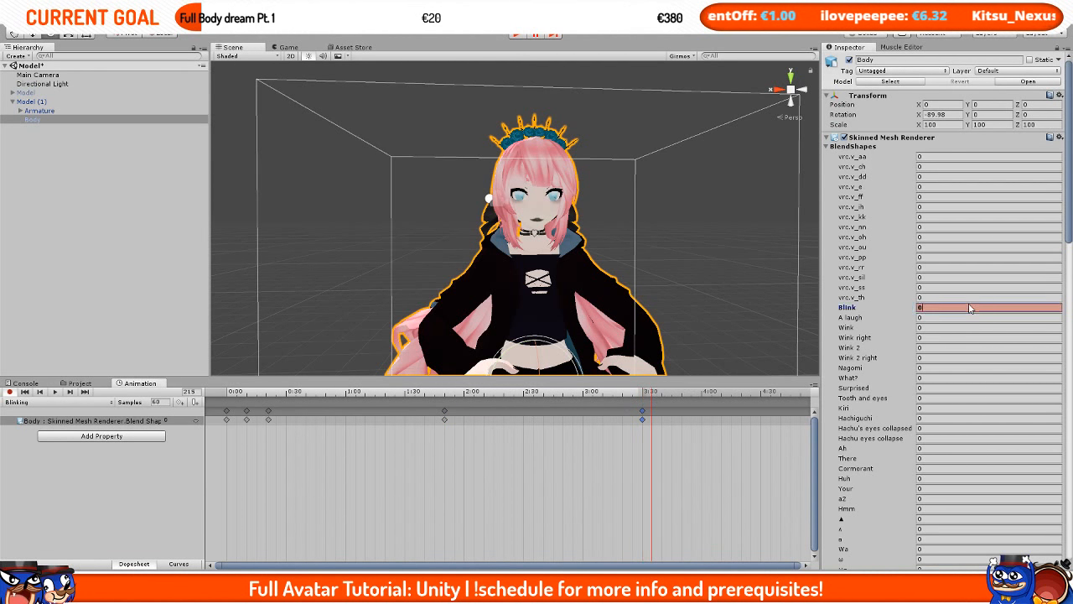
text(100)
click(663, 393)
click(932, 309)
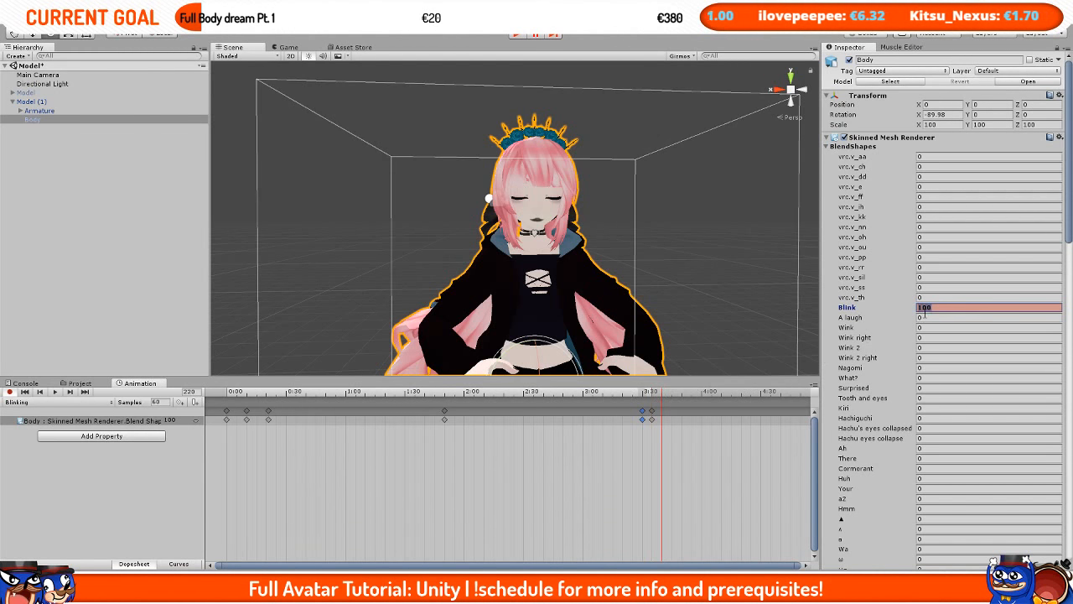
text(0)
Step: Key a second blink: Blink at 100 at frame 225 and 0 at frame 230
drag(681, 393, 676, 394)
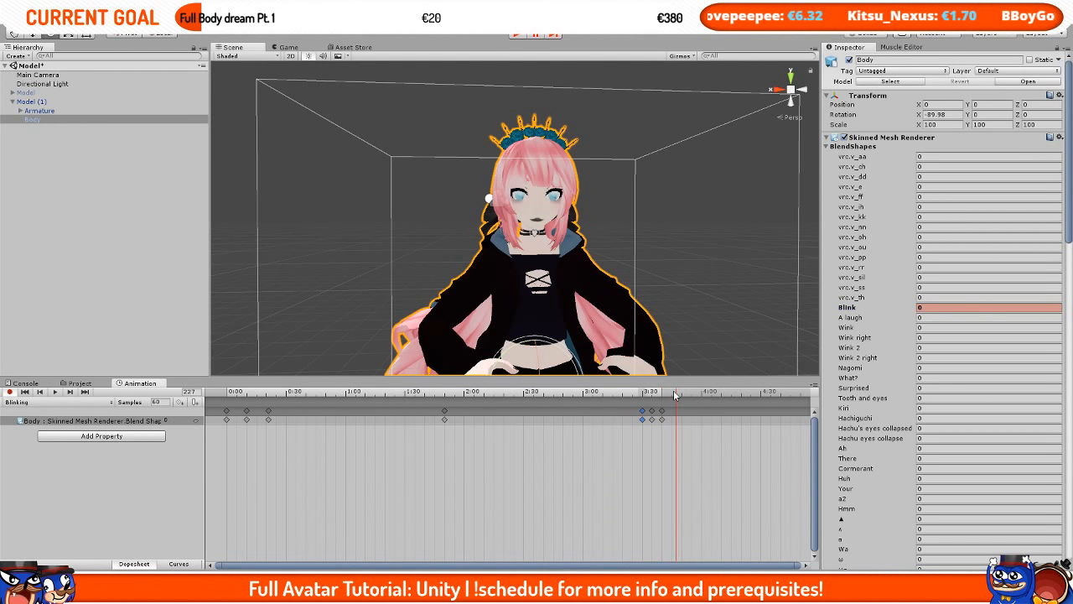
click(672, 393)
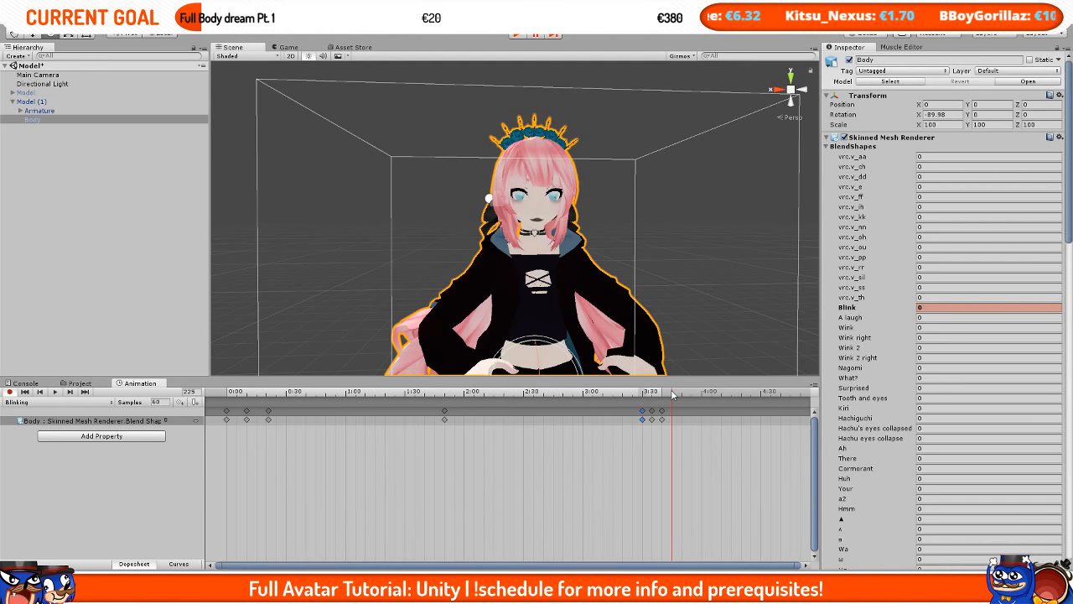
click(964, 308)
text(100)
click(681, 394)
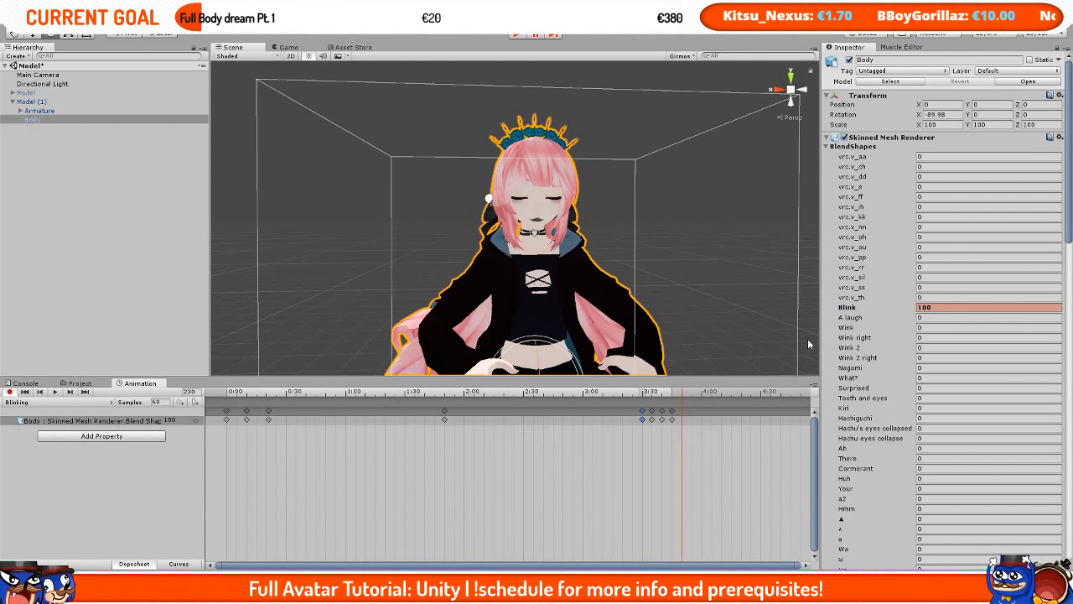
click(941, 308)
text(0)
Step: Add a final Blink keyframe at 0 at frame 300 to end the clip
drag(757, 394, 798, 401)
scroll(773, 417, down, 7)
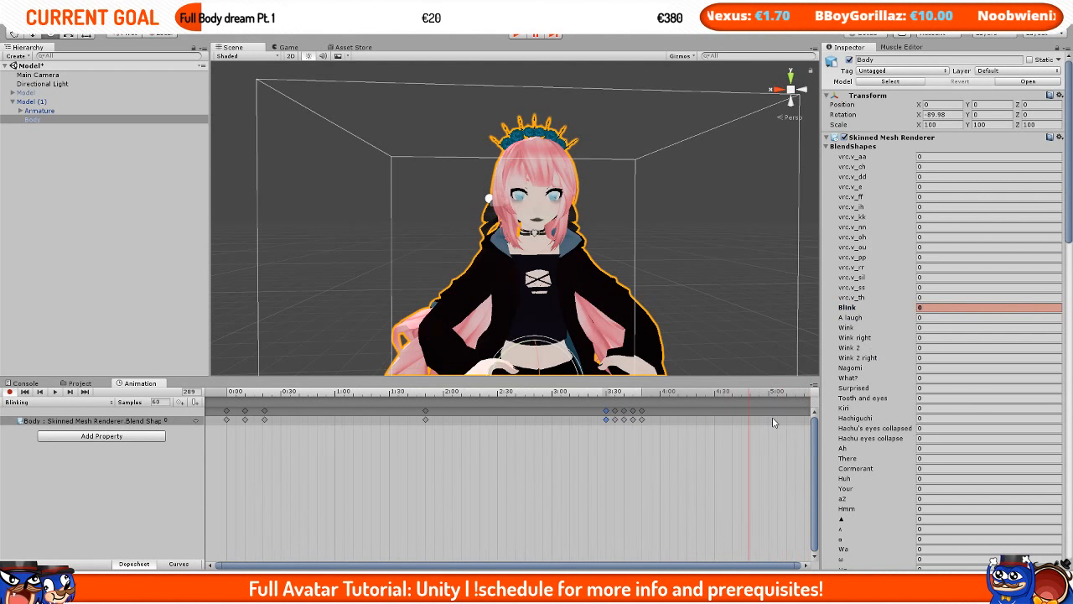
drag(709, 396, 707, 395)
click(984, 311)
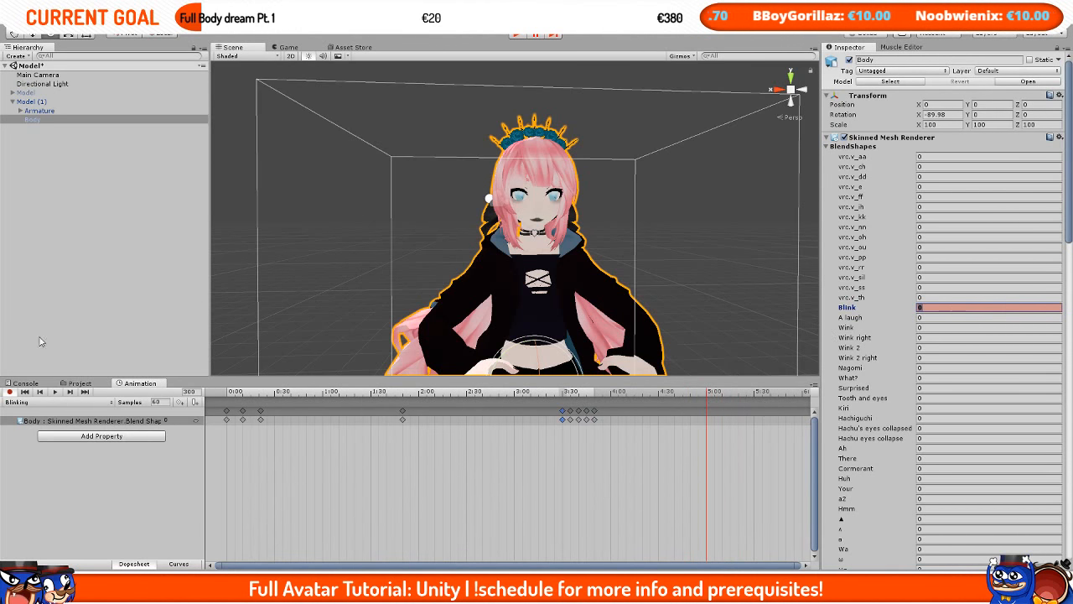
click(73, 383)
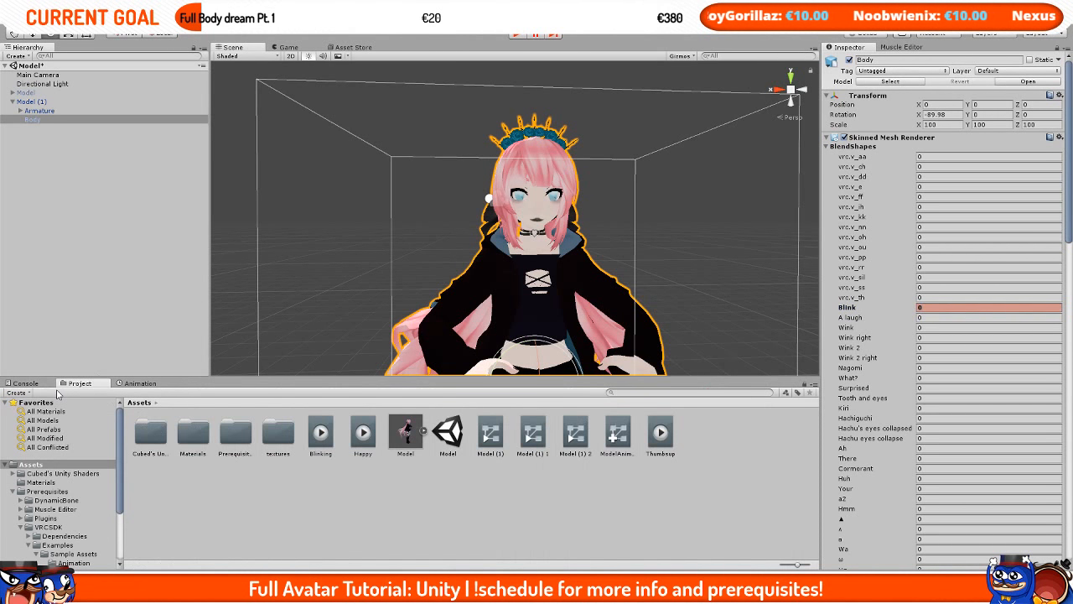
click(134, 384)
Step: Preview the Blinking clip, then select Model (1) and save the scene
click(55, 392)
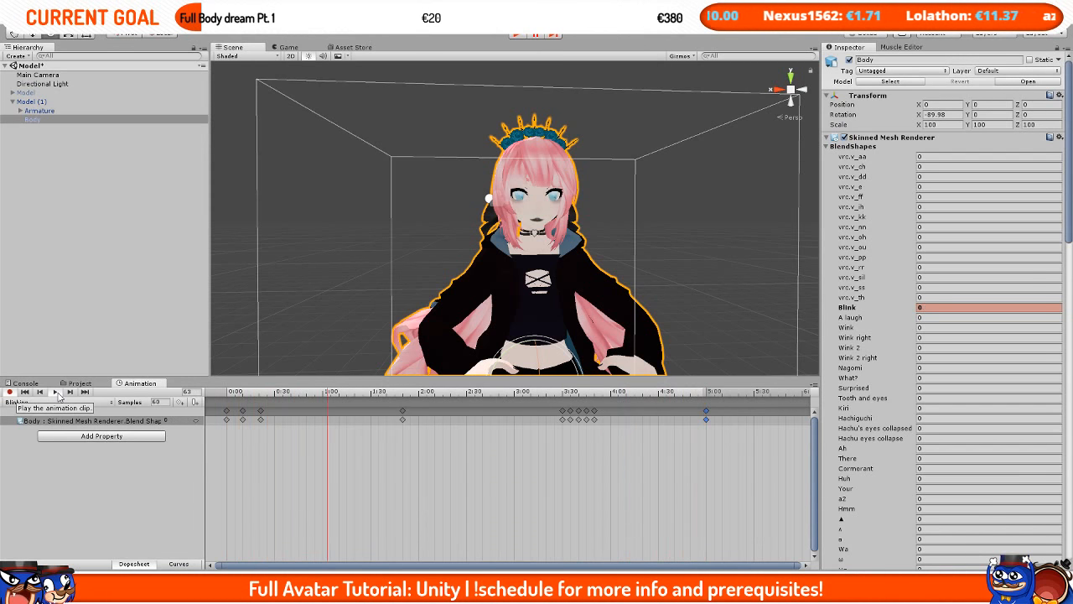
click(56, 391)
click(35, 102)
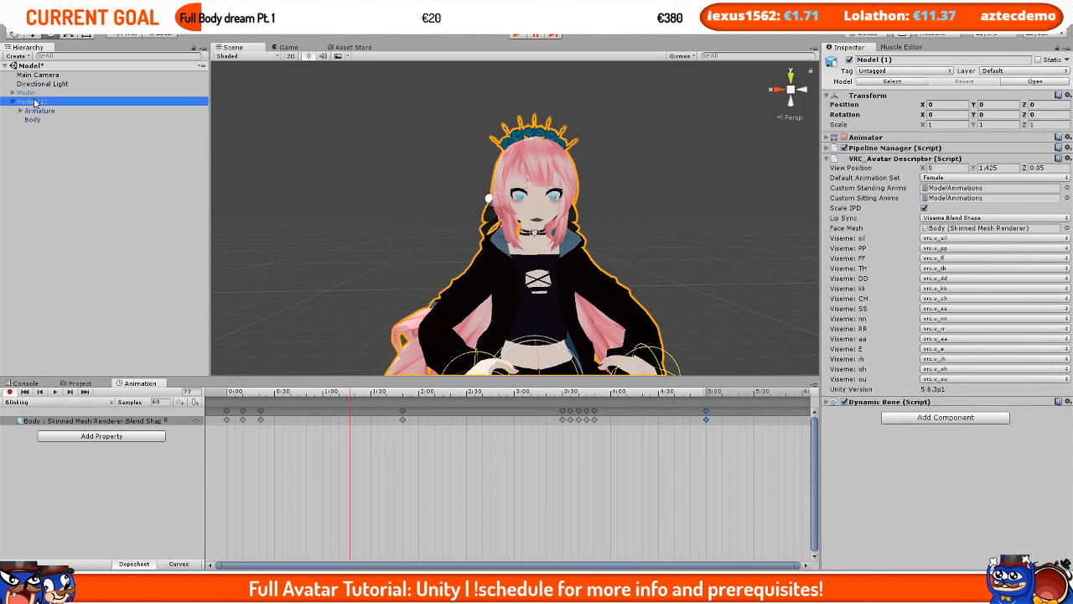
key(ctrl+s)
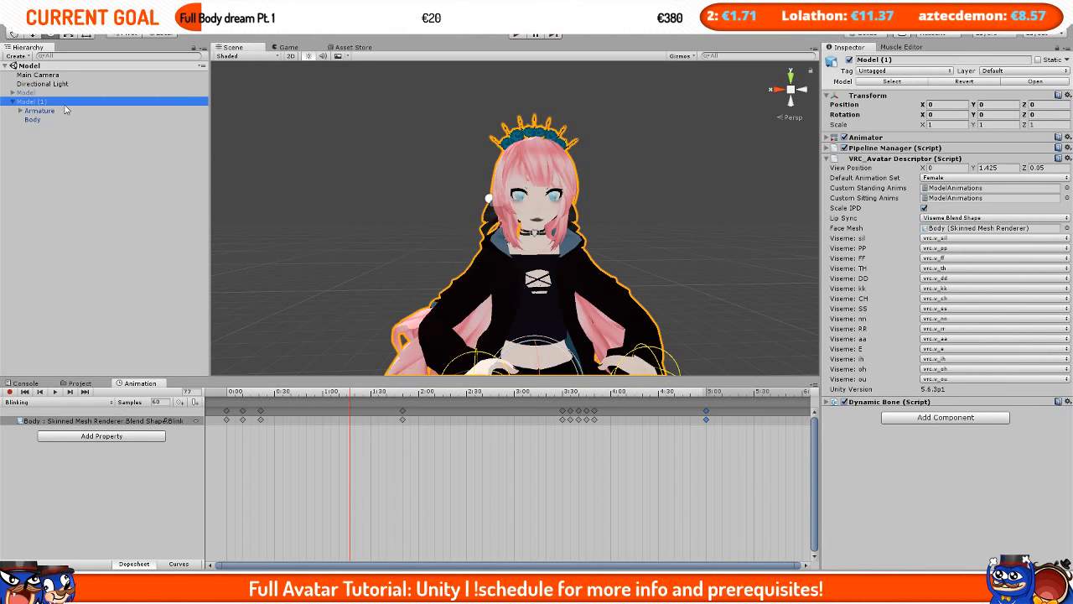
Step: Delete Model (1) and re-enable the original Model object
key(Delete)
click(58, 93)
click(850, 60)
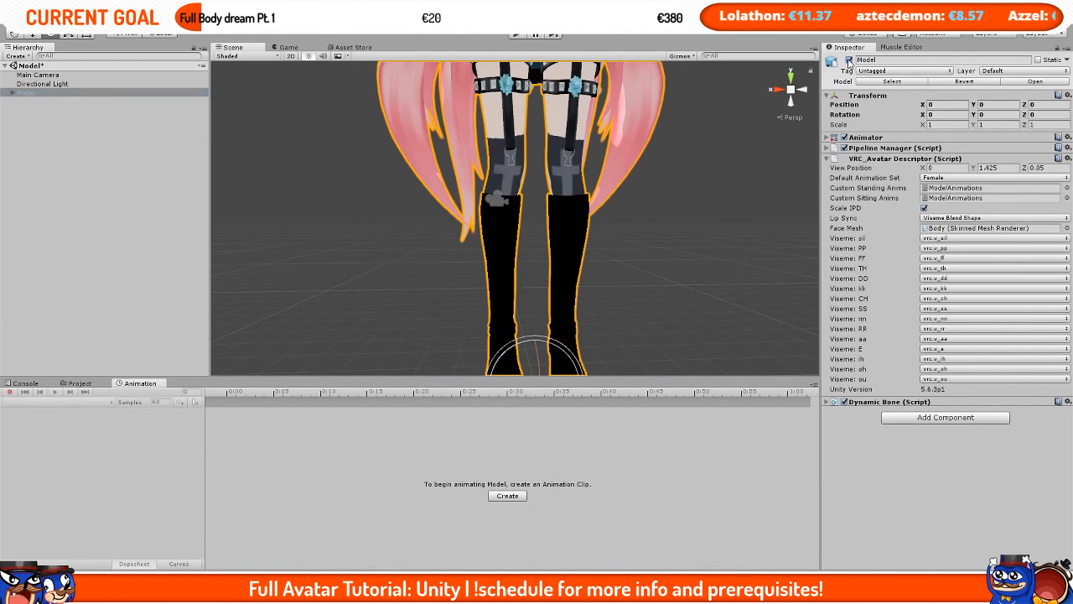
Step: Add an Animation component to the Model object
click(828, 158)
scroll(633, 240, down, 5)
click(911, 185)
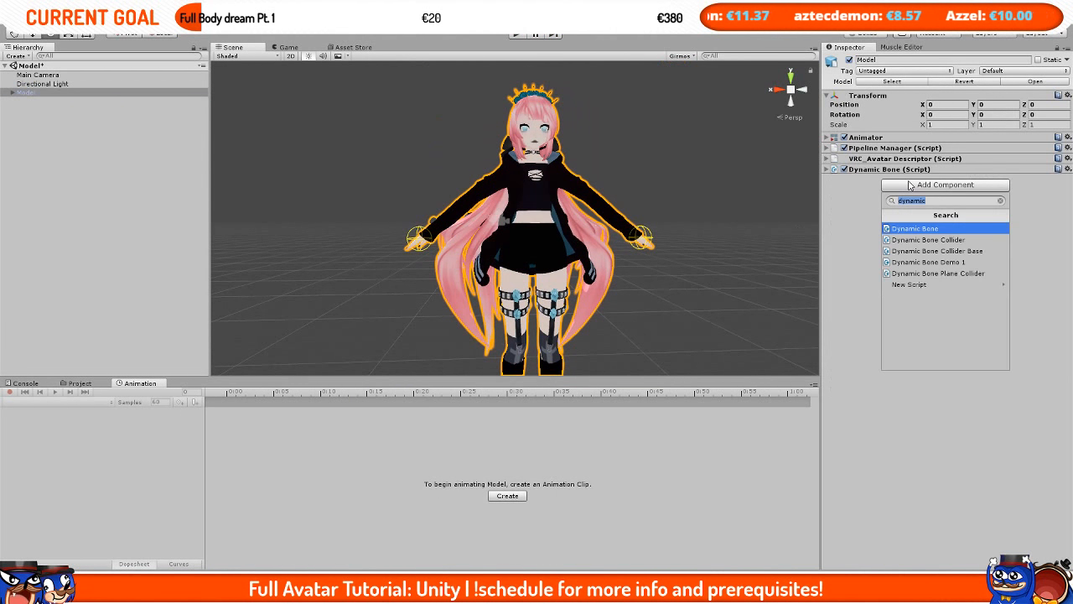
text(animation)
key(Return)
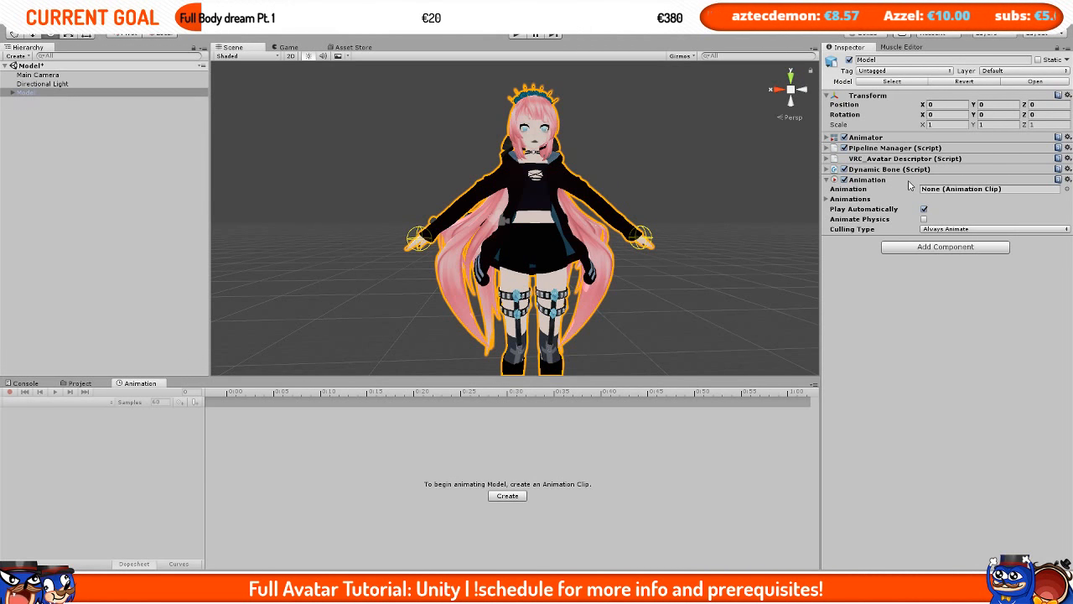
Step: Open the Blinking clip in the Debug inspector and enable its Legacy option
click(80, 383)
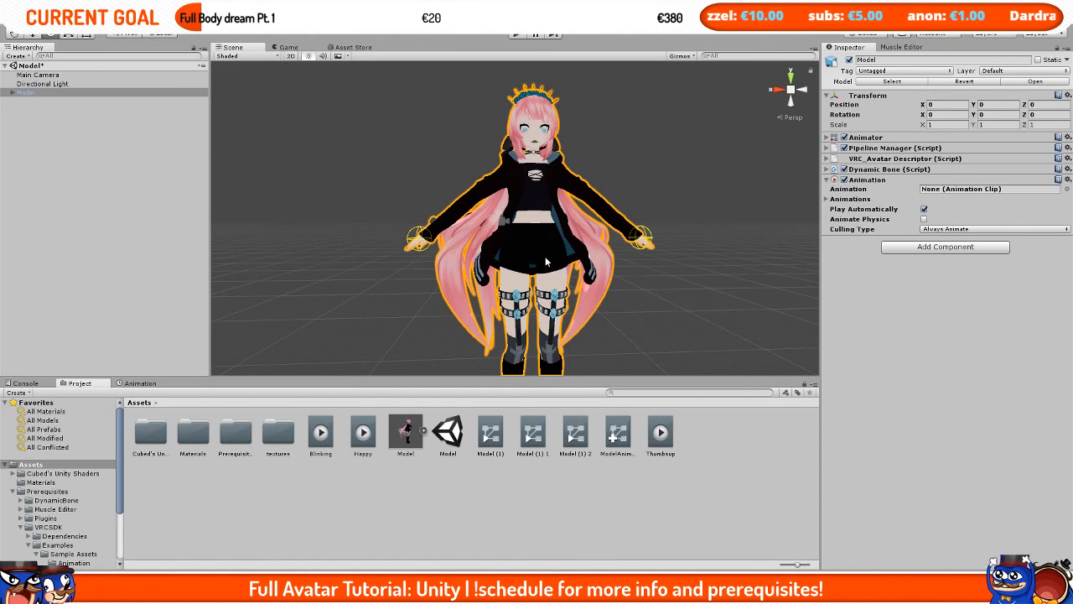
scroll(545, 262, up, 6)
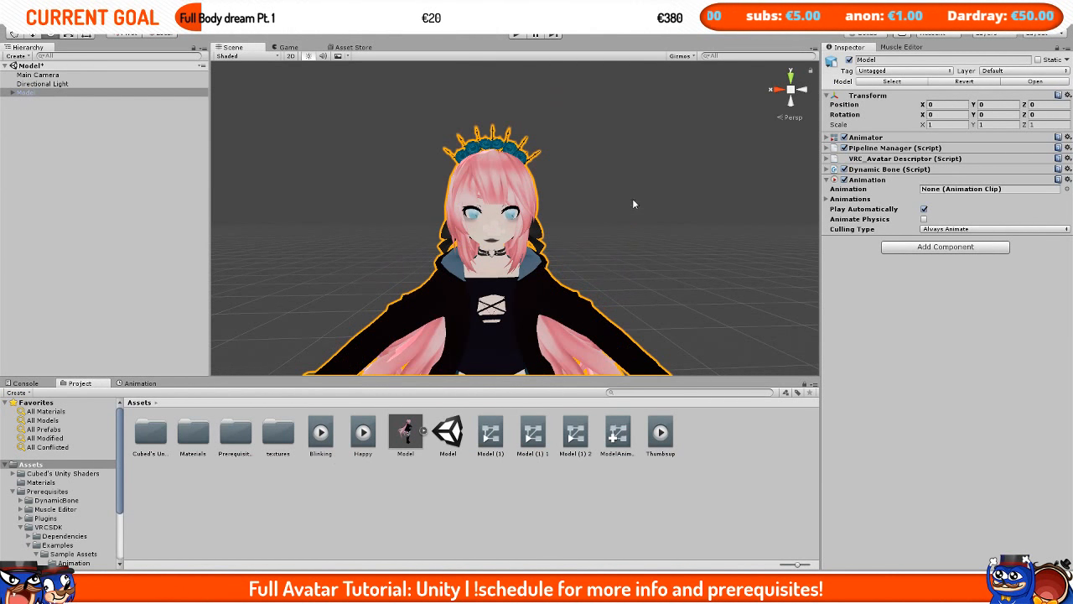
click(321, 432)
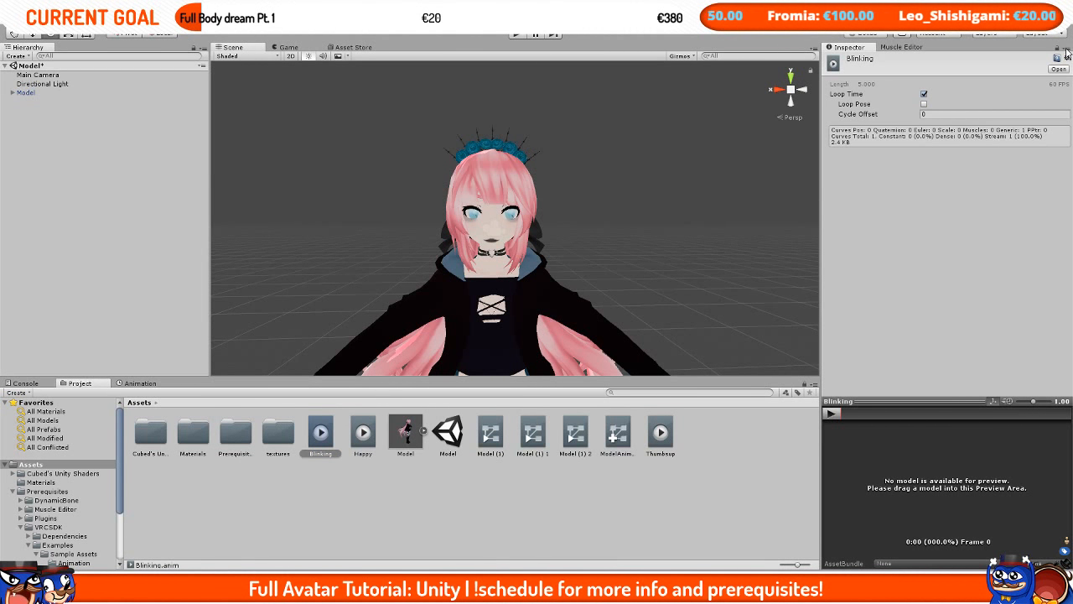
click(1066, 49)
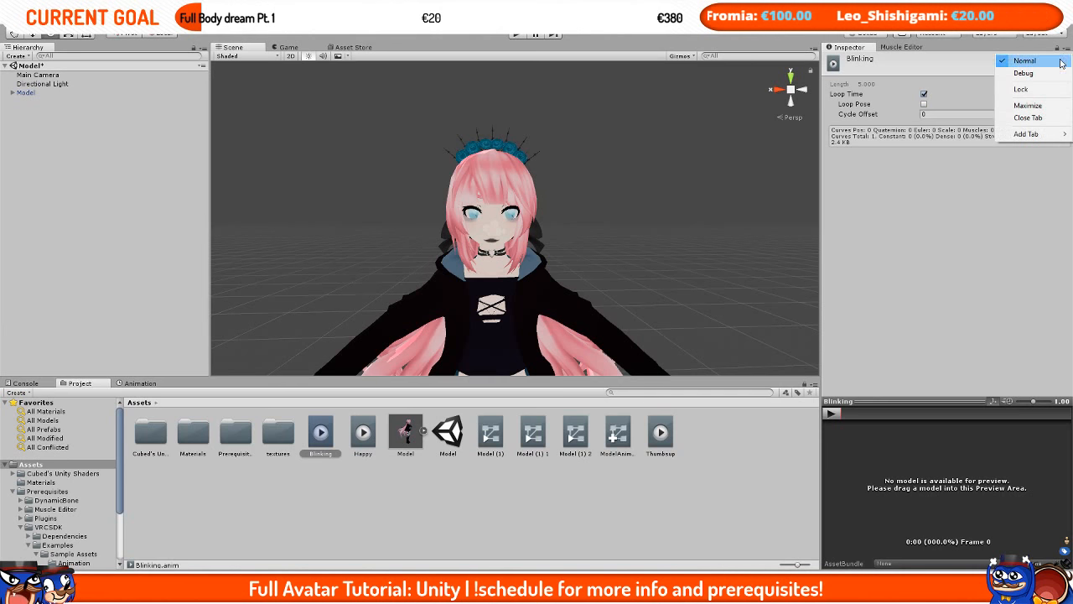
click(1027, 70)
click(924, 104)
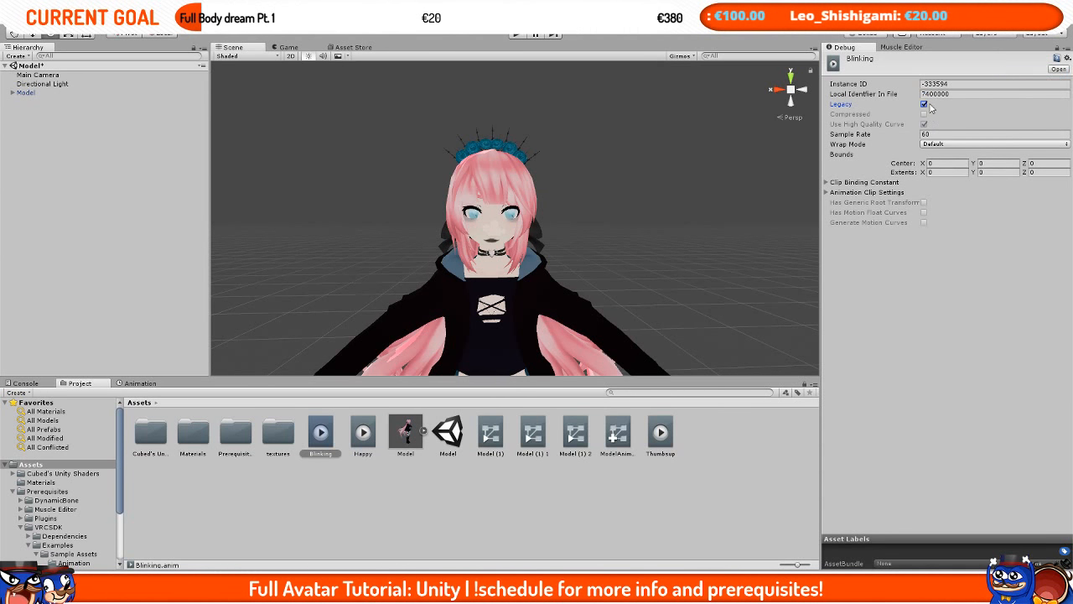
Step: Return the inspector to Normal mode and set the Blinking clip's Wrap Mode to Loop
click(1066, 49)
click(1027, 61)
click(946, 94)
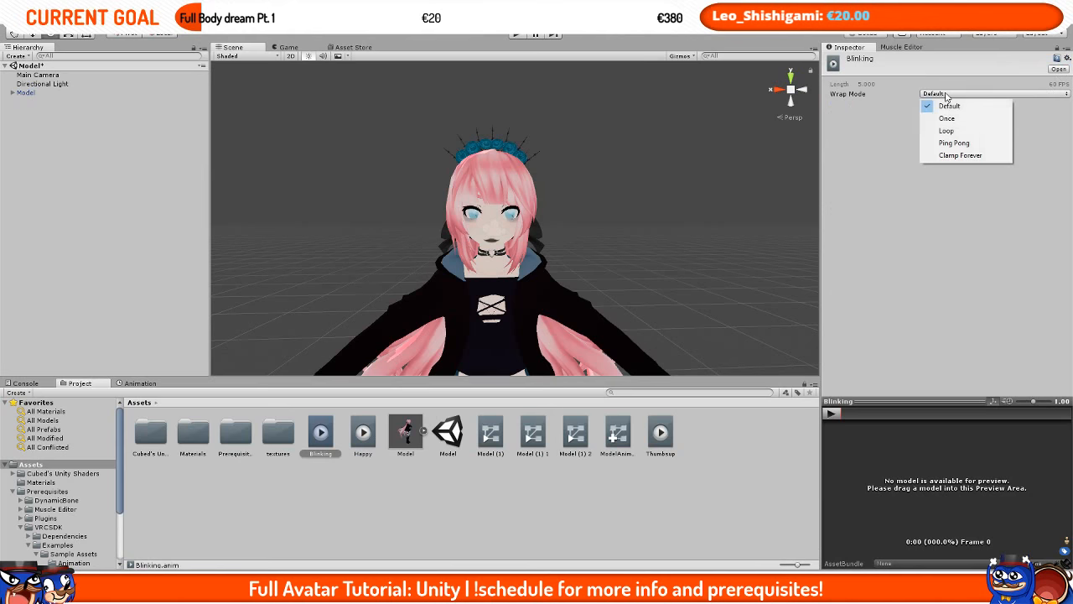
click(954, 130)
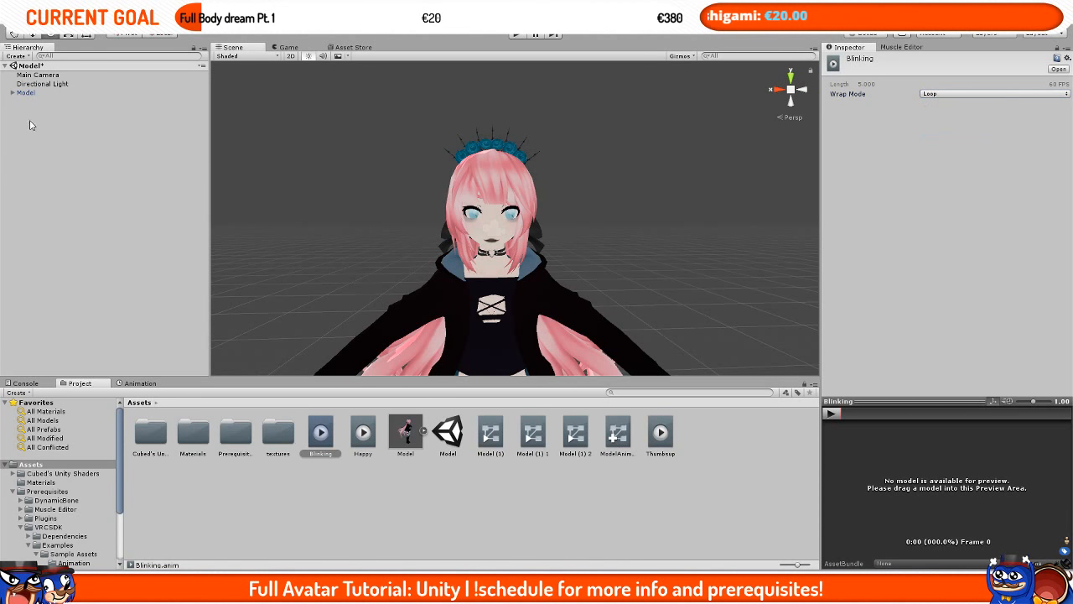
Step: Assign the Blinking clip to the Model's Animation component
click(36, 92)
drag(326, 446, 985, 193)
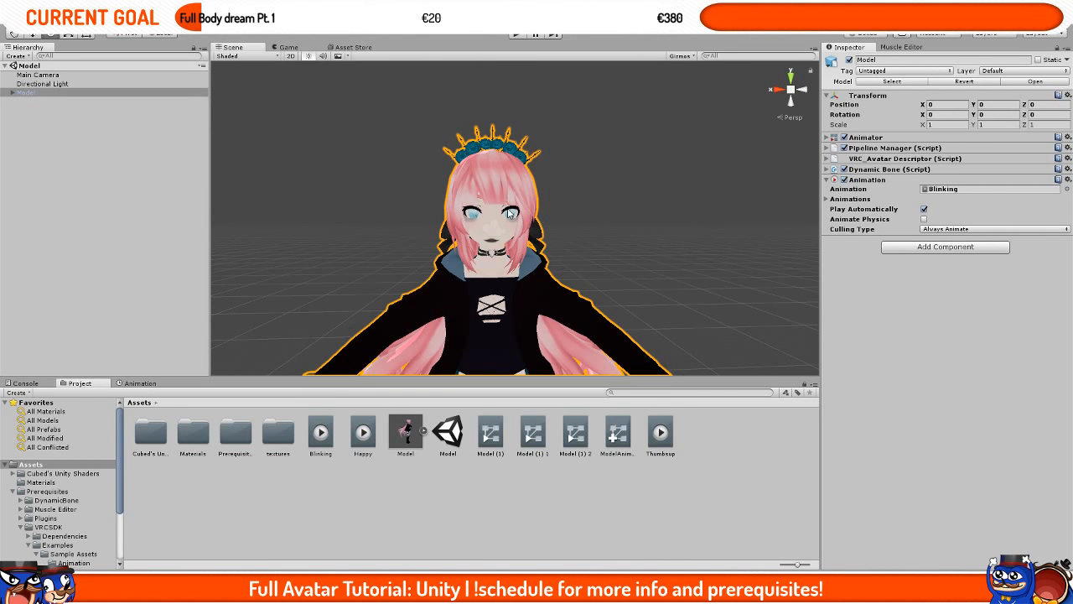
Step: Play-test the scene, toggling the Model's Animation component off and back on
click(287, 47)
click(515, 34)
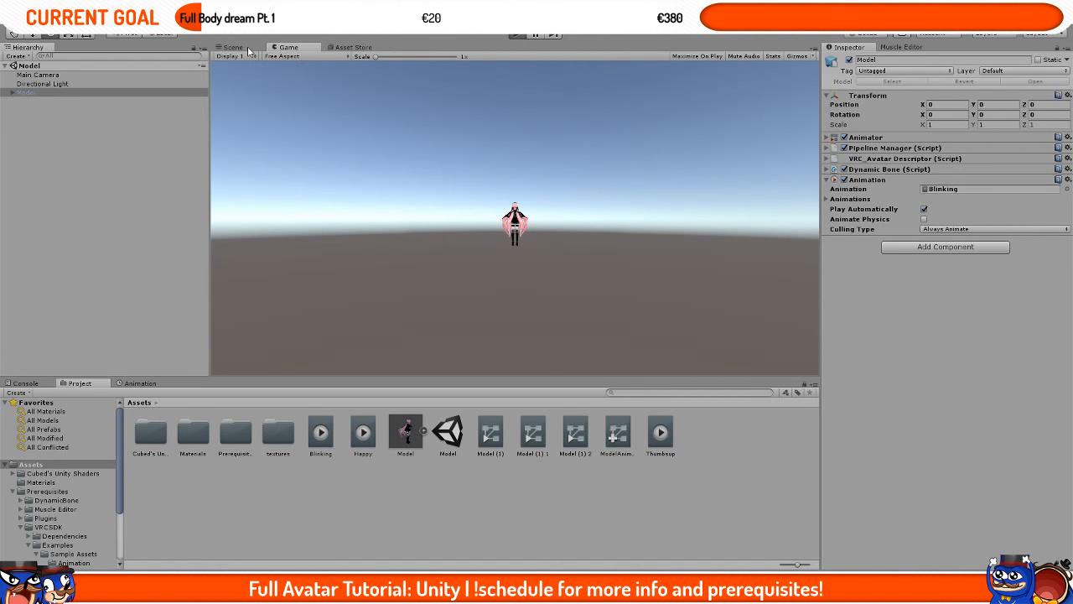
click(246, 49)
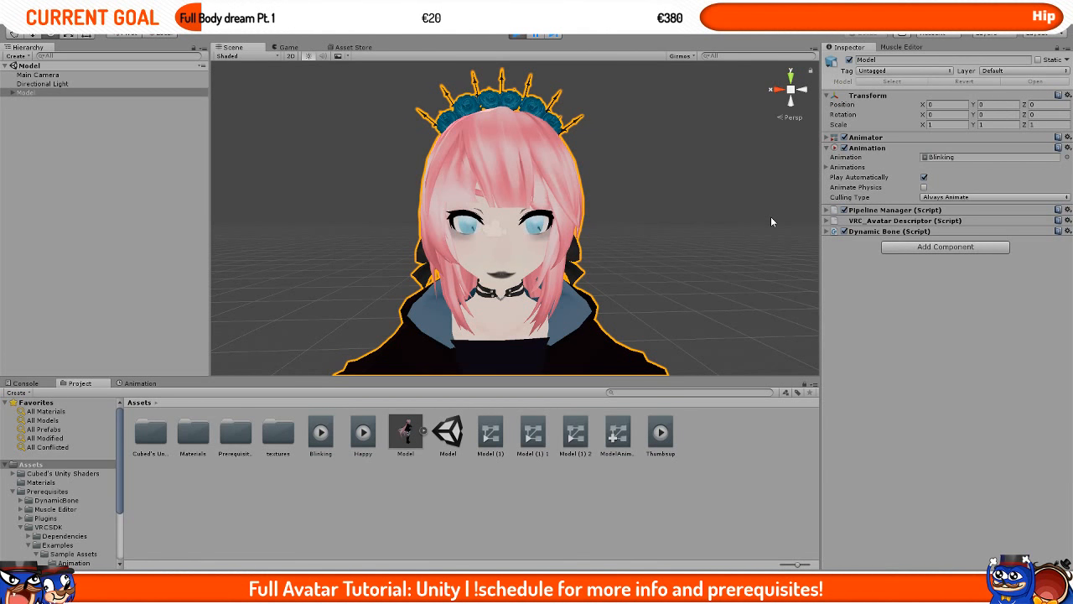
click(844, 148)
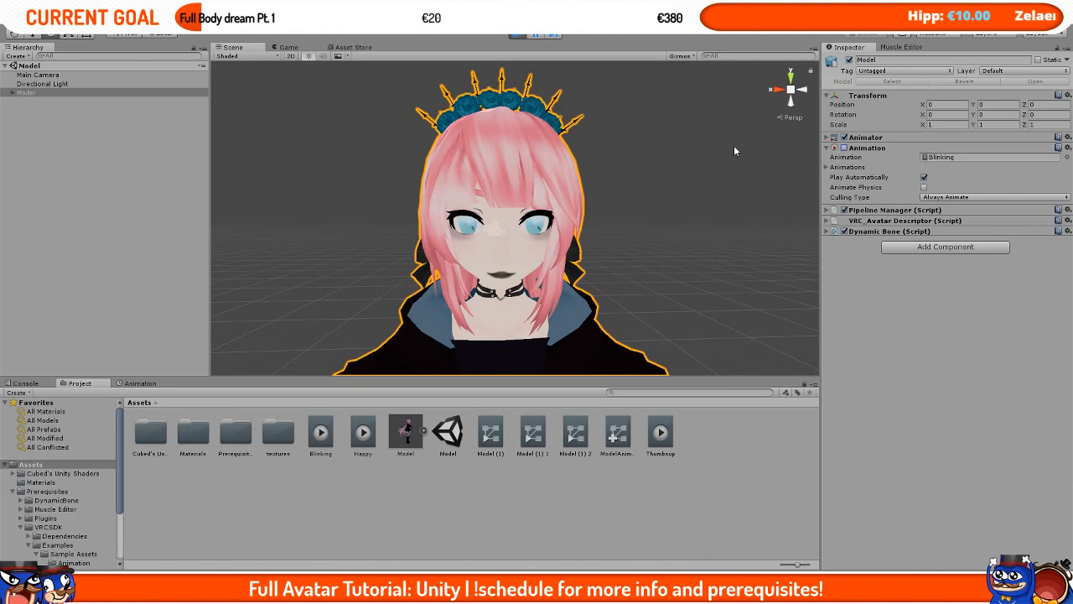
click(845, 147)
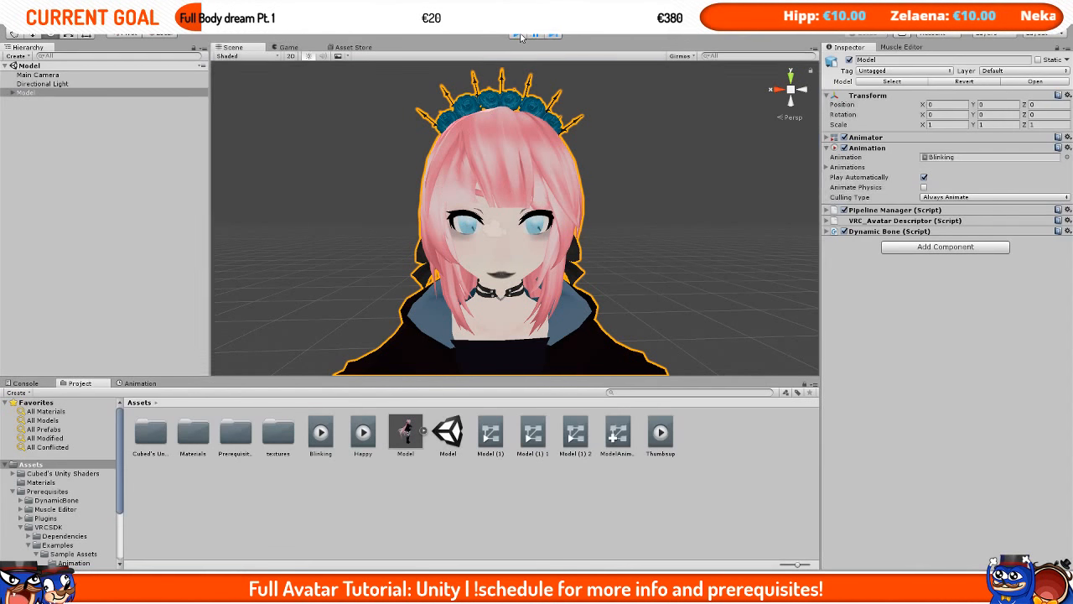
Step: Duplicate the Model and disable the original object
click(27, 93)
key(ctrl+d)
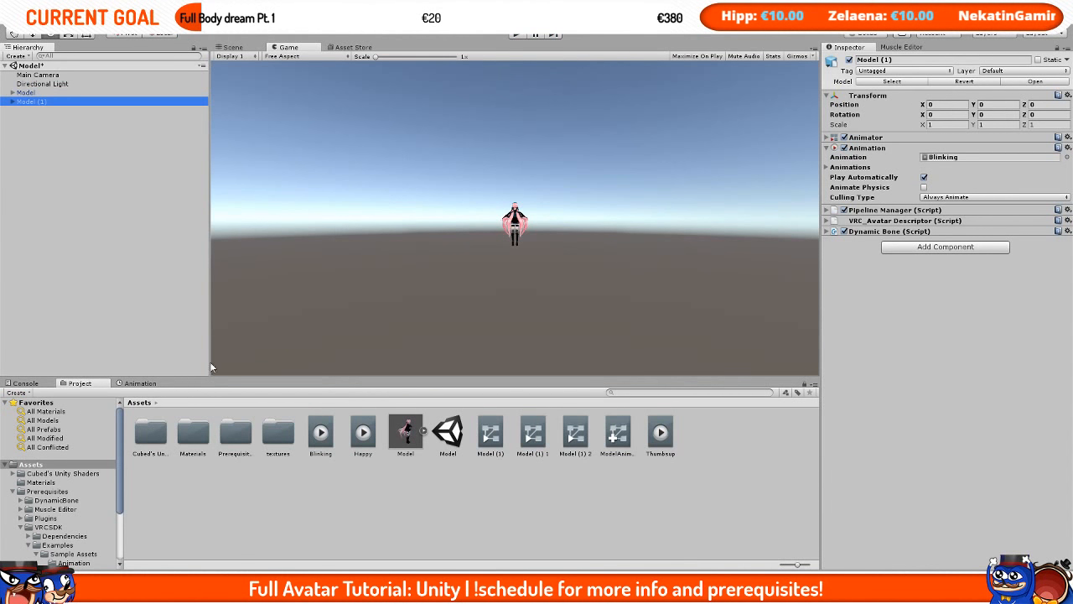
click(33, 92)
click(849, 60)
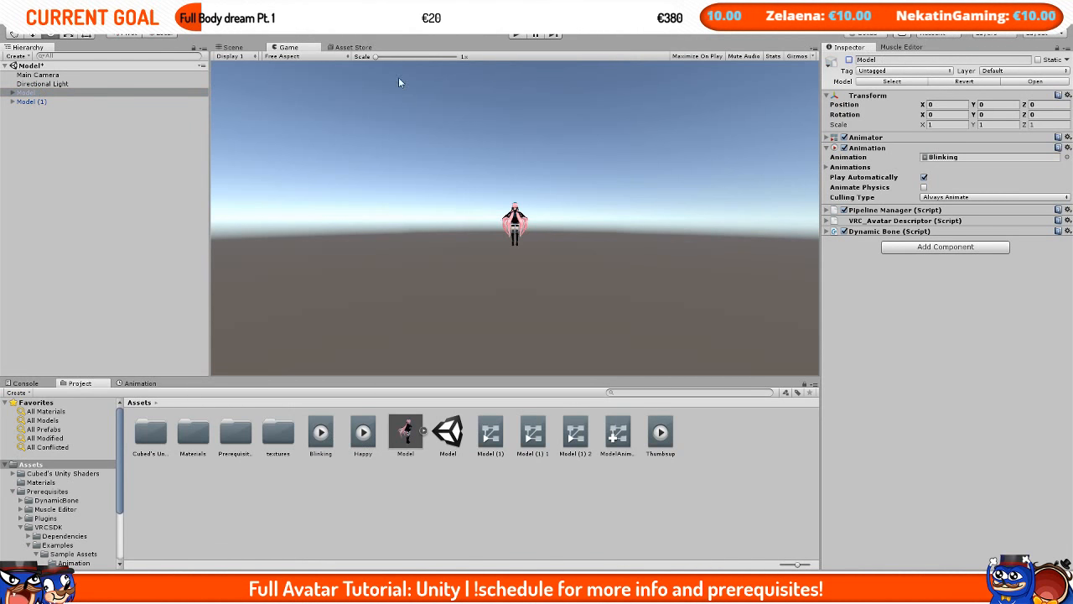
Step: Drop the Happy clip onto Model (1) and record a keyframe of its Animation enabled property at 0:01
click(233, 48)
drag(363, 451, 45, 103)
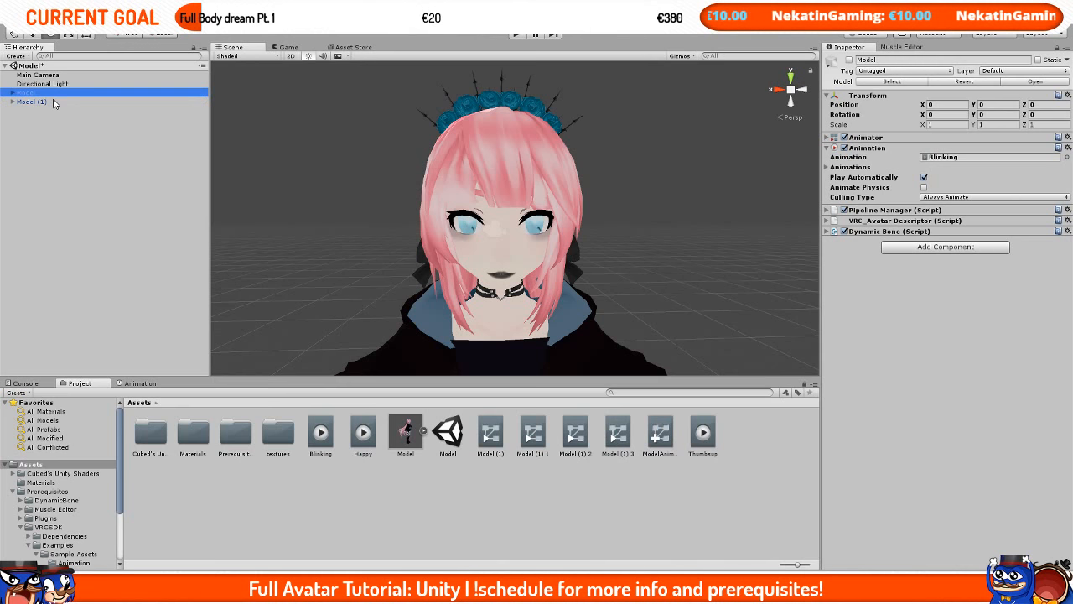
click(32, 102)
click(139, 383)
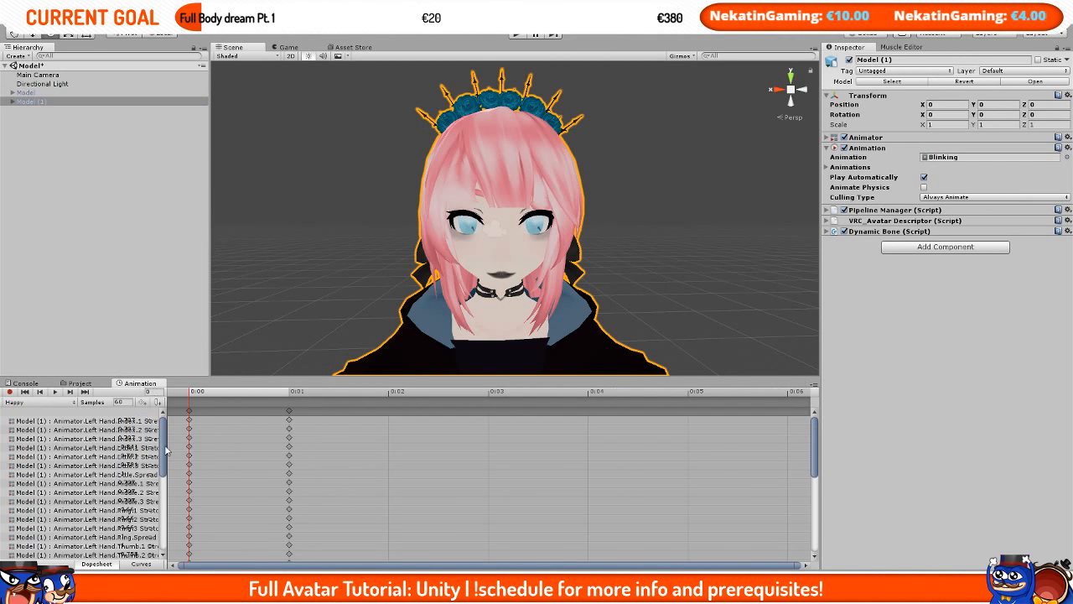
click(11, 392)
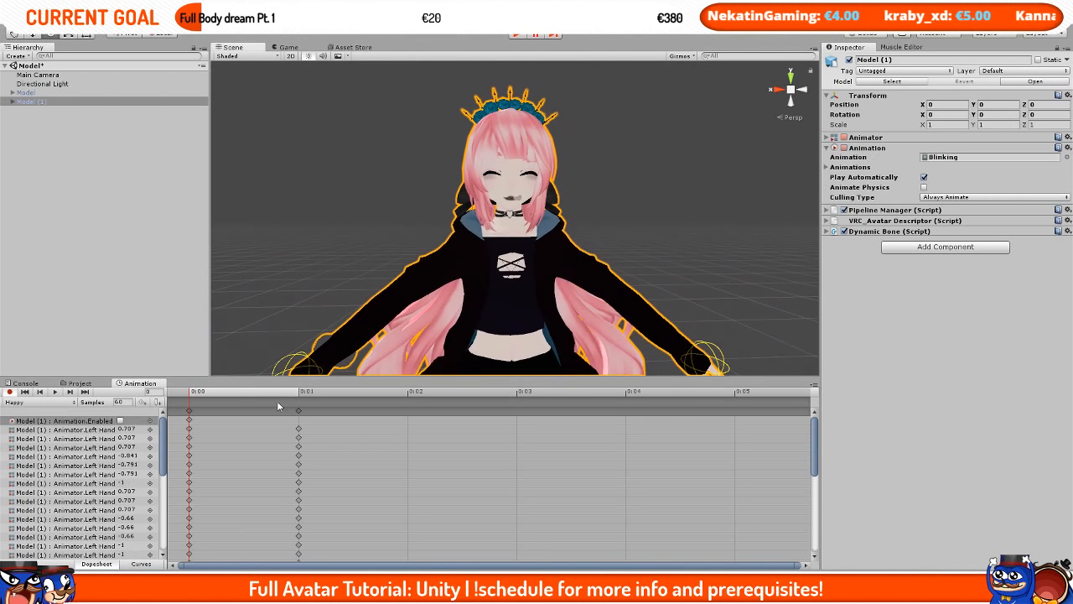
click(299, 394)
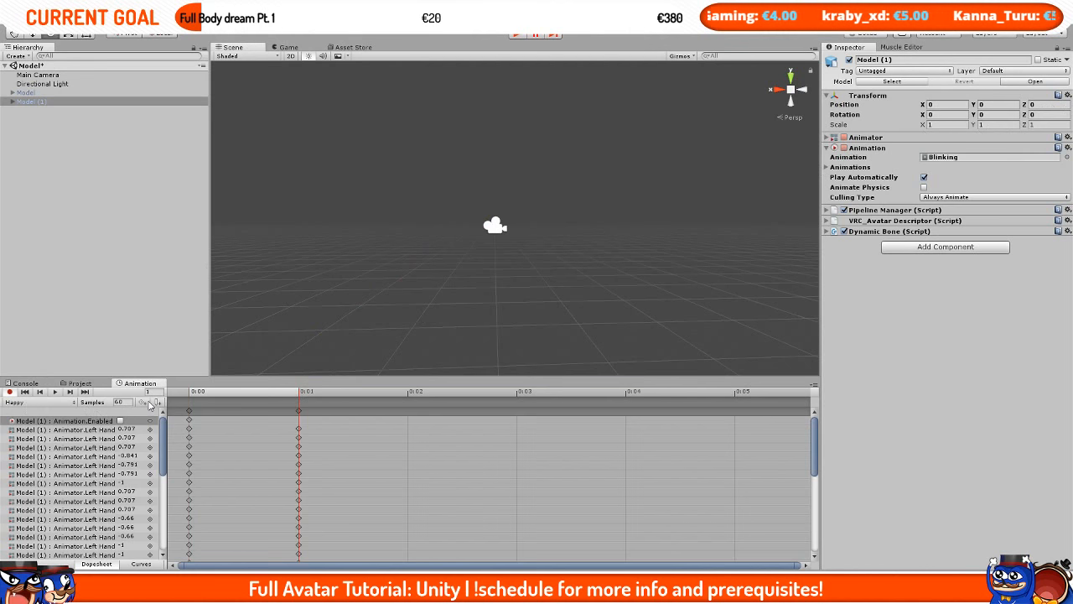
click(66, 420)
mouse_move(200, 394)
mouse_down()
mouse_move(190, 394)
mouse_move(283, 393)
mouse_move(204, 400)
mouse_up()
Step: Save the scene
middle_drag(369, 235, 372, 175)
key(f)
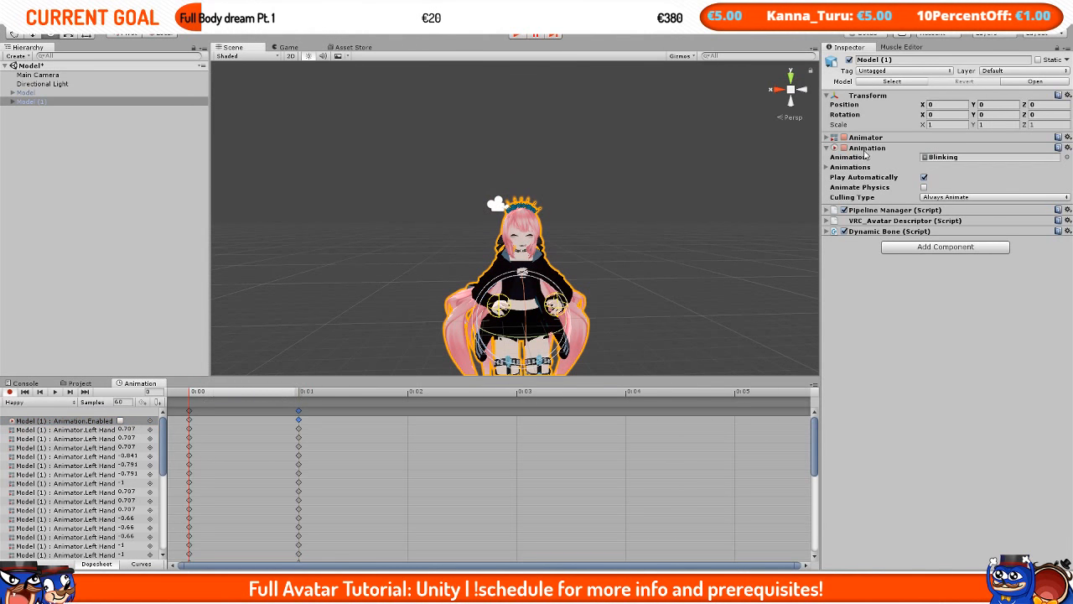
middle_drag(439, 104, 425, 146)
key(ctrl+s)
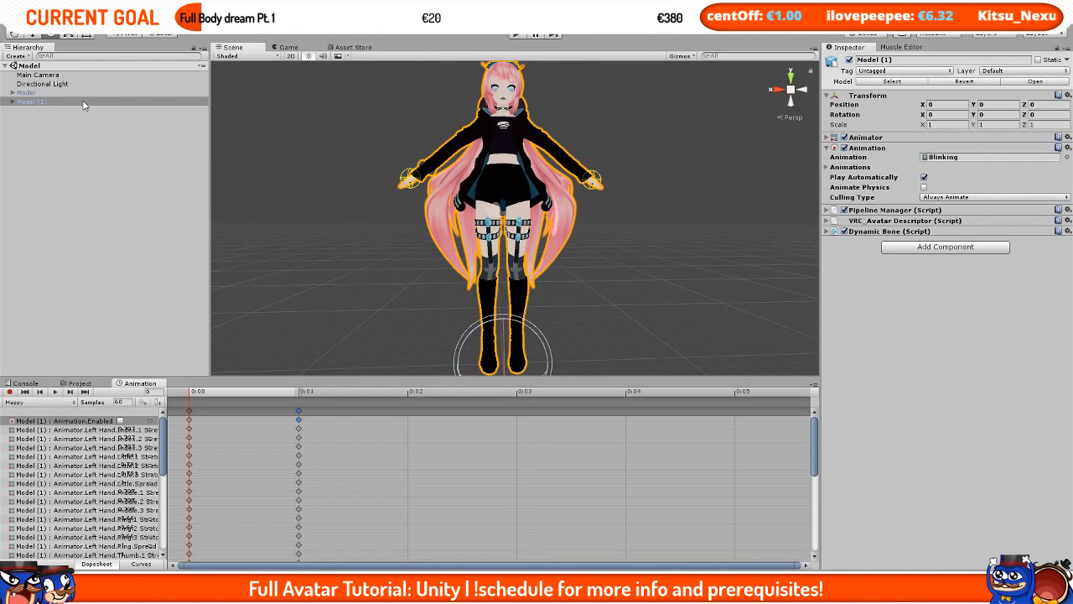
Step: Play-test Model (1) with its Happy and Blinking animations in Play mode
click(512, 36)
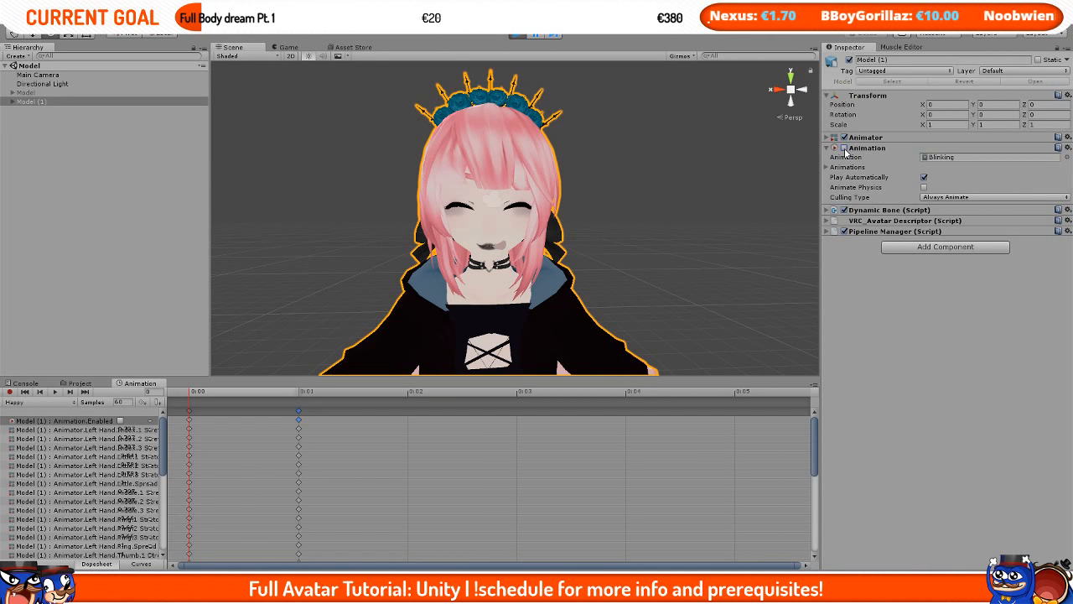
click(56, 393)
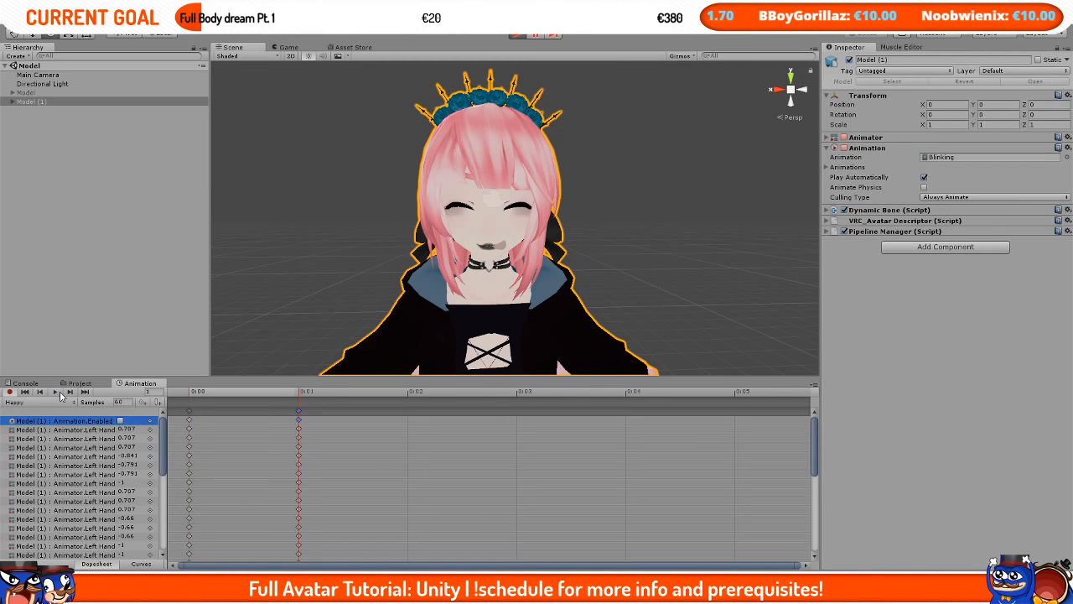
click(51, 101)
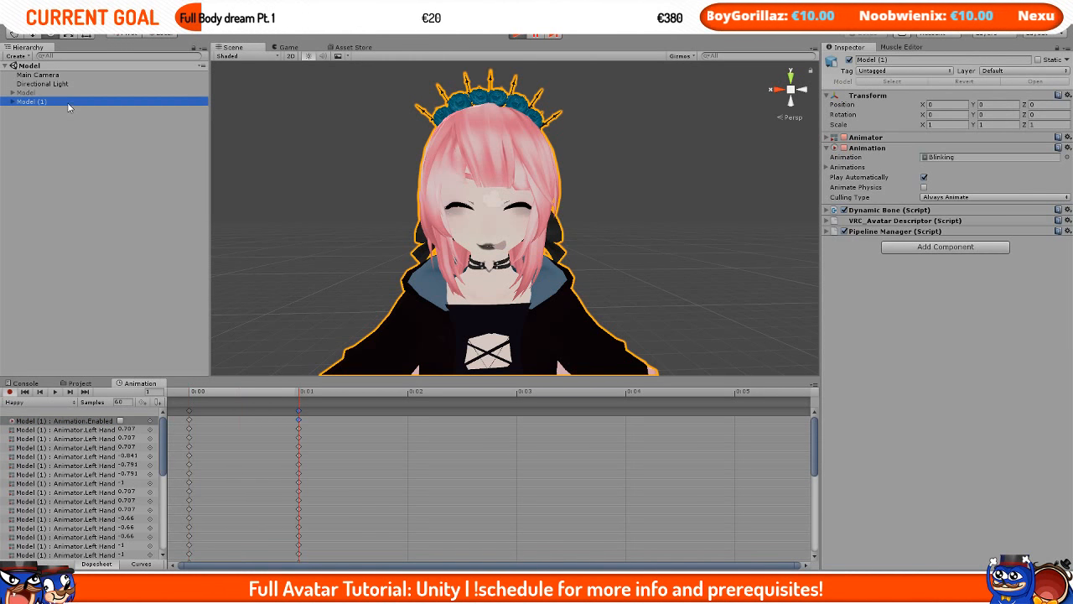
key(Delete)
click(519, 36)
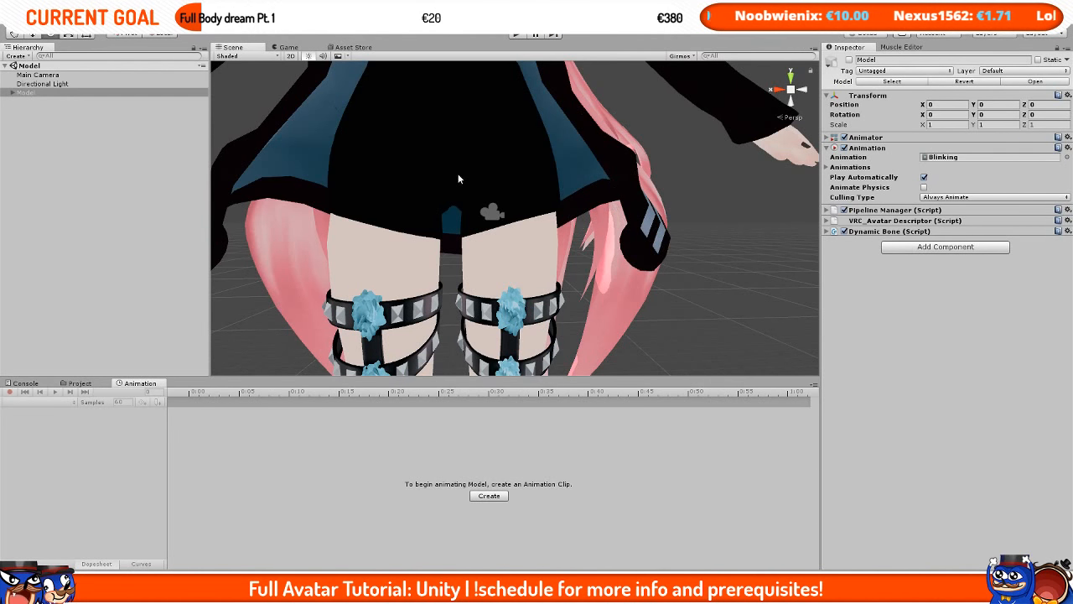
middle_drag(458, 179, 482, 288)
middle_drag(512, 143, 528, 338)
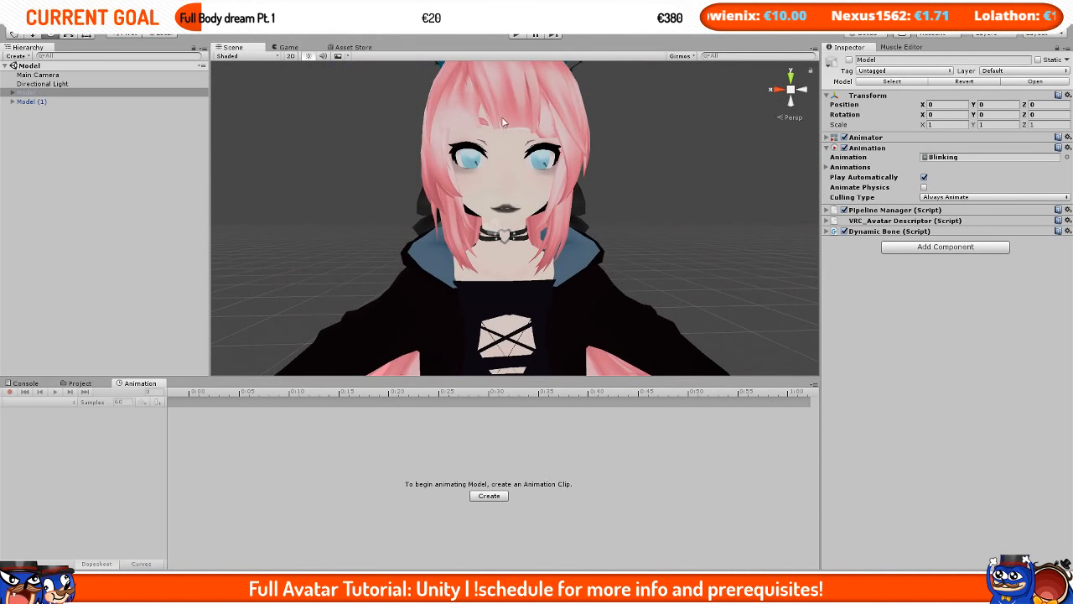
click(515, 34)
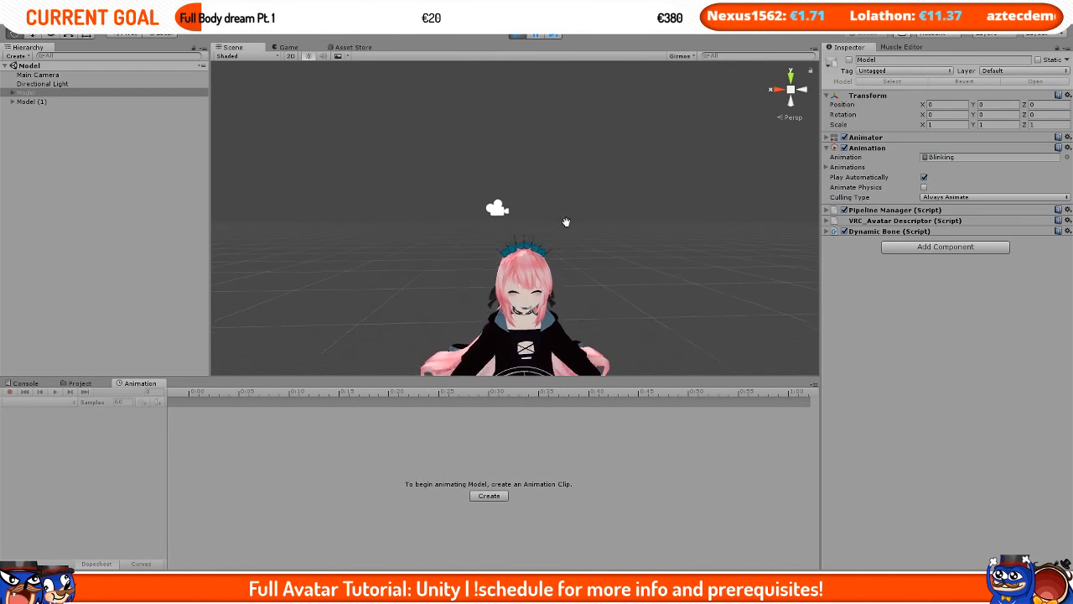
click(38, 101)
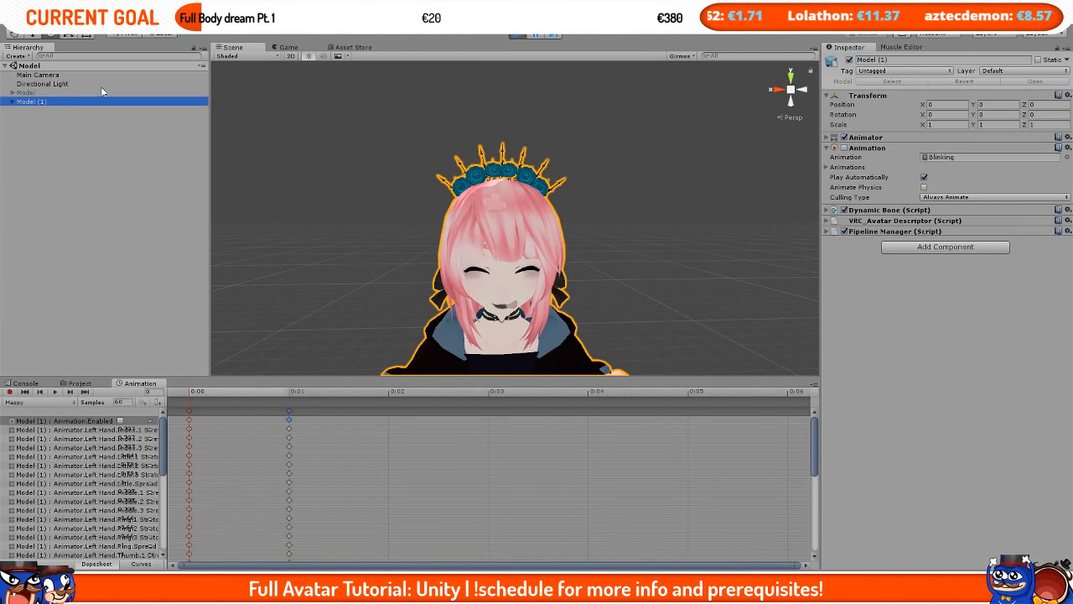
click(515, 34)
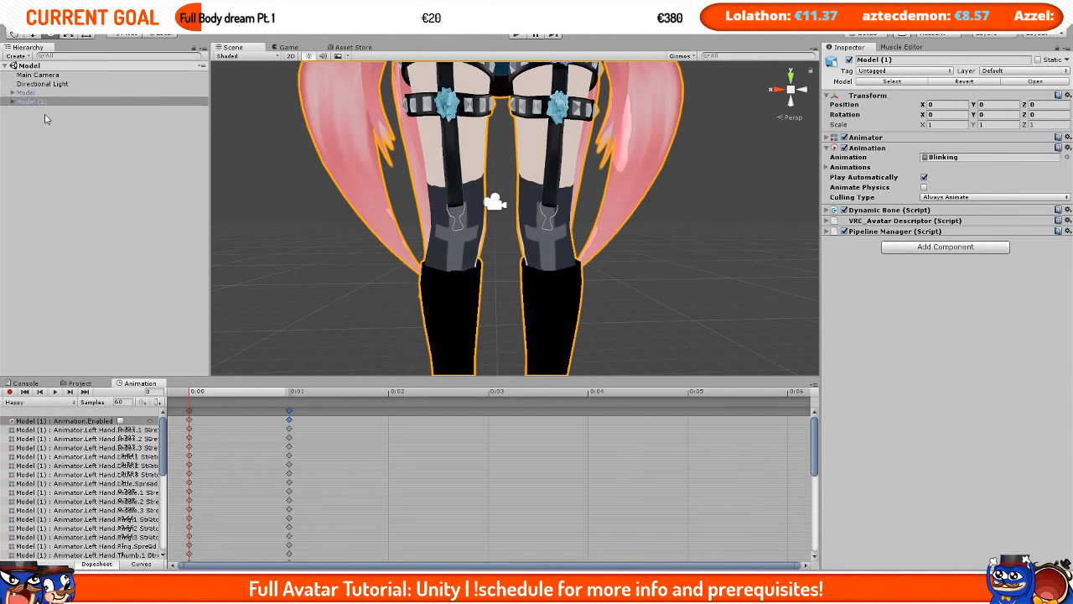
Step: Remove the Model (1) duplicate and reactivate the original Model
click(42, 111)
click(38, 101)
key(Delete)
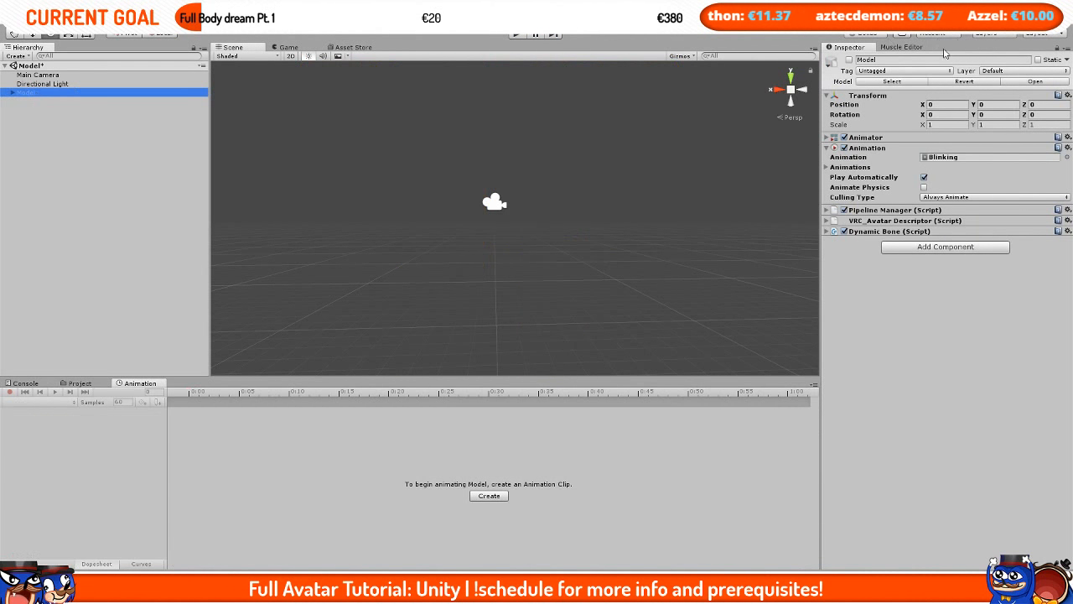
click(848, 61)
Step: Run the scene in Play mode to check the Model's blinking, attempting a save before stopping
click(515, 34)
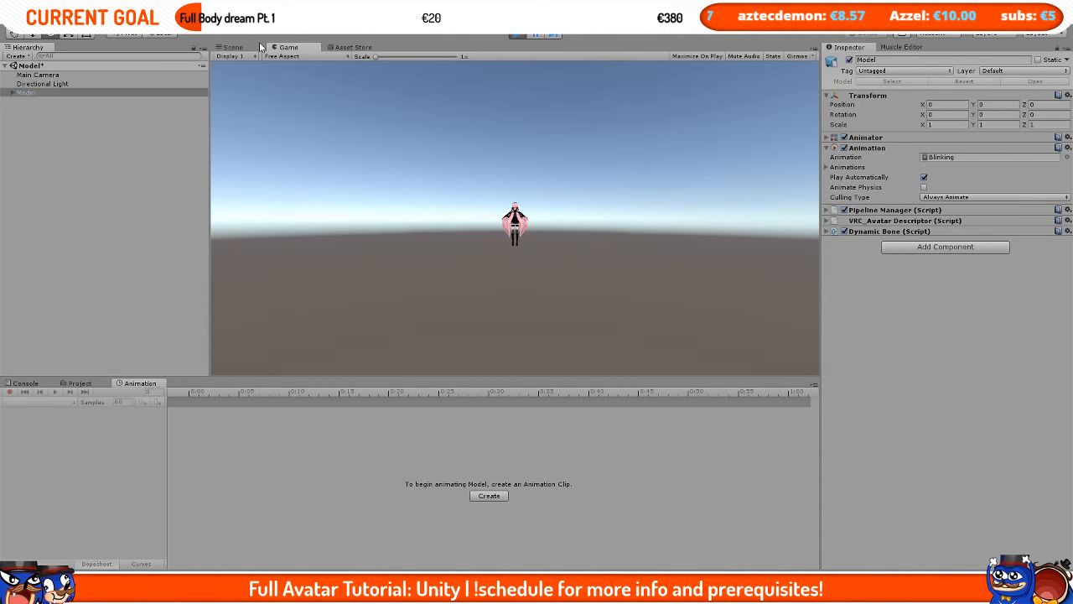
click(256, 48)
middle_drag(496, 167, 510, 240)
middle_drag(553, 149, 528, 327)
middle_drag(540, 177, 515, 320)
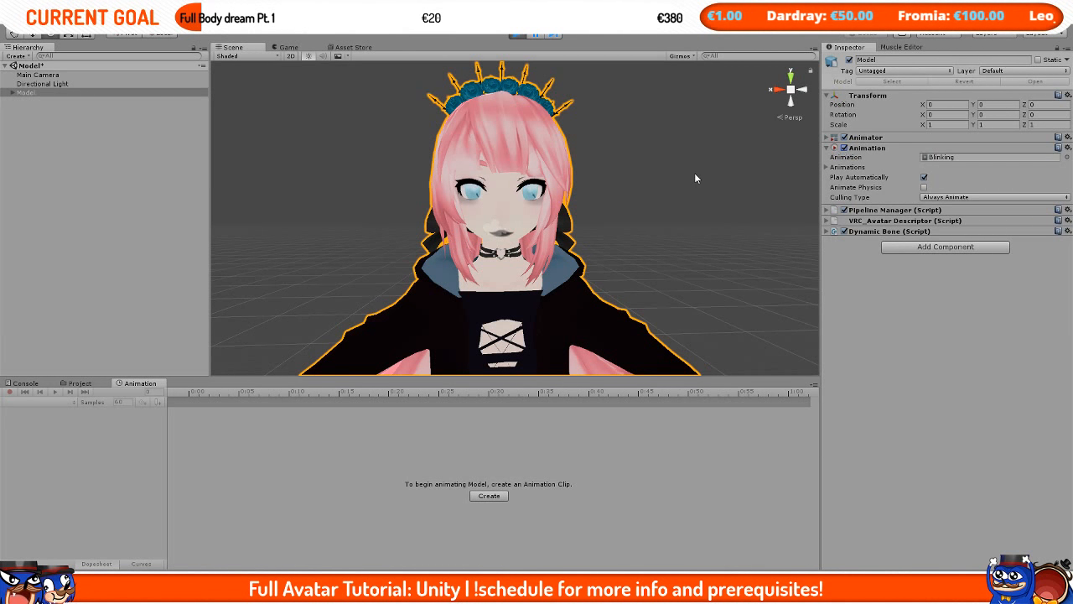
key(ctrl+s)
scroll(681, 171, down, 3)
click(517, 34)
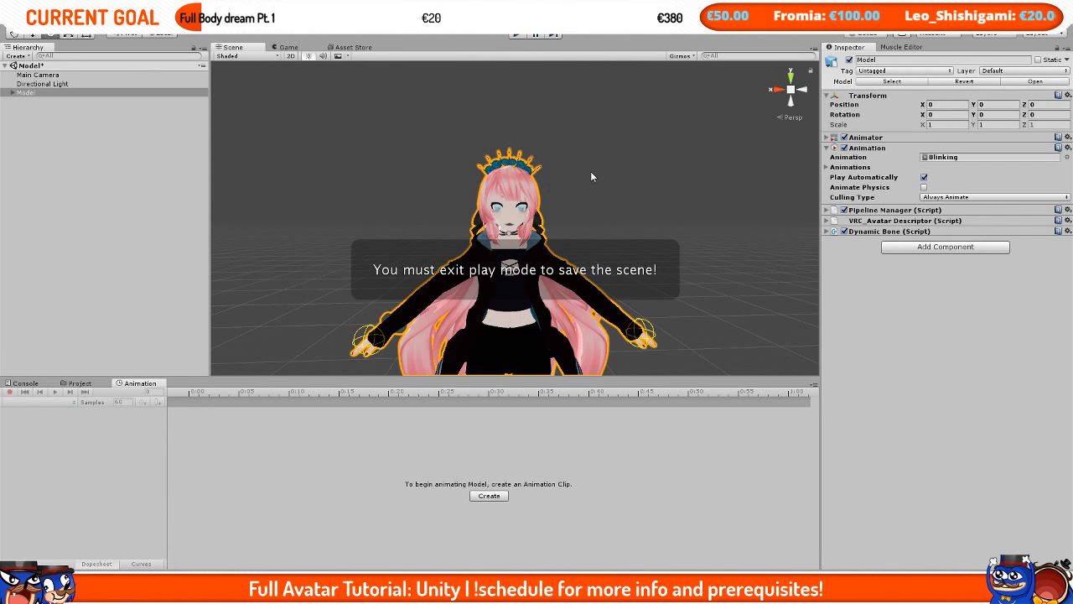
scroll(591, 176, up, 3)
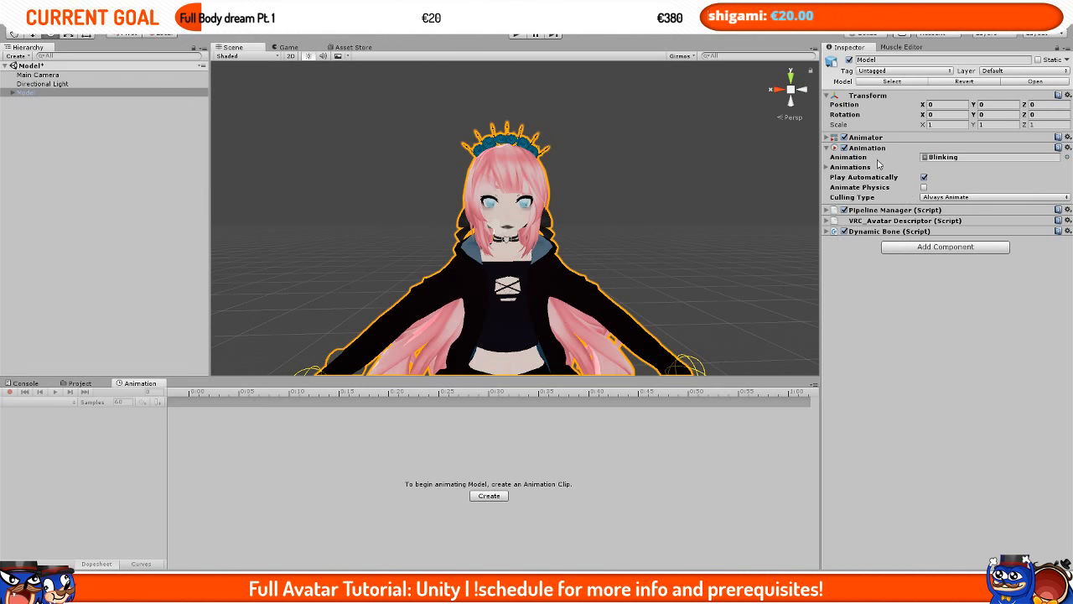
Step: Inspect the Model in the Scene view from several zoom levels and angles
click(591, 185)
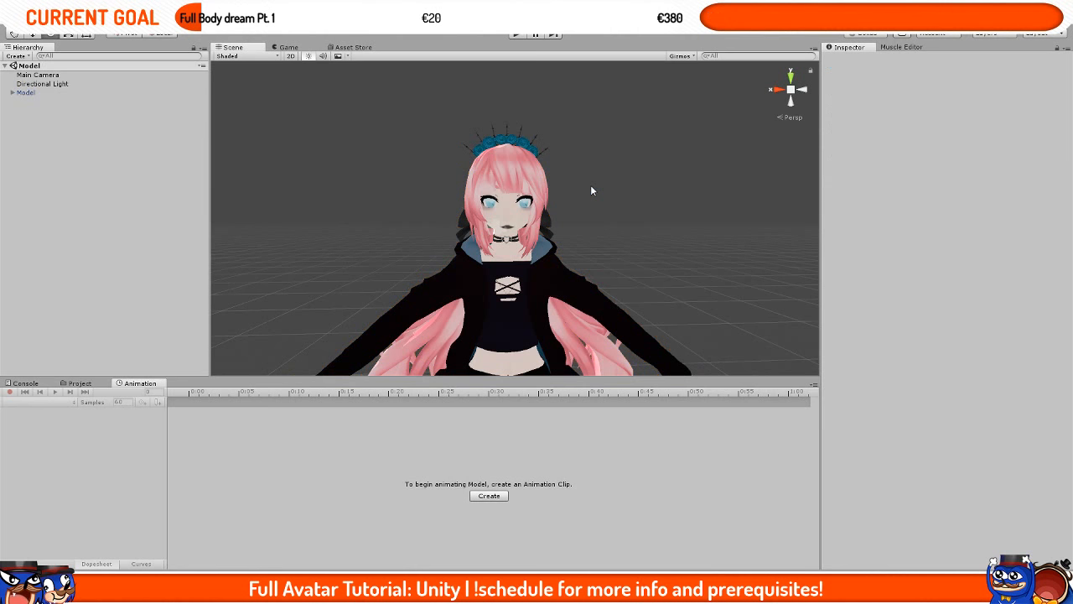
click(93, 93)
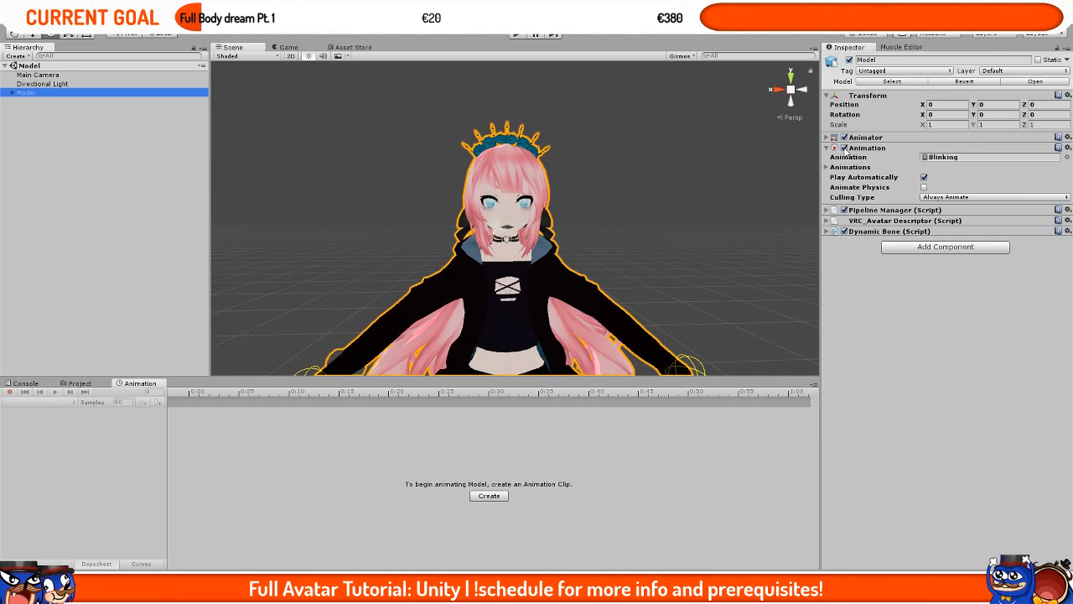
scroll(514, 231, down, 3)
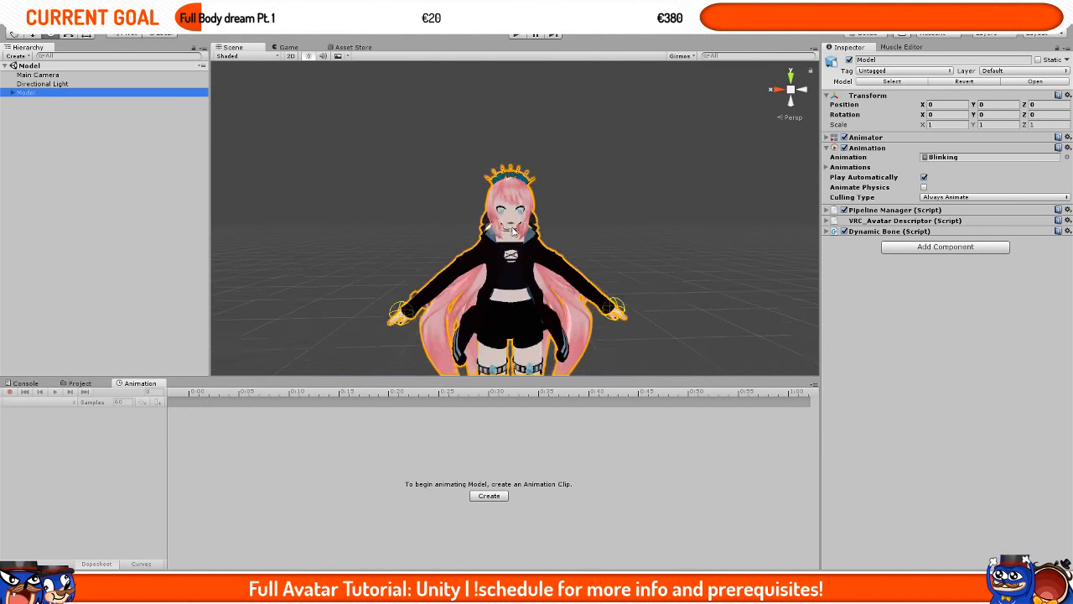
scroll(513, 231, up, 2)
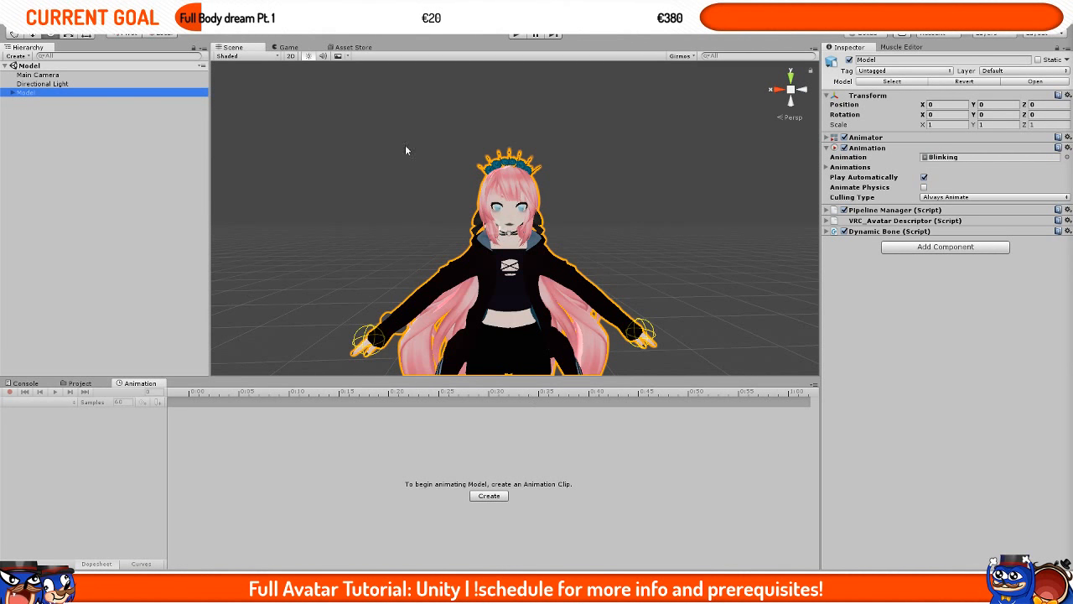
click(501, 265)
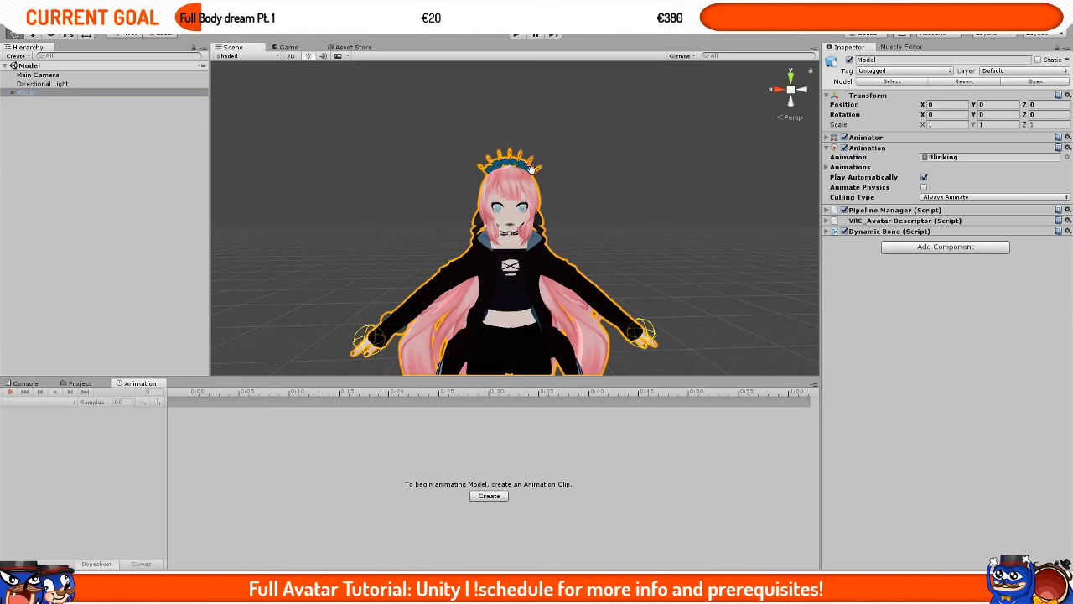
scroll(645, 227, up, 3)
middle_drag(521, 210, 534, 234)
scroll(534, 235, down, 5)
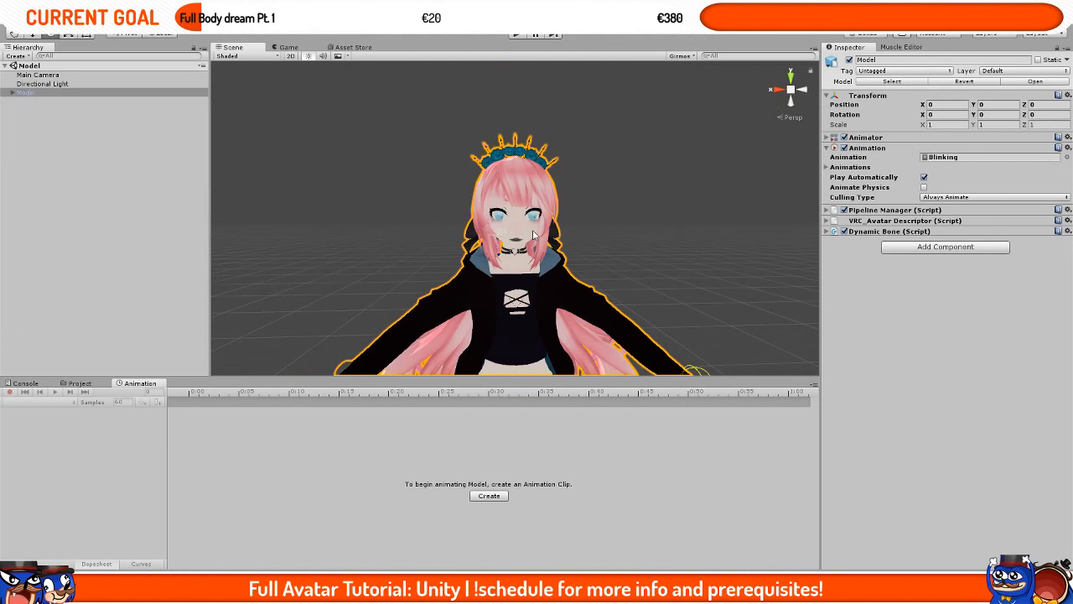
scroll(534, 235, up, 5)
scroll(534, 234, down, 5)
scroll(534, 235, up, 5)
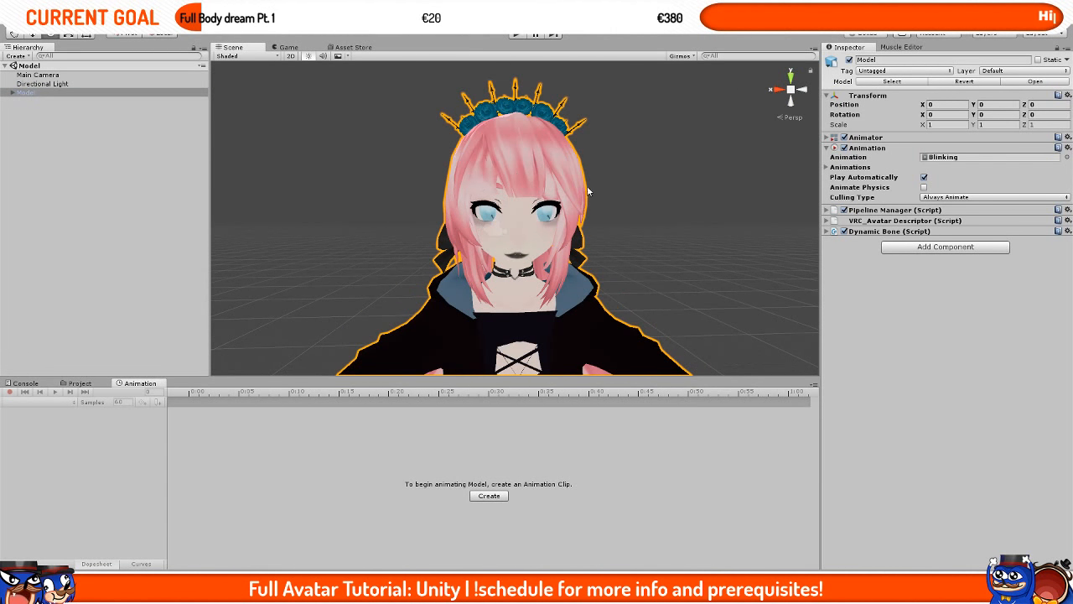
scroll(537, 239, down, 4)
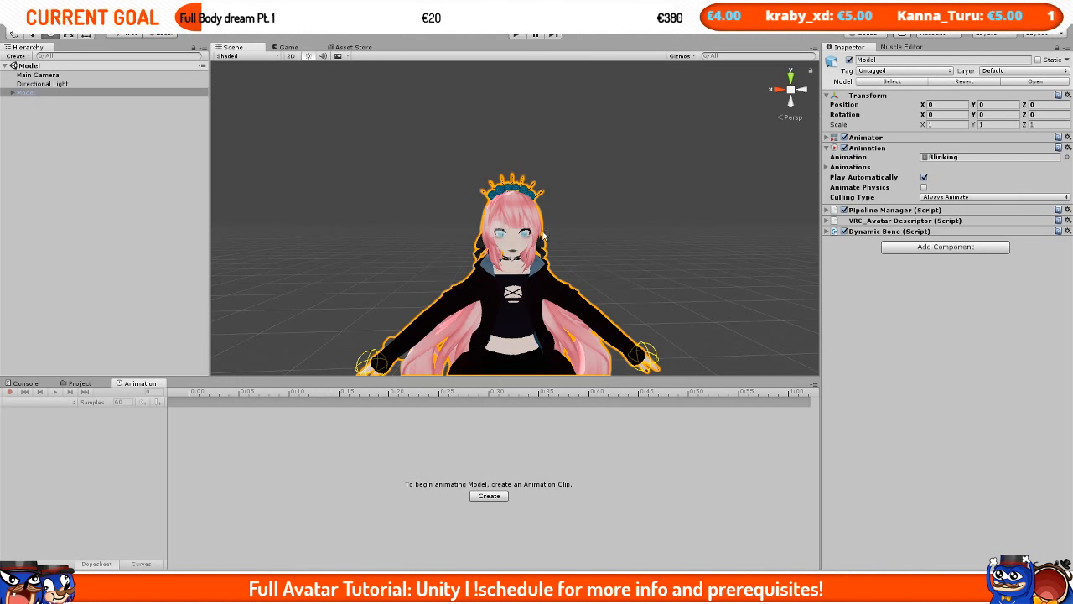
middle_drag(574, 244, 588, 173)
scroll(587, 172, up, 5)
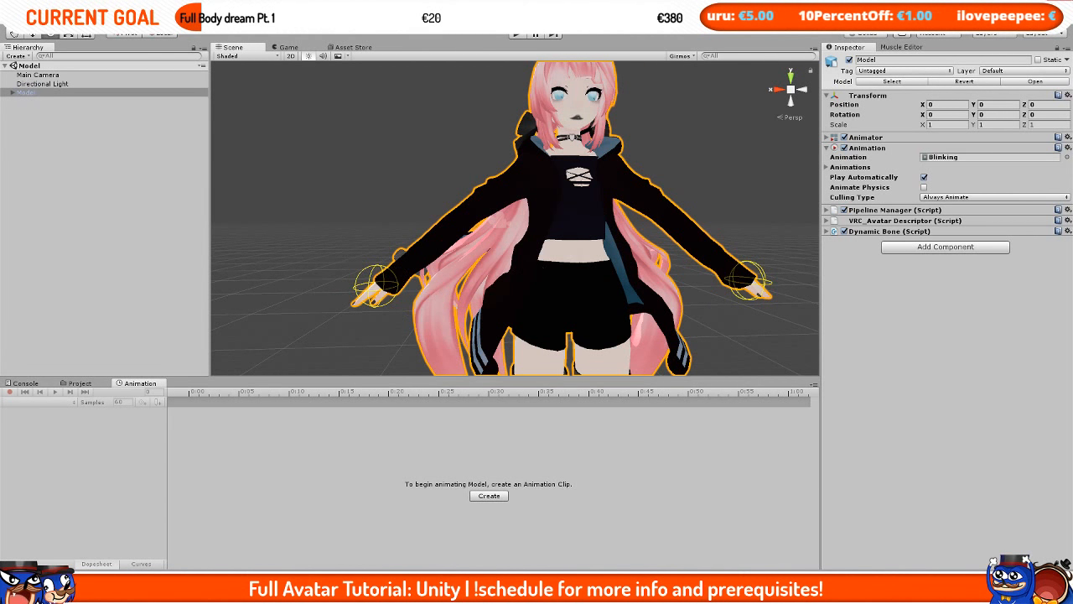
Step: Switch to Blender and view the Miku model from the front, zooming in on the outfit
key(alt+Tab)
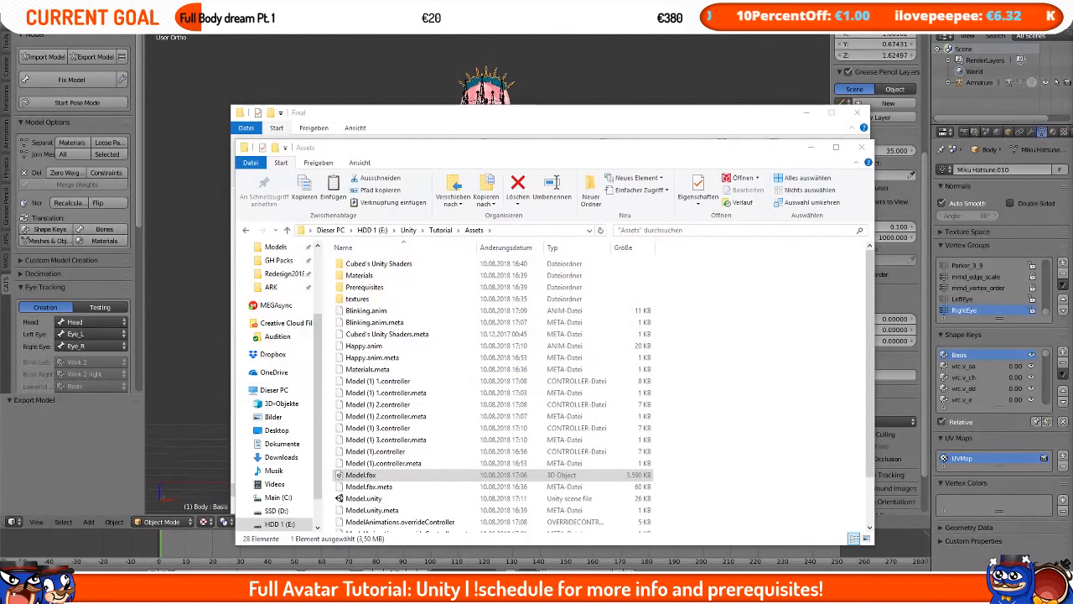
click(901, 519)
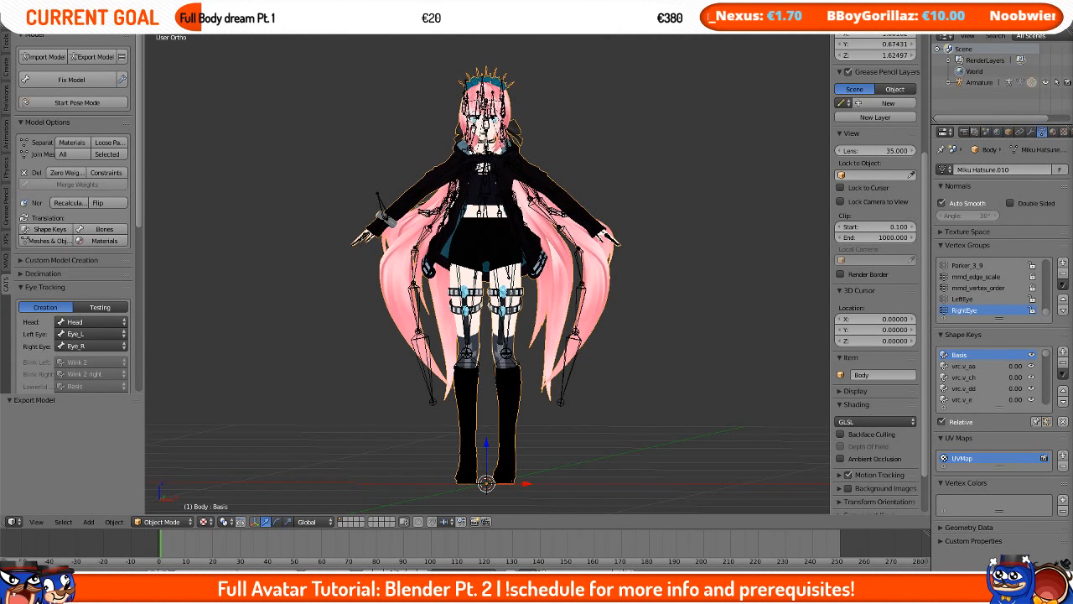
key(KP_1)
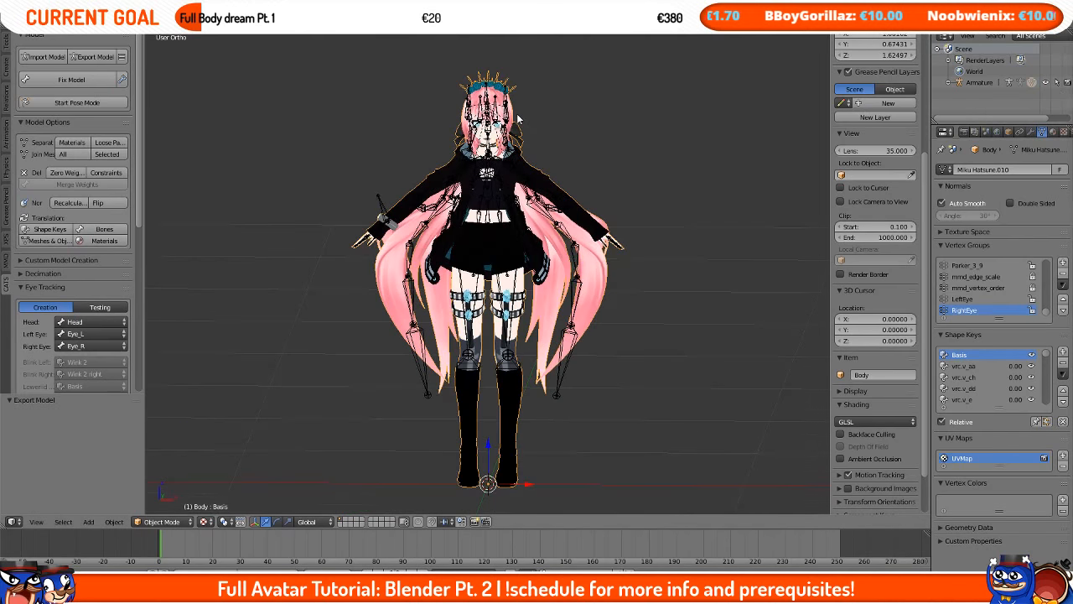
scroll(531, 277, up, 4)
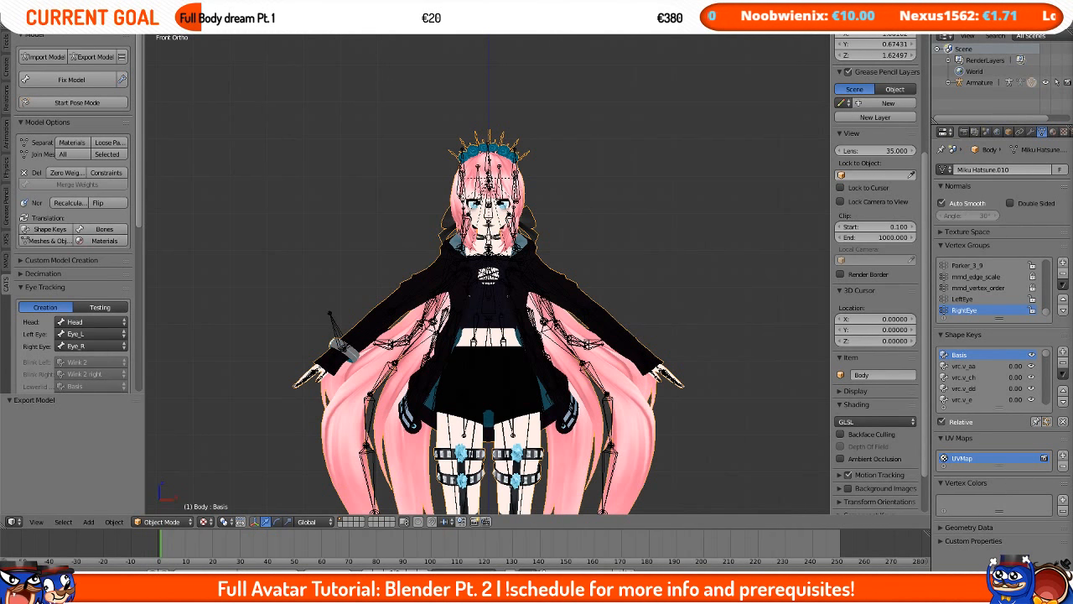
middle_drag(668, 247, 627, 399)
key(KP_1)
scroll(628, 399, up, 5)
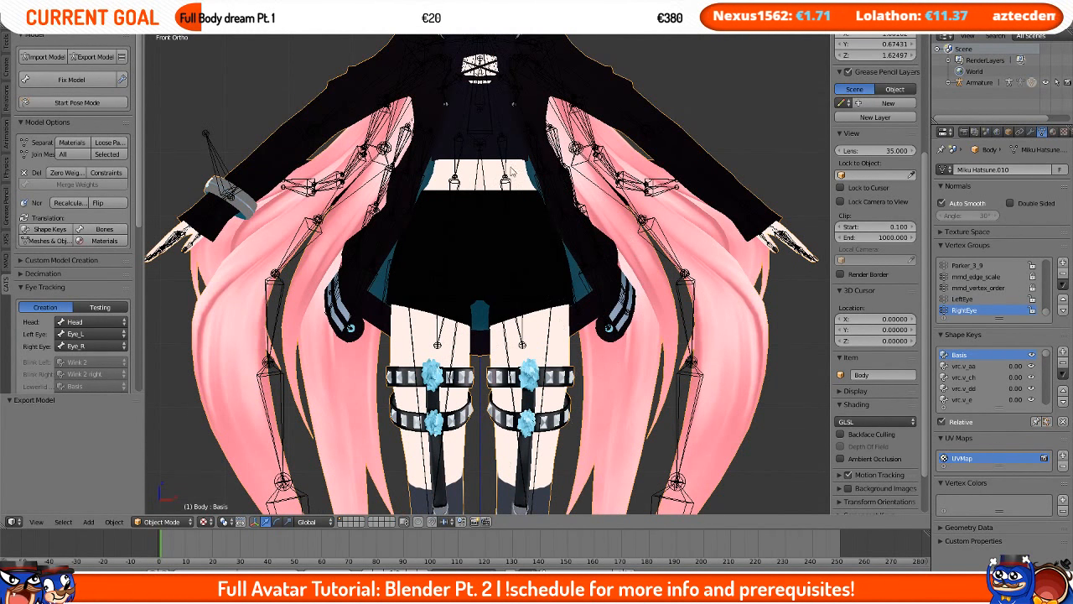
scroll(388, 199, down, 4)
scroll(384, 189, up, 2)
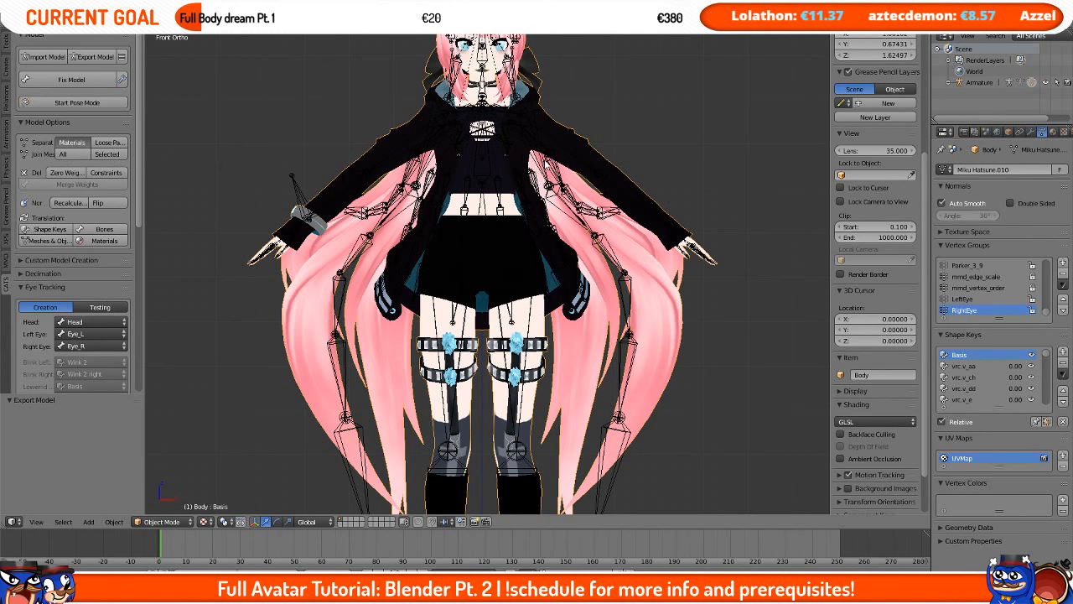
right_click(587, 157)
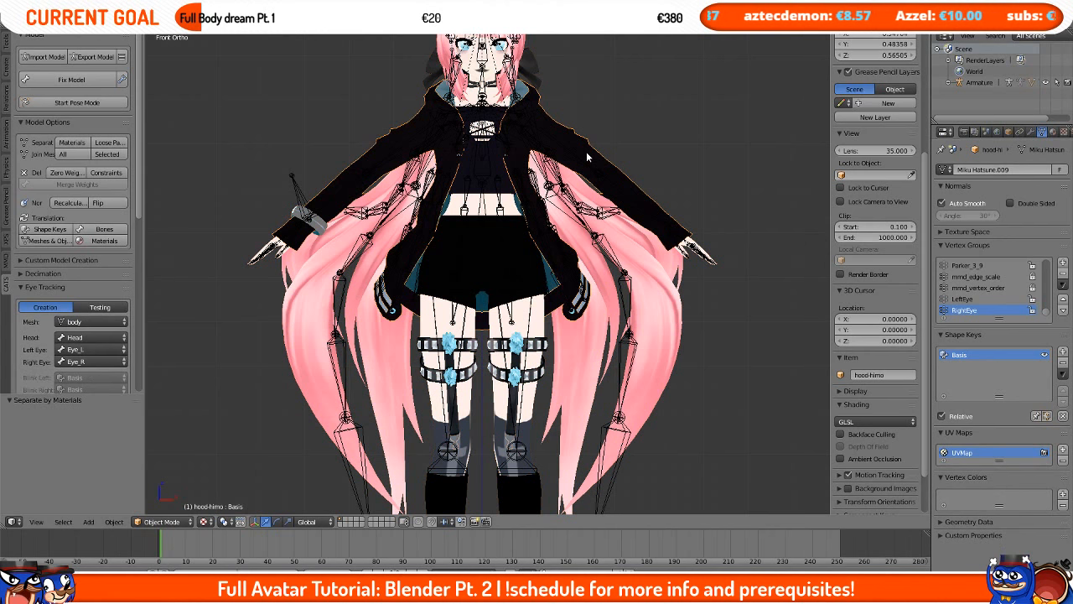
key(g)
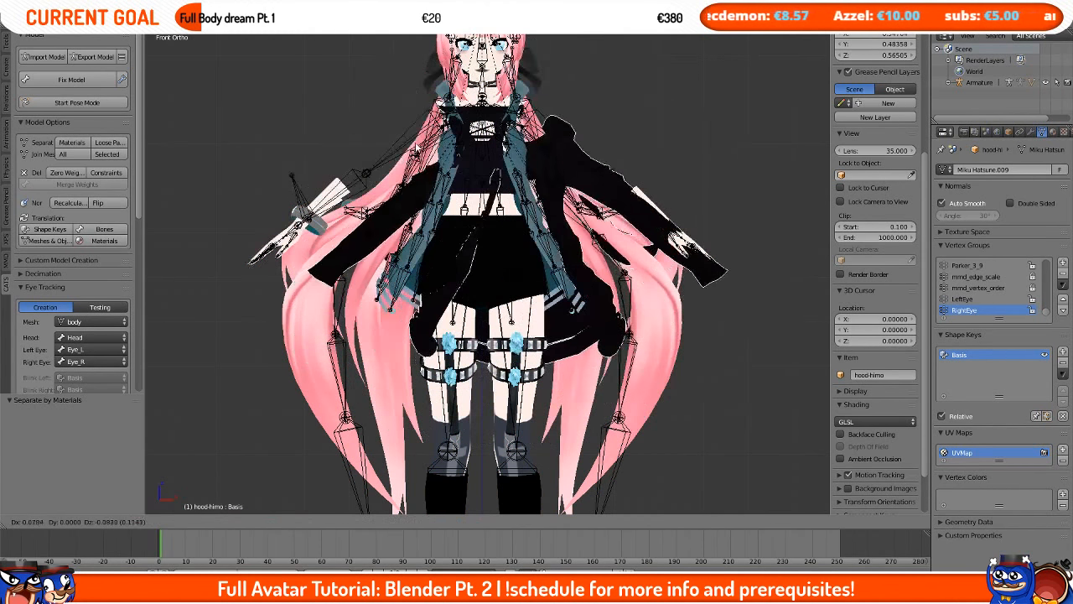
key(Escape)
Step: Hide the armature, the hair and the crown so the outfit can be seen on its own
right_click(410, 285)
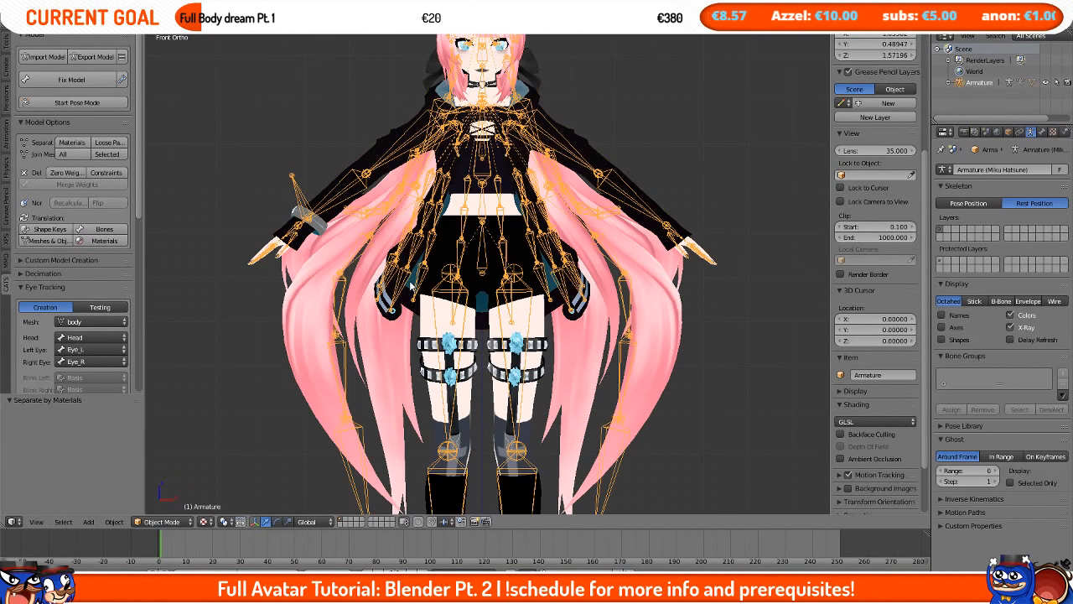
key(h)
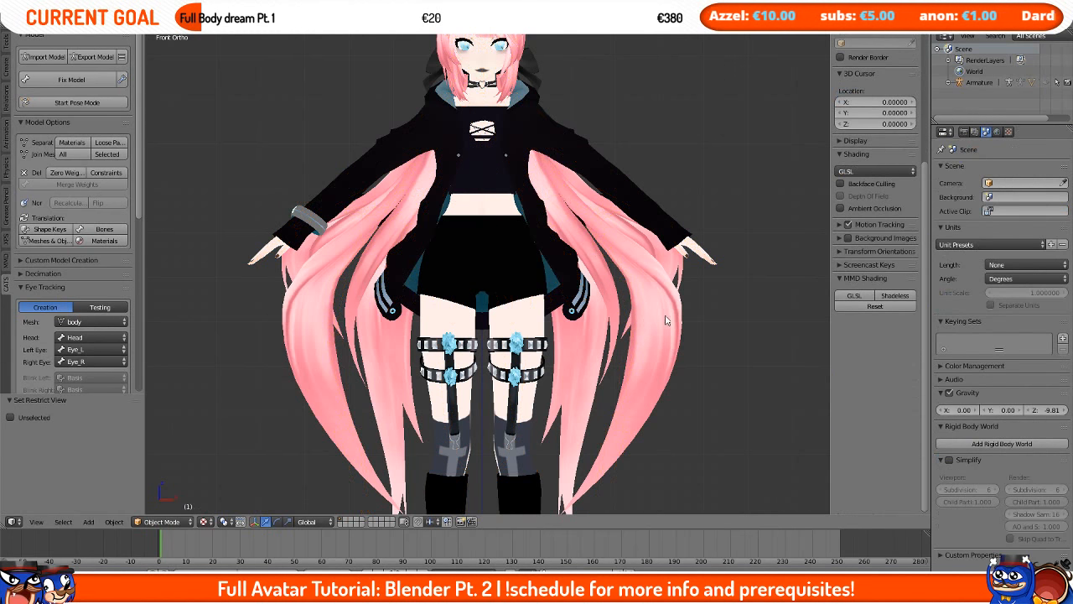
right_click(666, 319)
key(h)
shift+middle_drag(517, 123, 524, 205)
right_click(513, 118)
key(h)
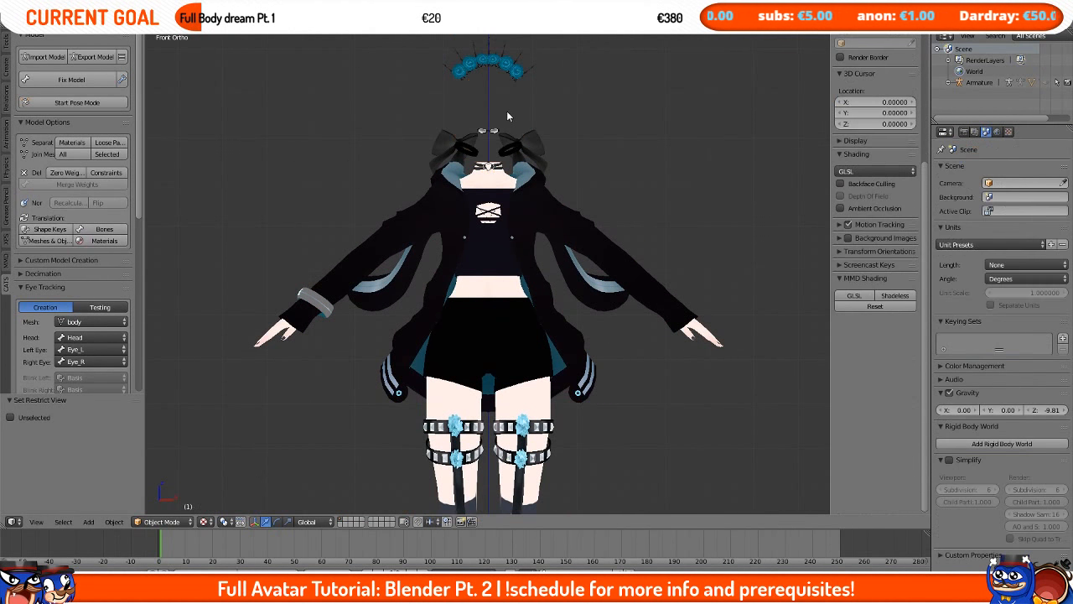
right_click(500, 74)
scroll(845, 463, down, 3)
scroll(869, 487, down, 14)
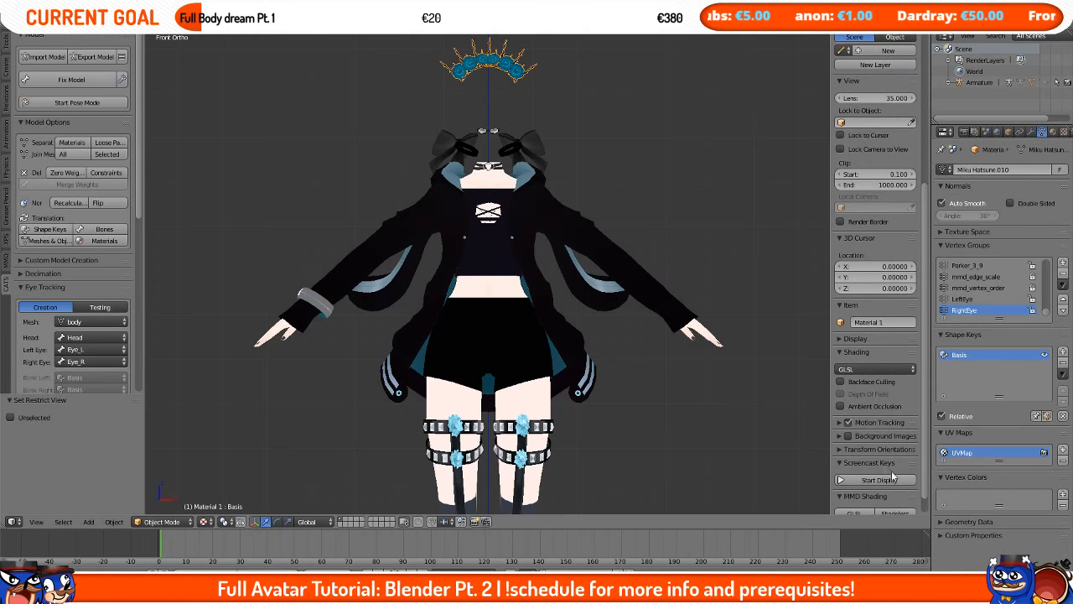
key(h)
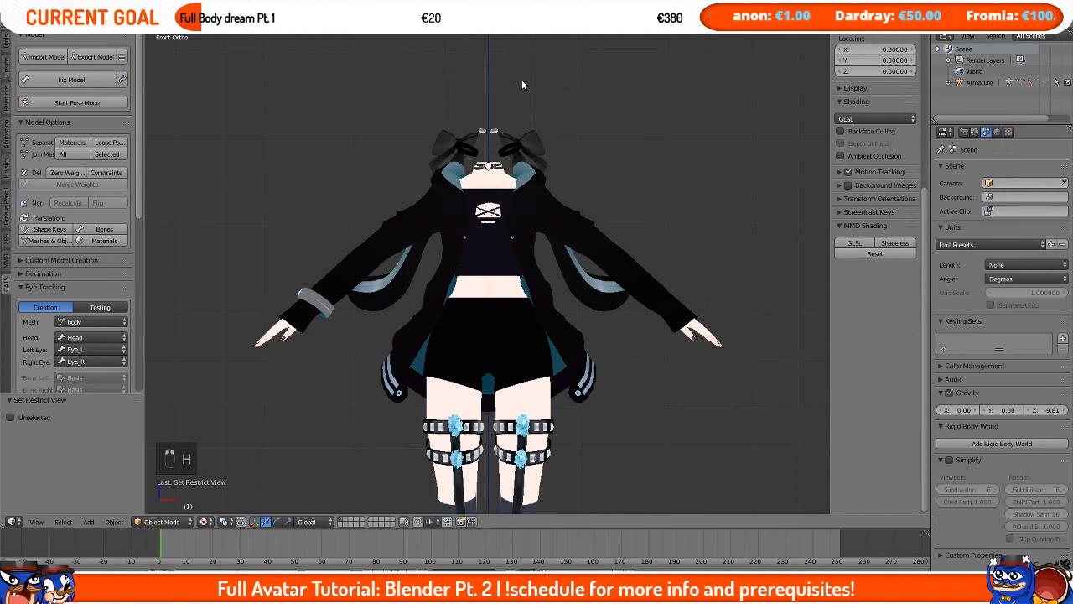
Step: Hide the head, neck and top pieces so the jacket stands out
key(h)
shift+middle_drag(556, 105, 552, 155)
right_click(493, 179)
key(h)
right_click(453, 194)
key(h)
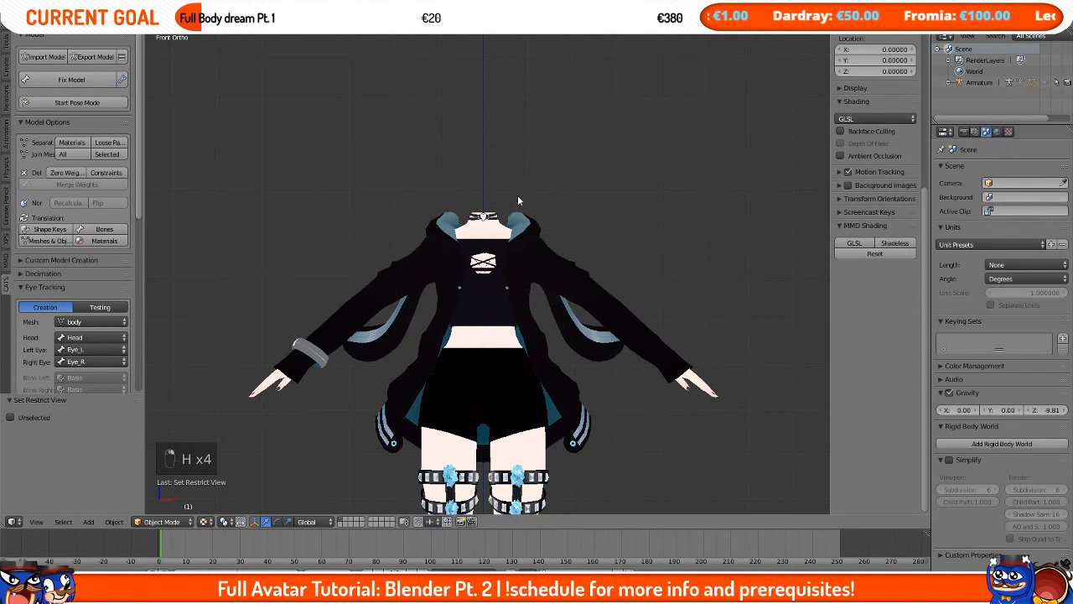
scroll(495, 208, up, 2)
right_click(485, 185)
key(h)
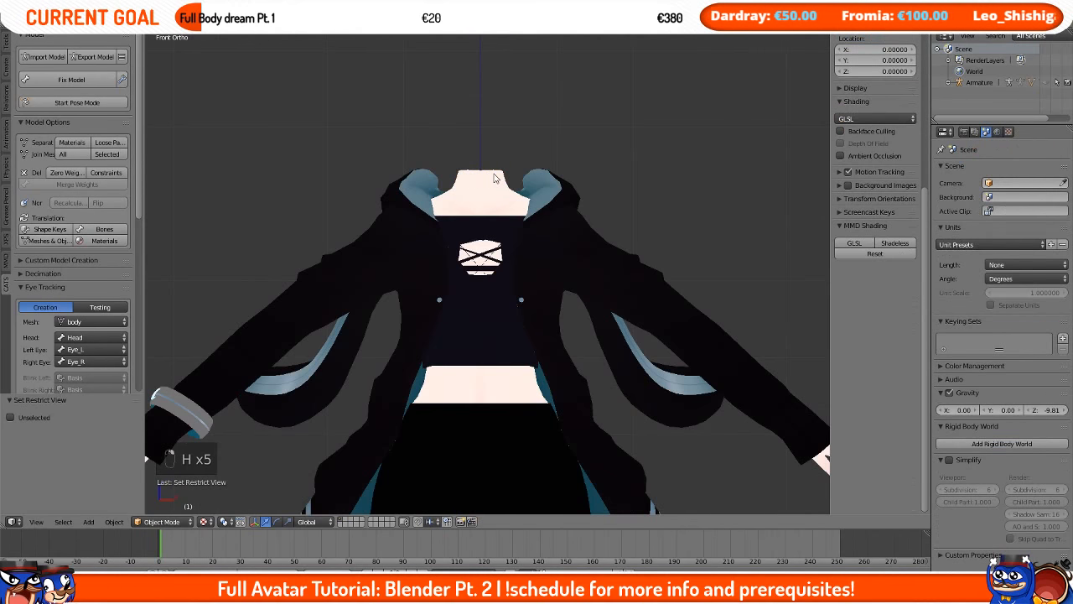
scroll(486, 210, down, 4)
right_click(482, 240)
key(h)
scroll(481, 241, up, 3)
right_click(481, 241)
key(h)
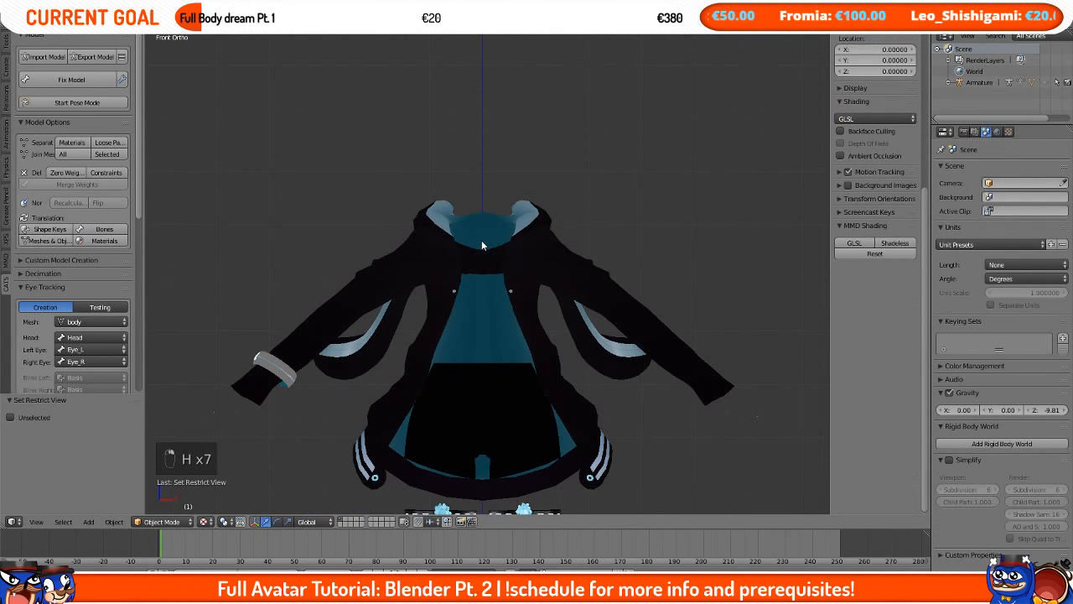
Step: Hide the leg straps, boots and remaining lower pieces so only the jacket parts remain visible
right_click(474, 419)
key(h)
shift+middle_drag(474, 421, 487, 254)
key(h)
key(h)
key(h)
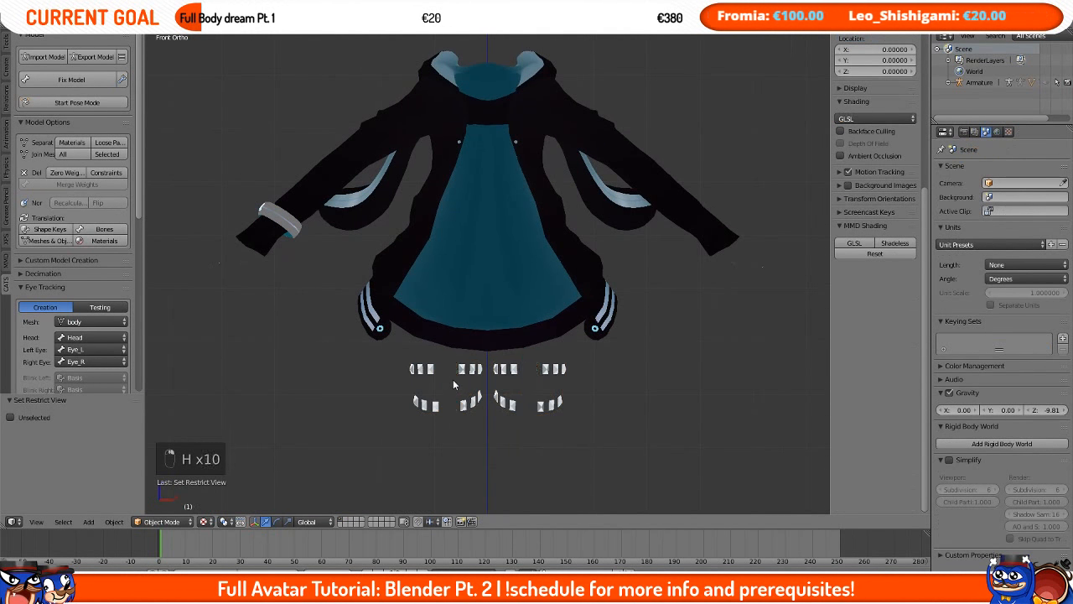
scroll(252, 260, down, 4)
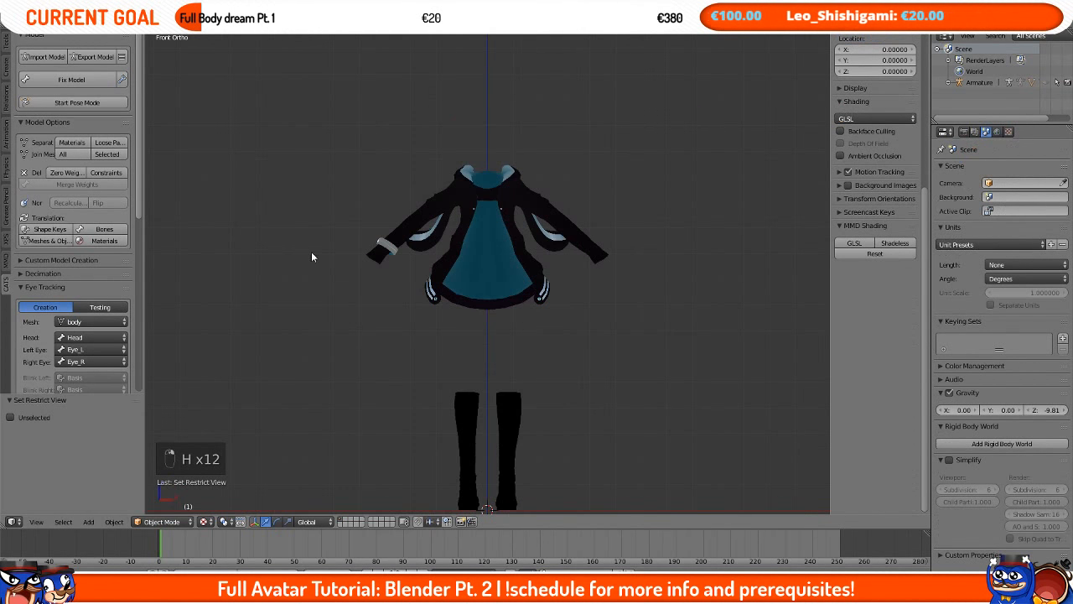
key(h)
key(h)
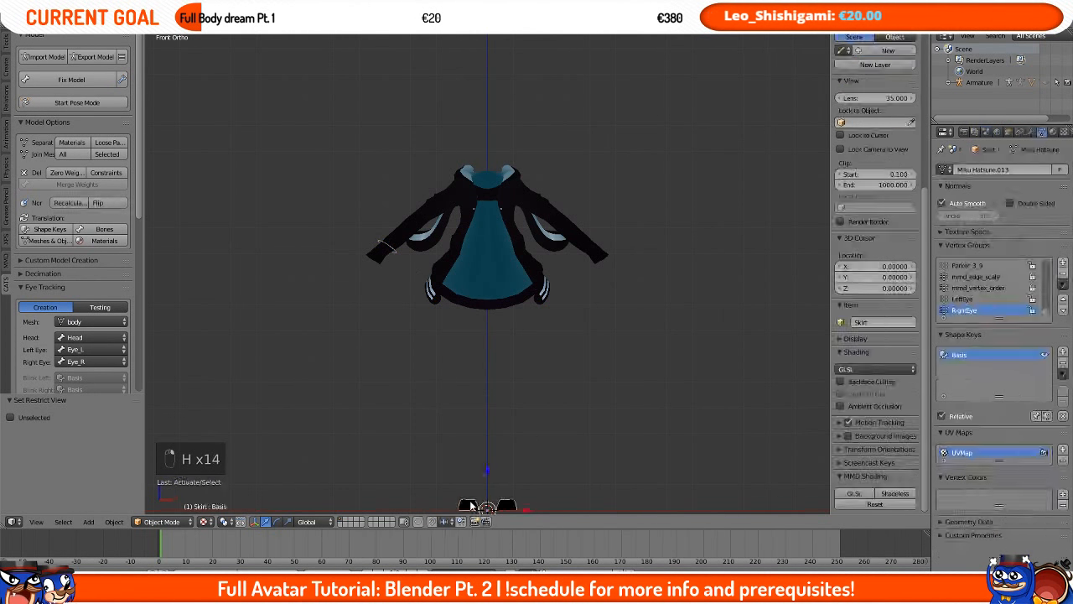
key(h)
Step: Select all visible jacket parts, including the hood, sleeves and bracelet, and join them into one object
scroll(495, 440, down, 3)
scroll(467, 302, up, 6)
mouse_move(467, 302)
middle_down()
mouse_move(730, 301)
mouse_move(455, 309)
middle_up()
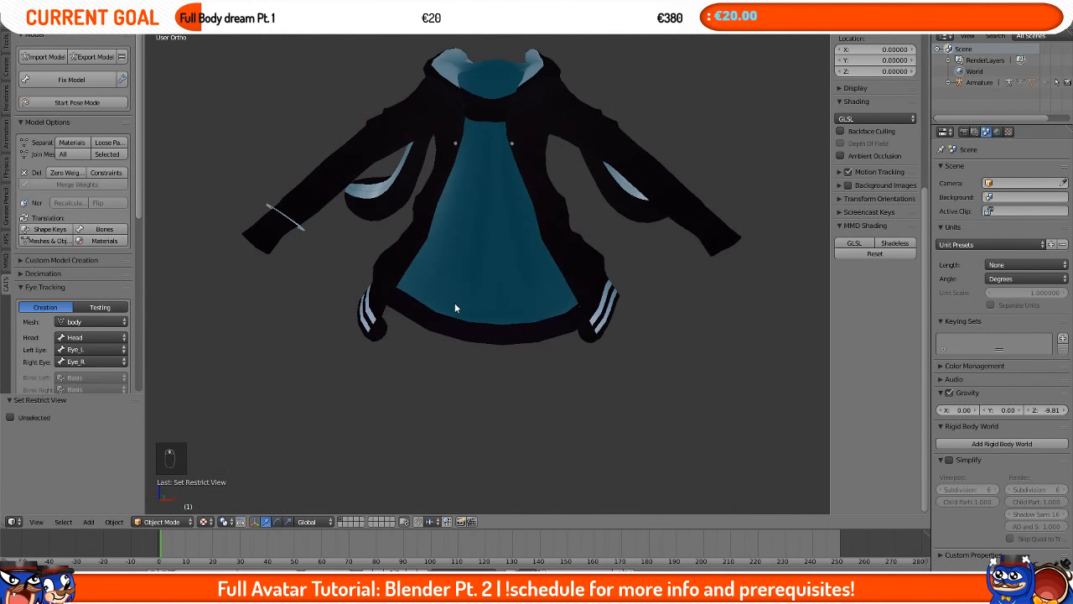
key(KP_1)
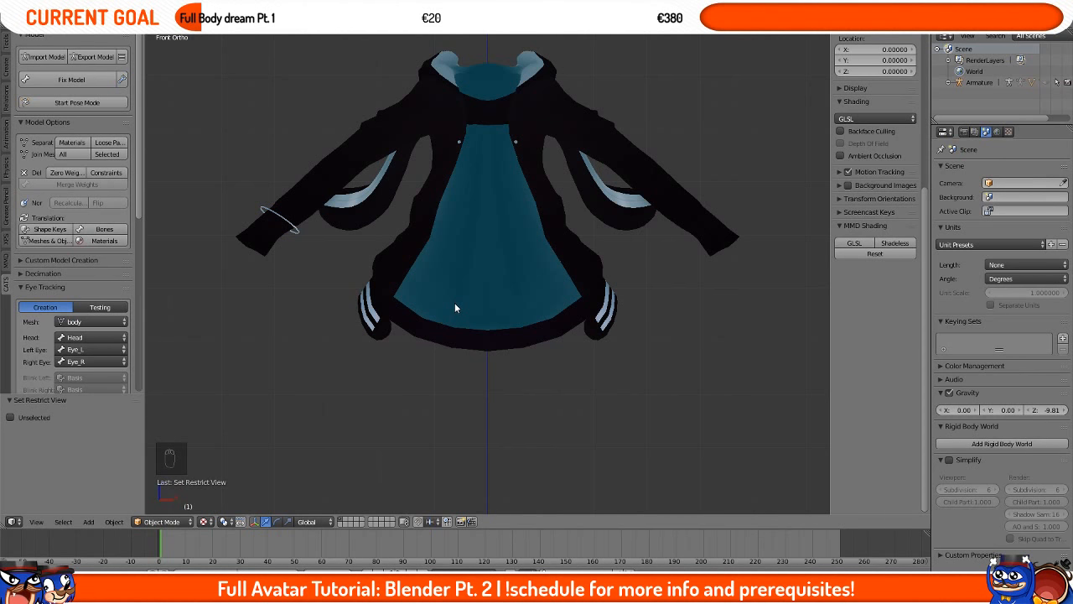
right_click(454, 303)
right_click(448, 318)
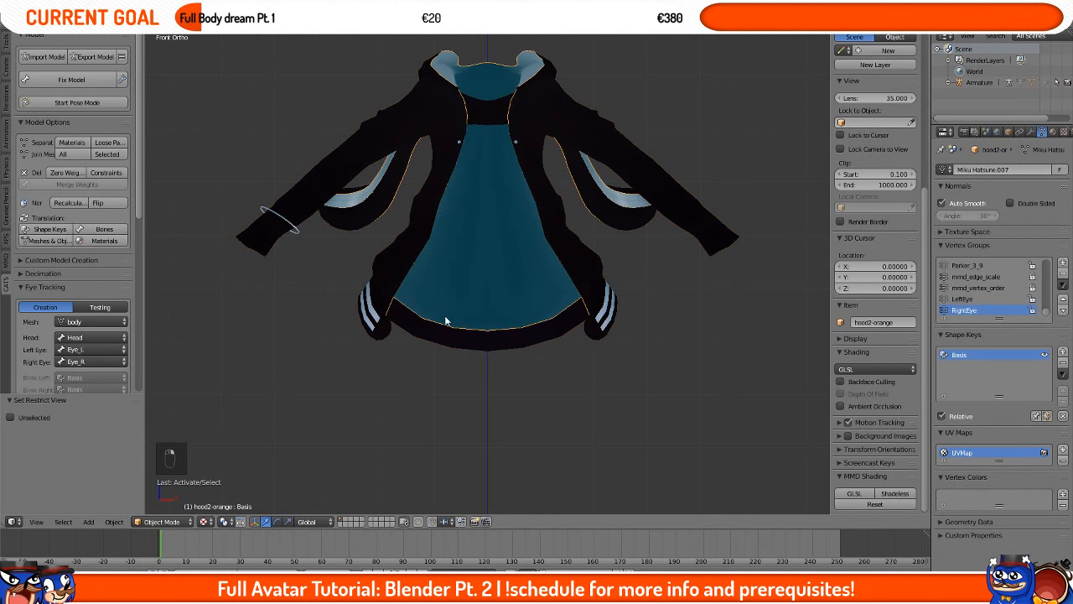
right_click(384, 312)
right_click(383, 312)
right_click(383, 312)
right_click(435, 293)
key(a)
key(a)
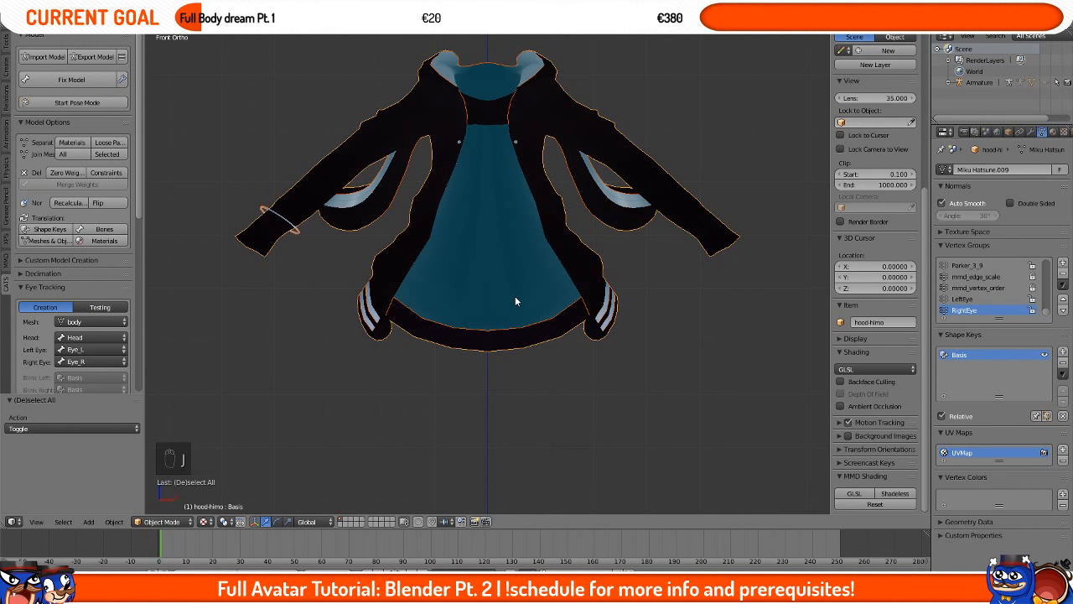
key(ctrl+j)
Step: Check that the joined jacket moves as one object by starting a move and cancelling it
key(g)
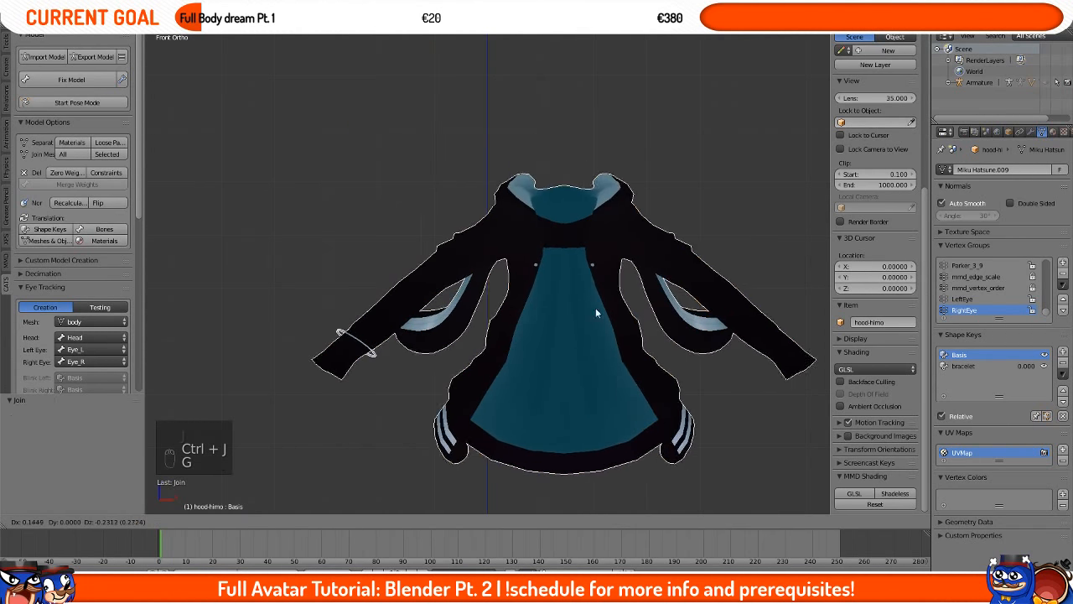
right_click(481, 147)
key(g)
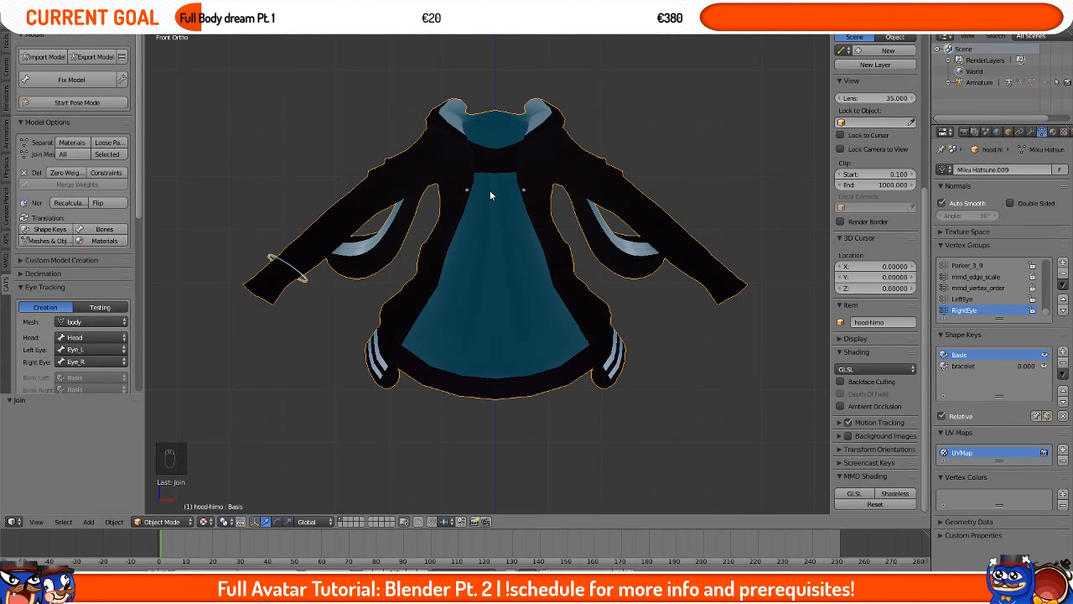
scroll(490, 191, up, 2)
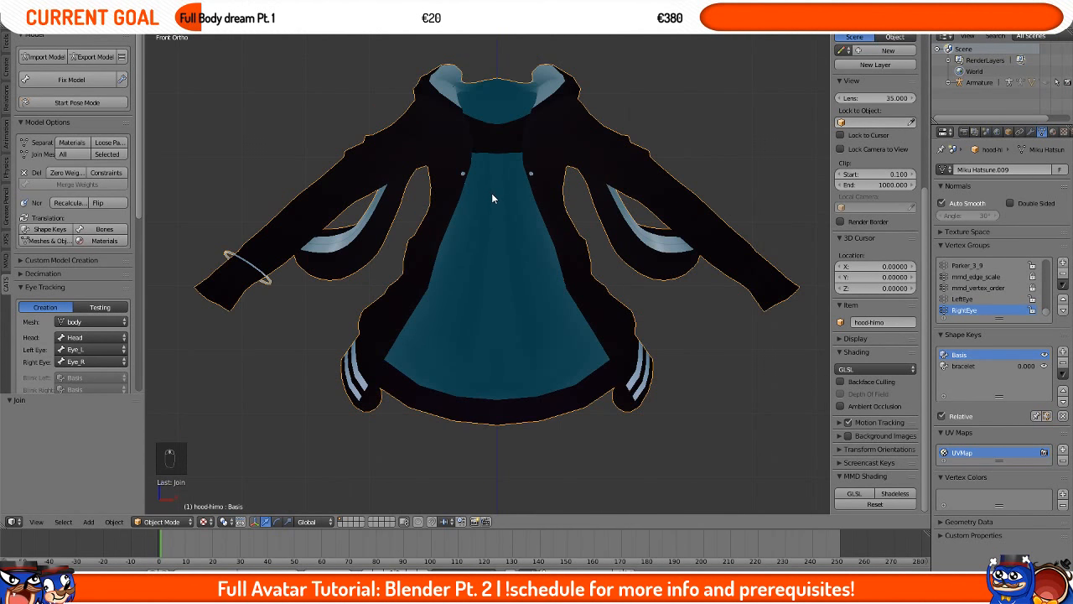
Step: Enter Edit Mode on the joined jacket, switch to front view, and toggle limiting selection to visible geometry
key(Tab)
mouse_move(618, 292)
middle_down()
mouse_move(740, 293)
mouse_move(609, 296)
middle_up()
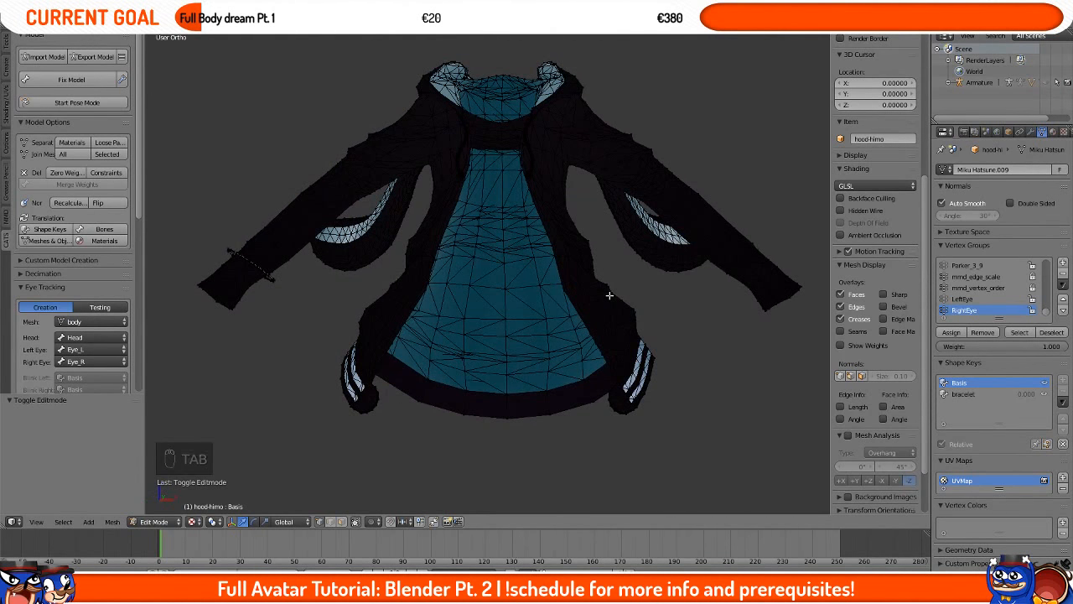
key(KP_1)
scroll(596, 296, up, 2)
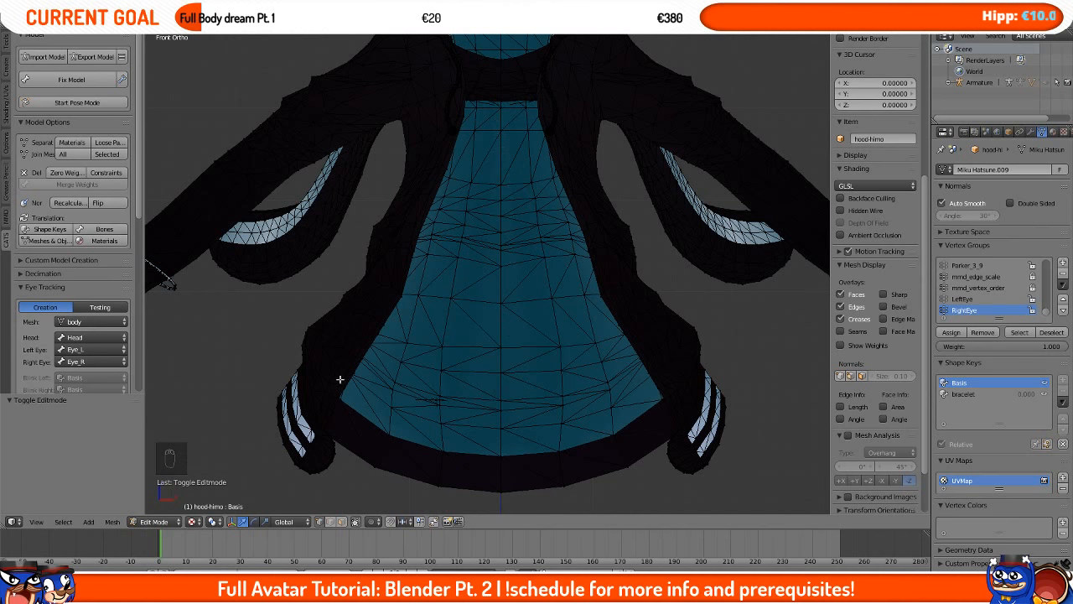
click(357, 521)
right_click(500, 274)
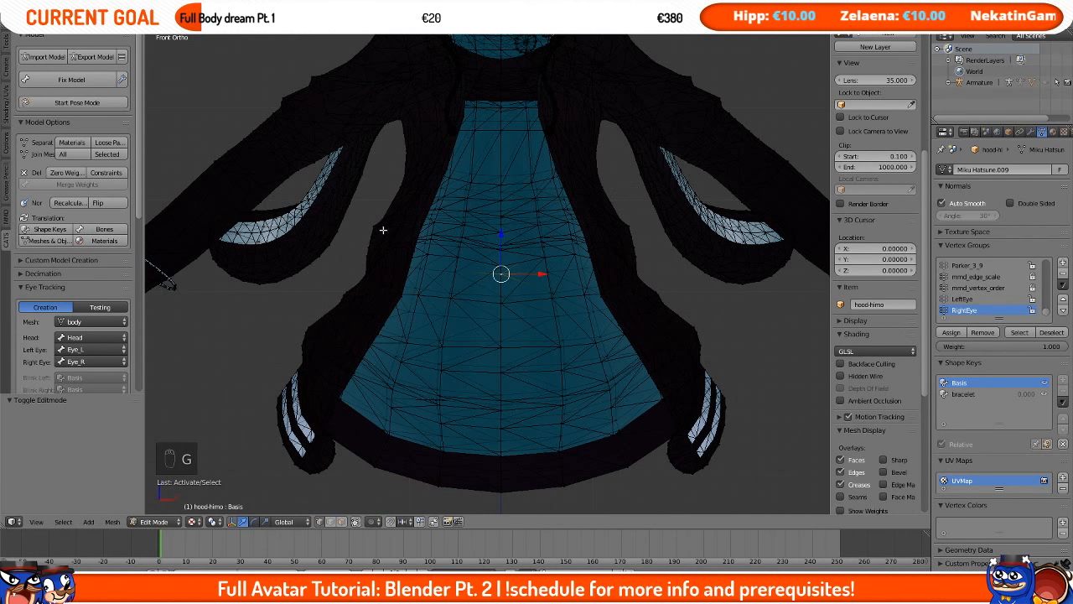
scroll(384, 231, down, 3)
scroll(384, 231, up, 3)
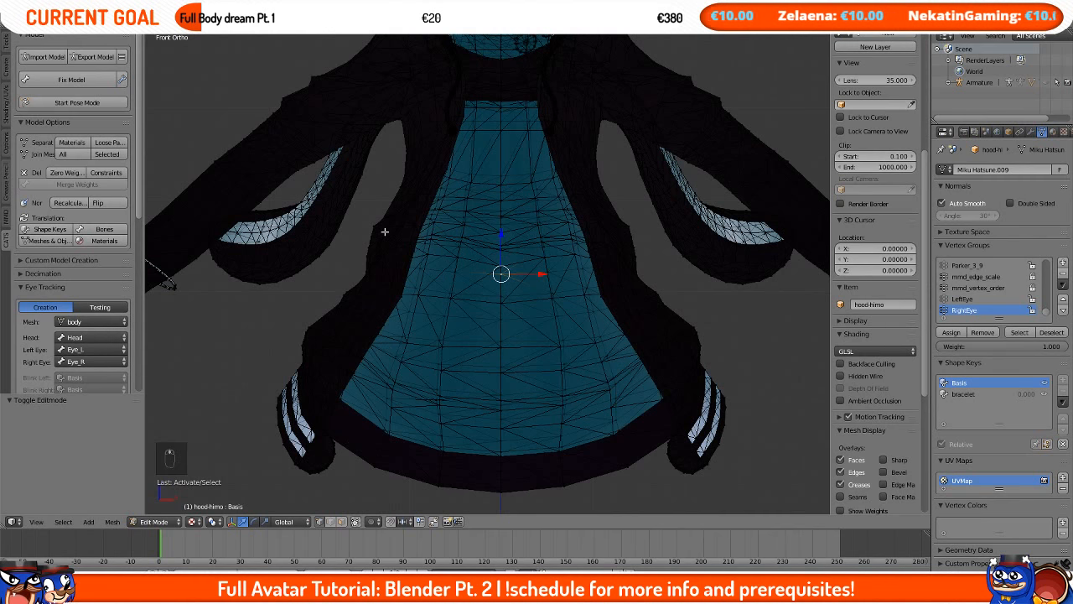
scroll(872, 336, down, 5)
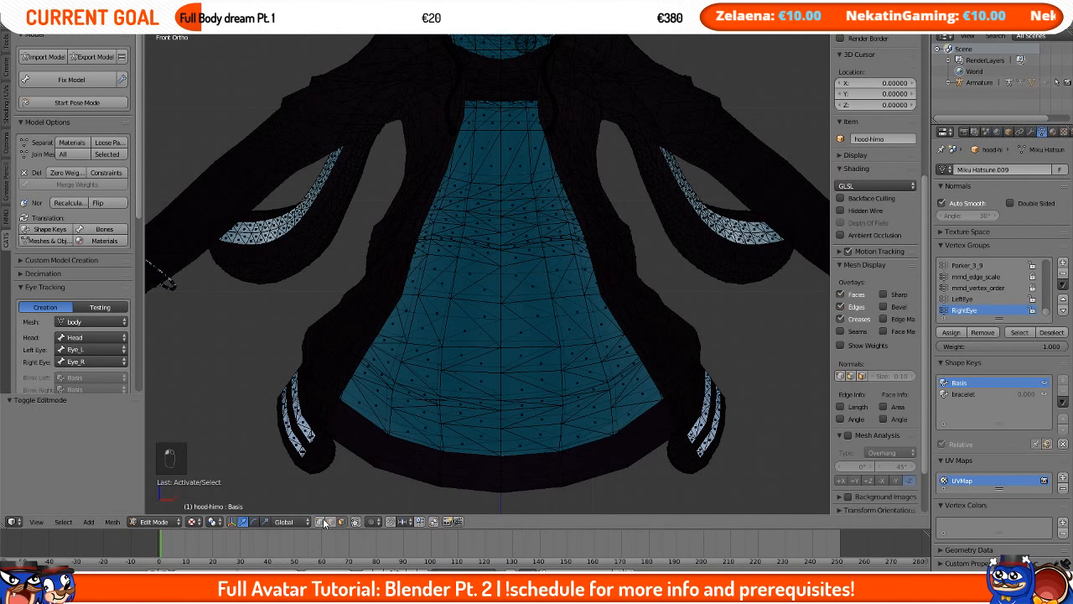
click(342, 522)
click(340, 521)
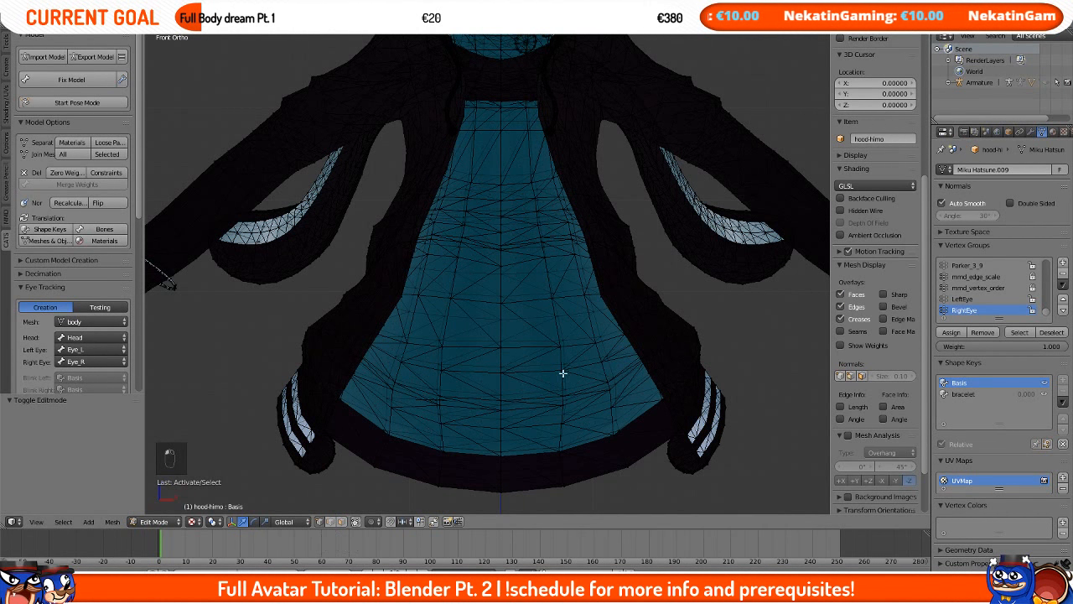
Step: Try moving individual vertices on the jacket's front panel, cancelling each move
right_click(508, 375)
key(g)
right_click(491, 383)
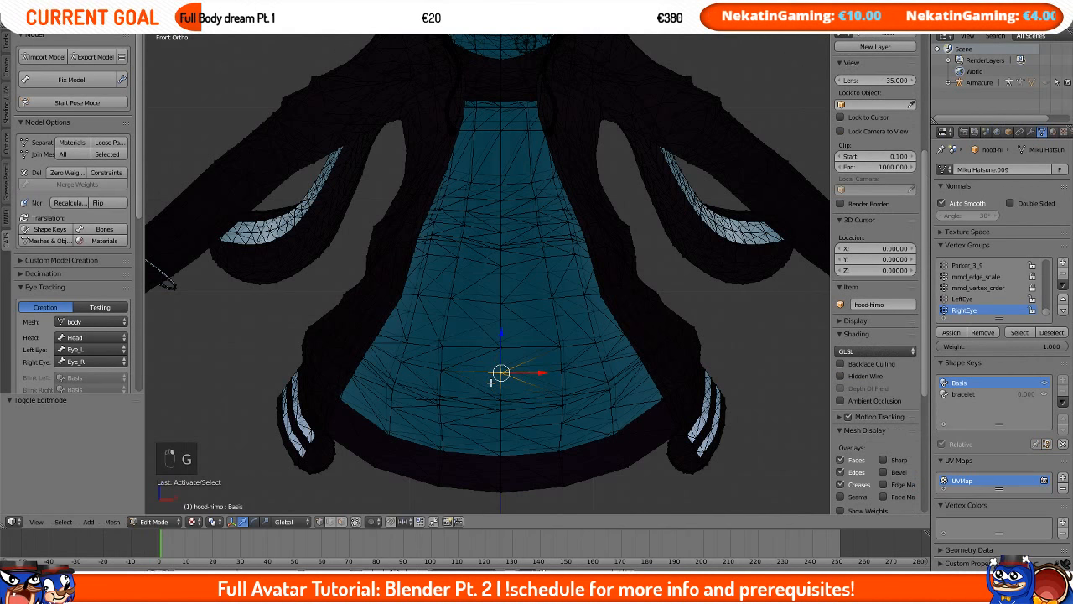
key(g)
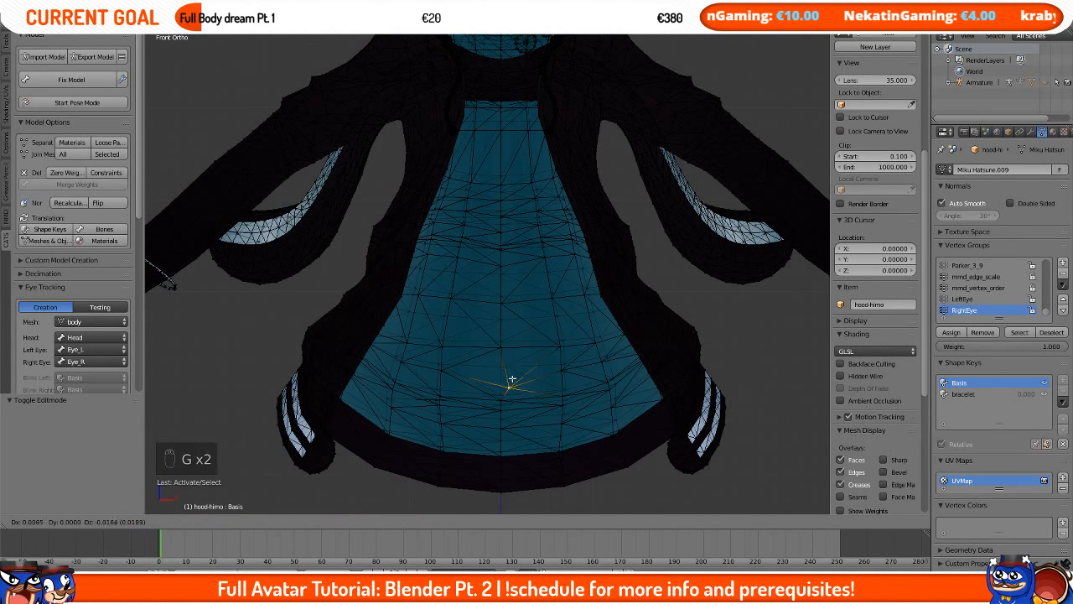
right_click(510, 356)
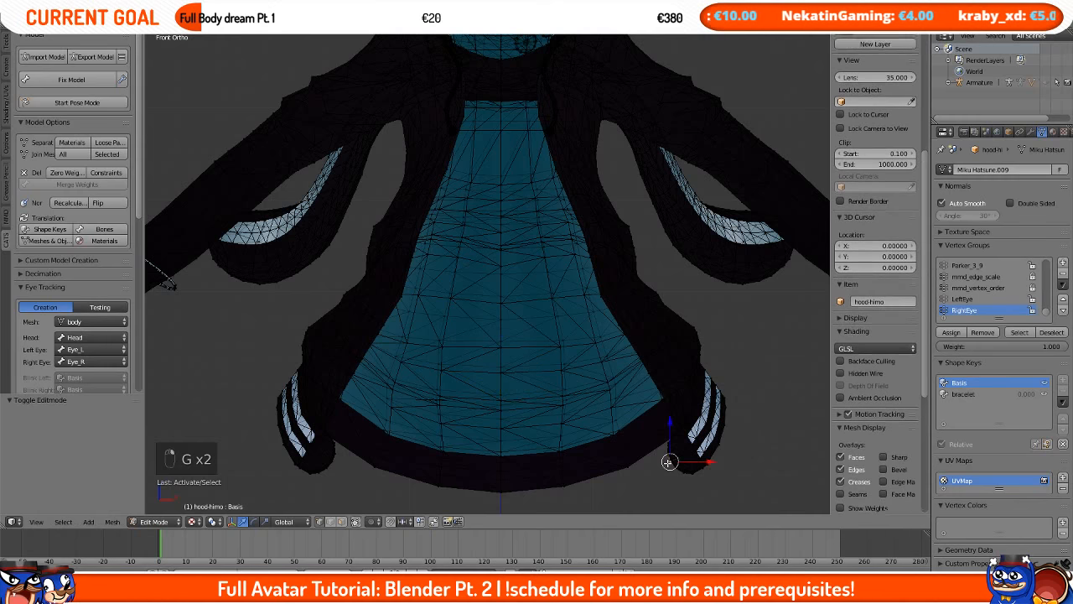
right_click(669, 460)
key(g)
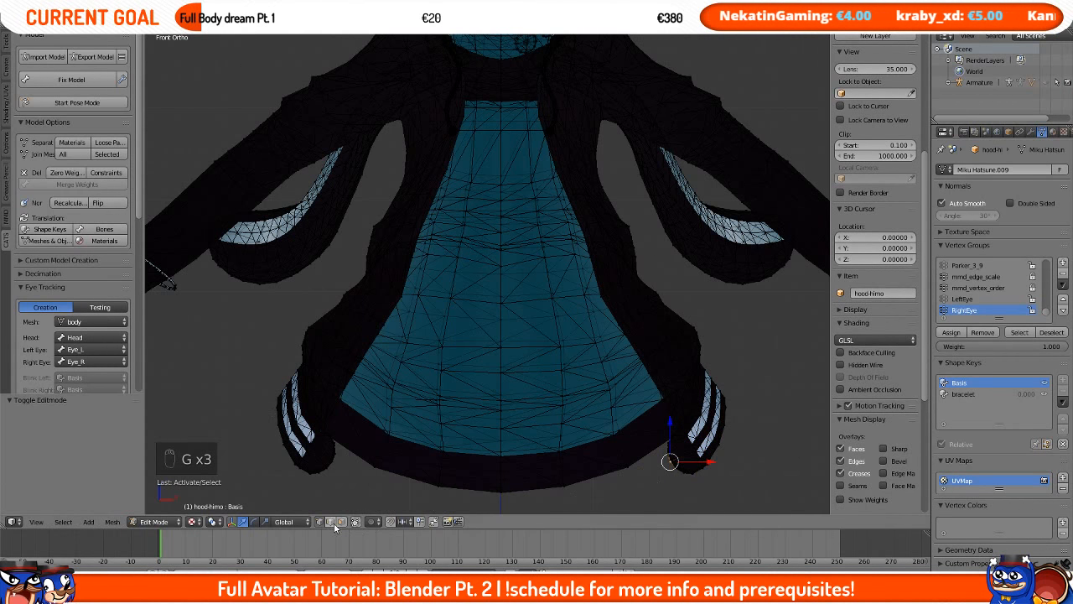
right_click(474, 379)
key(g)
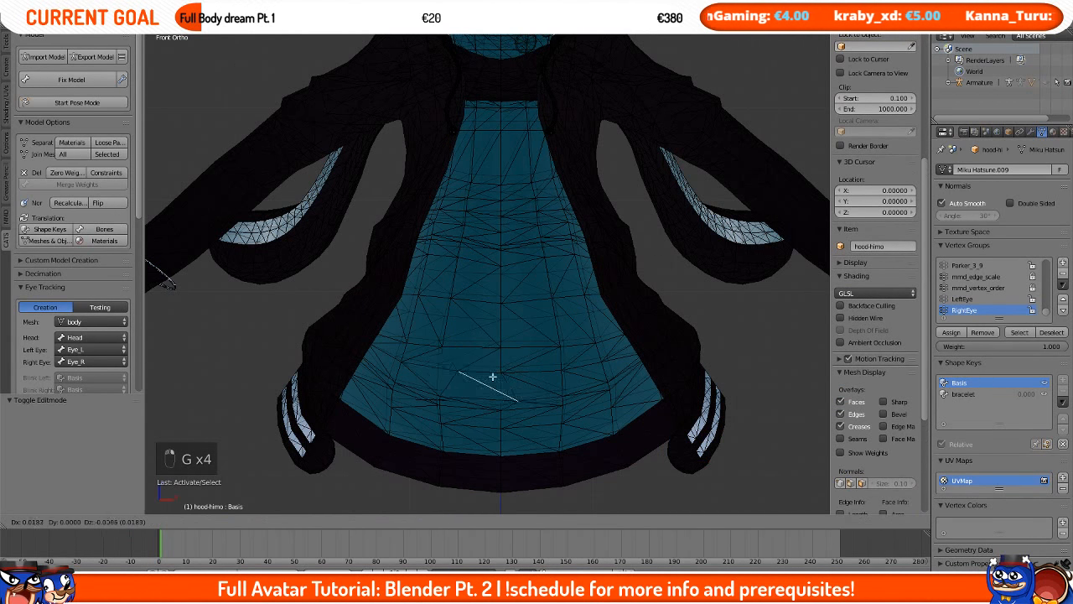
right_click(437, 376)
click(343, 521)
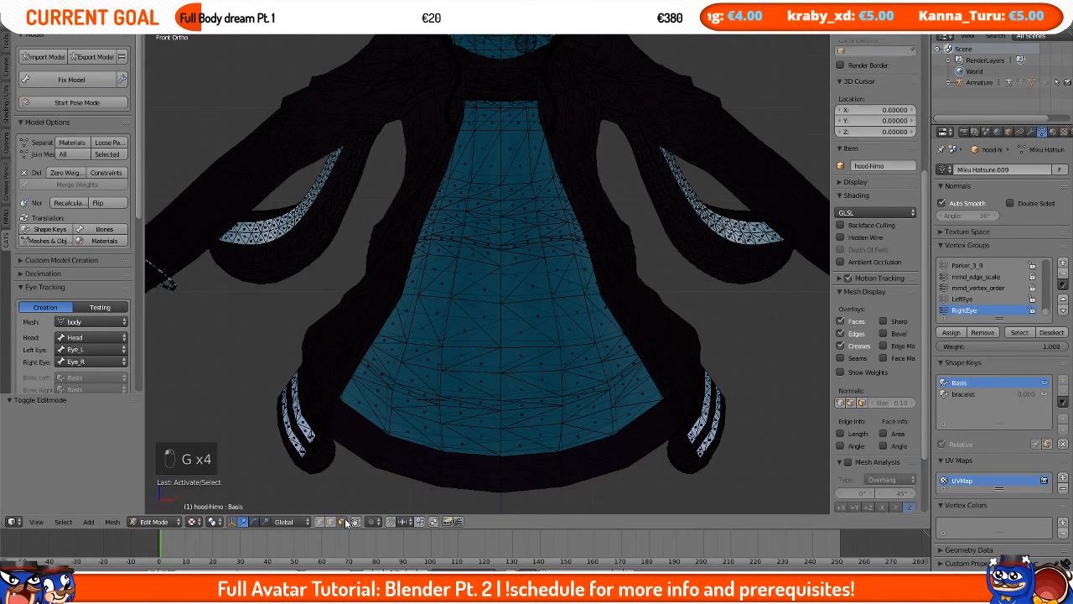
right_click(481, 363)
key(g)
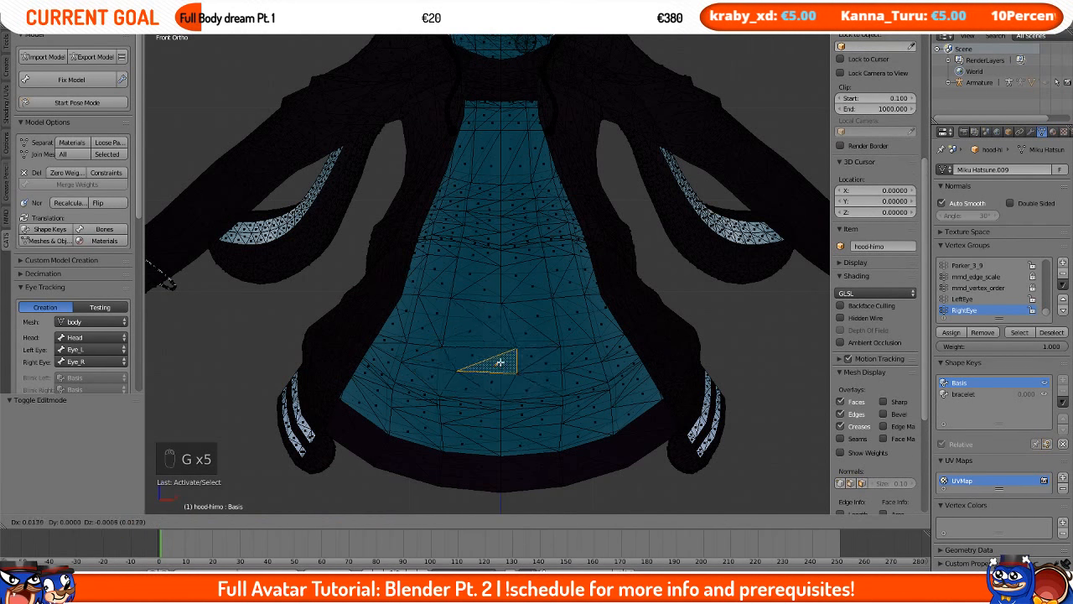
right_click(501, 364)
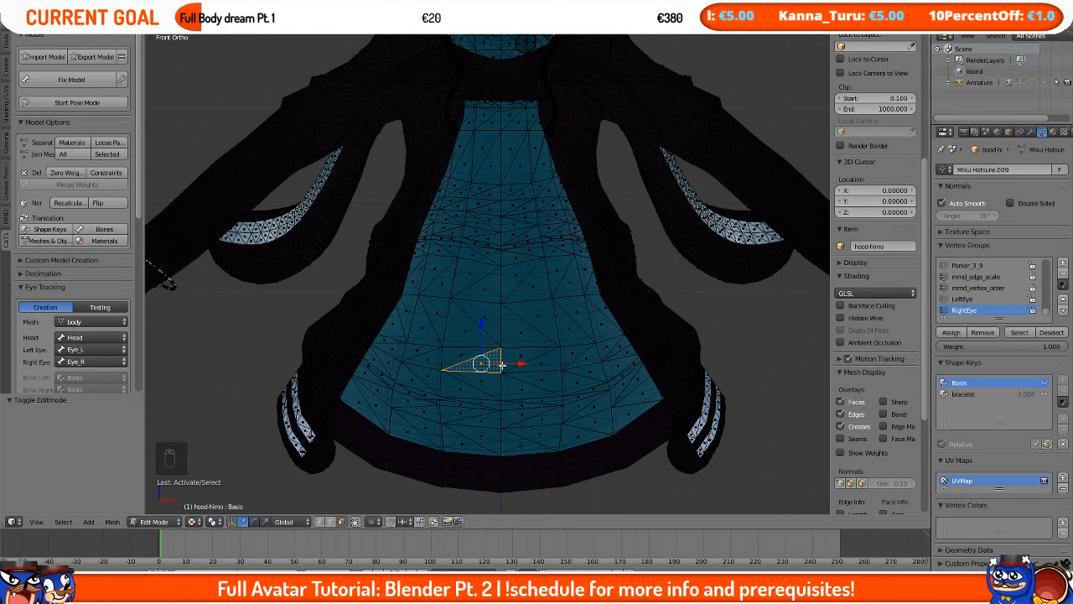
Step: Select a vertex on the jacket's lower hem and enable Proportional Editing
scroll(502, 363, up, 3)
scroll(457, 379, down, 4)
scroll(457, 379, up, 1)
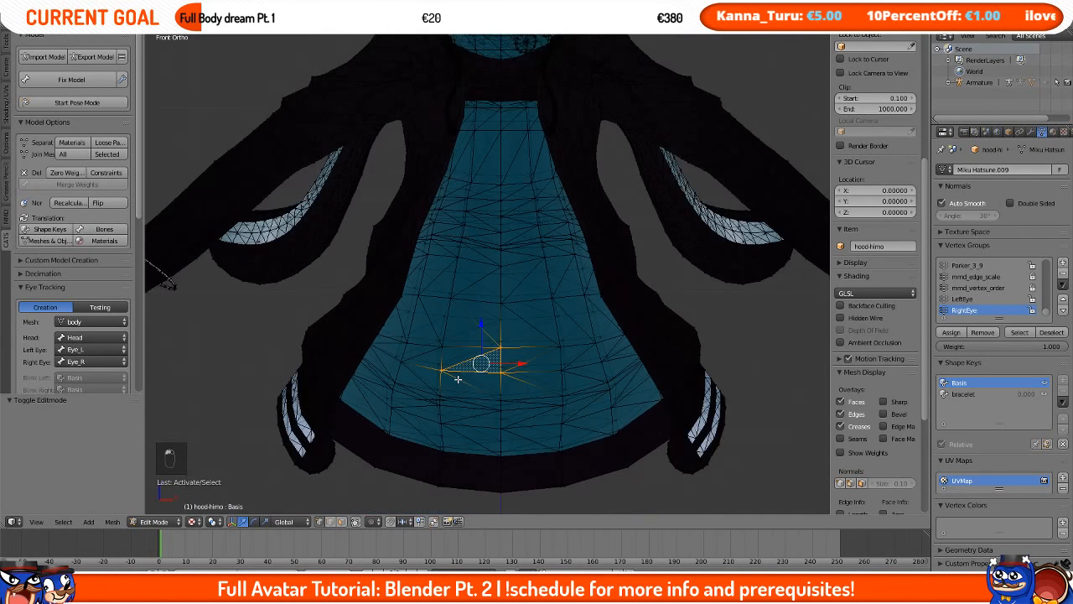
middle_drag(334, 484, 371, 470)
scroll(371, 470, up, 4)
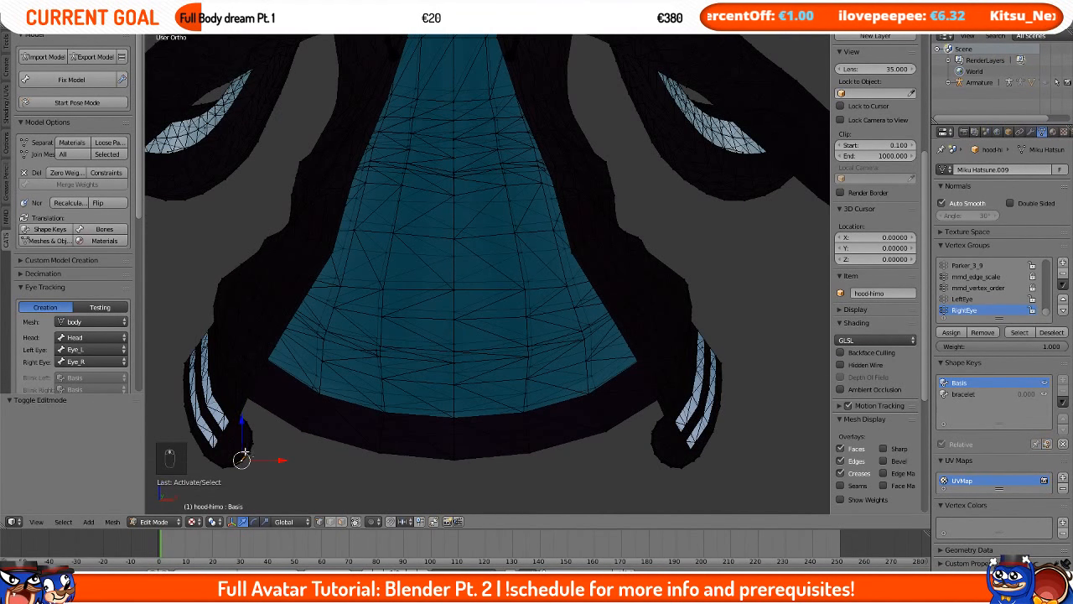
shift+right_click(660, 461)
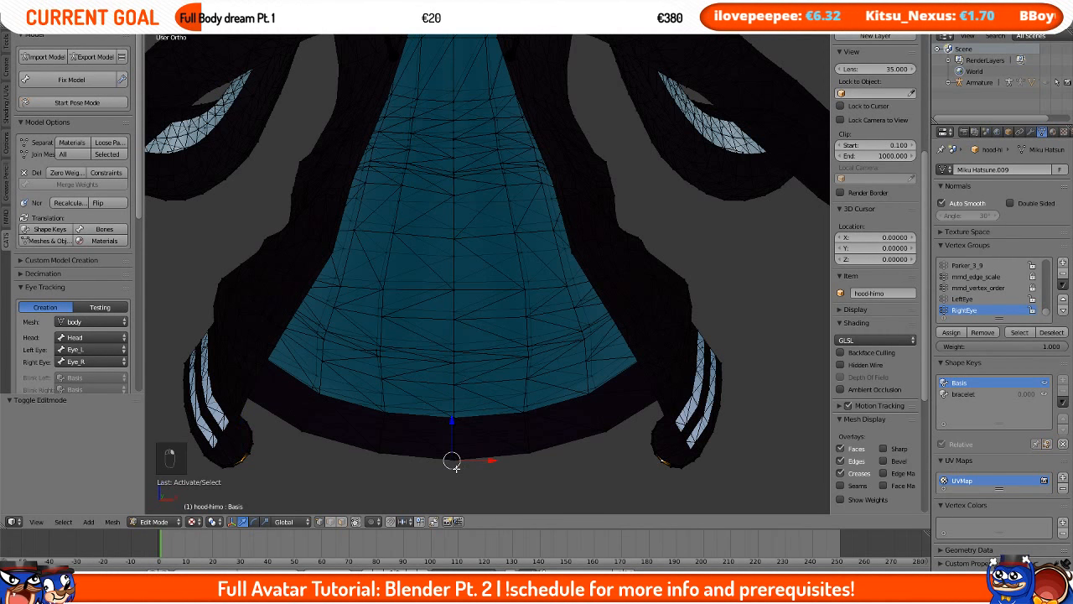
click(374, 522)
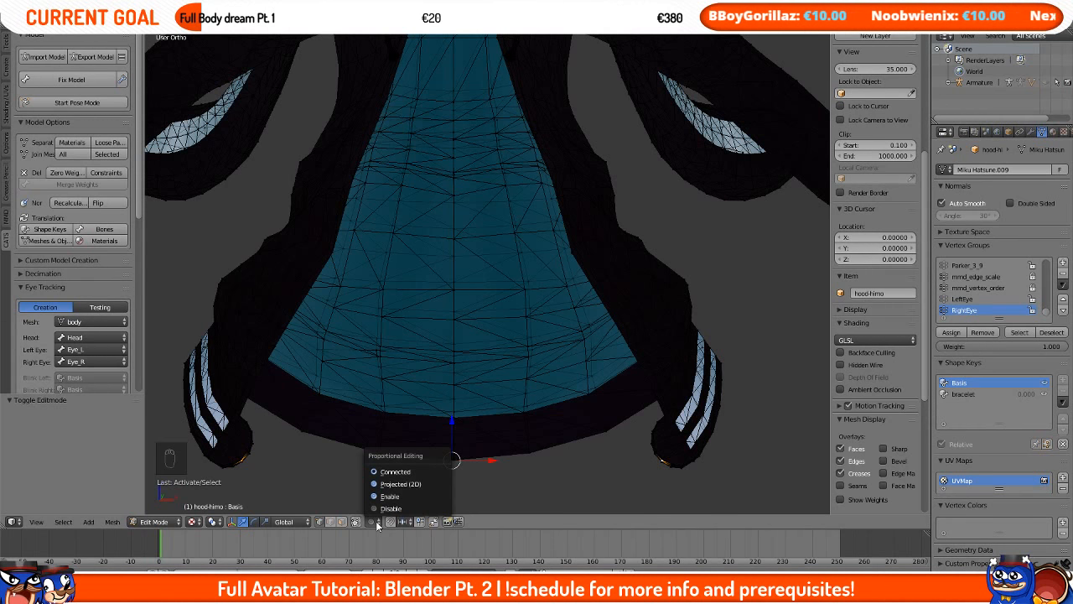
click(417, 496)
Step: Try scaling the hem vertex along X with proportional falloff, adjusting the falloff size and cancelling each scale
scroll(570, 330, down, 2)
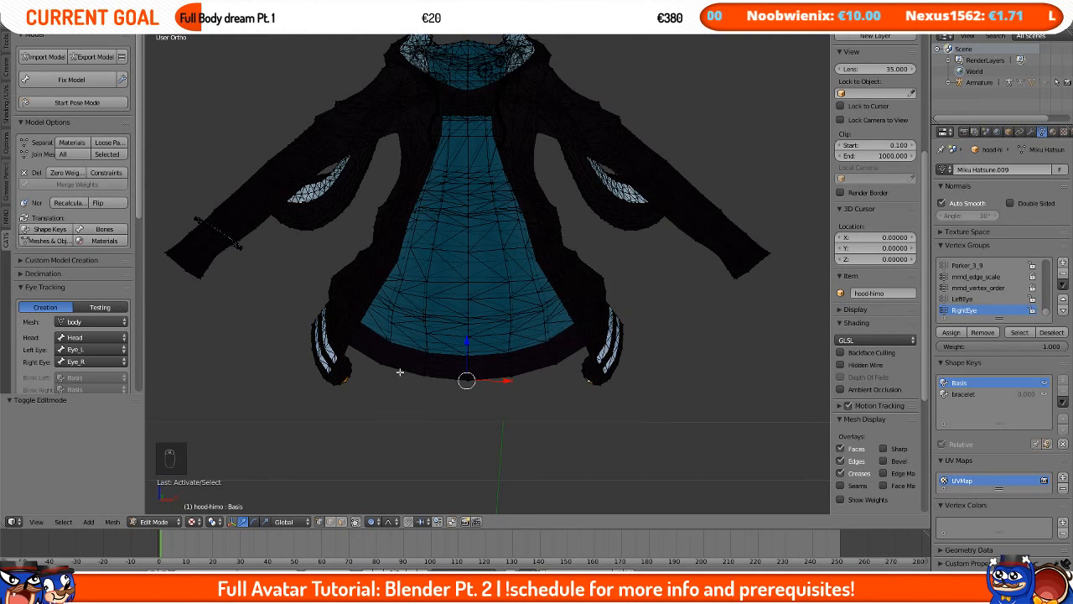
key(s)
key(x)
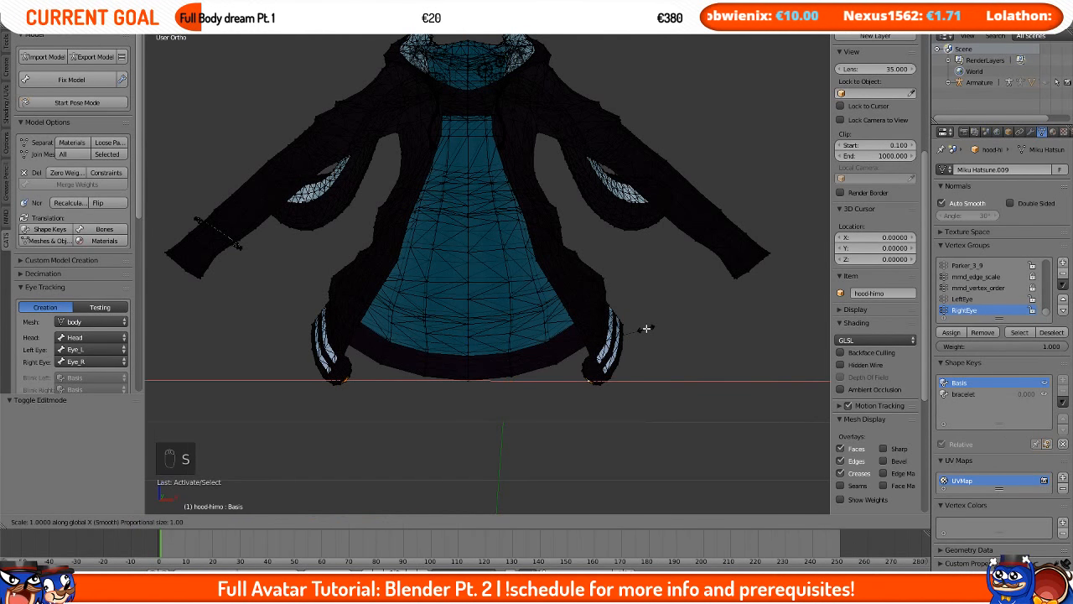
key(s)
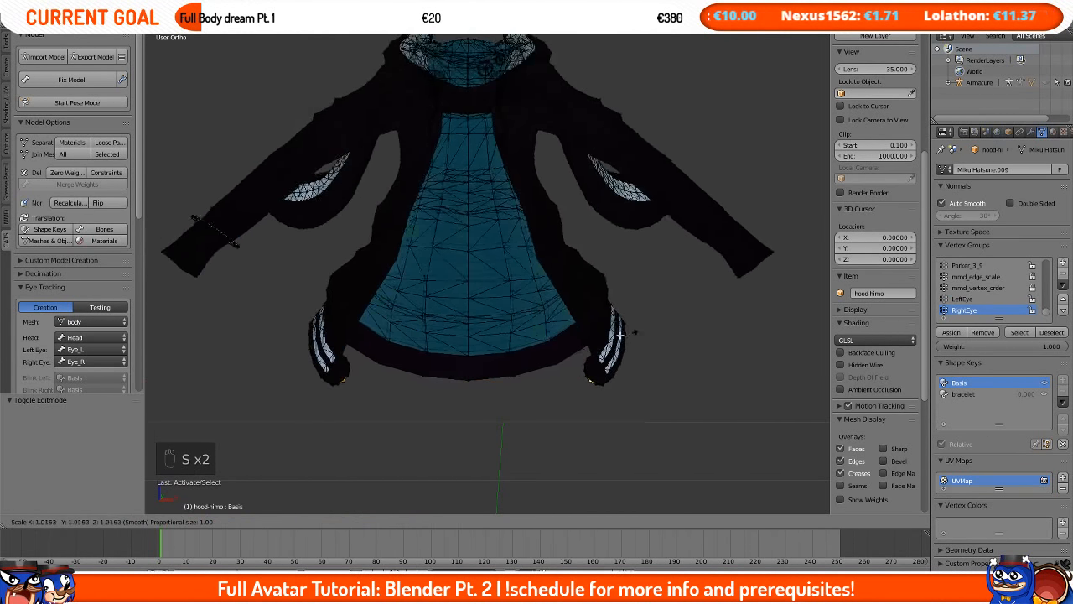
right_click(543, 320)
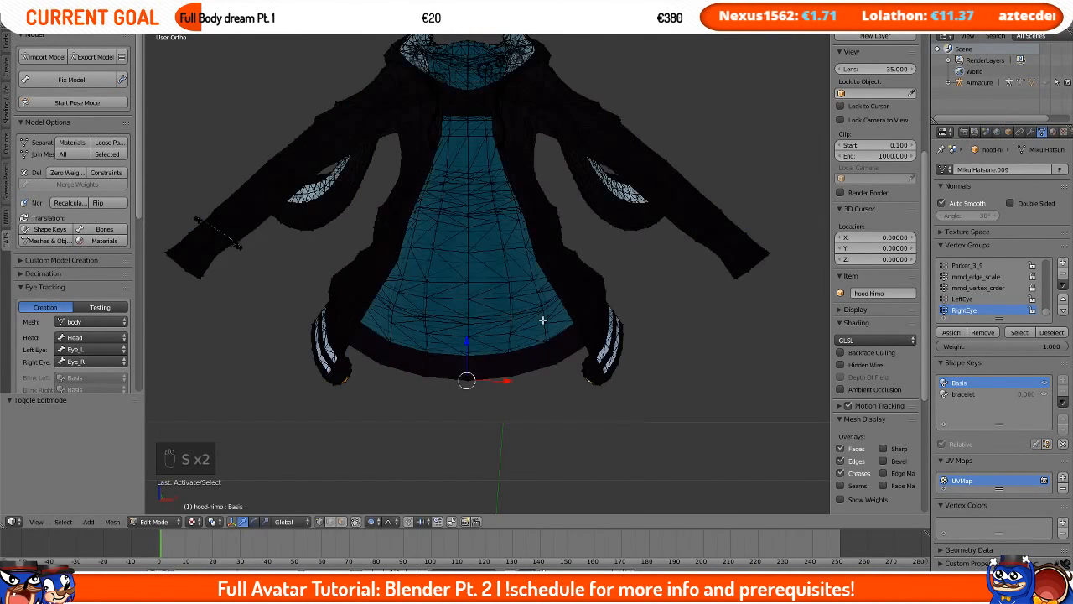
scroll(561, 318, down, 4)
key(s)
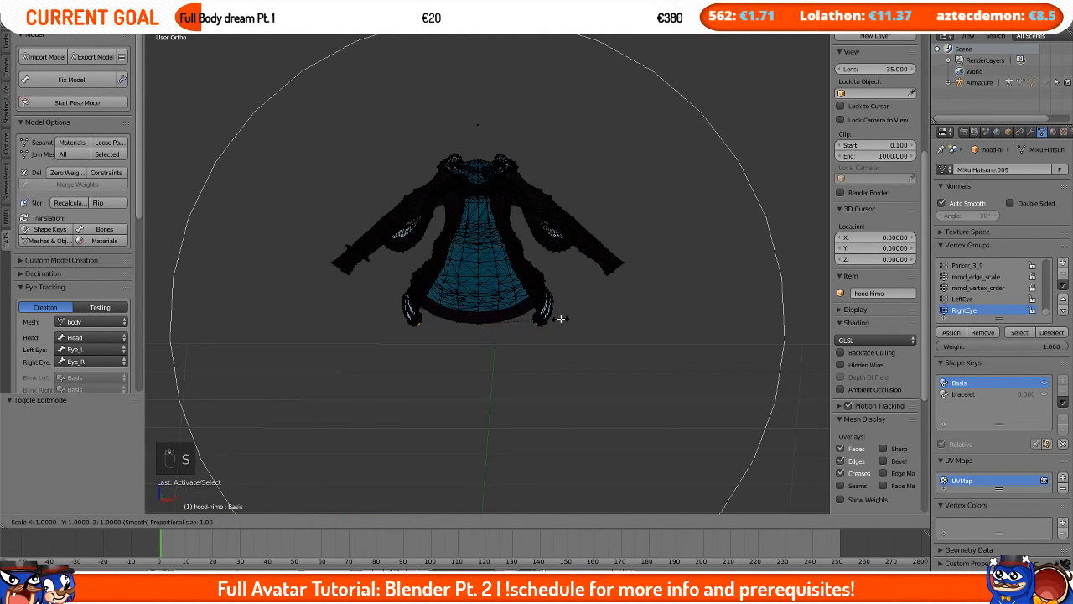
right_click(561, 319)
scroll(561, 318, up, 5)
key(s)
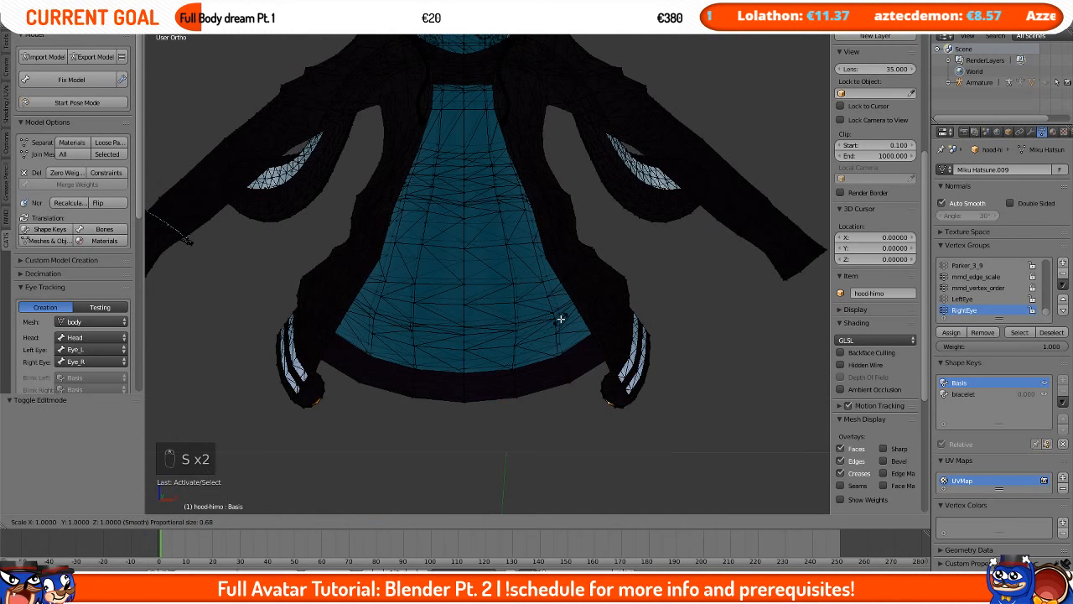
scroll(561, 319, up, 20)
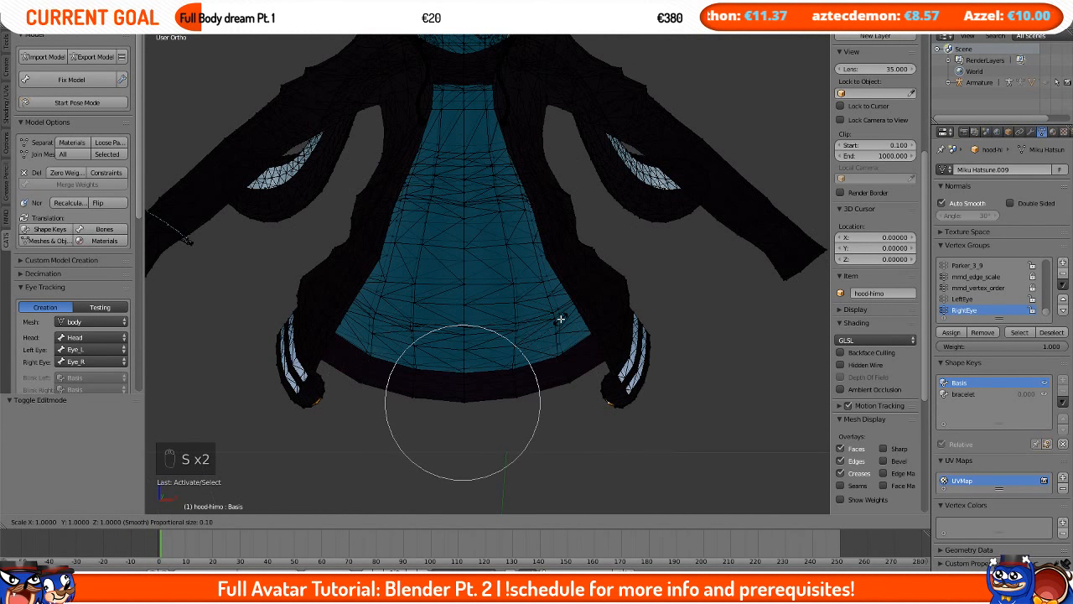
key(x)
right_click(561, 318)
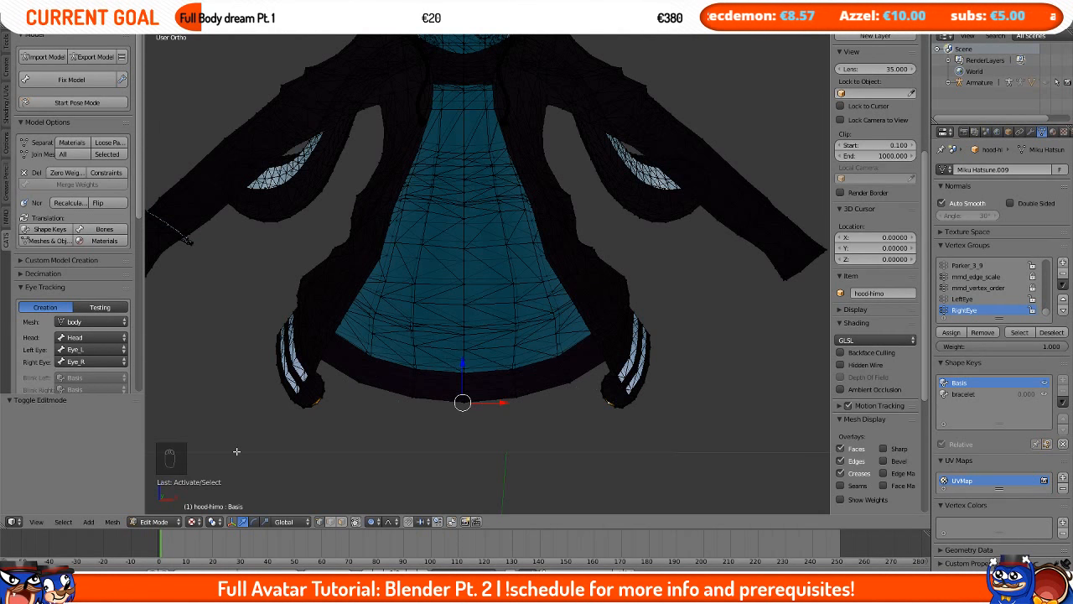
Step: Open the pivot point options to choose the transform pivot
click(214, 522)
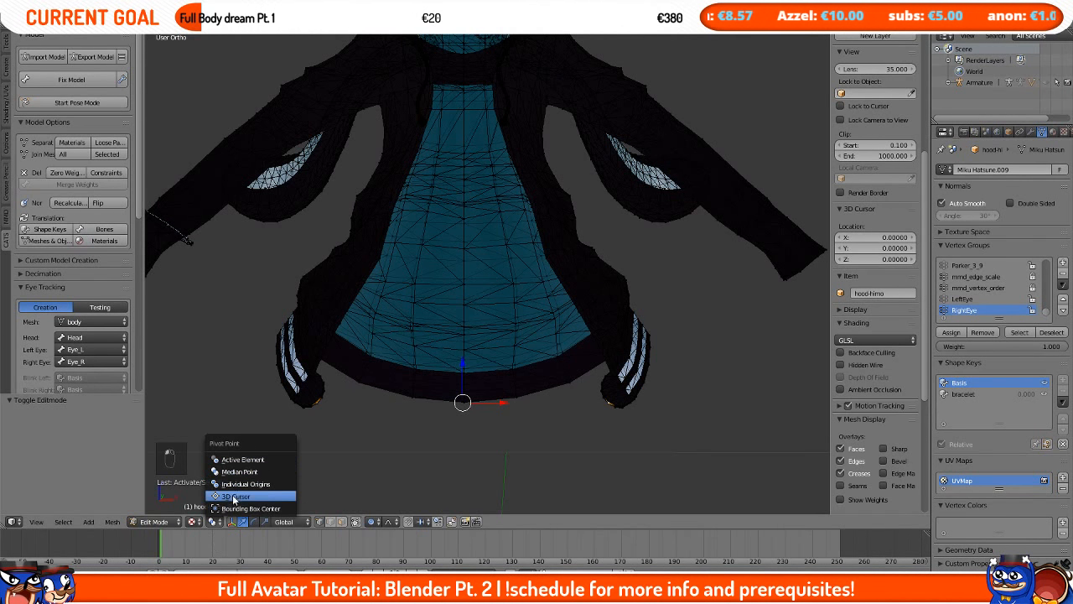
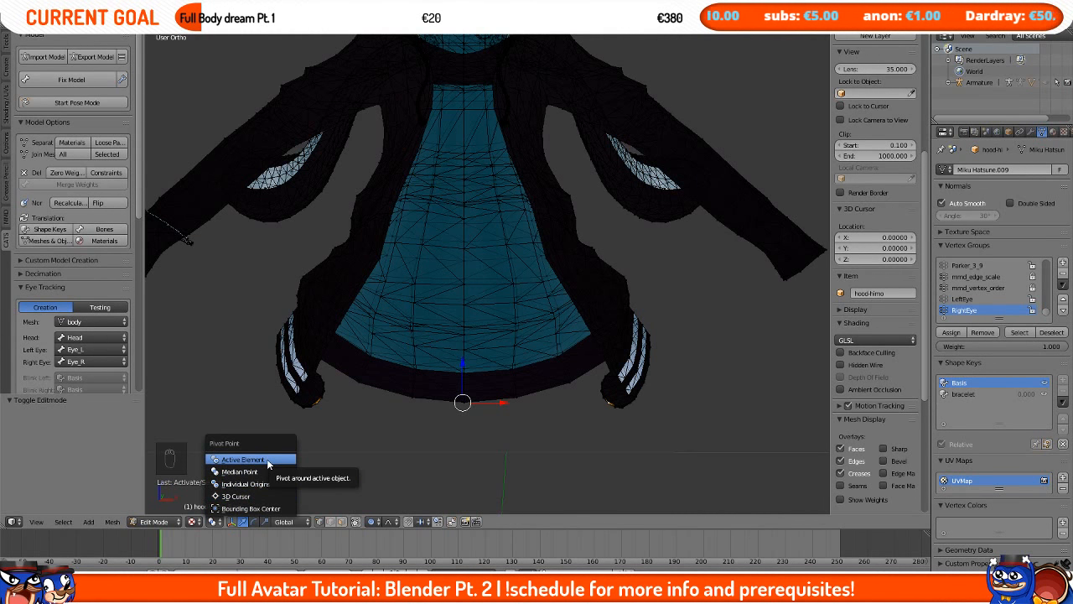
Step: Switch the pivot point to Active Element and back to Median Point
click(252, 460)
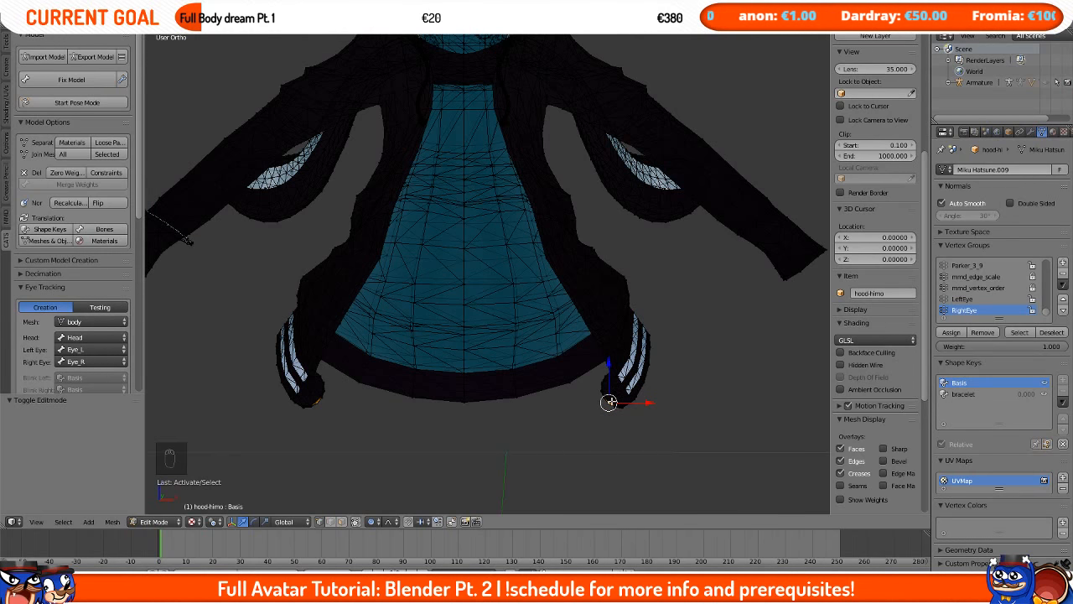
click(214, 522)
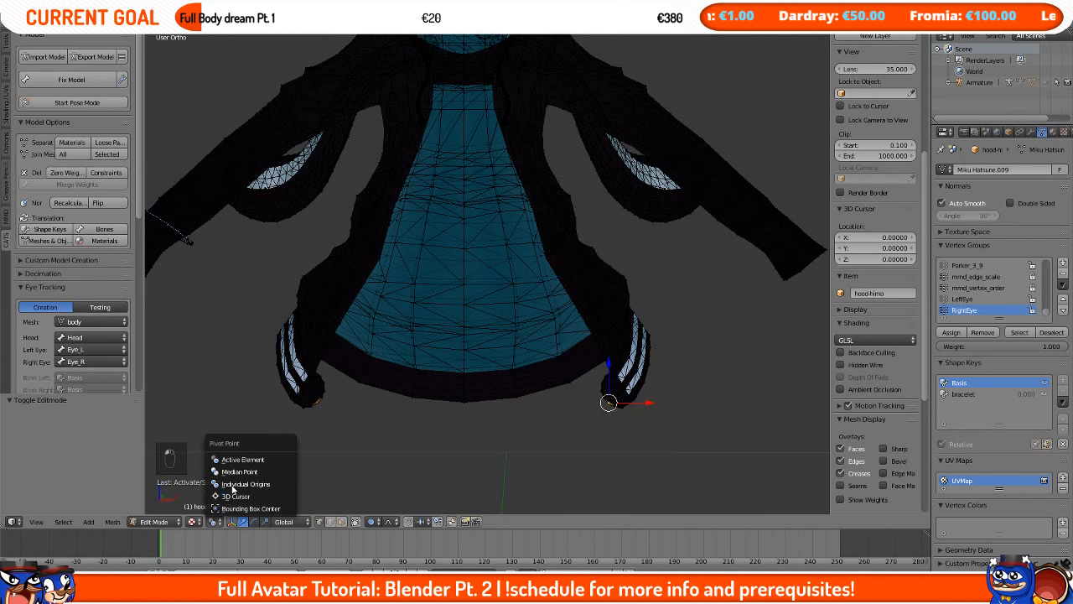
click(235, 471)
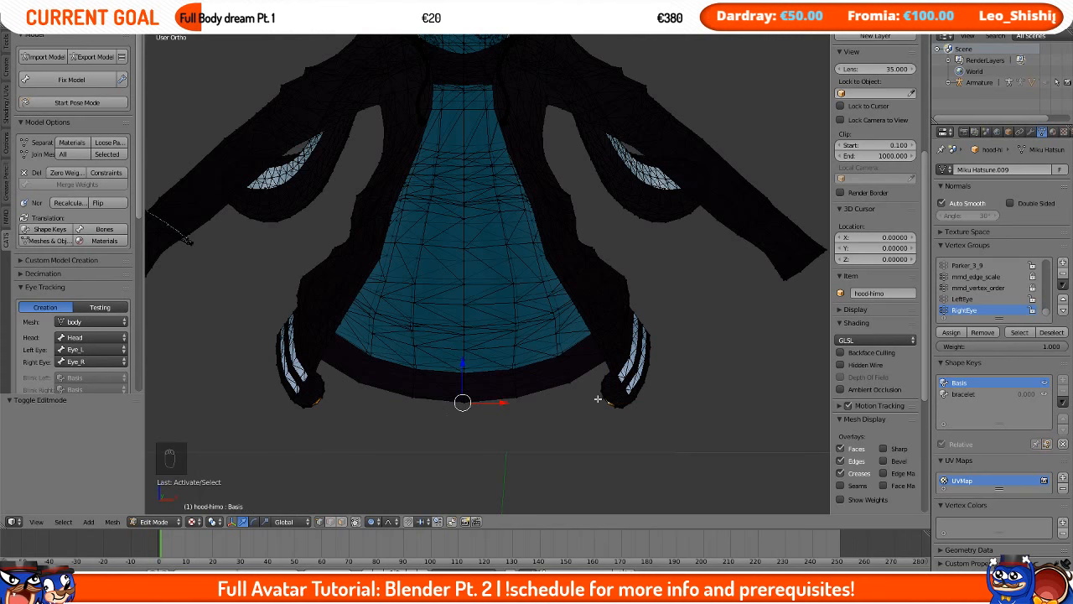
Step: Set the pivot point to 3D Cursor and place the 3D cursor near the hoodie's lower centre
click(214, 521)
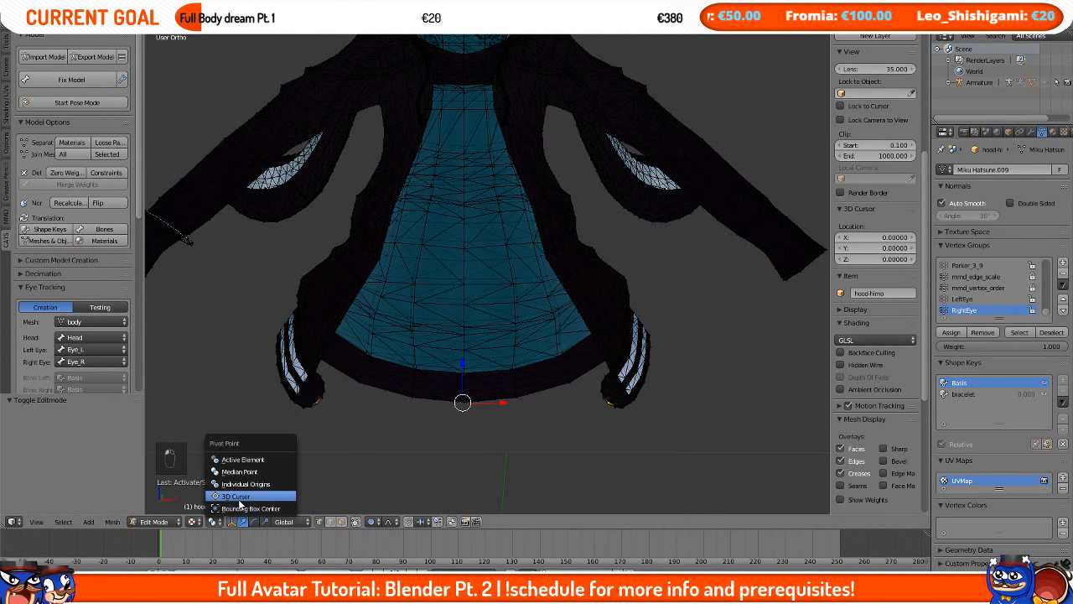
click(239, 499)
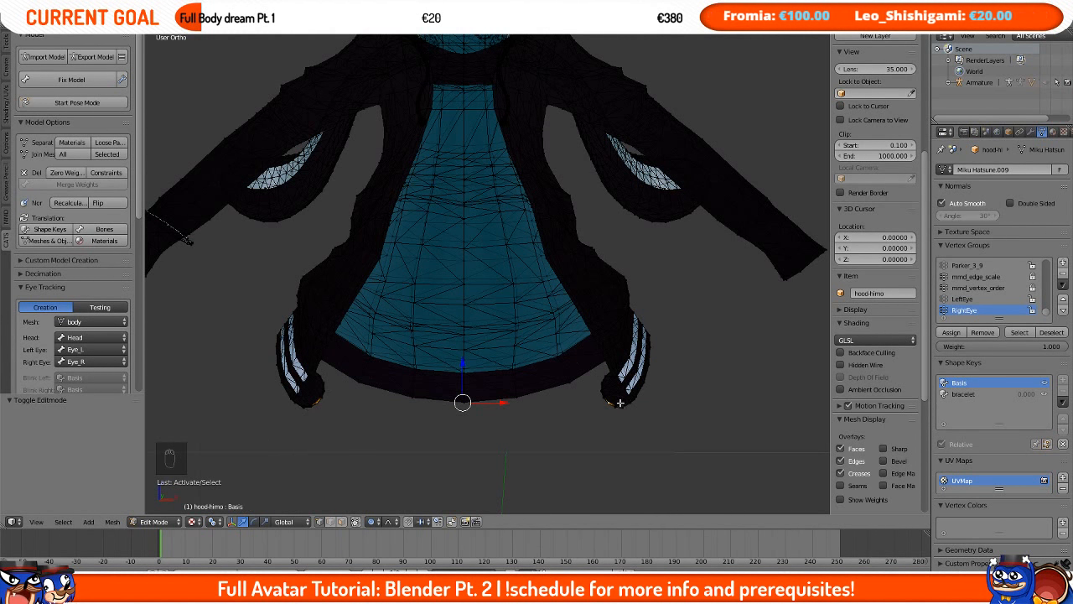
click(214, 521)
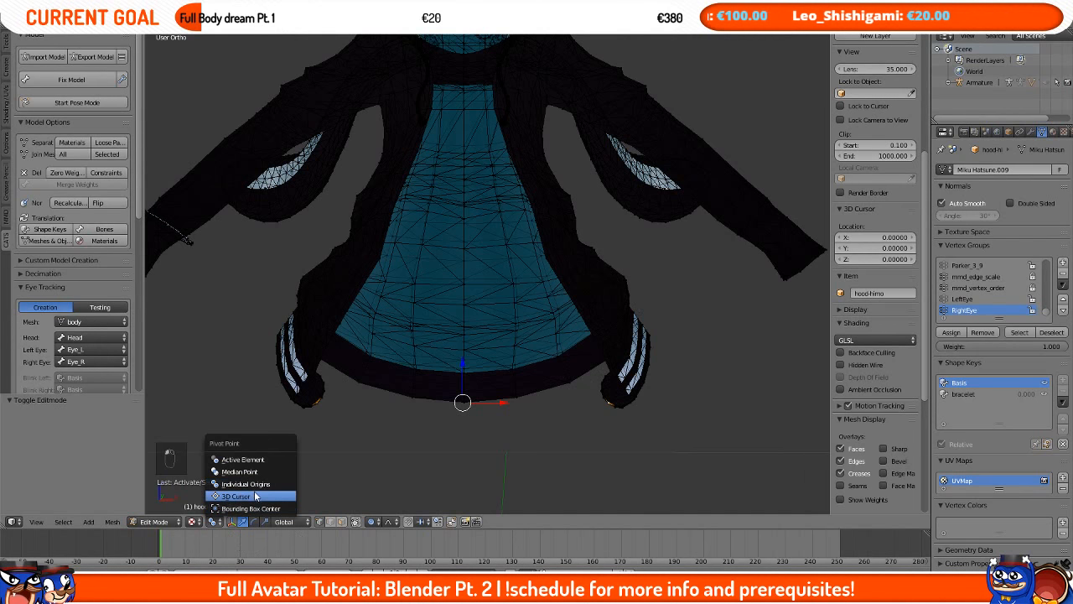
click(257, 497)
scroll(402, 462, down, 7)
click(651, 259)
click(423, 379)
click(708, 299)
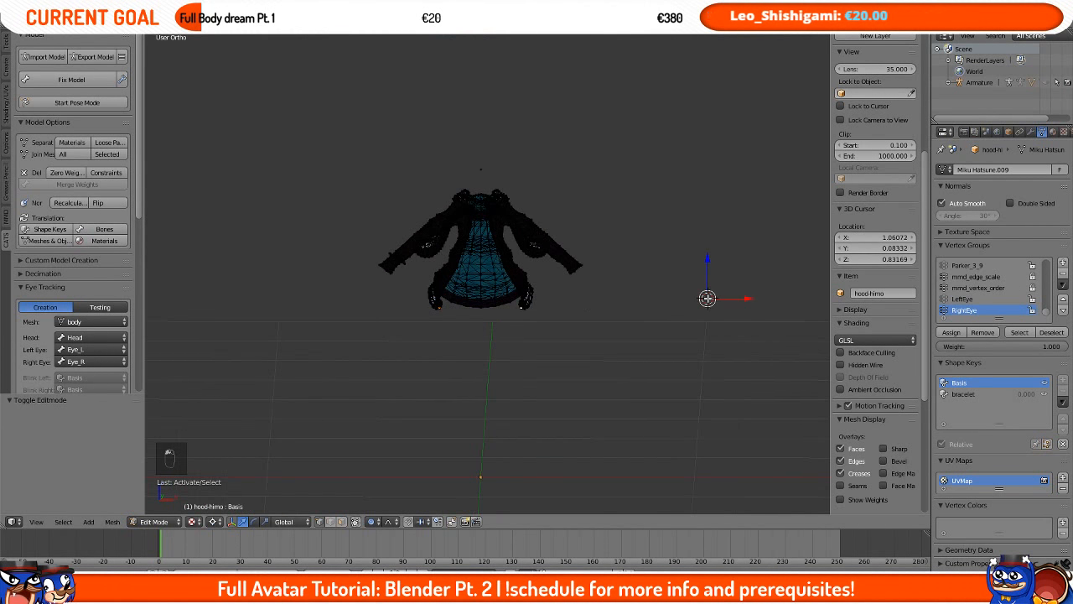
click(449, 377)
click(494, 388)
scroll(494, 388, up, 6)
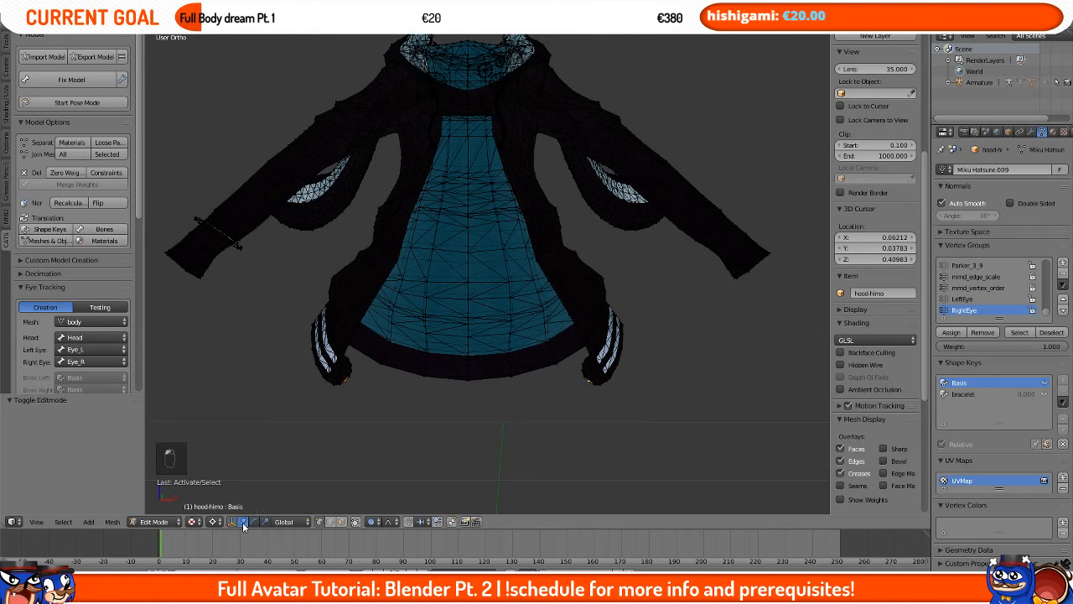
Step: Switch the pivot point to Bounding Box Center, then back to Median Point
click(216, 522)
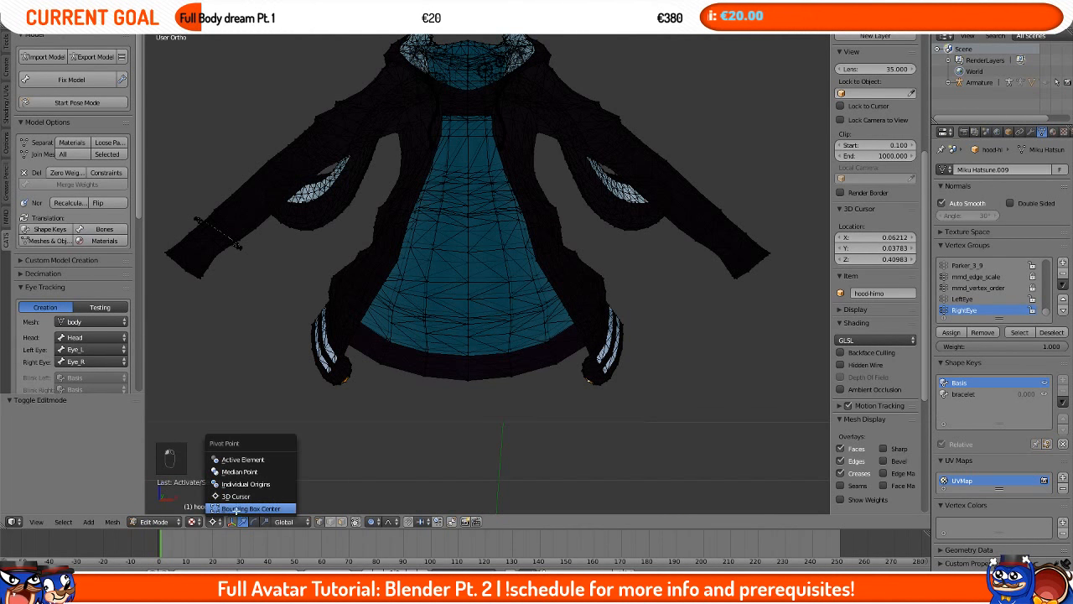
click(237, 509)
scroll(570, 288, down, 7)
scroll(572, 287, up, 5)
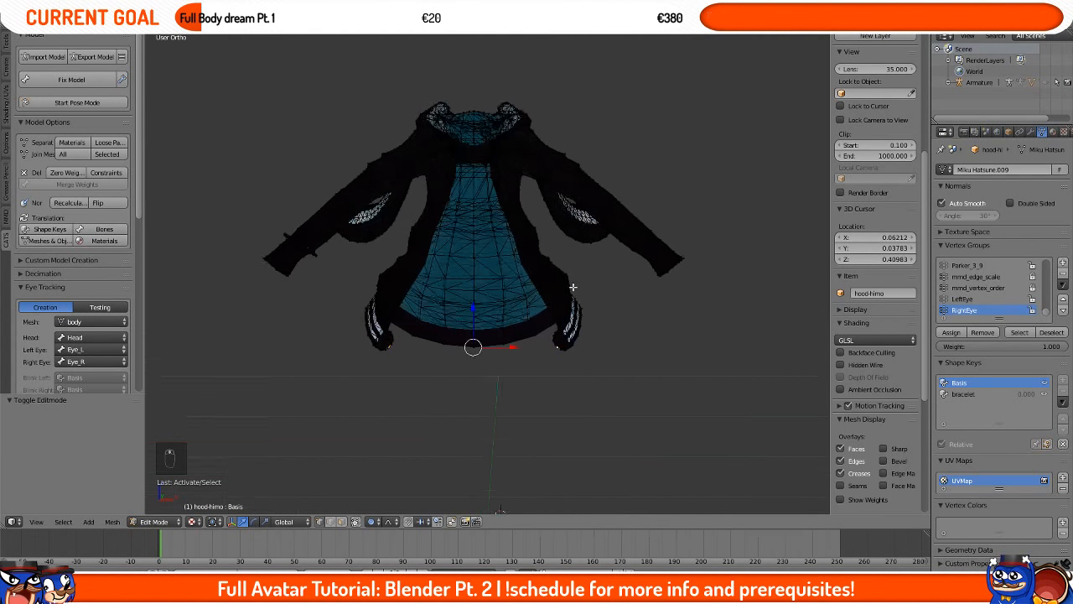
scroll(572, 286, up, 3)
click(216, 521)
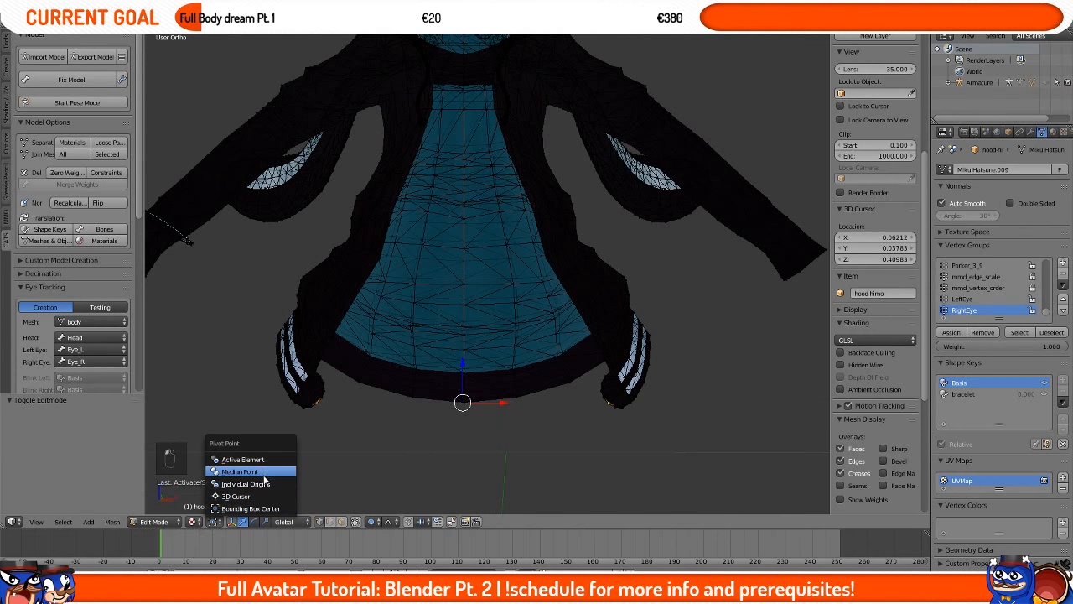
click(266, 473)
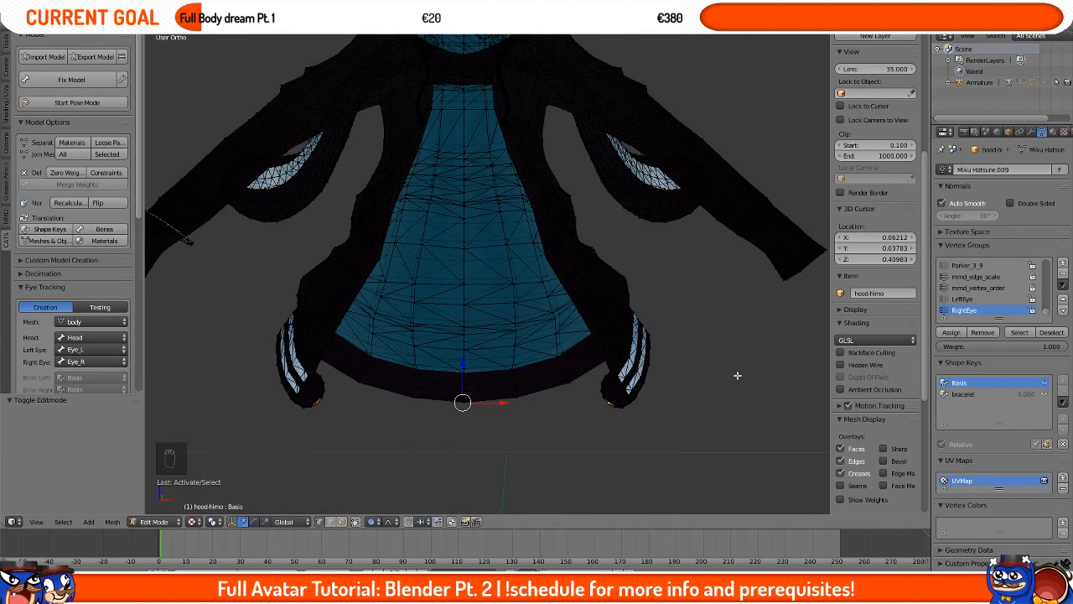
key(s)
key(x)
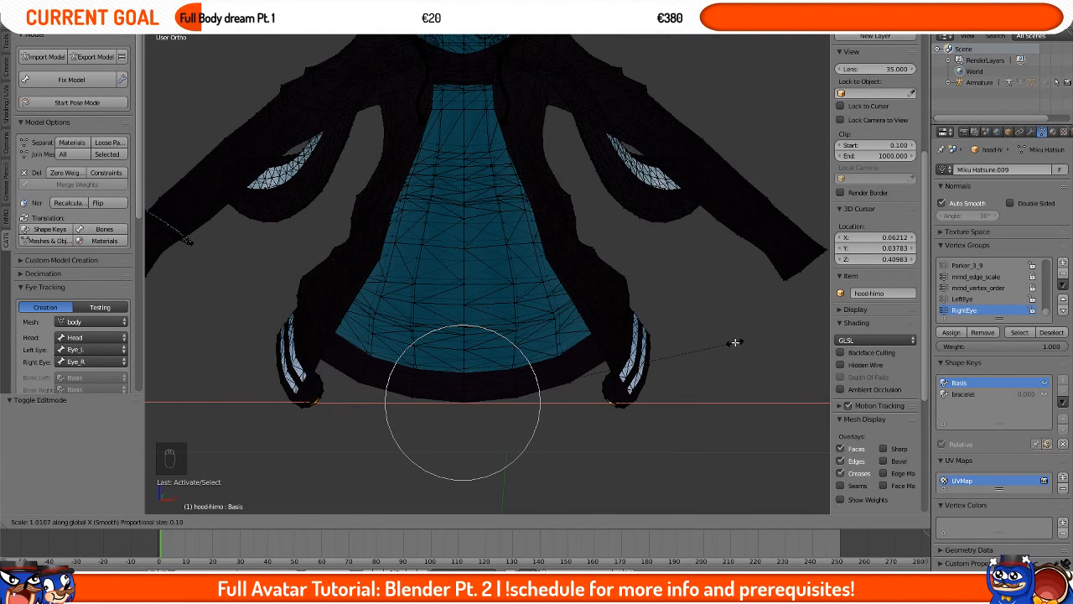
scroll(675, 359, down, 7)
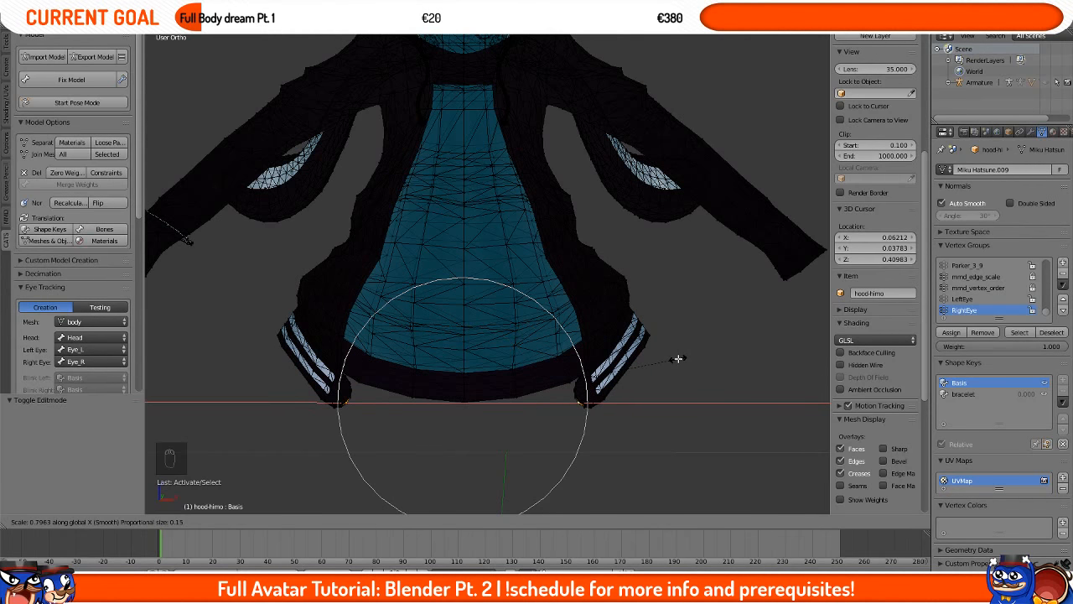
scroll(650, 359, down, 2)
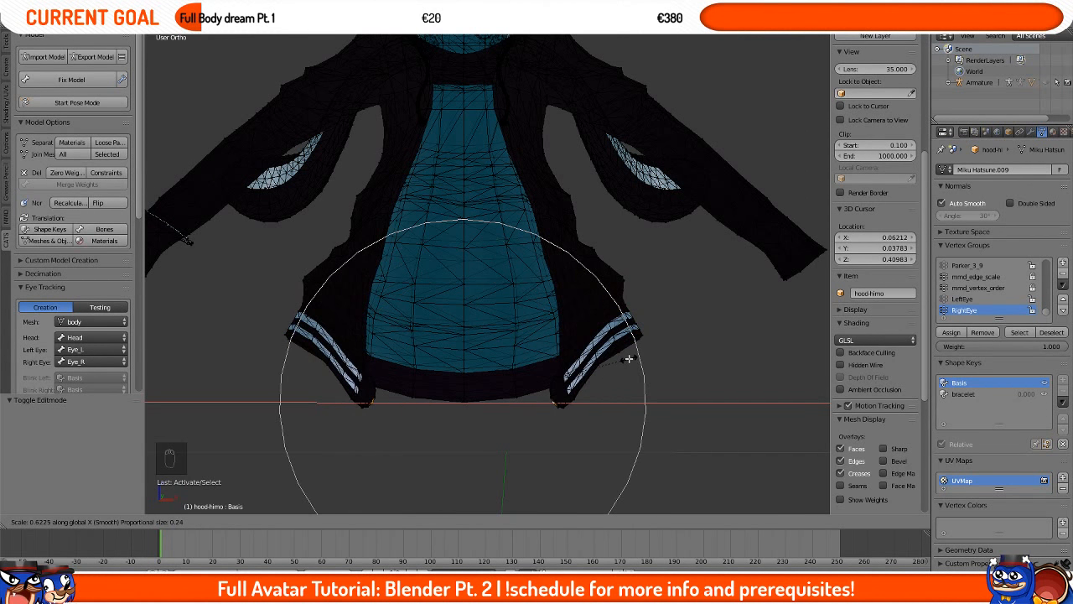
scroll(637, 359, up, 6)
scroll(629, 358, down, 8)
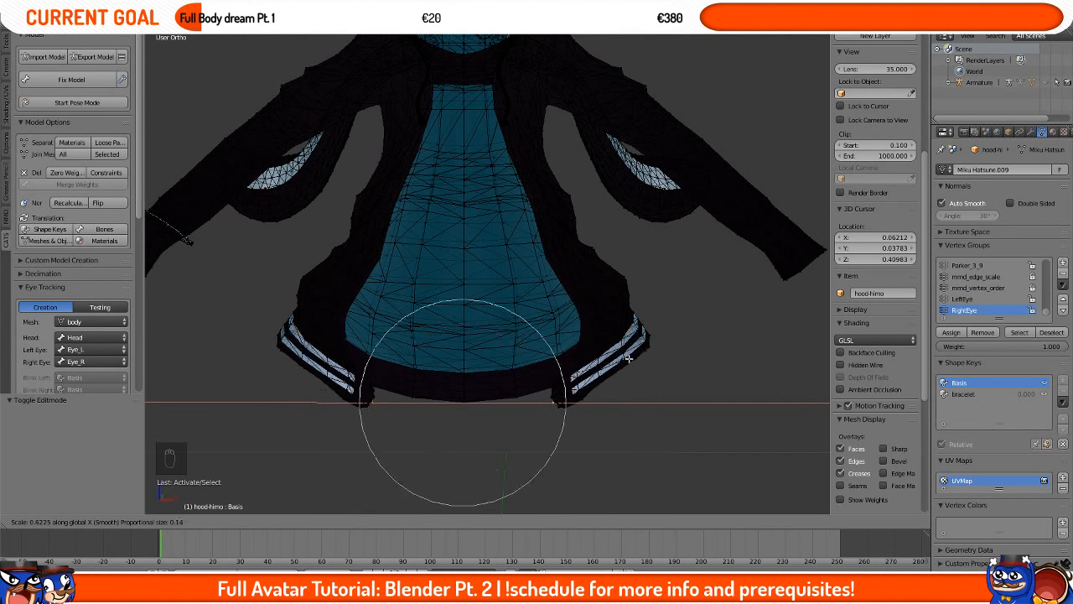
scroll(628, 358, up, 5)
key(Escape)
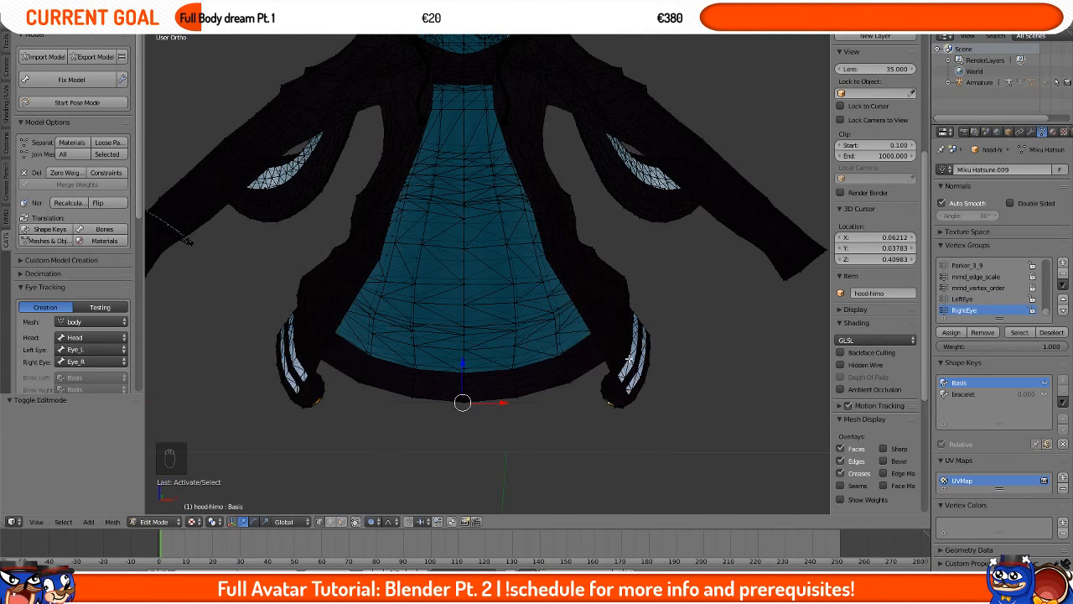
middle_drag(376, 401, 682, 353)
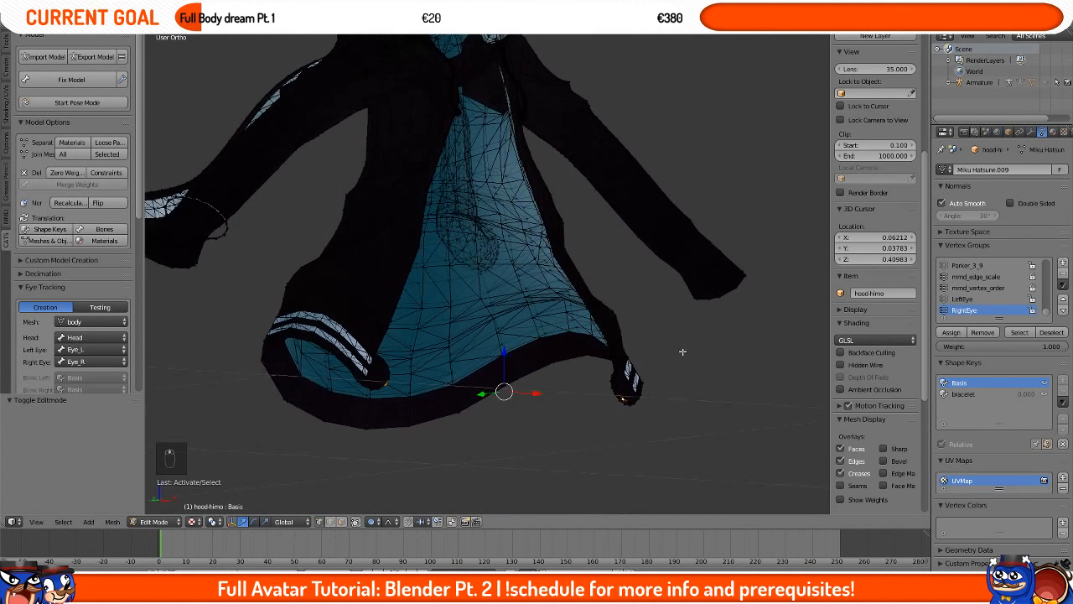
key(s)
key(x)
scroll(657, 354, down, 5)
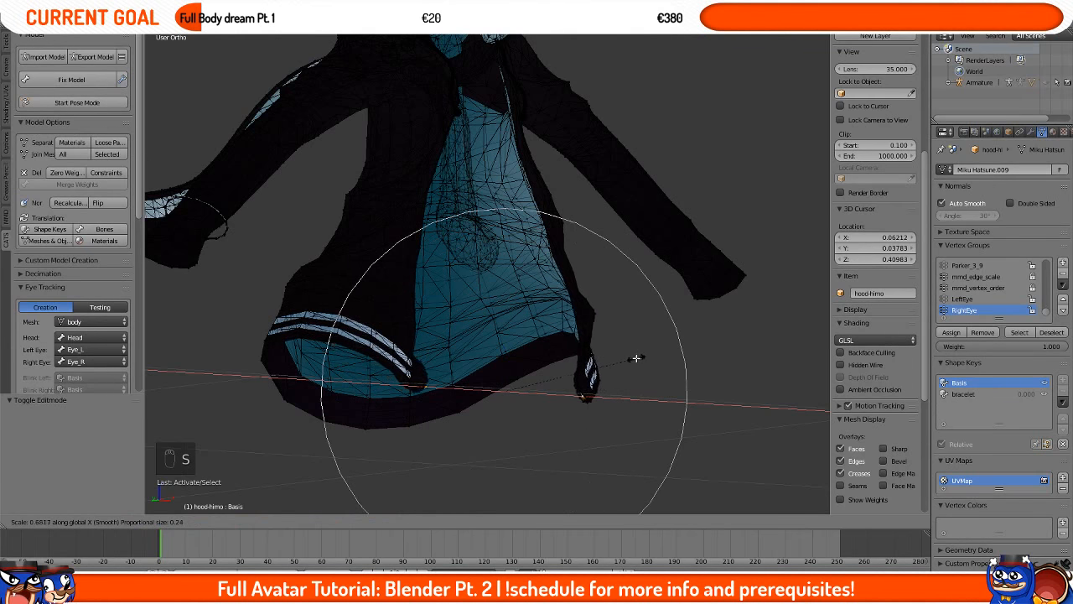
key(Escape)
Step: Set proportional editing to Connected and try scaling the selection along X
click(369, 522)
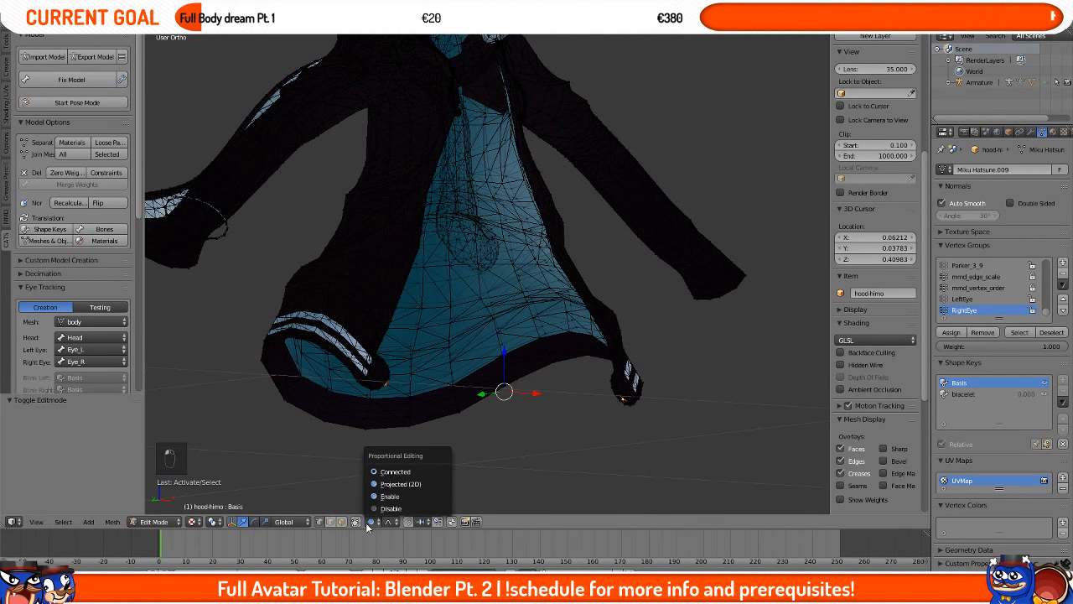
click(394, 474)
key(s)
key(x)
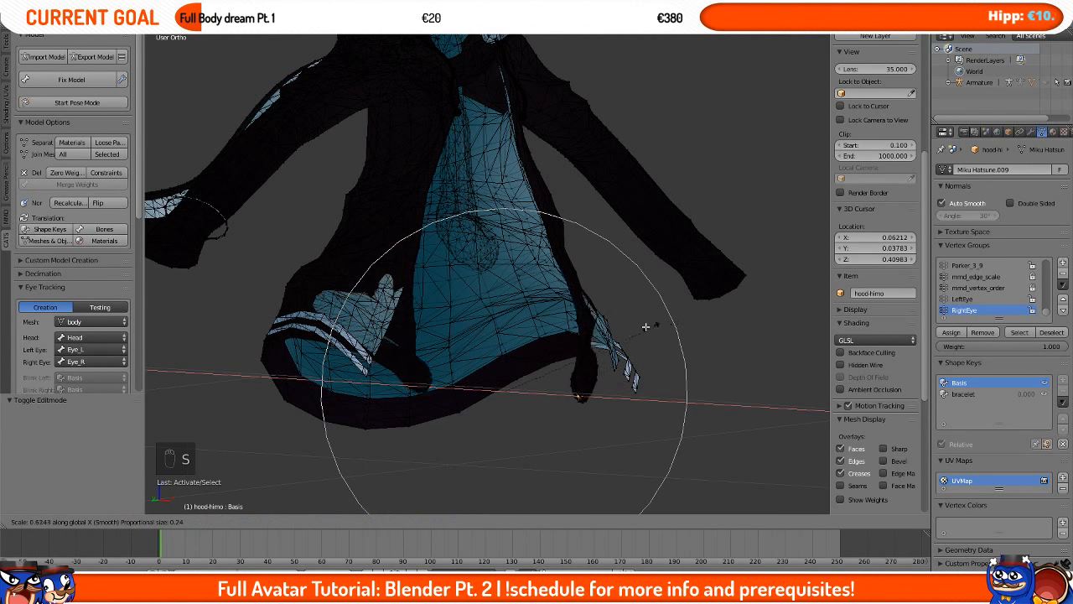
key(Escape)
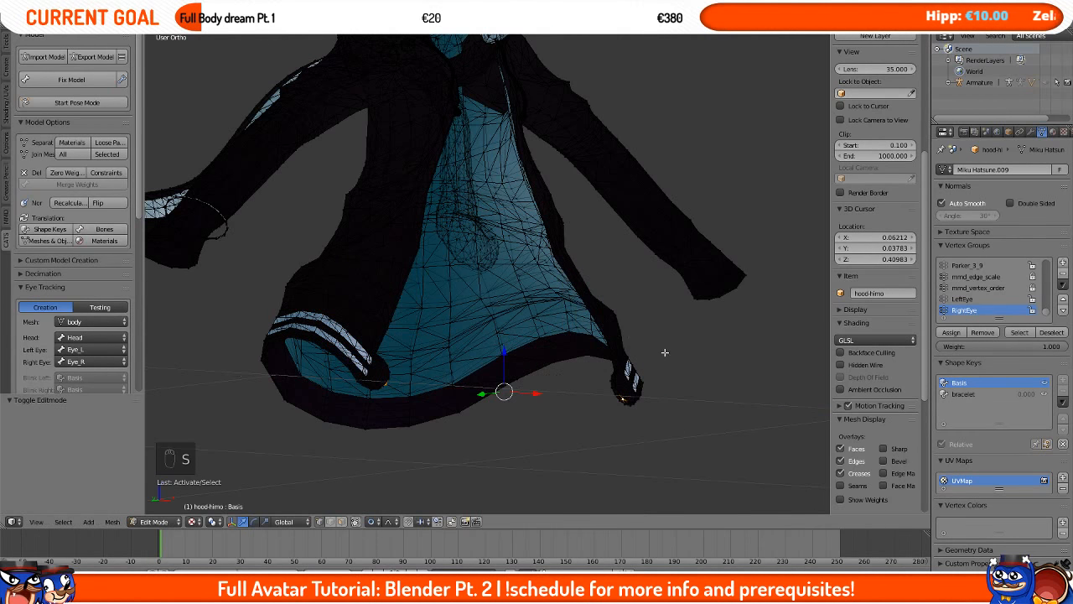
middle_drag(658, 350, 550, 342)
key(s)
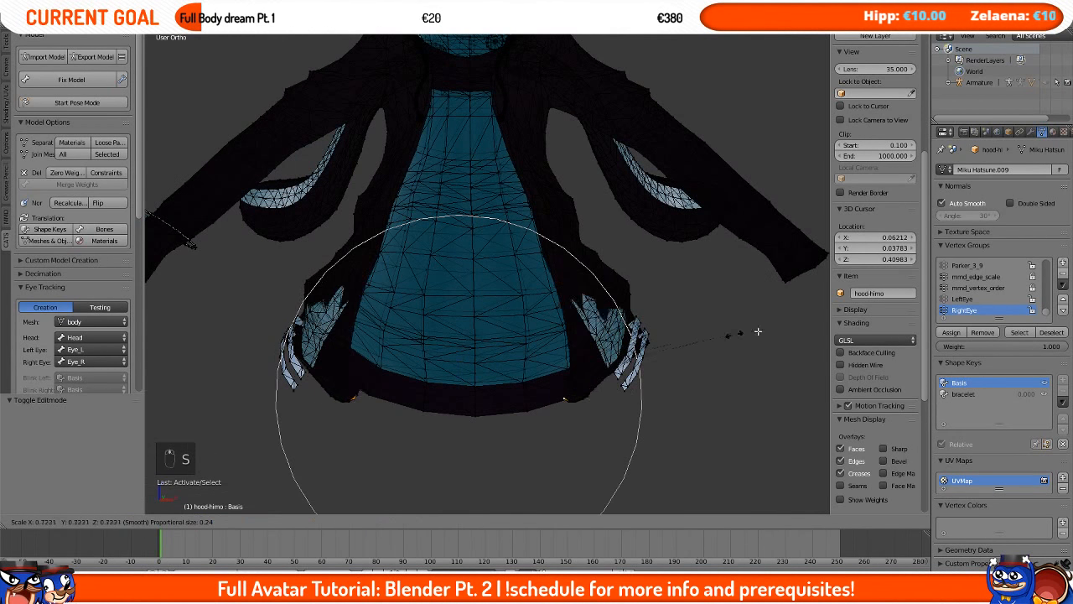
right_click(700, 359)
key(s)
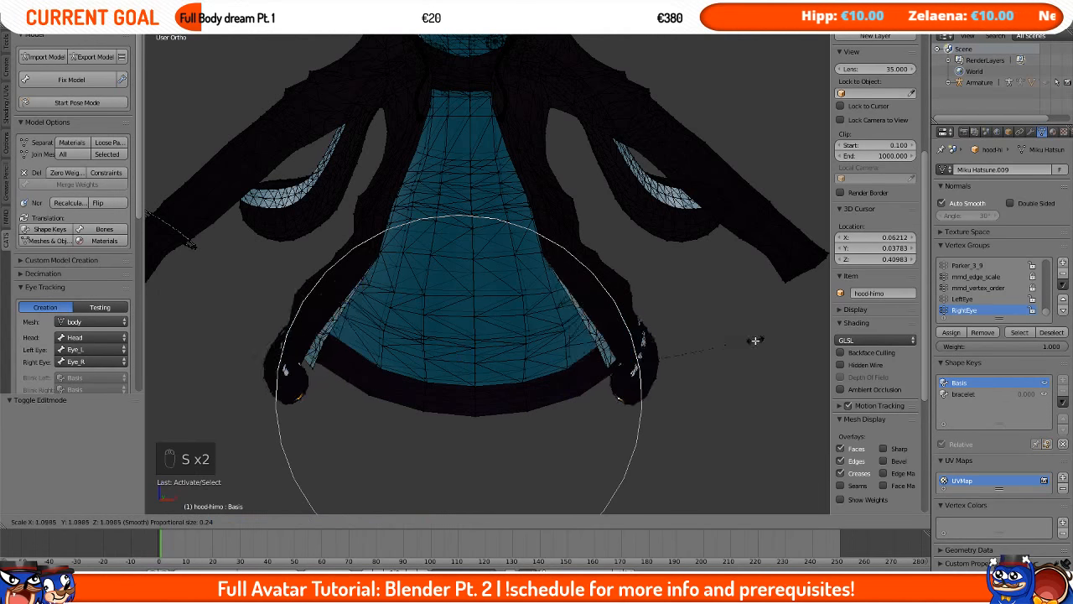
right_click(712, 391)
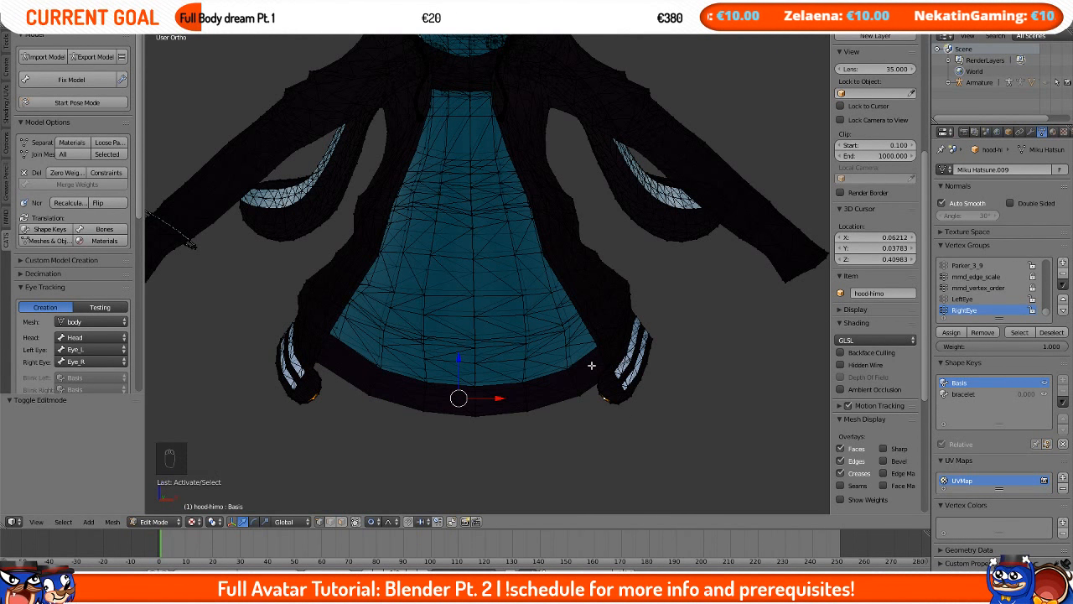
Step: Select all vertices of the hoodie mesh and run Remove Doubles
scroll(591, 378, down, 4)
scroll(591, 378, up, 1)
key(a)
key(a)
scroll(591, 378, up, 2)
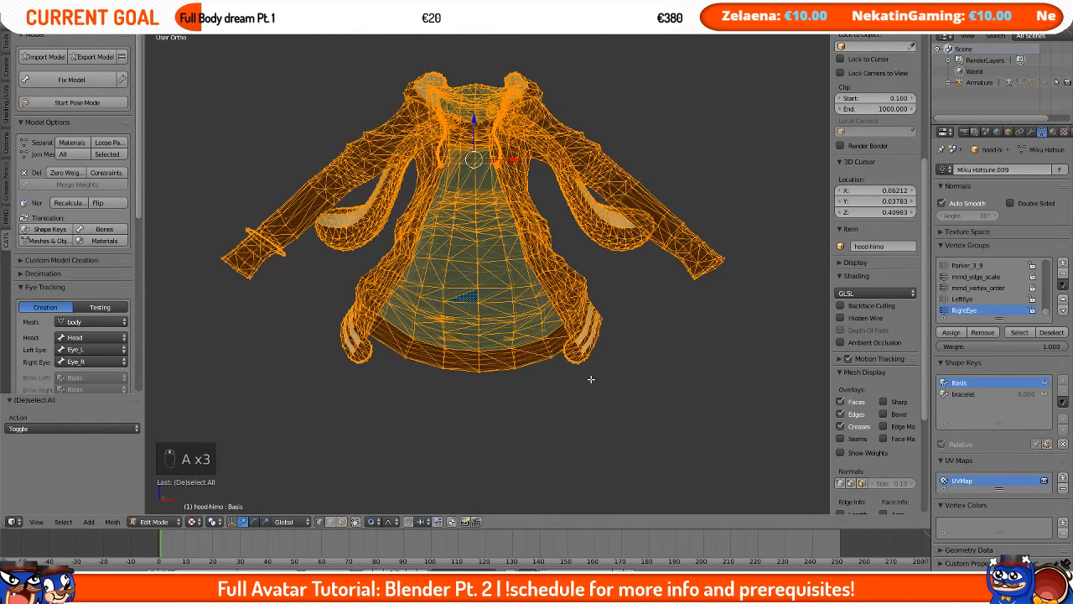
key(space)
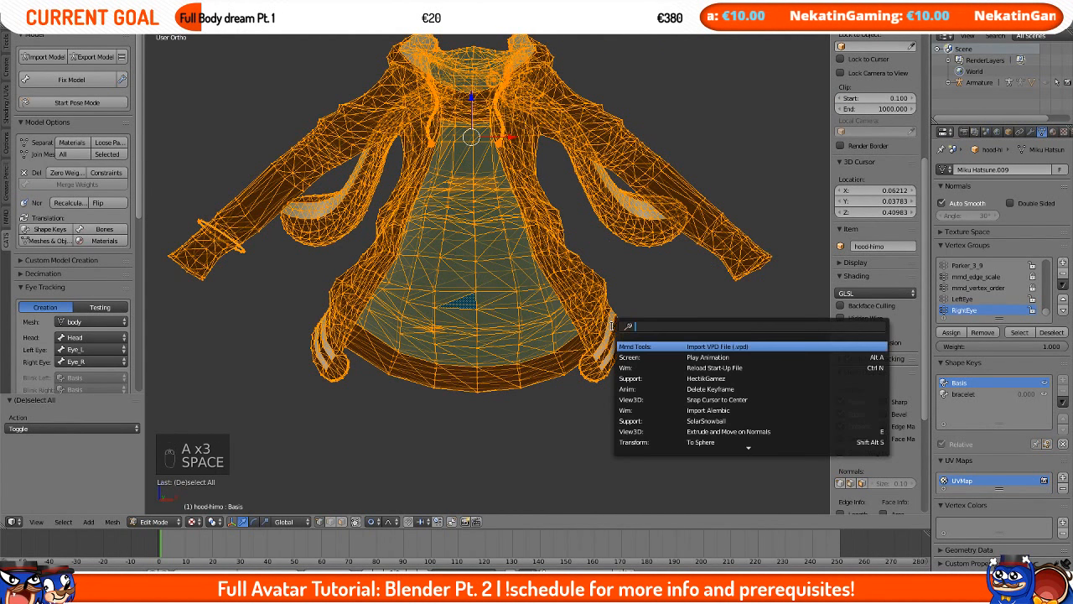
text(remo)
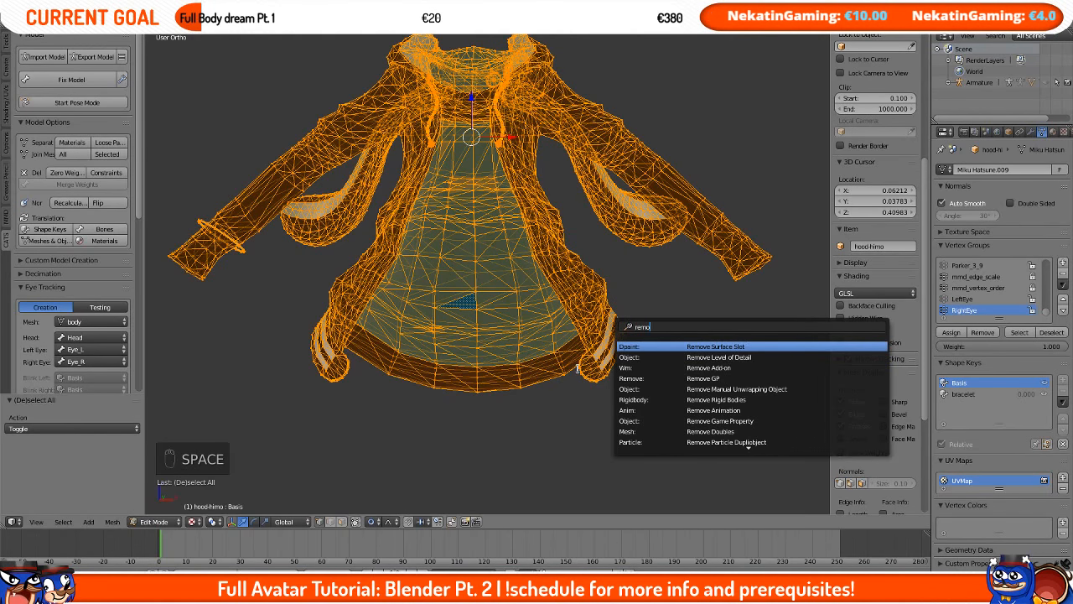
text(ve doubles)
key(Return)
Step: Select the hem's corner vertices and scale them down with proportional editing
scroll(643, 449, up, 3)
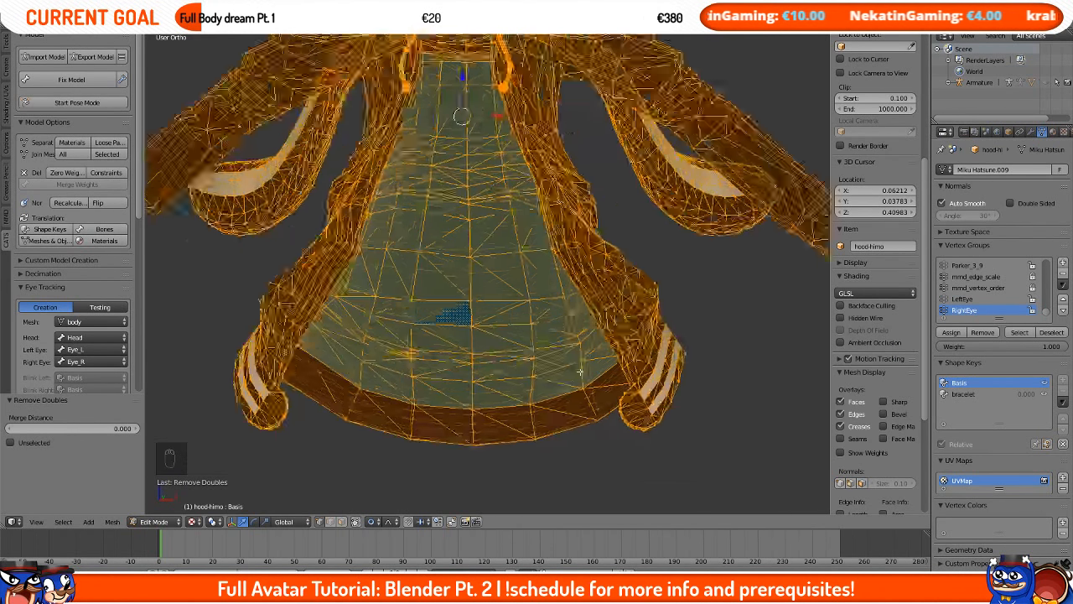
right_click(647, 449)
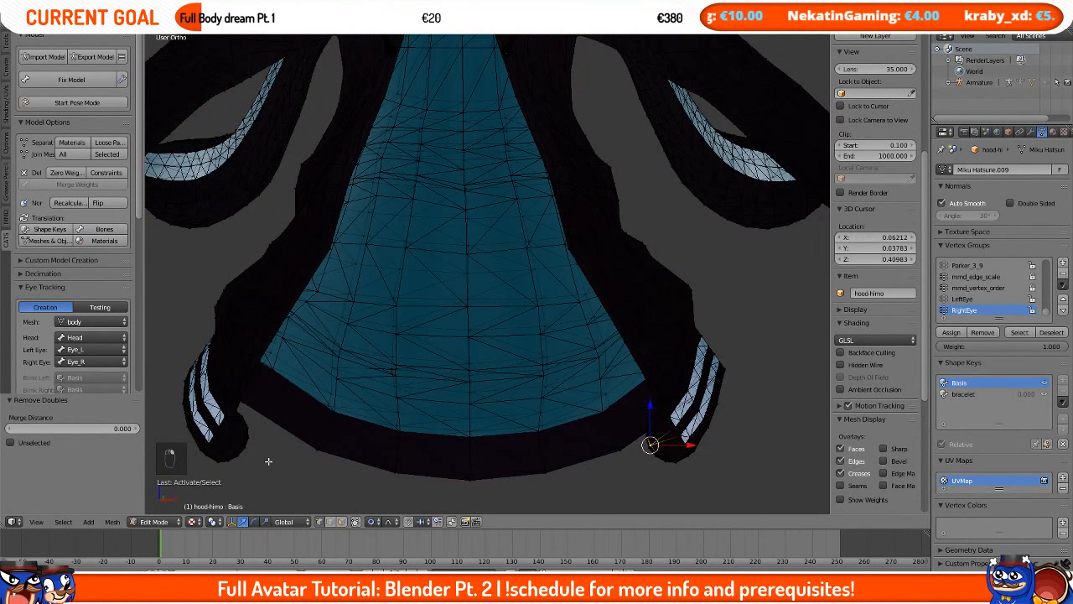
shift+right_click(245, 450)
scroll(603, 417, down, 1)
key(s)
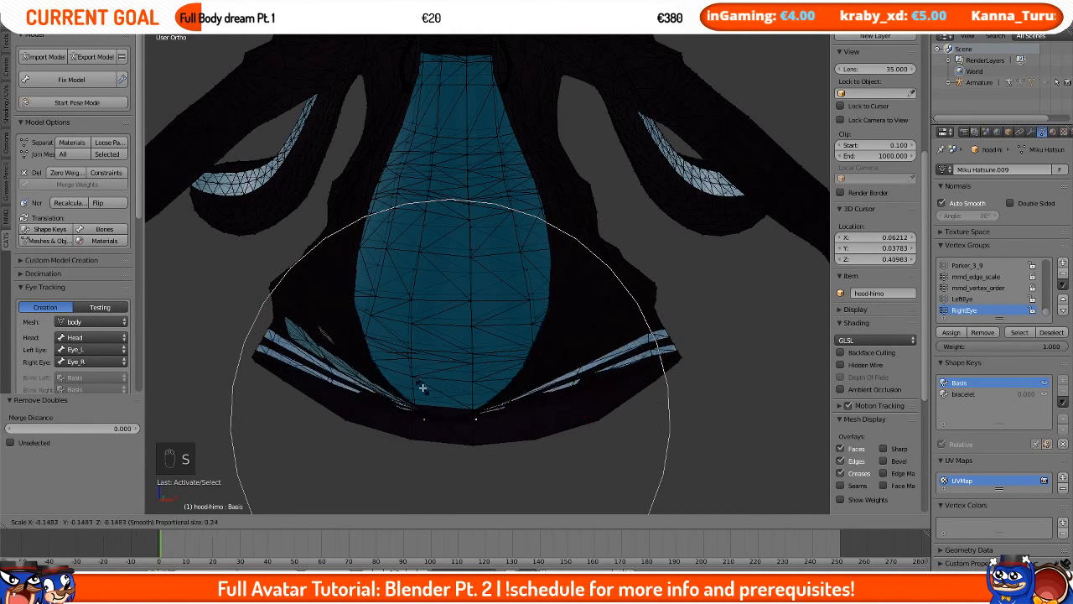
click(687, 388)
scroll(534, 365, up, 3)
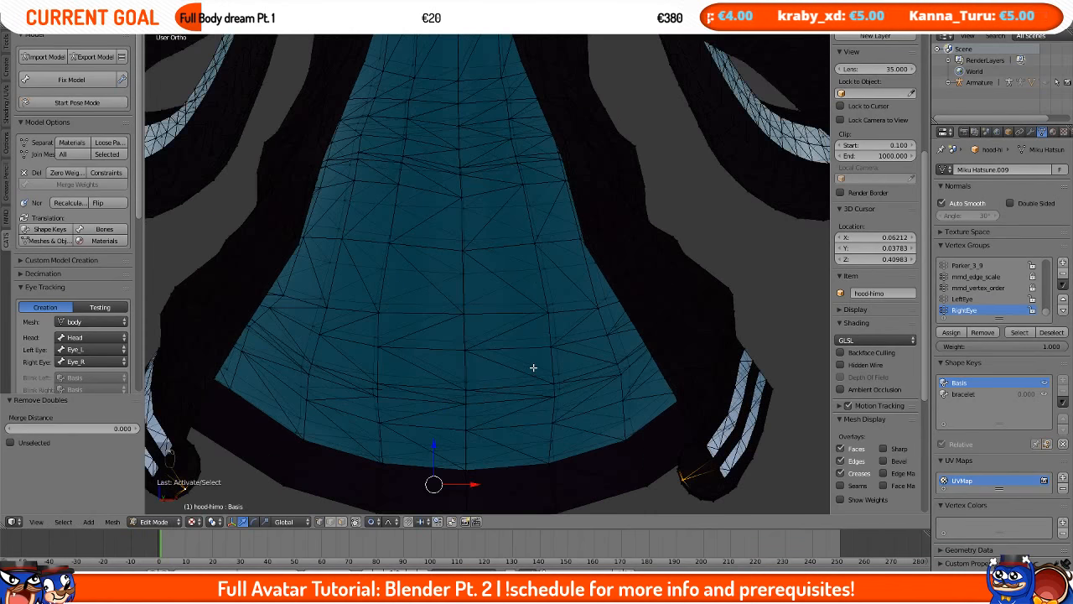
scroll(533, 366, down, 5)
scroll(533, 367, up, 4)
middle_drag(533, 367, 371, 374)
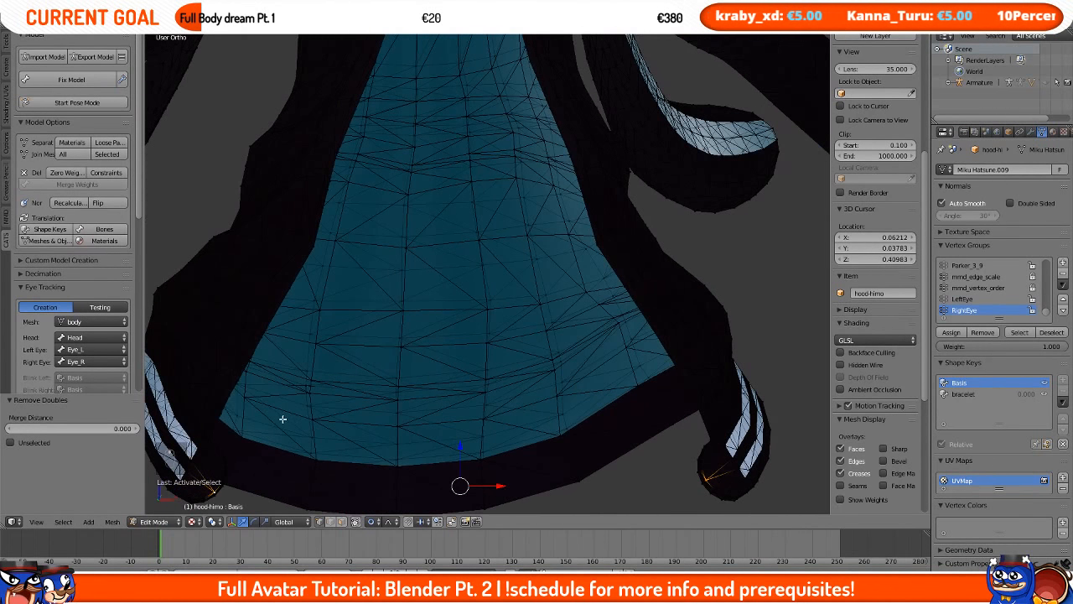
shift+middle_drag(273, 419, 372, 317)
scroll(530, 271, up, 3)
right_click(334, 316)
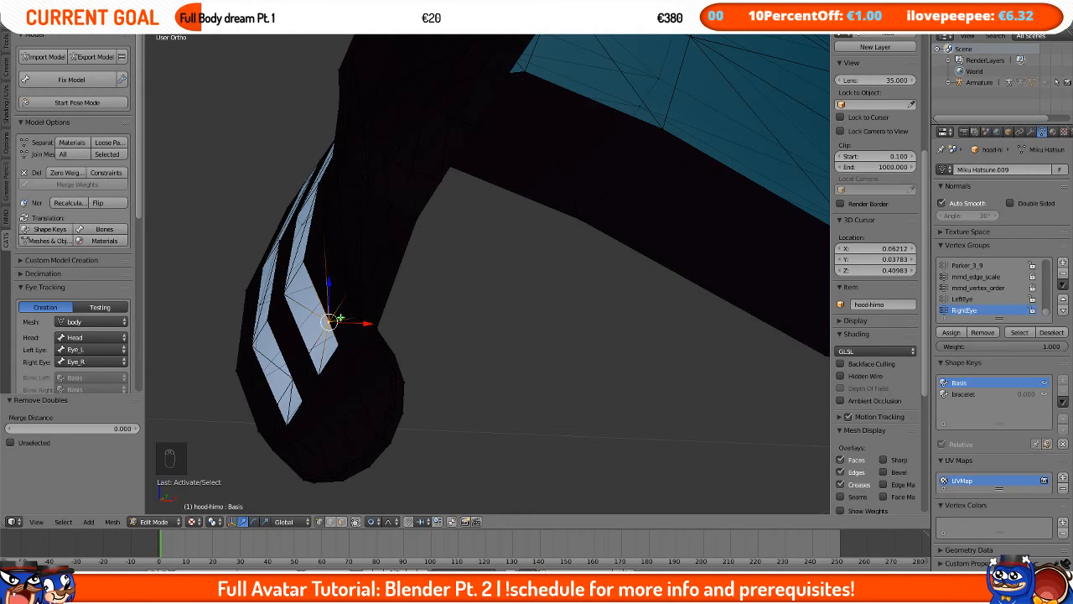
key(g)
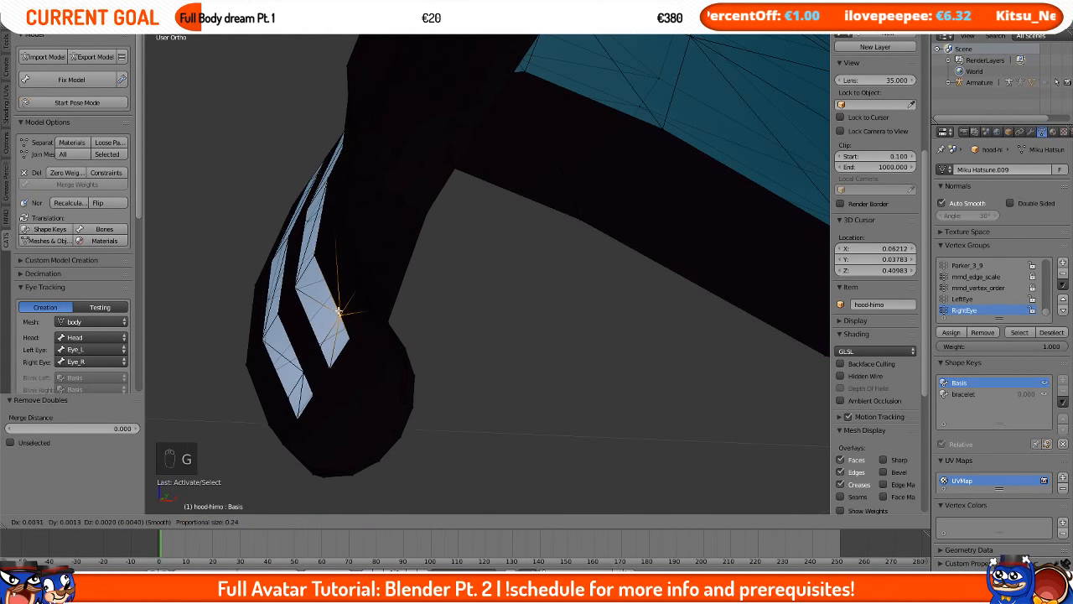
right_click(359, 267)
Step: In front view, select both hem corner vertices and scale them along X by 0.742 with proportional editing
scroll(411, 327, down, 6)
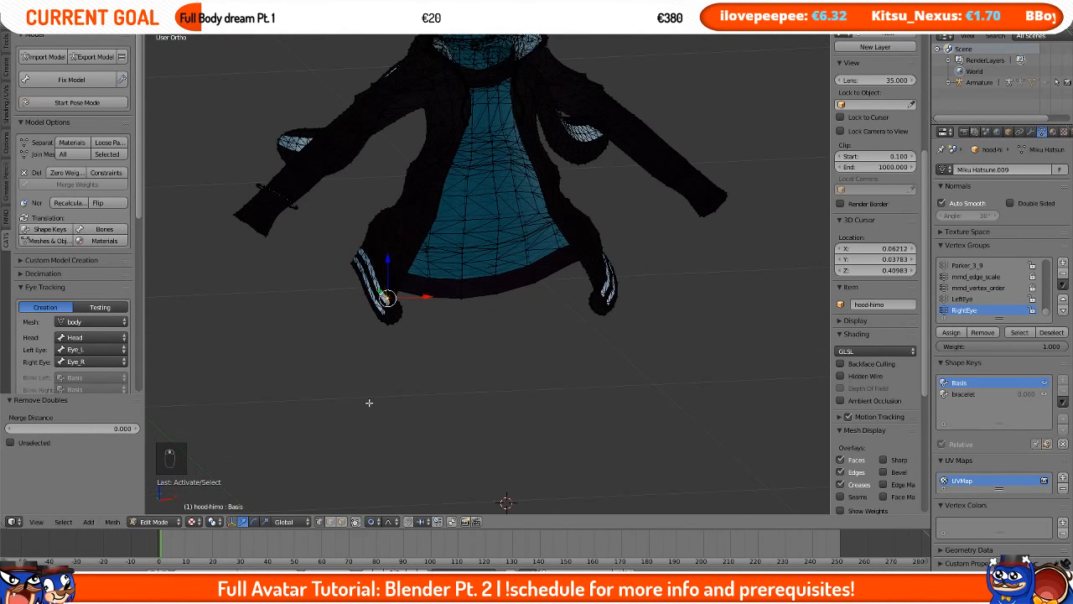
key(KP_1)
right_click(287, 346)
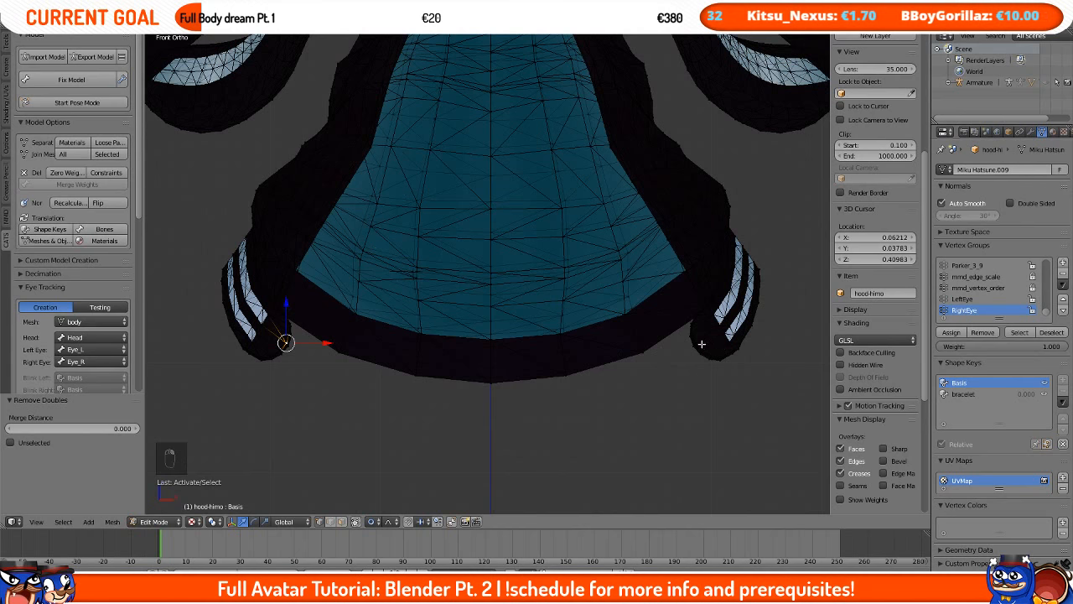
key(s)
key(x)
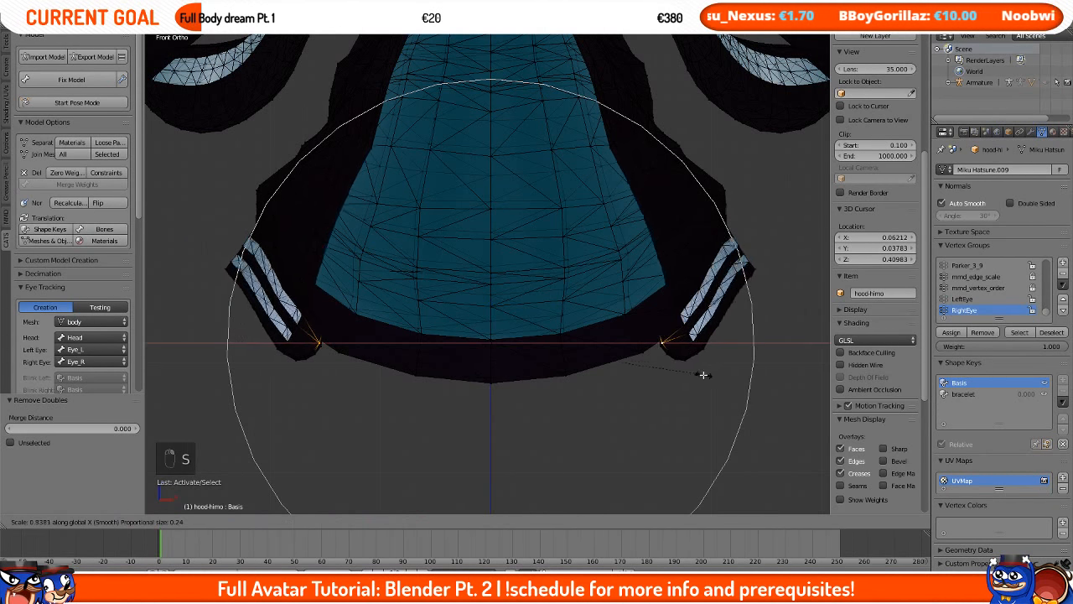
click(679, 365)
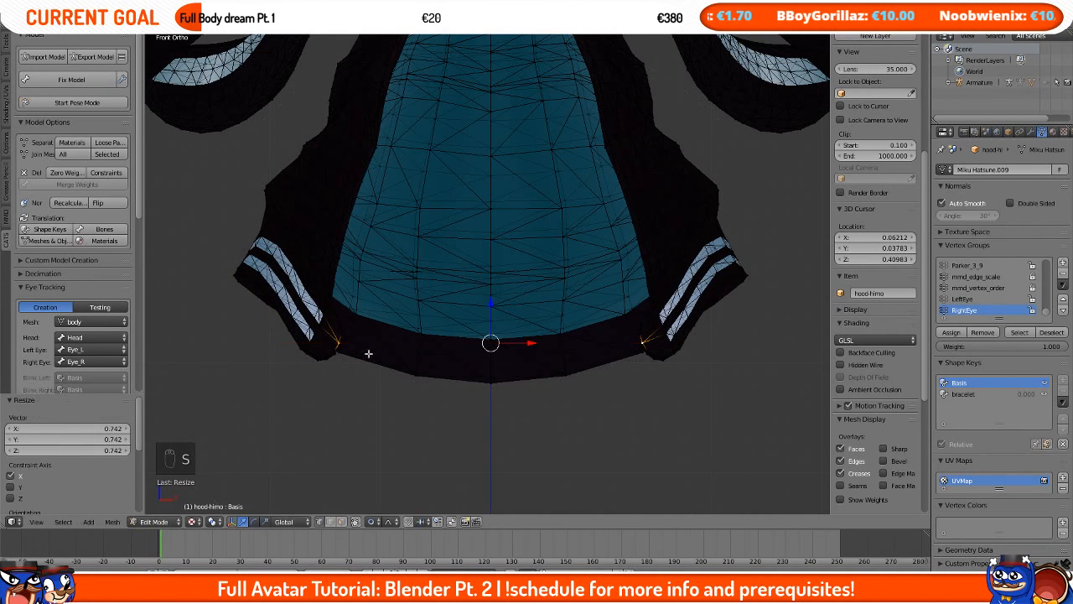
Step: Rotate the left hem corner vertex -18.3° and the right hem corner vertex 15.7° about Y
right_click(337, 343)
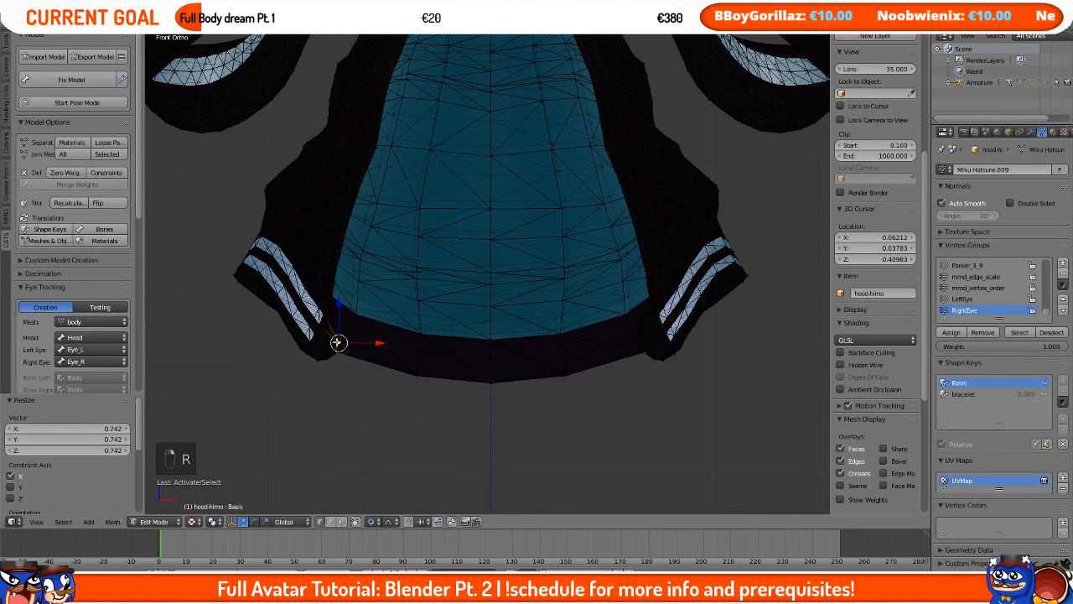
key(r)
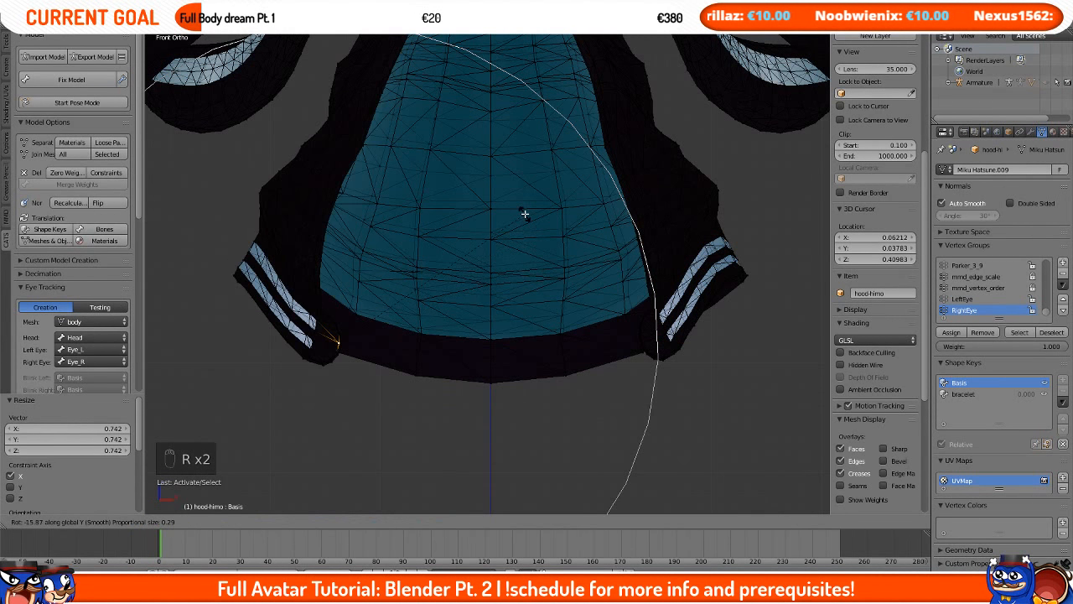
click(525, 201)
right_click(644, 350)
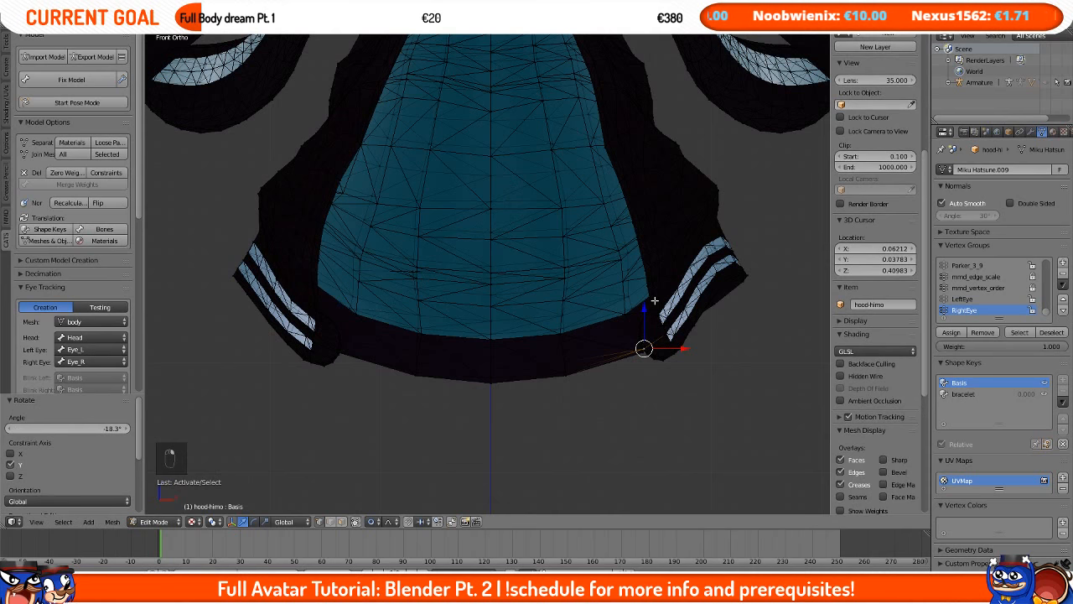
key(r)
click(720, 208)
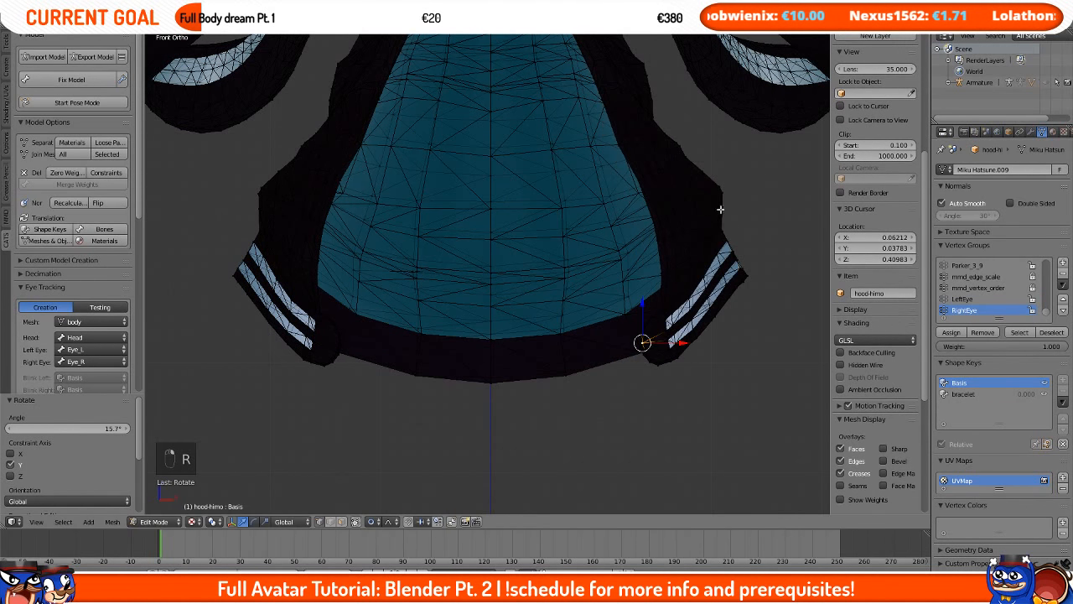
key(g)
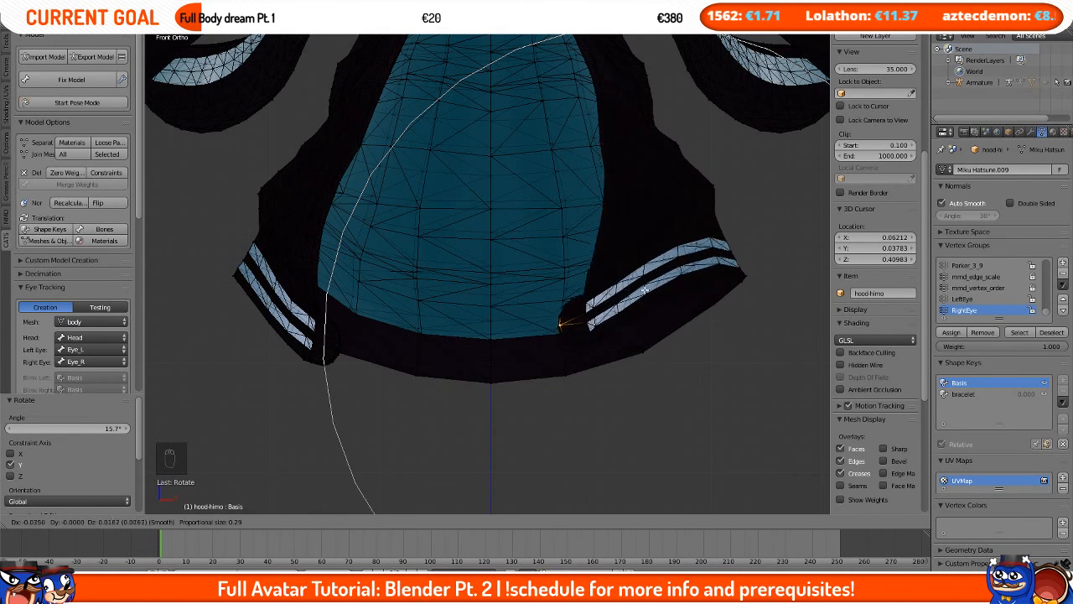
right_click(668, 332)
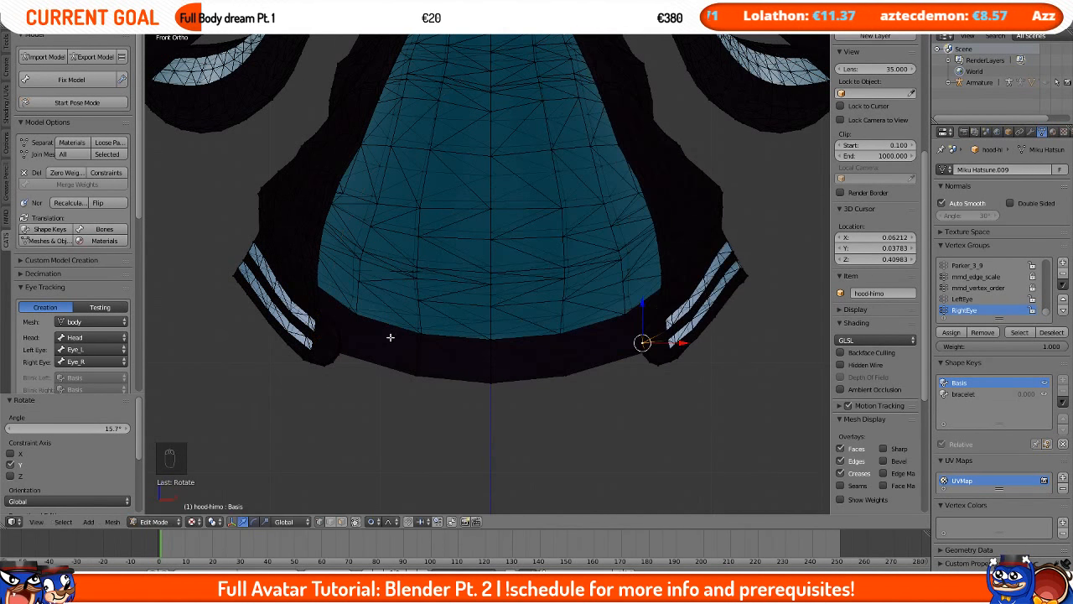
key(g)
right_click(370, 339)
Step: Orbit around the hoodie and select edge loops to examine the collar, hem and cuff edges
shift+middle_drag(534, 165, 560, 482)
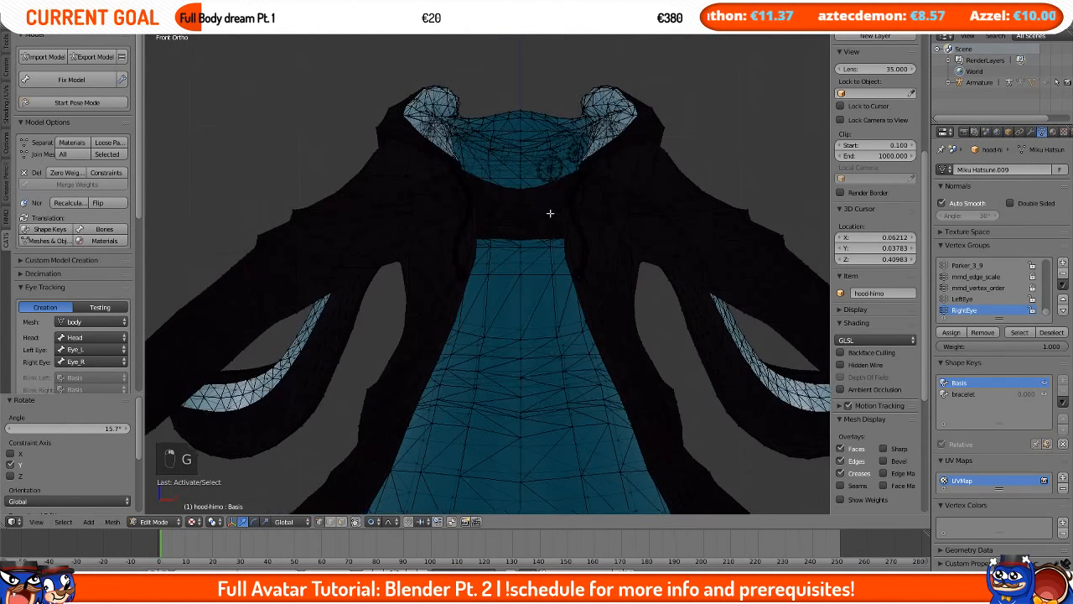
middle_drag(549, 213, 562, 407)
middle_drag(424, 170, 396, 170)
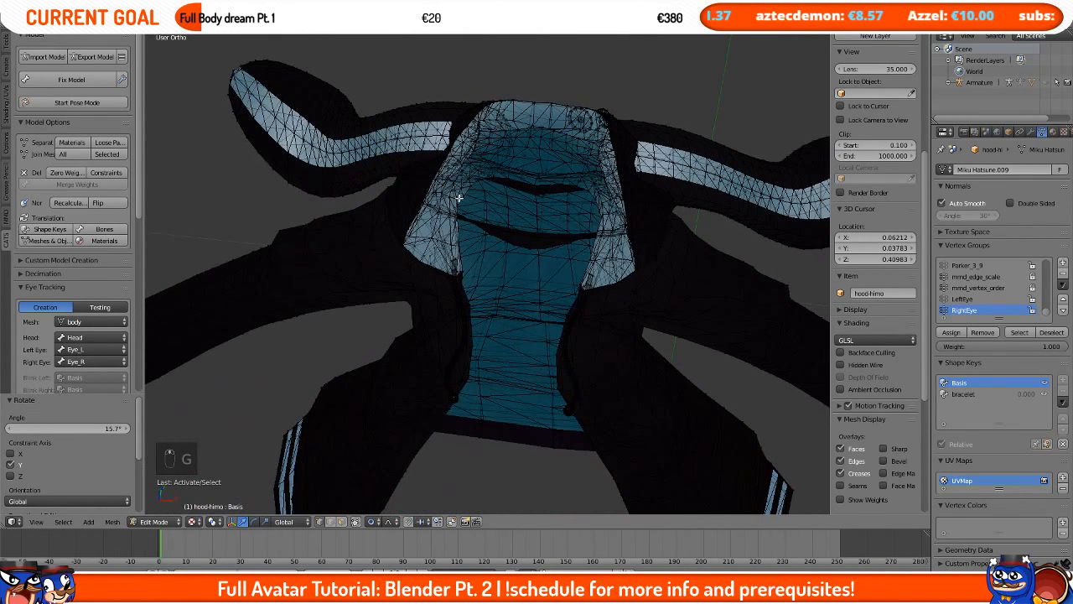
middle_drag(459, 198, 511, 348)
alt+right_click(500, 172)
scroll(504, 169, up, 1)
scroll(537, 360, up, 6)
alt+right_click(589, 424)
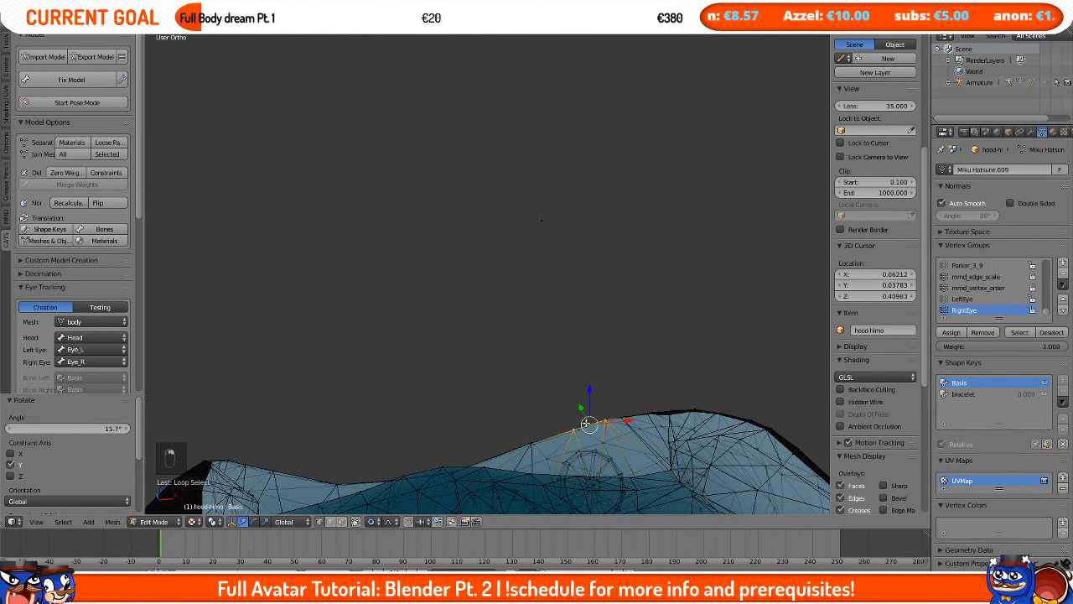
alt+right_click(517, 438)
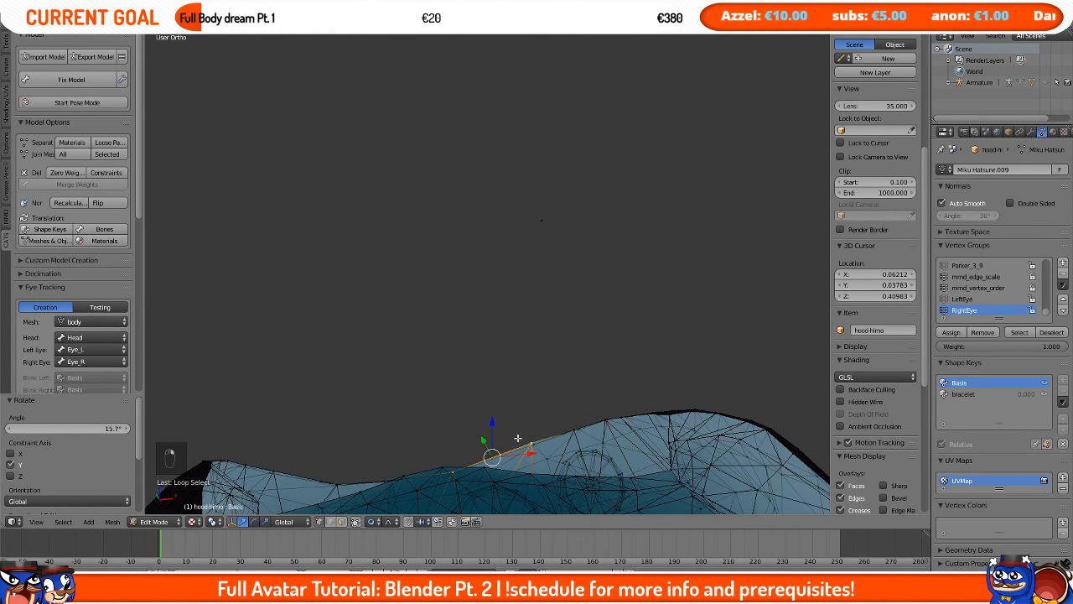
scroll(497, 397, down, 5)
shift+middle_drag(545, 448, 525, 340)
scroll(524, 340, down, 3)
shift+middle_drag(499, 399, 489, 175)
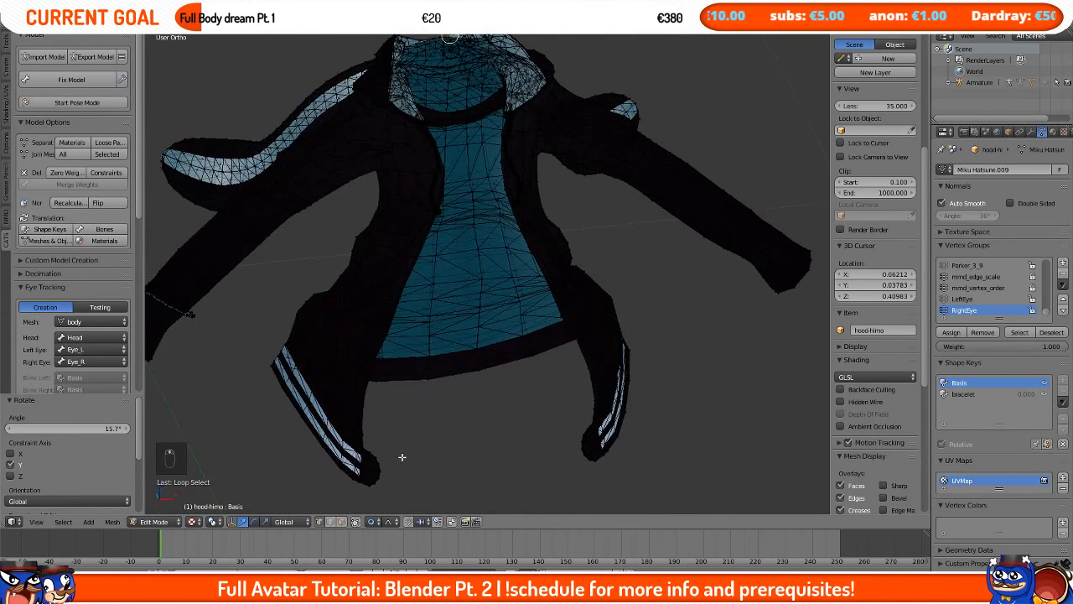
shift+middle_drag(402, 455, 411, 335)
scroll(394, 363, up, 4)
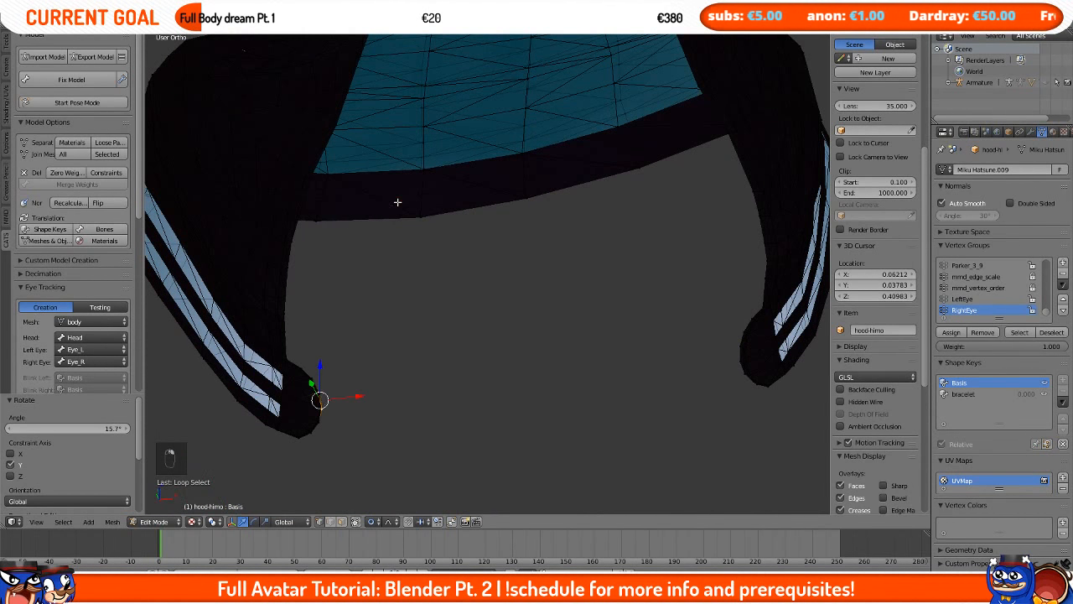
alt+right_click(413, 221)
alt+right_click(448, 220)
scroll(495, 216, down, 4)
middle_drag(579, 212, 550, 154)
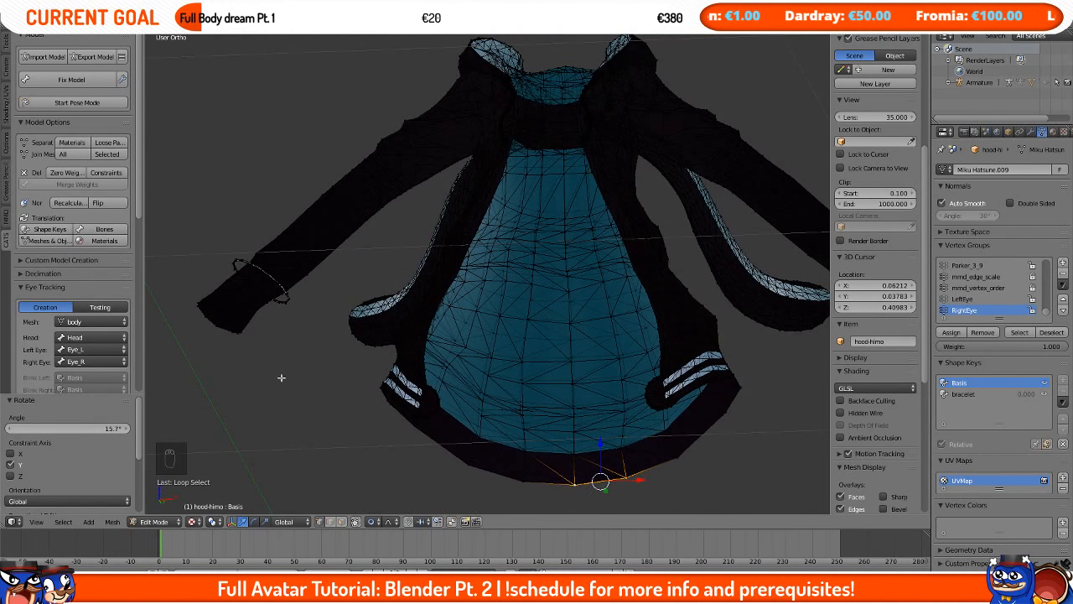
scroll(484, 219, down, 2)
Step: Select the sleeve bracelet's edge loops and try to move them
key(KP_1)
alt+right_click(293, 219)
scroll(292, 220, up, 3)
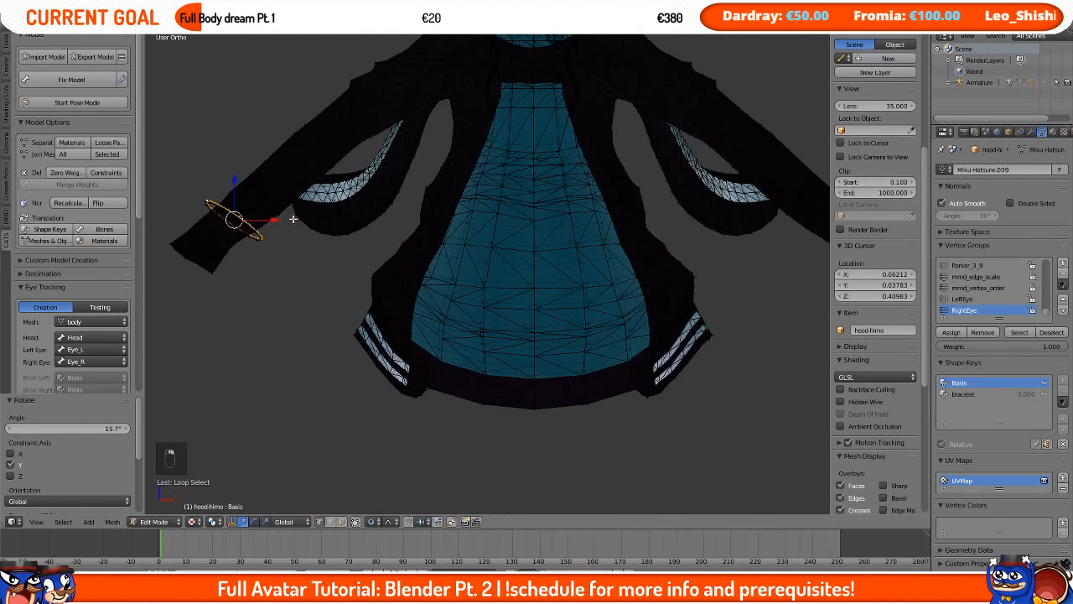
shift+middle_drag(317, 273, 603, 357)
scroll(484, 403, up, 7)
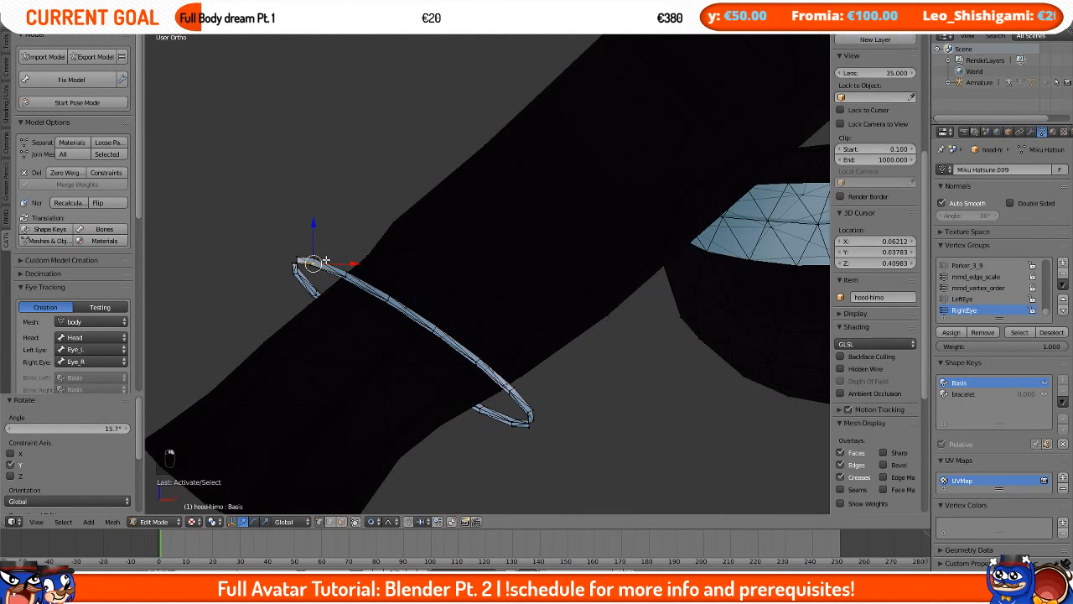
right_click(302, 261)
alt+right_click(320, 256)
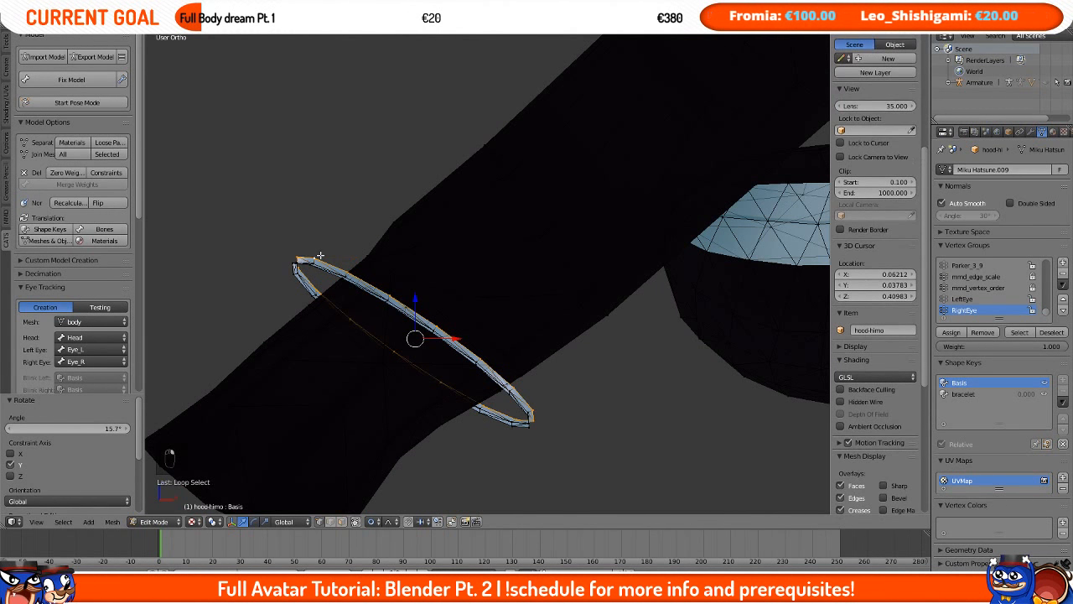
key(g)
right_click(359, 296)
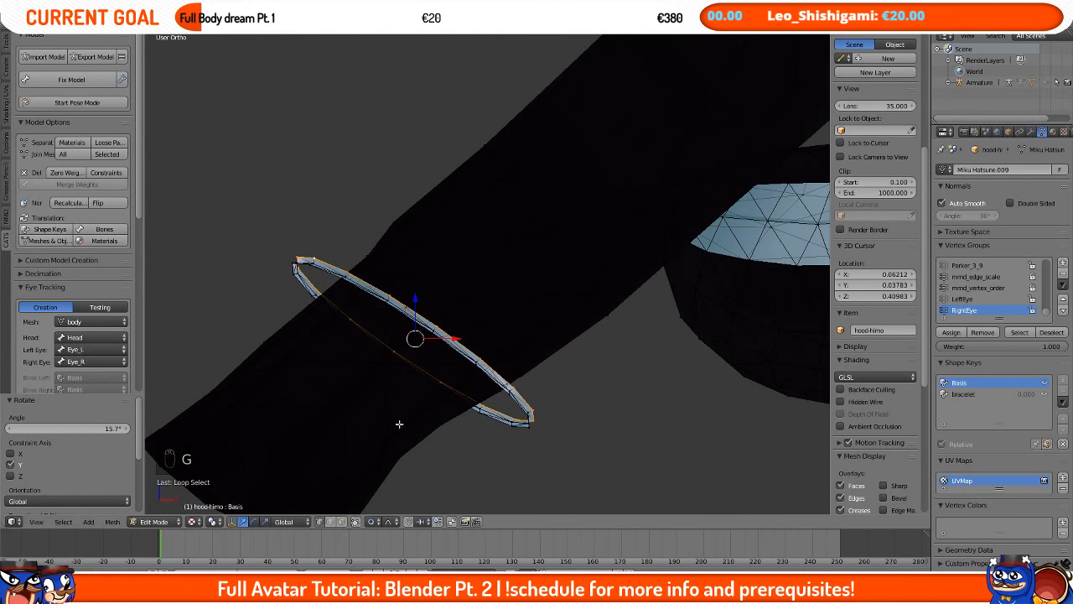
Step: Switch the proportional editing mode, try moving the bracelet loop again, and change the mode back
click(382, 522)
click(402, 506)
key(g)
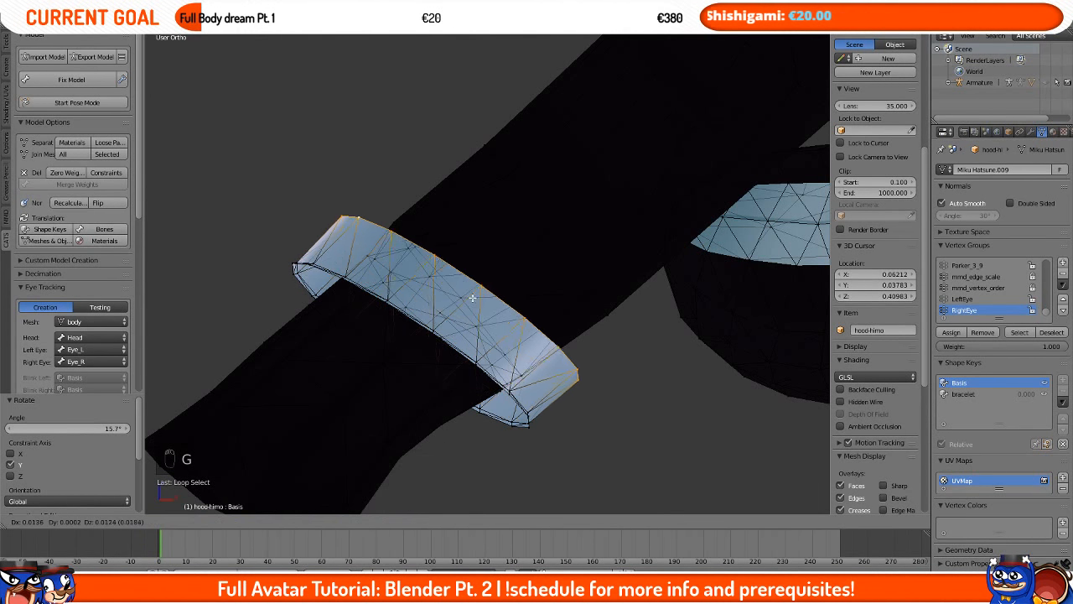
right_click(590, 192)
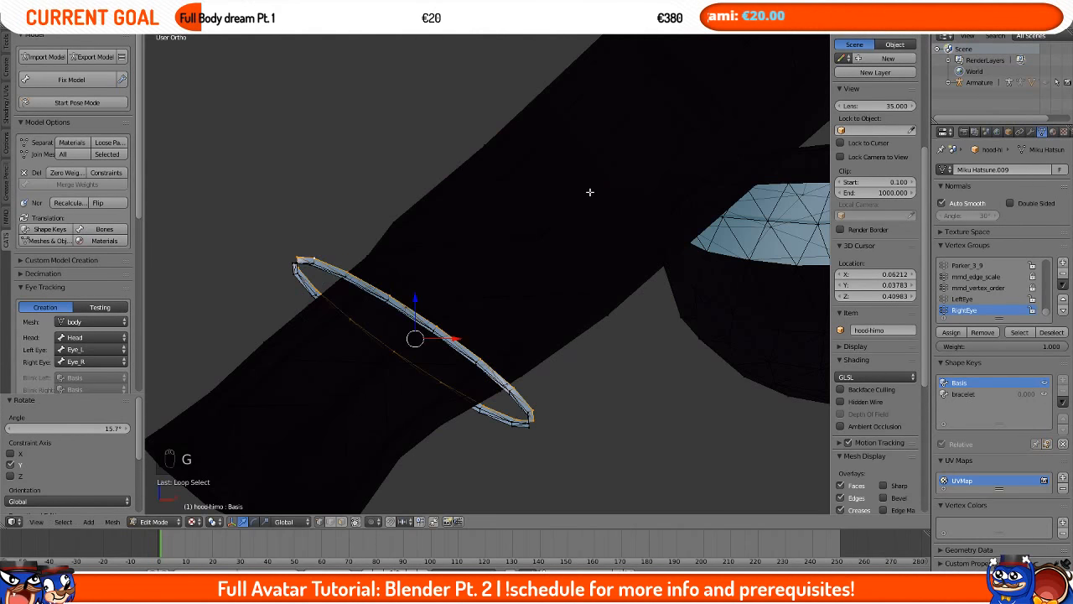
click(378, 521)
click(398, 496)
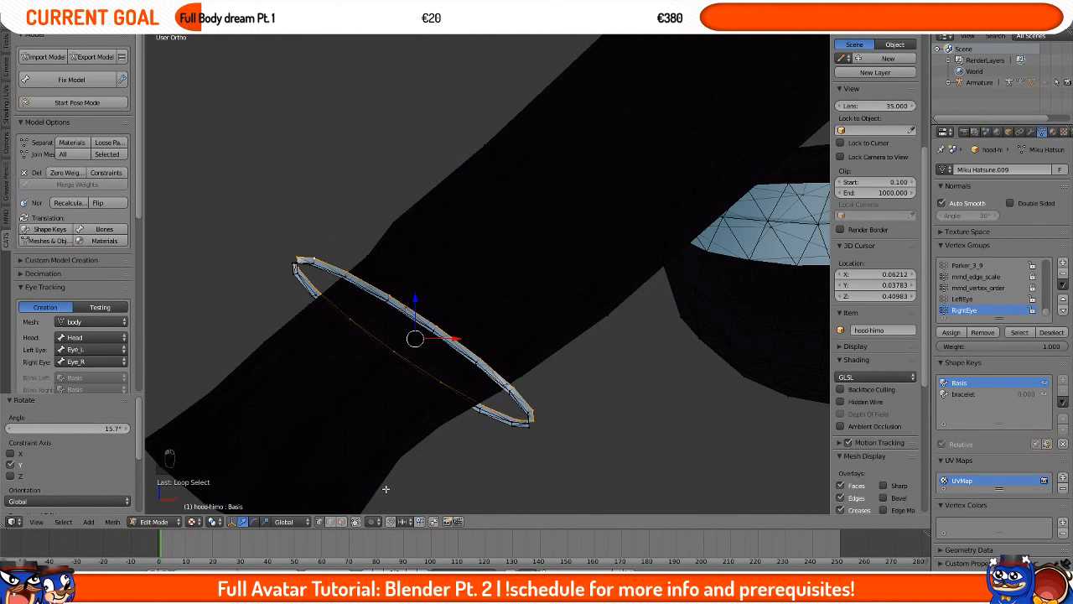
click(372, 523)
click(395, 471)
scroll(394, 464, down, 13)
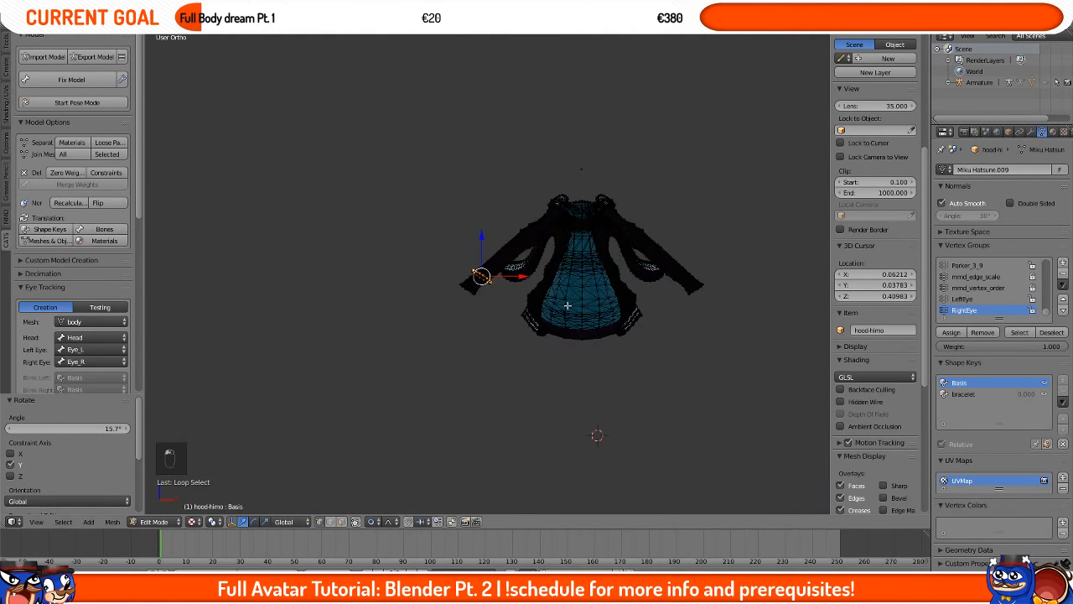
middle_drag(568, 305, 586, 325)
shift+middle_drag(656, 258, 575, 342)
scroll(575, 342, up, 3)
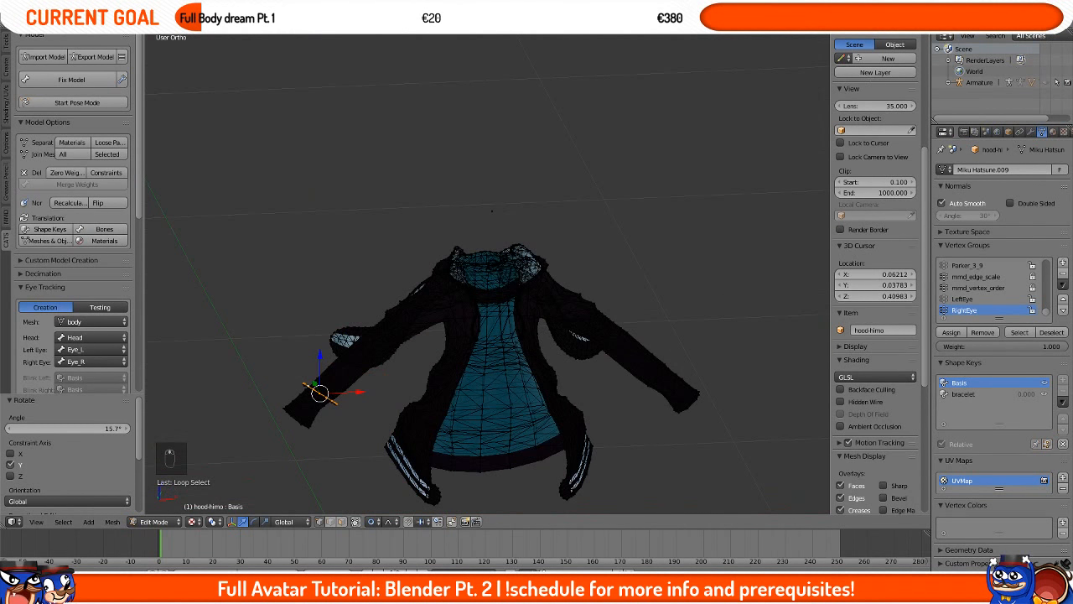
Step: Undo the recent changes, reveal all hidden geometry, and return to Object Mode
key(ctrl+z)
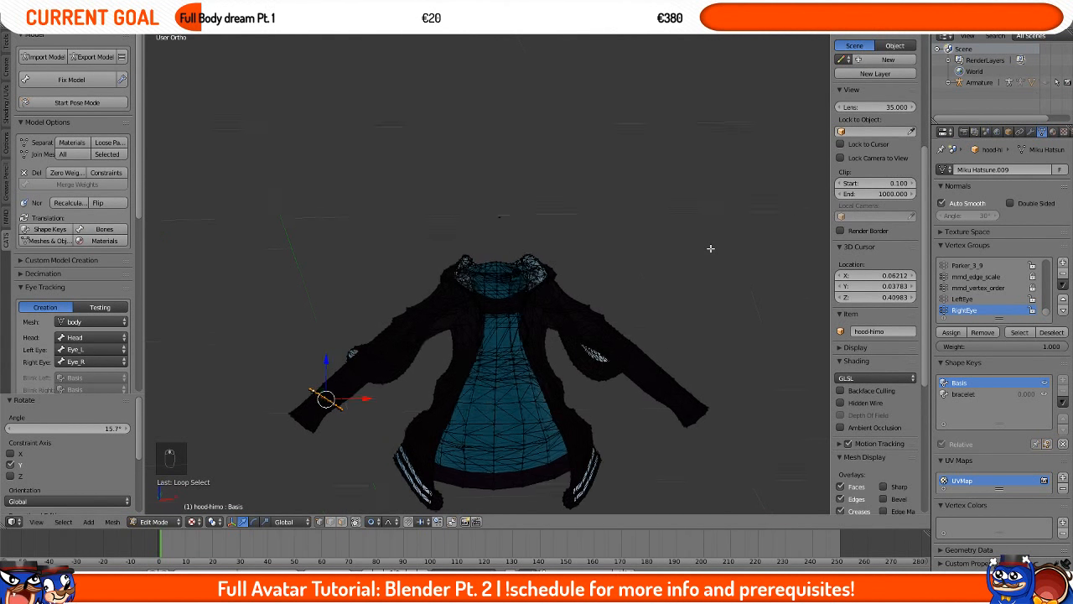
key(alt+h)
click(169, 522)
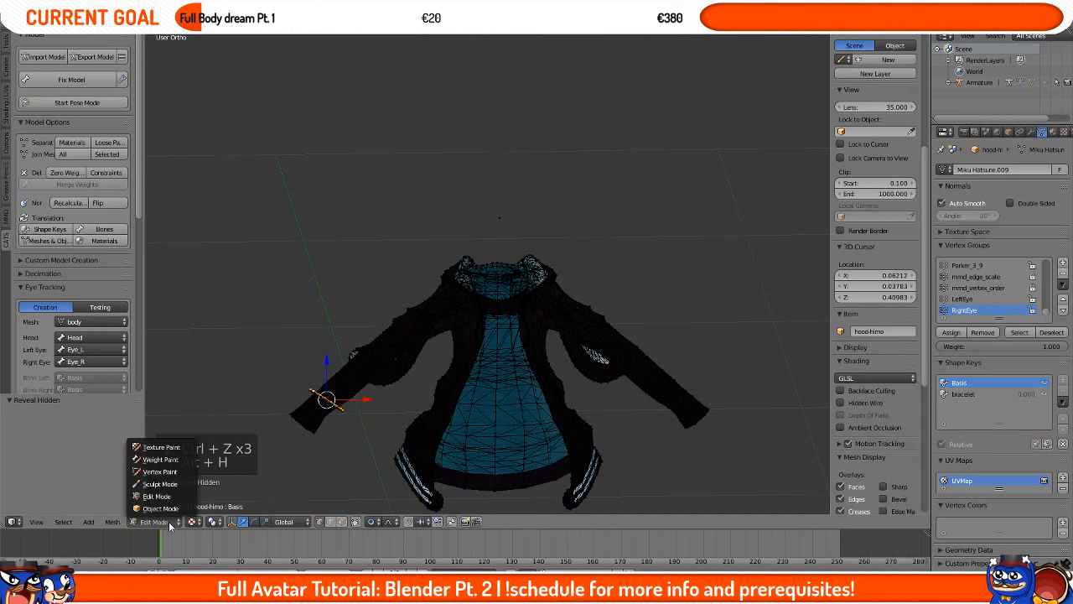
click(155, 506)
Step: Unhide all objects and join all meshes of the avatar into one
key(alt+h)
scroll(547, 343, up, 2)
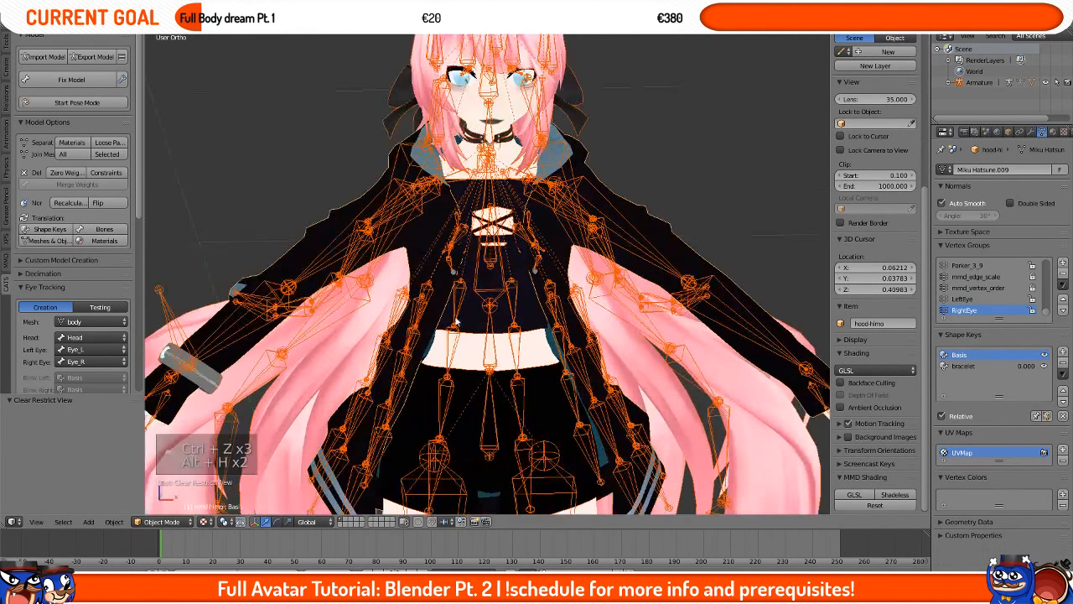
click(71, 156)
Step: Inspect the avatar's lower body and select the joined body mesh
middle_drag(409, 264, 412, 240)
shift+middle_drag(457, 285, 457, 124)
shift+middle_drag(455, 345, 470, 364)
shift+middle_drag(431, 418, 422, 269)
right_click(421, 313)
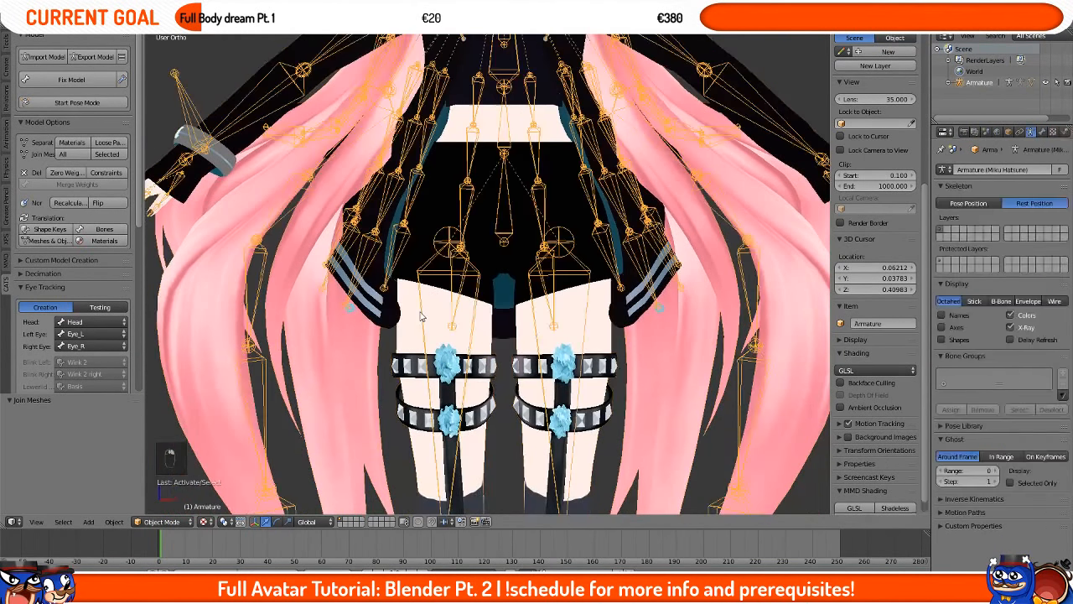
right_click(421, 313)
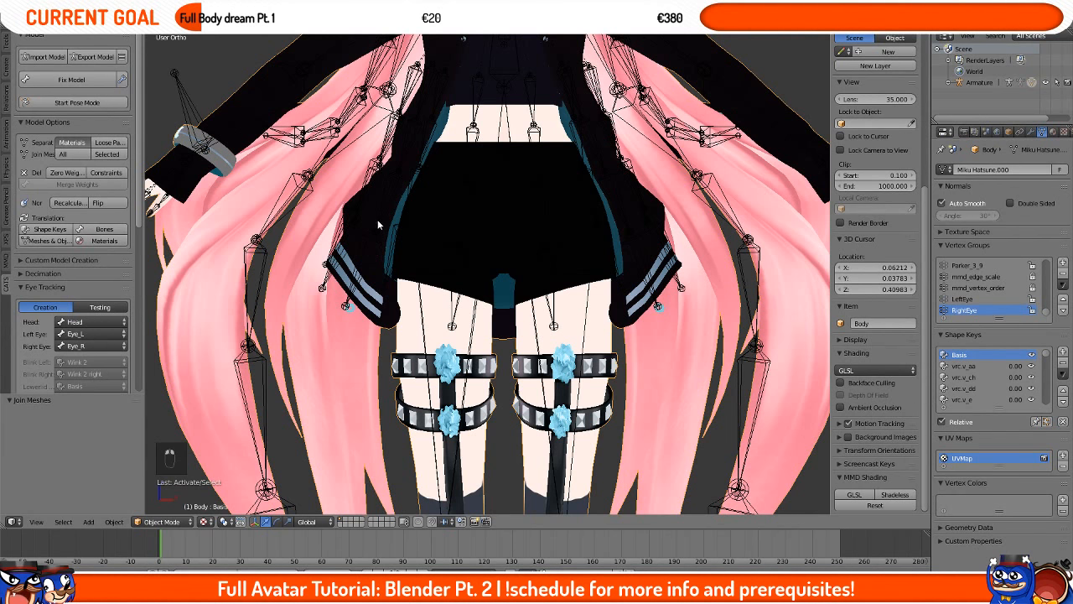
Step: Hide the hair strands and other objects covering the lower body one at a time, undoing one mistaken hide
key(h)
key(h)
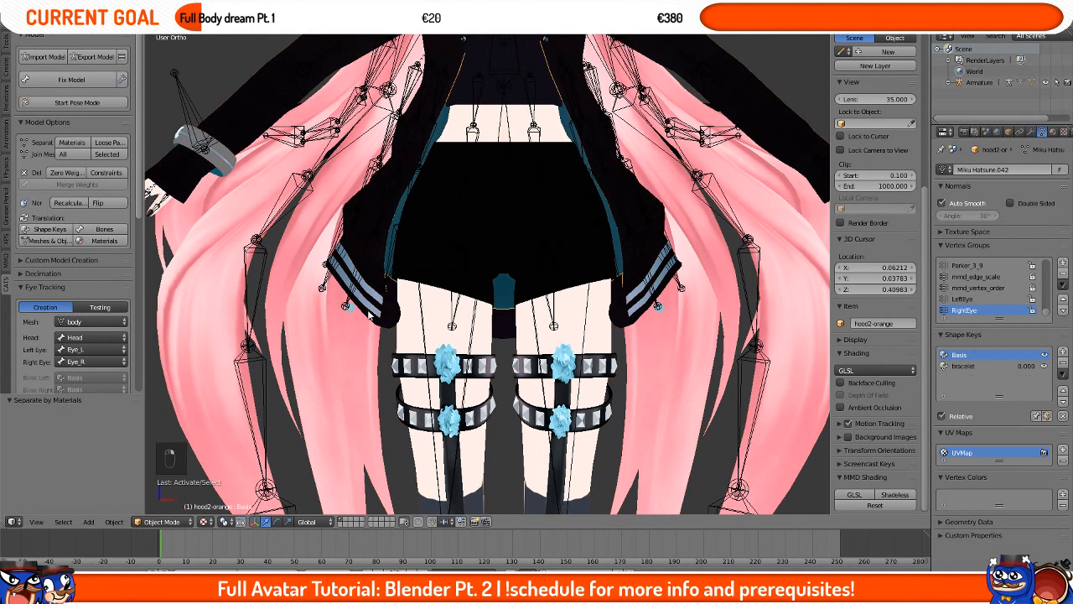
right_click(370, 298)
key(h)
right_click(365, 277)
key(h)
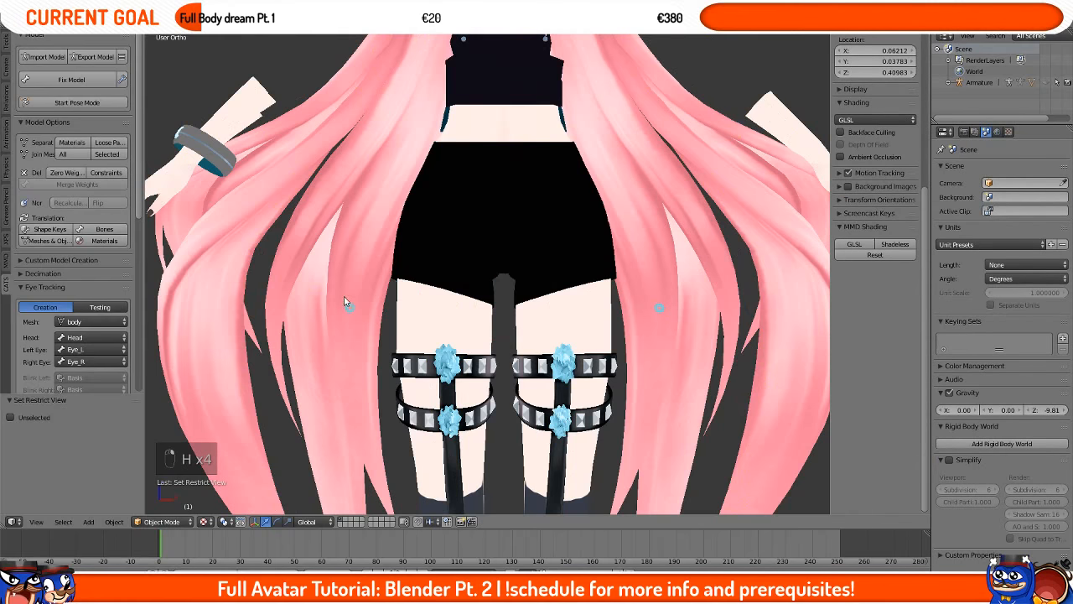
right_click(343, 295)
key(h)
right_click(216, 131)
key(h)
key(ctrl+z)
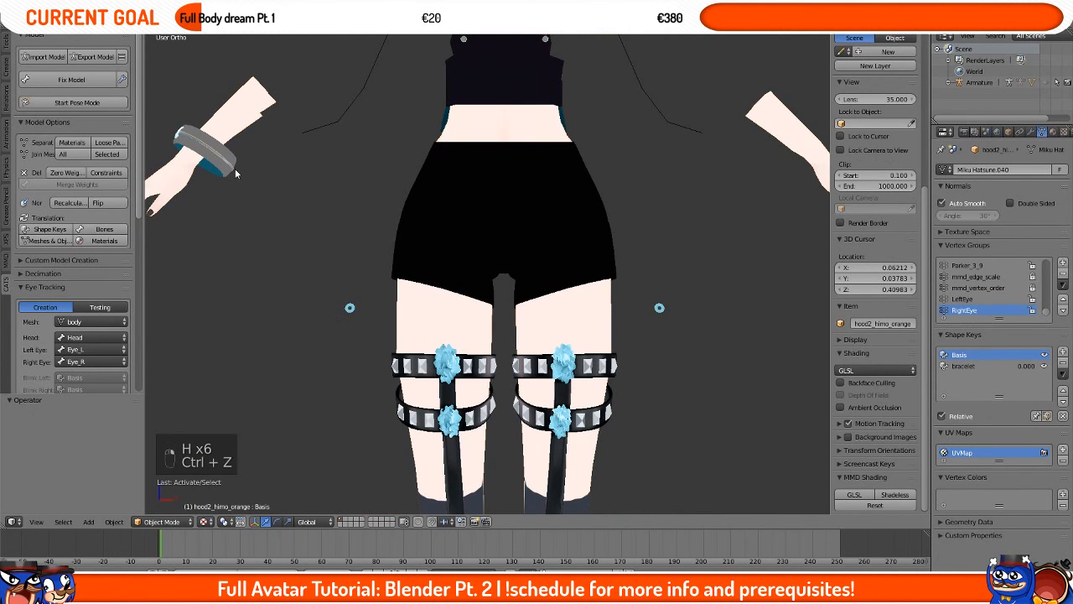
key(h)
key(h)
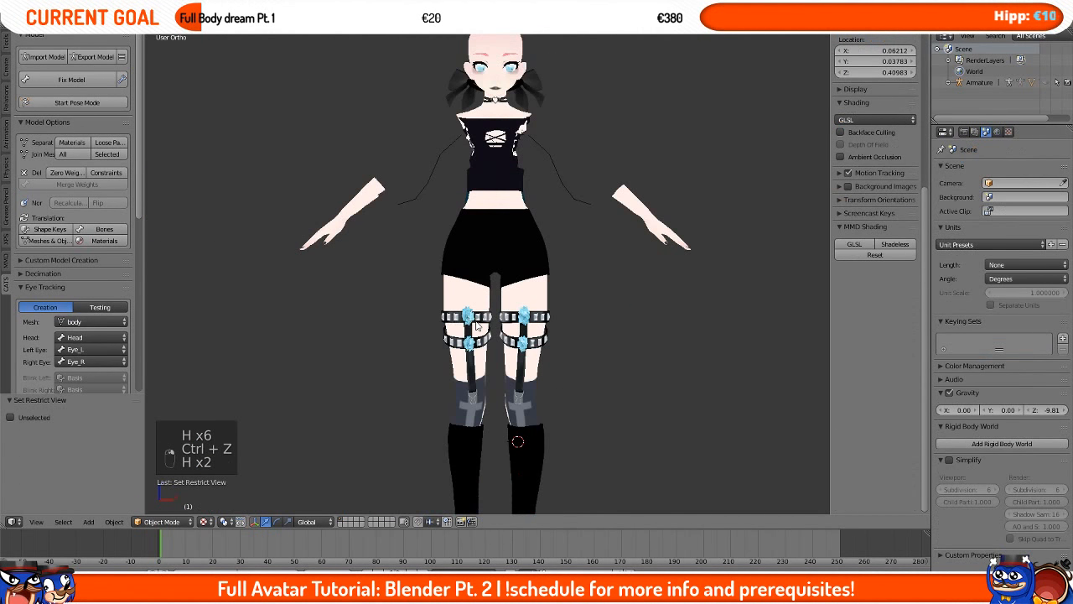
Step: Select and hide the garter roses and the hoodie so only the bare legs and shorts remain
right_click(476, 325)
middle_drag(420, 332, 474, 347)
scroll(474, 347, up, 3)
middle_drag(287, 353, 506, 288)
scroll(507, 288, down, 4)
key(a)
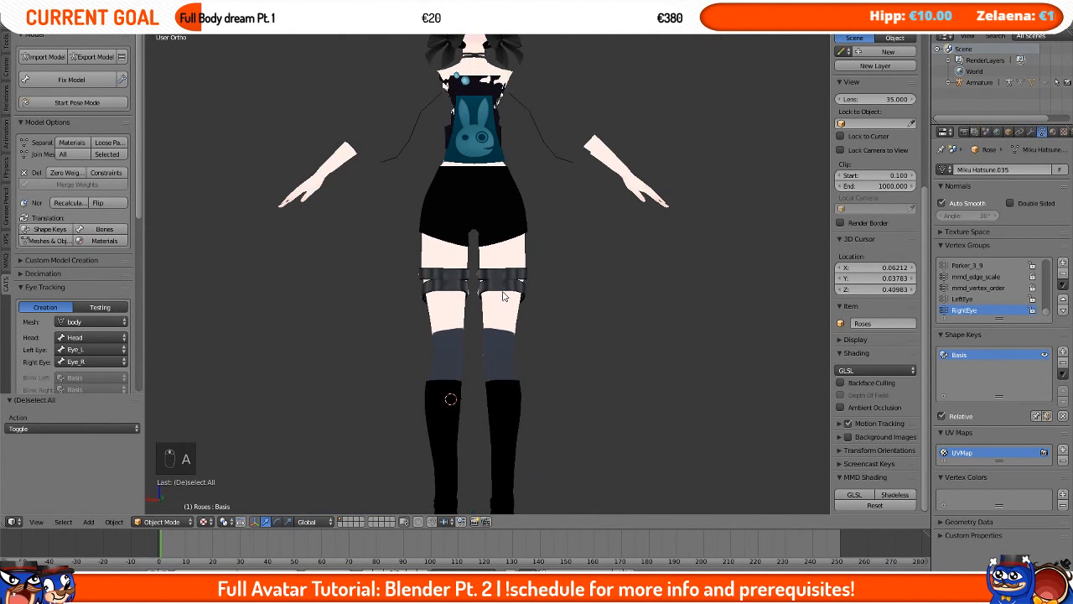
key(a)
key(a)
key(h)
Step: Hide the head, face, crown and upper-body accessories one by one, leaving the arms, torso and legs
key(h)
shift+scroll(506, 276, up, 4)
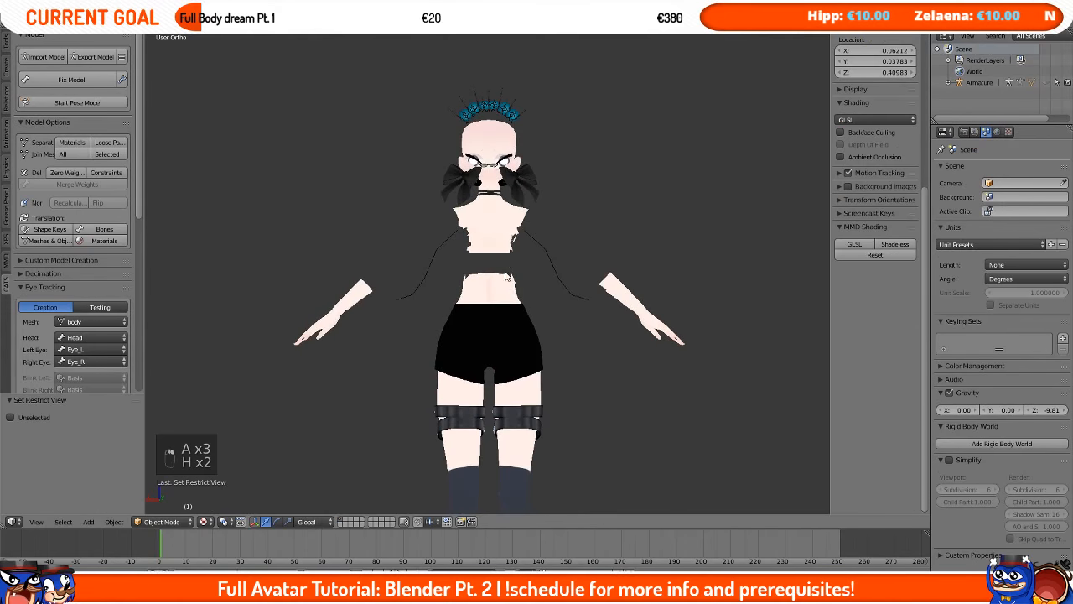
right_click(509, 178)
key(h)
right_click(503, 165)
key(h)
right_click(504, 164)
key(h)
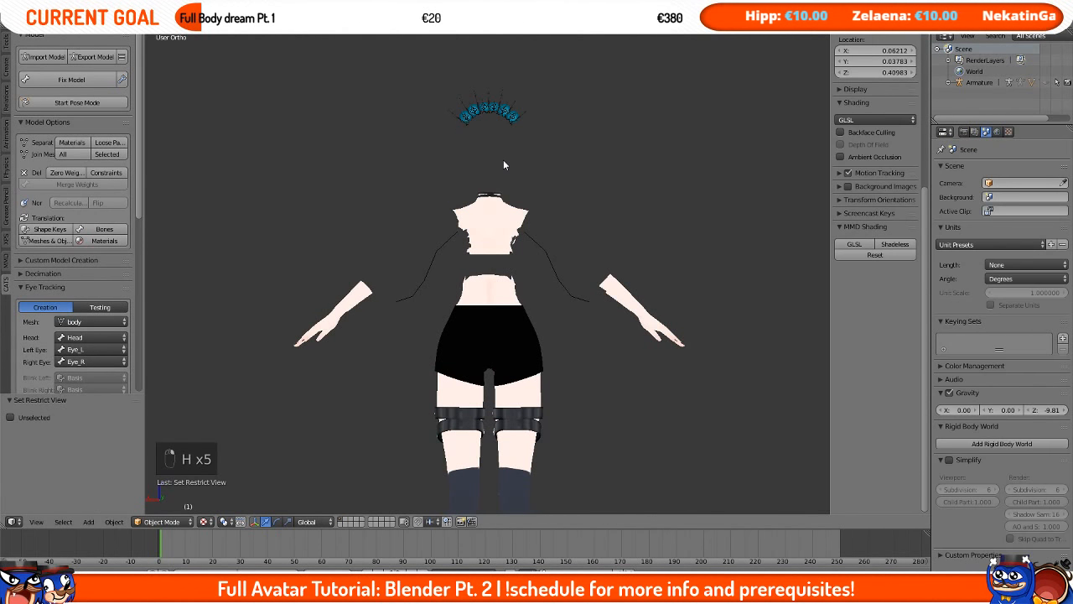
right_click(498, 111)
key(h)
key(h)
key(h)
right_click(488, 192)
key(h)
shift+middle_drag(546, 272, 479, 350)
right_click(478, 345)
Step: Hide the shoe soles and another stray object, then select the remaining leg and arm meshes while orbiting around them
key(h)
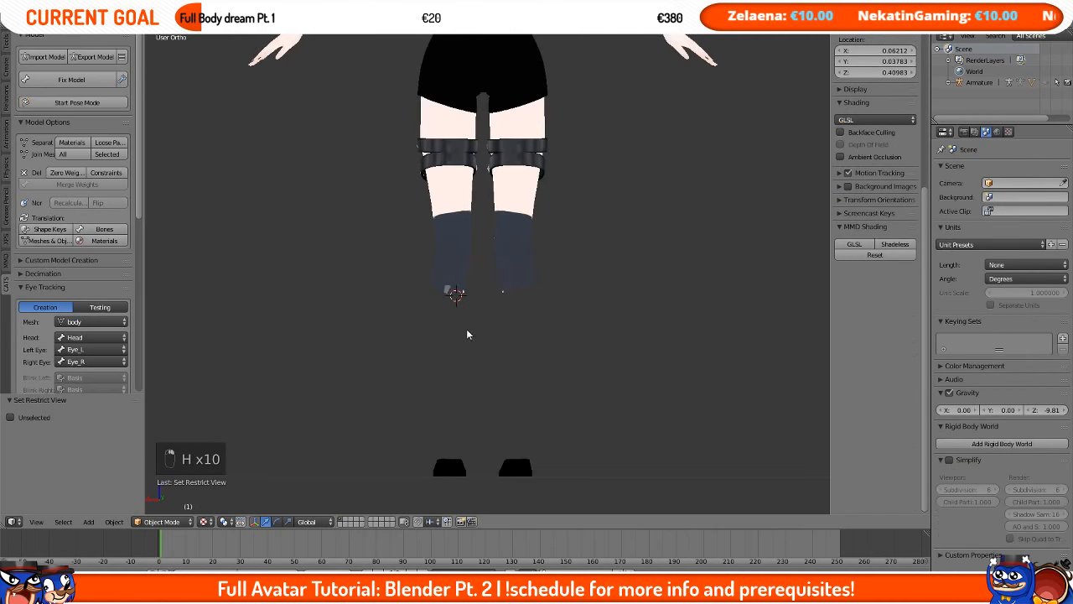
right_click(455, 466)
key(h)
middle_drag(455, 446, 470, 425)
right_click(464, 269)
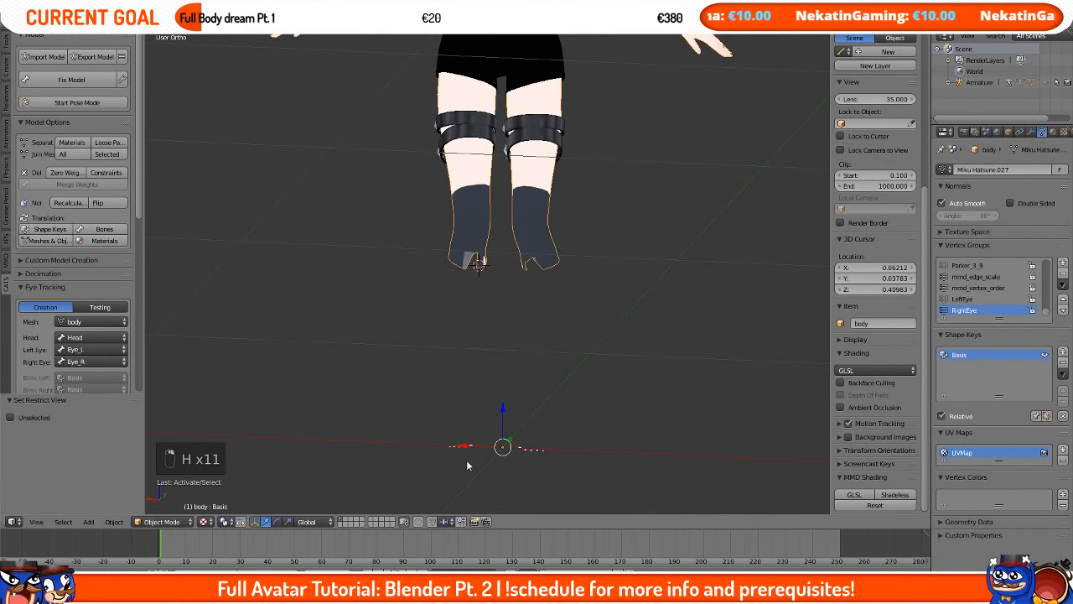
right_click(467, 454)
key(h)
shift+middle_drag(611, 161, 613, 380)
middle_drag(714, 211, 643, 335)
right_click(710, 256)
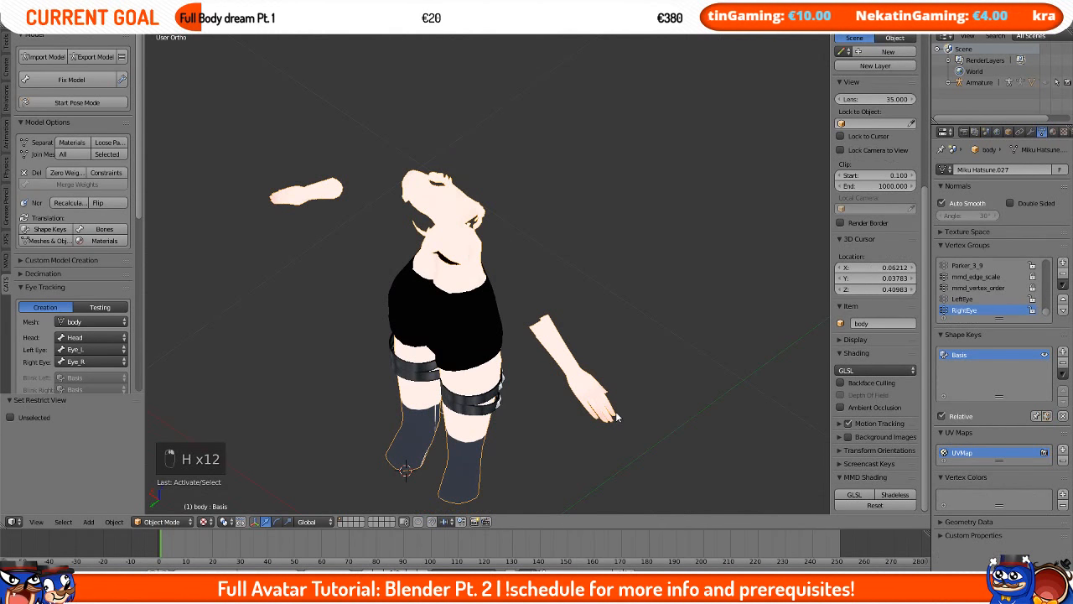
middle_drag(616, 417, 543, 277)
right_click(553, 215)
Step: Select all remaining visible meshes and join them into one object
shift+scroll(552, 216, down, 4)
scroll(547, 254, down, 5)
key(a)
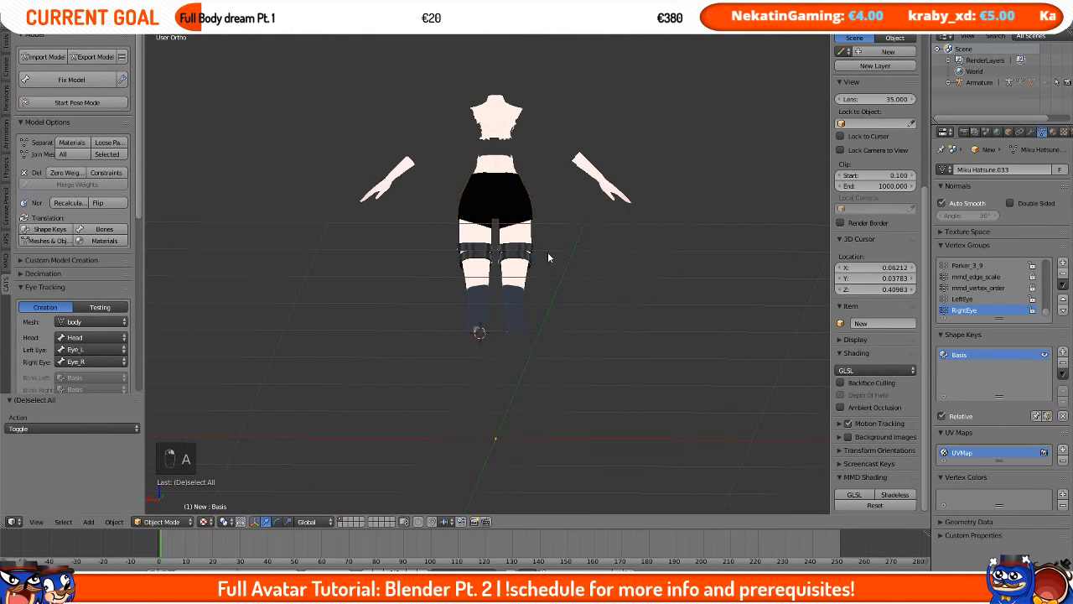
key(a)
key(a)
key(ctrl+j)
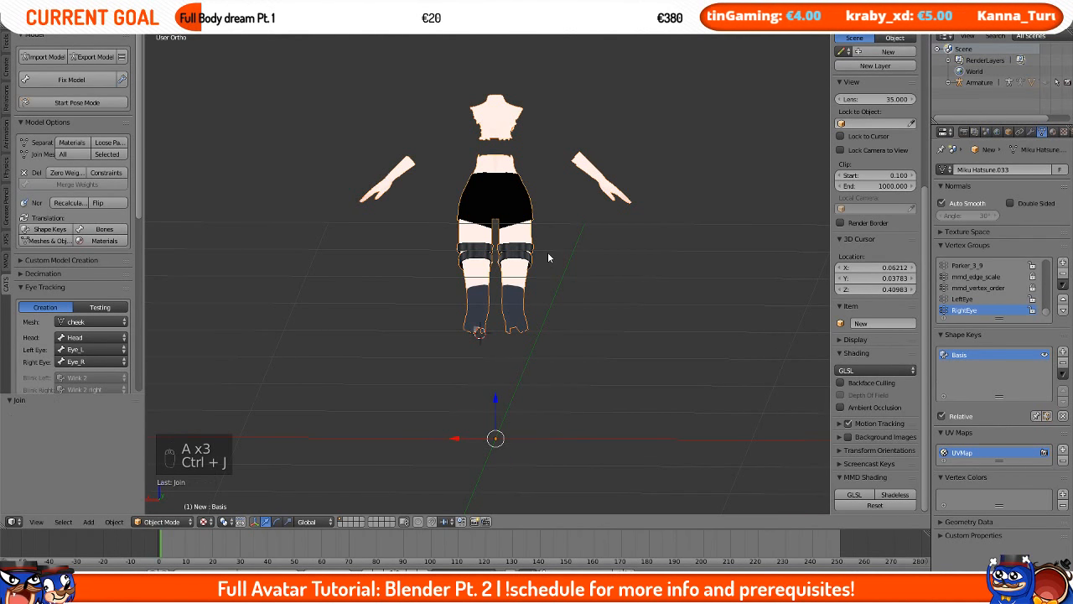
Step: Switch to the front view and enter Edit Mode on the joined mesh
key(g)
right_click(547, 282)
scroll(548, 281, up, 5)
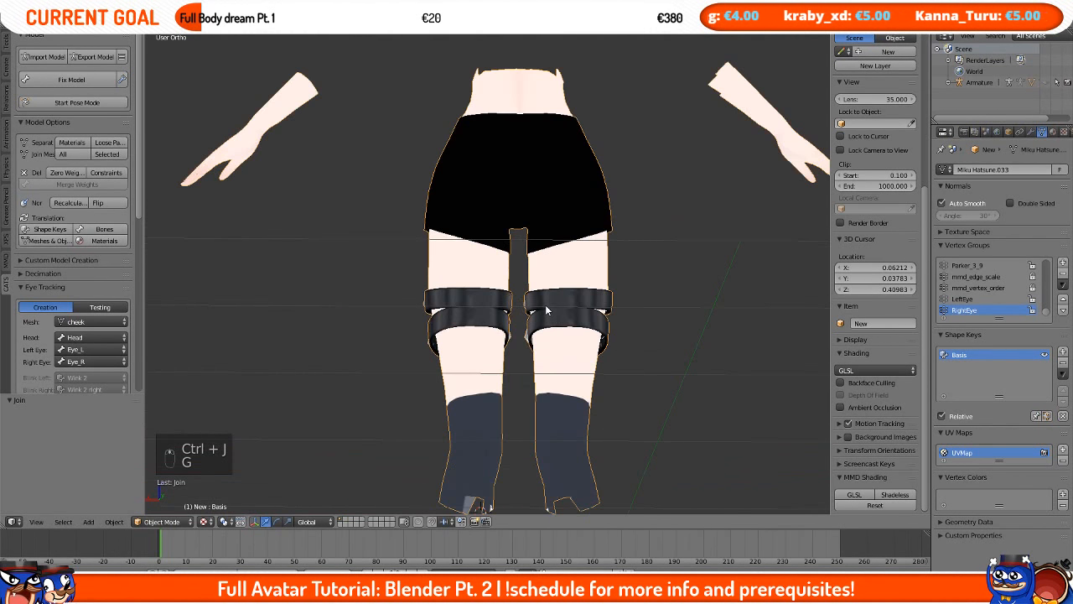
key(KP_1)
key(Tab)
scroll(536, 317, up, 6)
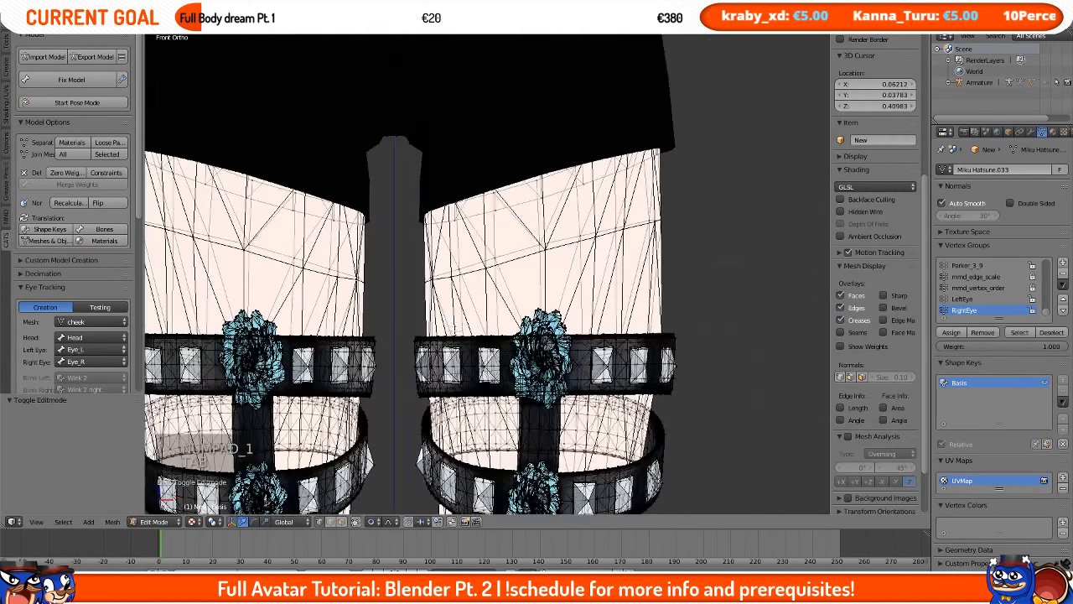
Step: Circle-select the top vertex rows of both thighs and grow the selection upward
shift+middle_drag(455, 328, 564, 241)
scroll(486, 274, down, 3)
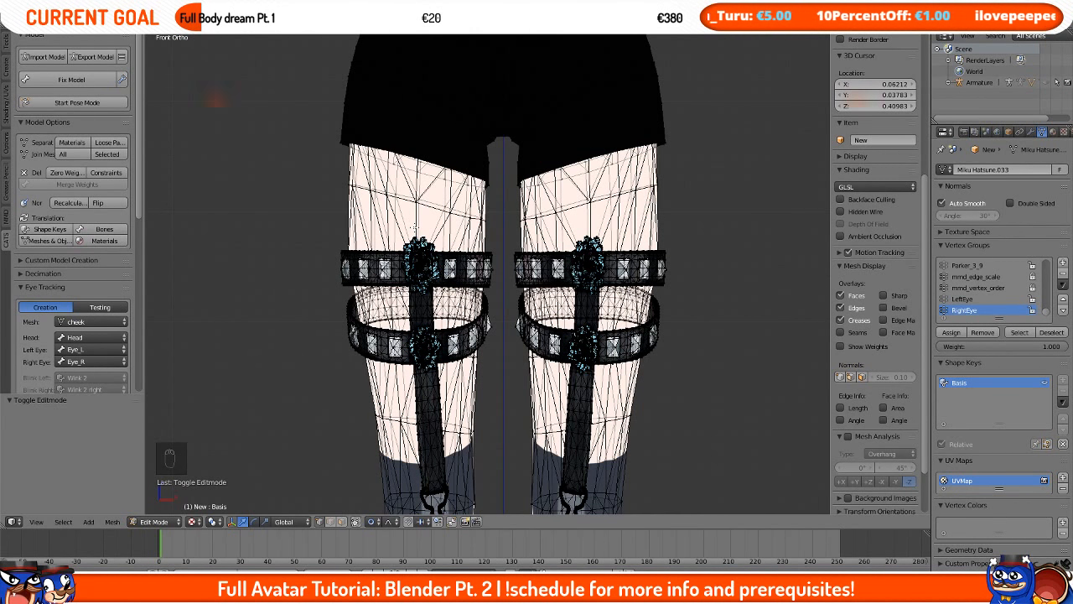
key(c)
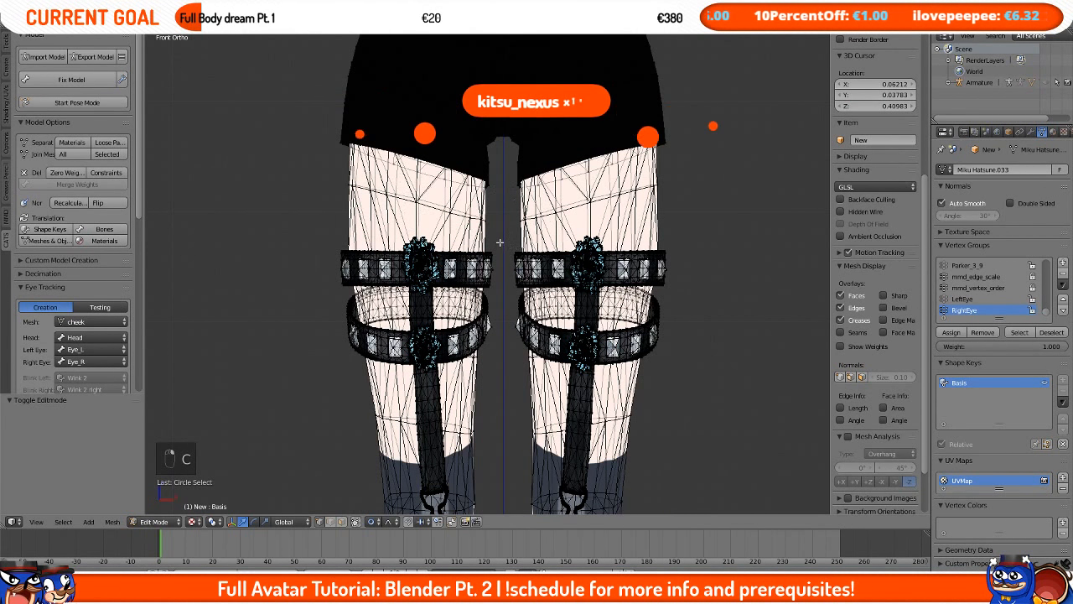
scroll(500, 242, up, 2)
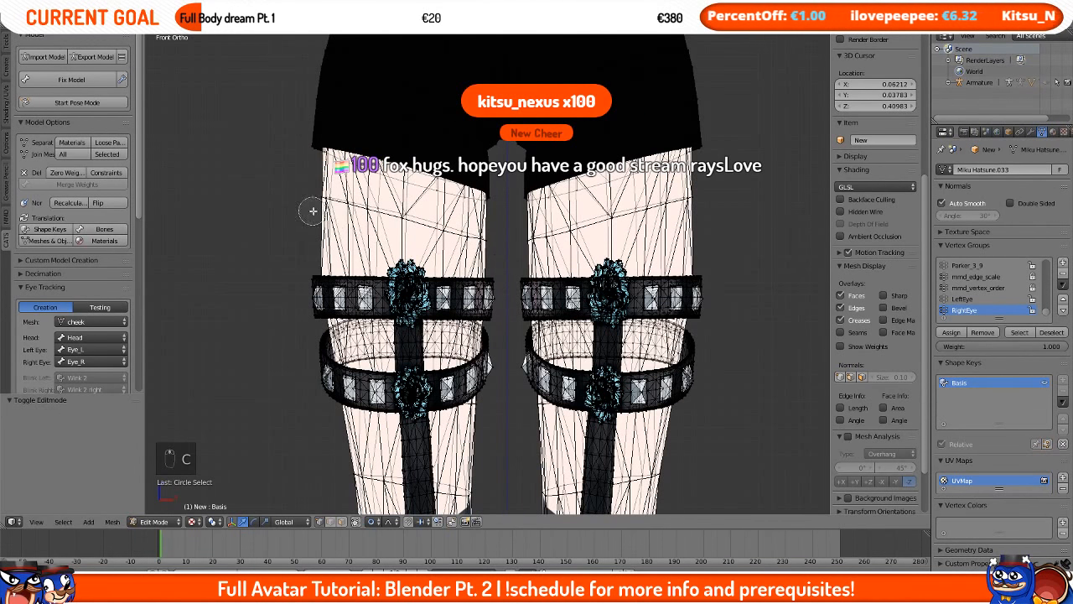
mouse_move(319, 196)
mouse_down()
mouse_move(498, 240)
mouse_move(549, 237)
mouse_up()
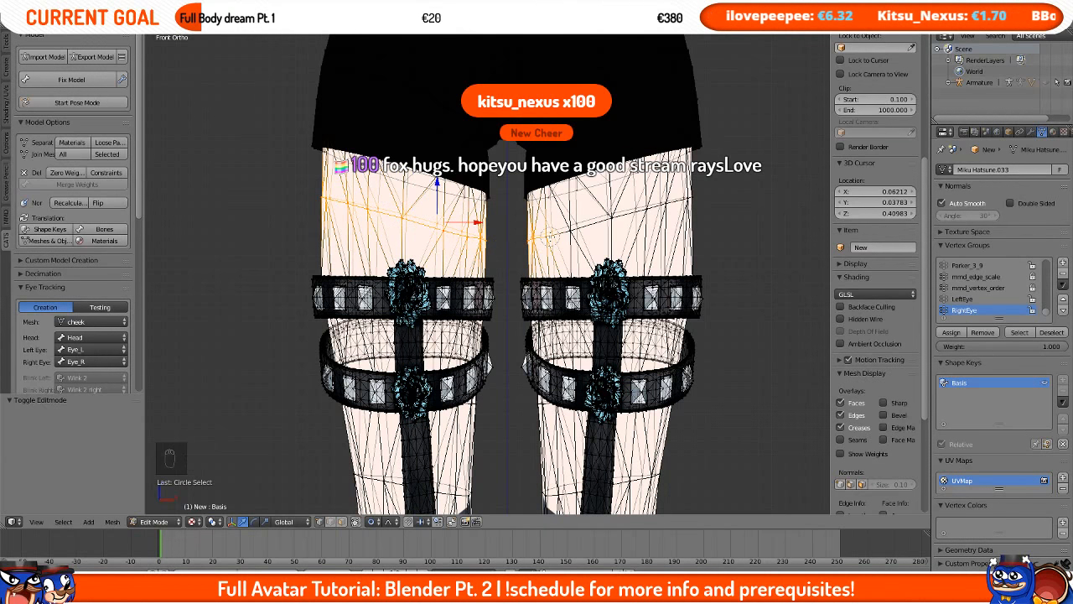
right_click(430, 224)
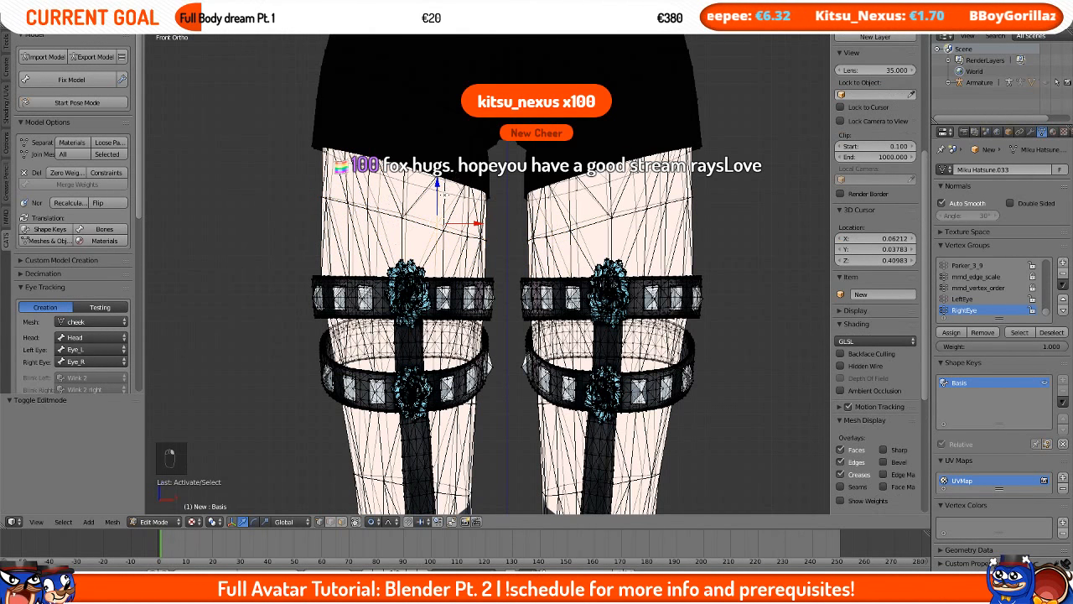
key(Tab)
key(Tab)
key(Tab)
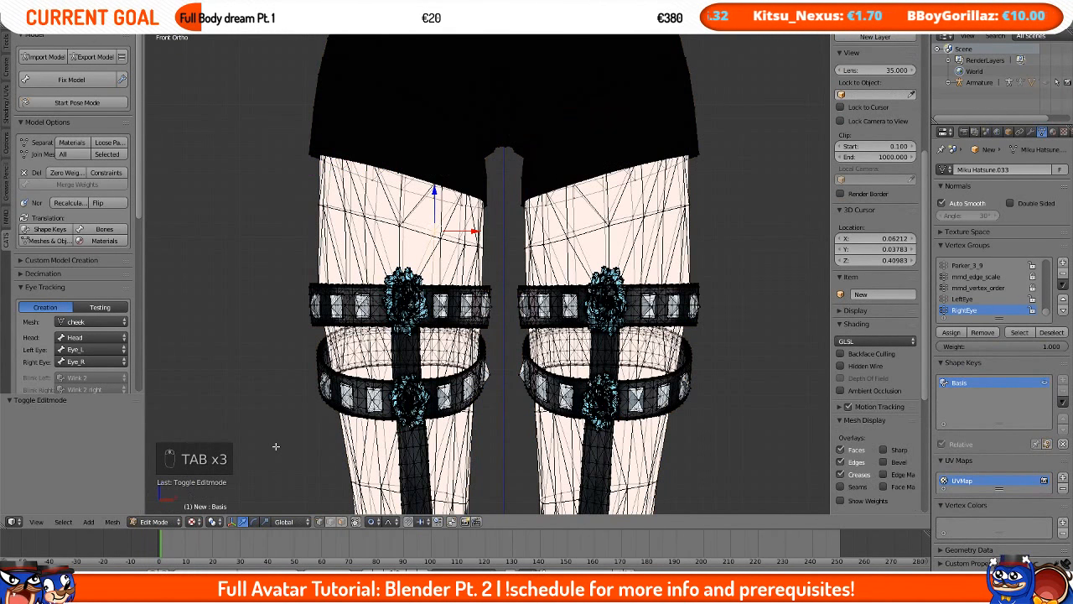
key(c)
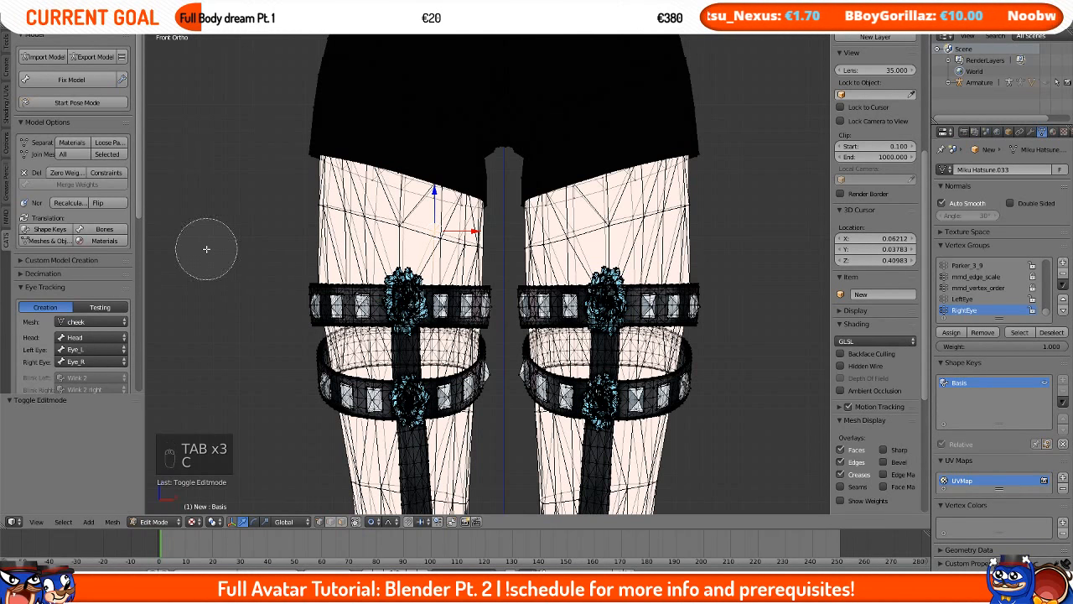
scroll(206, 248, down, 4)
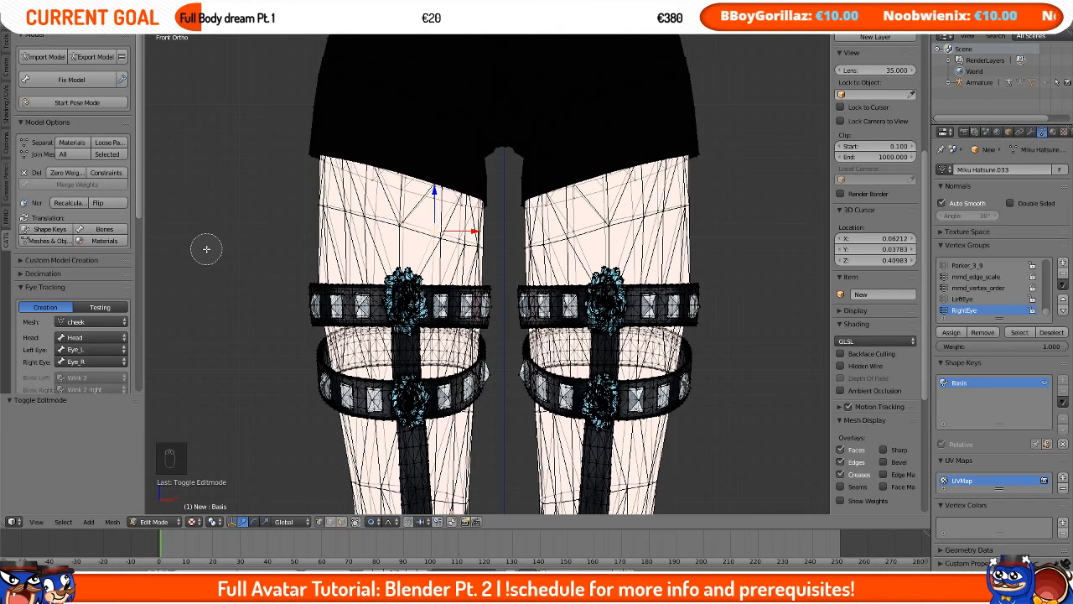
mouse_move(310, 198)
mouse_down()
mouse_move(394, 223)
mouse_move(574, 243)
mouse_move(695, 218)
mouse_move(568, 236)
mouse_up()
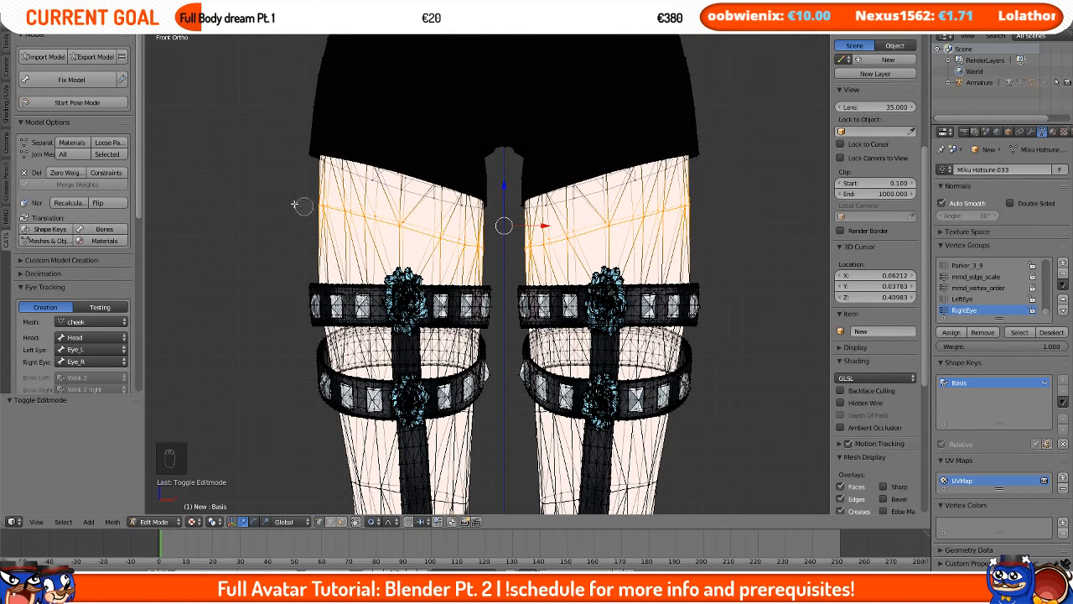
key(ctrl+KP_Add)
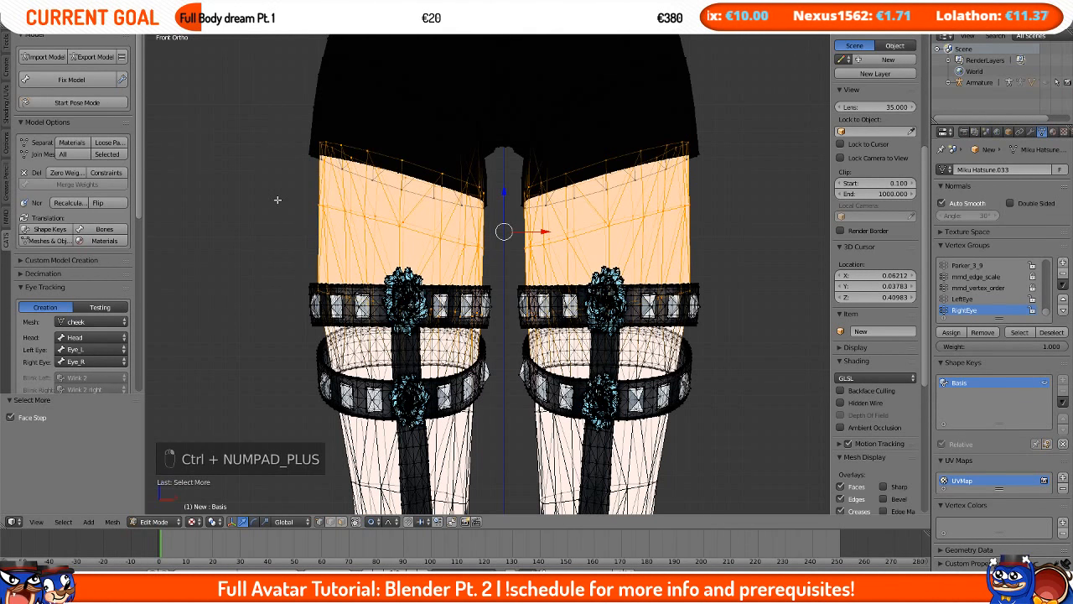
Step: Try moving the selected thigh vertices, change the proportional editing mode, and undo the attempt
key(g)
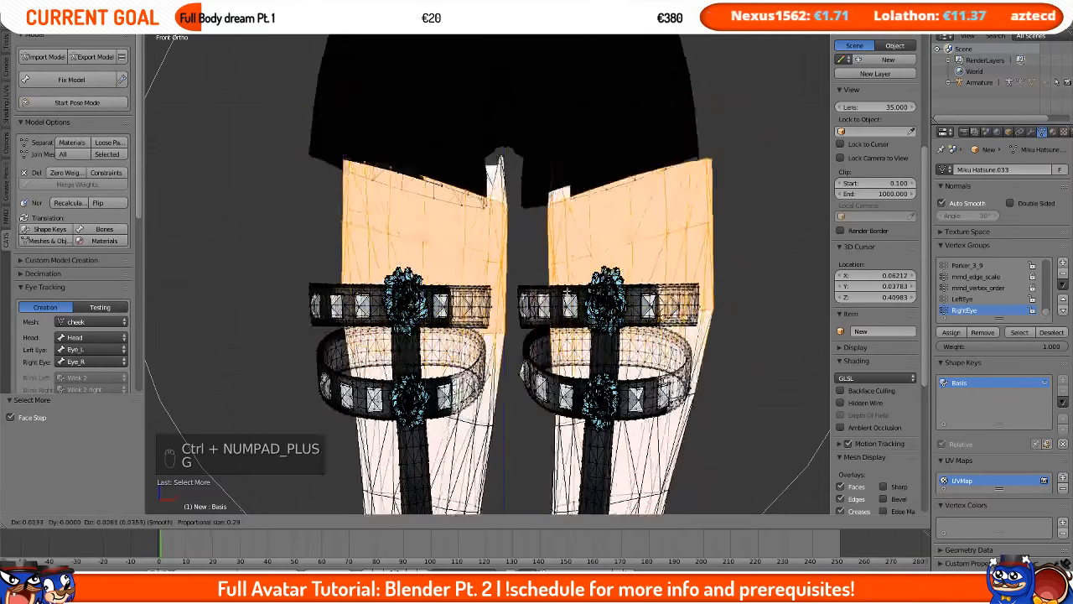
right_click(518, 273)
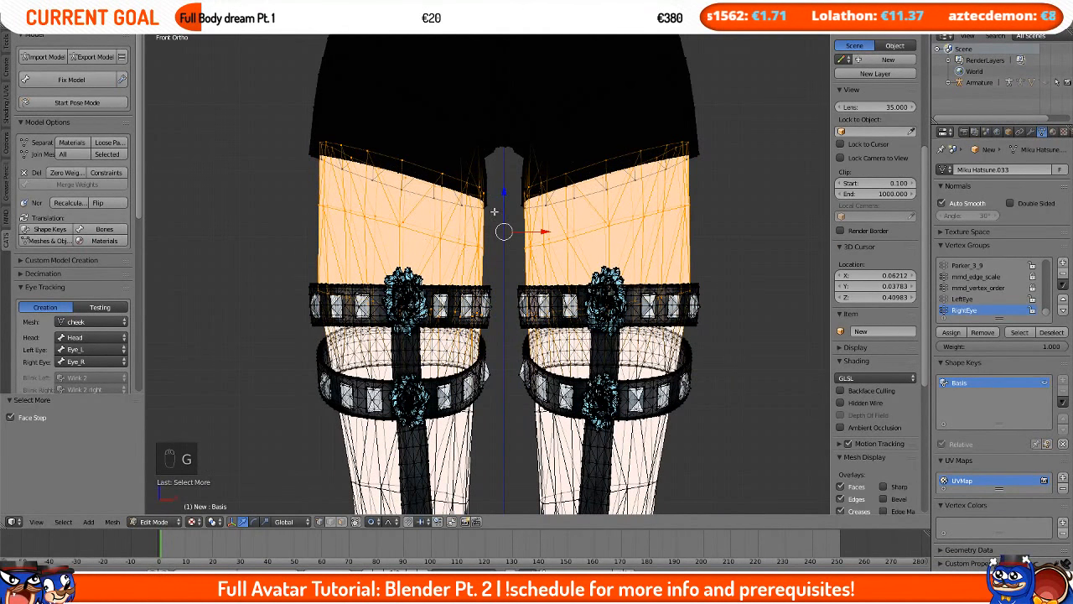
click(376, 522)
click(382, 495)
key(g)
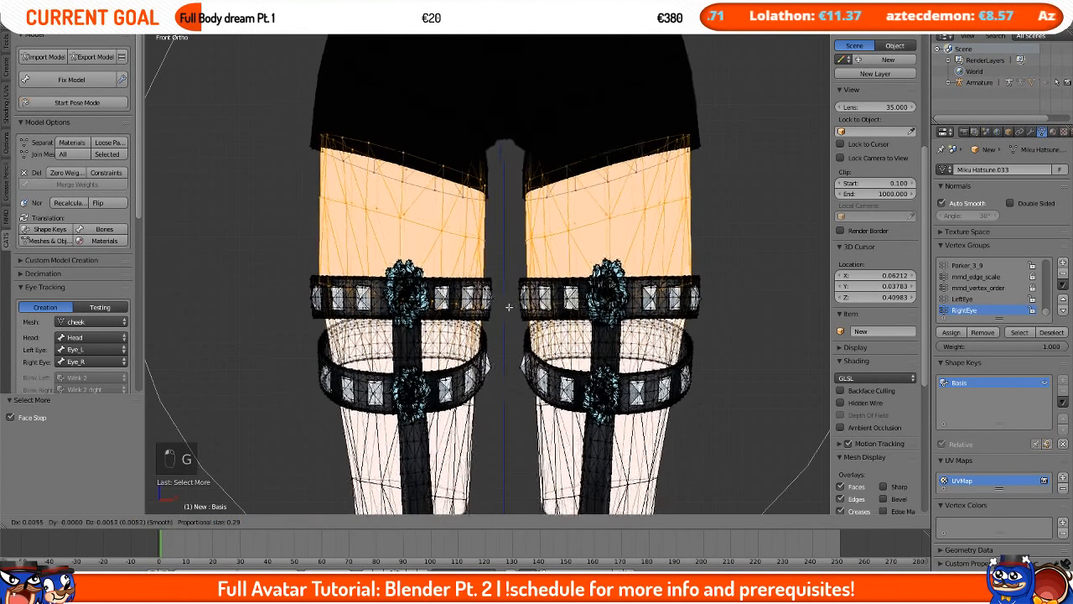
right_click(515, 307)
right_click(514, 307)
key(ctrl+z)
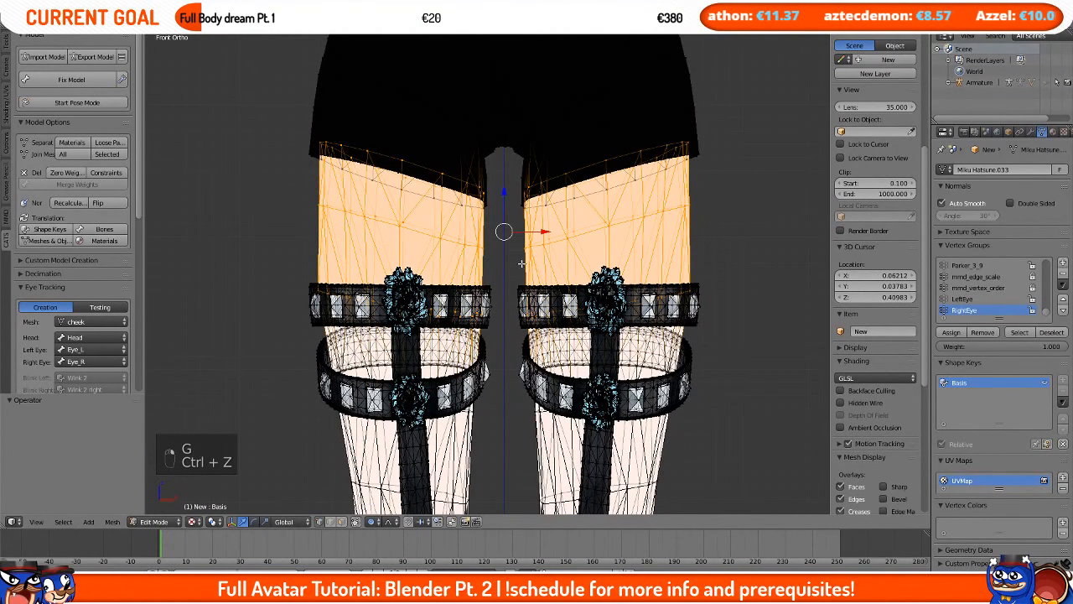
Step: Subdivide the selected upper thigh faces
key(space)
text(subdiv)
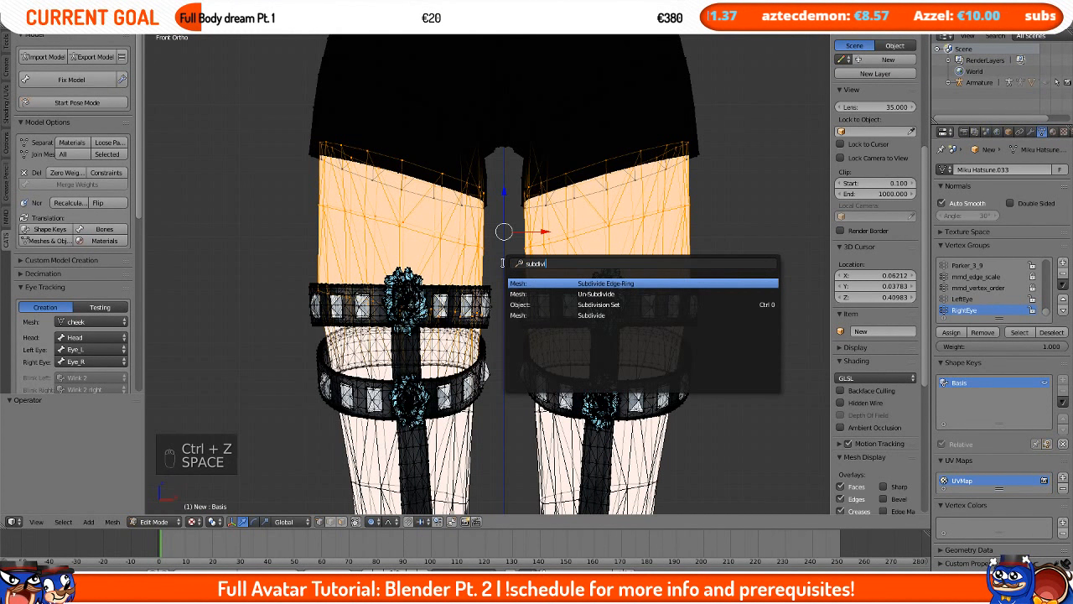
key(Down)
key(Down)
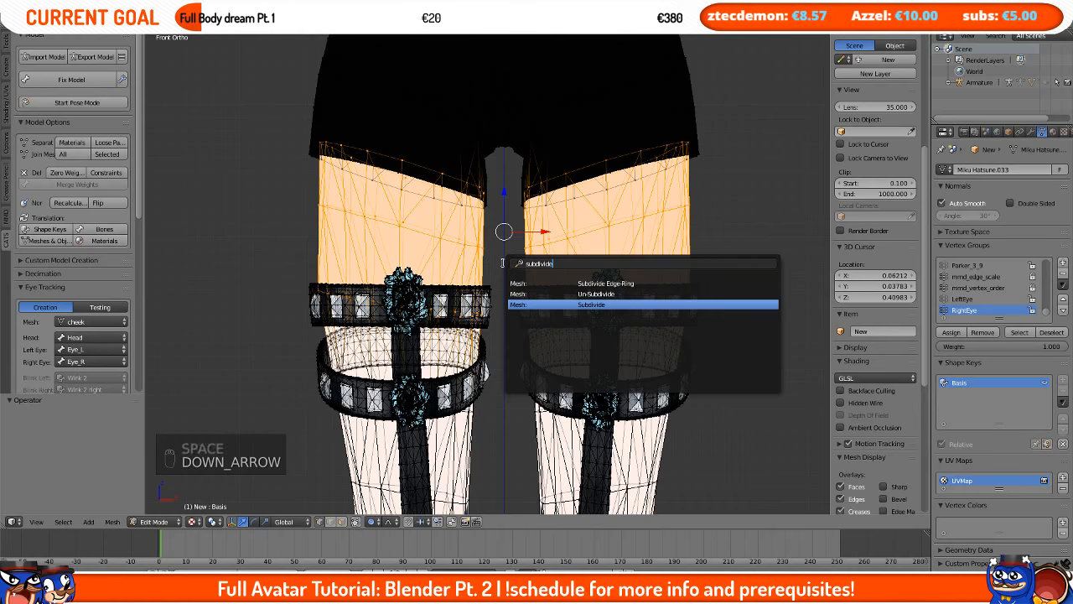
key(Return)
scroll(504, 263, up, 2)
scroll(504, 263, up, 2)
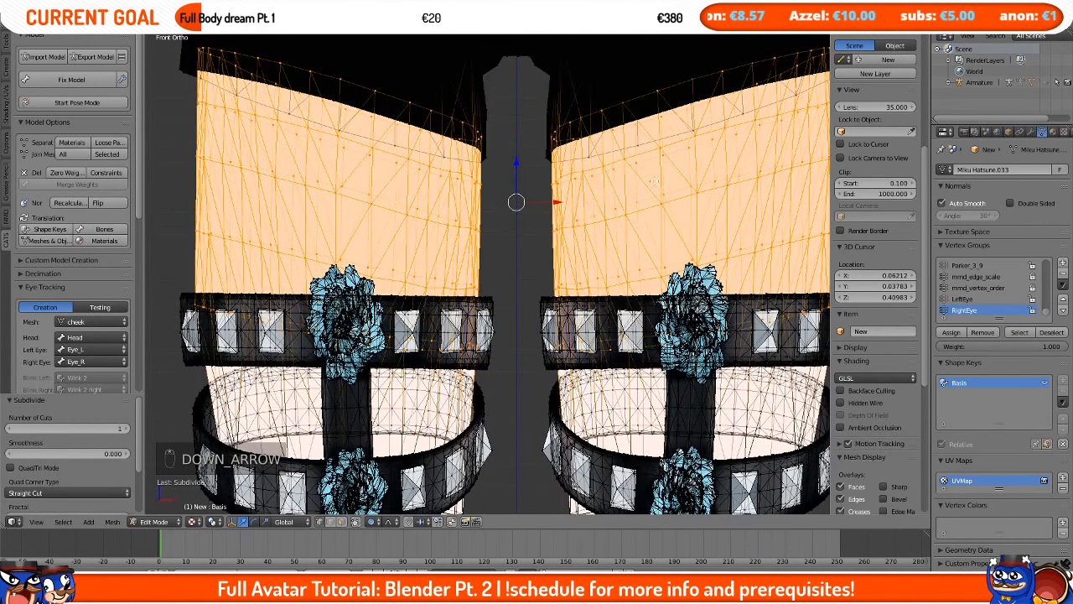
Step: Circle-select a horizontal vertex band around both thighs just above the upper garters
key(space)
scroll(506, 251, down, 2)
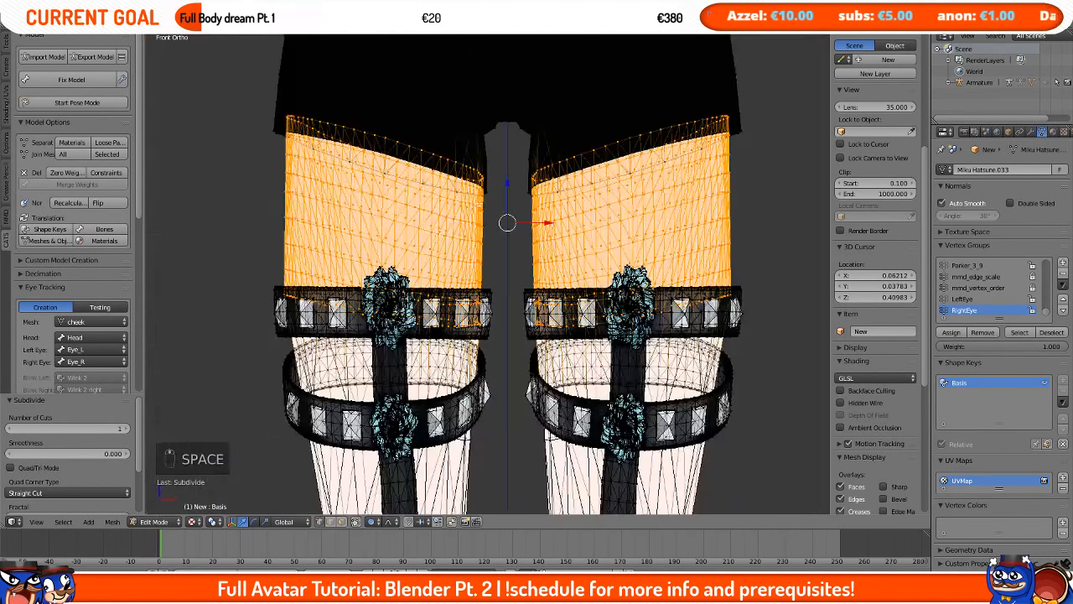
right_click(420, 257)
scroll(876, 252, down, 1)
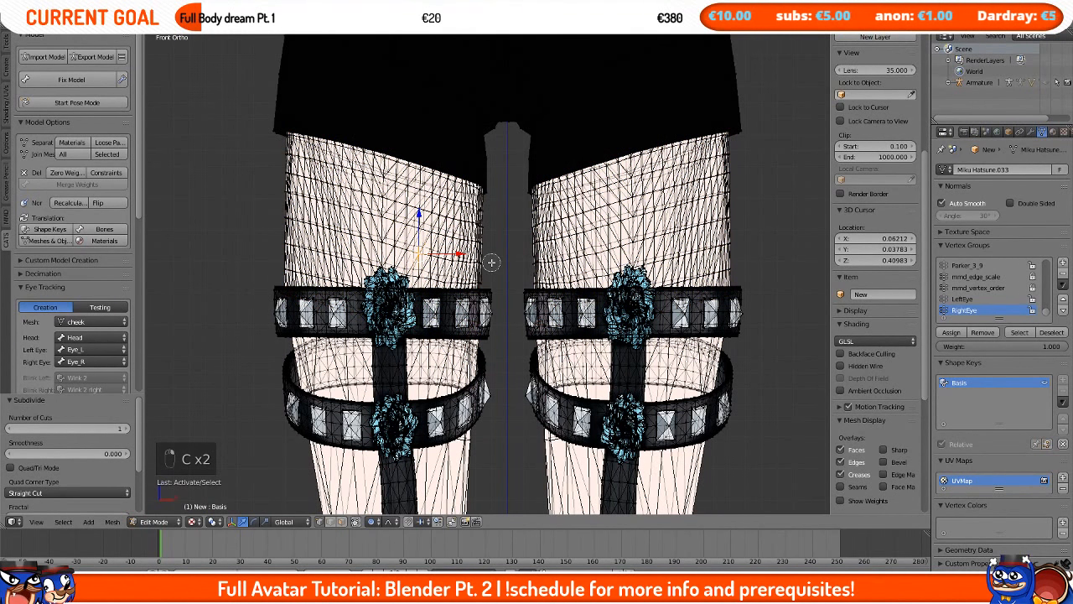
scroll(876, 251, up, 2)
right_click(469, 260)
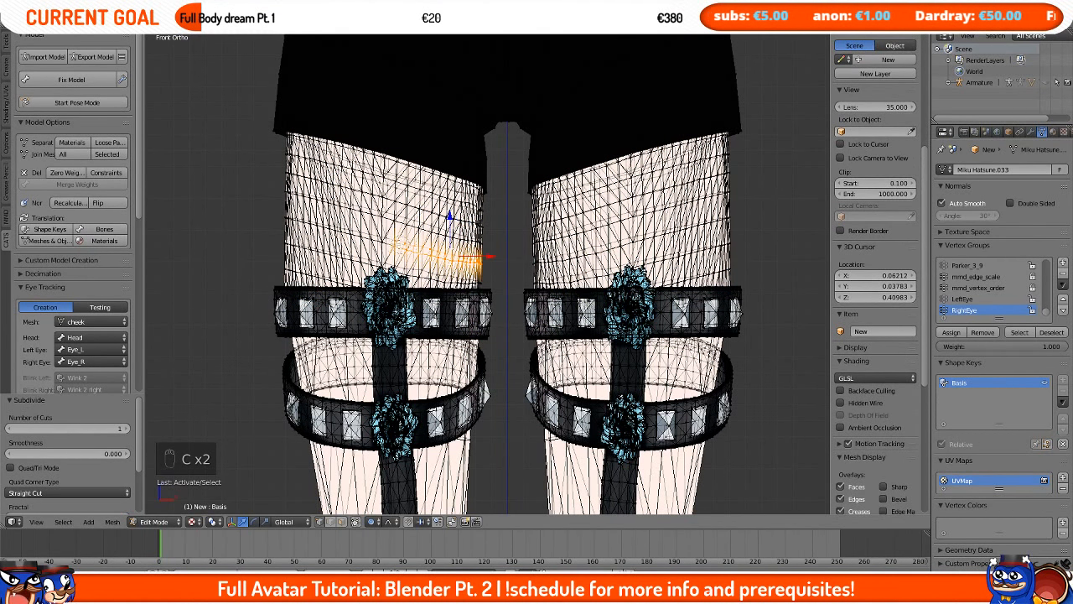
drag(394, 245, 302, 219)
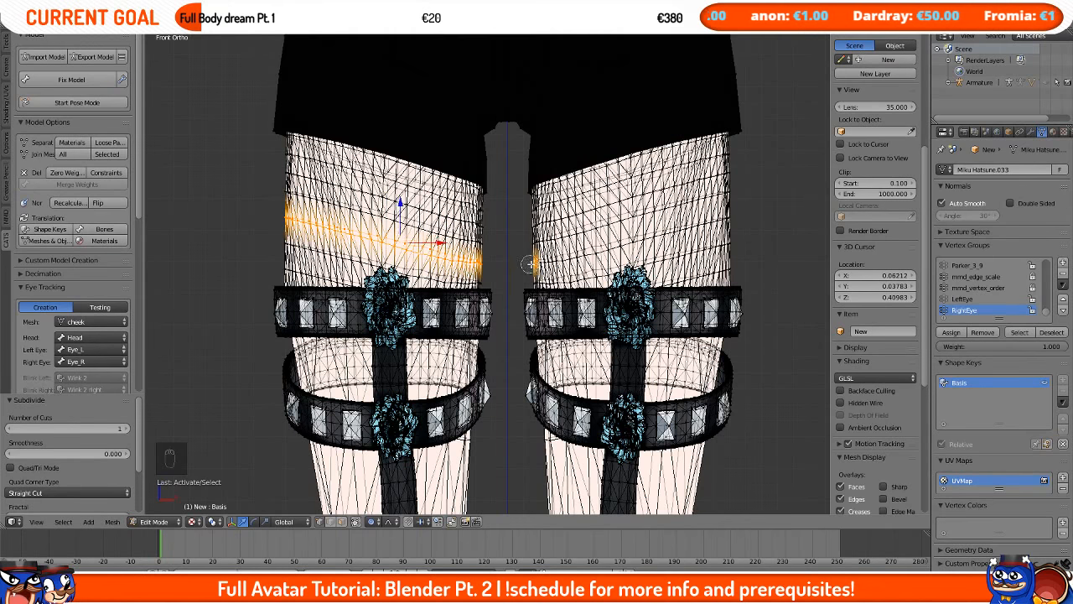
drag(530, 265, 580, 253)
drag(671, 229, 745, 219)
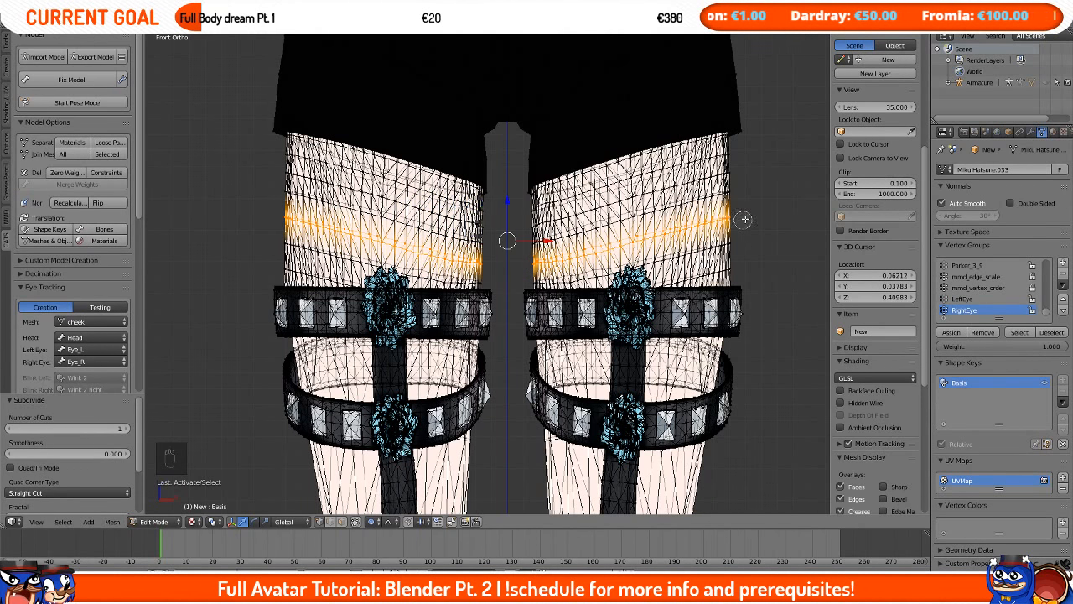
Step: Set the pivot point to Individual Origins and try scaling the selected band on X and Y only
click(215, 521)
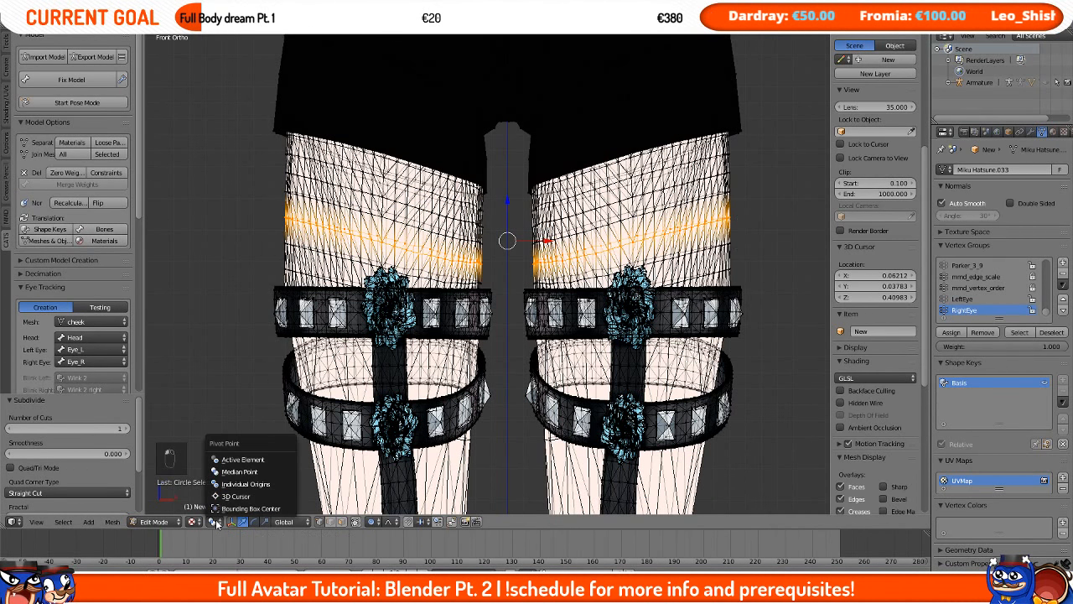
click(243, 484)
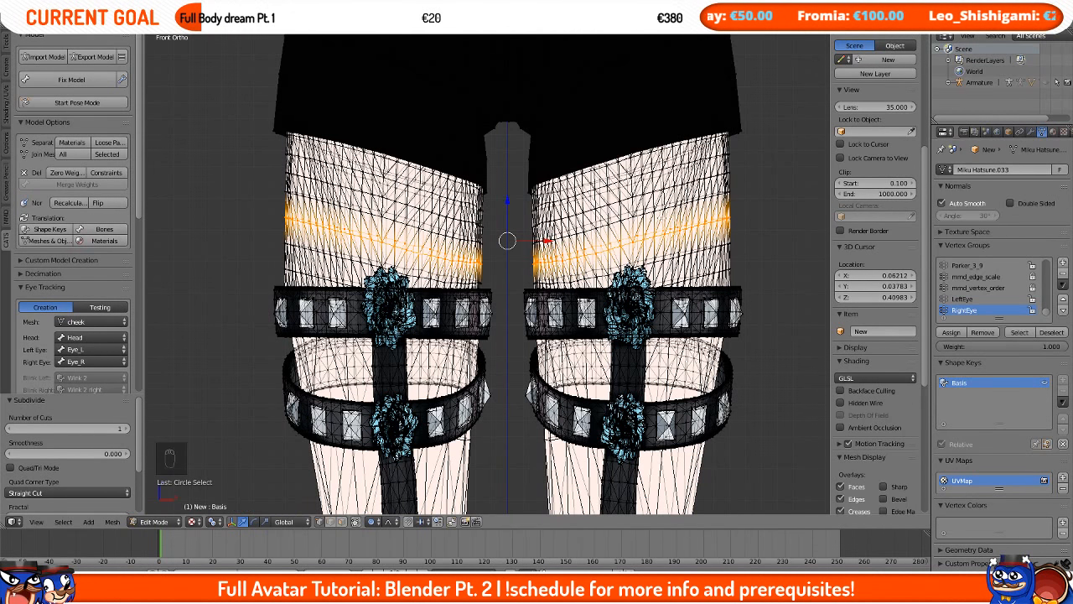
key(s)
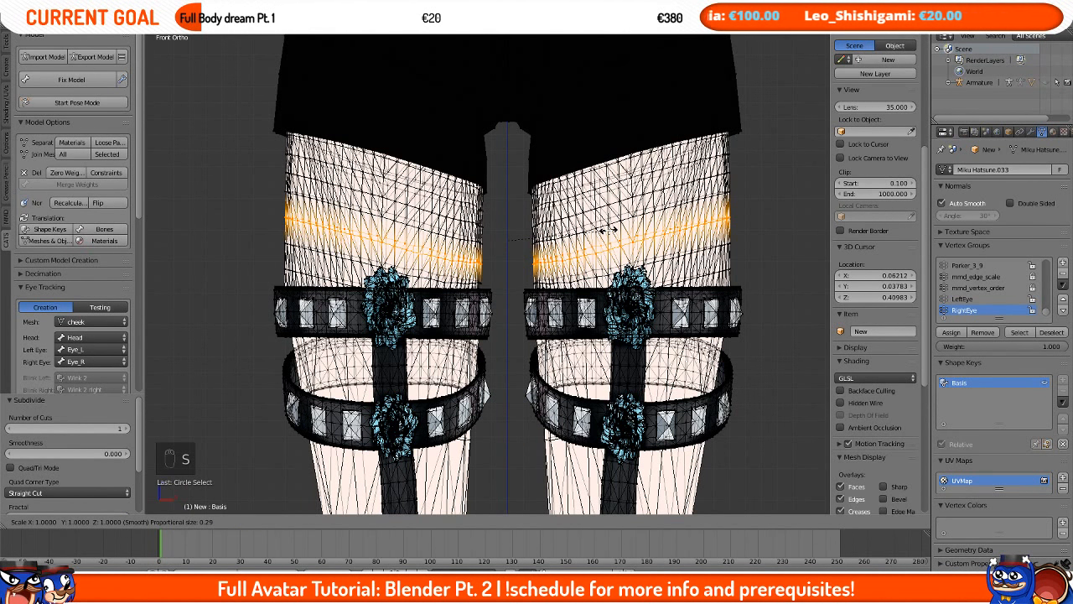
key(shift+z)
right_click(608, 230)
scroll(609, 230, down, 3)
middle_drag(609, 230, 669, 280)
key(s)
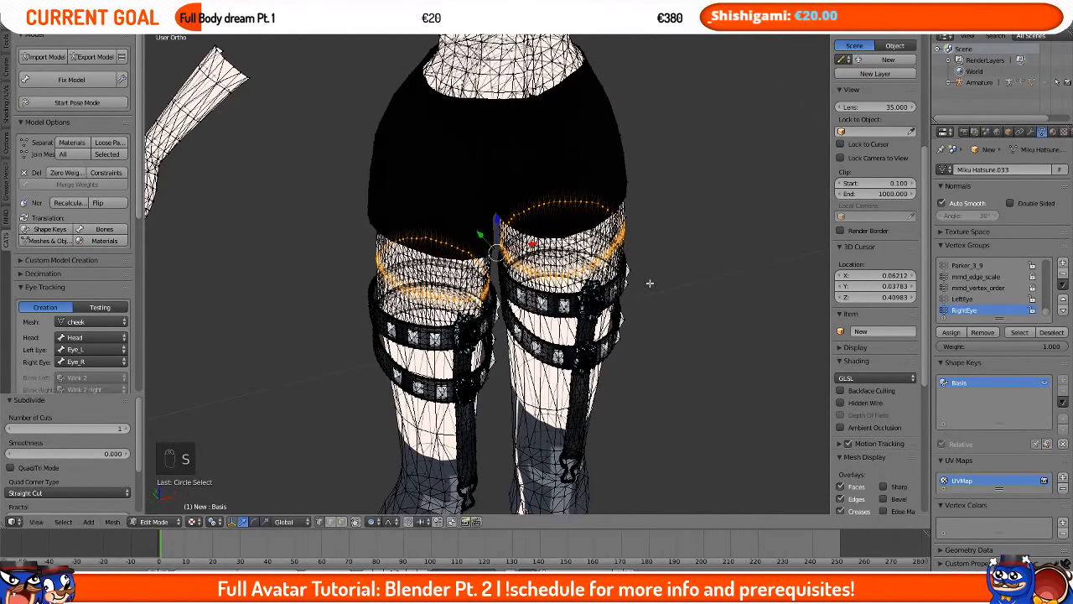
key(s)
key(x)
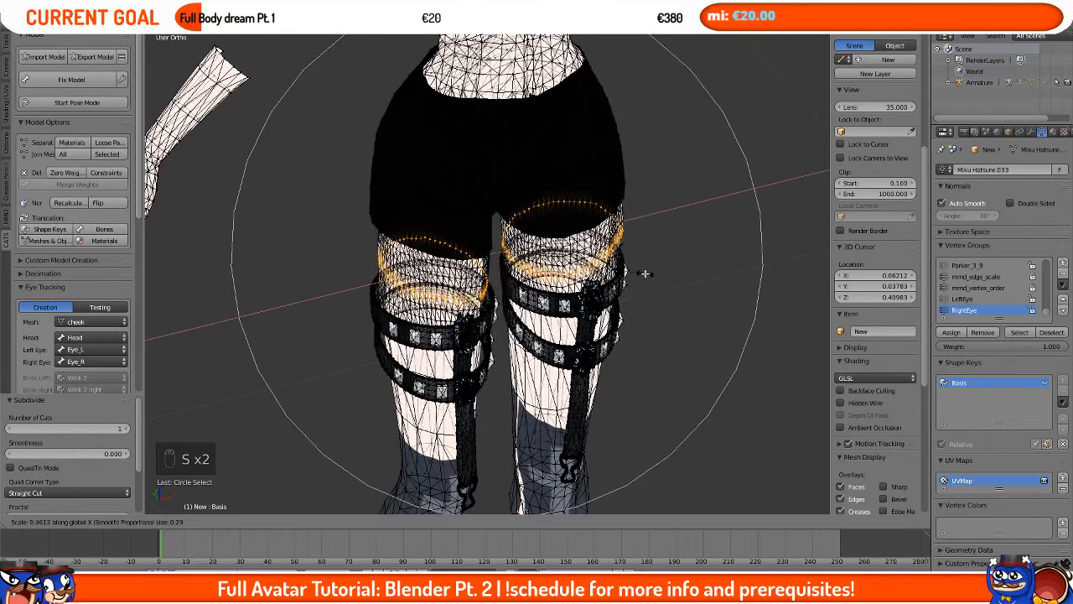
key(y)
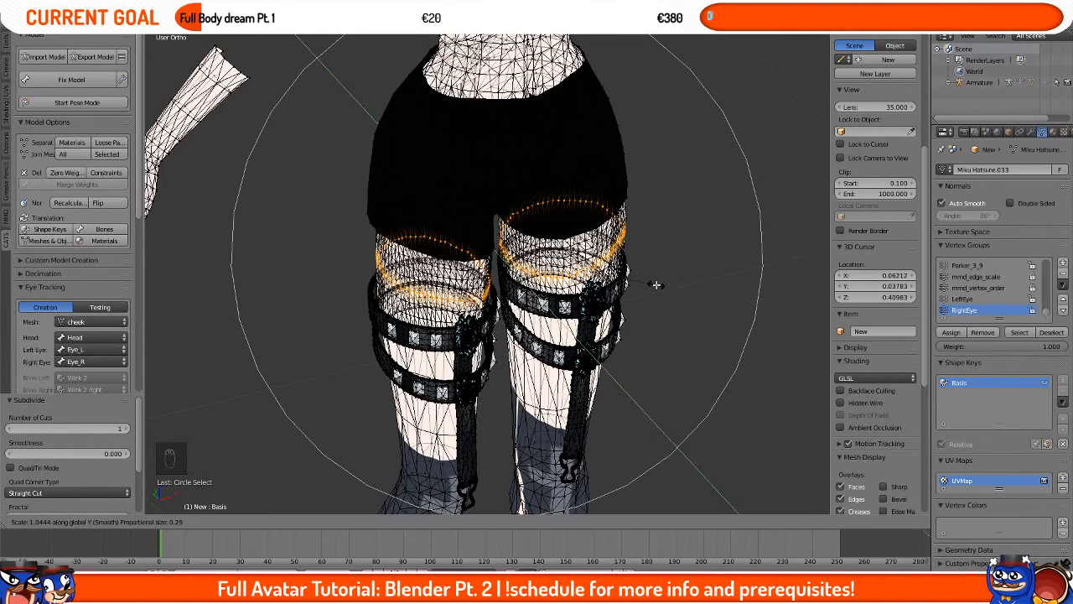
click(656, 285)
key(s)
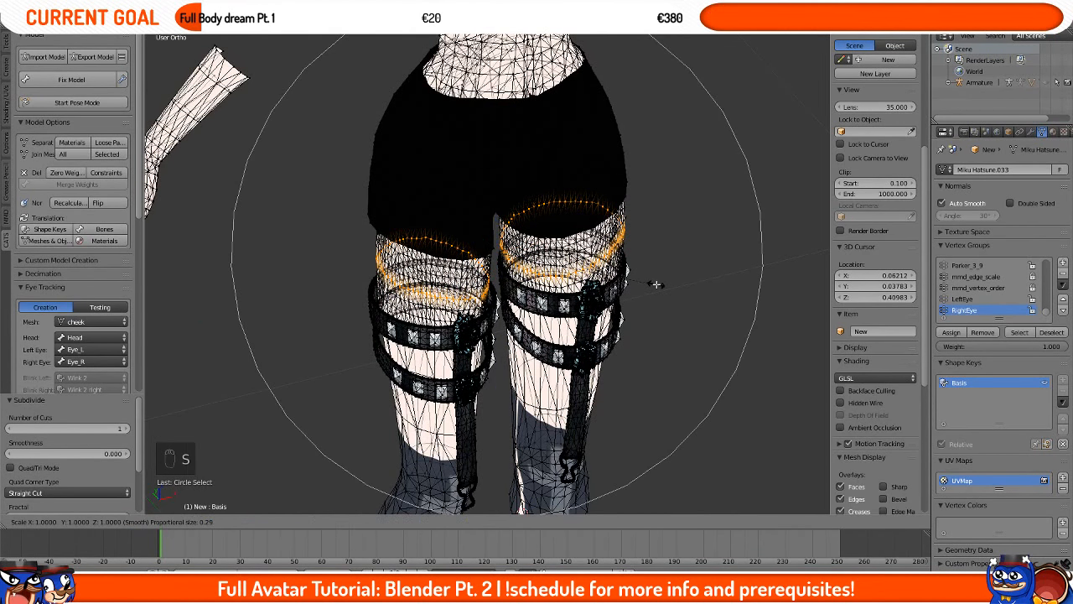
key(shift+z)
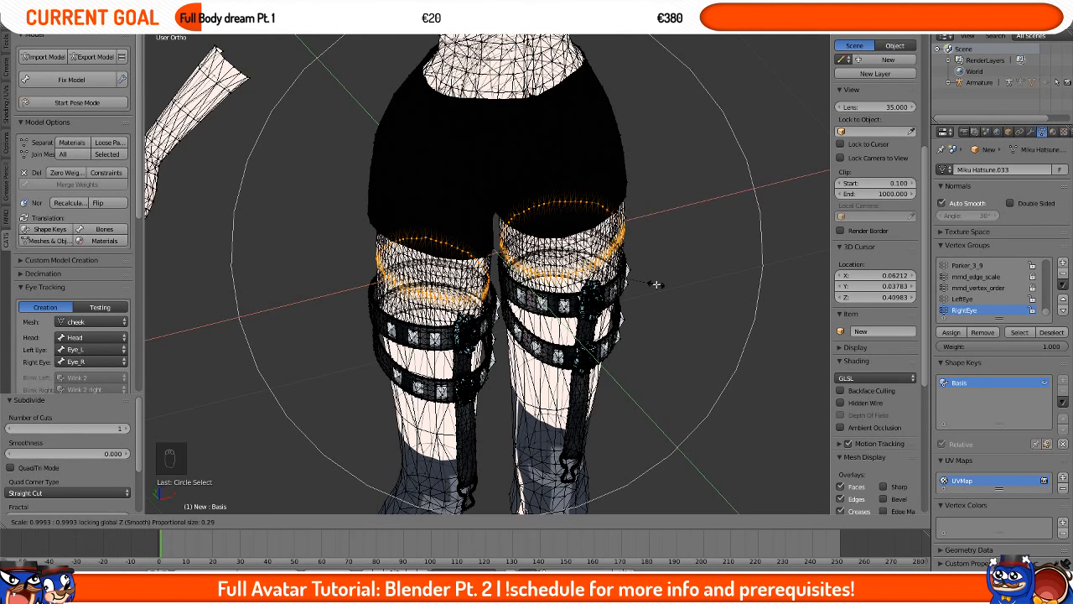
click(656, 285)
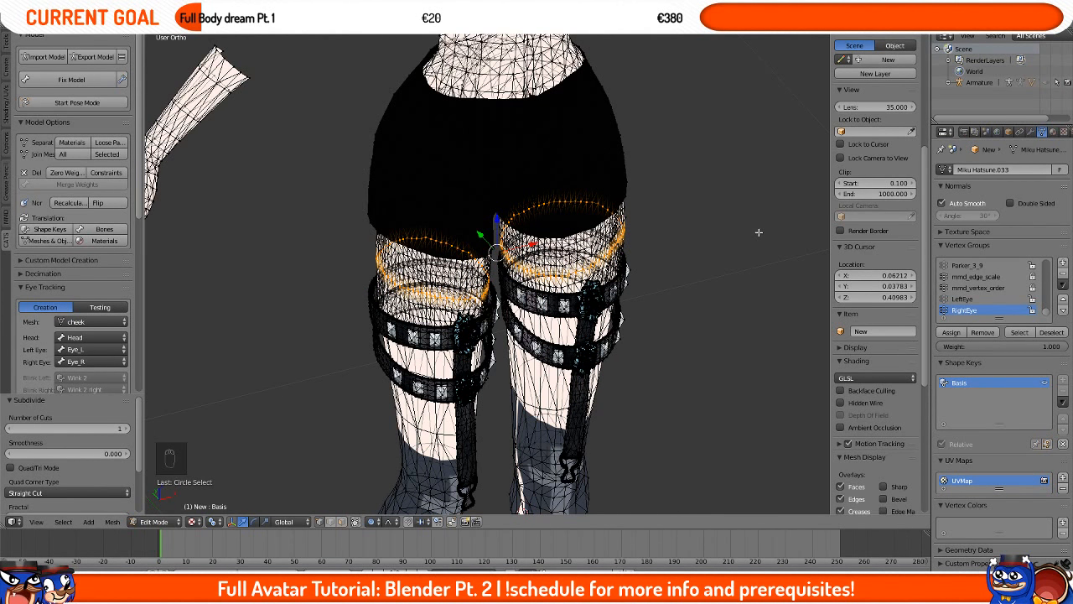
Step: Scale the selected thigh band by 1.09 on X and Y, excluding Z
key(s)
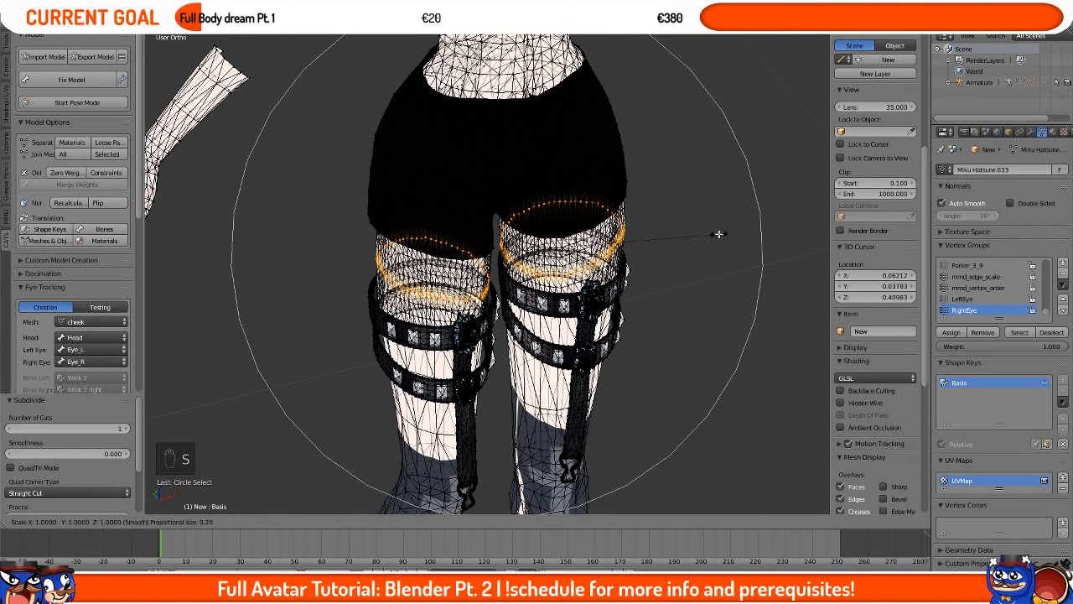
click(719, 234)
key(KP_1)
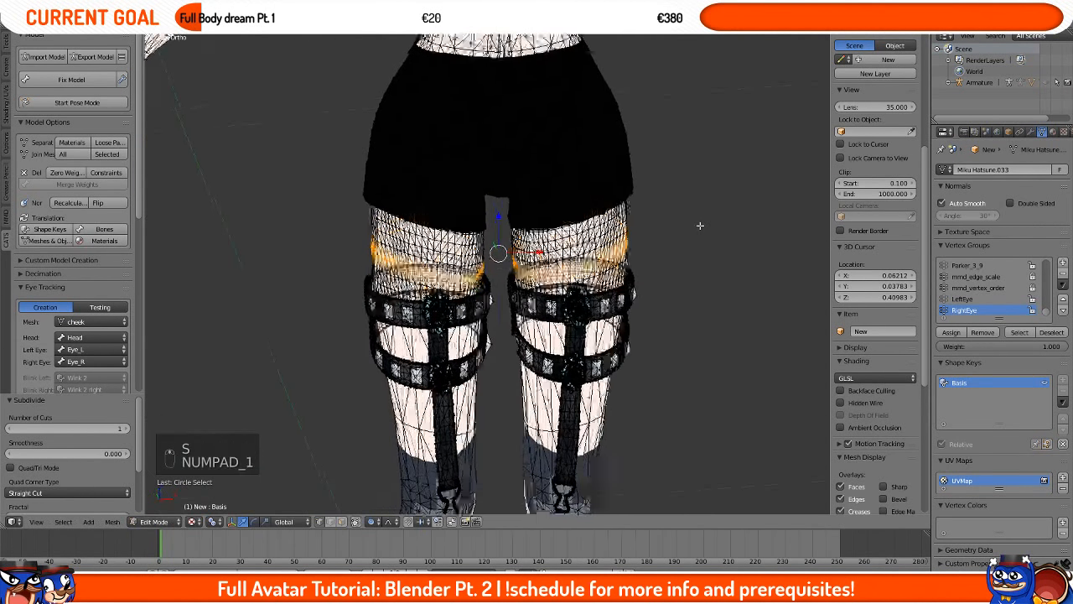
key(s)
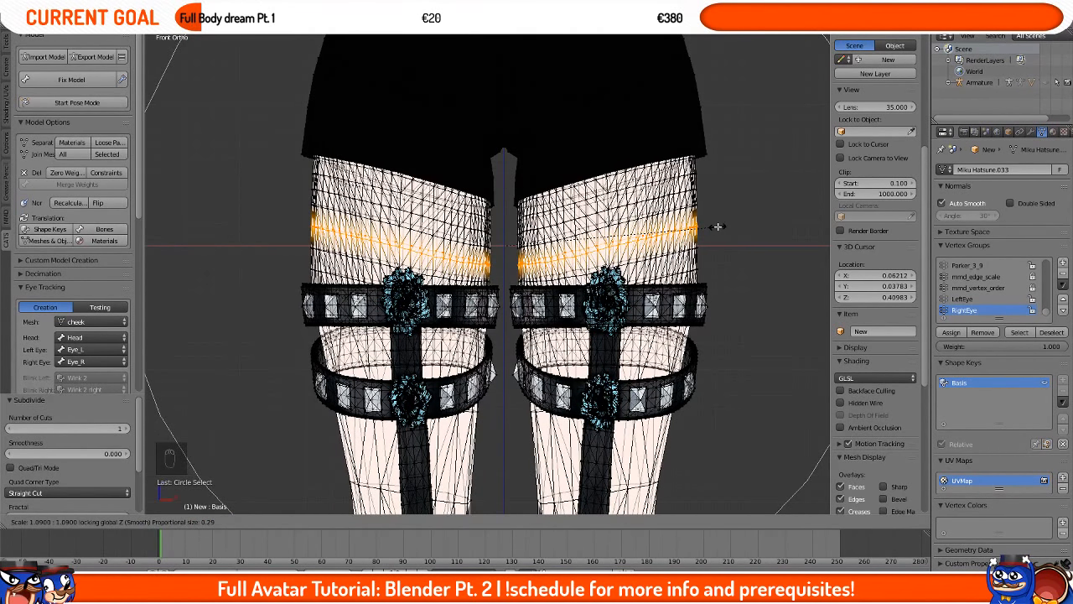
click(717, 227)
middle_drag(714, 227, 684, 271)
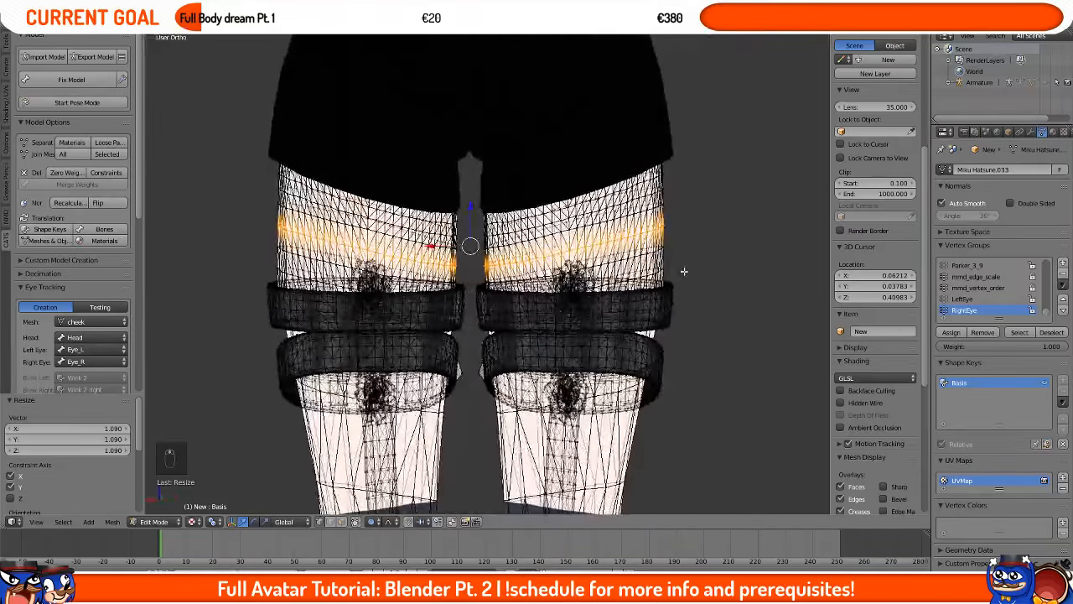
key(KP_1)
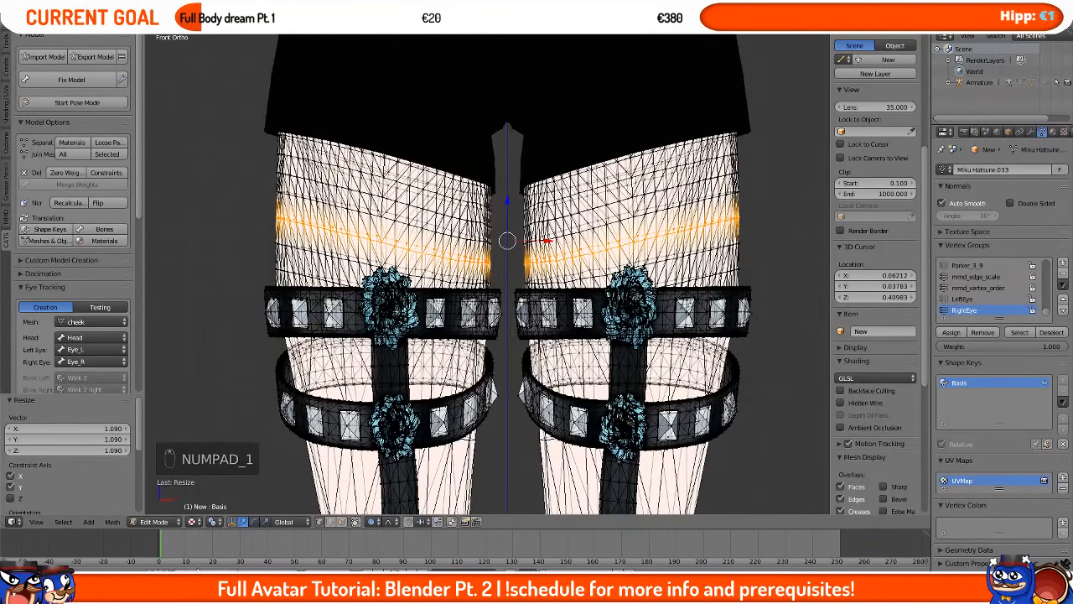
Step: Change the pivot point and scale the band about 1.06 along X with proportional size reduced to 0.16
click(213, 521)
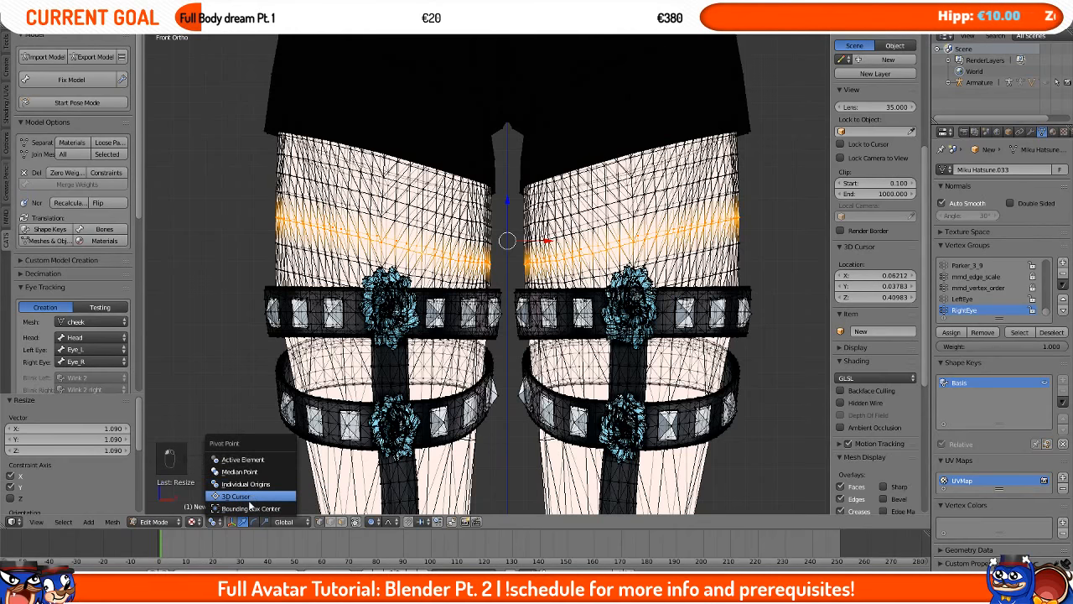
click(251, 484)
key(s)
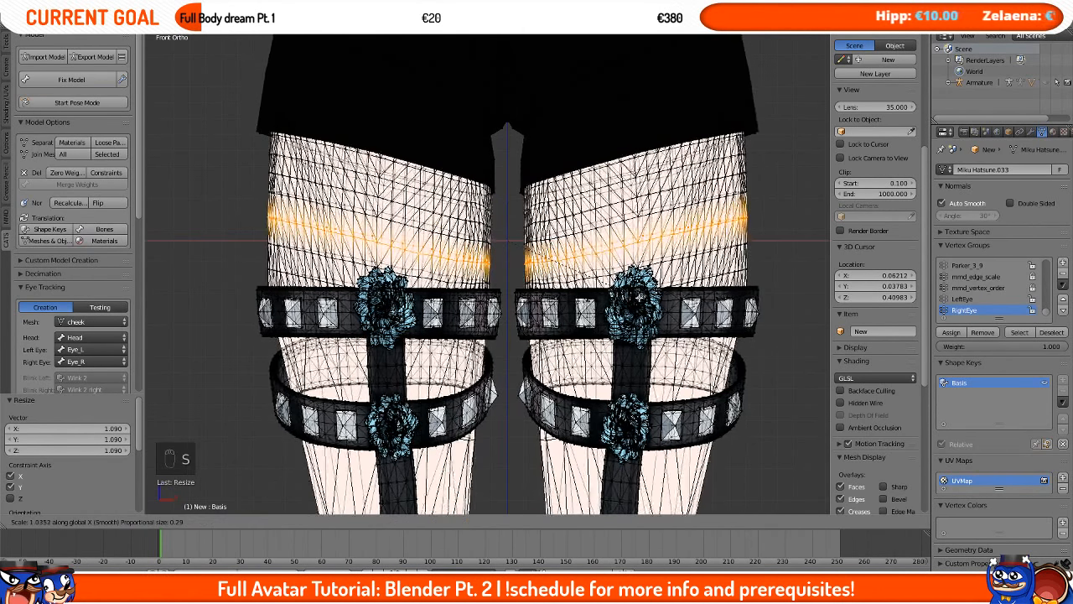
scroll(641, 295, up, 3)
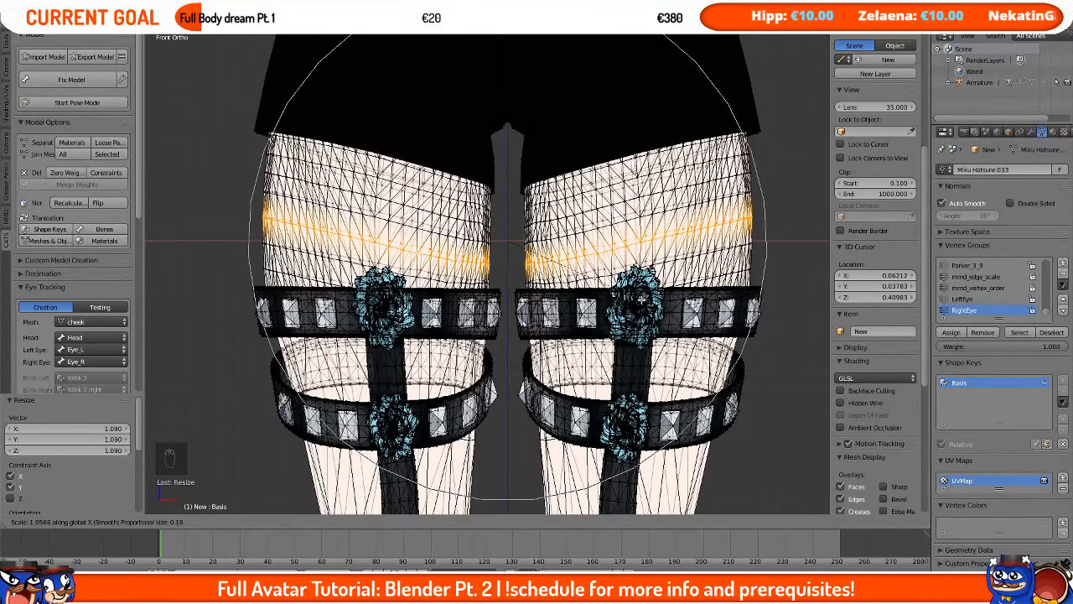
click(641, 296)
Step: Toggle out of and back into Edit Mode and orbit around the thighs to inspect the widened band
key(Tab)
middle_drag(460, 336, 582, 367)
scroll(582, 363, down, 3)
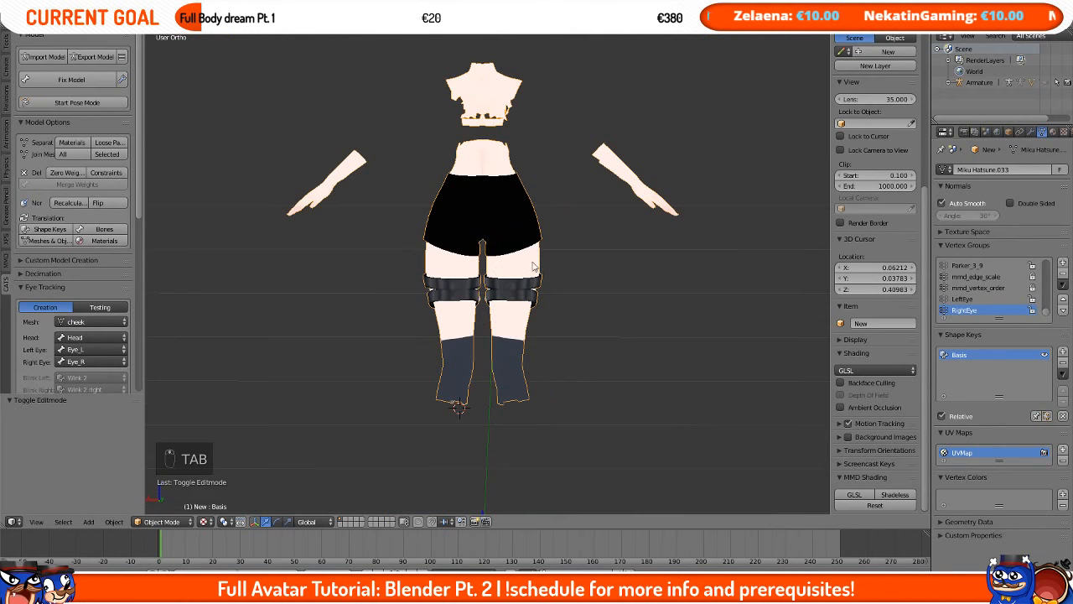
scroll(533, 266, up, 5)
scroll(509, 288, down, 4)
key(Tab)
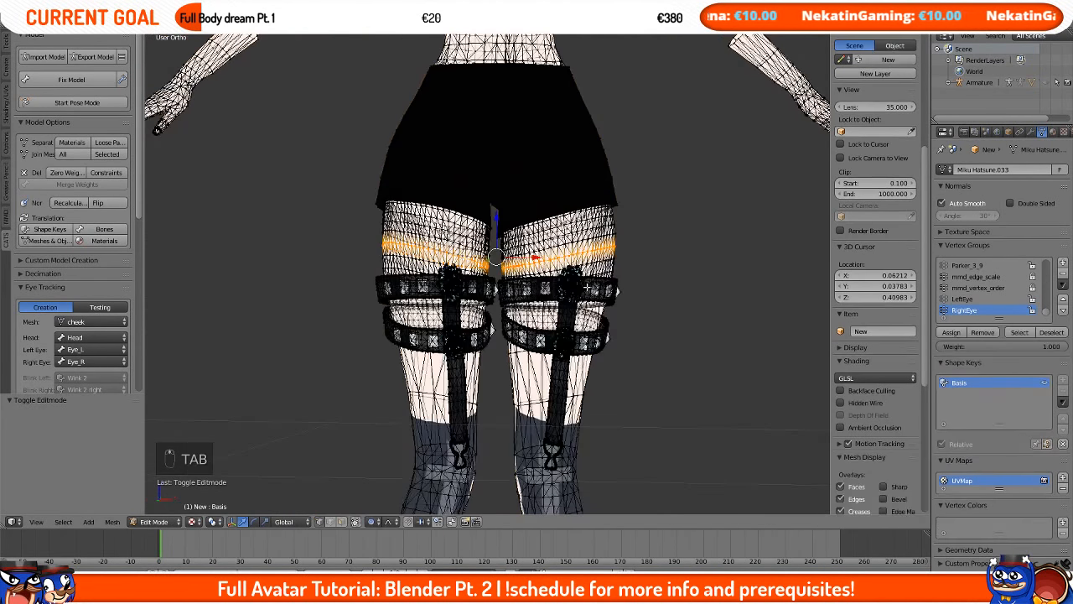
scroll(587, 286, up, 2)
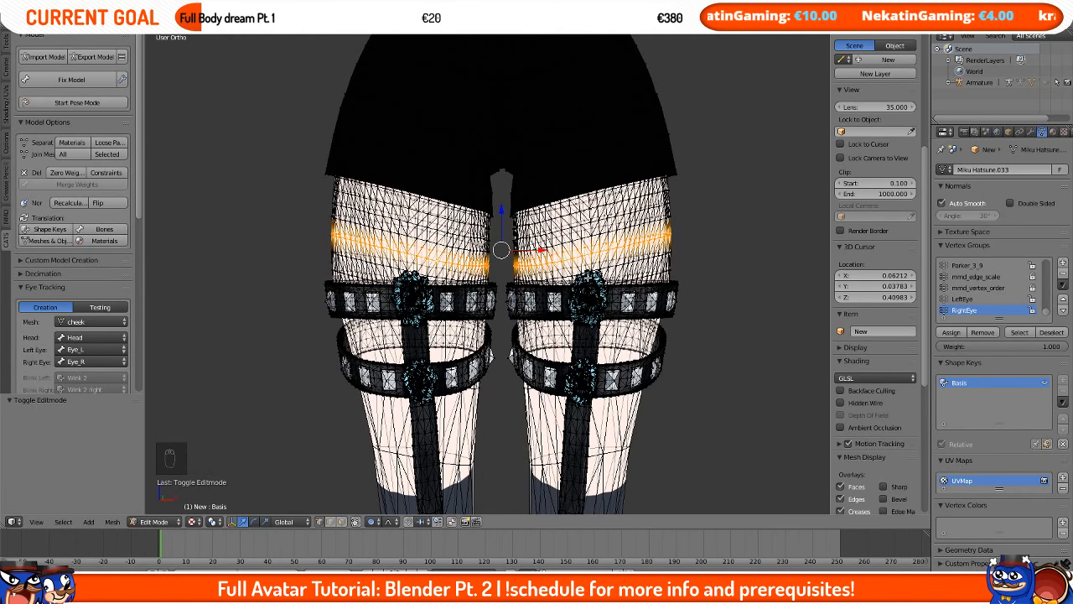
scroll(592, 199, down, 5)
shift+middle_drag(592, 199, 568, 313)
scroll(567, 313, up, 4)
middle_drag(505, 201, 546, 222)
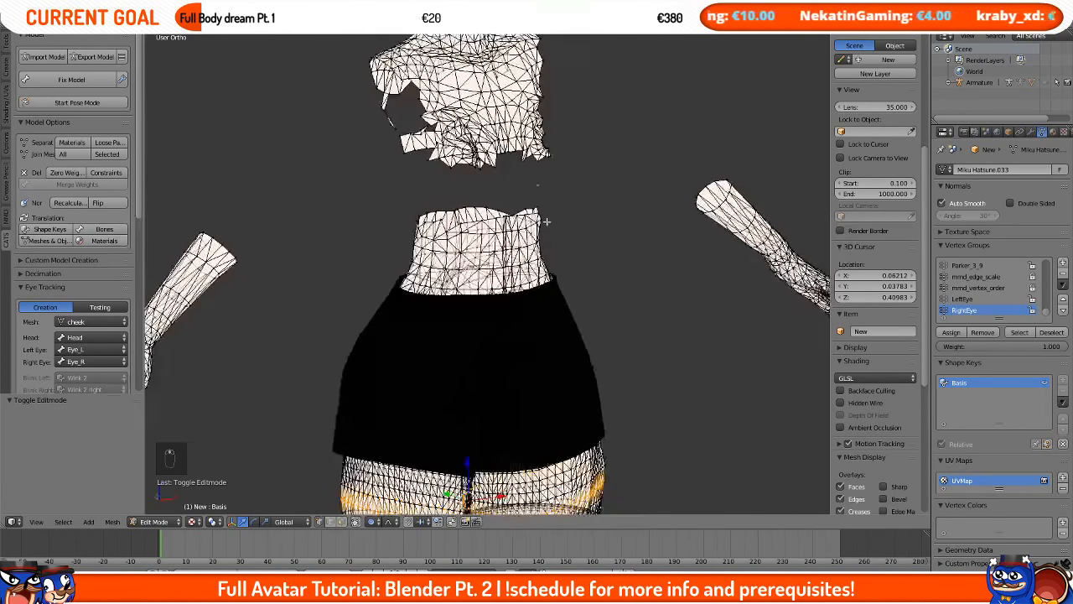
Step: Leave Edit Mode and unhide all objects, undoing an accidental hide
key(Tab)
key(alt+h)
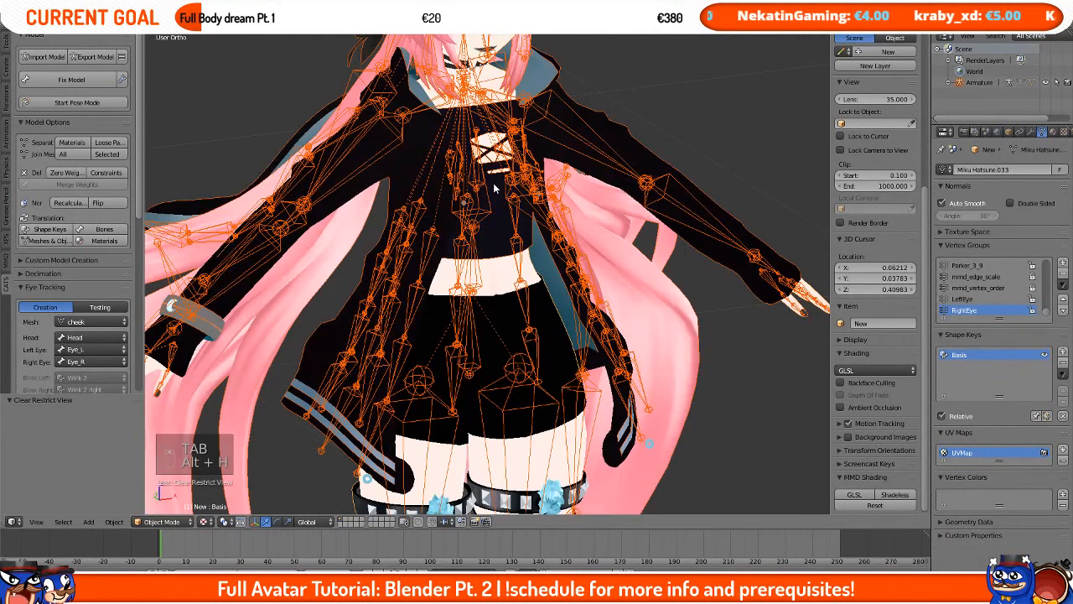
right_click(477, 214)
middle_drag(485, 194, 428, 276)
right_click(424, 196)
key(h)
scroll(448, 189, up, 2)
key(ctrl+z)
scroll(536, 266, up, 3)
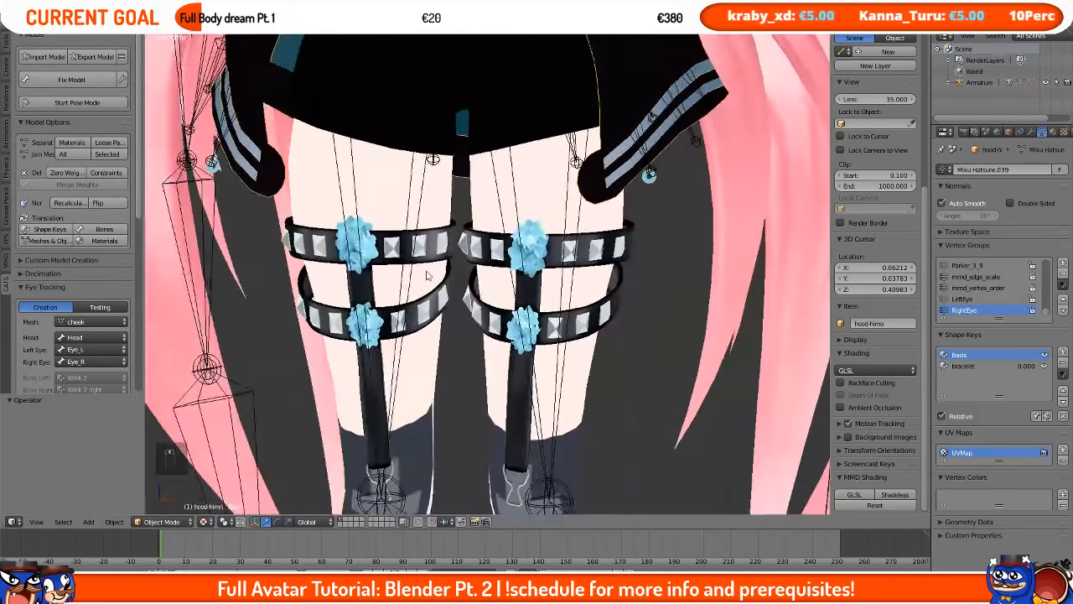
Step: Select and hide the hood, jacket and other overlapping clothing objects to isolate the legs, shorts and garters
right_click(505, 213)
middle_drag(505, 213, 489, 170)
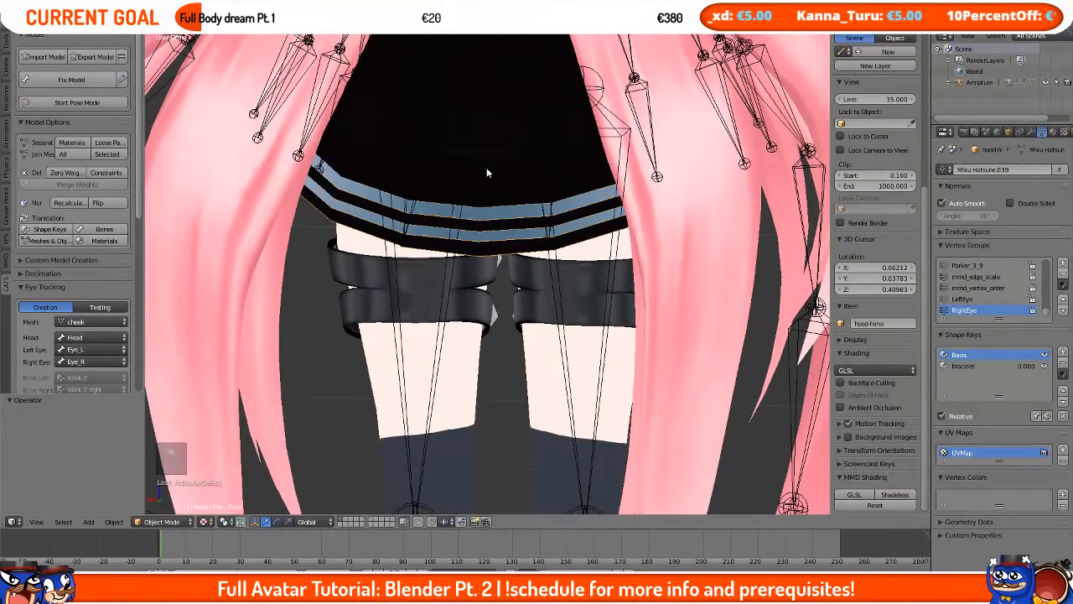
key(h)
right_click(505, 139)
key(h)
right_click(488, 222)
key(h)
right_click(344, 132)
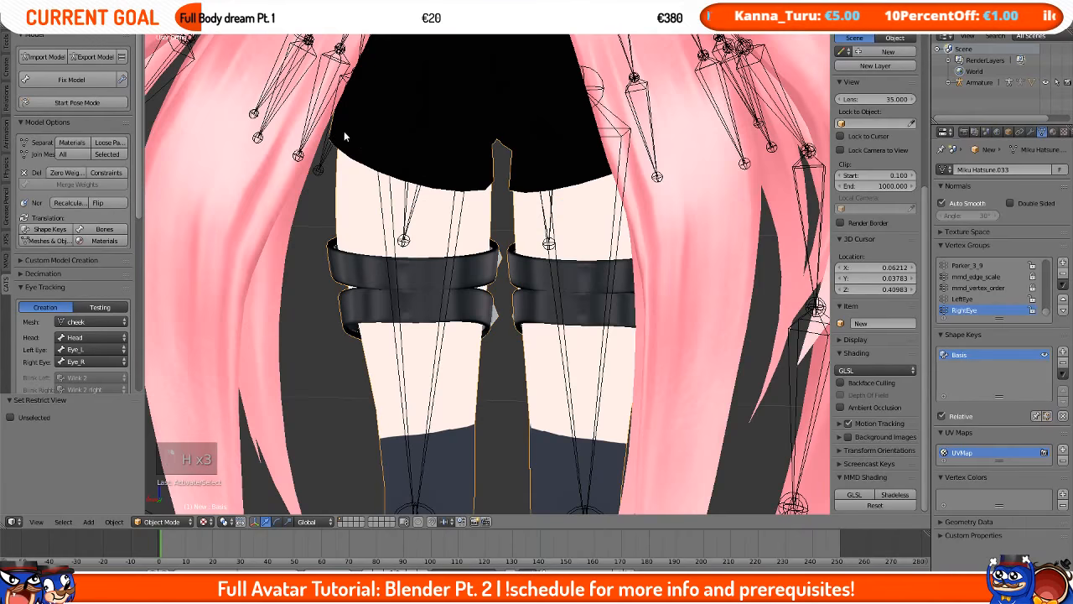
right_click(299, 136)
key(h)
right_click(302, 138)
key(h)
right_click(298, 152)
key(h)
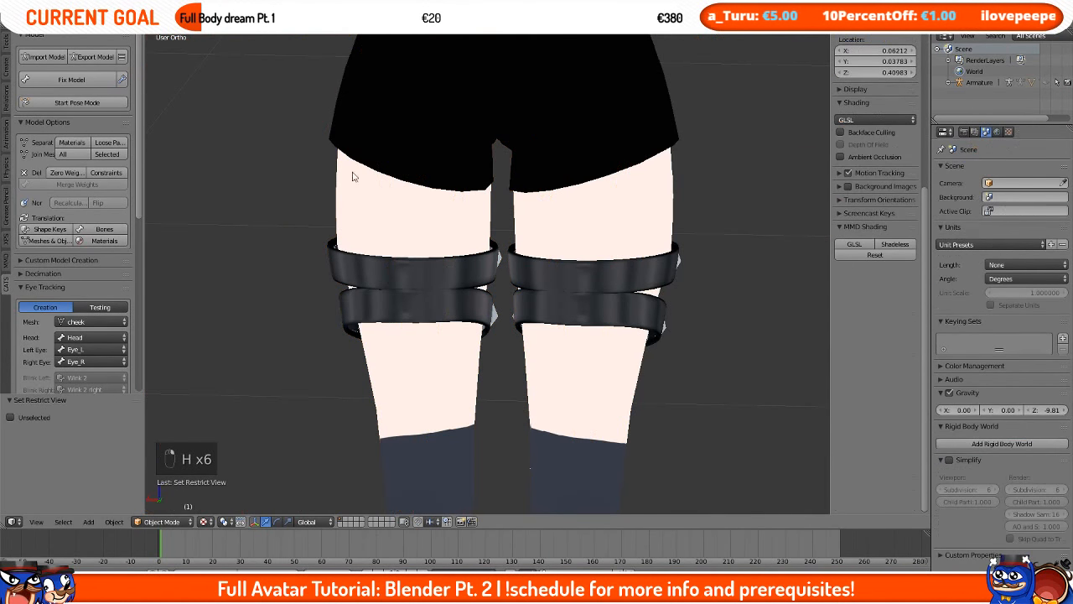
Step: Select the joined leg mesh and separate it by materials
right_click(506, 230)
shift+middle_drag(490, 119, 544, 238)
key(Tab)
right_click(543, 235)
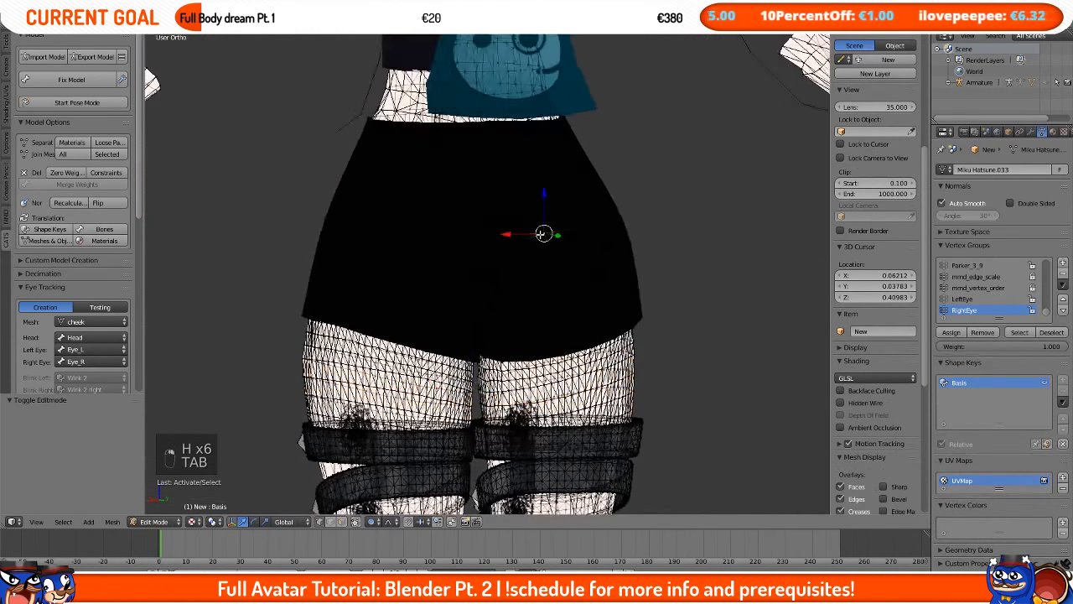
key(Tab)
right_click(586, 210)
middle_drag(586, 210, 328, 153)
click(86, 138)
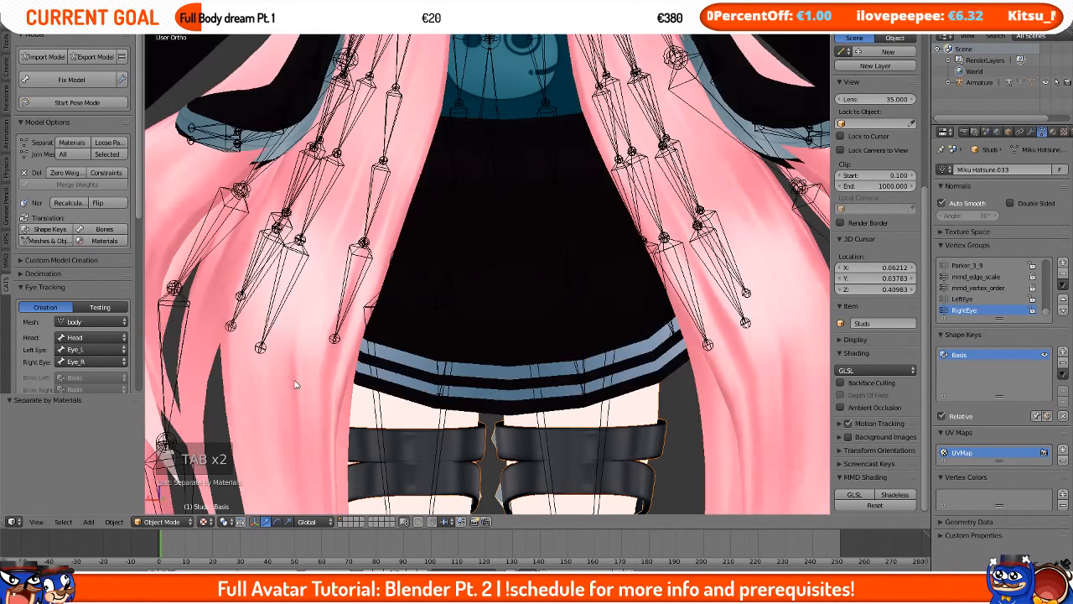
Step: Hide the jacket, legs and garter band objects one by one to isolate the shorts and garter studs
mouse_move(460, 397)
middle_down()
mouse_move(482, 377)
mouse_move(472, 382)
middle_up()
right_click(469, 382)
key(h)
right_click(454, 372)
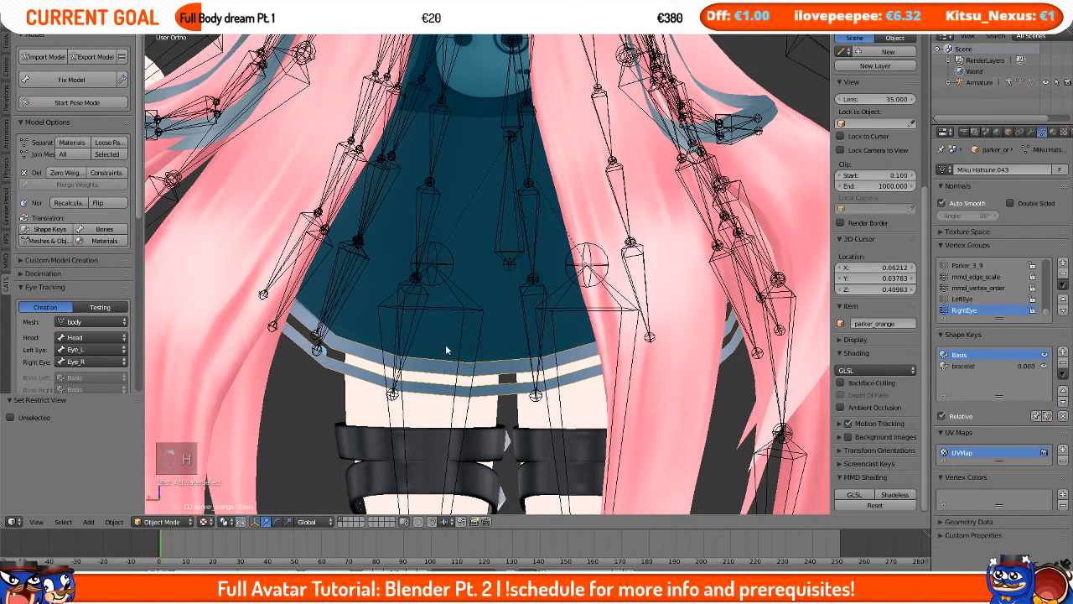
key(h)
right_click(445, 346)
key(h)
right_click(249, 321)
key(h)
right_click(365, 394)
key(h)
right_click(429, 441)
Step: Hide the garter studs, remaining garter pieces and the armature one by one
key(h)
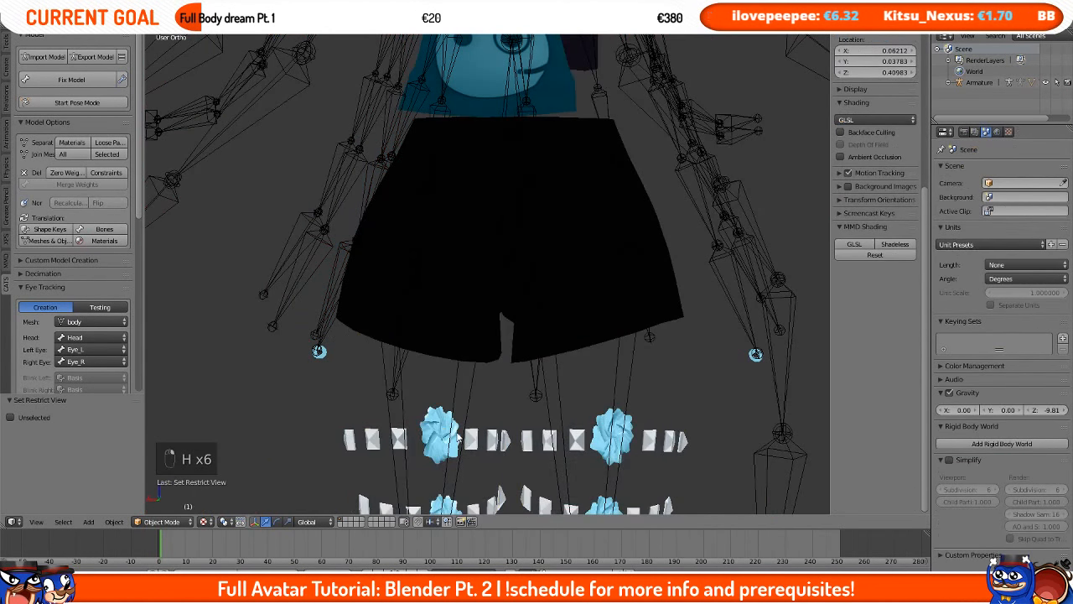
right_click(437, 440)
key(h)
right_click(434, 441)
key(h)
scroll(505, 251, down, 1)
right_click(536, 133)
key(h)
right_click(519, 93)
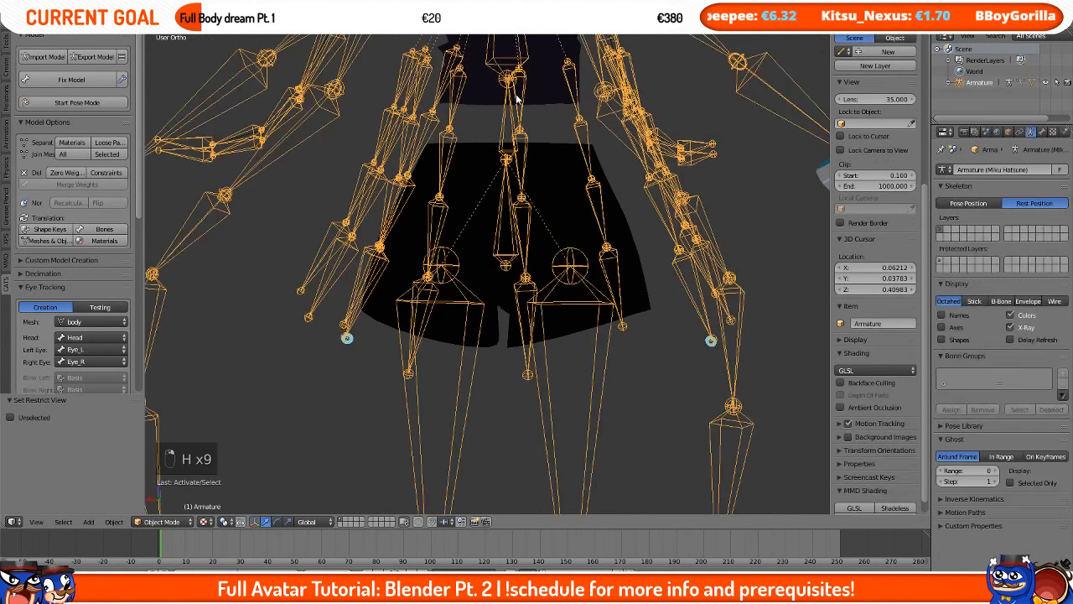
key(h)
right_click(519, 92)
key(h)
right_click(622, 100)
Step: Hide the last leftover objects so only the shorts remain, and select the shorts
key(h)
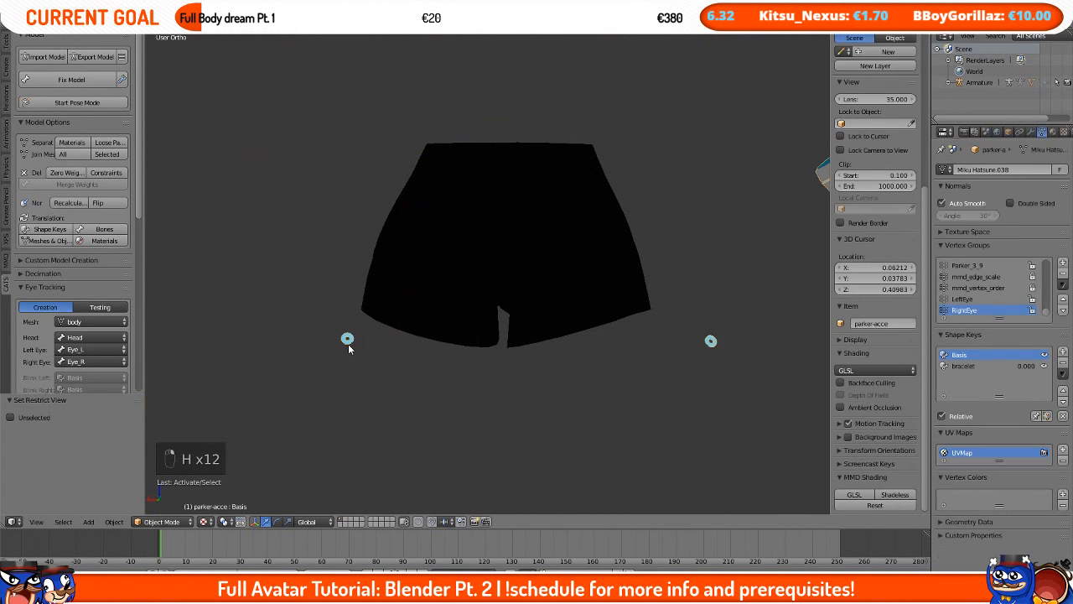
key(h)
right_click(463, 267)
middle_drag(463, 268, 371, 282)
right_click(621, 219)
key(h)
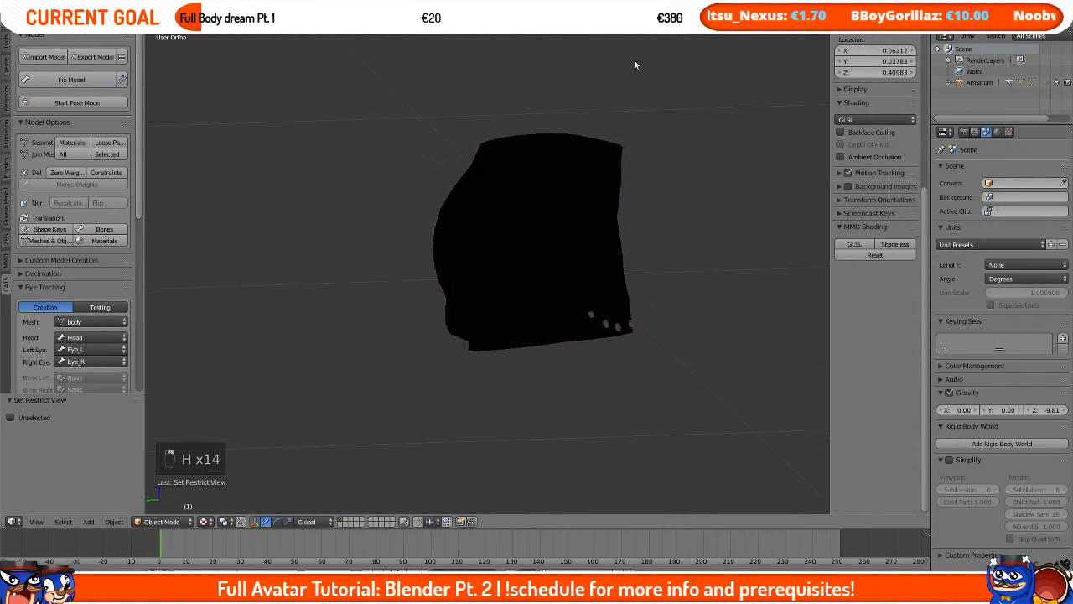
right_click(451, 164)
key(h)
right_click(603, 305)
middle_drag(604, 305, 677, 294)
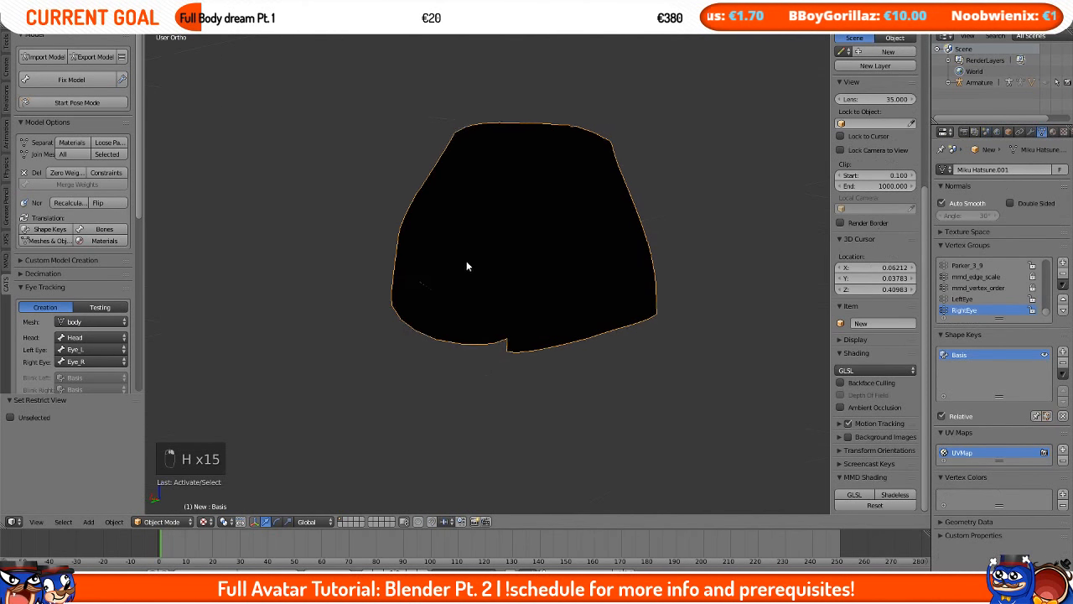
Step: Temporarily change the shorts material's diffuse color to a muted pink
click(1052, 133)
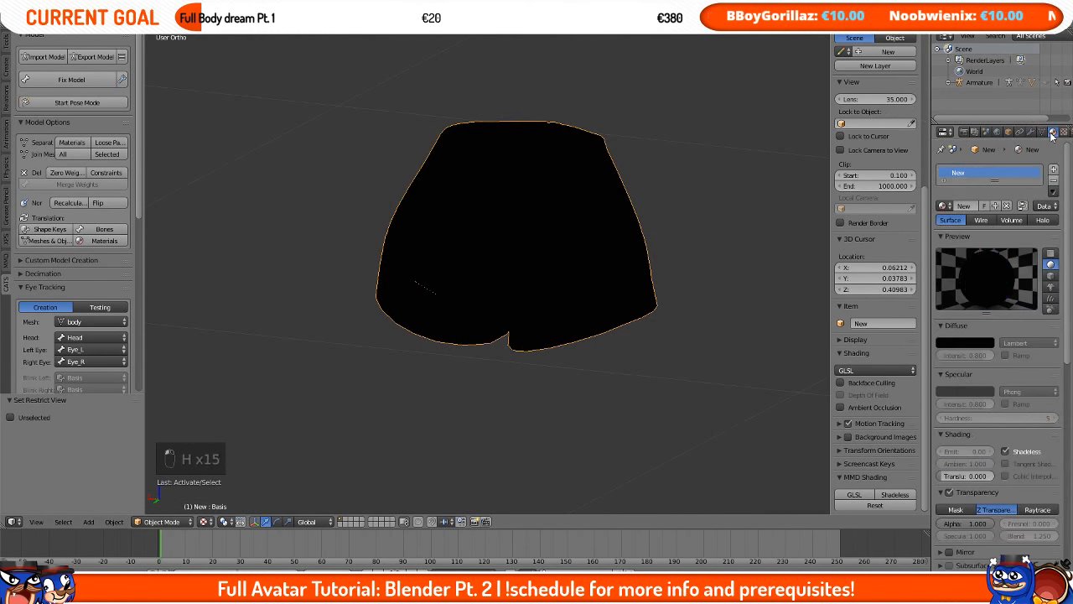
click(958, 343)
drag(986, 270, 985, 194)
click(986, 340)
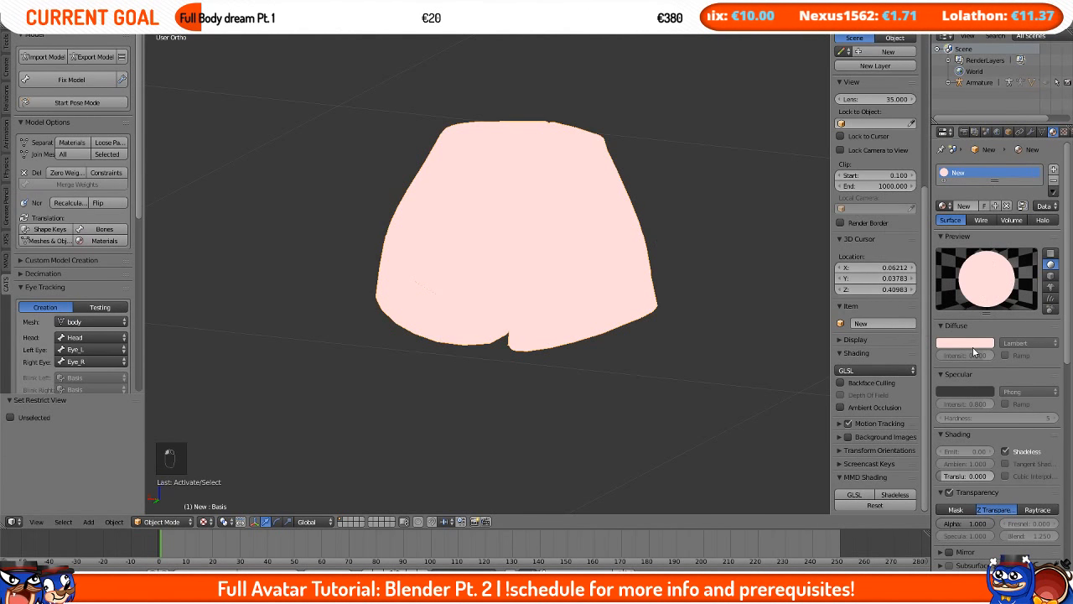
click(972, 347)
drag(988, 243, 986, 232)
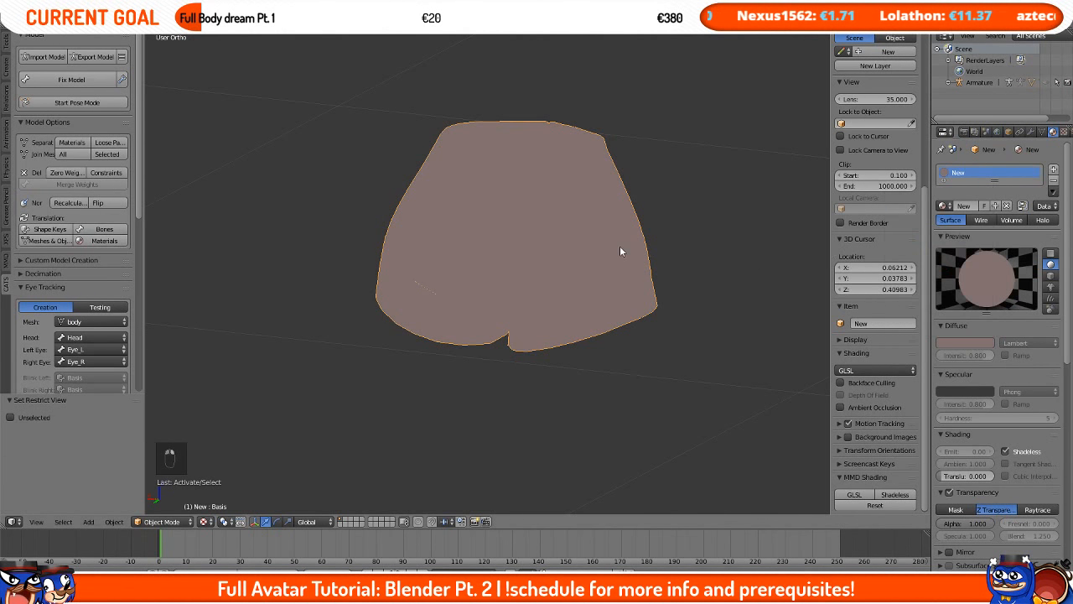
Step: Enter Edit Mode on the shorts, select all geometry and subdivide the whole mesh once
key(Tab)
scroll(620, 252, up, 3)
middle_drag(616, 226, 531, 233)
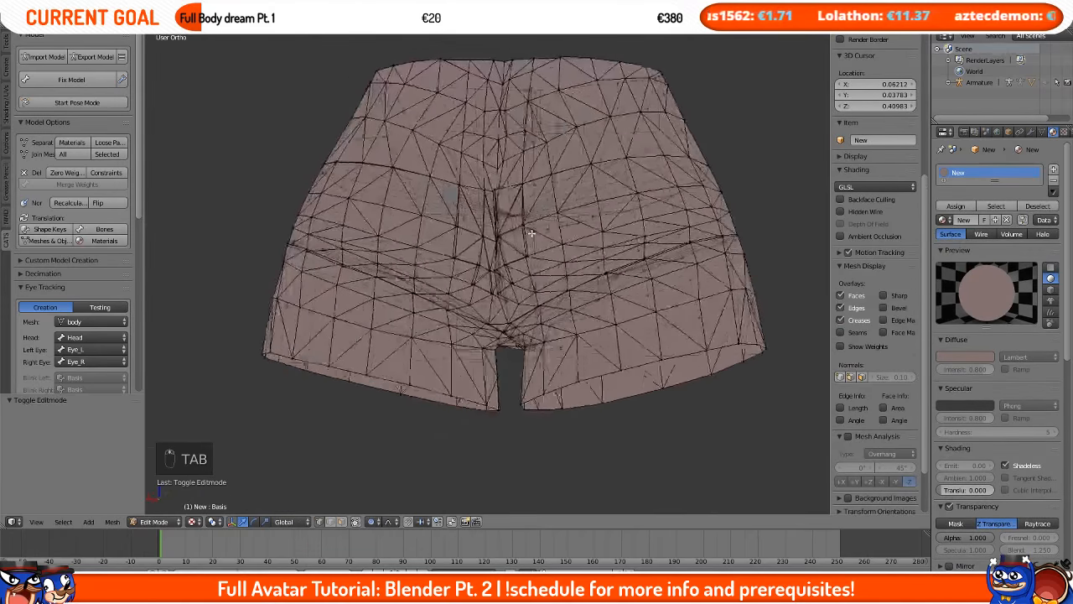
scroll(530, 233, down, 3)
key(a)
key(a)
key(a)
key(a)
key(a)
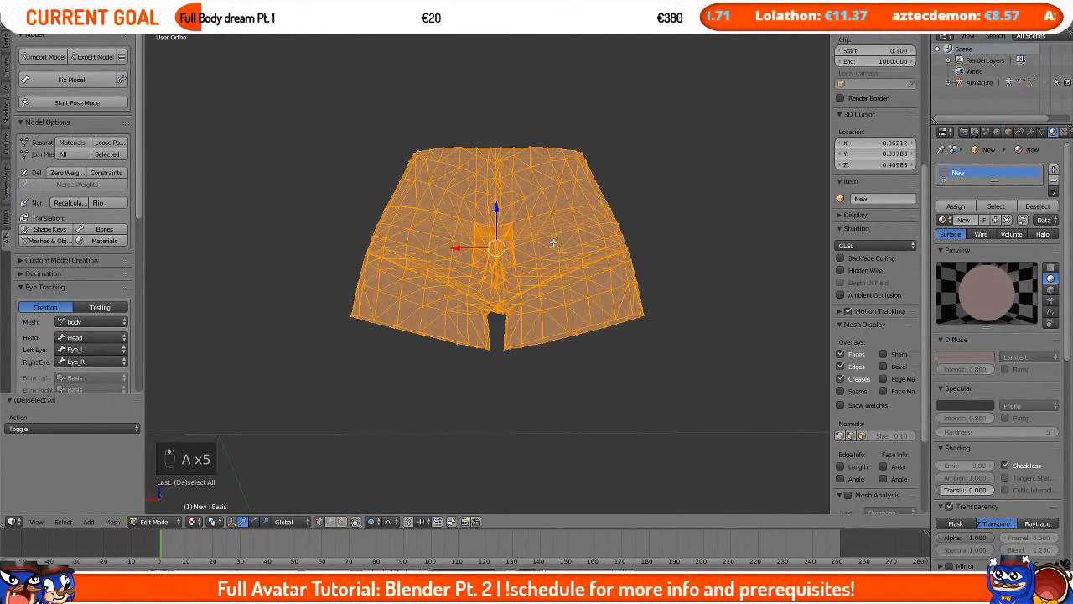
key(space)
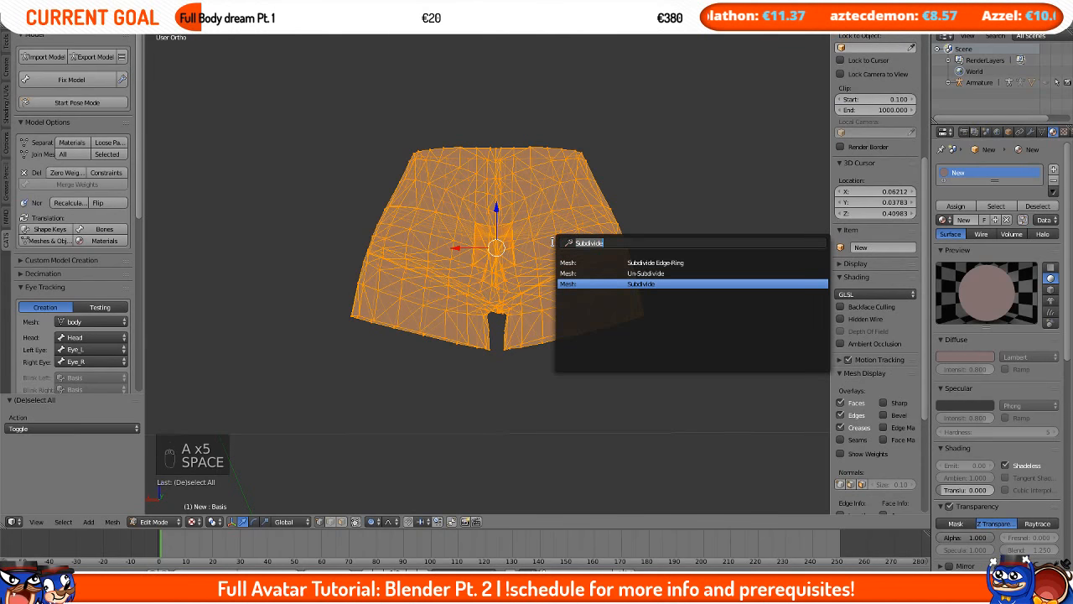
text(subd)
key(Down)
key(Down)
key(Down)
key(Return)
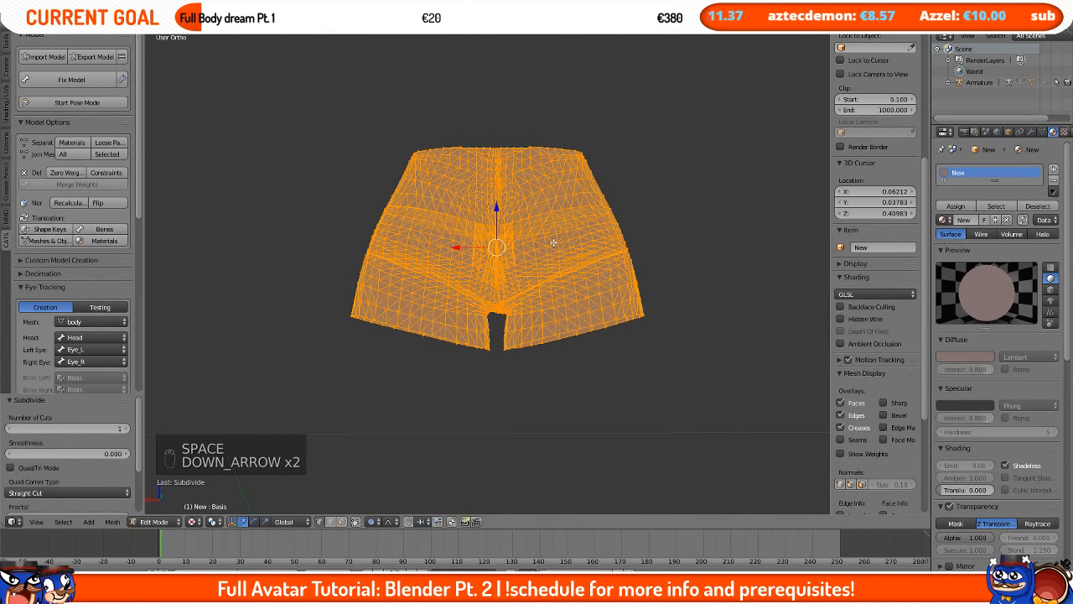
Step: Switch to the back view and select a vertex at the centre of each buttock on the shorts
scroll(553, 242, up, 3)
key(Tab)
middle_drag(550, 245, 506, 272)
key(Tab)
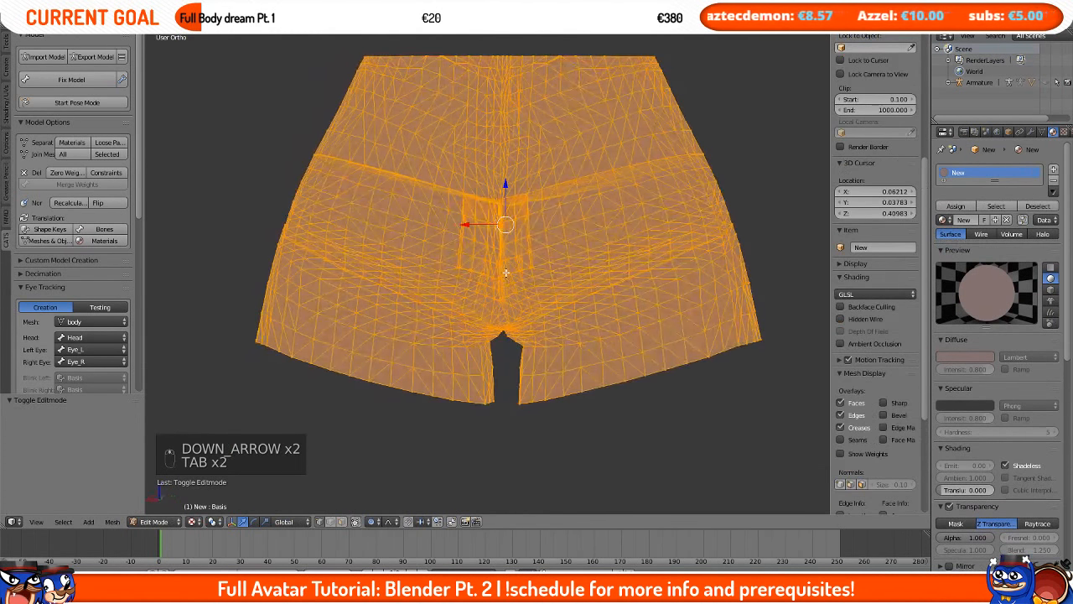
key(KP_1)
key(KP_9)
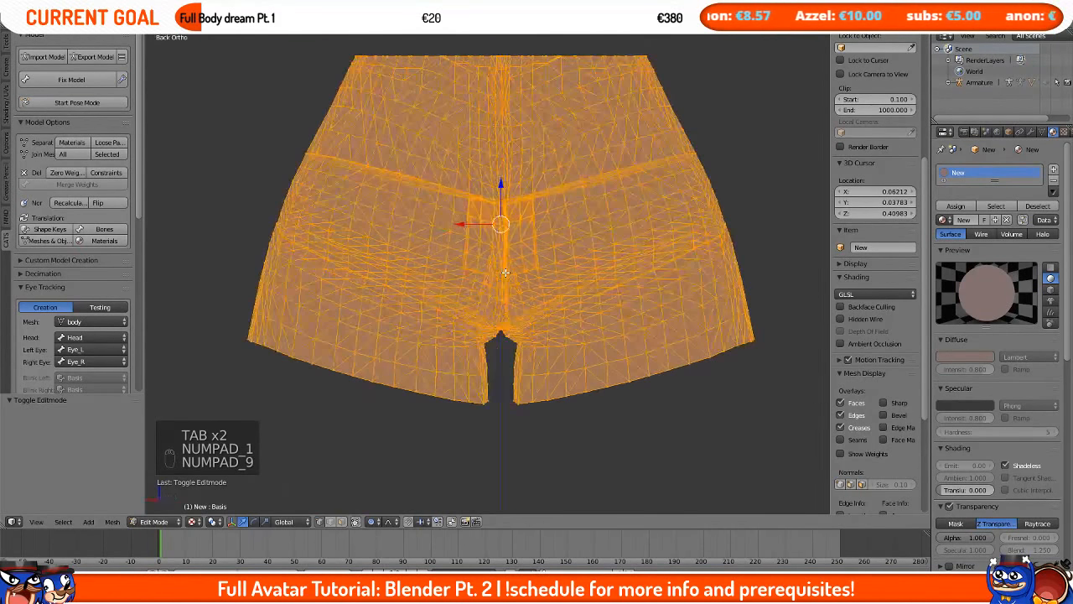
right_click(411, 235)
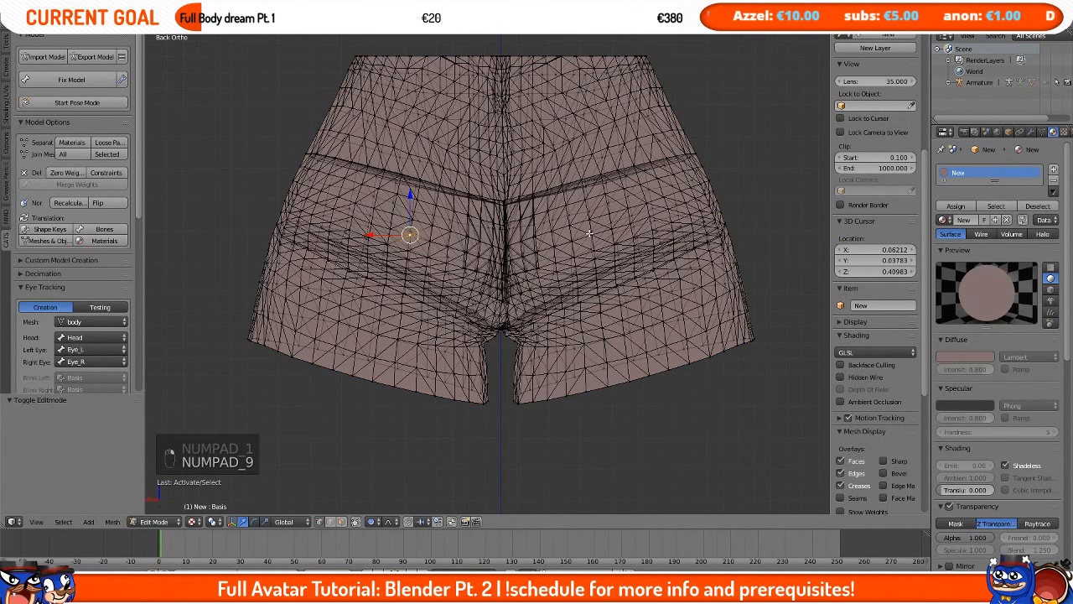
shift+right_click(618, 239)
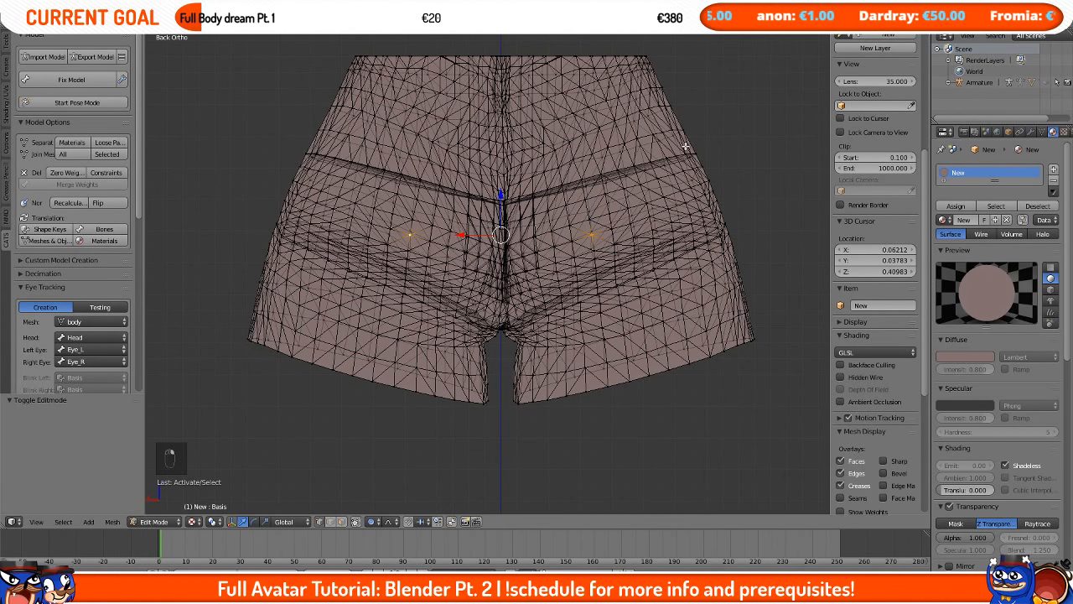
Step: Enable smooth proportional editing and move the selected buttock vertices about 0.011 along Y
scroll(866, 172, up, 6)
shift+middle_drag(614, 186, 675, 271)
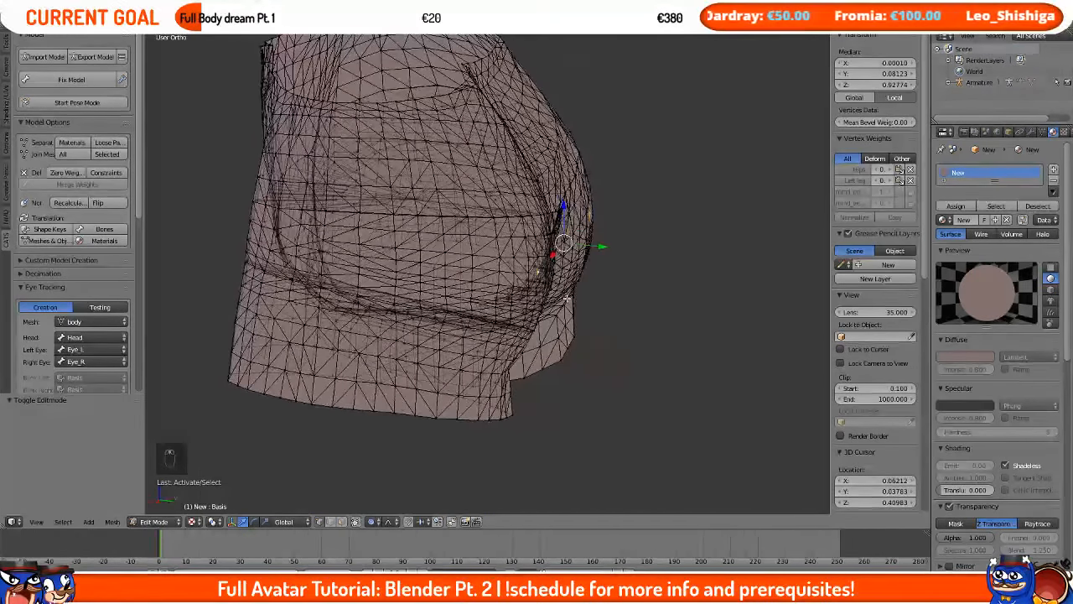
click(375, 522)
click(391, 495)
shift+middle_drag(580, 342, 496, 422)
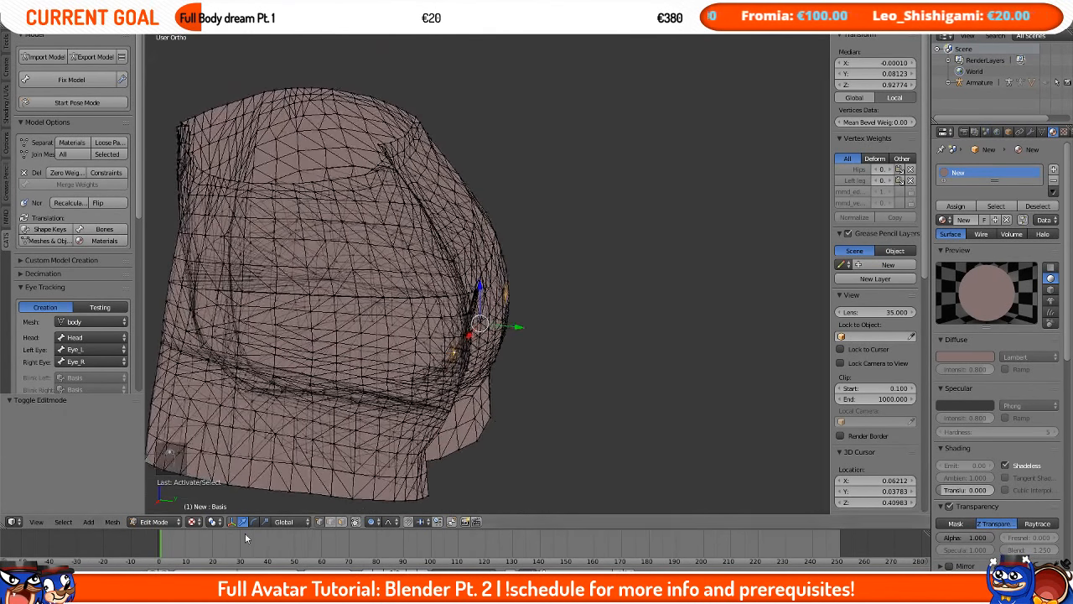
drag(519, 327, 522, 329)
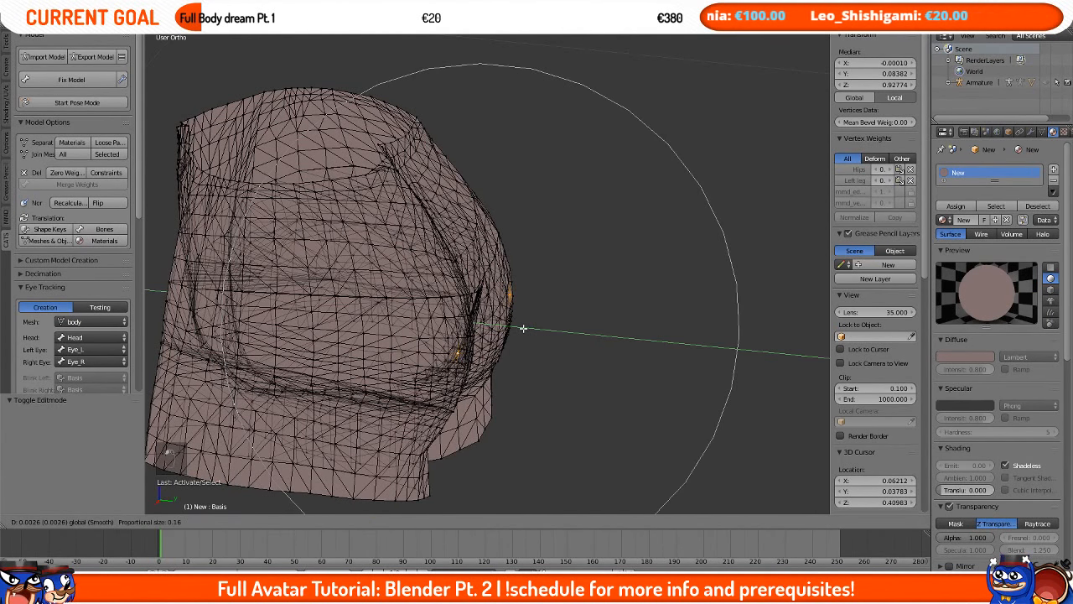
click(536, 329)
middle_drag(531, 328, 282, 480)
click(218, 525)
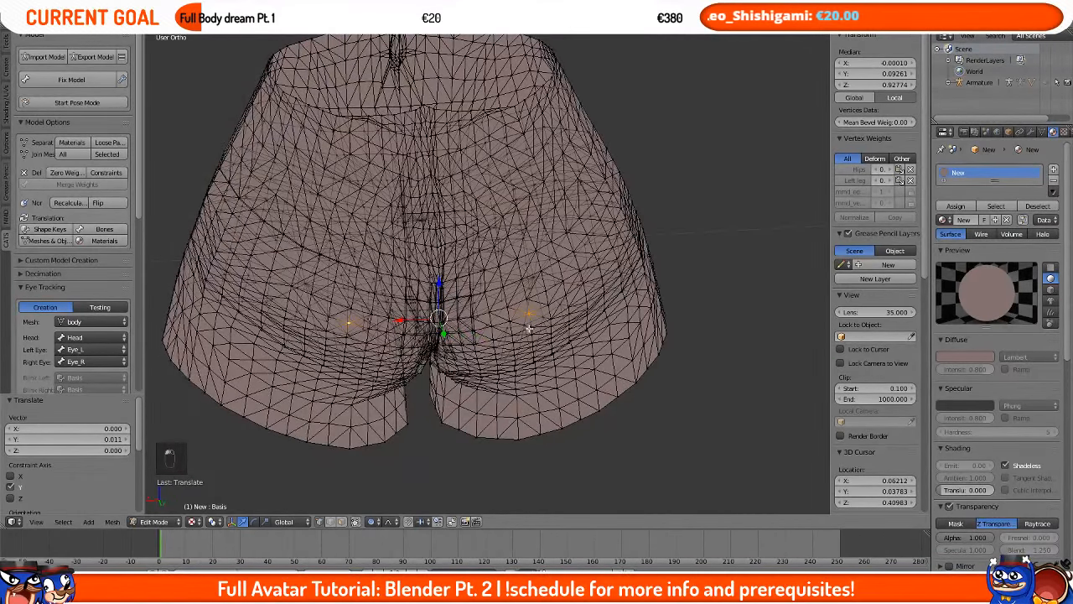
Step: Scale the buttock vertices by 1.055 along Z and nudge them slightly outward along Y
click(695, 251)
middle_drag(695, 252, 628, 280)
key(s)
key(z)
click(667, 260)
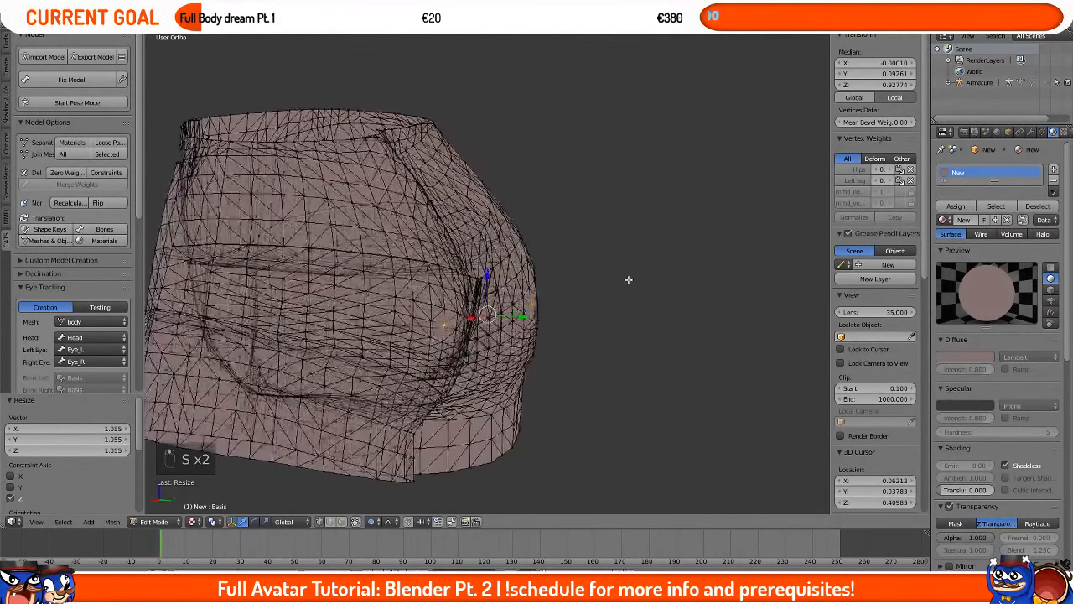
drag(516, 317, 522, 320)
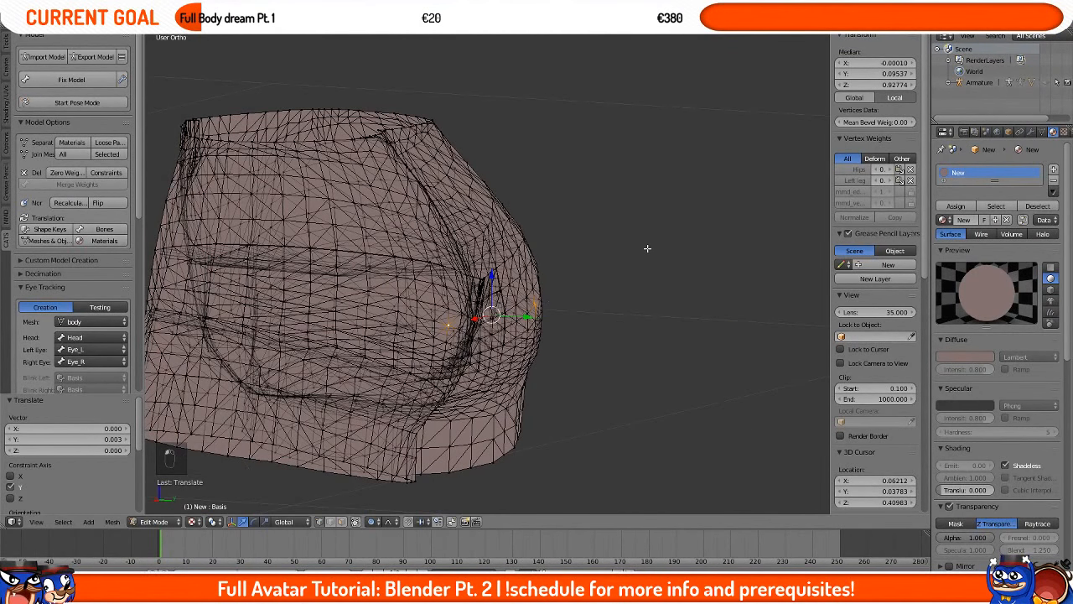
Step: Scale the buttock vertices by 1.040 along X and refine them with further proportional X-scaling and moves
key(s)
key(x)
click(654, 248)
middle_drag(654, 248, 544, 254)
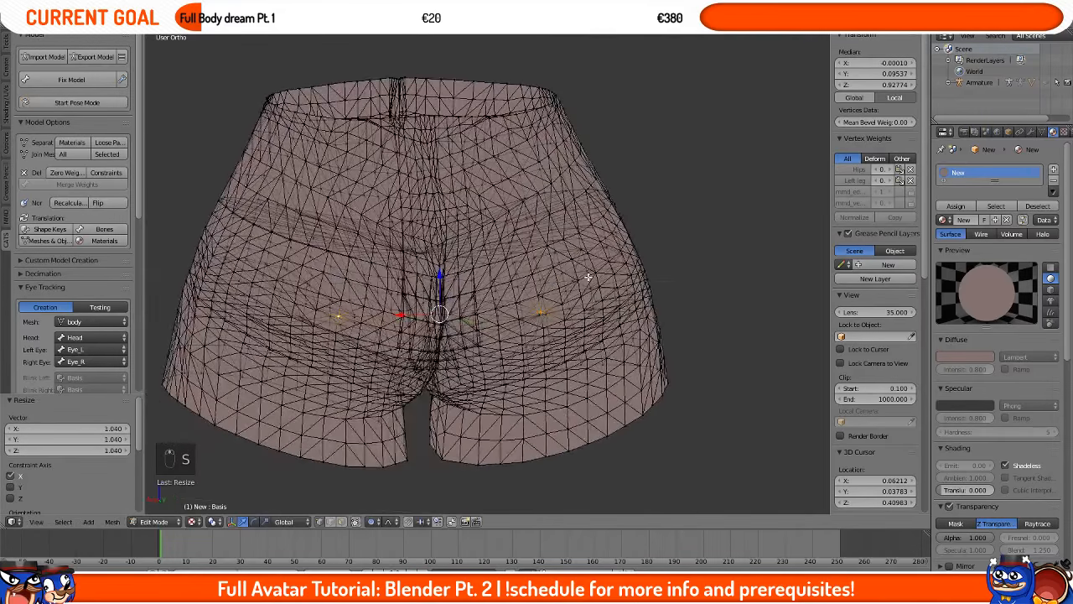
middle_drag(498, 317, 554, 319)
drag(488, 325, 498, 322)
key(s)
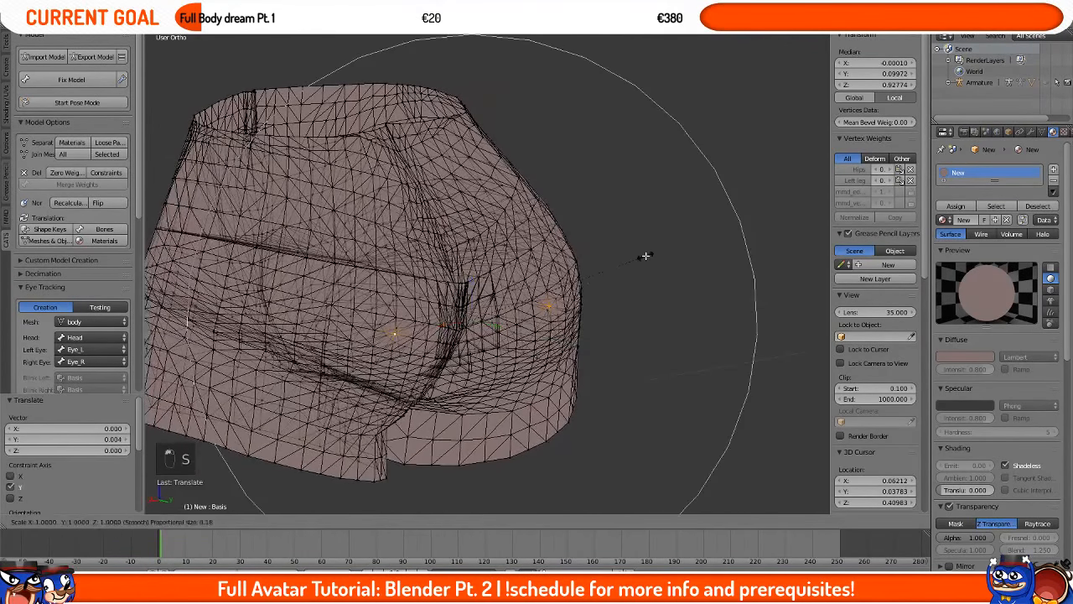
key(x)
click(653, 255)
key(s)
click(659, 254)
mouse_move(659, 254)
middle_down()
mouse_move(592, 293)
mouse_move(612, 372)
mouse_move(549, 391)
mouse_move(495, 298)
mouse_move(592, 277)
mouse_move(388, 293)
mouse_move(400, 213)
mouse_move(568, 333)
mouse_move(629, 325)
mouse_move(646, 303)
mouse_move(503, 319)
middle_up()
key(Tab)
key(Tab)
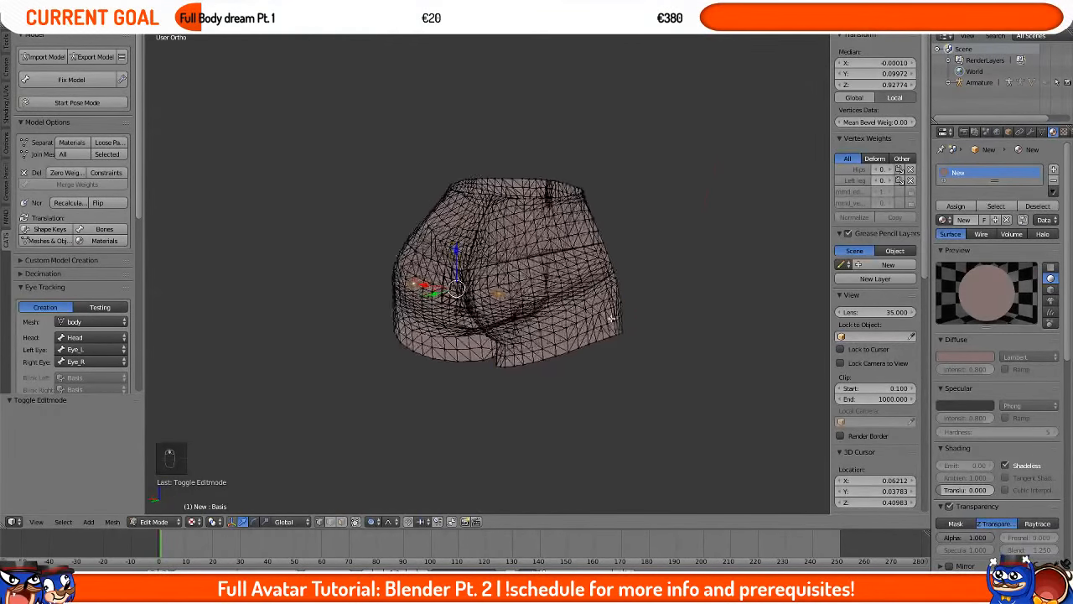
Step: Leave Edit Mode and set the shorts material's diffuse color back to black
key(Tab)
click(964, 343)
drag(987, 252, 986, 277)
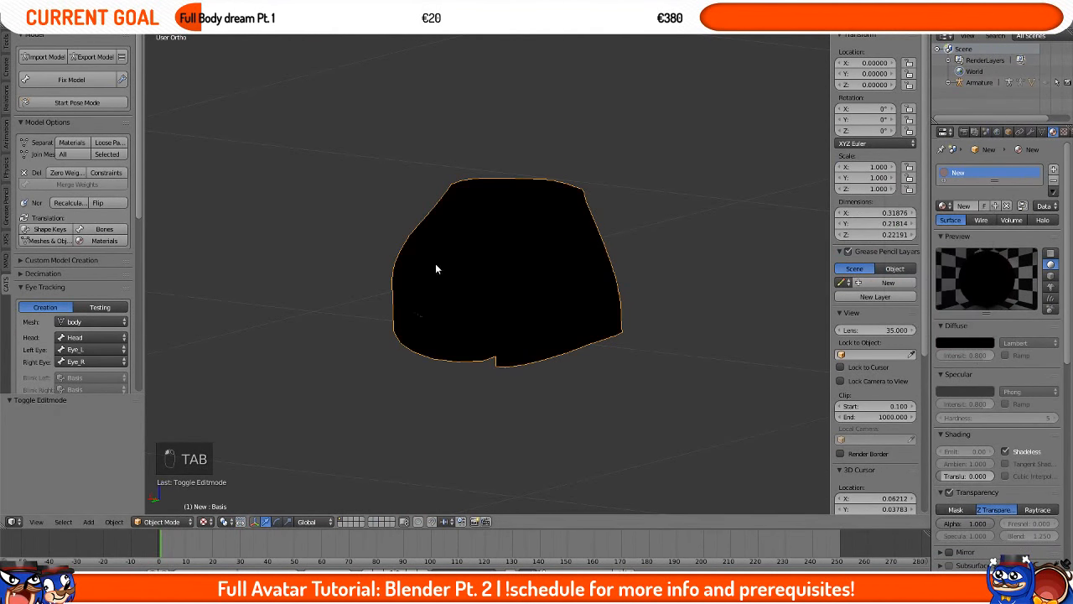
Step: Unhide all objects, then hide the armature, hair and jacket to view the shorts on the body
key(KP_3)
key(alt+h)
click(528, 299)
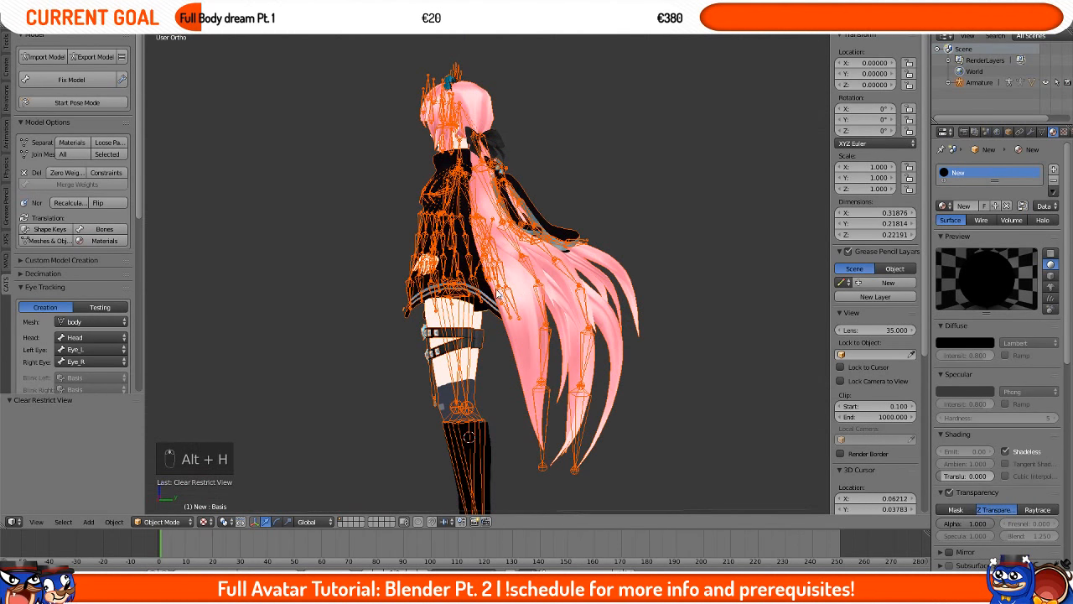
scroll(527, 300, up, 4)
key(h)
middle_drag(527, 299, 520, 298)
click(514, 302)
key(h)
key(h)
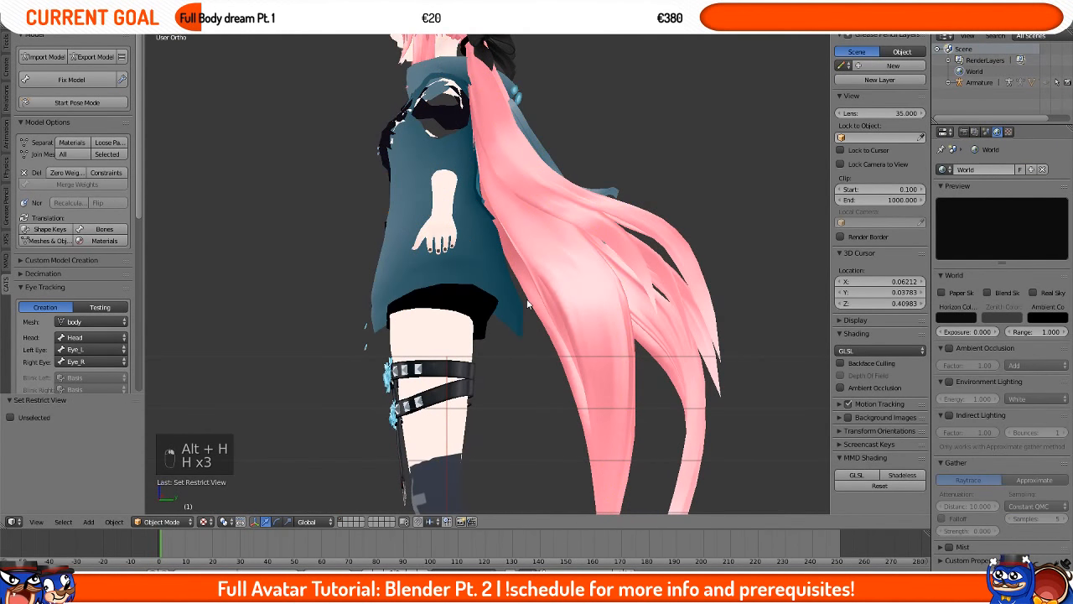
click(525, 297)
key(h)
click(522, 296)
key(h)
click(500, 310)
scroll(500, 310, up, 3)
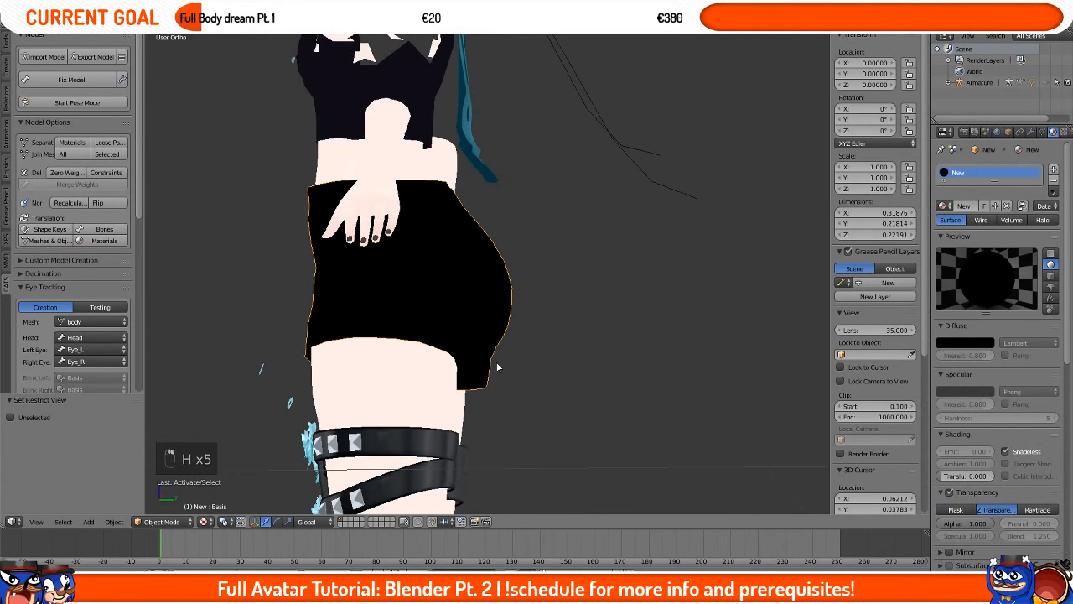
Step: Enter Edit Mode and inspect the gap between the shorts' hem and the thigh from the side
middle_drag(495, 364, 510, 398)
scroll(515, 410, up, 2)
key(Tab)
key(KP_1)
key(KP_3)
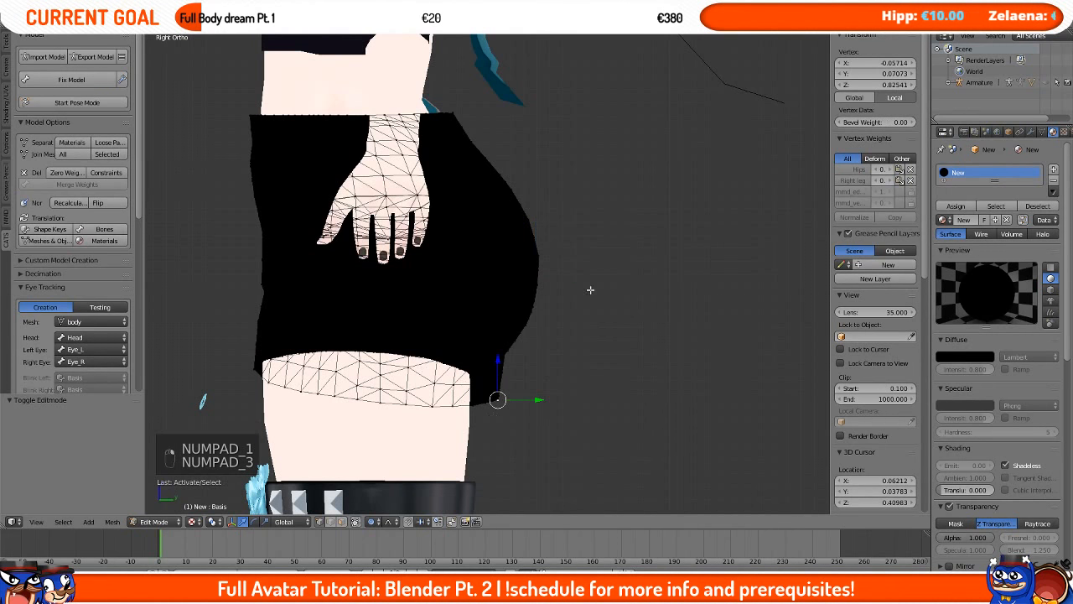
middle_drag(507, 401, 427, 414)
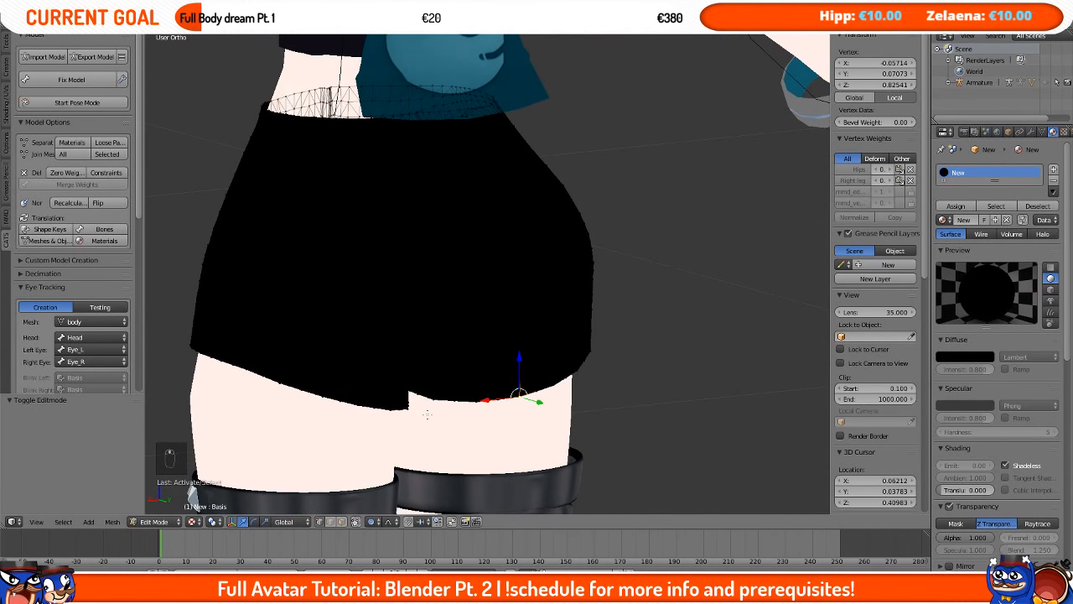
key(KP_3)
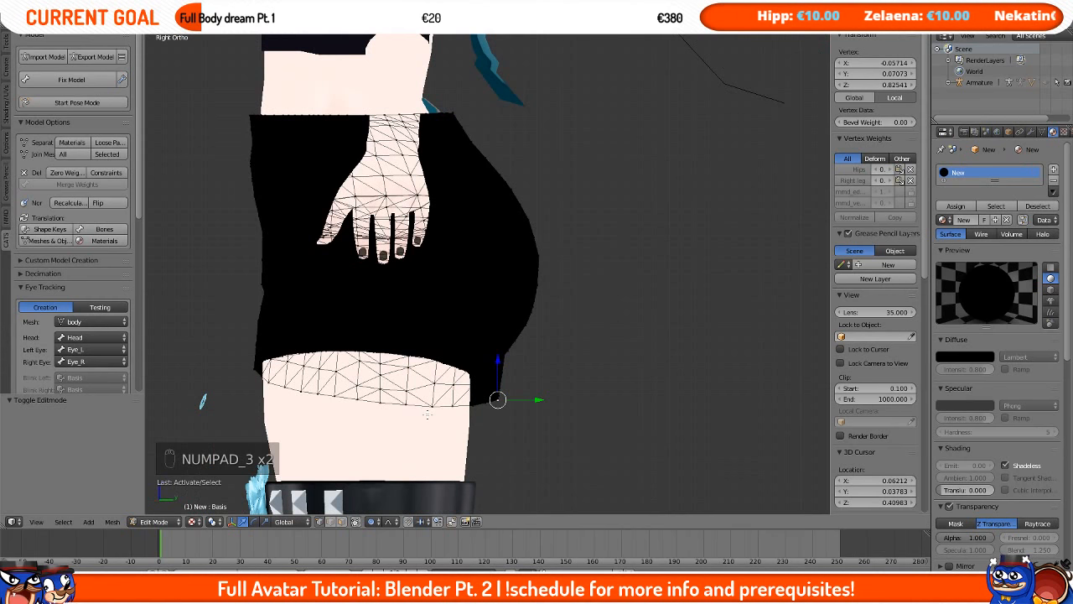
scroll(456, 425, up, 6)
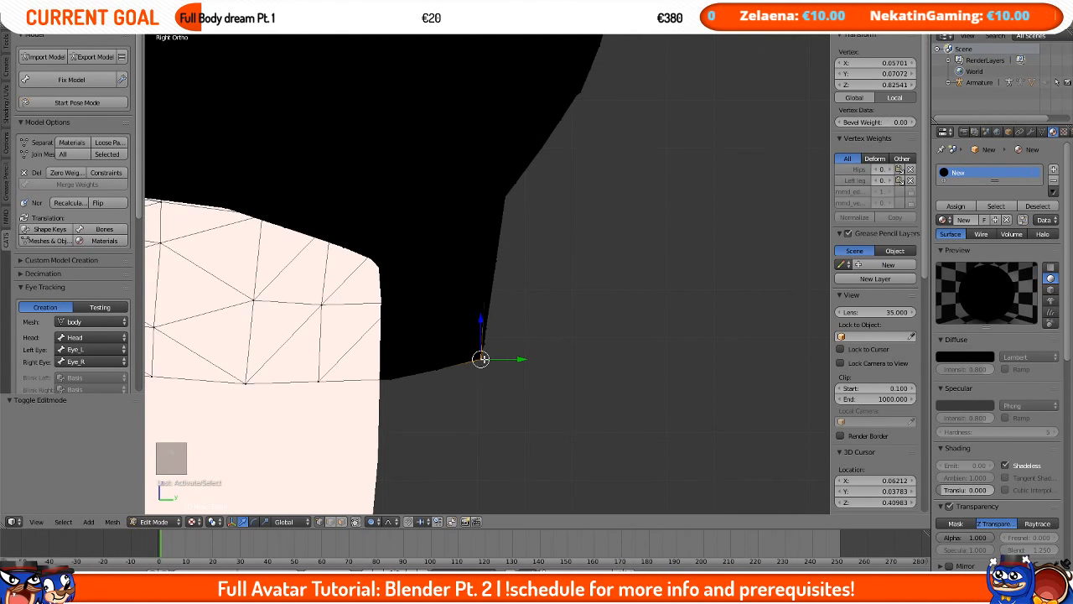
middle_drag(456, 419, 356, 362)
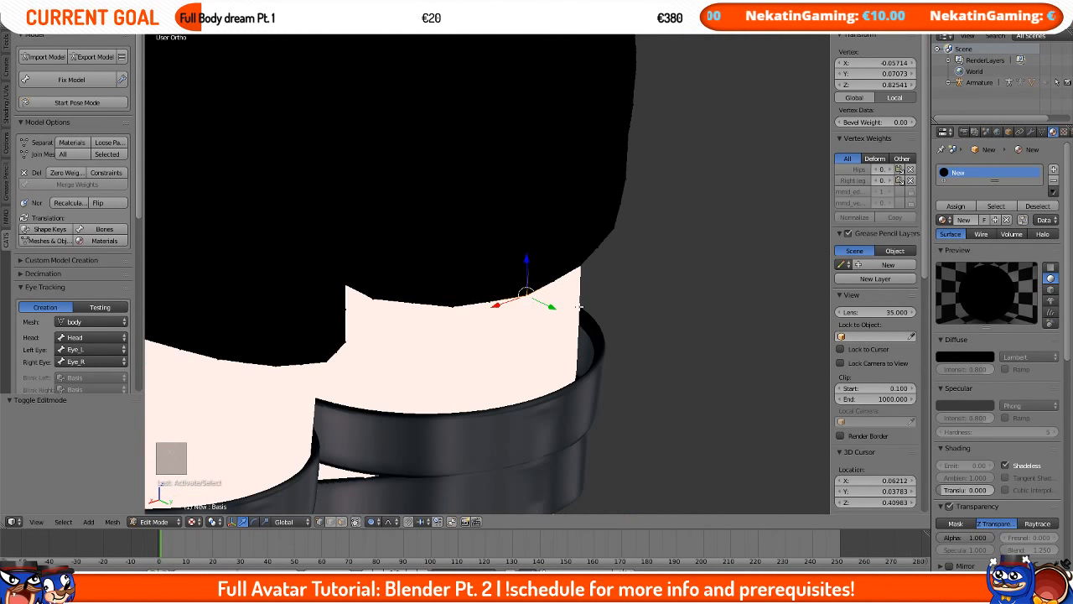
key(KP_3)
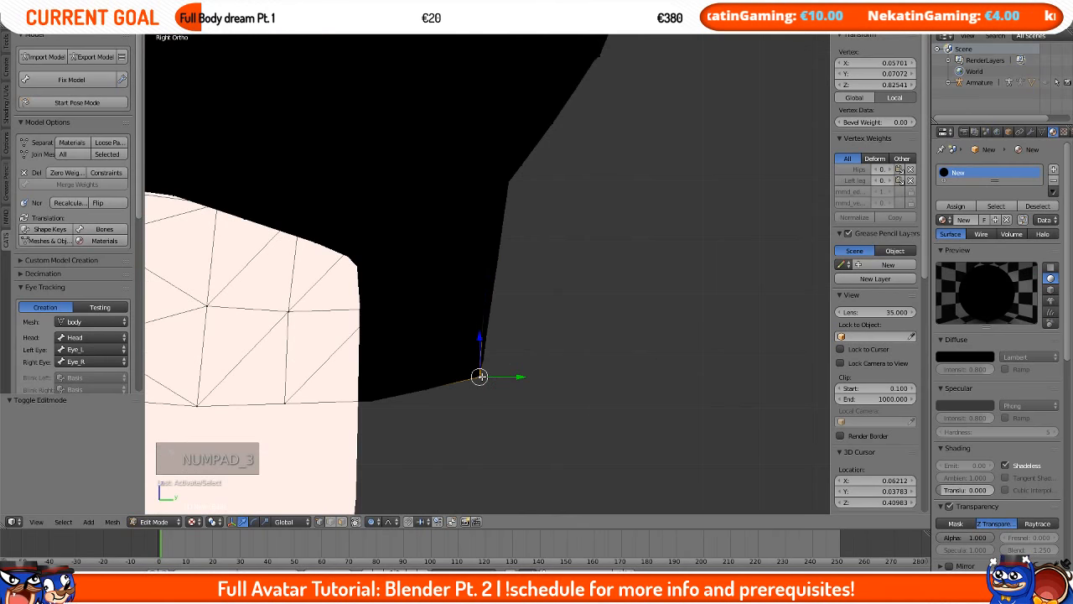
middle_drag(577, 377, 526, 323)
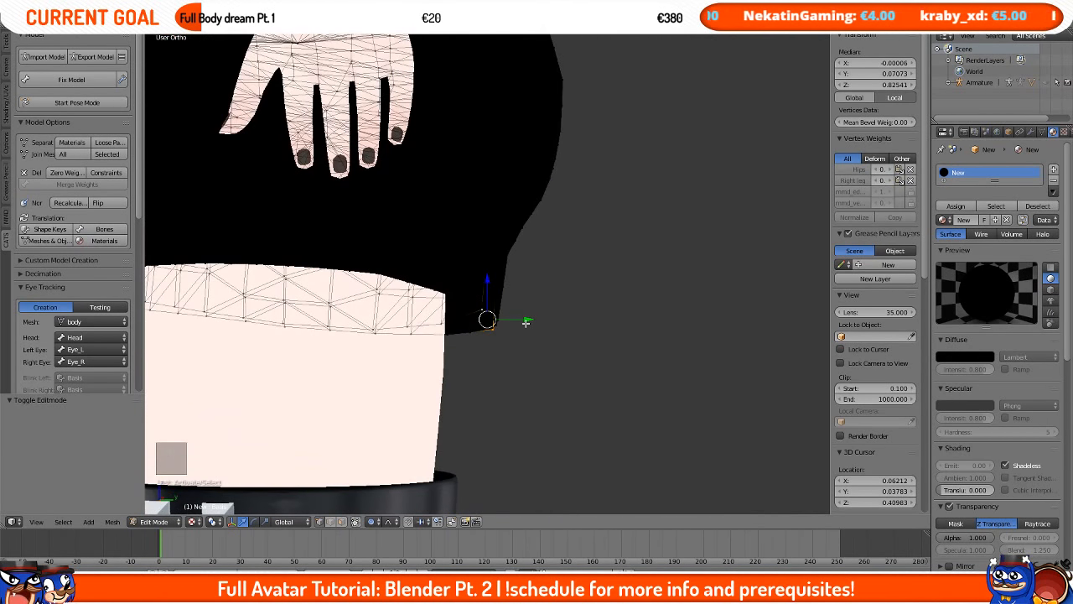
Step: Move the shorts' hem vertices along Y with proportional editing to close the gap against the thigh, then leave Edit Mode
key(g)
key(y)
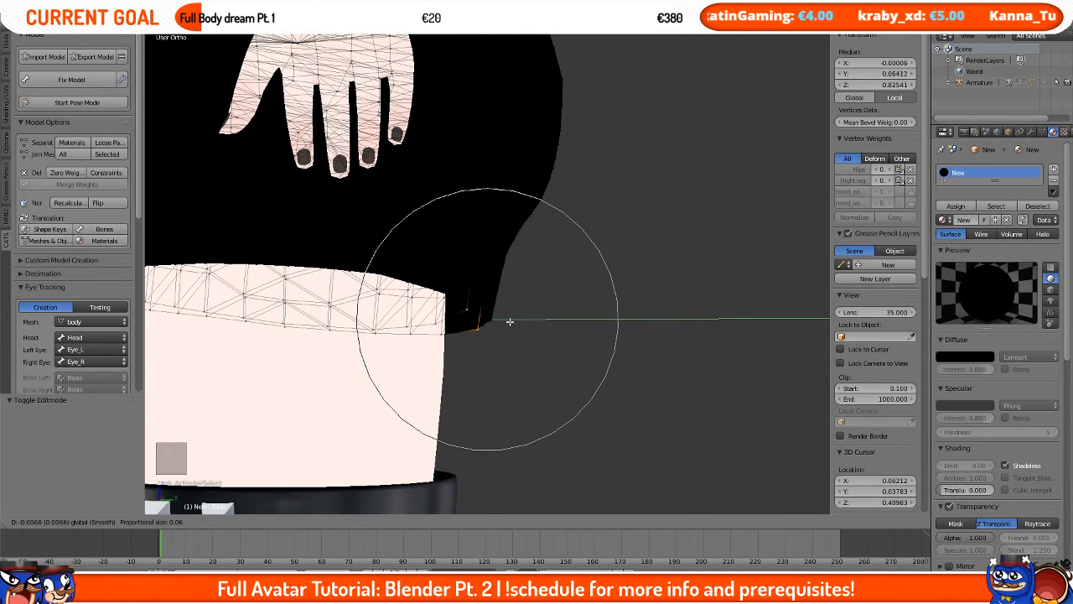
scroll(494, 323, down, 3)
click(487, 324)
middle_drag(487, 324, 408, 307)
key(g)
key(y)
click(481, 331)
key(Tab)
key(Tab)
key(g)
key(y)
click(469, 335)
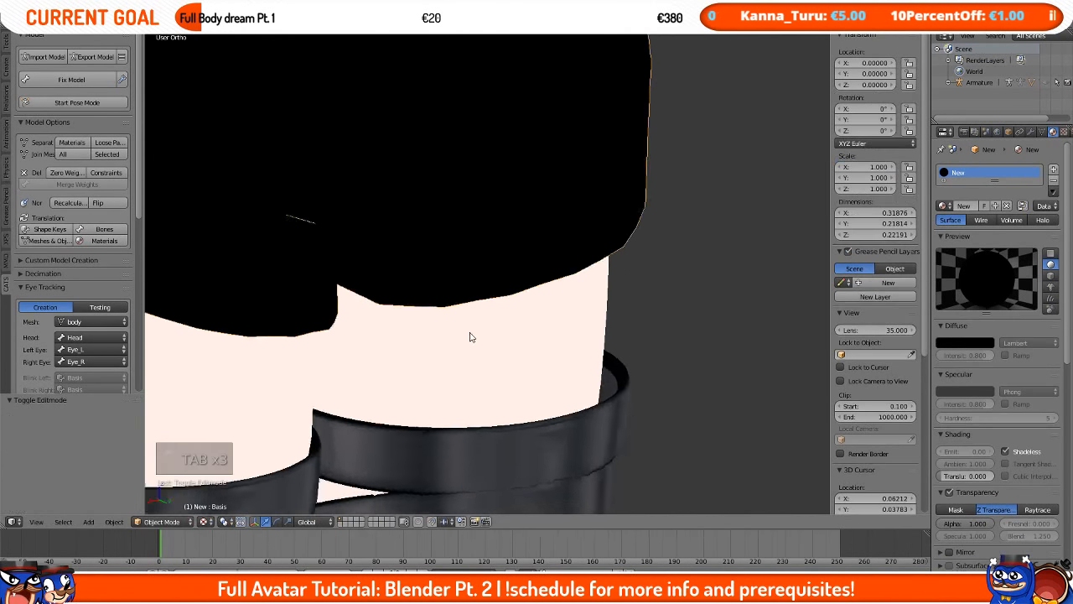
key(Tab)
scroll(493, 332, down, 8)
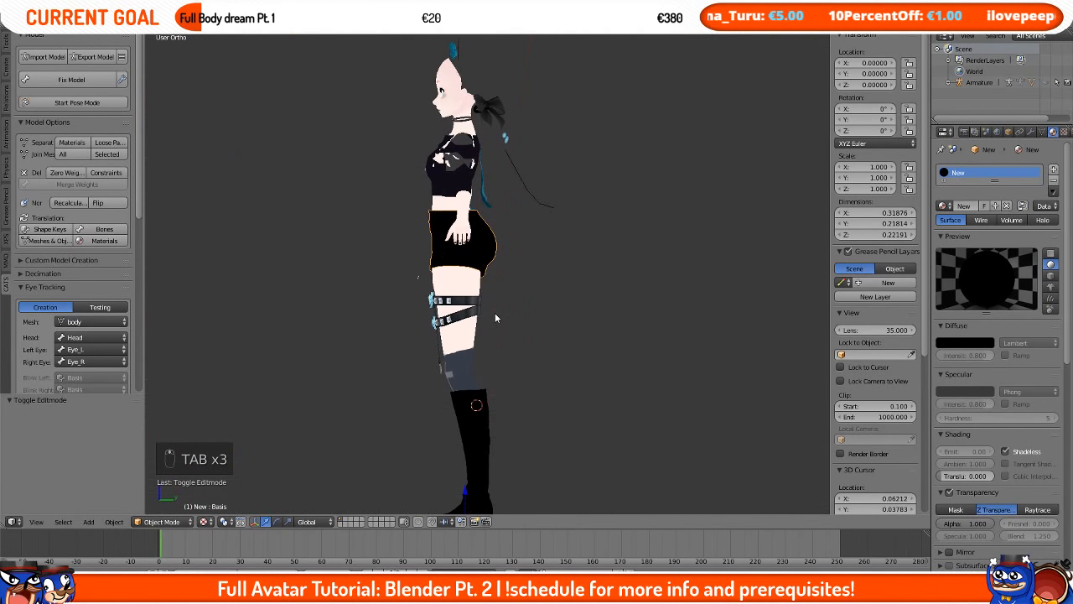
Step: Nudge the shorts' top-edge vertices -0.010 along Y, checking the fit from side and front views
key(KP_1)
key(KP_3)
scroll(494, 312, up, 5)
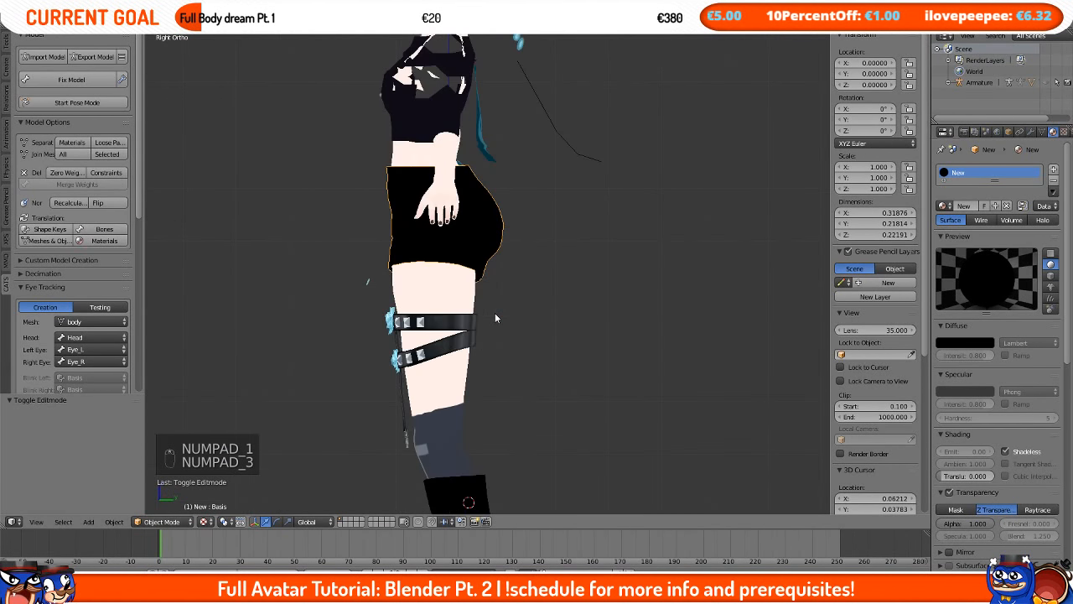
key(Tab)
mouse_move(537, 210)
middle_down()
mouse_move(421, 218)
mouse_move(528, 219)
middle_up()
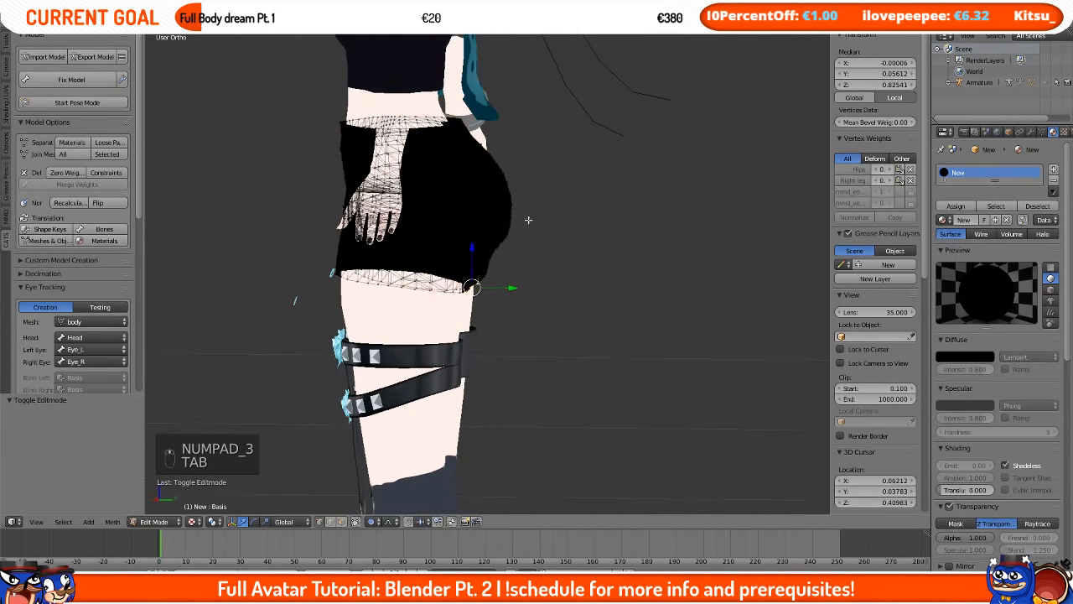
key(Tab)
key(KP_1)
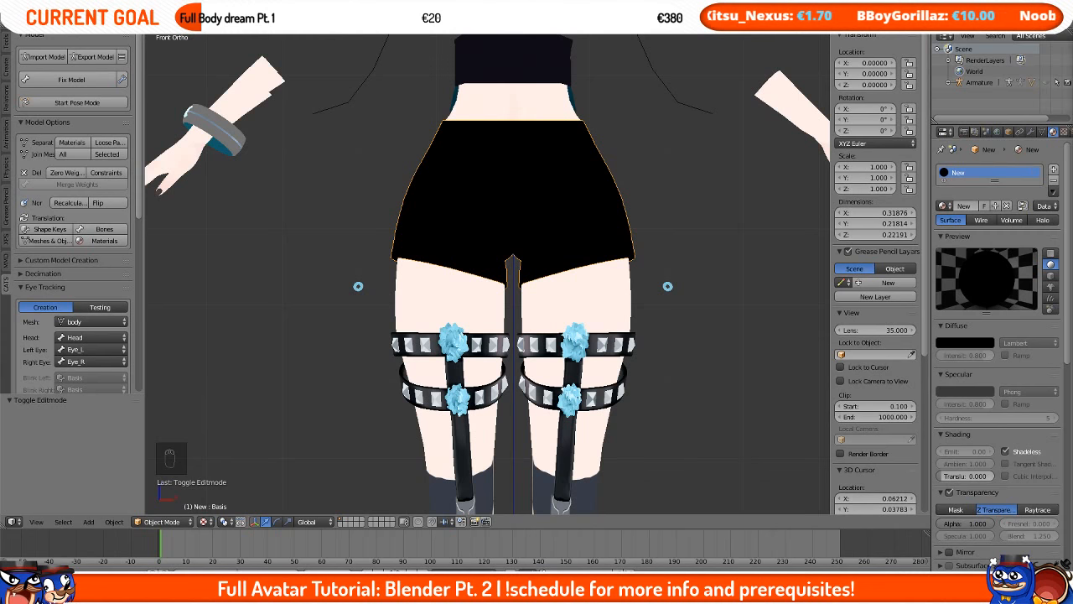
middle_drag(719, 362, 510, 292)
key(Tab)
key(KP_1)
key(KP_3)
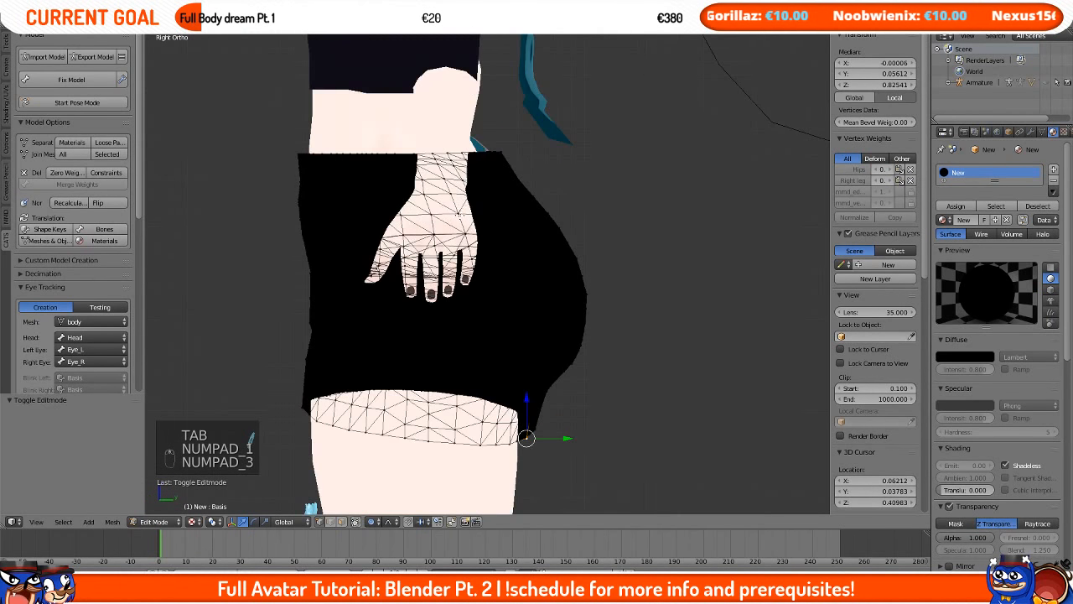
drag(500, 151, 525, 151)
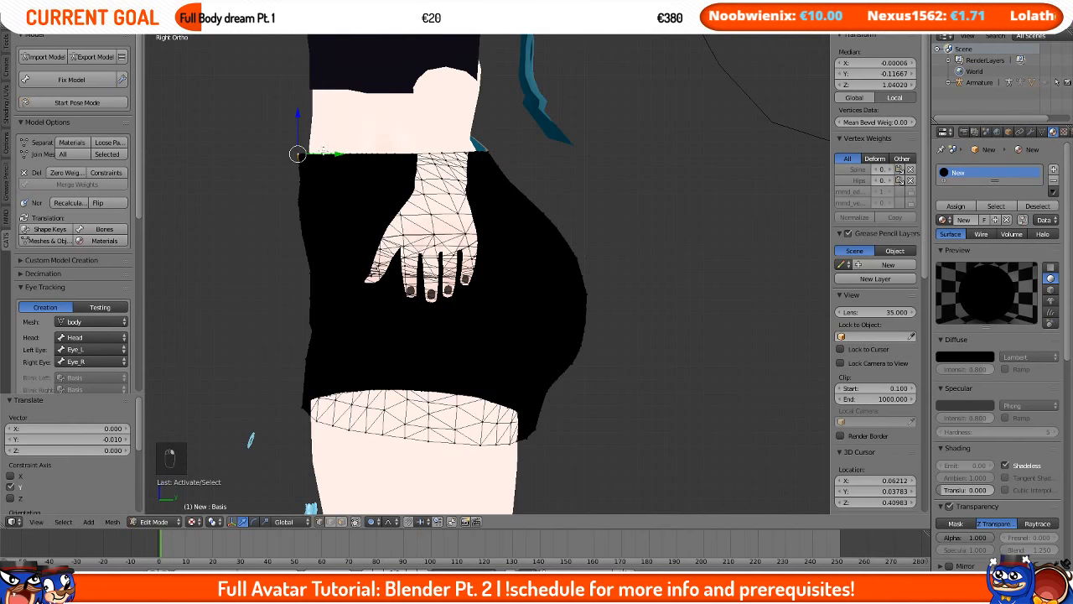
drag(328, 155, 332, 153)
key(Tab)
scroll(501, 147, down, 2)
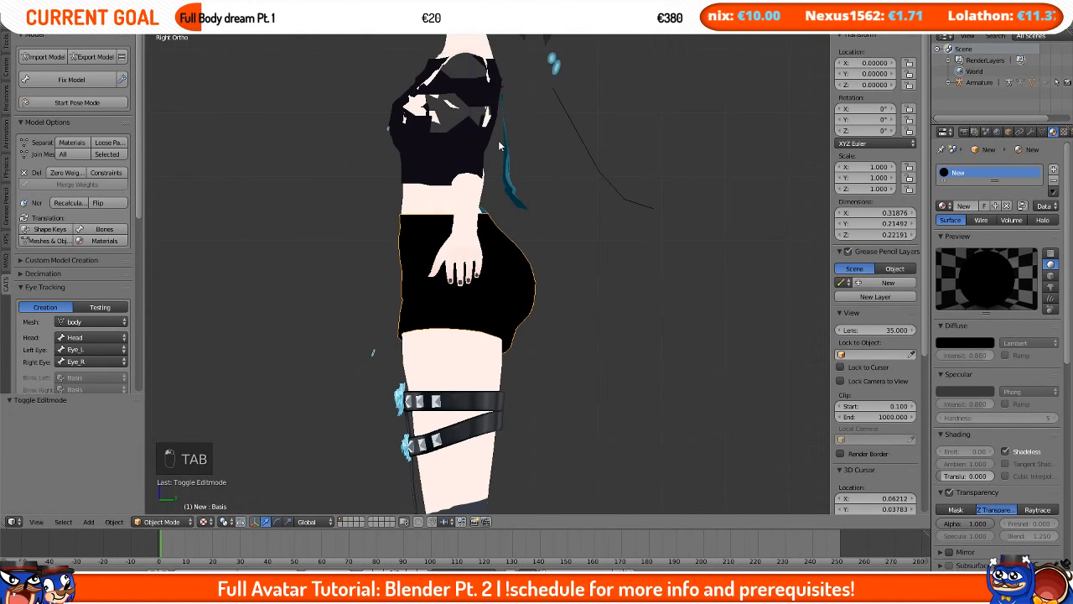
Step: Unhide all hidden objects in the scene
middle_drag(505, 146, 601, 191)
scroll(436, 184, down, 3)
key(alt+h)
scroll(601, 191, up, 4)
scroll(601, 191, up, 3)
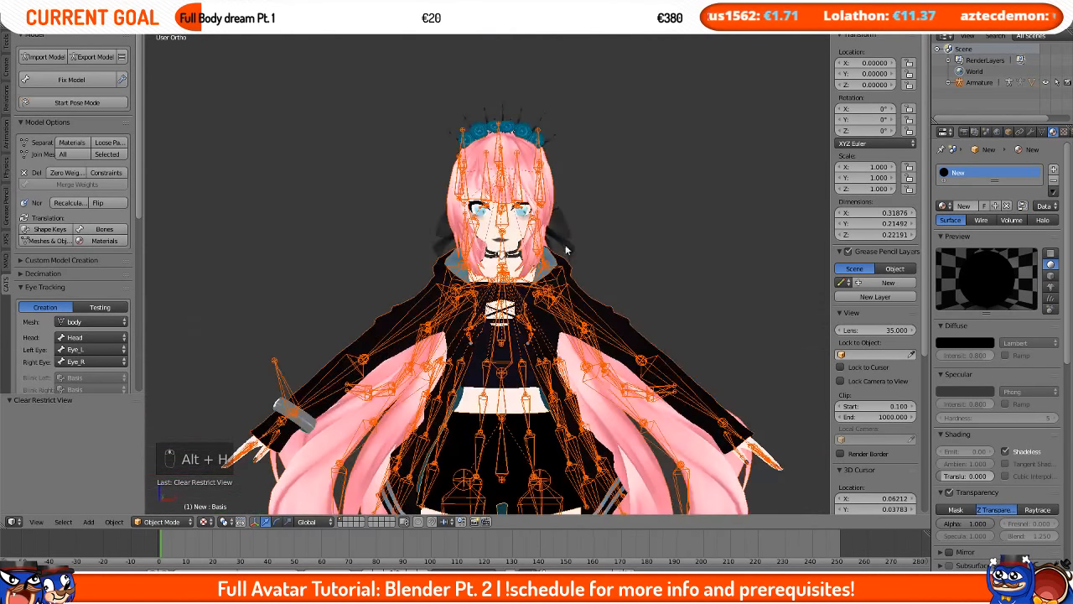
Step: Delete the hair and head objects, then the two hair-bow meshes
right_click(532, 139)
right_click(531, 143)
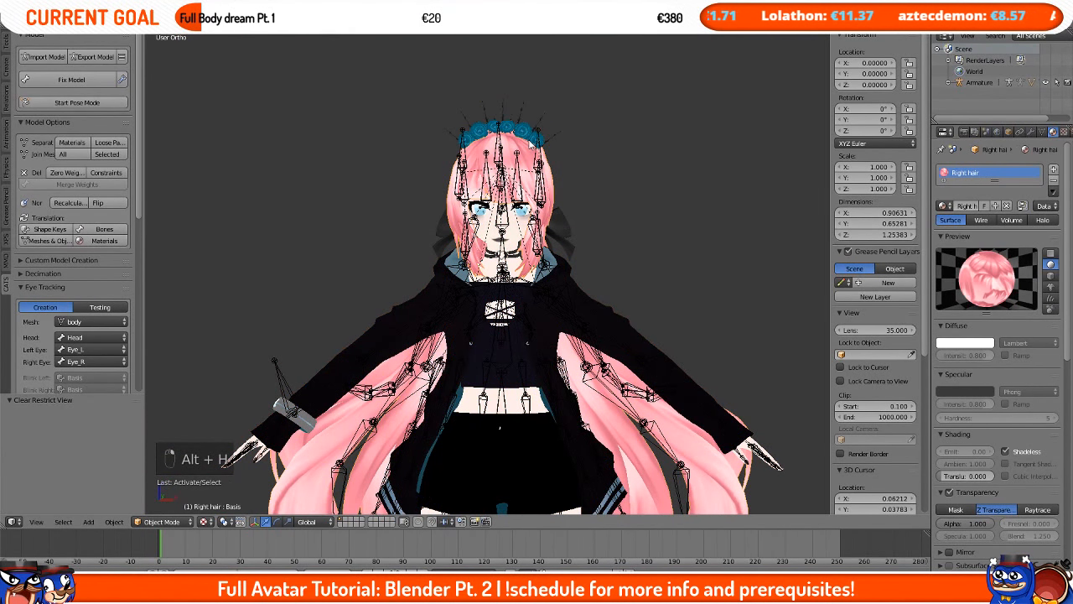
scroll(529, 145, up, 2)
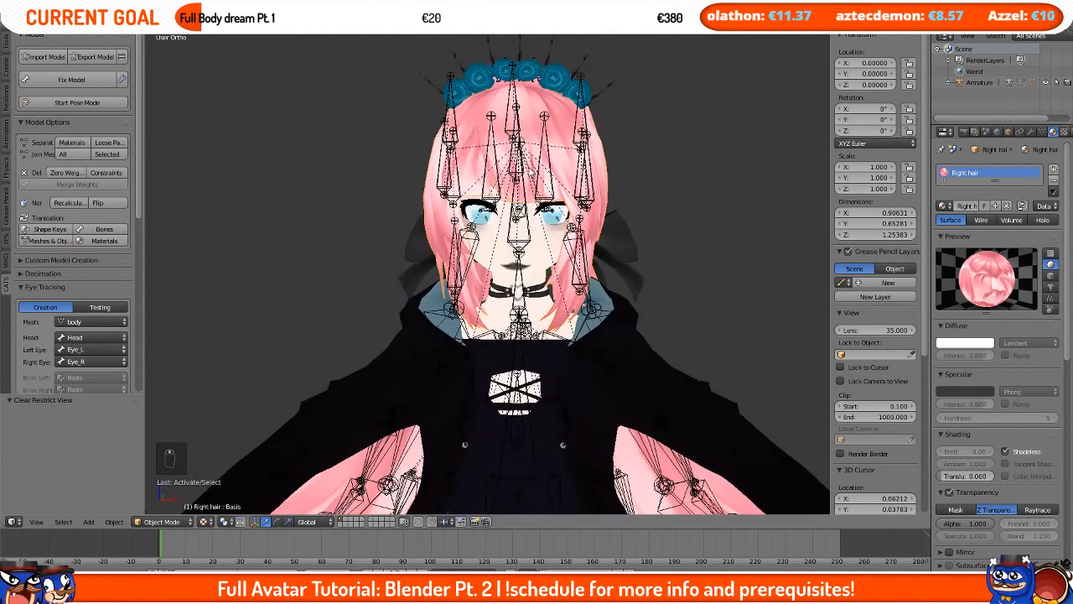
scroll(520, 168, up, 1)
key(Delete)
key(Delete)
key(Delete)
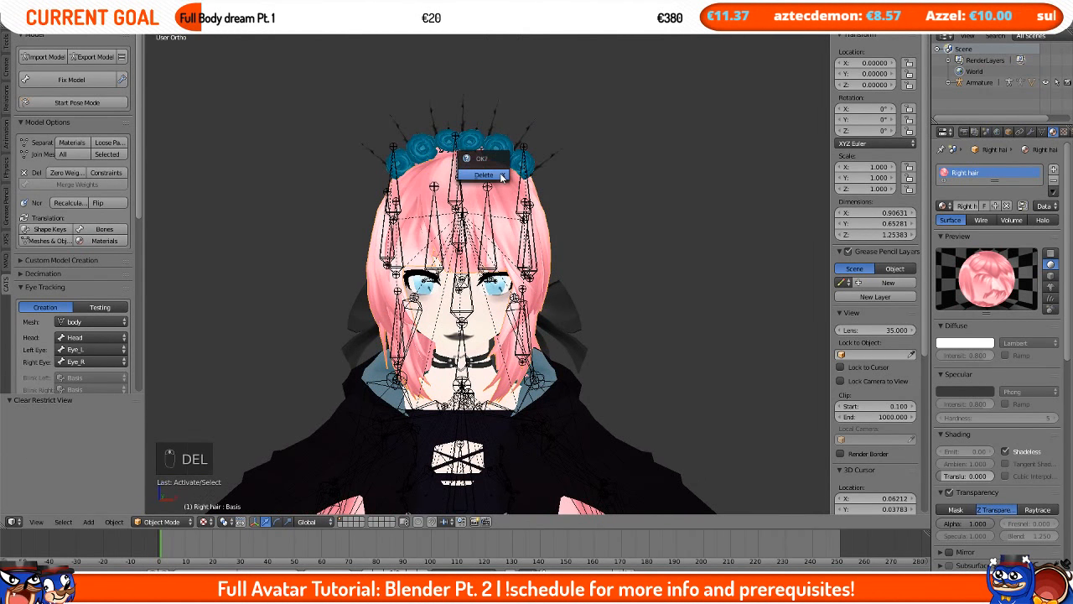
right_click(505, 199)
key(Delete)
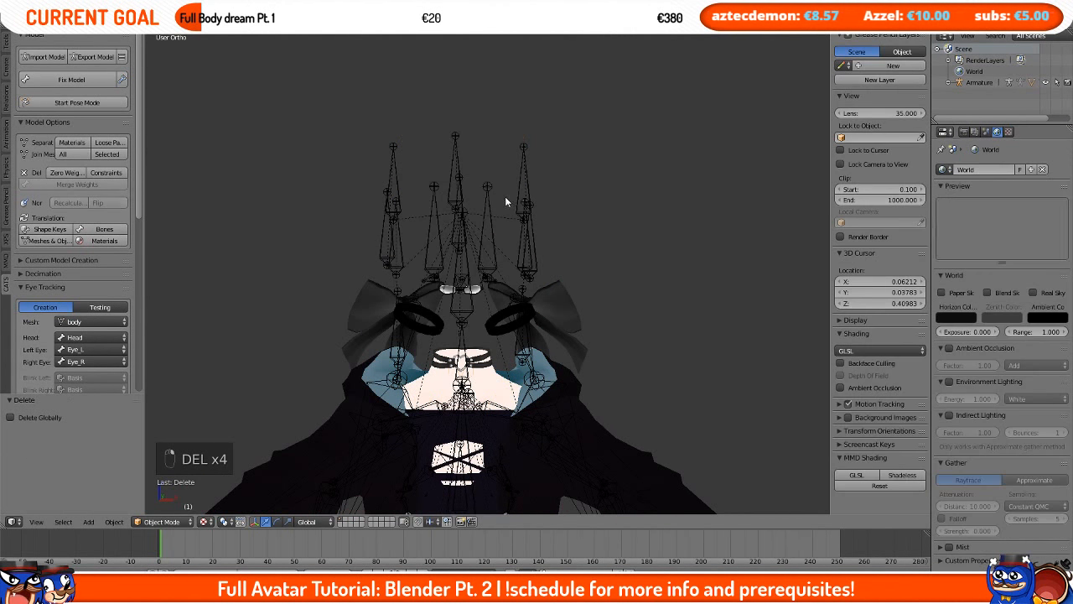
right_click(537, 294)
key(Delete)
right_click(480, 293)
key(Delete)
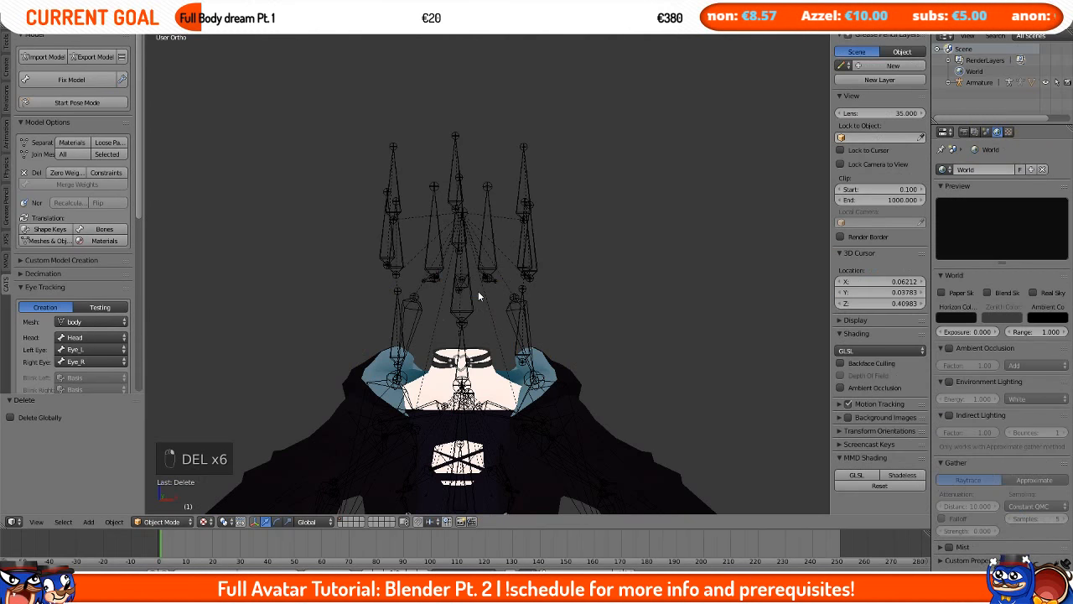
Step: Select the armature and remove its zero-weight bones
shift+middle_drag(486, 336, 513, 296)
mouse_move(513, 295)
middle_down()
mouse_move(527, 295)
mouse_move(507, 300)
middle_up()
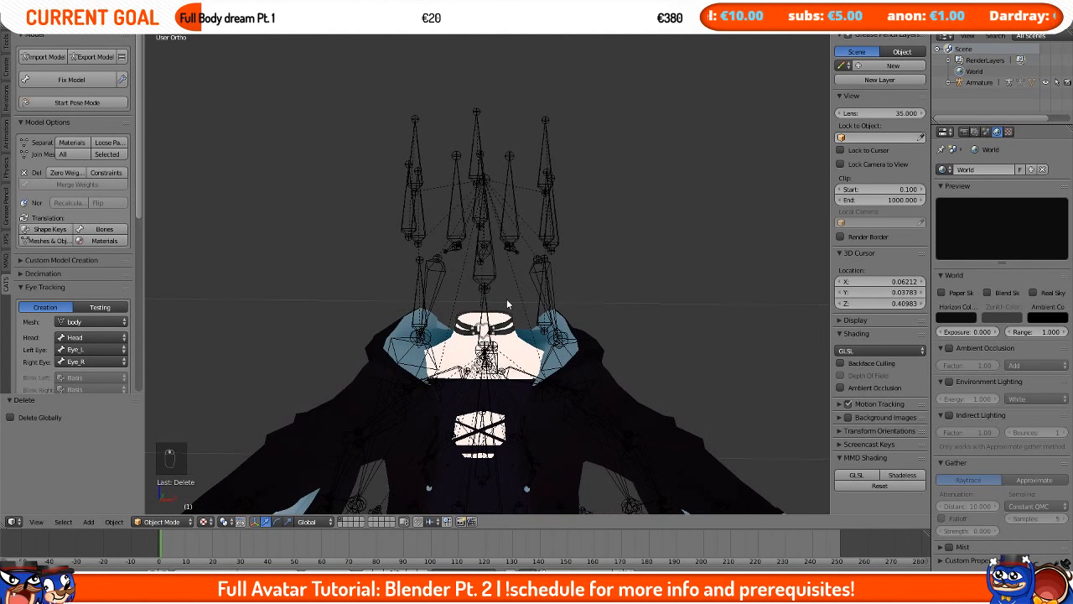
key(KP_1)
scroll(504, 206, up, 3)
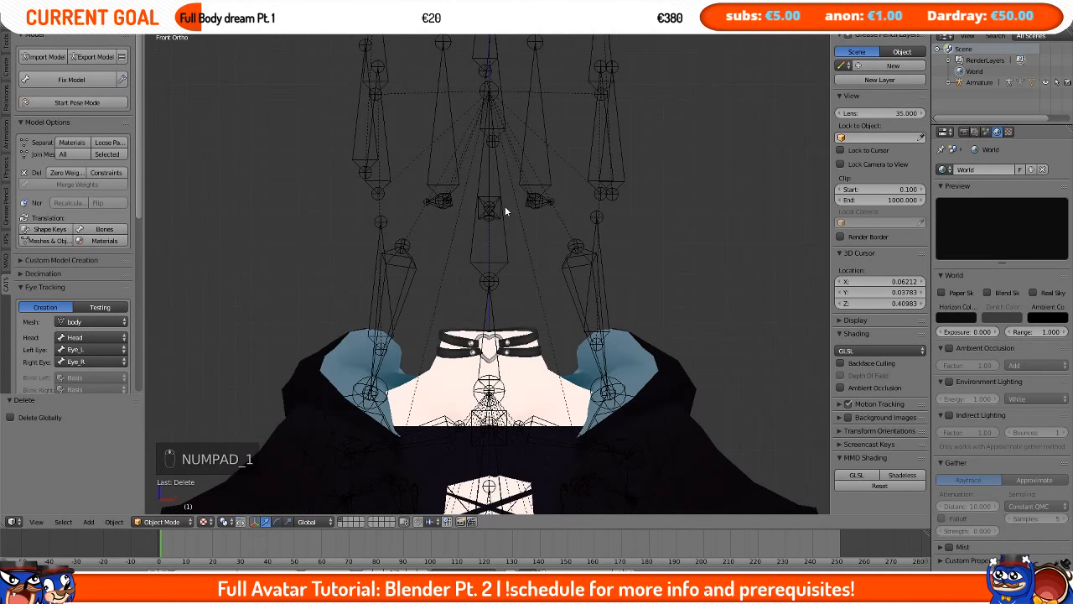
scroll(505, 205, down, 4)
right_click(493, 216)
mouse_move(493, 217)
middle_down()
mouse_move(671, 219)
mouse_move(486, 214)
middle_up()
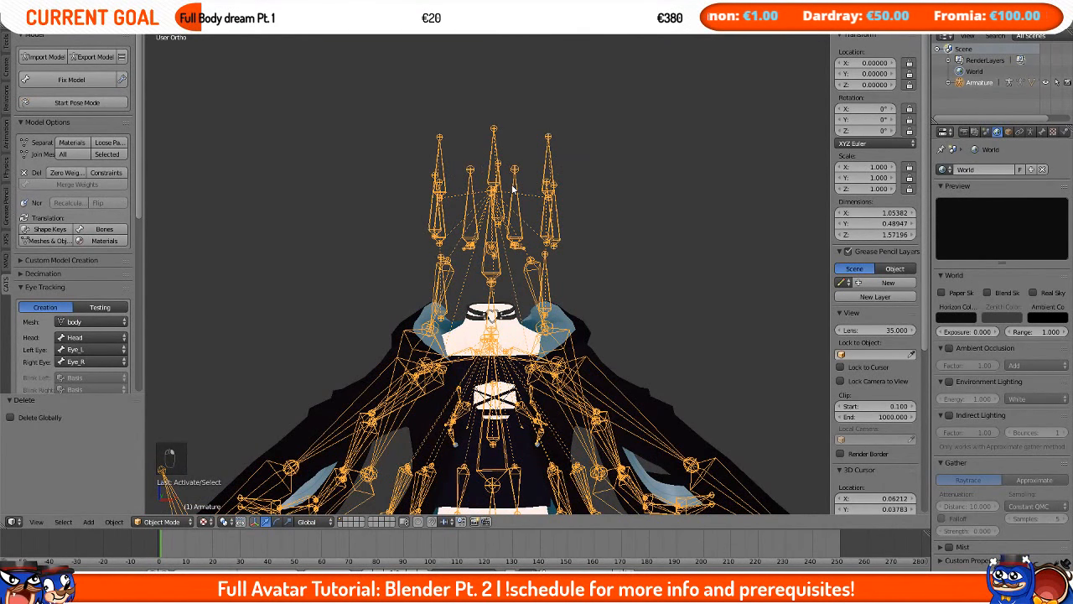
click(76, 173)
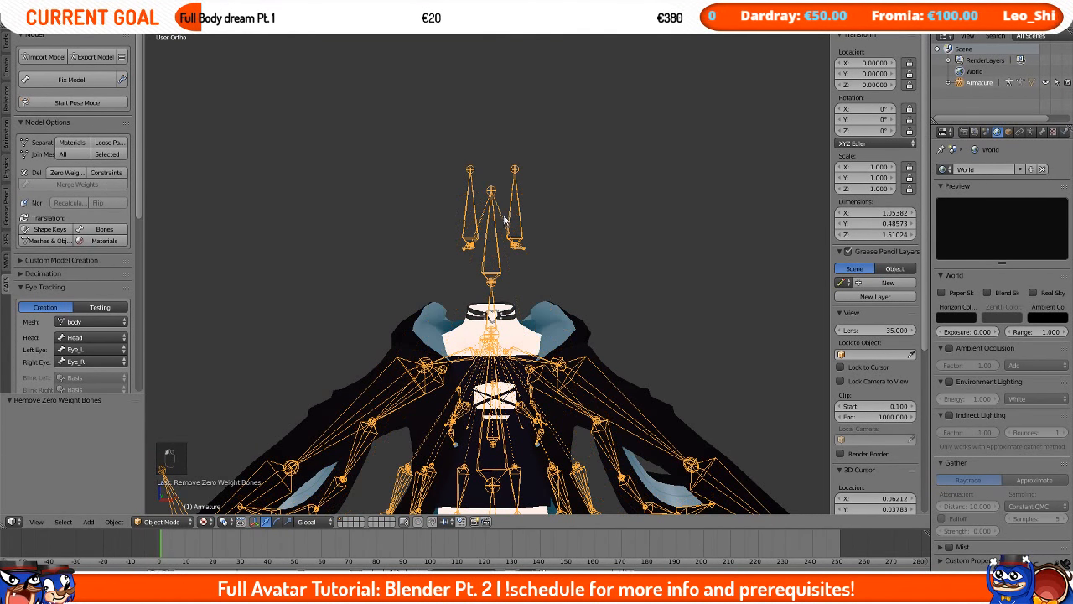
Step: In the armature's Edit Mode, select the head bone together with its children and delete them
mouse_move(470, 252)
middle_down()
mouse_move(503, 245)
mouse_move(462, 243)
middle_up()
key(Tab)
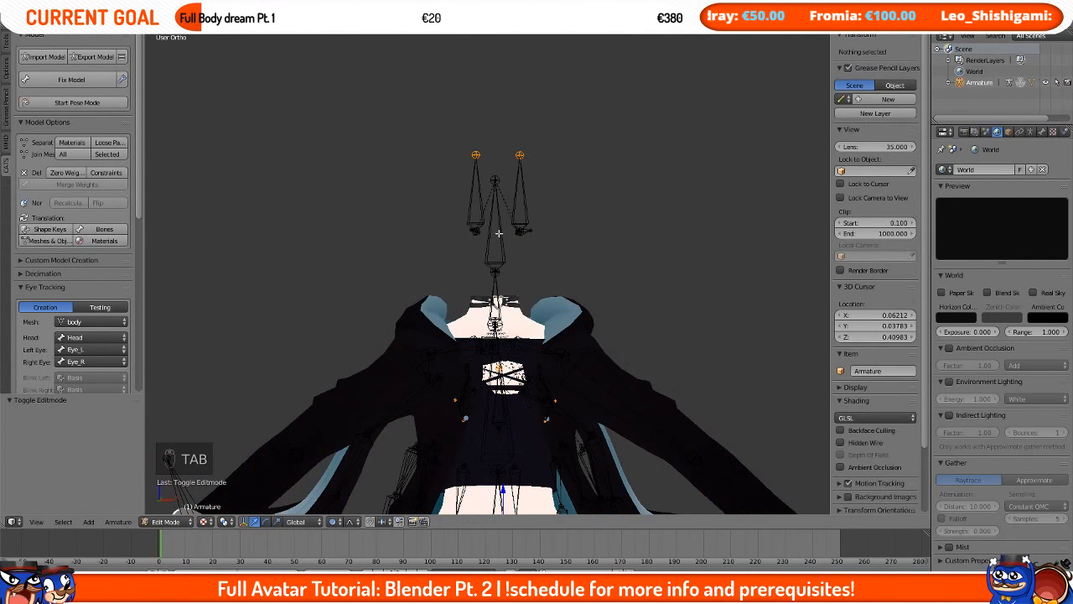
right_click(502, 209)
key(shift+g)
click(491, 242)
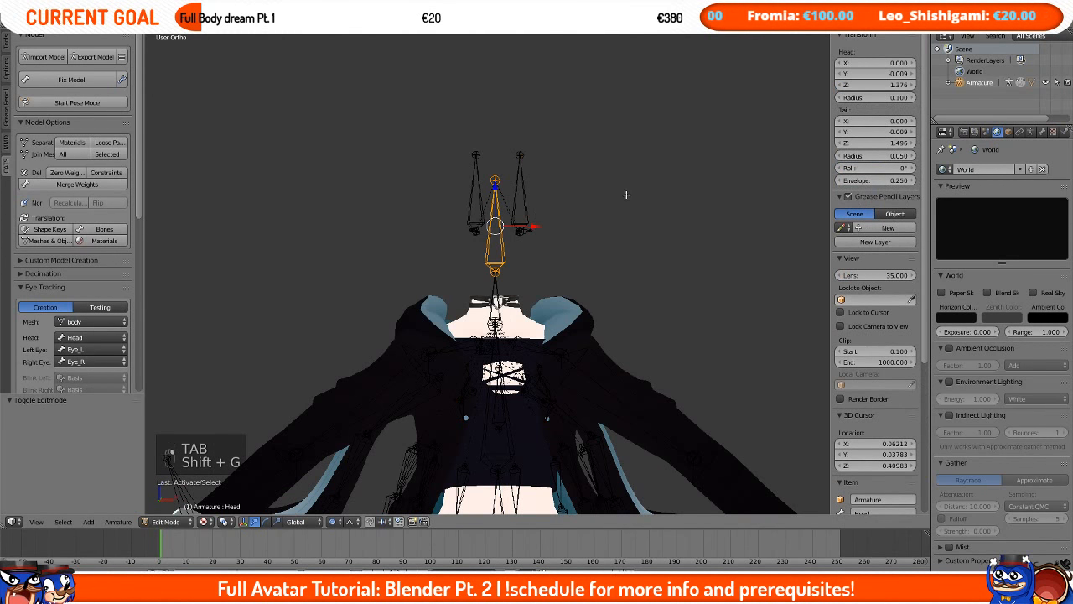
key(Tab)
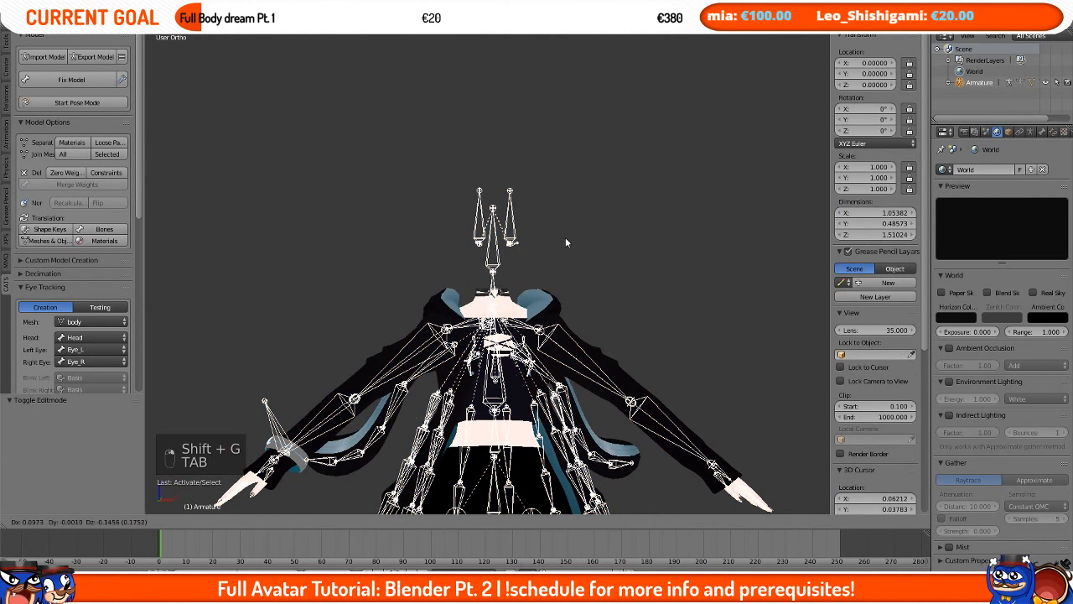
key(Tab)
scroll(522, 267, up, 6)
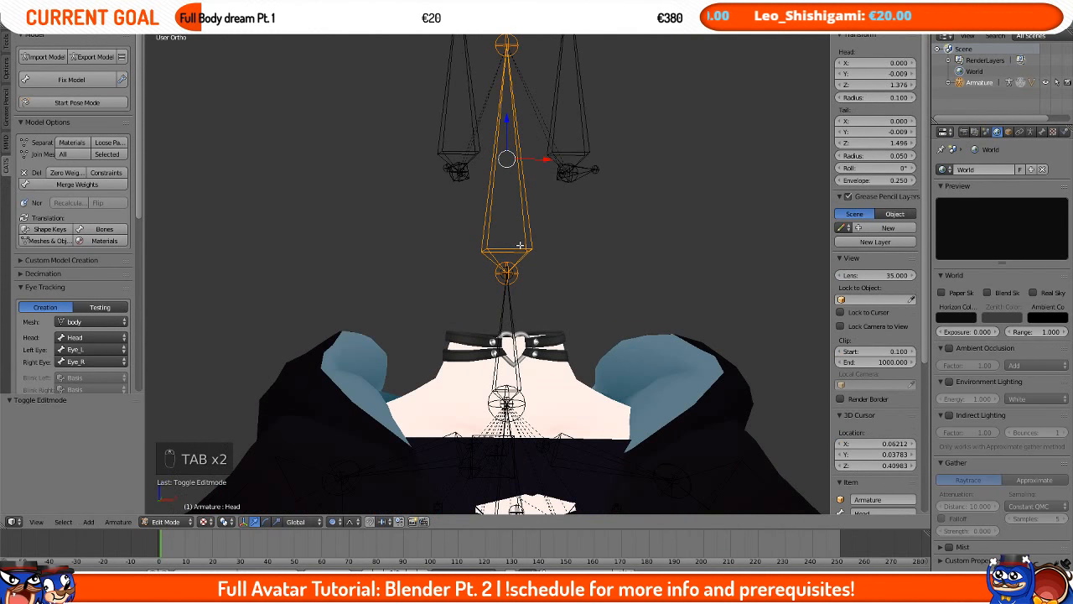
shift+middle_drag(487, 240, 480, 326)
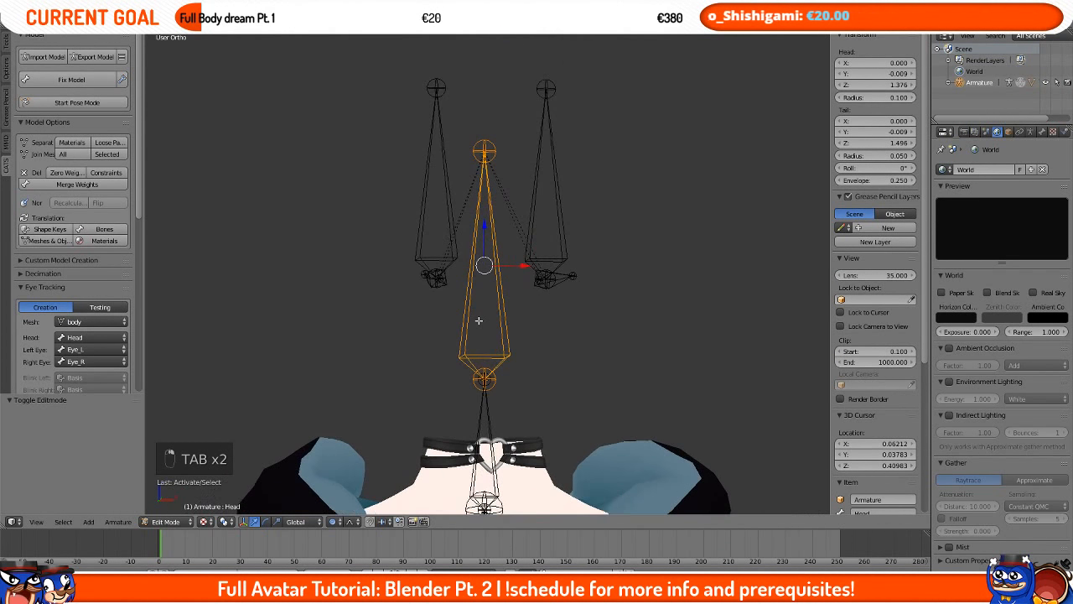
key(shift+g)
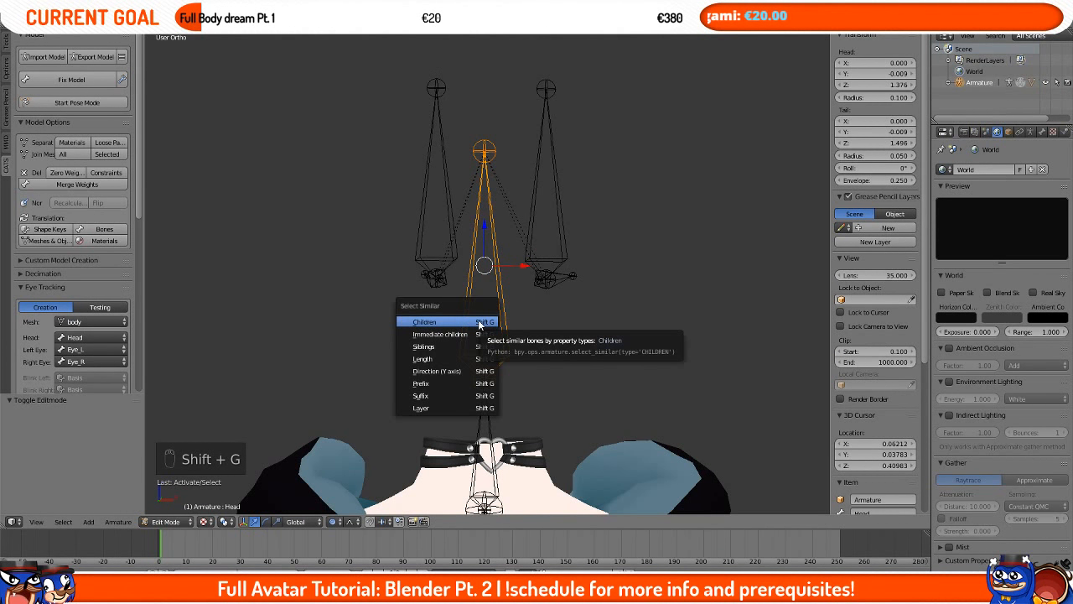
click(481, 323)
key(Delete)
key(Tab)
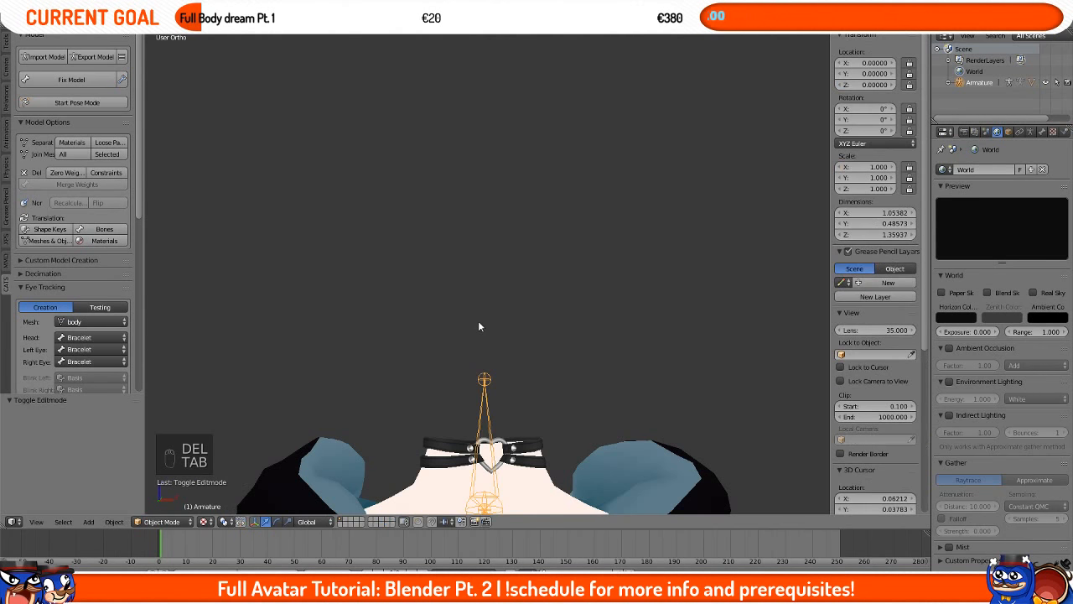
scroll(458, 322, down, 3)
key(KP_1)
scroll(458, 323, down, 9)
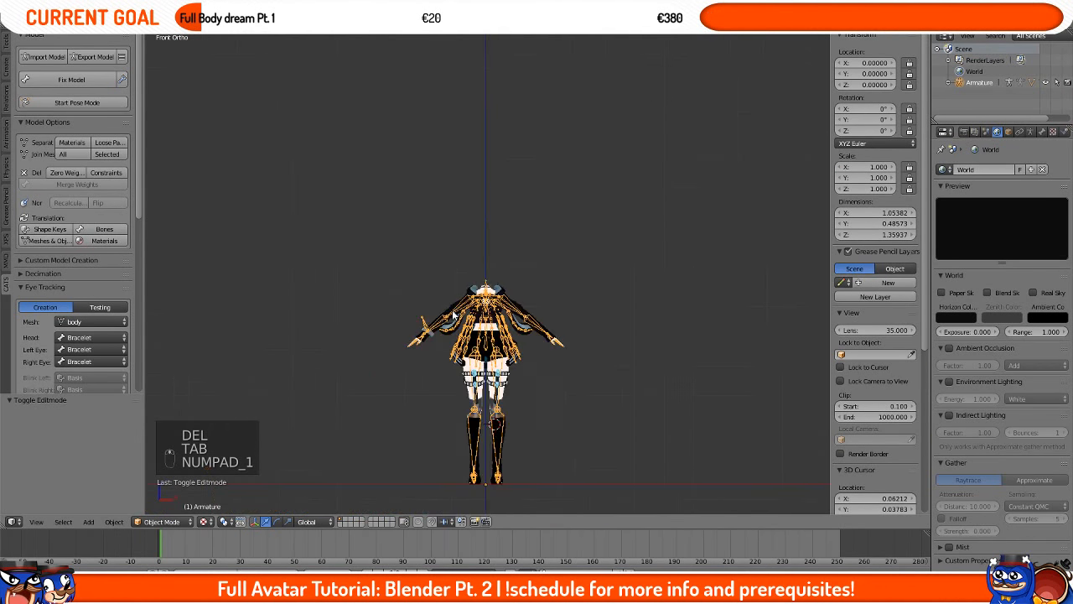
middle_drag(458, 323, 476, 311)
scroll(477, 312, up, 6)
key(KP_1)
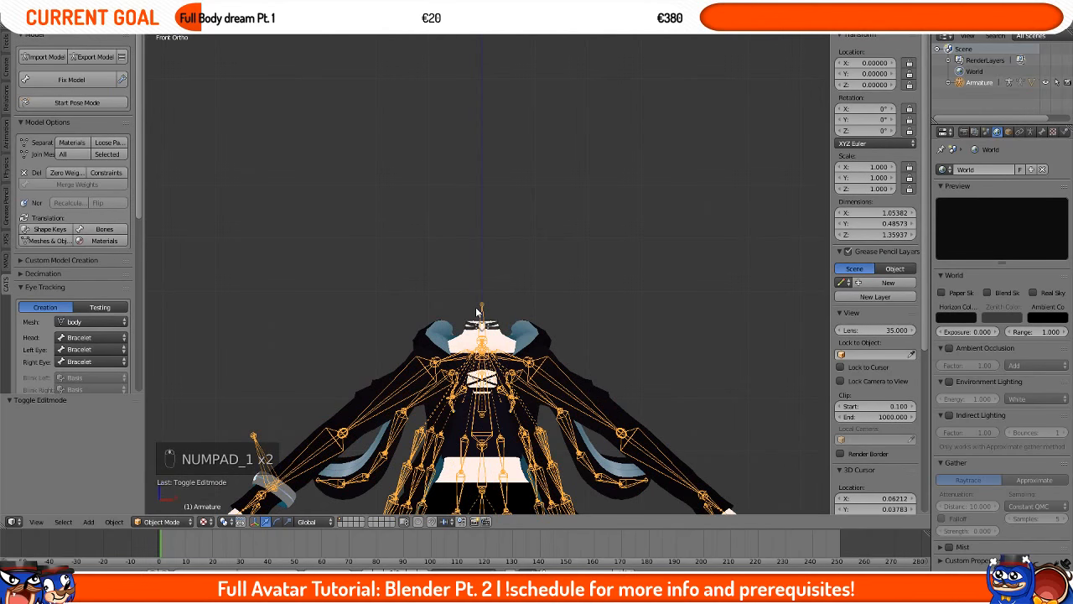
click(46, 56)
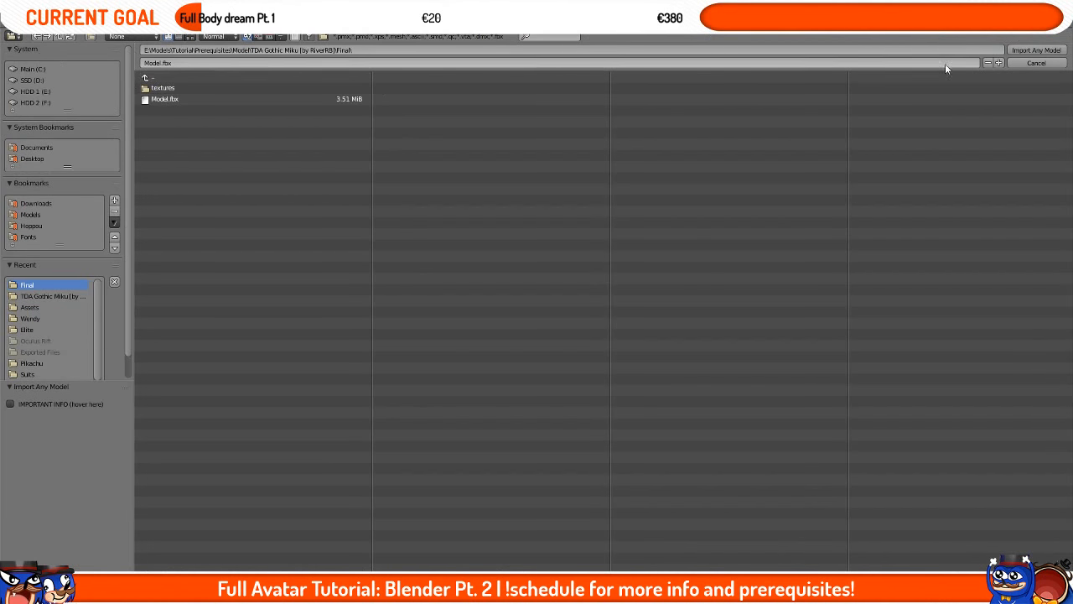
click(1036, 62)
scroll(678, 280, up, 2)
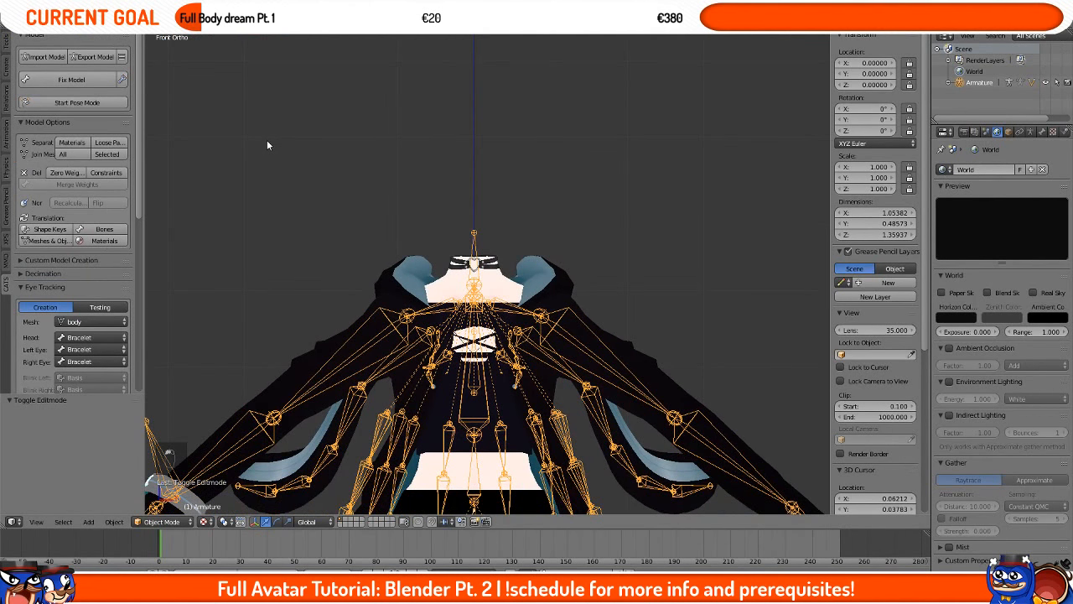
scroll(503, 222, up, 2)
scroll(504, 225, down, 6)
scroll(482, 286, up, 5)
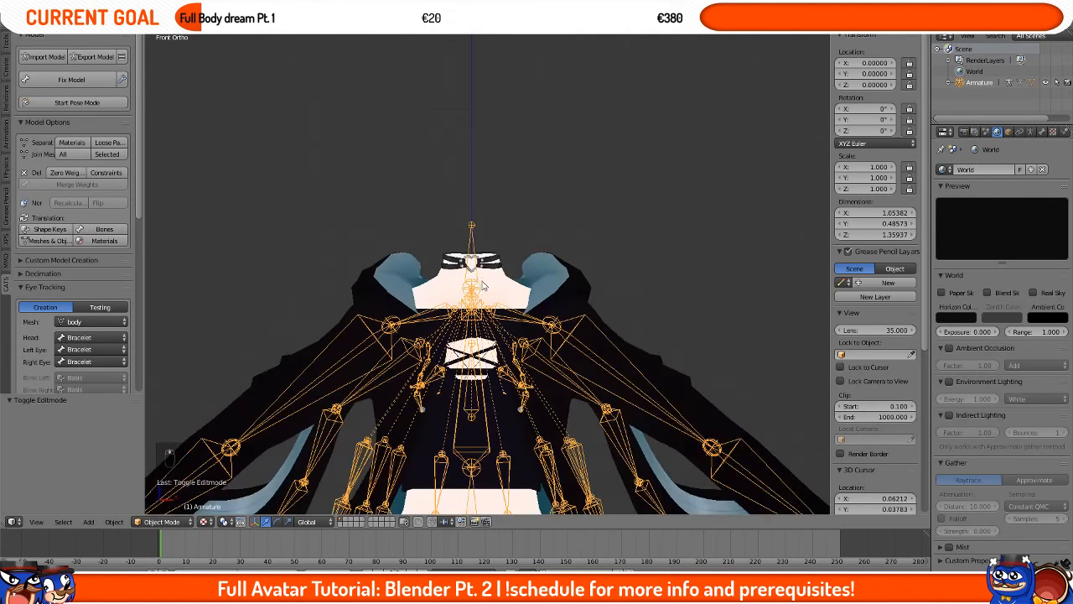
Step: Select the body mesh and separate it by materials
right_click(491, 262)
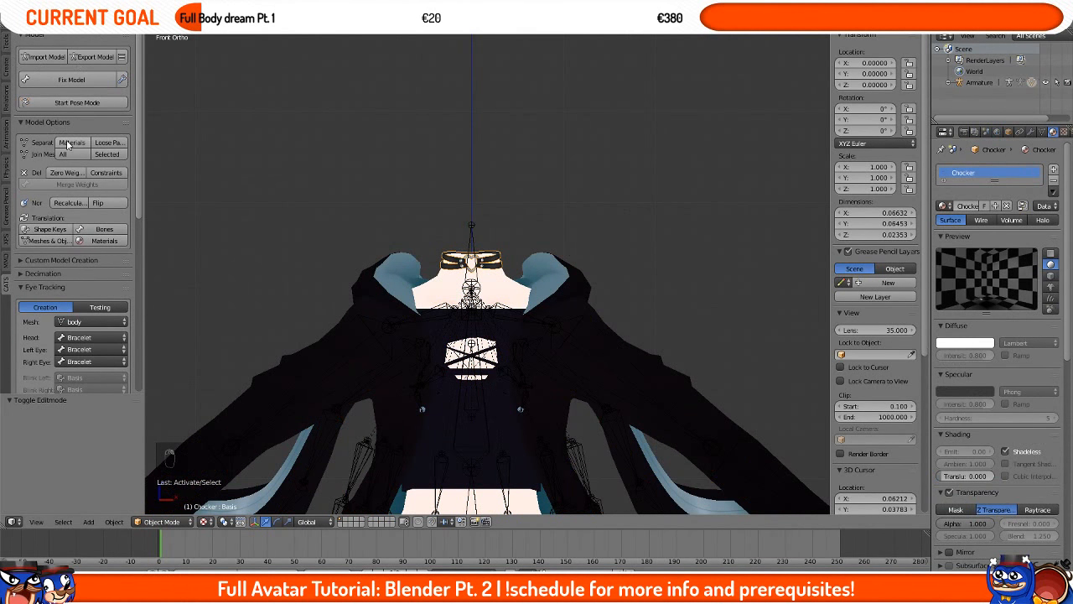
right_click(492, 277)
scroll(492, 277, down, 4)
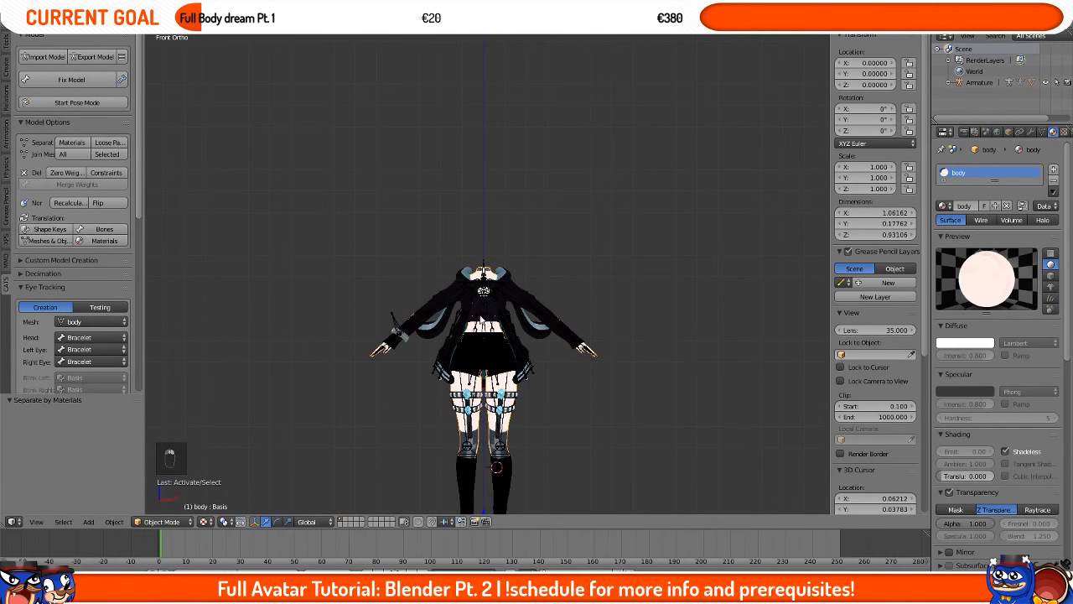
Step: Try moving the body and armature, cancelling each move
scroll(491, 277, up, 4)
key(g)
right_click(466, 167)
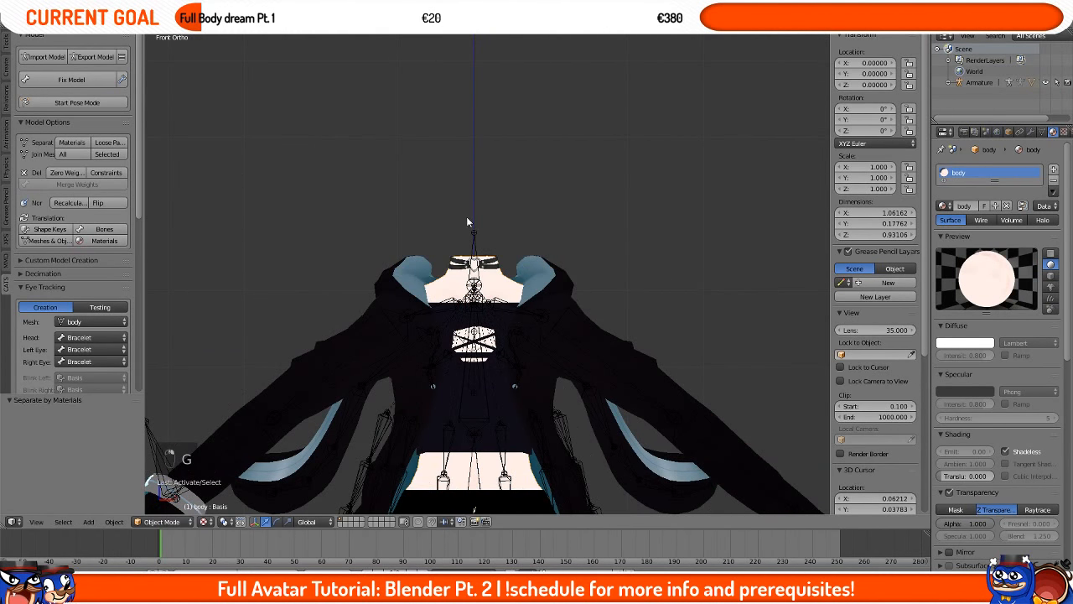
right_drag(466, 216, 472, 231)
right_click(472, 233)
right_click(472, 233)
key(g)
right_click(523, 236)
scroll(519, 234, up, 1)
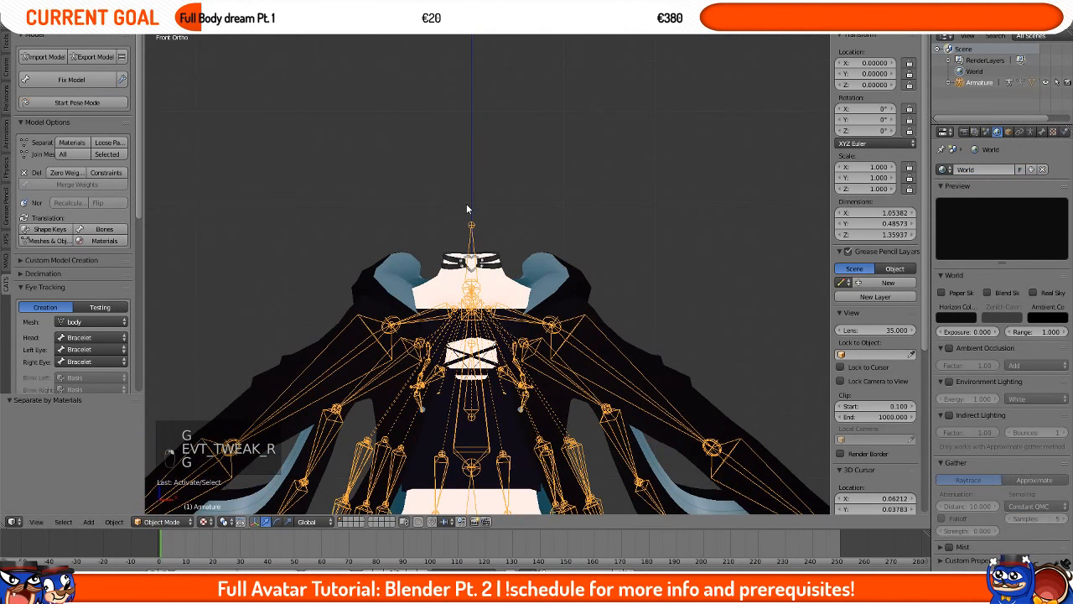
Step: Import the Yui_New.fbx model from the Models\Mine\Yui folder into the scene
shift+middle_drag(409, 158, 424, 227)
click(46, 57)
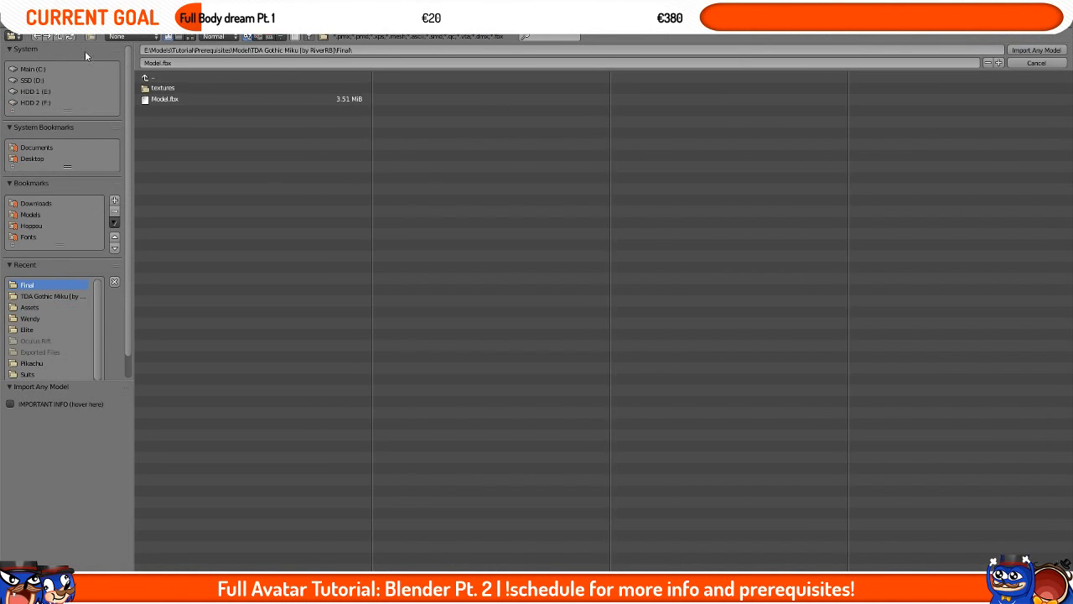
click(186, 77)
click(184, 77)
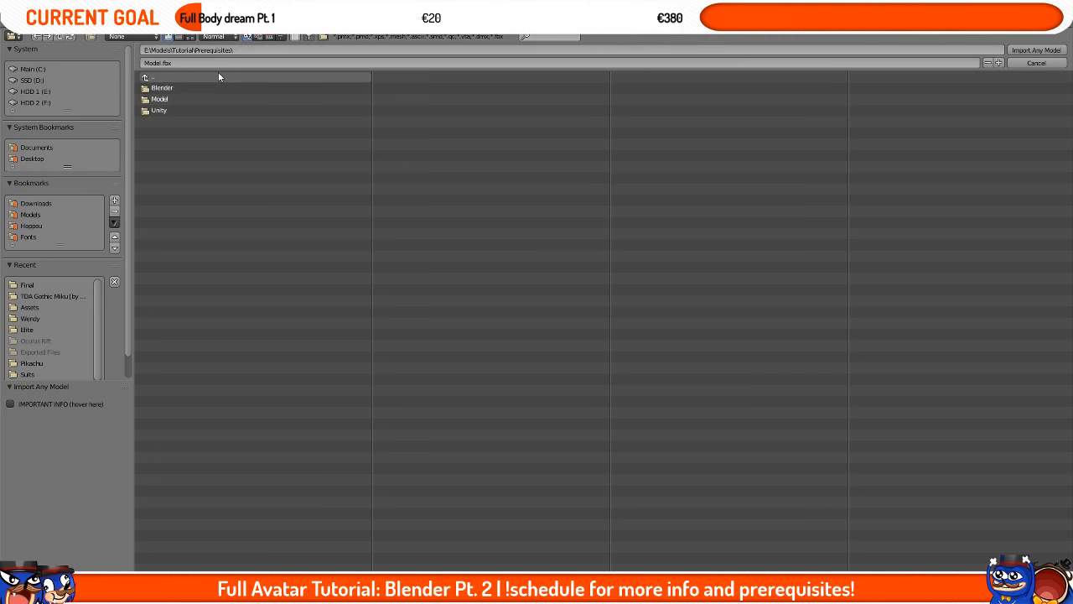
click(218, 76)
click(218, 76)
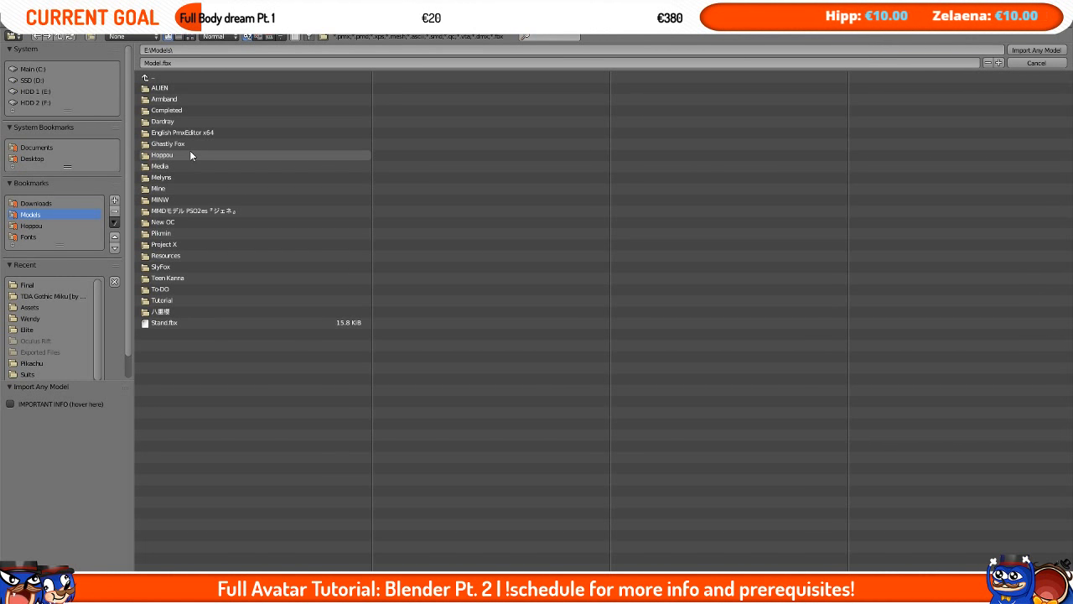
click(184, 200)
click(184, 78)
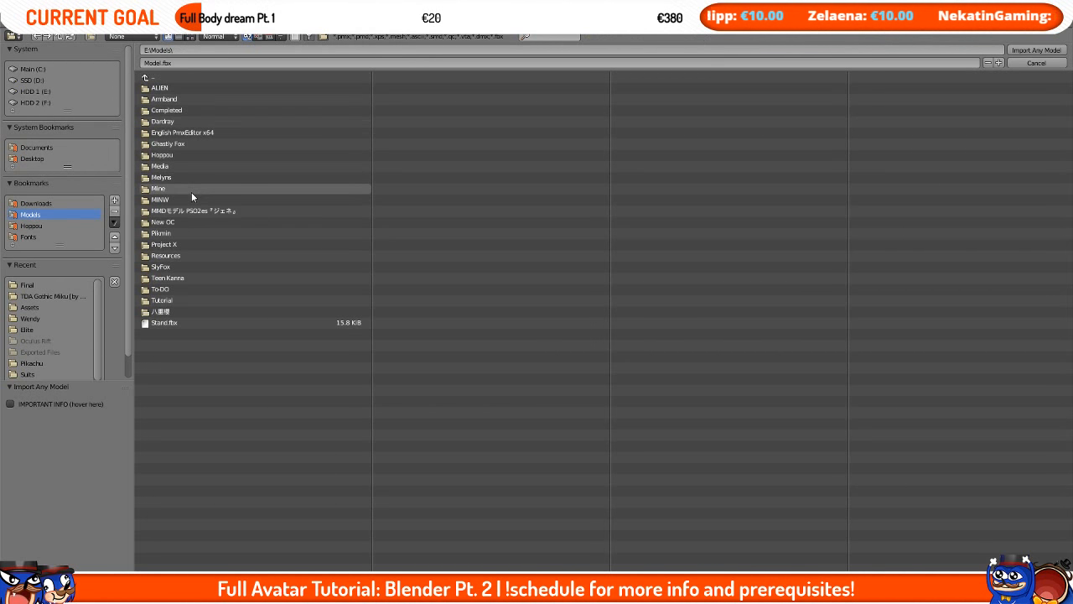
click(193, 166)
click(179, 267)
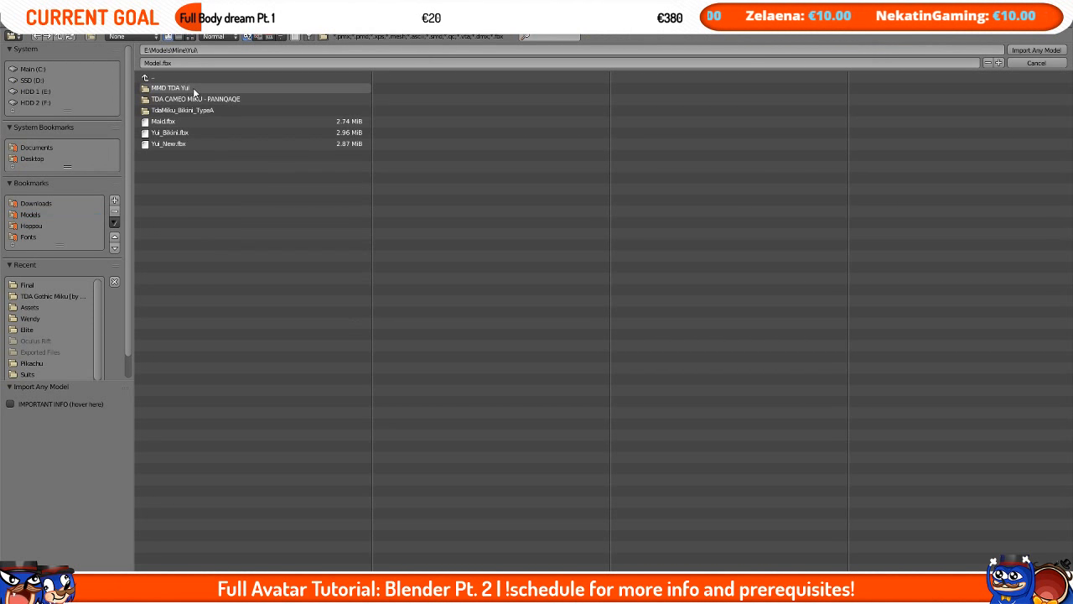
double_click(196, 150)
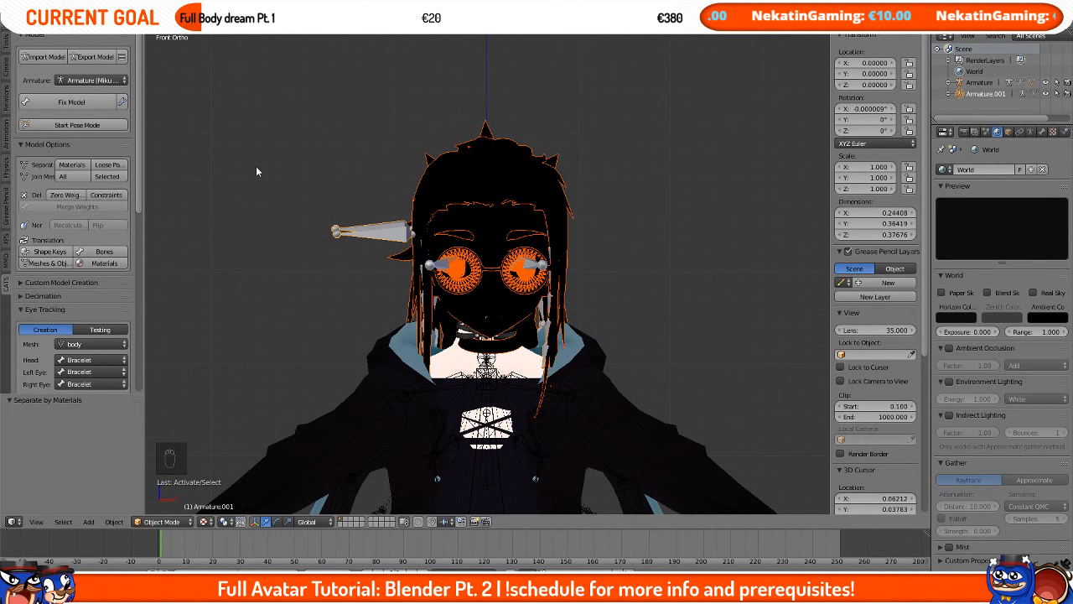
Step: Choose Armature as the target armature and run Fix Model on it
click(106, 81)
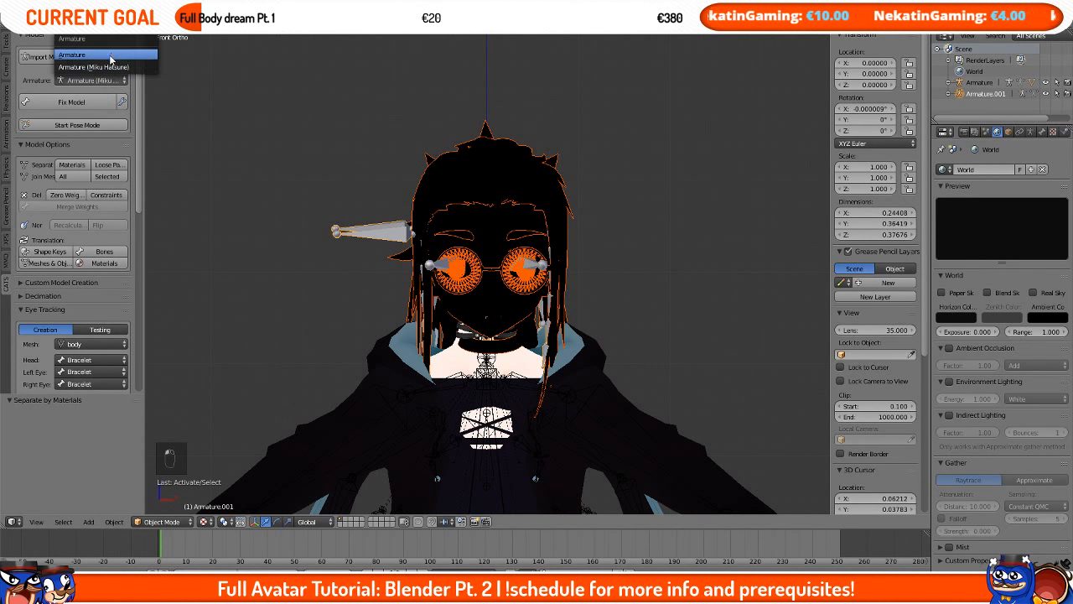
click(109, 55)
click(71, 102)
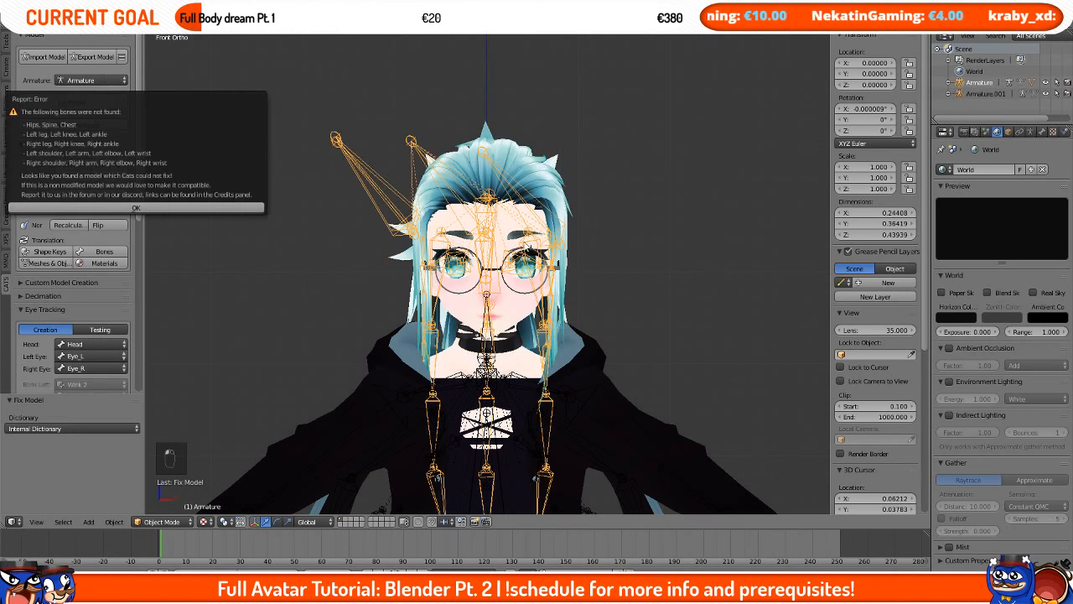
Step: Move the head armature slightly up along Z and sideways along X to line it up with the body
key(g)
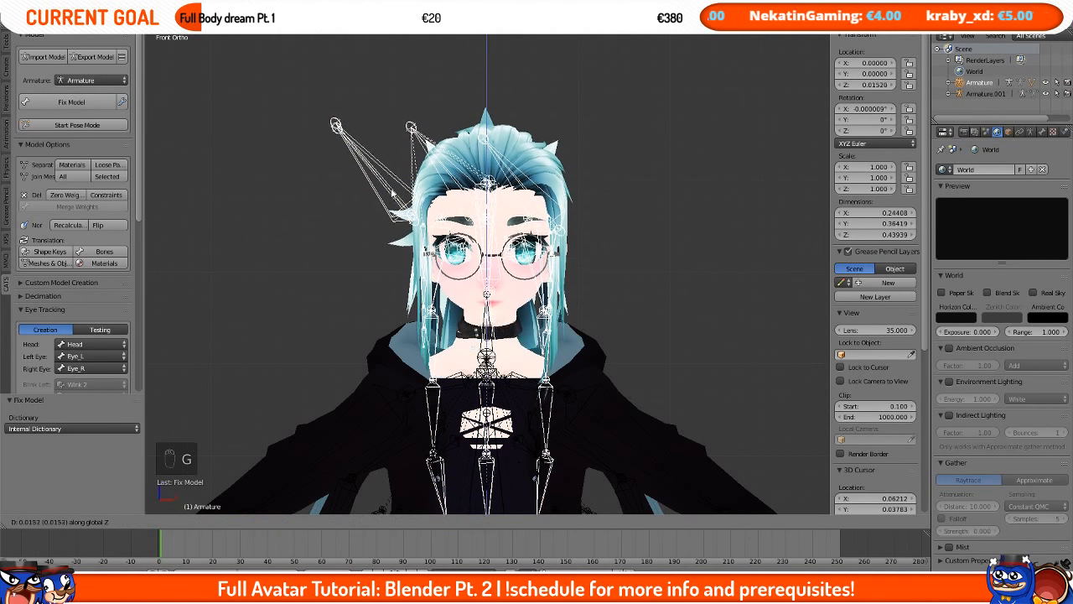
key(g)
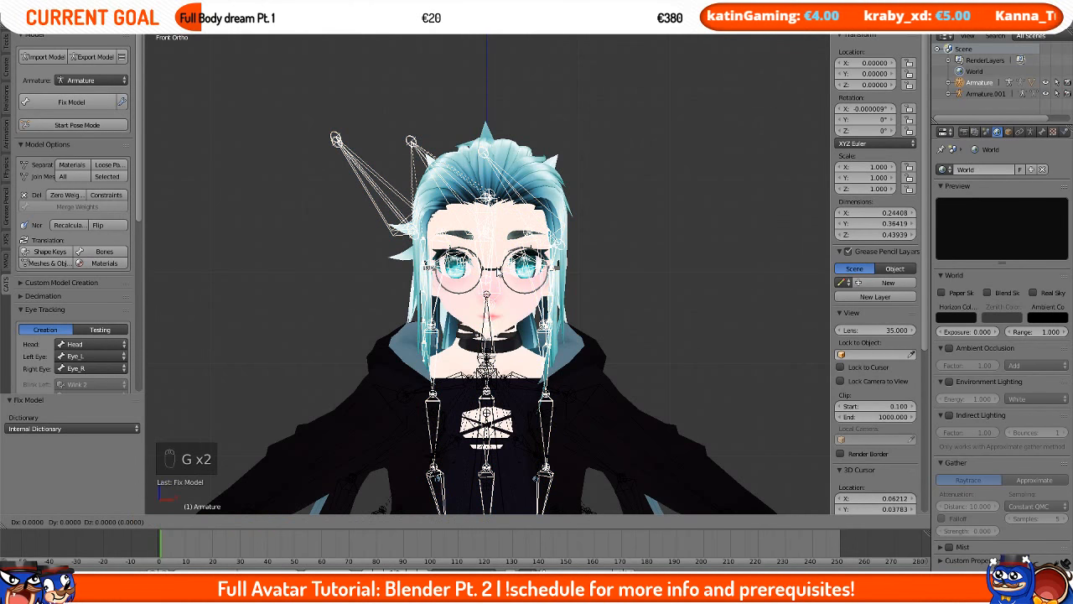
click(502, 249)
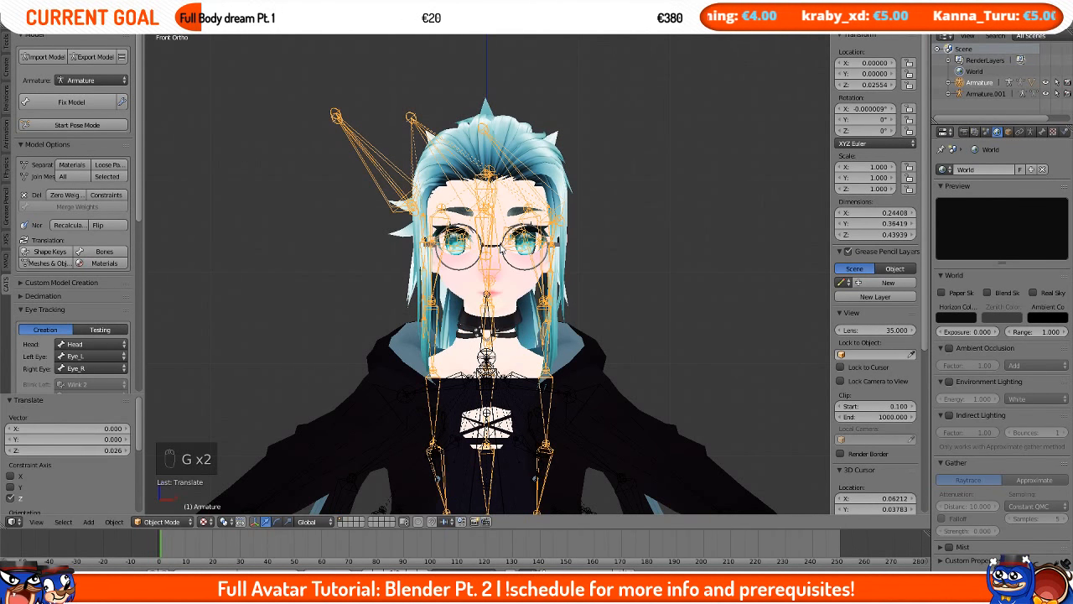
key(g)
key(x)
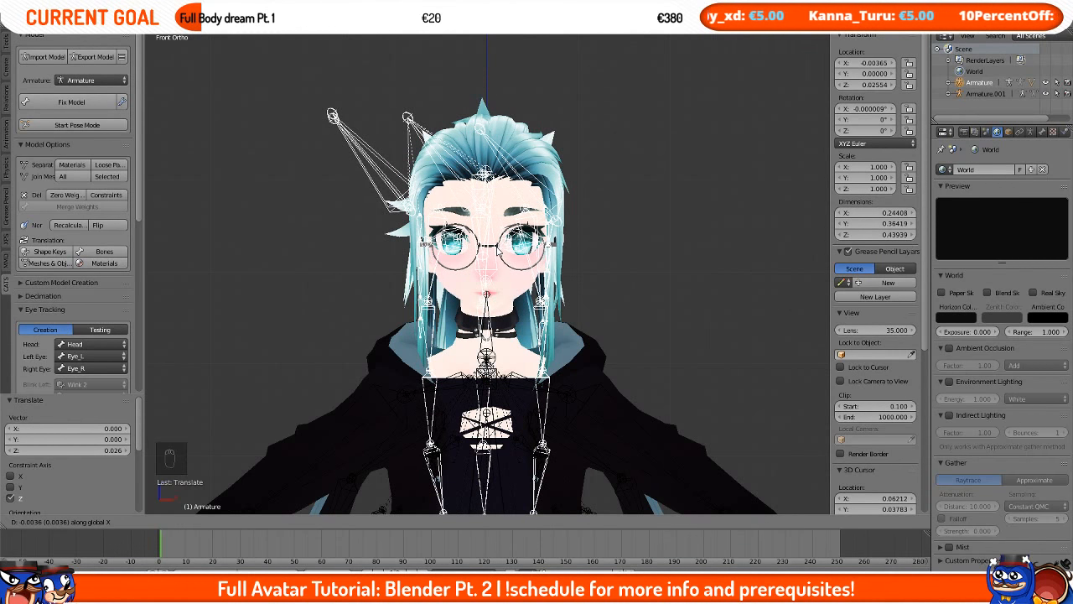
click(496, 253)
middle_drag(497, 253, 400, 285)
key(KP_3)
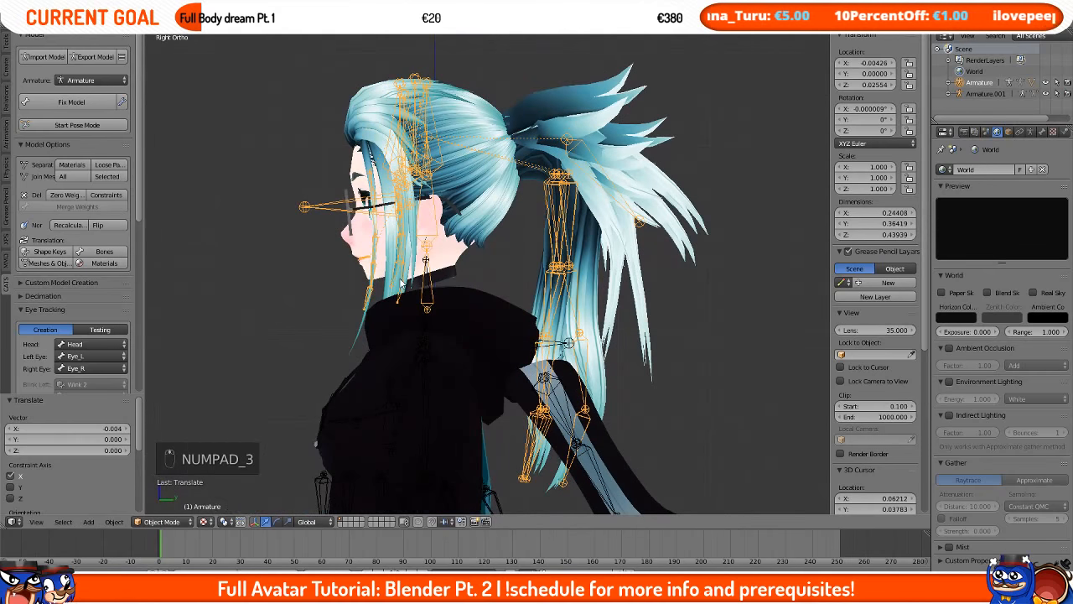
Step: Hide the meshes around the neck in side view so the armature bones are exposed
scroll(477, 286, up, 5)
right_click(522, 344)
key(h)
scroll(522, 344, down, 3)
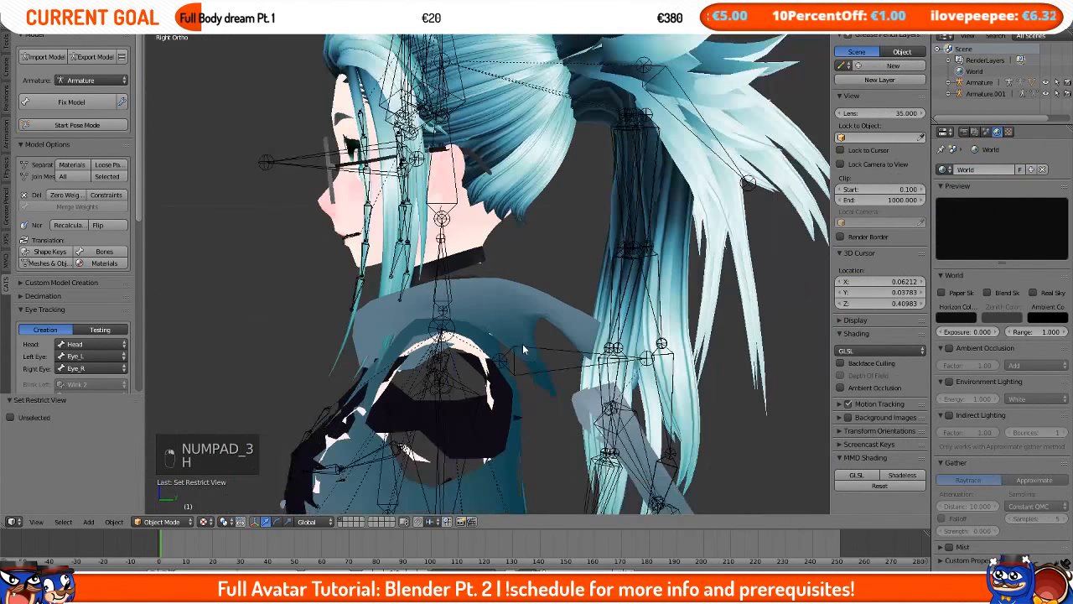
key(h)
right_click(363, 371)
right_click(377, 379)
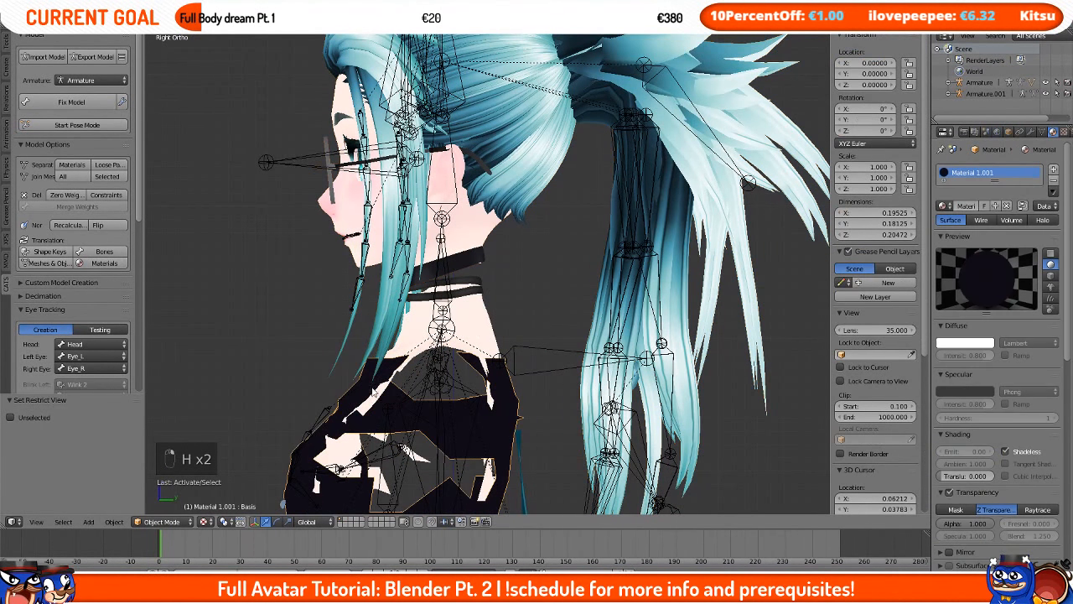
key(h)
right_click(471, 292)
key(h)
scroll(495, 295, up, 3)
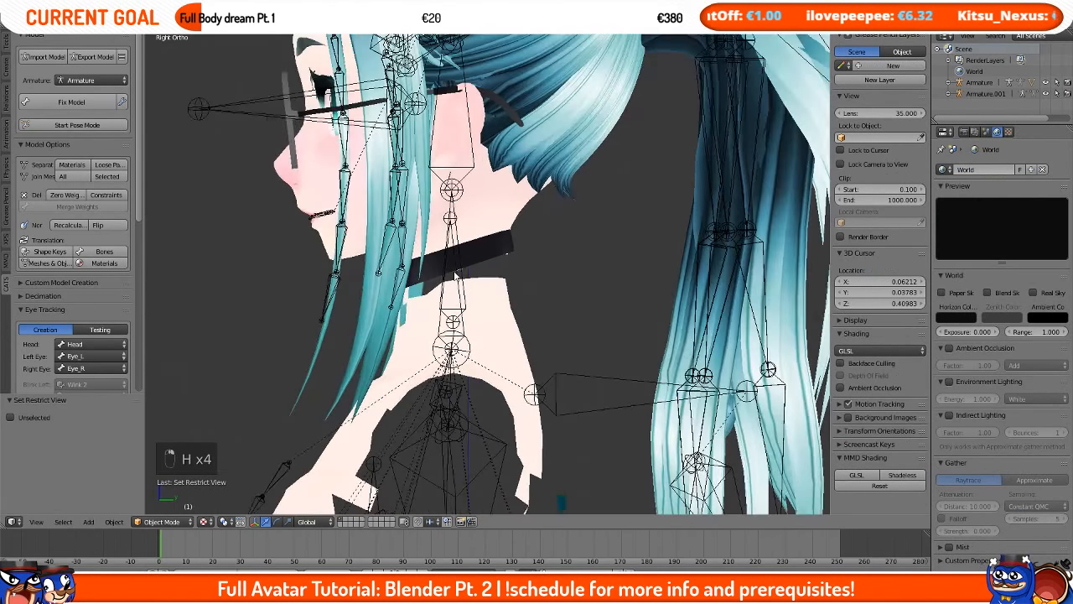
Step: Select the head armature and move it up along Z by about 0.019 toward the body's neck
right_click(506, 219)
key(g)
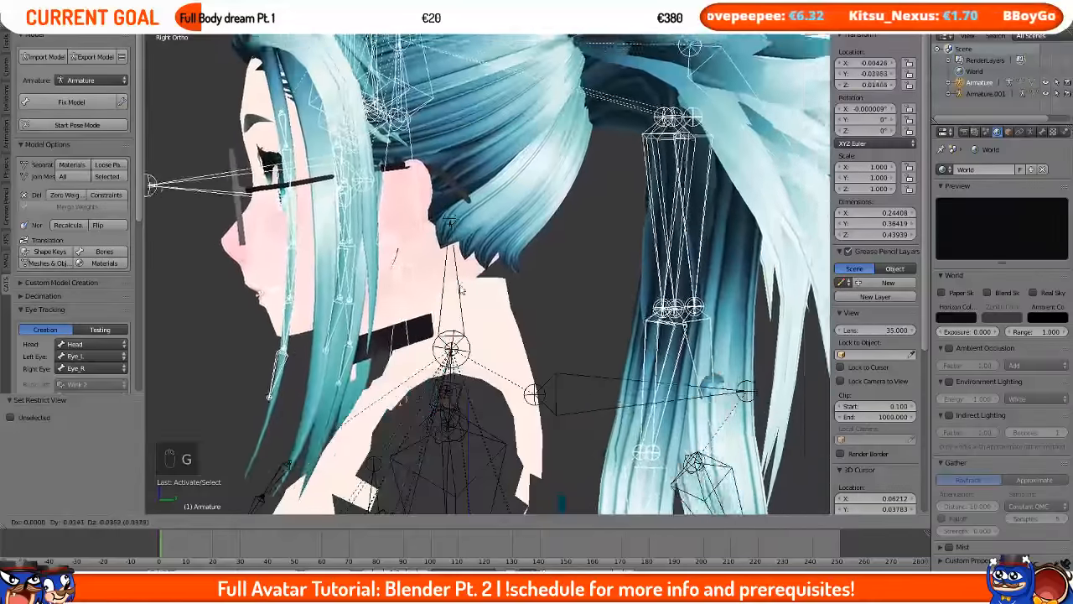
right_click(411, 273)
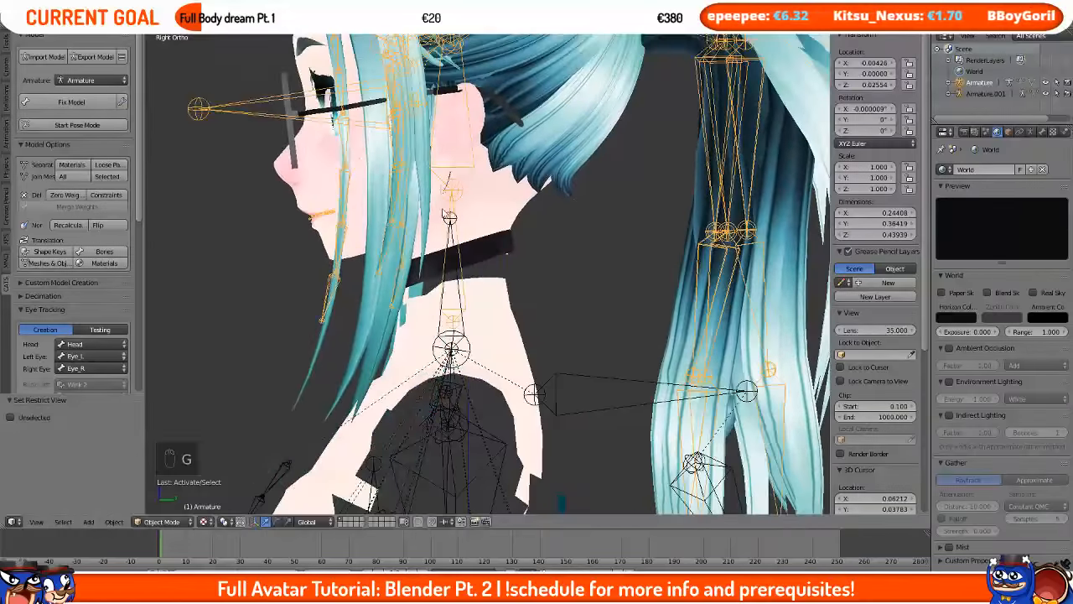
middle_drag(389, 270, 472, 245)
key(g)
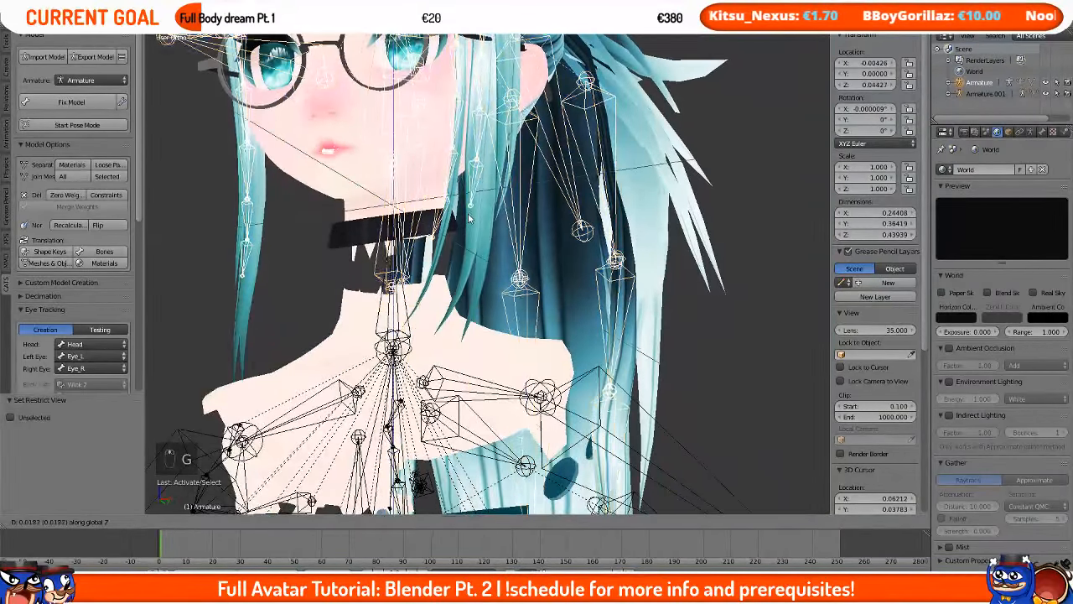
click(473, 248)
scroll(411, 290, up, 6)
mouse_move(523, 355)
middle_down()
mouse_move(498, 345)
mouse_move(519, 364)
mouse_move(508, 367)
mouse_move(507, 353)
middle_up()
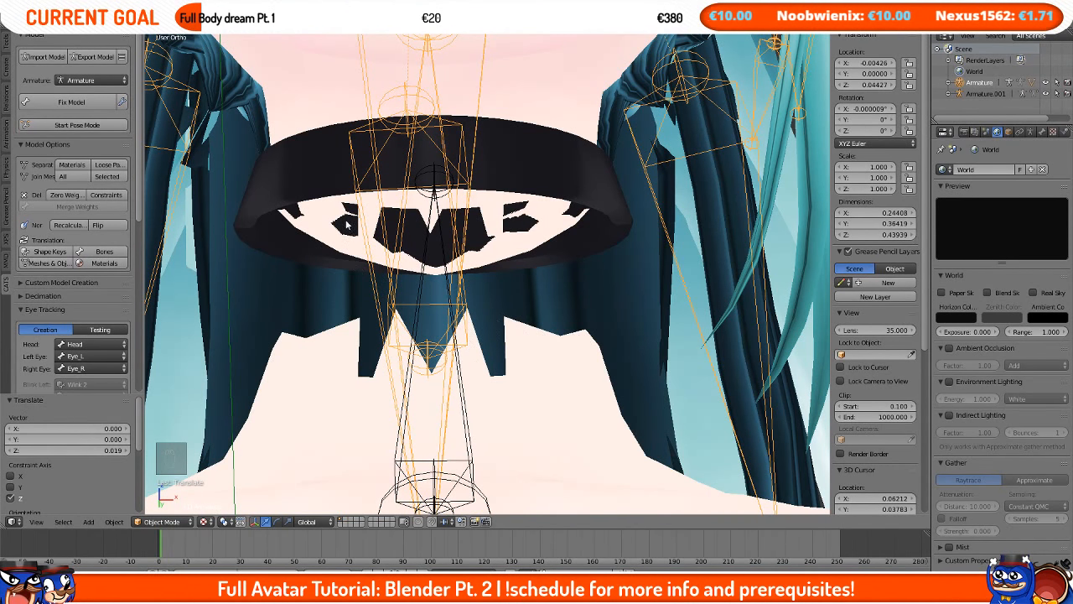
middle_drag(419, 225, 657, 291)
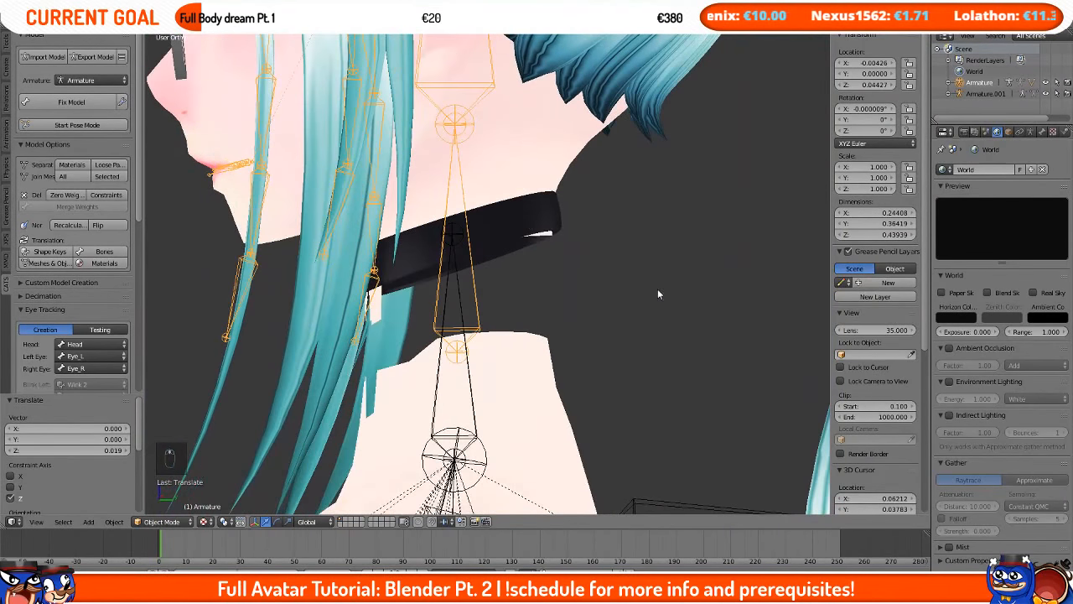
Step: In side wireframe view, fine-tune the head armature's position along Z and Y to meet the neck bone
key(KP_1)
key(KP_3)
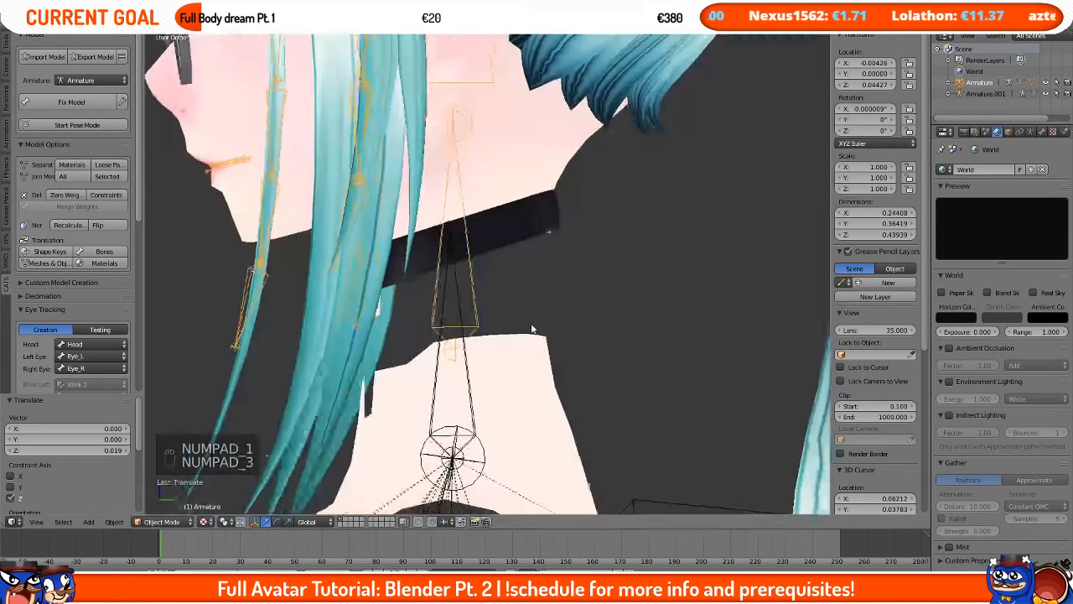
key(z)
shift+middle_drag(525, 308, 530, 249)
scroll(529, 262, up, 1)
scroll(530, 248, up, 1)
key(g)
key(z)
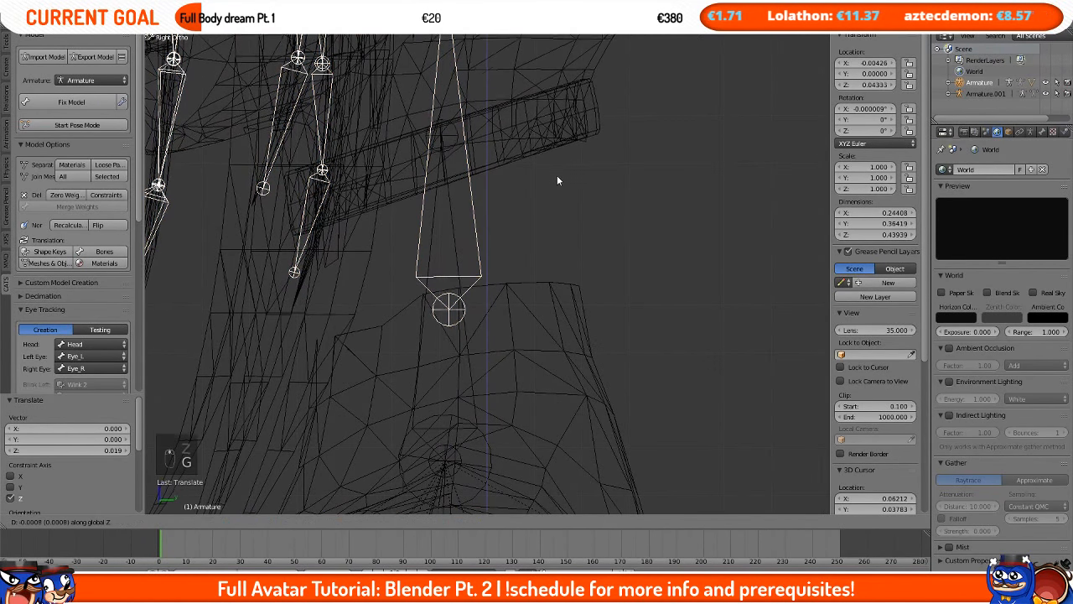
click(551, 314)
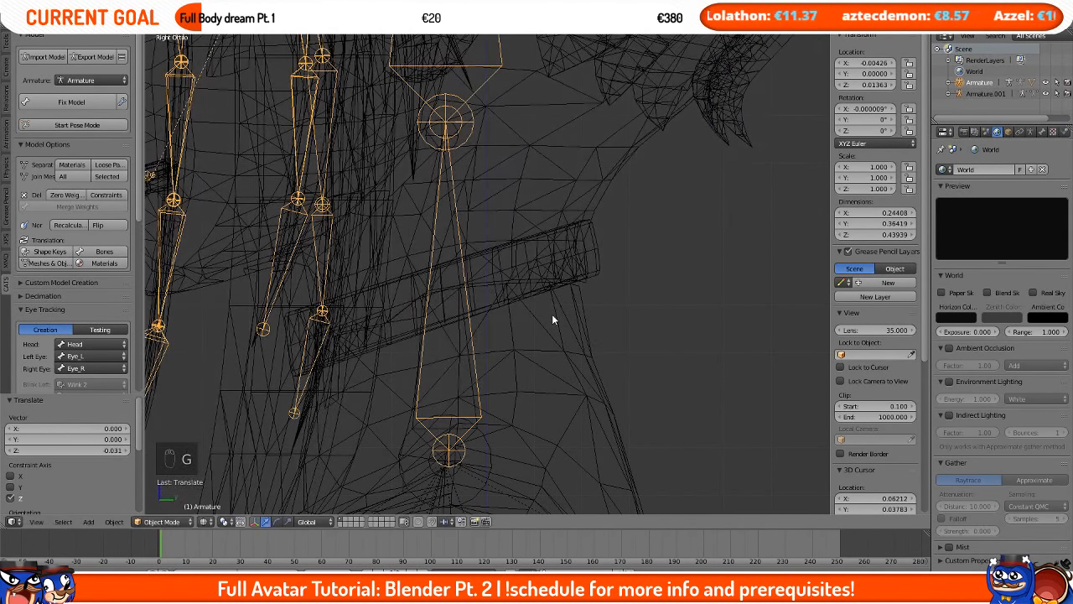
key(g)
middle_click(552, 313)
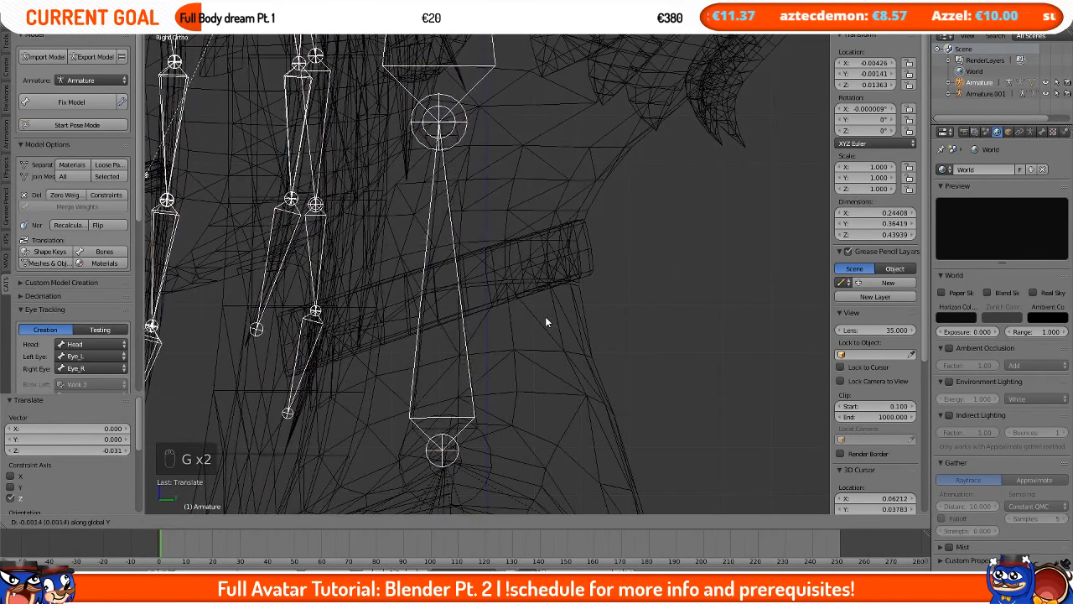
click(545, 316)
key(g)
key(z)
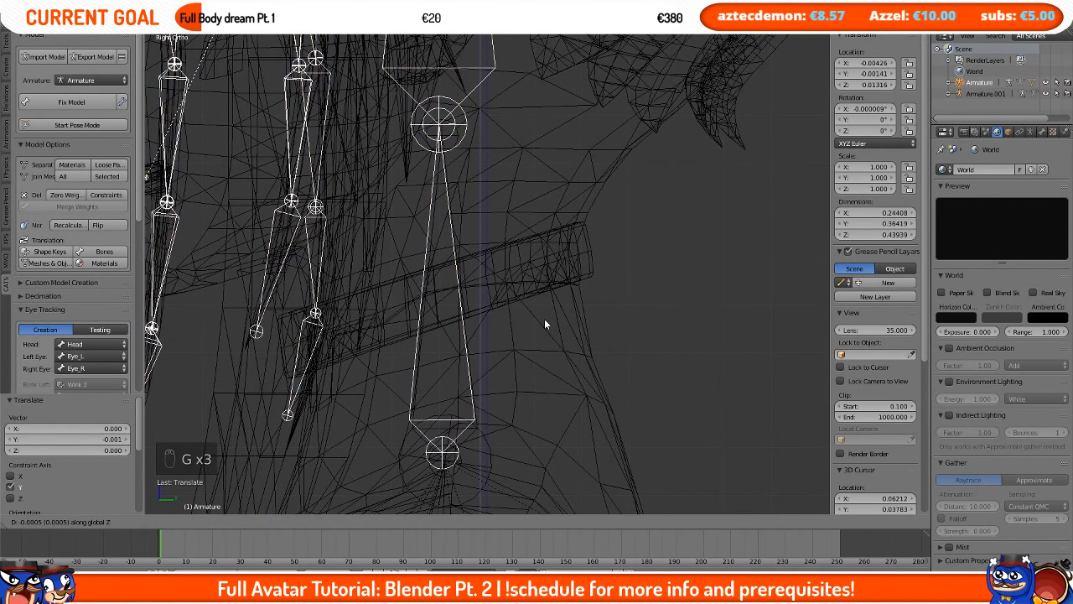
click(544, 318)
middle_drag(544, 318, 459, 272)
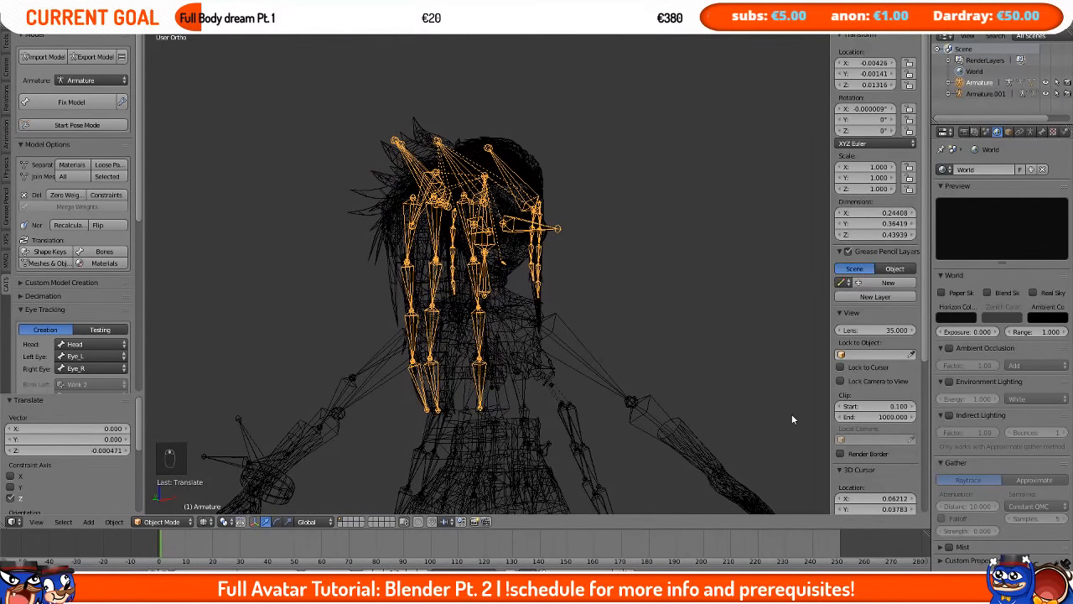
Step: Switch the viewport's MMD shading to Shadeless
scroll(845, 300, down, 8)
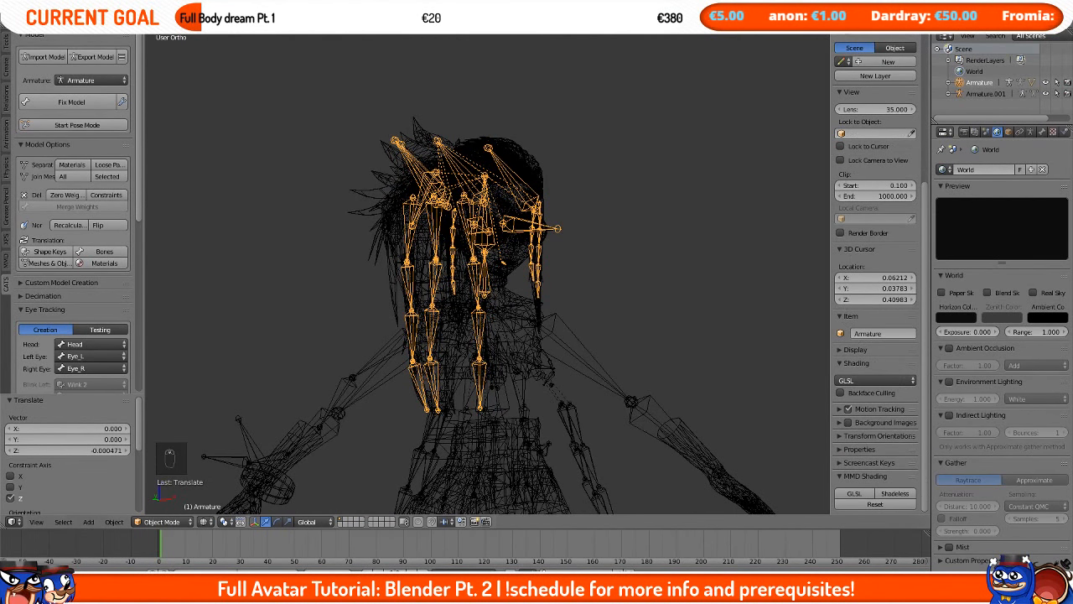
click(891, 494)
middle_drag(637, 268, 509, 227)
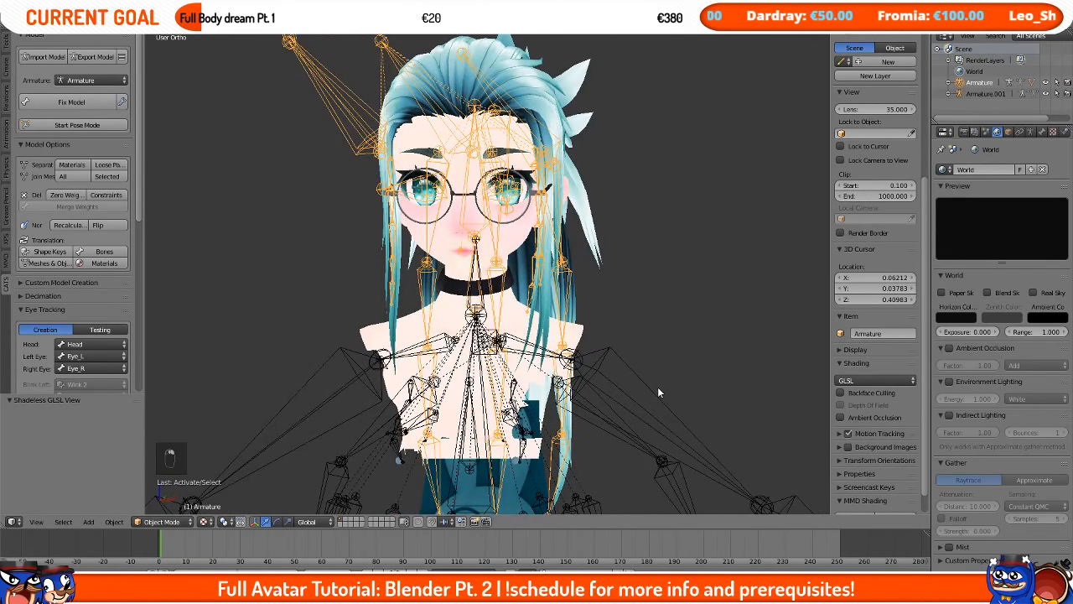
Step: Hide the armature, select the head's Body mesh and the body mesh, and join them into one object
key(h)
key(h)
right_click(496, 321)
scroll(496, 321, up, 3)
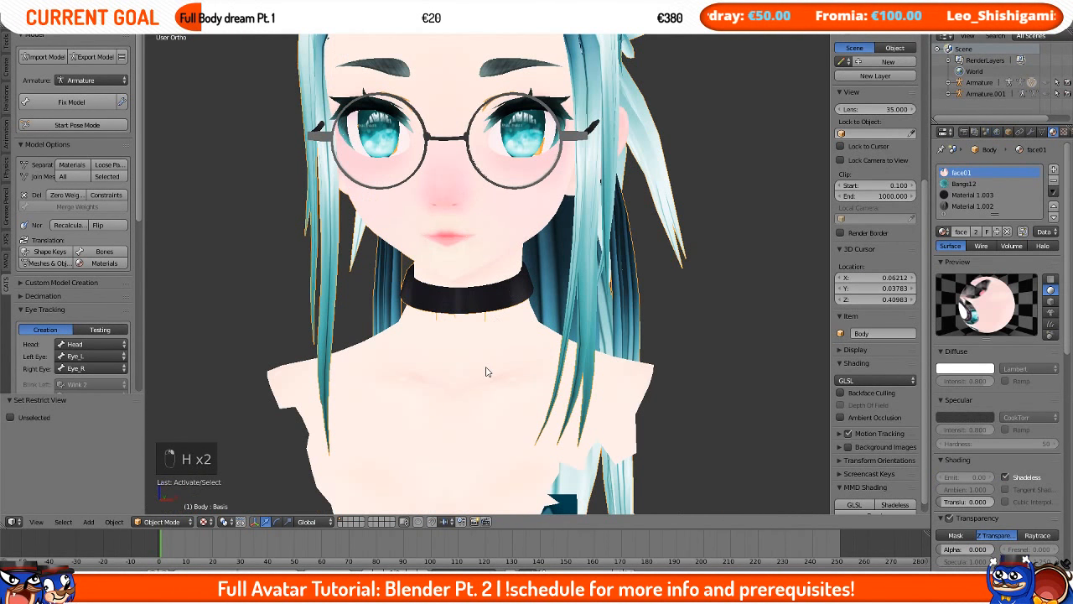
scroll(487, 369, down, 3)
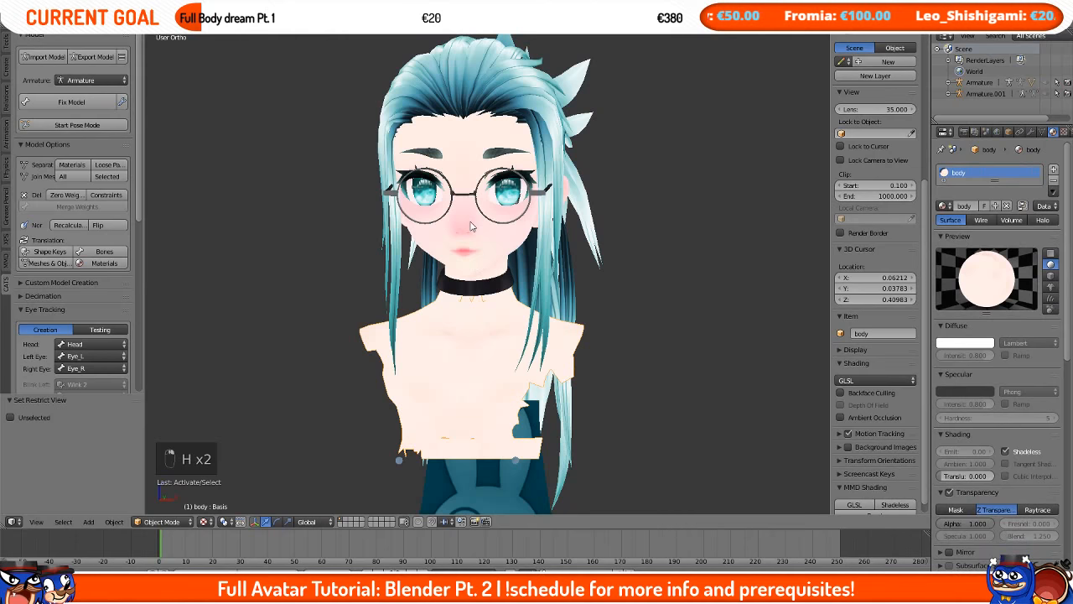
right_click(502, 312)
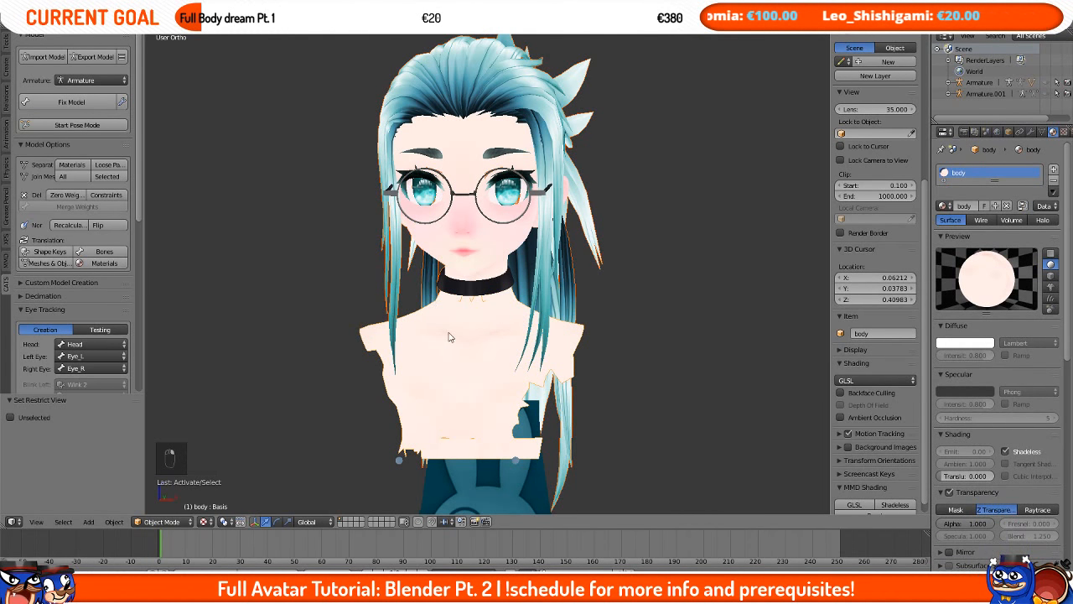
middle_drag(448, 336, 471, 341)
key(ctrl+j)
scroll(486, 344, up, 5)
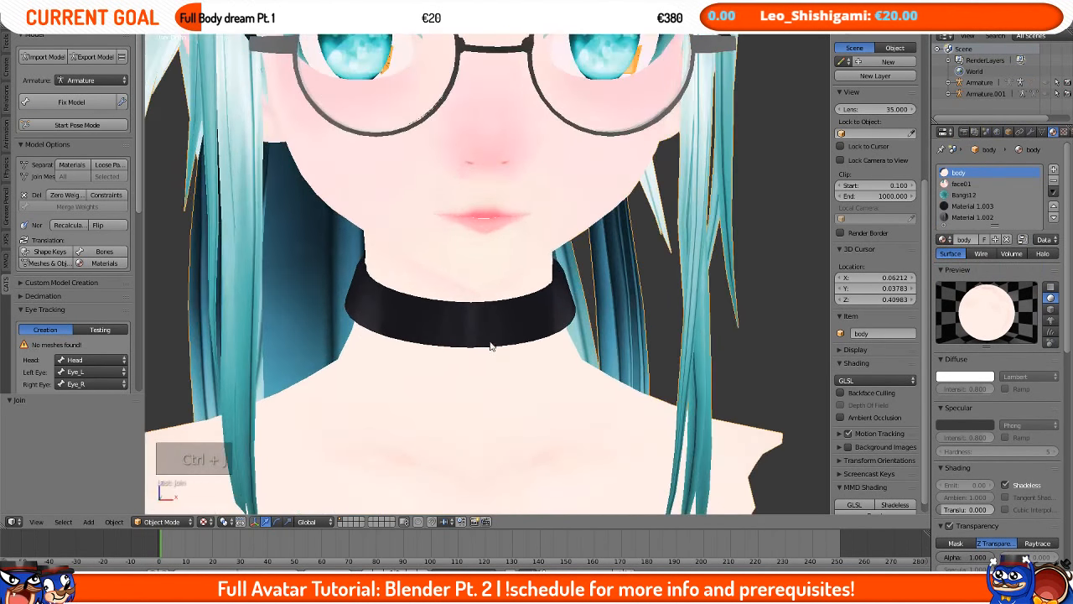
Step: Enter Edit Mode on the merged mesh and hide the choker and another linked part to expose the neck
key(Tab)
middle_drag(479, 334, 390, 270)
key(Tab)
key(Tab)
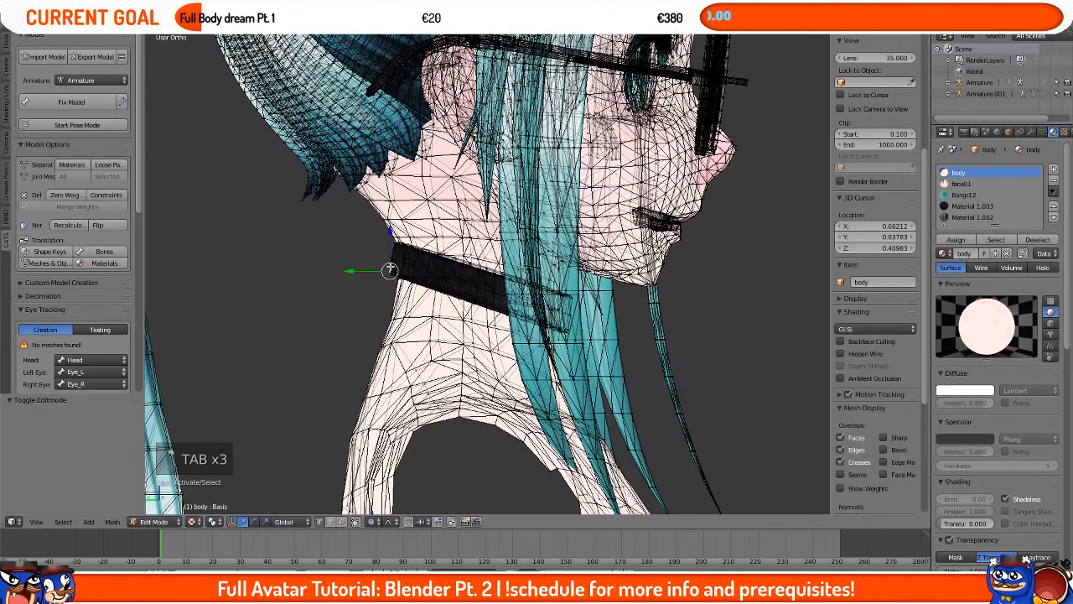
middle_drag(389, 270, 419, 289)
key(l)
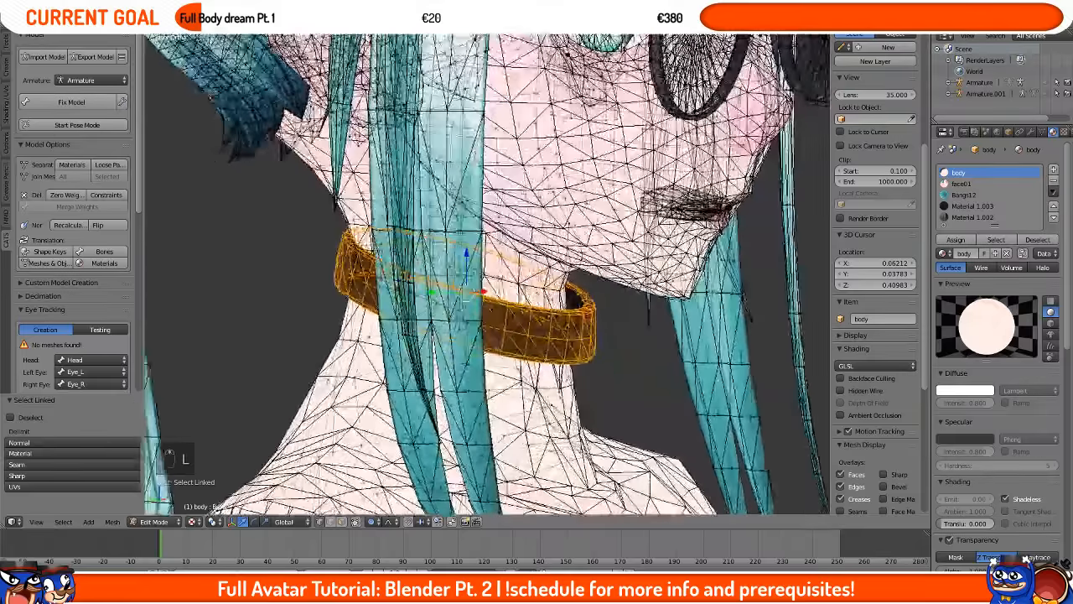
scroll(876, 251, down, 5)
key(h)
key(l)
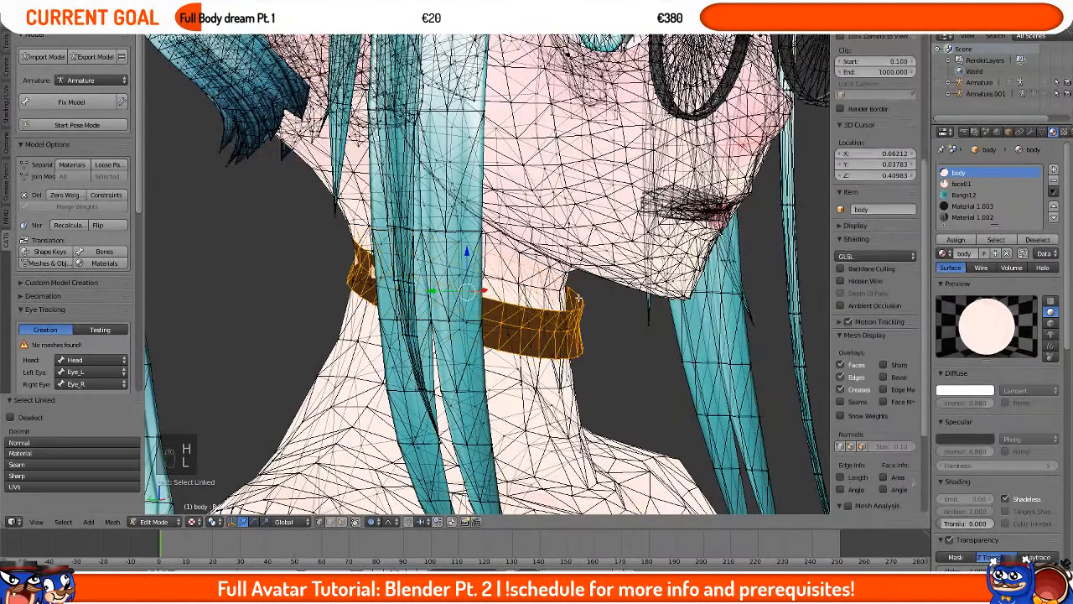
key(h)
Step: Zoom in and examine the seam where the head and body neck meshes meet in wireframe
middle_drag(579, 297, 470, 202)
scroll(488, 274, up, 7)
scroll(515, 372, up, 2)
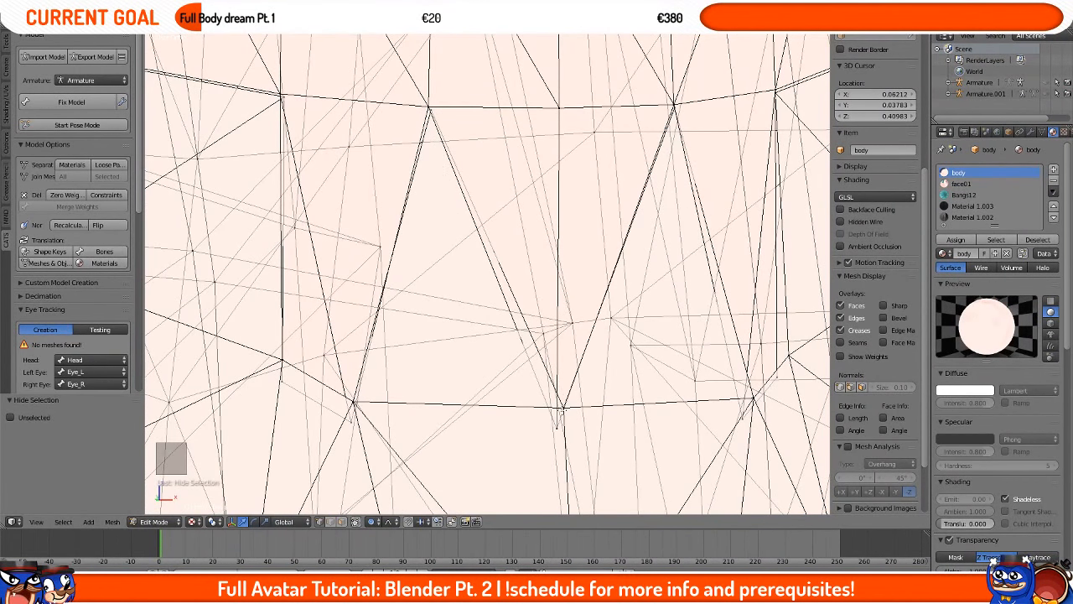
scroll(573, 374, down, 8)
middle_drag(574, 375, 755, 368)
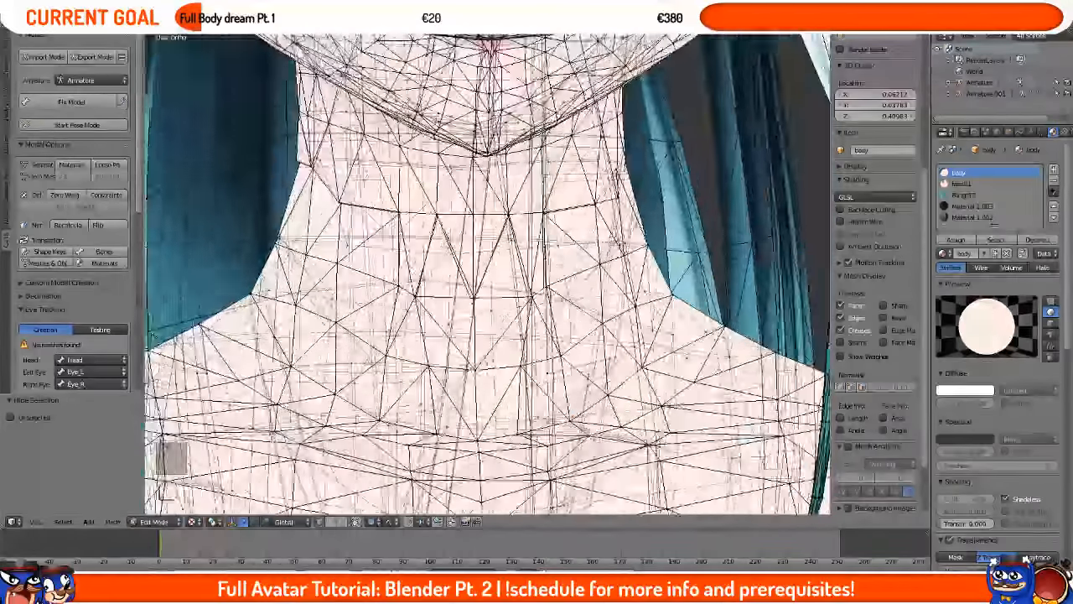
middle_drag(549, 372, 612, 371)
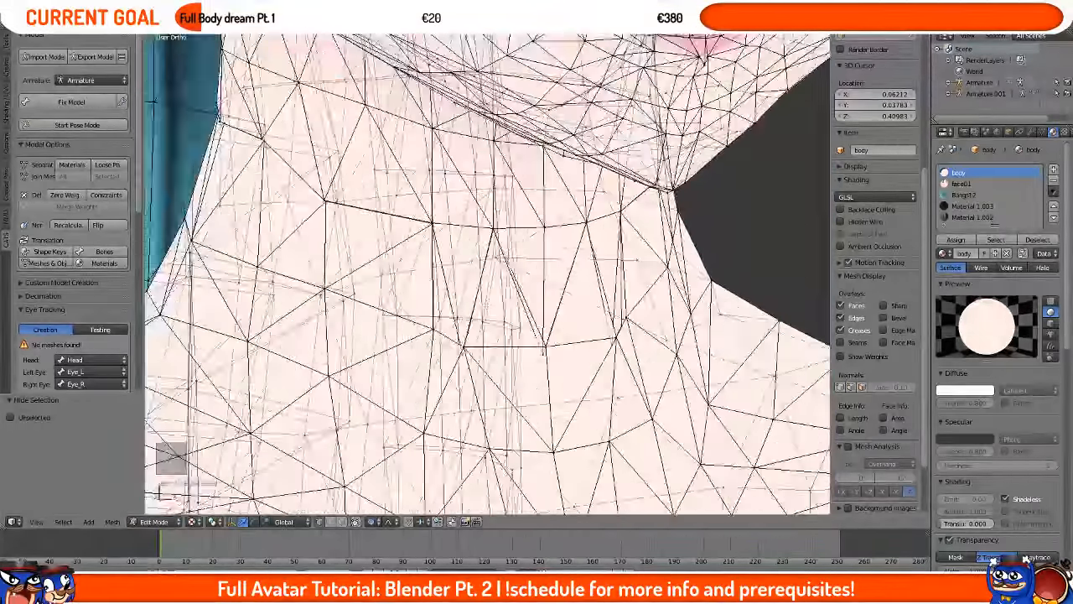
mouse_move(502, 345)
middle_down()
mouse_move(445, 343)
mouse_move(532, 383)
mouse_move(570, 355)
mouse_move(597, 354)
mouse_move(536, 364)
middle_up()
key(z)
right_click(555, 374)
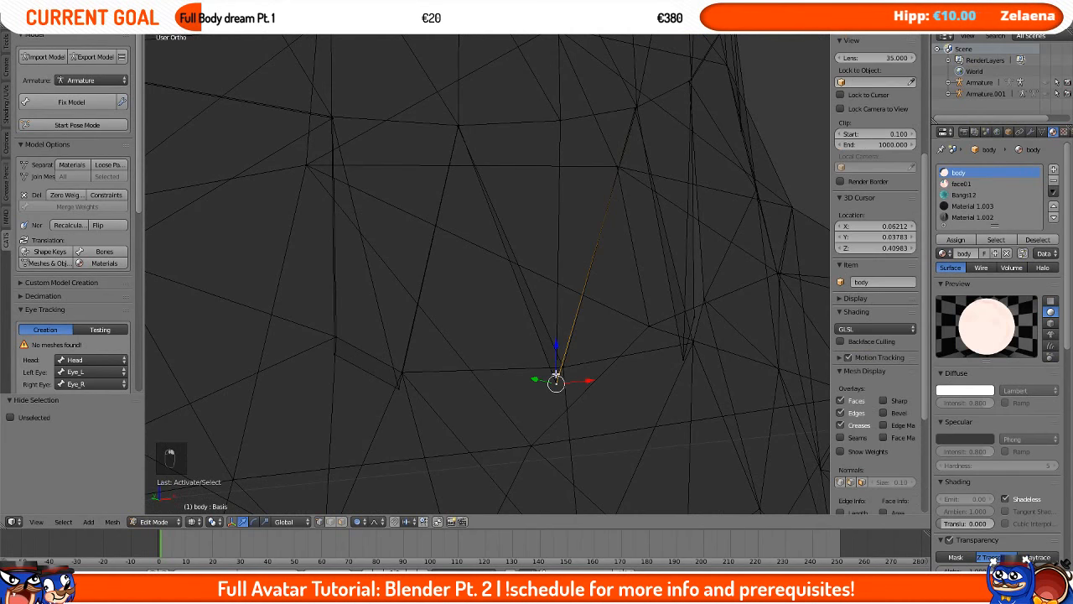
key(g)
right_click(560, 379)
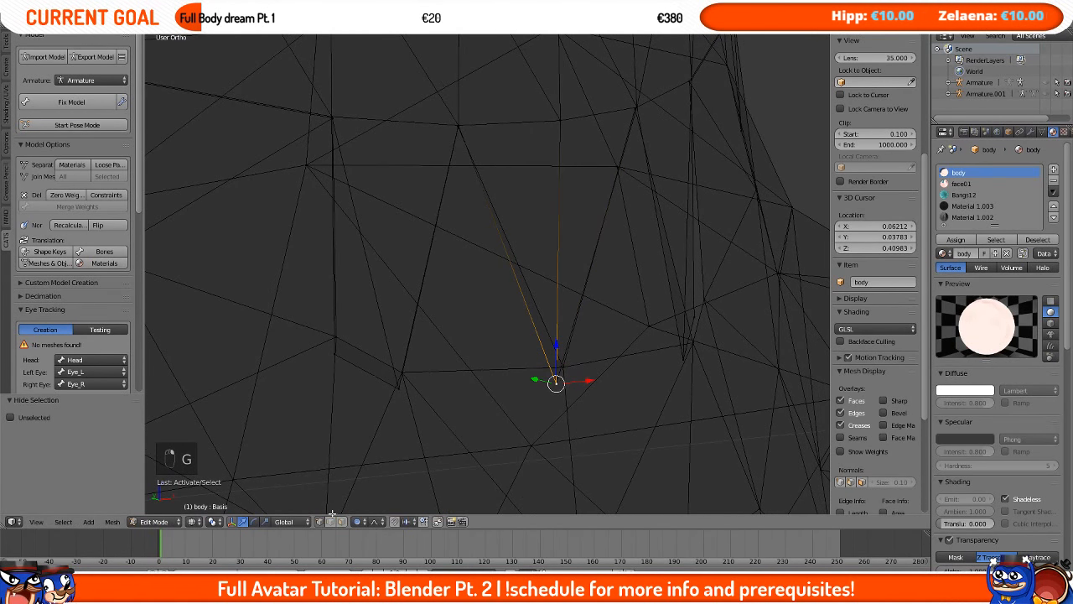
Step: Select the linked neck mesh part and run Remove Doubles on it
click(535, 367)
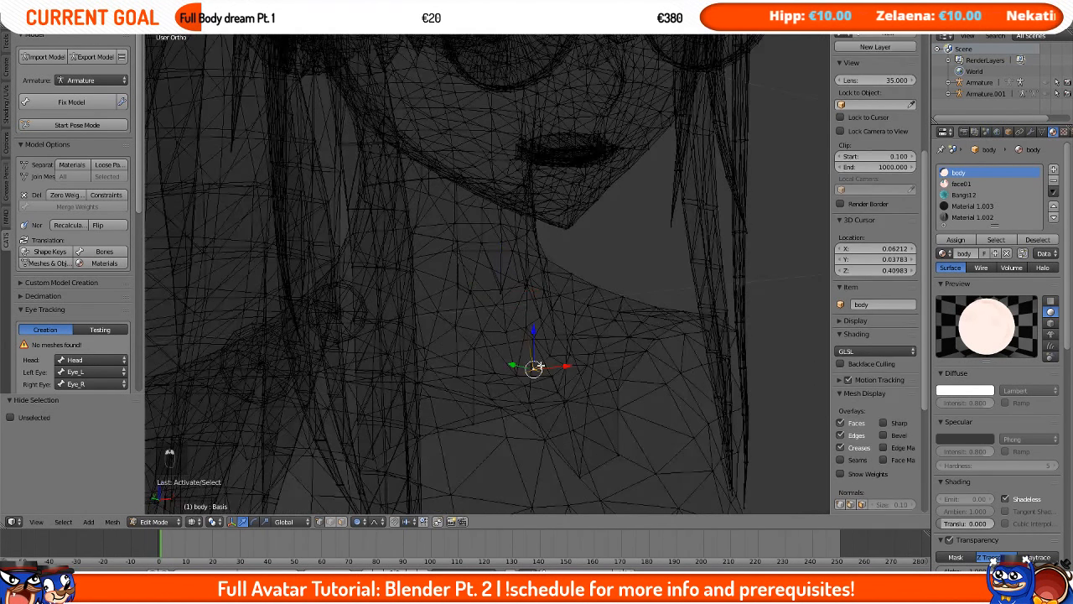
key(l)
scroll(536, 366, down, 8)
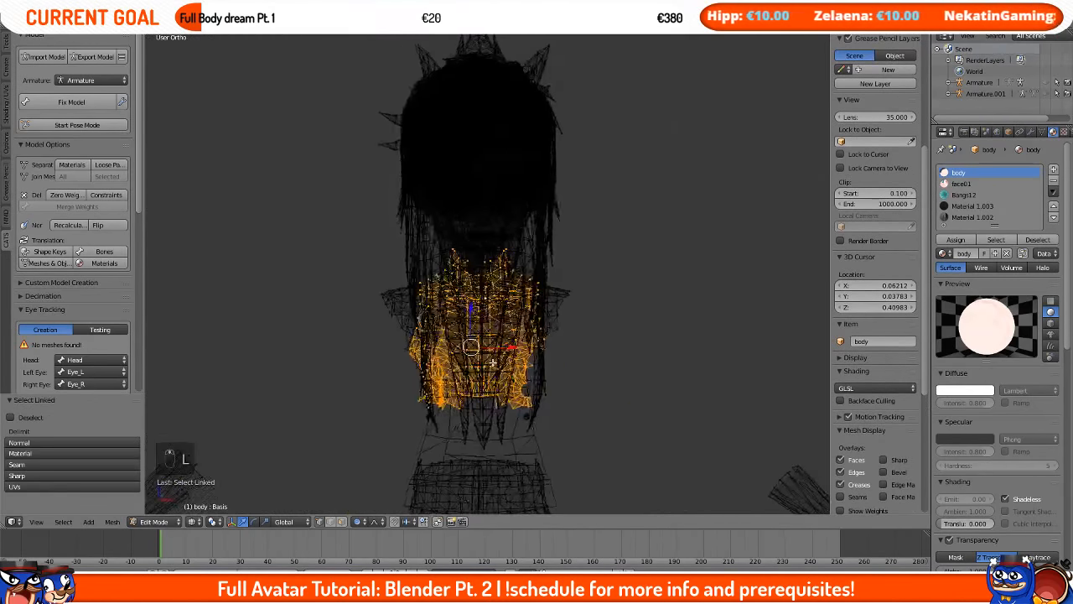
key(space)
middle_drag(522, 362, 511, 271)
text(remove doubles)
key(Return)
Step: Select the linked head part above the neck and run Remove Doubles on it
scroll(511, 271, up, 4)
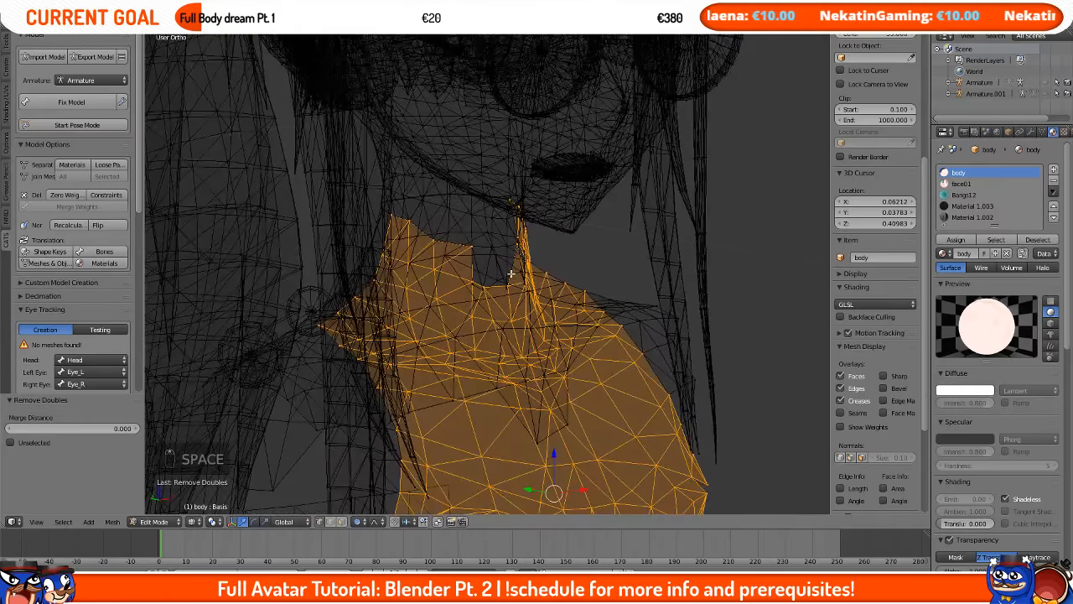
right_click(492, 250)
right_click(492, 249)
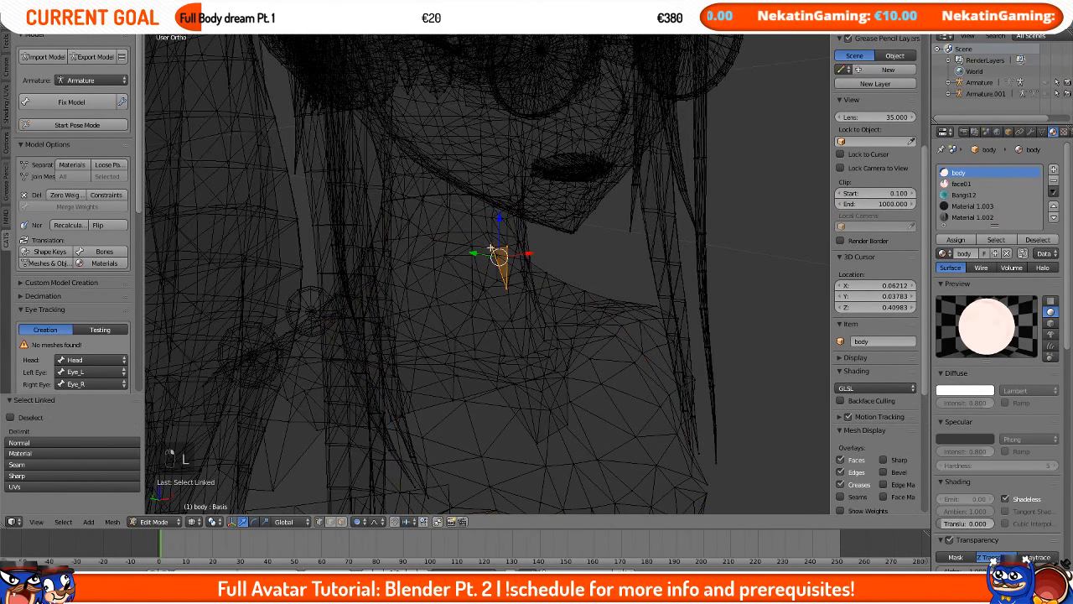
key(l)
key(l)
middle_drag(472, 239, 477, 208)
key(space)
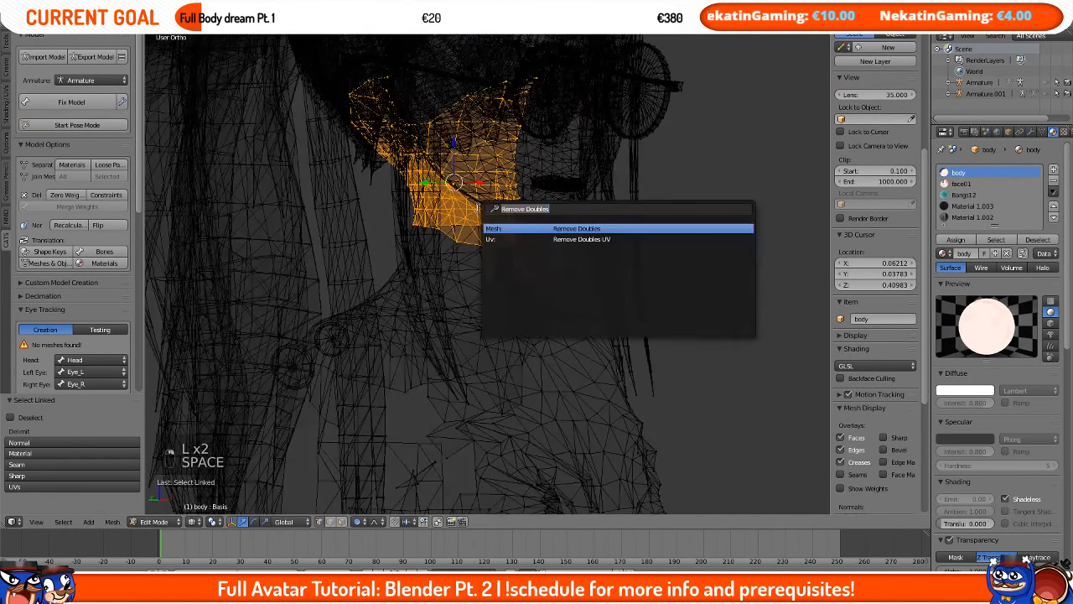
key(Return)
Step: Select the vertex at the neck joint and run Remove Doubles again
scroll(480, 218, up, 8)
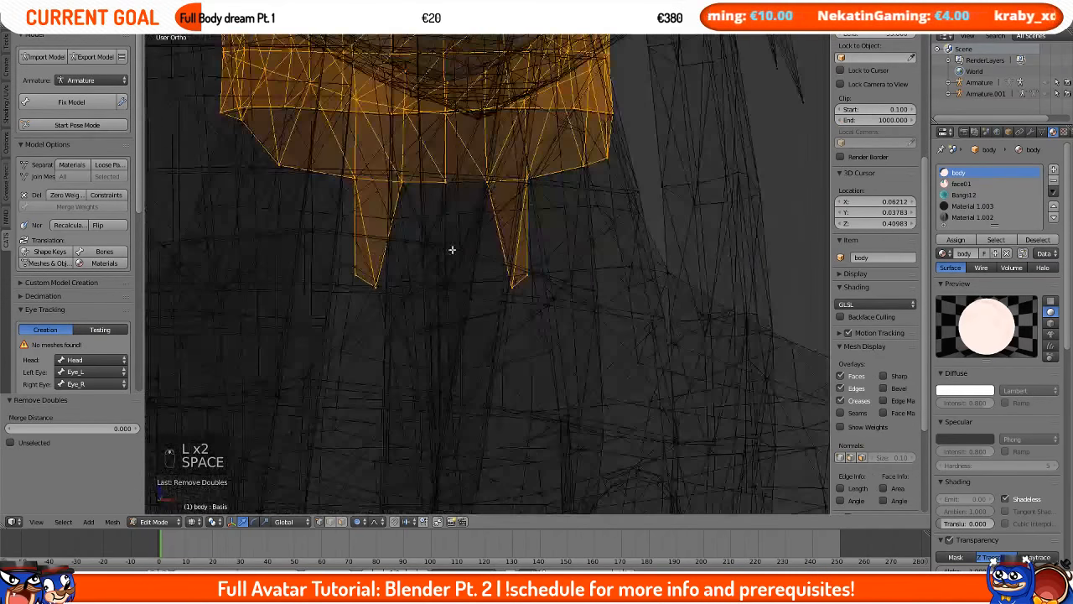
scroll(481, 256, up, 4)
right_click(499, 315)
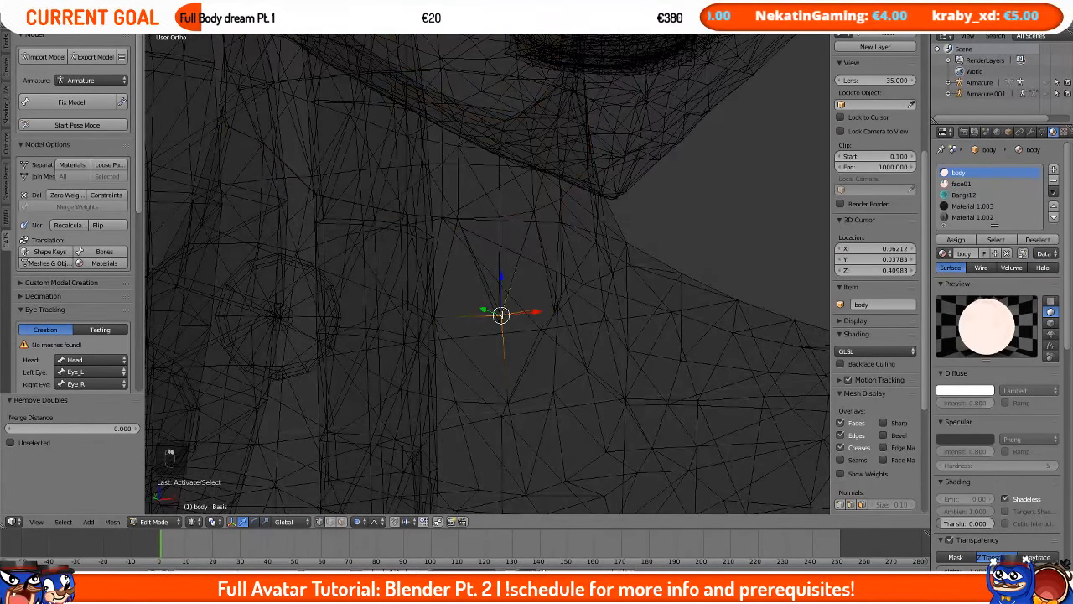
right_click(498, 318)
right_click(497, 318)
shift+right_click(497, 318)
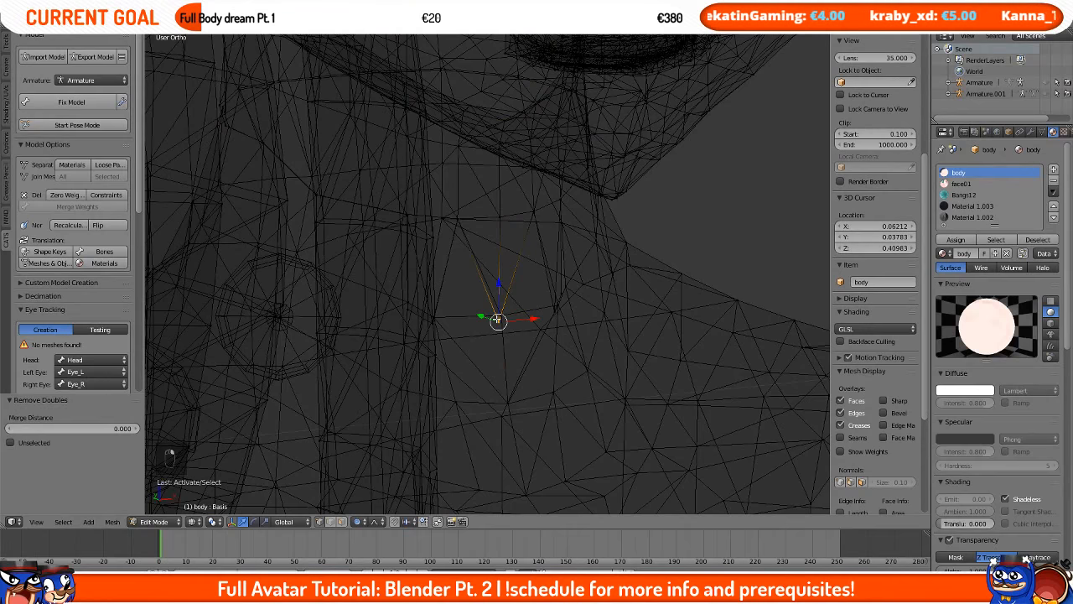
key(space)
key(Return)
Step: Turn on proportional editing and try to move the selected neck vertex
scroll(496, 320, up, 1)
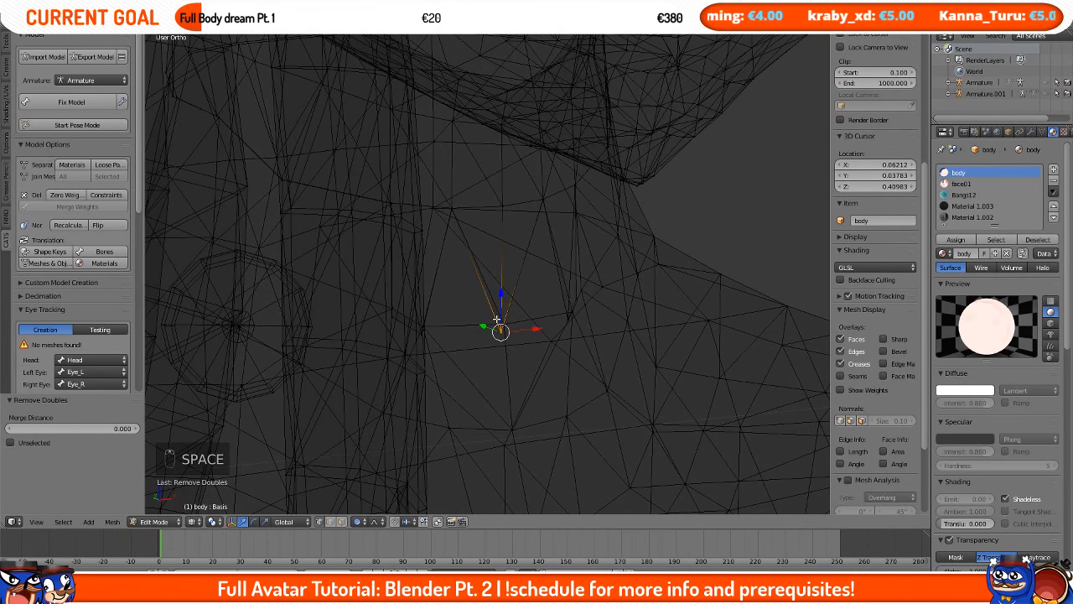
middle_drag(499, 321, 568, 366)
key(g)
right_click(364, 459)
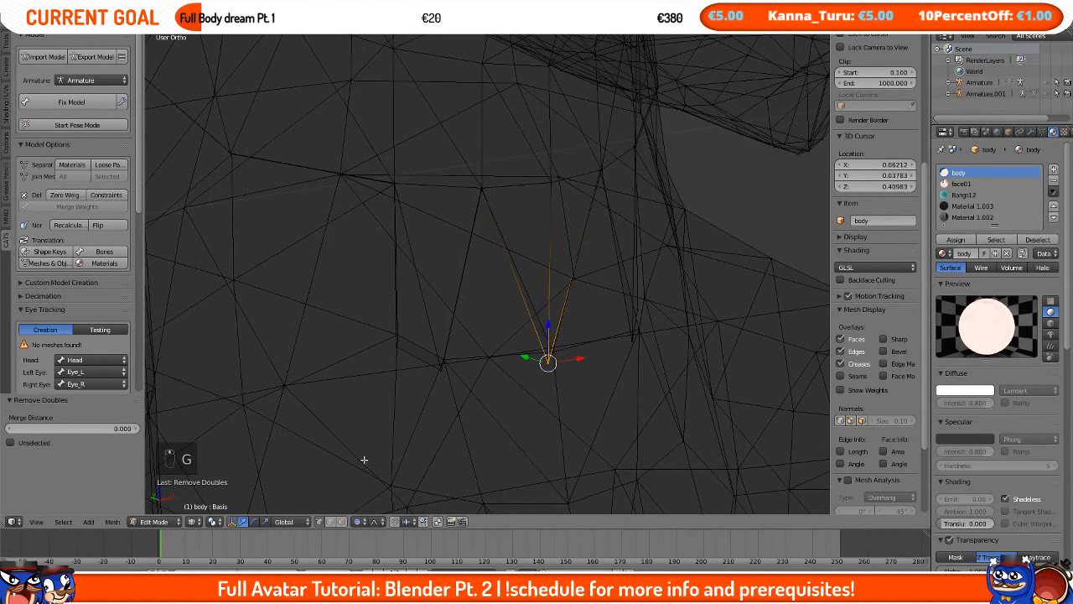
click(360, 521)
click(369, 506)
key(g)
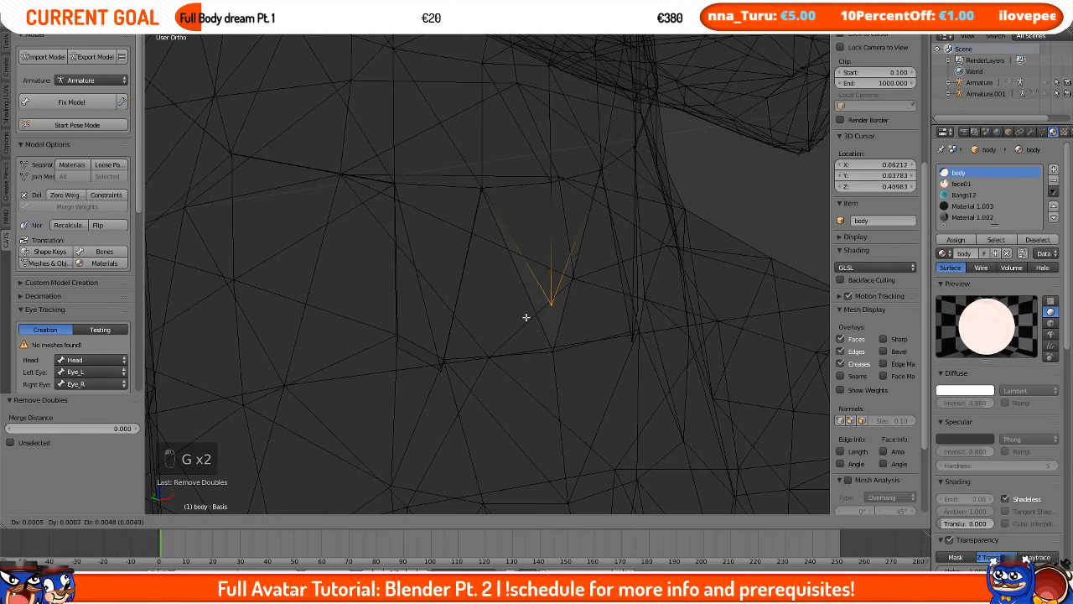
right_click(556, 315)
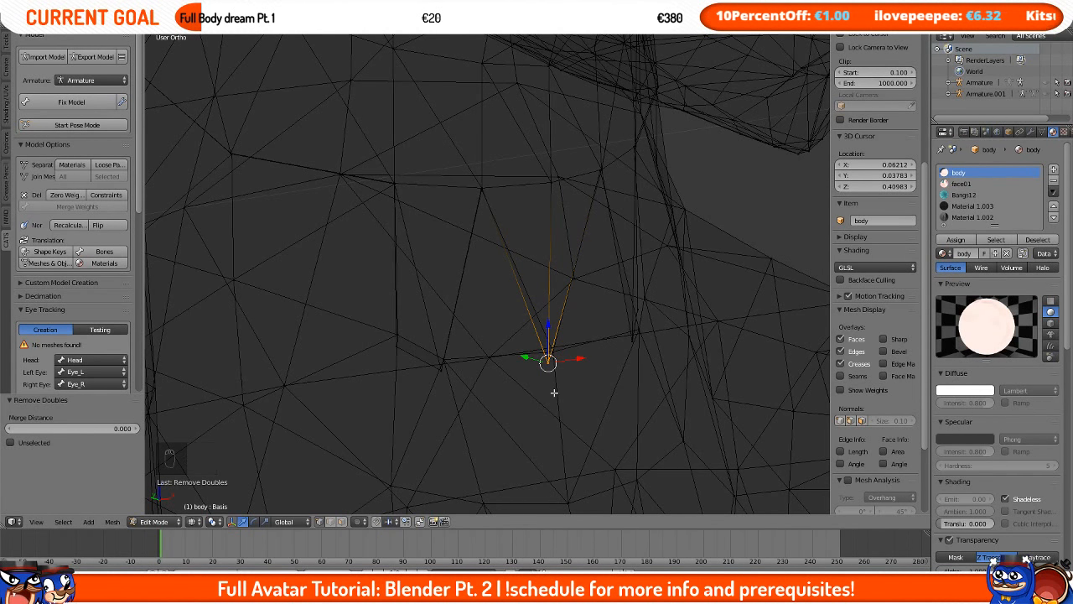
Step: Select the vertices meeting at the neck joint
middle_drag(554, 392, 581, 405)
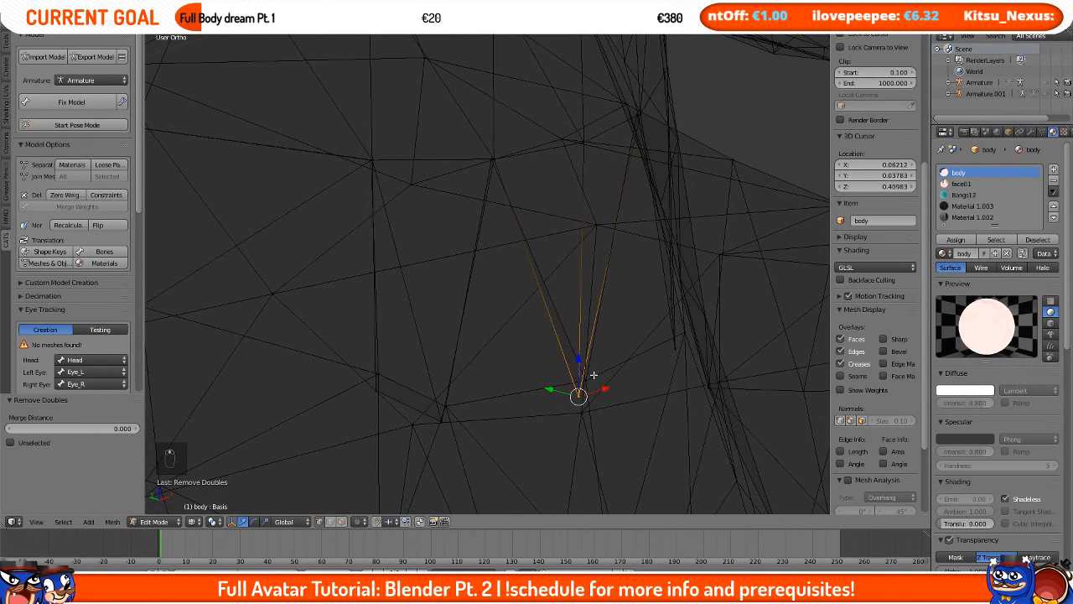
right_click(586, 379)
right_click(578, 395)
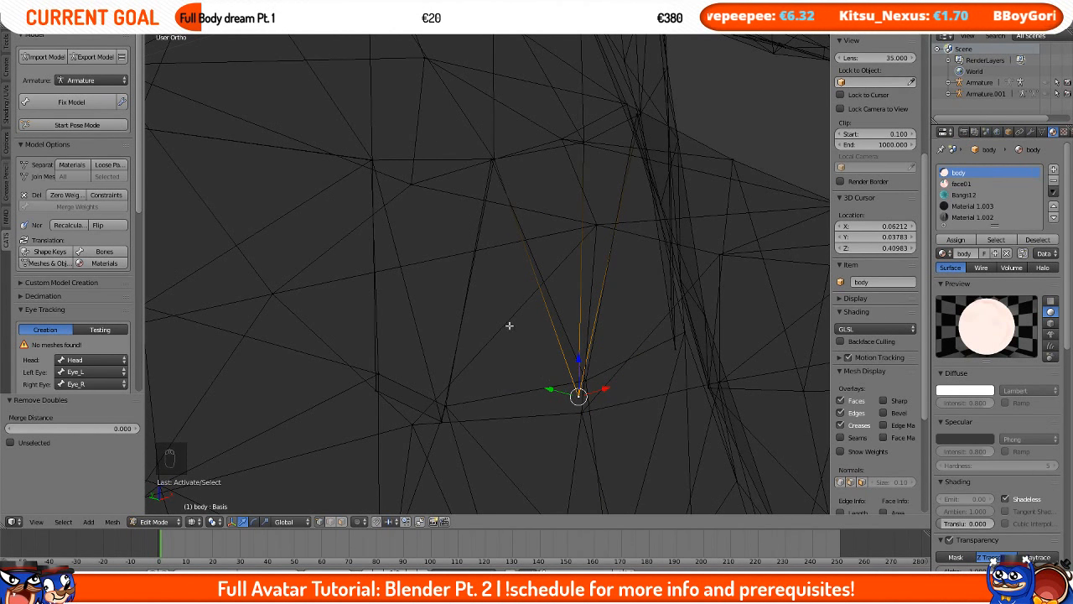
right_click(587, 382)
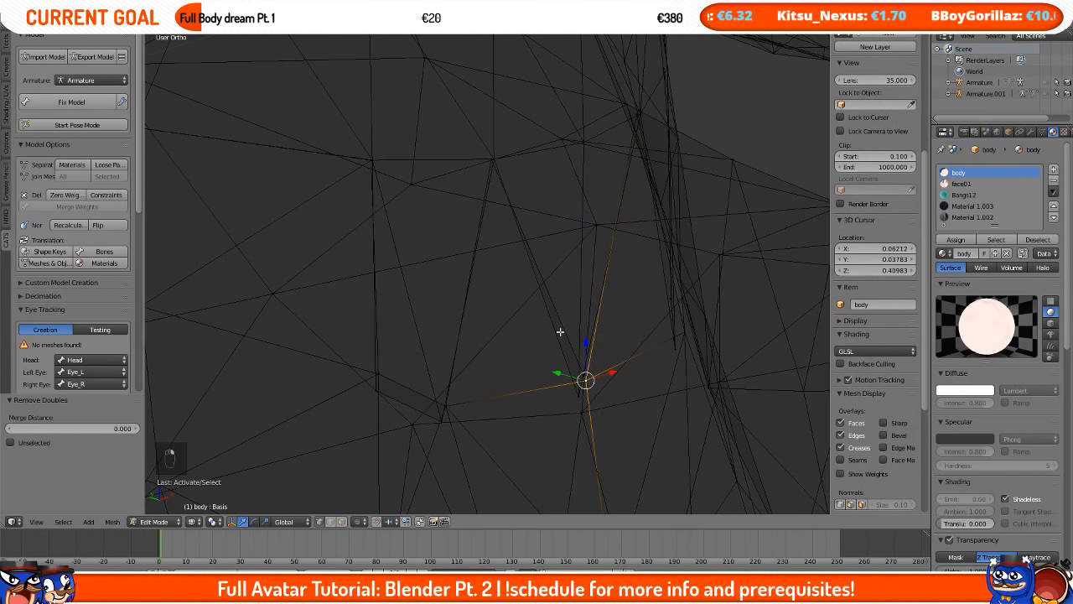